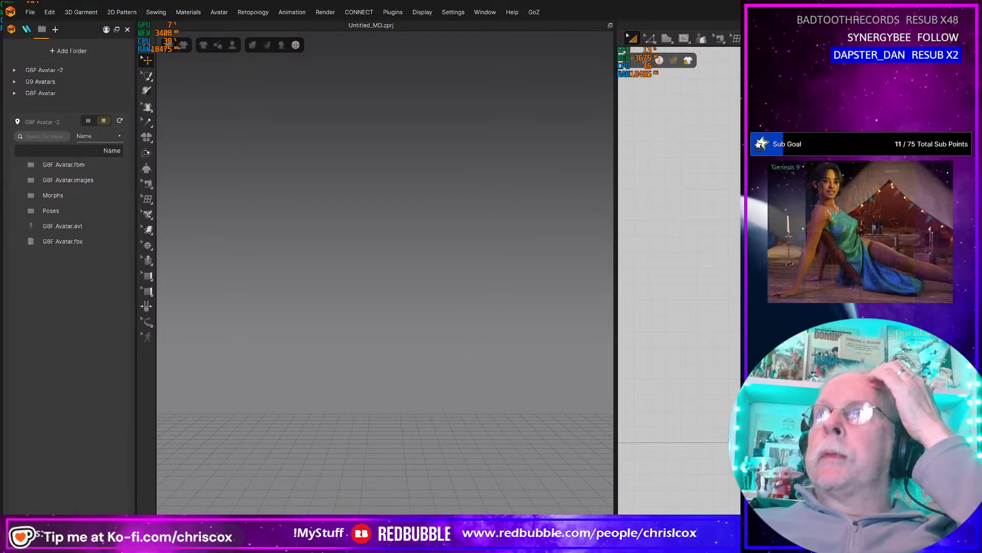
# Resize and reposition the program window so the 3D view, 2D pattern view, object browser and status bar all fit on screen.
pyautogui.moveTo(981, 129); pyautogui.dragTo(759, 129)
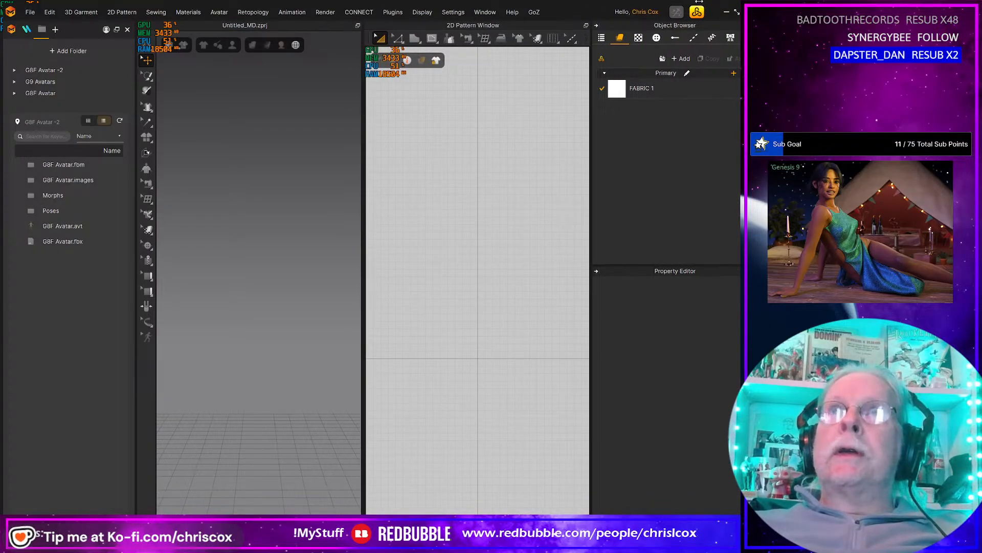
pyautogui.moveTo(718, 7); pyautogui.dragTo(721, 16)
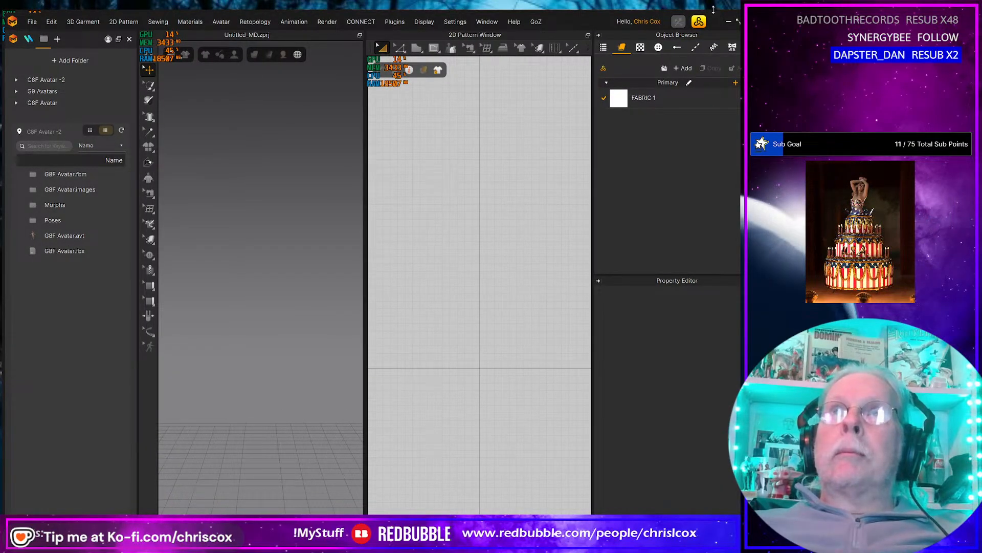
pyautogui.moveTo(718, 12); pyautogui.dragTo(718, 93)
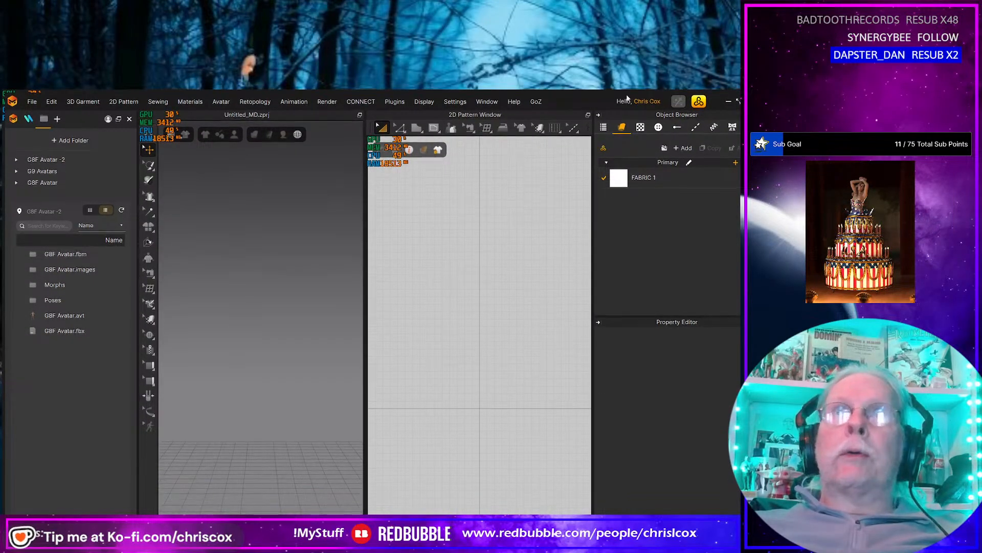
pyautogui.moveTo(585, 96); pyautogui.dragTo(589, 16)
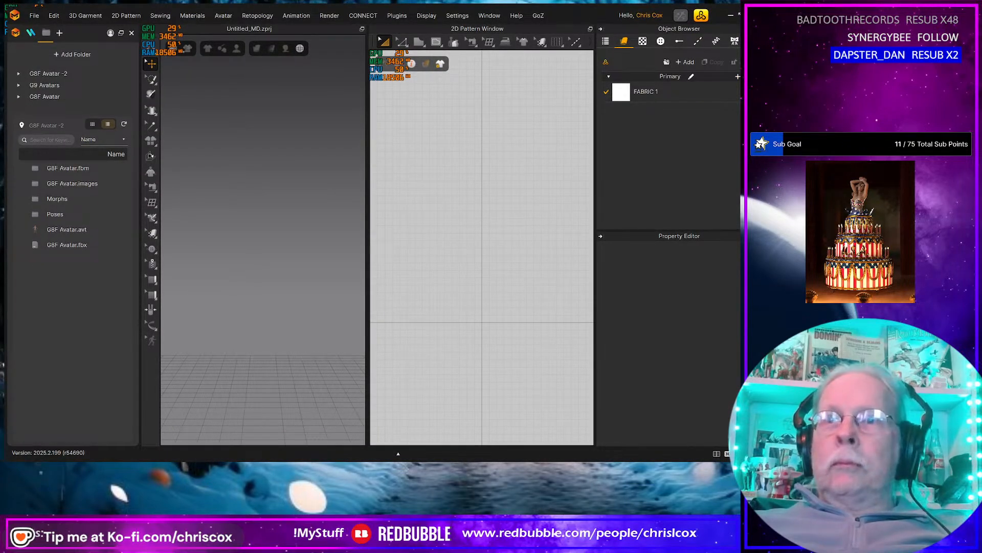
pyautogui.moveTo(758, 461); pyautogui.dragTo(760, 509)
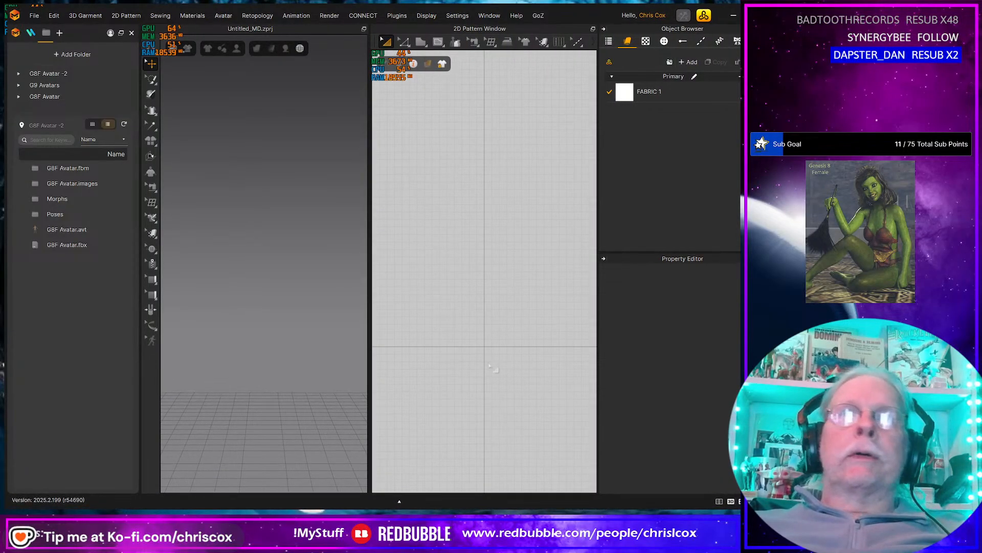
# Open the project HalterTieMini.zprj from the WIP folder under Projects > Dresses > HalterTieMini.
pyautogui.click(35, 15)
pyautogui.moveTo(45, 53)
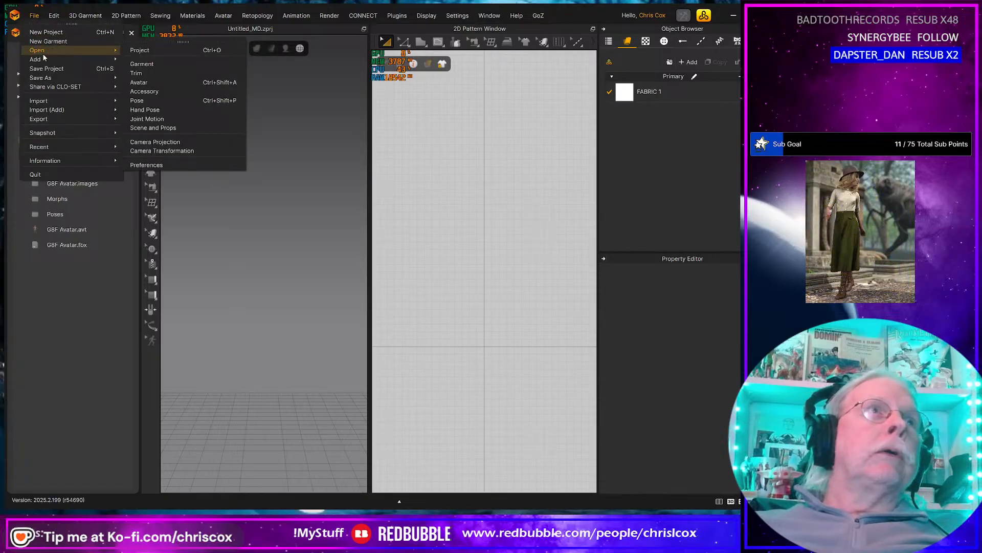
pyautogui.click(139, 53)
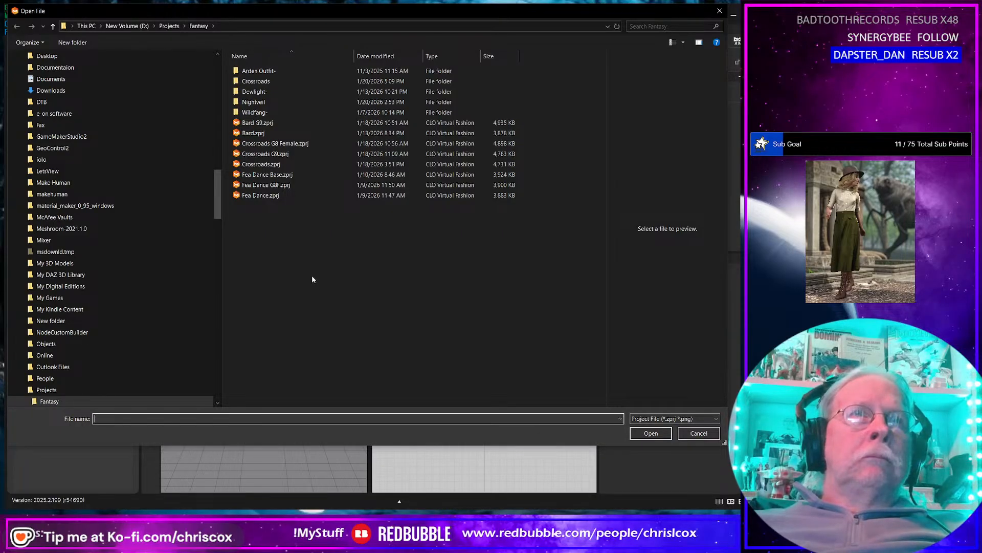
pyautogui.click(46, 390)
pyautogui.scroll(-15, 295, 282)
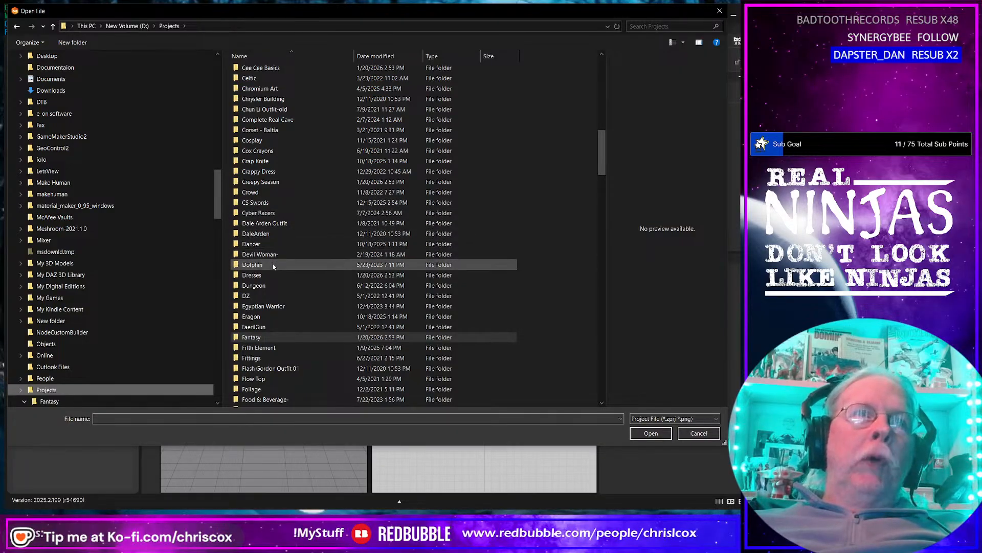
pyautogui.doubleClick(265, 276)
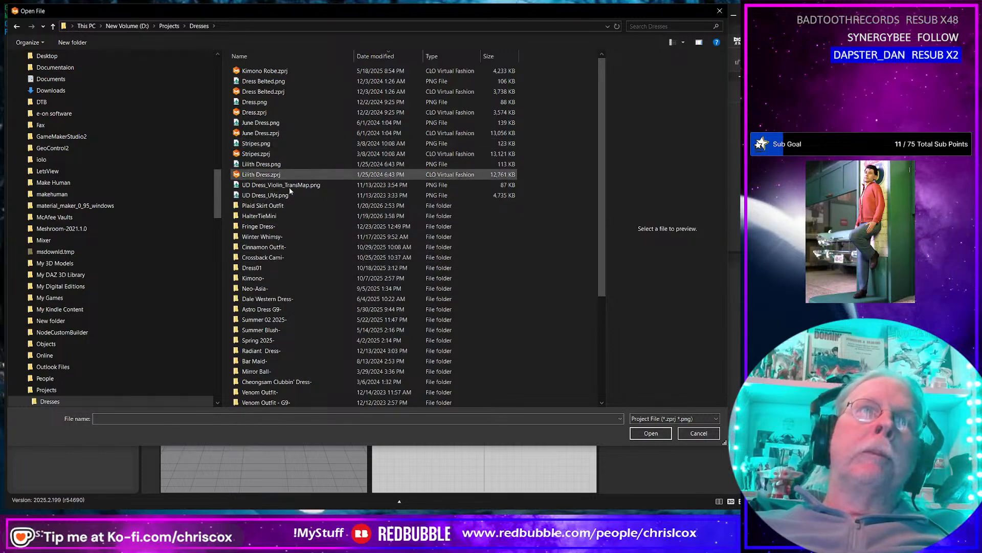
pyautogui.doubleClick(273, 216)
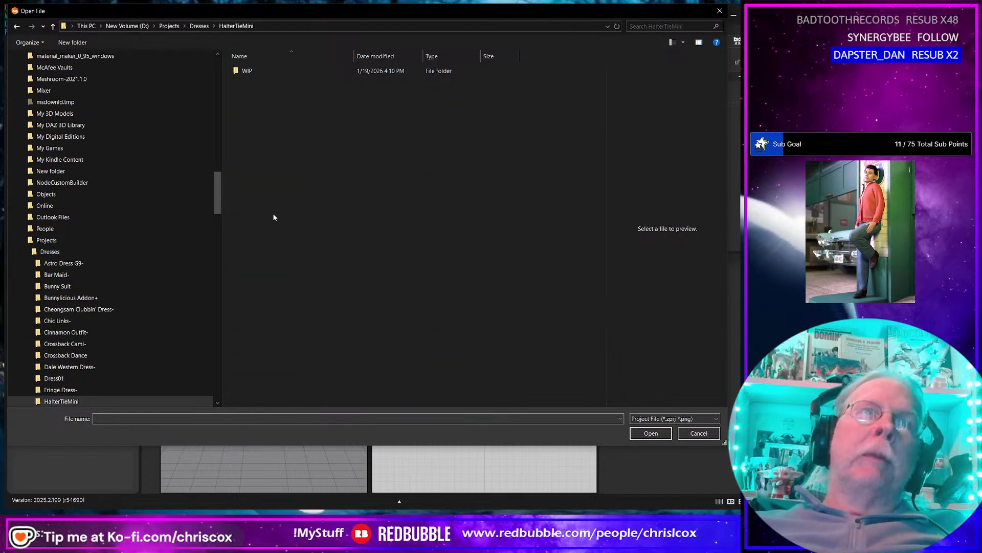
pyautogui.doubleClick(247, 71)
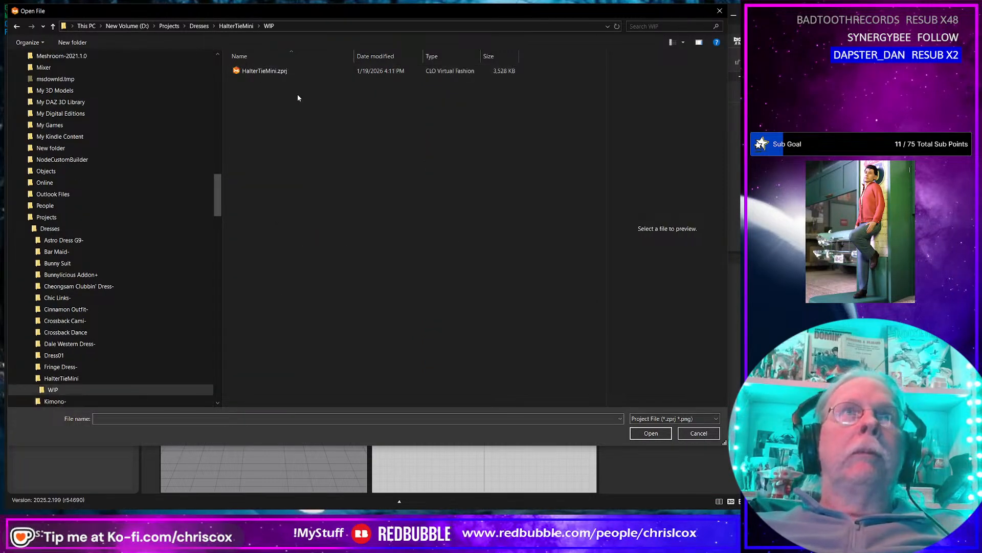
pyautogui.doubleClick(273, 71)
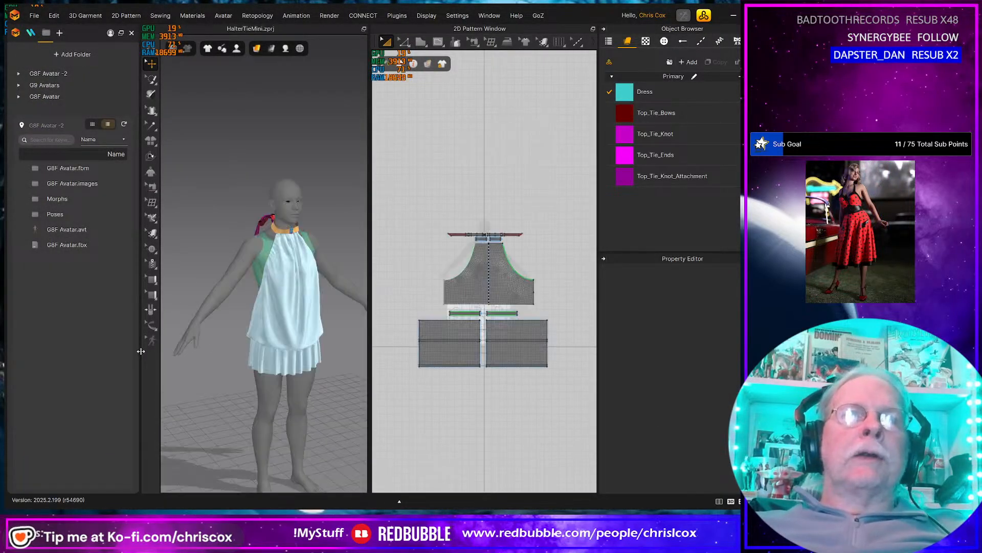
# Move the small square Top_Tie_Knot piece in the 2D pattern to the gap beside the central knot attachment, above the dress front.
pyautogui.moveTo(295, 400); pyautogui.dragTo(330, 406, button='right')
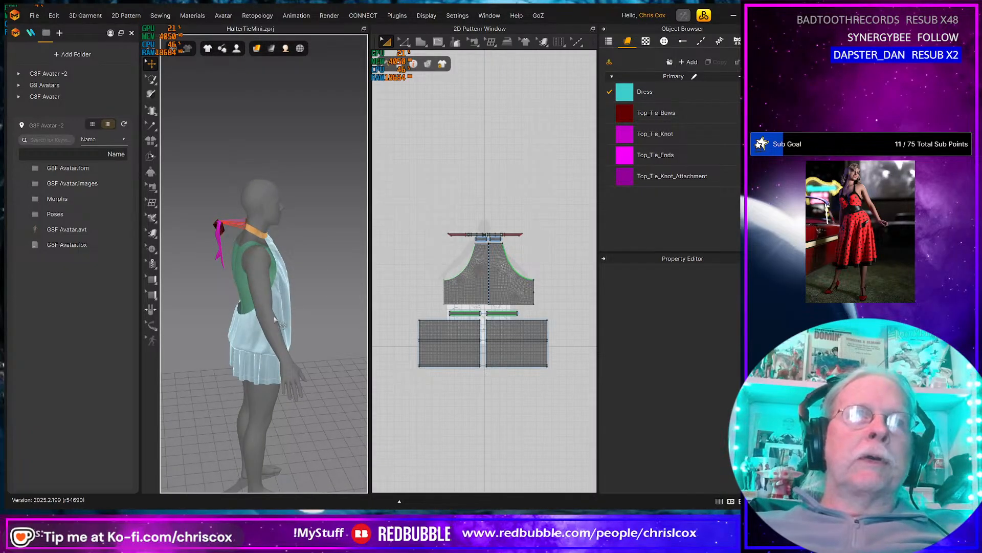
pyautogui.moveTo(283, 326); pyautogui.dragTo(441, 298, button='right')
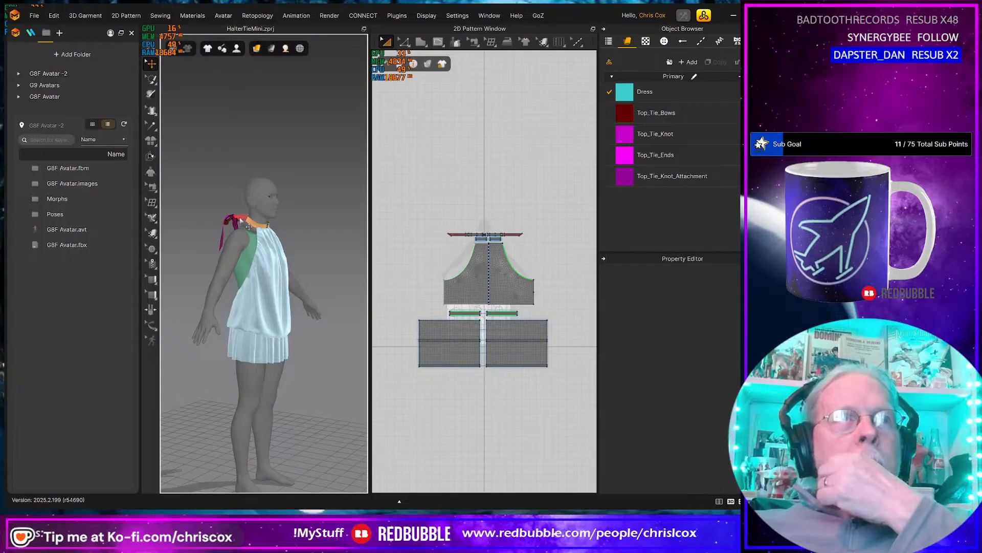
pyautogui.scroll(8, 471, 253)
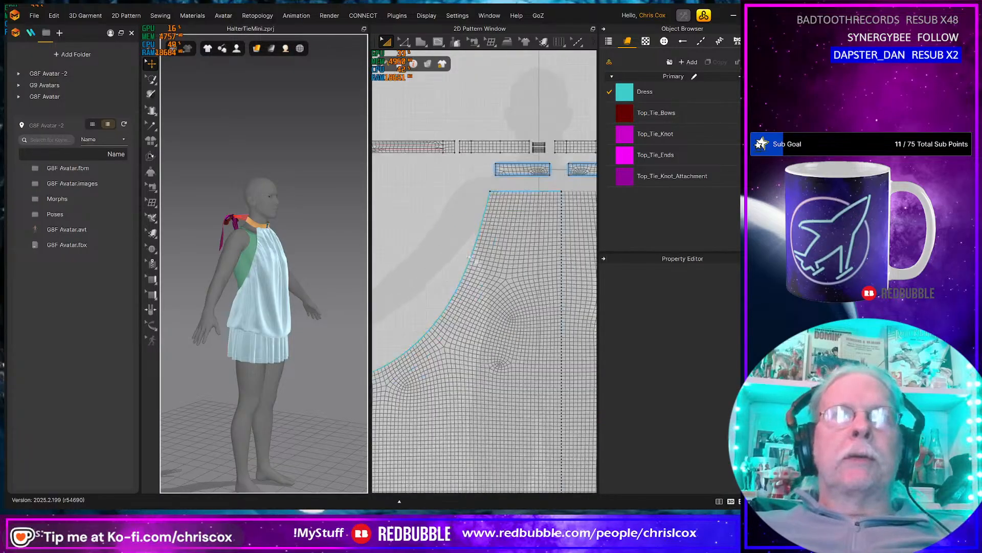
pyautogui.moveTo(404, 285); pyautogui.dragTo(343, 377, button='middle')
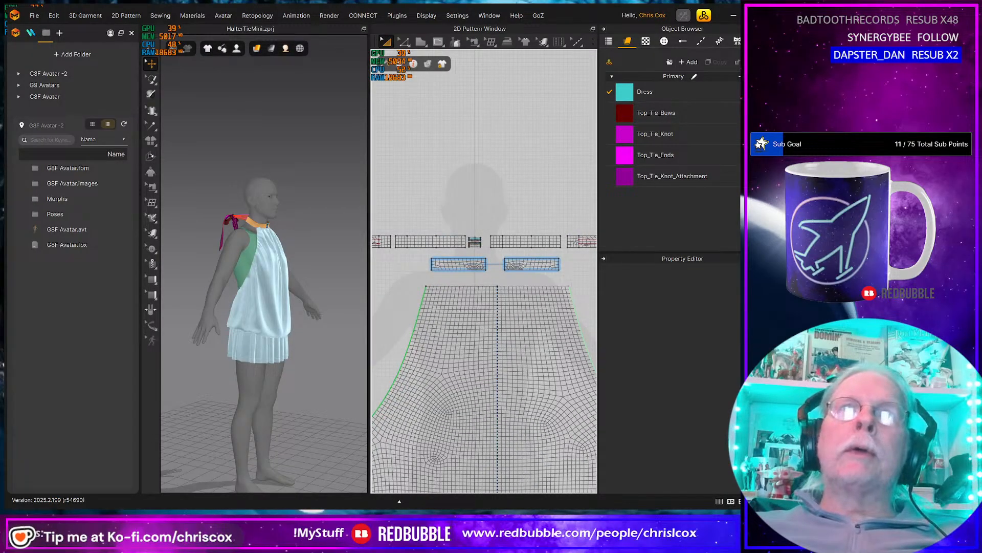
pyautogui.moveTo(452, 215); pyautogui.dragTo(508, 209, button='middle')
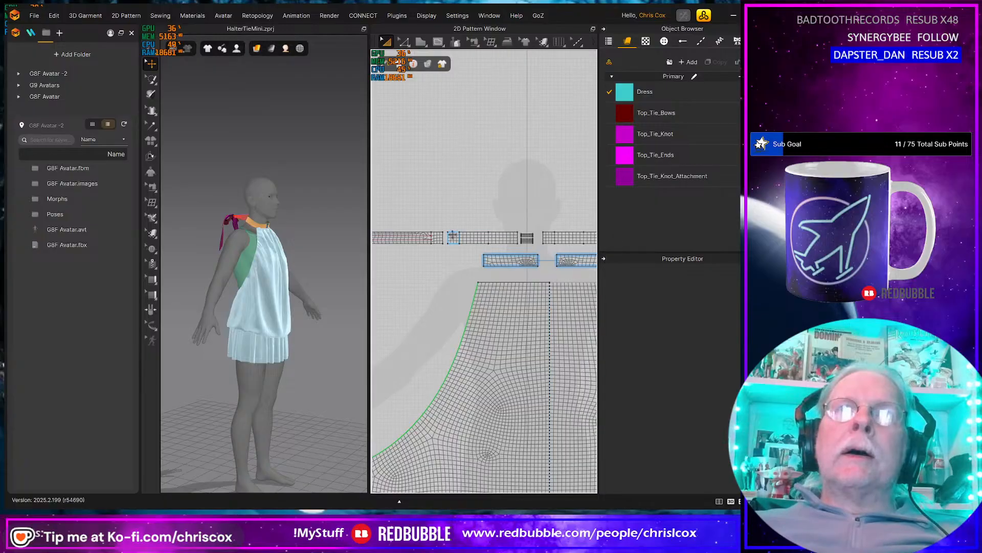
pyautogui.click(453, 236)
pyautogui.moveTo(452, 236); pyautogui.dragTo(548, 237)
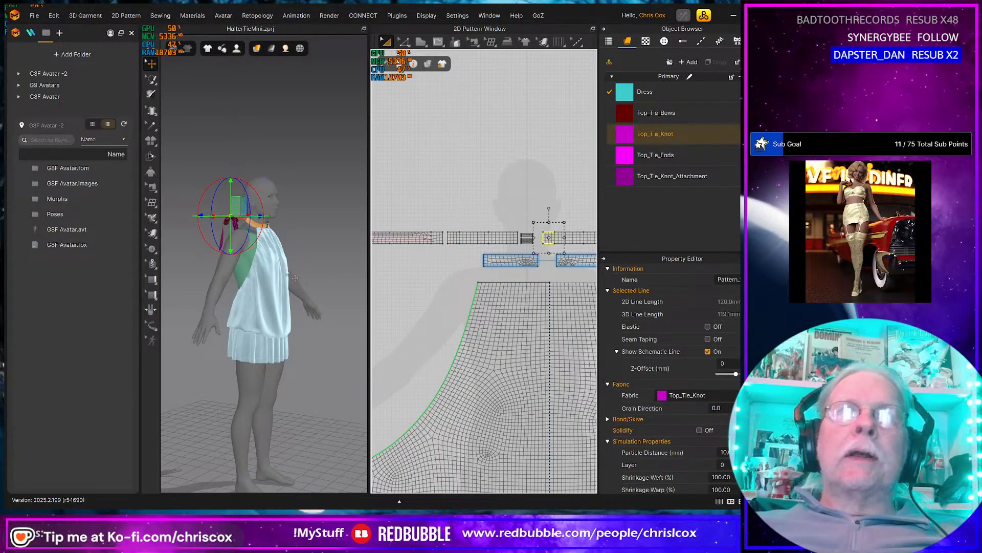
# Move the detached Top_Tie_Knot piece in the 3D view from in front of the avatar to behind its neck.
pyautogui.moveTo(283, 280); pyautogui.dragTo(306, 288, button='right')
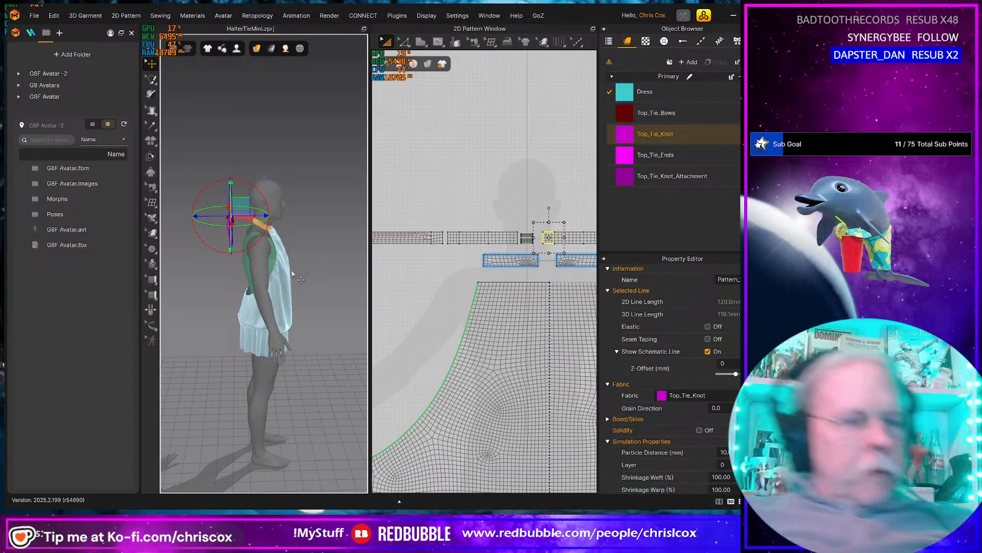
pyautogui.scroll(10, 290, 269)
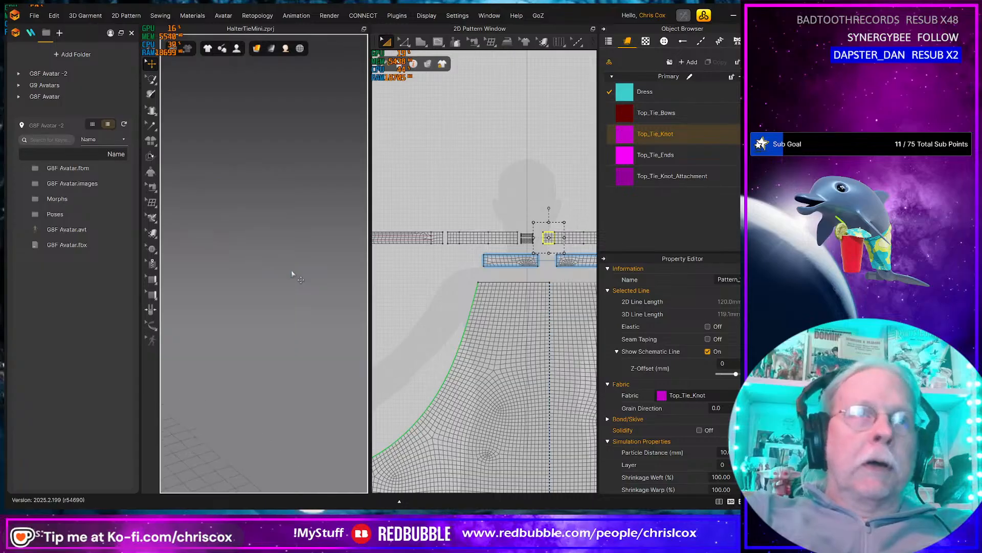
pyautogui.moveTo(291, 269); pyautogui.dragTo(209, 300, button='right')
pyautogui.press('space')
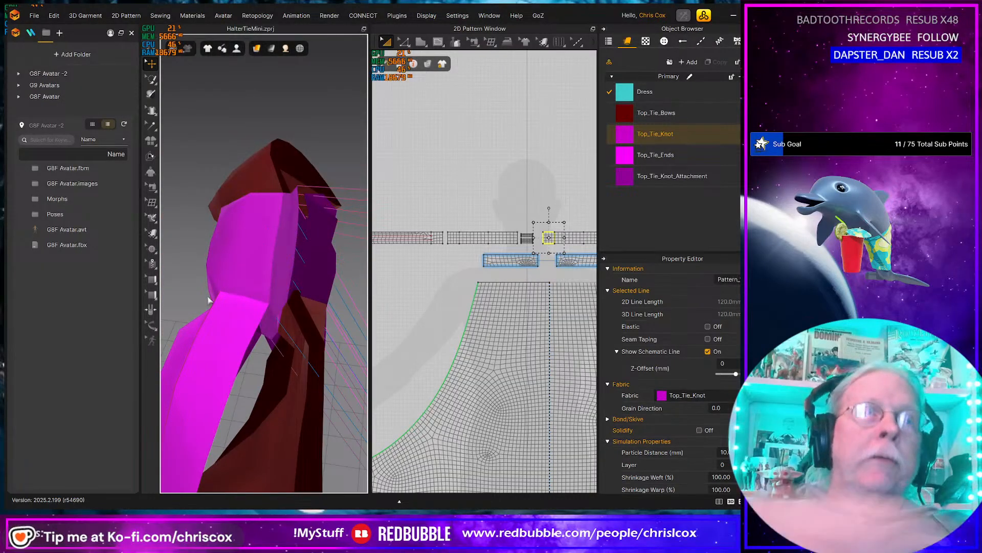
pyautogui.scroll(-10, 234, 319)
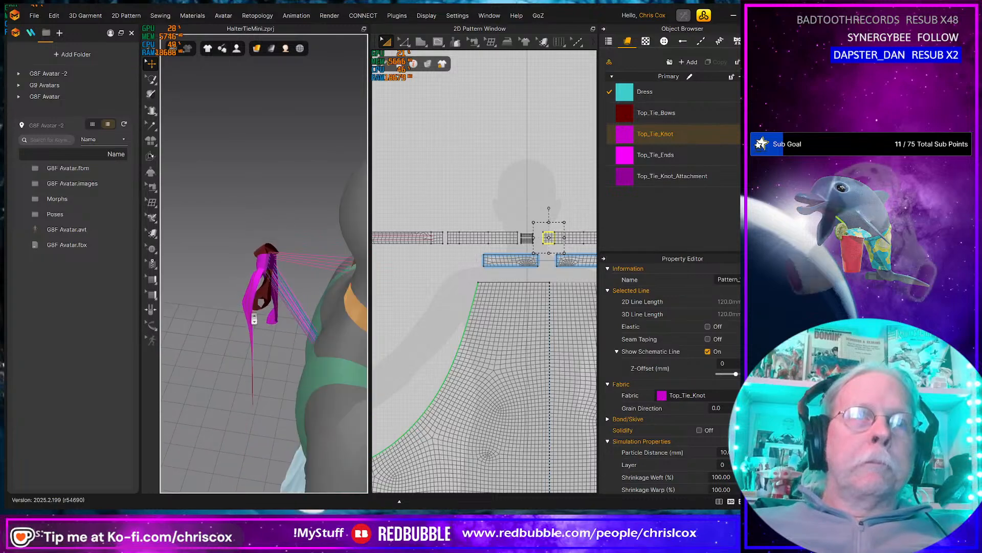
pyautogui.scroll(-6, 255, 320)
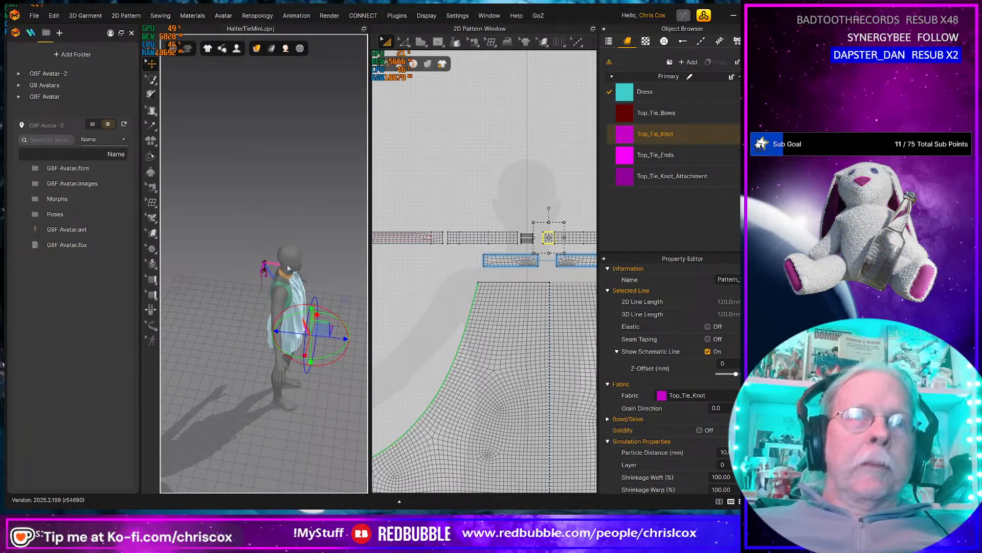
pyautogui.moveTo(321, 329); pyautogui.dragTo(273, 250)
pyautogui.moveTo(247, 301); pyautogui.dragTo(268, 288, button='middle')
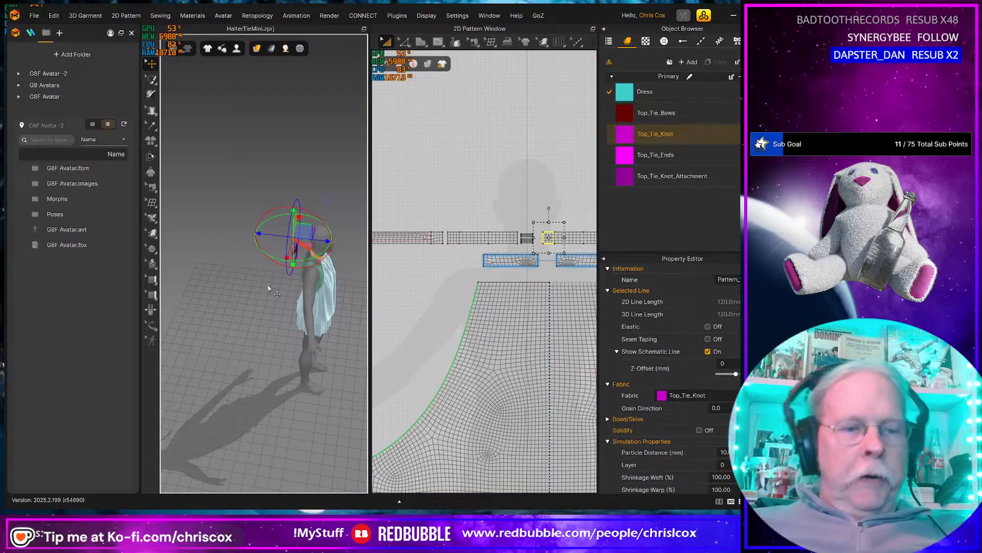
# Rotate the Top_Tie_Knot piece about its vertical axis in the 3D view to face the back of the neck.
pyautogui.hotkey('ctrl', 'shift', 'a')
pyautogui.scroll(10, 276, 289)
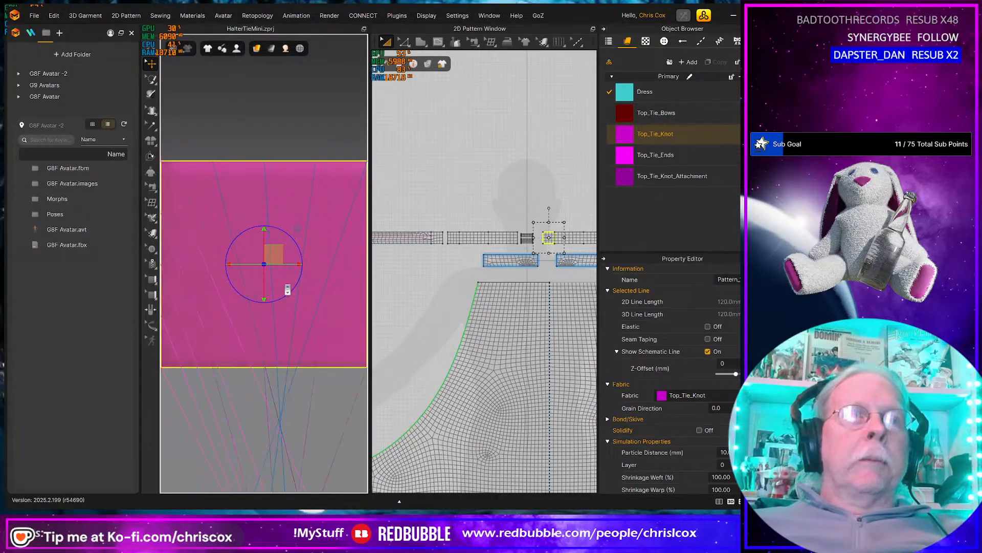
pyautogui.scroll(-3, 288, 289)
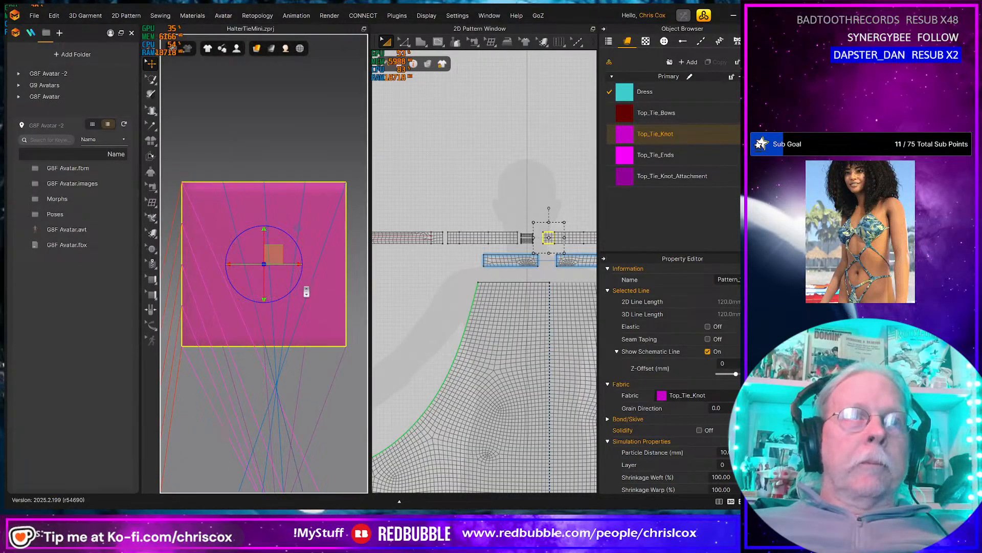
pyautogui.scroll(3, 306, 291)
pyautogui.moveTo(285, 301); pyautogui.dragTo(228, 305, button='middle')
pyautogui.scroll(-3, 233, 307)
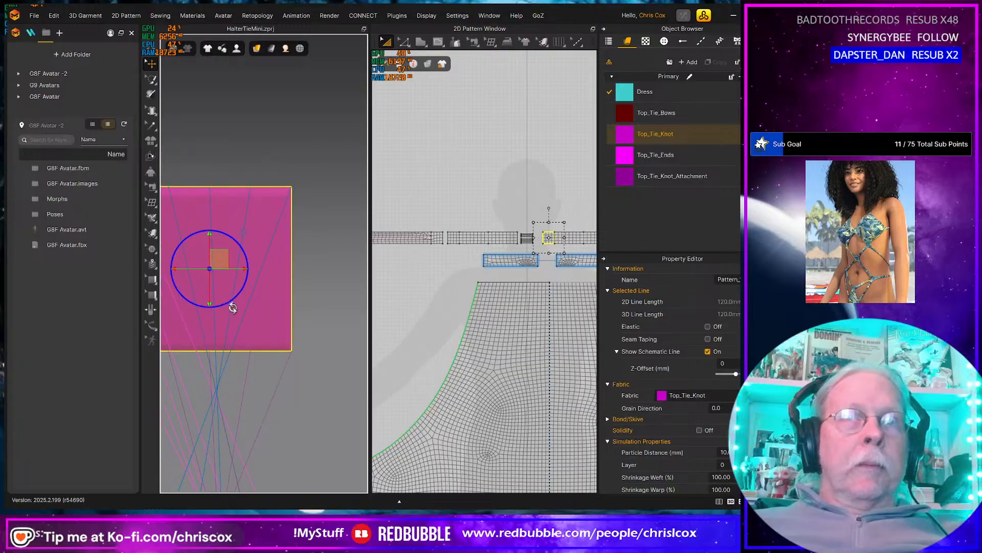
pyautogui.moveTo(232, 320); pyautogui.dragTo(211, 307, button='right')
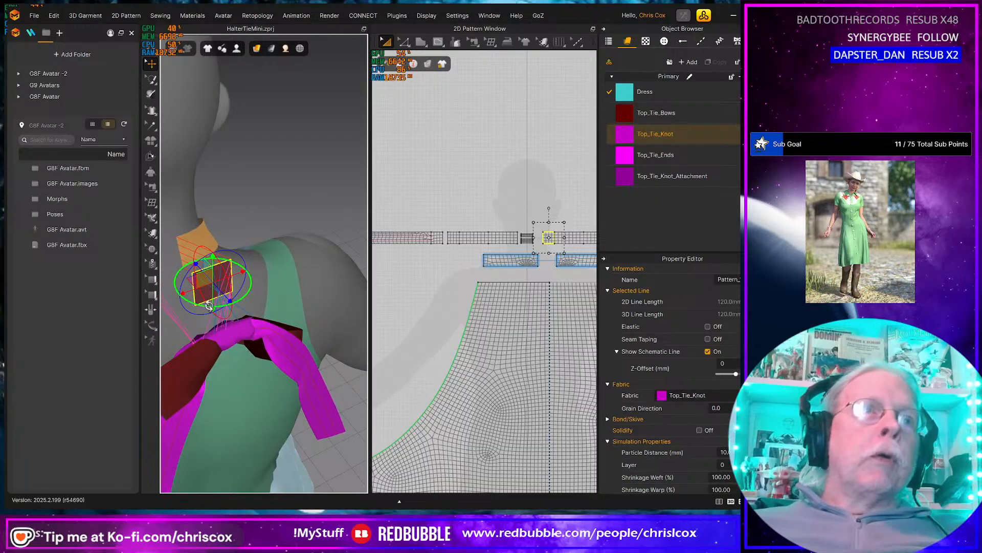
pyautogui.moveTo(209, 305); pyautogui.dragTo(207, 250)
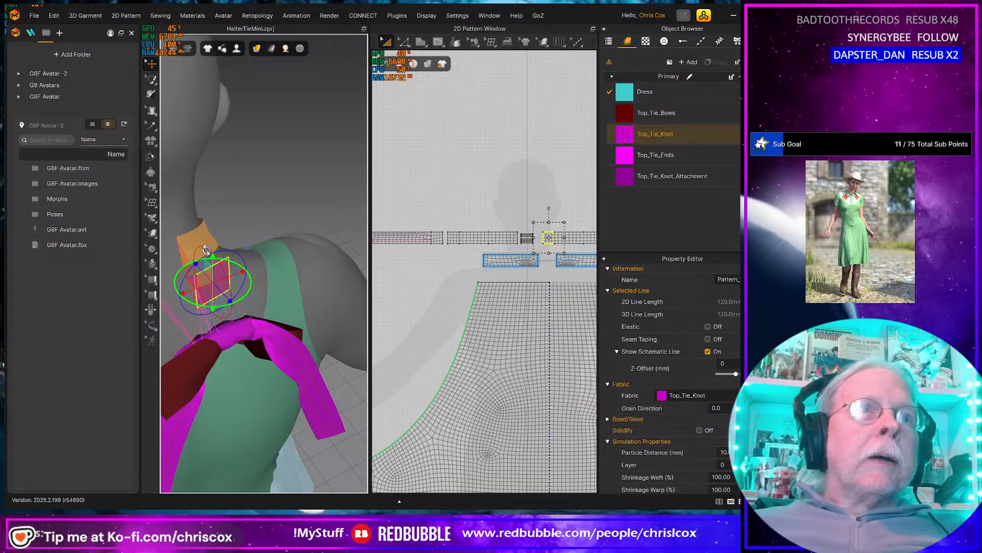
# Place the Top_Tie_Knot piece upright behind the avatar's neck, beside the ends of the orange collar.
pyautogui.moveTo(206, 249); pyautogui.dragTo(226, 293, button='right')
pyautogui.moveTo(219, 271); pyautogui.dragTo(276, 285)
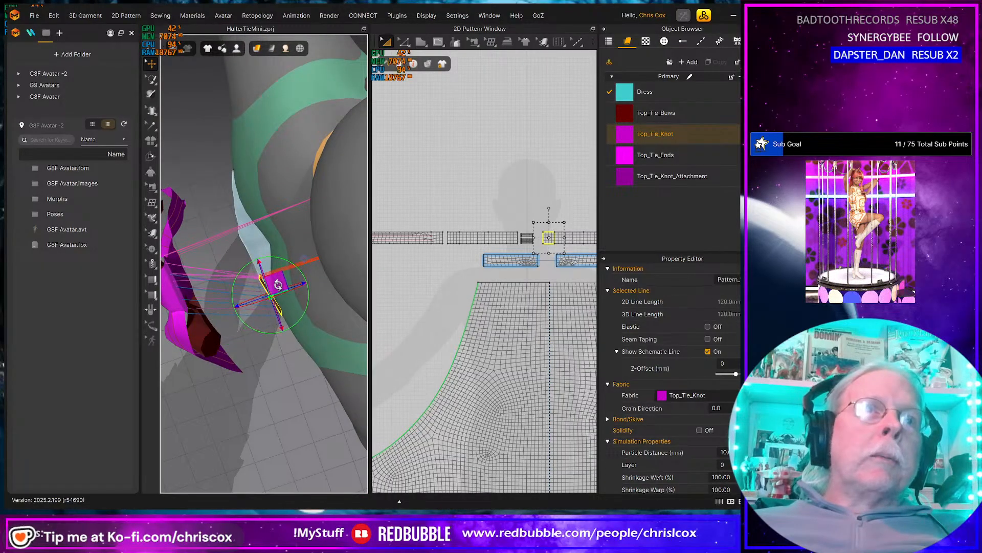
pyautogui.moveTo(276, 285); pyautogui.dragTo(339, 218, button='right')
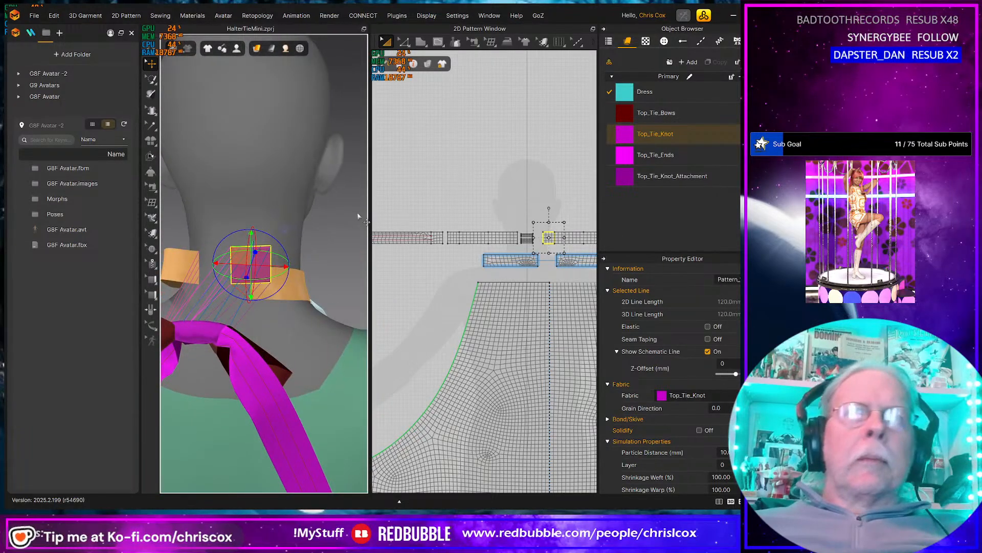
# Select all the halter tie and collar pieces above the dress front in 2D and inspect their arrangement around the 3D knot.
pyautogui.moveTo(261, 261); pyautogui.dragTo(246, 330, button='right')
pyautogui.scroll(-6, 479, 207)
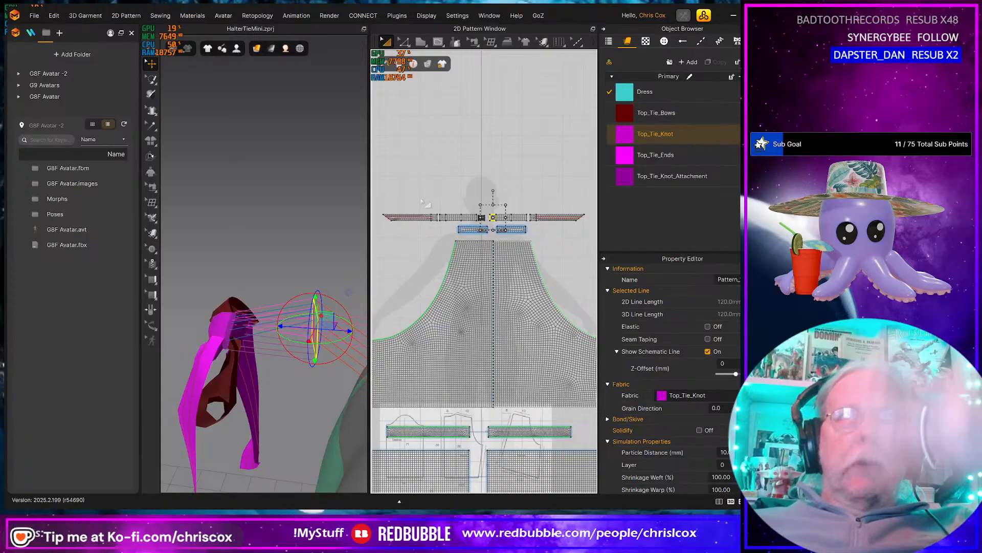
pyautogui.moveTo(375, 206); pyautogui.dragTo(564, 243)
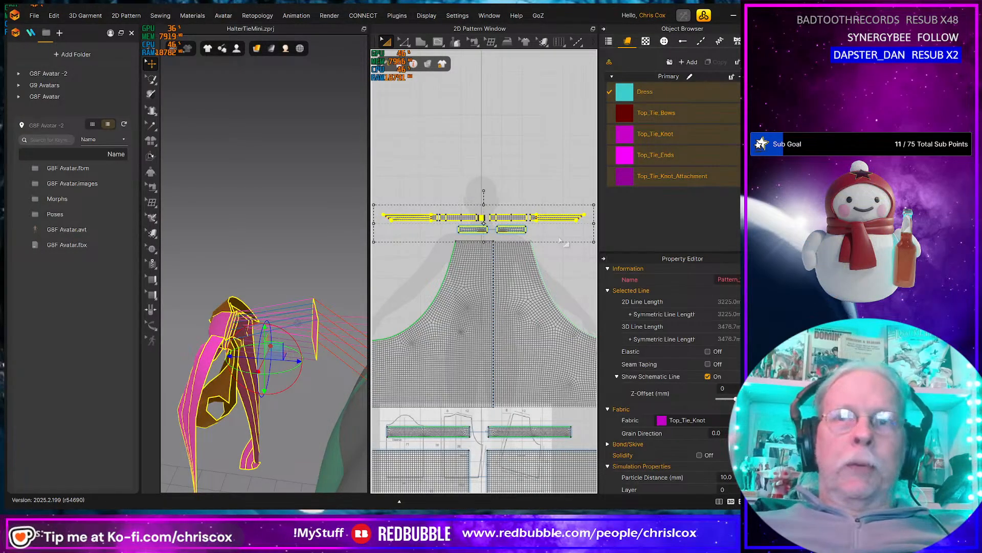
pyautogui.moveTo(329, 325); pyautogui.dragTo(341, 352, button='right')
pyautogui.moveTo(267, 380); pyautogui.dragTo(301, 332, button='right')
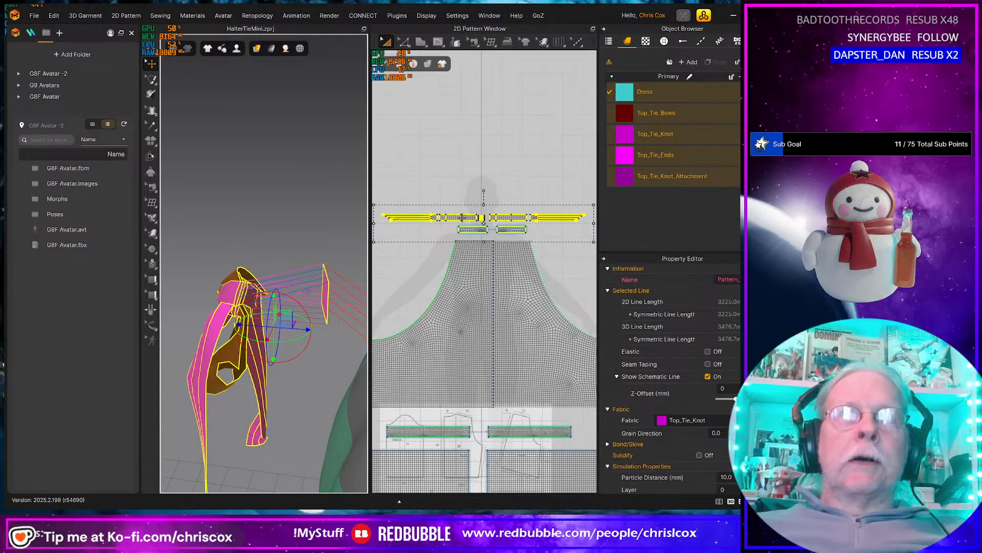
pyautogui.click(412, 188)
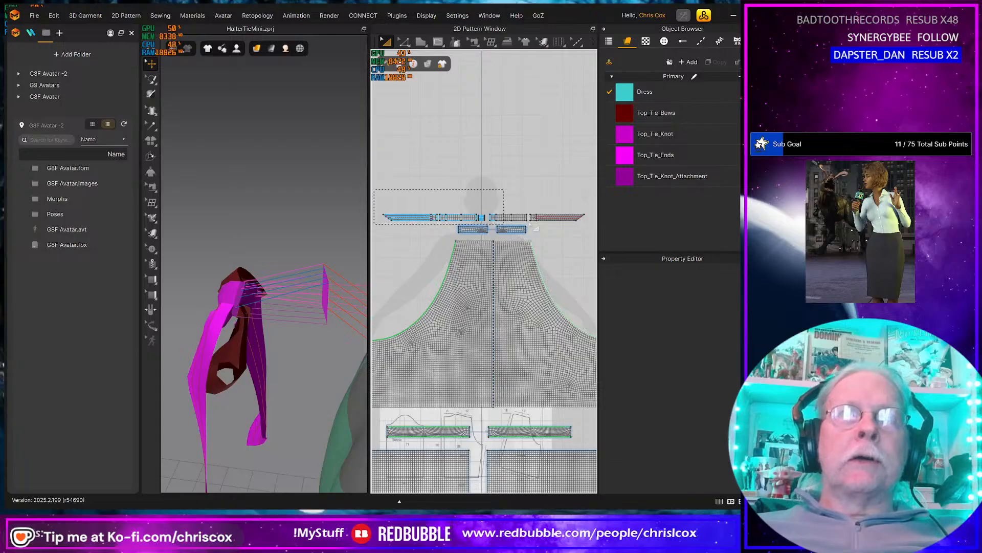
pyautogui.moveTo(598, 229); pyautogui.dragTo(597, 230)
# Select the two collar band pieces in 2D and examine their placement relative to the Top_Tie_Knot piece behind the neck.
pyautogui.click(514, 231)
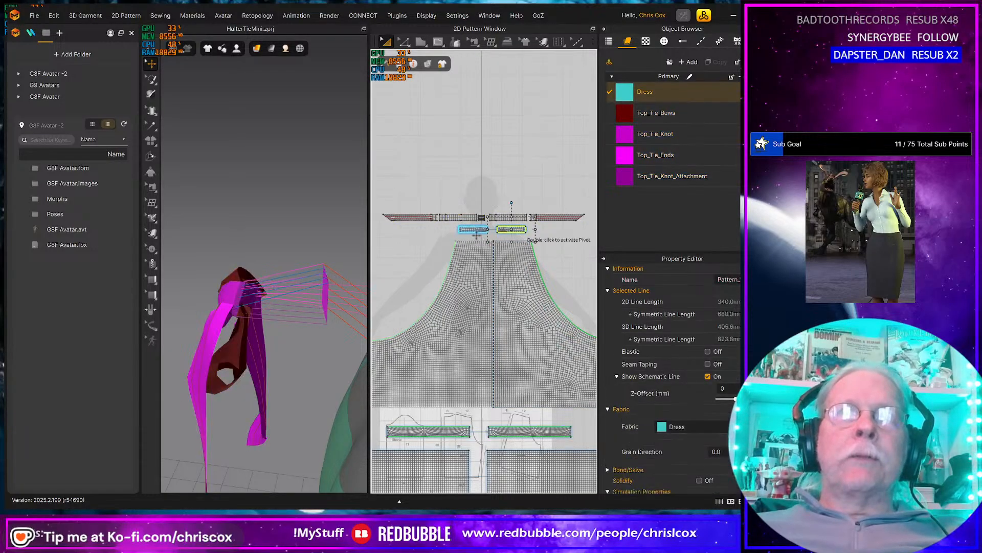
pyautogui.keyDown('shift'); pyautogui.click(474, 231); pyautogui.keyUp('shift')
pyautogui.moveTo(318, 280); pyautogui.dragTo(267, 277, button='right')
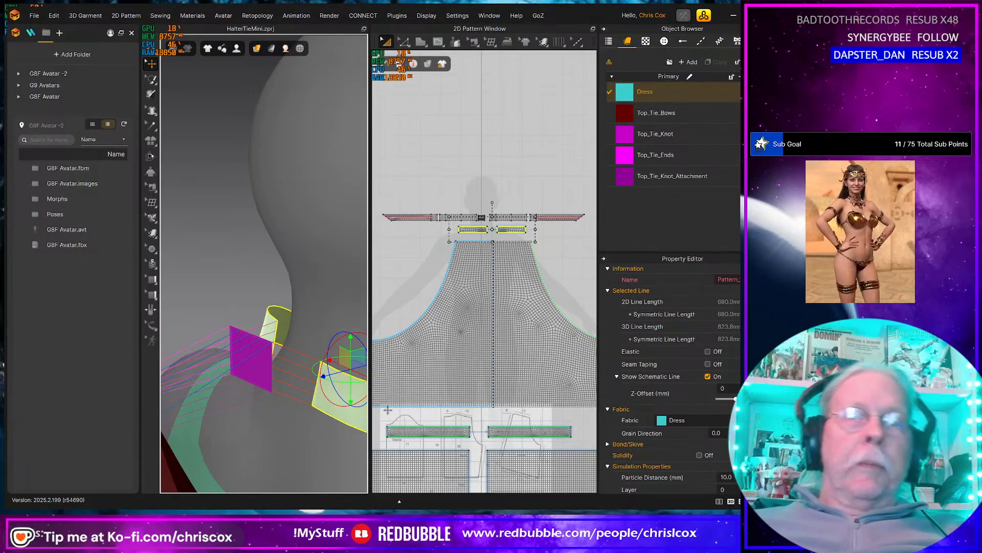
pyautogui.moveTo(267, 278); pyautogui.dragTo(267, 387, button='middle')
pyautogui.scroll(-4, 271, 386)
pyautogui.scroll(4, 275, 381)
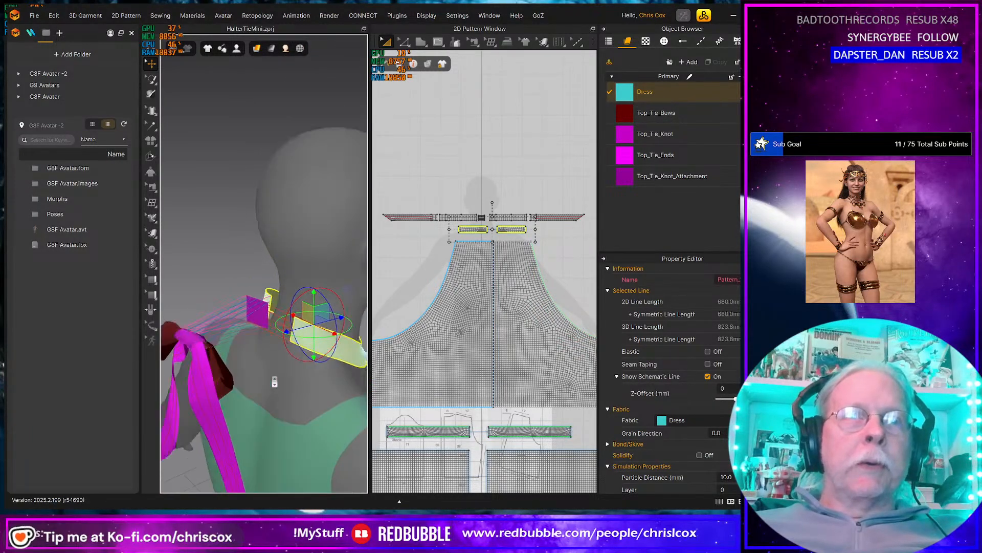
pyautogui.moveTo(275, 381); pyautogui.dragTo(270, 360, button='right')
pyautogui.click(252, 322)
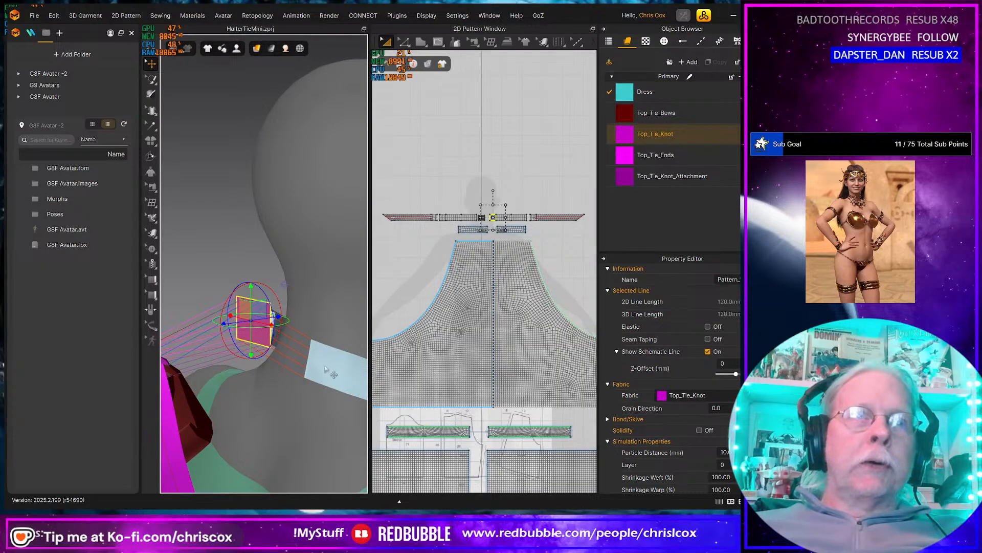
# Activate all the tie and collar pieces above the dress front, then deactivate them together with their sewing.
pyautogui.moveTo(373, 179)
pyautogui.mouseDown()
pyautogui.moveTo(605, 243)
pyautogui.moveTo(600, 235)
pyautogui.mouseUp()
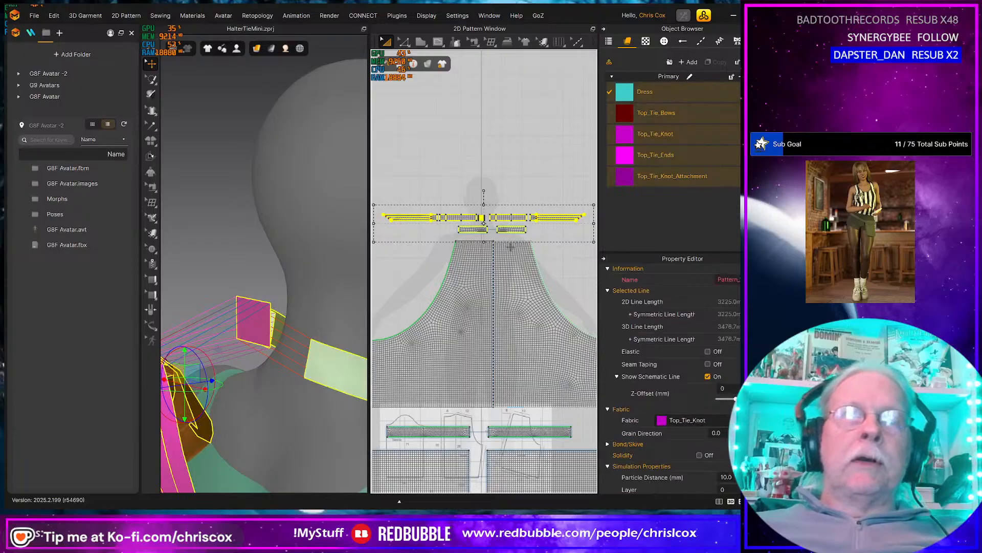
pyautogui.rightClick(506, 233)
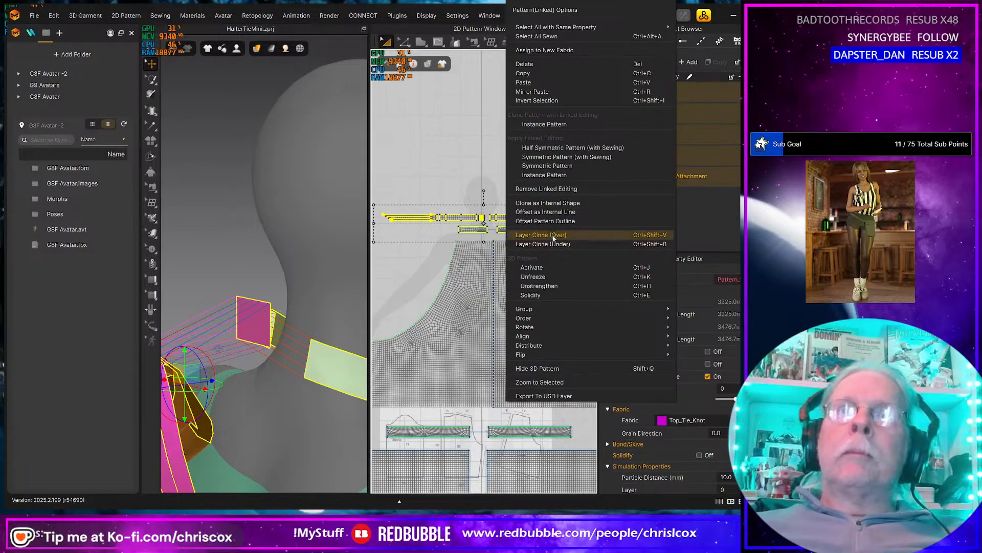
pyautogui.click(532, 267)
pyautogui.rightClick(504, 230)
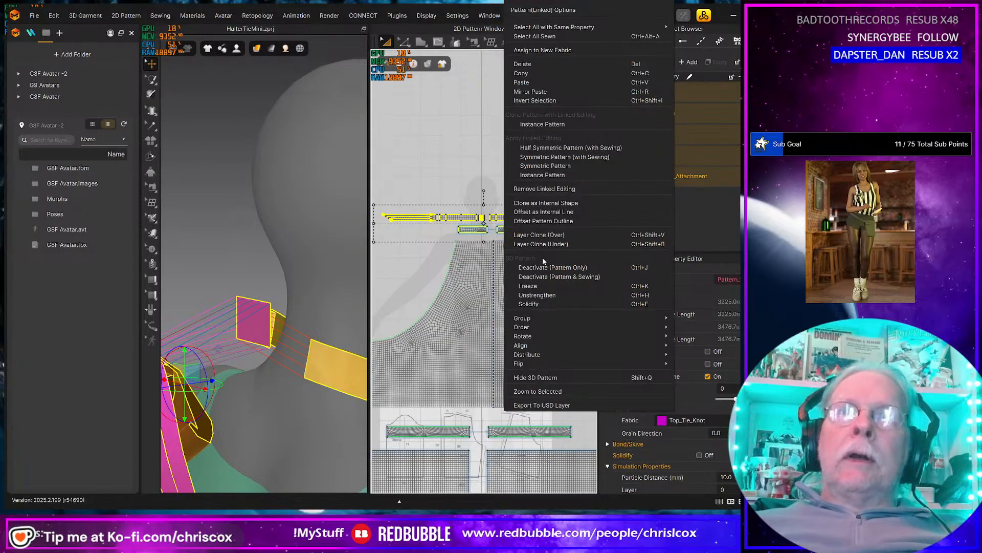
pyautogui.click(542, 276)
# Activate only the central Top_Tie_Knot_Attachment piece and the four square Top_Tie_Knot pieces.
pyautogui.scroll(5, 480, 226)
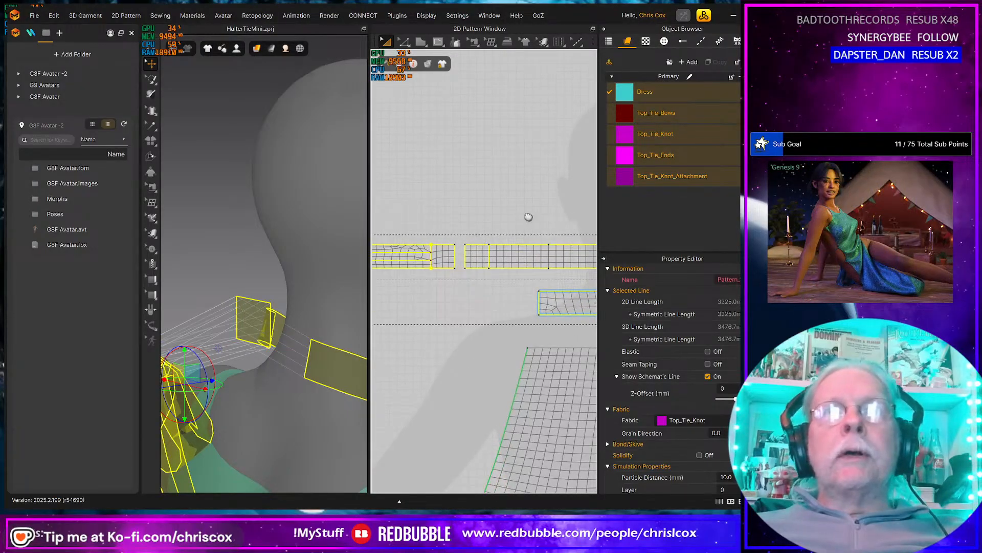
pyautogui.moveTo(529, 217); pyautogui.dragTo(377, 178, button='middle')
pyautogui.click(518, 194)
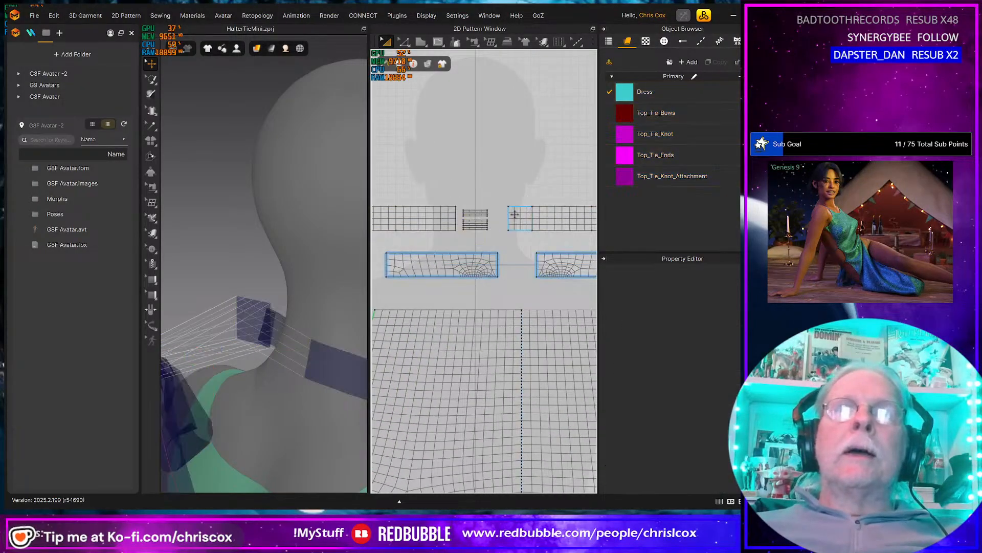
pyautogui.click(514, 215)
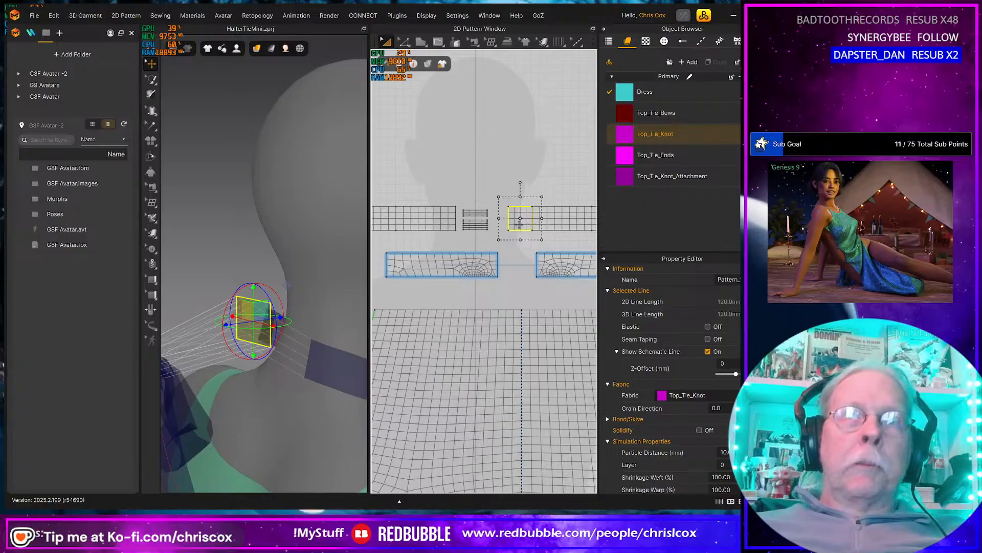
pyautogui.click(453, 176)
pyautogui.click(476, 220)
pyautogui.moveTo(431, 151); pyautogui.dragTo(579, 157, button='middle')
pyautogui.keyDown('shift'); pyautogui.click(539, 210); pyautogui.keyUp('shift')
pyautogui.keyDown('shift'); pyautogui.click(508, 211); pyautogui.keyUp('shift')
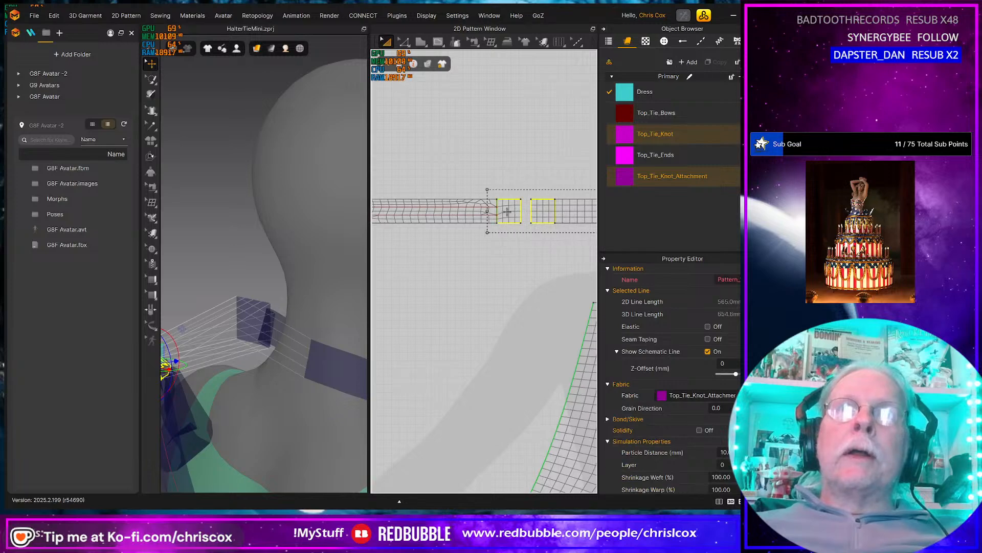
pyautogui.moveTo(577, 237)
pyautogui.mouseDown(button='middle')
pyautogui.moveTo(588, 235)
pyautogui.moveTo(314, 229)
pyautogui.mouseUp(button='middle')
pyautogui.moveTo(477, 229); pyautogui.dragTo(344, 230, button='middle')
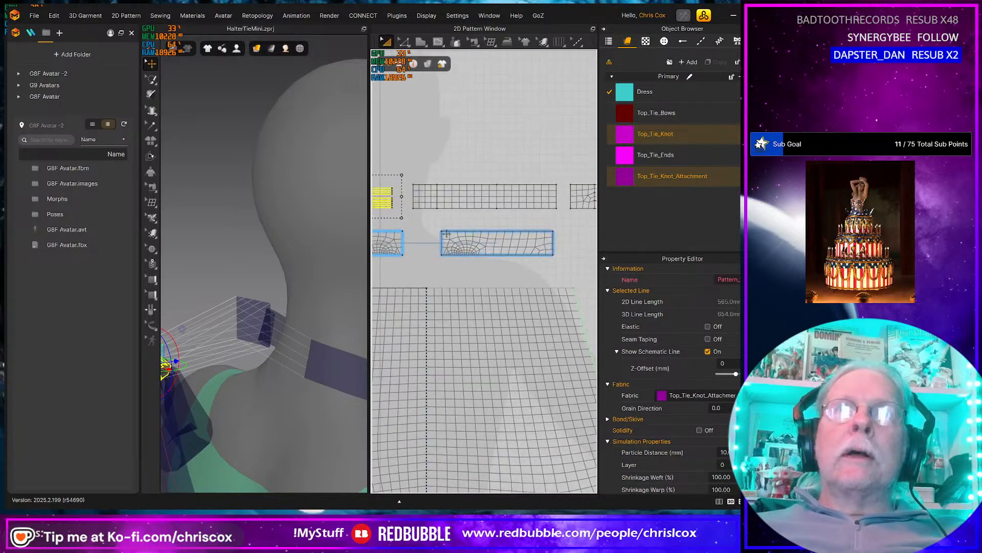
pyautogui.moveTo(492, 232); pyautogui.dragTo(473, 233, button='middle')
pyautogui.click(558, 198)
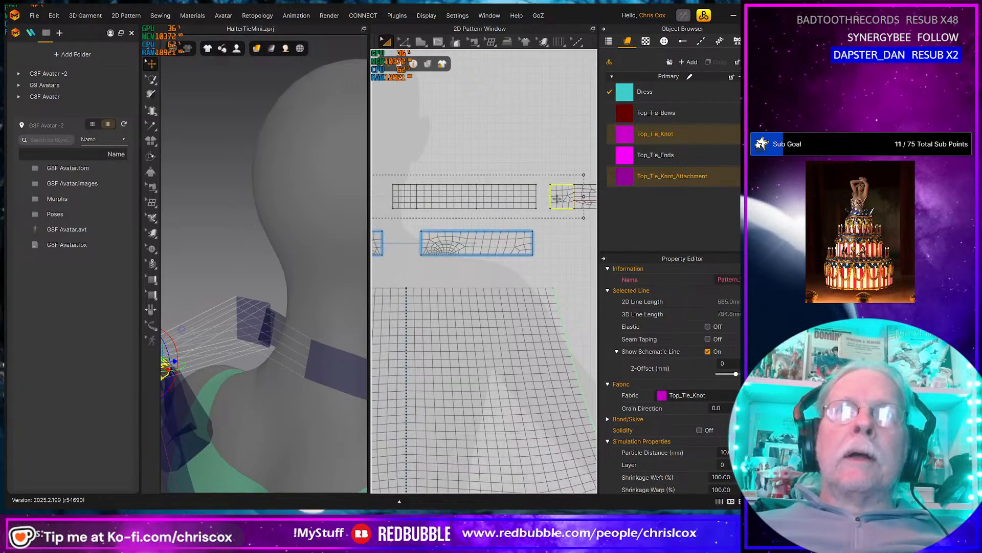
pyautogui.keyDown('shift'); pyautogui.click(403, 198); pyautogui.keyUp('shift')
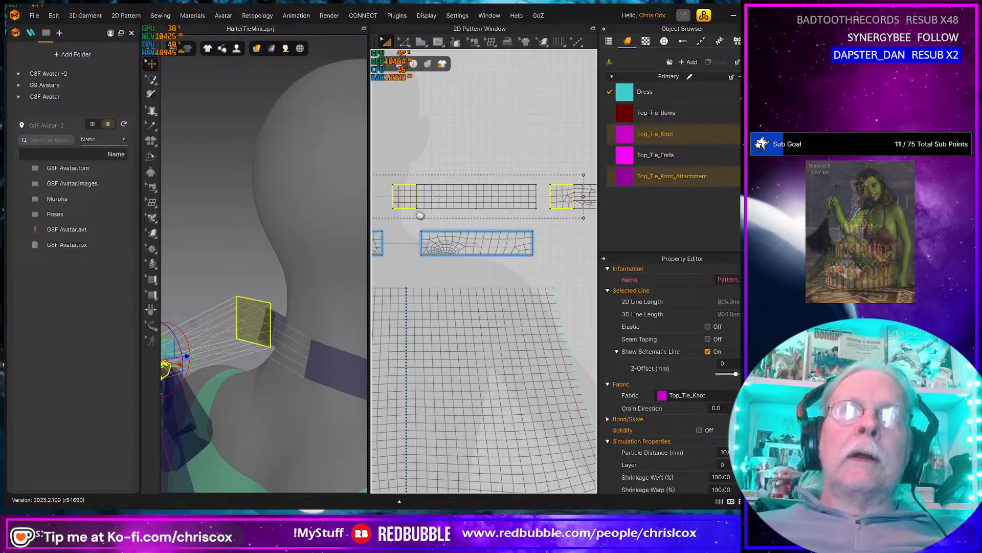
pyautogui.moveTo(413, 215); pyautogui.dragTo(471, 208, button='middle')
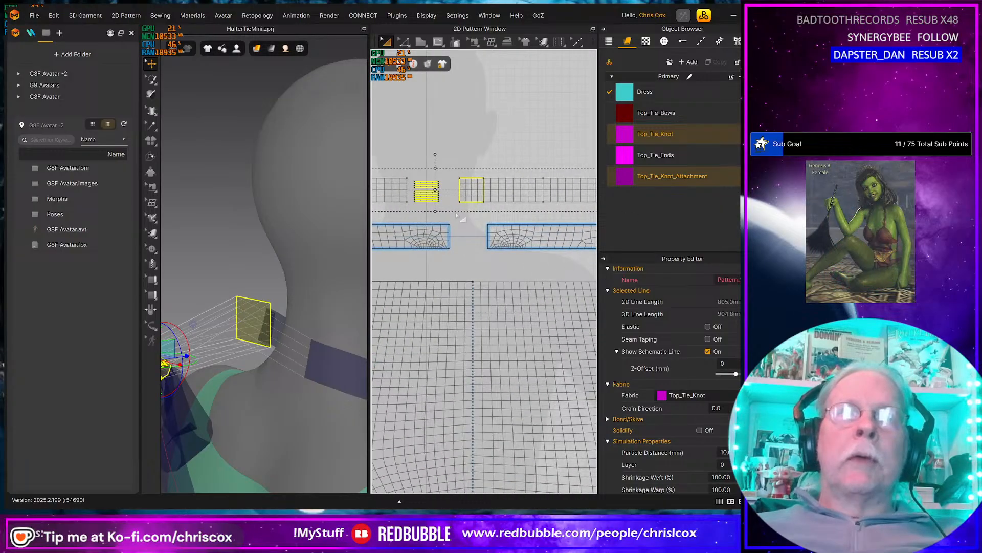
pyautogui.rightClick(466, 185)
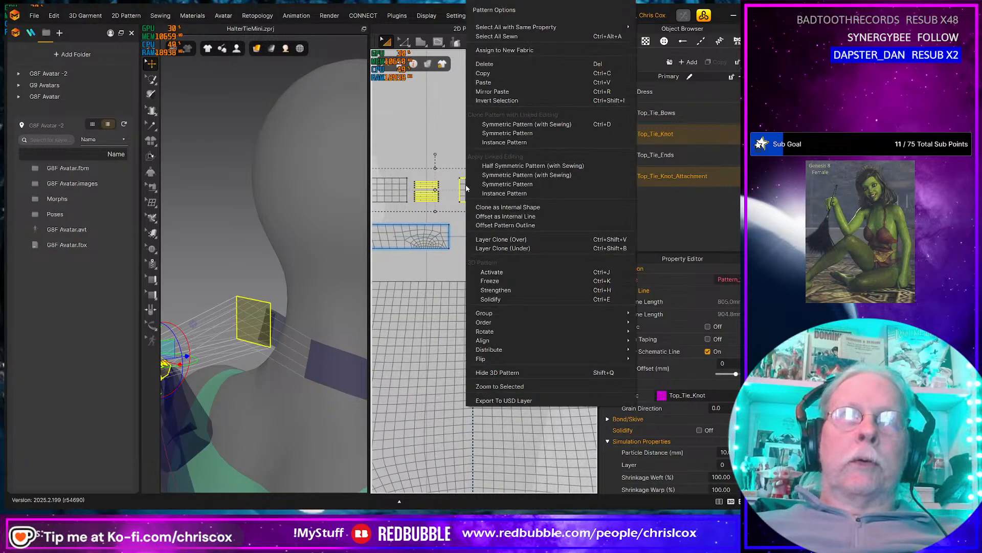
pyautogui.click(504, 271)
pyautogui.click(450, 119)
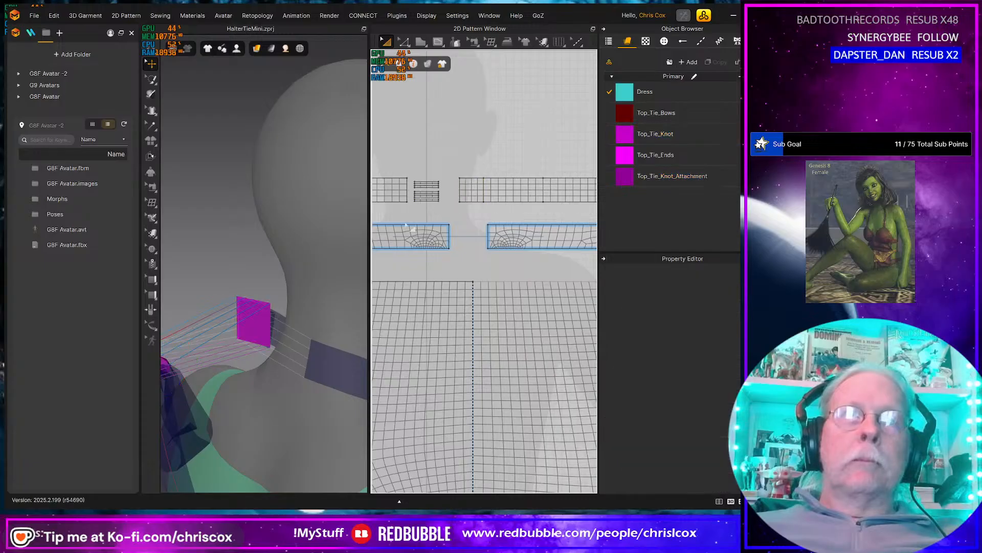
# Run the simulation on the activated knot pieces and pull the Top_Tie_Knot cloth toward the back of the neck.
pyautogui.click(256, 323)
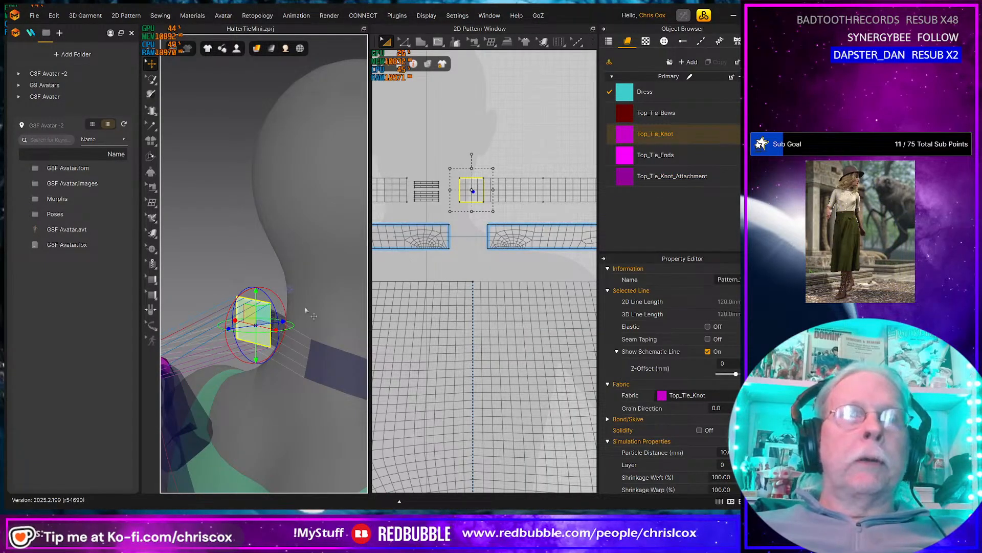
pyautogui.scroll(-2, 423, 290)
pyautogui.moveTo(455, 283); pyautogui.dragTo(517, 277, button='middle')
pyautogui.press('space')
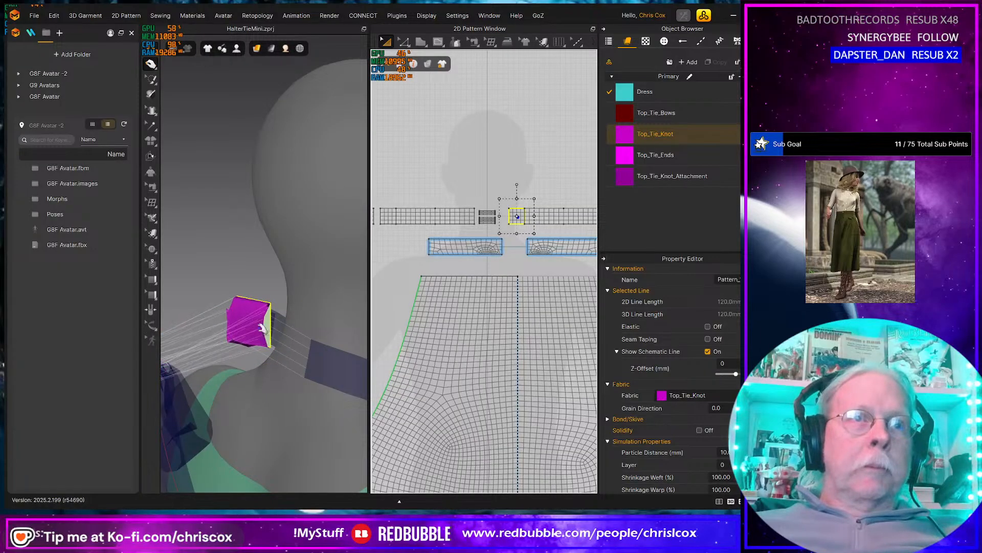
pyautogui.moveTo(254, 317); pyautogui.dragTo(272, 337)
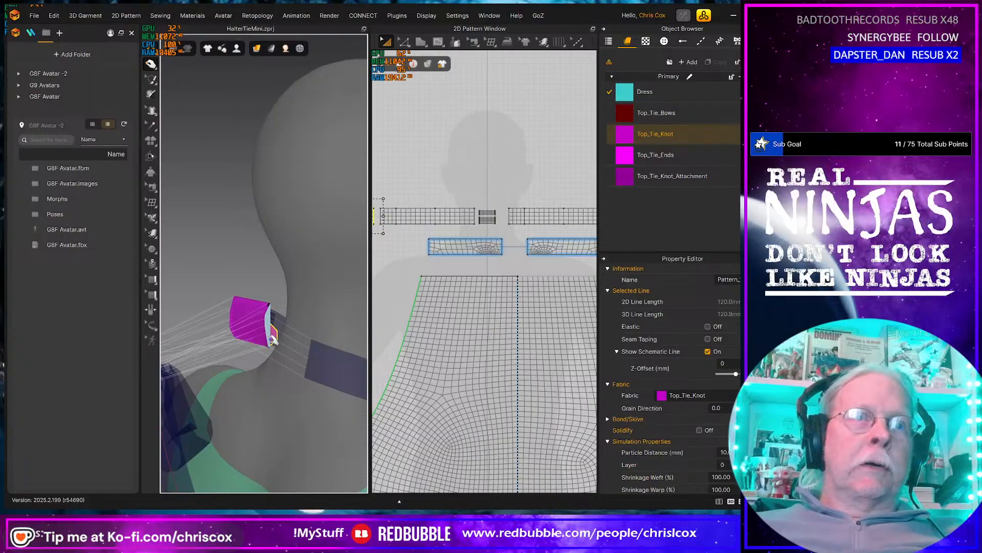
# Examine the simulated knot up close and locate its hanging Top_Tie_Knot piece in the 2D pattern.
pyautogui.moveTo(282, 345); pyautogui.dragTo(305, 259, button='right')
pyautogui.click(287, 342)
pyautogui.scroll(3, 284, 343)
pyautogui.scroll(3, 284, 343)
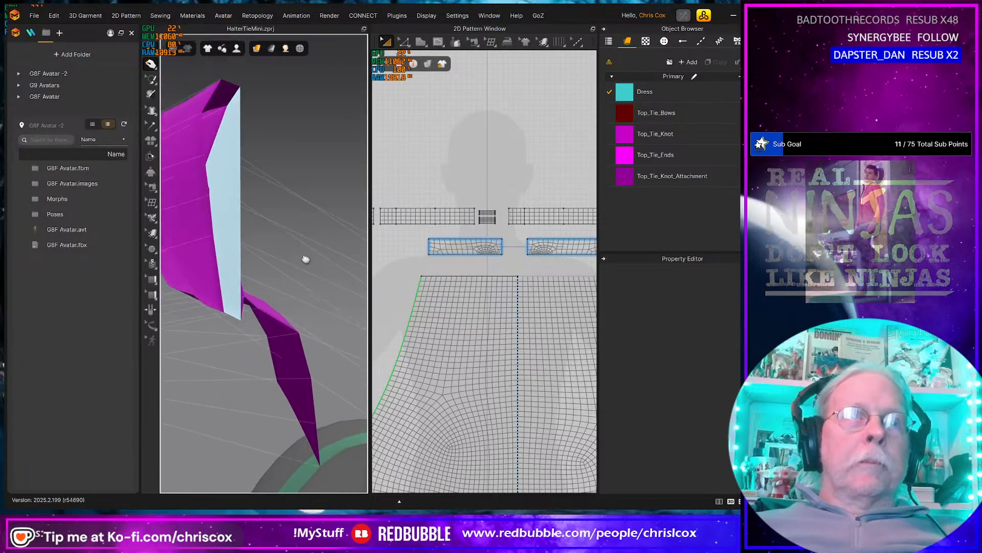
pyautogui.click(295, 353)
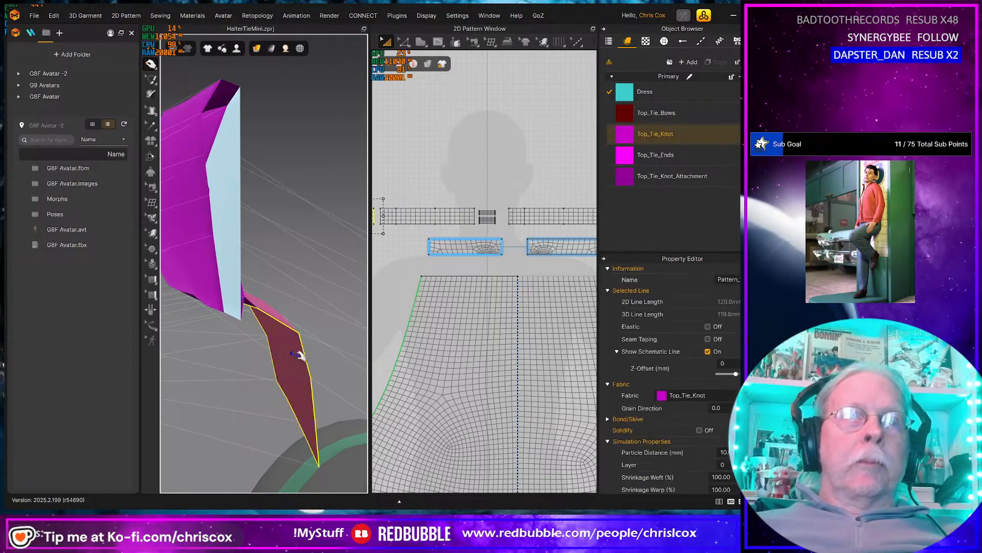
pyautogui.scroll(-3, 486, 188)
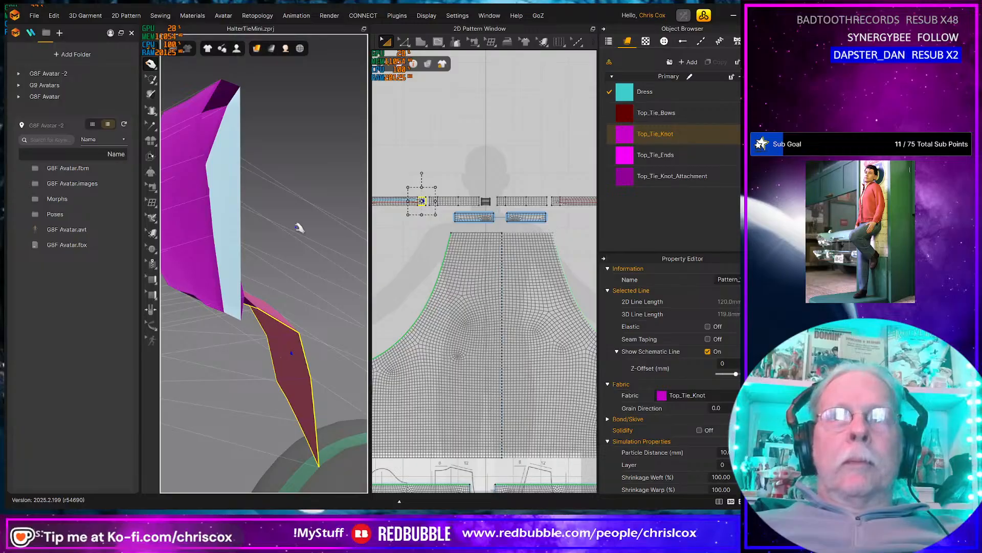
pyautogui.scroll(-3, 438, 179)
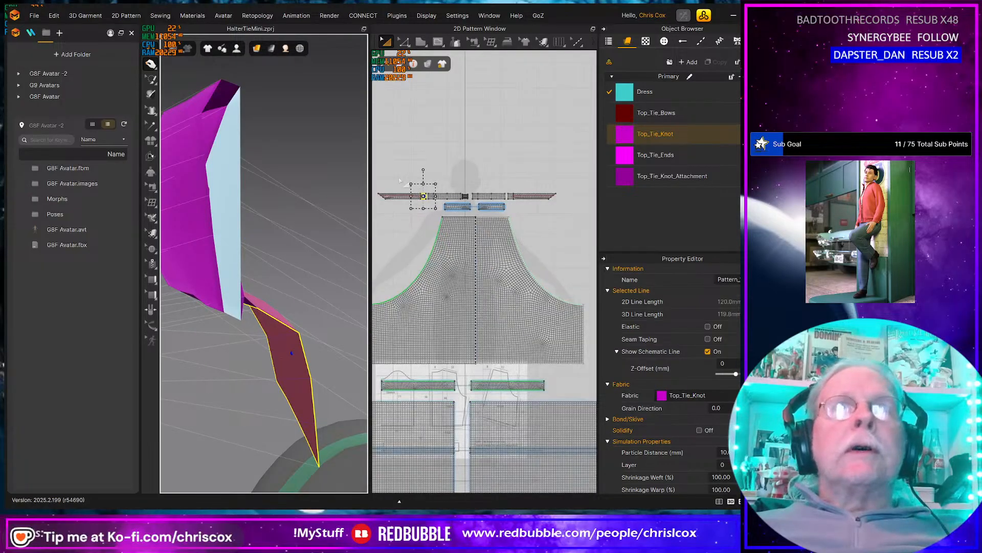
pyautogui.scroll(2, 410, 177)
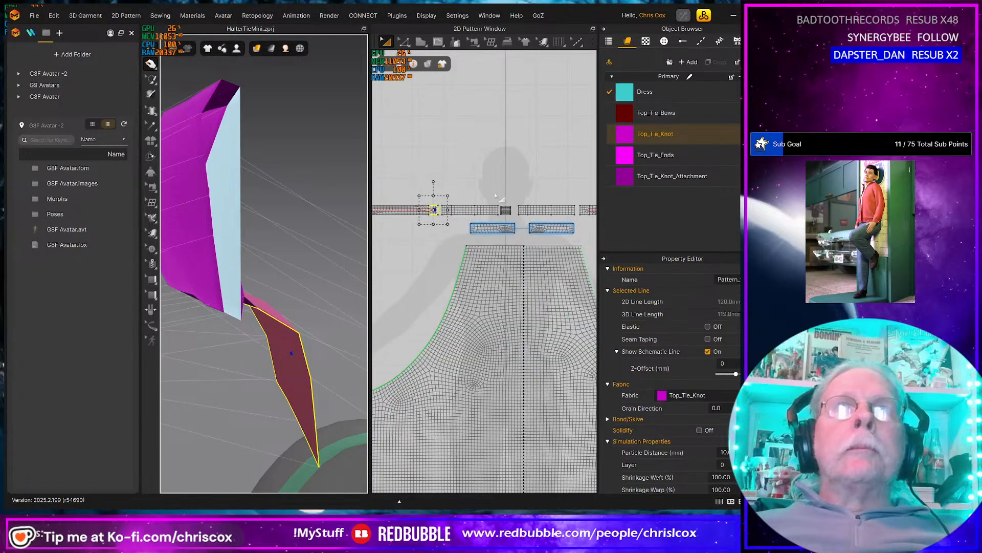
# Deactivate the central Top_Tie_Knot_Attachment piece together with its sewing, and stop the simulation.
pyautogui.click(505, 210)
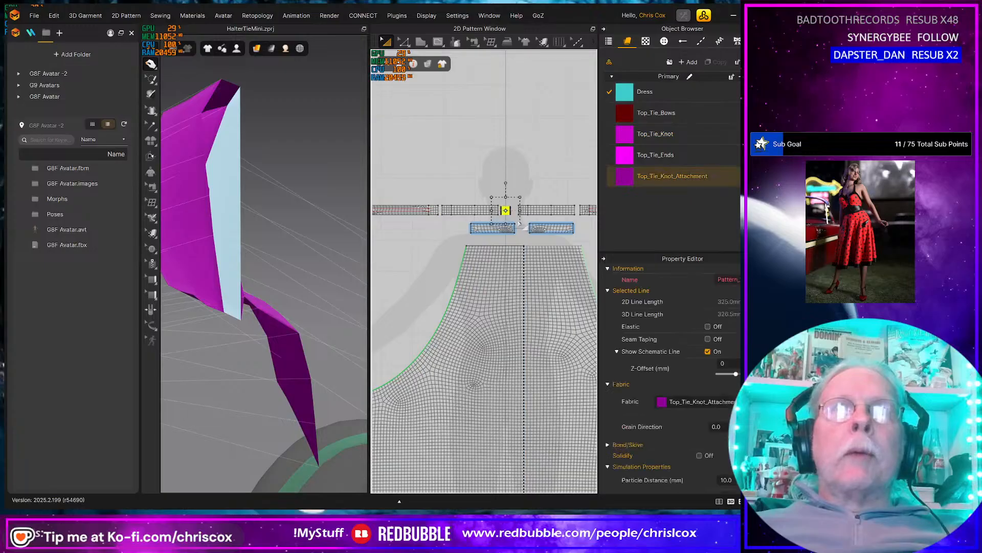
pyautogui.rightClick(506, 210)
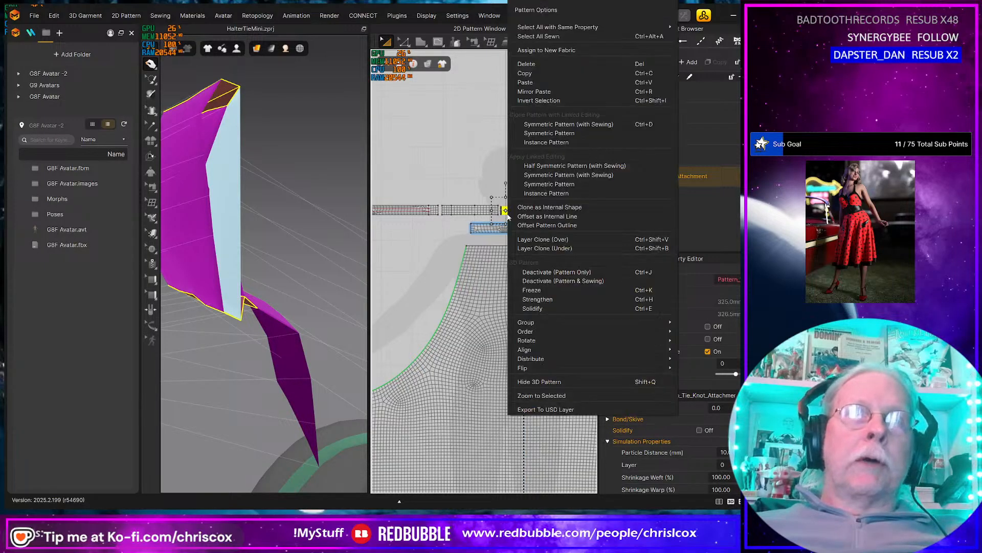
pyautogui.click(555, 278)
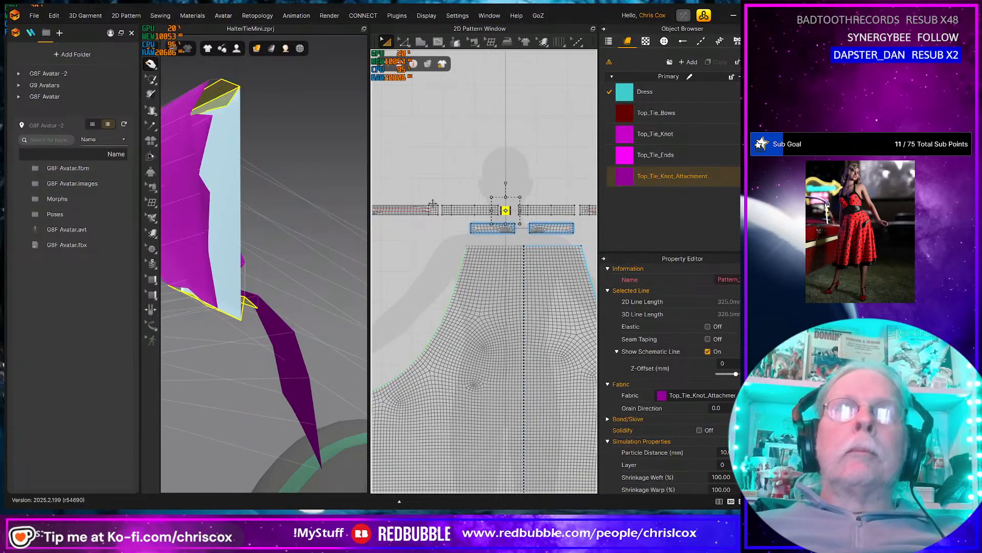
pyautogui.press('space')
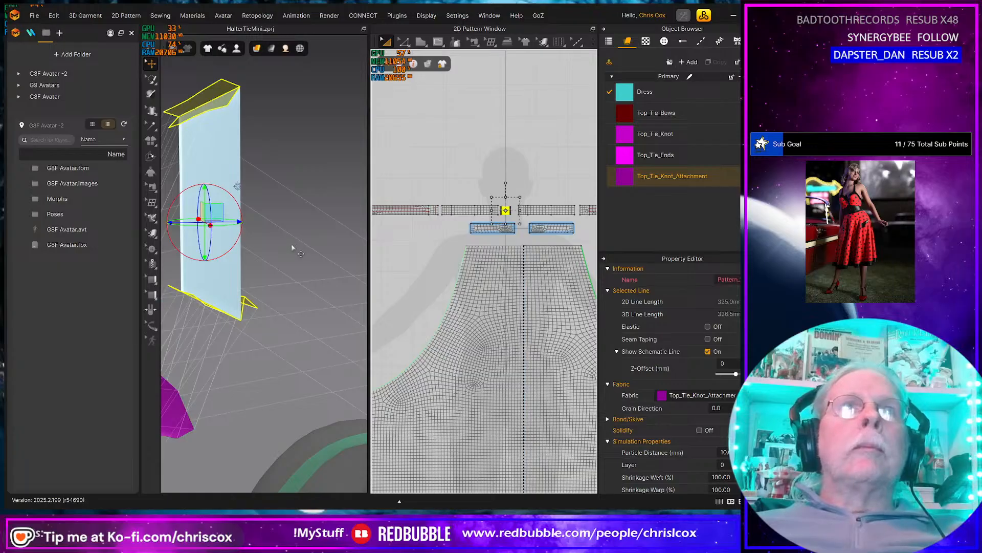
pyautogui.scroll(-10, 293, 248)
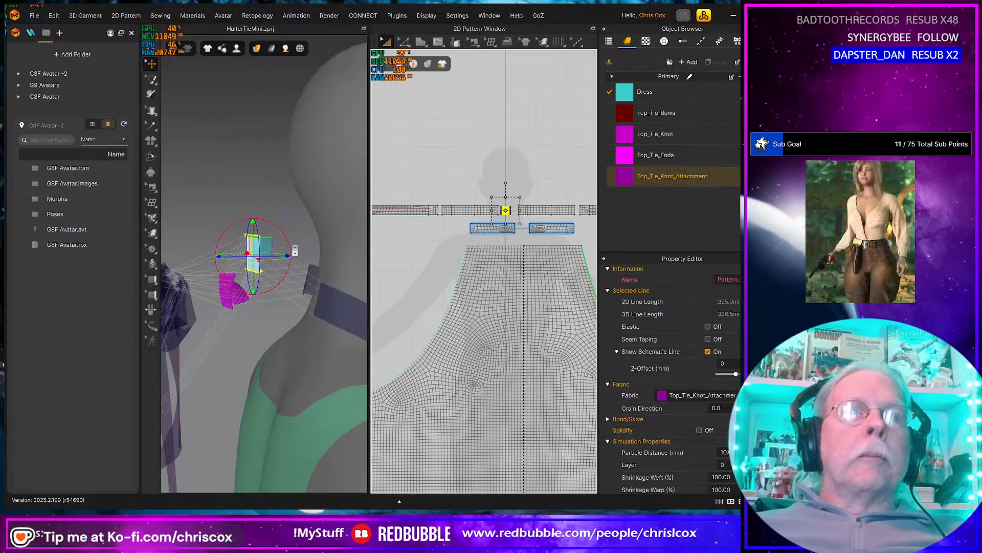
pyautogui.scroll(-2, 295, 250)
pyautogui.click(517, 162)
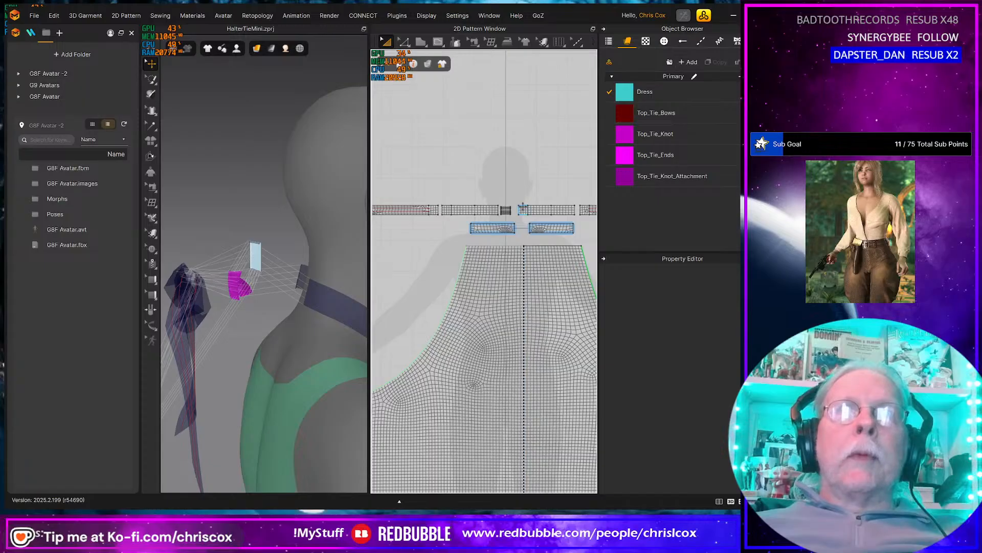
# Reset the 3D arrangement of the outer square Top_Tie_Knot piece on the right half of the tie pattern.
pyautogui.click(523, 208)
pyautogui.moveTo(522, 208); pyautogui.dragTo(584, 210)
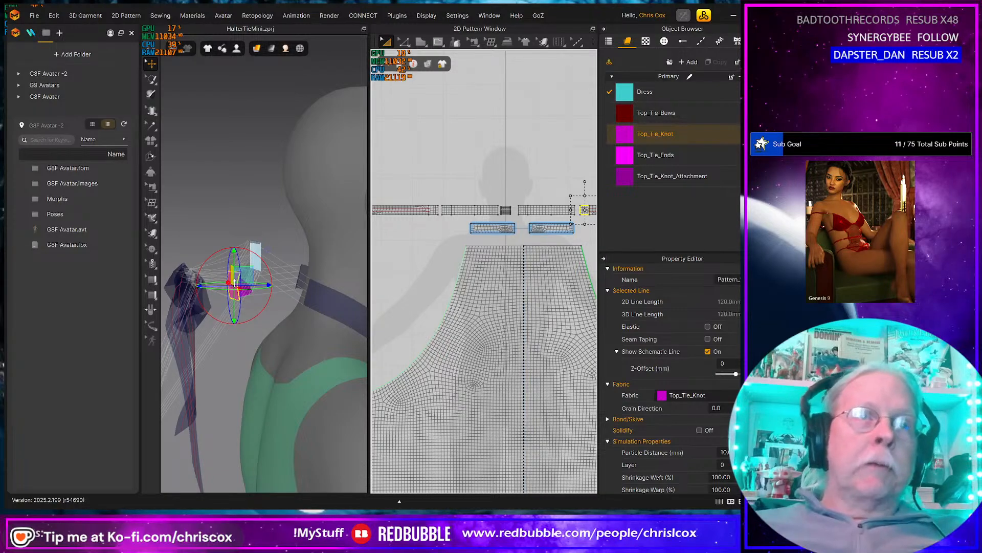
pyautogui.rightClick(235, 283)
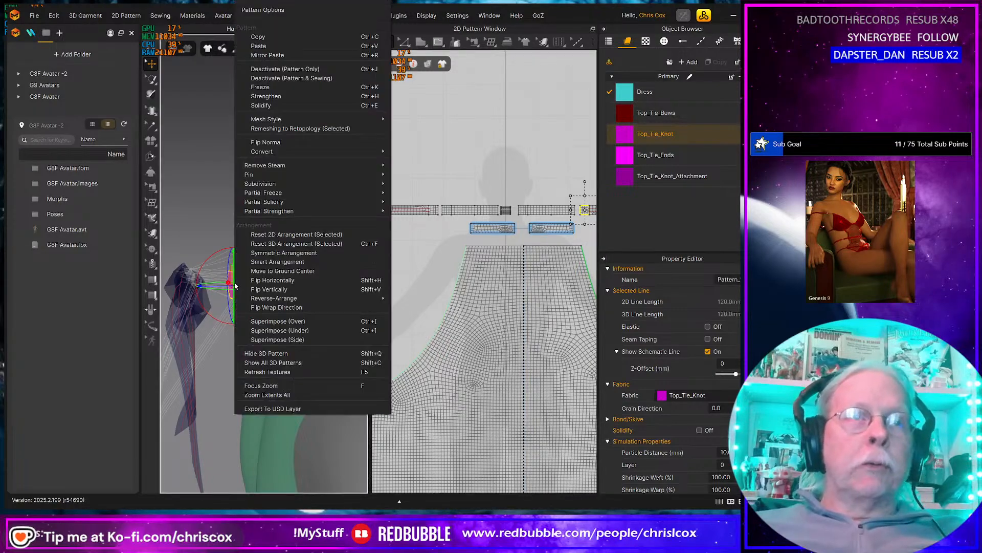
pyautogui.click(376, 243)
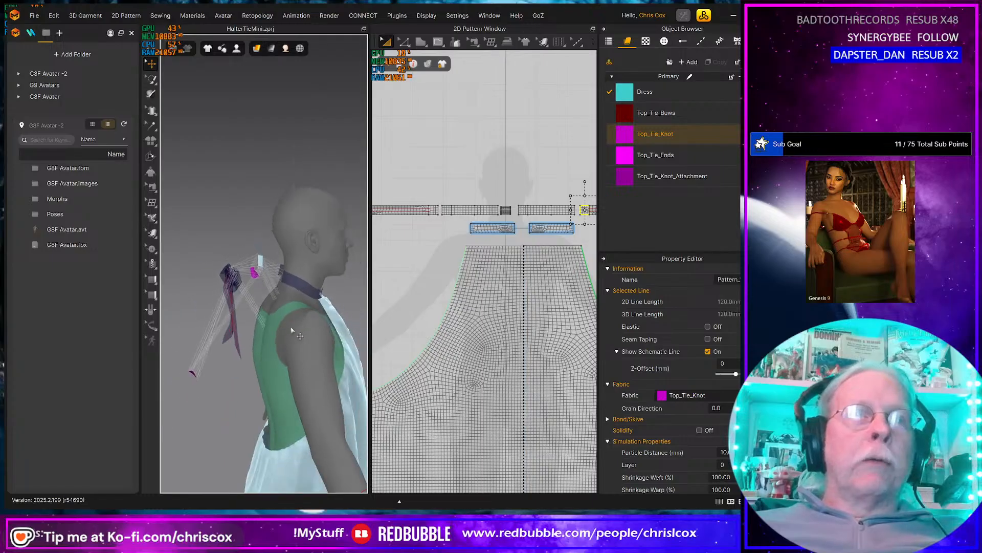
# Move the reset Top_Tie_Knot piece from beside the avatar's hip up behind its neck.
pyautogui.scroll(-3, 291, 330)
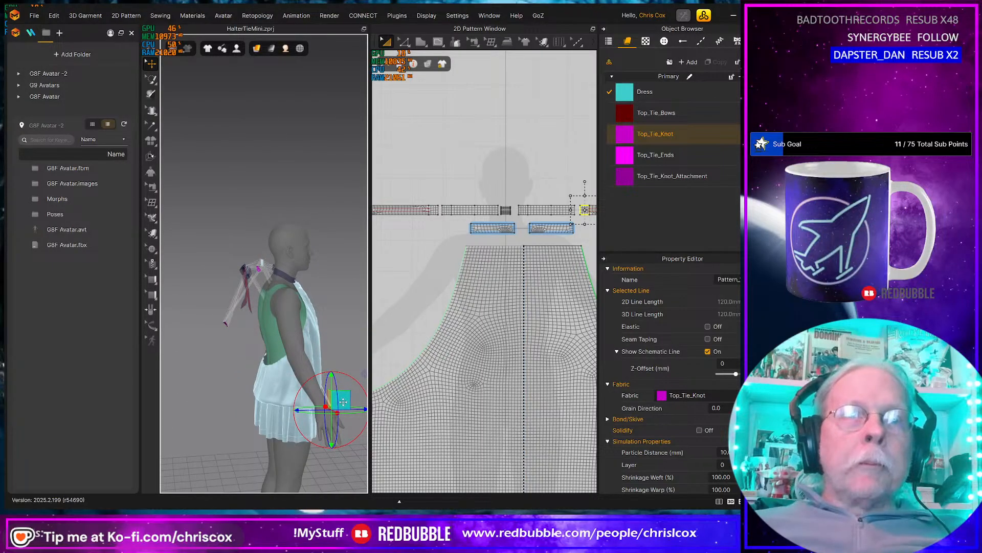
pyautogui.moveTo(343, 401); pyautogui.dragTo(267, 258)
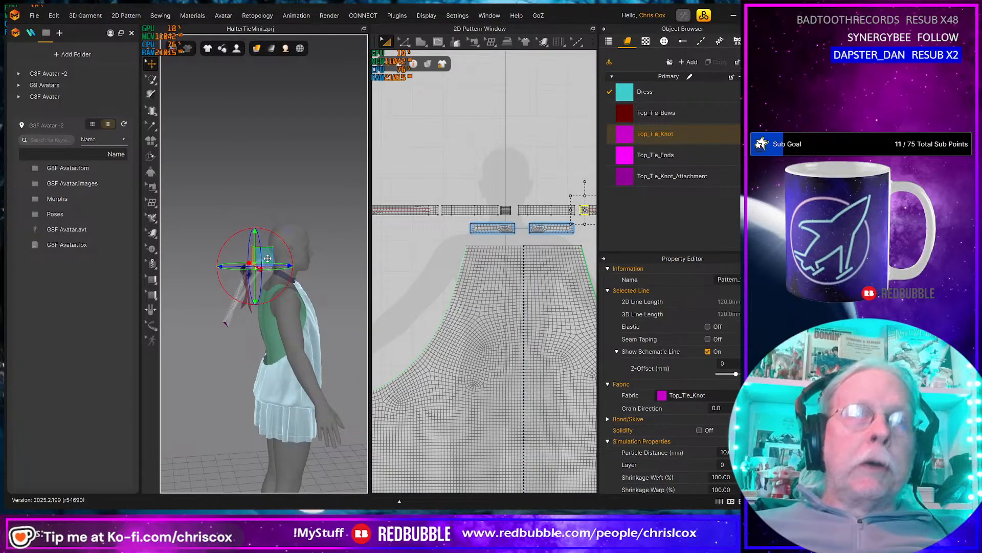
pyautogui.press('8')
pyautogui.press('f')
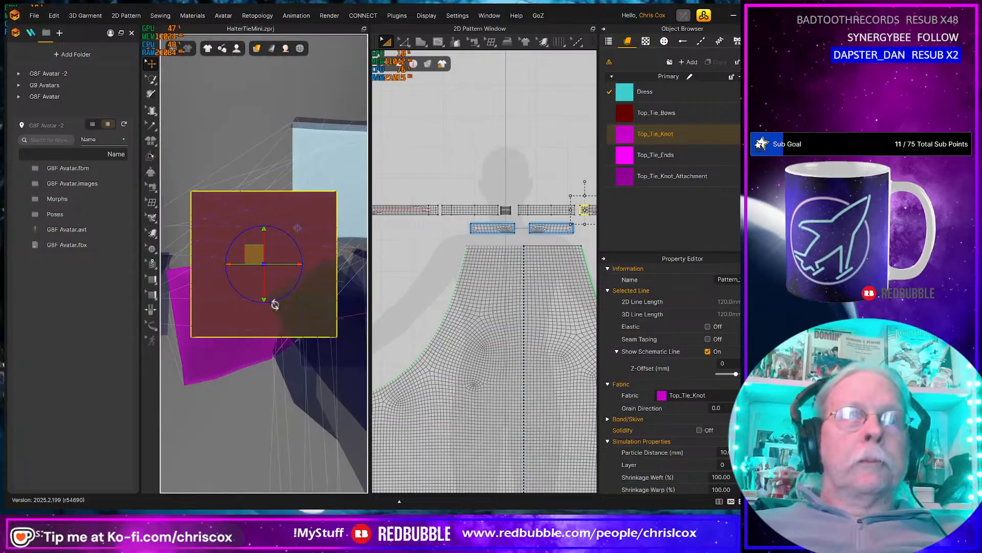
# Line the square Top_Tie_Knot piece up with the light-blue one behind the neck, undo the stray adjustment, and move the piece forward against the others.
pyautogui.moveTo(269, 313)
pyautogui.mouseDown(button='right')
pyautogui.moveTo(316, 305)
pyautogui.moveTo(261, 320)
pyautogui.mouseUp(button='right')
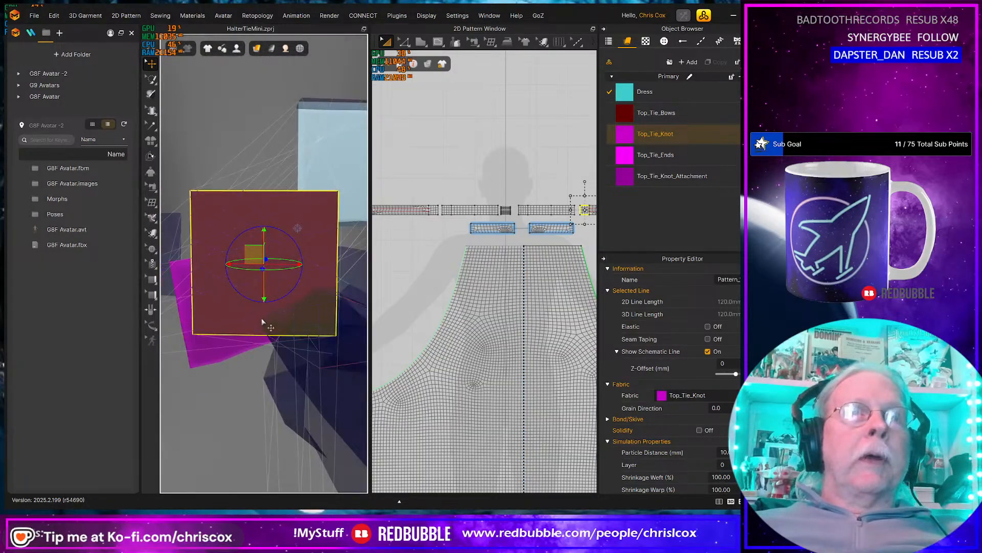
pyautogui.scroll(-5, 262, 321)
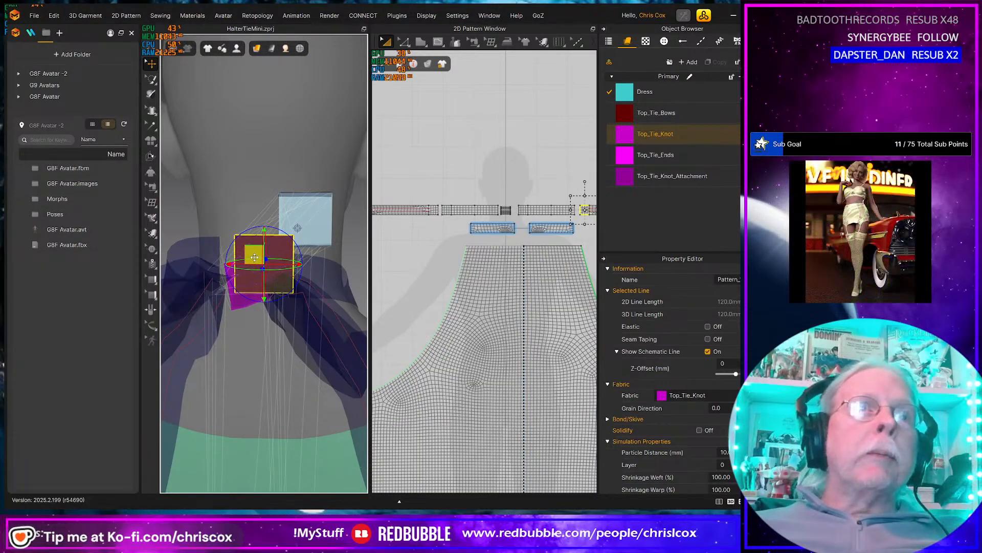
pyautogui.moveTo(254, 257); pyautogui.dragTo(309, 215)
pyautogui.moveTo(293, 243); pyautogui.dragTo(258, 281, button='right')
pyautogui.moveTo(257, 289); pyautogui.dragTo(283, 289)
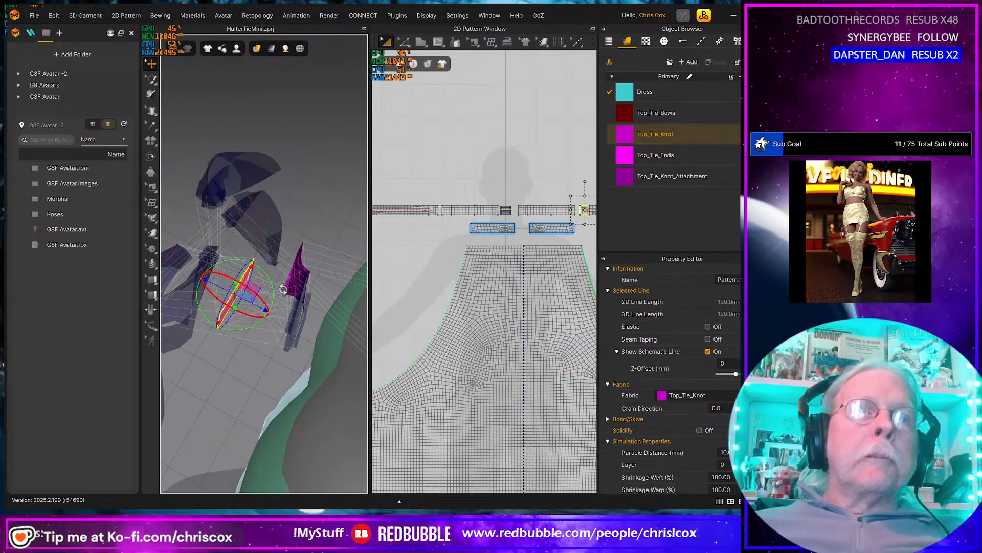
pyautogui.hotkey('ctrl', 'z')
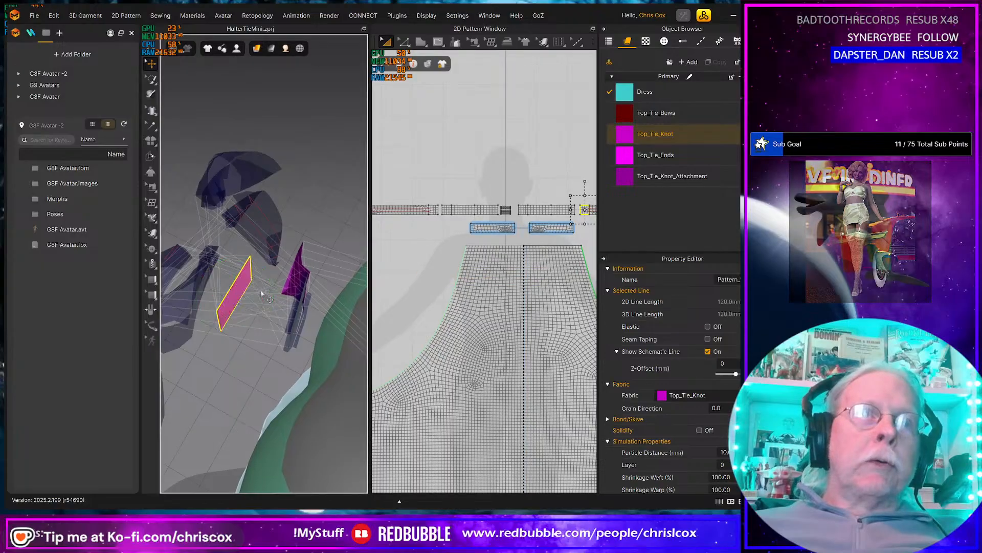
pyautogui.click(245, 285)
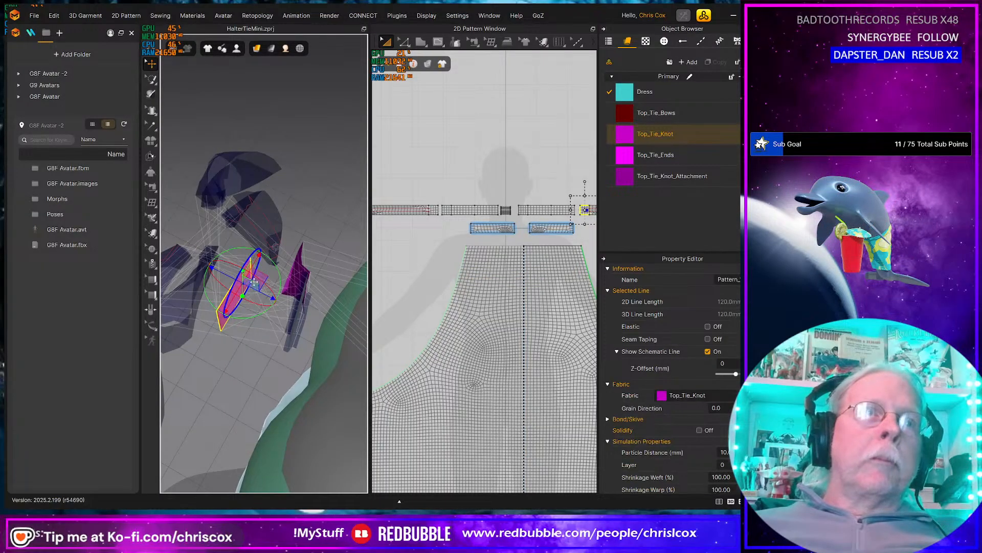
pyautogui.moveTo(257, 280); pyautogui.dragTo(306, 288)
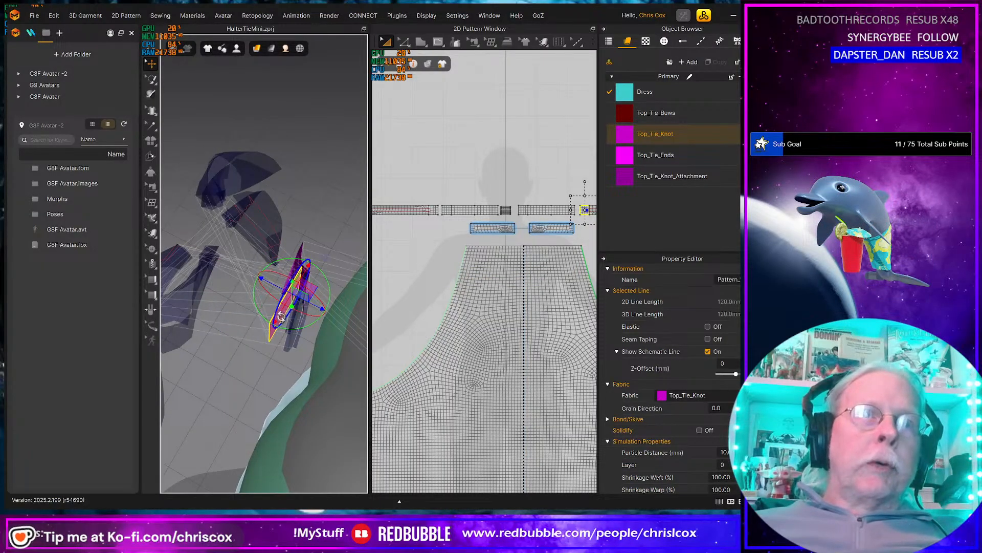
# Examine the layering of the square knot pieces and identify which Top_Tie_Knot_Attachment strips lie at their upper and lower ends.
pyautogui.moveTo(306, 292)
pyautogui.mouseDown(button='right')
pyautogui.moveTo(327, 266)
pyautogui.moveTo(302, 274)
pyautogui.mouseUp(button='right')
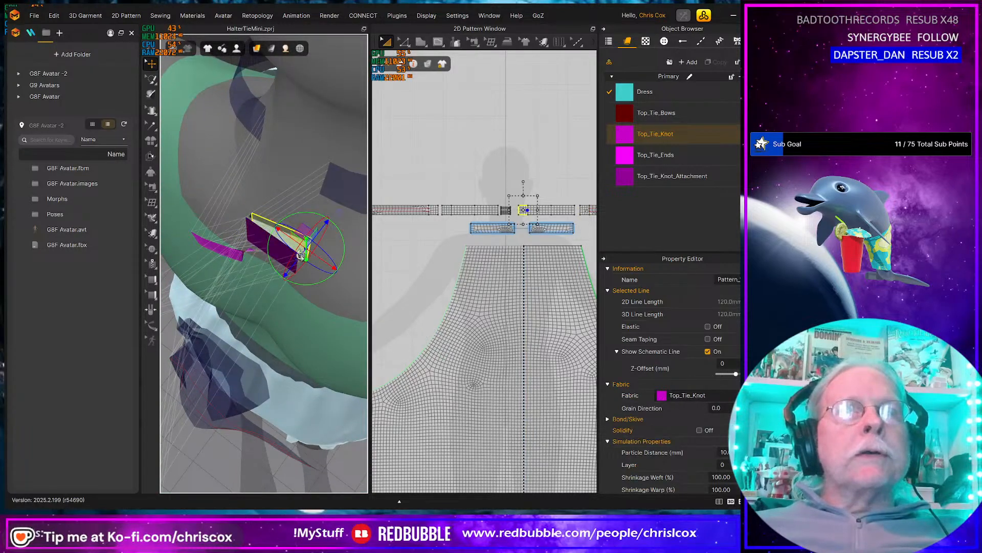
pyautogui.moveTo(300, 254); pyautogui.dragTo(279, 245, button='right')
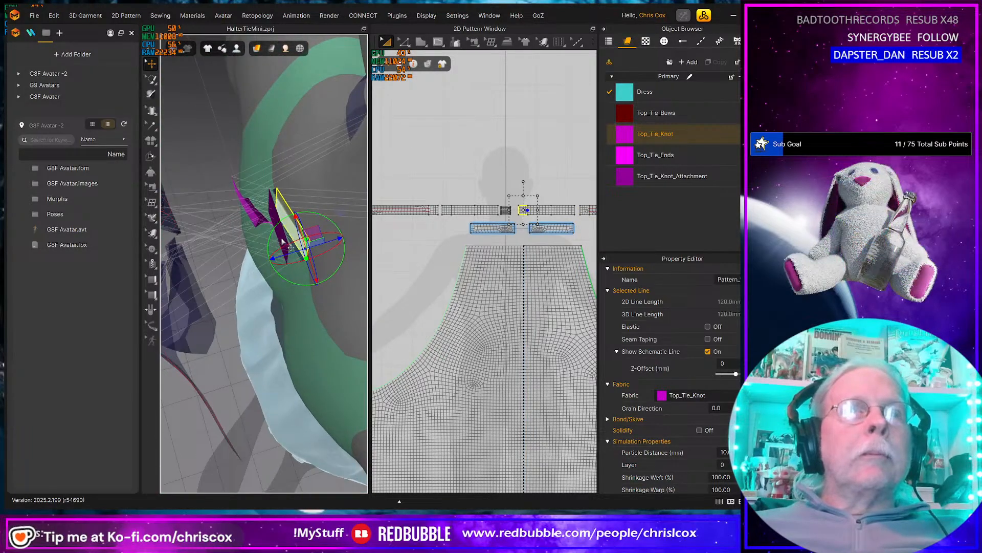
pyautogui.click(282, 239)
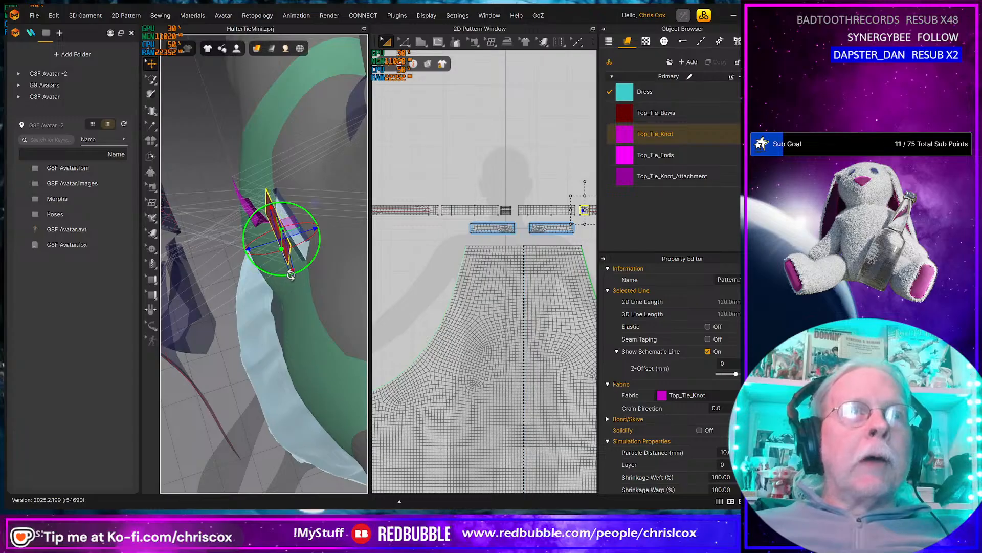
pyautogui.click(297, 211)
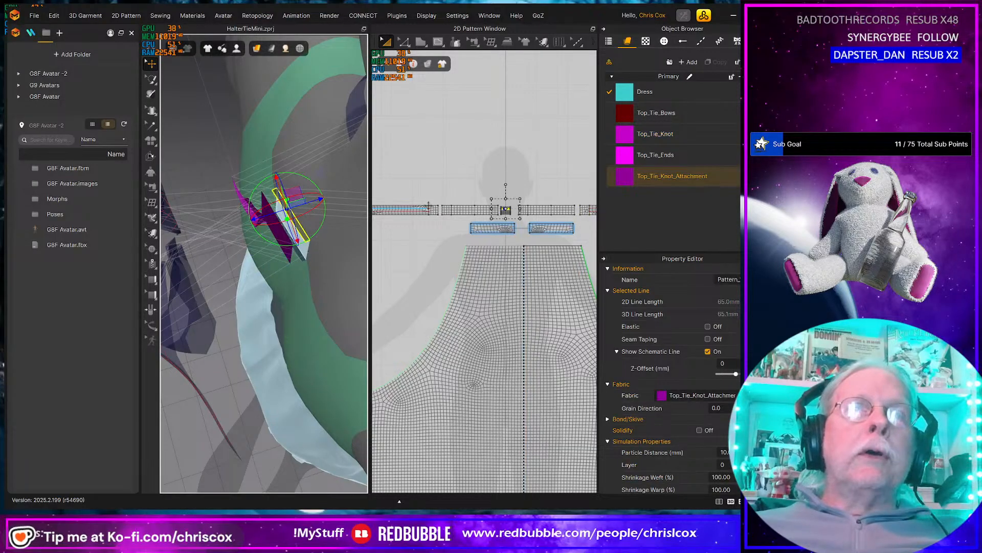
pyautogui.press('f')
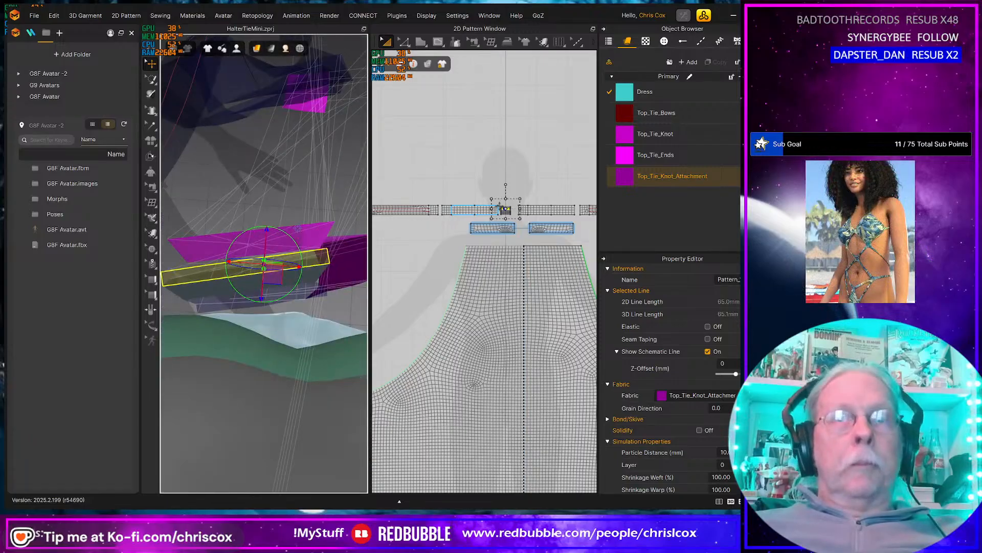
pyautogui.scroll(6, 528, 267)
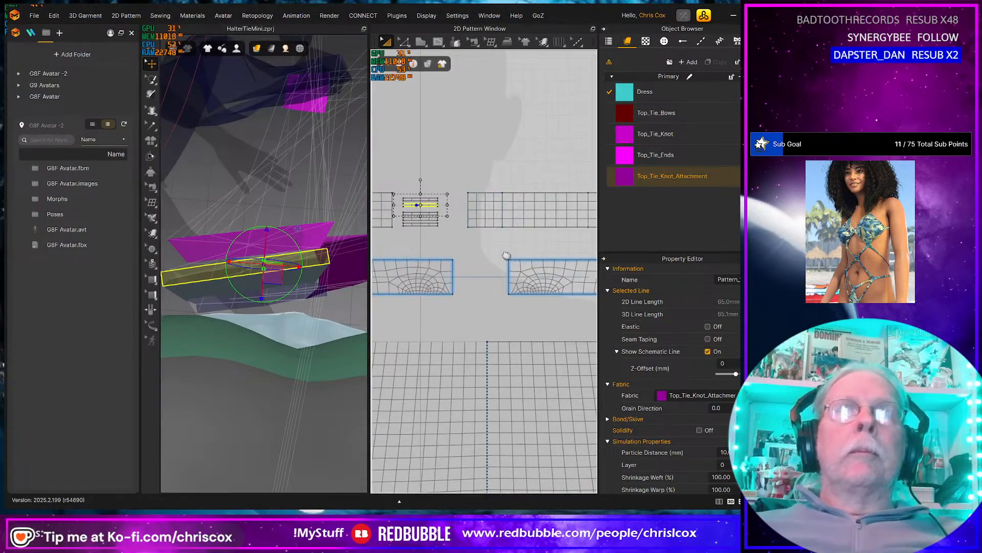
pyautogui.keyDown('shift'); pyautogui.click(460, 190); pyautogui.keyUp('shift')
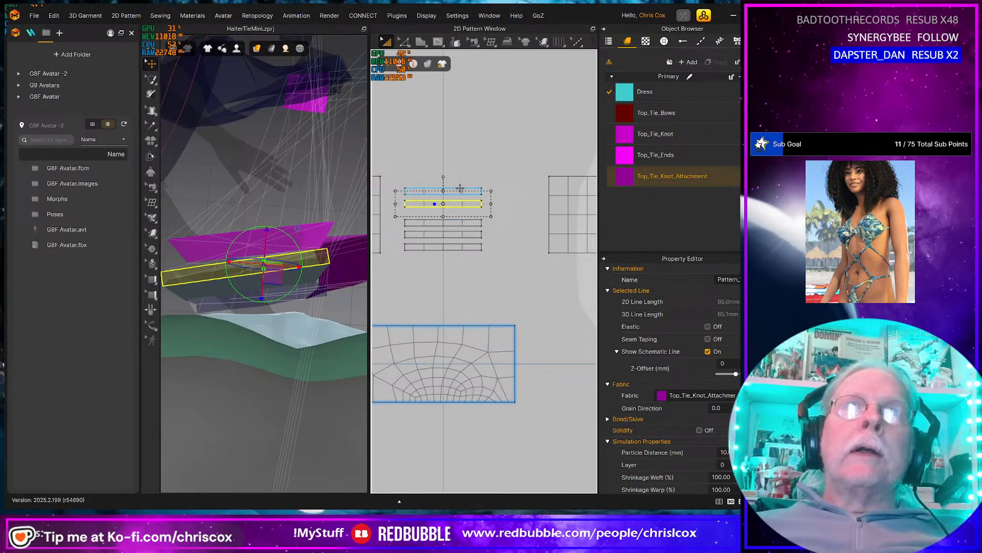
pyautogui.moveTo(246, 309); pyautogui.dragTo(273, 290, button='right')
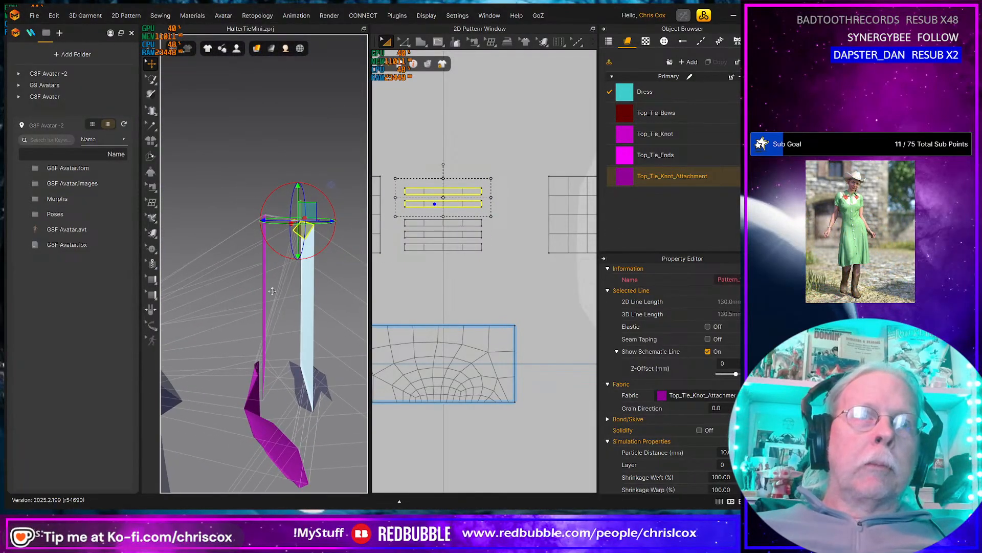
pyautogui.click(305, 404)
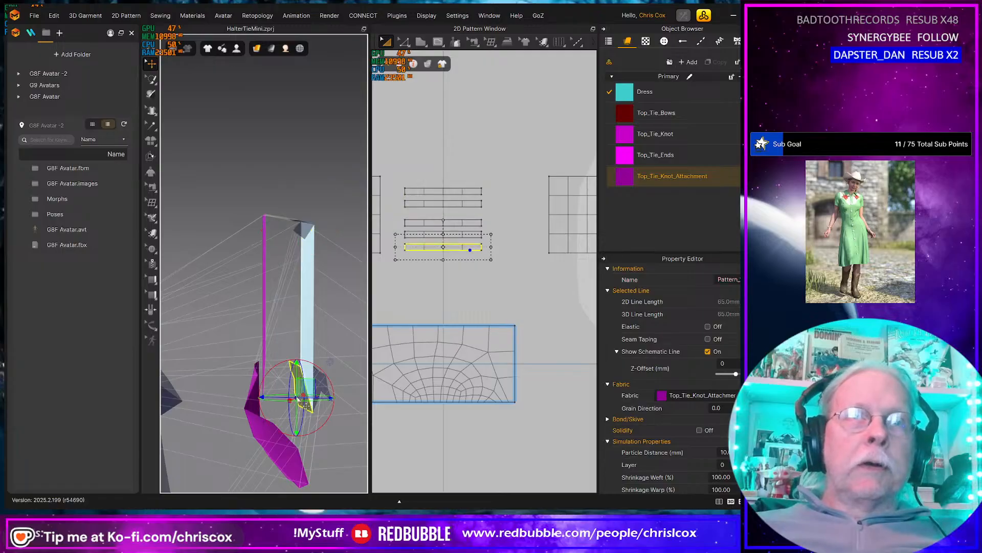
# Raise the uppermost Top_Tie_Knot_Attachment strip above the knot, and position the second strip over the gap between the two knot squares.
pyautogui.click(433, 190)
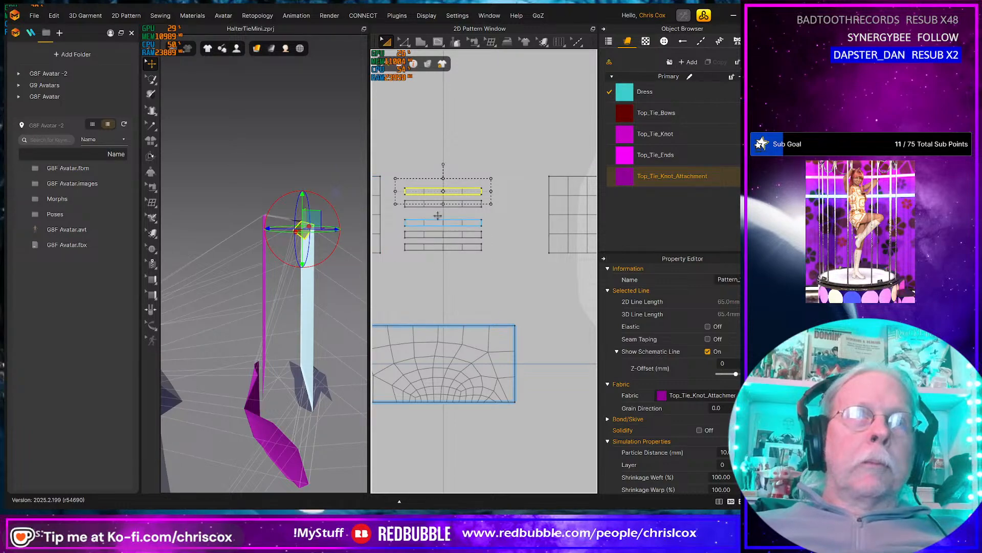
pyautogui.moveTo(306, 212); pyautogui.dragTo(283, 167)
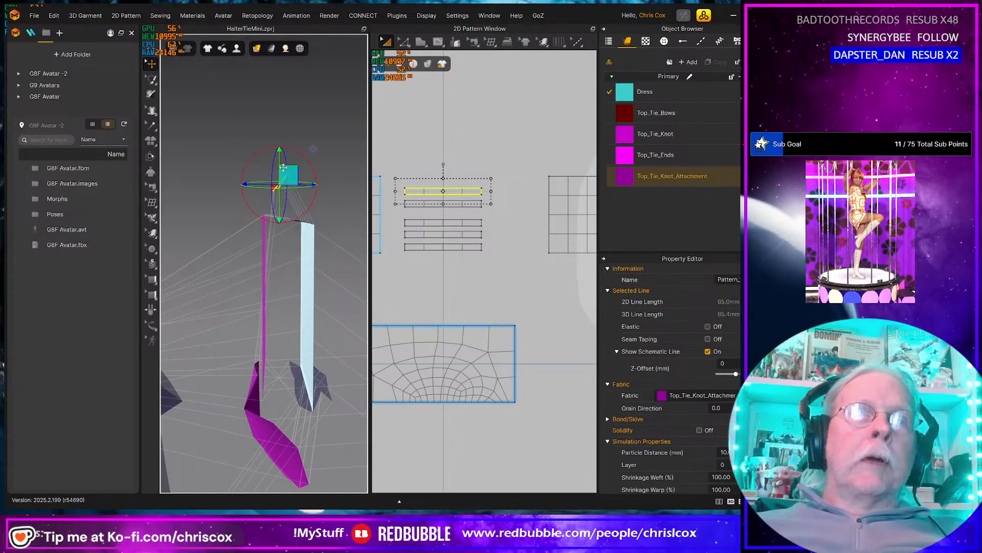
pyautogui.click(448, 204)
pyautogui.moveTo(344, 187); pyautogui.dragTo(325, 196, button='right')
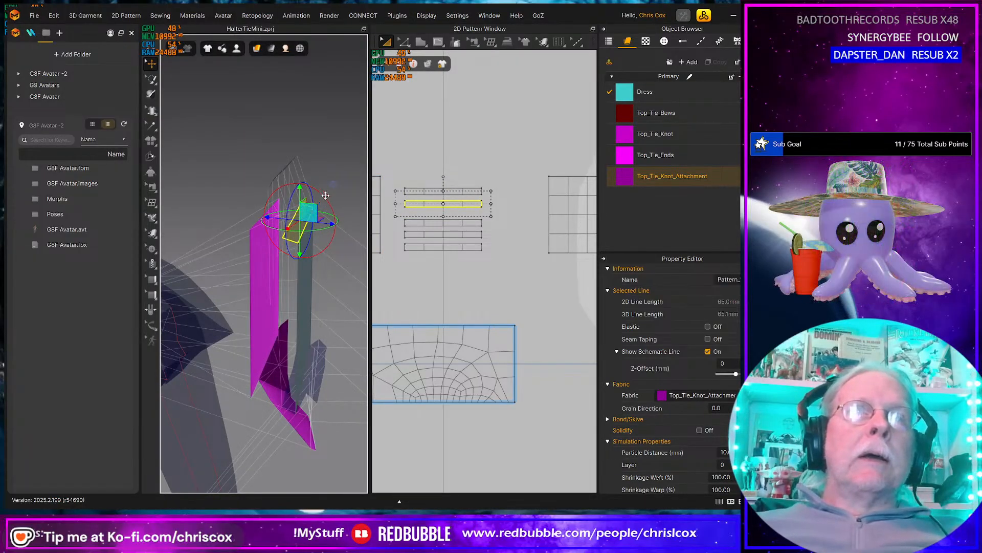
pyautogui.moveTo(325, 195); pyautogui.dragTo(289, 211)
pyautogui.moveTo(302, 241)
pyautogui.mouseDown(button='right')
pyautogui.moveTo(325, 230)
pyautogui.moveTo(301, 234)
pyautogui.moveTo(311, 241)
pyautogui.mouseUp(button='right')
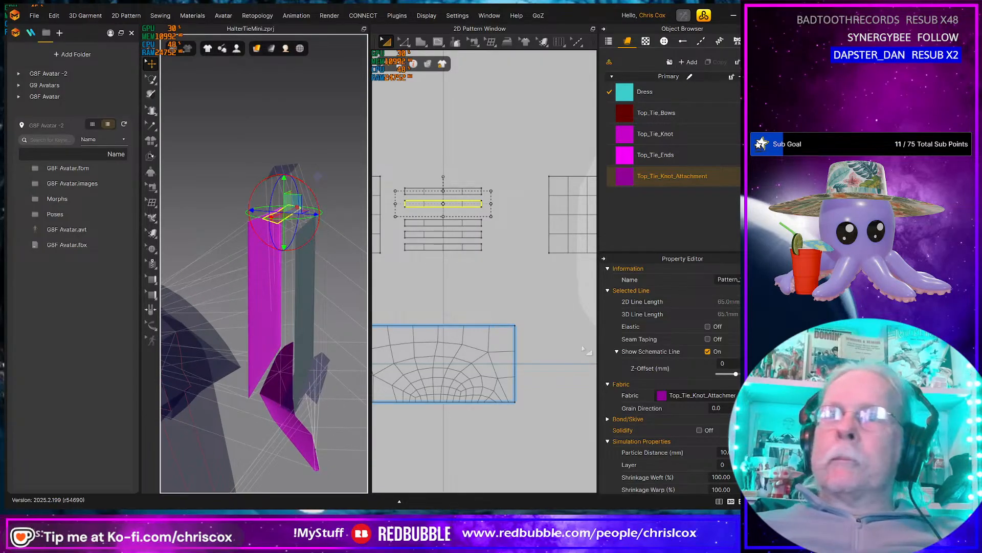
# Shift the second Top_Tie_Knot_Attachment strip slightly forward and up between the upper edges of the knot squares.
pyautogui.moveTo(322, 307); pyautogui.dragTo(331, 275, button='right')
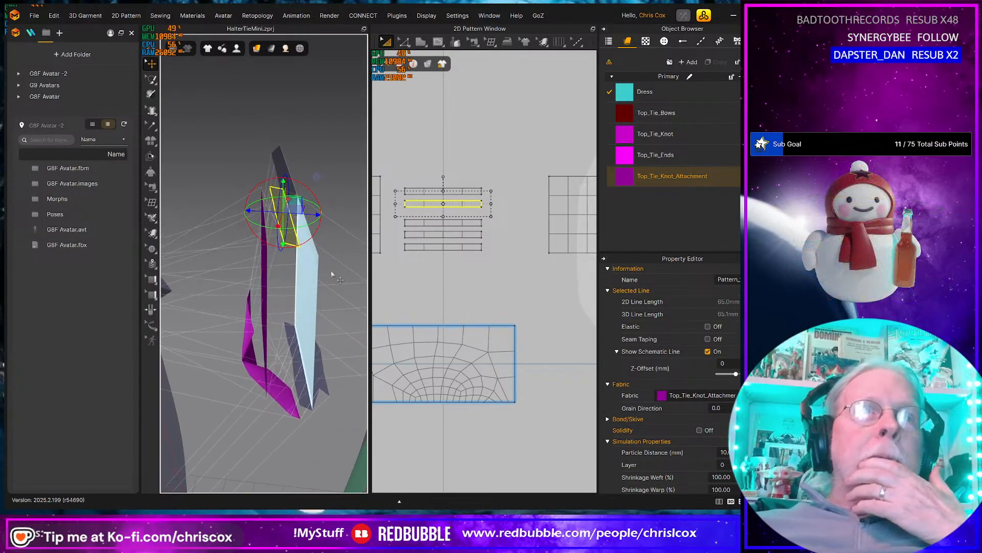
pyautogui.click(280, 170)
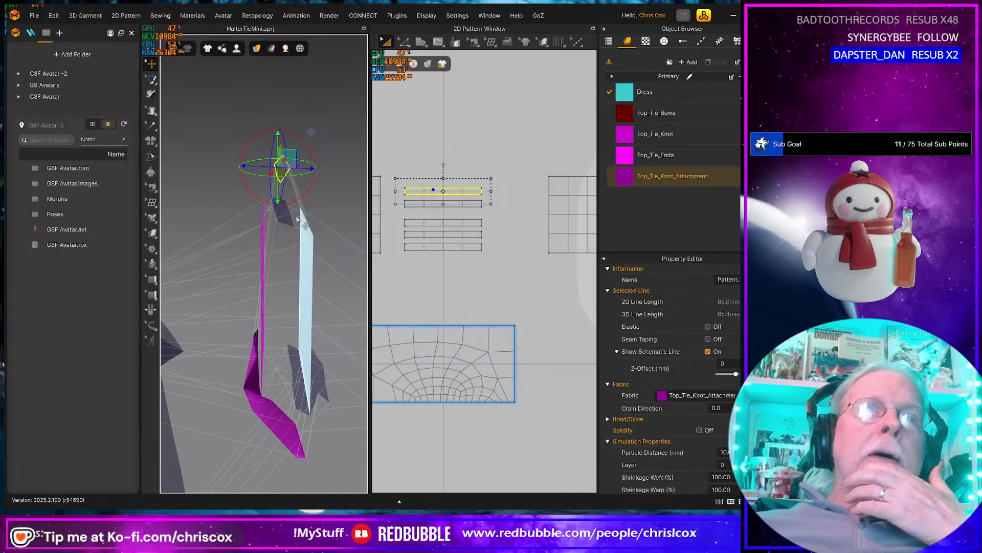
pyautogui.click(278, 220)
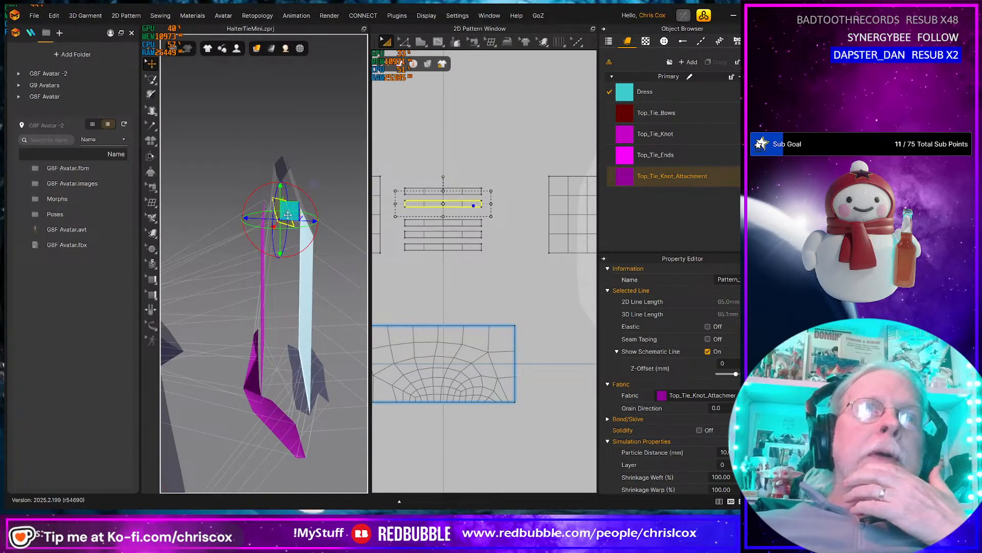
pyautogui.moveTo(288, 215)
pyautogui.mouseDown()
pyautogui.moveTo(306, 192)
pyautogui.moveTo(296, 207)
pyautogui.mouseUp()
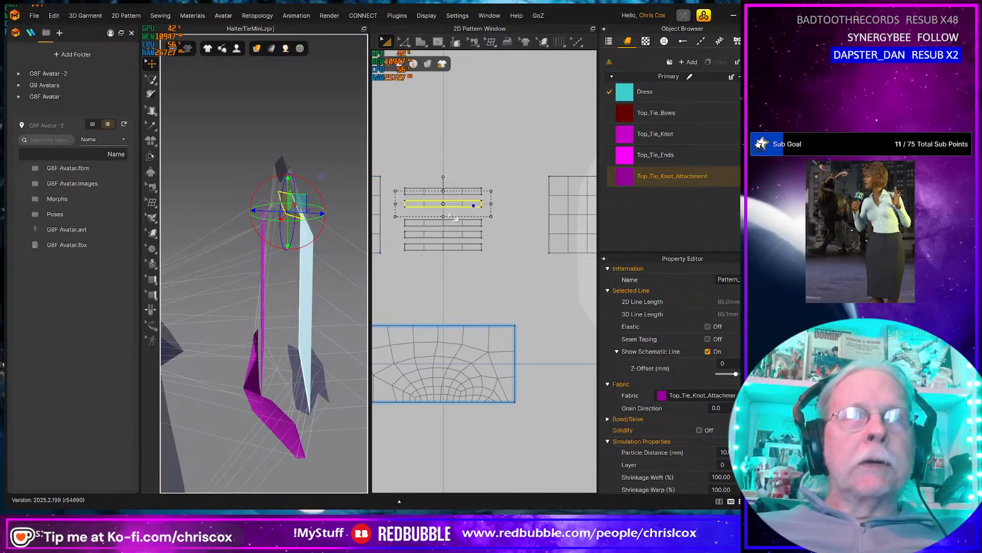
# Pull the uppermost Top_Tie_Knot_Attachment strip up and backward, well clear of the stacked knot squares.
pyautogui.click(278, 169)
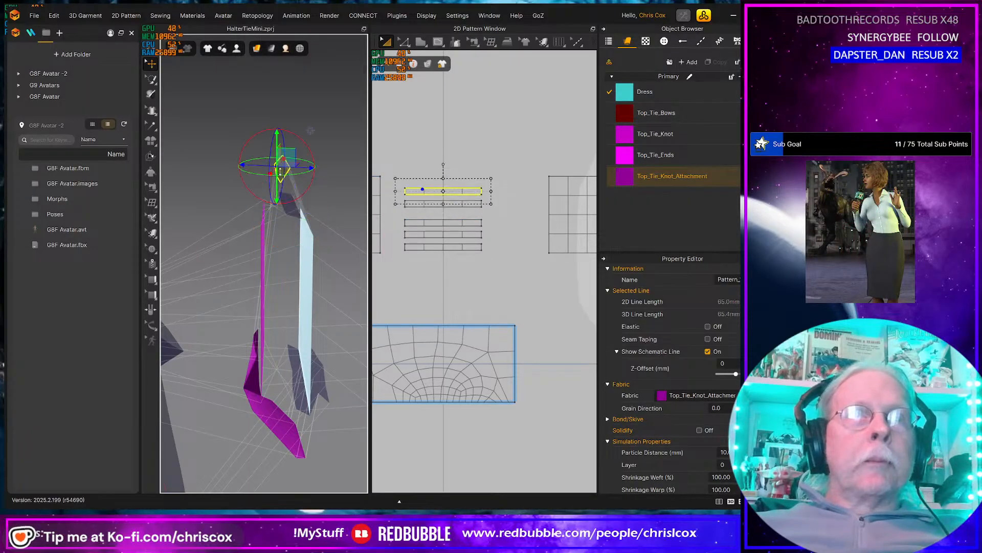
pyautogui.moveTo(295, 202); pyautogui.dragTo(297, 174, button='right')
pyautogui.moveTo(289, 153); pyautogui.dragTo(223, 138)
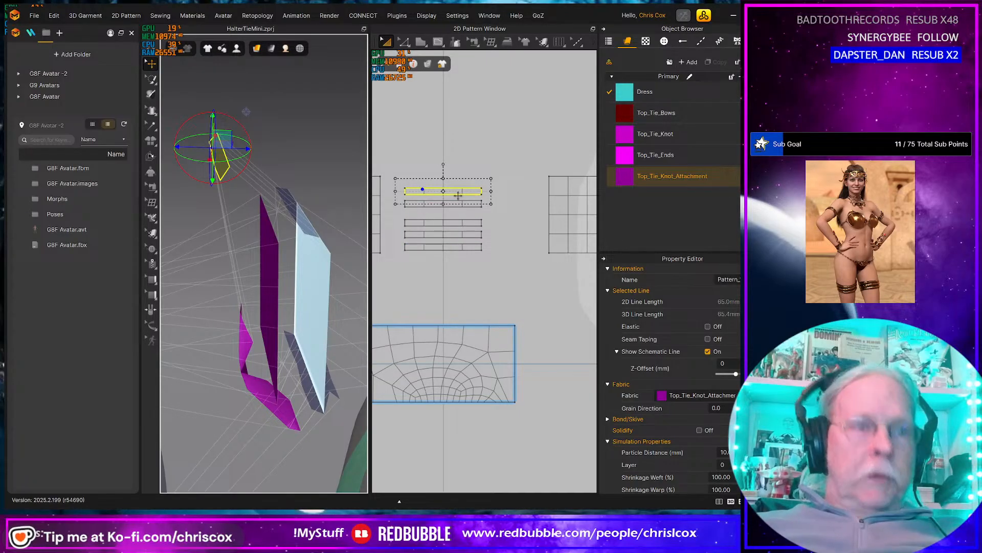
# Delete the two seams that join the uppermost Top_Tie_Knot_Attachment strip to the tie's knot pieces.
pyautogui.press('t')
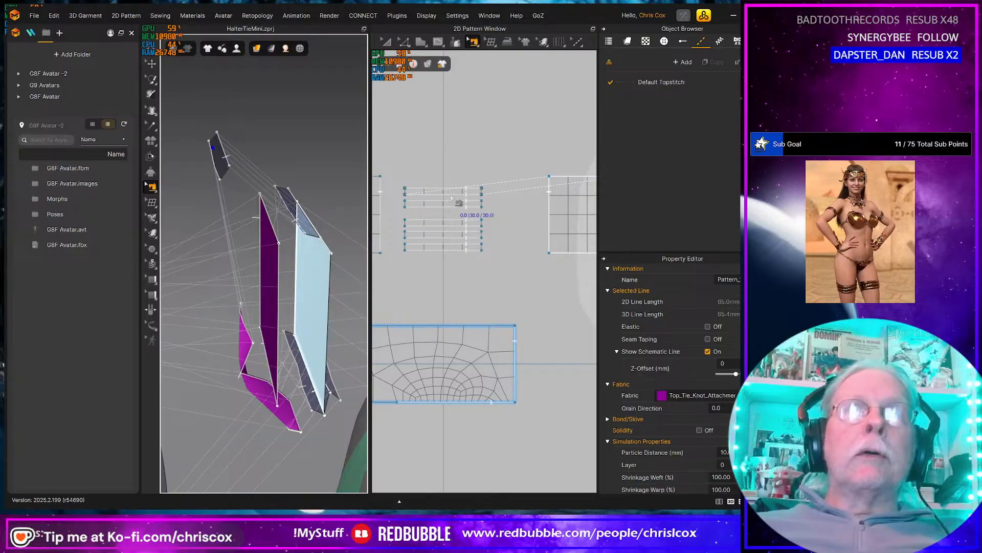
pyautogui.click(453, 198)
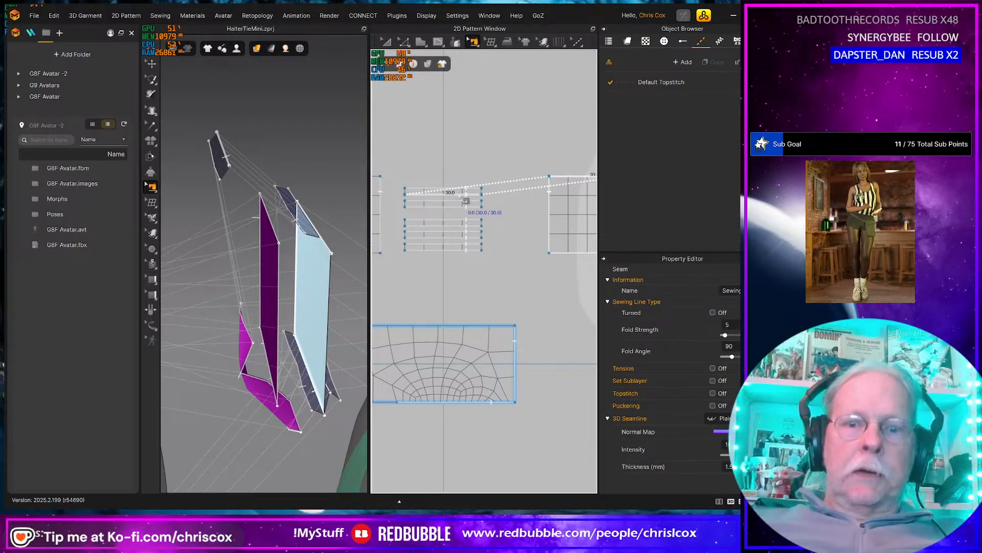
pyautogui.click(460, 194)
pyautogui.click(459, 193)
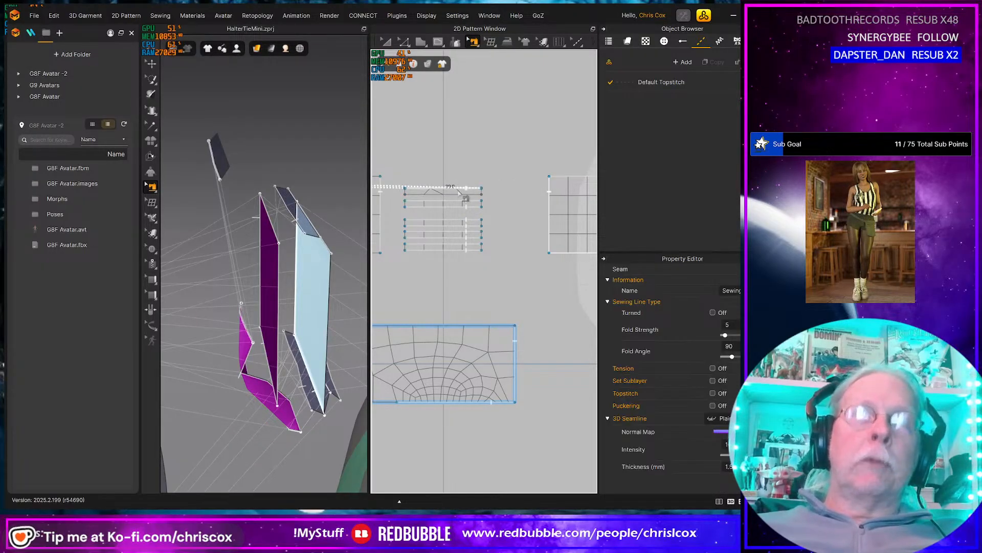
pyautogui.click(459, 194)
# Set the gravity in the simulation properties to 0.
pyautogui.rightClick(310, 122)
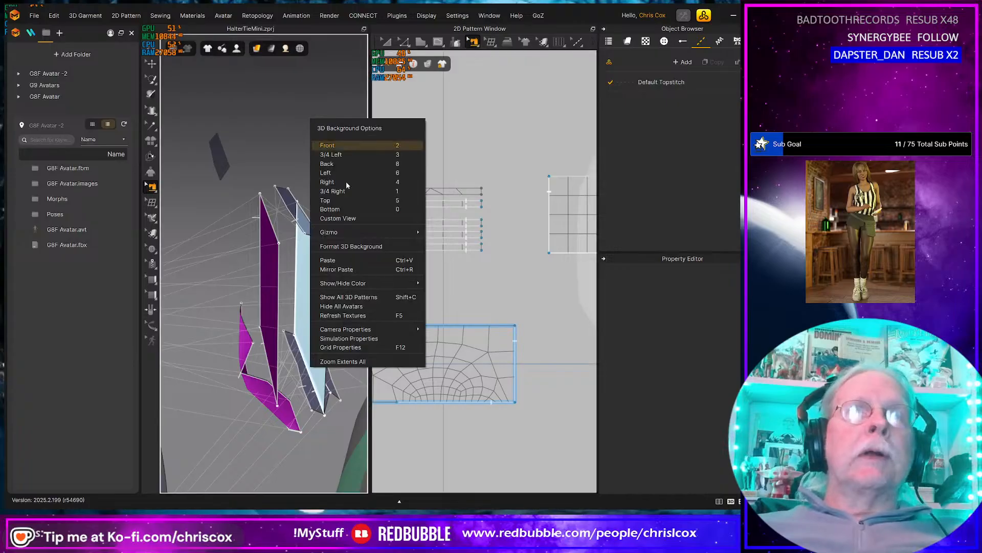
pyautogui.click(353, 340)
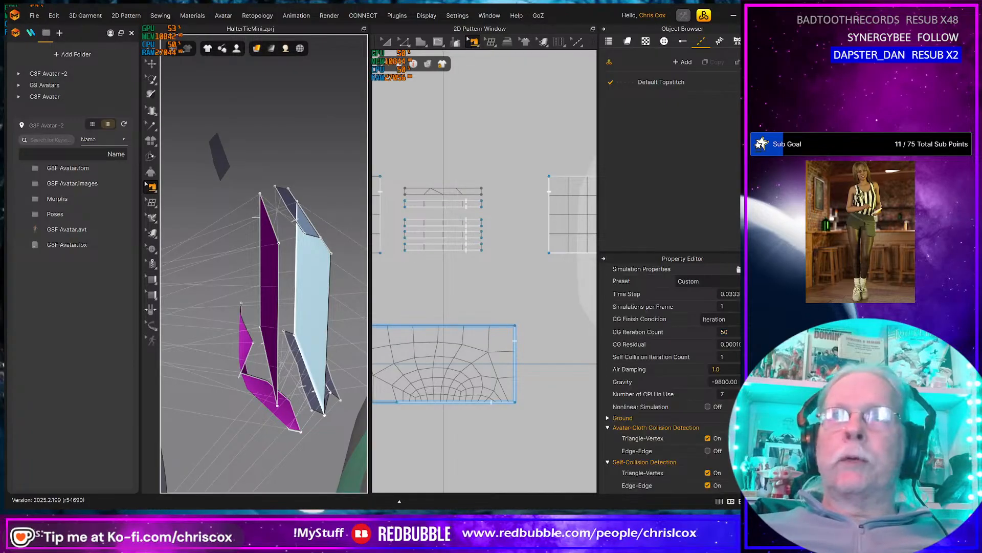
pyautogui.click(724, 382)
pyautogui.write('0')
pyautogui.press('Return')
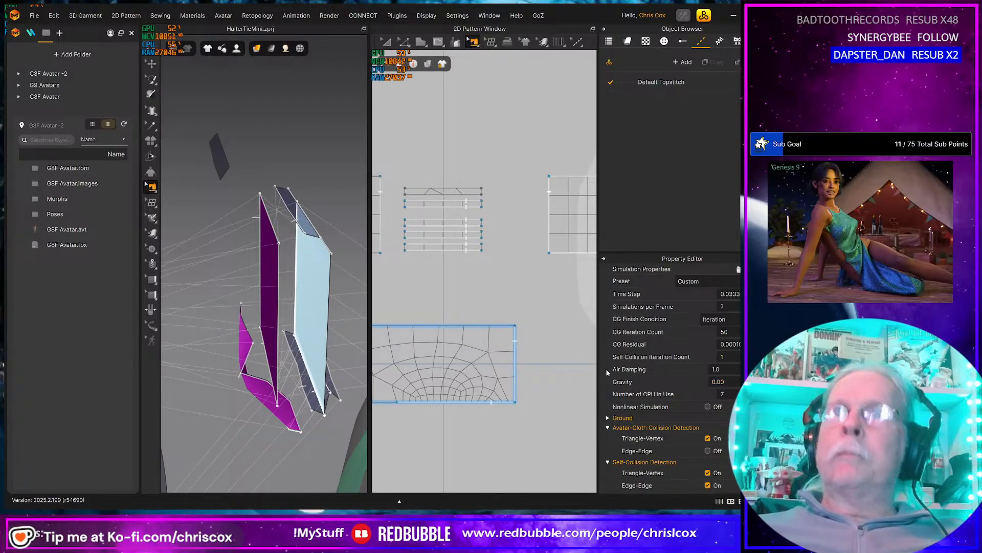
pyautogui.click(315, 261)
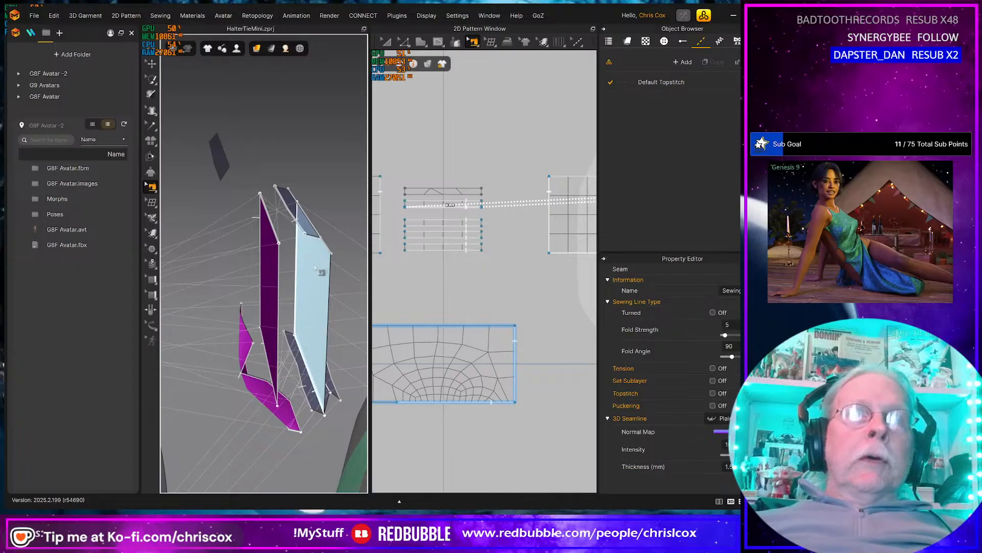
pyautogui.moveTo(315, 267)
pyautogui.mouseDown(button='right')
pyautogui.moveTo(316, 287)
pyautogui.moveTo(300, 293)
pyautogui.moveTo(318, 284)
pyautogui.mouseUp(button='right')
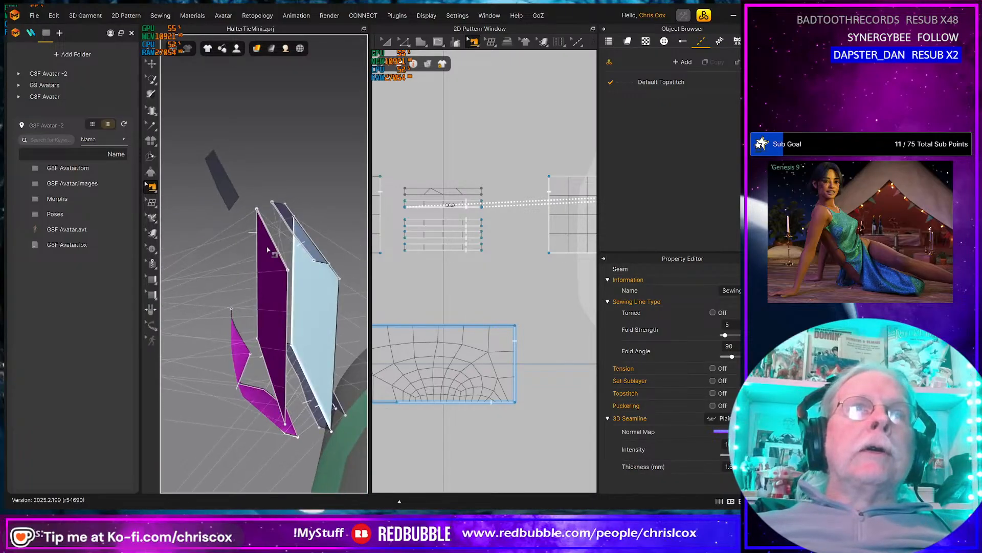
# Freeze the two Top_Tie_Knot_Attachment strips along the upper and lower edges of the stacked knot squares.
pyautogui.press('q')
pyautogui.click(275, 318)
pyautogui.moveTo(281, 338); pyautogui.dragTo(305, 365, button='right')
pyautogui.click(316, 417)
pyautogui.keyDown('shift'); pyautogui.click(301, 237); pyautogui.keyUp('shift')
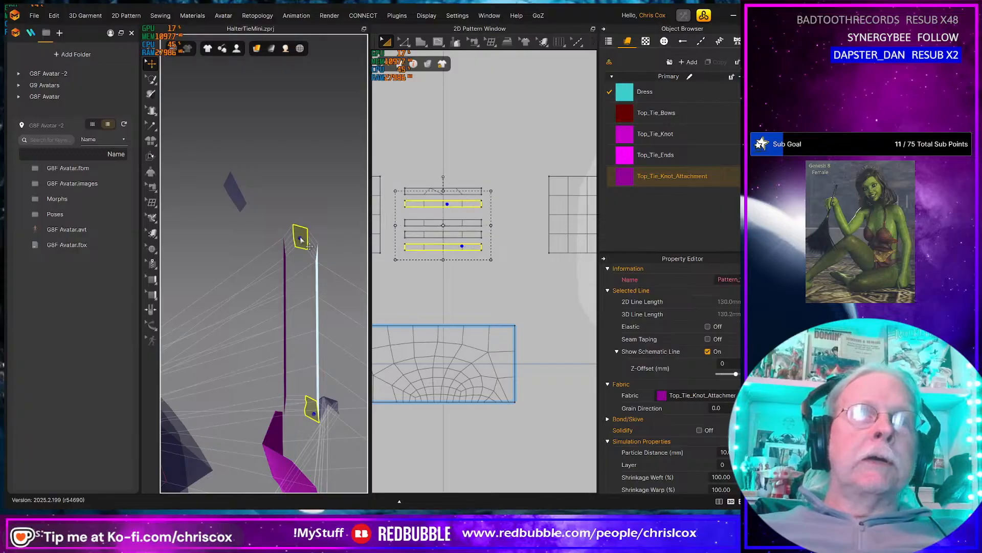
pyautogui.rightClick(450, 248)
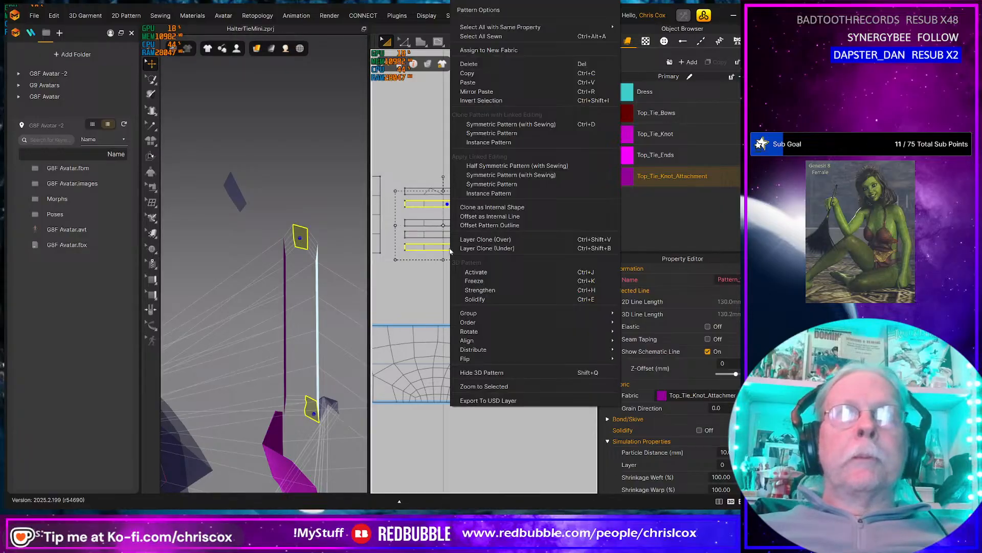
pyautogui.click(483, 280)
# Run the simulation to pull the knot squares onto the frozen attachment strips, and unfreeze both strips while it runs.
pyautogui.moveTo(324, 301); pyautogui.dragTo(325, 333, button='right')
pyautogui.press('space')
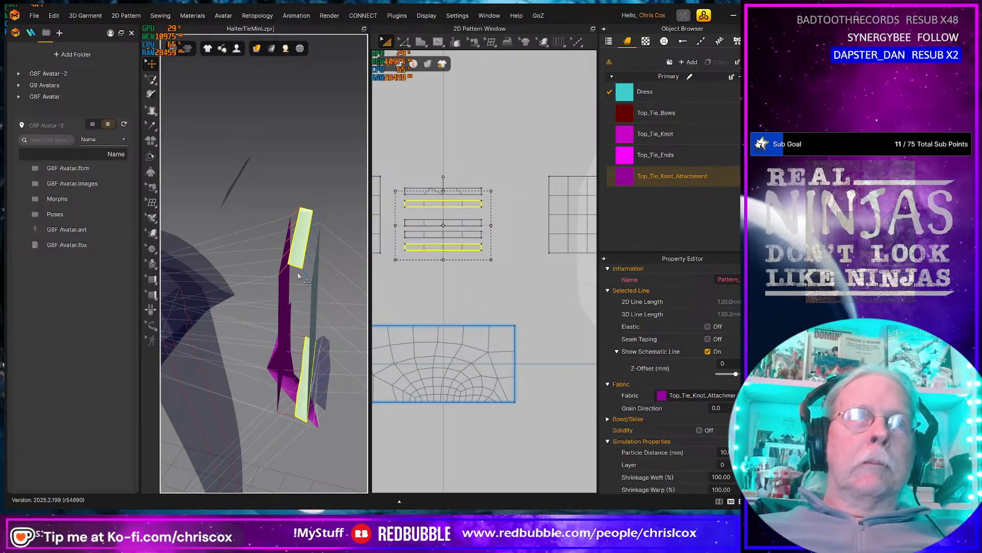
pyautogui.press('space')
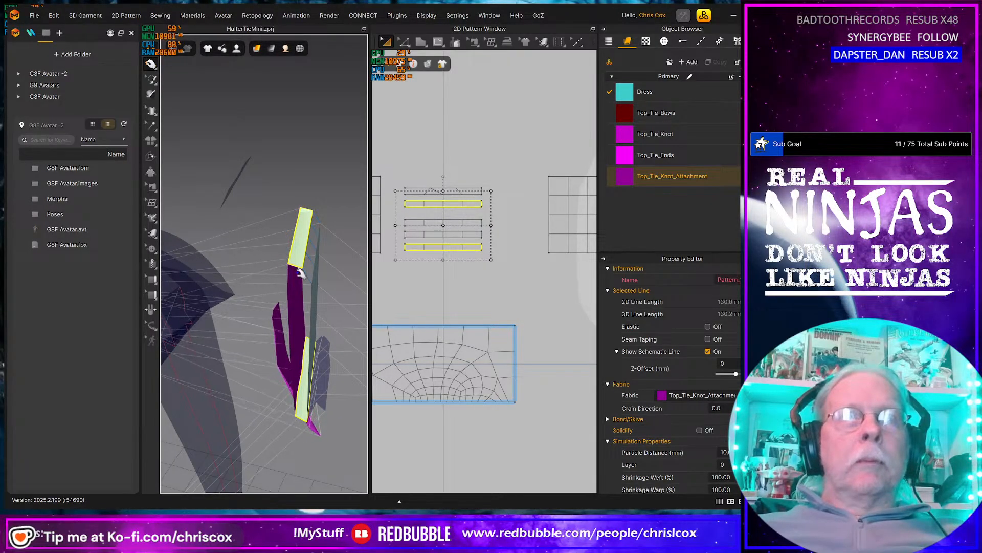
pyautogui.moveTo(295, 280)
pyautogui.mouseDown(button='right')
pyautogui.moveTo(315, 258)
pyautogui.moveTo(283, 266)
pyautogui.mouseUp(button='right')
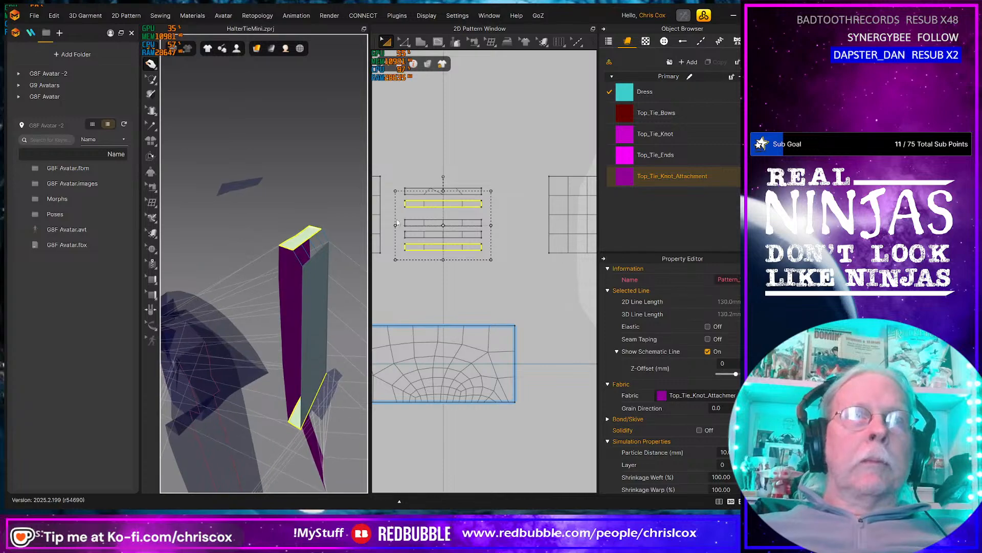
pyautogui.rightClick(444, 204)
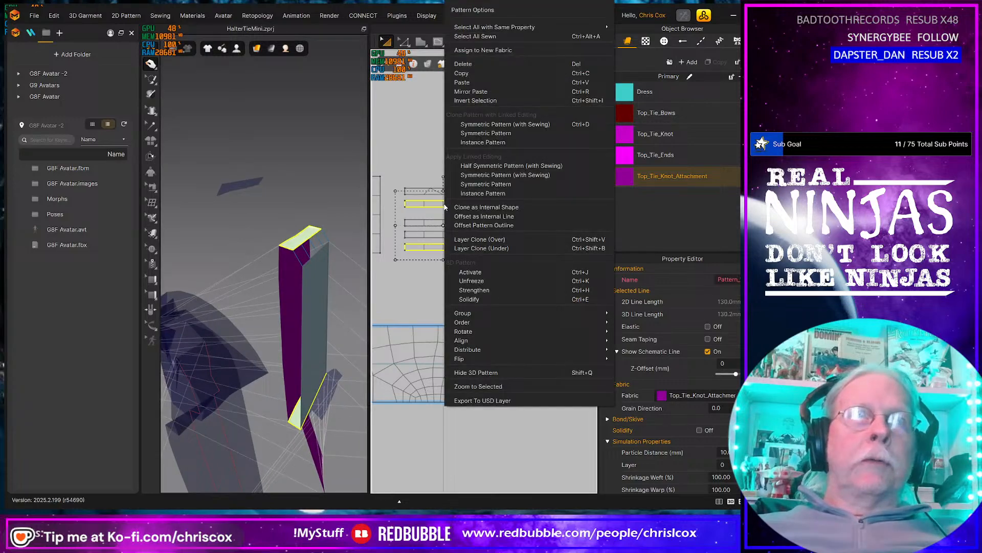
pyautogui.click(488, 275)
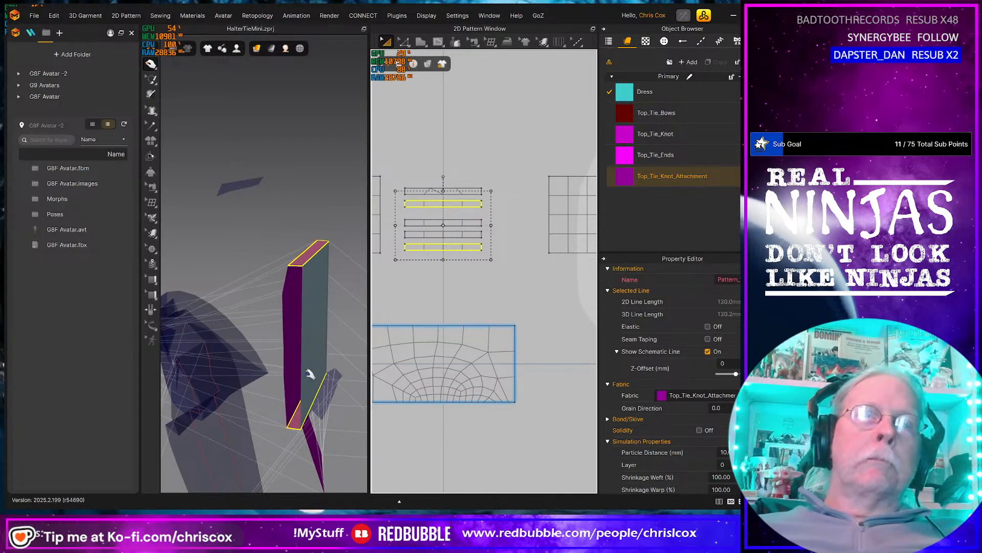
pyautogui.moveTo(309, 374); pyautogui.dragTo(333, 261, button='right')
# Select the stray Top_Tie_Knot square drifting below the bow and stop the simulation.
pyautogui.click(301, 343)
pyautogui.scroll(-5, 496, 274)
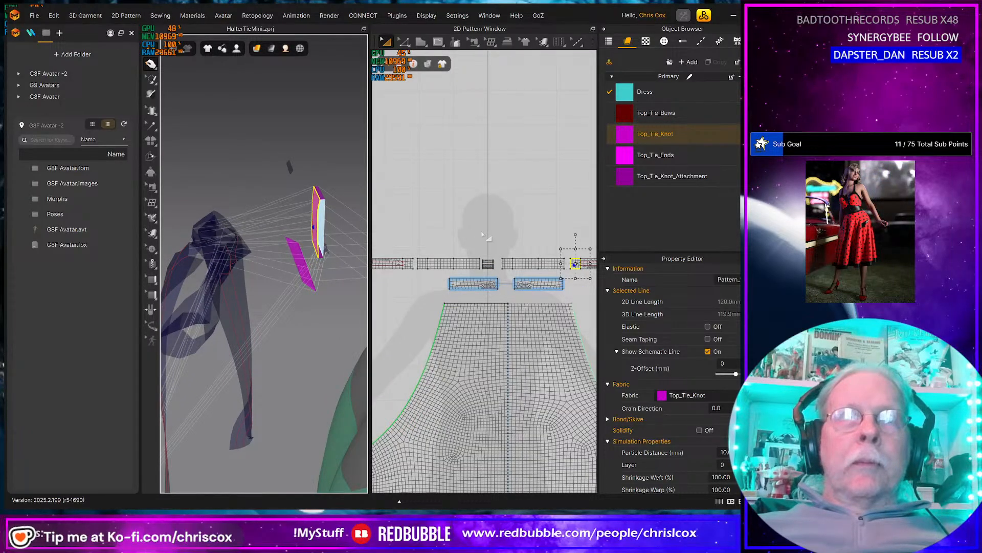
pyautogui.scroll(2, 482, 233)
pyautogui.scroll(-3, 482, 233)
pyautogui.moveTo(485, 234); pyautogui.dragTo(521, 238, button='middle')
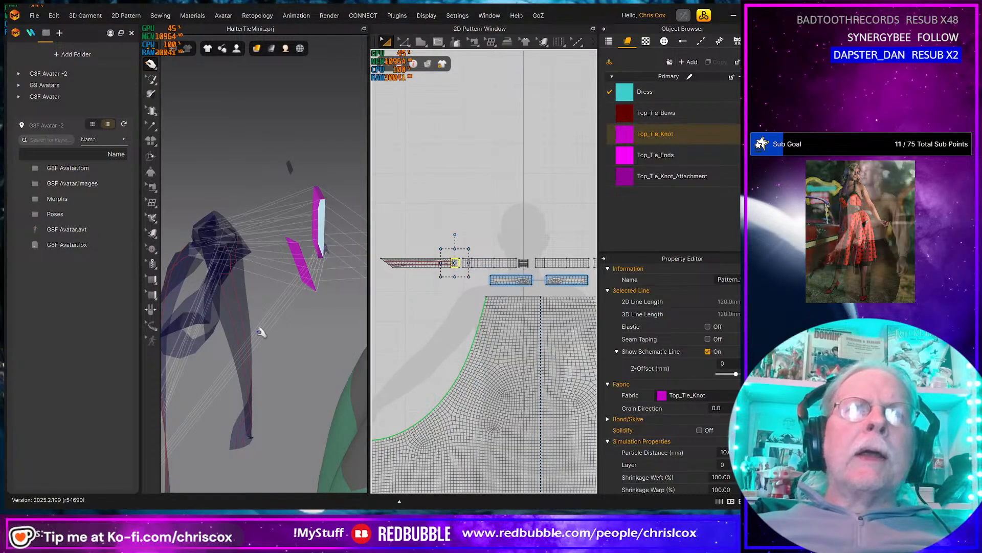
pyautogui.scroll(-3, 260, 333)
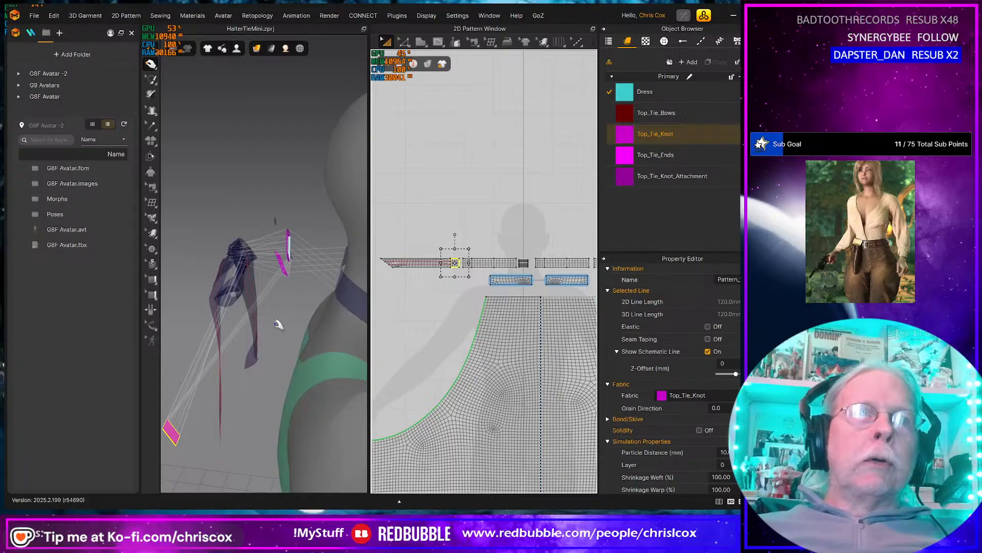
pyautogui.press('space')
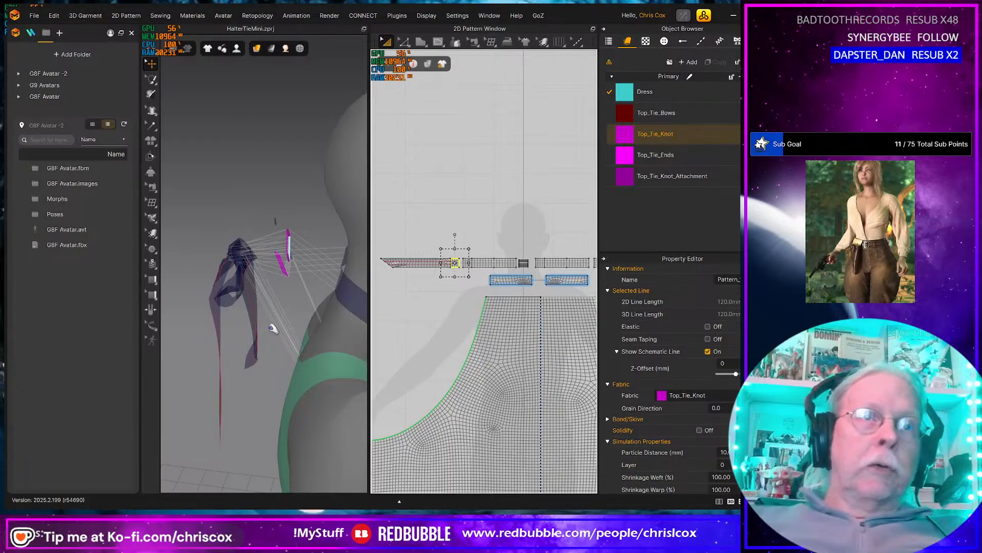
# Move the stray Top_Tie_Knot square back up behind the neck, upright and facing the joined knot squares with a gap between.
pyautogui.moveTo(273, 334); pyautogui.dragTo(197, 305, button='middle')
pyautogui.scroll(-6, 200, 308)
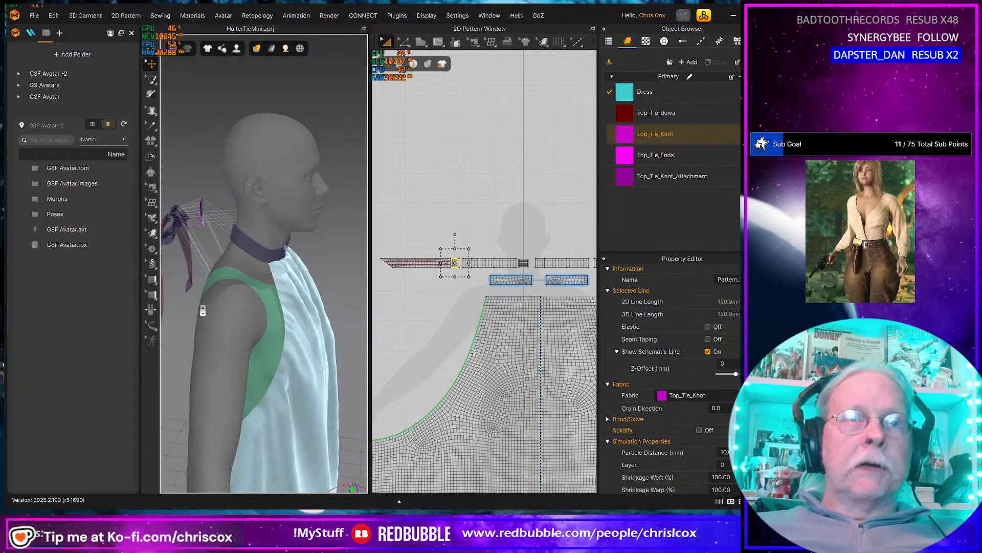
pyautogui.moveTo(330, 420); pyautogui.dragTo(233, 222)
pyautogui.press('2')
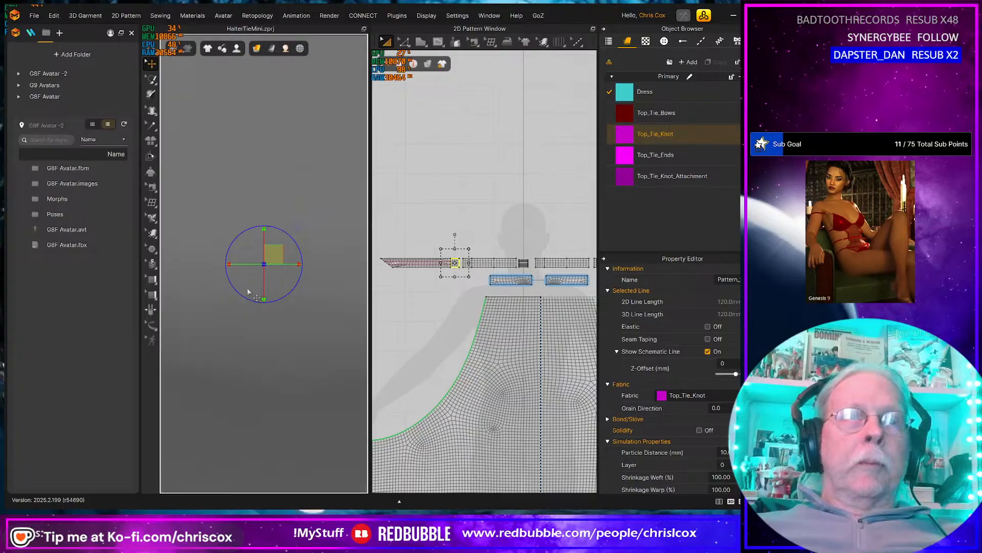
pyautogui.moveTo(261, 297); pyautogui.dragTo(361, 327, button='right')
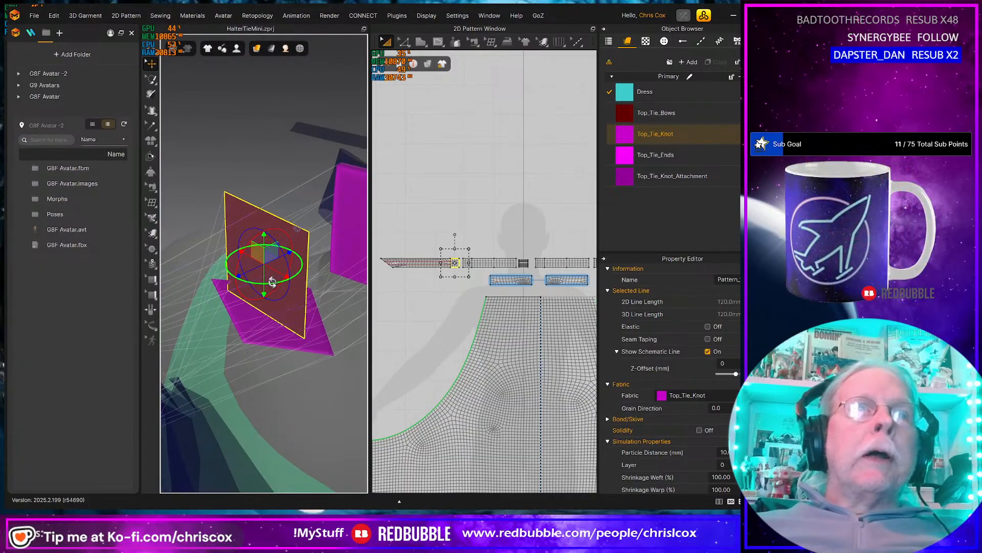
pyautogui.moveTo(272, 283); pyautogui.dragTo(230, 238)
pyautogui.moveTo(230, 238); pyautogui.dragTo(280, 261, button='right')
pyautogui.moveTo(250, 254); pyautogui.dragTo(343, 212)
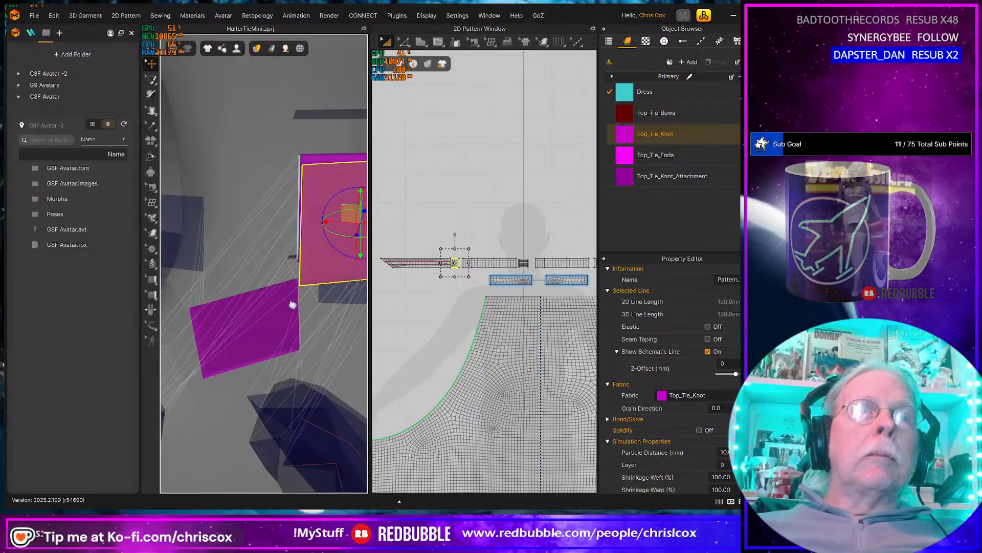
pyautogui.moveTo(318, 241); pyautogui.dragTo(316, 191, button='right')
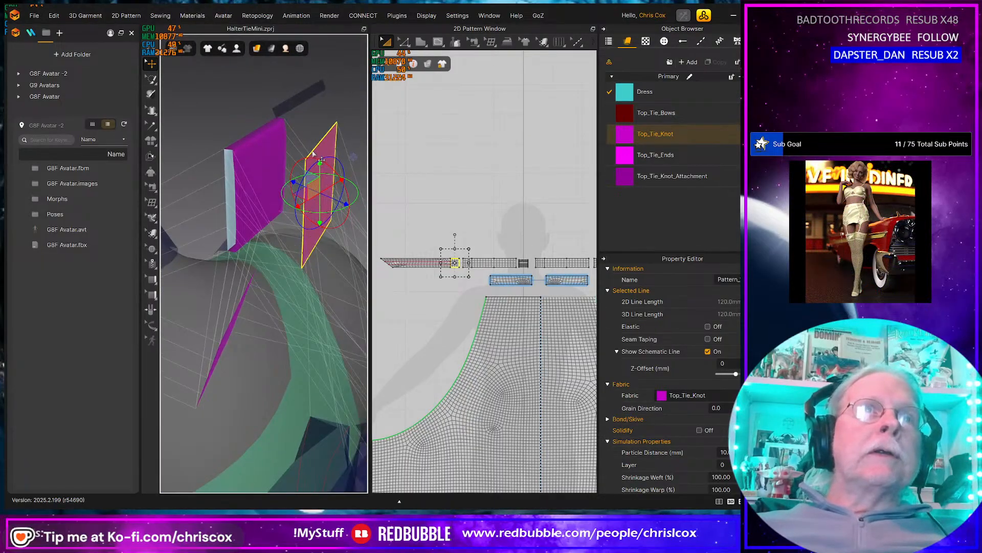
pyautogui.moveTo(317, 225)
pyautogui.mouseDown(button='right')
pyautogui.moveTo(333, 231)
pyautogui.moveTo(314, 222)
pyautogui.mouseUp(button='right')
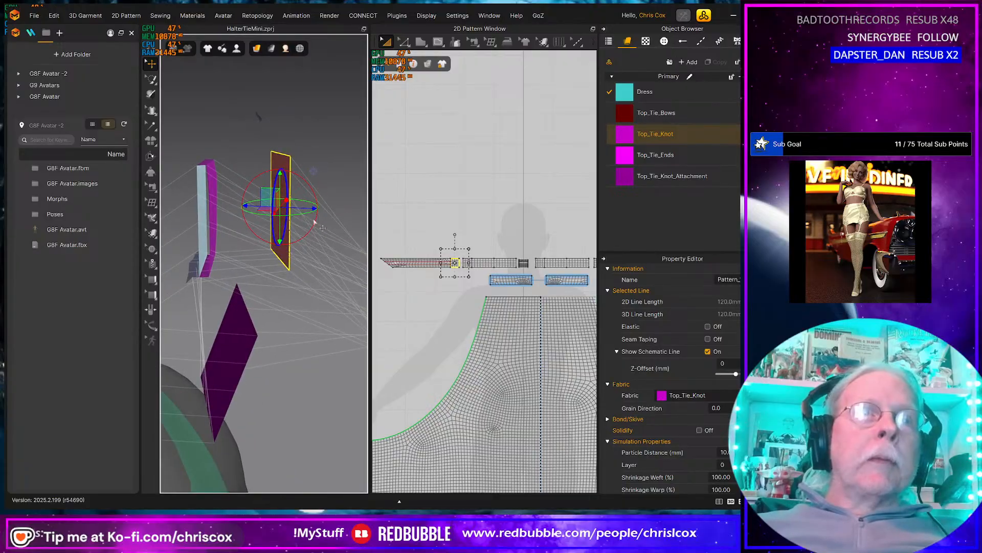
# Move the two strips attached to the knot's upper and lower edges above the other three attachment strips in the 2D layout.
pyautogui.click(195, 276)
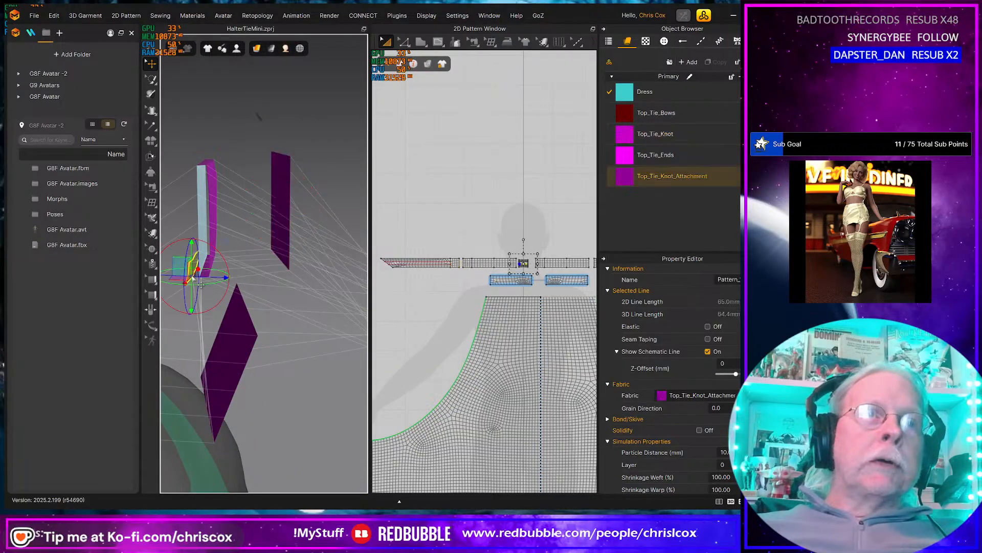
pyautogui.scroll(5, 512, 264)
pyautogui.scroll(5, 527, 279)
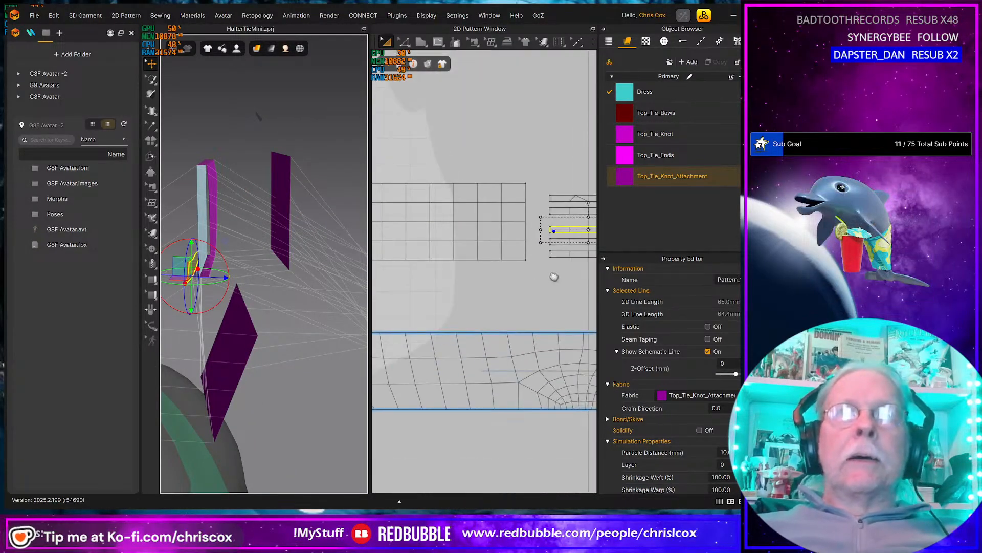
pyautogui.moveTo(553, 276); pyautogui.dragTo(480, 312, button='middle')
pyautogui.click(511, 246)
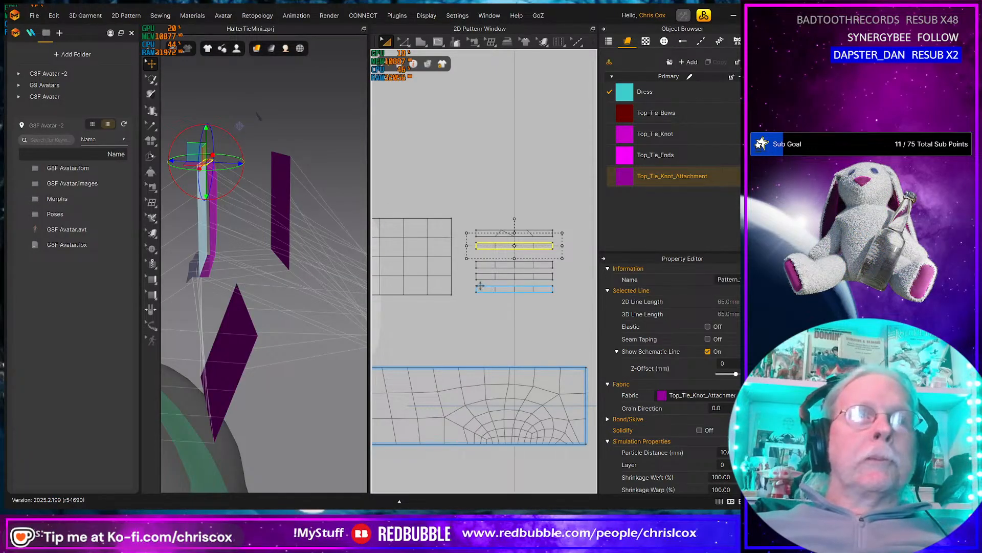
pyautogui.click(490, 232)
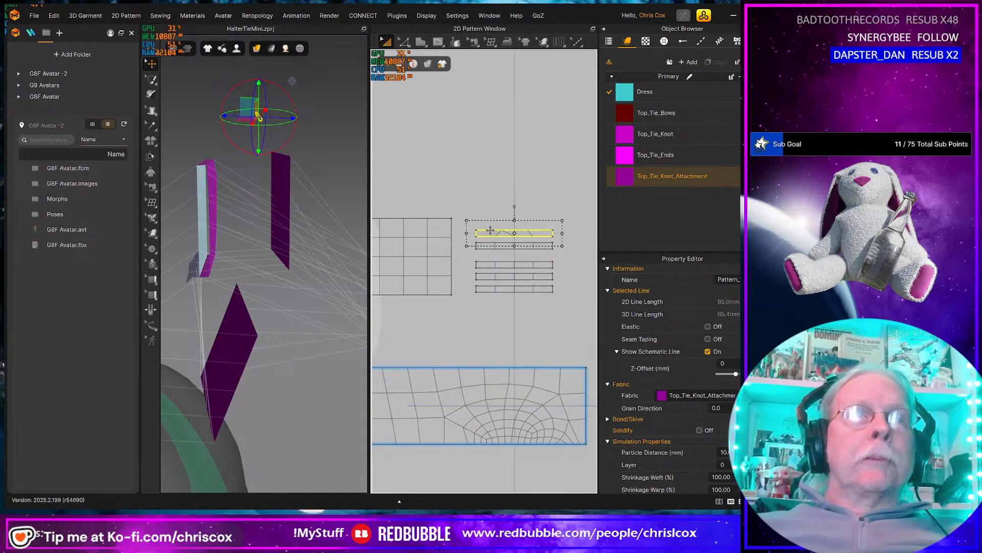
pyautogui.click(212, 172)
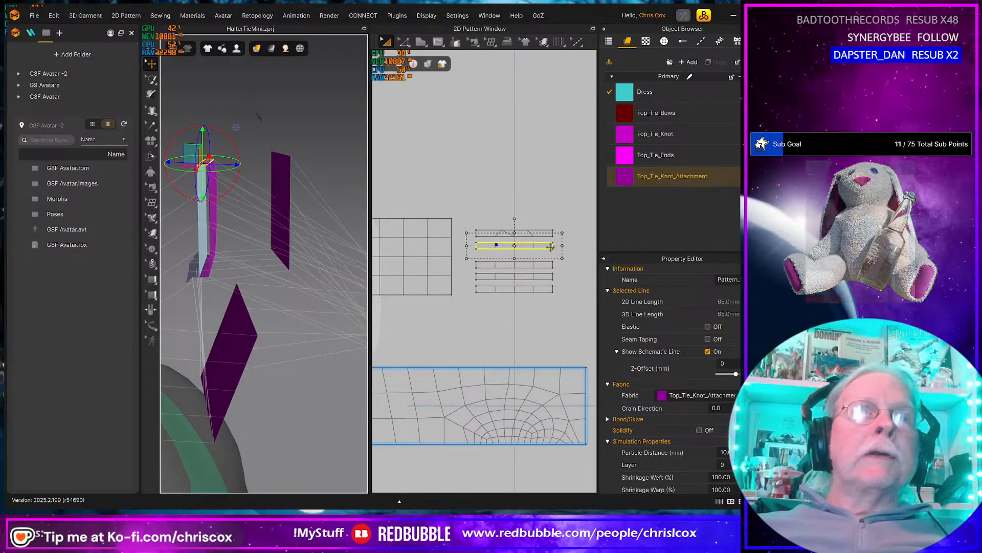
pyautogui.moveTo(521, 243); pyautogui.dragTo(537, 150)
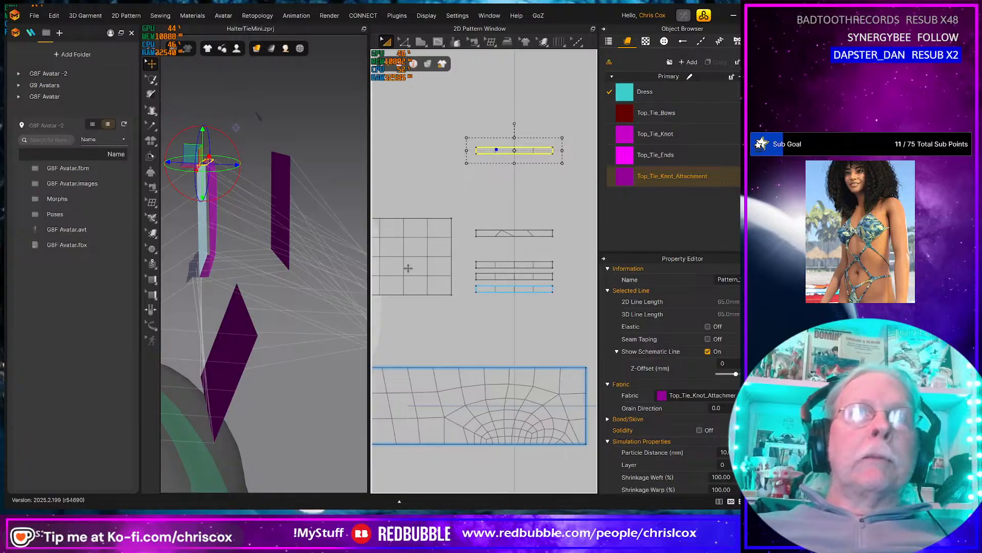
pyautogui.click(538, 289)
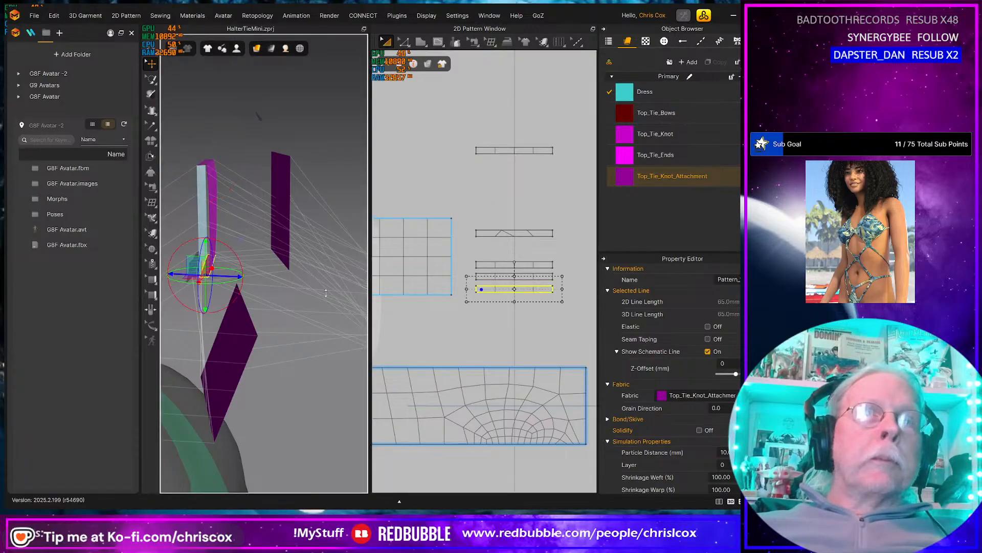
pyautogui.moveTo(532, 170); pyautogui.dragTo(539, 192)
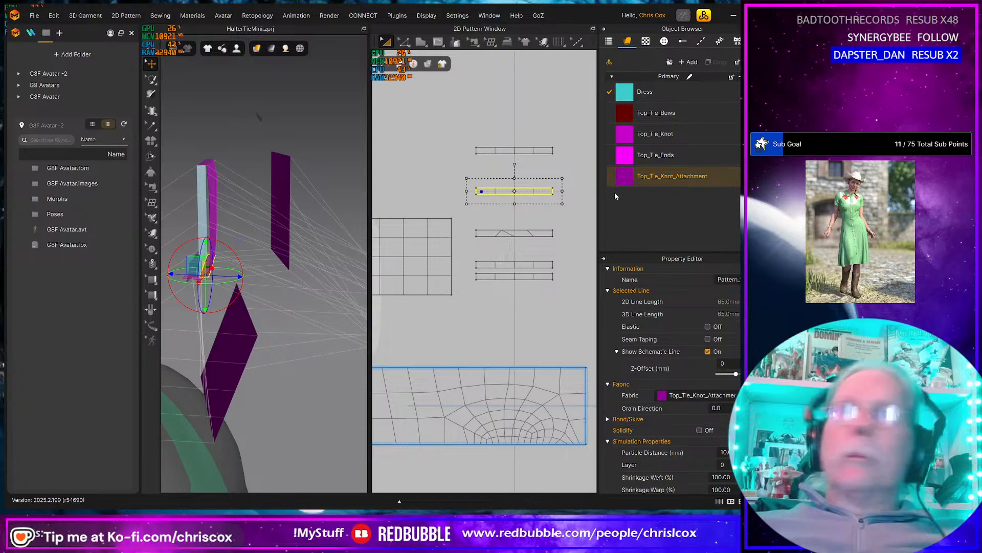
# Compare the floating Top_Tie_Knot_Attachment strip and the upright Top_Tie_Knot square in 3D with their pieces in the 2D layout.
pyautogui.click(518, 234)
pyautogui.moveTo(241, 197); pyautogui.dragTo(269, 130, button='right')
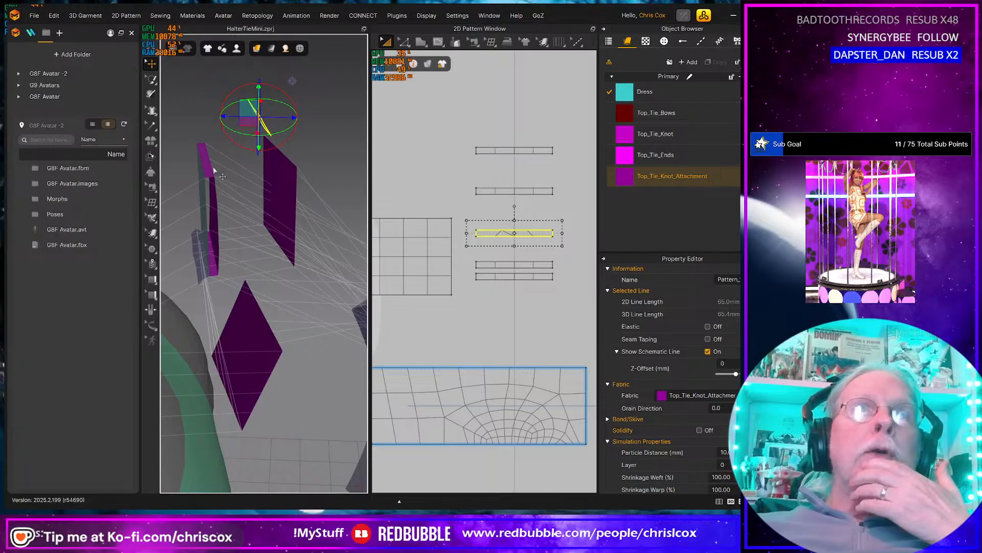
pyautogui.moveTo(214, 170); pyautogui.dragTo(200, 137, button='right')
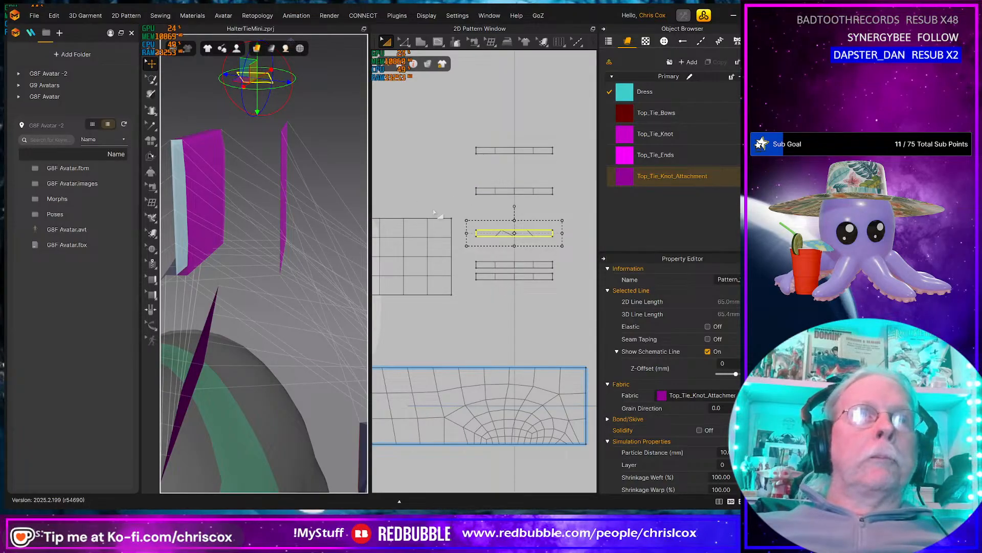
pyautogui.scroll(-5, 505, 232)
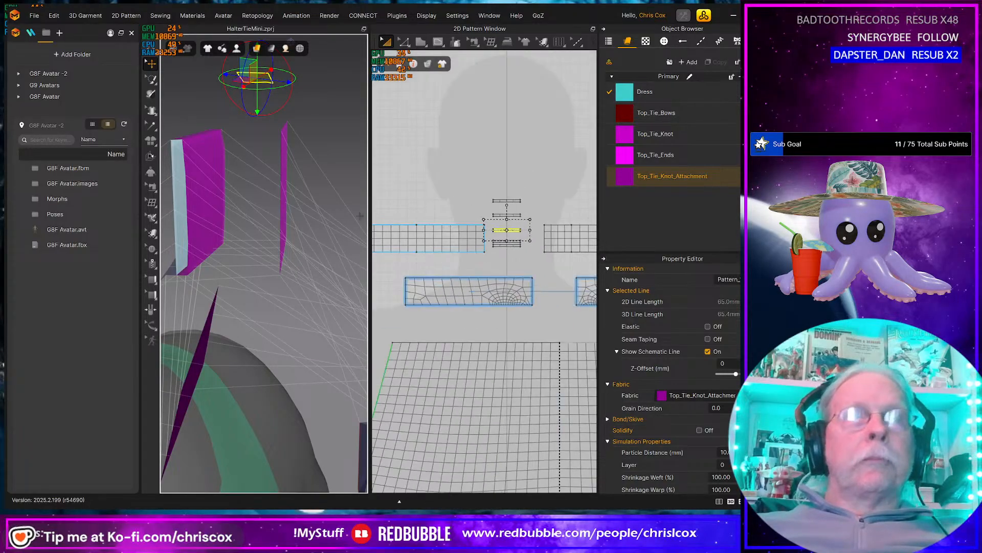
pyautogui.click(206, 141)
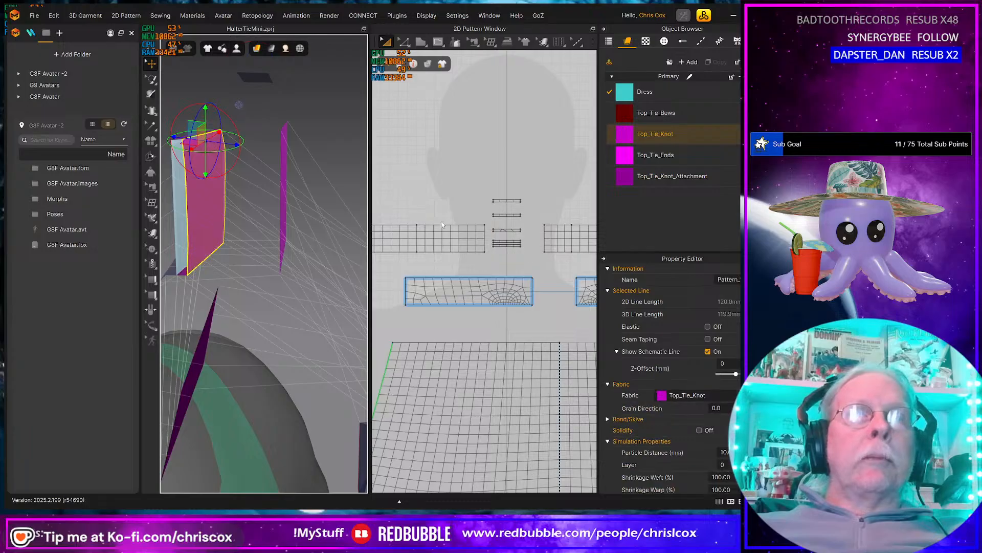
pyautogui.click(507, 229)
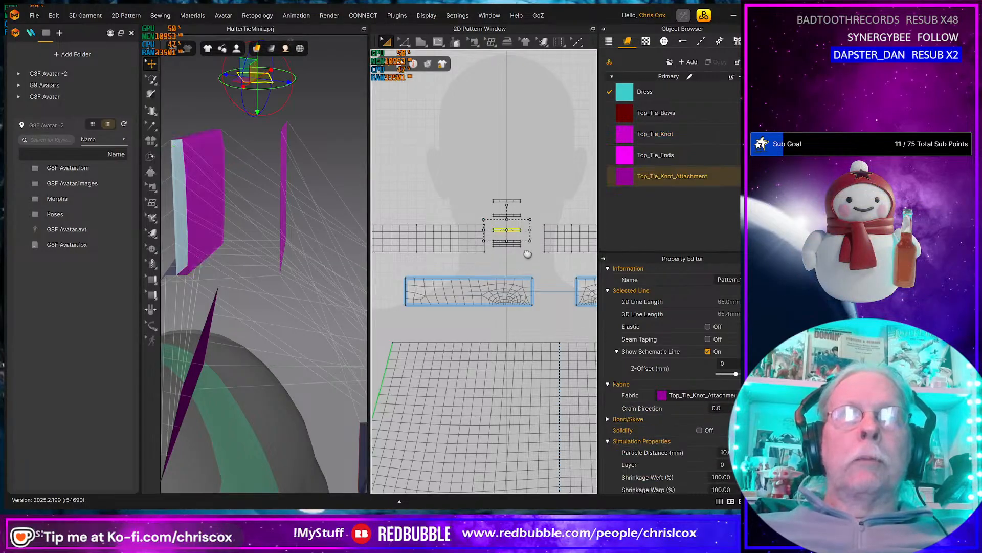
pyautogui.moveTo(527, 248); pyautogui.dragTo(385, 245, button='right')
pyautogui.scroll(8, 488, 266)
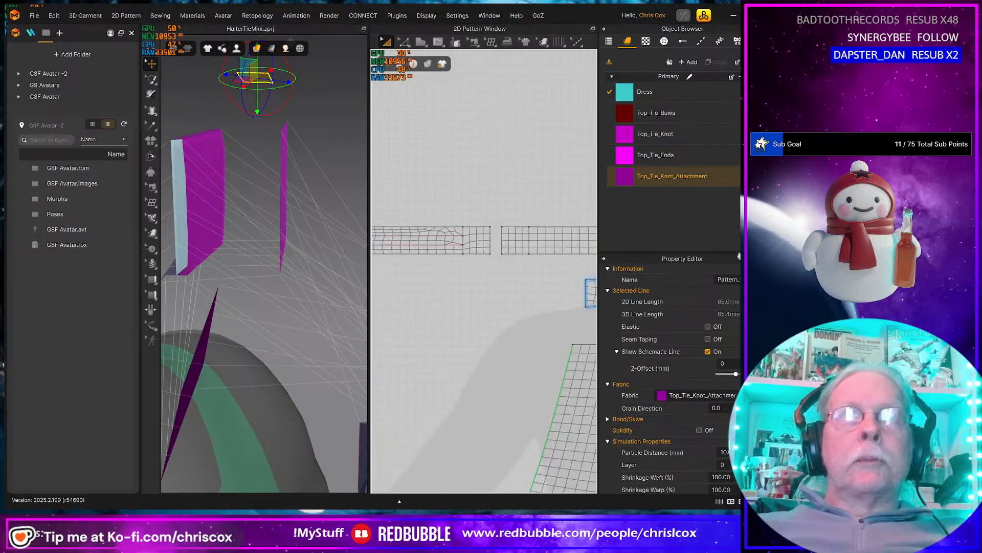
pyautogui.moveTo(981, 263); pyautogui.dragTo(330, 249, button='middle')
pyautogui.click(202, 192)
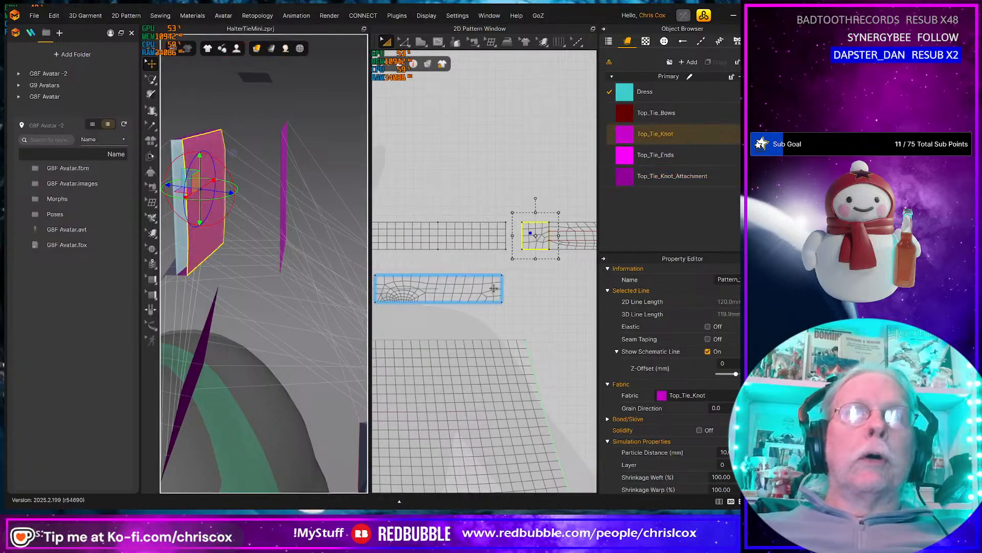
pyautogui.moveTo(517, 292); pyautogui.dragTo(594, 292, button='middle')
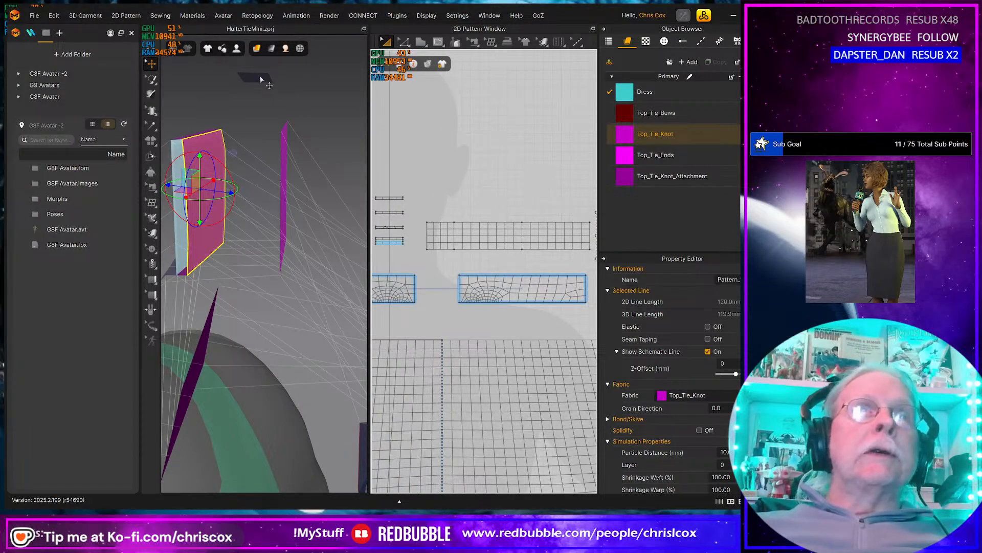
# Sew the floating attachment strip, third from the top in 2D, to the upper edge of the upright Top_Tie_Knot square.
pyautogui.press('n')
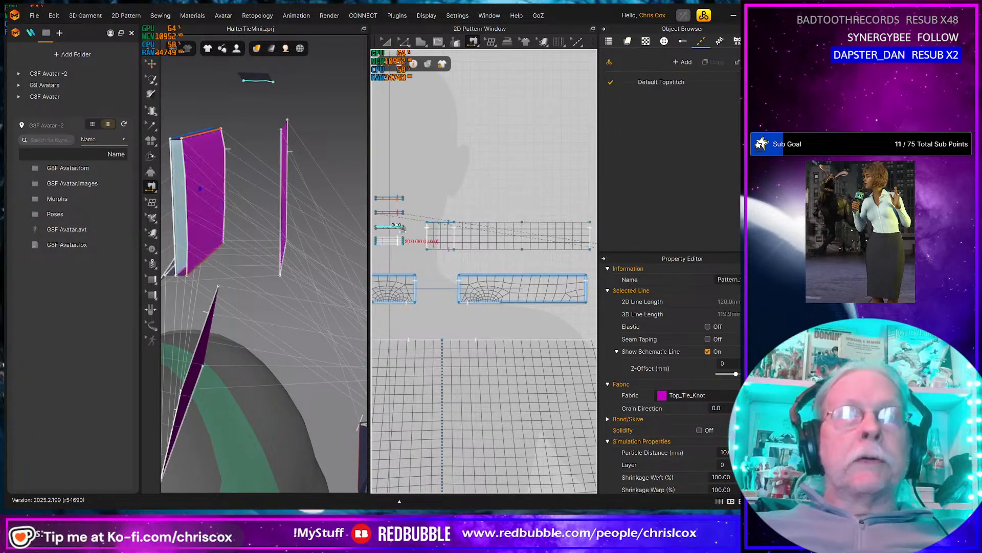
pyautogui.moveTo(452, 203); pyautogui.dragTo(371, 207, button='middle')
pyautogui.click(542, 228)
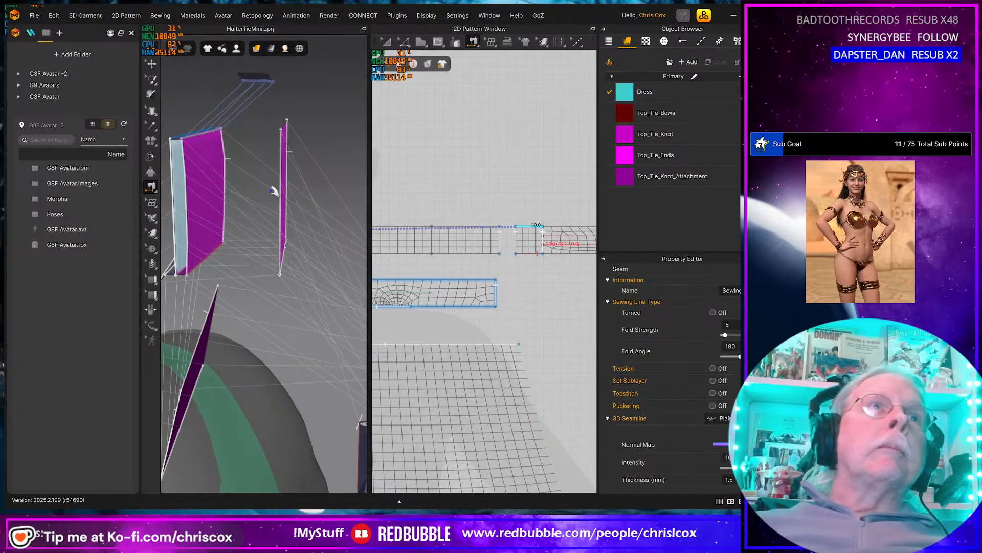
# Simulate to pull the upright knot square onto the floating attachment strip, and select that strip.
pyautogui.press('space')
pyautogui.press('n')
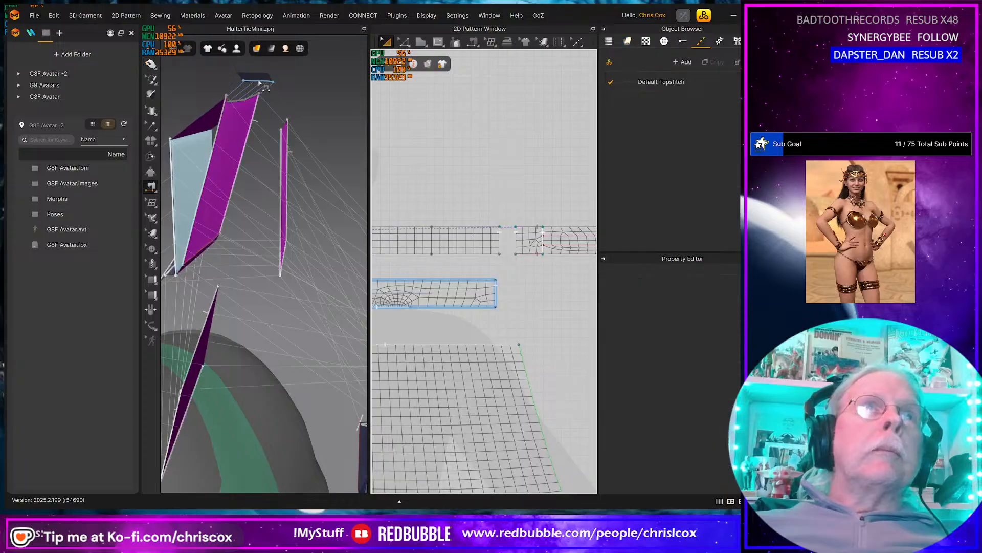
pyautogui.press('q')
pyautogui.click(259, 79)
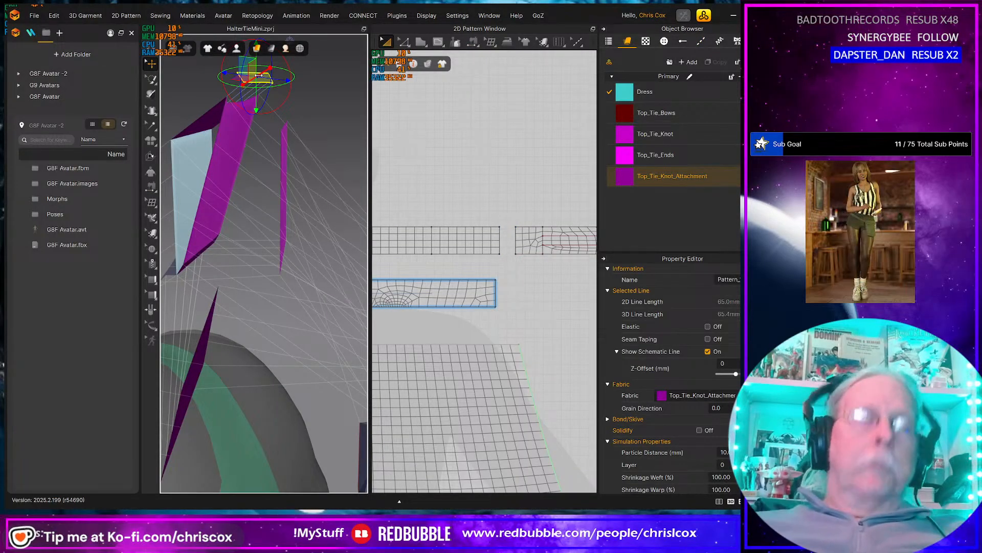
pyautogui.press('space')
pyautogui.press('space')
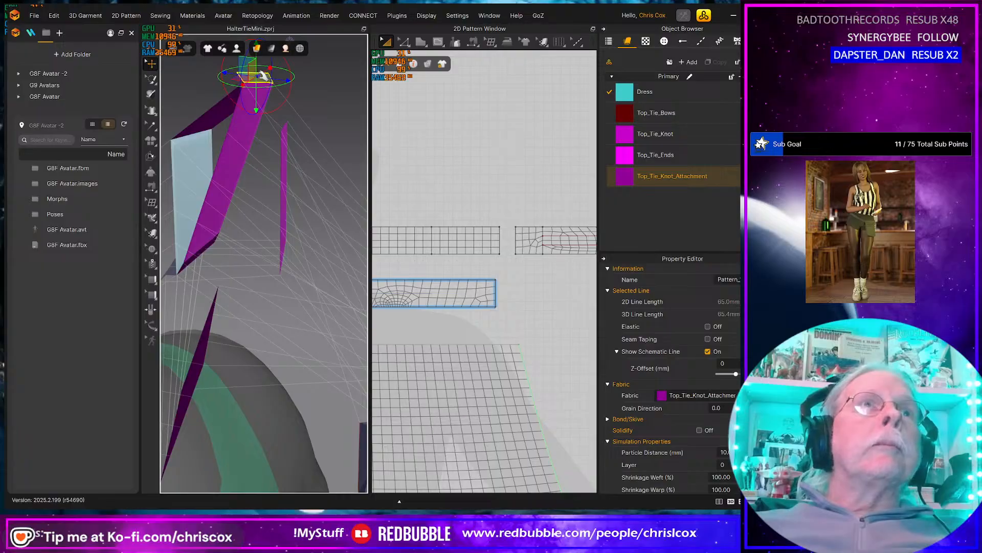
# Select all five Top_Tie_Knot_Attachment strips in the 2D layout and activate them.
pyautogui.rightClick(259, 80)
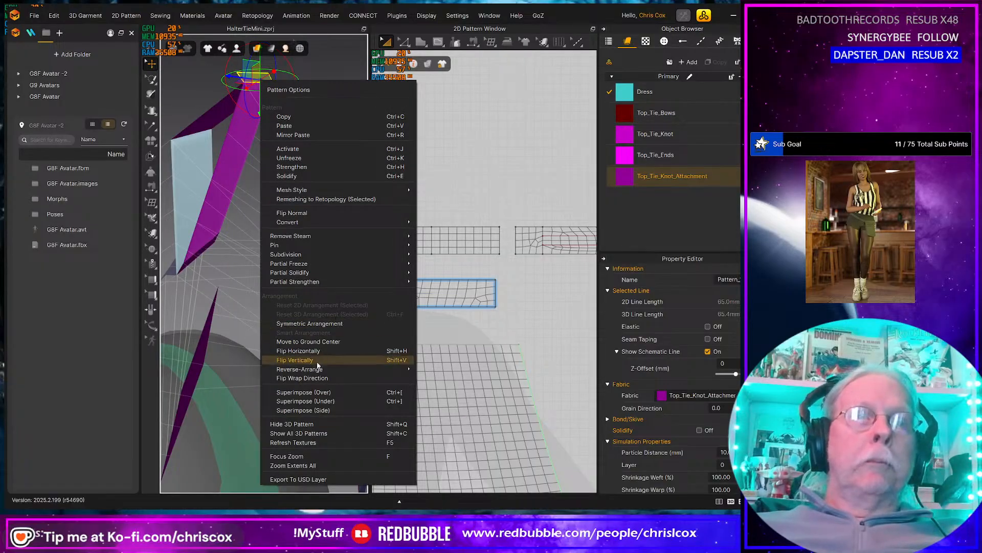
pyautogui.click(450, 159)
pyautogui.moveTo(443, 188); pyautogui.dragTo(585, 184, button='middle')
pyautogui.moveTo(415, 193); pyautogui.dragTo(453, 249)
pyautogui.rightClick(444, 244)
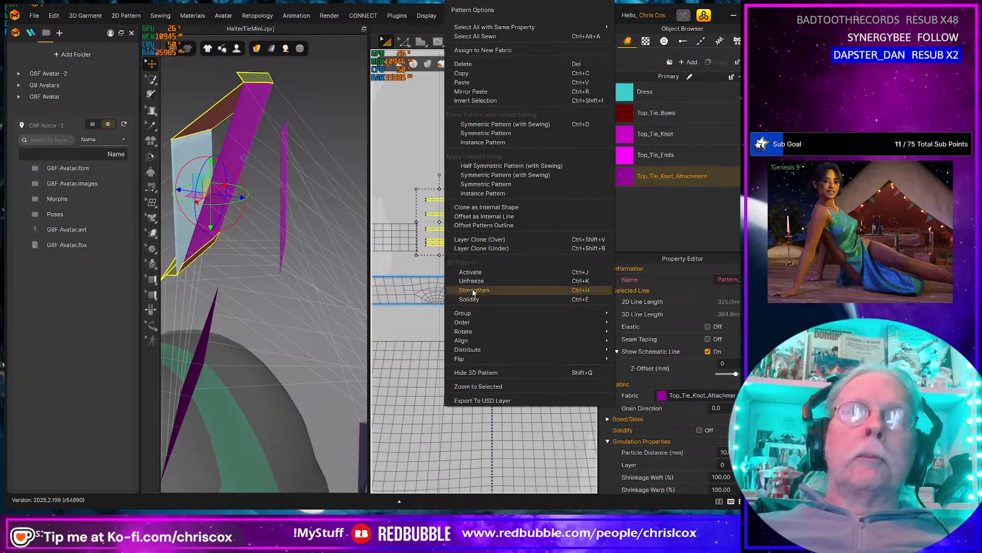
pyautogui.click(479, 272)
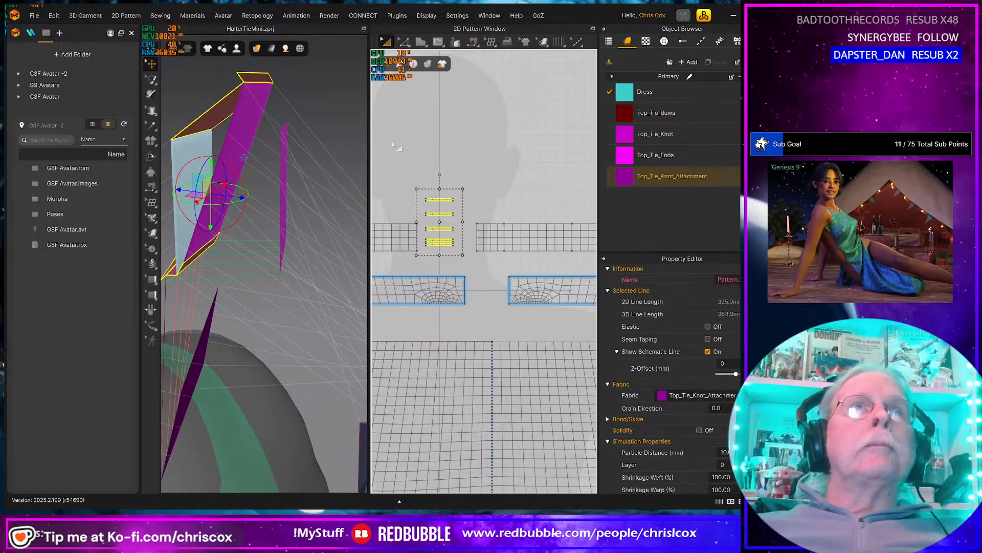
# Run the simulation and pull the lower knot squares outward behind the neck to untangle them.
pyautogui.press('space')
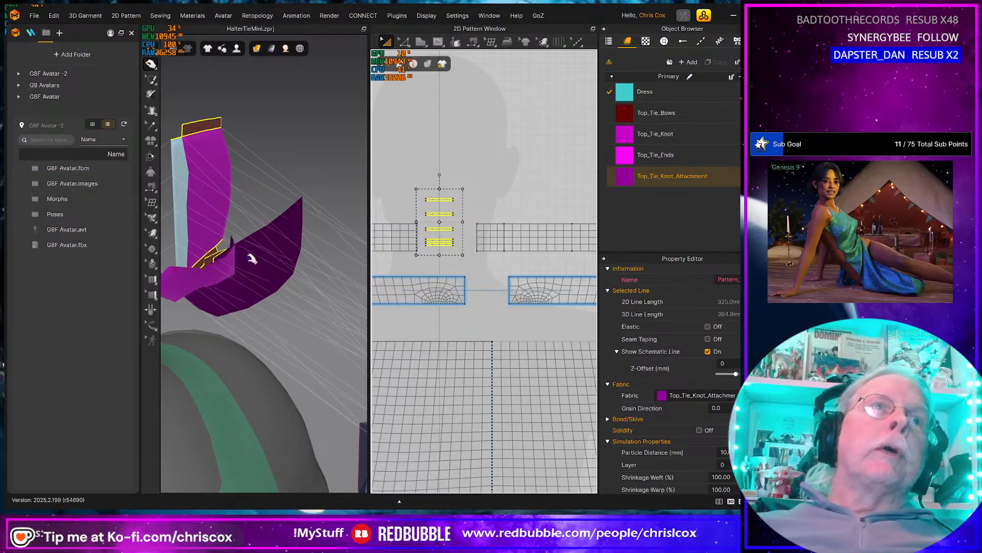
pyautogui.click(256, 278)
pyautogui.moveTo(278, 264); pyautogui.dragTo(322, 241)
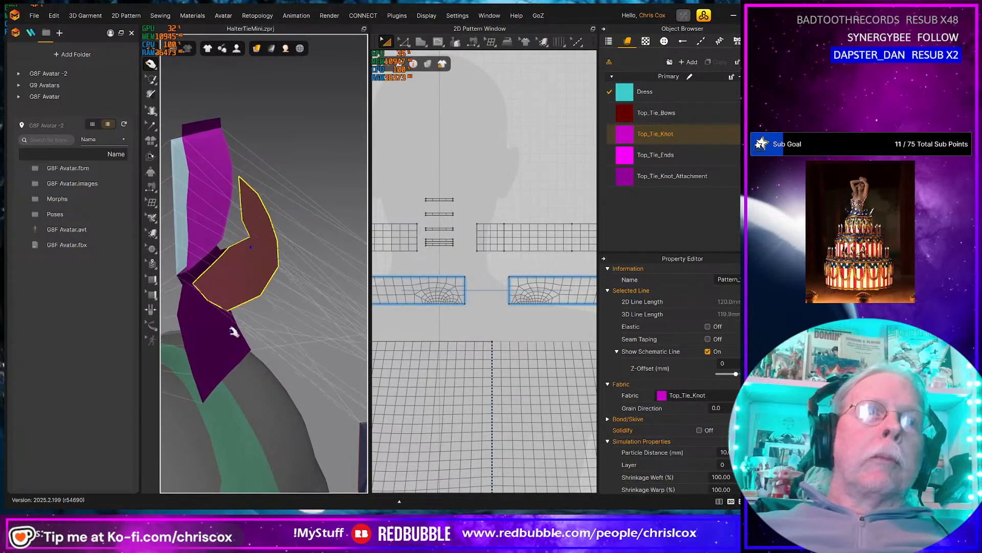
pyautogui.moveTo(234, 331); pyautogui.dragTo(289, 348)
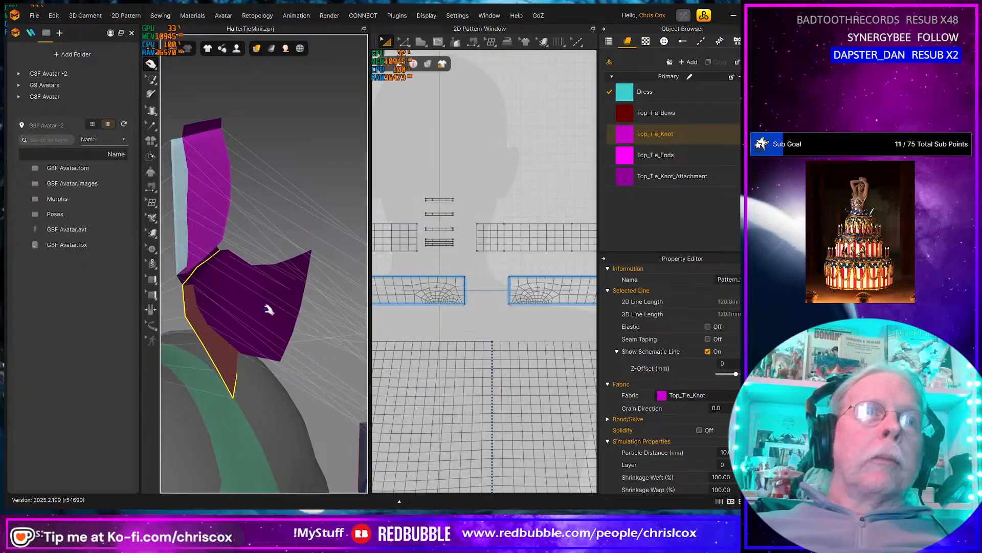
# Delete the sewing on the lower edge of the lowest attachment strip in the 2D layout.
pyautogui.moveTo(246, 290)
pyautogui.mouseDown(button='right')
pyautogui.moveTo(281, 269)
pyautogui.moveTo(254, 274)
pyautogui.moveTo(259, 287)
pyautogui.moveTo(248, 285)
pyautogui.moveTo(265, 287)
pyautogui.moveTo(261, 301)
pyautogui.mouseUp(button='right')
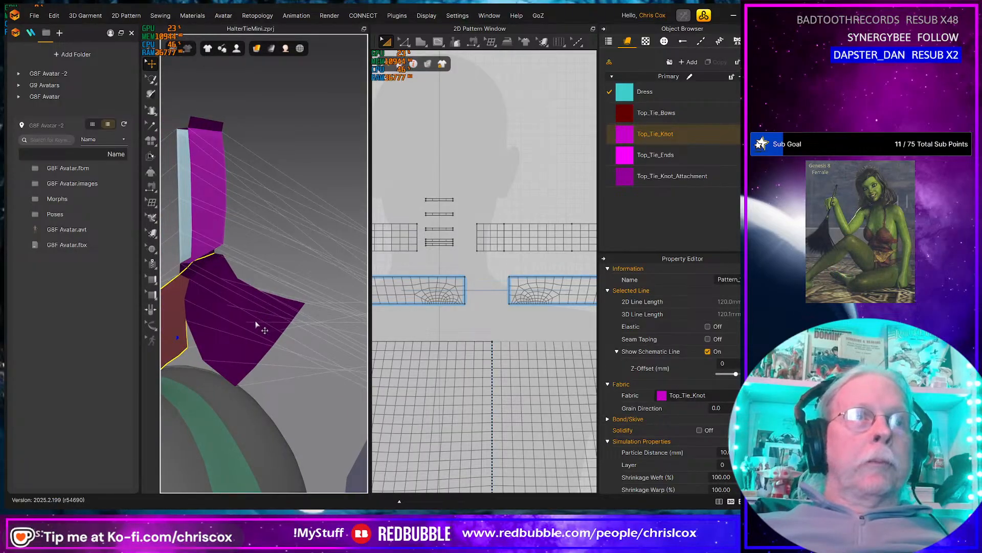
pyautogui.scroll(-5, 511, 248)
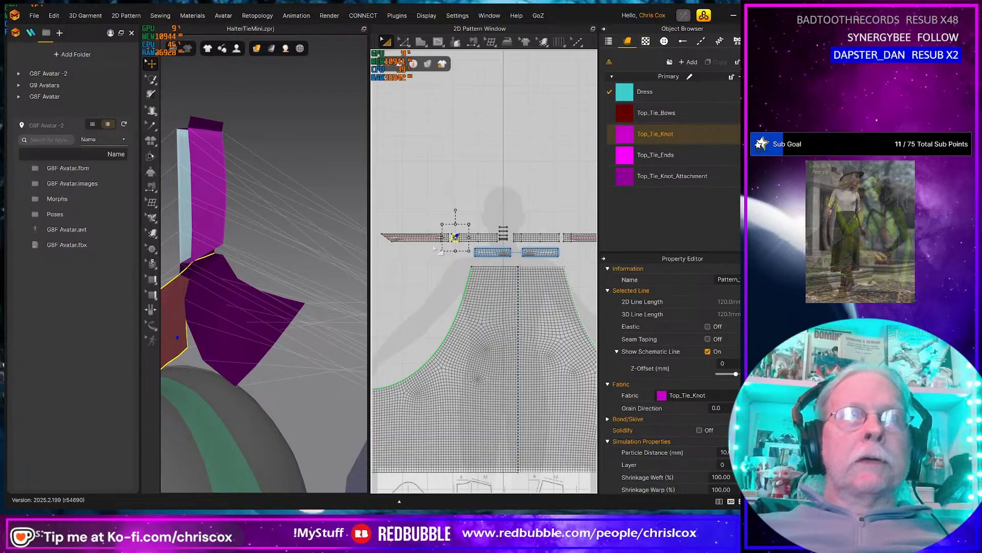
pyautogui.moveTo(207, 292)
pyautogui.mouseDown(button='right')
pyautogui.moveTo(228, 290)
pyautogui.moveTo(219, 293)
pyautogui.moveTo(215, 278)
pyautogui.mouseUp(button='right')
pyautogui.click(207, 259)
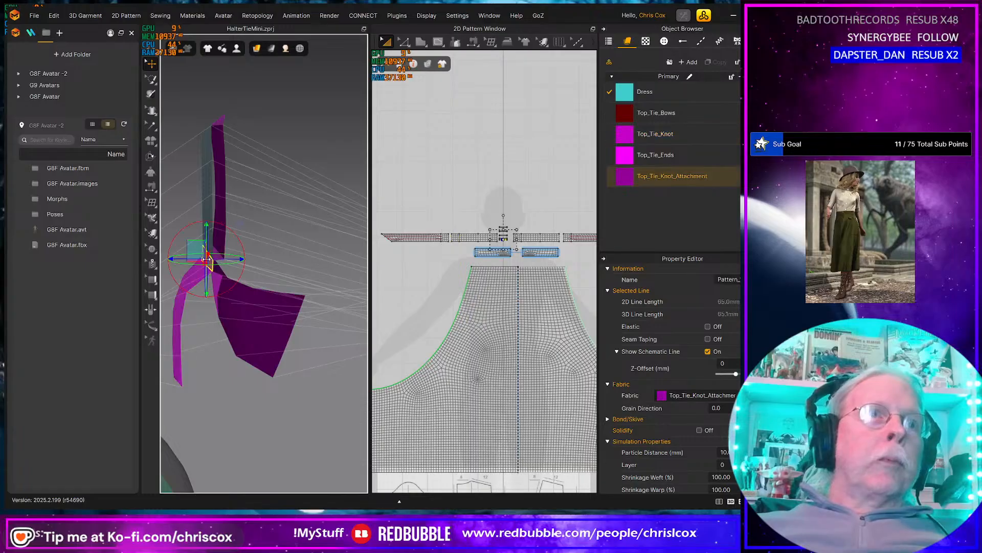
pyautogui.scroll(5, 394, 289)
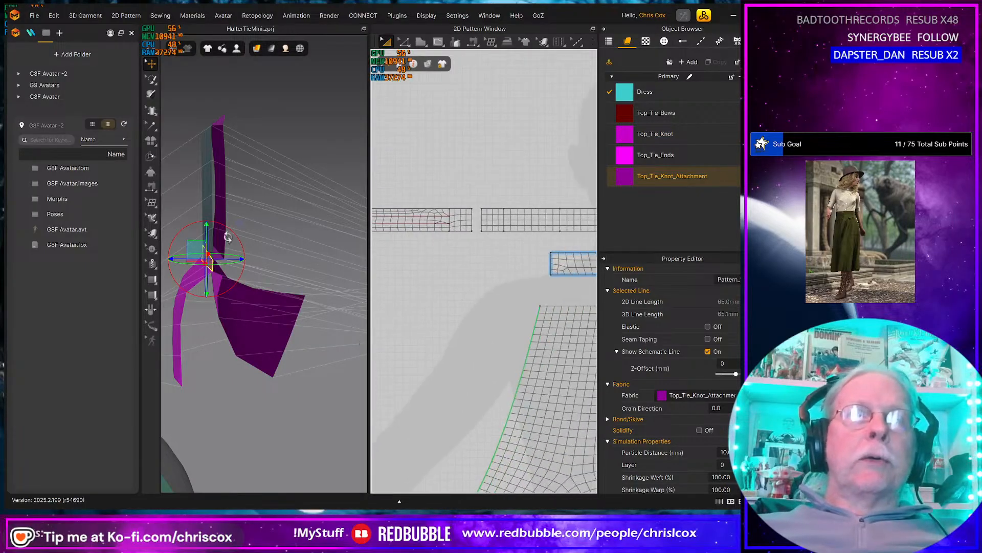
pyautogui.scroll(-5, 420, 292)
pyautogui.scroll(4, 477, 299)
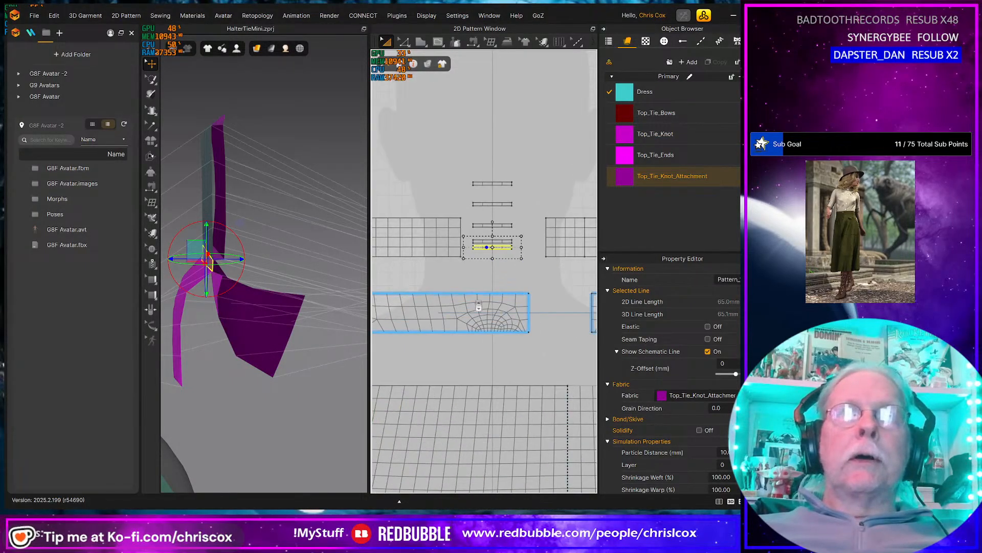
pyautogui.press('b')
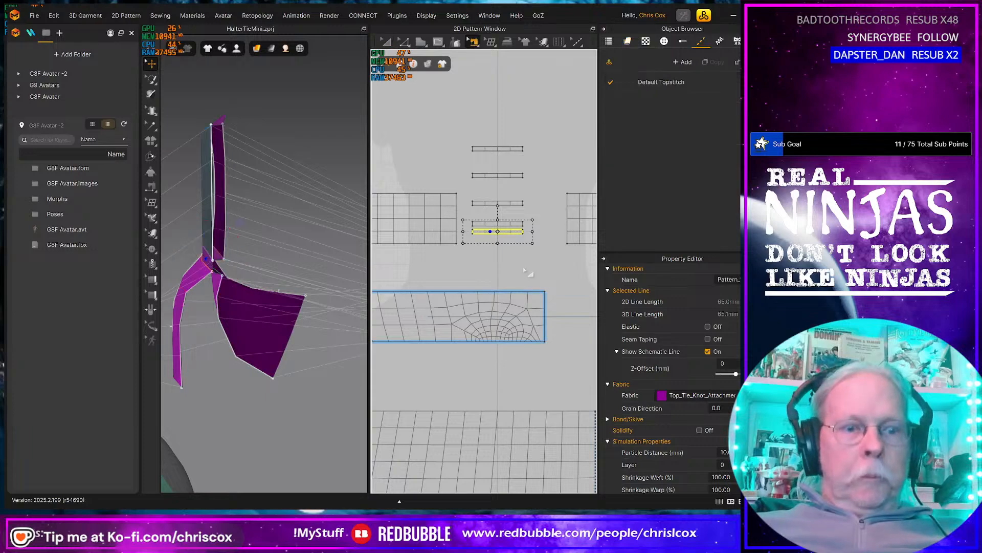
pyautogui.click(506, 234)
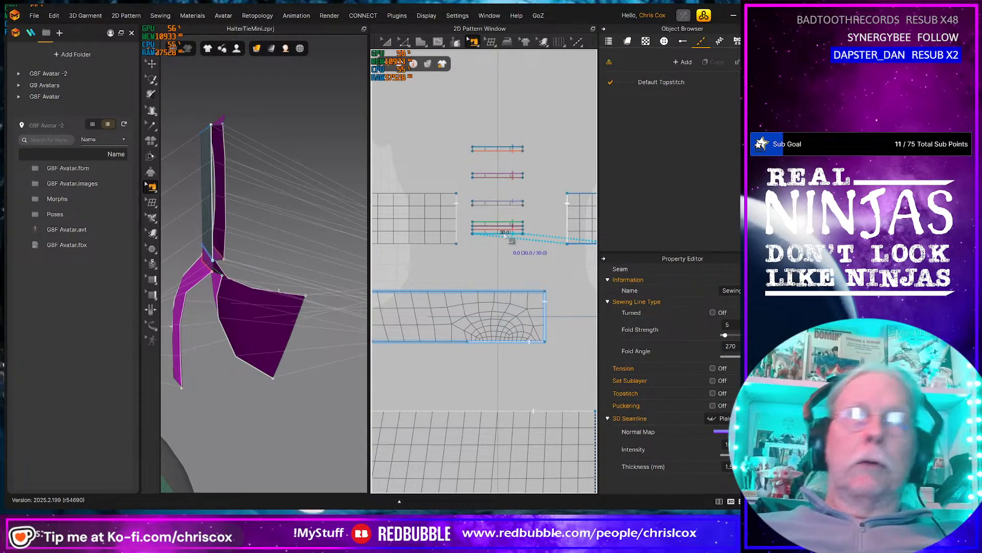
pyautogui.rightClick(504, 234)
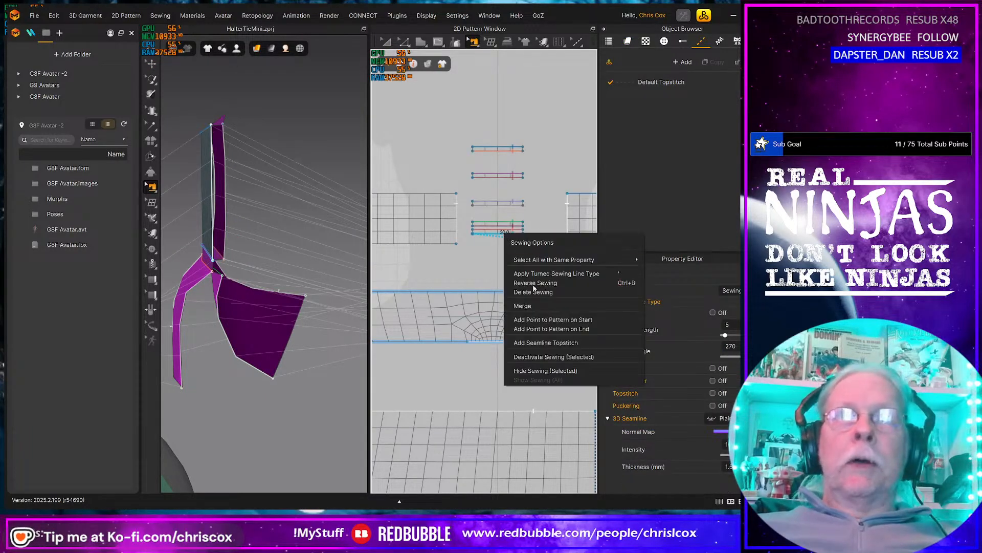
pyautogui.click(498, 235)
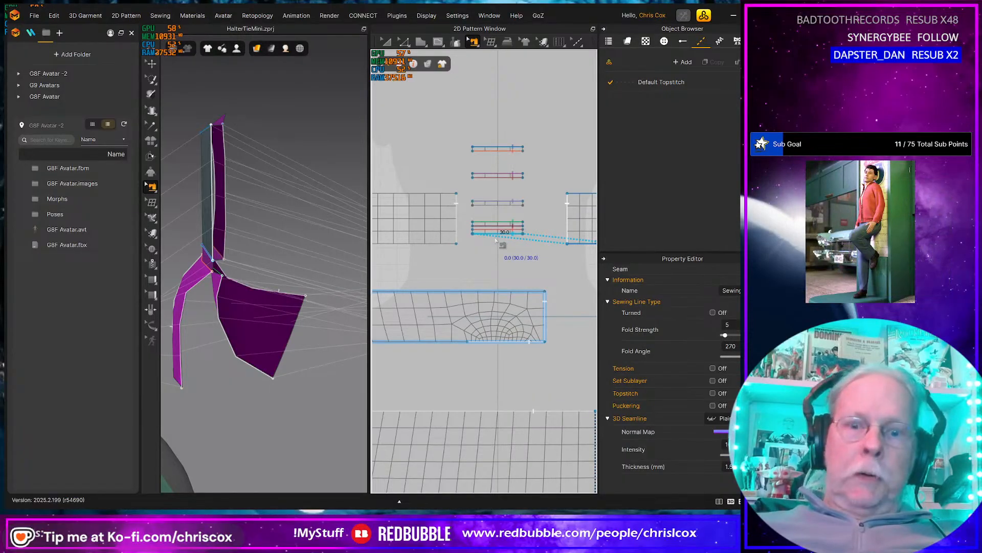
pyautogui.press('Delete')
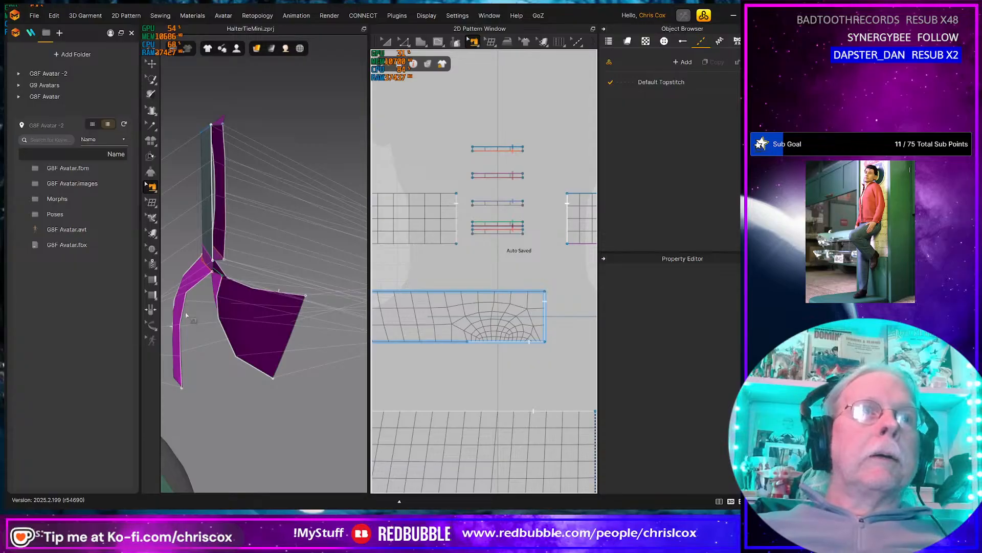
# Resew the lowest attachment strip's edge to the upper edge of the lower outer Top_Tie_Knot square and simulate the join.
pyautogui.press('q')
pyautogui.moveTo(191, 277); pyautogui.dragTo(200, 285)
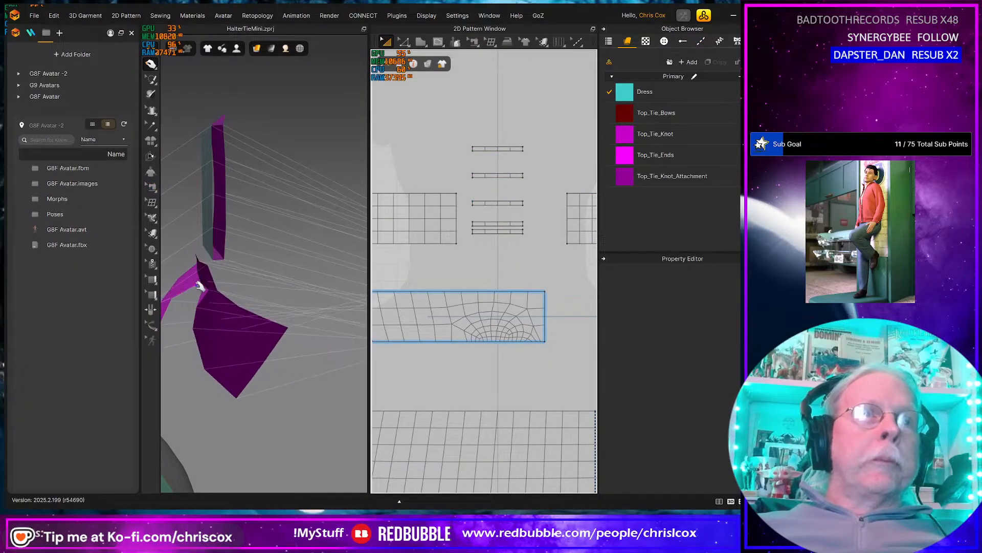
pyautogui.press('b')
pyautogui.moveTo(225, 325); pyautogui.dragTo(203, 328, button='right')
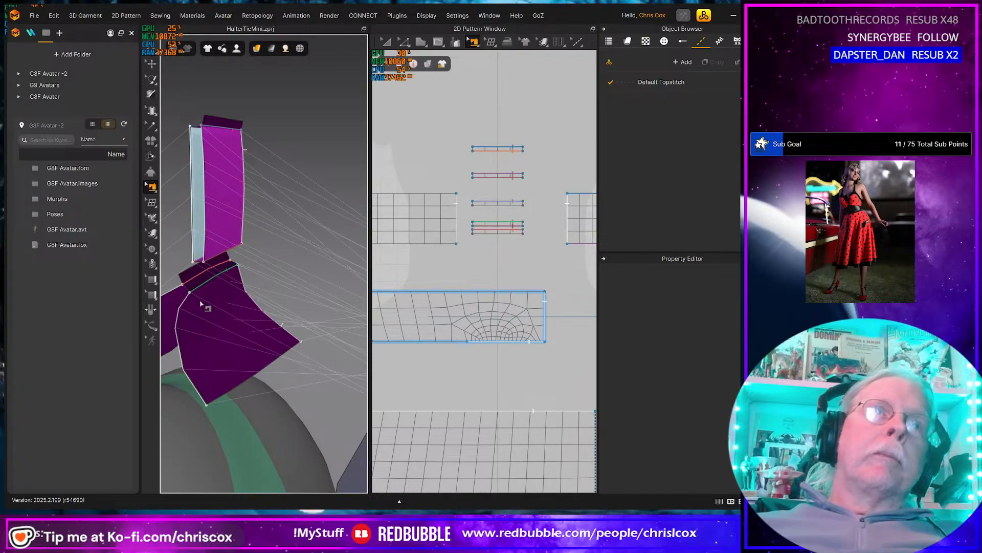
pyautogui.moveTo(206, 305); pyautogui.dragTo(258, 268, button='right')
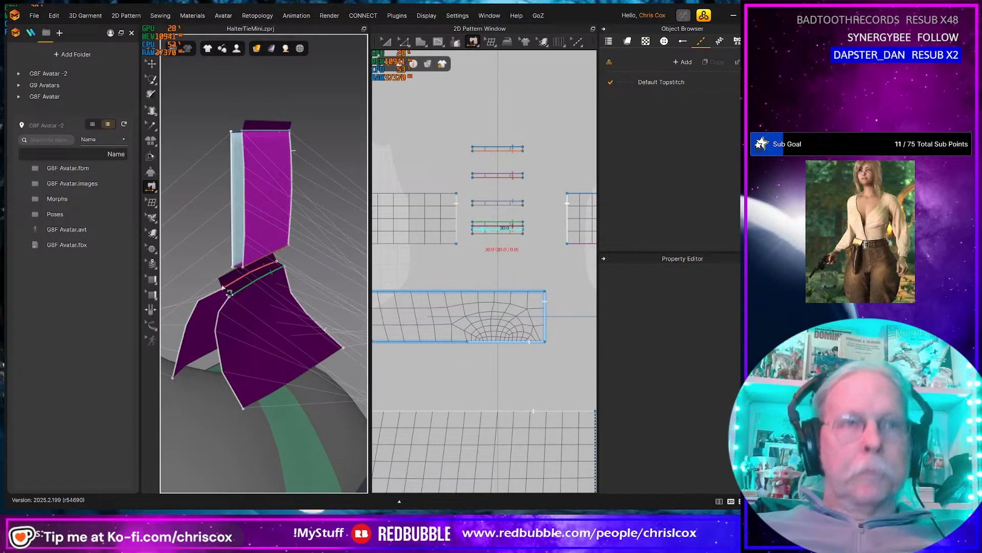
pyautogui.click(256, 263)
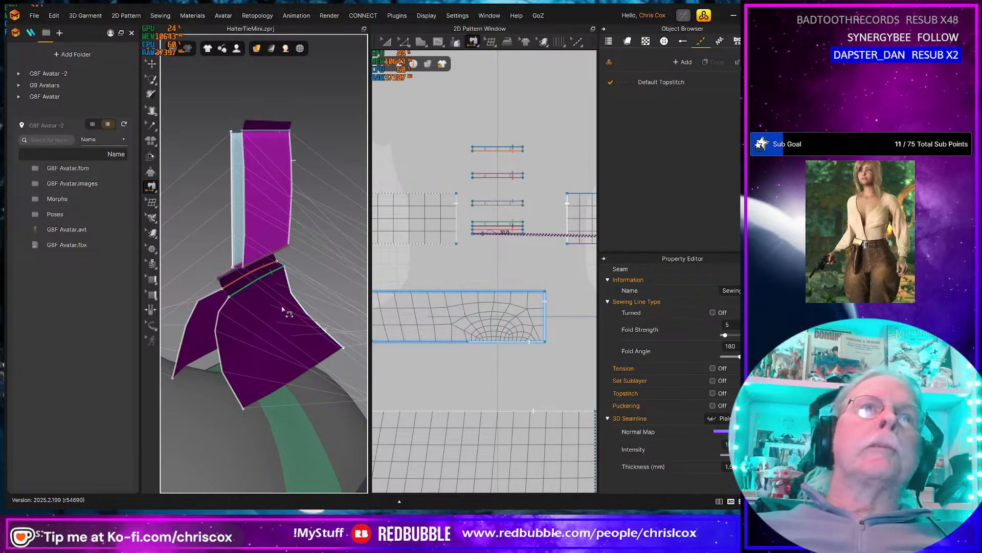
pyautogui.press('space')
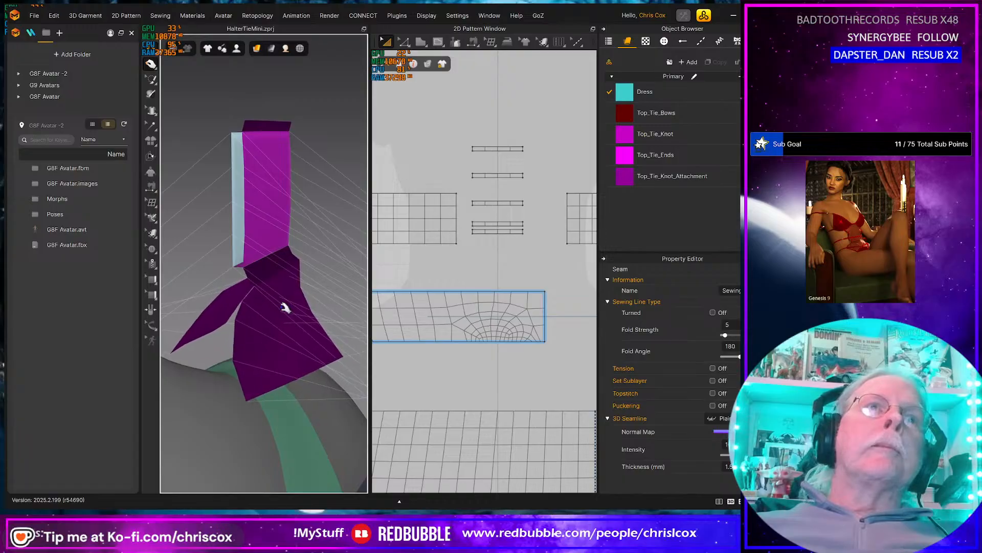
pyautogui.click(316, 304)
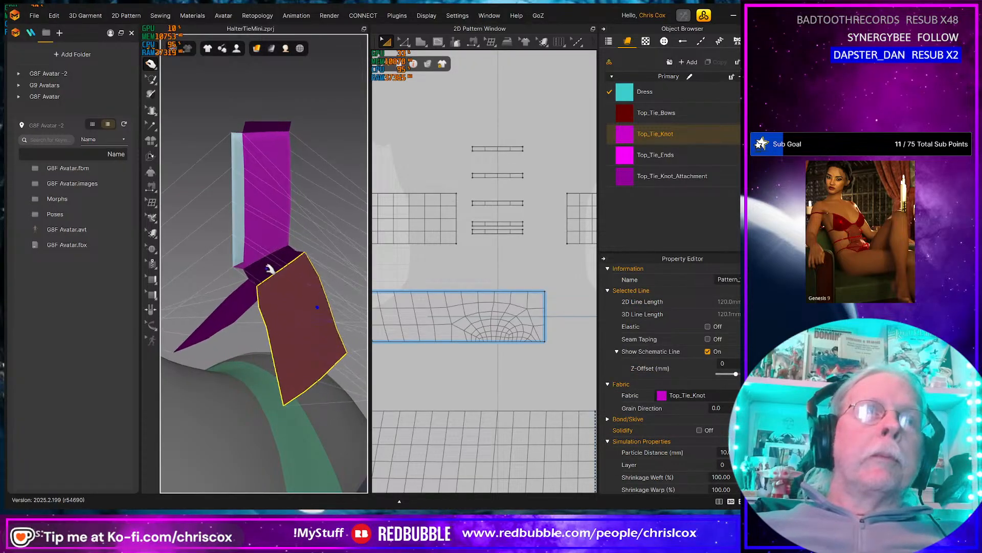
# Pull the two lower knot squares apart in the running simulation to expose the attachment strip between them.
pyautogui.click(280, 260)
pyautogui.moveTo(280, 260); pyautogui.dragTo(299, 250)
pyautogui.click(268, 266)
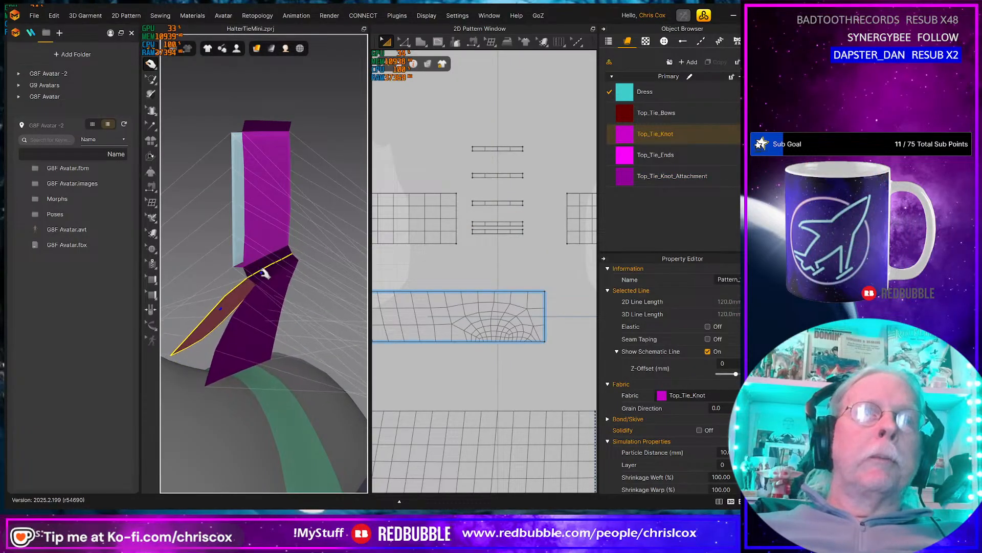
# Delete the sewing on the lower edge of the second-lowest Top_Tie_Knot_Attachment strip in the 2D layout.
pyautogui.press('b')
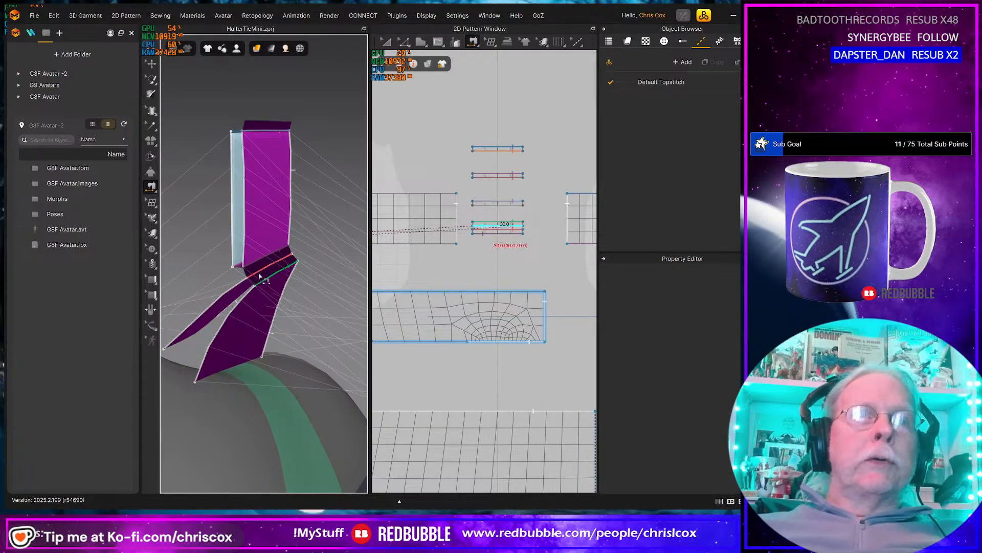
pyautogui.click(264, 281)
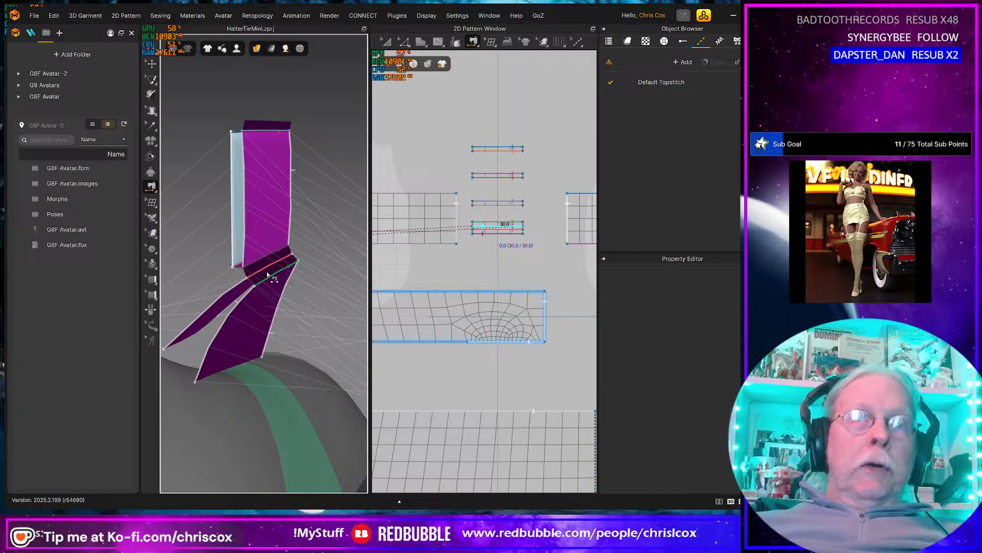
pyautogui.press('a')
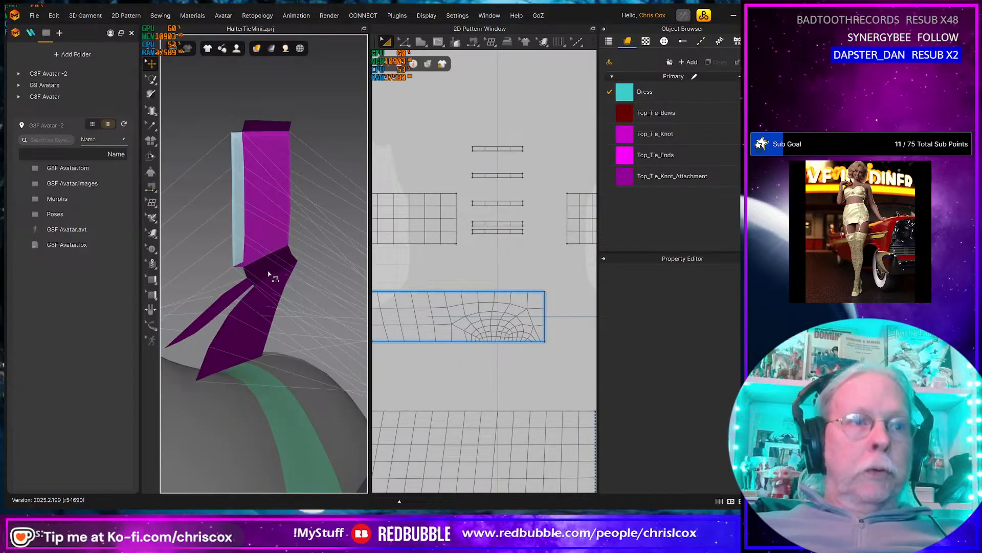
pyautogui.click(269, 275)
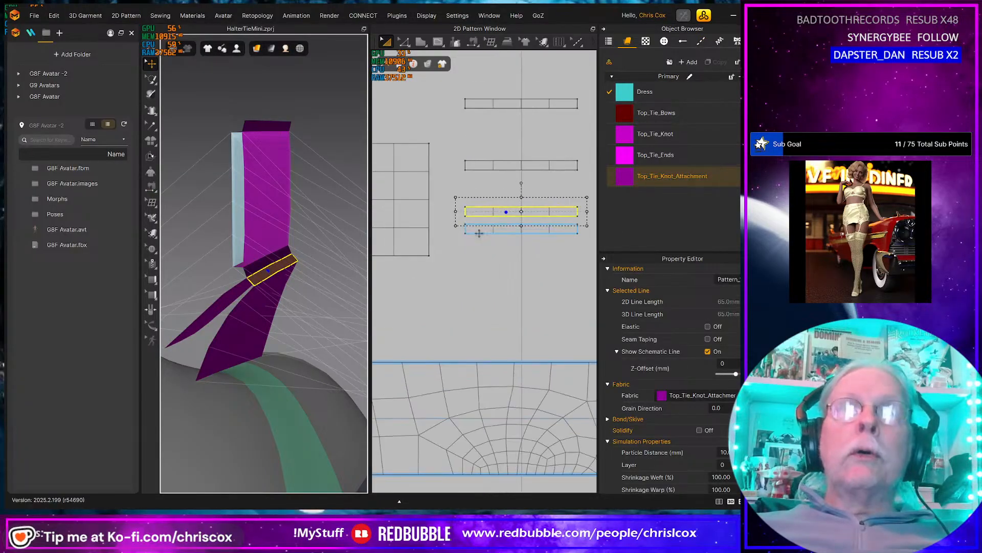
pyautogui.moveTo(486, 244); pyautogui.dragTo(464, 277, button='middle')
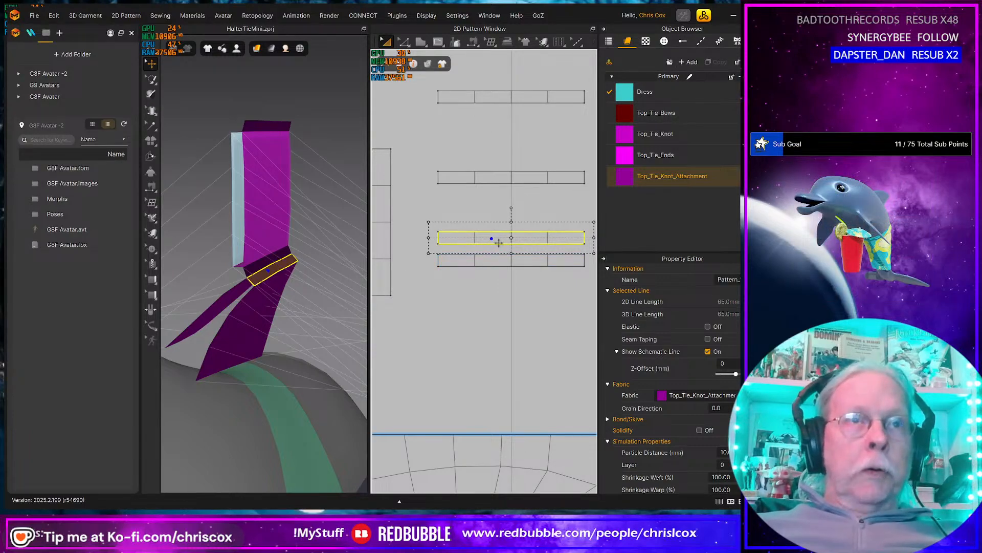
pyautogui.press('n')
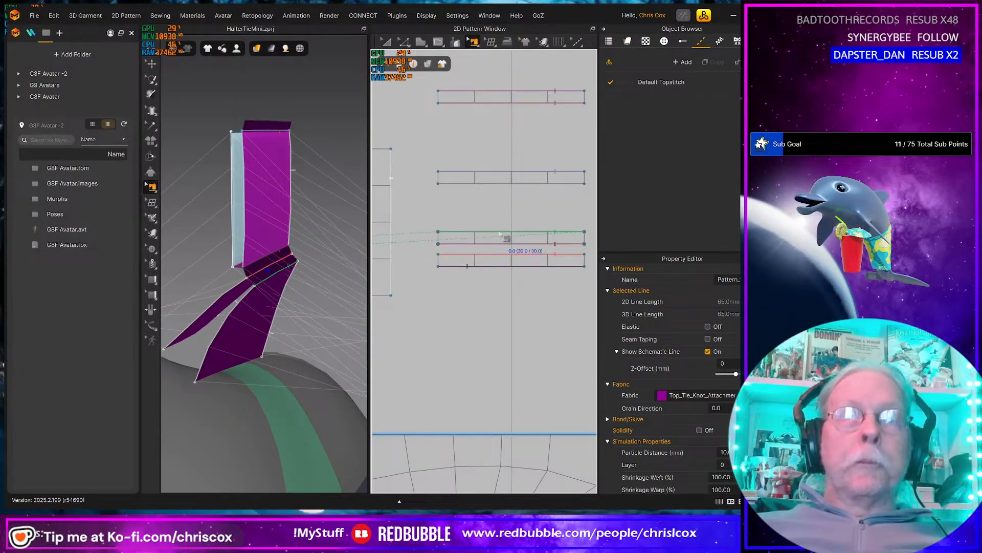
pyautogui.click(500, 243)
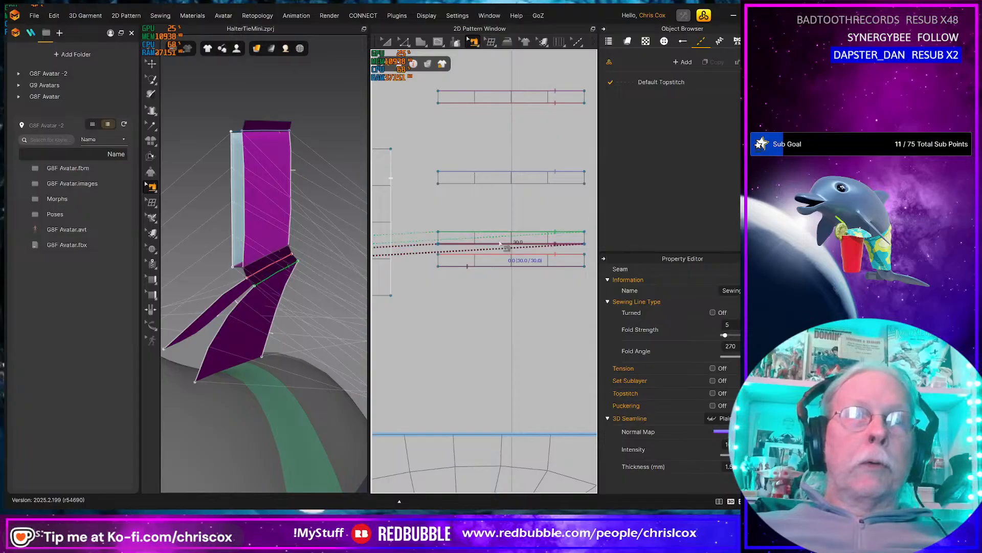
pyautogui.click(503, 247)
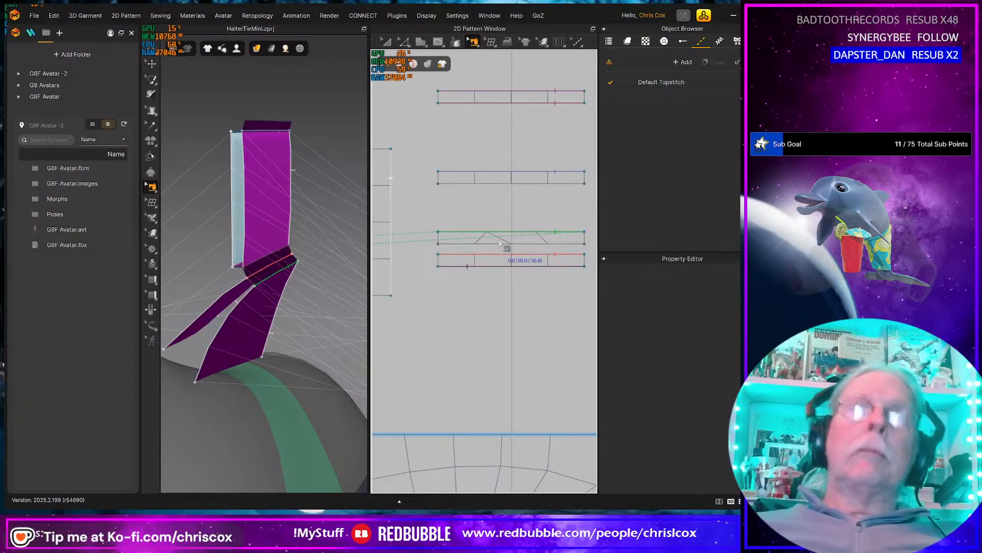
# Simulate, pull the outer Top_Tie_Knot square away from the rest of the knot, and freeze it.
pyautogui.press('space')
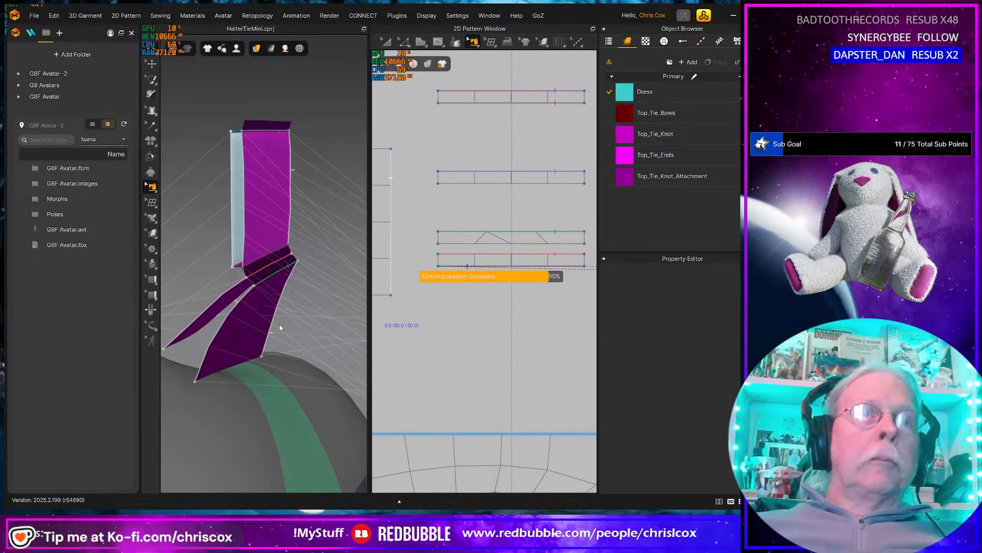
pyautogui.moveTo(265, 333); pyautogui.dragTo(345, 333)
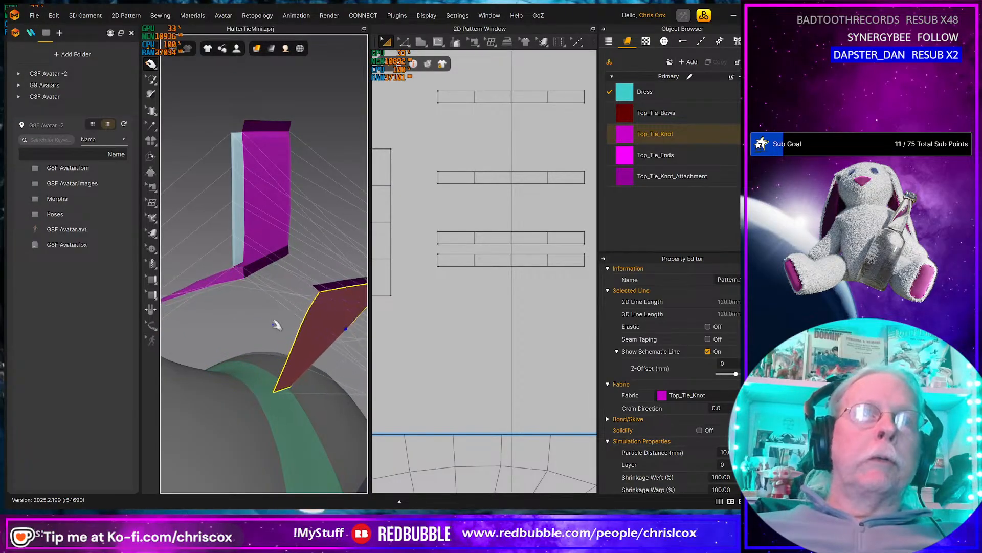
pyautogui.press('n')
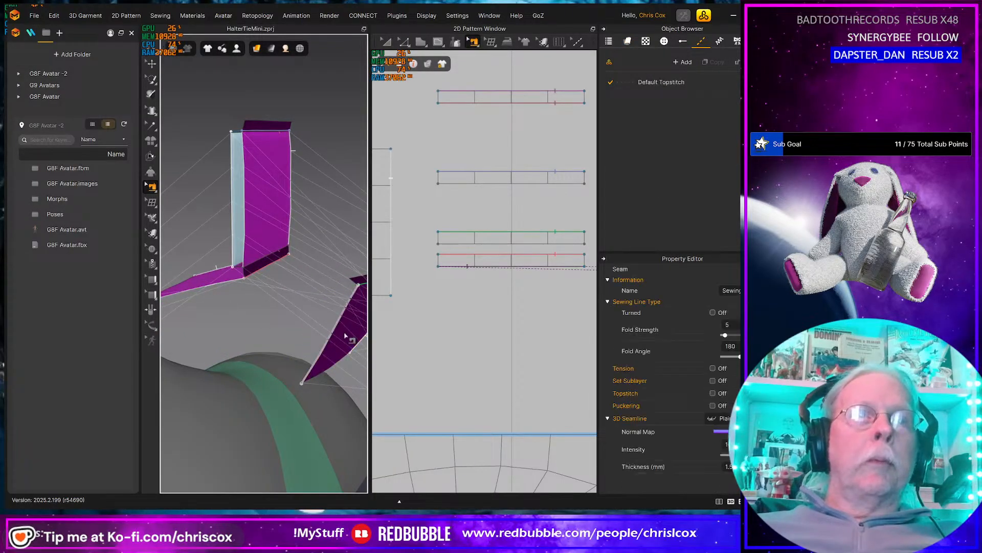
pyautogui.press('q')
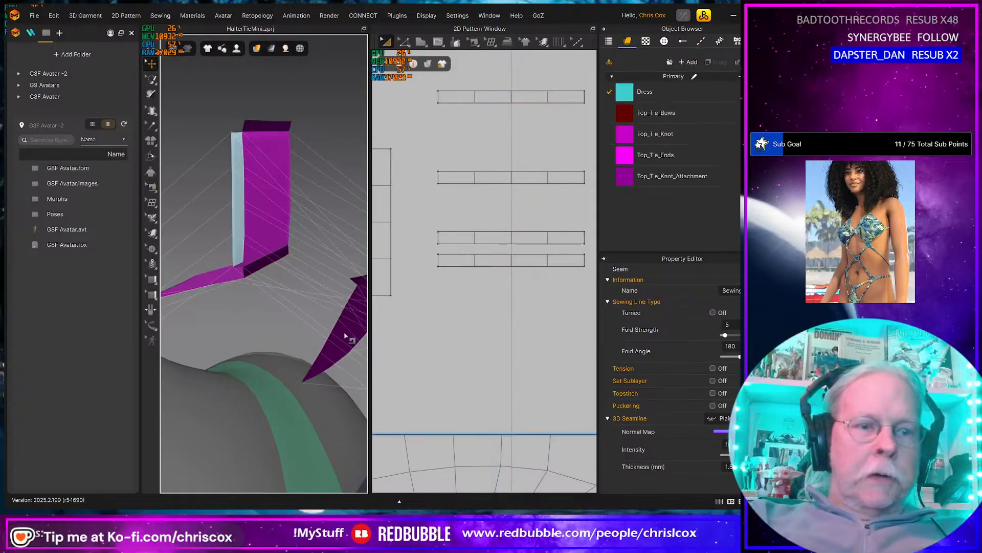
pyautogui.click(345, 336)
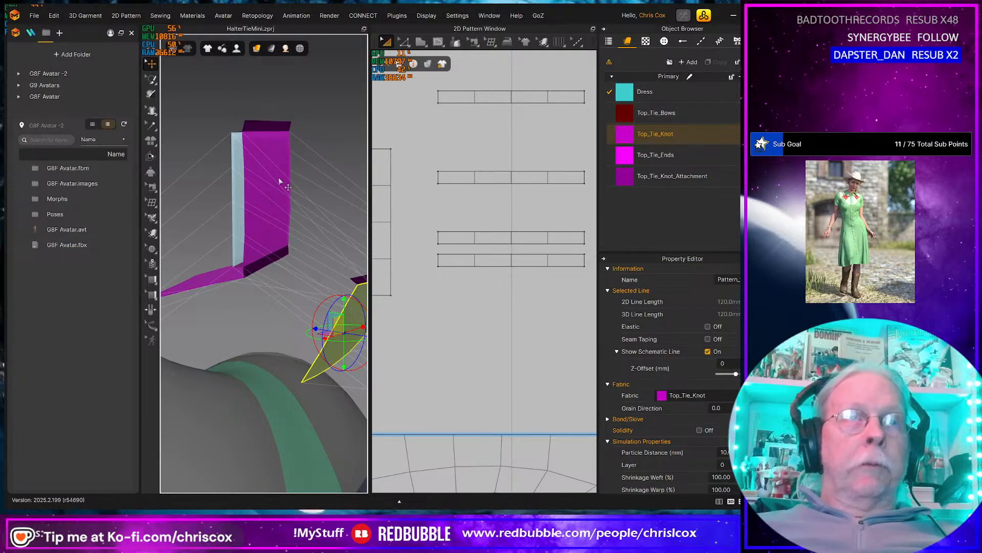
# Set the fold strength to 100 and the fold angle to 90 on the seam along the lowest attachment strip's upper edge.
pyautogui.click(264, 128)
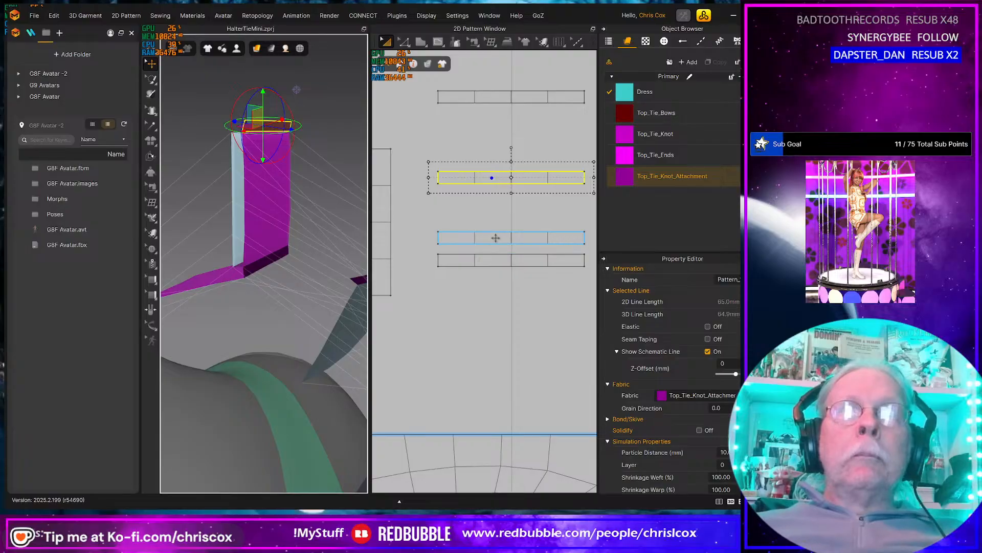
pyautogui.scroll(-6, 246, 342)
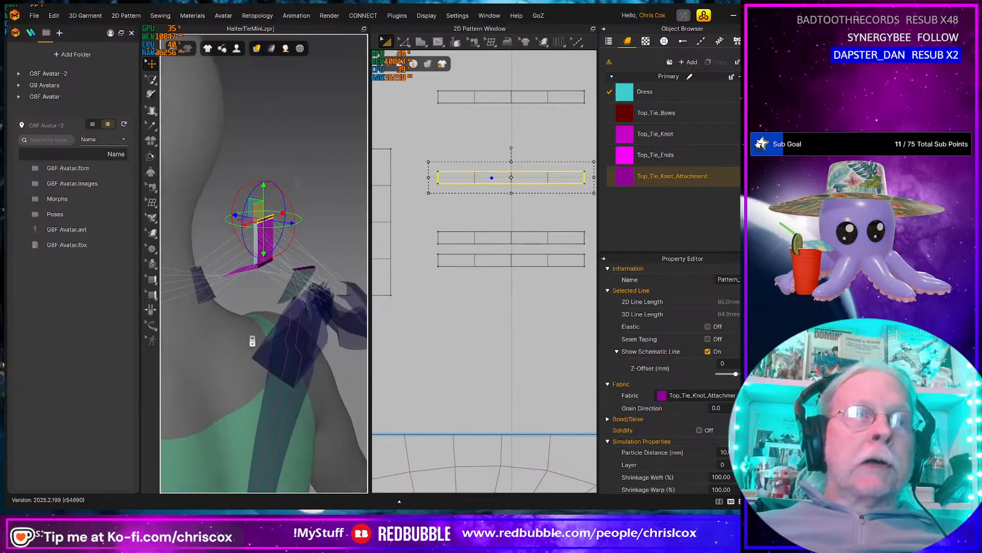
pyautogui.moveTo(244, 342); pyautogui.dragTo(193, 309, button='right')
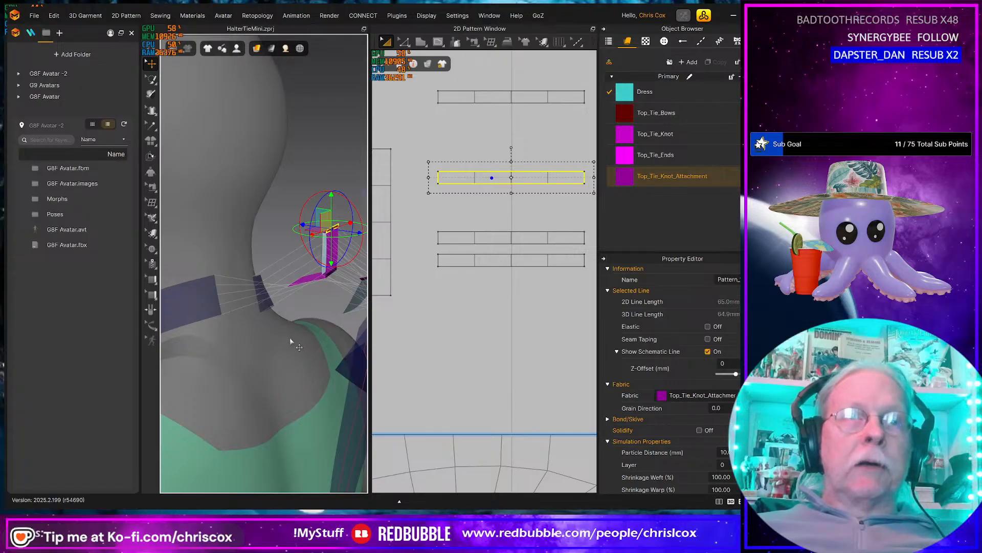
pyautogui.moveTo(290, 338); pyautogui.dragTo(251, 355, button='right')
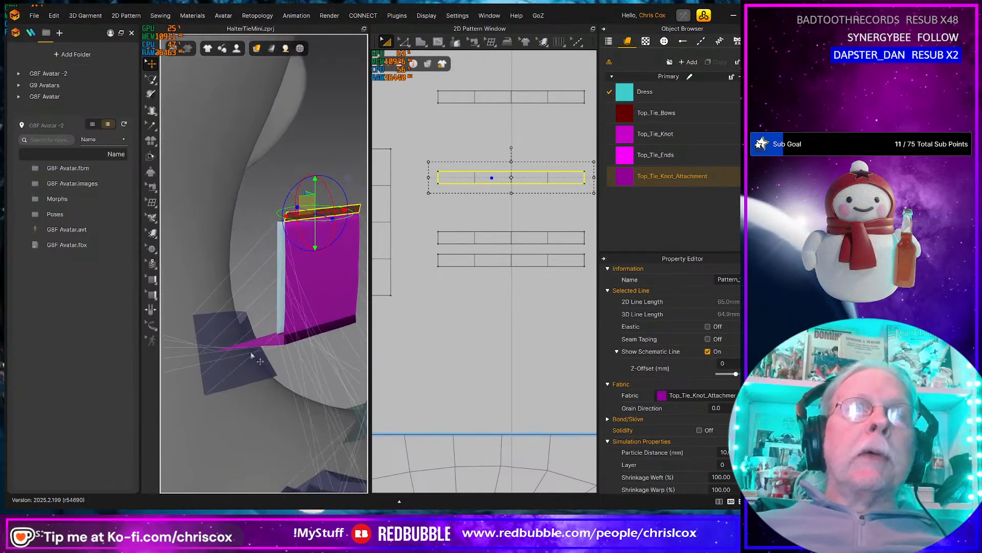
pyautogui.click(330, 330)
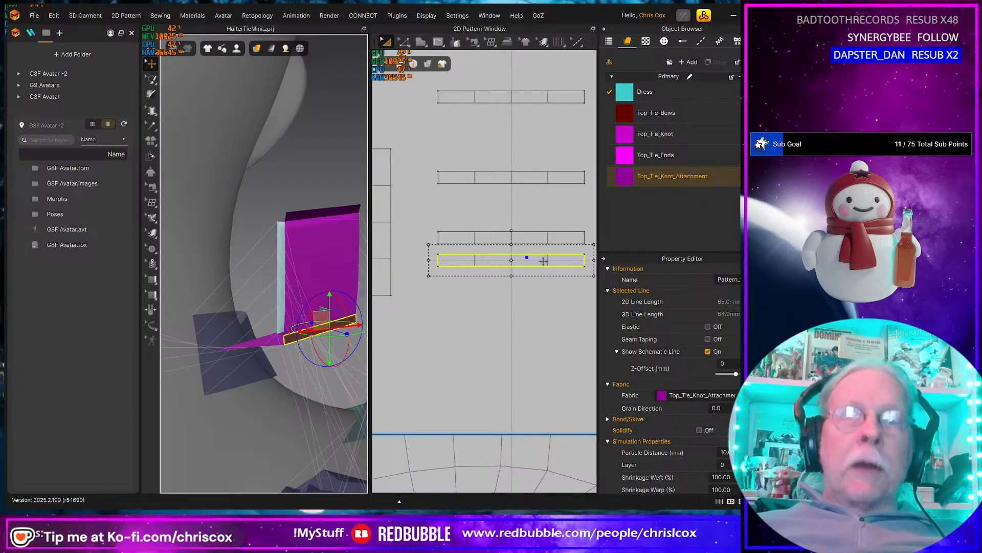
pyautogui.press('n')
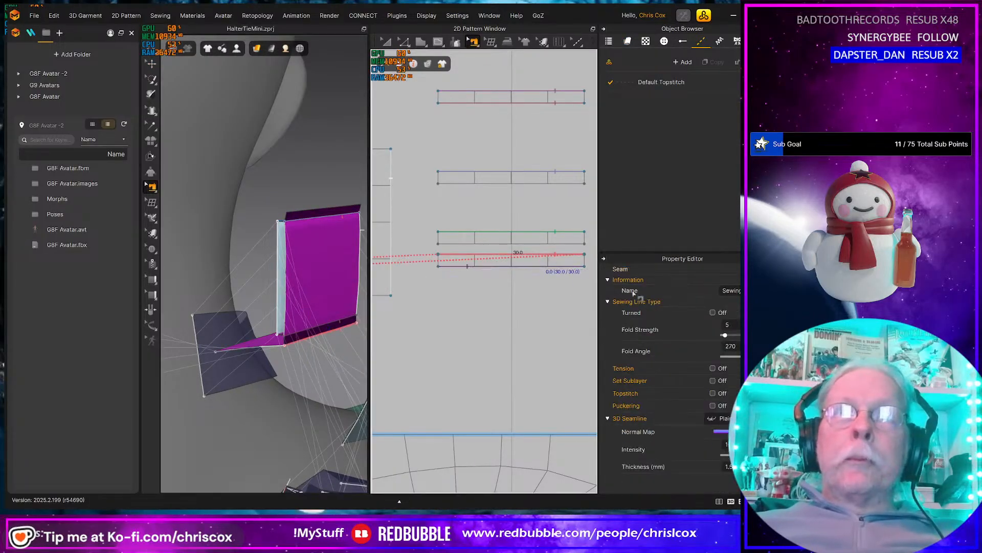
pyautogui.click(739, 322)
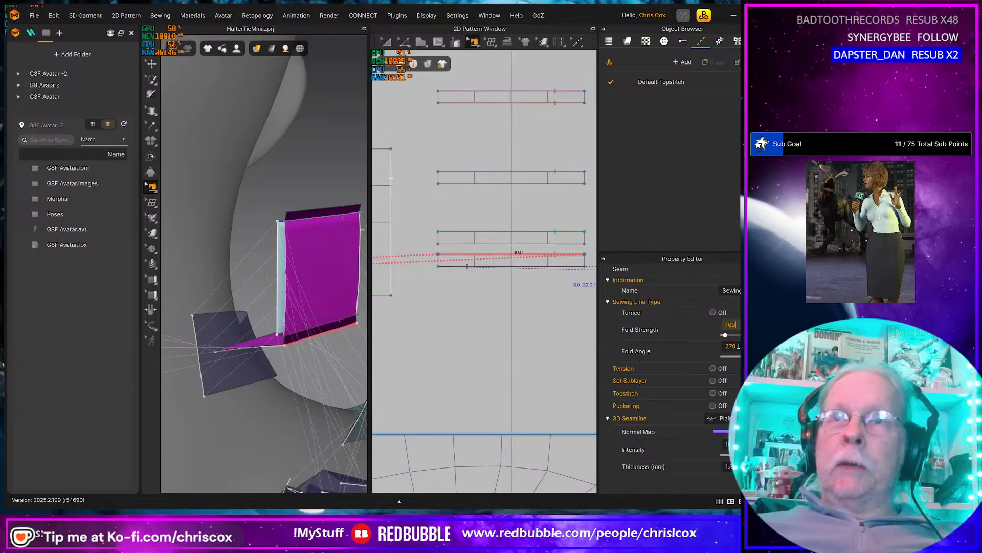
pyautogui.click(739, 346)
pyautogui.press('Return')
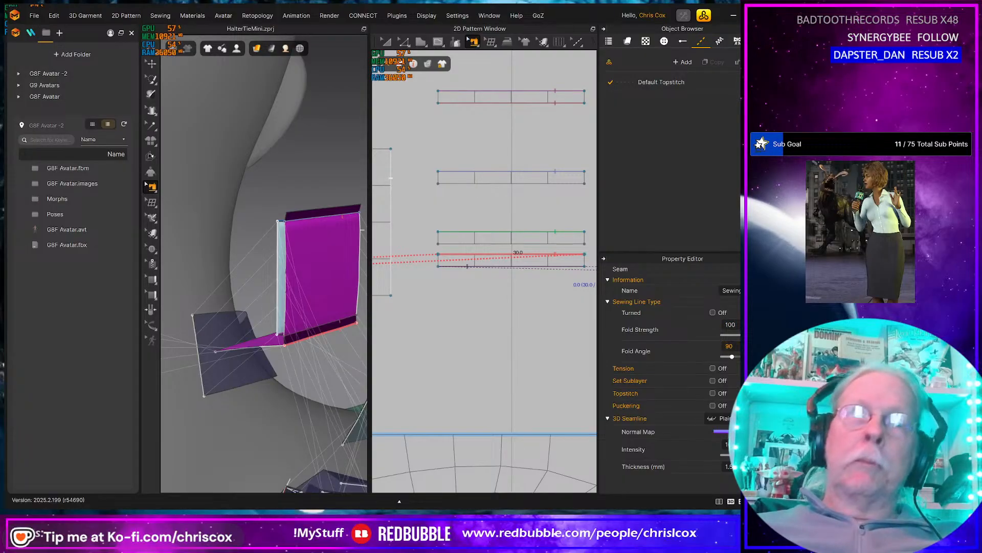
# Simulate and pull the free end of the hanging knot square upward beside the upright square.
pyautogui.press('a')
pyautogui.press('space')
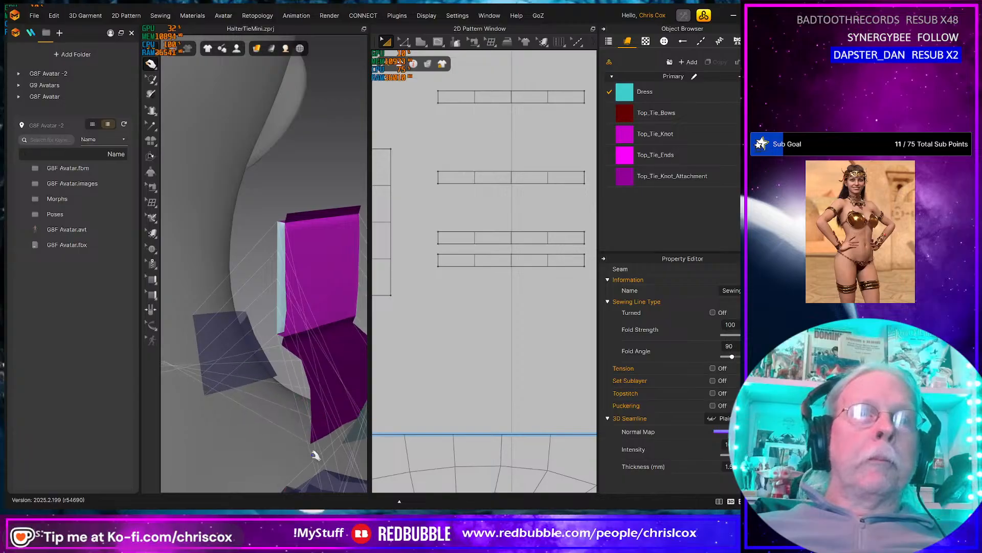
pyautogui.moveTo(289, 443); pyautogui.dragTo(271, 394, button='right')
pyautogui.moveTo(279, 385); pyautogui.dragTo(294, 251)
# Sew the raised knot square's free upper edge to the middle attachment strip's lower edge and simulate the join.
pyautogui.press('t')
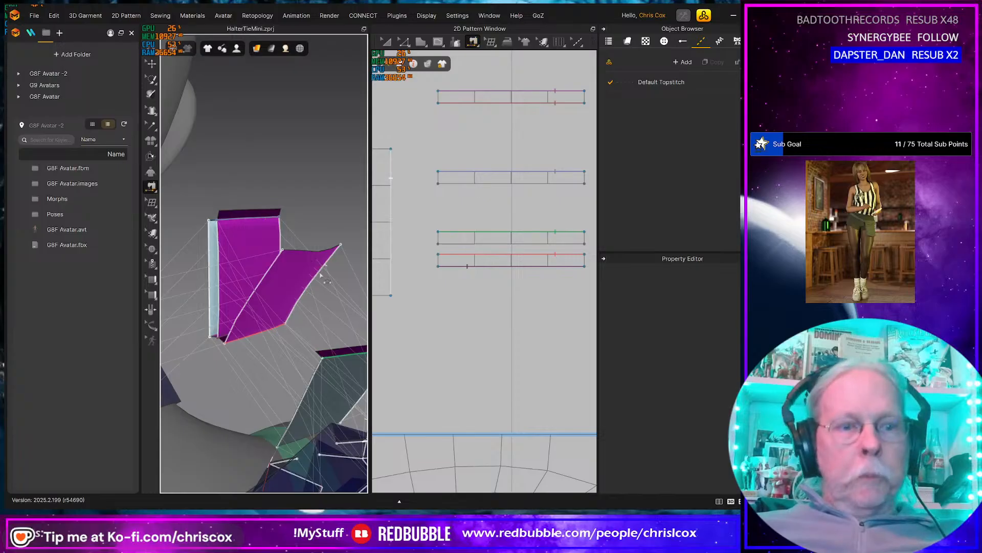
pyautogui.click(299, 251)
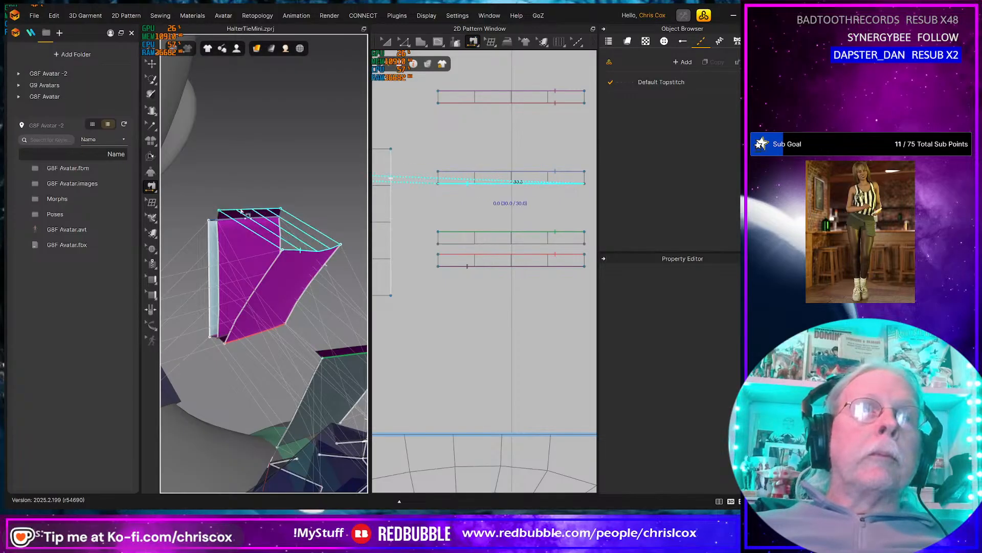
pyautogui.press('space')
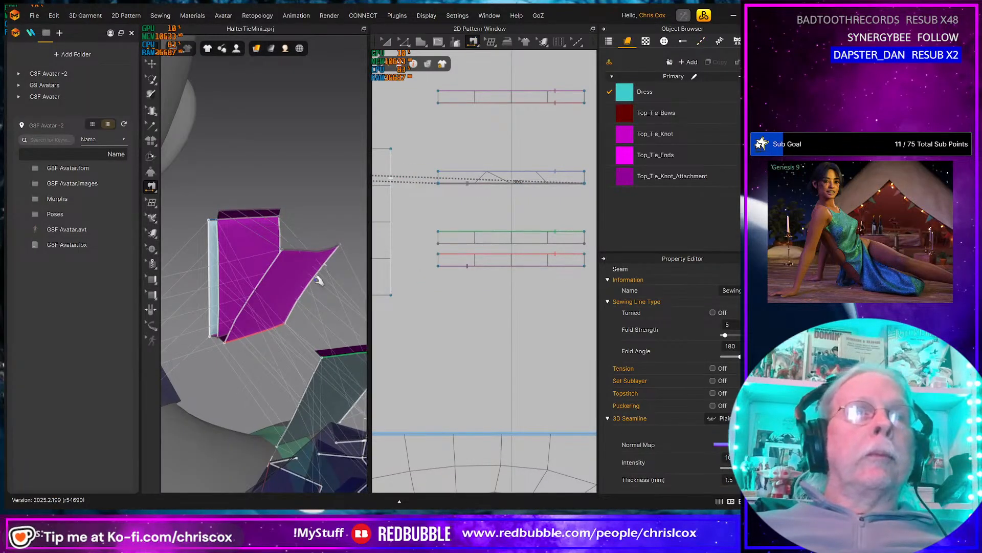
pyautogui.click(271, 278)
pyautogui.moveTo(272, 267); pyautogui.dragTo(295, 264, button='right')
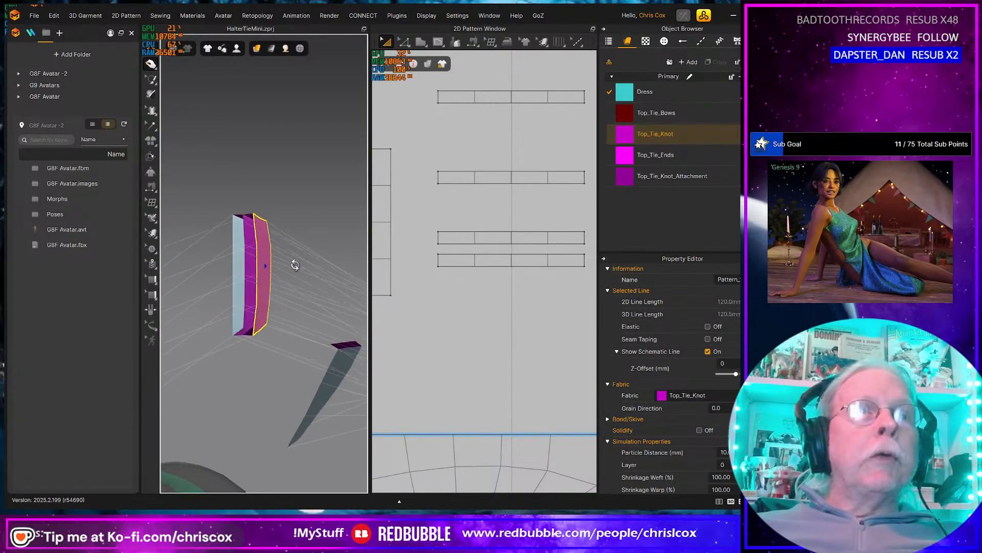
# Sew the second-lowest attachment strip's lower edge to the lower edge of the newly joined knot square.
pyautogui.click(350, 345)
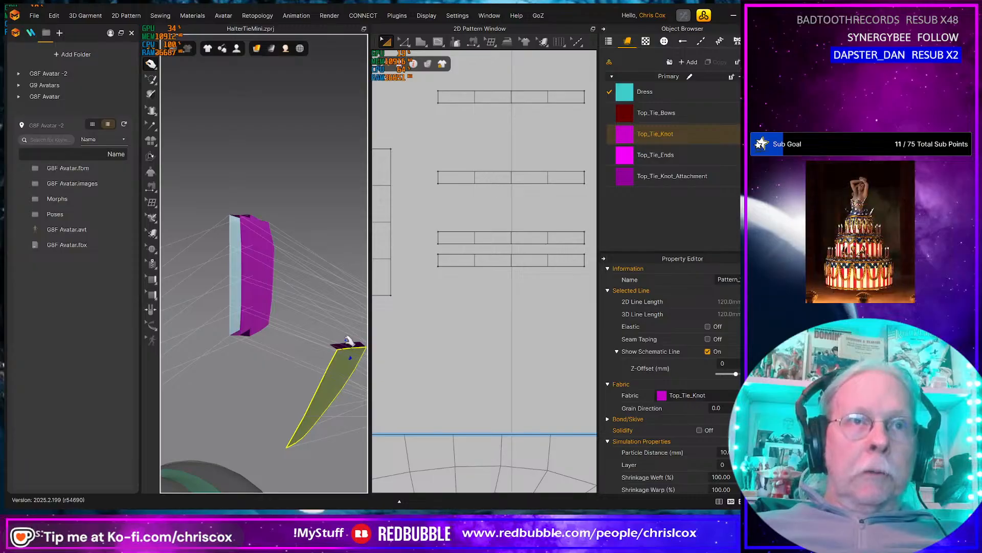
pyautogui.press('n')
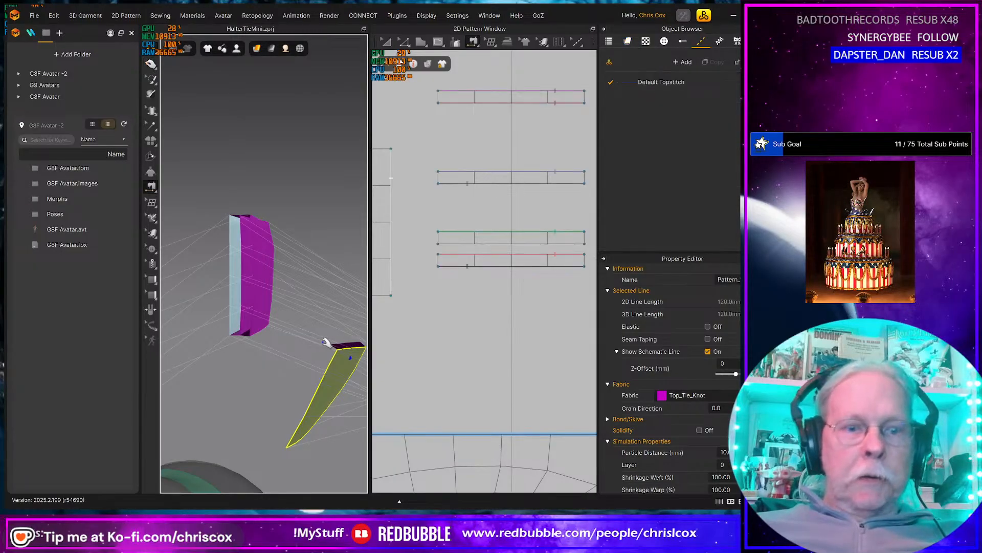
pyautogui.click(260, 335)
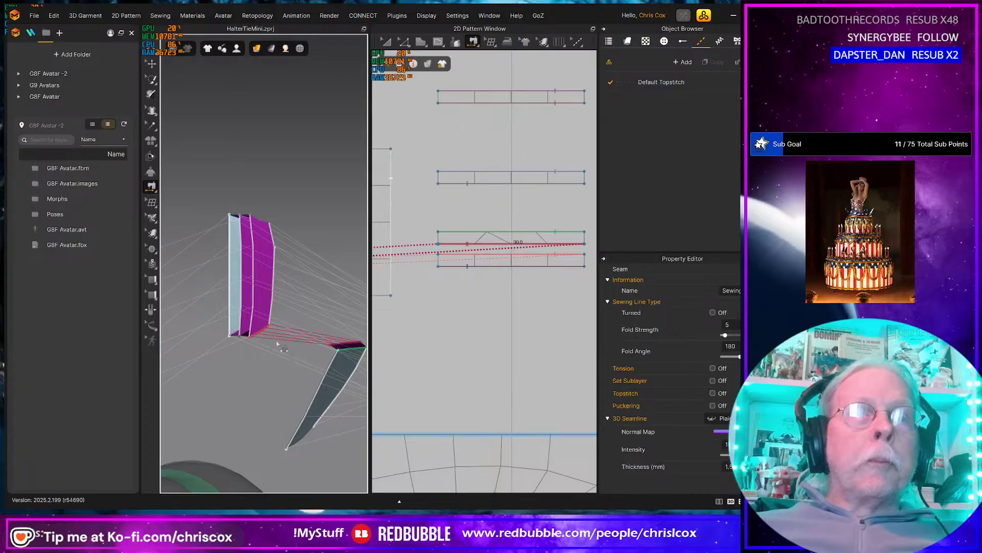
# Try simulating the new seam with the outer knot square frozen, and undo the simulated movement.
pyautogui.press('space')
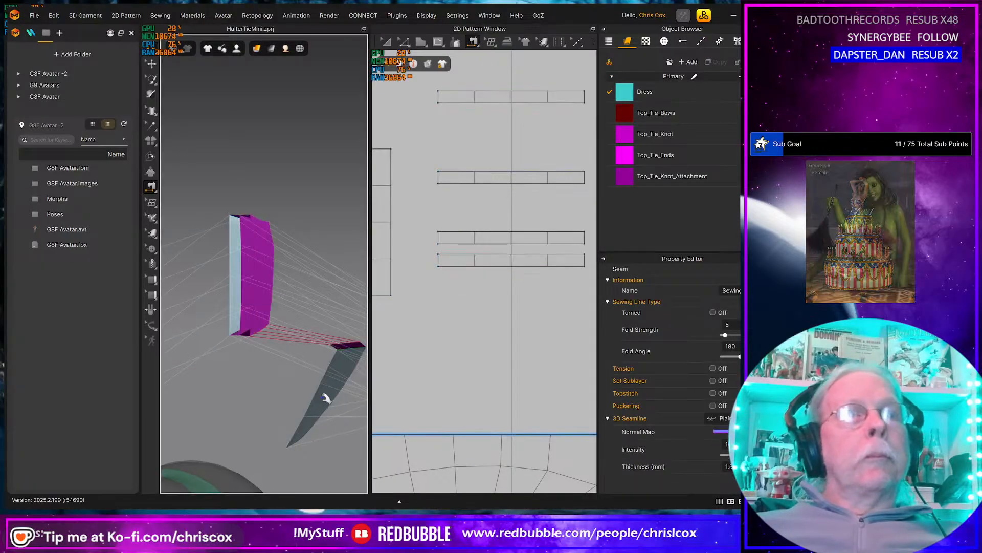
pyautogui.press('space')
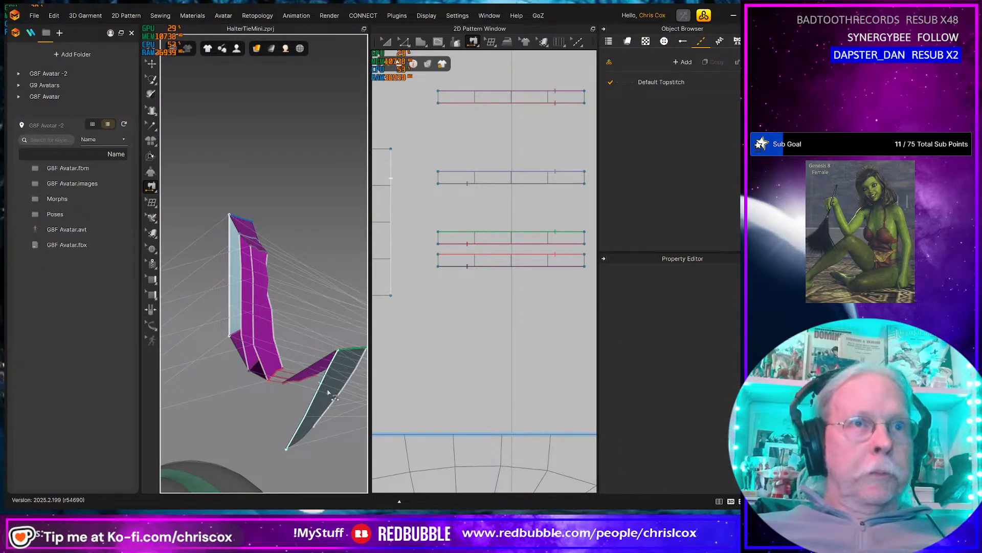
pyautogui.click(328, 391)
pyautogui.hotkey('ctrl', 'z')
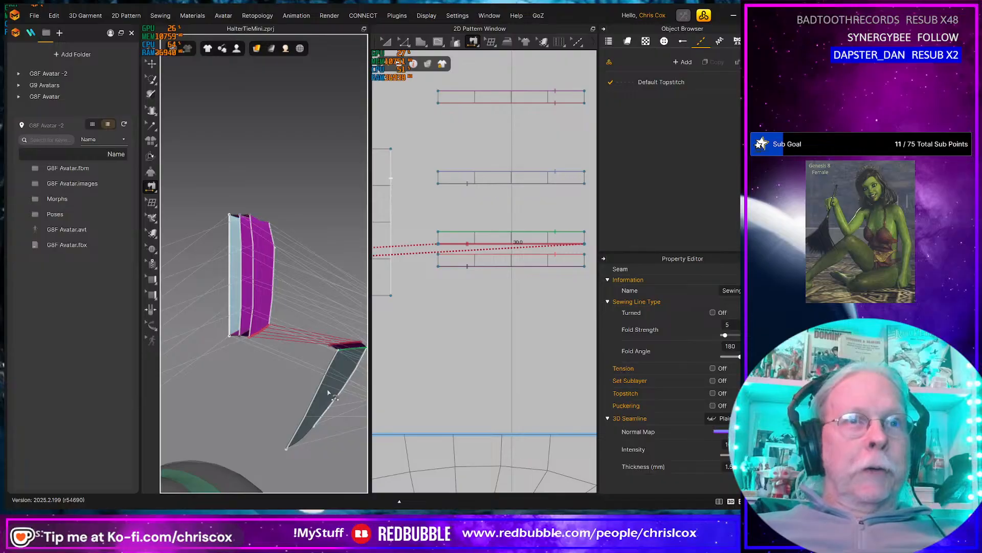
# Unfreeze the outer knot square and simulate to draw it up to the rest of the knot.
pyautogui.press('q')
pyautogui.click(328, 392)
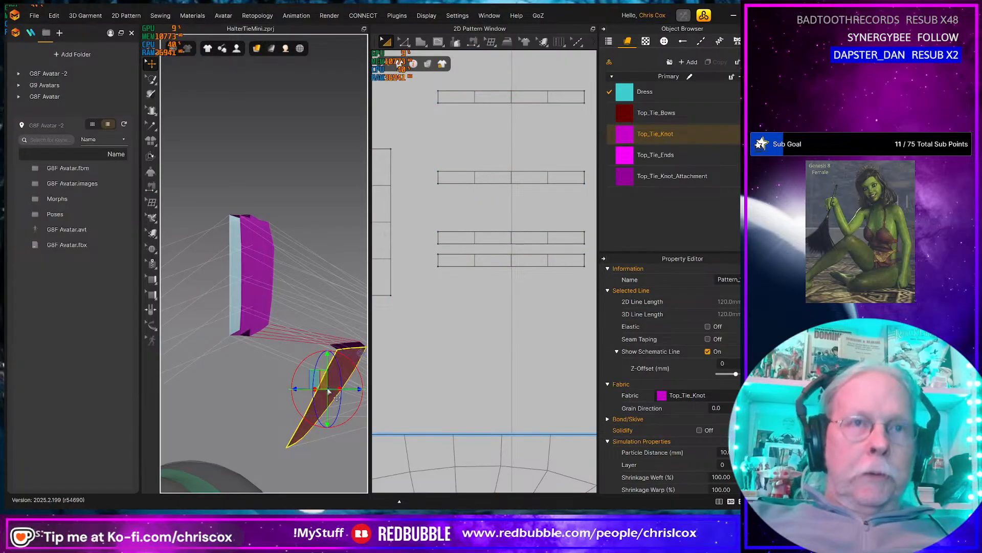
pyautogui.press('space')
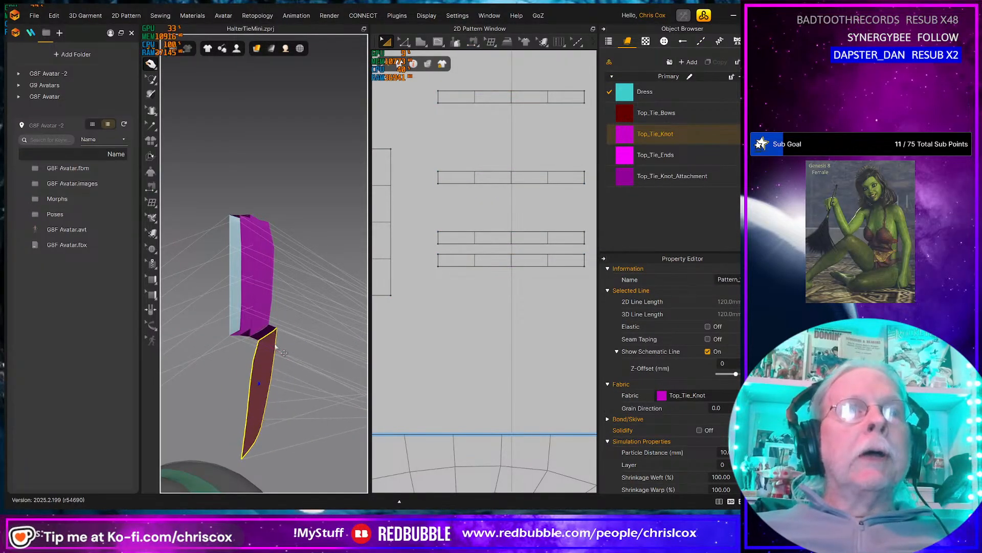
# Set the seam on the second-lowest attachment strip's upper edge to fold strength 100 and fold angle 90.
pyautogui.press('space')
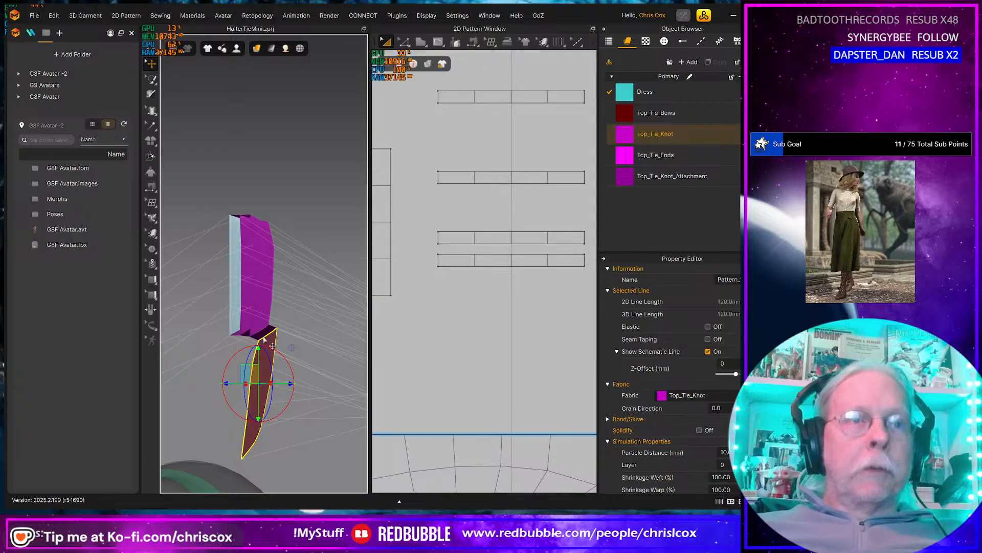
pyautogui.click(478, 235)
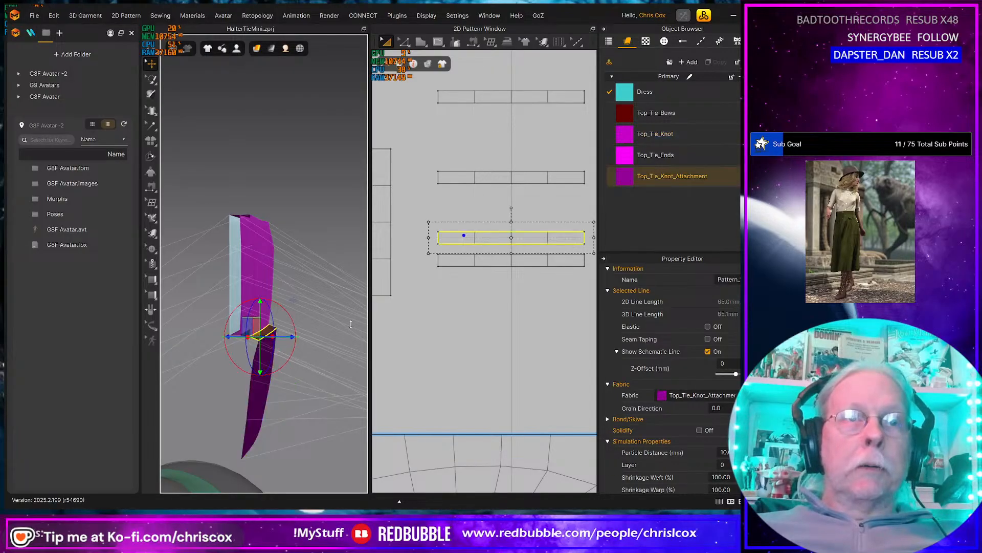
pyautogui.press('b')
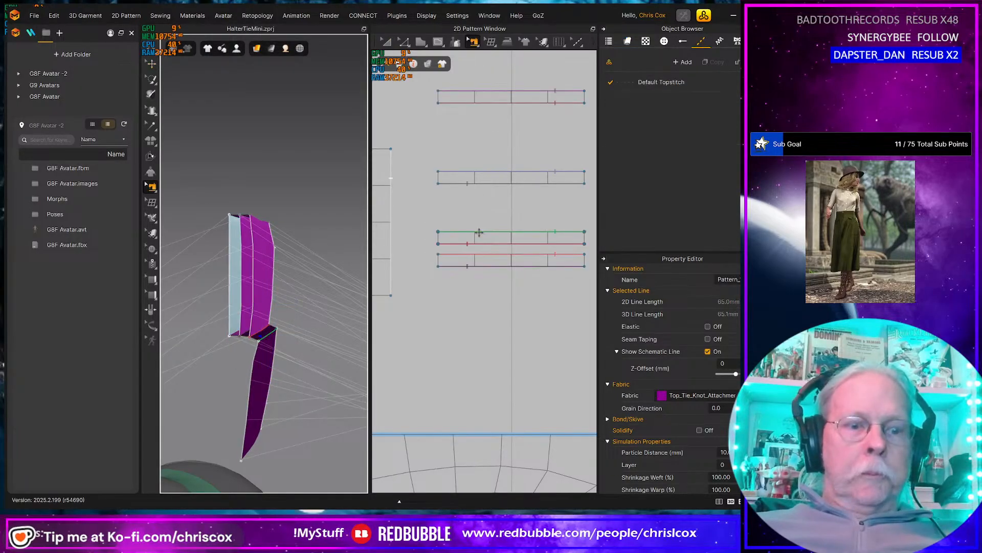
pyautogui.click(481, 235)
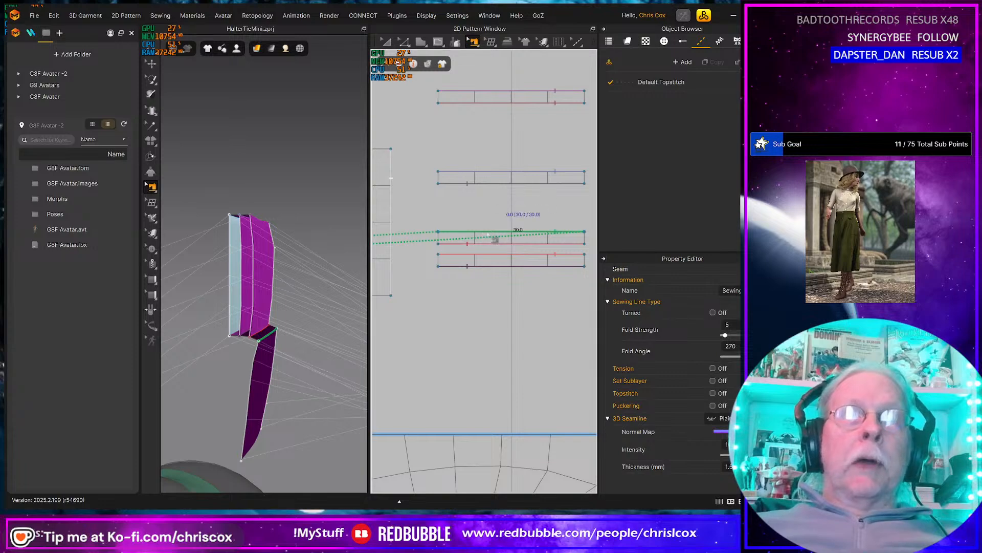
pyautogui.moveTo(518, 172); pyautogui.dragTo(512, 251, button='middle')
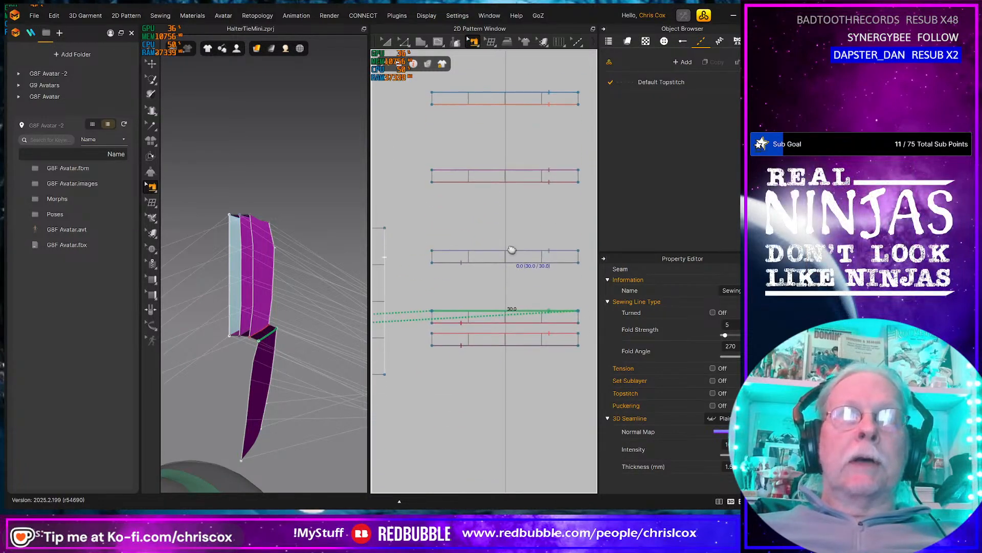
pyautogui.scroll(-6, 496, 336)
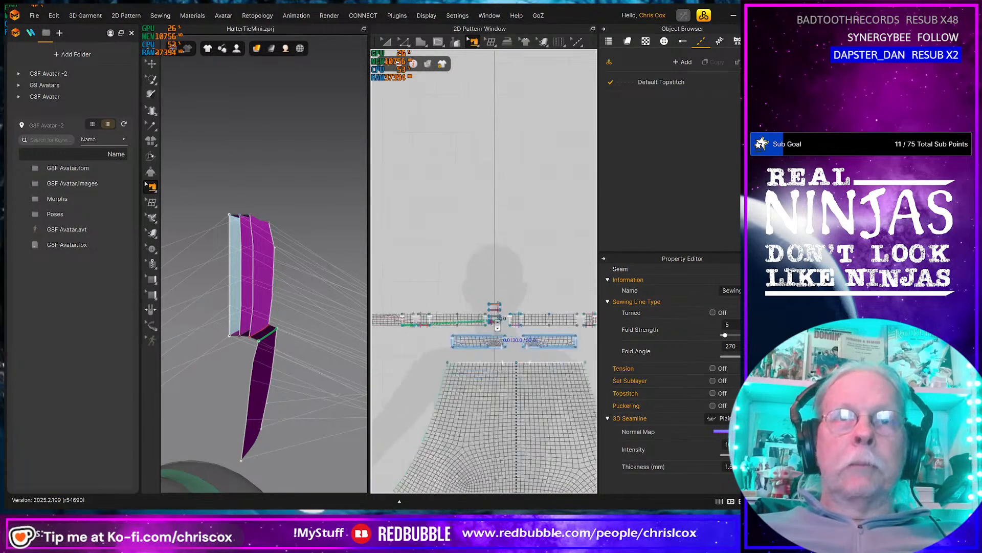
pyautogui.scroll(4, 498, 325)
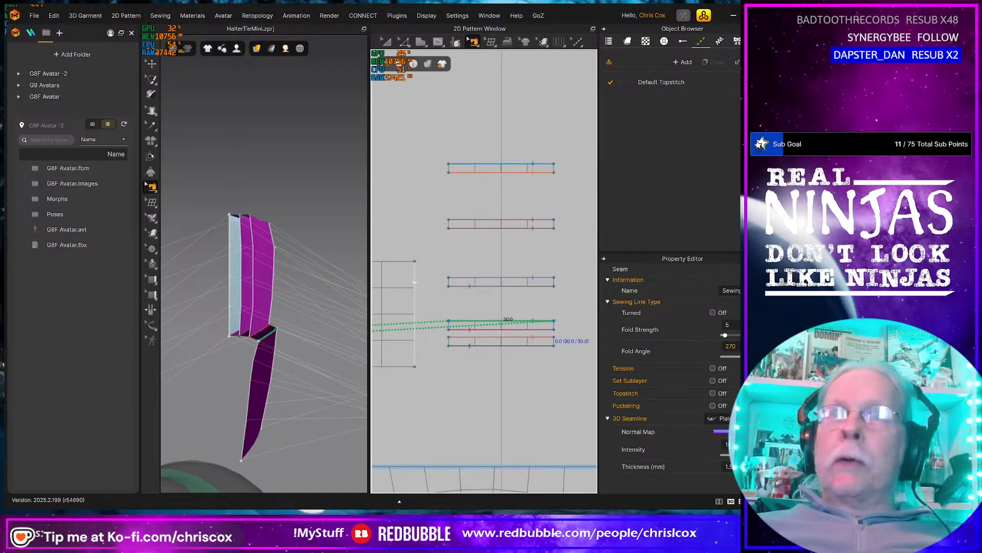
pyautogui.click(730, 347)
pyautogui.write('90')
pyautogui.press('Return')
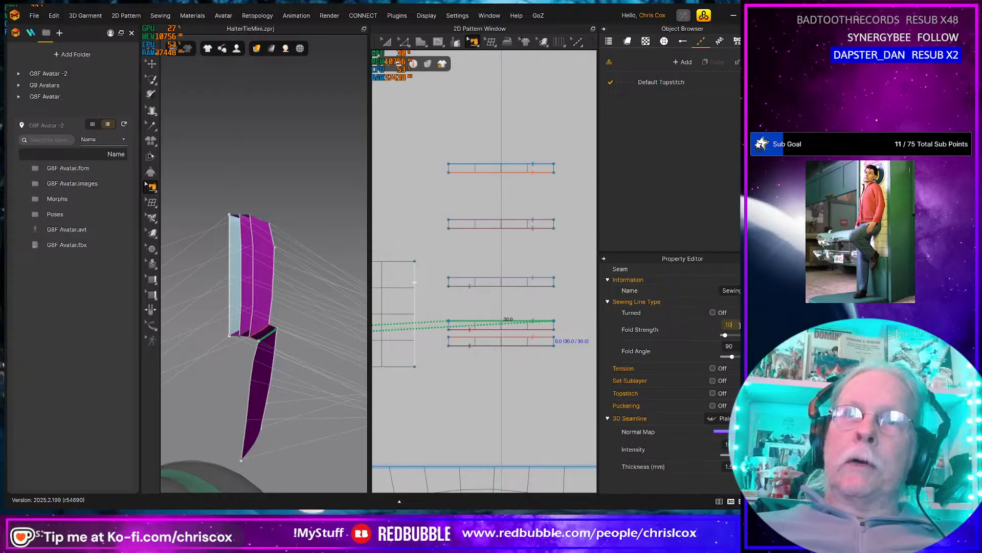
# Simulate the refolded seam and pull the hanging outer knot square upright toward the rest of the knot.
pyautogui.press('a')
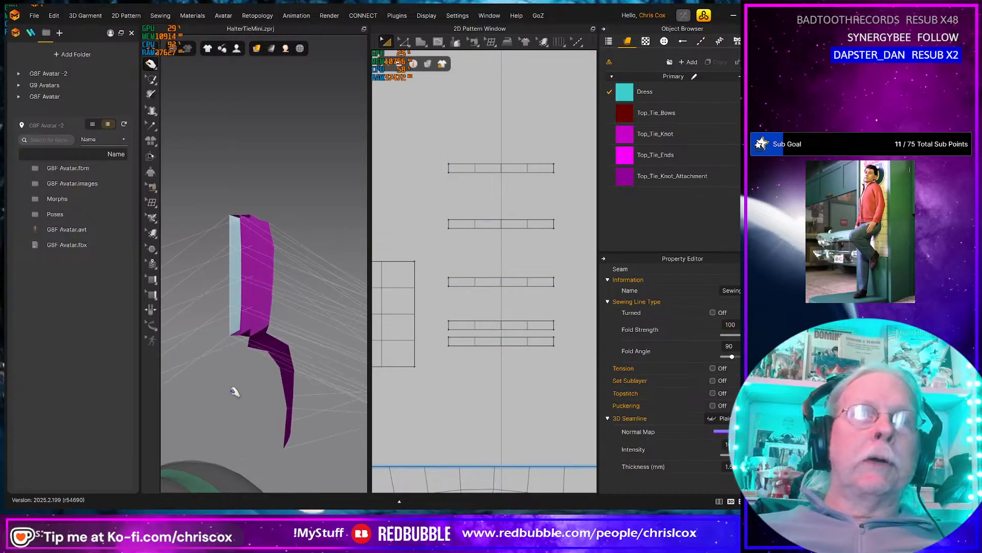
pyautogui.moveTo(327, 404); pyautogui.dragTo(273, 227)
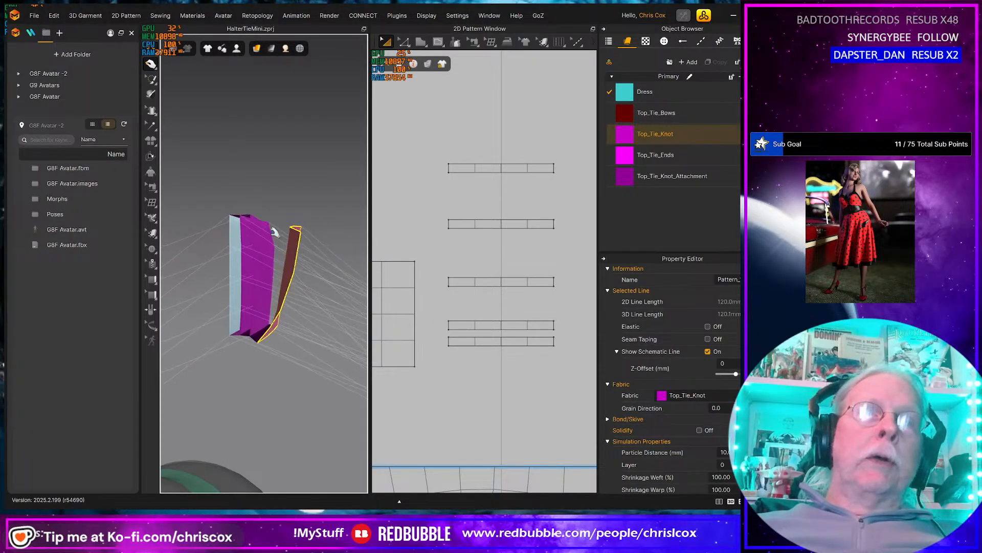
pyautogui.moveTo(272, 230); pyautogui.dragTo(265, 281, button='right')
# Check the seams on the knot's upper attachment strips and move the outermost one's 2D pattern to just below the topmost strip.
pyautogui.click(253, 250)
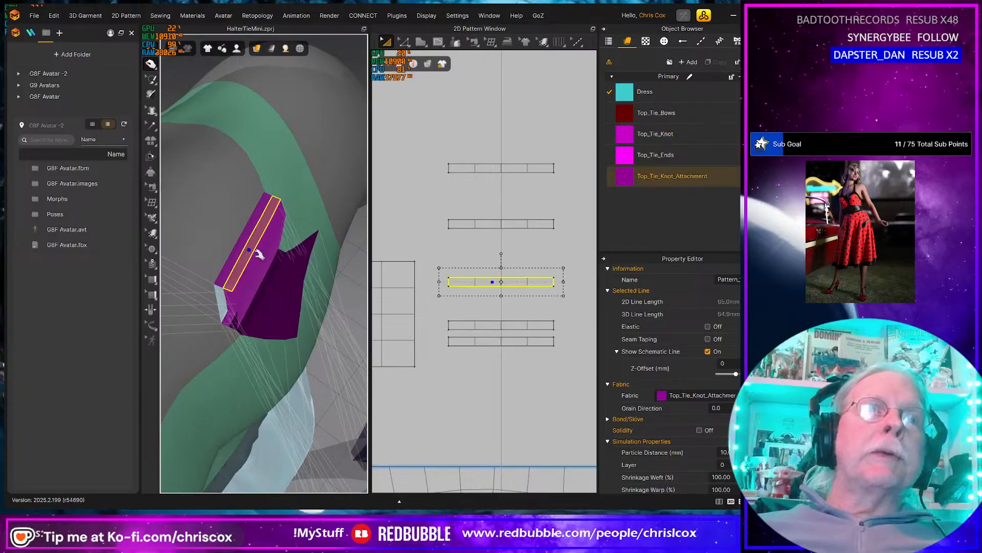
pyautogui.press('b')
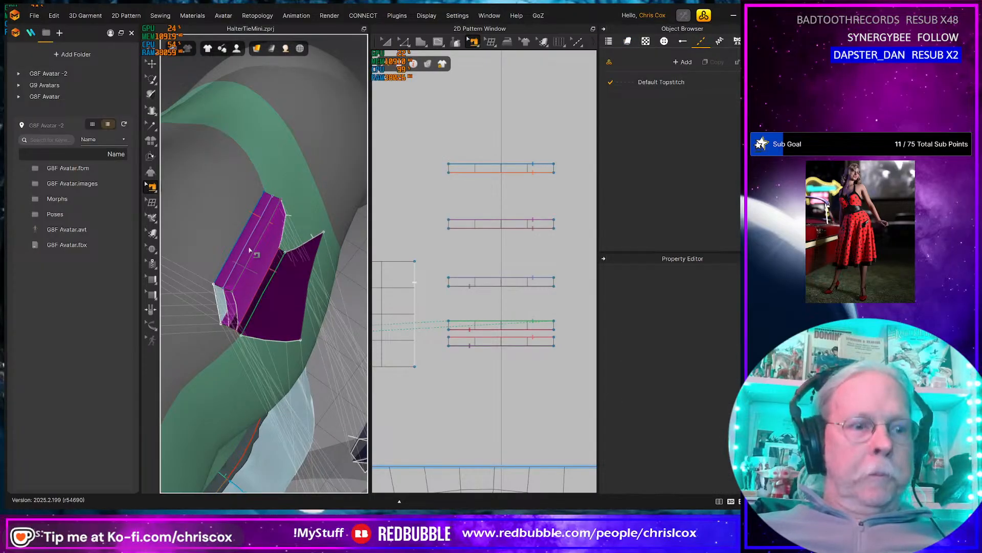
pyautogui.click(250, 250)
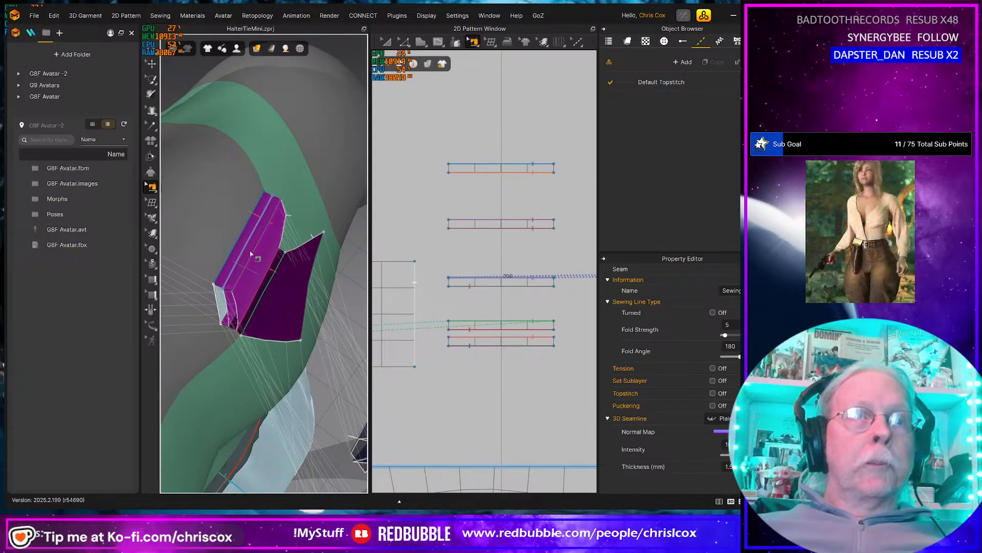
pyautogui.click(234, 262)
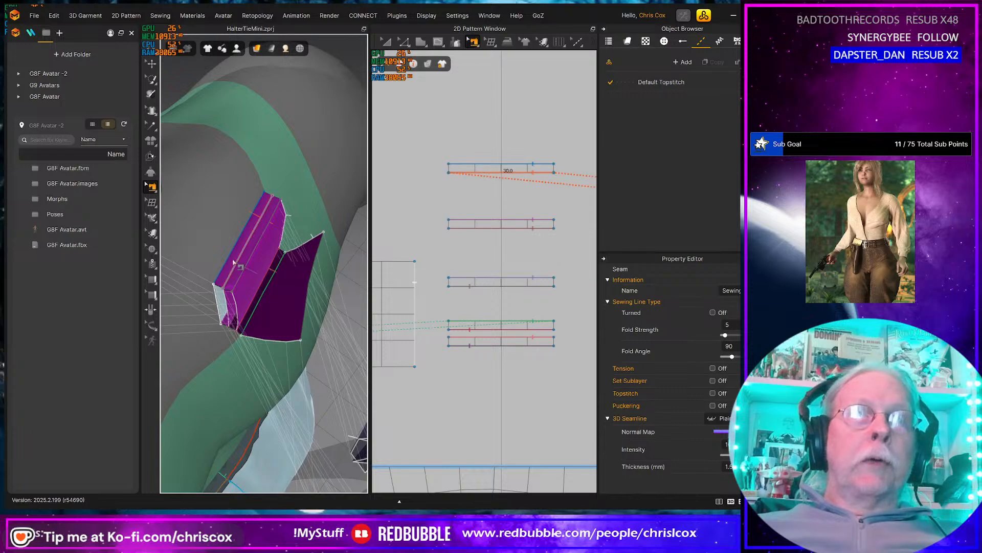
pyautogui.press('q')
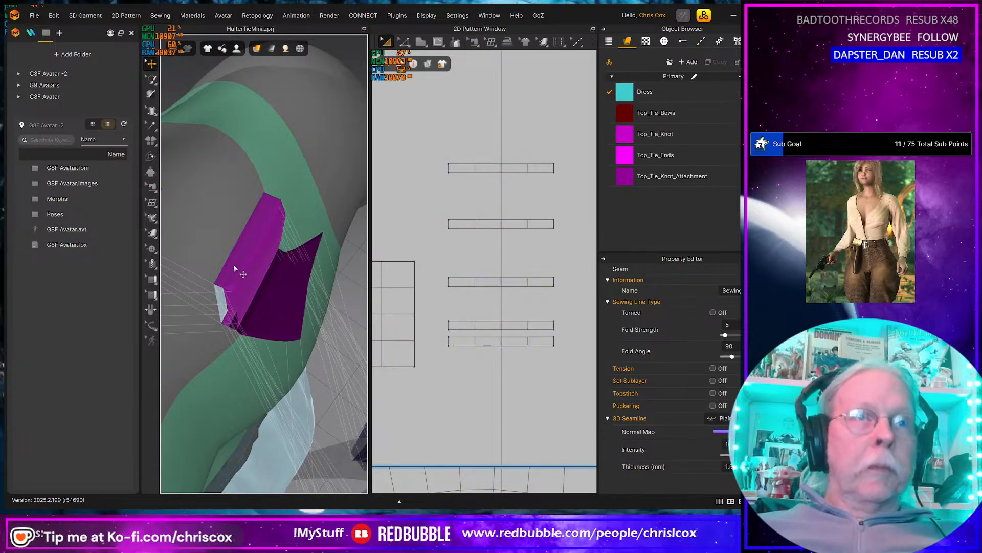
pyautogui.click(238, 267)
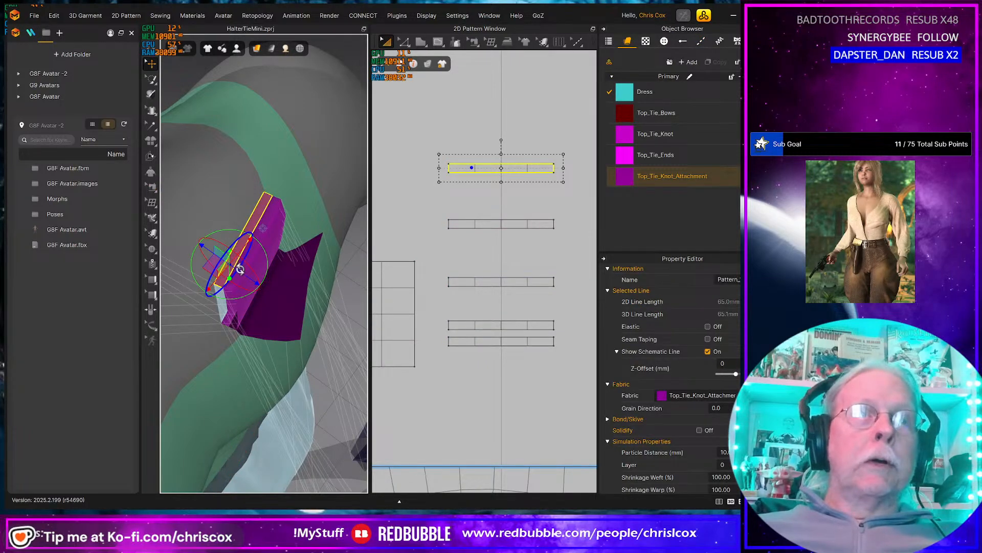
pyautogui.click(274, 211)
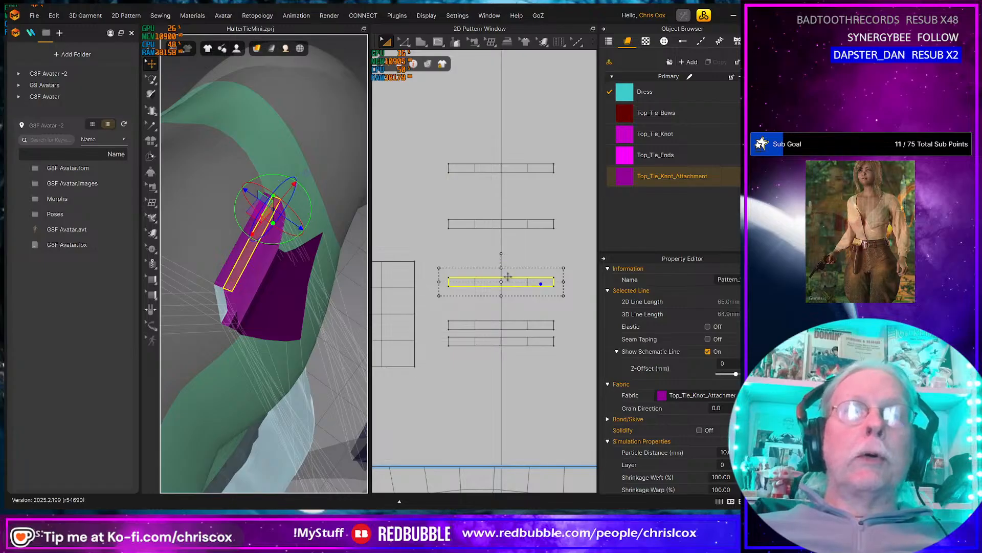
pyautogui.moveTo(508, 192); pyautogui.dragTo(511, 182)
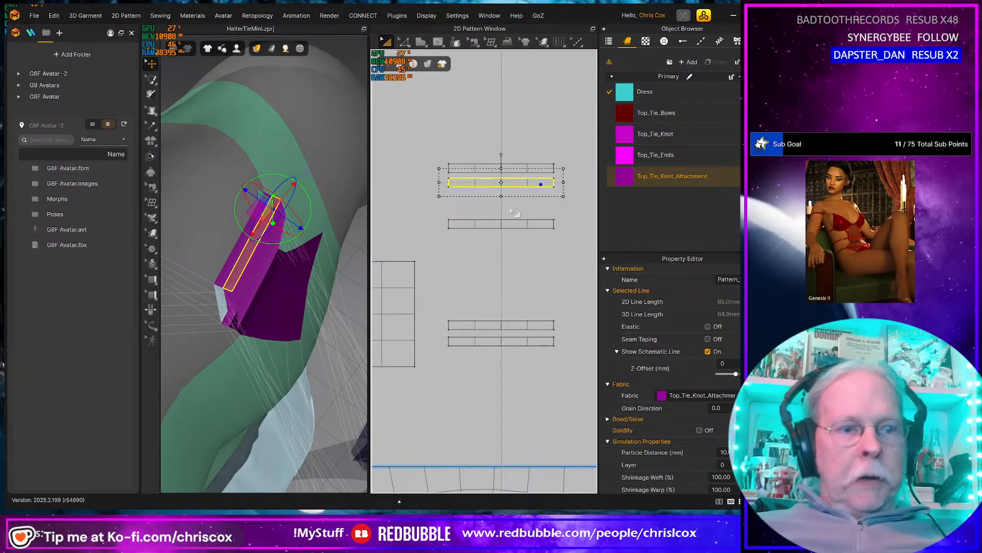
# Duplicate the moved attachment strip directly beneath it in 2D and position the copy in 3D above the gap beside the outer knot square.
pyautogui.hotkey('ctrl', 'v')
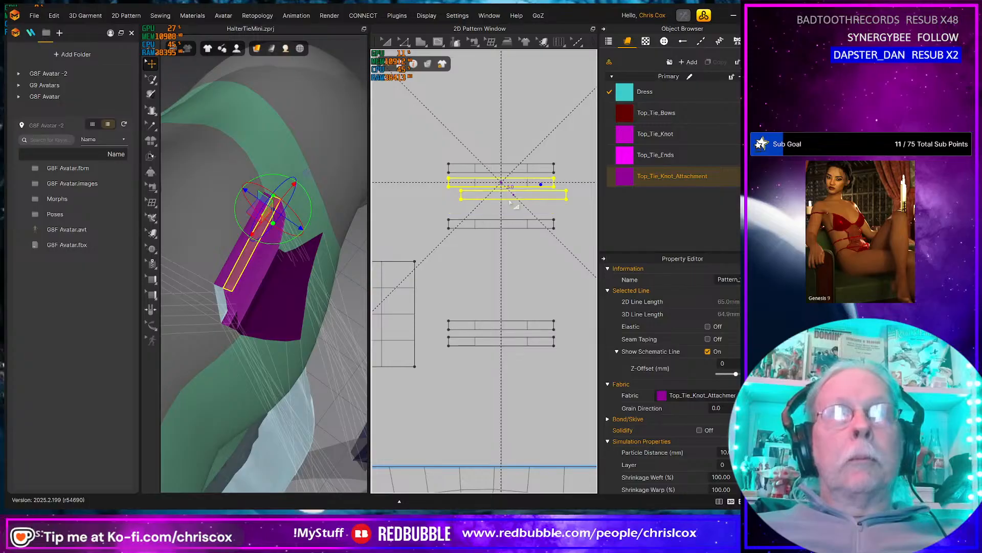
pyautogui.click(463, 224)
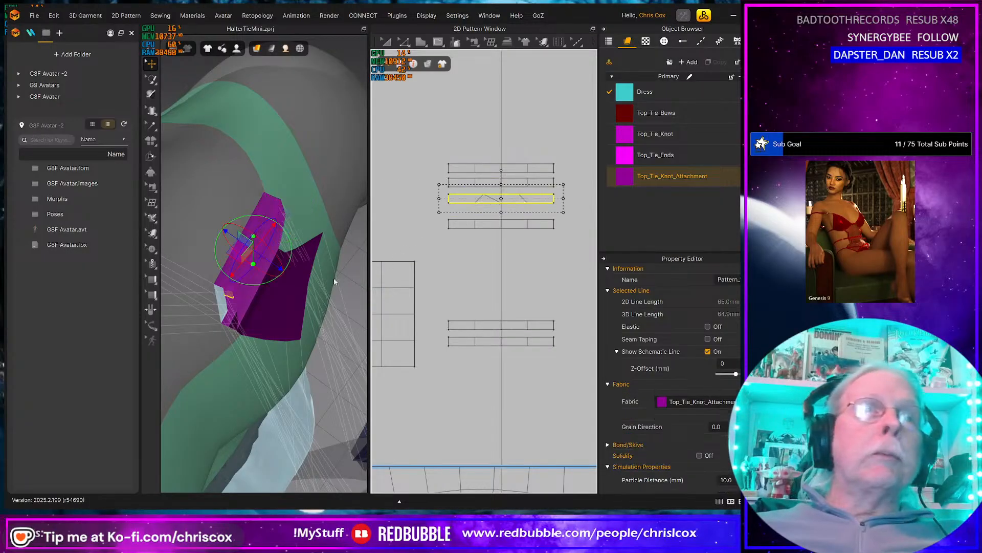
pyautogui.moveTo(334, 279); pyautogui.dragTo(279, 237, button='right')
pyautogui.moveTo(280, 236); pyautogui.dragTo(299, 220)
pyautogui.moveTo(357, 246); pyautogui.dragTo(323, 254, button='right')
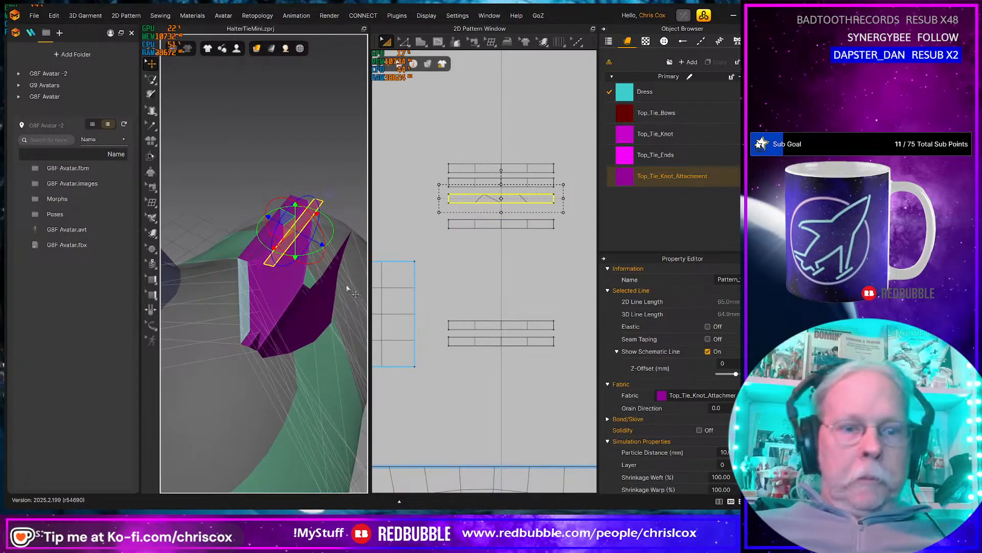
# Sew the new strip's lower edge to the outer knot square and its upper edge to the adjacent square, and simulate the join.
pyautogui.press('n')
pyautogui.click(292, 243)
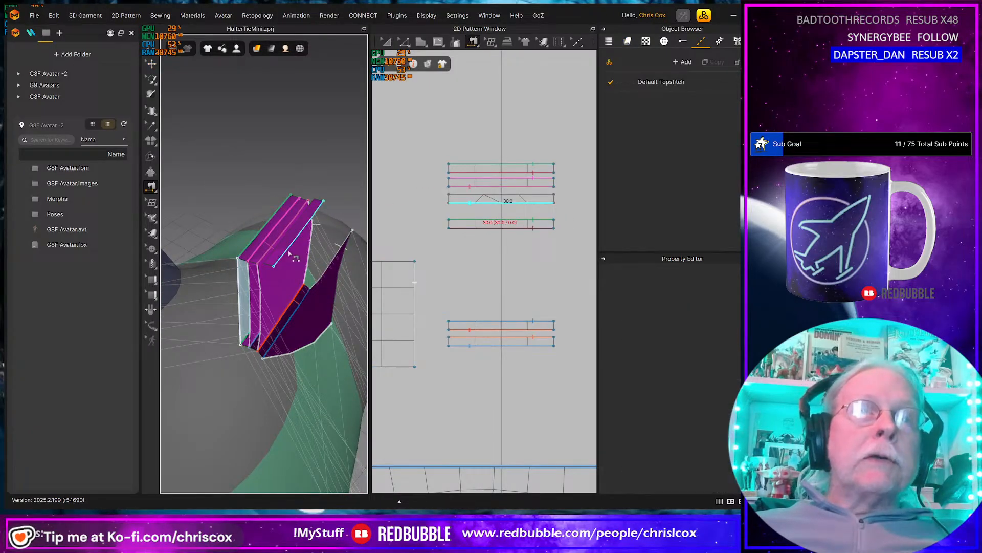
pyautogui.click(335, 296)
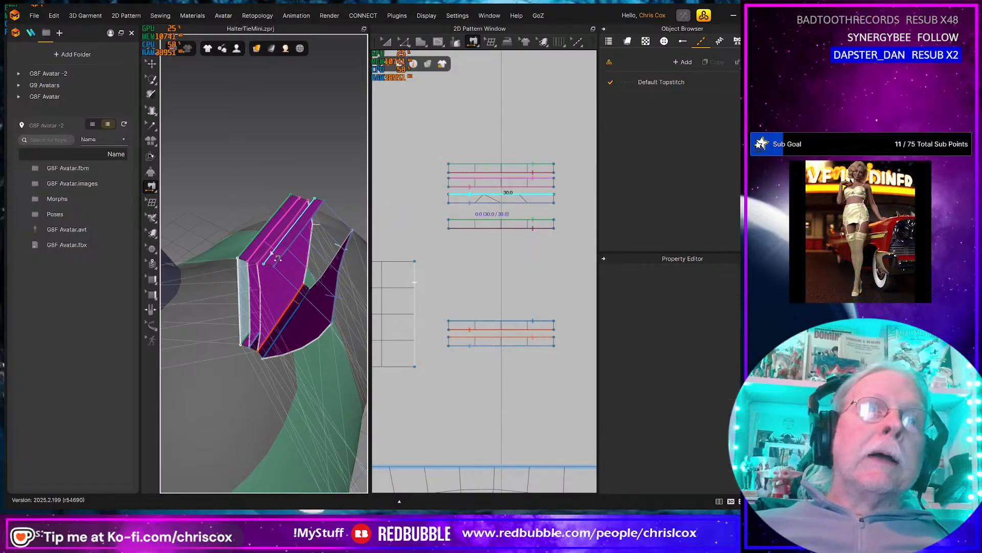
pyautogui.click(267, 252)
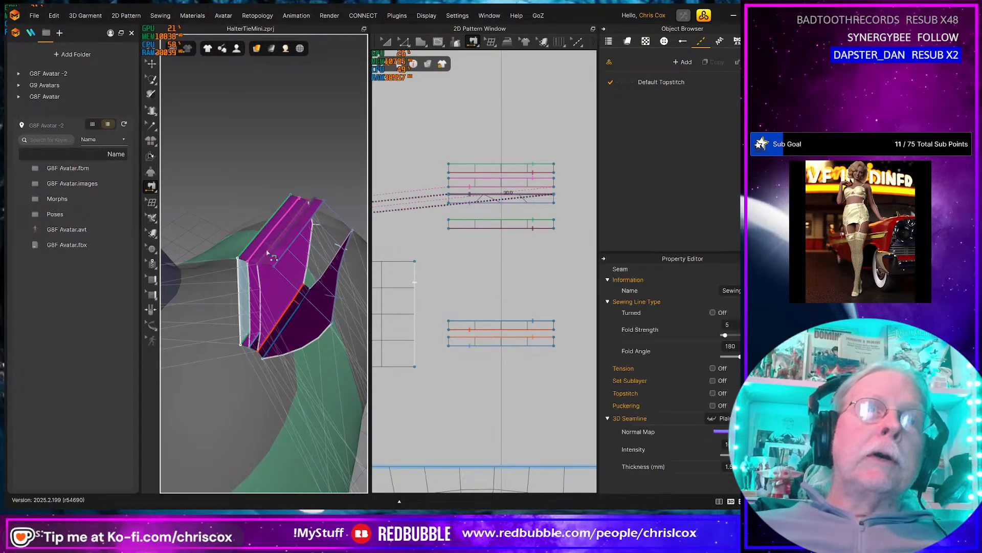
pyautogui.press('space')
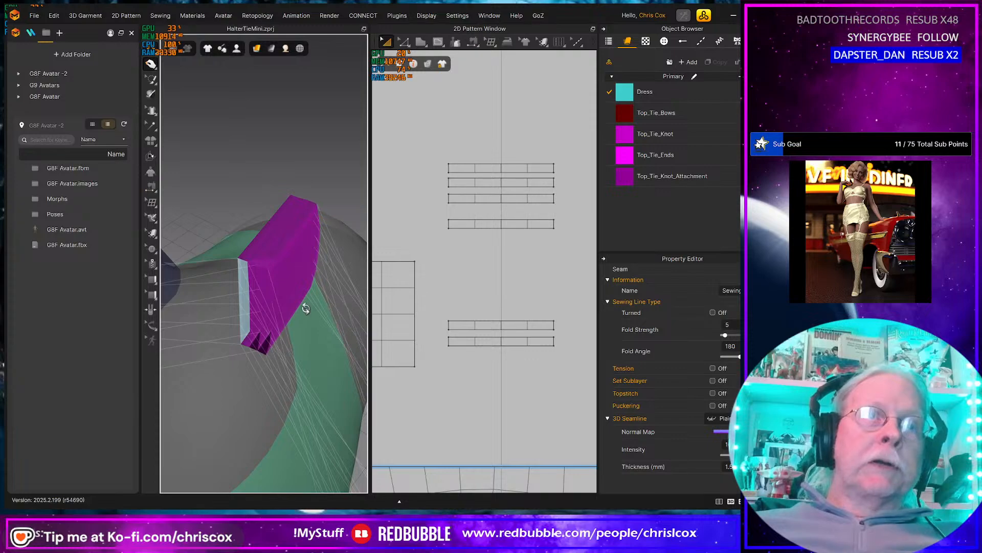
# Inspect the layered knot from the side and back, and select the central bow piece behind the neck.
pyautogui.moveTo(305, 308); pyautogui.dragTo(154, 269, button='right')
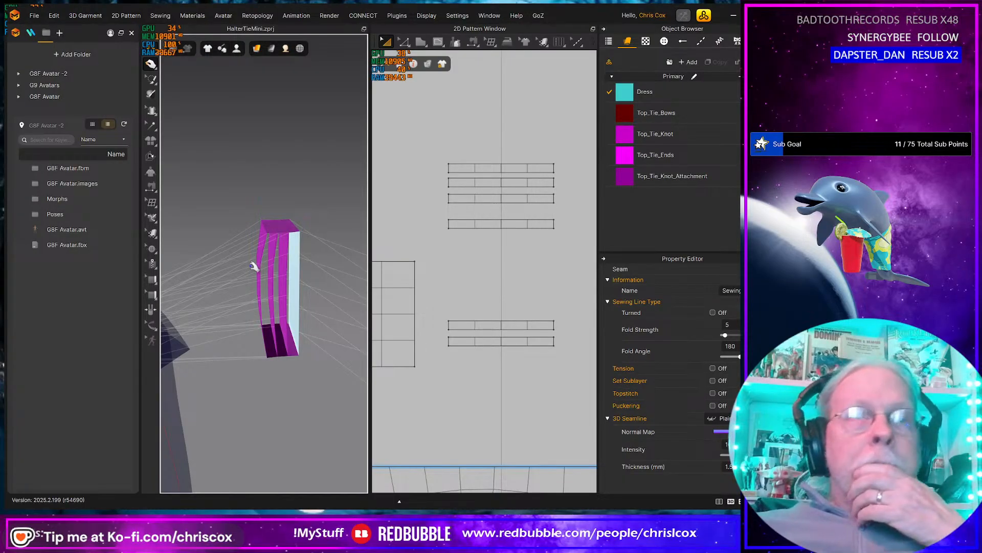
pyautogui.moveTo(254, 266); pyautogui.dragTo(332, 262, button='right')
pyautogui.scroll(-5, 332, 269)
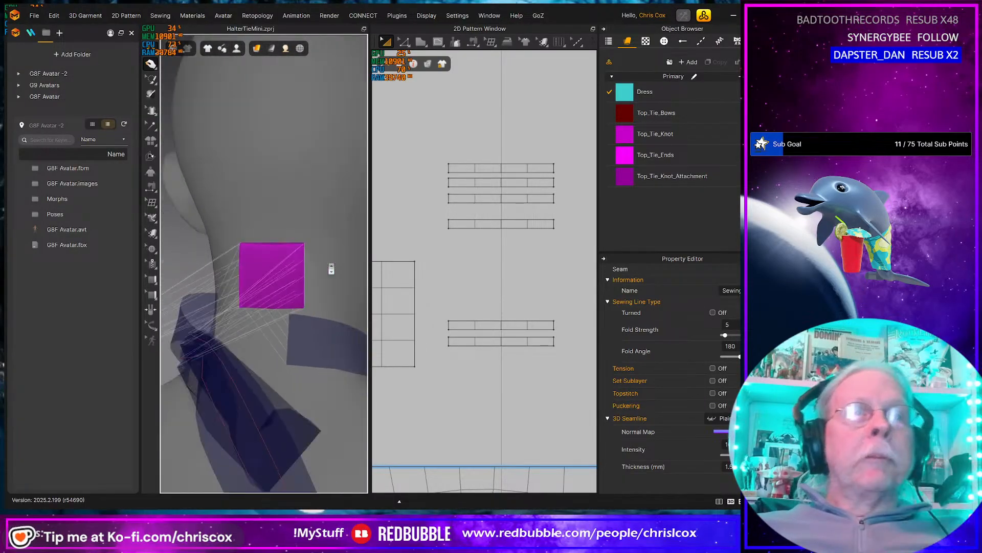
pyautogui.scroll(-5, 331, 269)
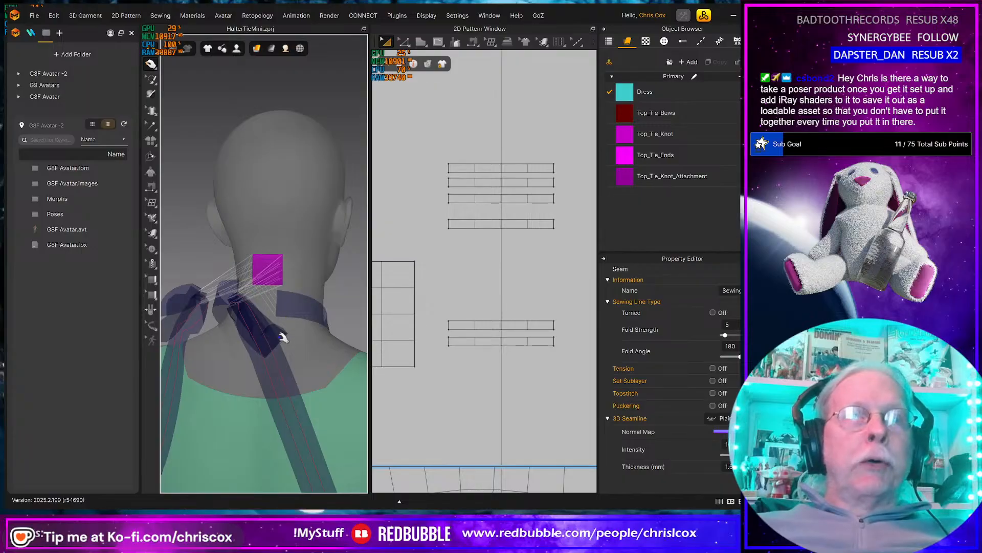
pyautogui.click(282, 336)
pyautogui.click(281, 333)
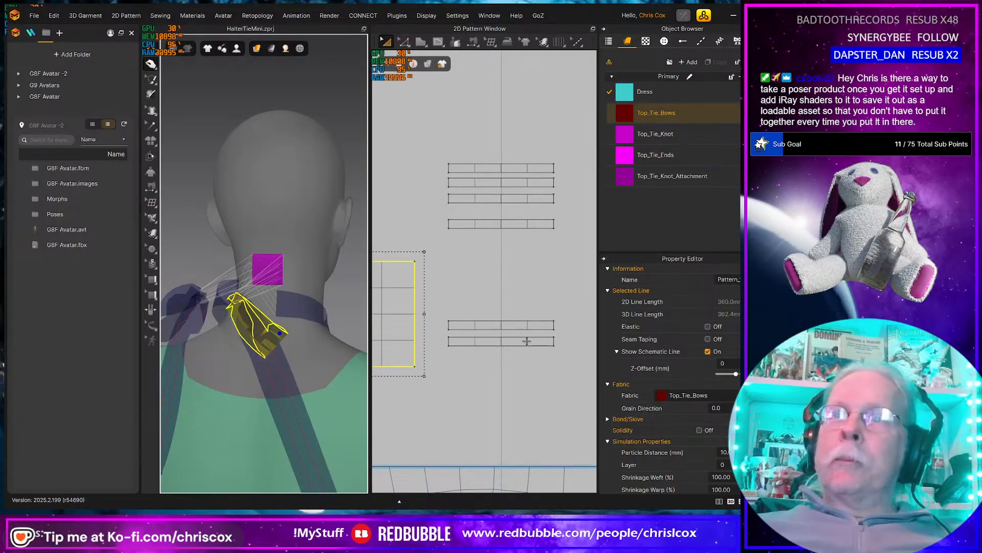
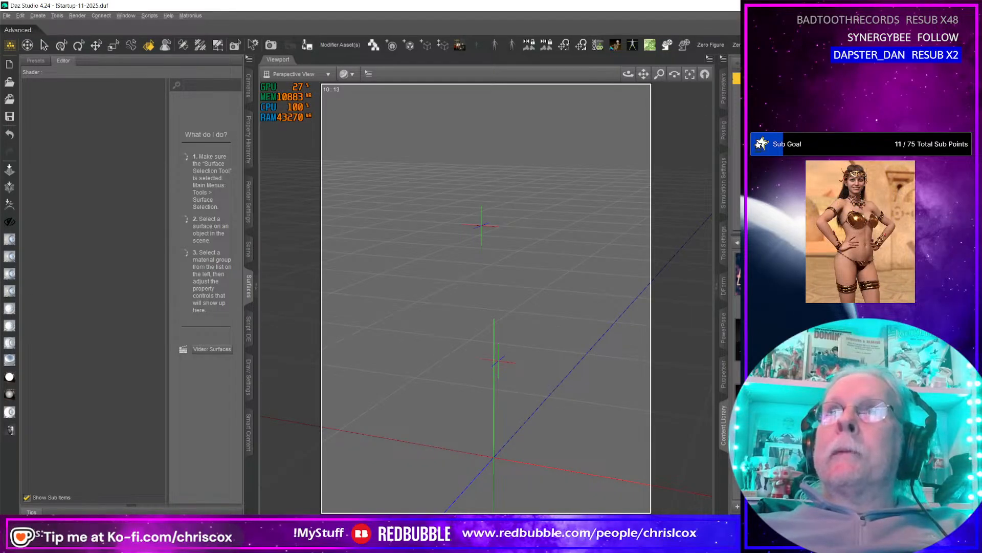
# Switch to Daz Studio, fit its window to the visible area, and load the Crossroads Dress G8 Female from the content library.
pyautogui.moveTo(522, 6); pyautogui.dragTo(325, 17)
pyautogui.moveTo(455, 342); pyautogui.dragTo(732, 506)
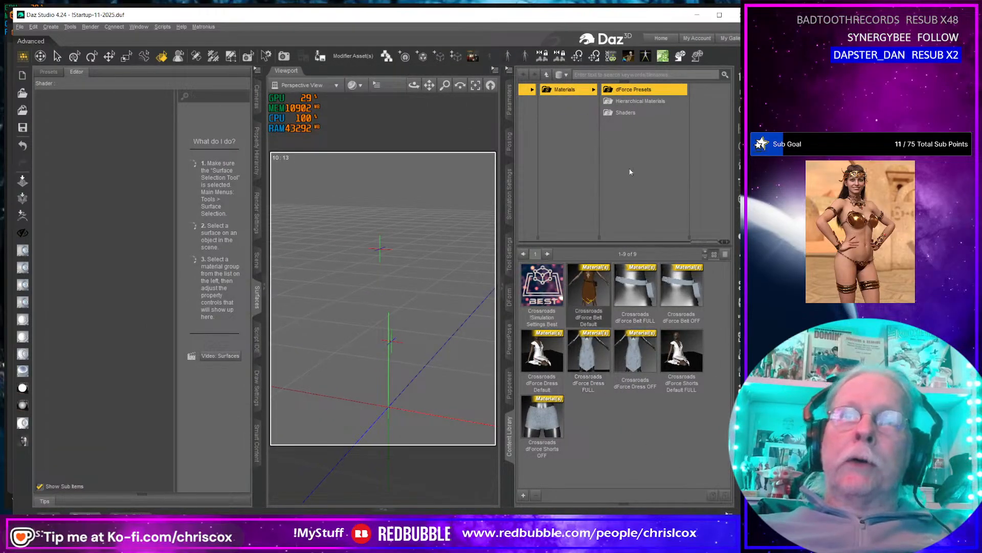
pyautogui.click(524, 92)
pyautogui.doubleClick(681, 286)
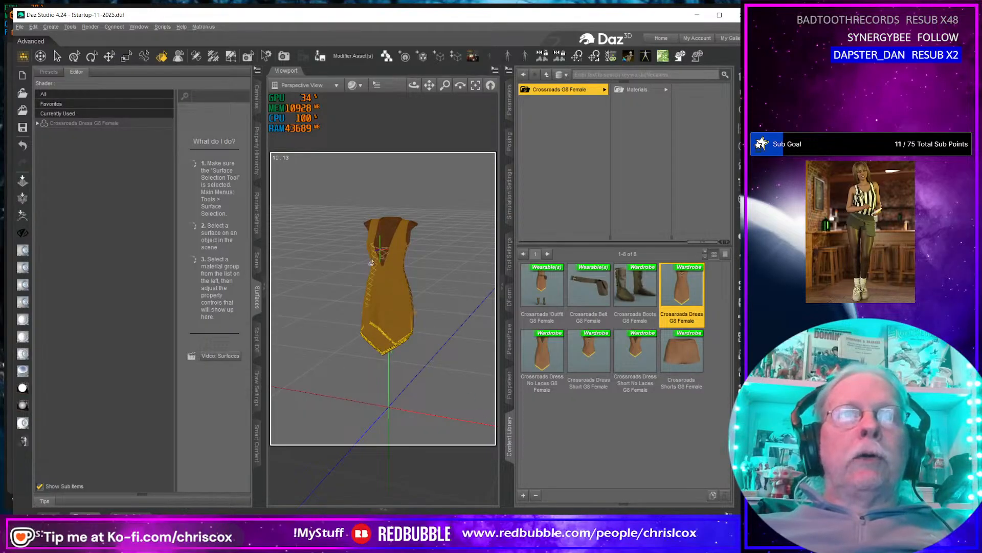
# Select the dress's Dress surface and start saving a scene subset named "Bob Your Uncle" in the Crossroads G8 Female folder.
pyautogui.click(82, 123)
pyautogui.click(102, 133)
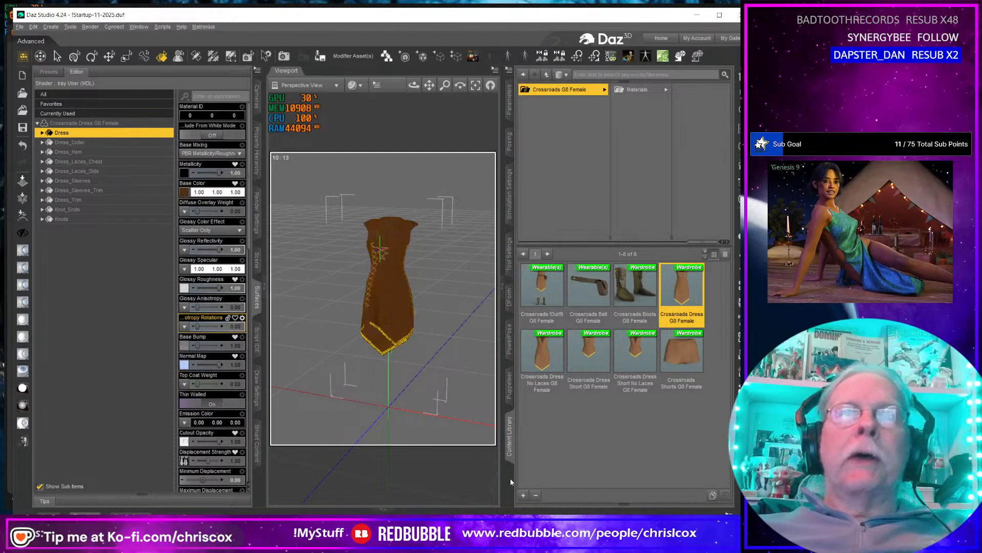
pyautogui.click(523, 495)
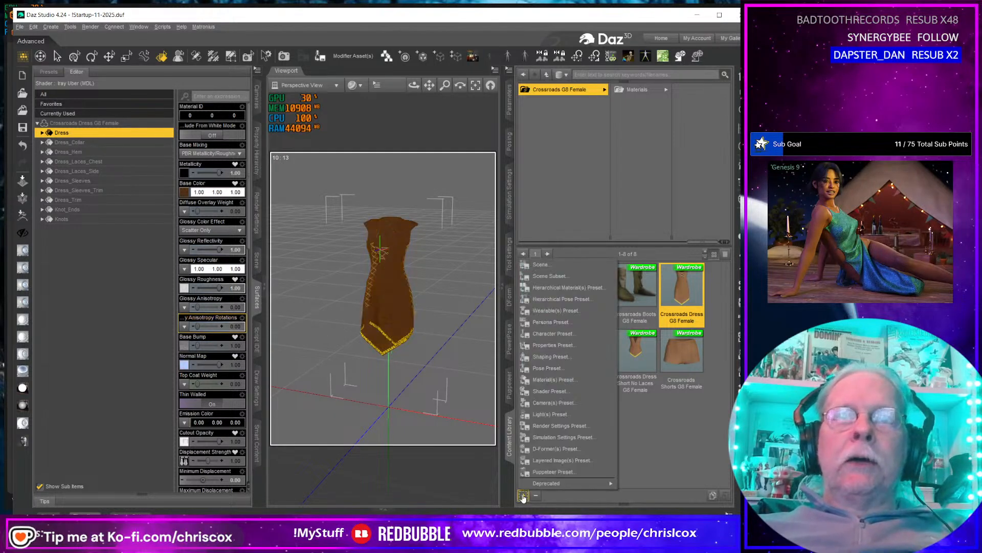
pyautogui.click(558, 276)
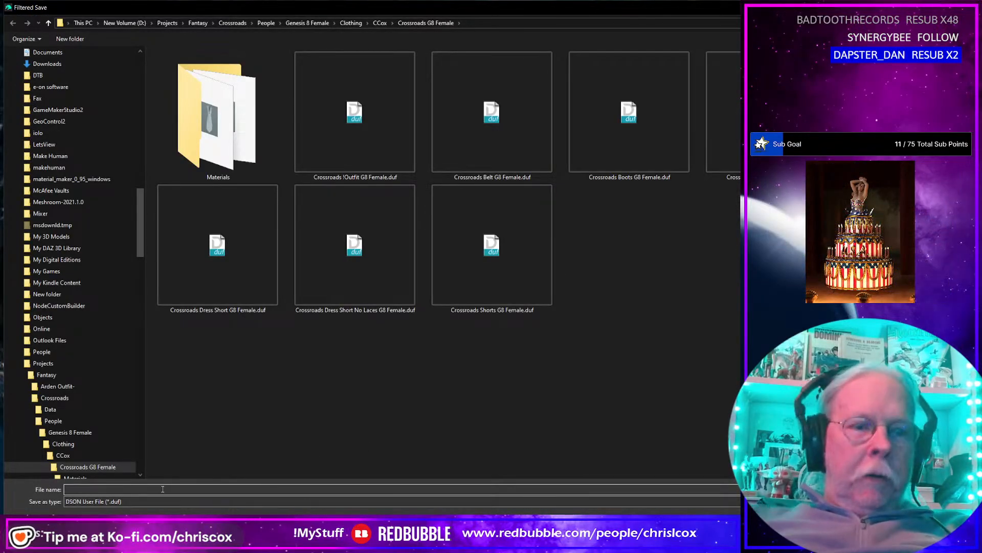
pyautogui.write('Bob Your Uncle')
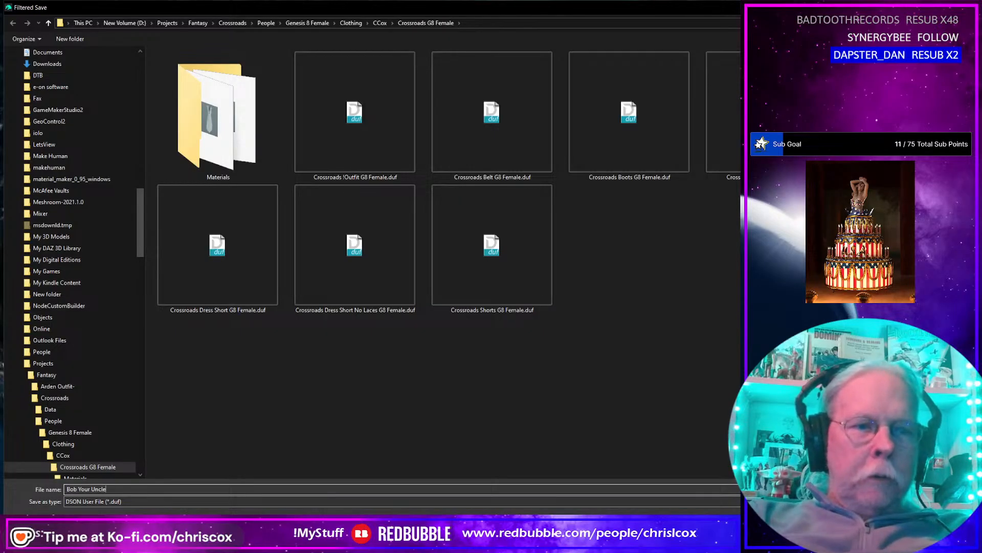
pyautogui.press('Return')
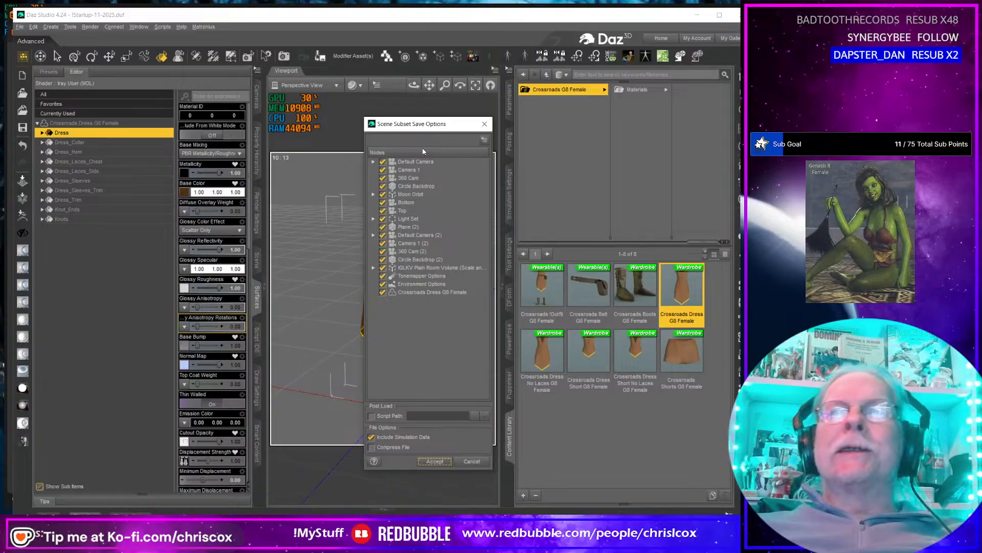
# Exclude every node except Crossroads Dress G8 Female from the scene subset and complete the save with simulation data included.
pyautogui.moveTo(427, 124); pyautogui.dragTo(333, 139)
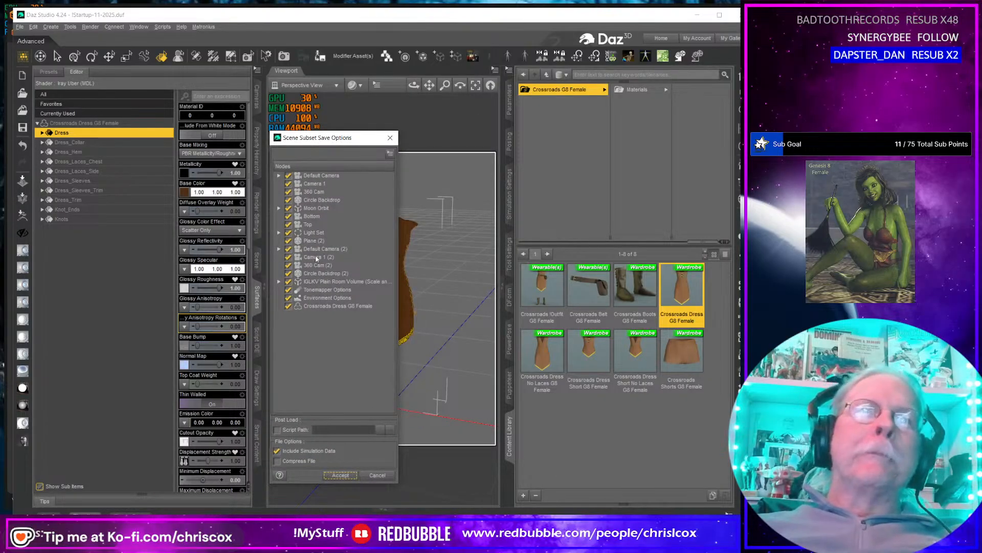
pyautogui.rightClick(316, 258)
pyautogui.rightClick(336, 175)
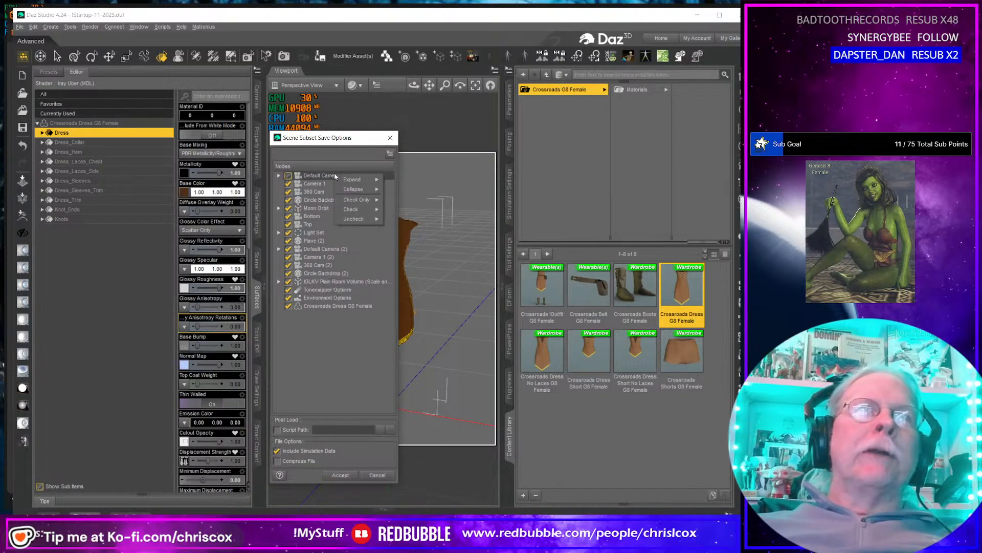
pyautogui.moveTo(359, 220)
pyautogui.click(401, 221)
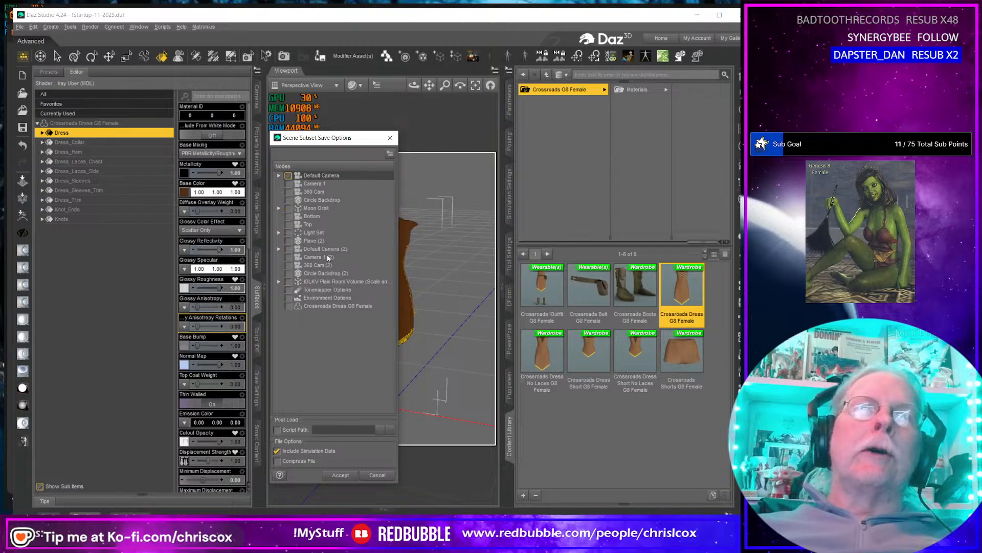
pyautogui.click(288, 306)
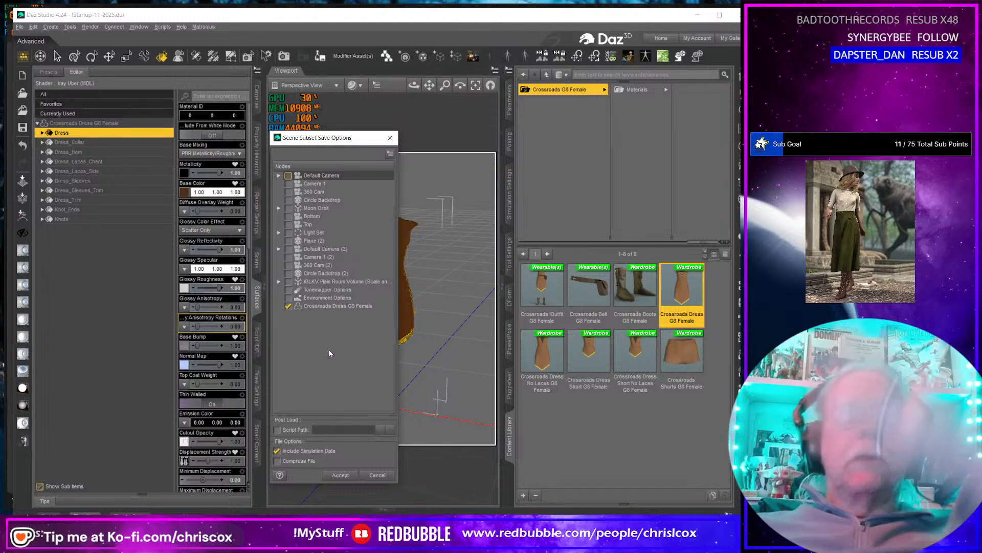
pyautogui.click(339, 474)
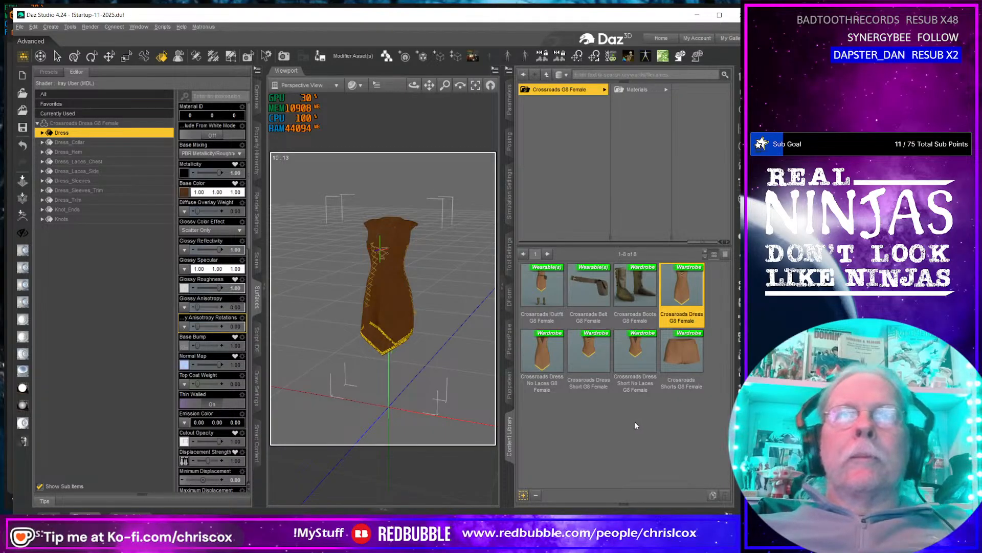
# Delete the dress from the scene and the saved Bob Your Uncle subset from the content library, and widen the viewport.
pyautogui.click(532, 283)
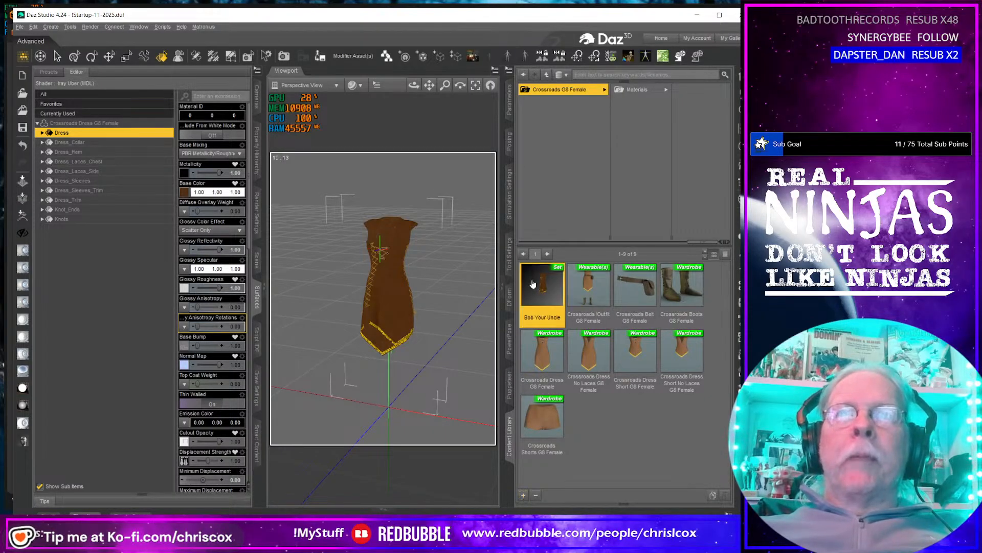
pyautogui.moveTo(533, 284); pyautogui.dragTo(391, 302)
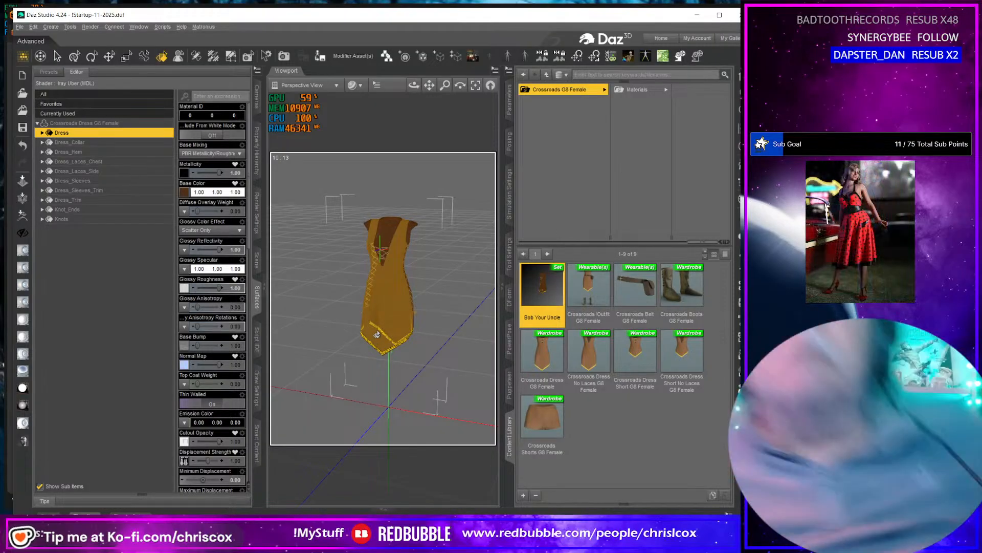
pyautogui.press('Delete')
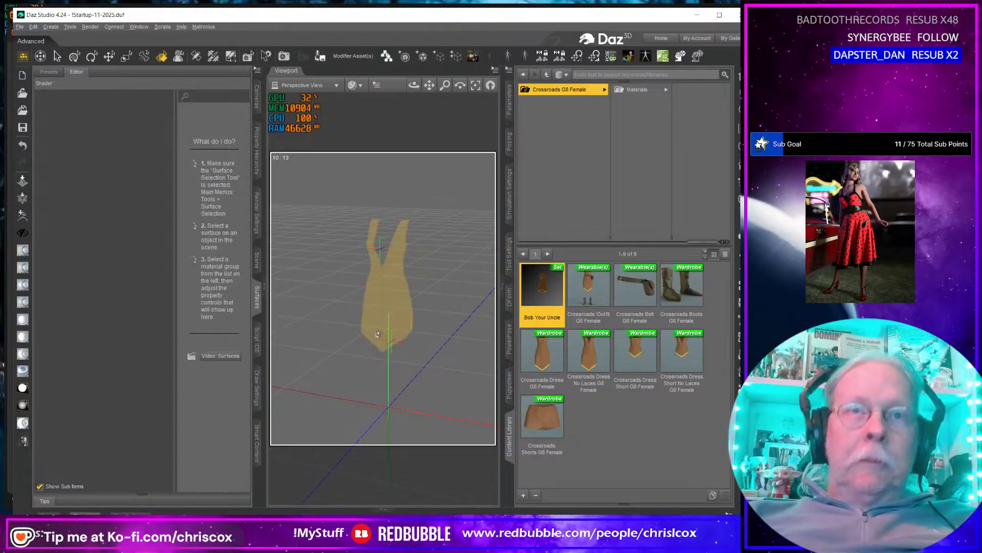
pyautogui.rightClick(545, 285)
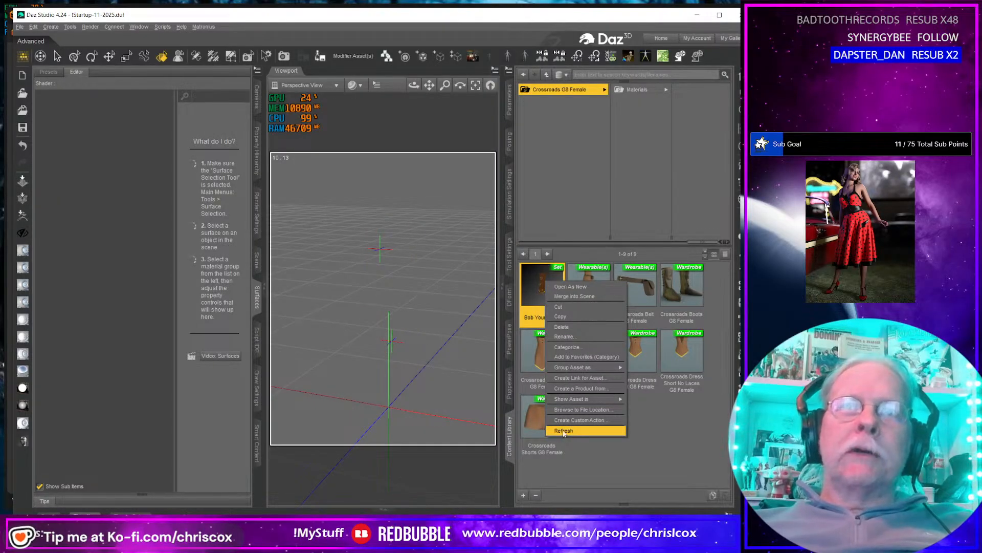
pyautogui.click(562, 326)
pyautogui.click(341, 281)
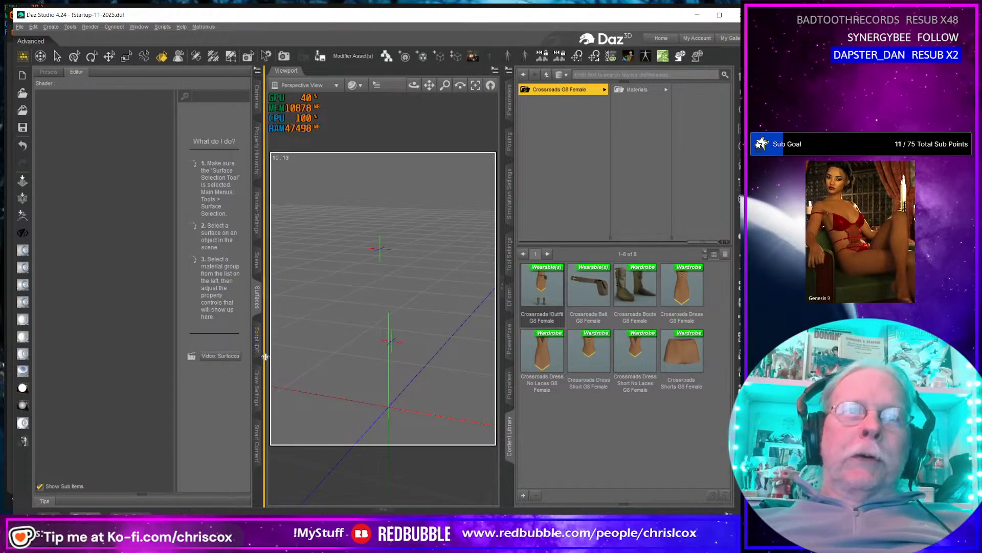
pyautogui.moveTo(265, 357); pyautogui.dragTo(209, 357)
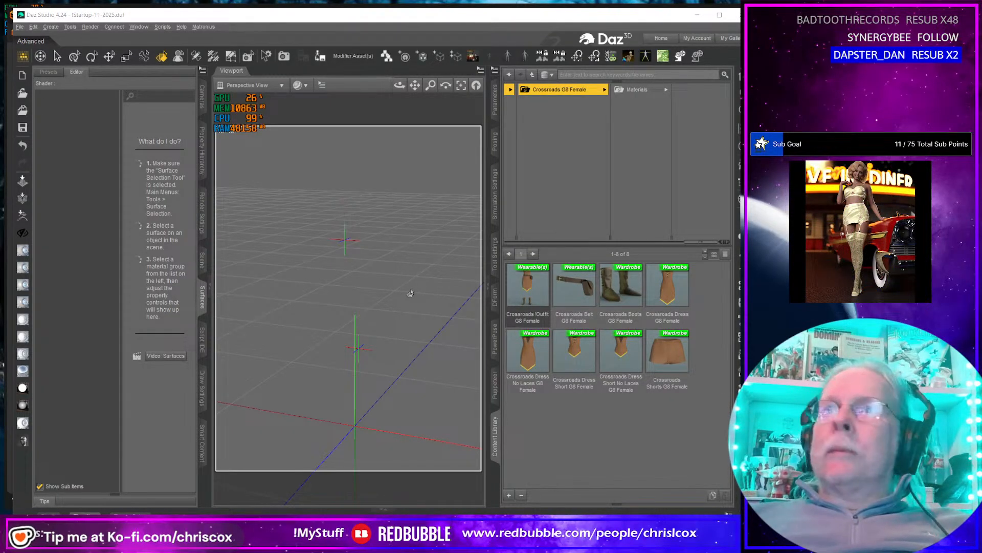
# Switch to Marvelous Designer and move the outermost of the knot's two lower attachment strips beneath its neighbour in 2D.
pyautogui.hotkey('alt', 'Tab')
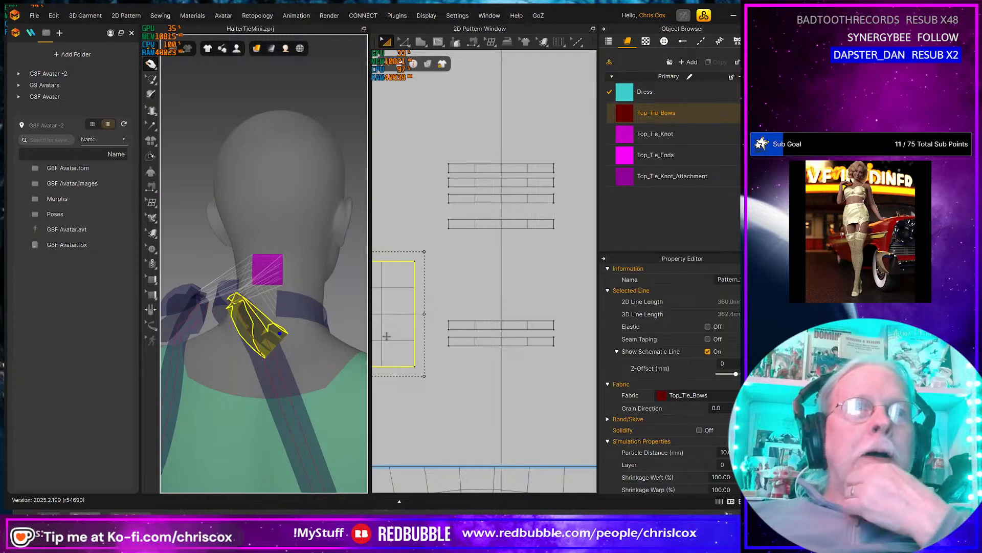
pyautogui.moveTo(337, 366); pyautogui.dragTo(224, 314, button='right')
pyautogui.scroll(-5, 495, 363)
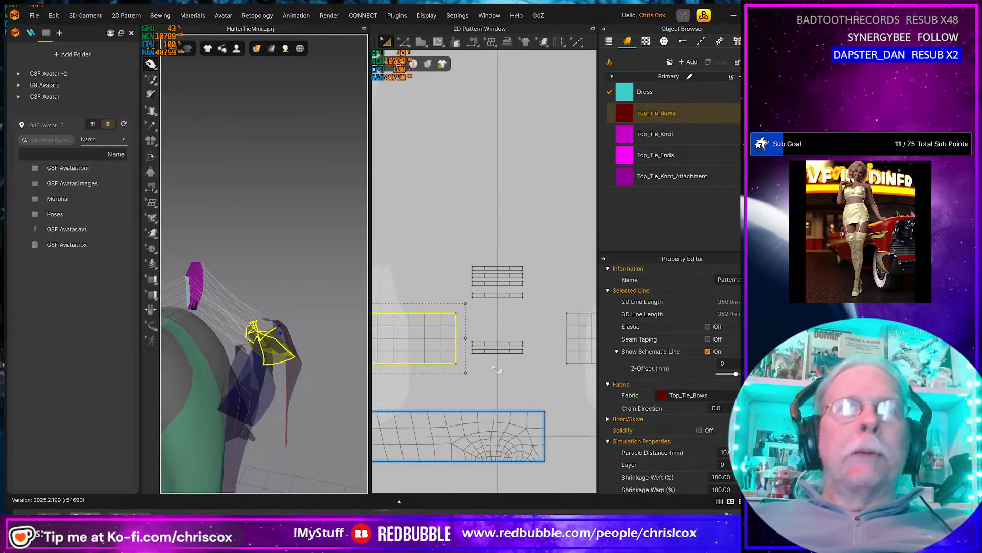
pyautogui.scroll(12, 495, 354)
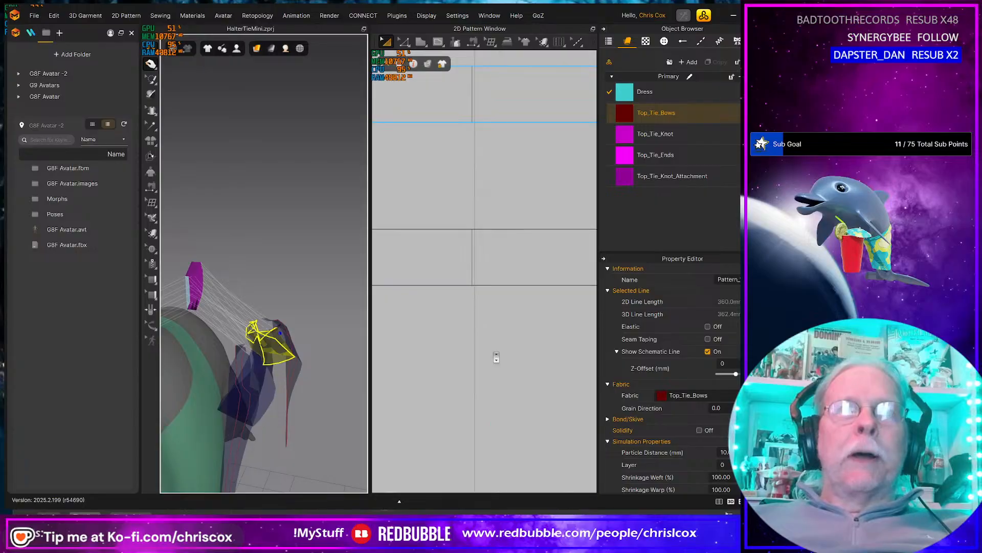
pyautogui.scroll(-5, 488, 356)
pyautogui.scroll(-4, 486, 356)
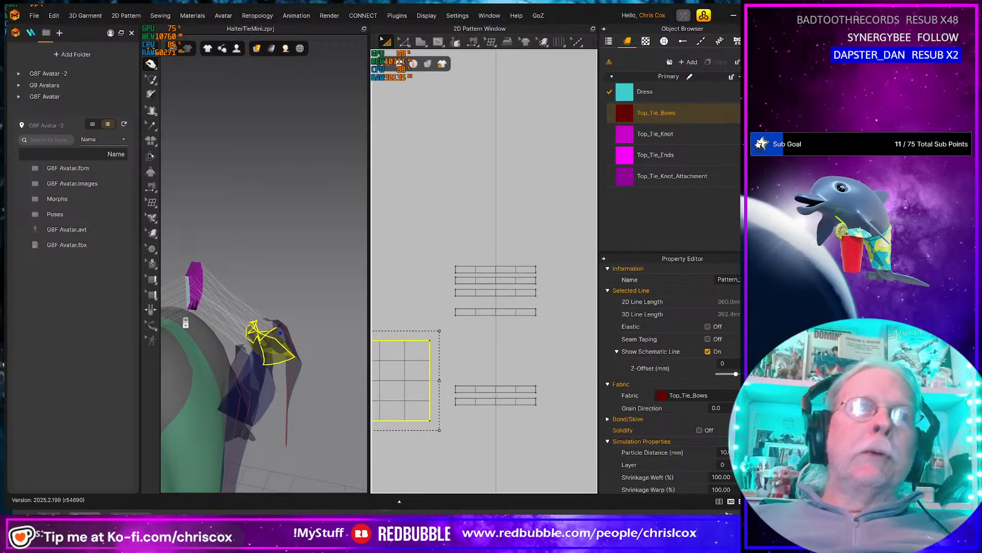
pyautogui.scroll(5, 187, 320)
pyautogui.moveTo(262, 309); pyautogui.dragTo(325, 287, button='right')
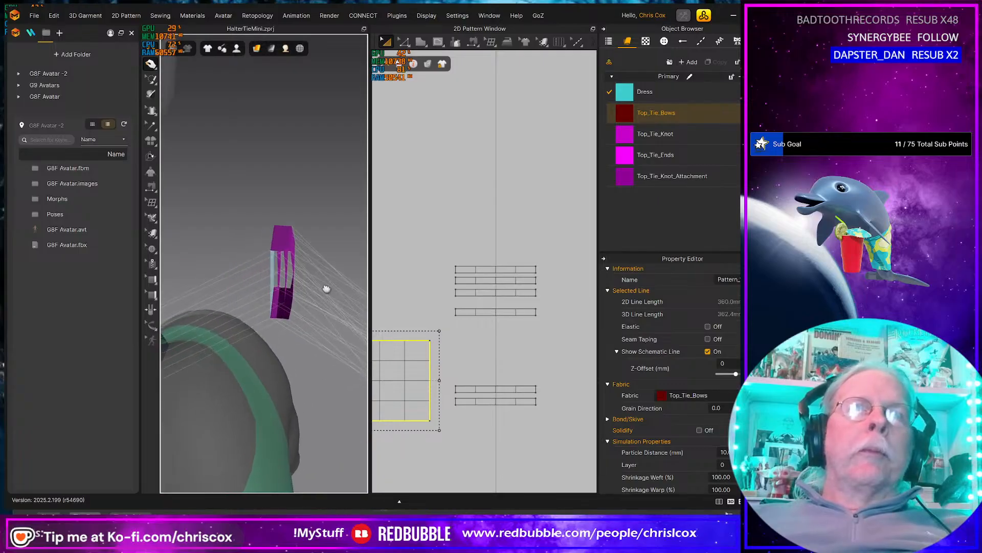
pyautogui.scroll(1, 319, 304)
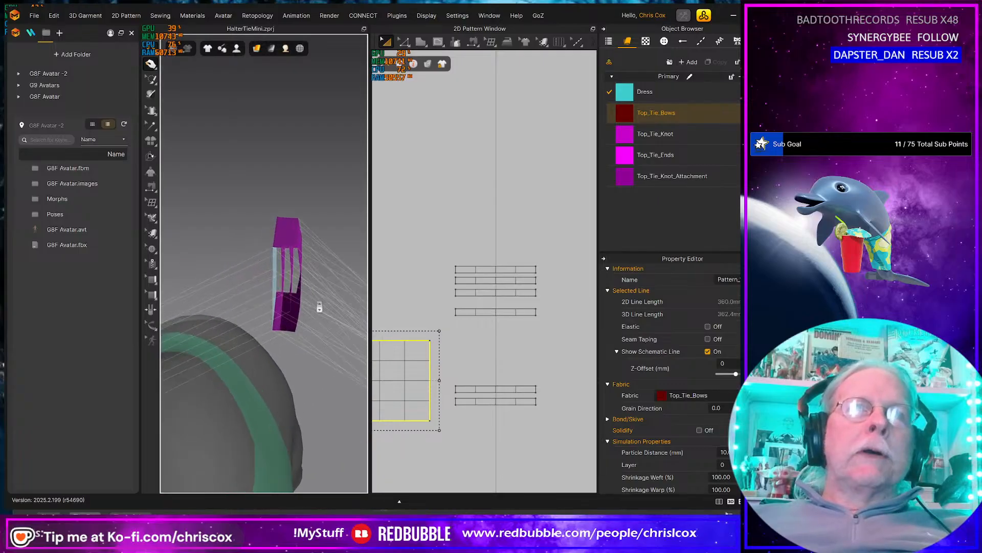
pyautogui.click(297, 330)
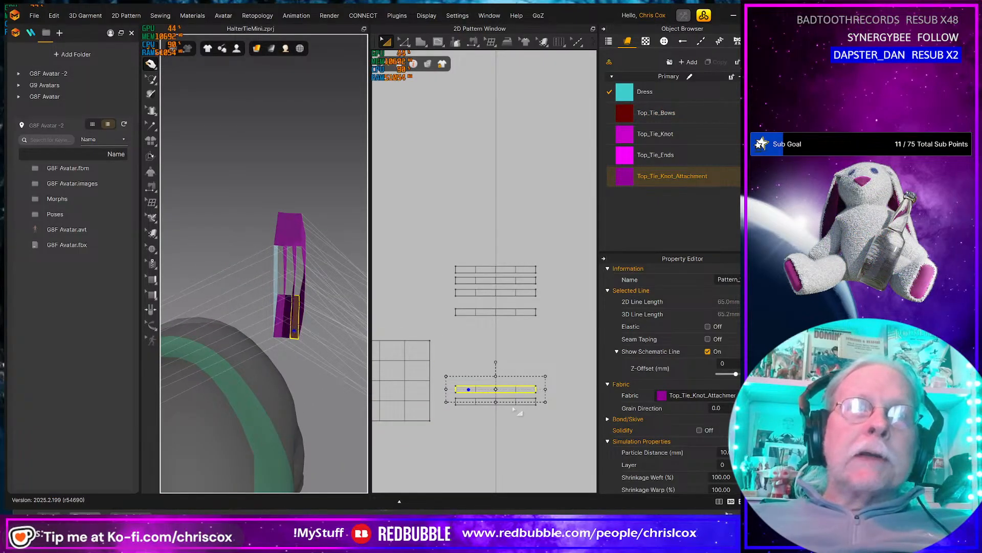
pyautogui.moveTo(510, 403); pyautogui.dragTo(509, 417)
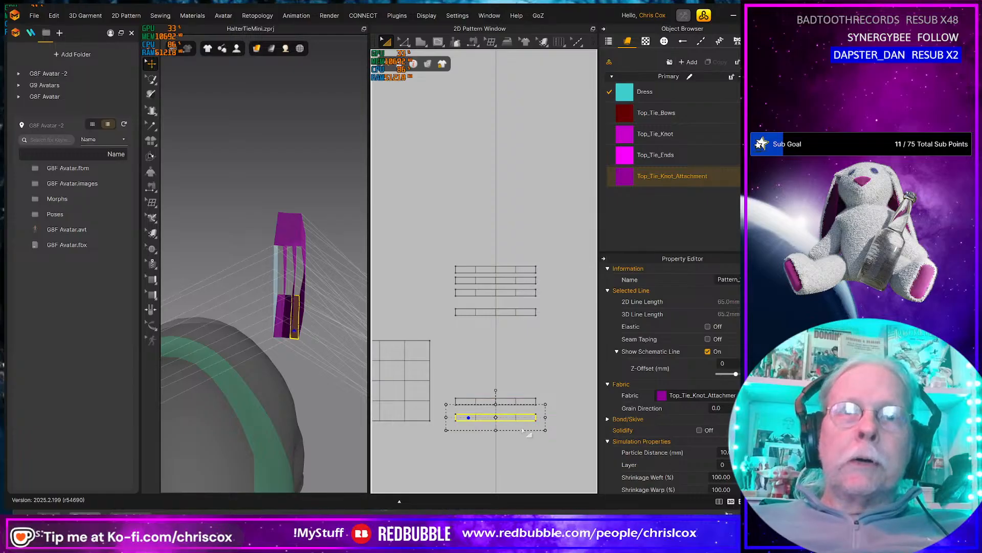
pyautogui.click(285, 333)
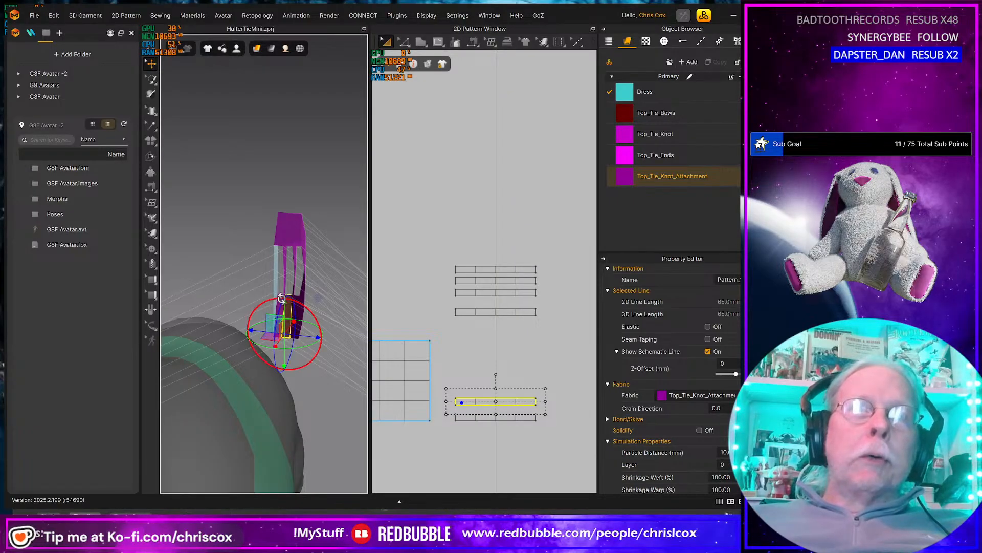
pyautogui.click(381, 276)
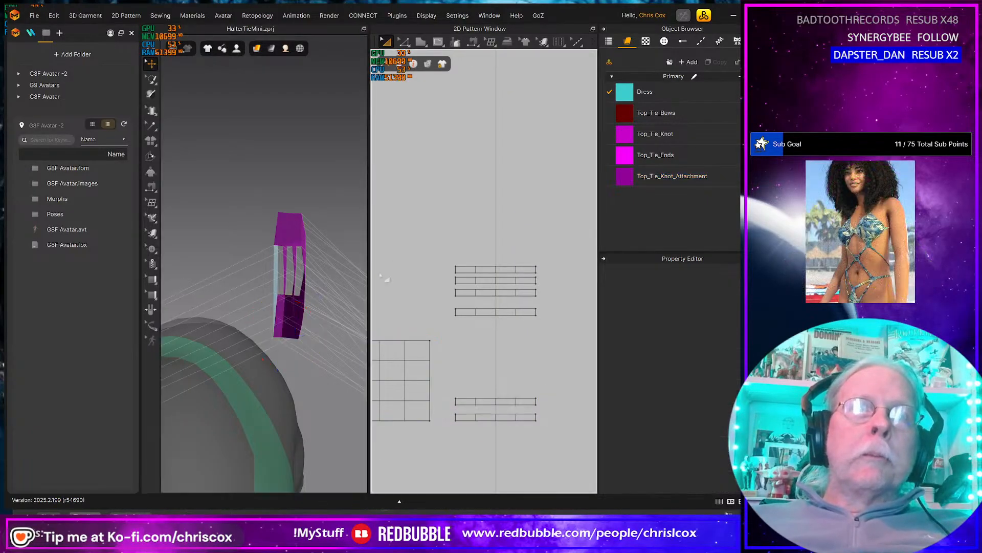
# Gather all six knot attachment strips into one 2D stack beside the bow pattern, with the upper-knot strips above the lower-knot ones.
pyautogui.click(287, 322)
pyautogui.moveTo(507, 310); pyautogui.dragTo(468, 414)
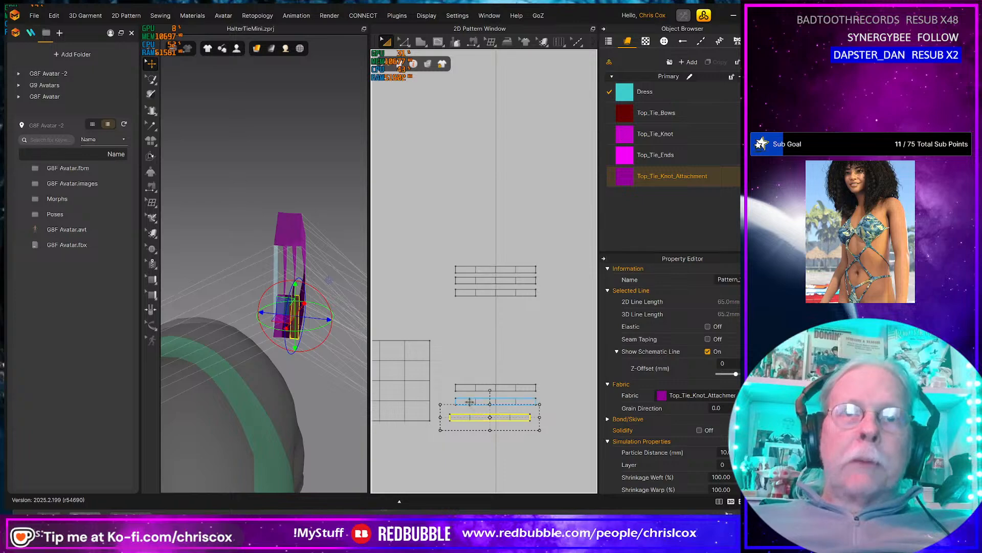
pyautogui.click(470, 402)
pyautogui.click(463, 387)
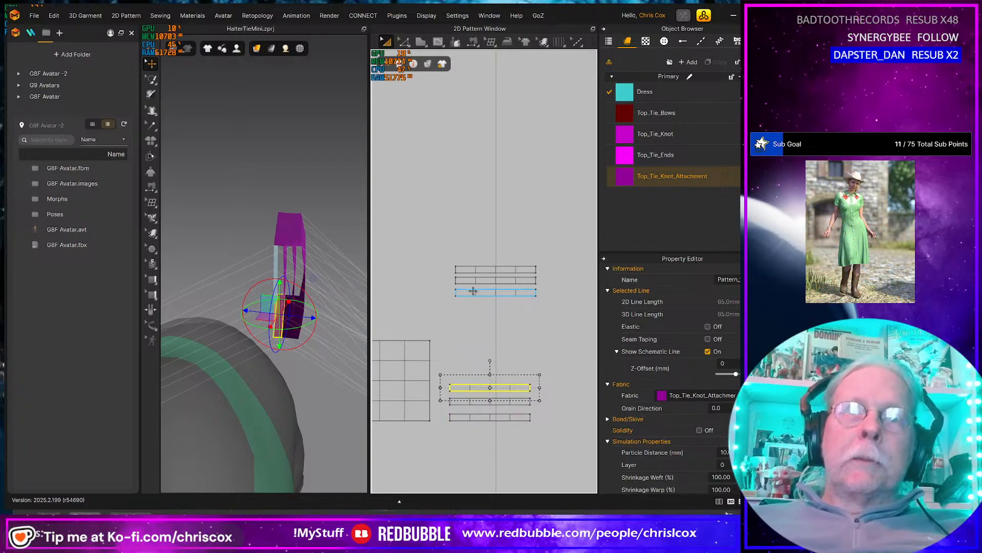
pyautogui.moveTo(473, 291); pyautogui.dragTo(473, 369)
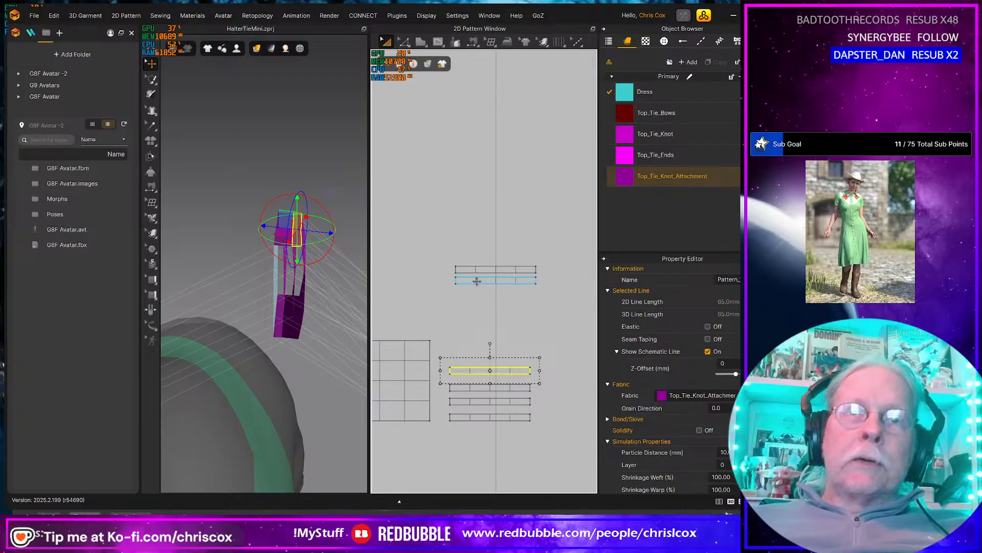
pyautogui.moveTo(477, 280); pyautogui.dragTo(471, 355)
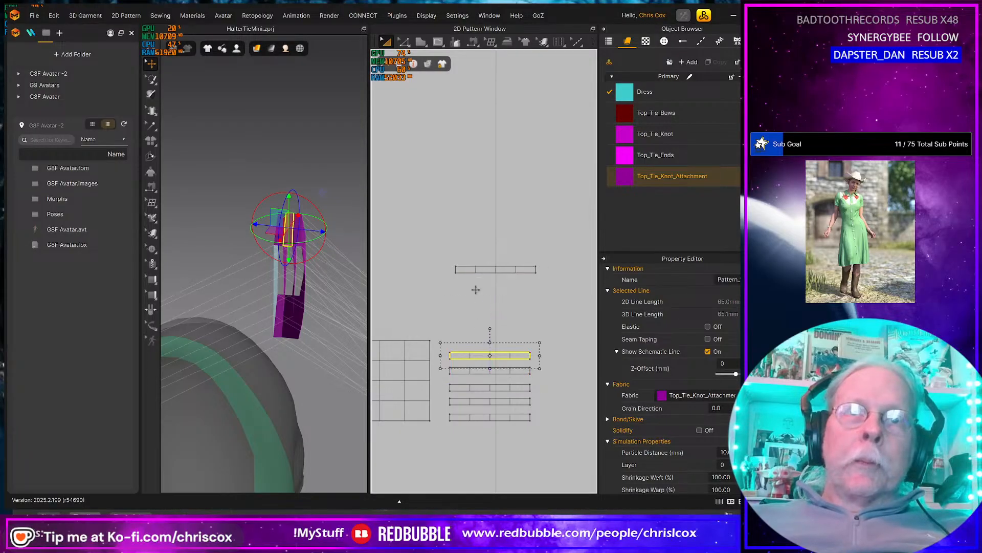
pyautogui.moveTo(471, 270); pyautogui.dragTo(462, 342)
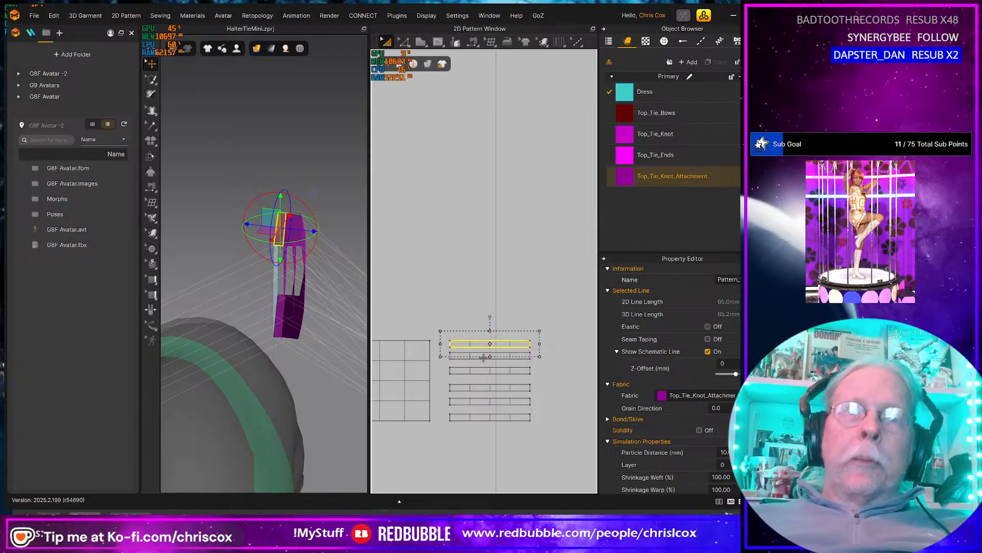
# Distribute the six stacked knot attachment strips evenly in 2D with 3.0 mm spacing.
pyautogui.moveTo(560, 322); pyautogui.dragTo(433, 451)
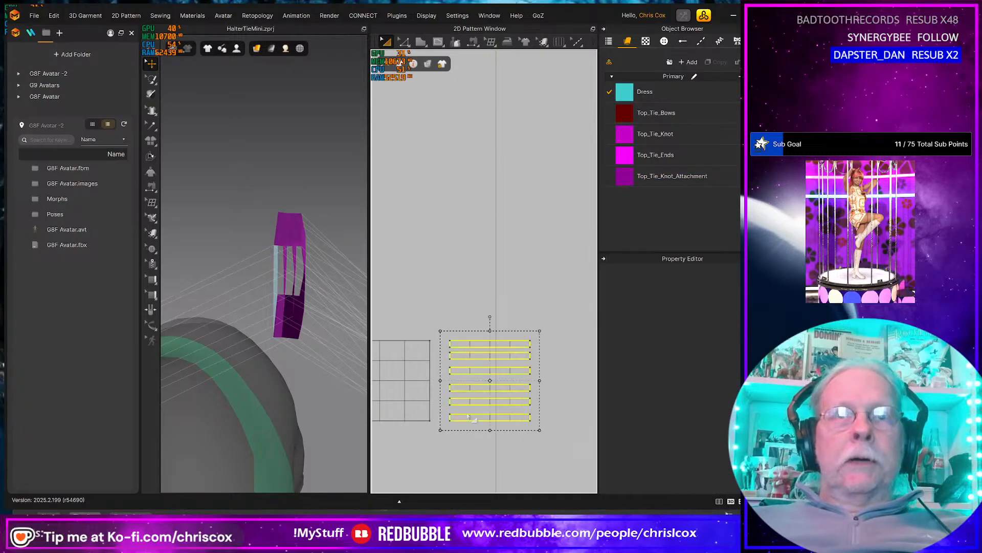
pyautogui.rightClick(489, 359)
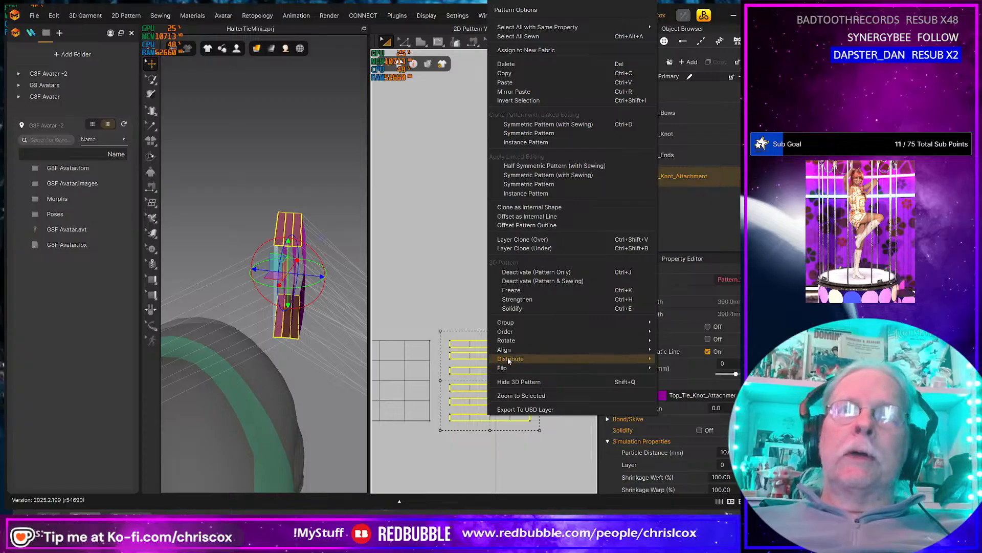
pyautogui.moveTo(509, 352)
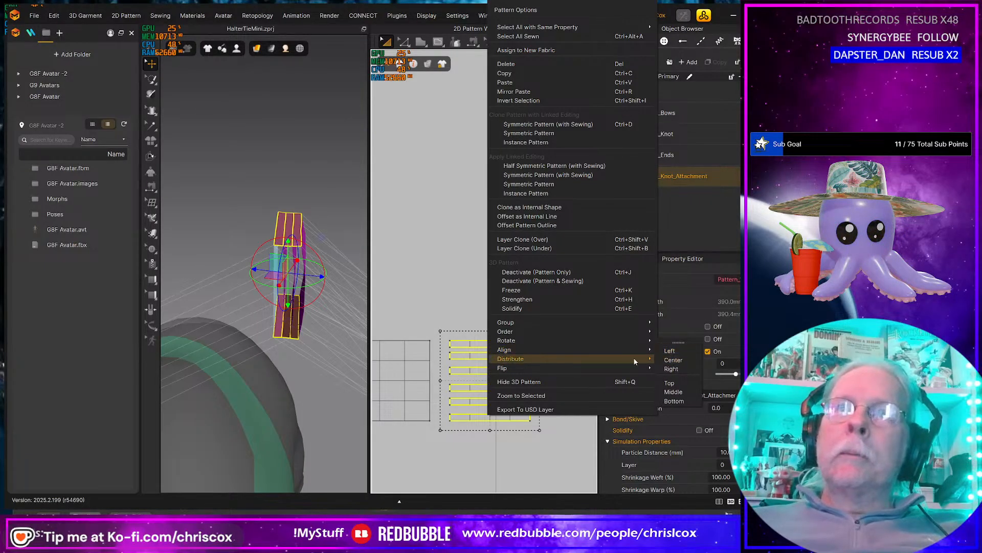
pyautogui.moveTo(634, 359)
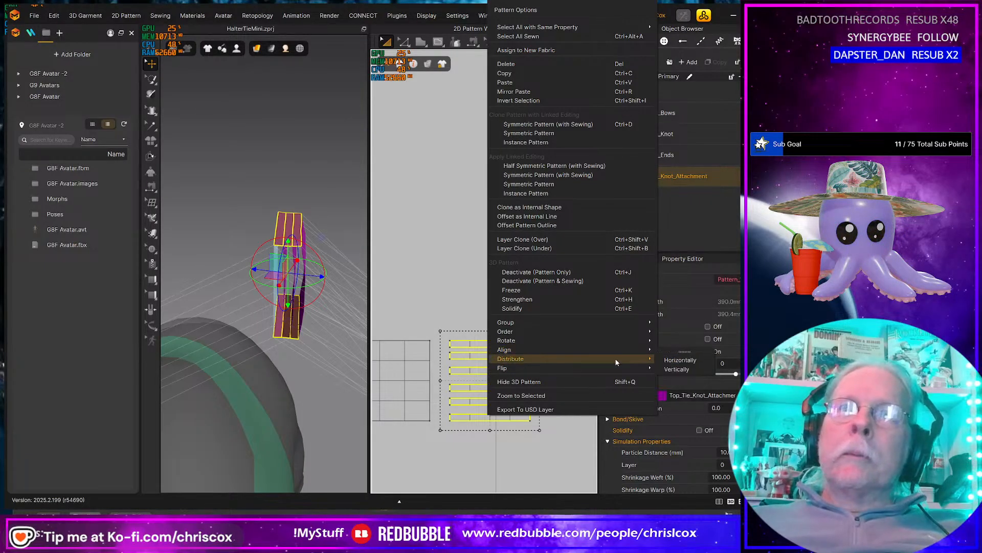
pyautogui.click(682, 361)
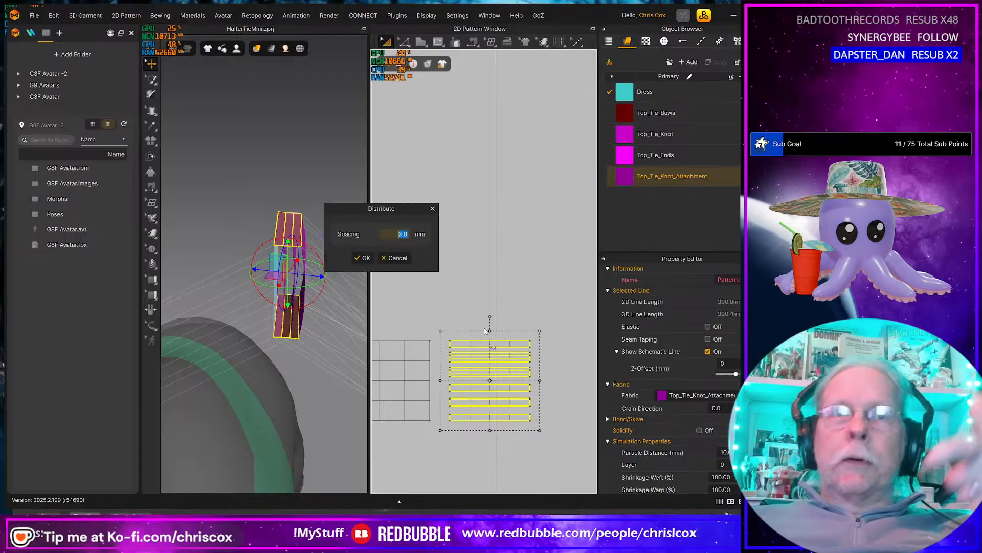
pyautogui.click(363, 258)
pyautogui.click(548, 307)
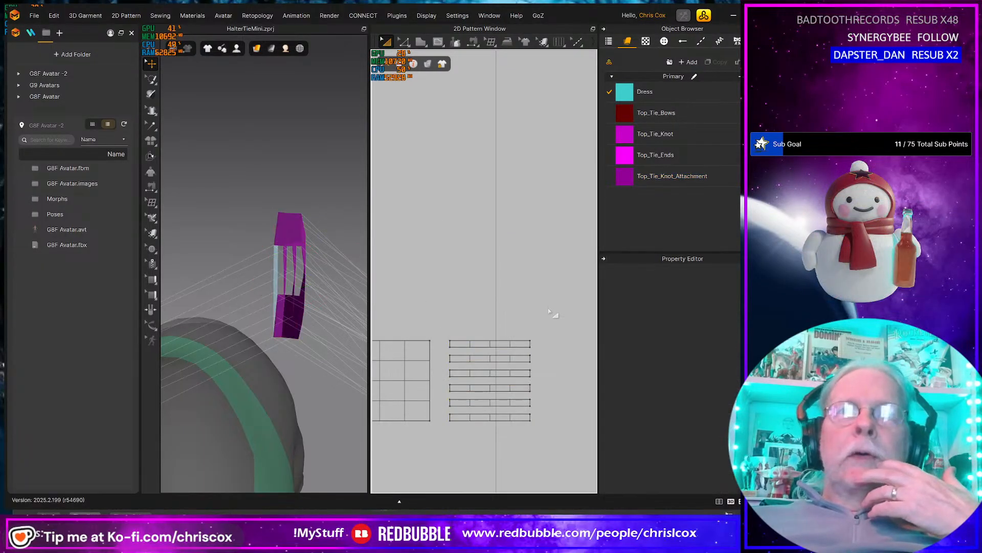
# Select all six knot attachment strips and freeze them.
pyautogui.scroll(-3, 551, 368)
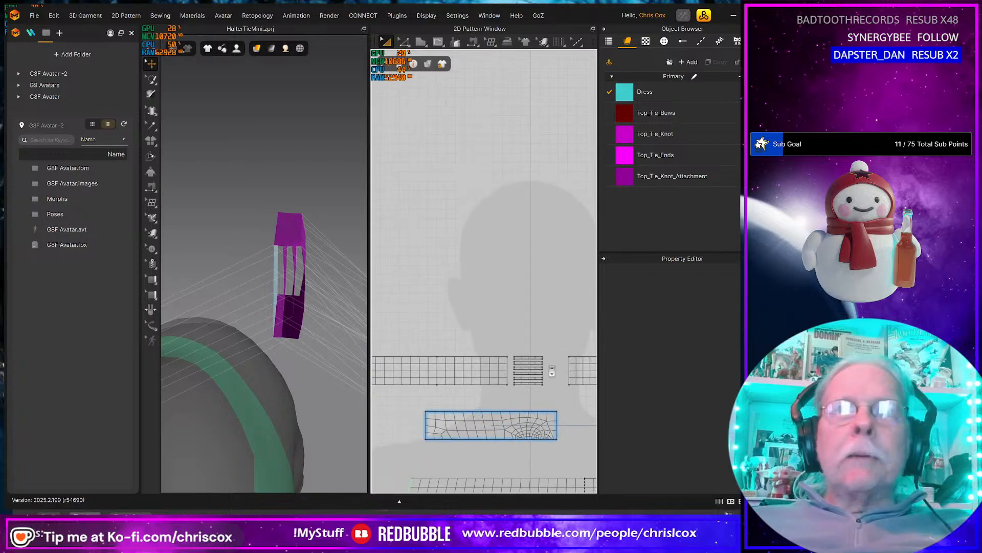
pyautogui.moveTo(550, 370); pyautogui.dragTo(556, 337, button='middle')
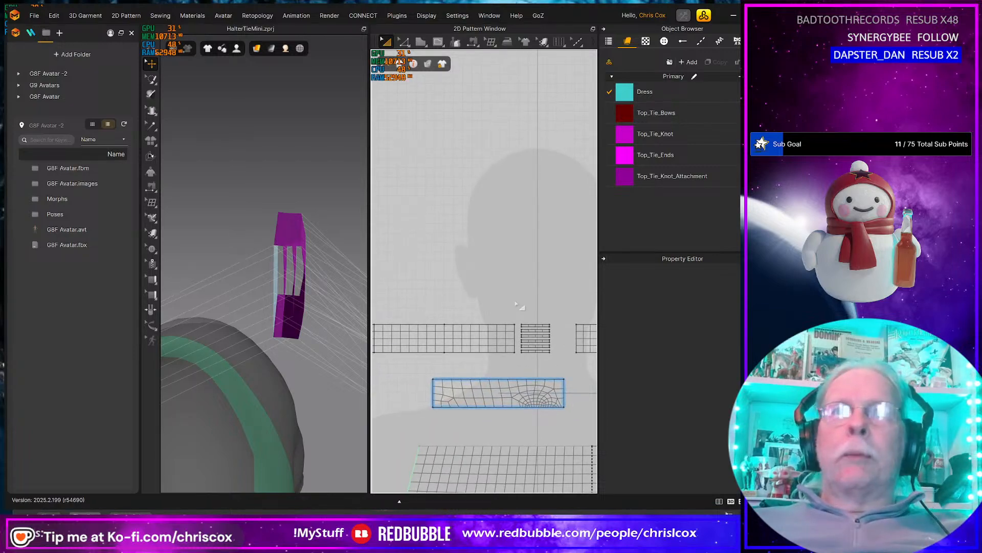
pyautogui.click(556, 355)
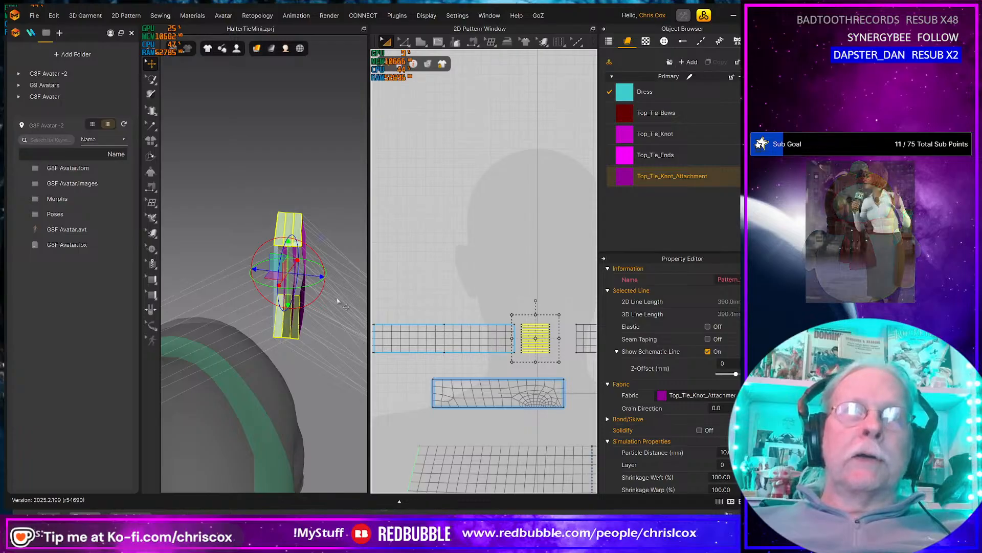
# Freeze the four Top_Tie_Knot square patterns and save the project.
pyautogui.scroll(-3, 419, 301)
pyautogui.moveTo(424, 291); pyautogui.dragTo(502, 277, button='middle')
pyautogui.click(465, 309)
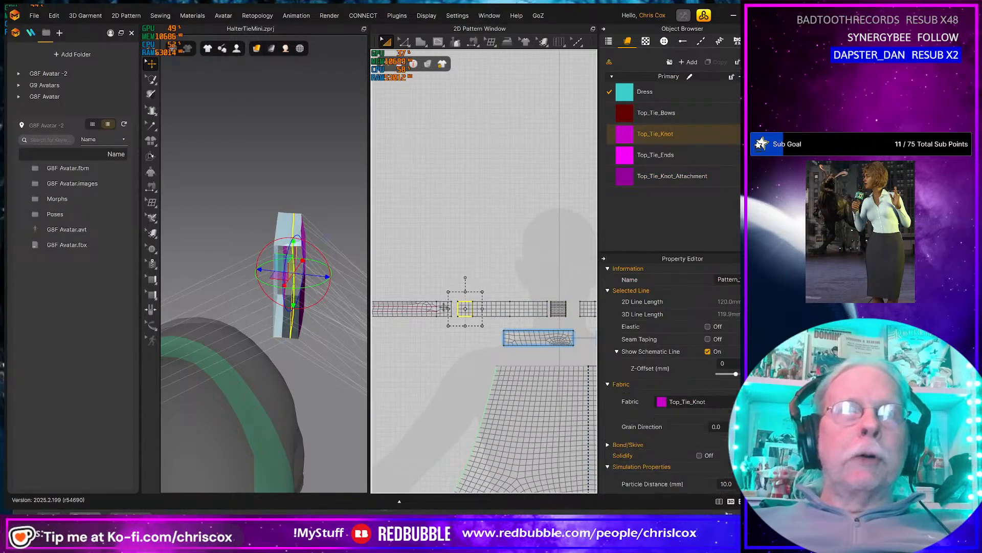
pyautogui.keyDown('shift'); pyautogui.click(585, 308); pyautogui.keyUp('shift')
pyautogui.moveTo(572, 272); pyautogui.dragTo(416, 266, button='middle')
pyautogui.keyDown('shift'); pyautogui.click(528, 303); pyautogui.keyUp('shift')
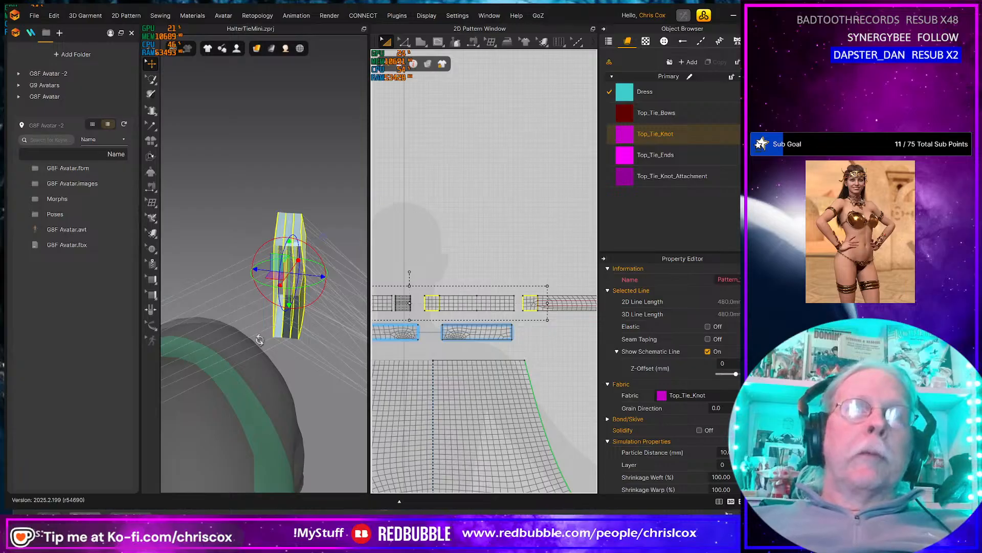
pyautogui.moveTo(260, 339); pyautogui.dragTo(280, 328, button='right')
pyautogui.moveTo(345, 326); pyautogui.dragTo(323, 335, button='right')
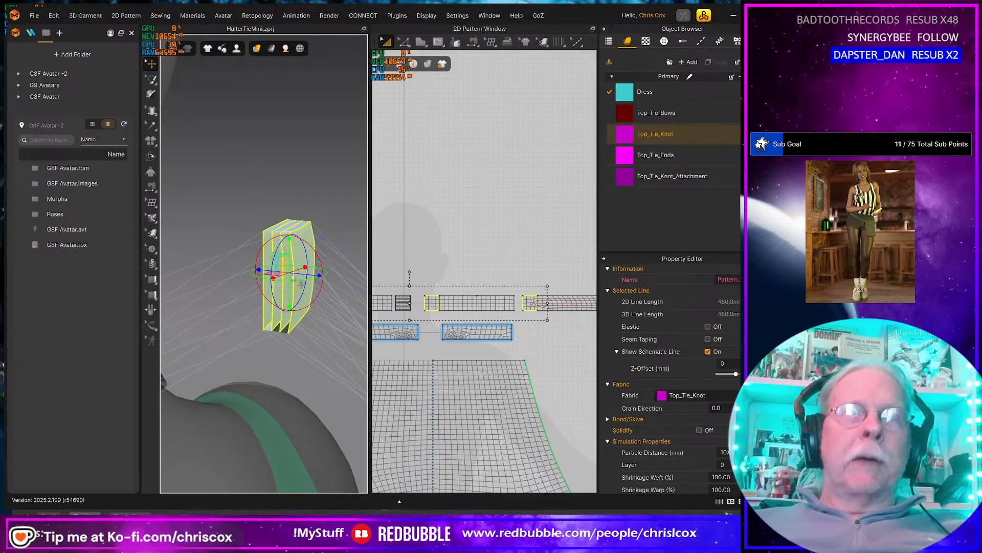
pyautogui.hotkey('ctrl', 's')
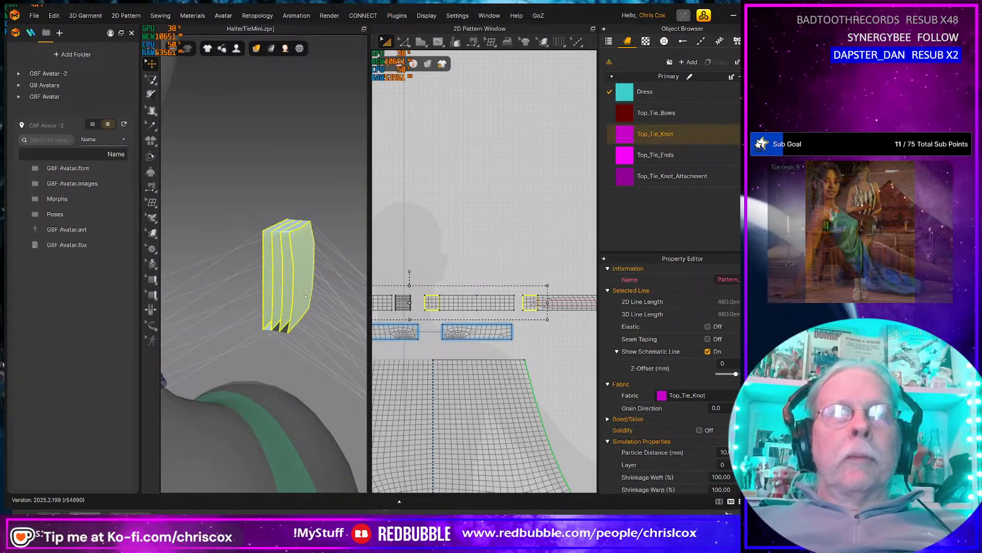
# Activate the deactivated Top_Tie_Bows pattern that sits beside the attachment strip stack in 2D.
pyautogui.scroll(-6, 307, 296)
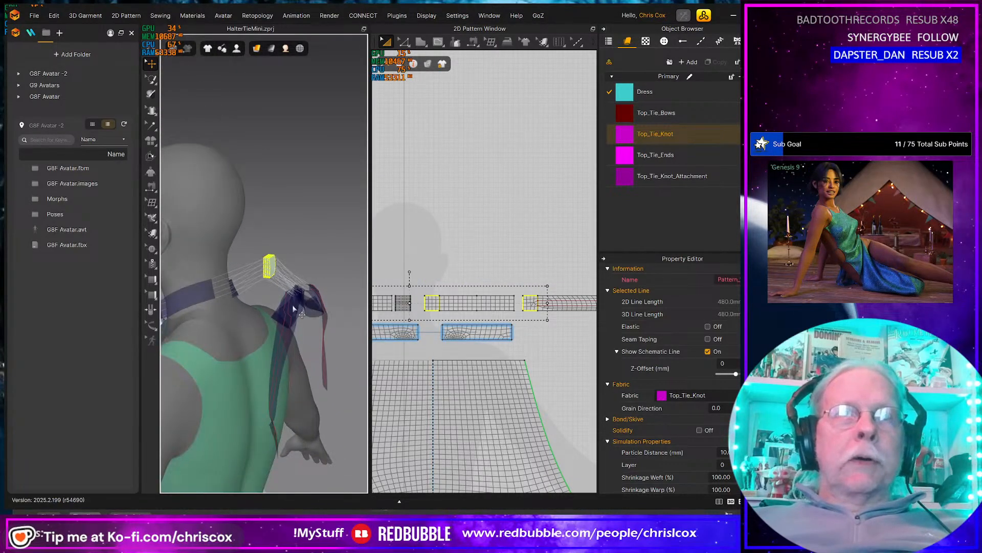
pyautogui.click(320, 312)
pyautogui.moveTo(312, 323); pyautogui.dragTo(233, 336, button='right')
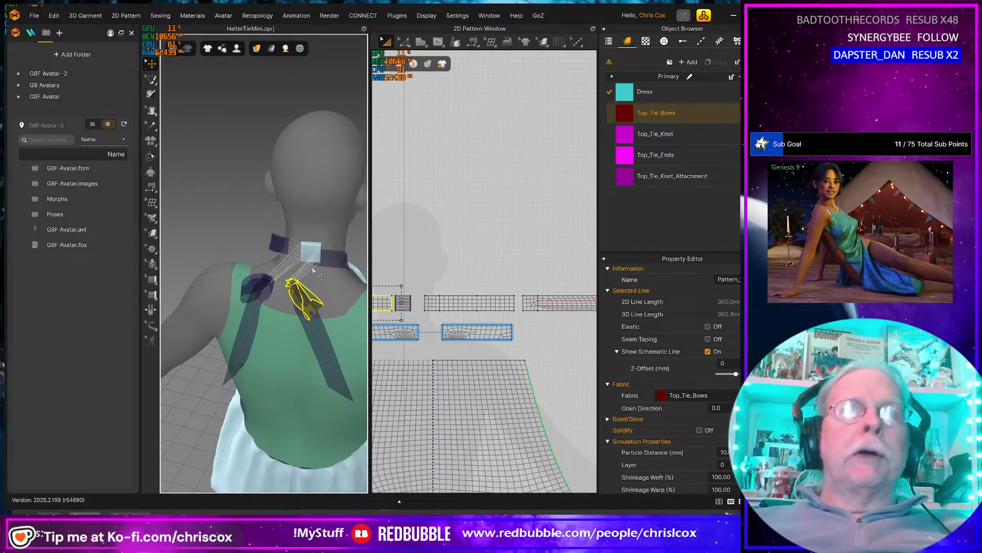
pyautogui.scroll(-2, 297, 272)
pyautogui.scroll(2, 297, 274)
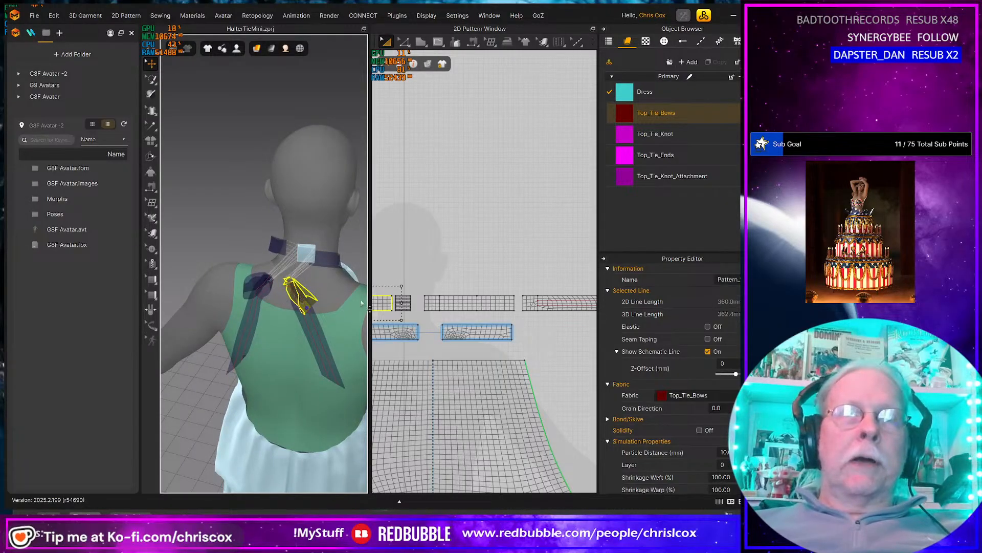
pyautogui.rightClick(388, 303)
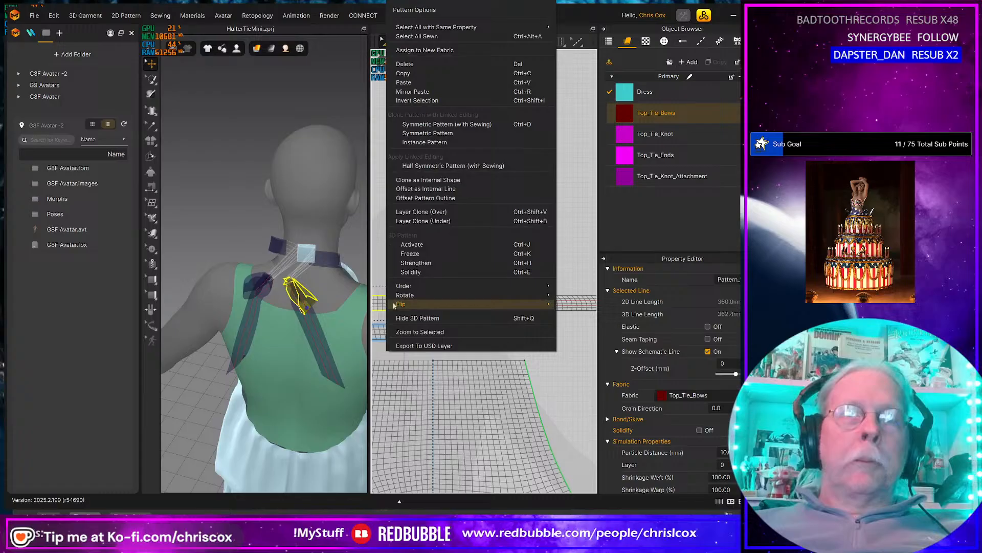
pyautogui.click(422, 253)
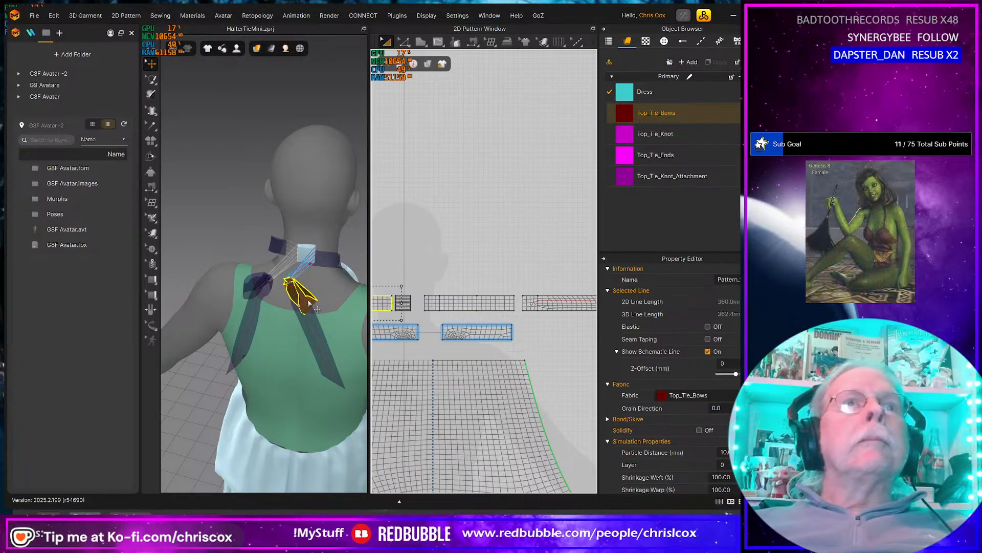
# Simulate the activated bow and pull it straight out sideways from the knot.
pyautogui.scroll(4, 308, 301)
pyautogui.moveTo(332, 303); pyautogui.dragTo(319, 299, button='right')
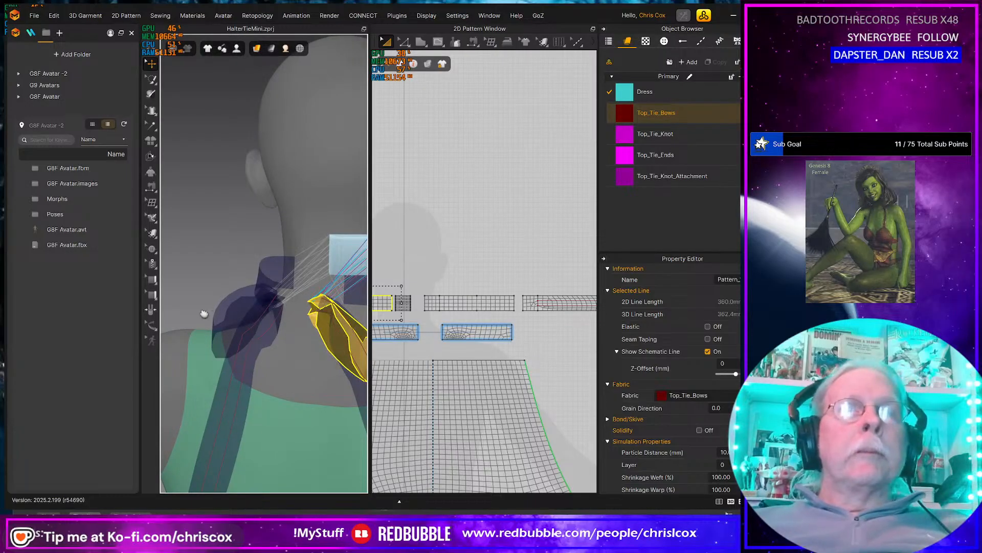
pyautogui.moveTo(321, 300); pyautogui.dragTo(204, 314, button='middle')
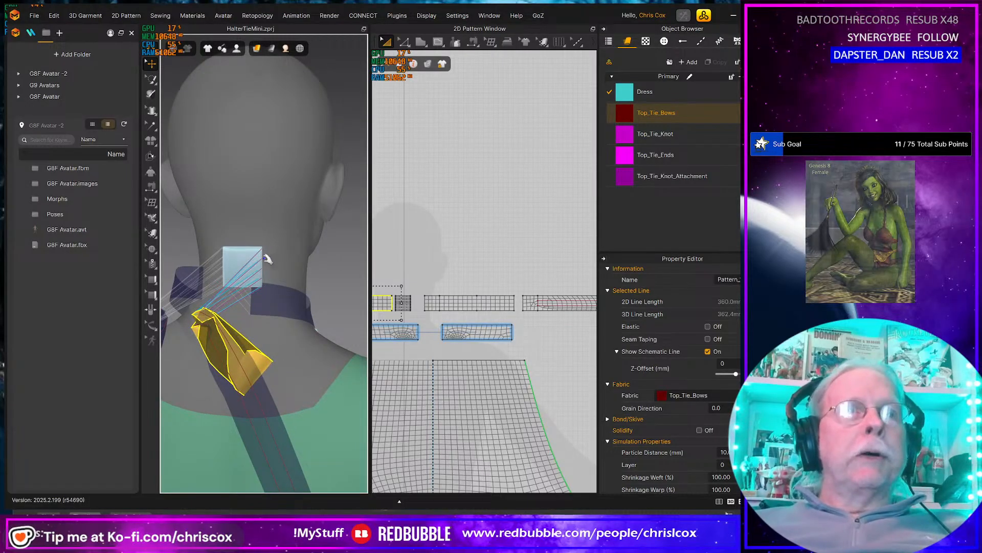
pyautogui.press('space')
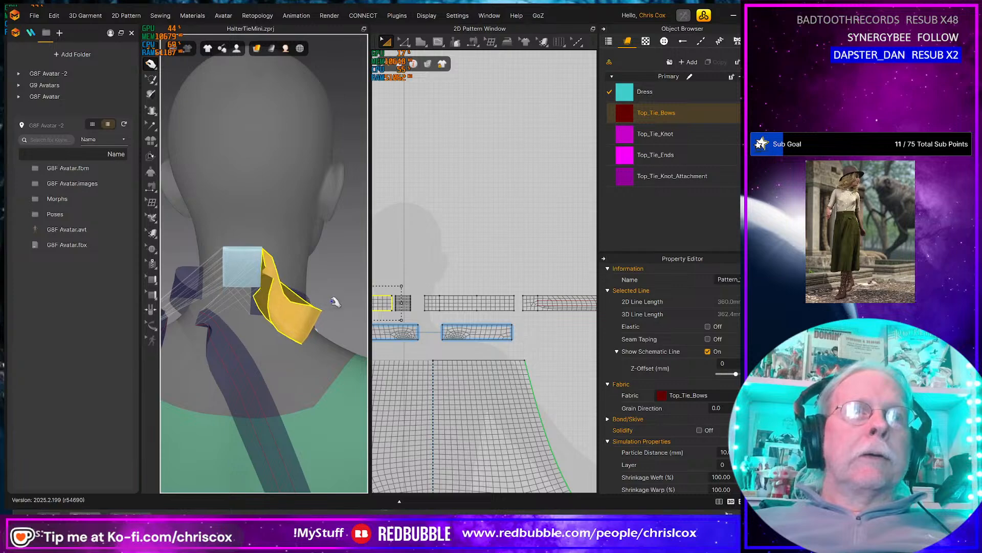
pyautogui.moveTo(371, 296); pyautogui.dragTo(463, 275)
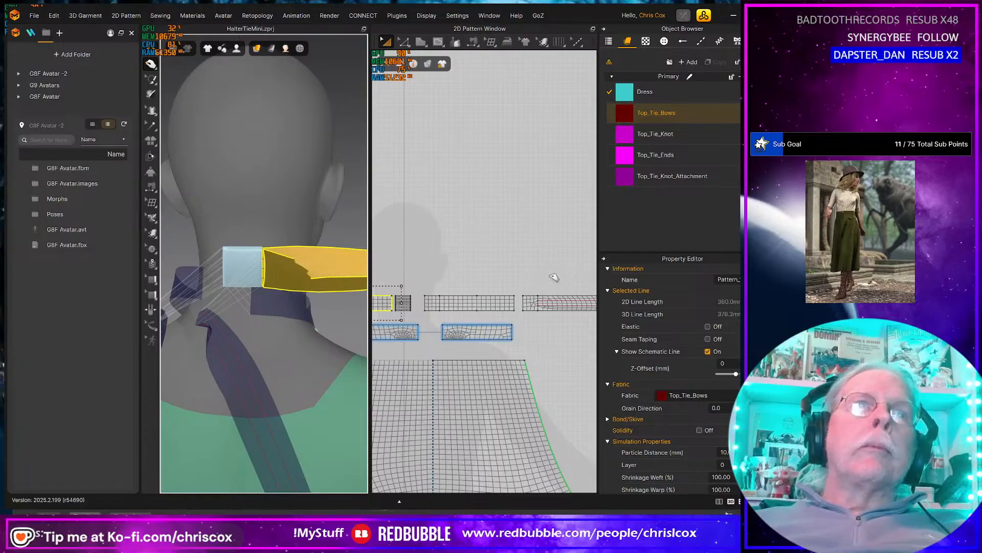
pyautogui.moveTo(554, 277); pyautogui.dragTo(295, 264)
# Pull the bow's fabric outward to straighten it and fold it back toward the knot as an open loop, ending the simulation.
pyautogui.moveTo(267, 279); pyautogui.dragTo(301, 280, button='right')
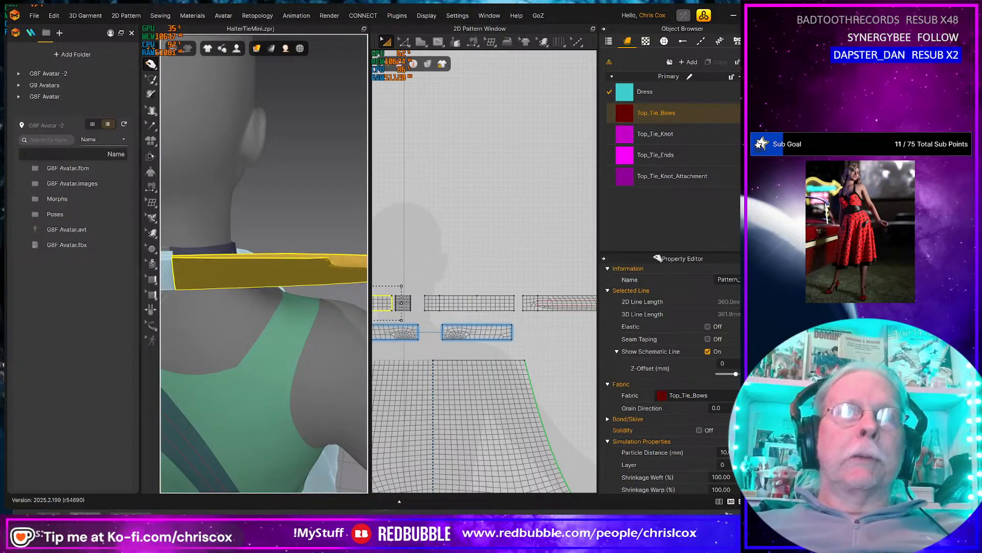
pyautogui.moveTo(366, 266); pyautogui.dragTo(358, 266)
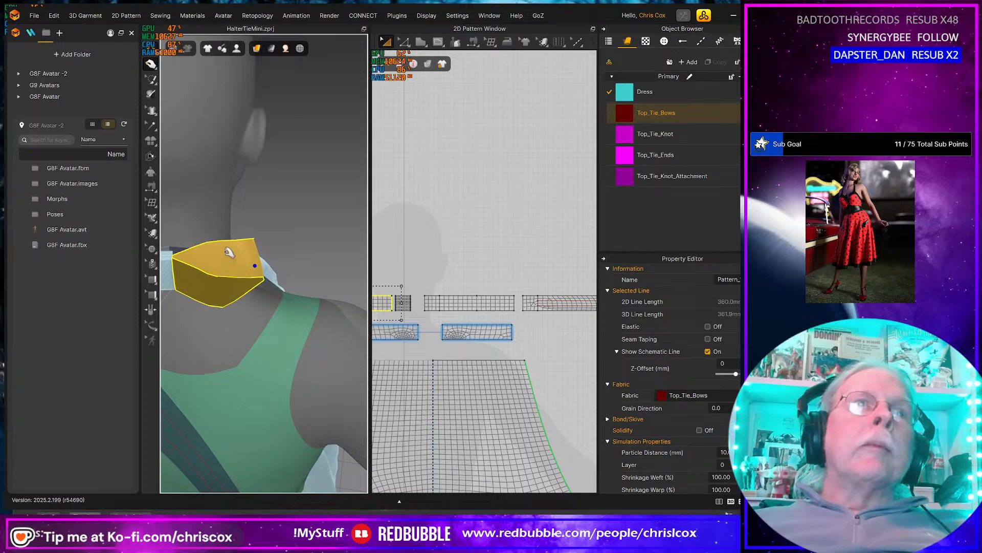
pyautogui.moveTo(223, 247); pyautogui.dragTo(230, 248)
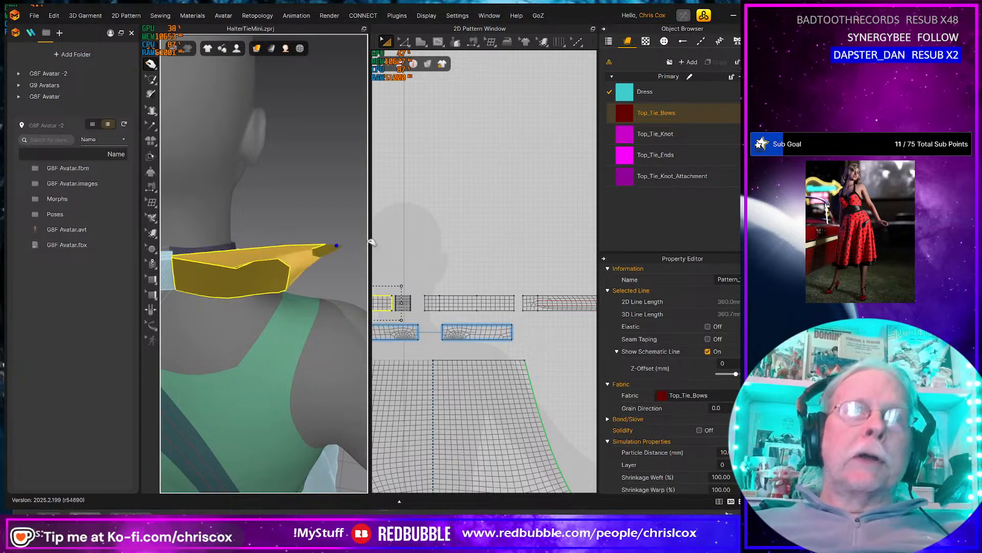
pyautogui.moveTo(372, 242); pyautogui.dragTo(706, 242)
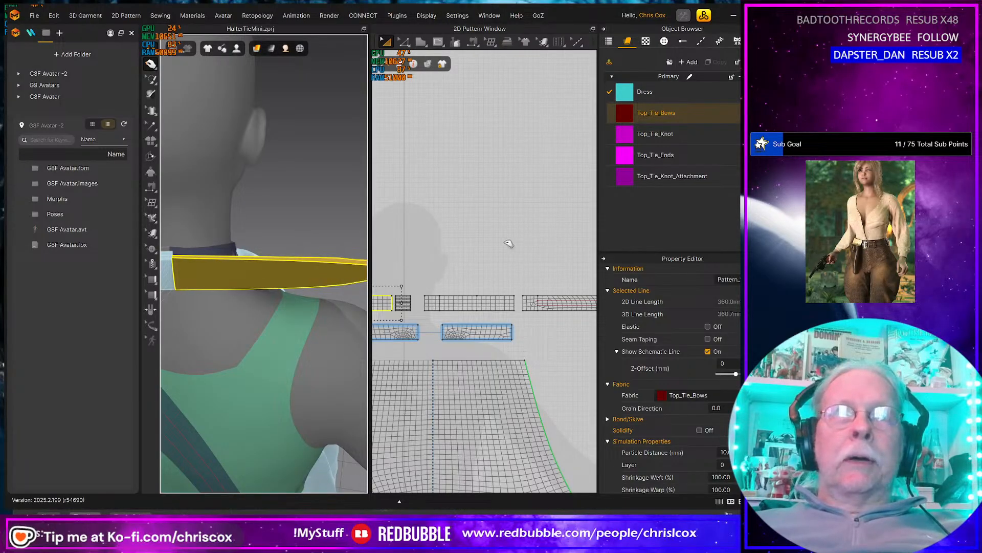
pyautogui.moveTo(457, 244); pyautogui.dragTo(228, 284)
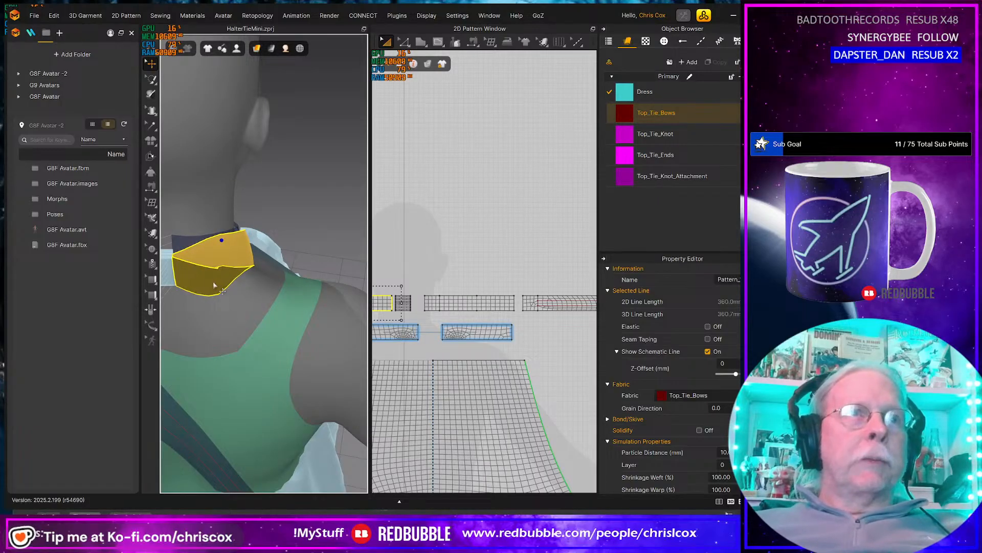
# Flip the normal of the folded bow pattern.
pyautogui.rightClick(213, 281)
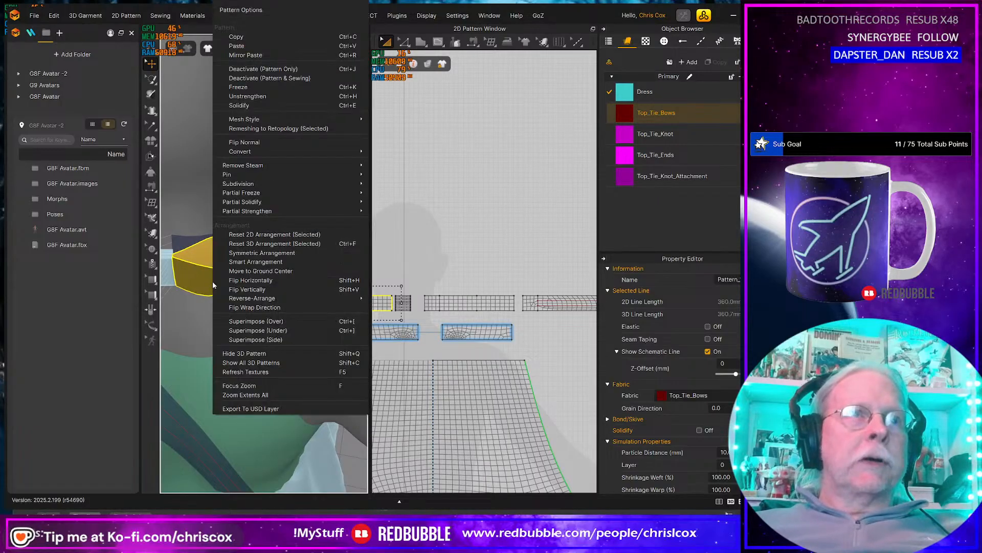
pyautogui.click(263, 142)
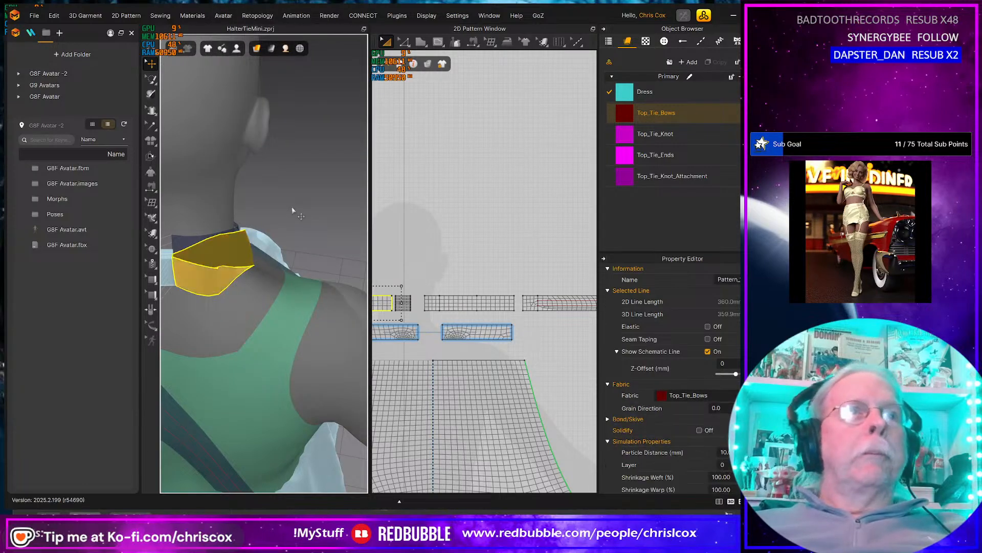
pyautogui.moveTo(261, 260); pyautogui.dragTo(286, 263, button='middle')
pyautogui.moveTo(286, 262); pyautogui.dragTo(261, 269, button='right')
pyautogui.click(235, 262)
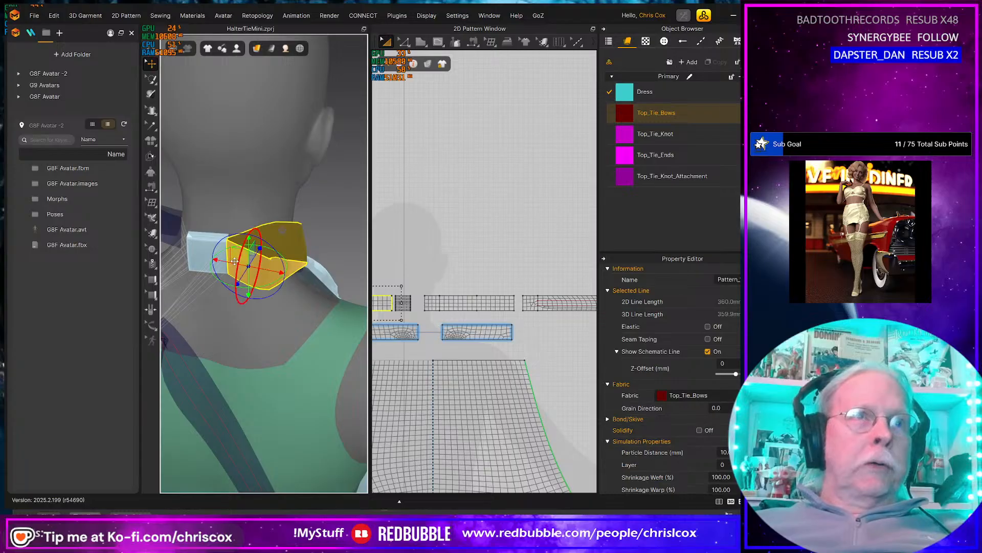
# Delete the 30 mm seam at the bow's end beside the outer knot square and restart the simulation.
pyautogui.moveTo(440, 202); pyautogui.dragTo(572, 188, button='middle')
pyautogui.scroll(3, 487, 228)
pyautogui.scroll(2, 488, 228)
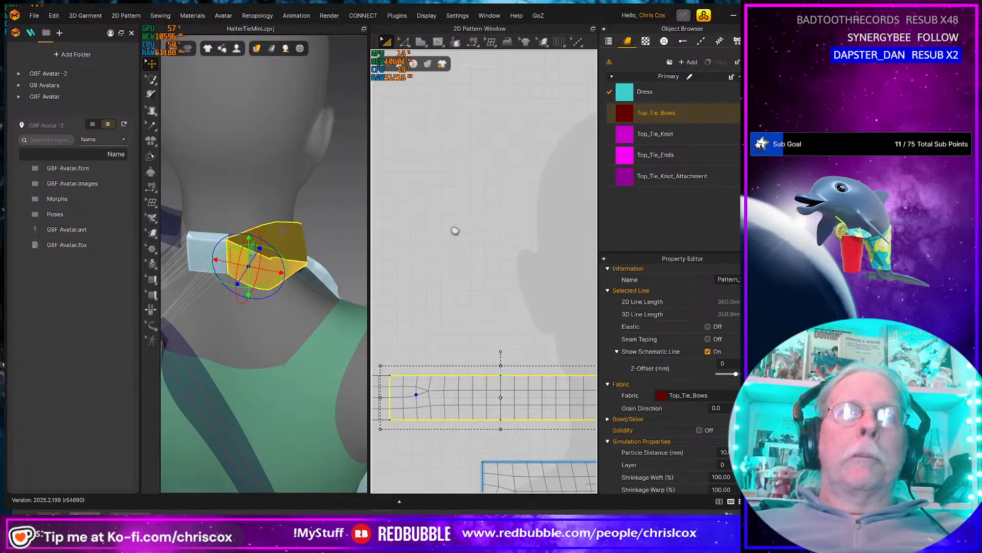
pyautogui.moveTo(456, 231); pyautogui.dragTo(584, 149, button='middle')
pyautogui.click(480, 302)
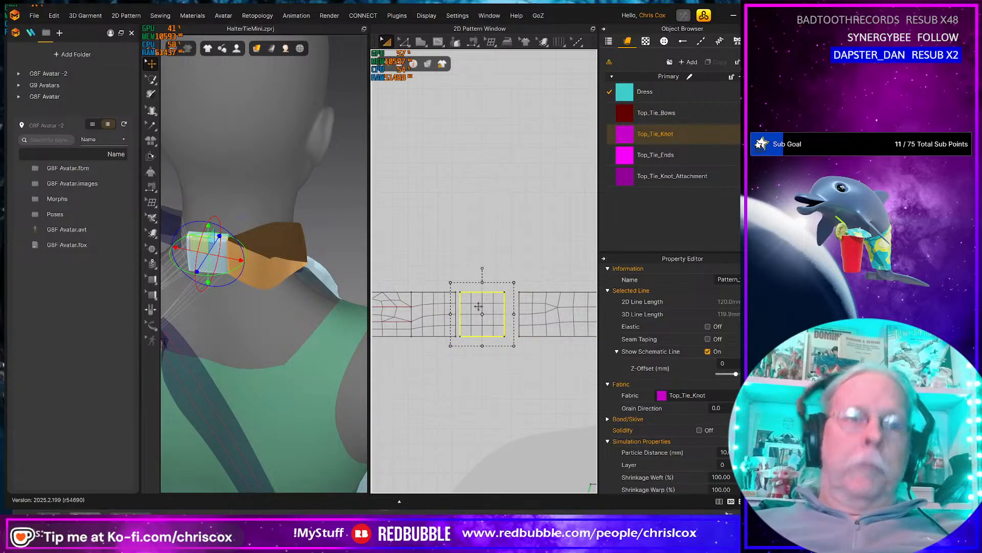
pyautogui.press('n')
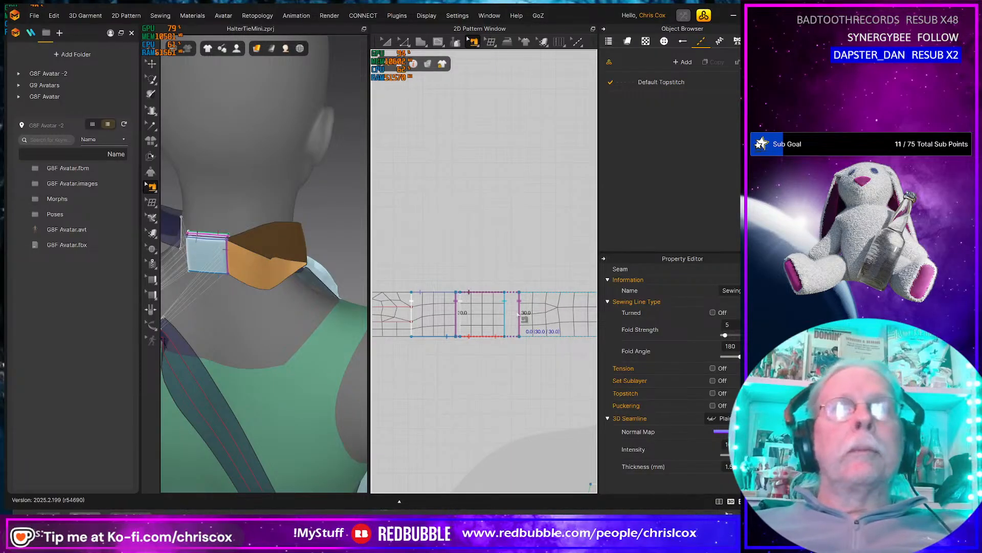
pyautogui.press('Delete')
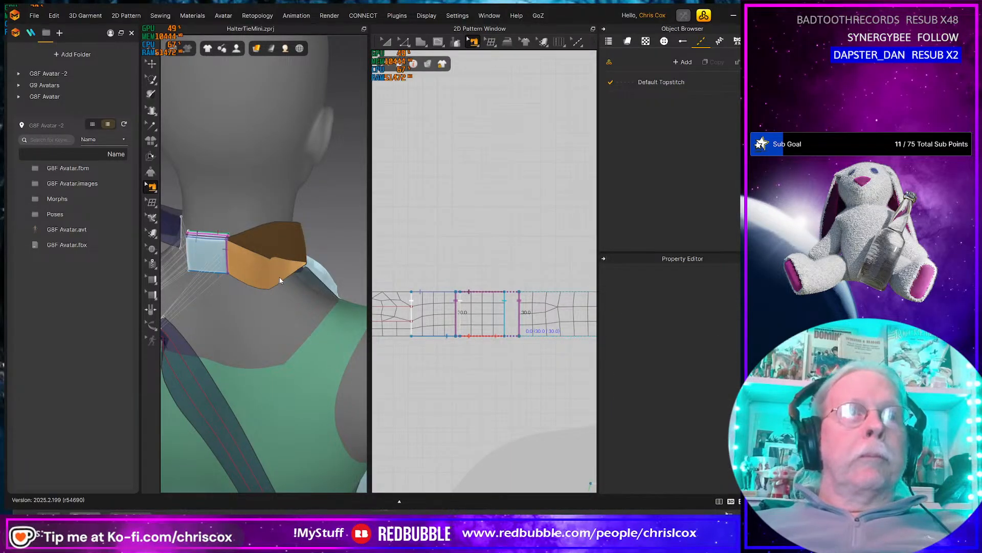
pyautogui.press('space')
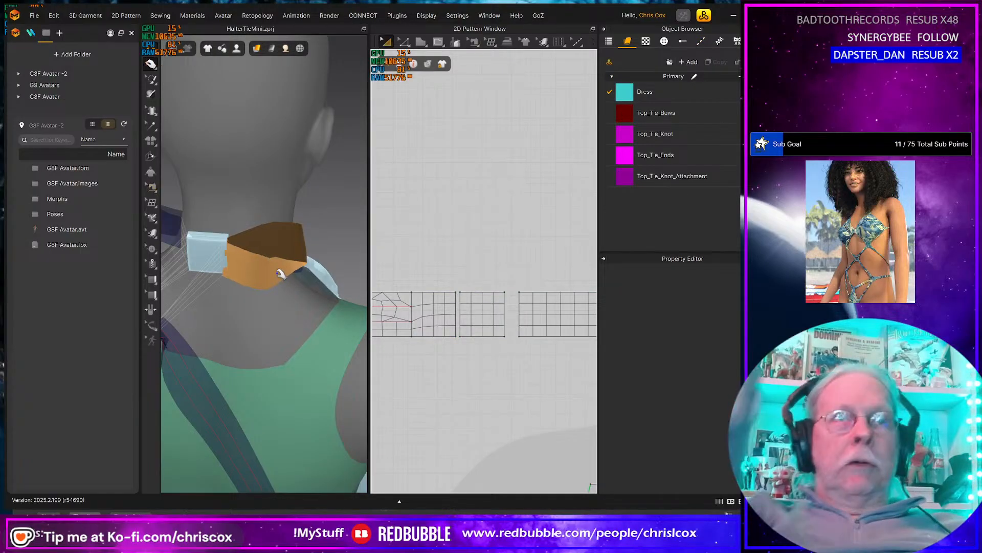
# Try to straighten the simulated bow by pulling its loose end out sideways from the knot.
pyautogui.moveTo(259, 287); pyautogui.dragTo(458, 285)
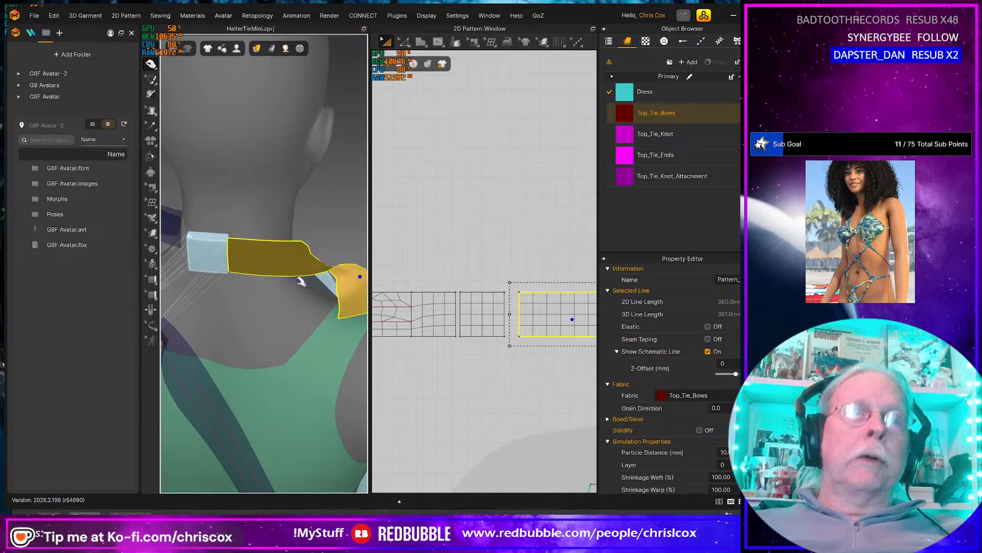
pyautogui.moveTo(311, 283); pyautogui.dragTo(276, 317, button='right')
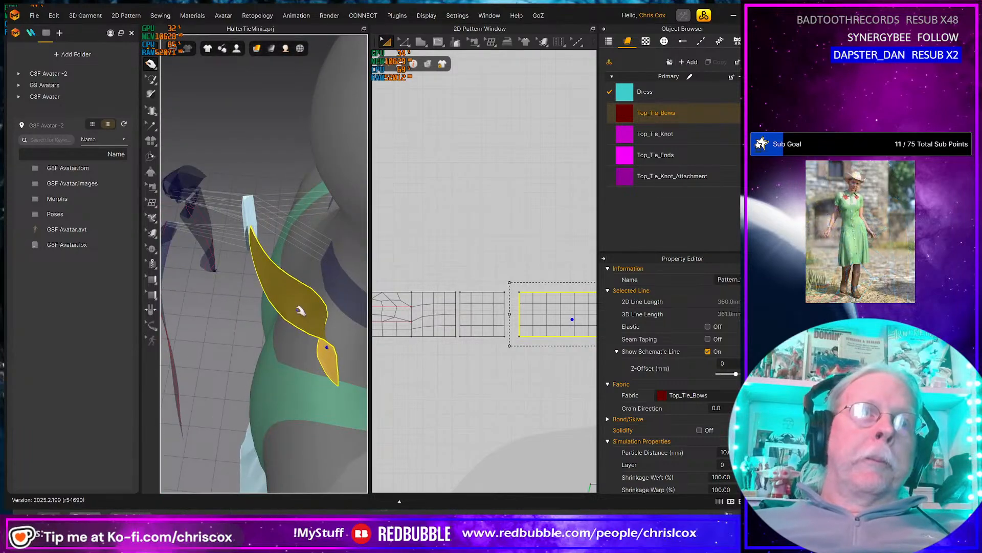
pyautogui.press('b')
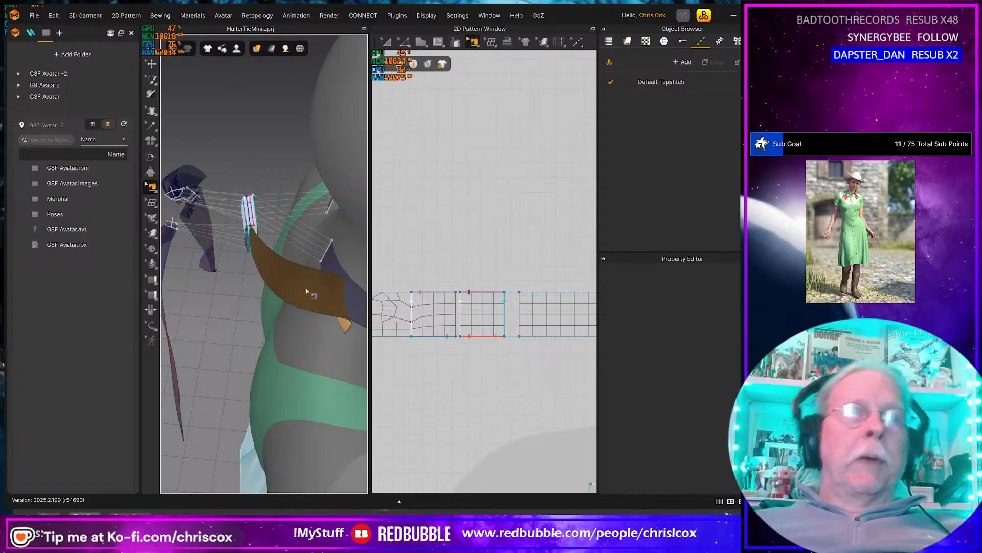
# Reset the bow pattern's 3D arrangement and bring the flat strip up behind the avatar's neck.
pyautogui.press('q')
pyautogui.click(305, 291)
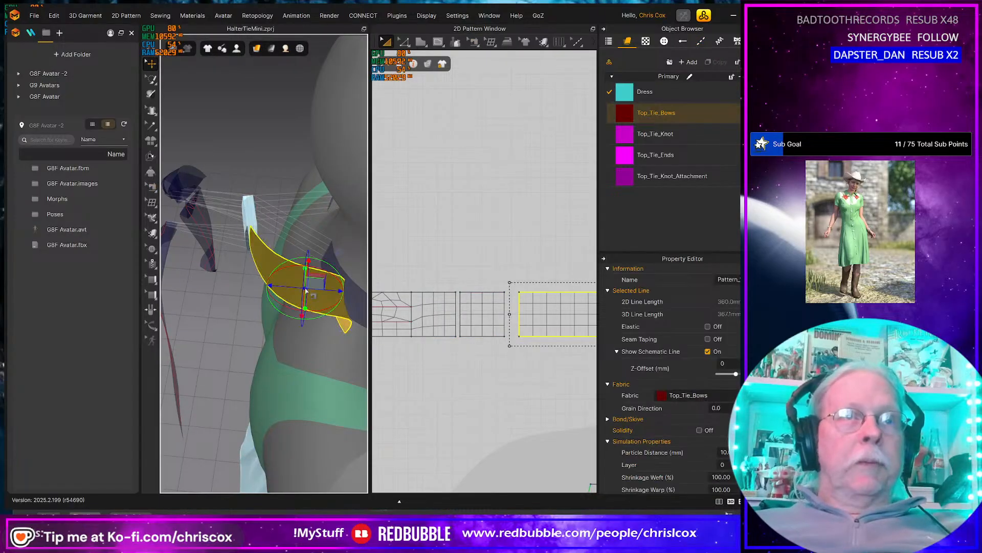
pyautogui.hotkey('ctrl', 'f')
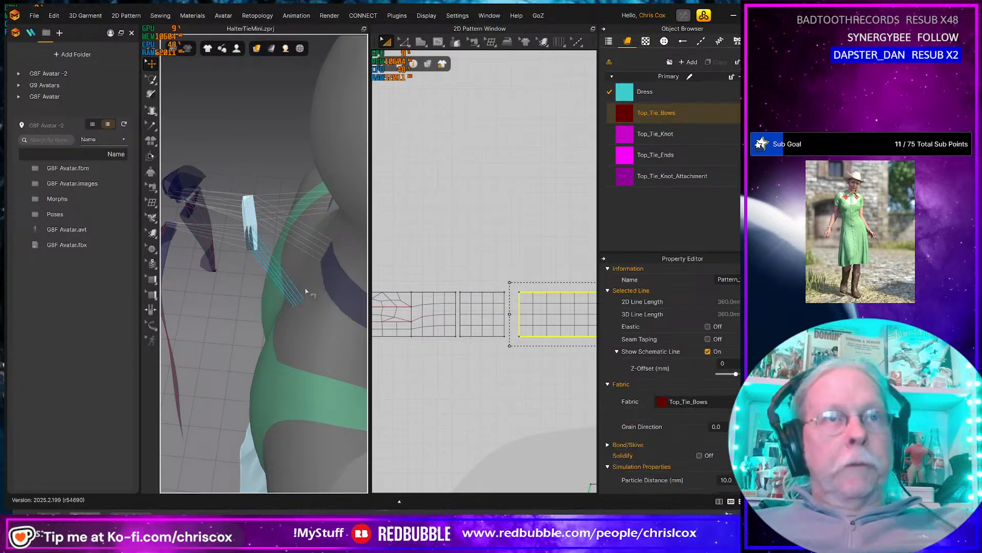
pyautogui.scroll(-6, 306, 291)
pyautogui.scroll(-3, 308, 293)
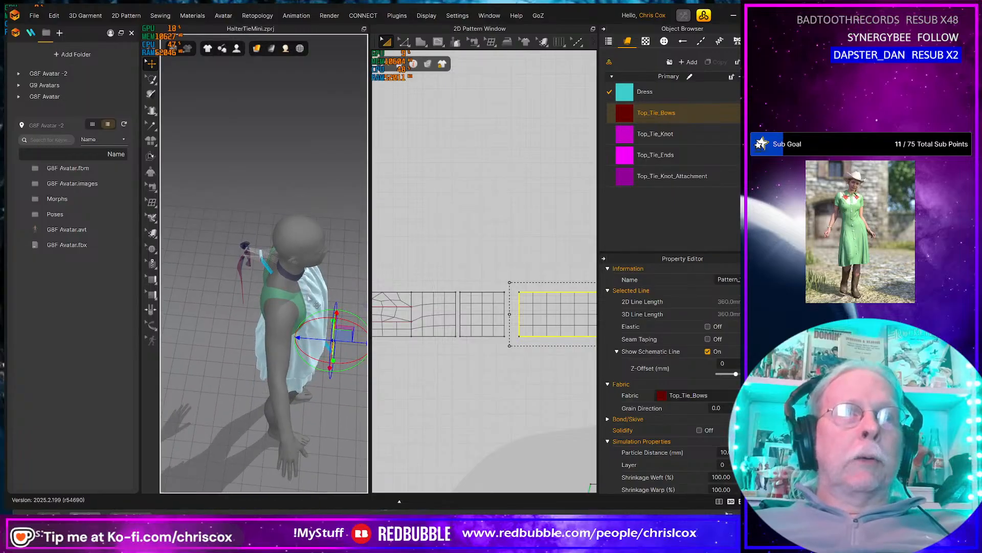
pyautogui.moveTo(312, 316); pyautogui.dragTo(353, 348, button='right')
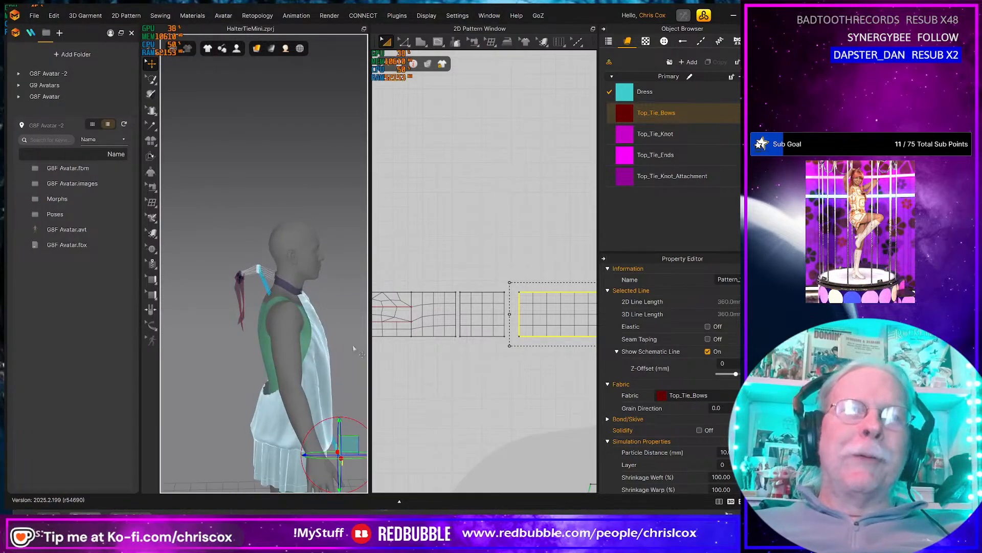
pyautogui.moveTo(360, 443); pyautogui.dragTo(270, 266)
pyautogui.moveTo(271, 267); pyautogui.dragTo(289, 336, button='right')
pyautogui.scroll(5, 289, 336)
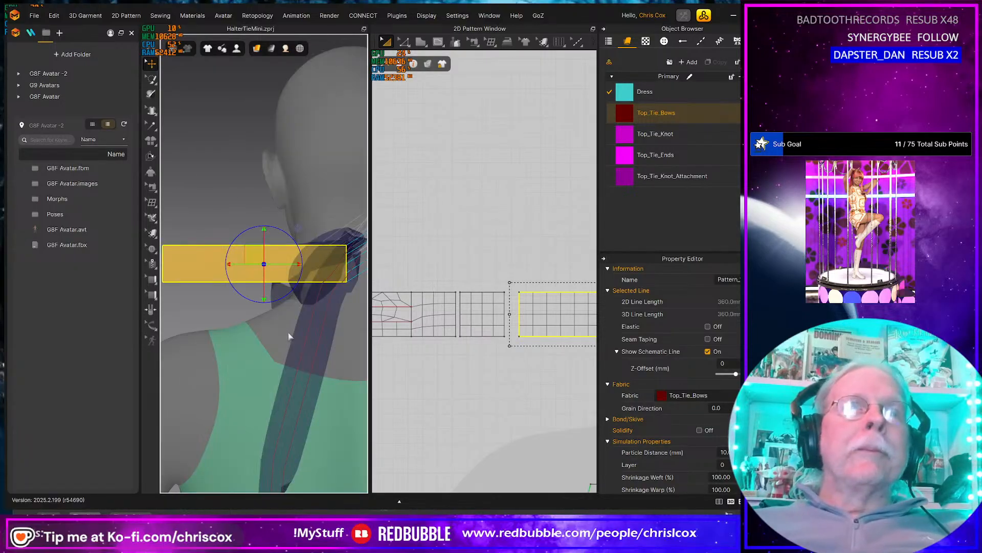
# Turn the flat bow strip lengthwise away from the neck and place it beside the knot's outer side.
pyautogui.scroll(-5, 295, 330)
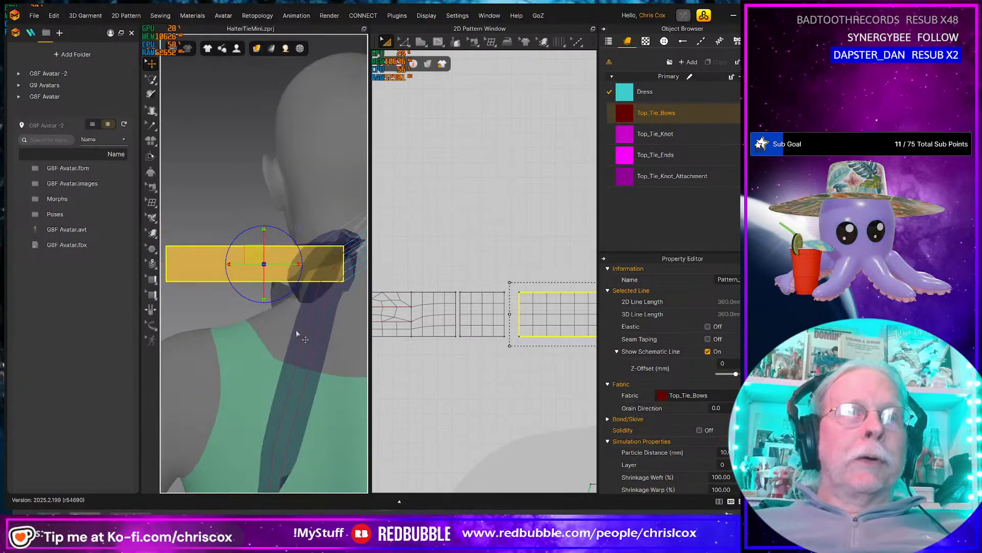
pyautogui.moveTo(289, 329); pyautogui.dragTo(254, 314, button='right')
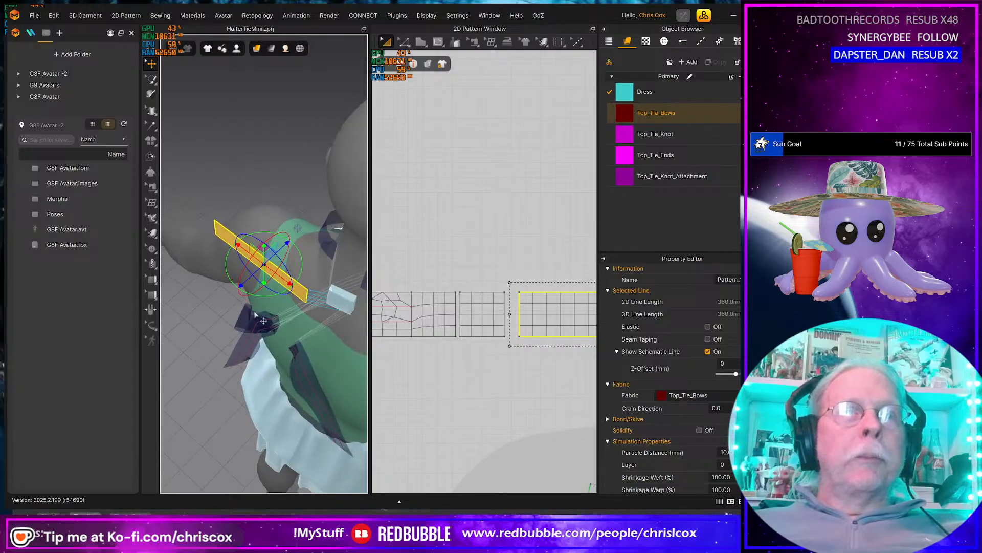
pyautogui.moveTo(291, 290); pyautogui.dragTo(251, 249)
pyautogui.moveTo(249, 250)
pyautogui.mouseDown(button='right')
pyautogui.moveTo(265, 230)
pyautogui.moveTo(261, 250)
pyautogui.mouseUp(button='right')
pyautogui.hotkey('shift', 'q')
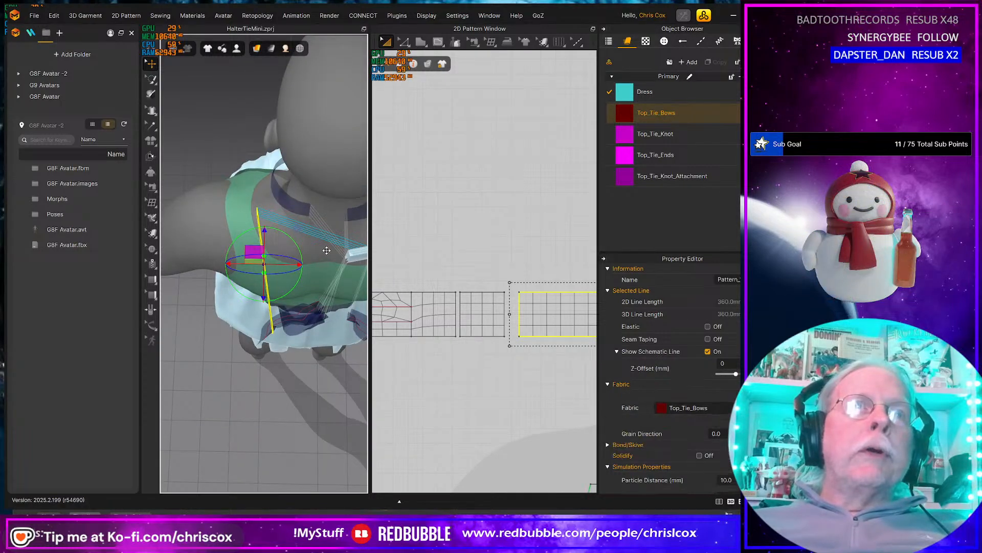
pyautogui.moveTo(305, 285); pyautogui.dragTo(186, 323, button='middle')
pyautogui.scroll(-2, 186, 323)
pyautogui.scroll(4, 186, 323)
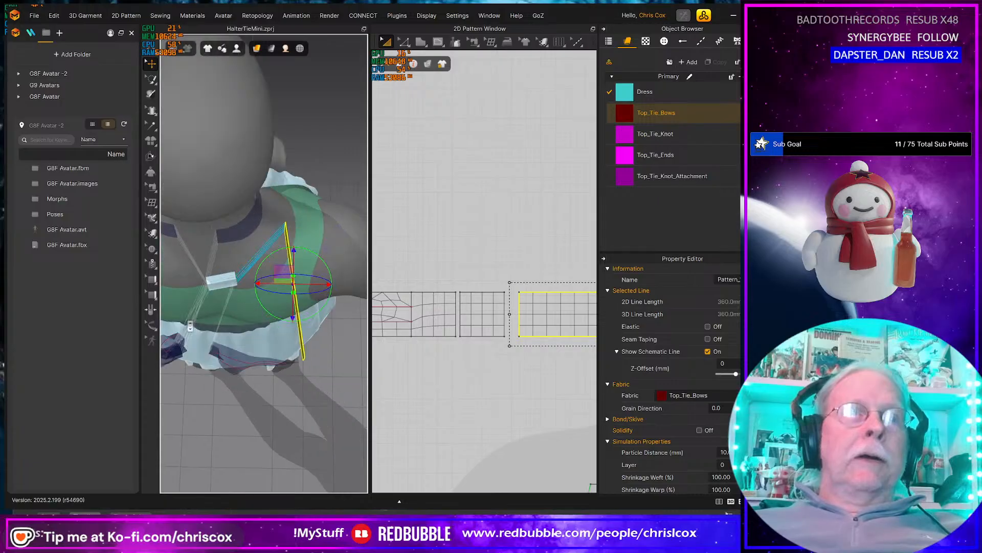
pyautogui.moveTo(216, 309); pyautogui.dragTo(194, 281, button='right')
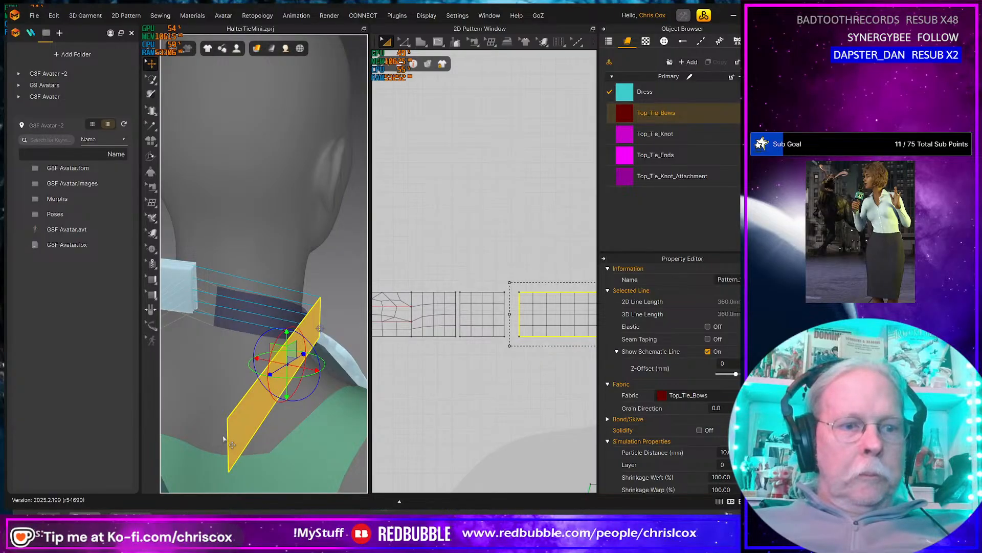
# Sew the bow's free 30 mm end to the outer knot square's side edge and simulate it into a closed loop.
pyautogui.press('n')
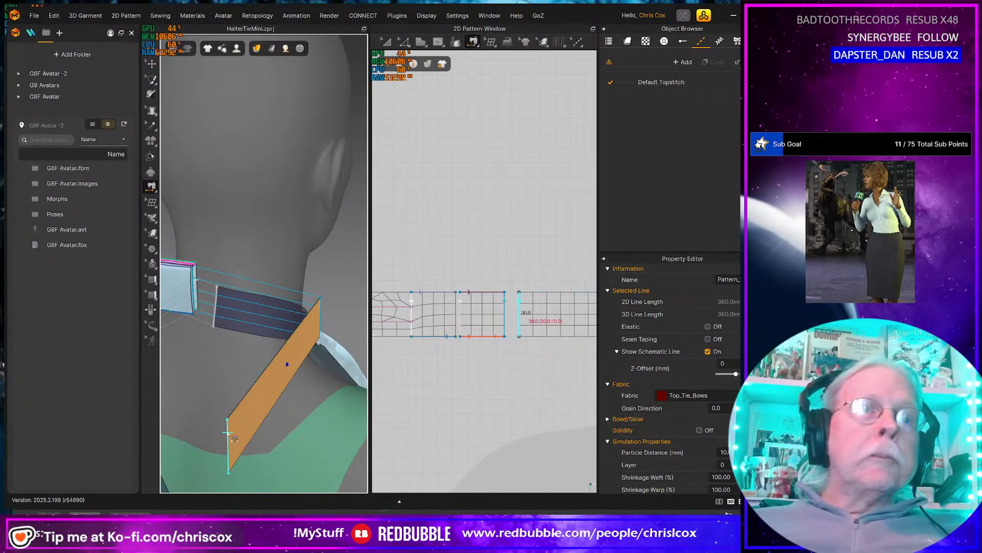
pyautogui.click(228, 433)
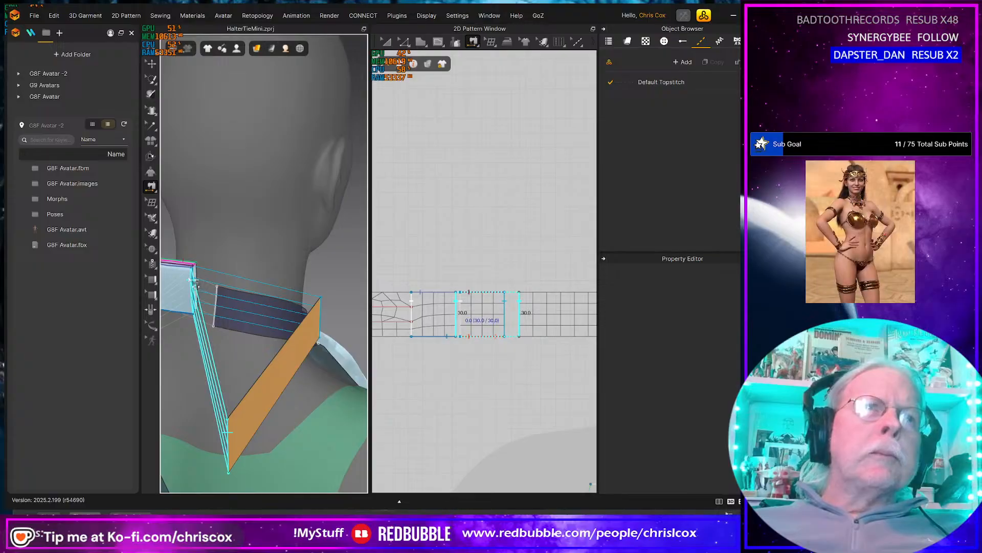
pyautogui.click(196, 290)
pyautogui.moveTo(202, 310); pyautogui.dragTo(242, 316, button='right')
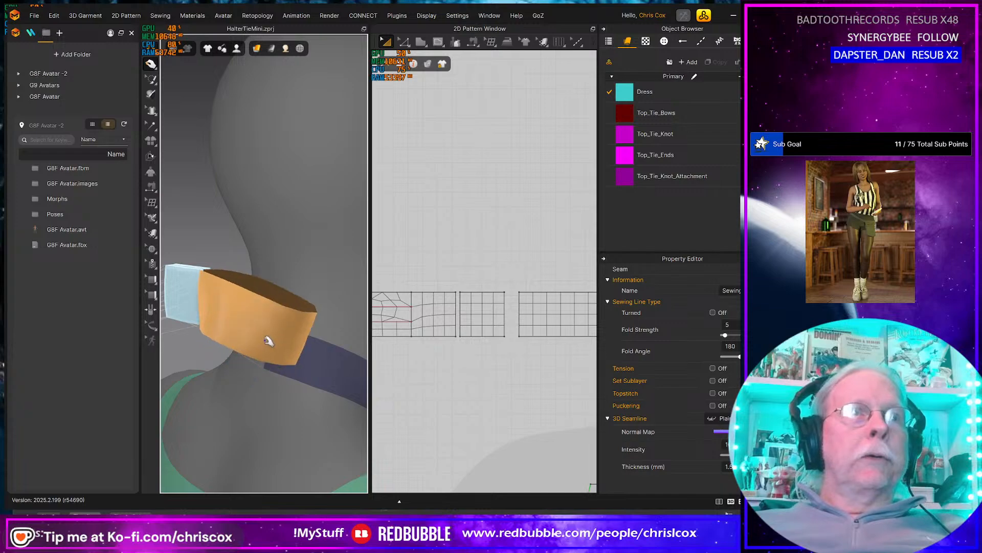
# Freeze the looped bow pattern, end the simulation and keep the bow selected.
pyautogui.click(268, 341)
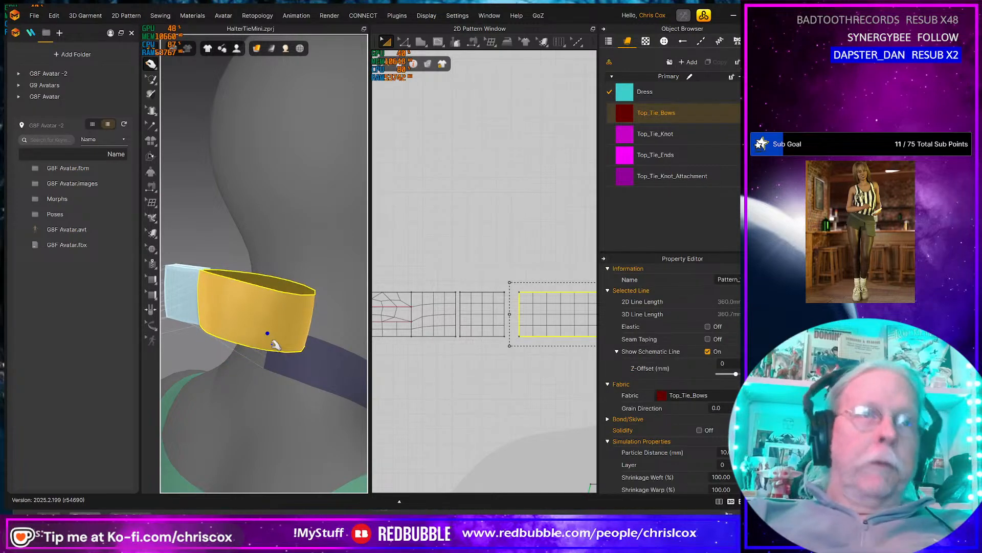
pyautogui.hotkey('ctrl', 'k')
pyautogui.moveTo(313, 341); pyautogui.dragTo(437, 340, button='right')
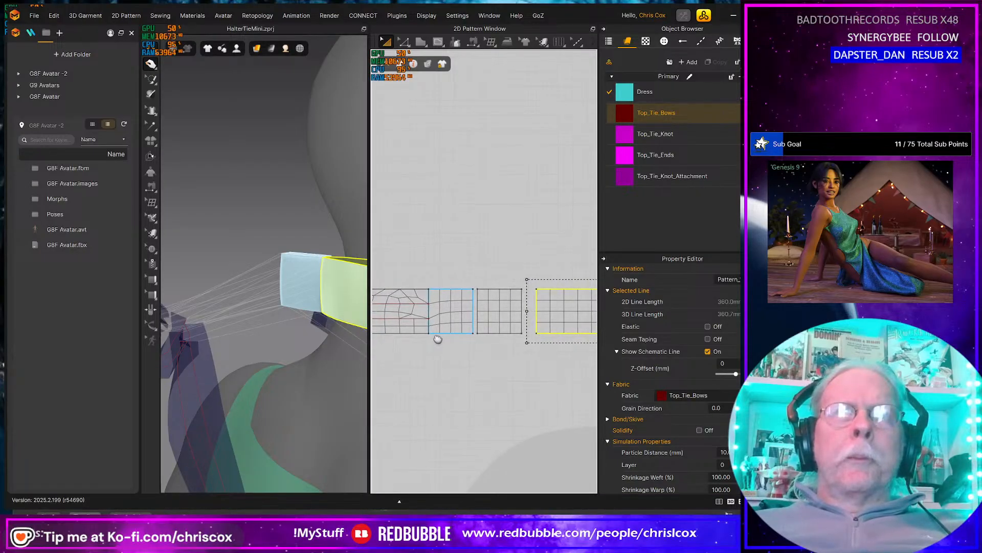
pyautogui.click(496, 317)
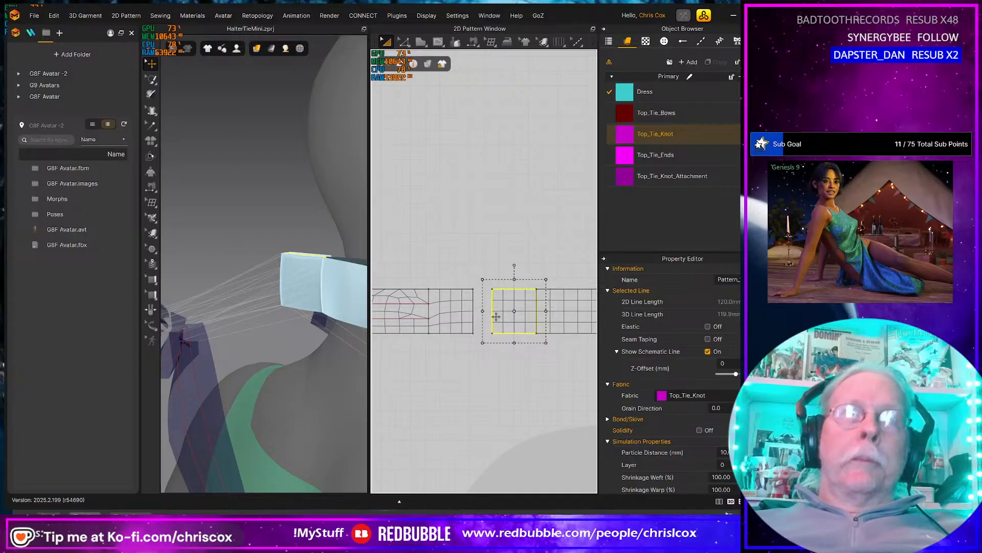
pyautogui.click(350, 291)
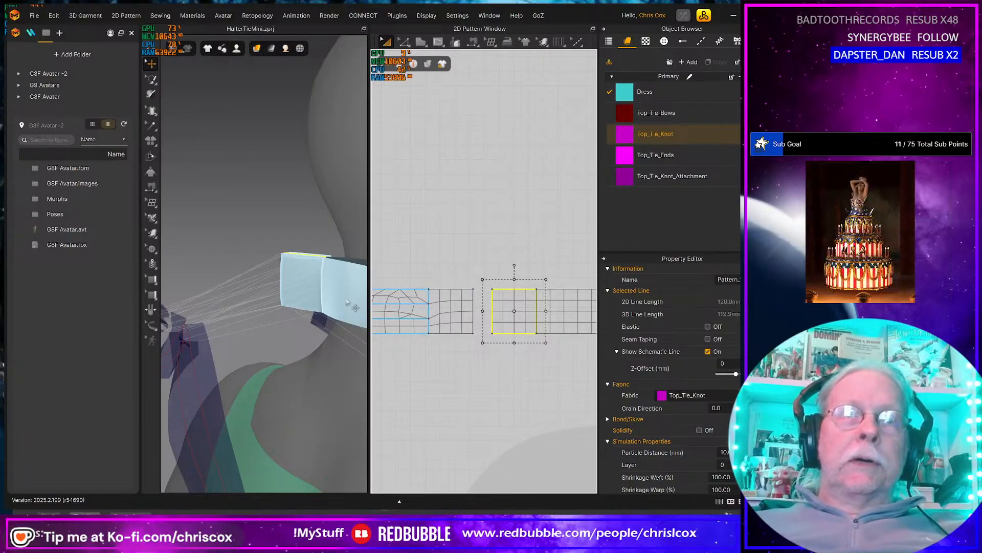
pyautogui.click(350, 290)
# Activate the long Top_Tie_Ends pattern on the knot's other side and start simulating it toward the knot.
pyautogui.moveTo(353, 294)
pyautogui.mouseDown(button='right')
pyautogui.moveTo(327, 286)
pyautogui.moveTo(353, 294)
pyautogui.mouseUp(button='right')
pyautogui.moveTo(567, 366); pyautogui.dragTo(405, 359, button='right')
pyautogui.scroll(-5, 407, 361)
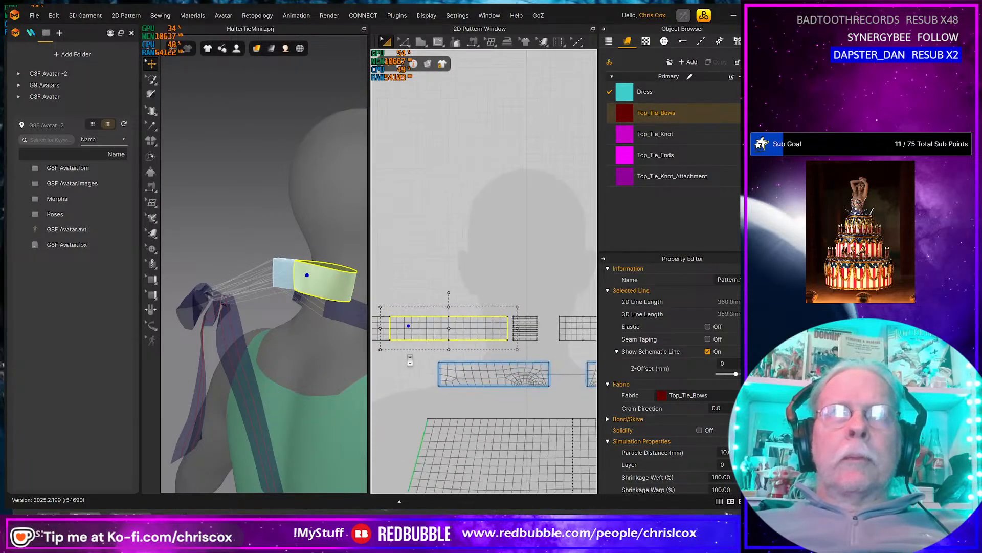
pyautogui.scroll(3, 410, 356)
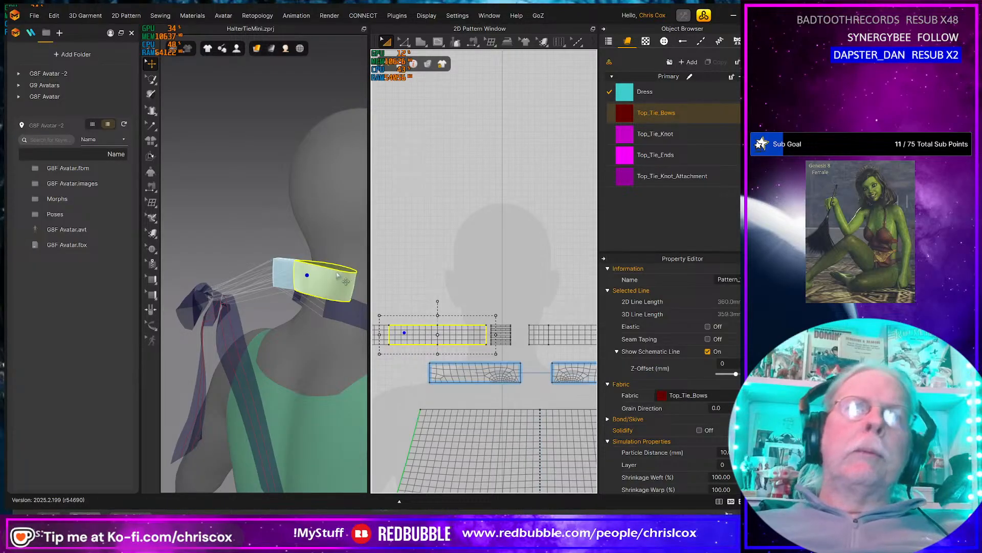
pyautogui.moveTo(418, 266); pyautogui.dragTo(550, 234, button='middle')
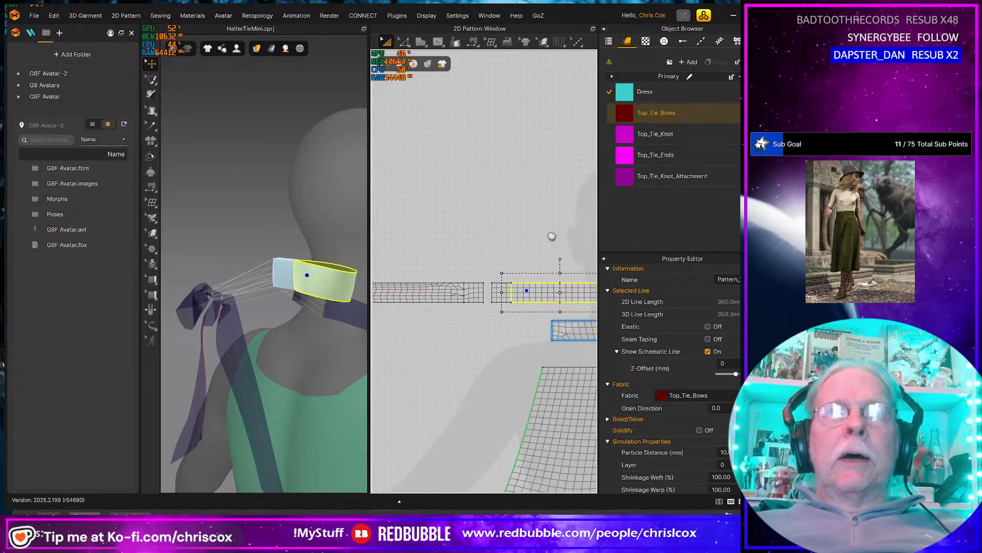
pyautogui.click(423, 293)
pyautogui.moveTo(252, 377)
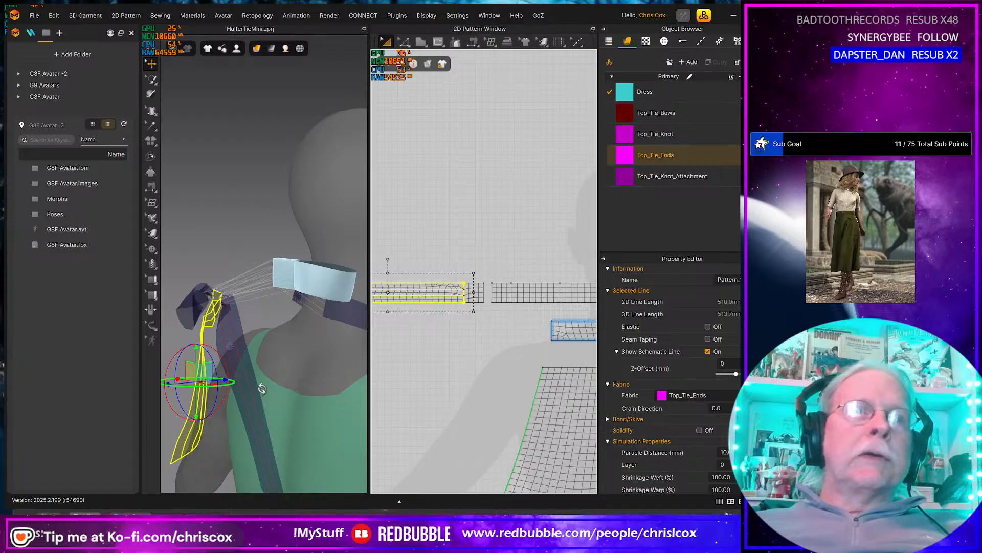
pyautogui.moveTo(261, 388); pyautogui.dragTo(274, 389, button='right')
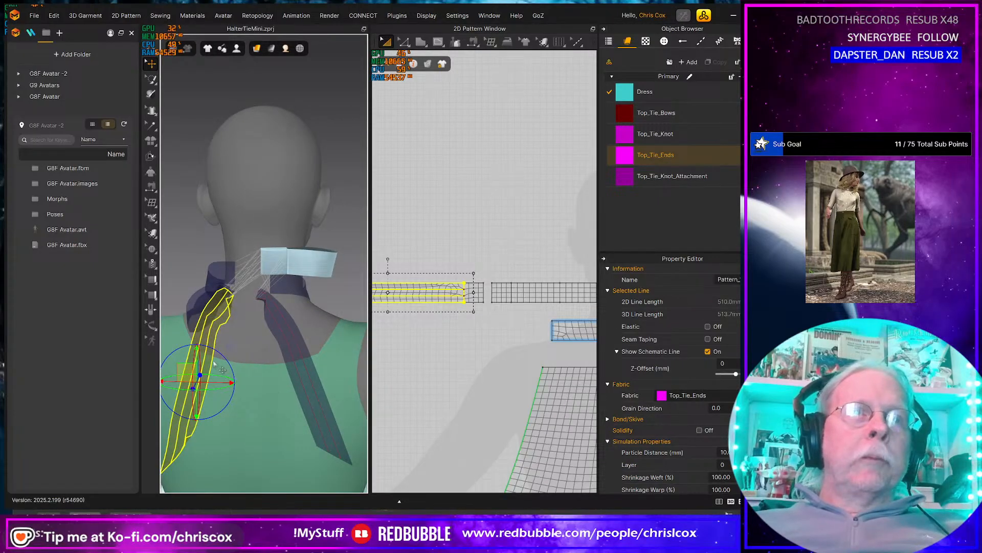
pyautogui.rightClick(198, 358)
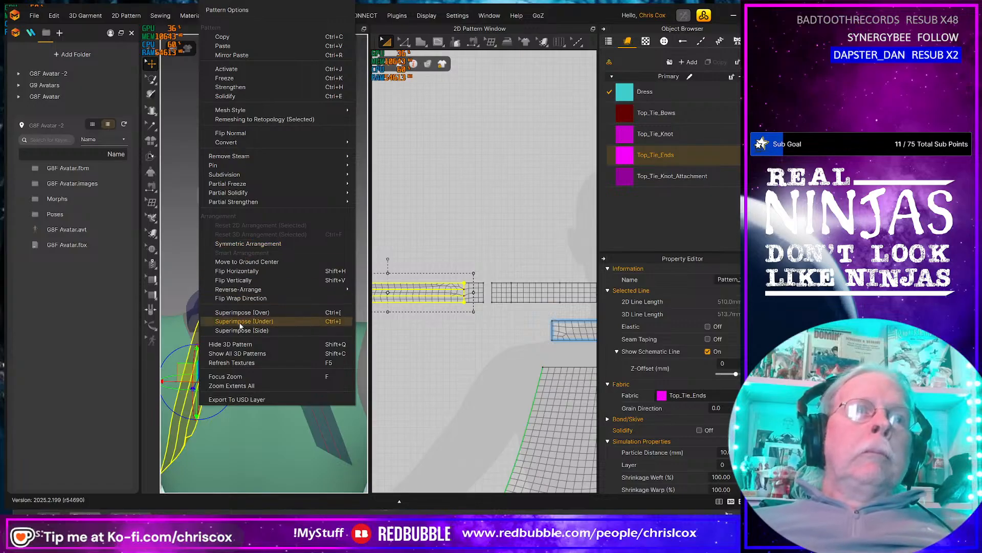
pyautogui.rightClick(424, 295)
pyautogui.click(448, 245)
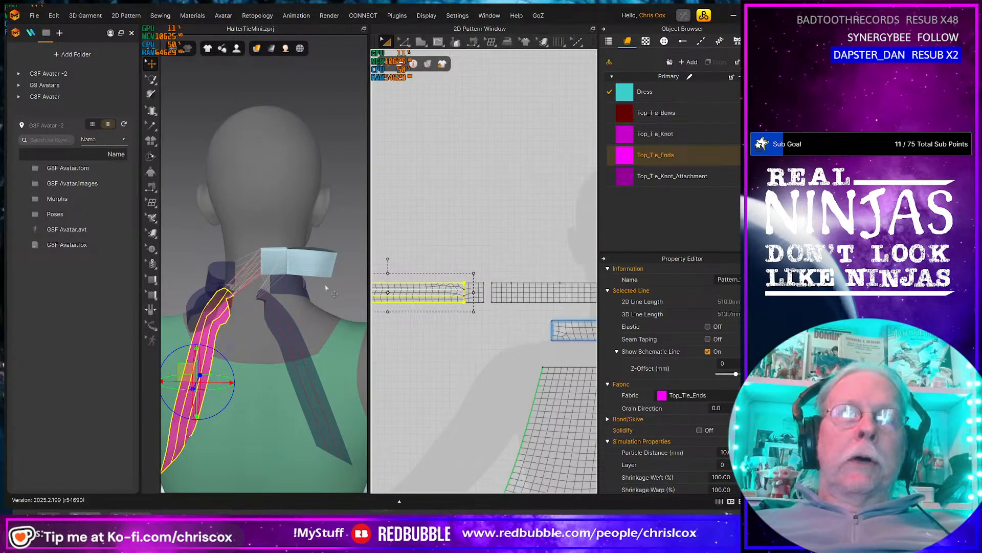
pyautogui.press('space')
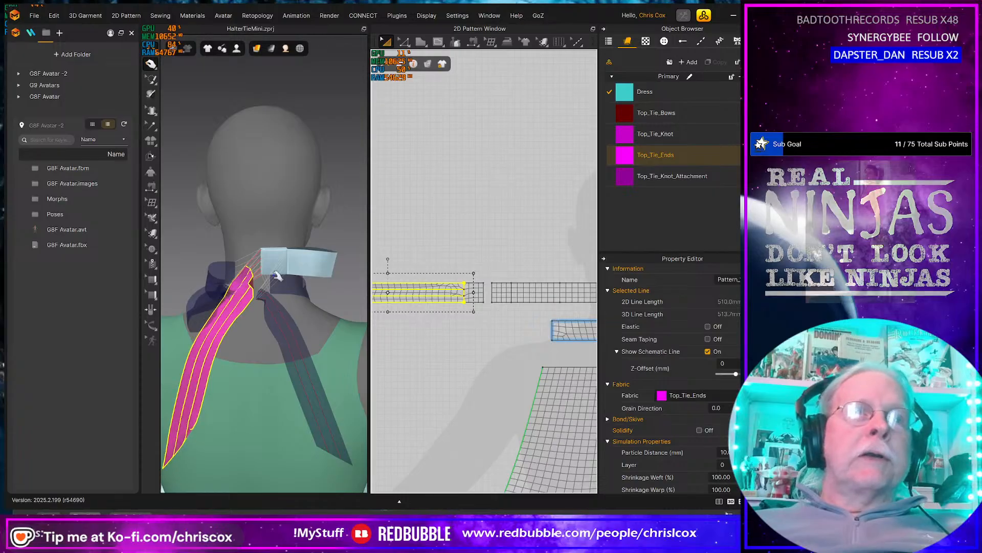
# Lift the left tie end clear of its bow loop, freeze it, and simulate the left bow loop onto the knot.
pyautogui.click(201, 294)
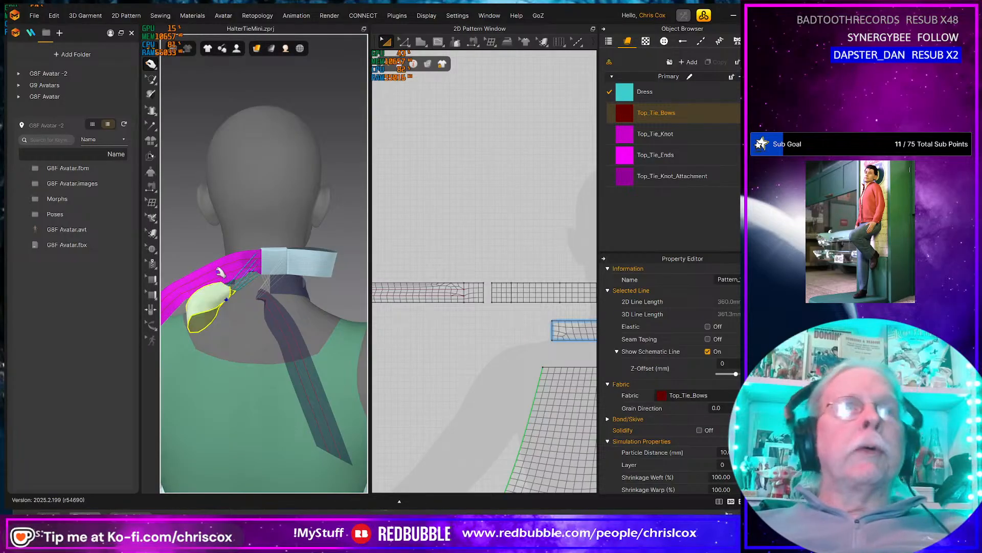
pyautogui.click(223, 273)
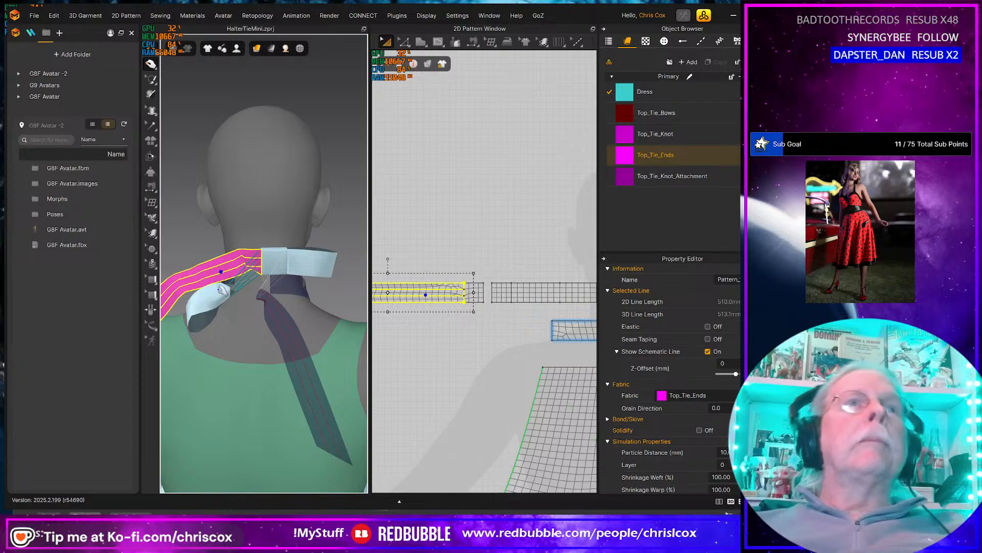
pyautogui.click(219, 292)
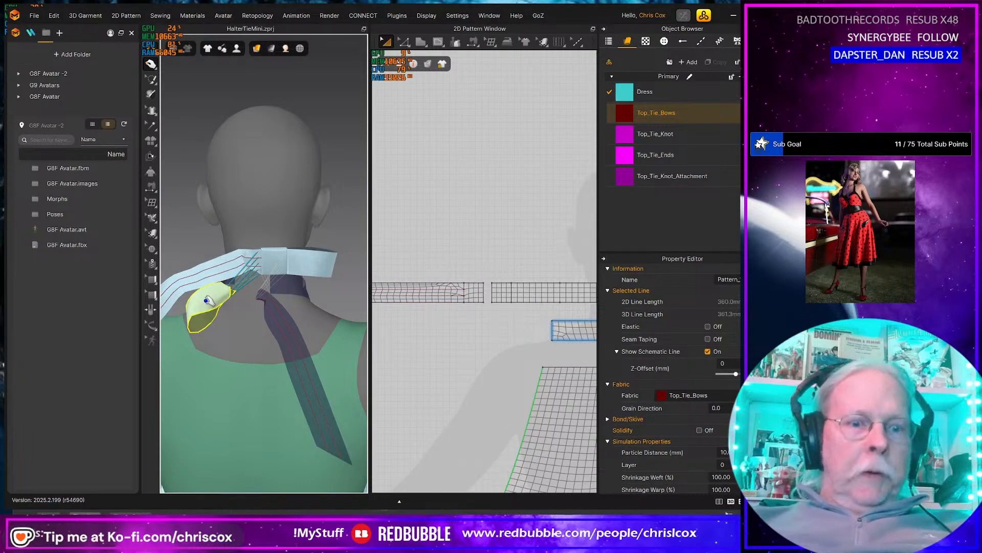
pyautogui.press('space')
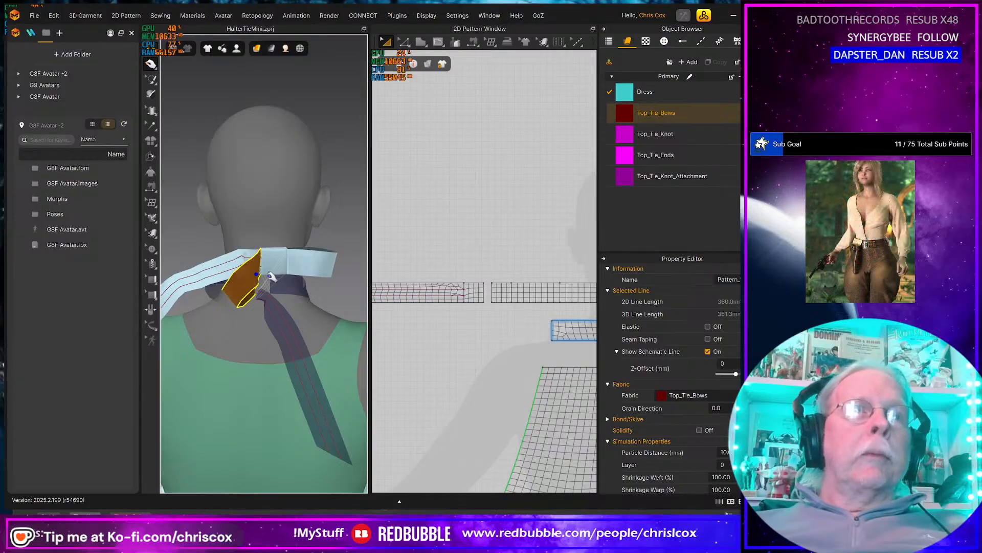
# Pull the left bow loop out from behind the frozen left tie end in the simulation.
pyautogui.scroll(3, 271, 282)
pyautogui.moveTo(263, 268); pyautogui.dragTo(274, 340, button='right')
pyautogui.click(275, 341)
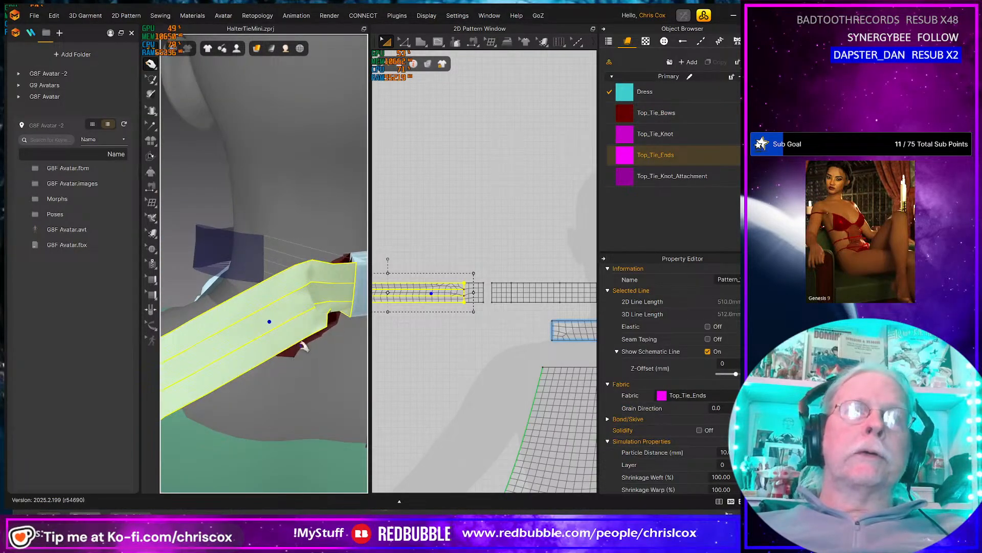
pyautogui.click(343, 259)
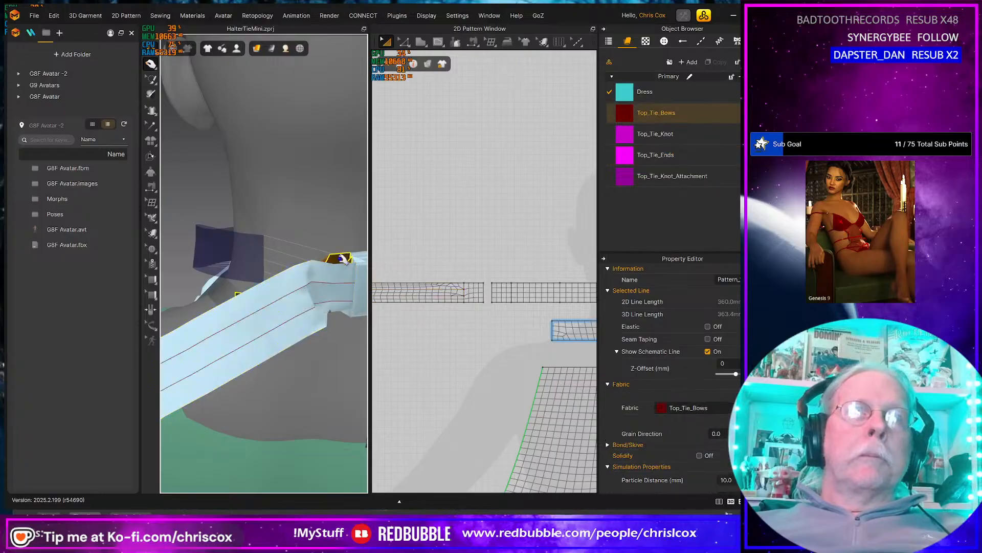
pyautogui.moveTo(343, 259); pyautogui.dragTo(249, 270)
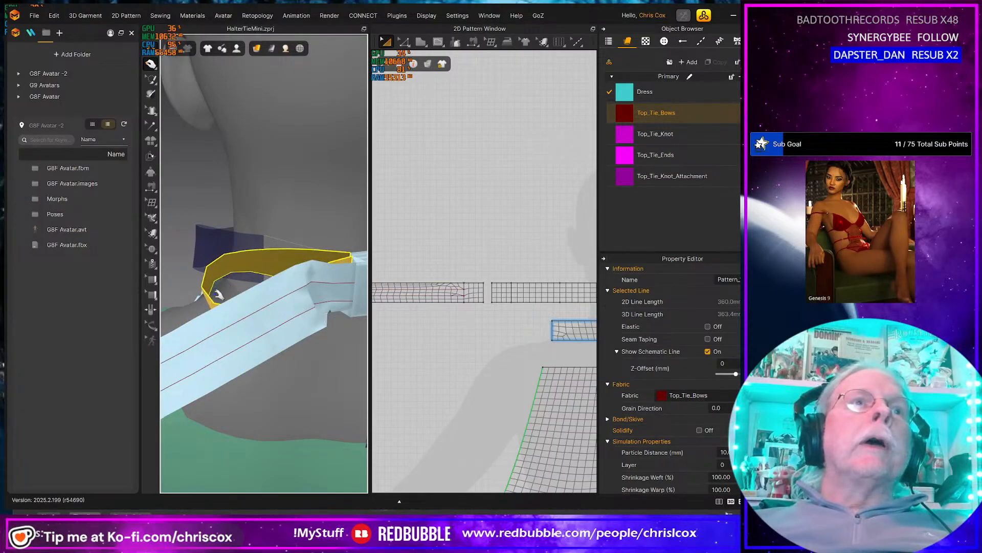
# Pull the left bow loop outward into an open, rounded shape beside the knot and freeze it.
pyautogui.moveTo(258, 305); pyautogui.dragTo(278, 257, button='right')
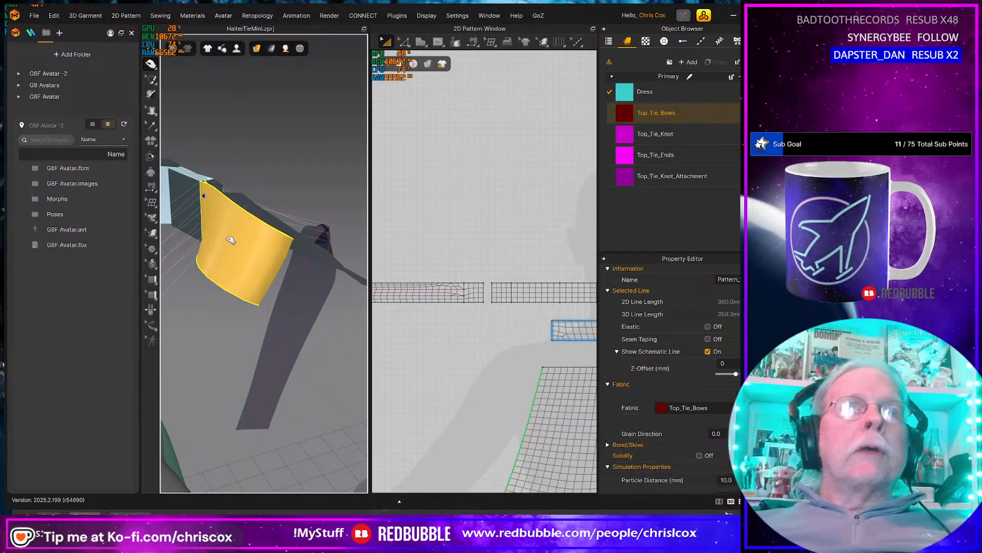
pyautogui.moveTo(229, 239); pyautogui.dragTo(194, 235)
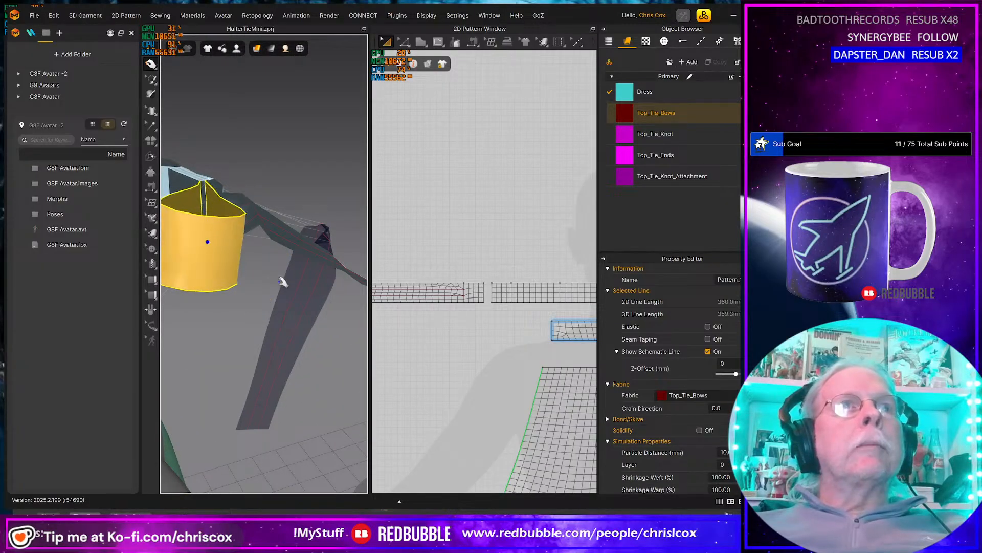
pyautogui.moveTo(287, 281); pyautogui.dragTo(198, 276, button='right')
pyautogui.scroll(1, 209, 300)
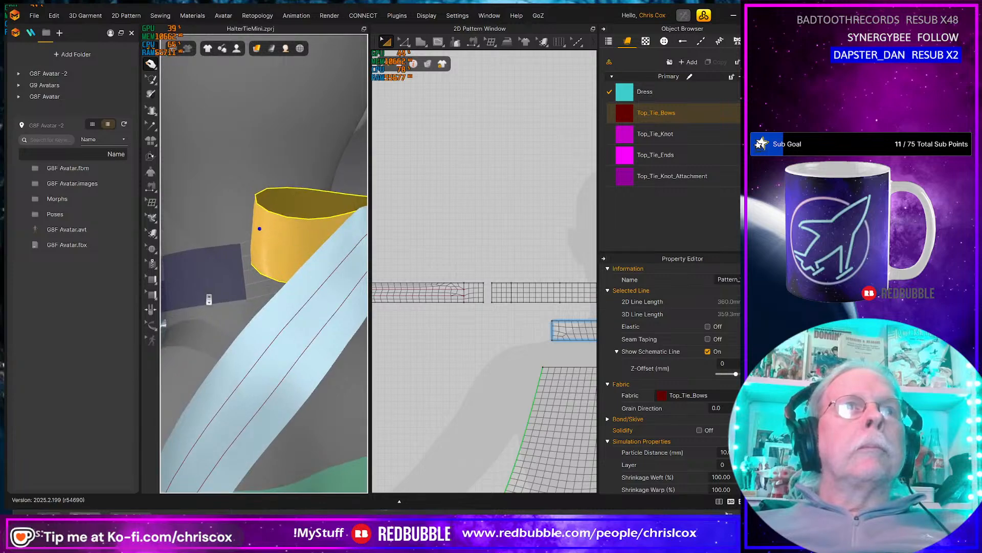
pyautogui.scroll(-5, 209, 300)
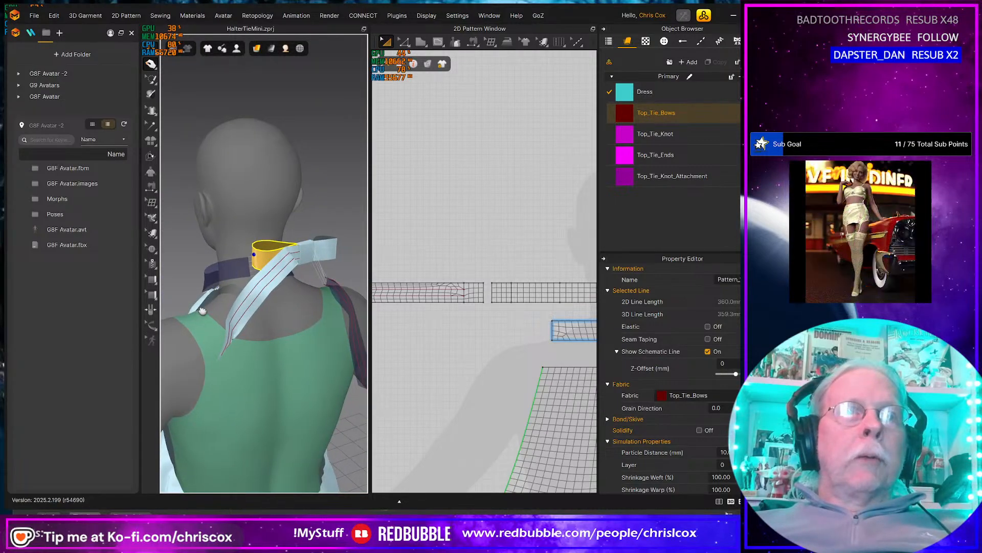
pyautogui.moveTo(202, 310); pyautogui.dragTo(232, 270, button='right')
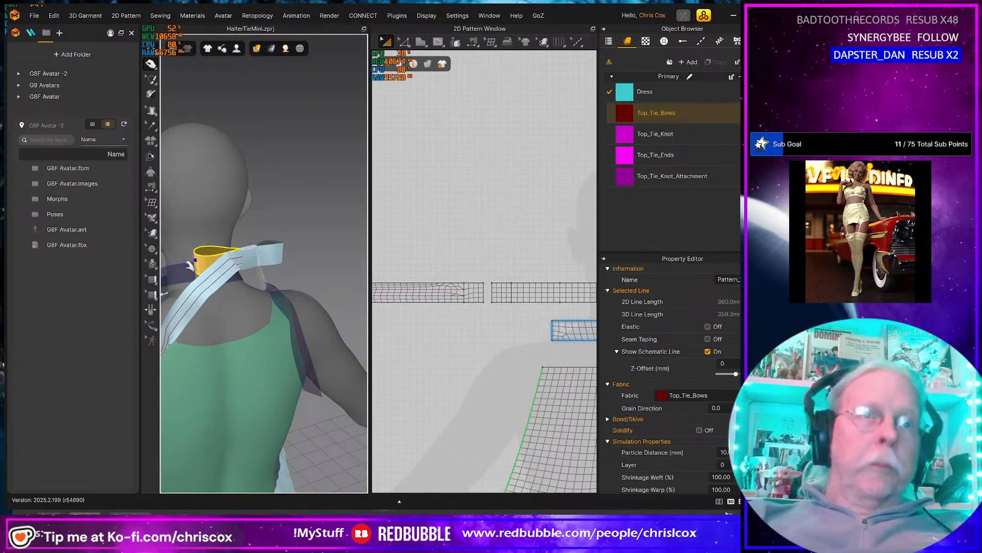
# Reactivate the right tie end and draw it up to the knot in the simulation.
pyautogui.click(304, 358)
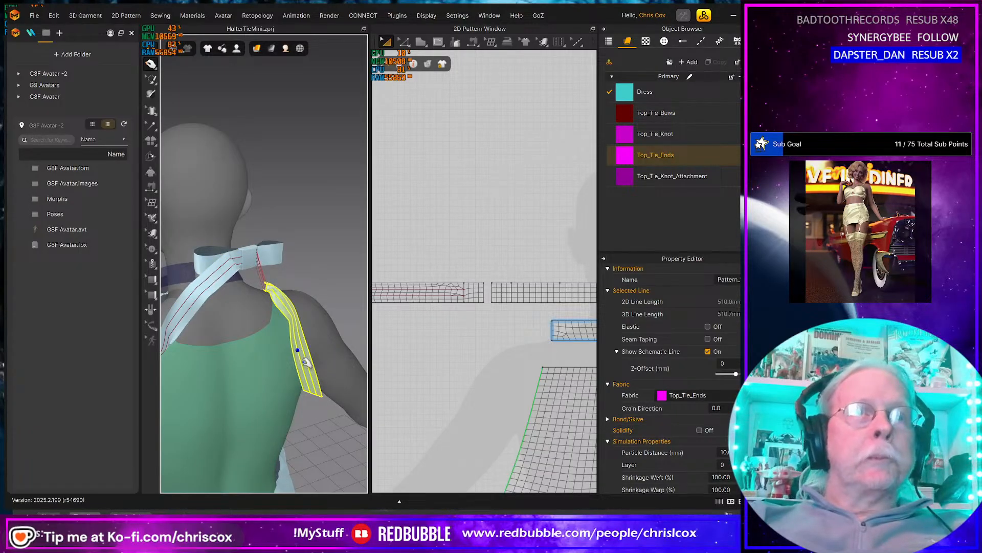
pyautogui.moveTo(305, 362); pyautogui.dragTo(306, 329)
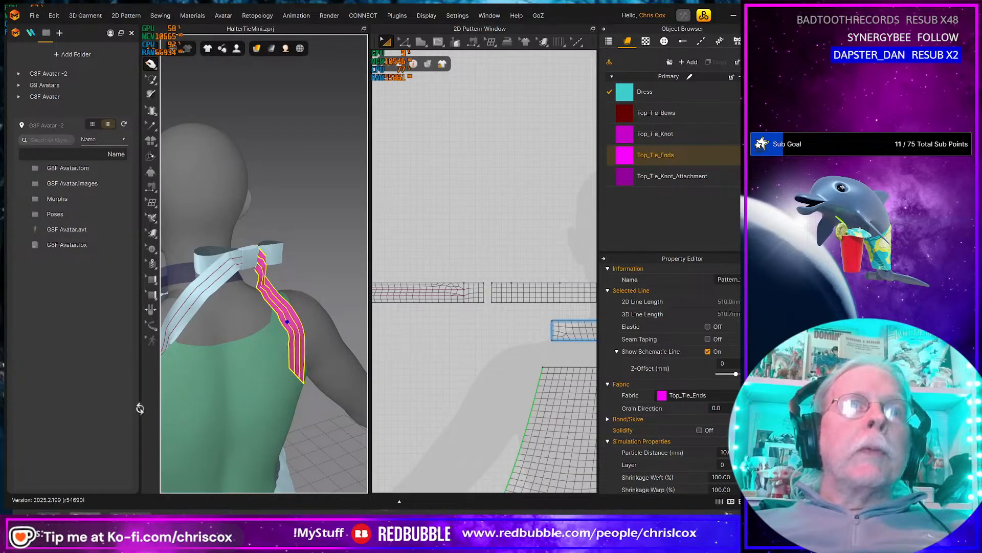
pyautogui.rightClick(309, 329)
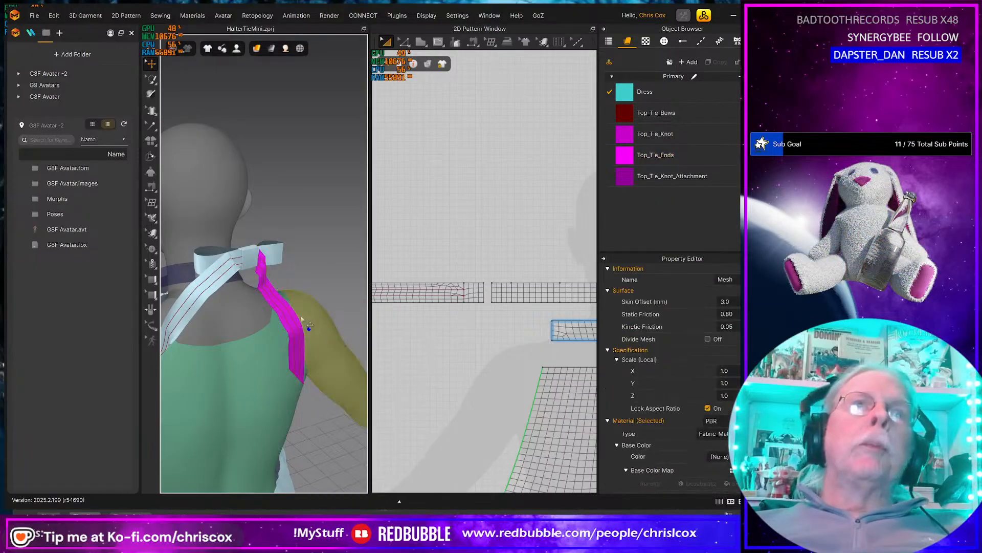
pyautogui.click(321, 342)
# Move the right bow loop away from the knot and rotate it clear of the right tie end.
pyautogui.click(299, 328)
pyautogui.moveTo(304, 324); pyautogui.dragTo(262, 388, button='right')
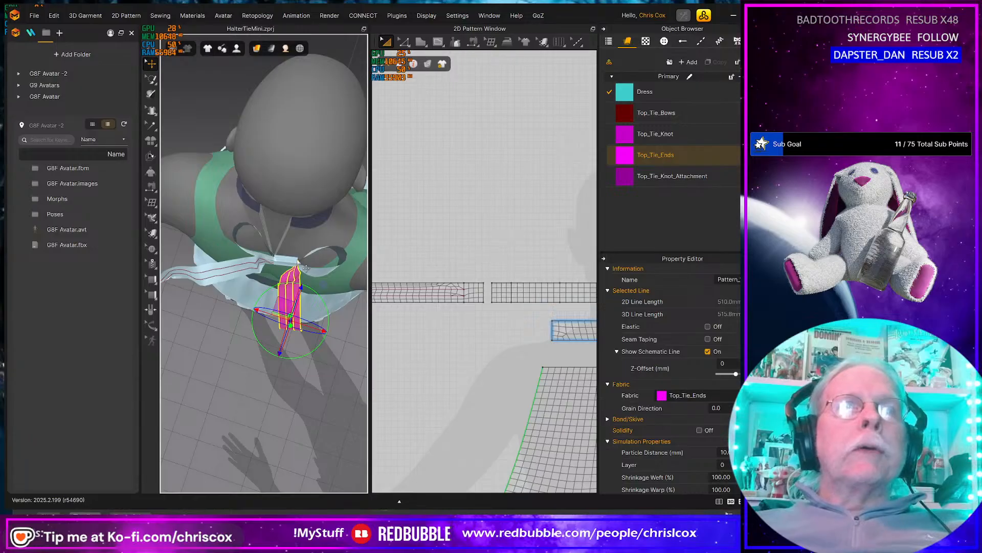
pyautogui.scroll(8, 303, 280)
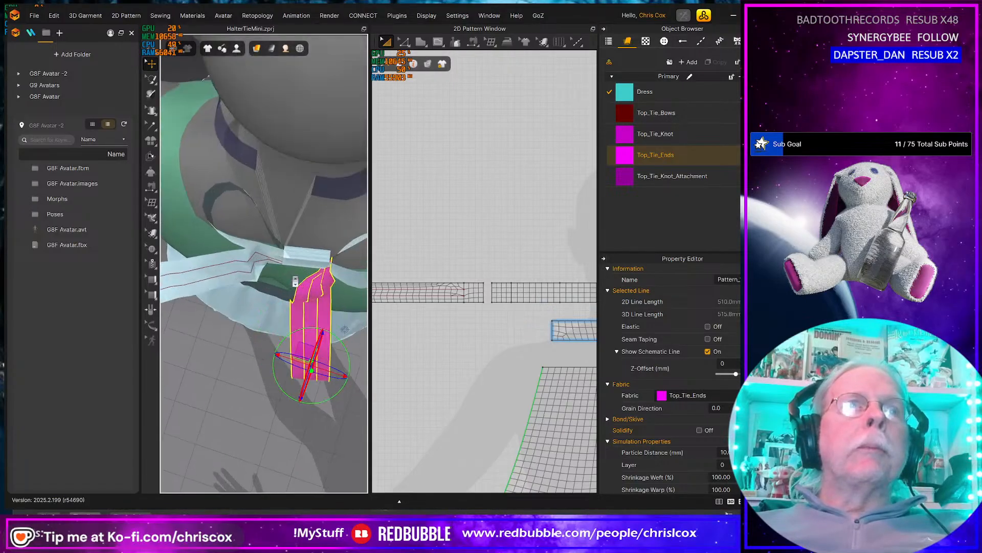
pyautogui.moveTo(295, 279); pyautogui.dragTo(250, 267, button='right')
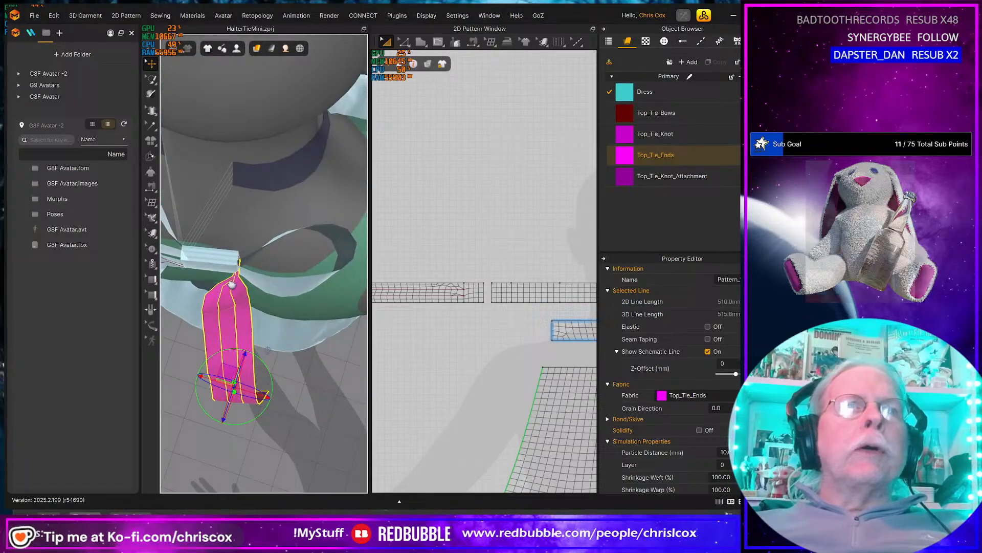
pyautogui.click(313, 280)
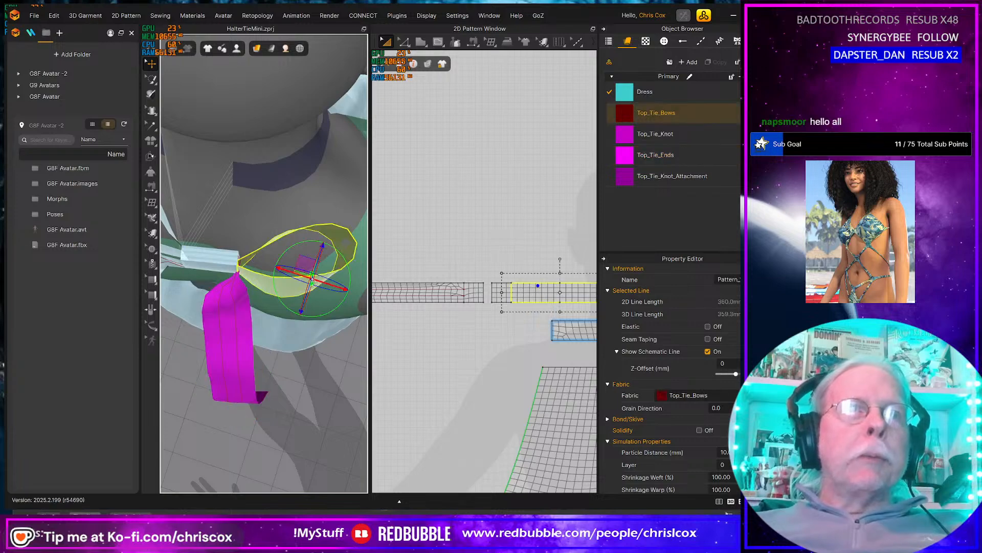
pyautogui.moveTo(309, 271); pyautogui.dragTo(325, 320)
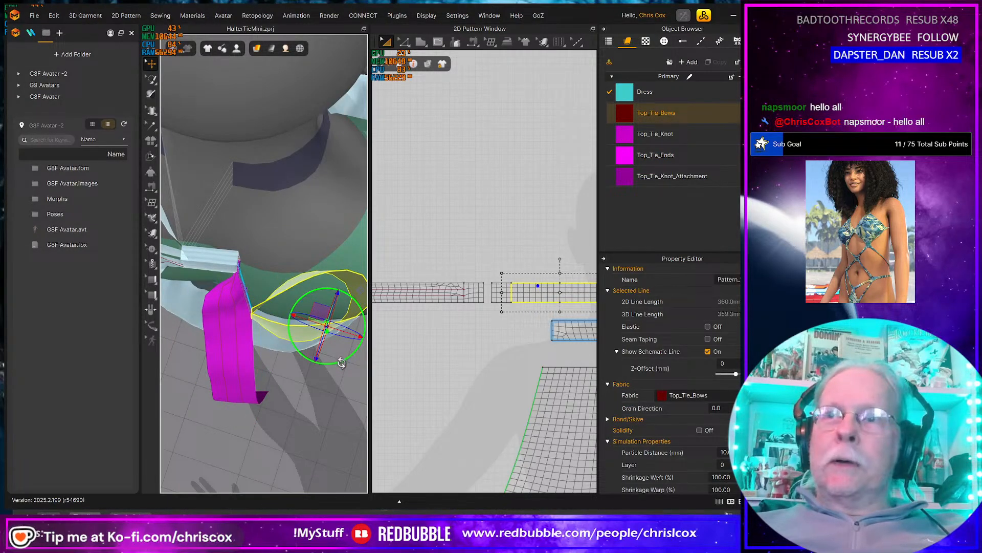
pyautogui.moveTo(342, 362); pyautogui.dragTo(324, 366)
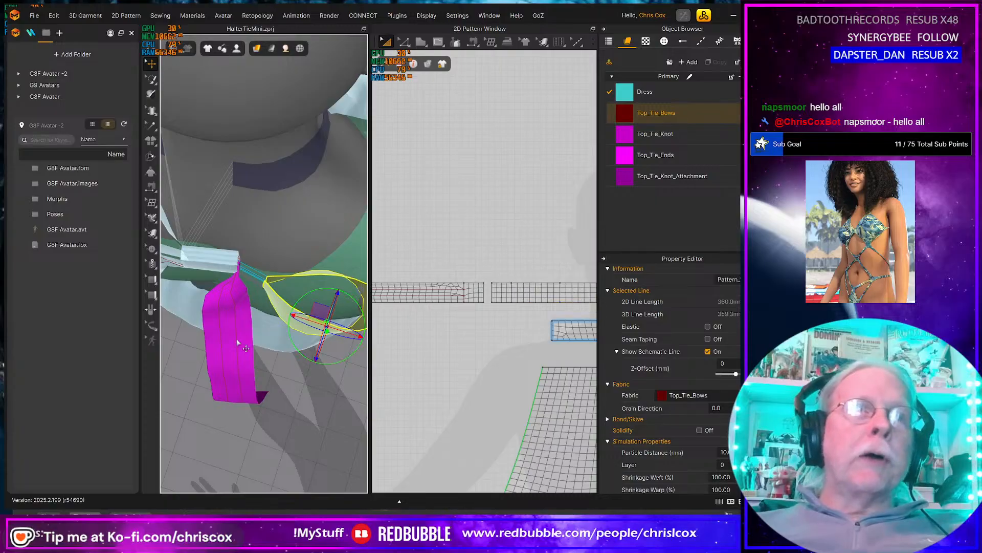
# Activate the right bow loop, and deactivate it again together with its sewing.
pyautogui.click(238, 343)
pyautogui.click(302, 326)
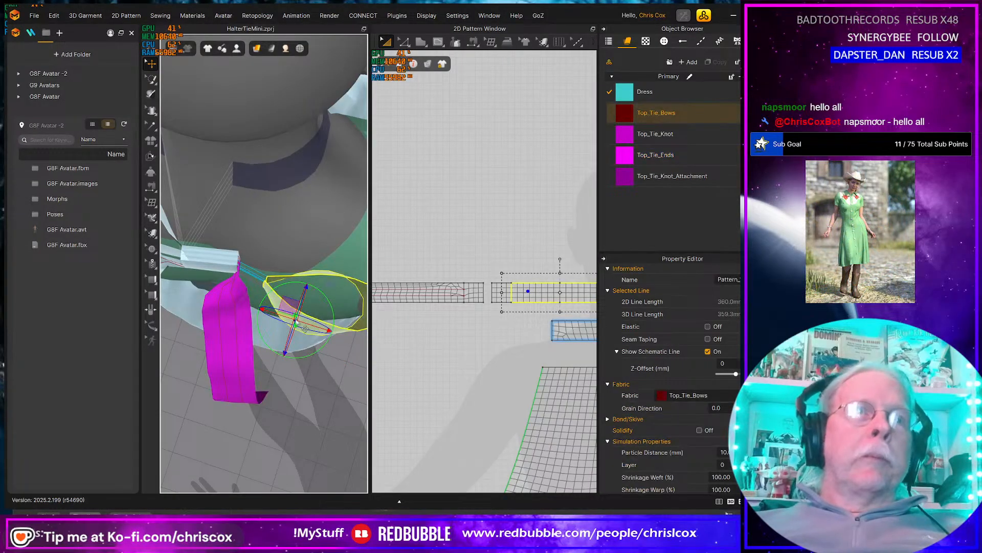
pyautogui.rightClick(541, 282)
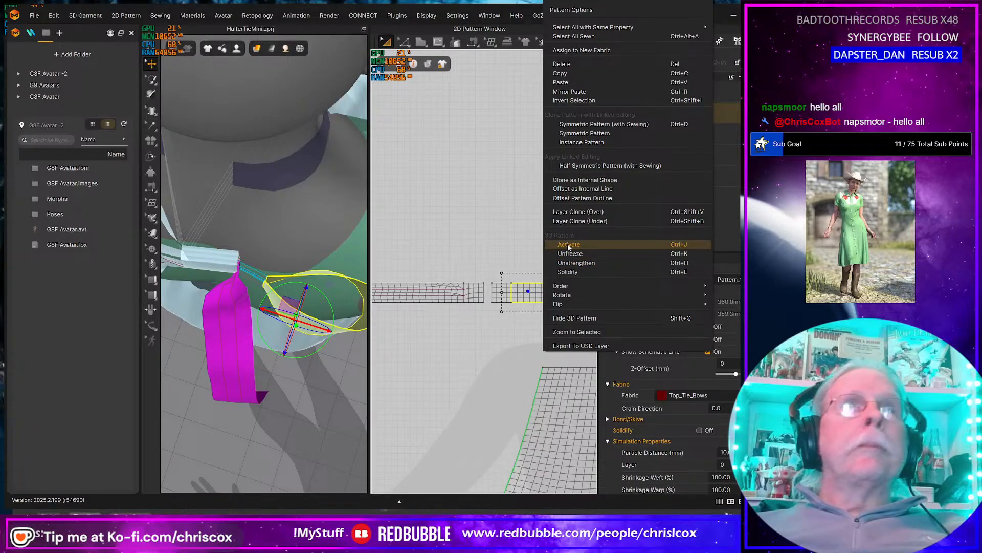
pyautogui.click(569, 245)
pyautogui.rightClick(535, 294)
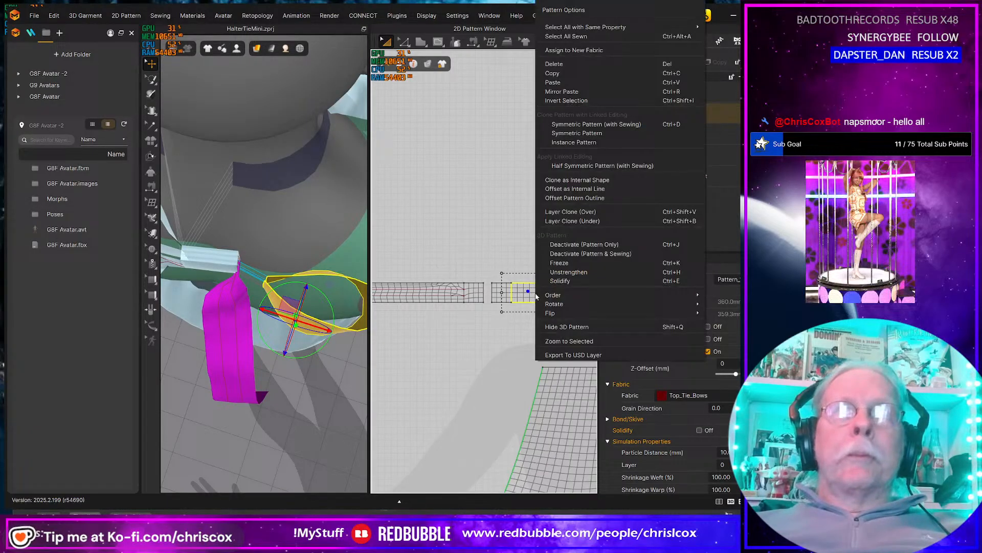
pyautogui.click(575, 261)
# Strengthen the right tie end and pull it outward from the knot with the simulation running.
pyautogui.click(221, 353)
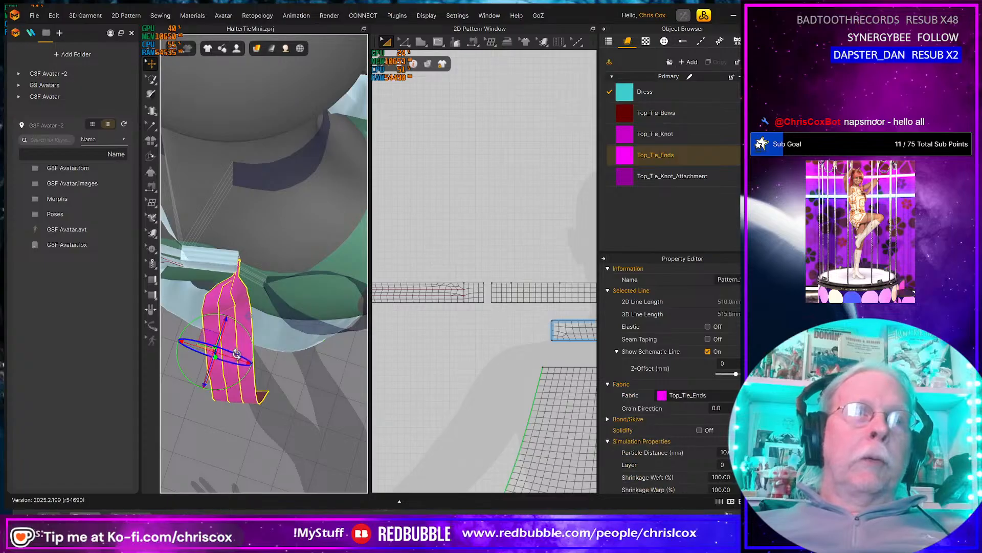
pyautogui.hotkey('ctrl', 'h')
pyautogui.press('space')
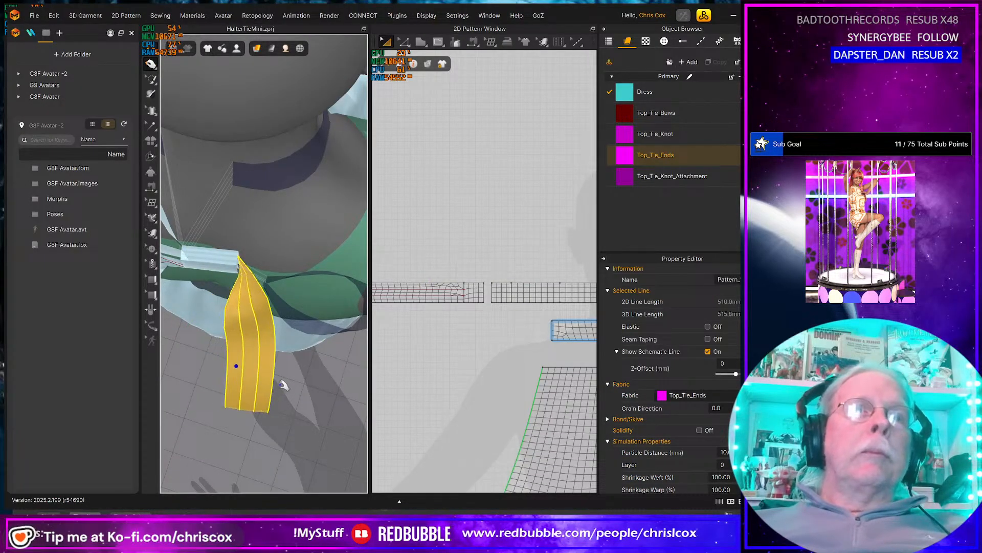
pyautogui.moveTo(309, 395); pyautogui.dragTo(338, 418)
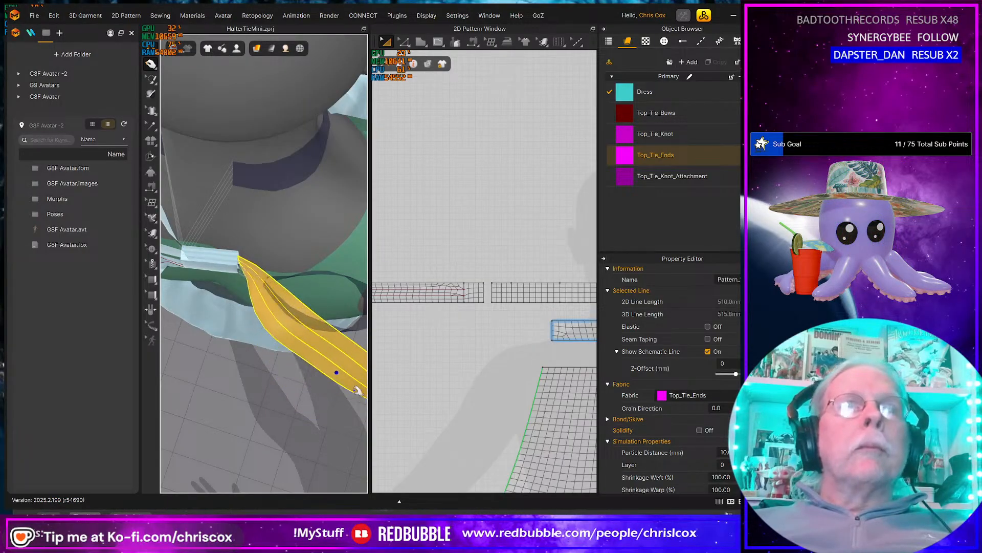
# Adjust the right tie end so it extends straight out from the knot, and freeze it.
pyautogui.moveTo(274, 429); pyautogui.dragTo(247, 390, button='right')
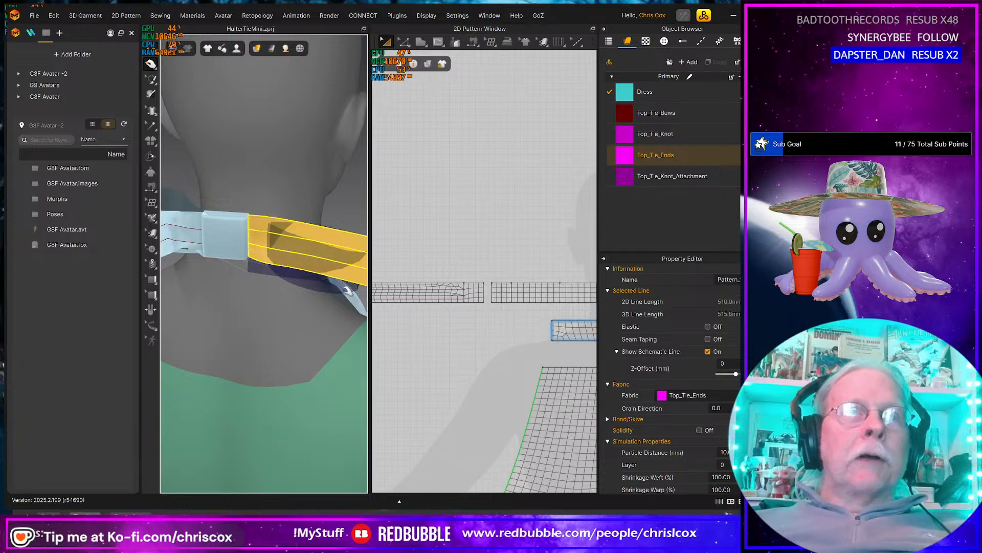
pyautogui.moveTo(349, 298); pyautogui.dragTo(332, 365, button='right')
pyautogui.moveTo(332, 364); pyautogui.dragTo(351, 392)
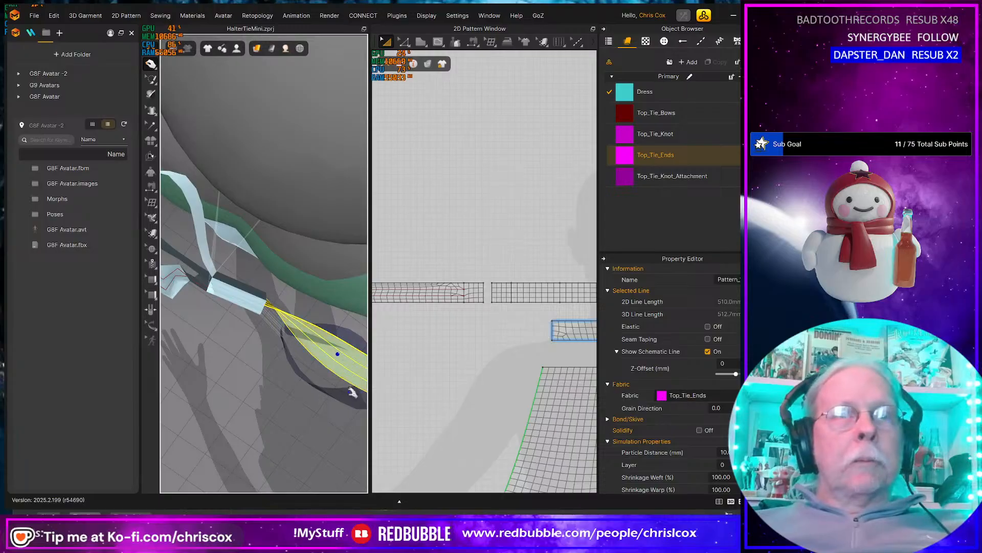
# Reactivate the right bow loop and pull it into an open, rounded loop in front of the right tie end.
pyautogui.click(354, 405)
pyautogui.moveTo(308, 436); pyautogui.dragTo(315, 414, button='right')
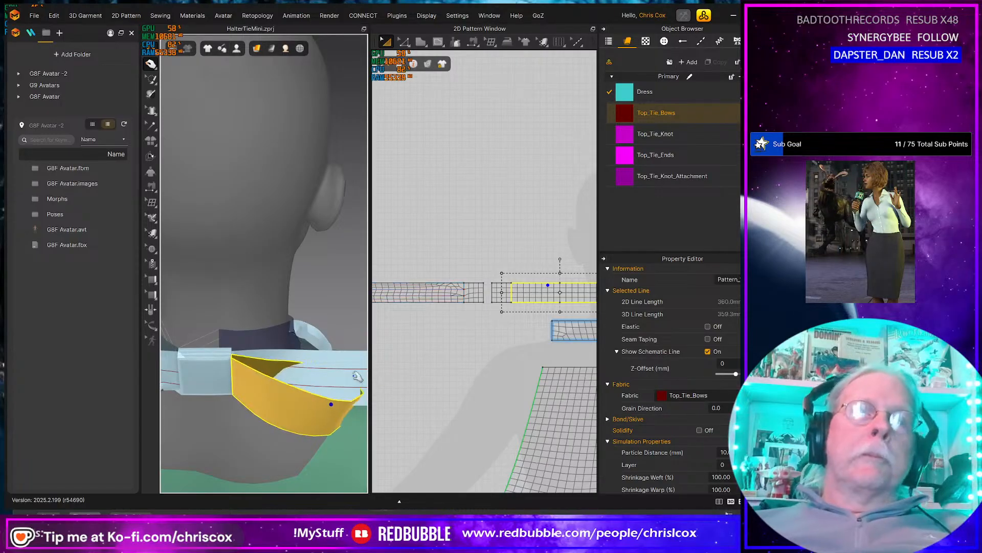
pyautogui.moveTo(237, 407); pyautogui.dragTo(383, 443, button='right')
pyautogui.moveTo(310, 437); pyautogui.dragTo(289, 438)
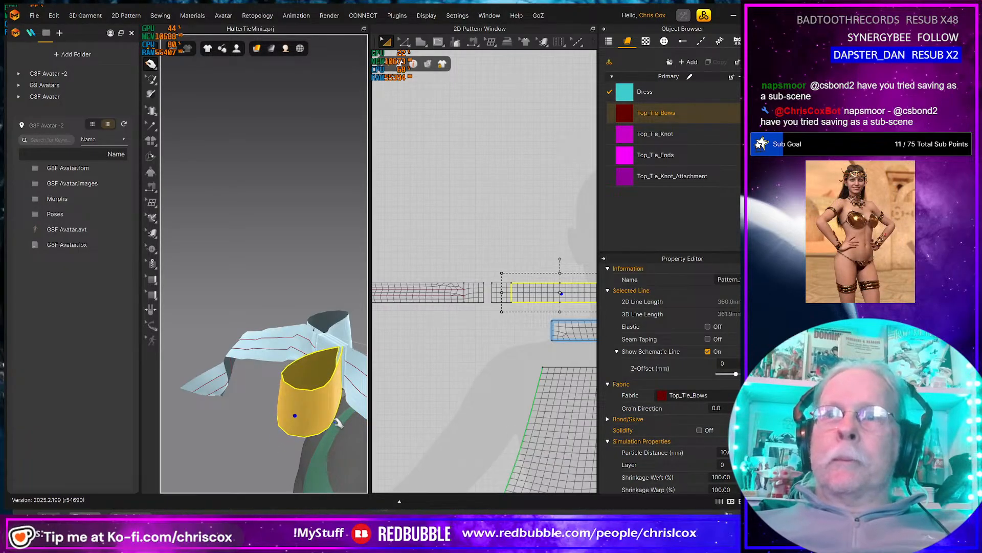
pyautogui.moveTo(292, 400); pyautogui.dragTo(303, 377, button='right')
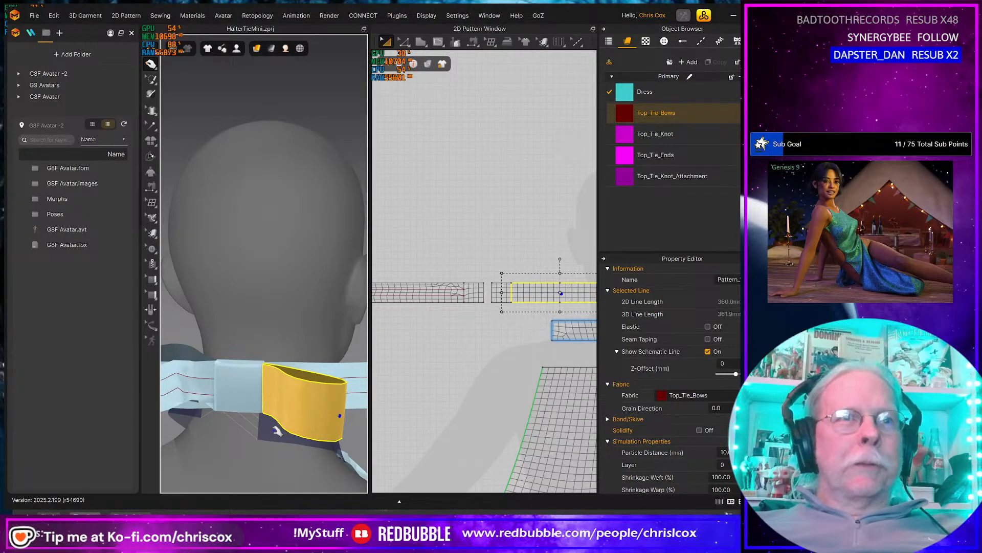
# Stop the simulation and save the garment project.
pyautogui.scroll(-5, 275, 427)
pyautogui.moveTo(271, 383); pyautogui.dragTo(238, 326, button='right')
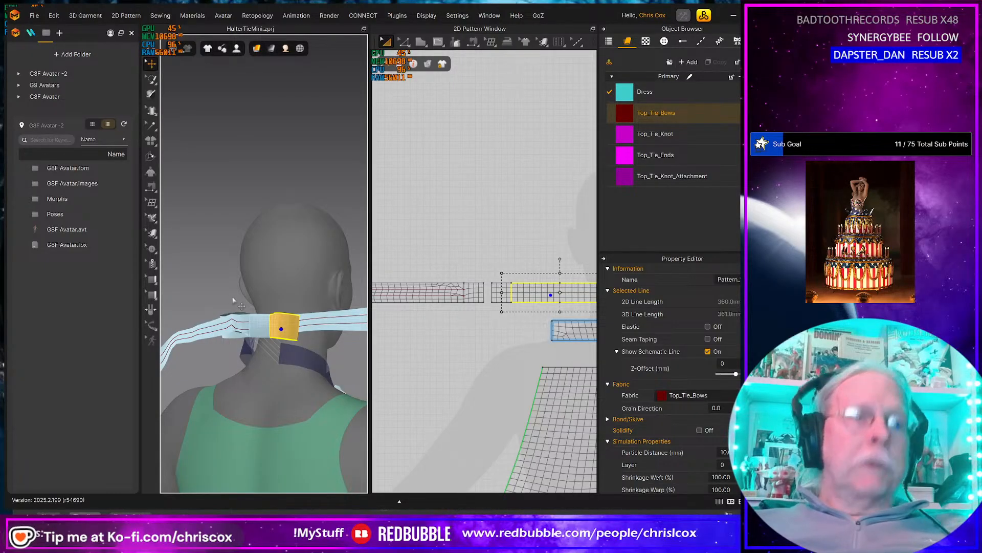
pyautogui.hotkey('ctrl', 's')
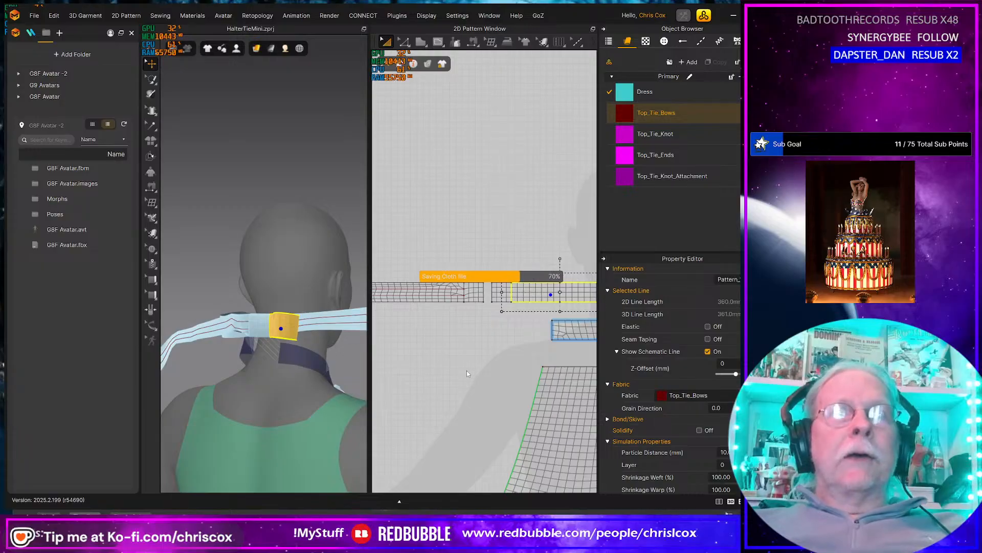
pyautogui.scroll(-2, 439, 375)
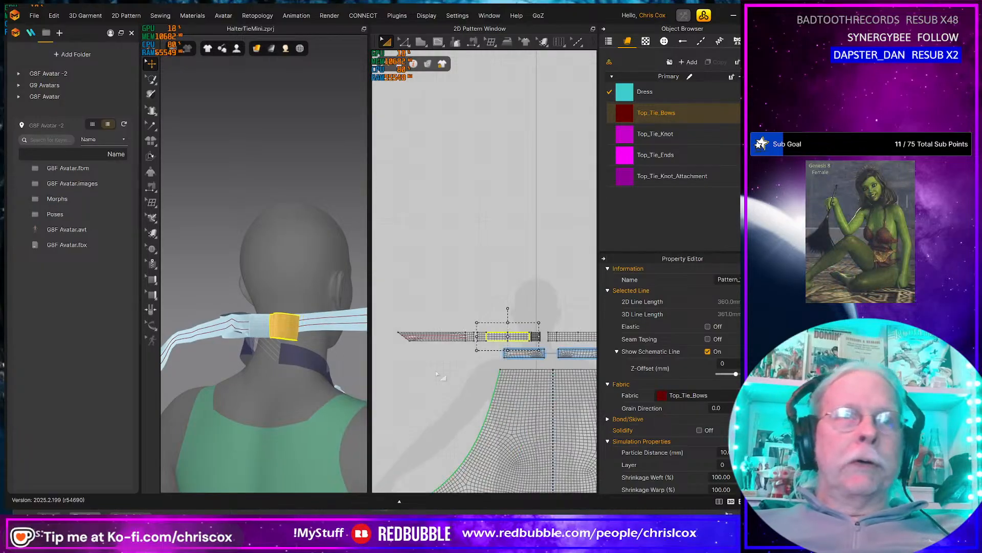
# Activate the two neck strap pieces on either side of the knot.
pyautogui.click(296, 359)
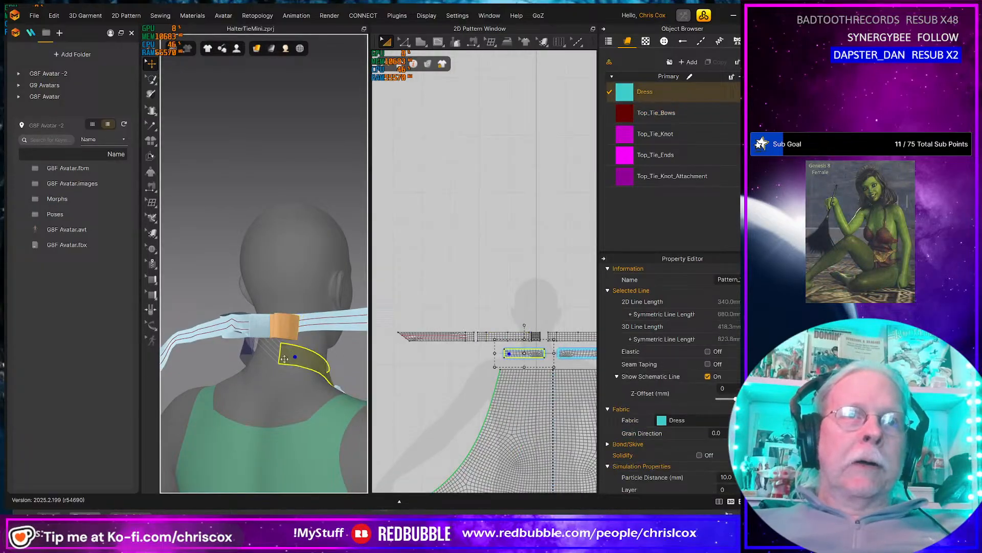
pyautogui.keyDown('shift'); pyautogui.click(246, 352); pyautogui.keyUp('shift')
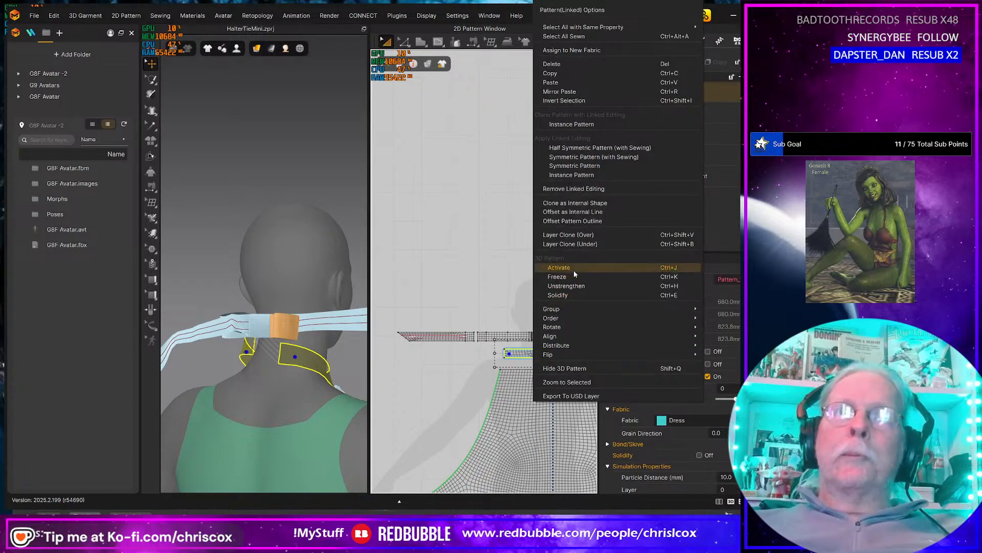
pyautogui.click(558, 267)
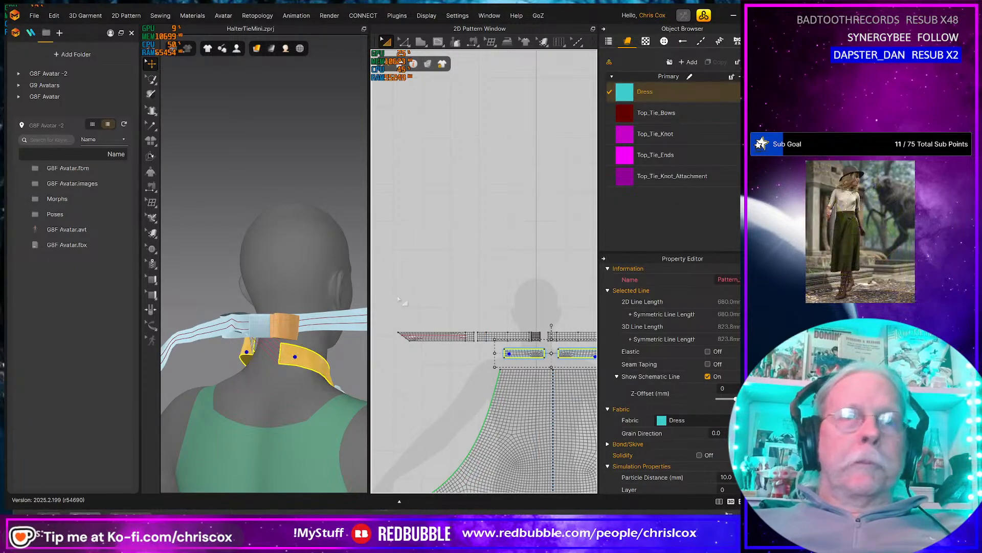
# Rotate all the bow, knot and tie end pieces together so the tie slants diagonally across the back of the neck.
pyautogui.moveTo(387, 291); pyautogui.dragTo(425, 346)
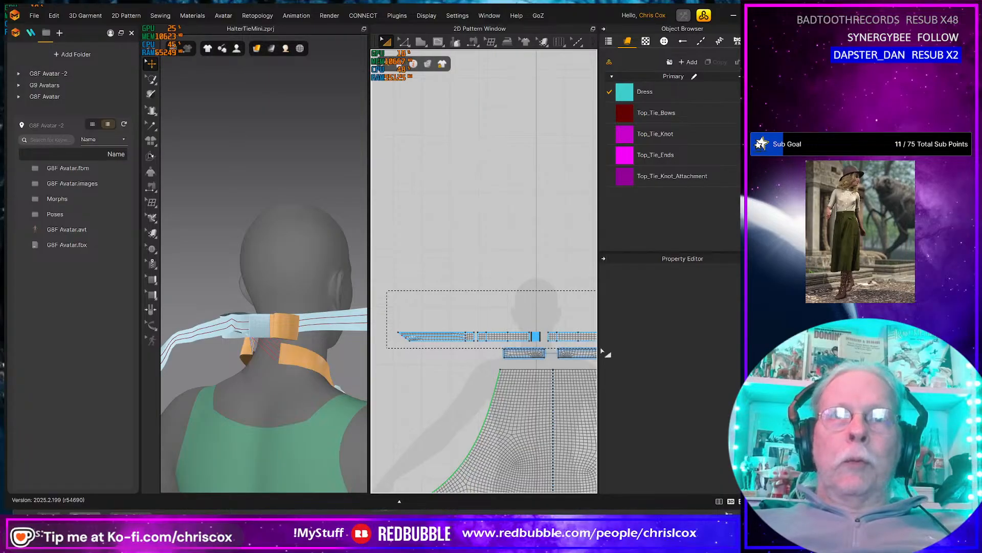
pyautogui.moveTo(603, 352); pyautogui.dragTo(601, 351)
pyautogui.moveTo(601, 351); pyautogui.dragTo(567, 292, button='right')
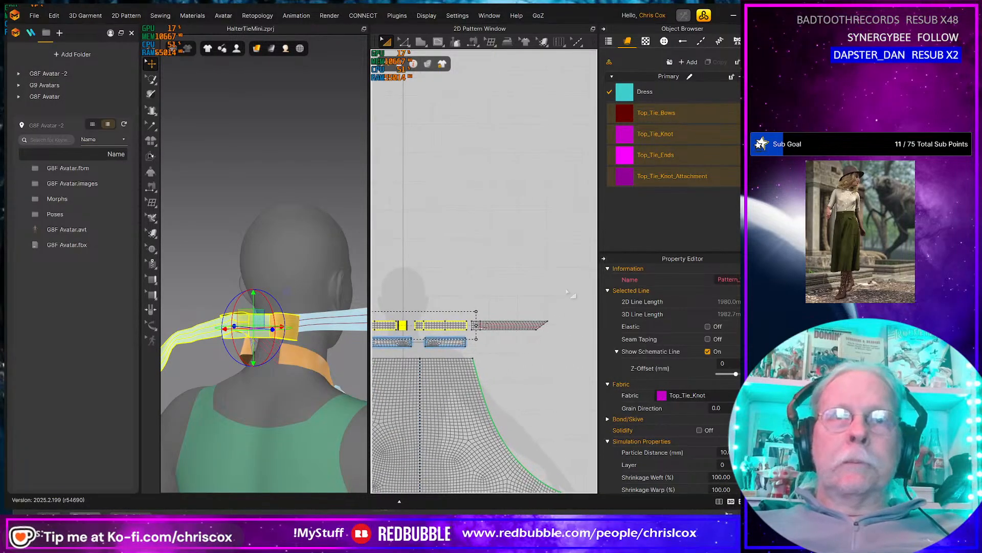
pyautogui.moveTo(566, 296); pyautogui.dragTo(463, 338)
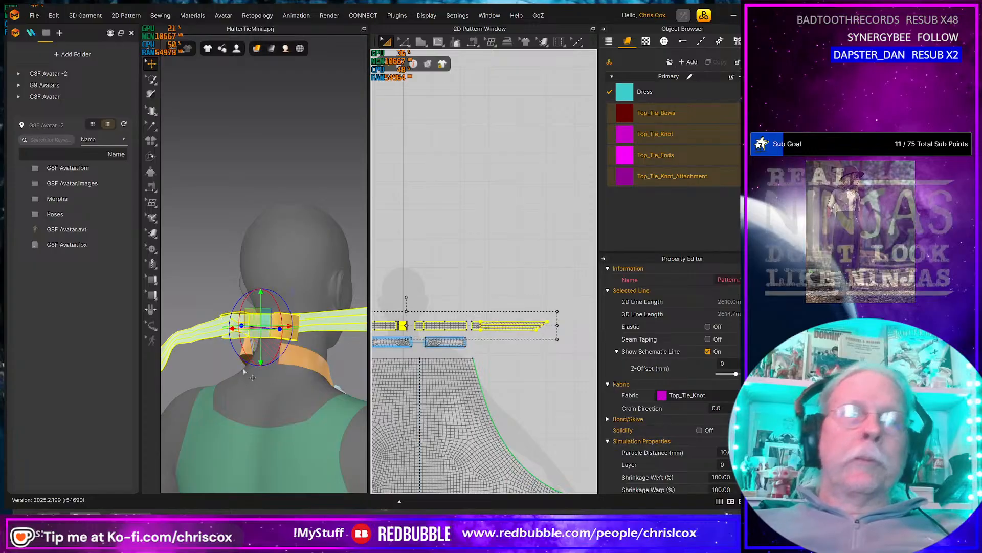
pyautogui.moveTo(246, 389); pyautogui.dragTo(257, 417, button='right')
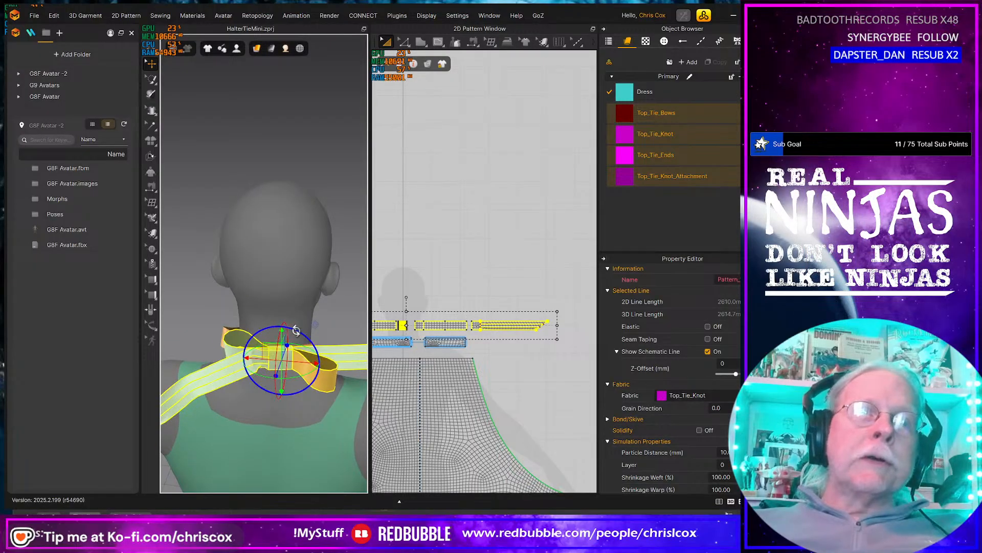
pyautogui.moveTo(297, 333); pyautogui.dragTo(272, 328)
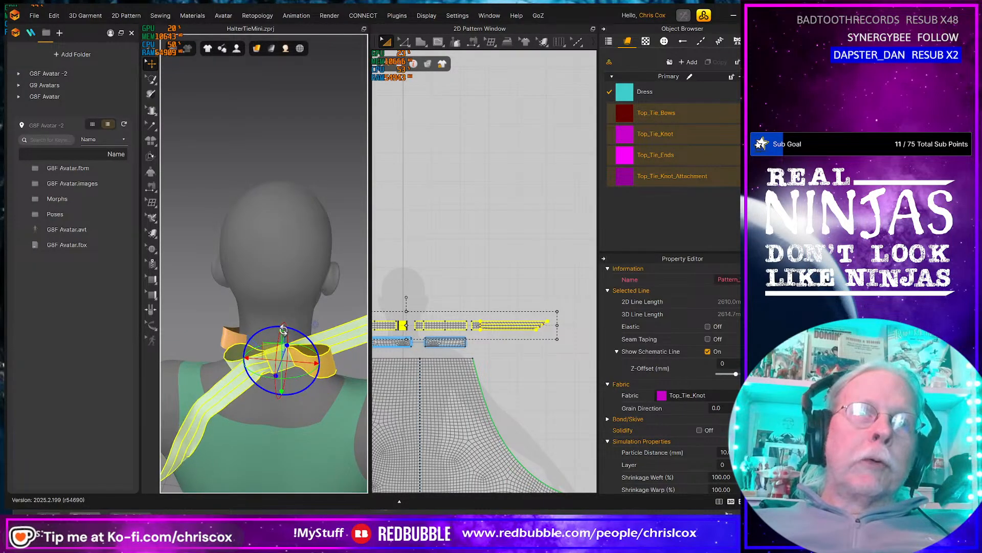
# Delete the existing seams that attach the open back ends of the two neck straps to the knot.
pyautogui.scroll(3, 279, 354)
pyautogui.moveTo(283, 358); pyautogui.dragTo(312, 374, button='right')
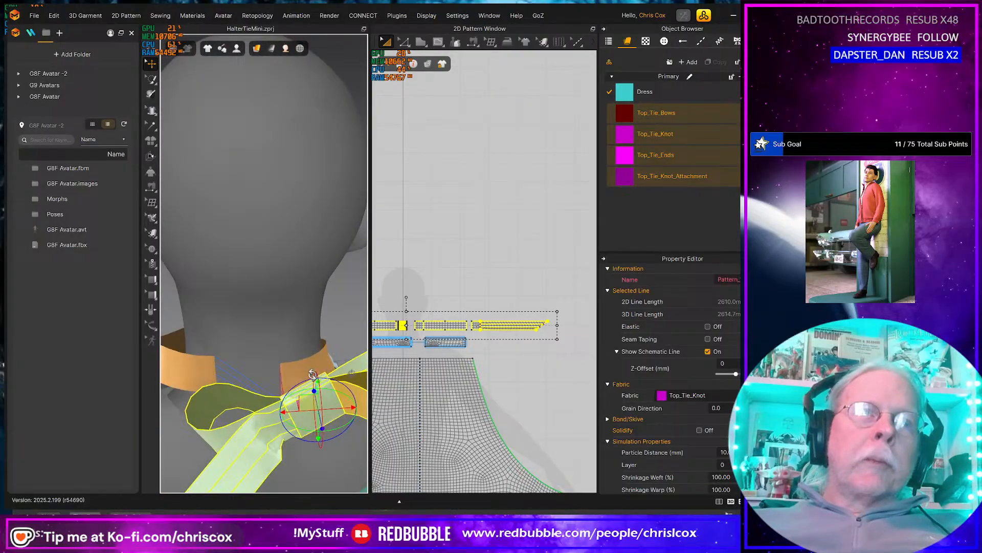
pyautogui.press('h')
pyautogui.click(282, 376)
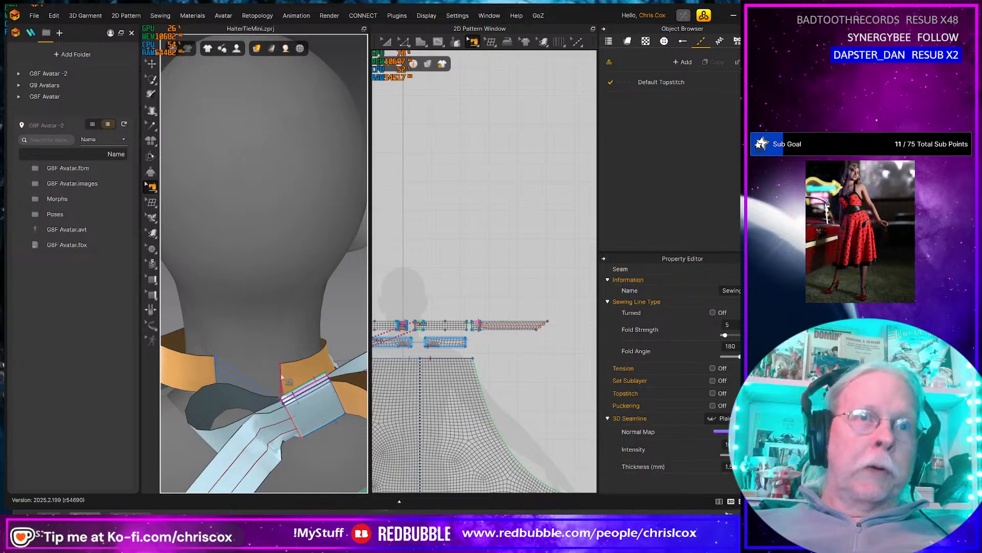
pyautogui.press('Escape')
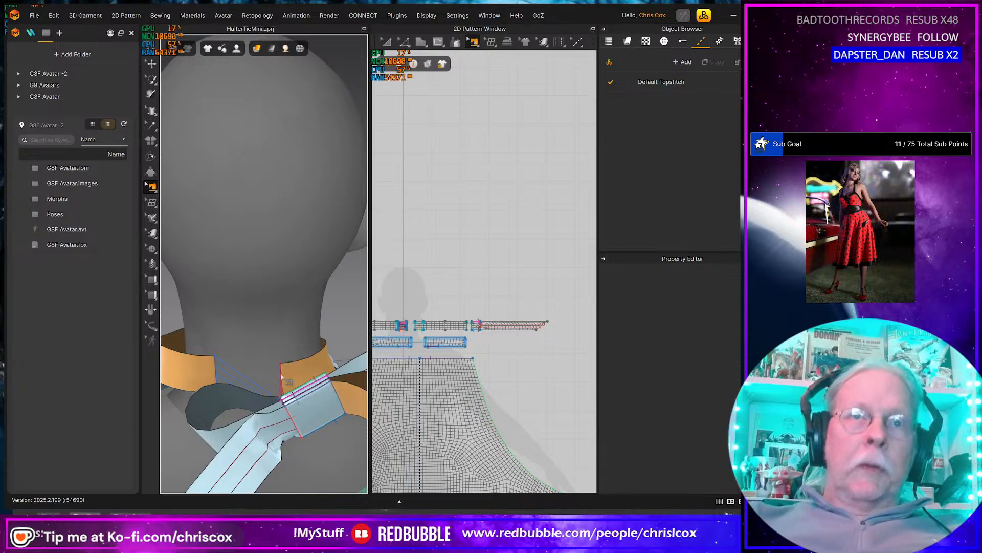
pyautogui.click(214, 374)
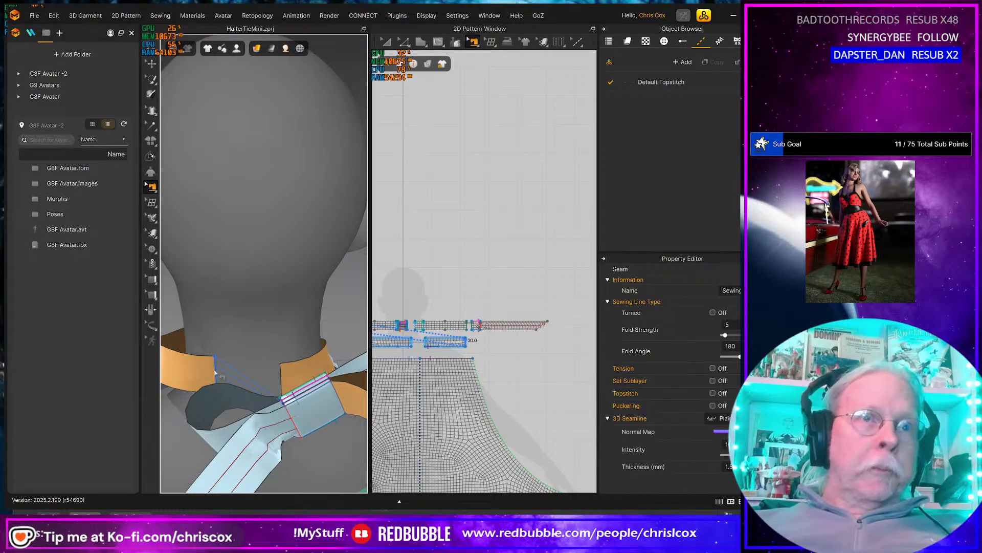
pyautogui.press('Escape')
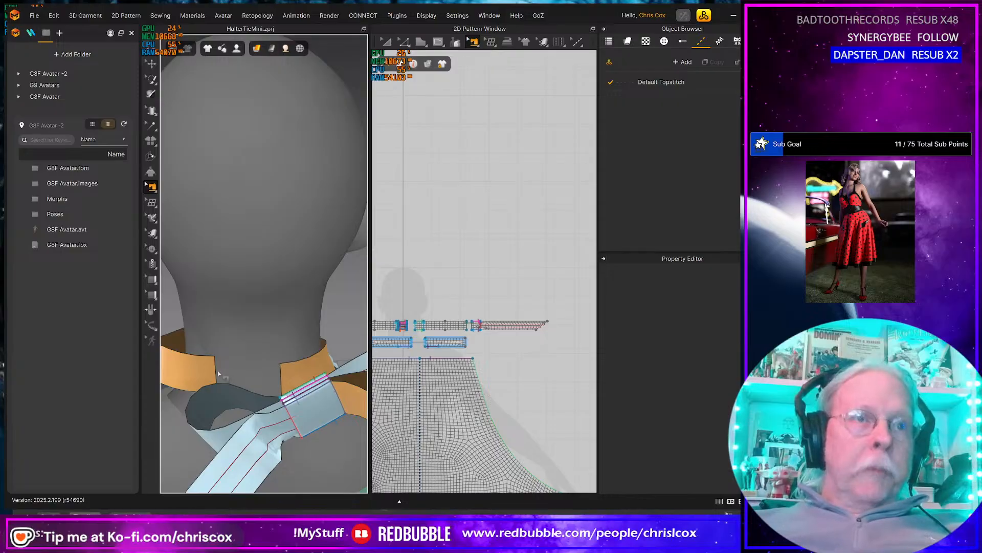
# Sew the back end of each neck strap to the bow pieces on the inner side of the knot.
pyautogui.click(296, 419)
pyautogui.moveTo(289, 412); pyautogui.dragTo(286, 328, button='right')
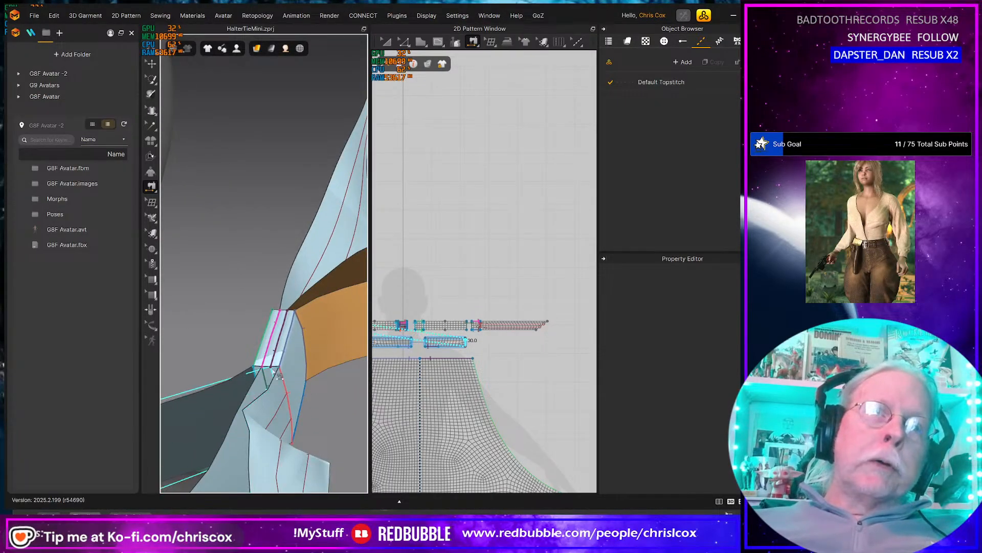
pyautogui.click(292, 386)
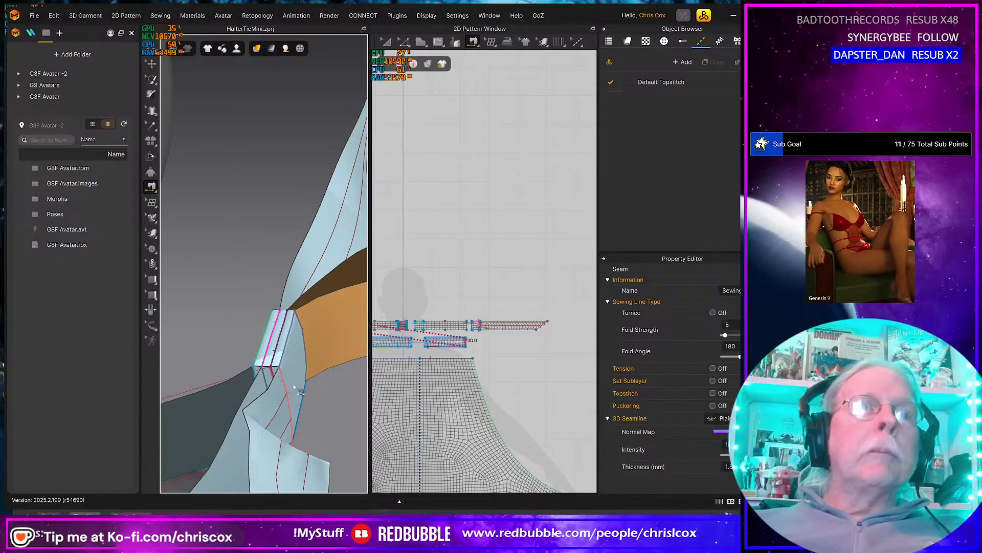
pyautogui.moveTo(294, 387); pyautogui.dragTo(111, 403, button='right')
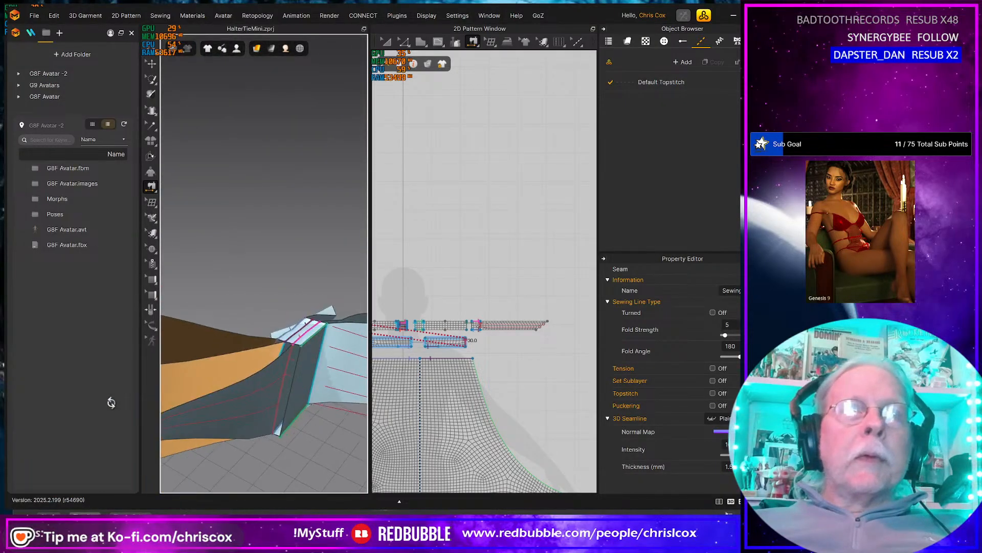
pyautogui.click(301, 372)
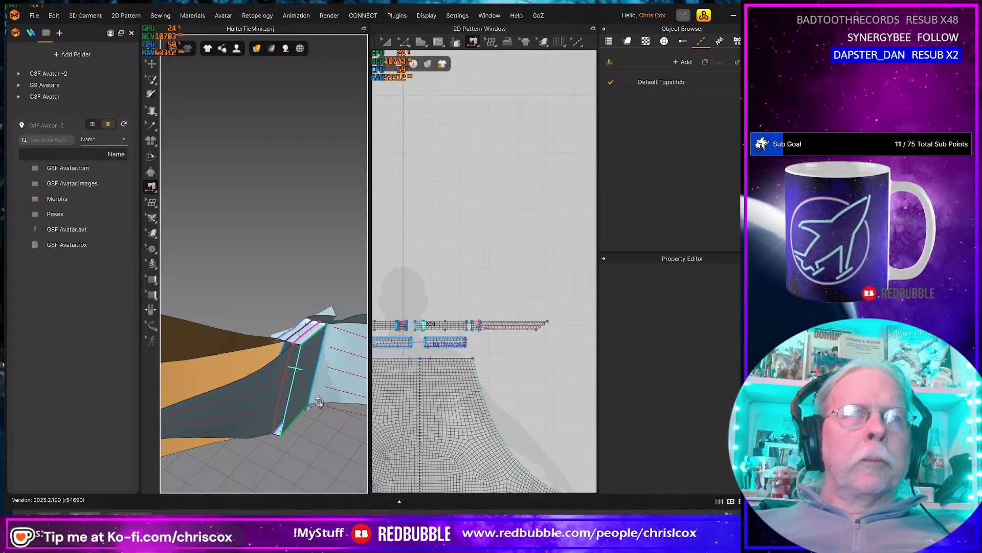
pyautogui.moveTo(303, 367); pyautogui.dragTo(338, 304, button='right')
pyautogui.click(267, 340)
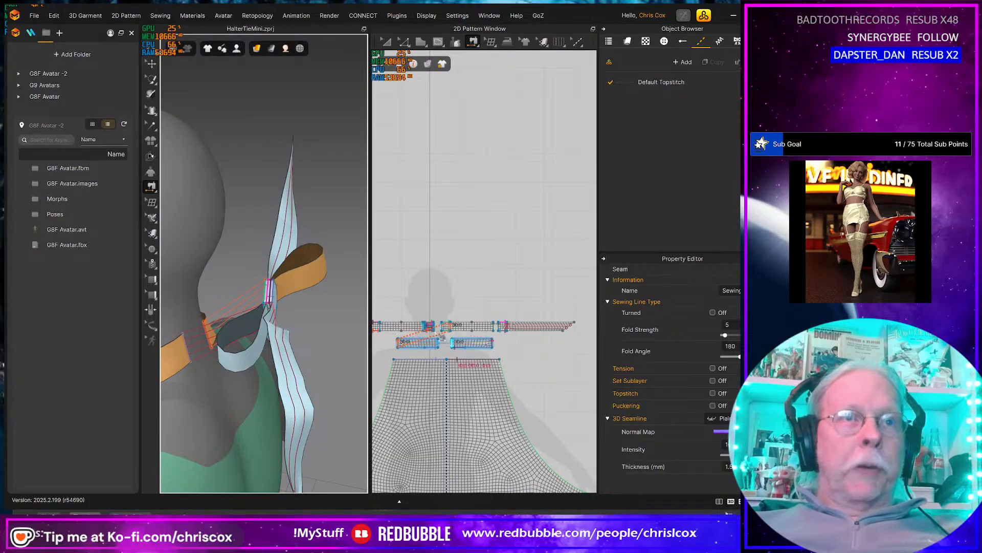
# Deactivate all the bow, knot, tie end and neck strap pieces, and reactivate them together.
pyautogui.scroll(-2, 454, 311)
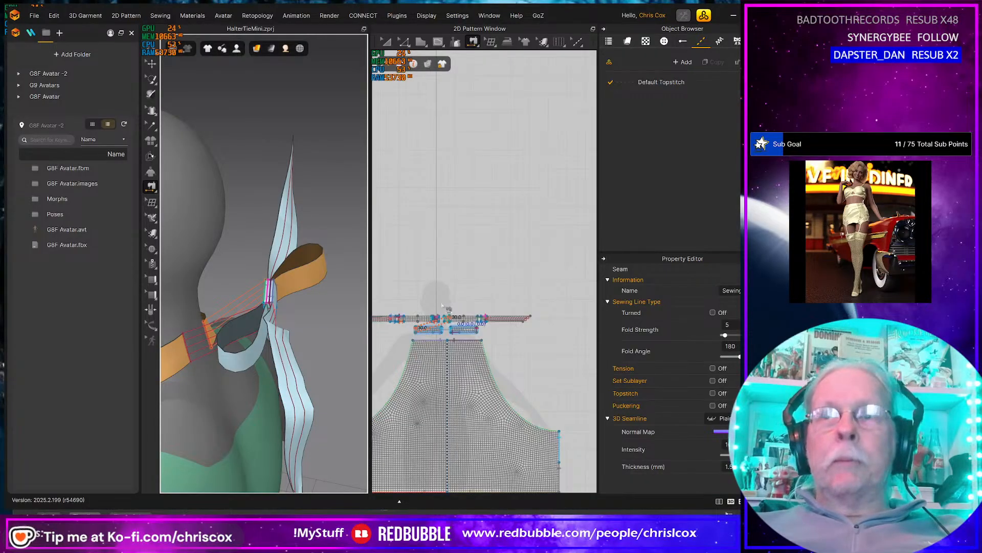
pyautogui.moveTo(439, 305); pyautogui.dragTo(502, 284, button='right')
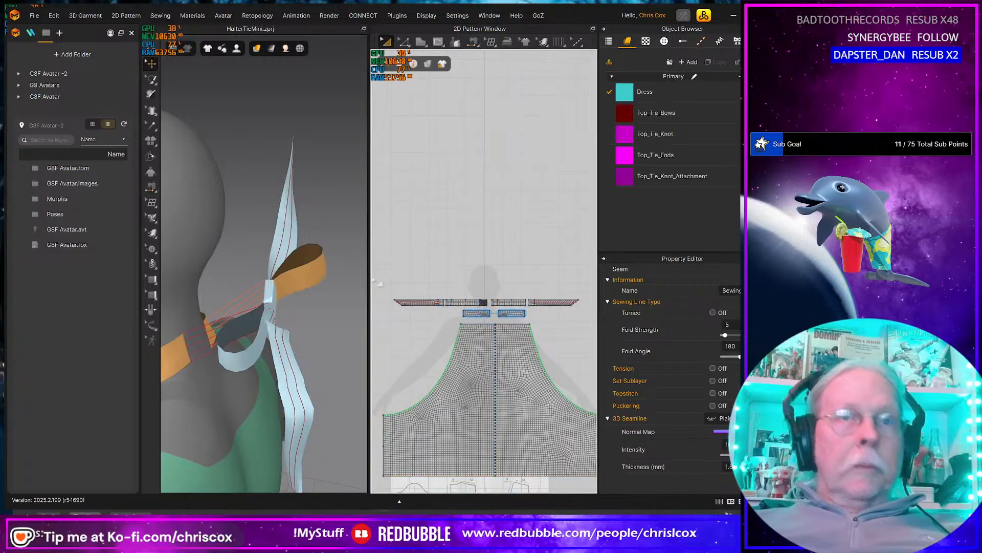
pyautogui.moveTo(378, 281); pyautogui.dragTo(586, 322)
pyautogui.rightClick(556, 304)
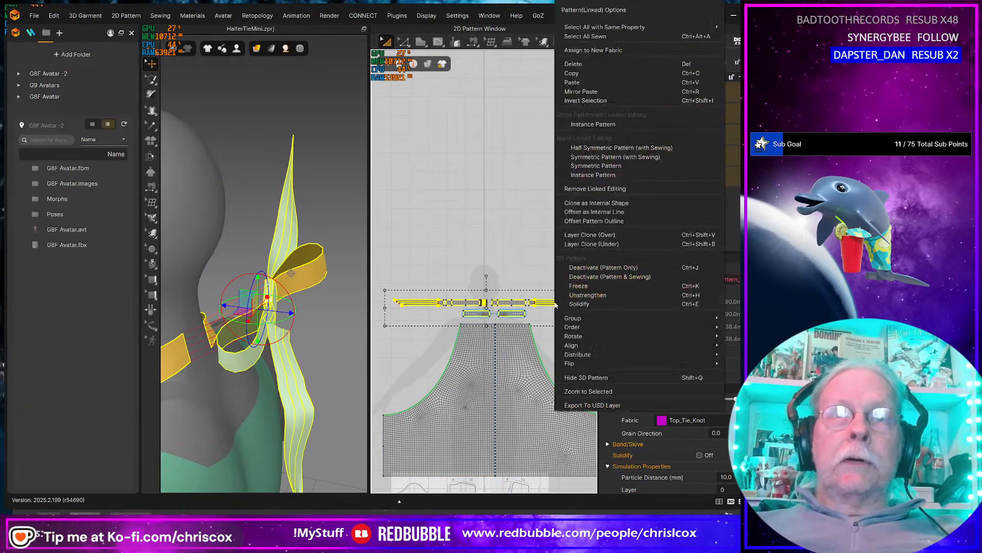
pyautogui.click(587, 278)
pyautogui.rightClick(566, 276)
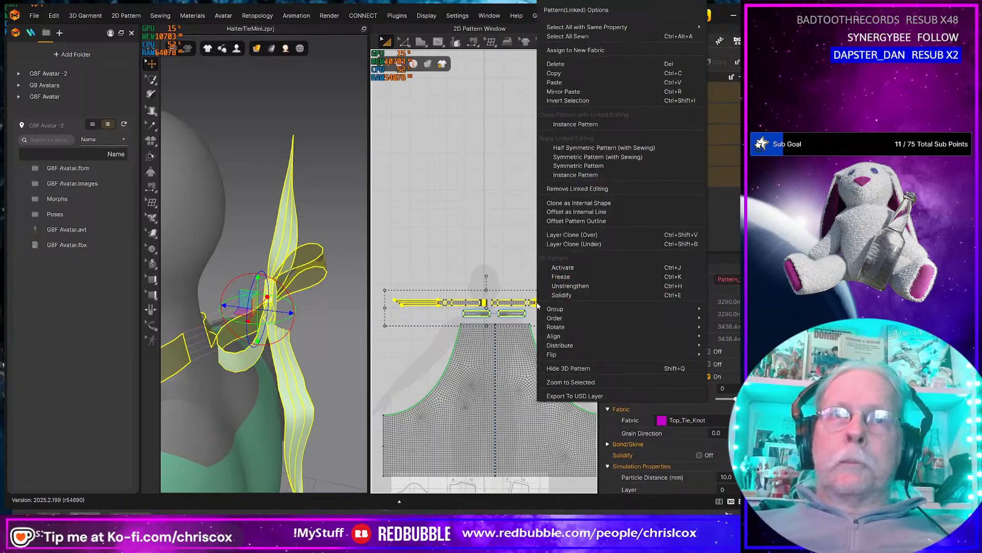
pyautogui.click(566, 272)
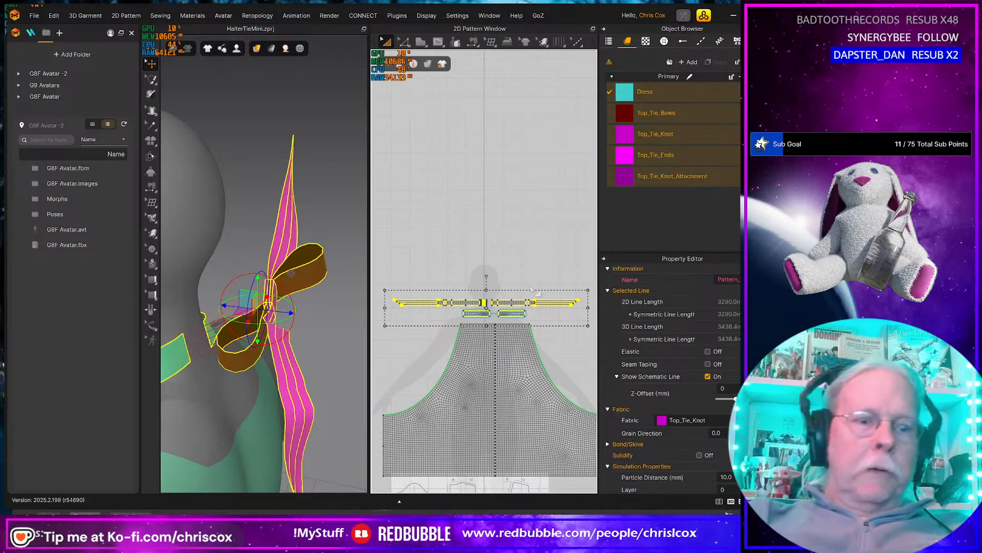
pyautogui.moveTo(340, 345); pyautogui.dragTo(273, 324, button='right')
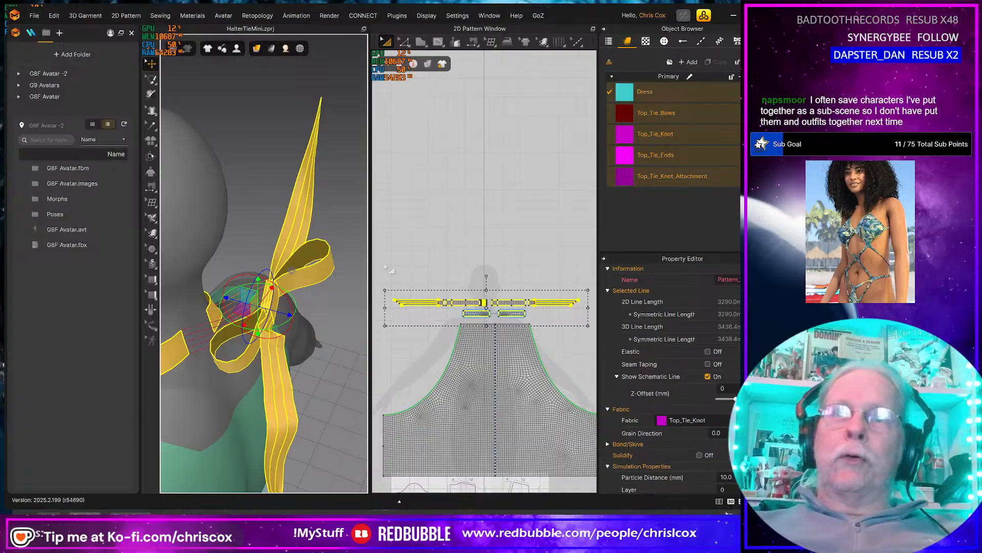
# Try moving the bow, knot and tie ends closer to the back of the neck, and undo the move.
pyautogui.click(397, 253)
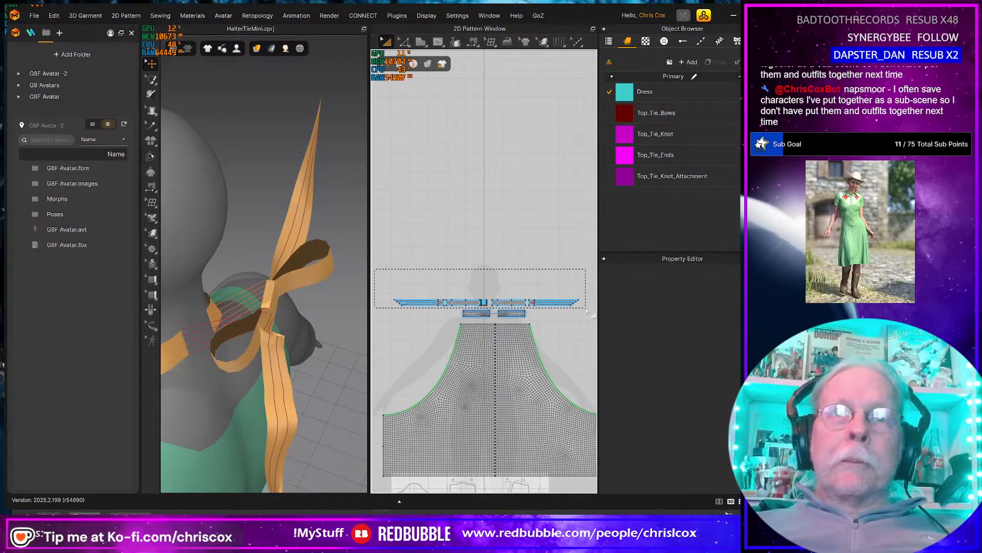
pyautogui.moveTo(587, 311); pyautogui.dragTo(587, 311)
pyautogui.moveTo(317, 353); pyautogui.dragTo(318, 327, button='right')
pyautogui.moveTo(258, 292); pyautogui.dragTo(218, 325)
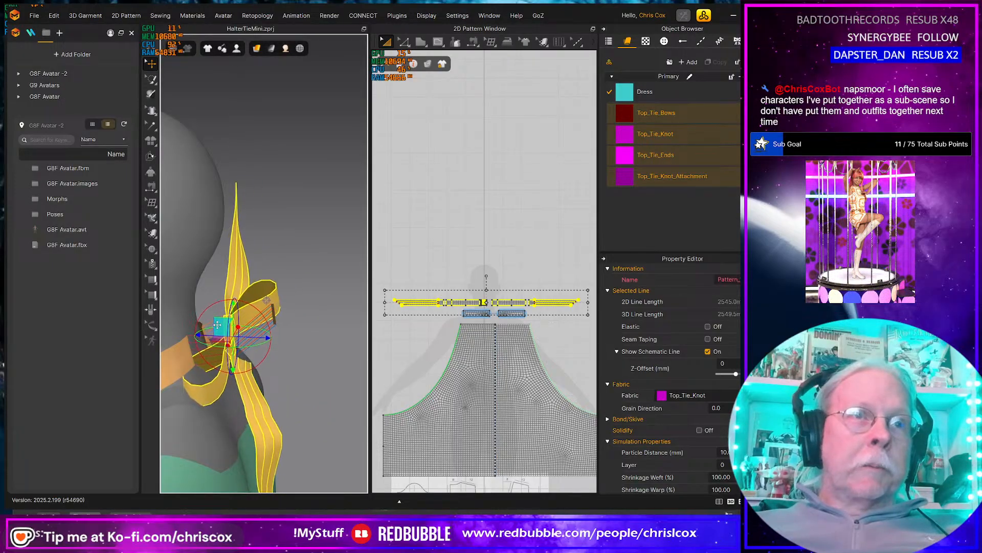
pyautogui.hotkey('ctrl', 'z')
pyautogui.click(527, 273)
# Move the bow, knot and tie ends as a group against the back of the neck, centred between the neck strap ends.
pyautogui.scroll(-3, 526, 277)
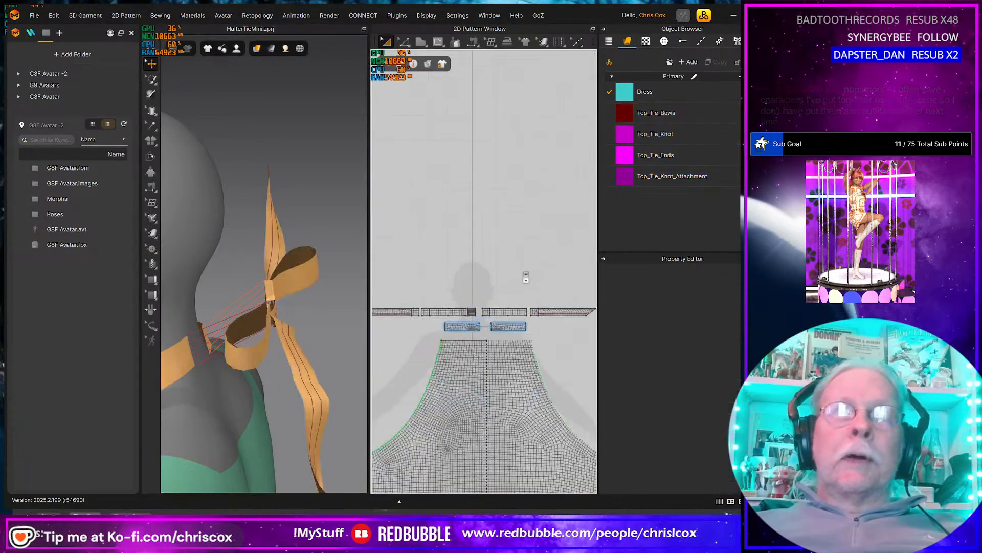
pyautogui.scroll(-4, 526, 277)
pyautogui.scroll(-4, 483, 311)
pyautogui.scroll(7, 478, 311)
pyautogui.moveTo(495, 296); pyautogui.dragTo(531, 255, button='middle')
pyautogui.scroll(2, 532, 254)
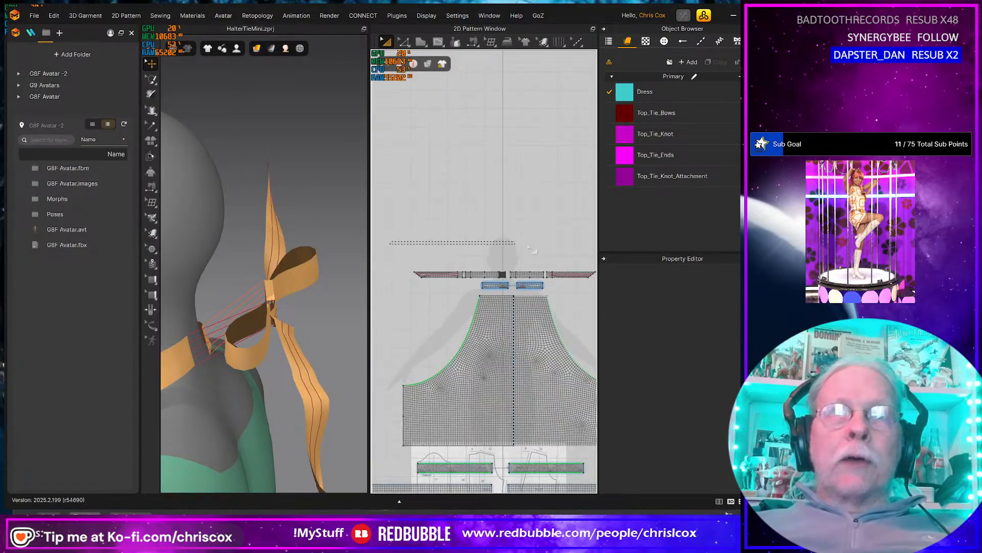
pyautogui.moveTo(530, 247); pyautogui.dragTo(599, 287)
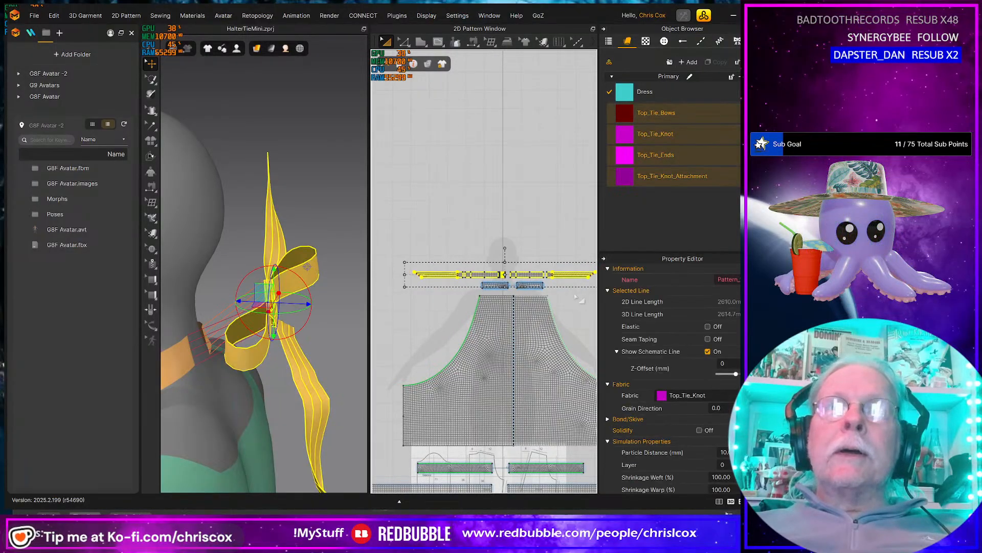
pyautogui.moveTo(261, 297); pyautogui.dragTo(220, 356)
pyautogui.moveTo(220, 357); pyautogui.dragTo(162, 338, button='right')
pyautogui.moveTo(272, 335); pyautogui.dragTo(246, 326)
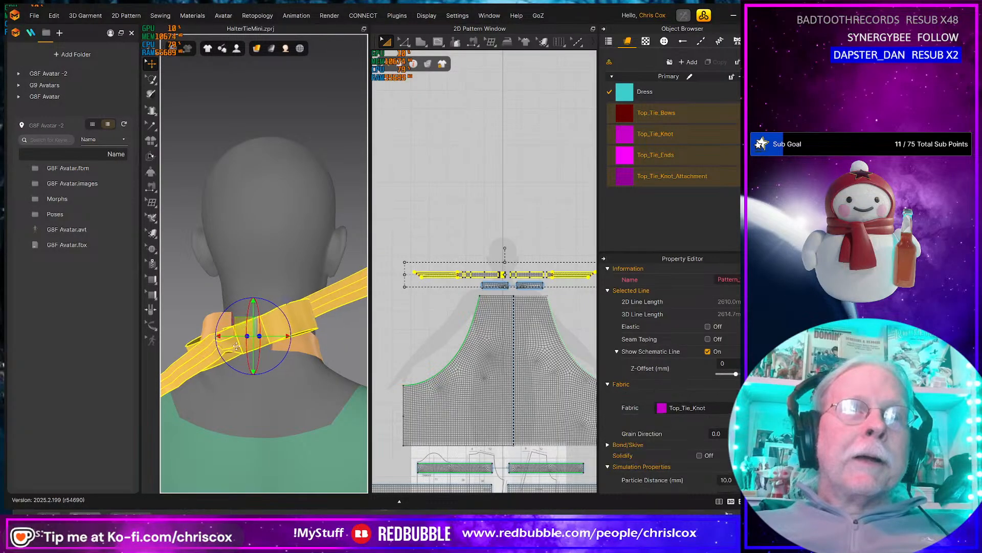
pyautogui.moveTo(246, 325); pyautogui.dragTo(343, 353, button='right')
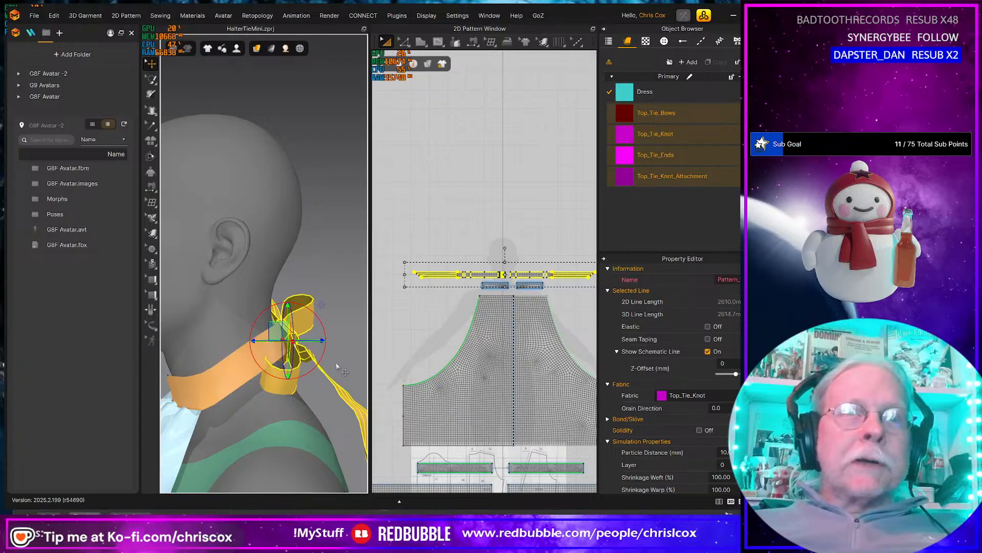
pyautogui.moveTo(337, 366); pyautogui.dragTo(261, 361, button='right')
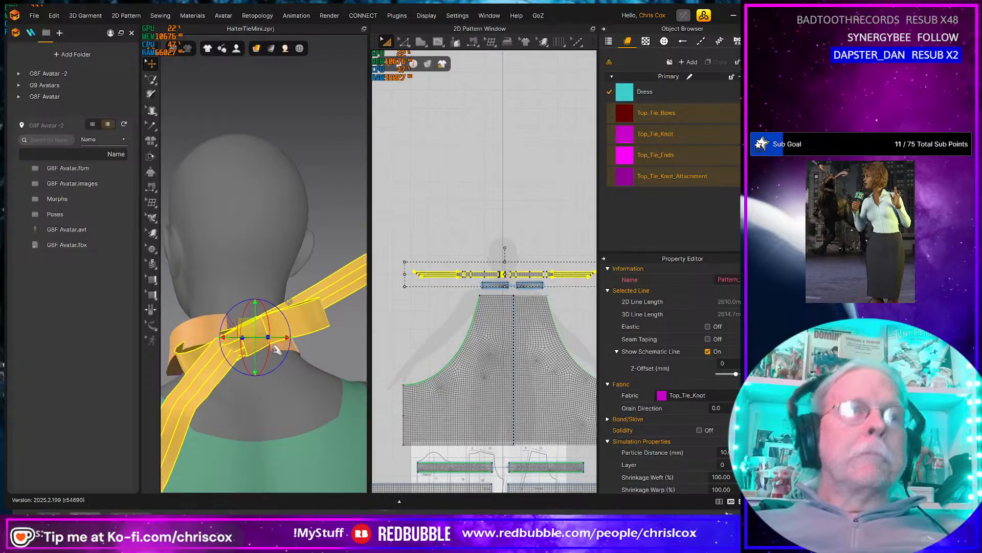
# Simulate the garment to draw the straps and knot together, pull the lower bow loop downward, and stop the simulation.
pyautogui.press('space')
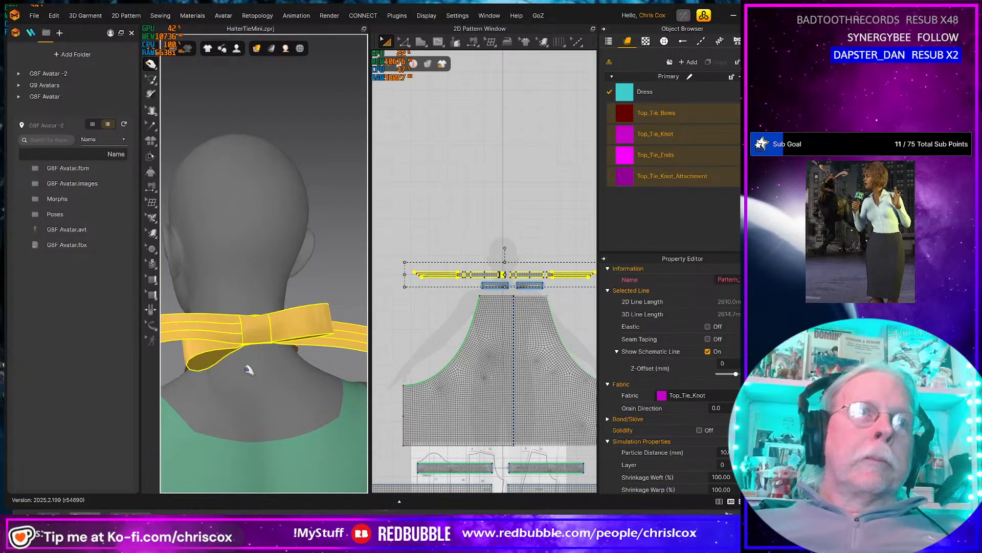
pyautogui.moveTo(248, 370); pyautogui.dragTo(294, 385, button='right')
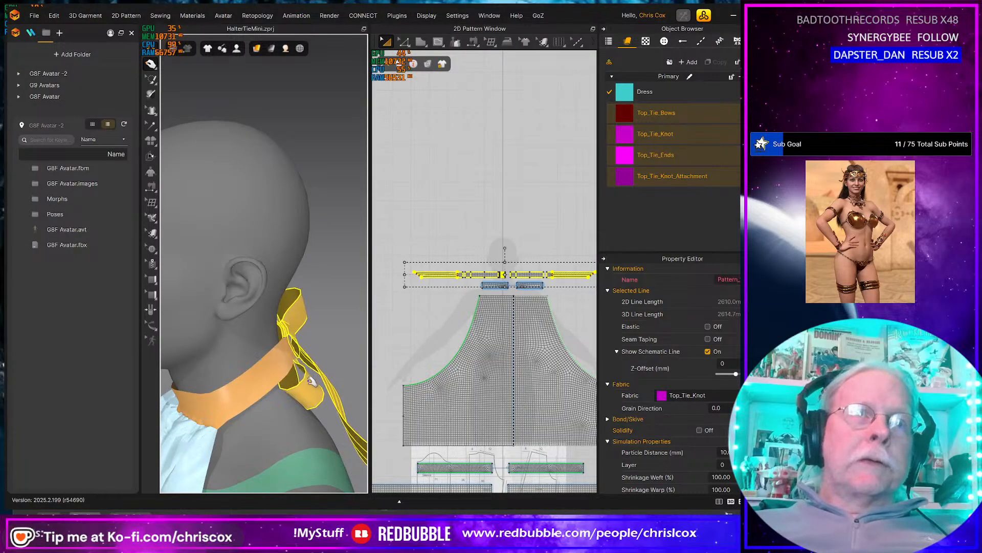
pyautogui.moveTo(311, 380); pyautogui.dragTo(310, 395)
pyautogui.press('space')
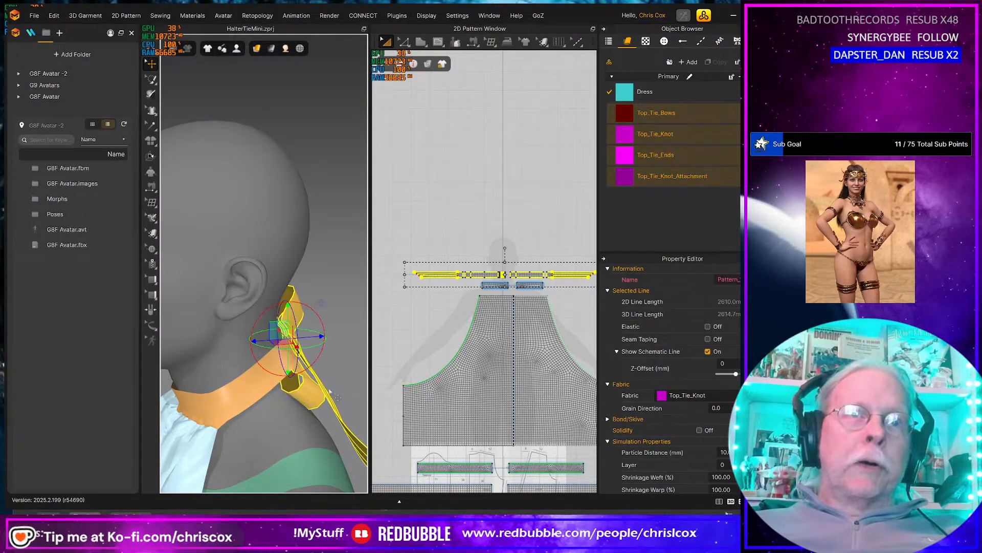
# Examine where the bow, knot and tie ends meet the neck straps, from behind and from the side, and their 2D patterns.
pyautogui.moveTo(329, 371); pyautogui.dragTo(218, 358, button='right')
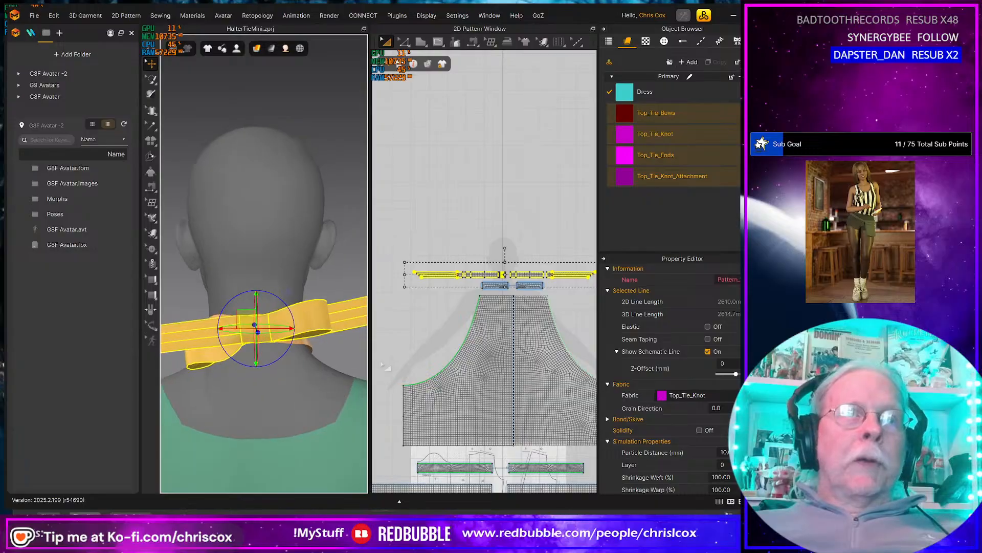
pyautogui.moveTo(271, 374); pyautogui.dragTo(384, 313, button='right')
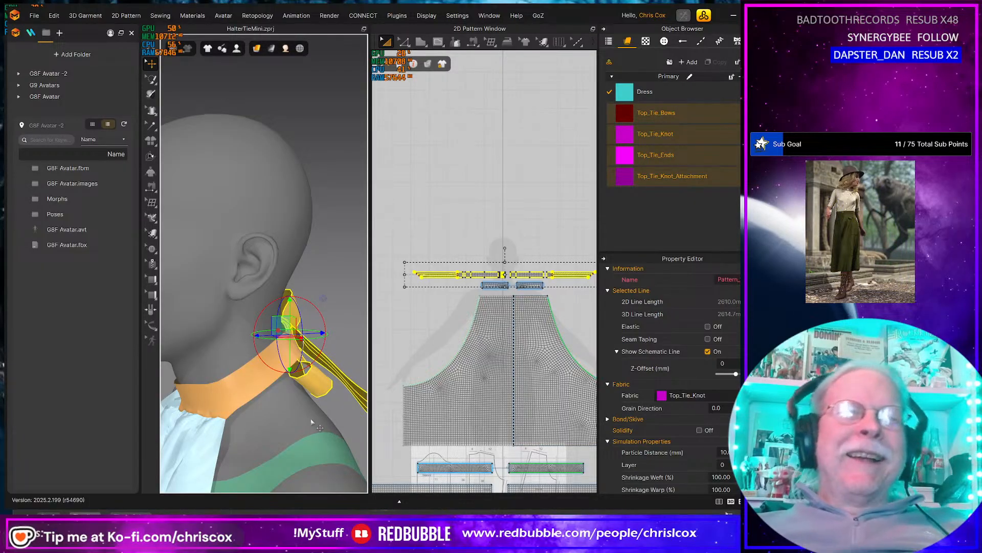
pyautogui.scroll(1, 327, 426)
pyautogui.scroll(-4, 328, 428)
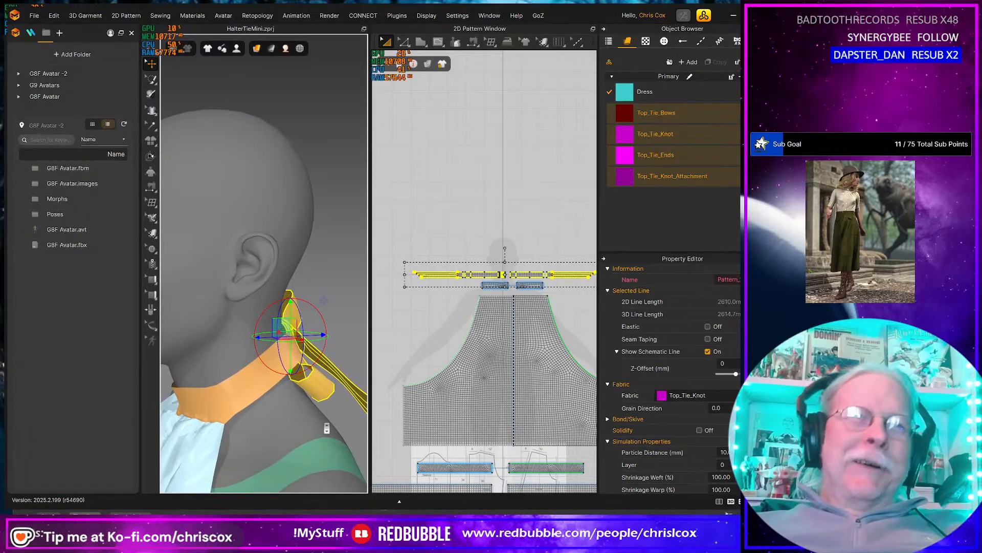
pyautogui.moveTo(329, 429); pyautogui.dragTo(308, 343, button='middle')
pyautogui.moveTo(303, 382); pyautogui.dragTo(202, 388, button='right')
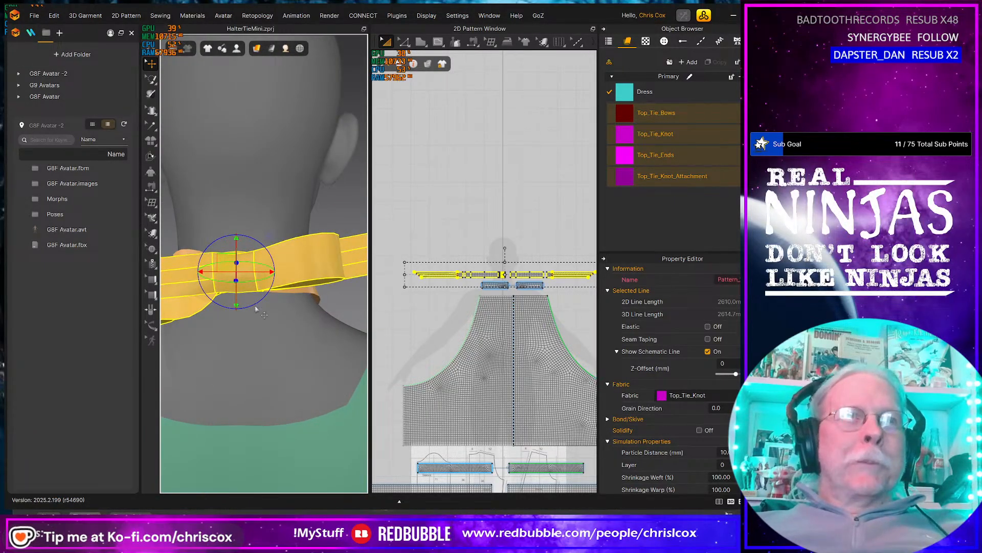
pyautogui.scroll(2, 259, 315)
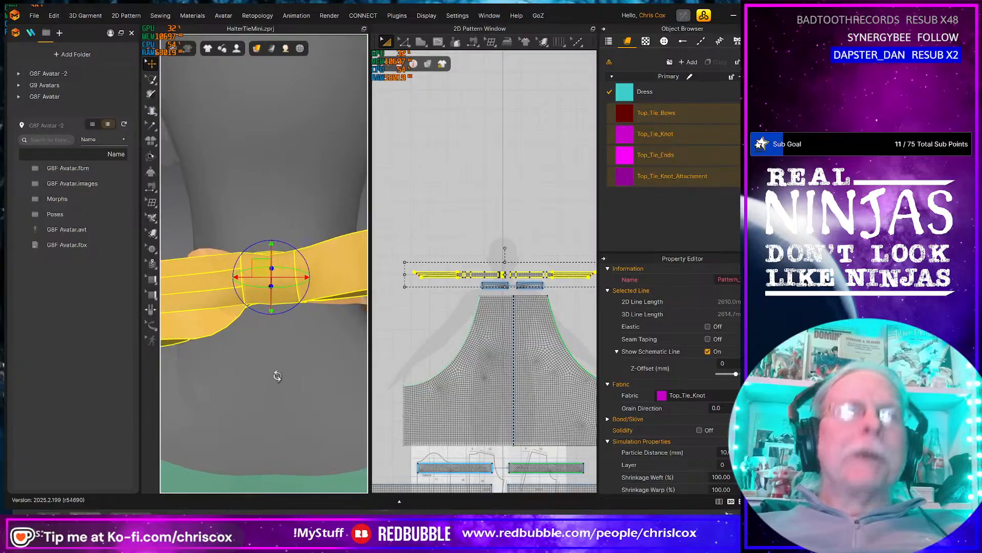
pyautogui.moveTo(274, 372); pyautogui.dragTo(177, 351, button='right')
pyautogui.moveTo(172, 334); pyautogui.dragTo(297, 326, button='right')
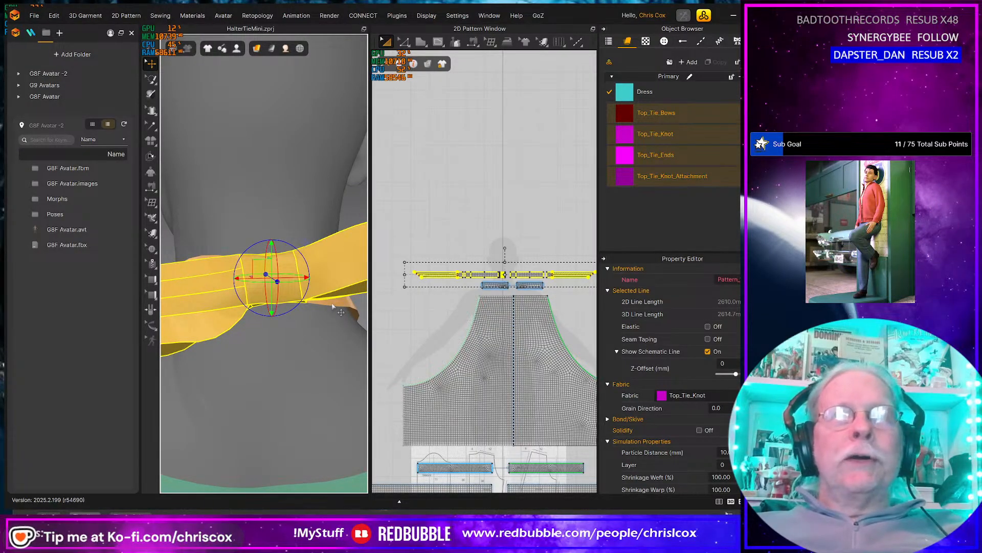
pyautogui.moveTo(299, 313); pyautogui.dragTo(361, 320, button='right')
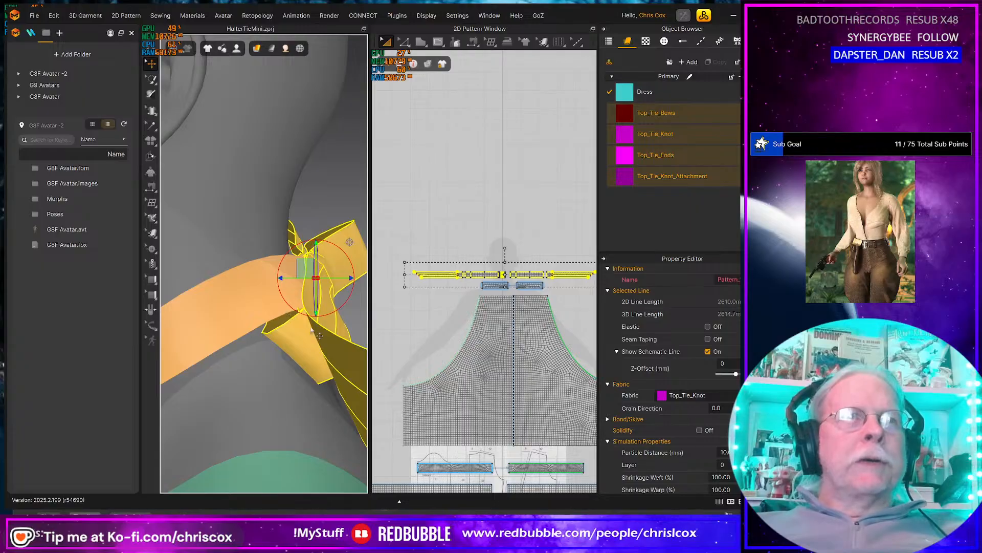
pyautogui.moveTo(319, 335); pyautogui.dragTo(237, 338, button='right')
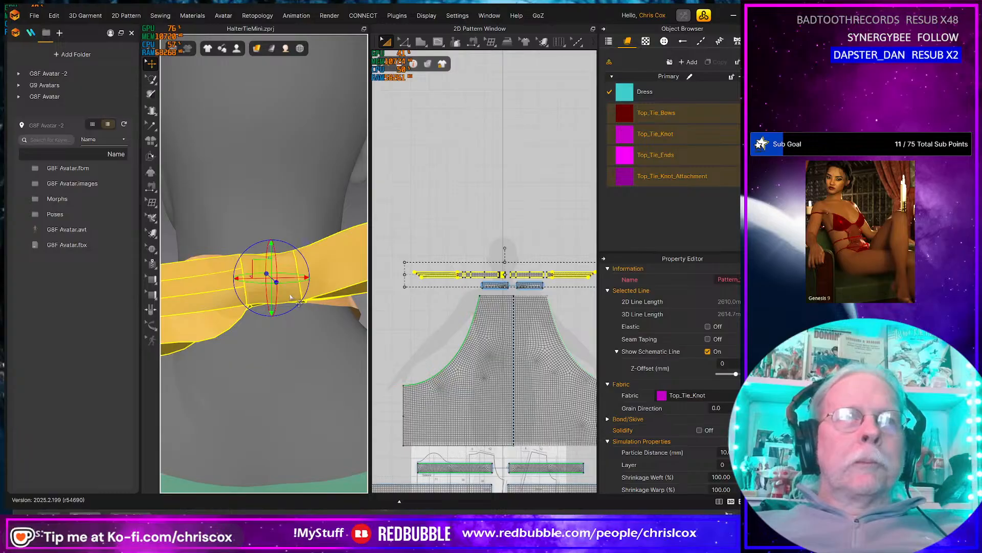
pyautogui.scroll(3, 520, 246)
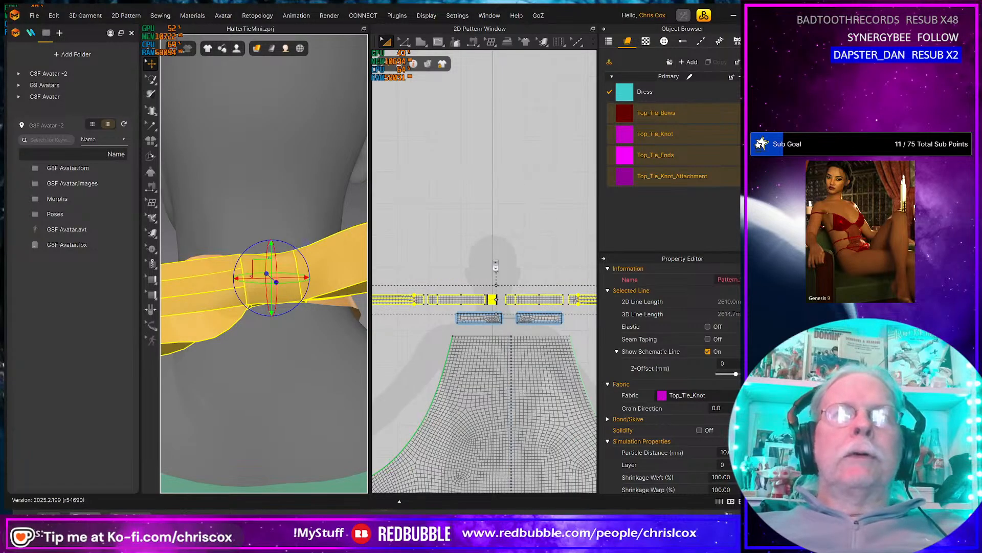
pyautogui.scroll(3, 496, 265)
pyautogui.moveTo(288, 383); pyautogui.dragTo(338, 353, button='right')
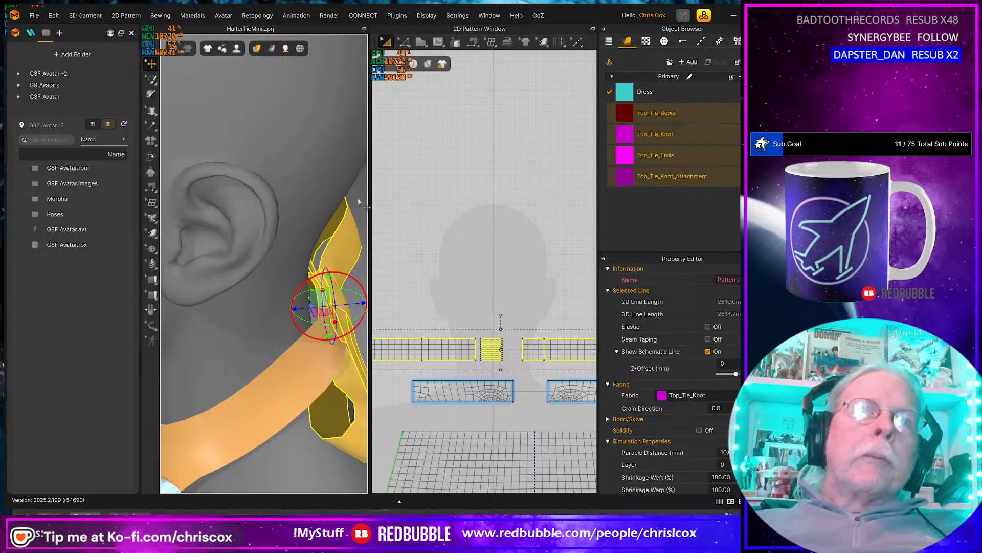
# Select all the bow, knot, tie end and neck strap pieces together and turn off their strengthening.
pyautogui.click(357, 197)
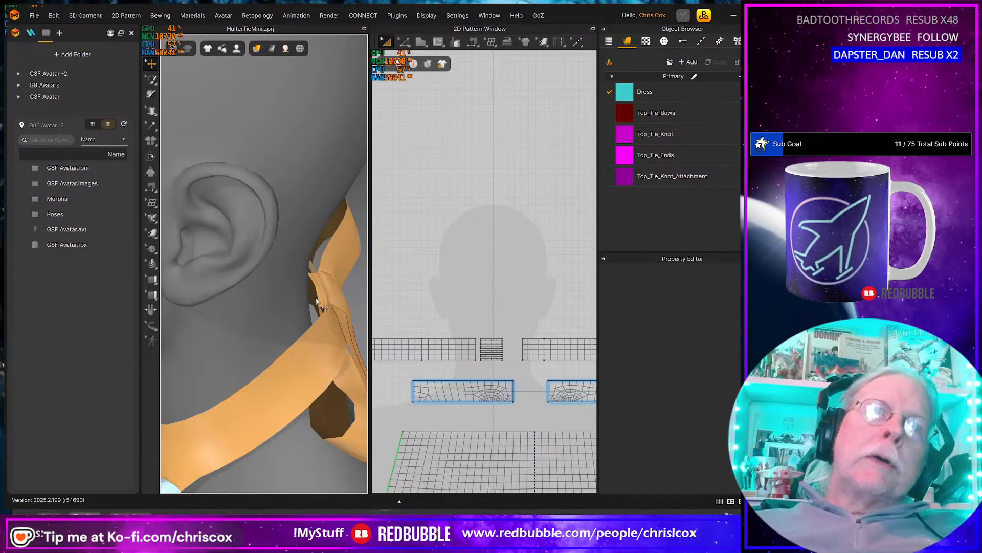
pyautogui.click(318, 303)
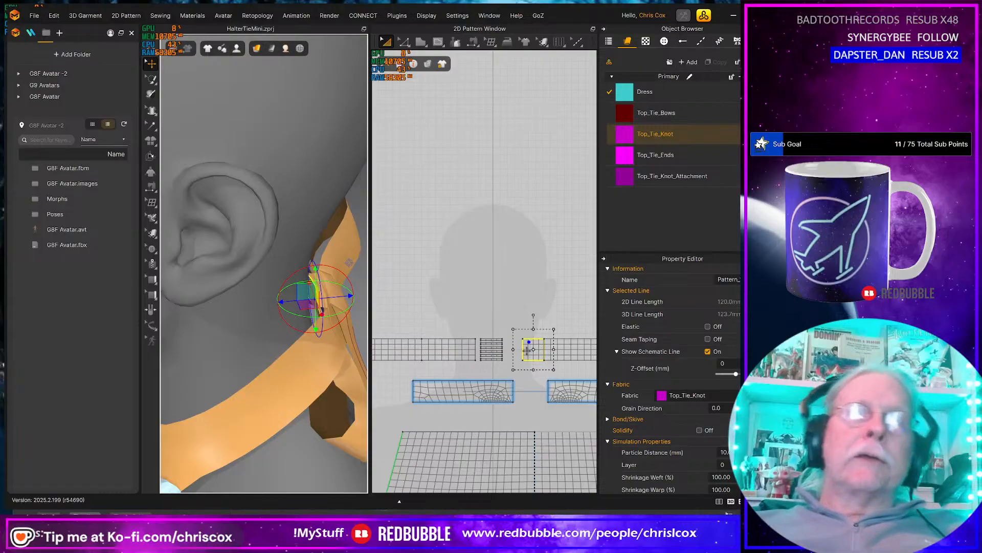
pyautogui.scroll(-4, 486, 326)
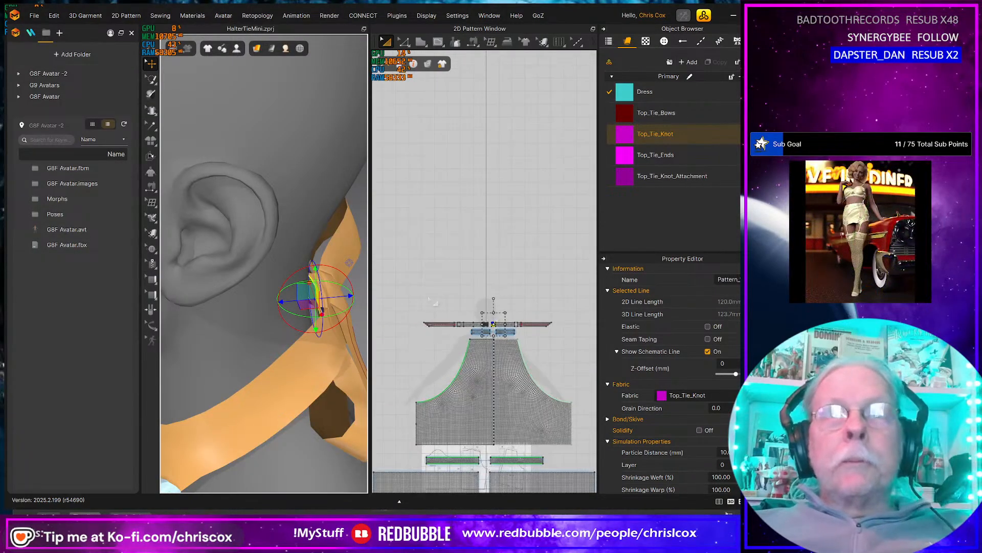
pyautogui.click(443, 306)
pyautogui.moveTo(409, 294); pyautogui.dragTo(583, 339)
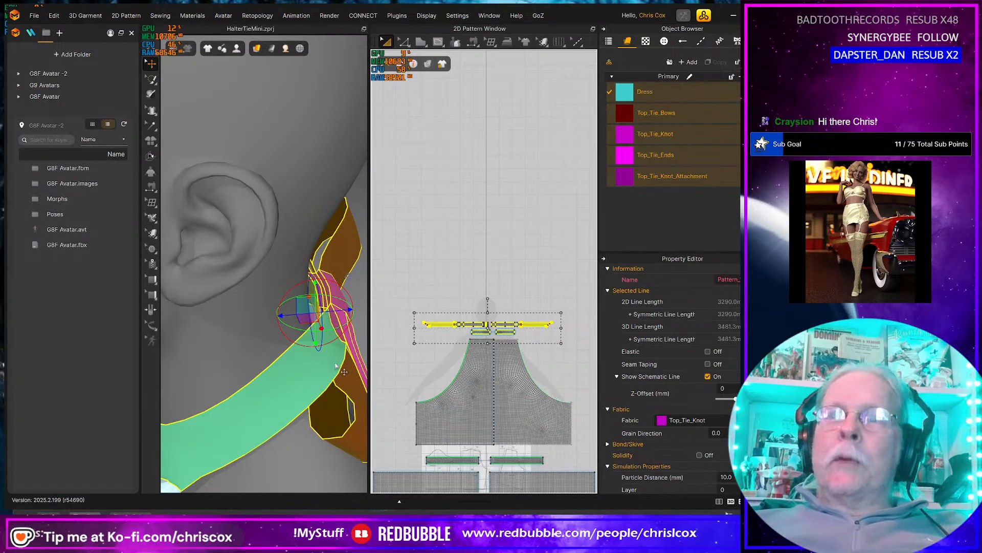
# Simulate the garment with the unstrengthened tie pieces and check the halter from the back, above and front.
pyautogui.moveTo(343, 372); pyautogui.dragTo(259, 326, button='right')
pyautogui.click(258, 329)
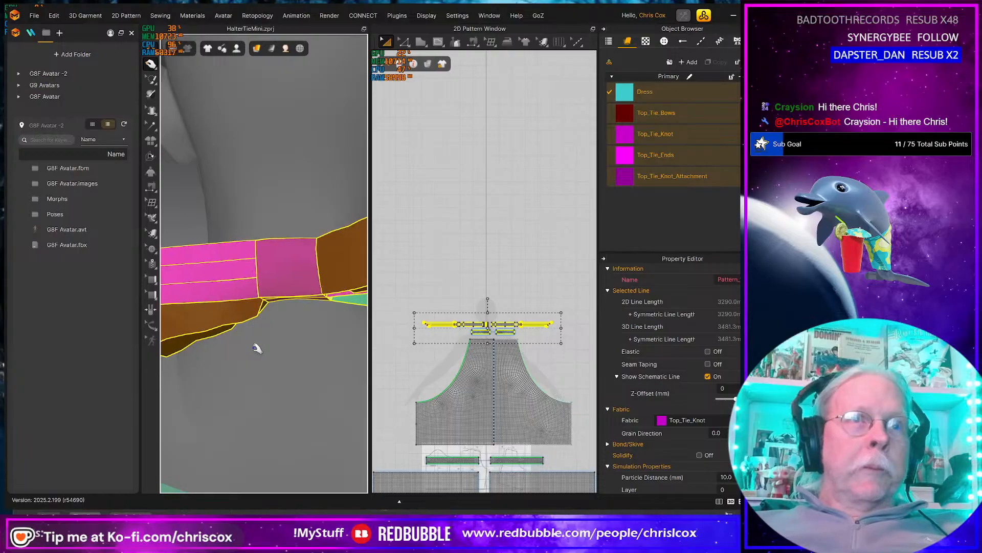
pyautogui.press('8')
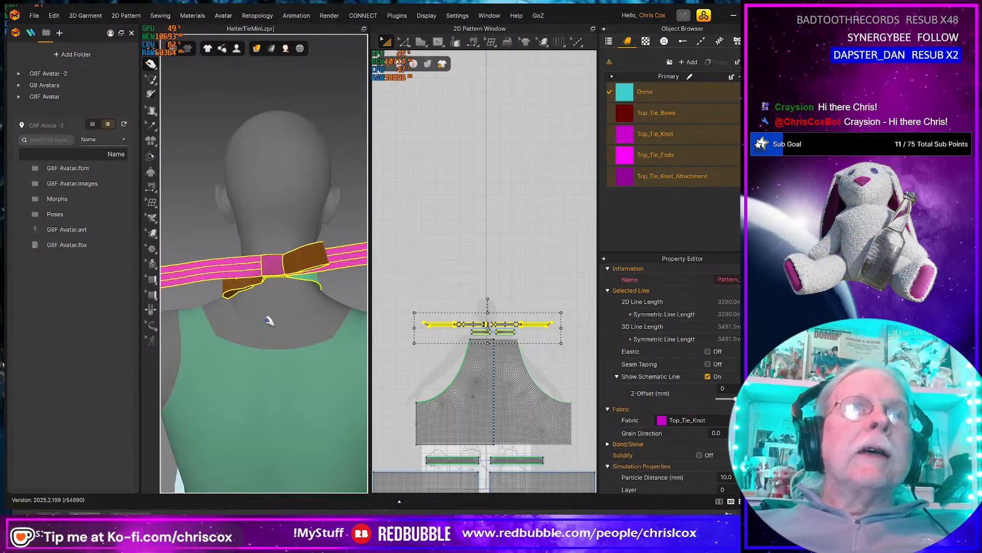
pyautogui.moveTo(270, 321); pyautogui.dragTo(250, 350, button='right')
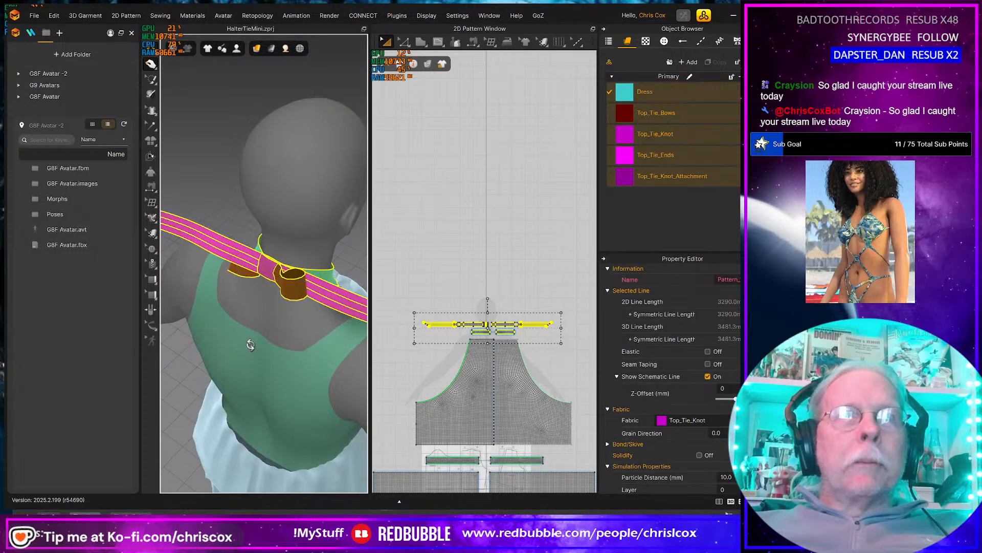
pyautogui.moveTo(323, 304); pyautogui.dragTo(329, 287, button='right')
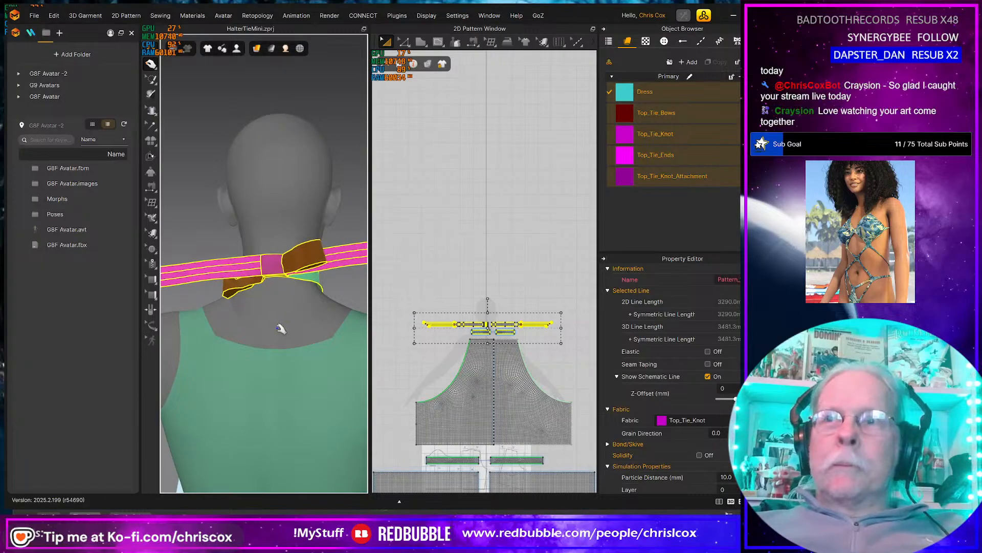
pyautogui.scroll(-10, 281, 334)
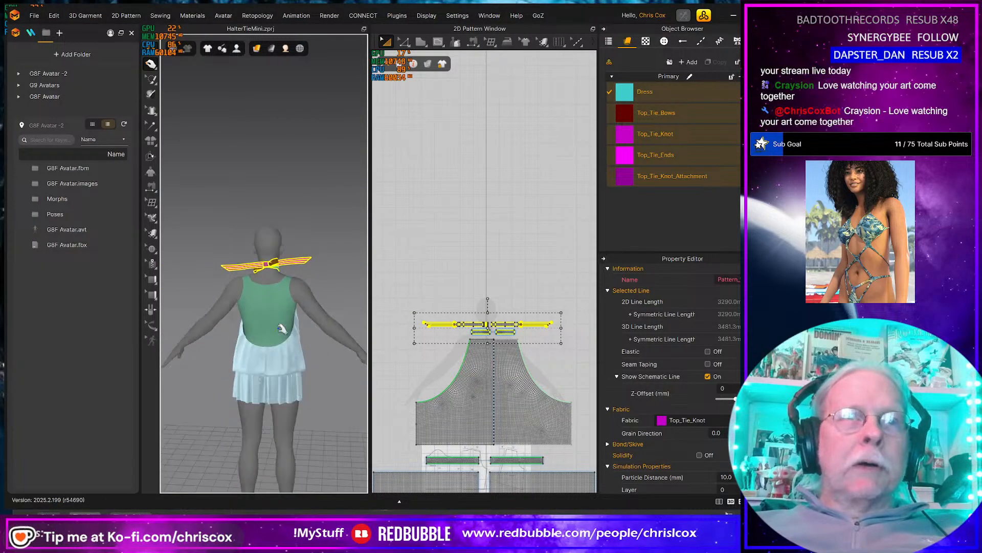
pyautogui.moveTo(241, 338); pyautogui.dragTo(121, 323, button='right')
pyautogui.scroll(5, 281, 346)
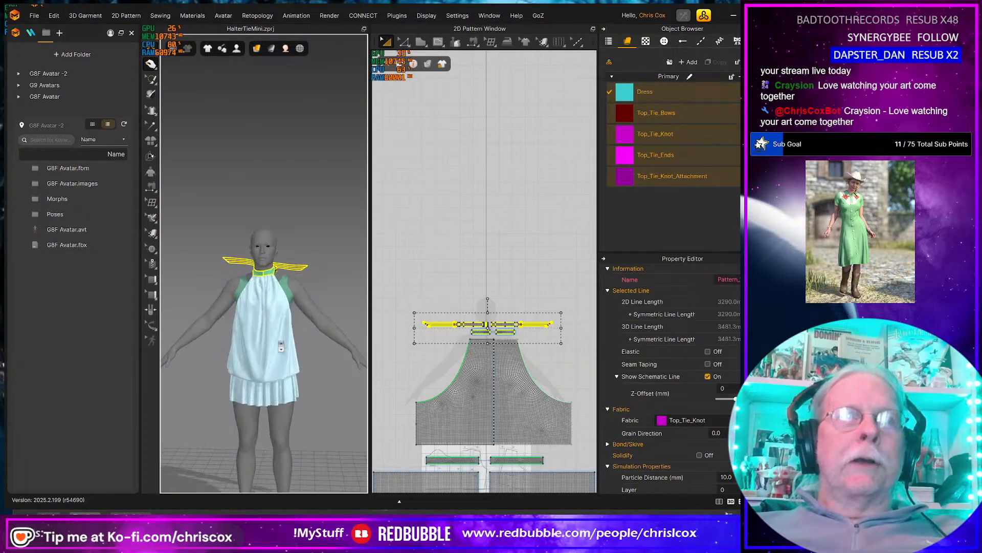
pyautogui.moveTo(299, 362)
pyautogui.mouseDown(button='right')
pyautogui.moveTo(306, 292)
pyautogui.moveTo(309, 404)
pyautogui.moveTo(302, 358)
pyautogui.moveTo(295, 371)
pyautogui.mouseUp(button='right')
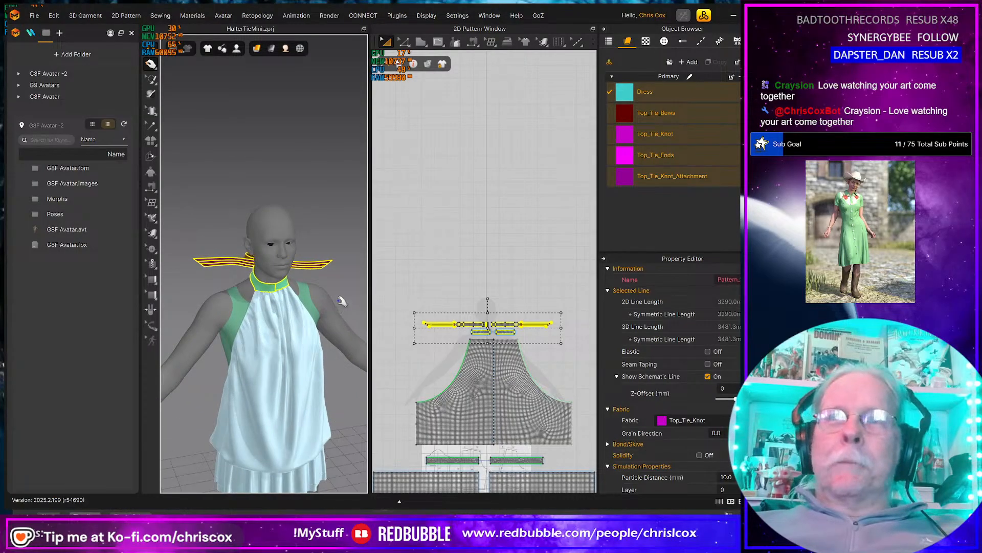
pyautogui.moveTo(336, 297)
pyautogui.mouseDown(button='right')
pyautogui.moveTo(329, 305)
pyautogui.moveTo(335, 286)
pyautogui.mouseUp(button='right')
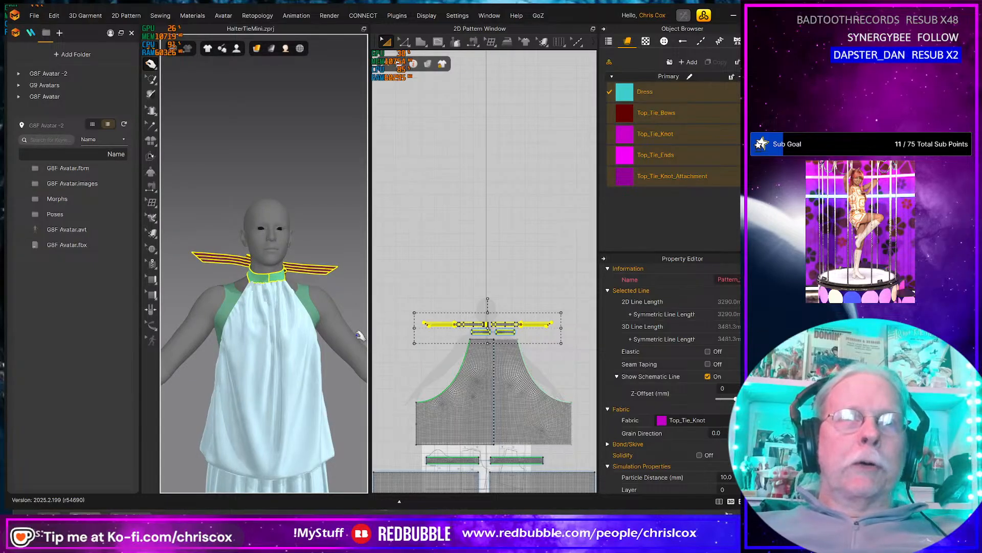
# Set the simulation gravity to -5000 and simulate the garment so the tie ends drop.
pyautogui.rightClick(355, 302)
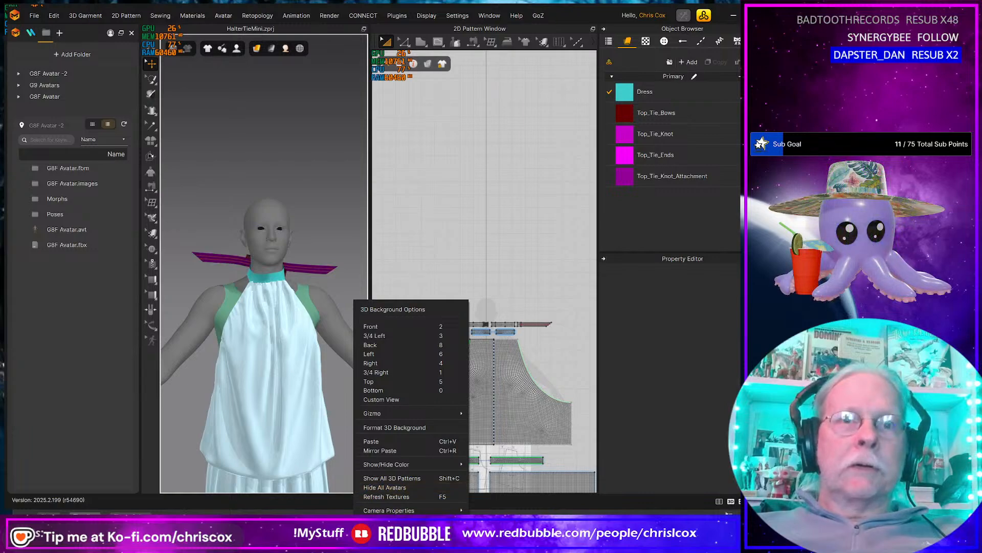
pyautogui.click(390, 529)
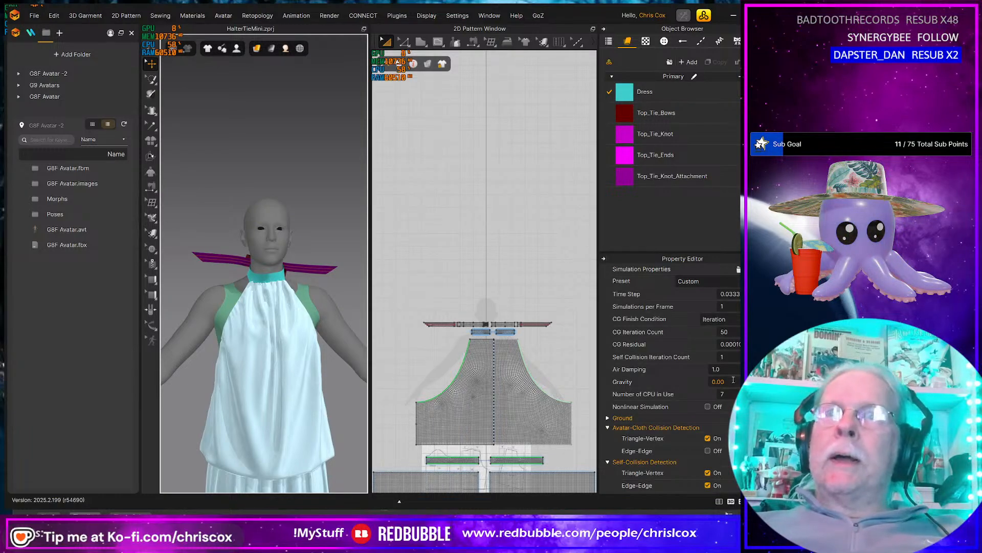
pyautogui.click(732, 381)
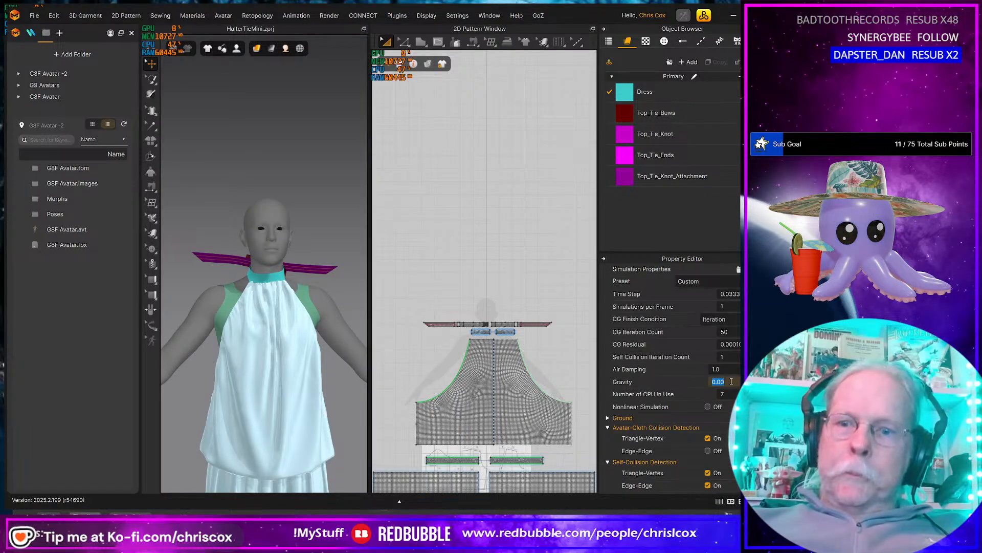
pyautogui.write('-500')
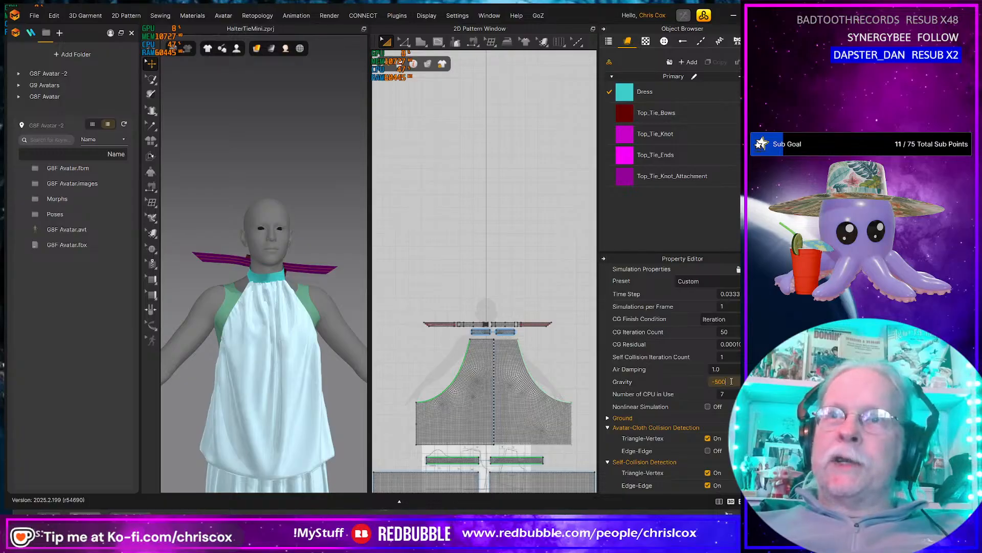
pyautogui.write('0')
pyautogui.press('Return')
pyautogui.press('space')
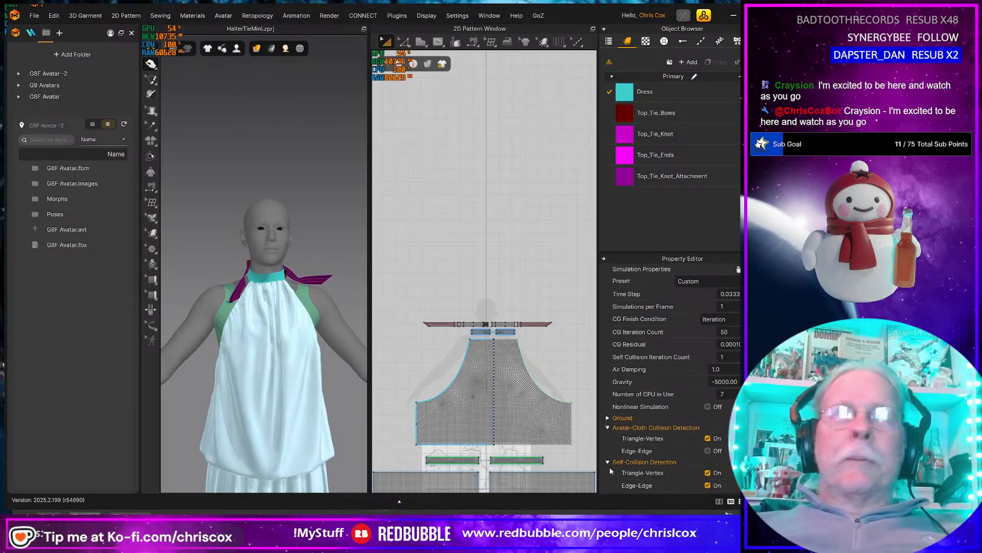
# Pull the tie end on the avatar's left shoulder backward to hang behind the back during simulation.
pyautogui.moveTo(316, 258); pyautogui.dragTo(232, 297, button='right')
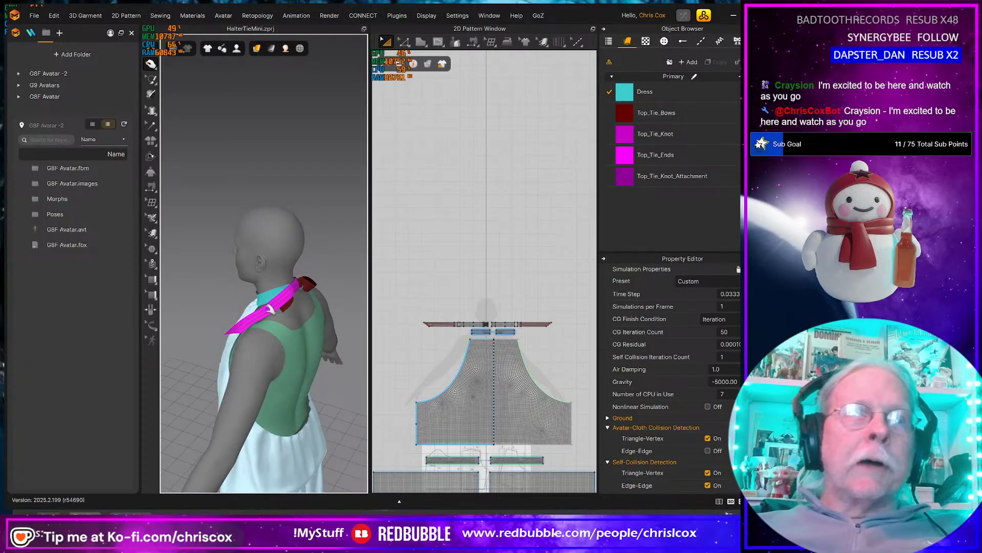
pyautogui.click(269, 309)
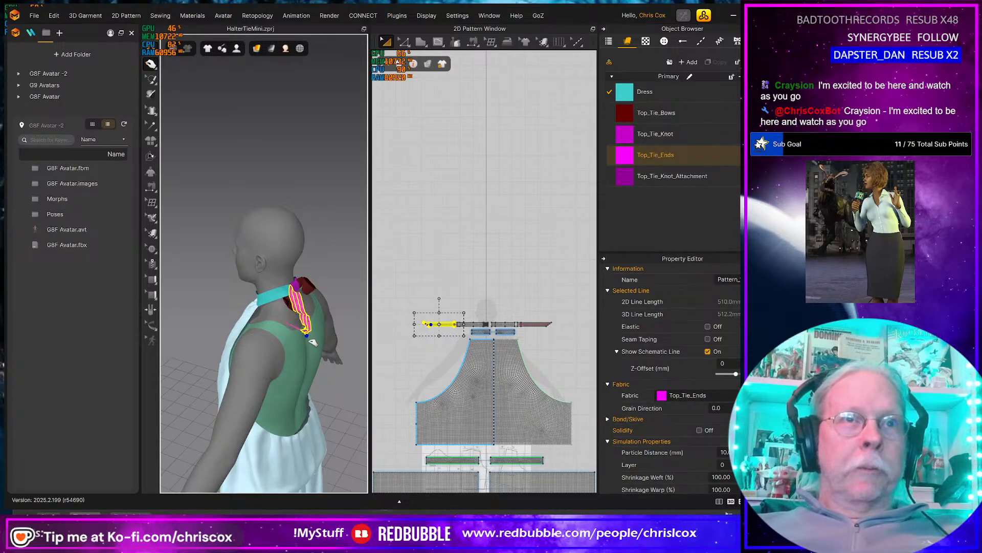
pyautogui.moveTo(325, 354); pyautogui.dragTo(265, 351, button='right')
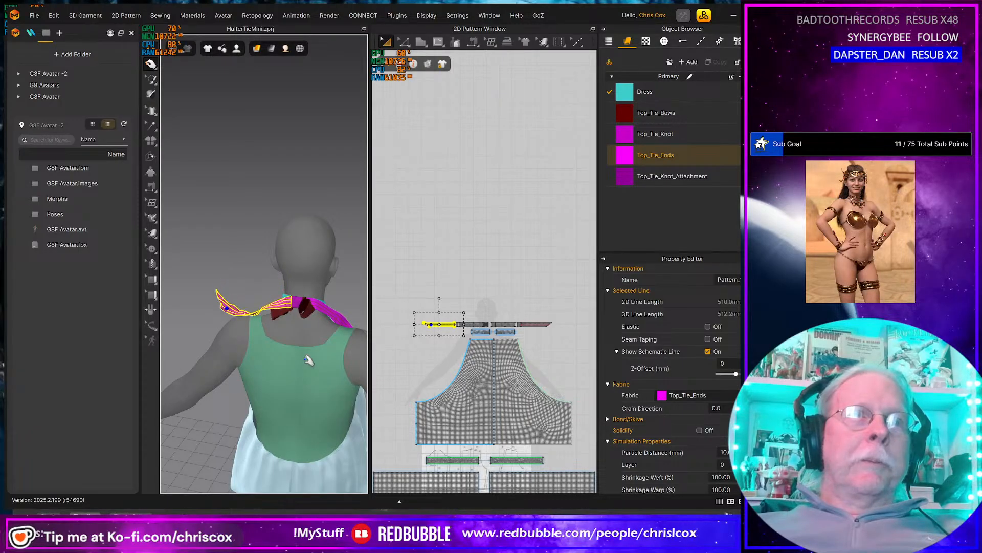
# Tug the bow loop beside the knot, and pull the tie end on the avatar's right shoulder over to the back.
pyautogui.click(309, 309)
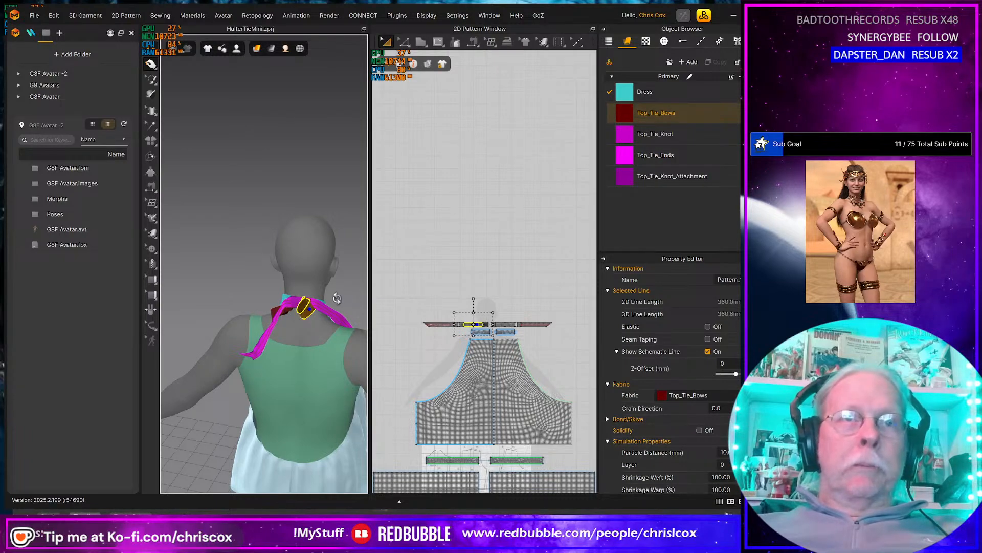
pyautogui.moveTo(337, 298); pyautogui.dragTo(278, 296, button='right')
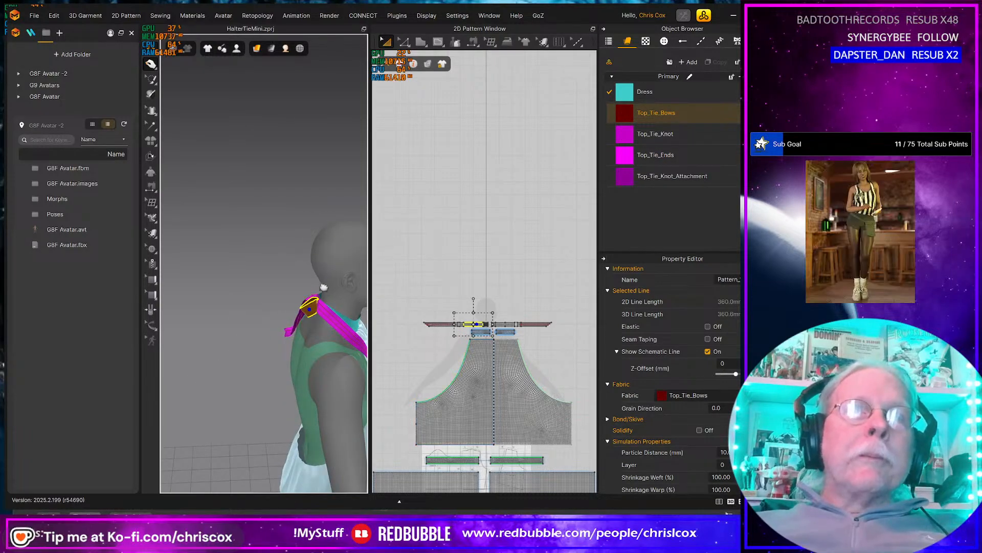
pyautogui.moveTo(324, 287); pyautogui.dragTo(285, 287, button='middle')
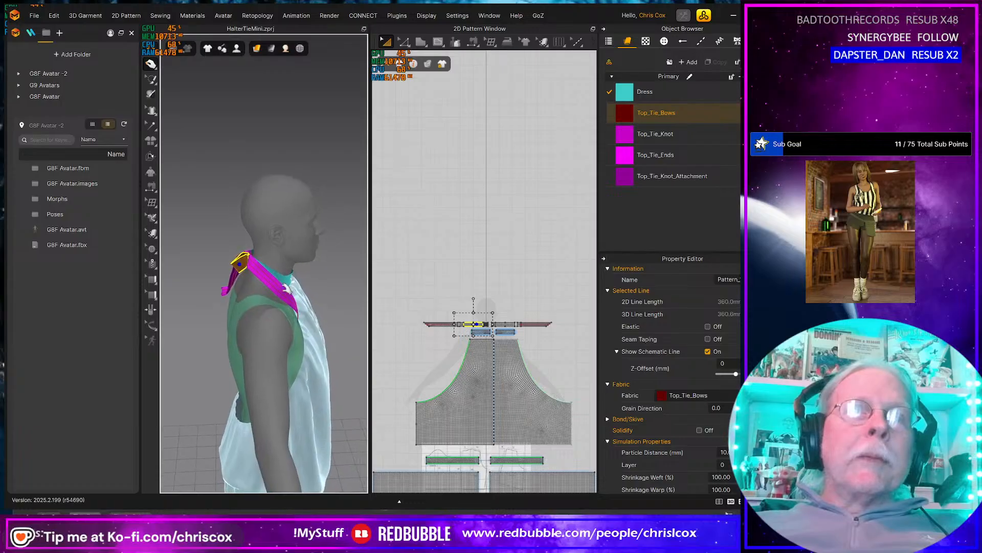
pyautogui.click(282, 290)
pyautogui.moveTo(268, 283); pyautogui.dragTo(228, 287)
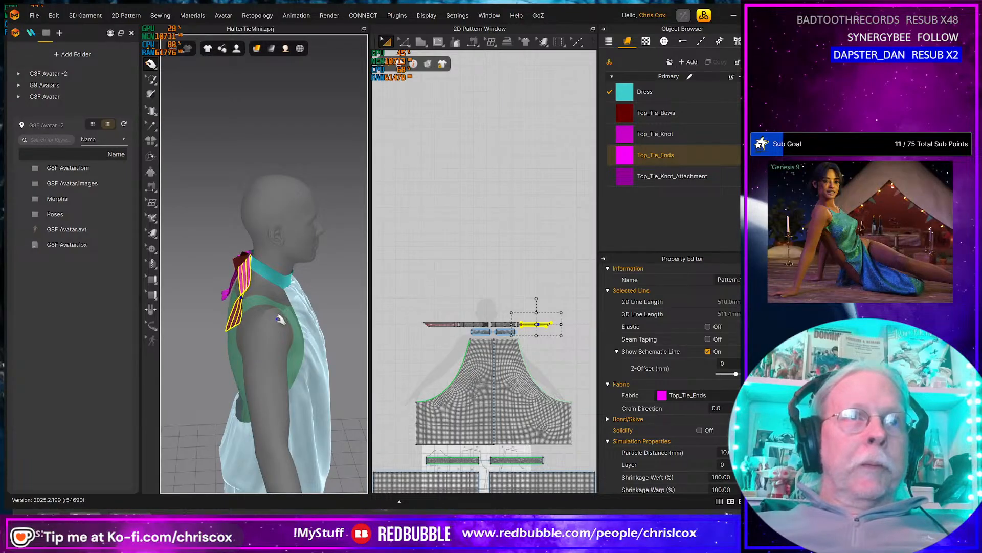
pyautogui.moveTo(281, 318); pyautogui.dragTo(366, 321, button='right')
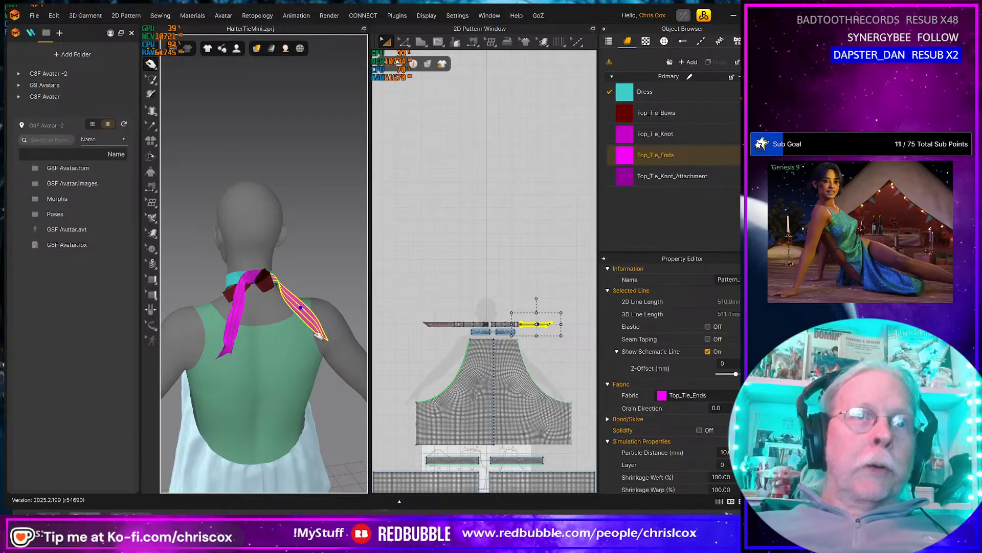
# During simulation, pull both tie ends down over the back and straighten the folded tip on the avatar's left side.
pyautogui.moveTo(318, 335); pyautogui.dragTo(297, 345)
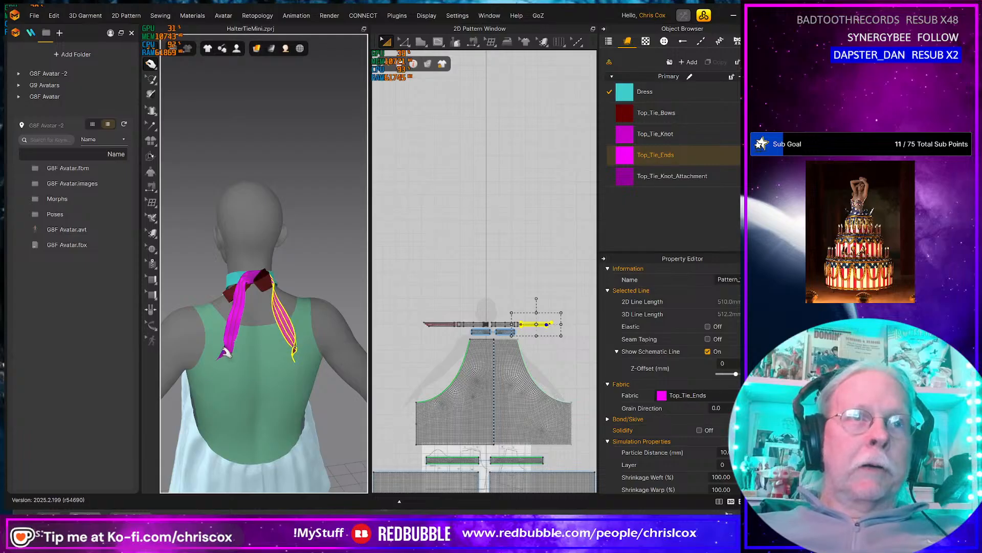
pyautogui.click(229, 357)
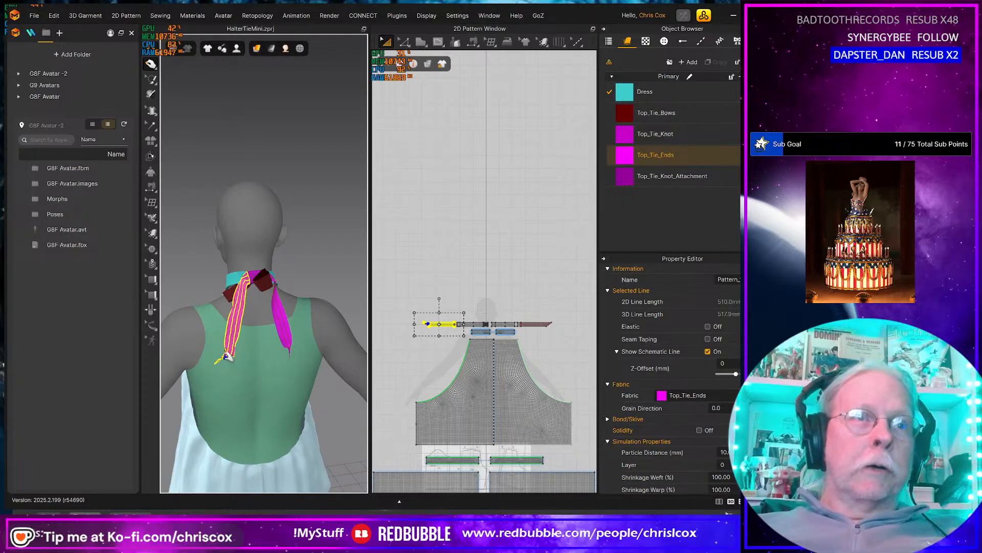
pyautogui.scroll(5, 284, 319)
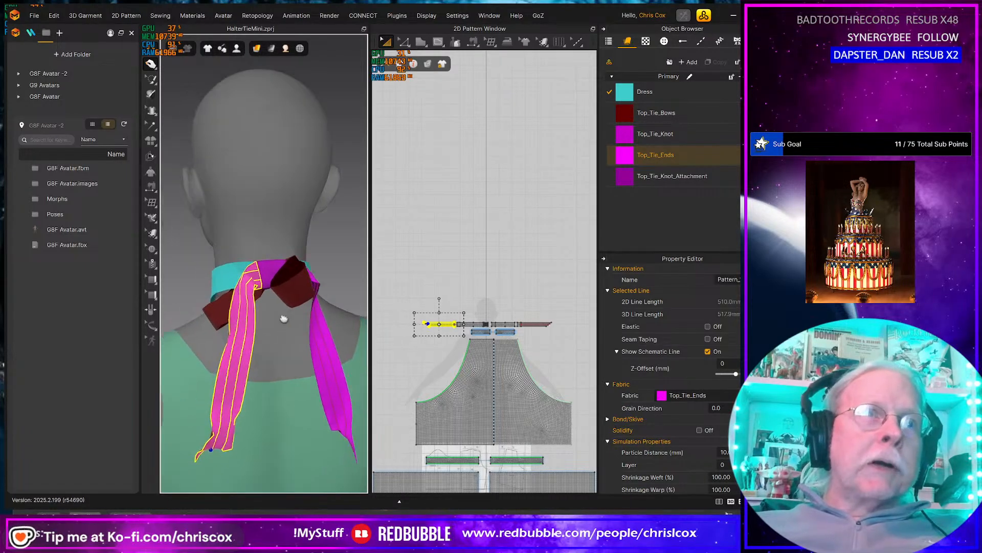
pyautogui.moveTo(284, 319); pyautogui.dragTo(291, 357, button='right')
pyautogui.moveTo(248, 402); pyautogui.dragTo(247, 405)
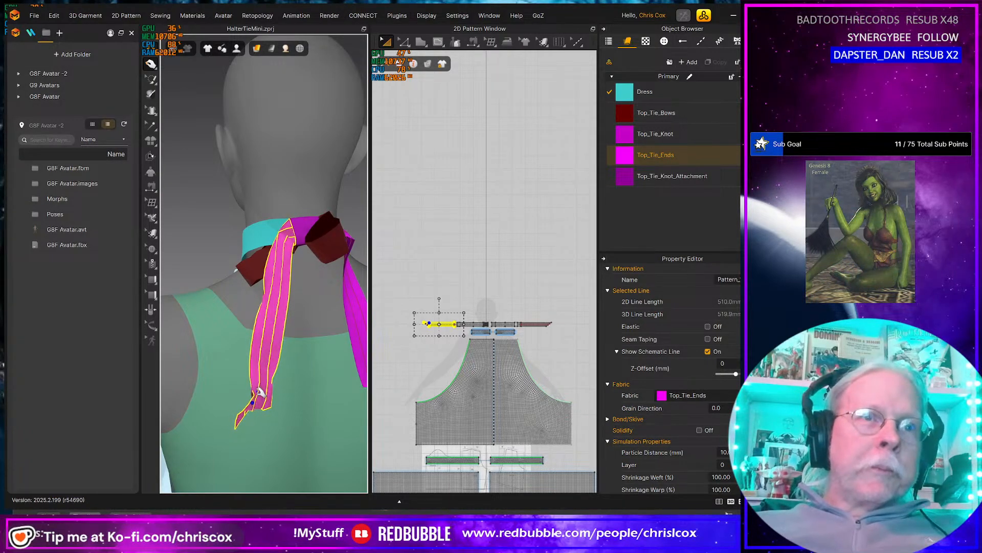
pyautogui.moveTo(259, 392); pyautogui.dragTo(259, 390)
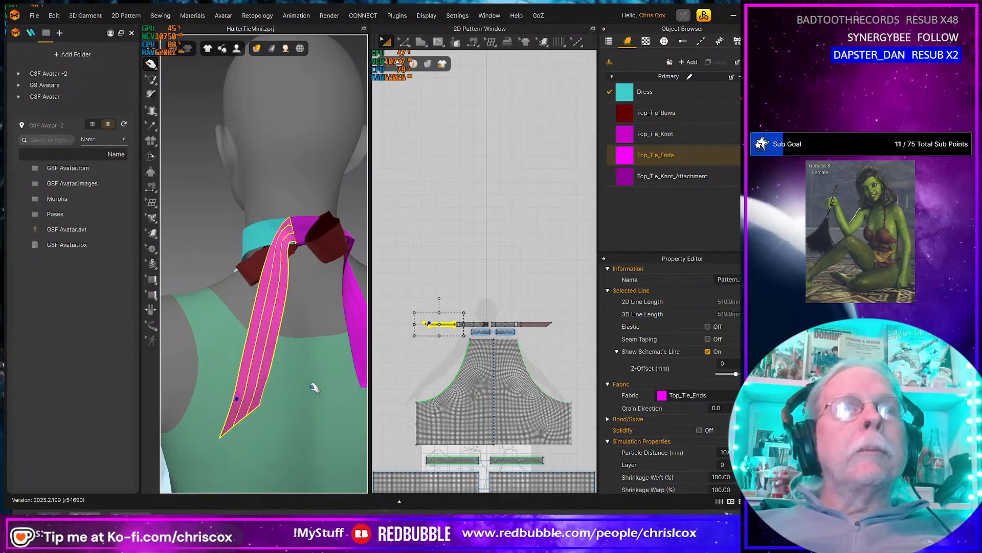
pyautogui.click(296, 345)
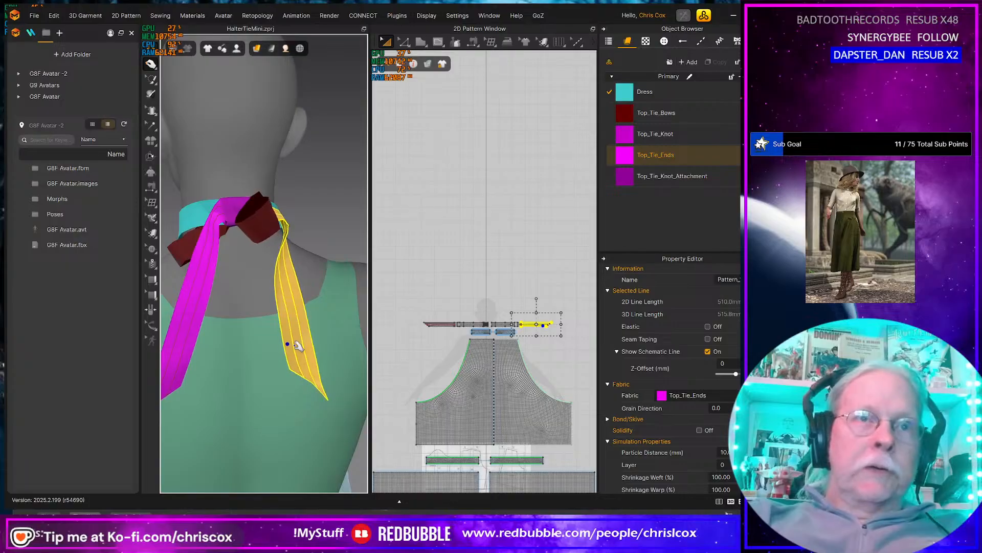
pyautogui.moveTo(296, 346); pyautogui.dragTo(297, 346)
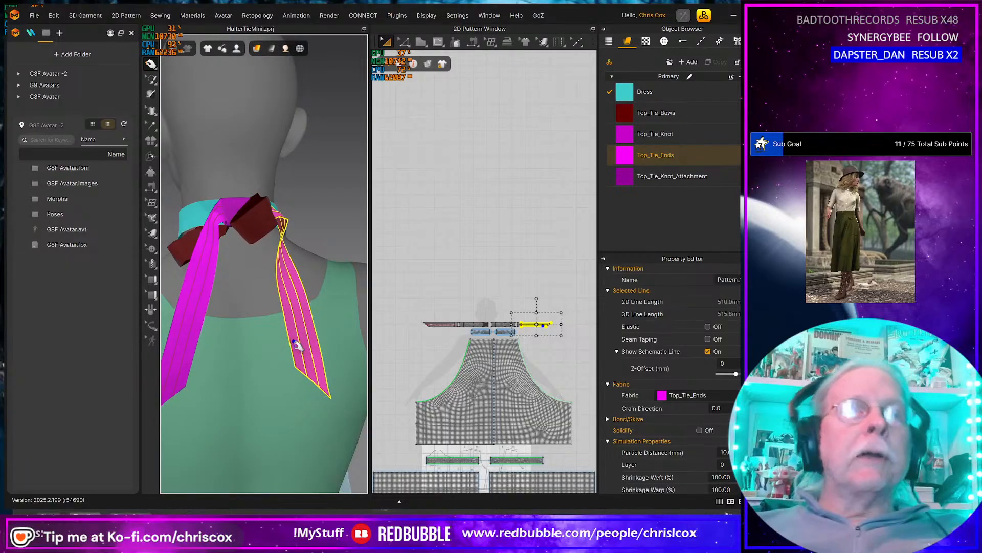
# Reposition the bow loop on the avatar's left side so it sticks out past the tie end, and stop the simulation.
pyautogui.moveTo(297, 345); pyautogui.dragTo(196, 272, button='right')
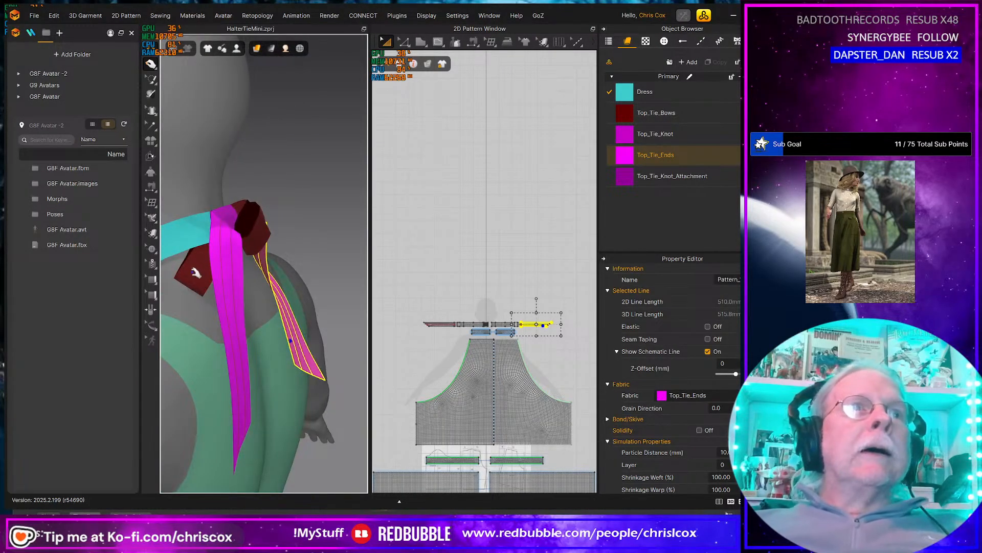
pyautogui.click(195, 275)
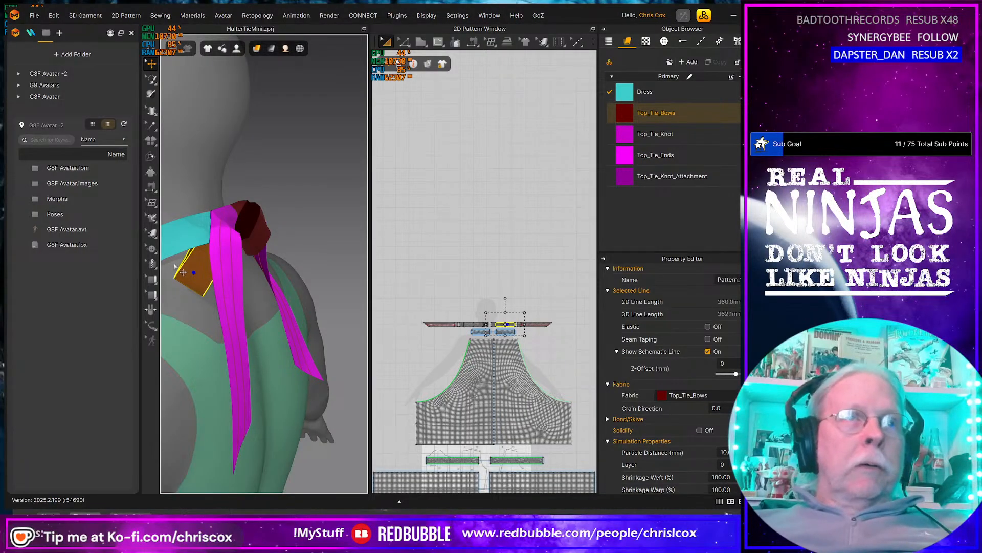
pyautogui.moveTo(133, 260); pyautogui.dragTo(121, 280, button='right')
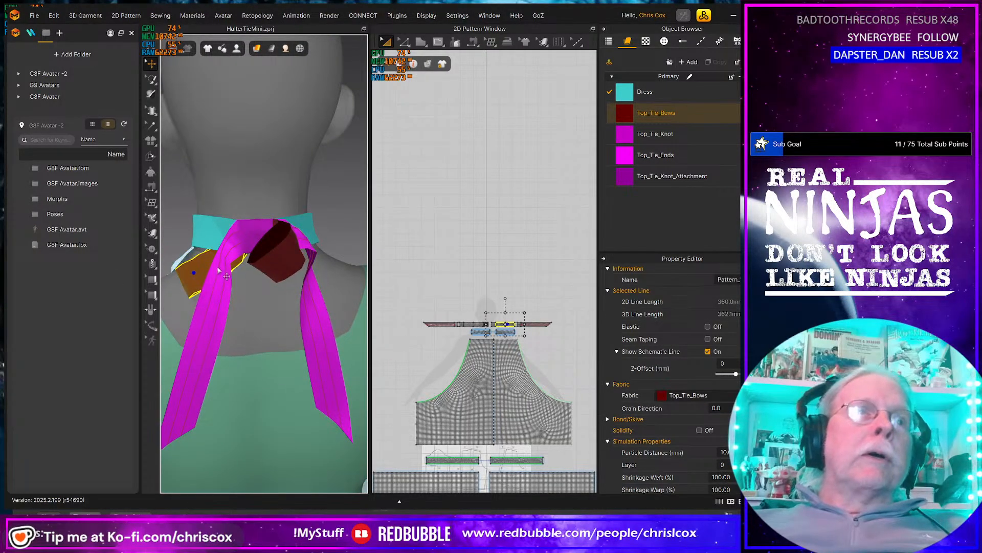
pyautogui.moveTo(226, 300); pyautogui.dragTo(201, 296, button='right')
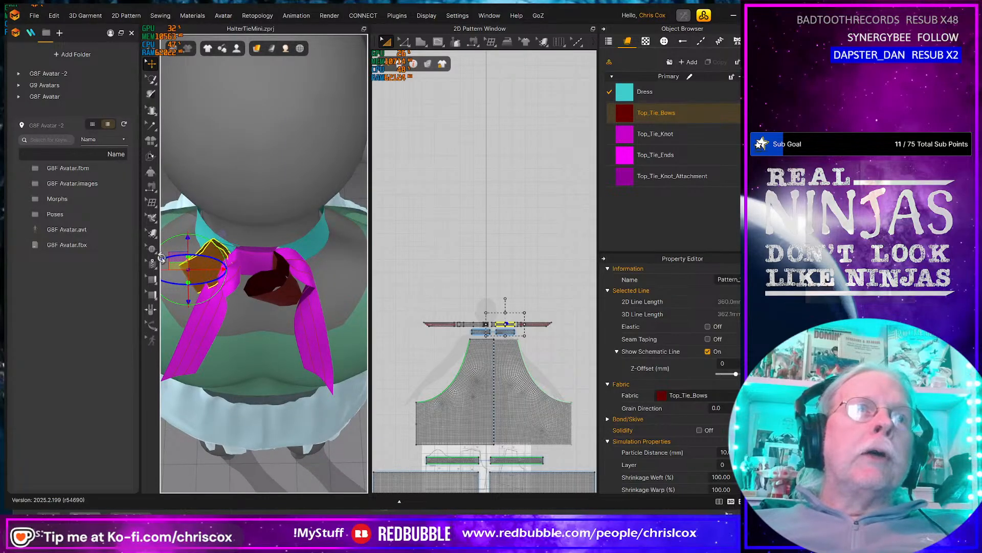
pyautogui.press('space')
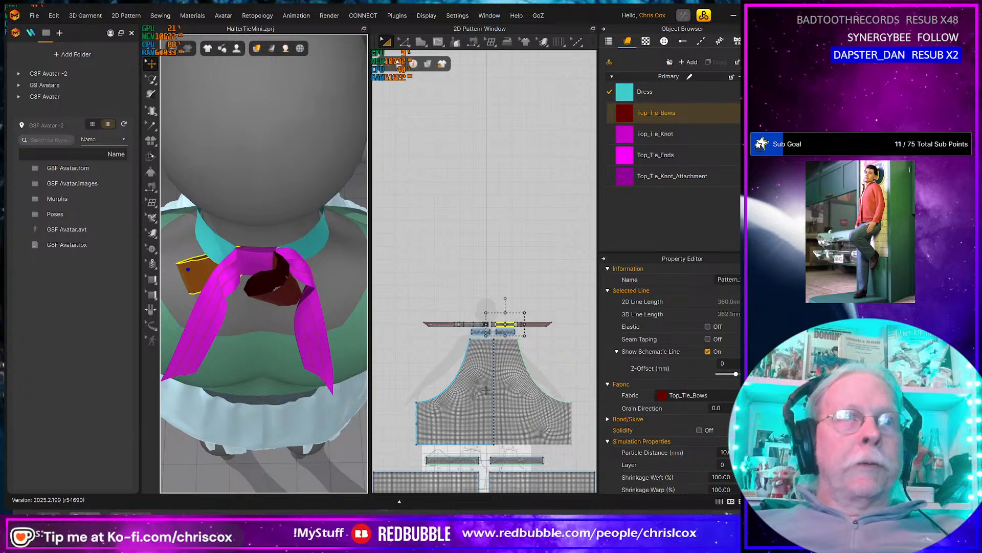
# Freeze all pattern pieces of the garment.
pyautogui.scroll(-3, 422, 320)
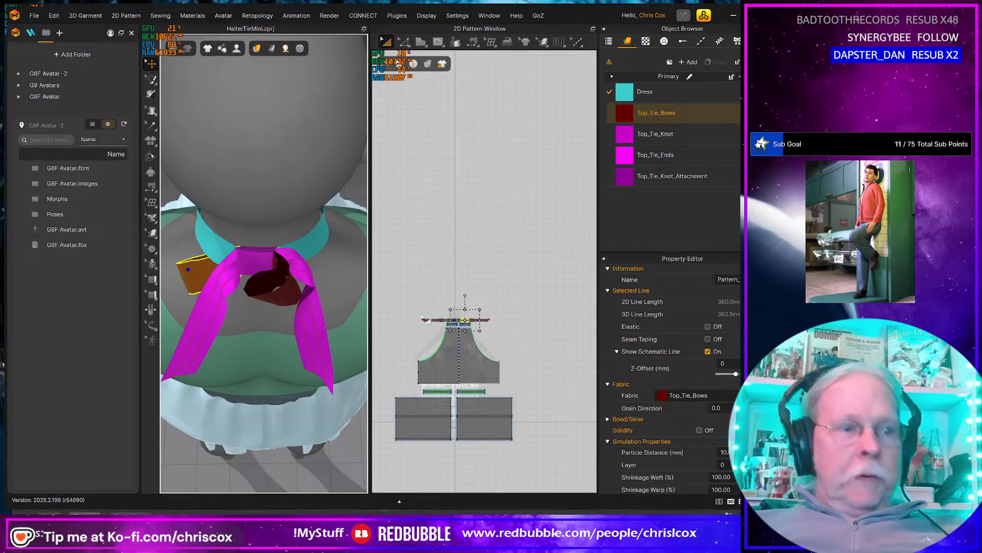
pyautogui.hotkey('ctrl', 'a')
pyautogui.rightClick(472, 350)
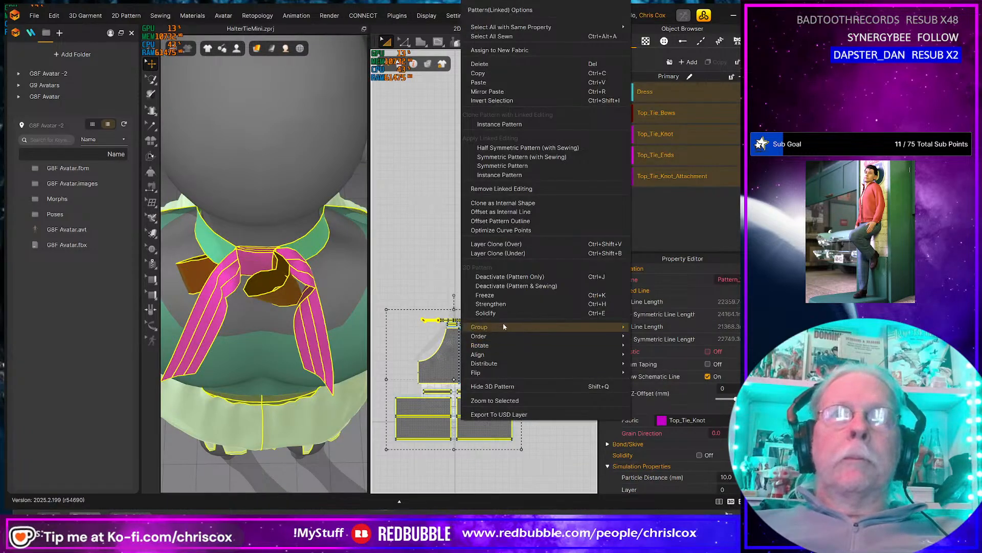
pyautogui.click(485, 298)
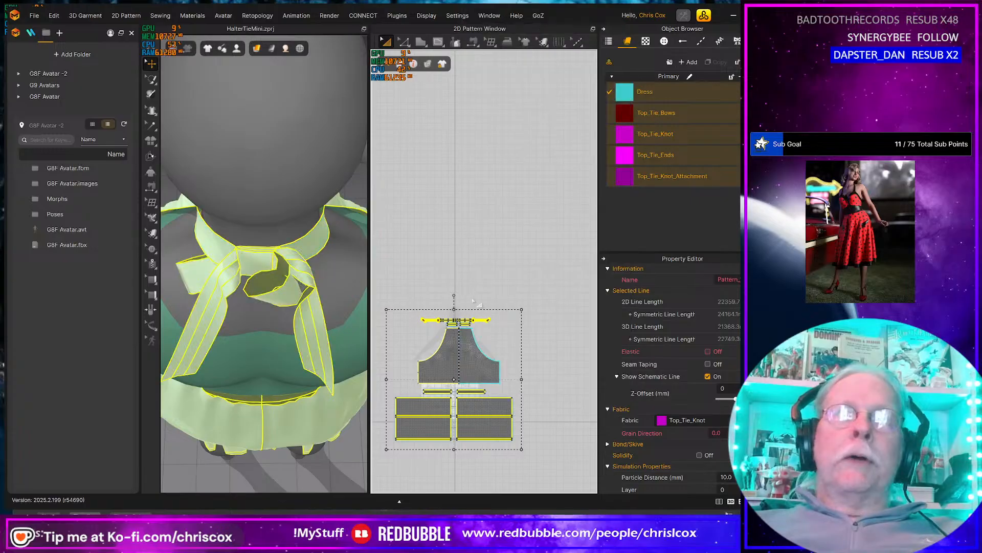
# Unfreeze the two Top_Tie_Bows pieces, leaving the rest of the garment frozen.
pyautogui.scroll(5, 418, 301)
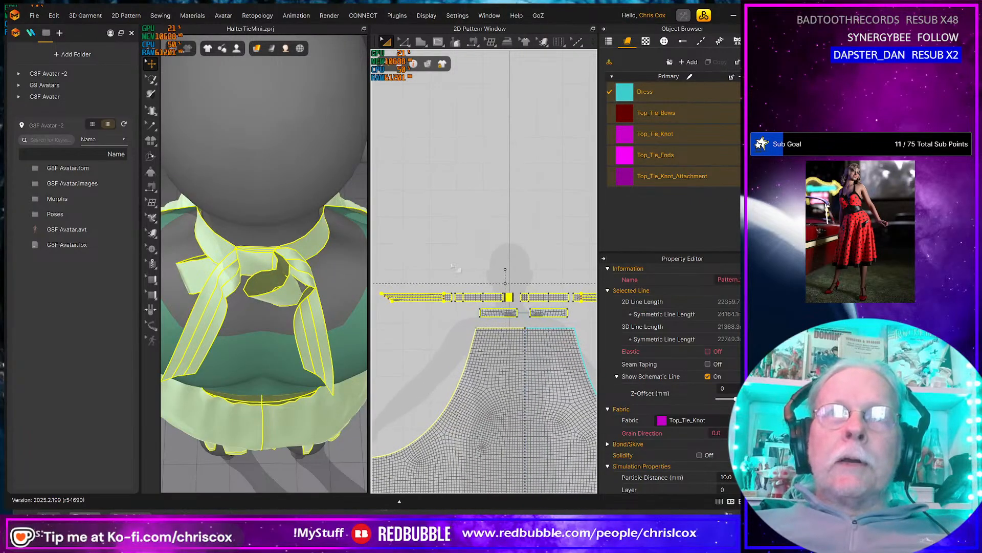
pyautogui.click(482, 297)
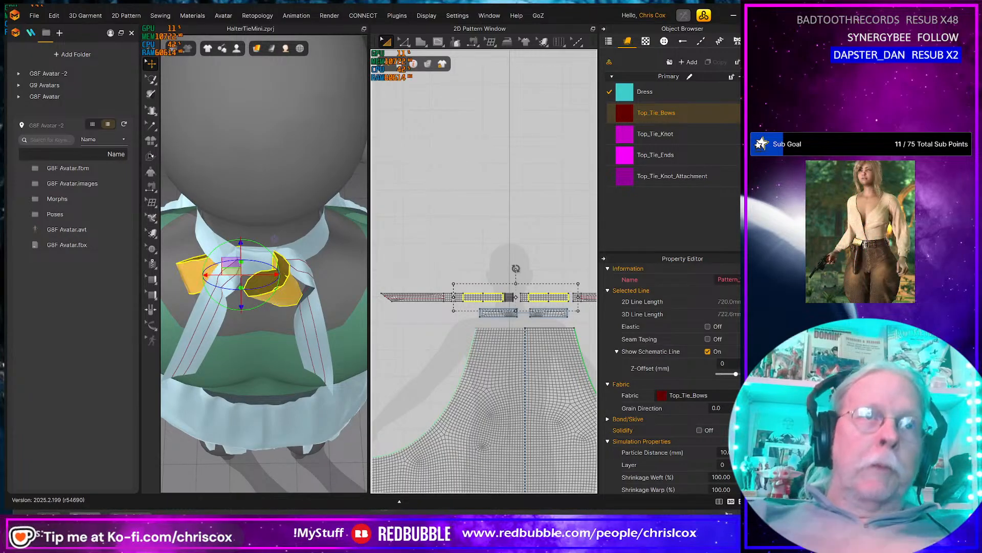
pyautogui.moveTo(500, 253); pyautogui.dragTo(515, 228, button='middle')
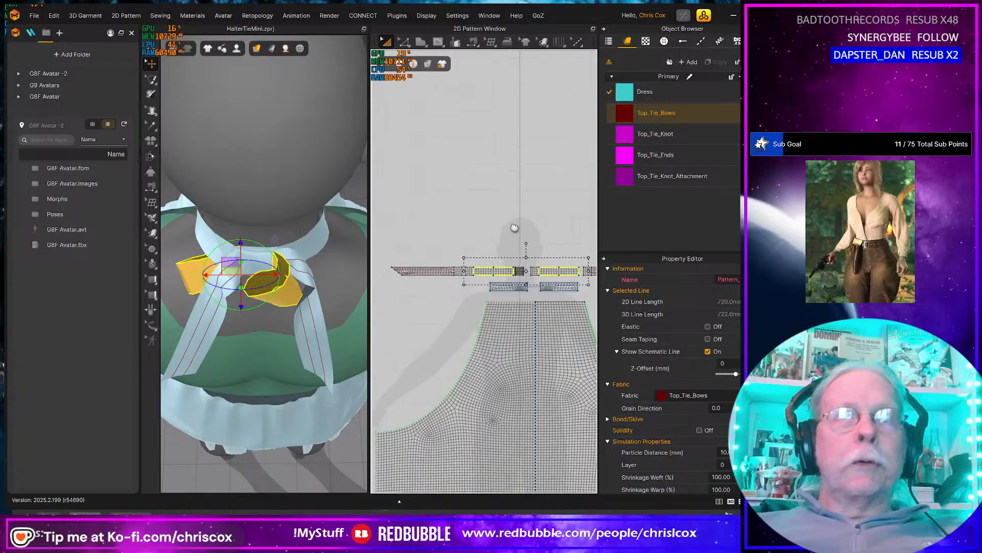
pyautogui.click(196, 276)
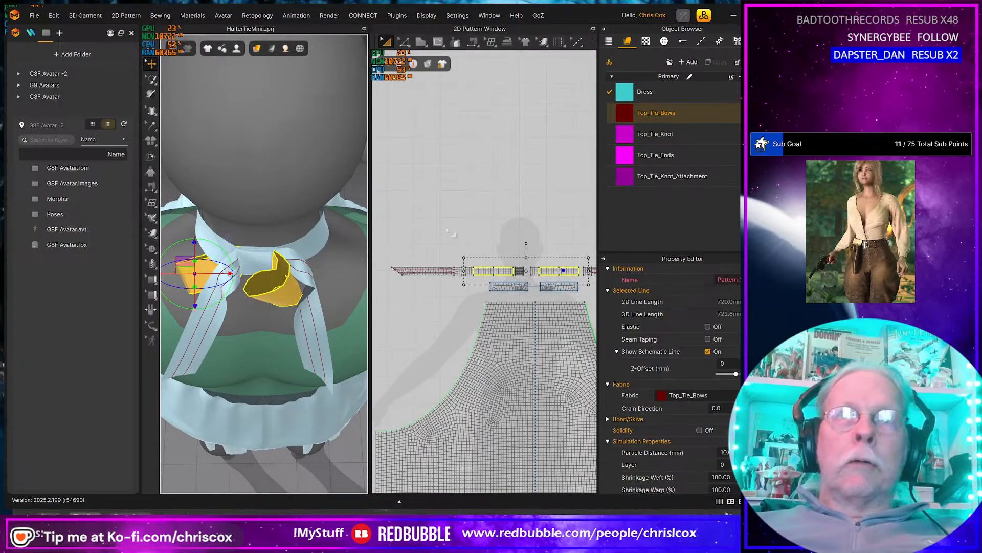
# In the 2D pattern, shift the knot and tie-end pieces outward from the right-hand bow piece to make room.
pyautogui.scroll(6, 503, 279)
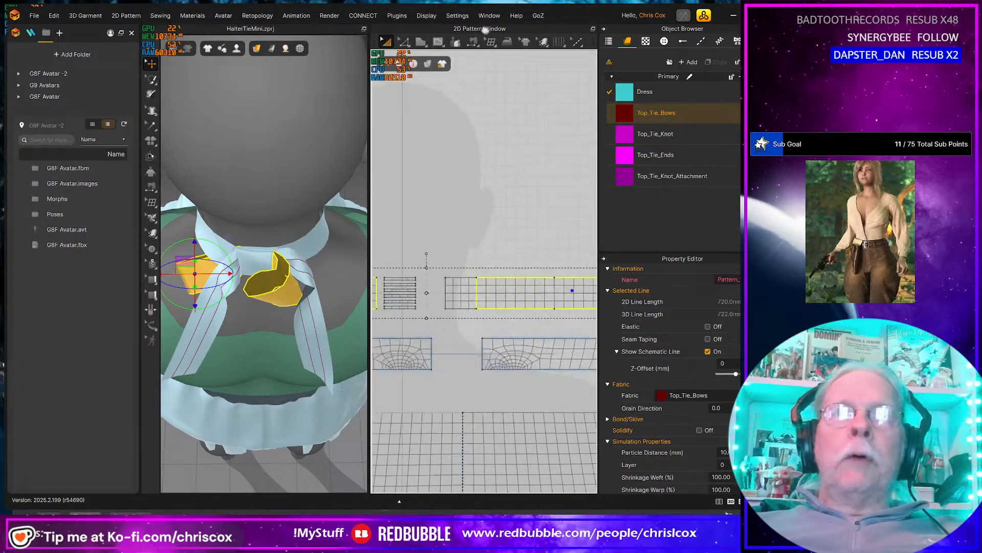
pyautogui.moveTo(466, 32); pyautogui.dragTo(505, 189, button='middle')
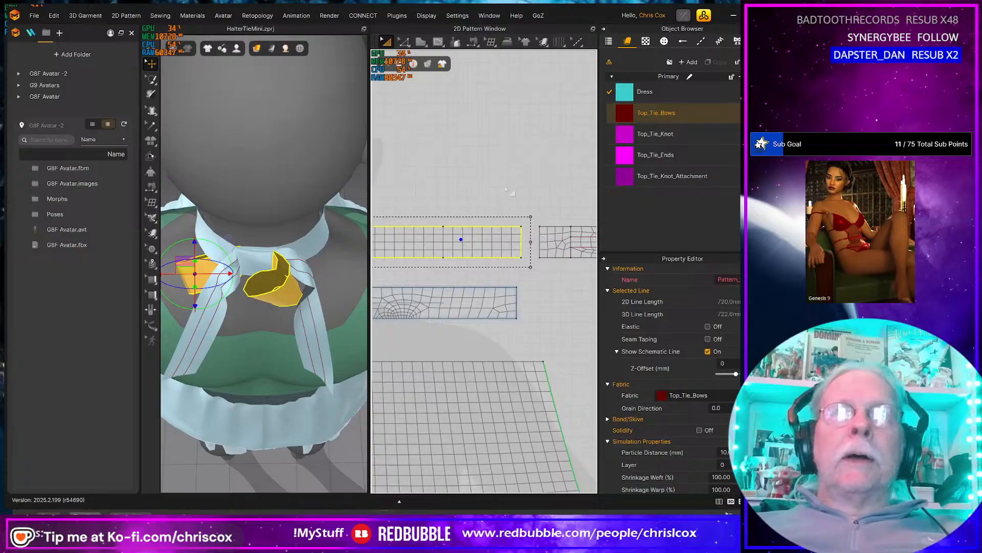
pyautogui.click(567, 244)
pyautogui.keyDown('shift'); pyautogui.click(585, 233); pyautogui.keyUp('shift')
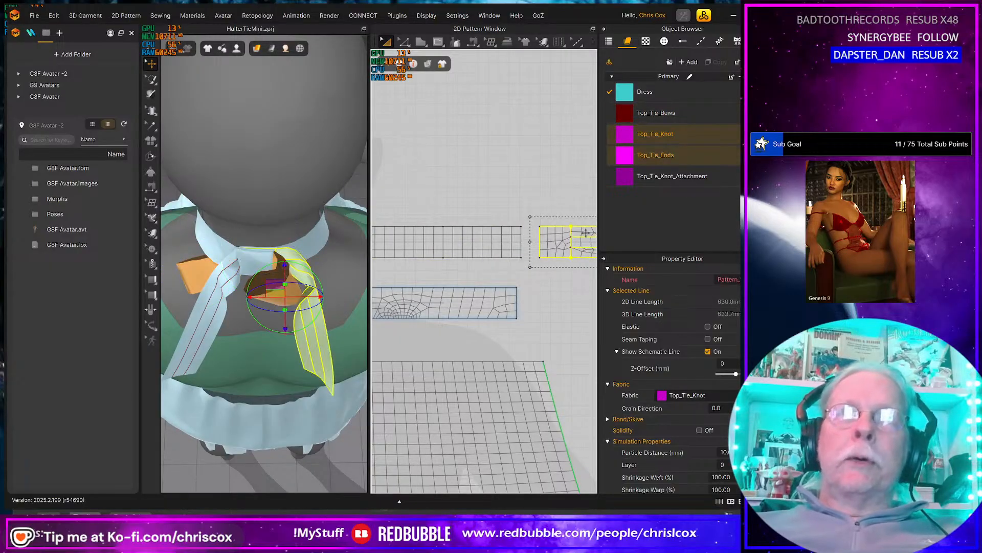
pyautogui.press('Right')
pyautogui.press('Right')
pyautogui.press('Right')
pyautogui.press('Right')
pyautogui.press('Right')
pyautogui.press('Right')
pyautogui.press('Right')
pyautogui.press('Right')
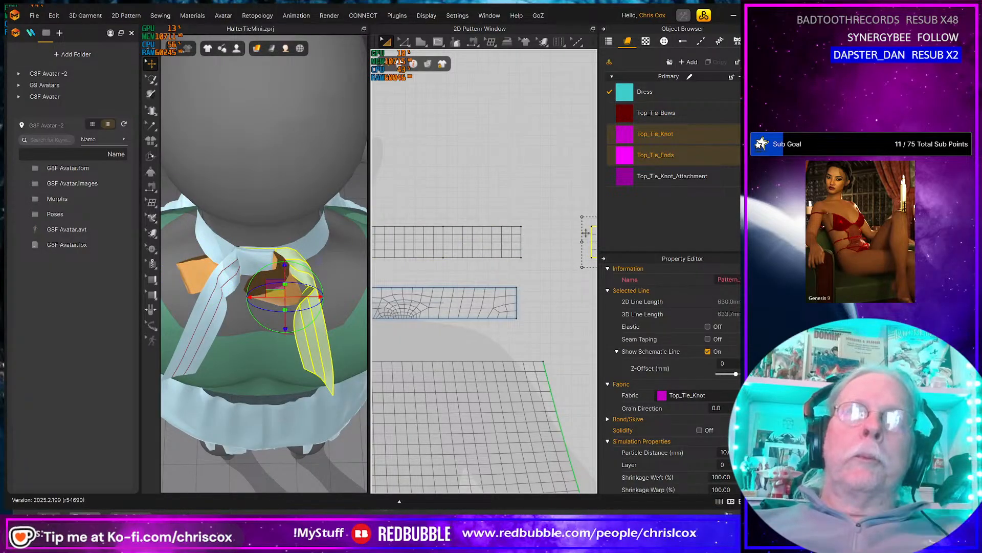
# Shift the right-hand bow piece outward in the 2D pattern and move its 3D loop sideways away from the knot.
pyautogui.click(486, 240)
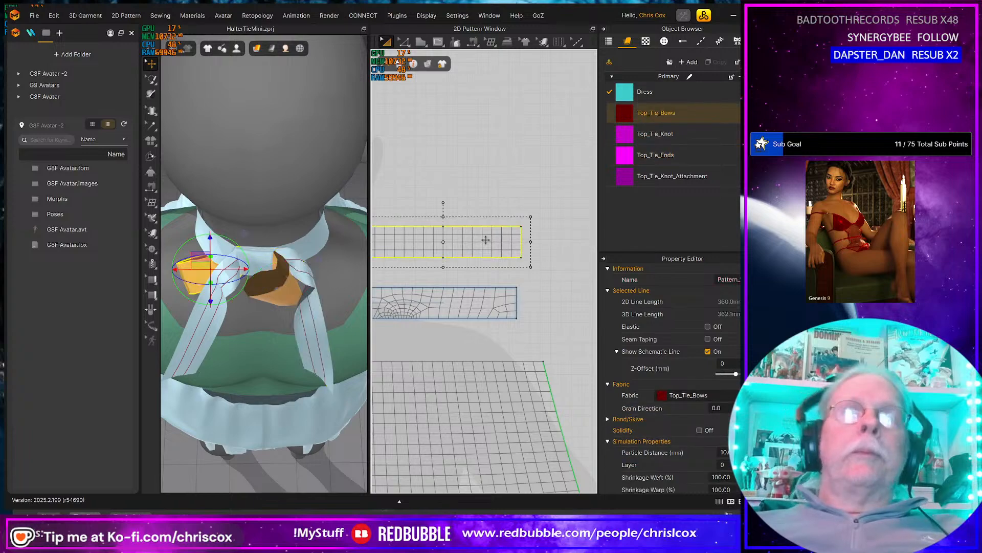
pyautogui.press('Right')
pyautogui.press('Right')
pyautogui.press('Right')
pyautogui.press('Right')
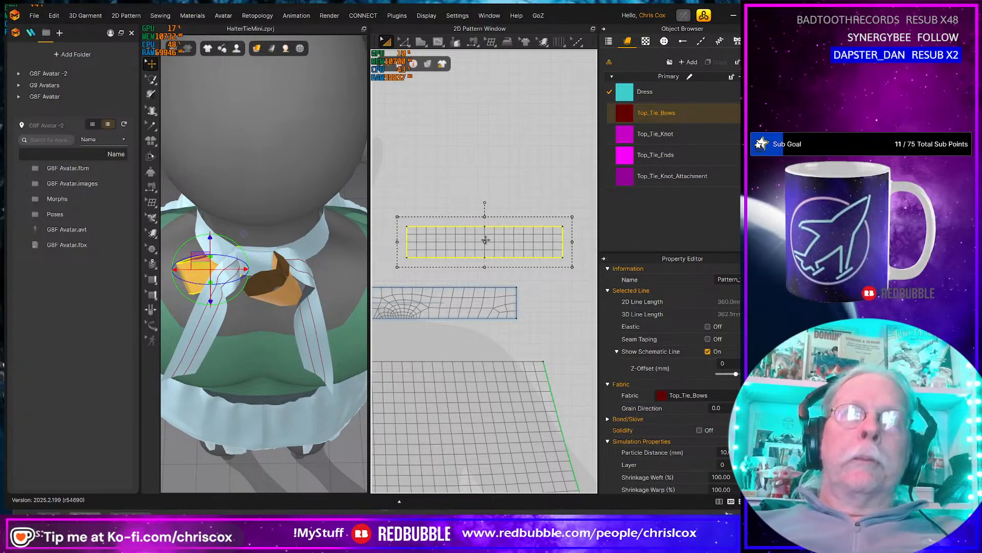
pyautogui.moveTo(230, 335); pyautogui.dragTo(189, 254, button='right')
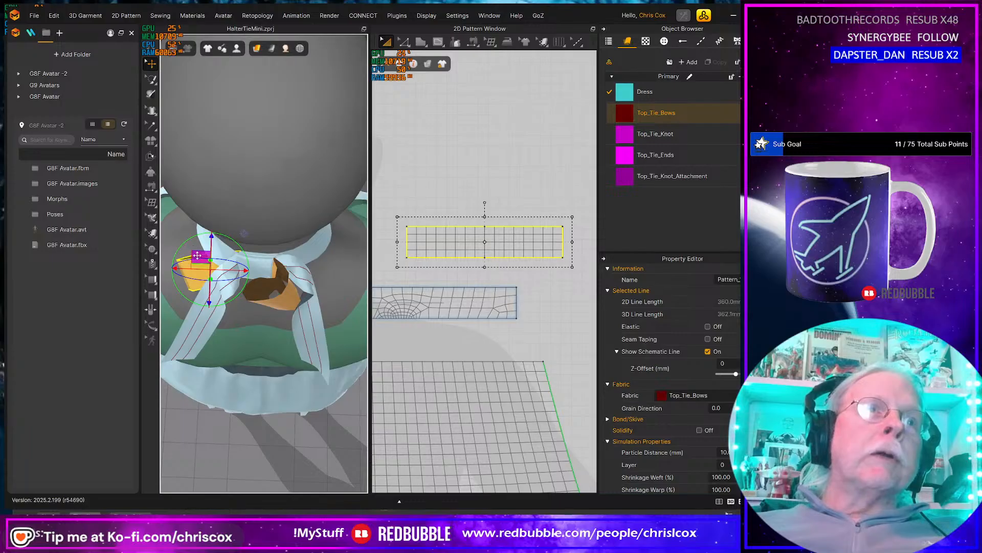
pyautogui.moveTo(197, 255); pyautogui.dragTo(134, 256)
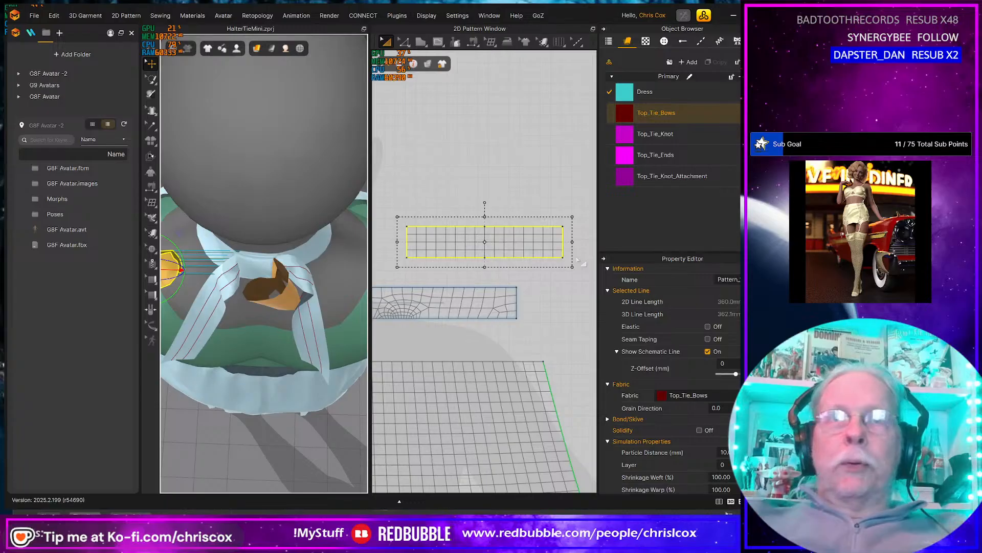
# Lengthen the right-hand bow piece by moving each of its short edges outward about 30 mm.
pyautogui.press('z')
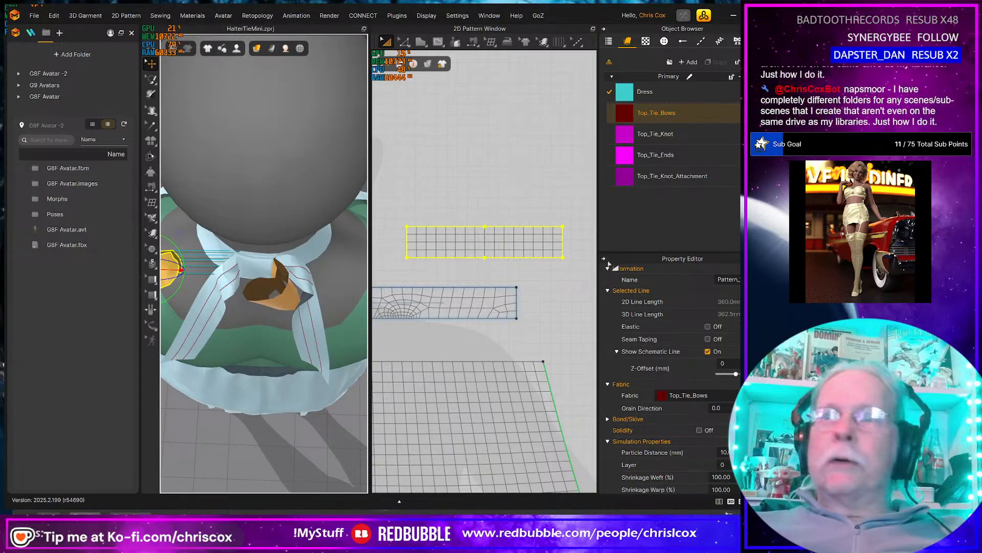
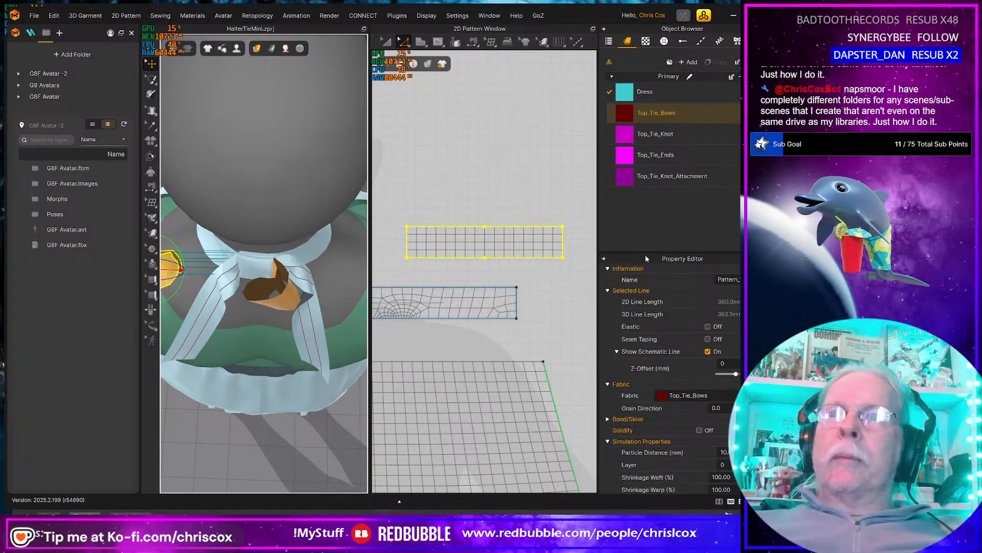
pyautogui.click(563, 244)
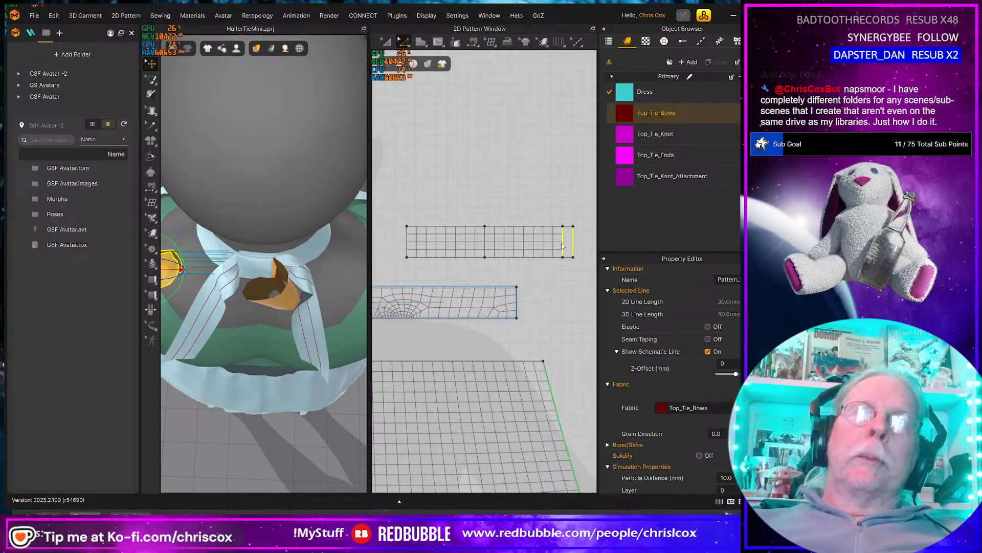
pyautogui.moveTo(562, 246); pyautogui.dragTo(569, 250)
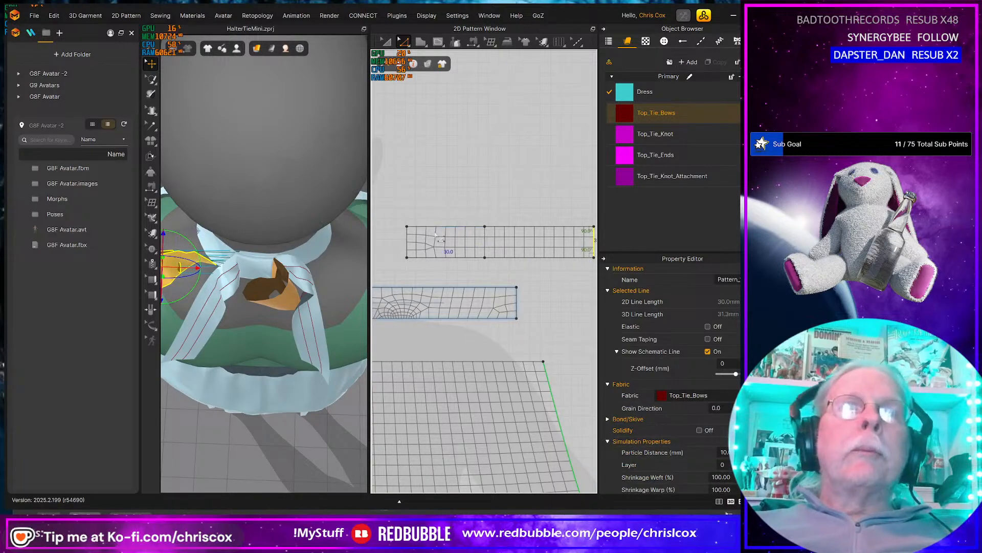
pyautogui.click(407, 249)
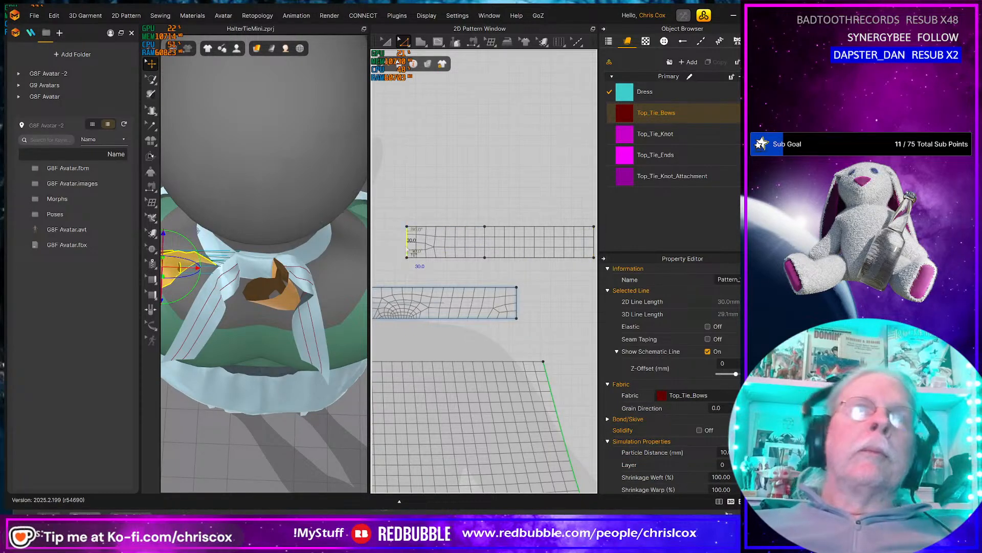
pyautogui.press('Left')
pyautogui.press('Left')
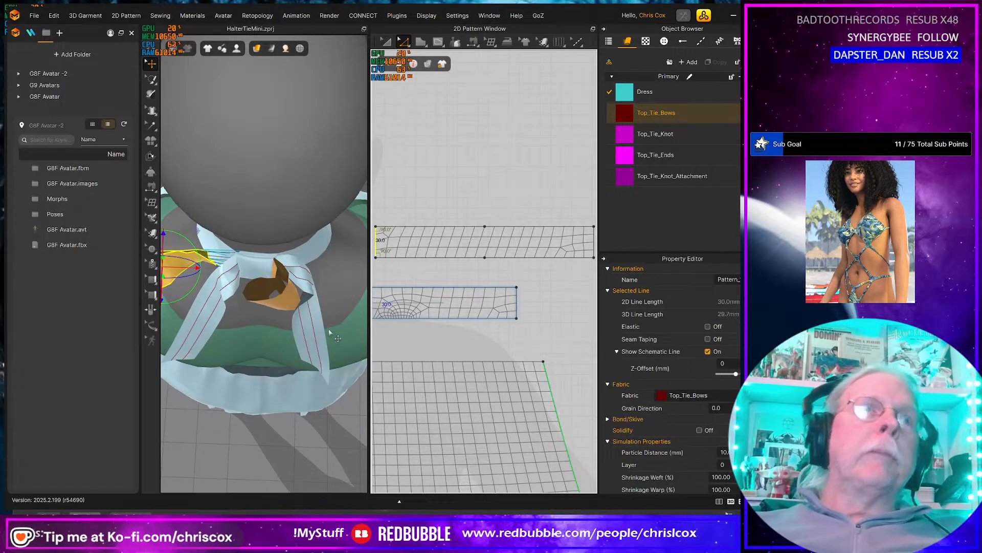
pyautogui.scroll(-3, 316, 353)
pyautogui.moveTo(349, 341); pyautogui.dragTo(257, 281, button='right')
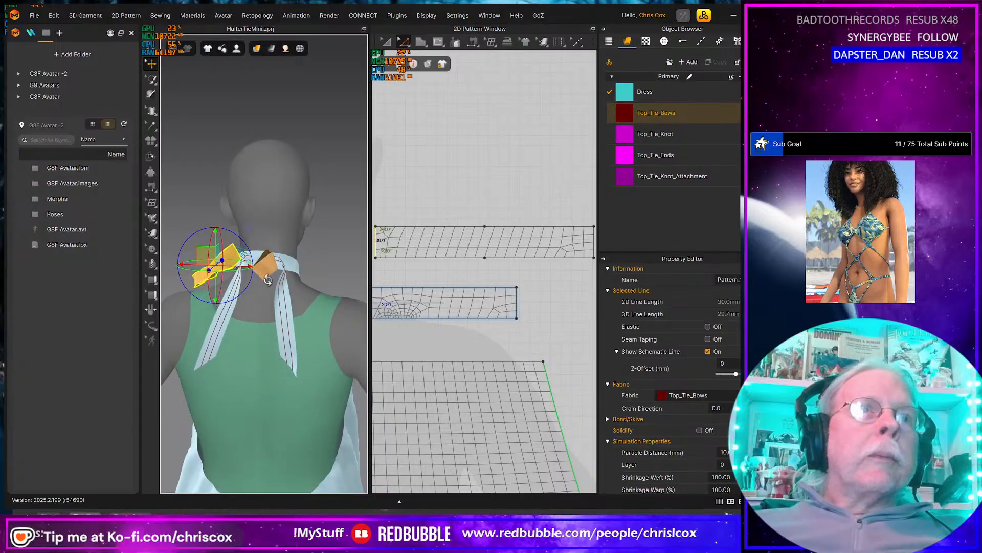
pyautogui.scroll(-2, 486, 260)
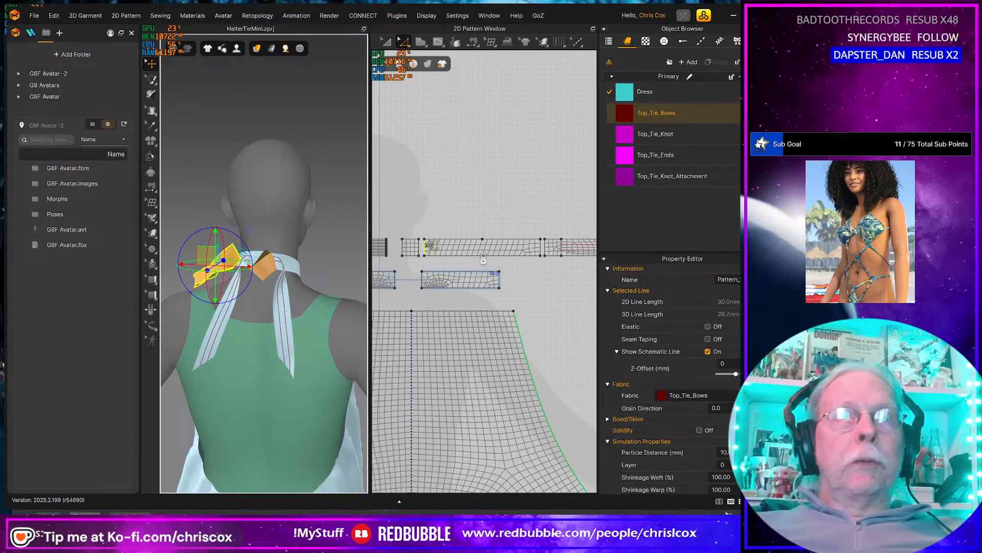
# Shift the knot and tie-end pieces outward in the 2D pattern and select the adjacent short edge of the right-hand bow piece for lengthening.
pyautogui.scroll(3, 483, 277)
pyautogui.moveTo(483, 285); pyautogui.dragTo(326, 294, button='right')
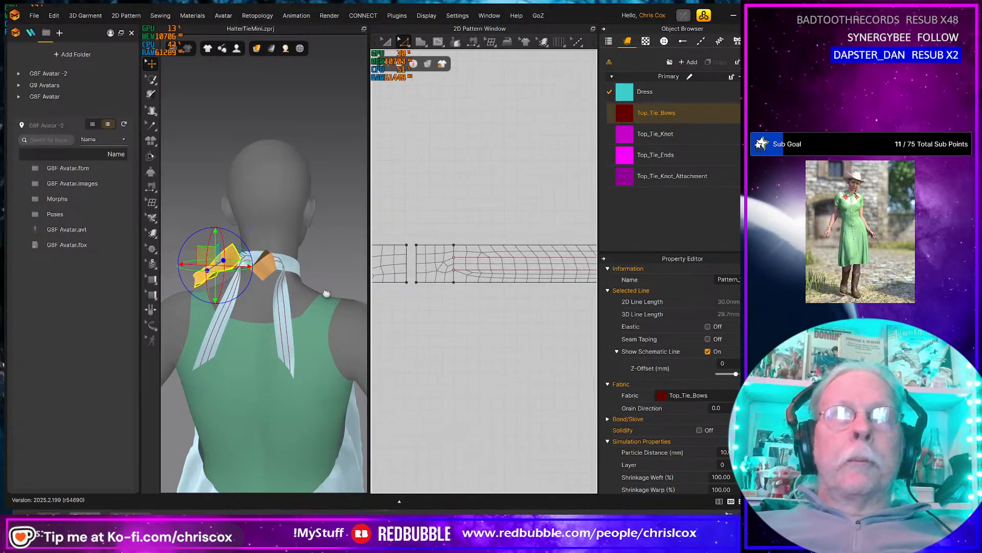
pyautogui.press('a')
pyautogui.click(438, 260)
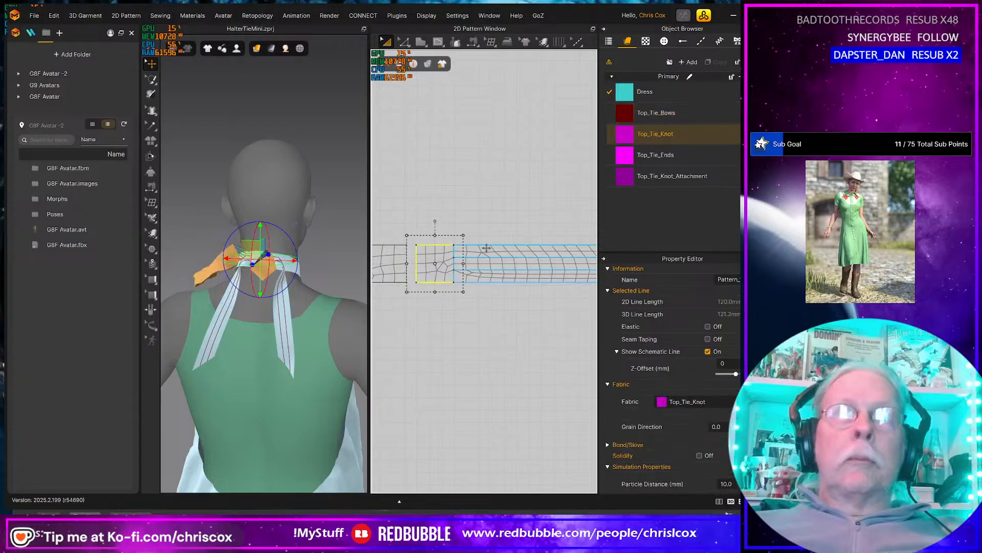
pyautogui.keyDown('shift'); pyautogui.click(486, 248); pyautogui.keyUp('shift')
pyautogui.press('Right')
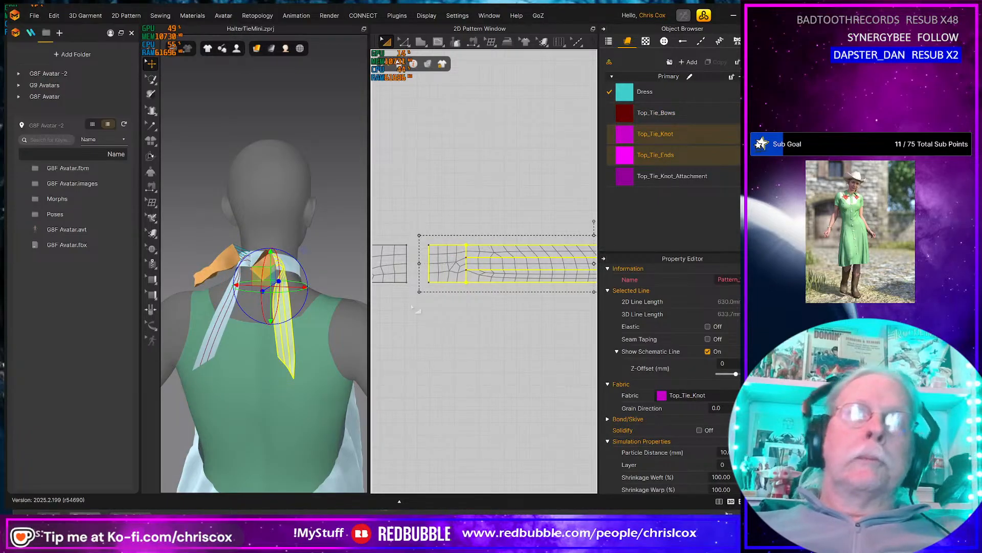
pyautogui.moveTo(412, 320); pyautogui.dragTo(506, 324, button='right')
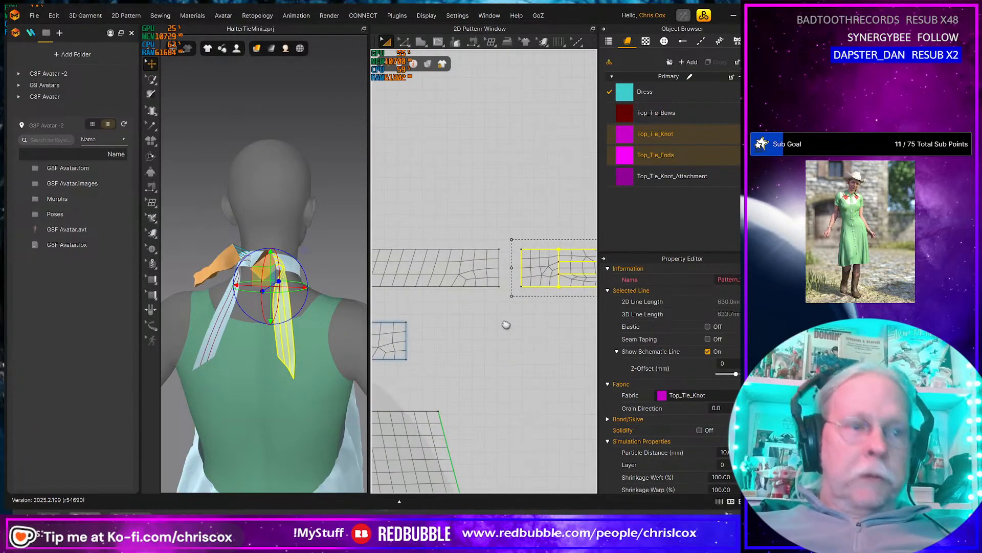
pyautogui.press('z')
pyautogui.click(509, 267)
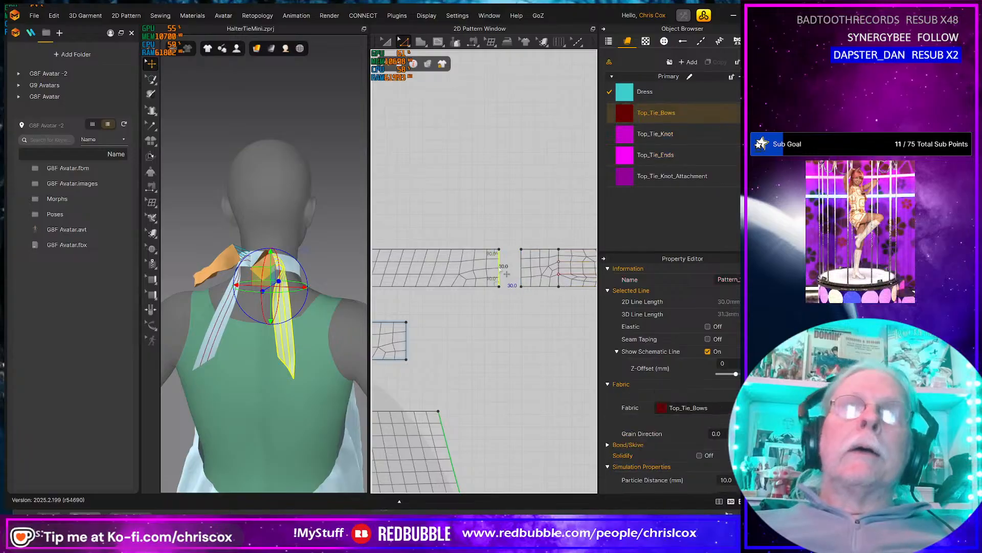
# Shift the square knot piece away from the right-hand bow's inner end and extend the bow's inner short edge toward it.
pyautogui.moveTo(442, 300); pyautogui.dragTo(640, 305, button='middle')
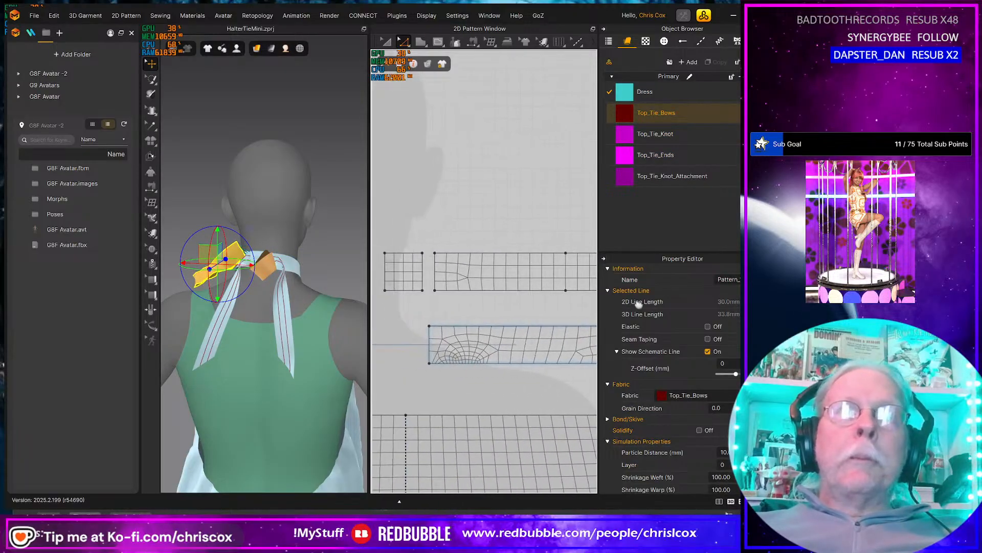
pyautogui.press('a')
pyautogui.click(412, 267)
pyautogui.moveTo(421, 267); pyautogui.dragTo(409, 266)
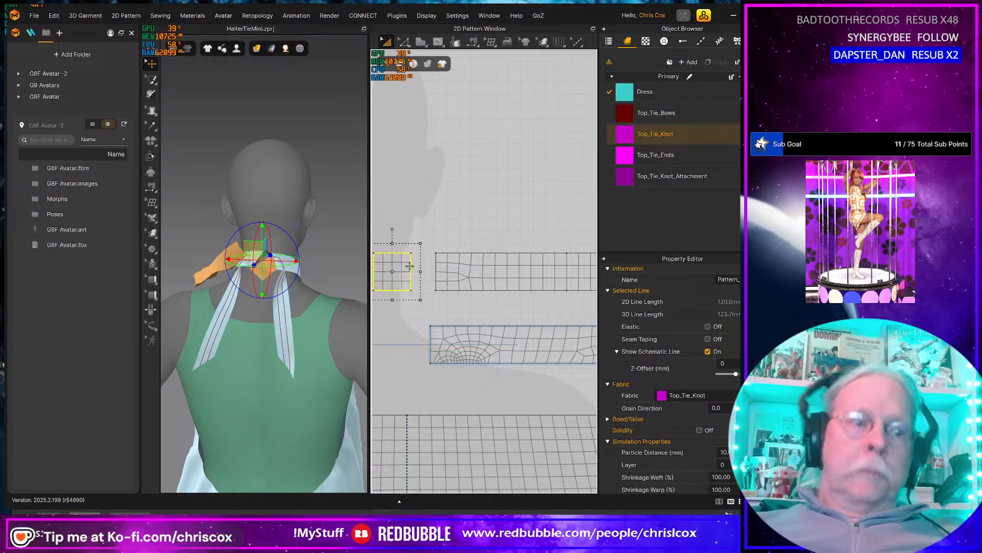
pyautogui.press('z')
pyautogui.click(442, 277)
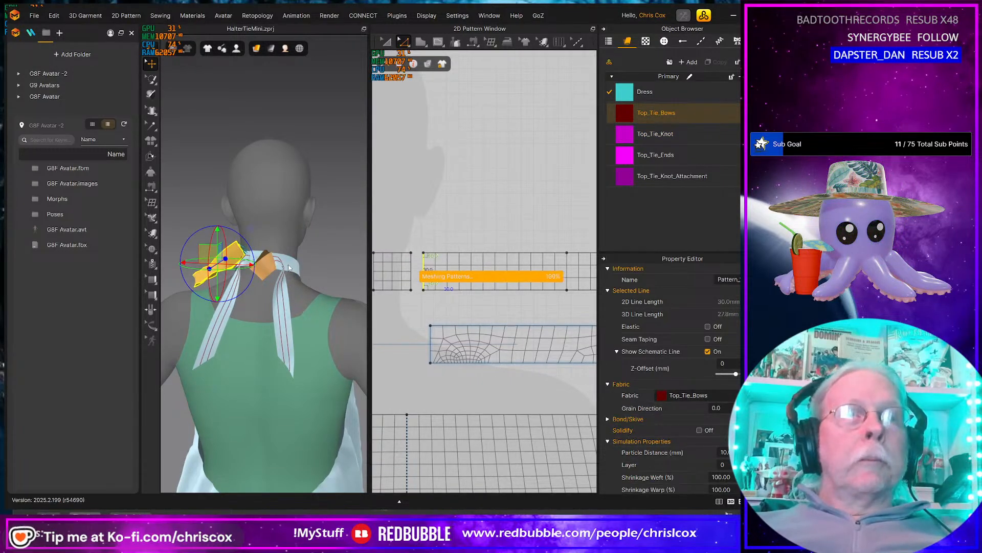
# Simulate the lengthened bow piece and pull its 3D loop into shape beside the knot on the avatar's left.
pyautogui.click(273, 287)
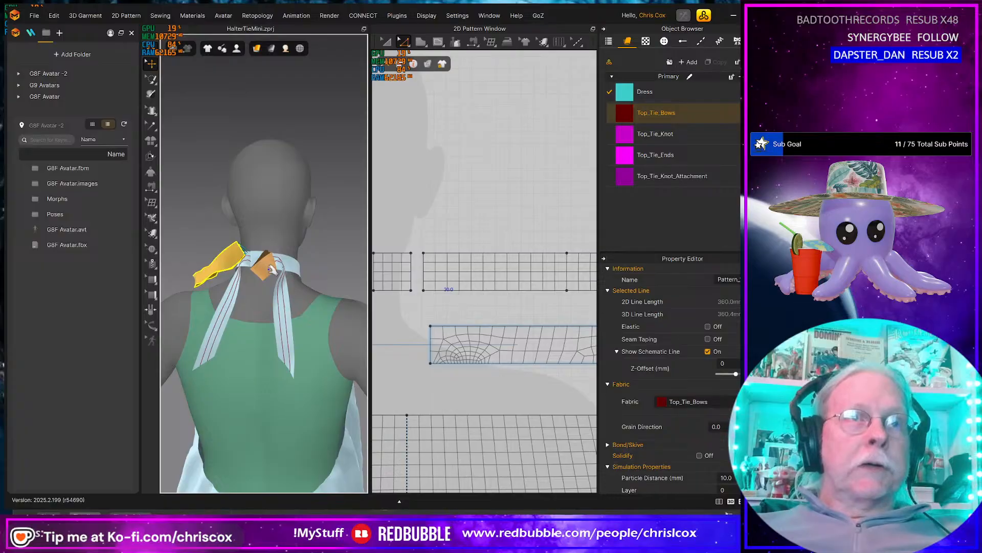
pyautogui.click(270, 268)
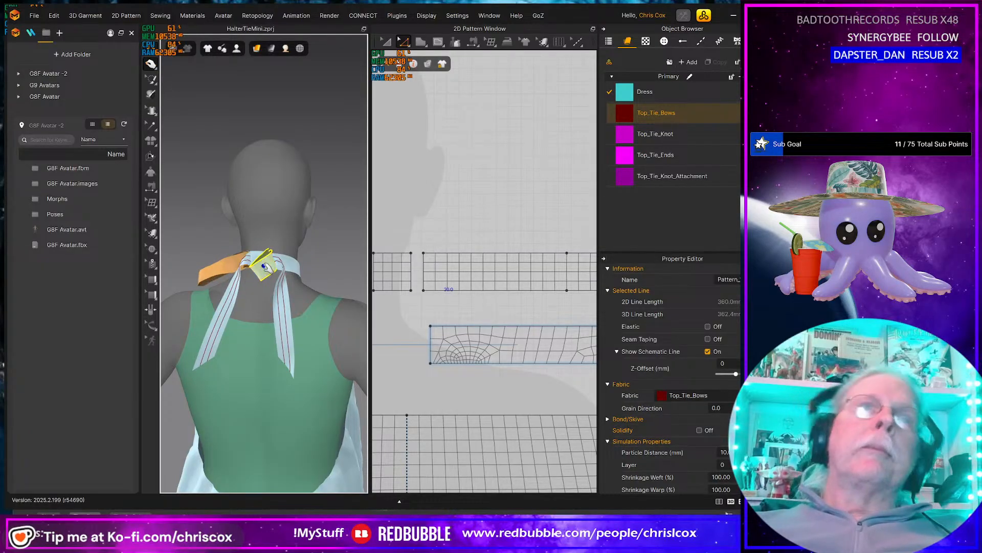
pyautogui.scroll(2, 263, 266)
pyautogui.moveTo(263, 266); pyautogui.dragTo(287, 314, button='right')
pyautogui.moveTo(225, 334)
pyautogui.mouseDown()
pyautogui.moveTo(230, 350)
pyautogui.moveTo(236, 340)
pyautogui.mouseUp()
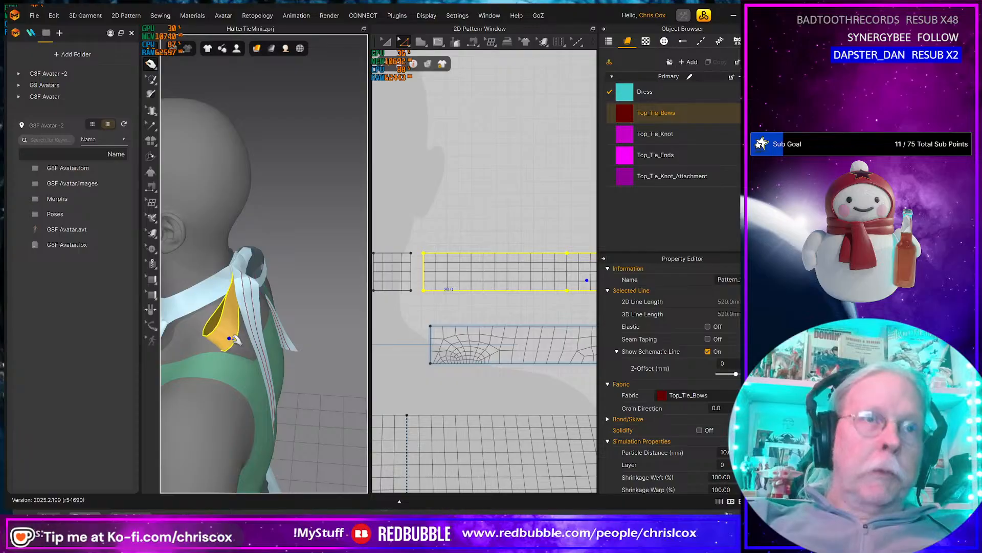
# Pull the other bow loop out sideways during simulation, then stop simulating and move the loop clear of the knot.
pyautogui.moveTo(241, 332)
pyautogui.mouseDown(button='right')
pyautogui.moveTo(339, 324)
pyautogui.moveTo(292, 336)
pyautogui.moveTo(242, 331)
pyautogui.mouseUp(button='right')
pyautogui.click(336, 321)
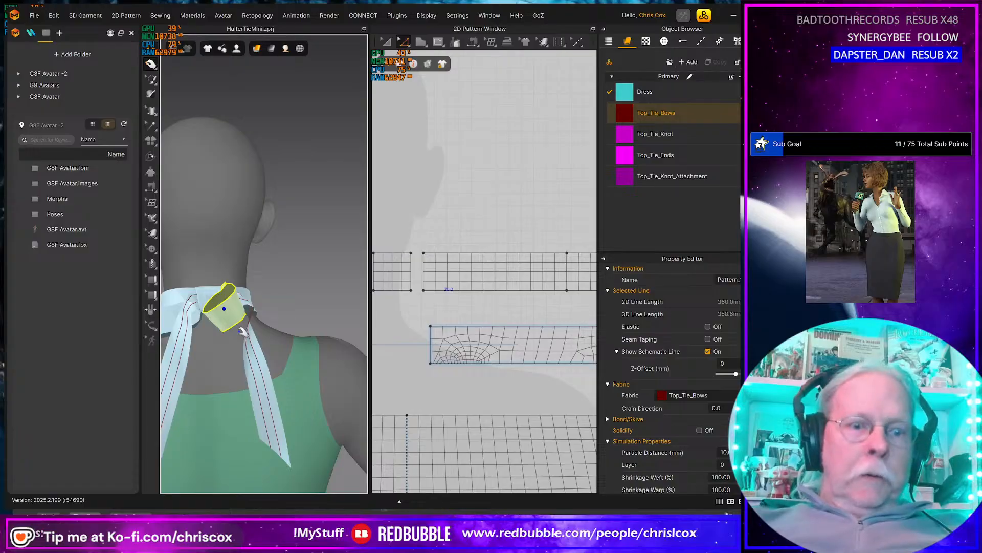
pyautogui.moveTo(241, 331); pyautogui.dragTo(262, 299)
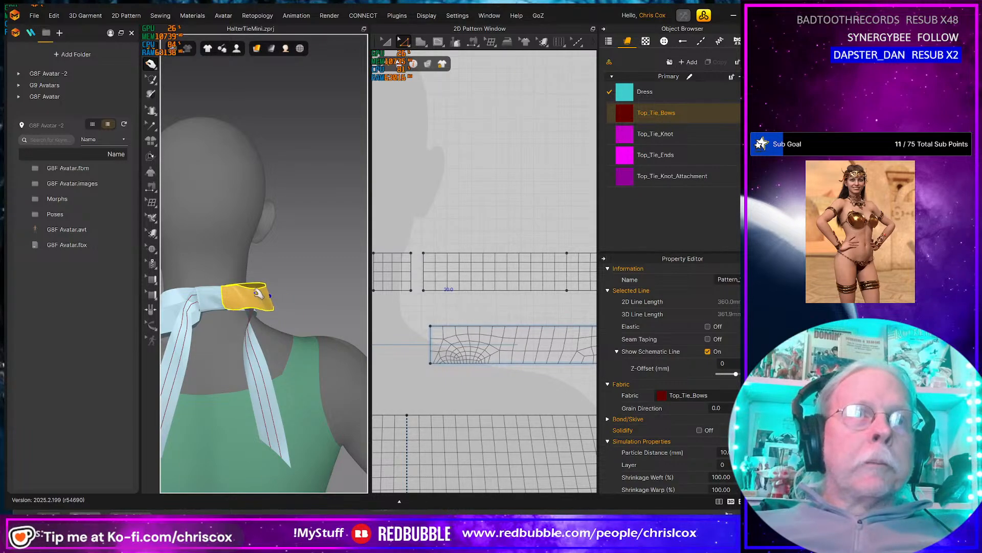
pyautogui.moveTo(293, 330); pyautogui.dragTo(296, 354, button='right')
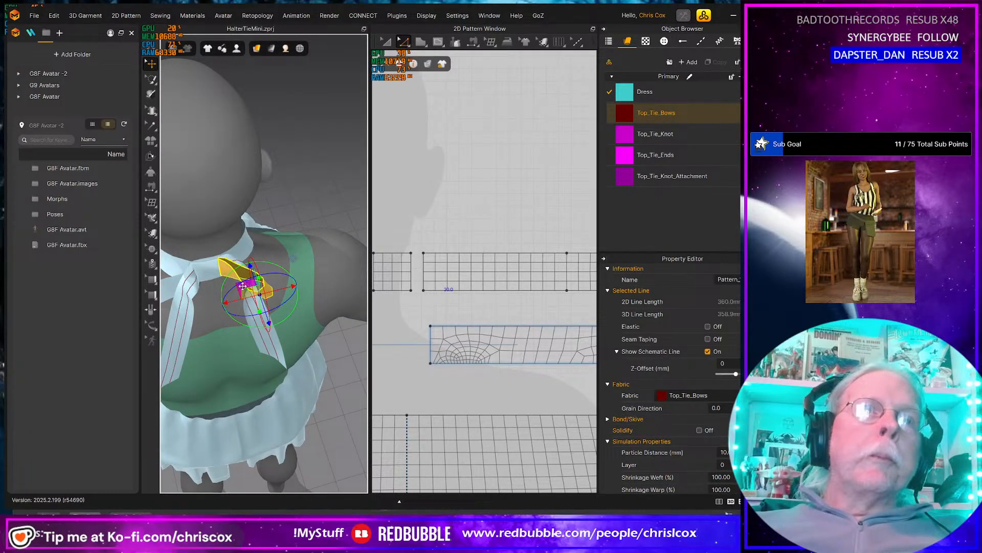
pyautogui.moveTo(241, 286); pyautogui.dragTo(278, 284)
# Lengthen the left-hand bow piece by moving its outer short edge, with the neighbouring knot and tie-end pieces, outward about 40 mm.
pyautogui.moveTo(421, 314); pyautogui.dragTo(537, 305, button='right')
pyautogui.moveTo(537, 305); pyautogui.dragTo(625, 305, button='middle')
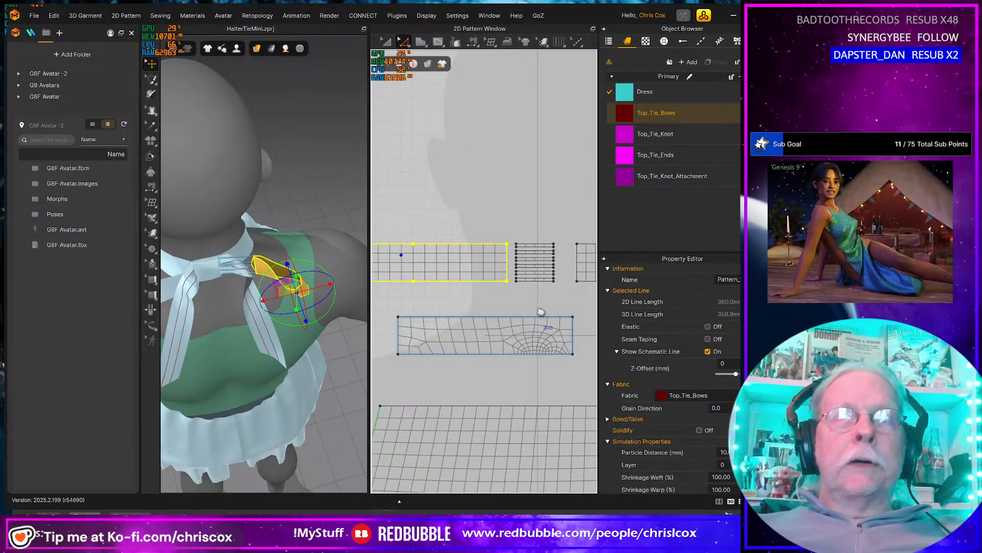
pyautogui.moveTo(516, 316); pyautogui.dragTo(594, 312, button='middle')
pyautogui.scroll(-4, 471, 309)
pyautogui.moveTo(471, 310); pyautogui.dragTo(532, 306, button='middle')
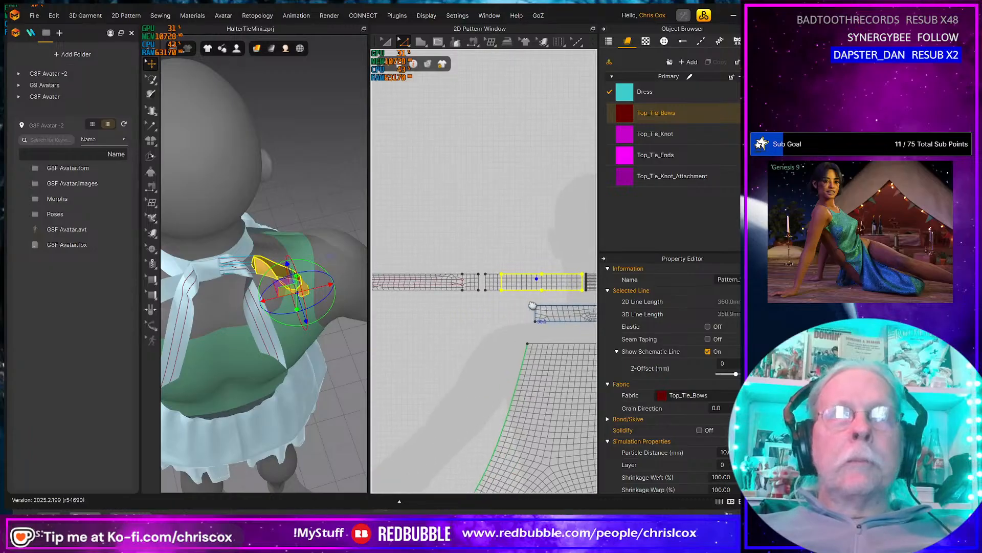
pyautogui.scroll(-2, 492, 300)
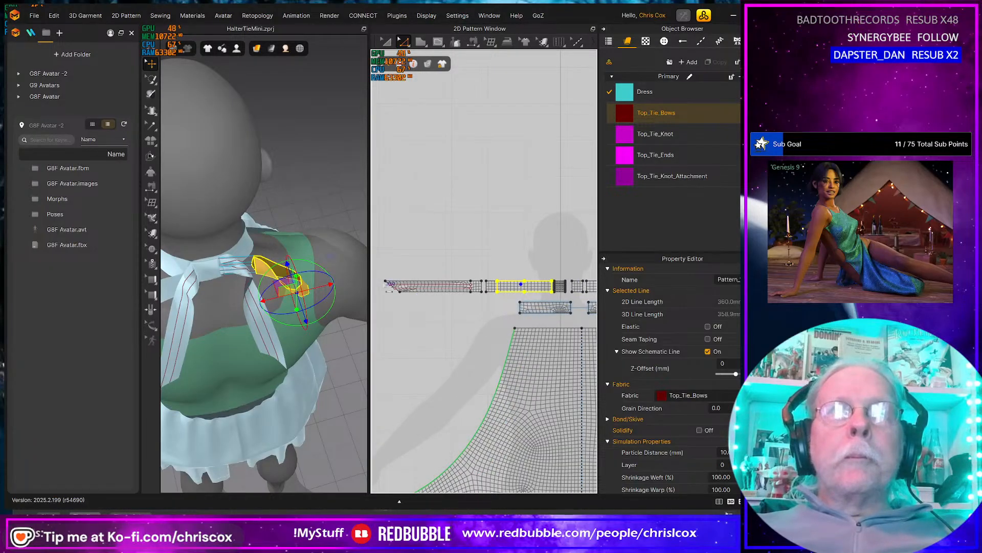
pyautogui.moveTo(374, 264); pyautogui.dragTo(501, 312)
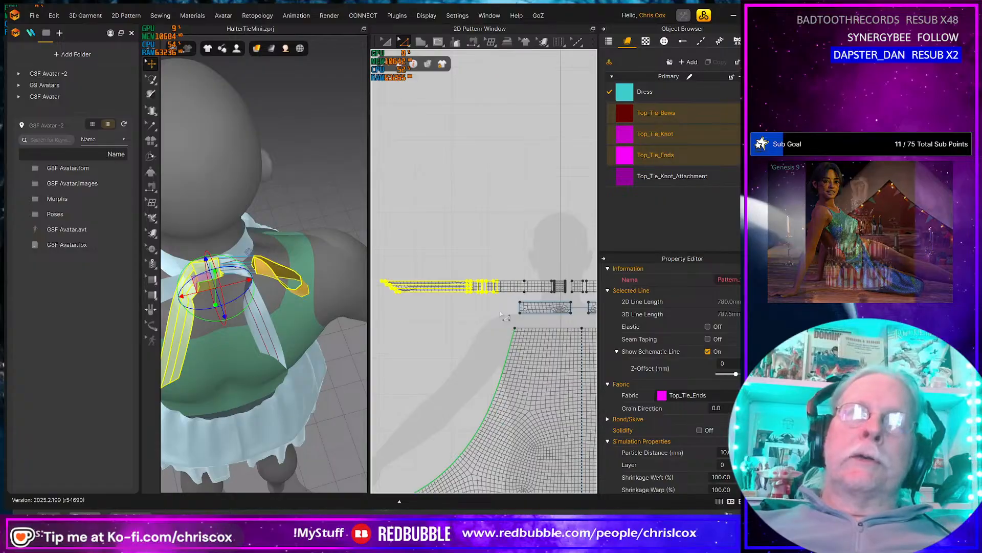
pyautogui.press('Left')
pyautogui.press('Left')
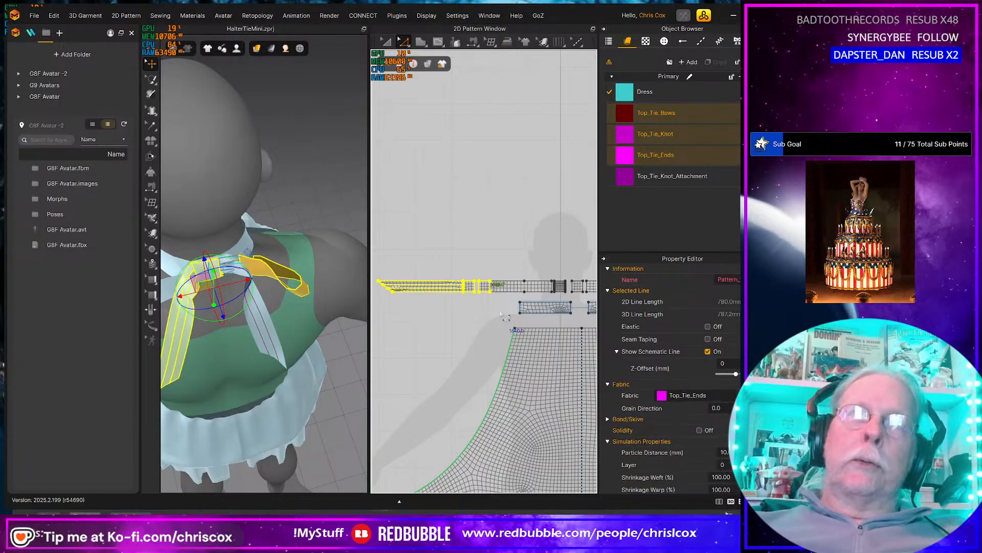
pyautogui.press('Left')
pyautogui.press('Left')
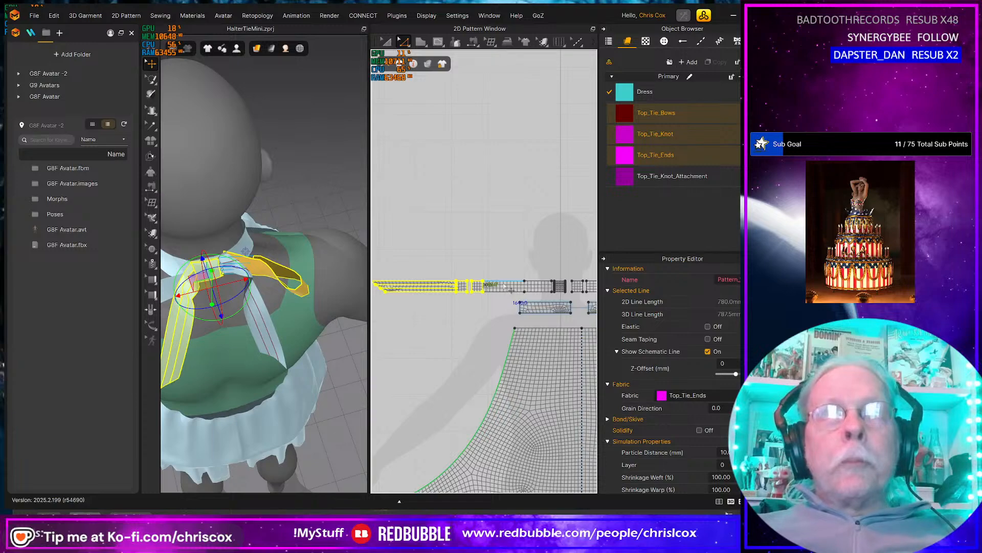
# Shift the left-hand bow, knot and tie-end pieces outward together to open space beside the knot attachment piece.
pyautogui.press('a')
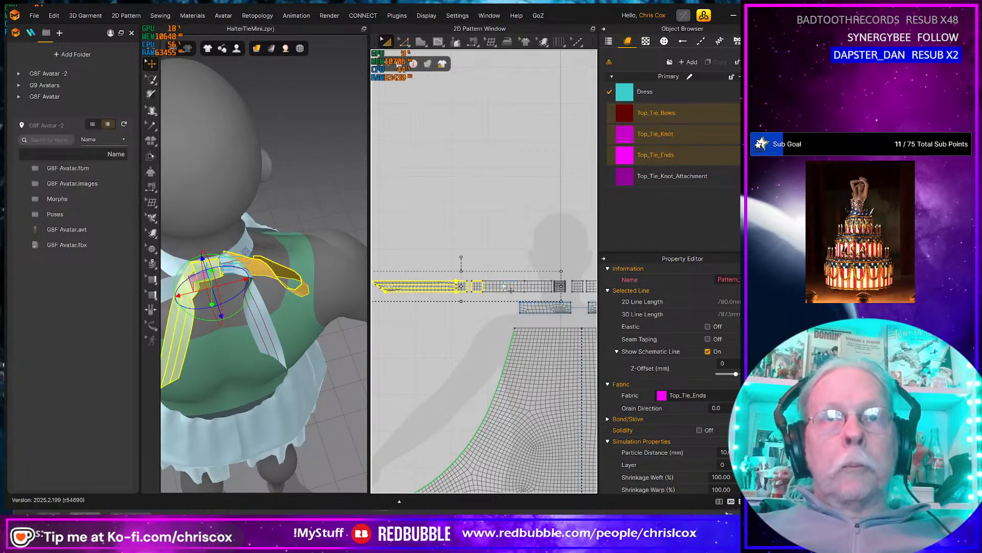
pyautogui.press('Left')
pyautogui.press('Left')
pyautogui.press('Left')
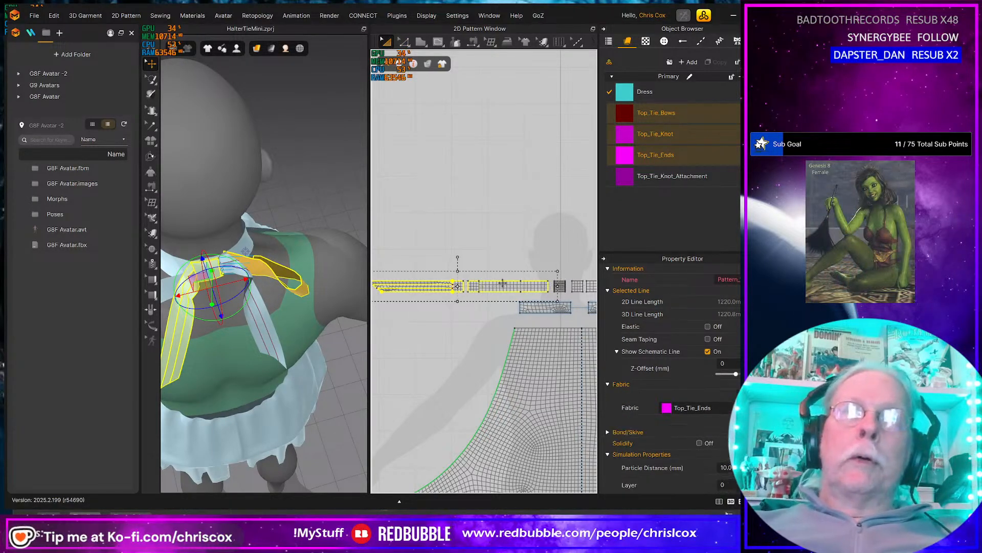
pyautogui.press('Left')
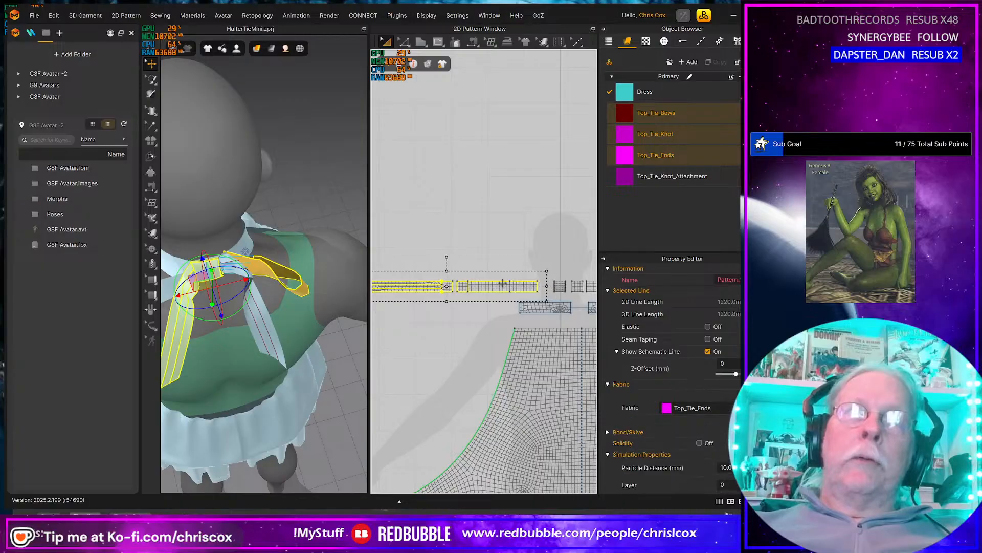
# Extend the left-hand bow piece's inner short edge about 40 mm toward the knot attachment piece.
pyautogui.press('z')
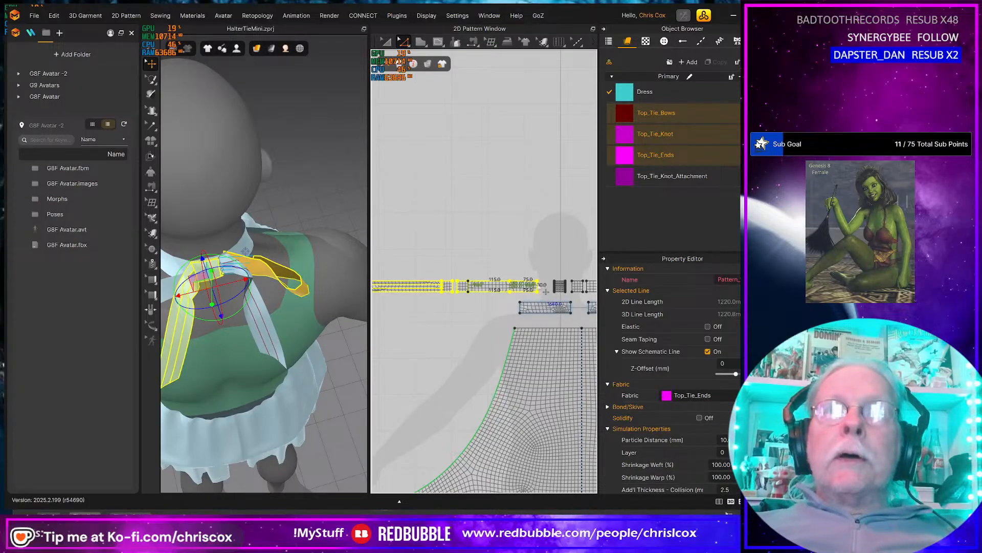
pyautogui.click(493, 227)
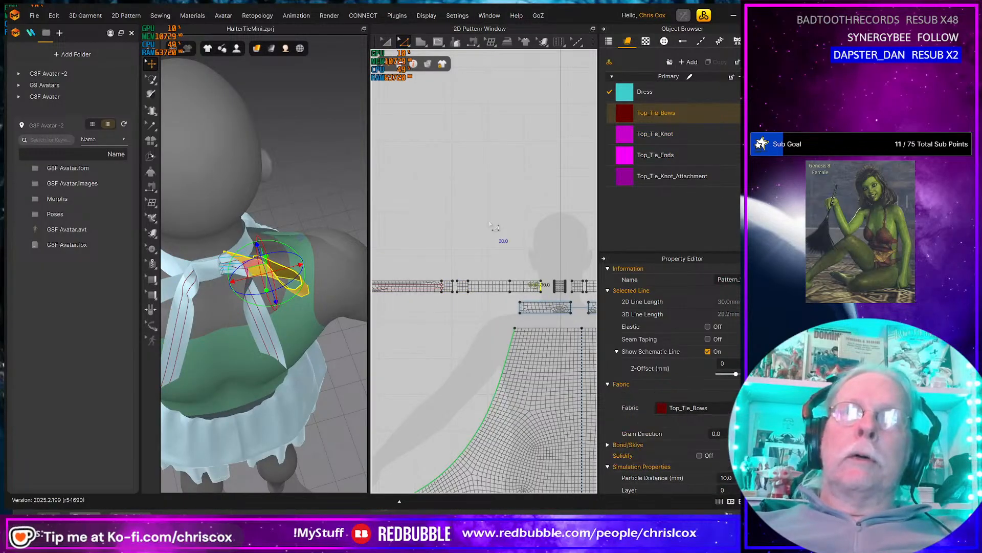
pyautogui.press('Right')
pyautogui.press('Right')
pyautogui.press('Right')
pyautogui.press('Right')
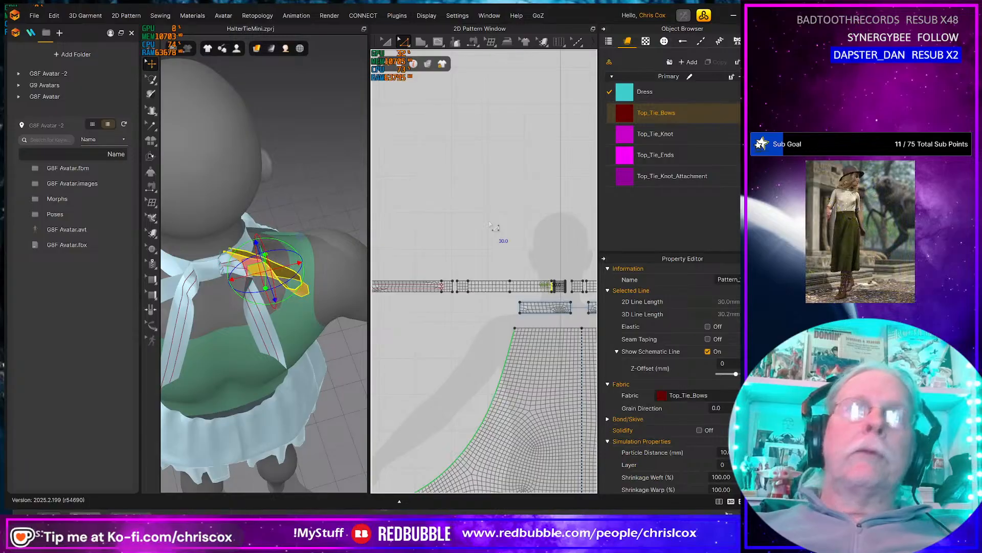
# Move the lengthened bow loop away from the neck in 3D and simulate it against the frozen tie.
pyautogui.moveTo(331, 292); pyautogui.dragTo(338, 307, button='right')
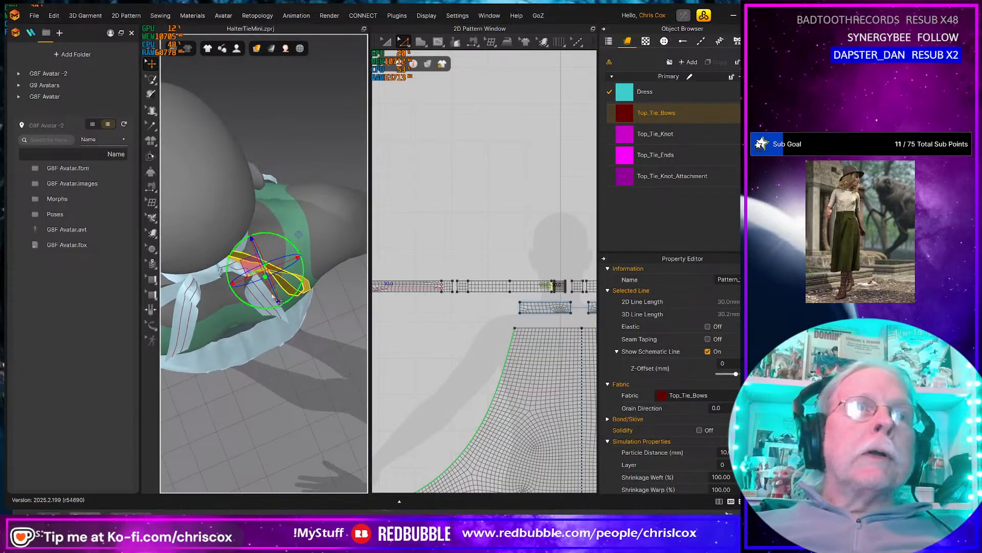
pyautogui.moveTo(251, 267); pyautogui.dragTo(267, 275)
pyautogui.moveTo(262, 328); pyautogui.dragTo(240, 308, button='right')
pyautogui.press('space')
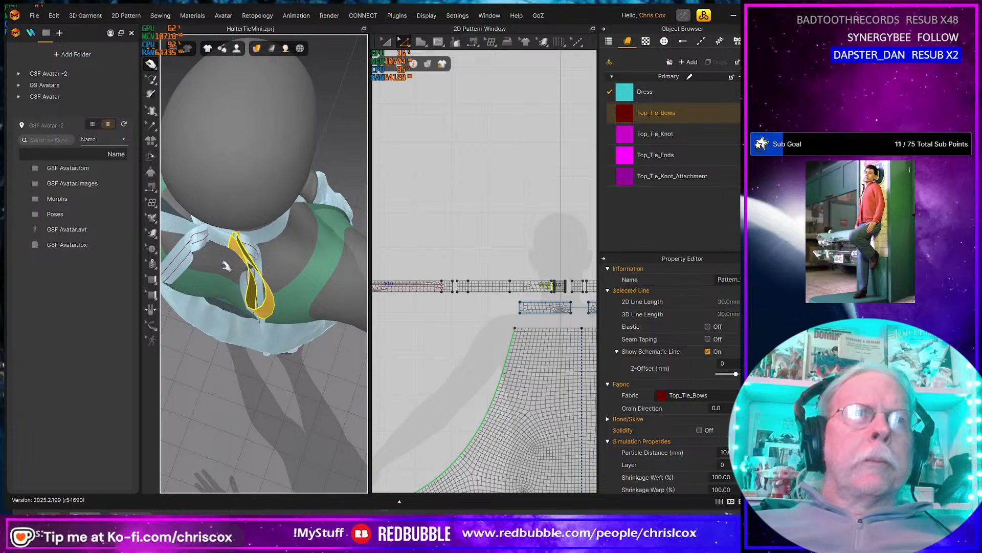
pyautogui.moveTo(225, 266); pyautogui.dragTo(207, 251, button='right')
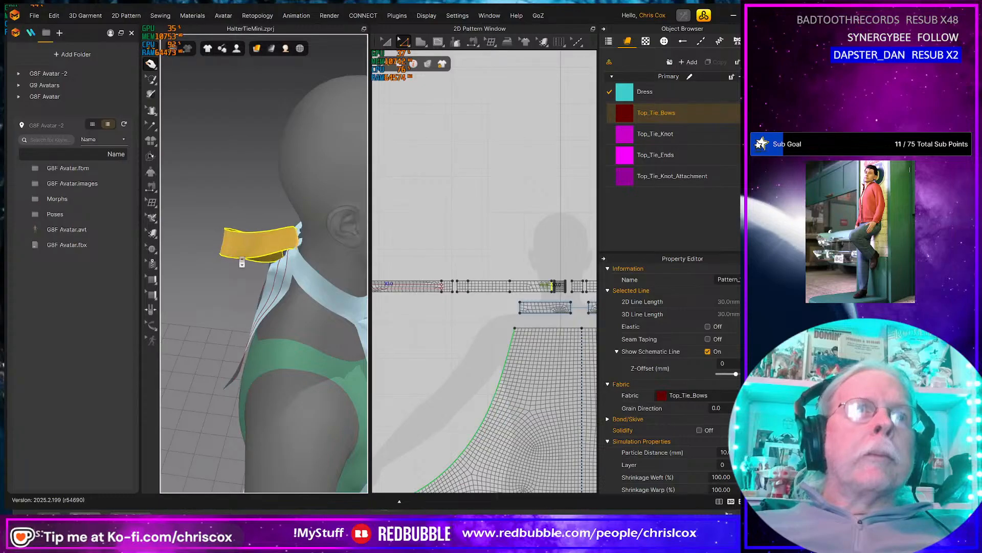
# Pull the bow loop's inner band over the tie strap so both layers lie outside it, and stop the simulation.
pyautogui.scroll(6, 242, 262)
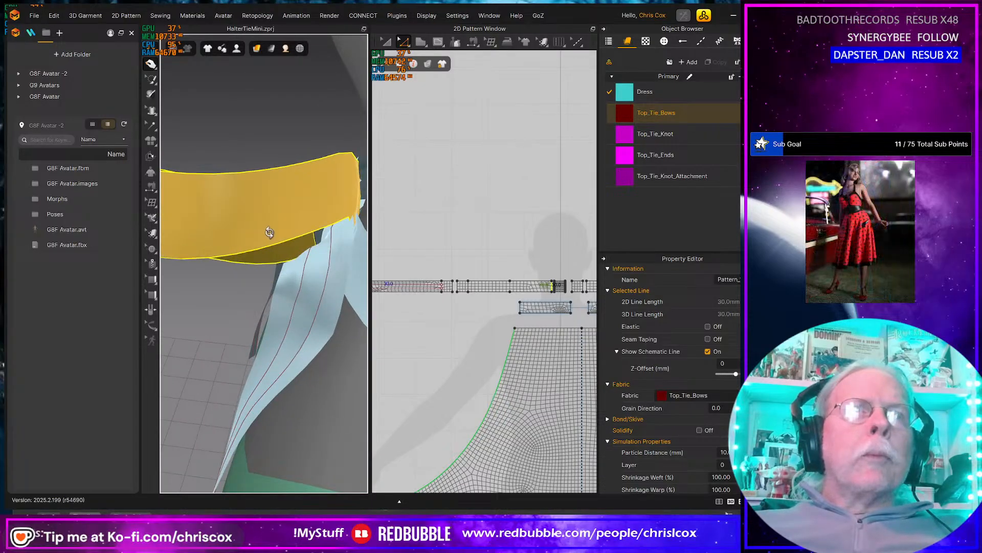
pyautogui.moveTo(269, 233); pyautogui.dragTo(307, 414, button='right')
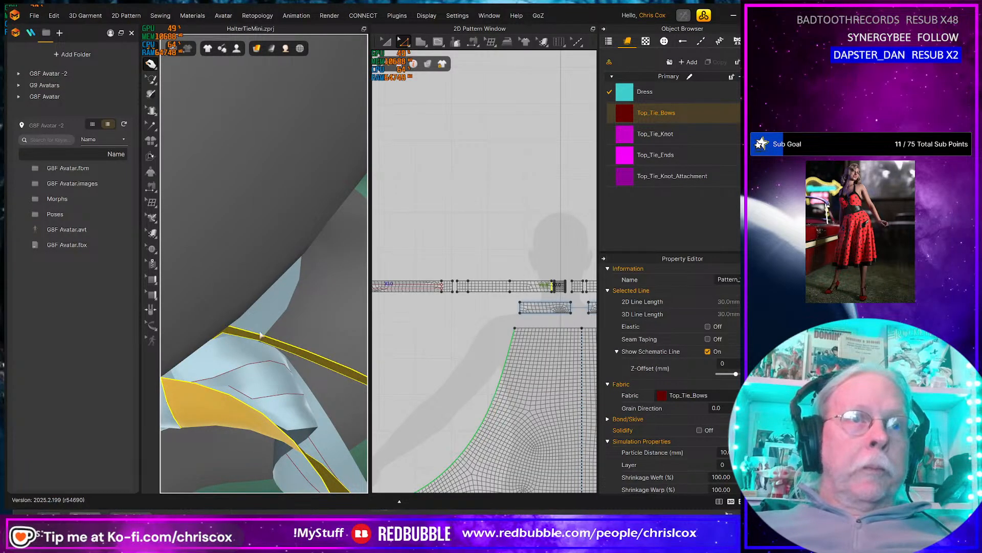
pyautogui.moveTo(274, 386); pyautogui.dragTo(332, 303, button='middle')
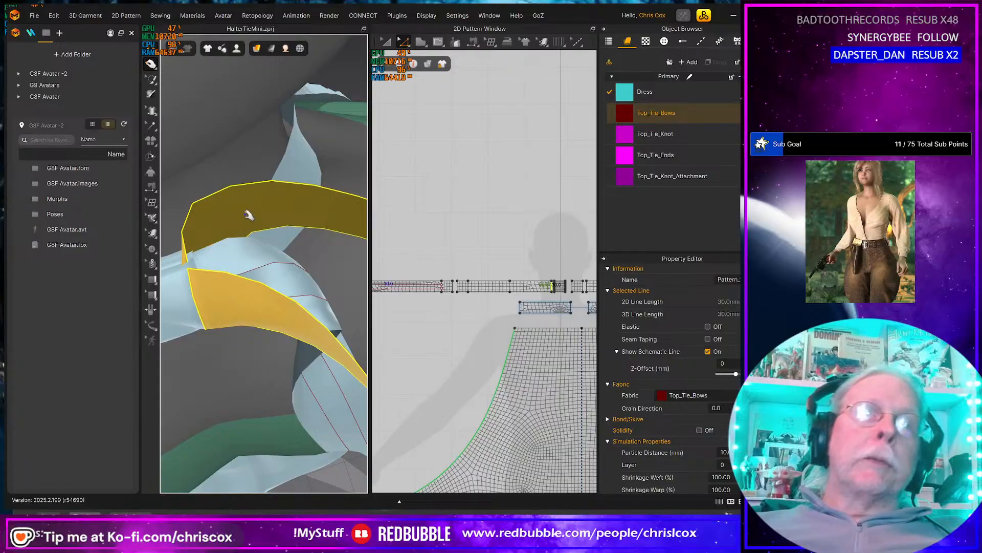
pyautogui.moveTo(266, 220); pyautogui.dragTo(371, 261)
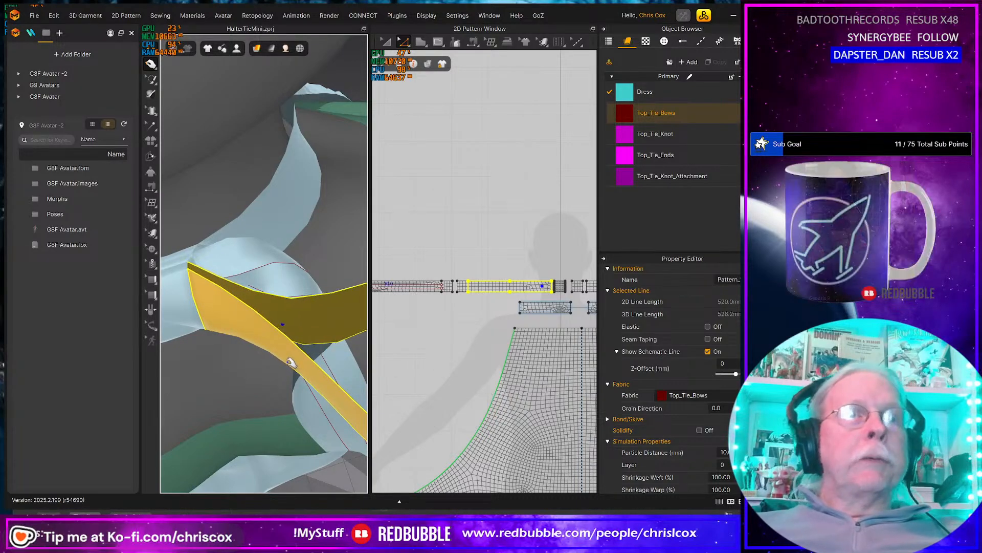
pyautogui.scroll(-4, 276, 363)
pyautogui.scroll(-4, 273, 365)
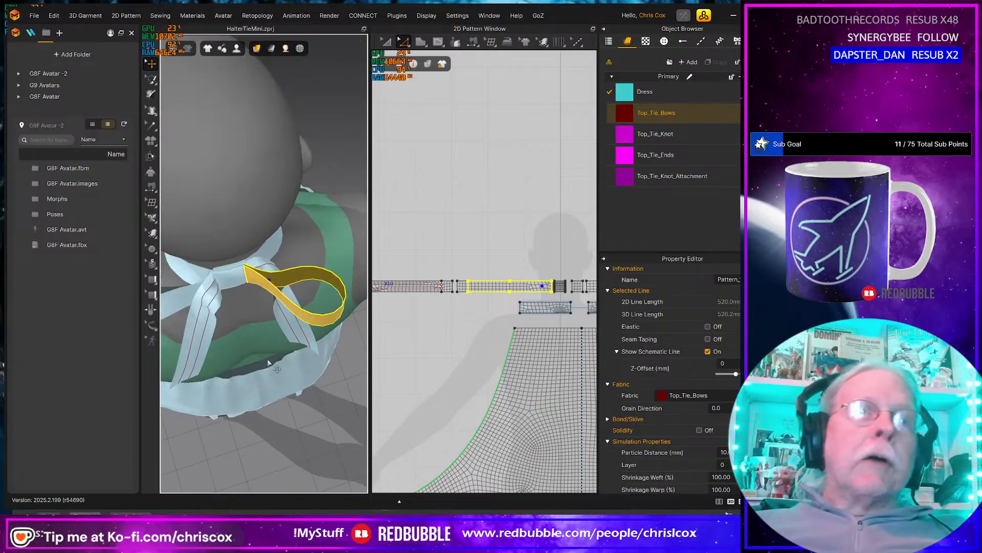
pyautogui.scroll(-2, 260, 353)
pyautogui.moveTo(260, 353); pyautogui.dragTo(274, 299, button='right')
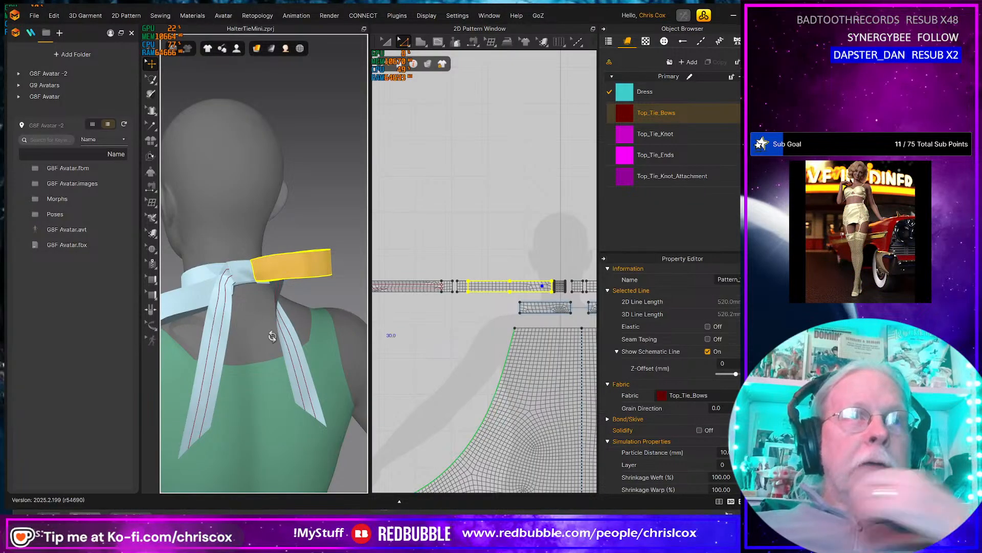
# Examine the halter's neck band from the back and front, and locate its two halves in the 2D pattern.
pyautogui.moveTo(272, 336); pyautogui.dragTo(244, 317, button='right')
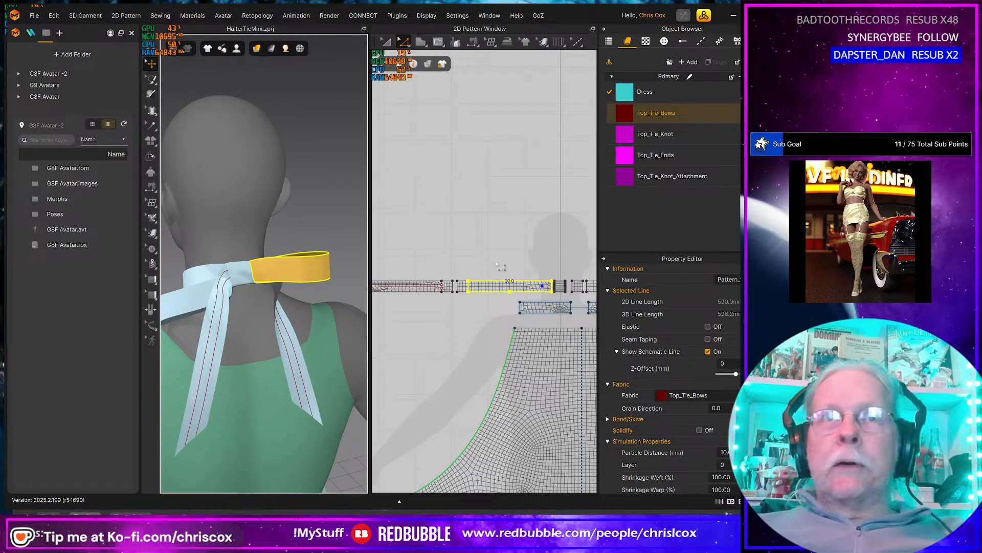
pyautogui.scroll(-3, 500, 266)
pyautogui.scroll(-2, 415, 307)
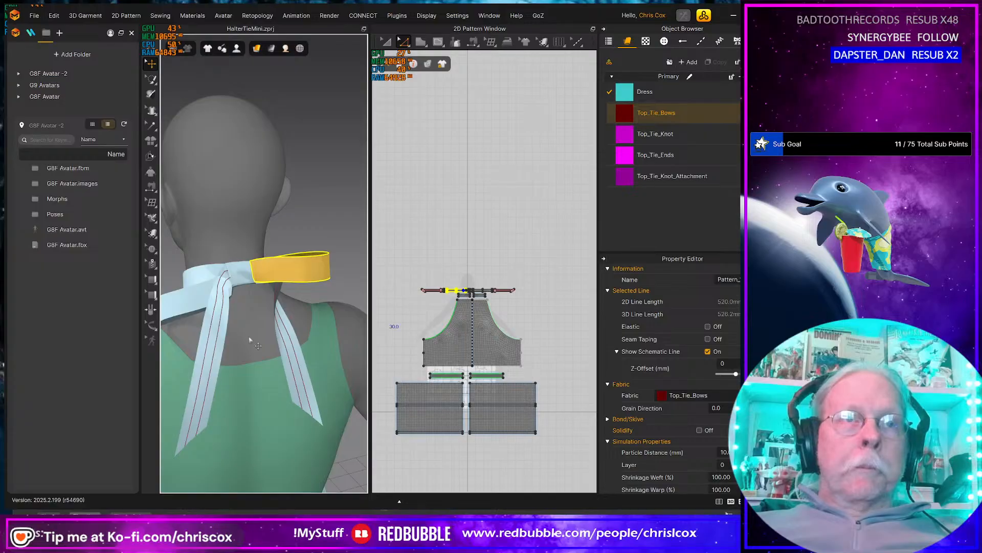
pyautogui.moveTo(359, 329)
pyautogui.mouseDown(button='right')
pyautogui.moveTo(287, 328)
pyautogui.moveTo(343, 326)
pyautogui.mouseUp(button='right')
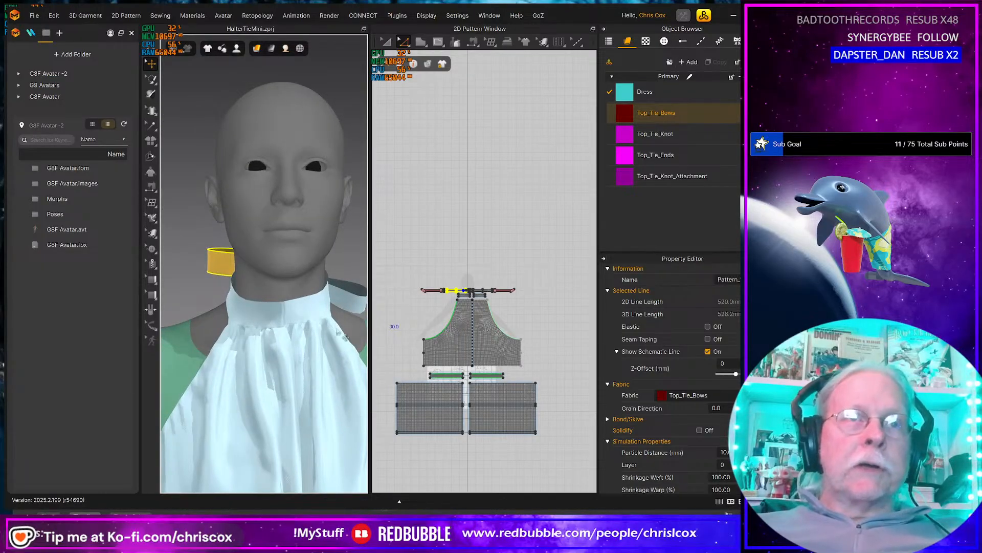
pyautogui.scroll(3, 453, 368)
pyautogui.scroll(3, 456, 369)
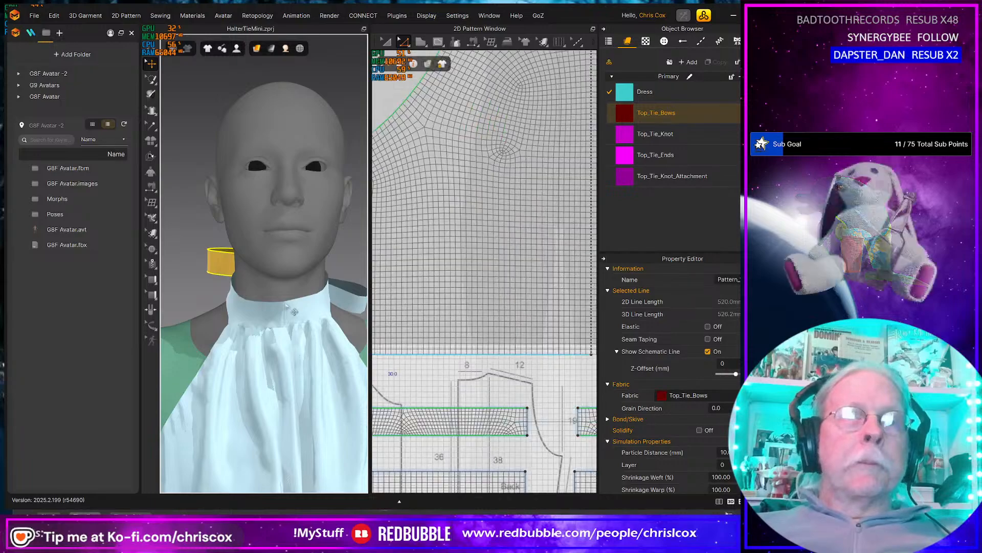
pyautogui.scroll(-3, 440, 296)
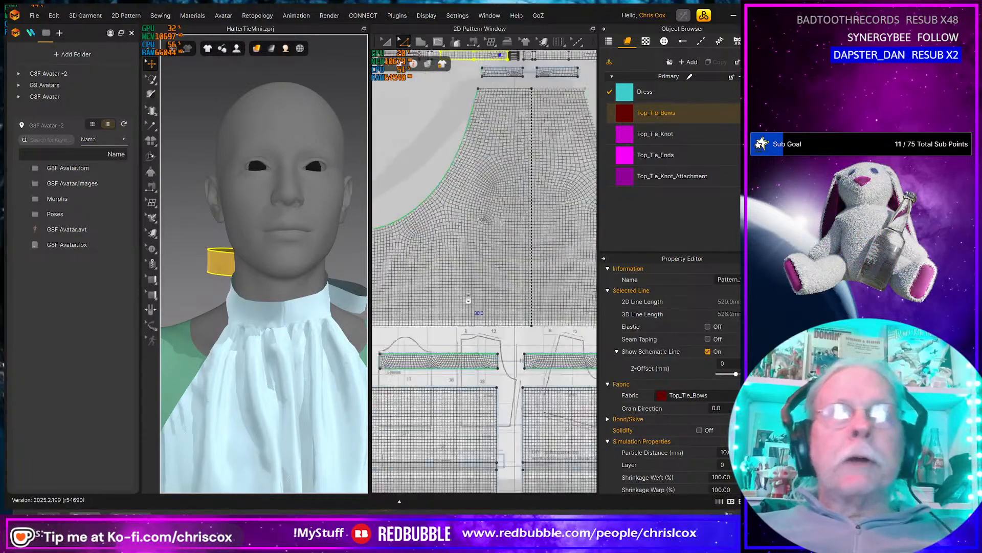
pyautogui.moveTo(520, 133); pyautogui.dragTo(517, 232, button='middle')
pyautogui.scroll(2, 517, 230)
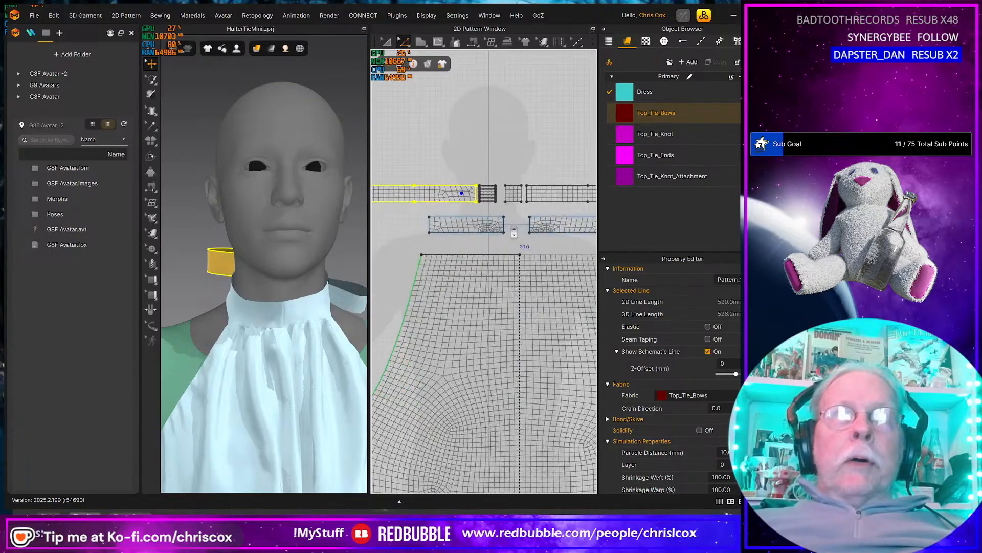
pyautogui.scroll(-3, 513, 230)
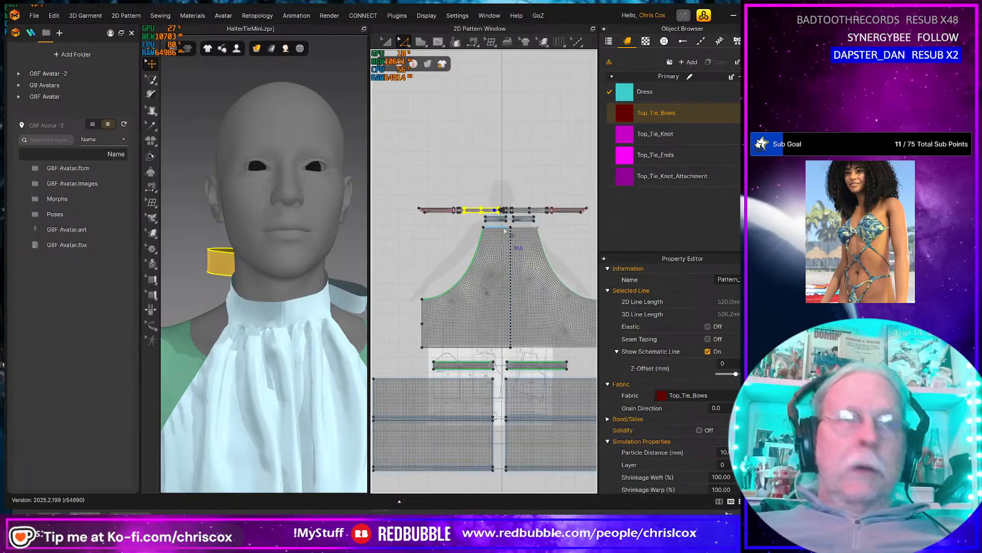
# Merge the two neck band halves along their facing short edges into one continuous piece.
pyautogui.click(505, 219)
pyautogui.click(496, 218)
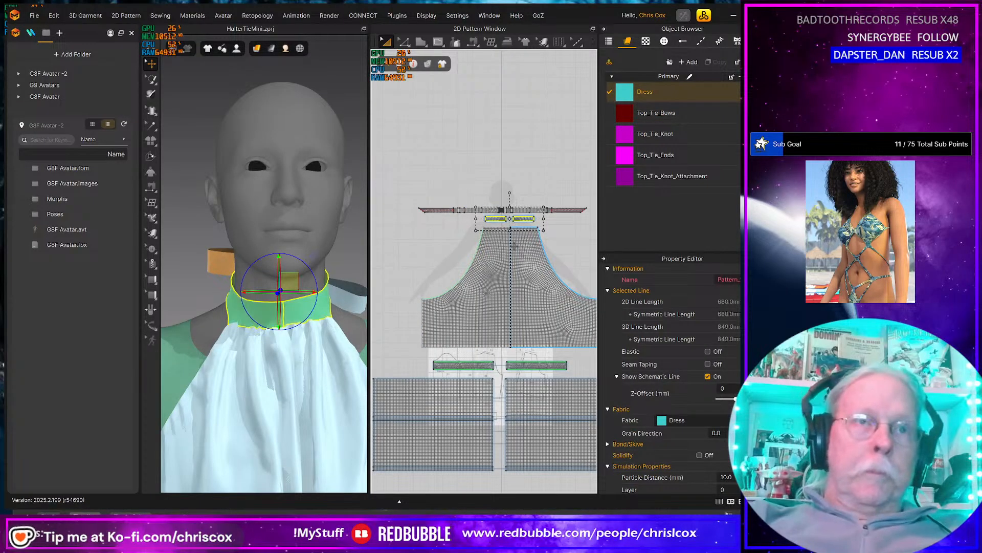
pyautogui.scroll(6, 514, 246)
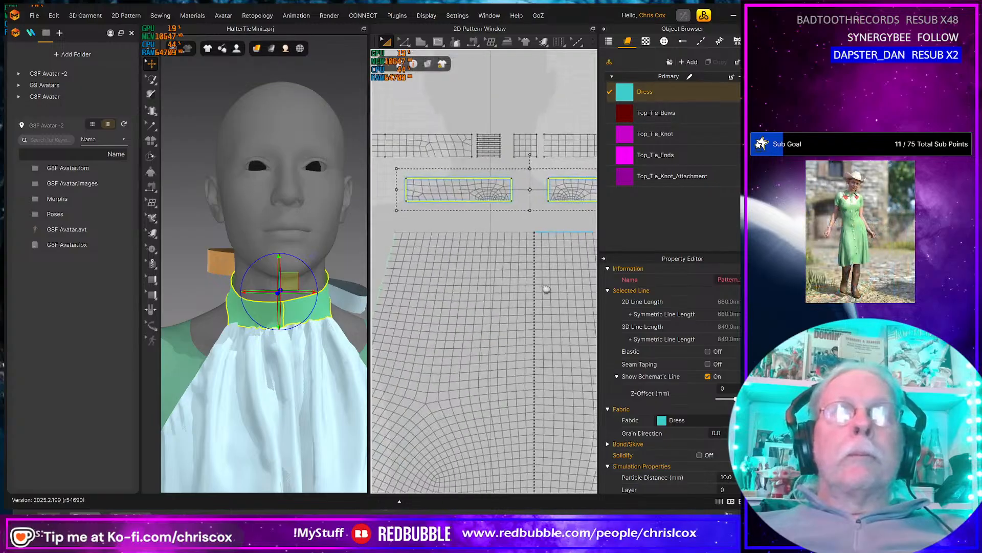
pyautogui.press('z')
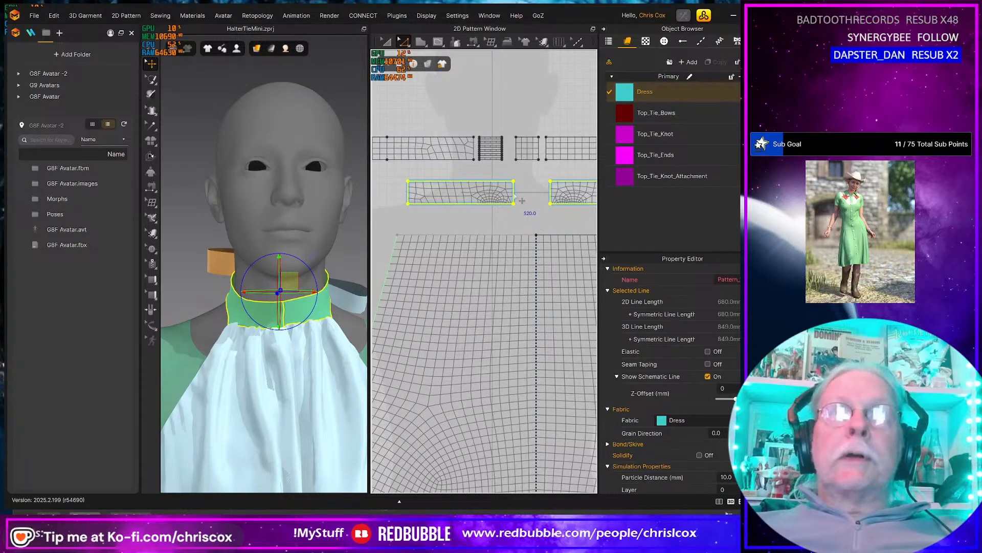
pyautogui.click(513, 193)
pyautogui.rightClick(513, 194)
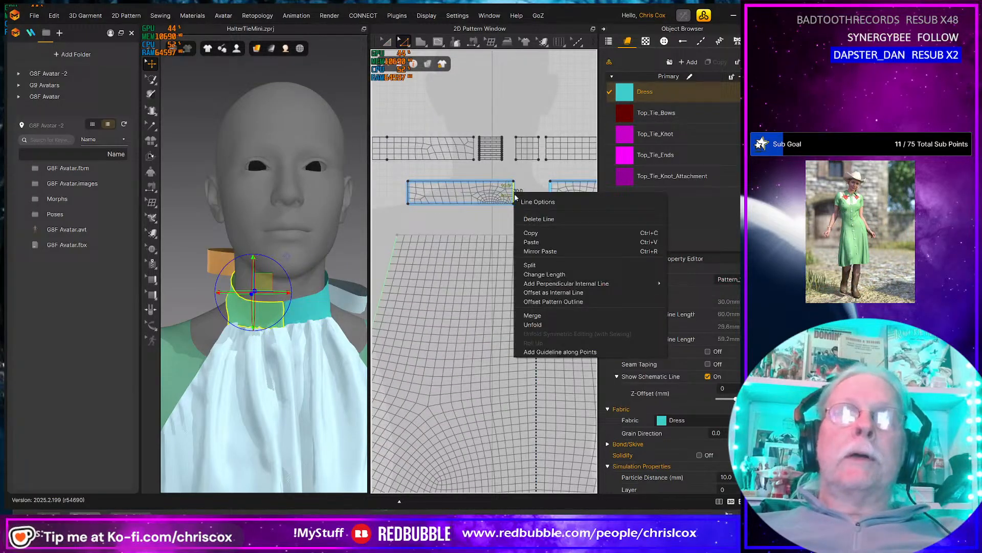
pyautogui.click(547, 315)
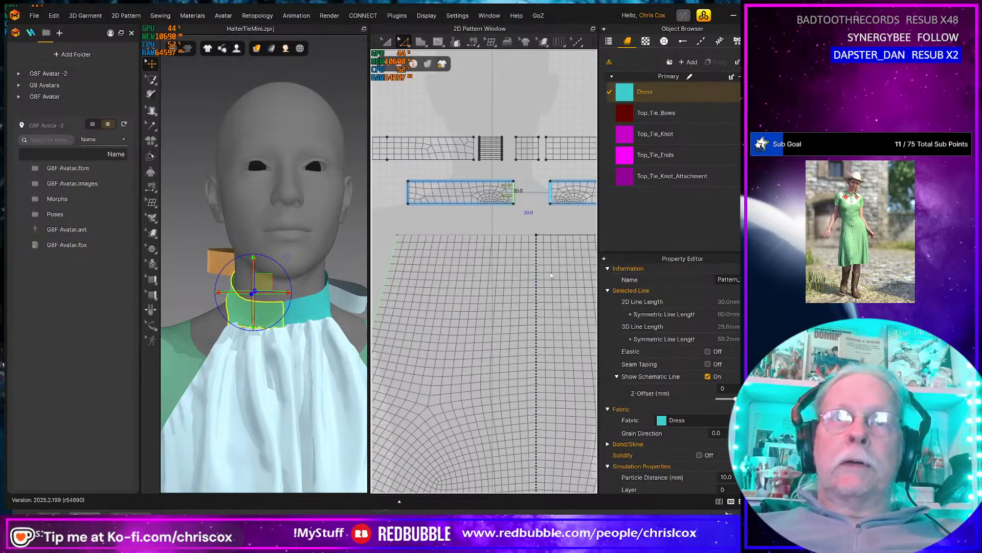
pyautogui.click(550, 193)
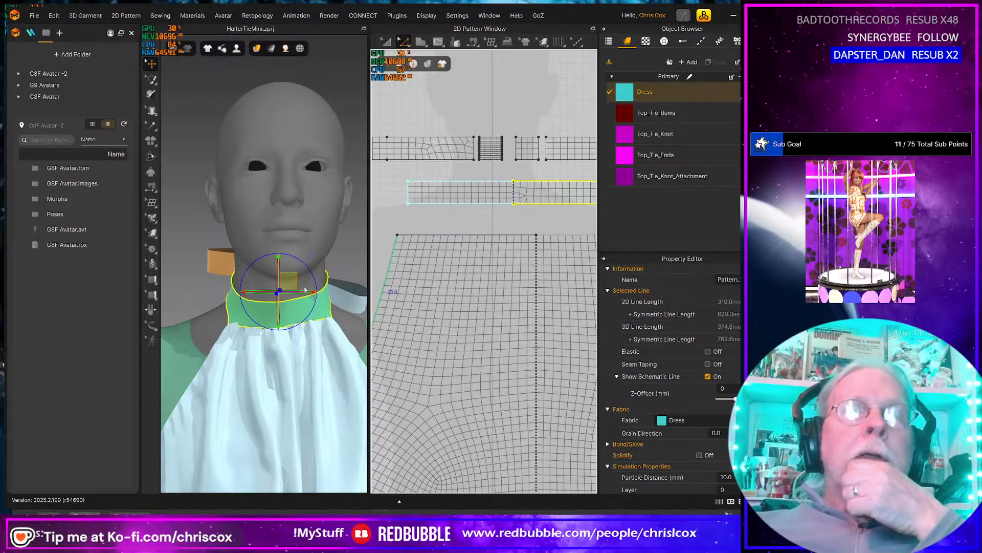
# Unfreeze the merged neck band together with all bow, knot, tie-end and knot attachment pieces.
pyautogui.moveTo(305, 290); pyautogui.dragTo(162, 308, button='right')
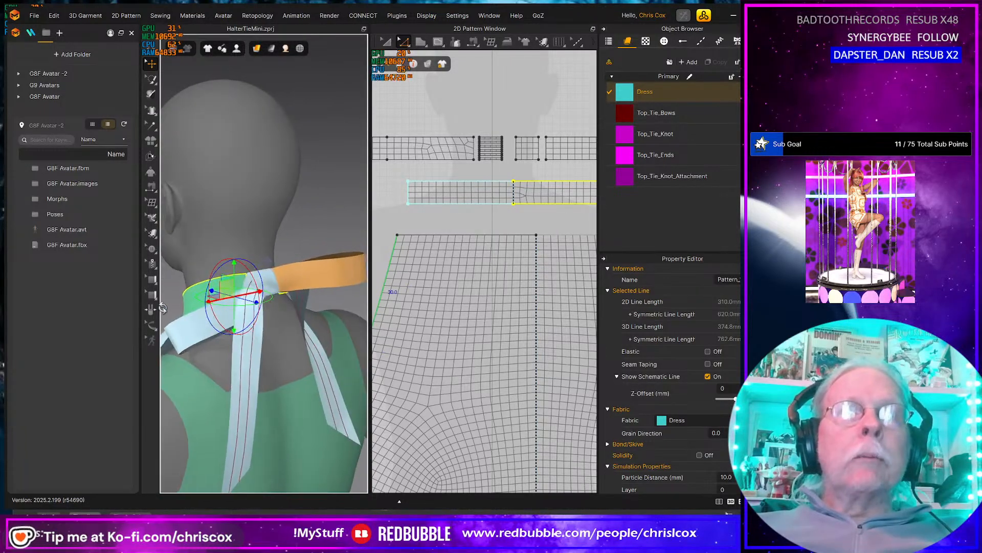
pyautogui.scroll(-6, 275, 341)
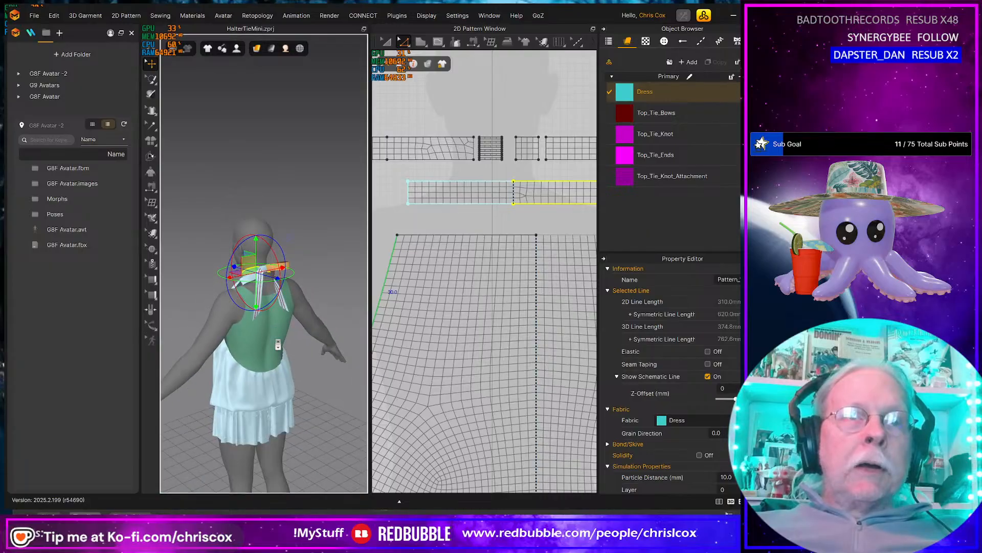
pyautogui.moveTo(278, 344); pyautogui.dragTo(281, 394, button='right')
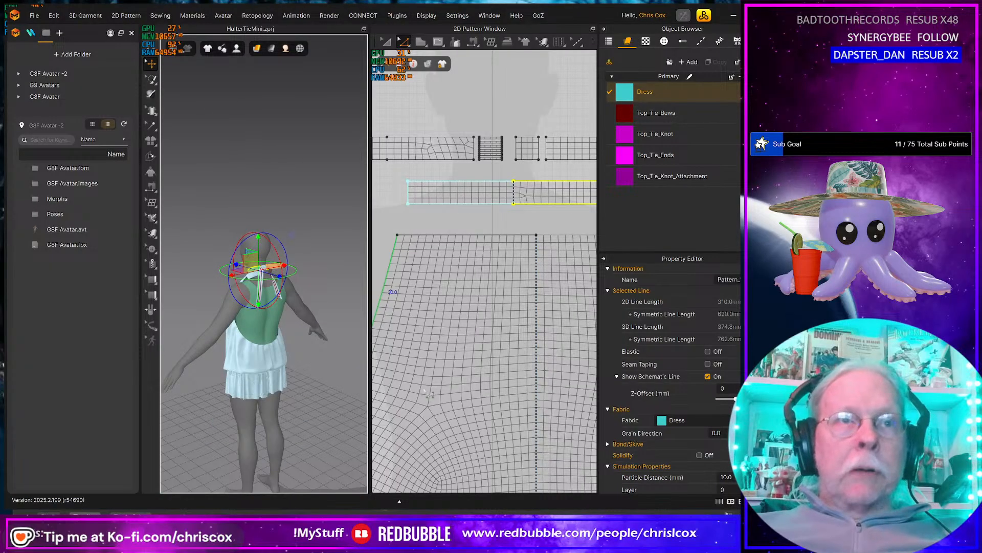
pyautogui.scroll(-5, 436, 397)
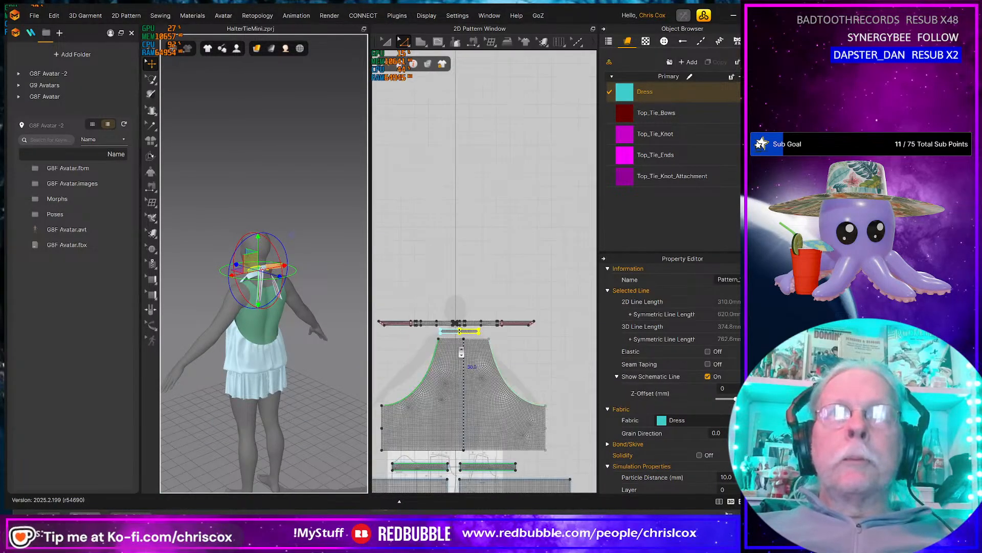
pyautogui.moveTo(461, 352); pyautogui.dragTo(527, 321, button='right')
pyautogui.moveTo(415, 266); pyautogui.dragTo(607, 310)
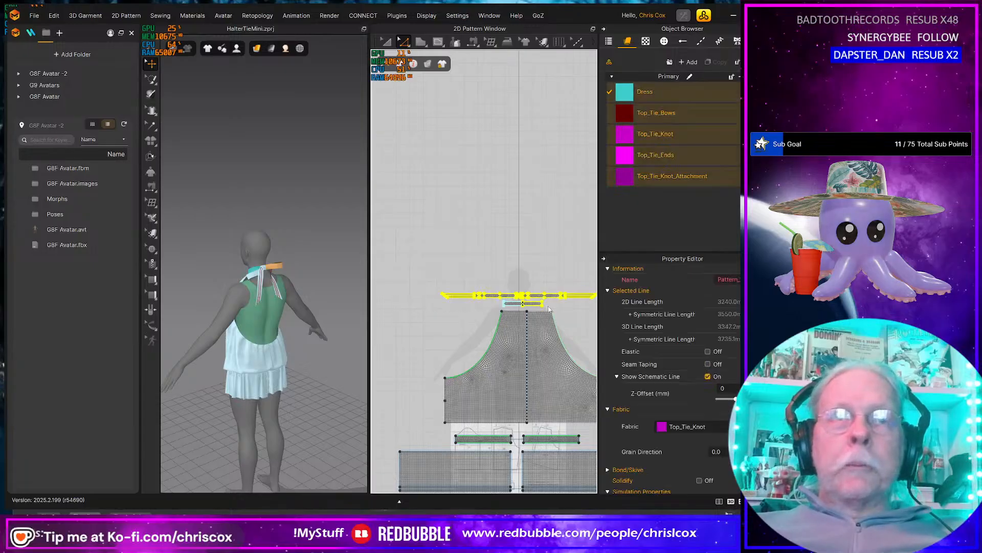
pyautogui.press('a')
pyautogui.rightClick(493, 296)
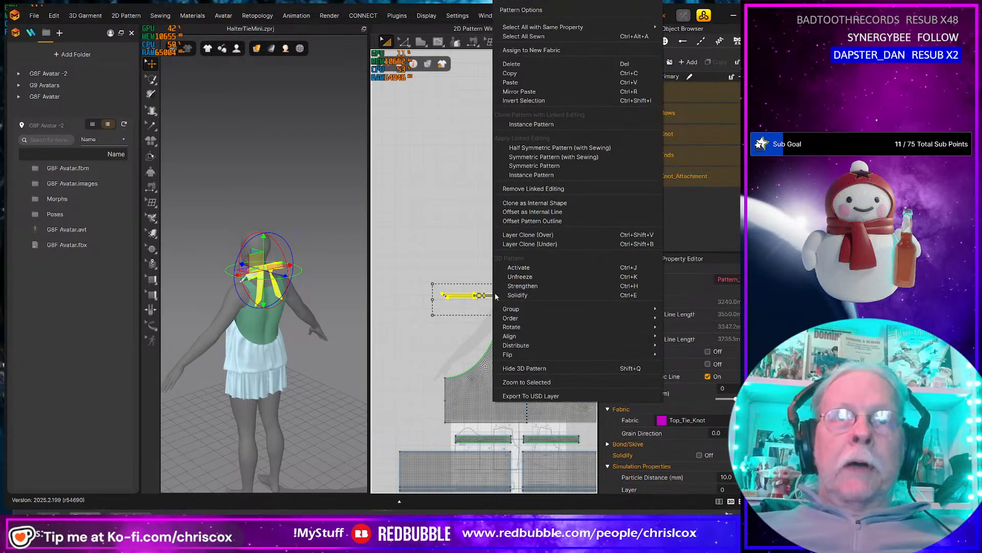
pyautogui.click(531, 269)
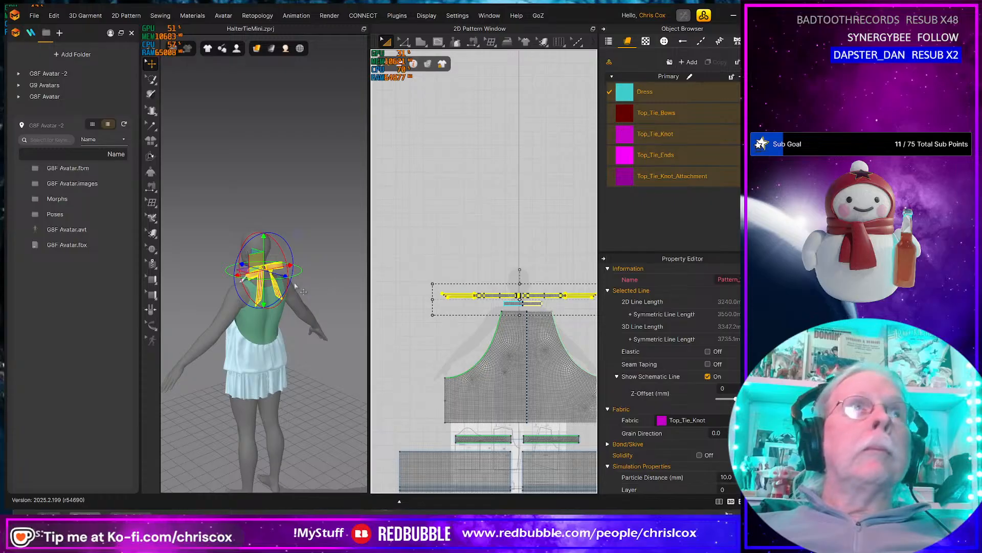
# Examine up close how the bow loop, knot and neck band overlap at the side of the neck.
pyautogui.scroll(5, 295, 285)
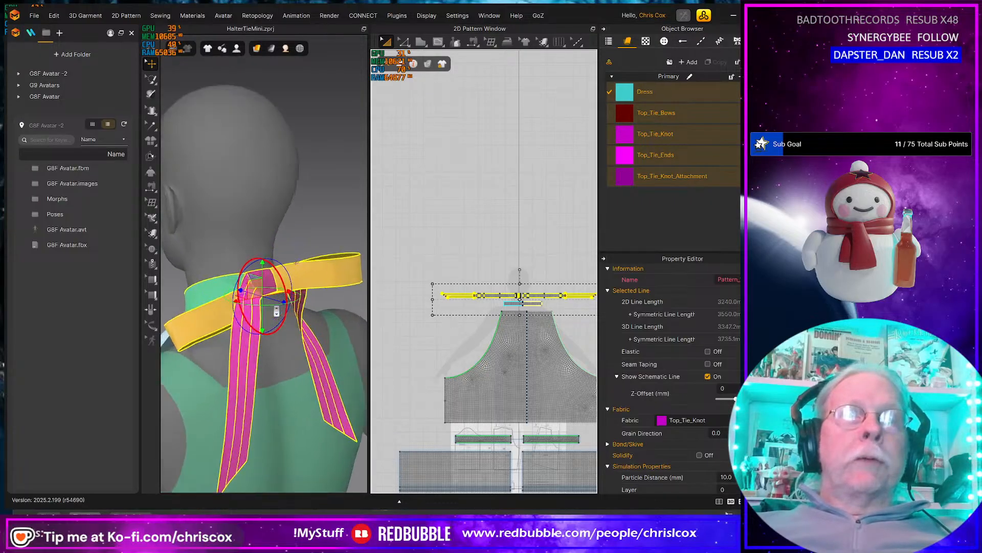
pyautogui.scroll(5, 277, 310)
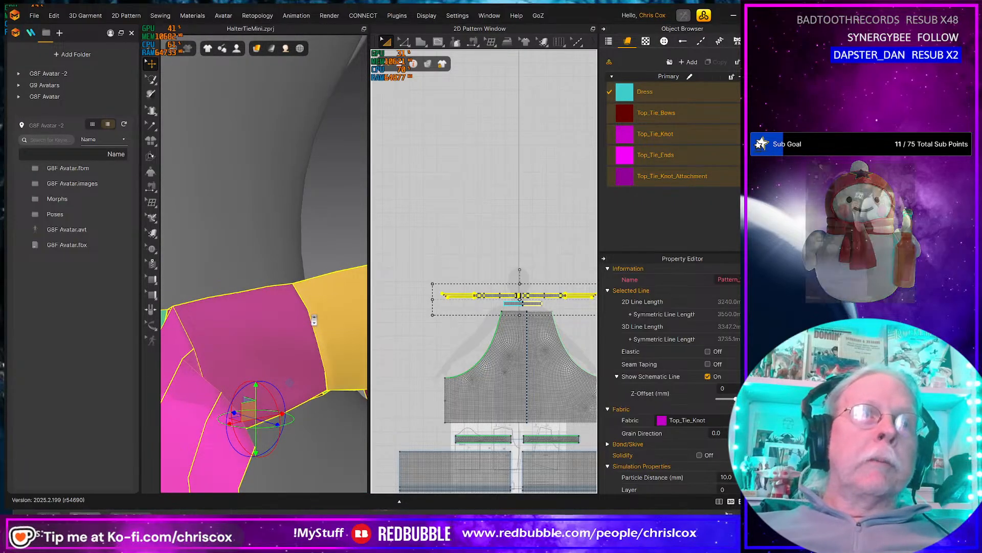
pyautogui.moveTo(365, 314); pyautogui.dragTo(187, 306, button='right')
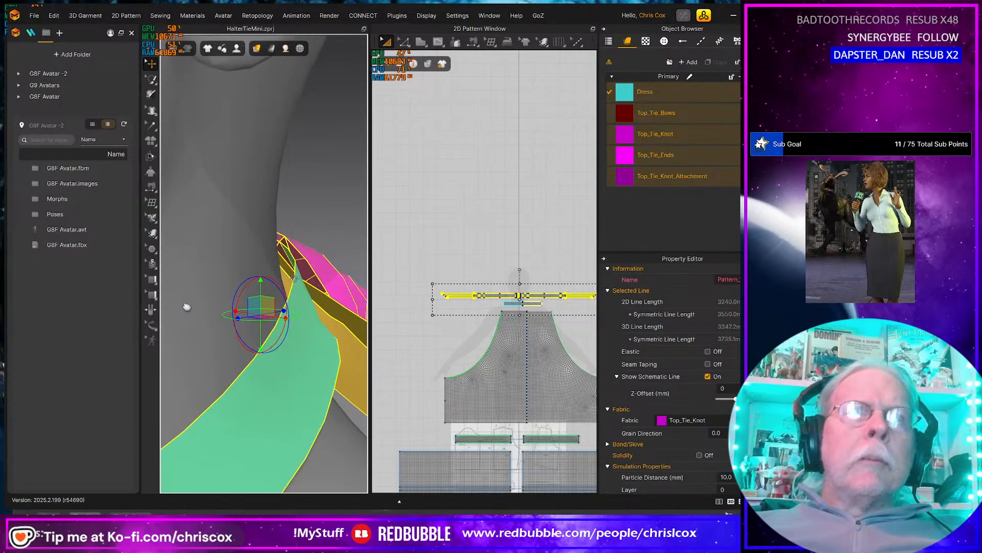
pyautogui.click(294, 285)
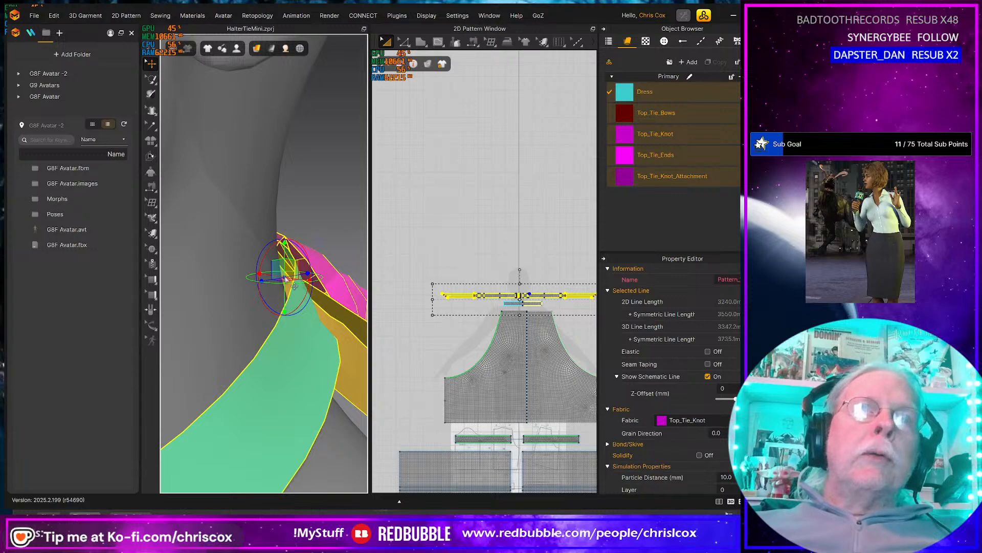
pyautogui.press('Escape')
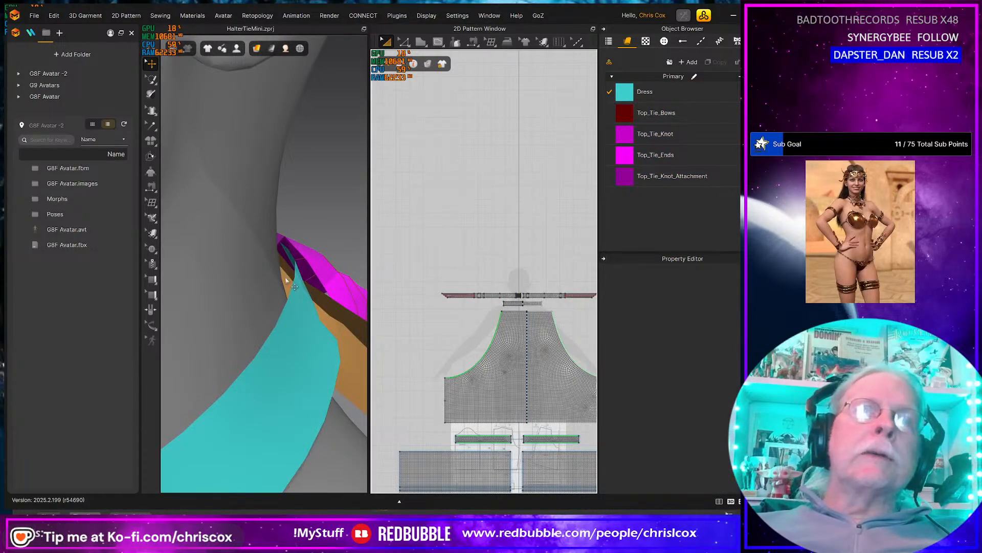
pyautogui.click(294, 285)
pyautogui.moveTo(332, 316); pyautogui.dragTo(303, 288, button='right')
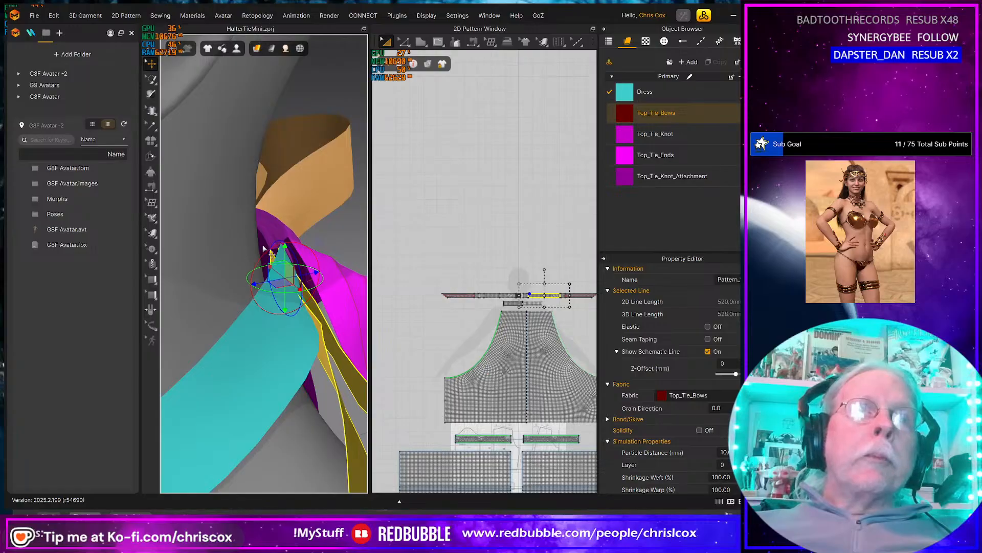
pyautogui.click(264, 245)
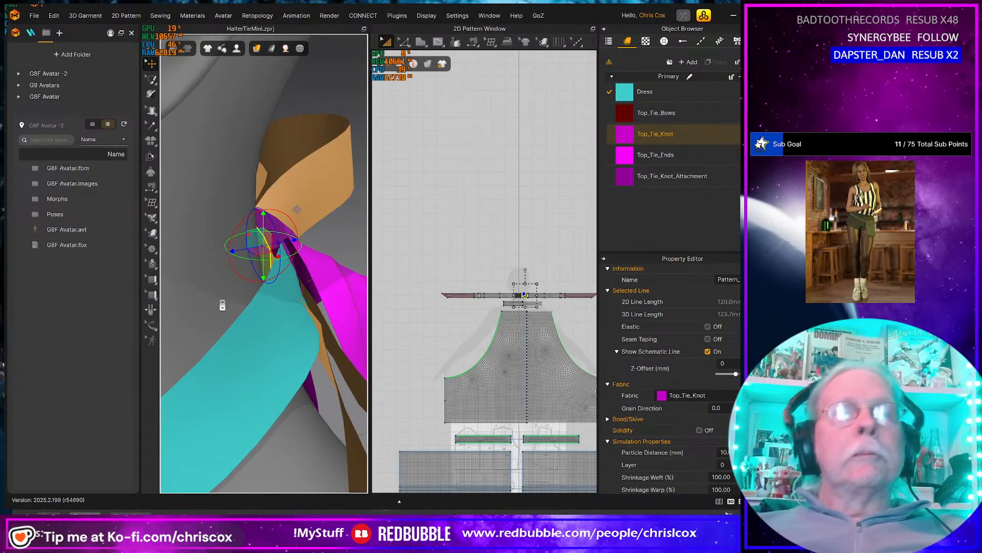
pyautogui.scroll(-5, 268, 286)
pyautogui.scroll(-3, 268, 307)
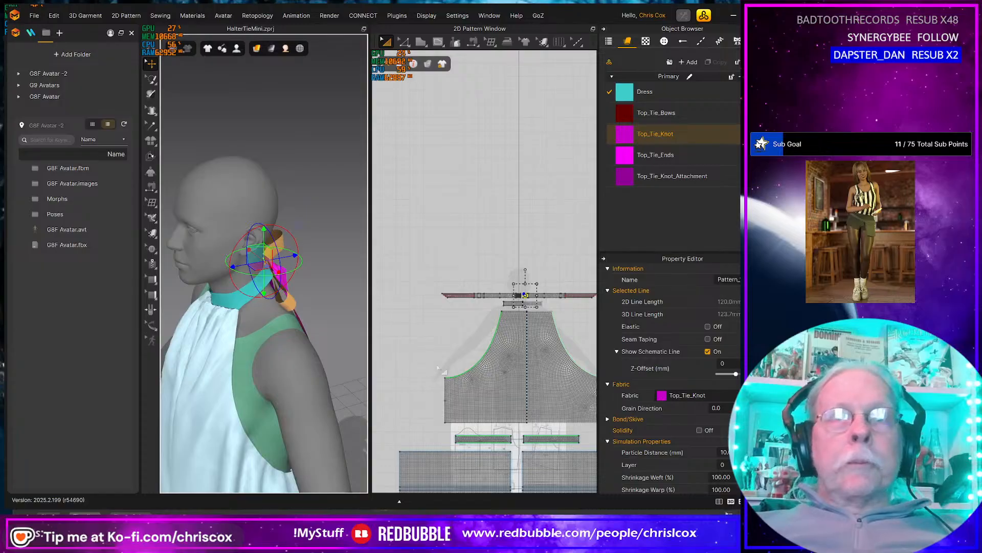
# Unfreeze the gathered front dress panel and simulate briefly to let its fabric drape.
pyautogui.scroll(-2, 441, 369)
pyautogui.moveTo(423, 362); pyautogui.dragTo(386, 296, button='middle')
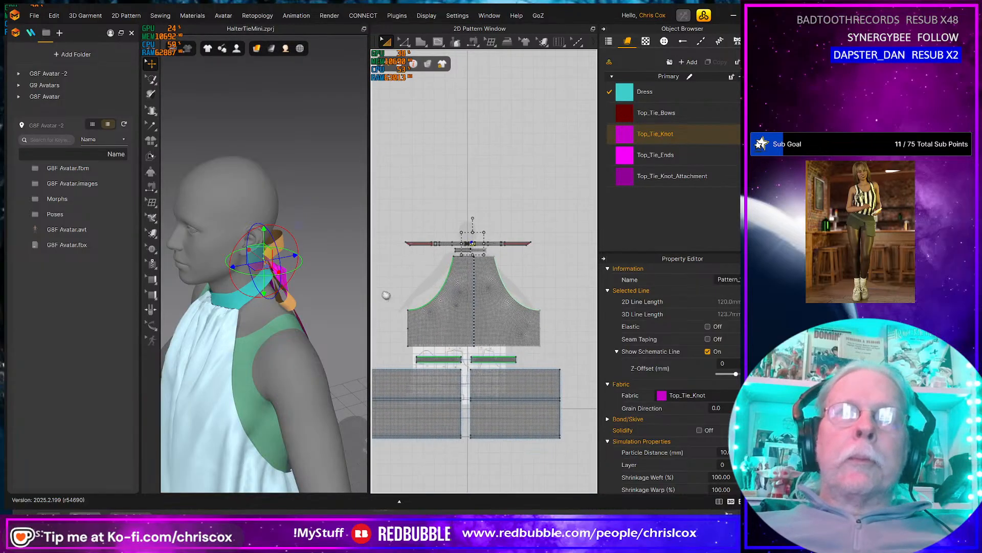
pyautogui.click(469, 313)
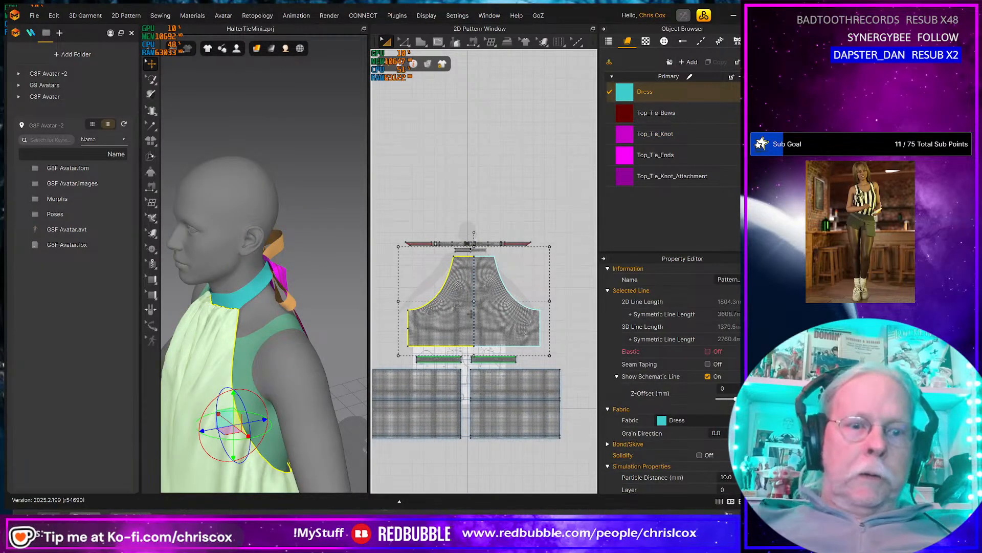
pyautogui.moveTo(245, 364); pyautogui.dragTo(292, 209, button='middle')
pyautogui.press('space')
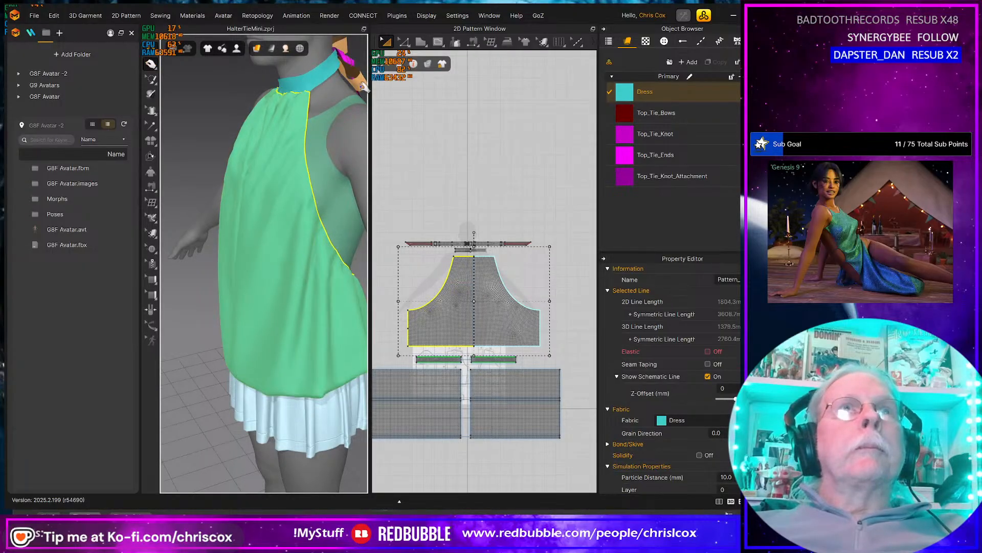
pyautogui.press('space')
# Select the neck band and all tie pieces, and simulate the garment while viewing the bow from behind.
pyautogui.moveTo(392, 217); pyautogui.dragTo(482, 204)
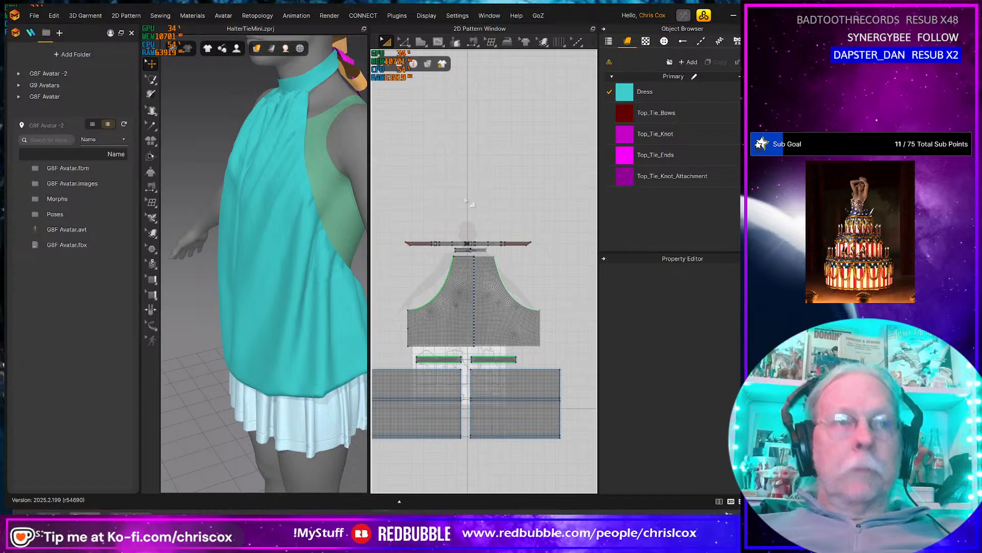
pyautogui.moveTo(385, 212); pyautogui.dragTo(545, 260)
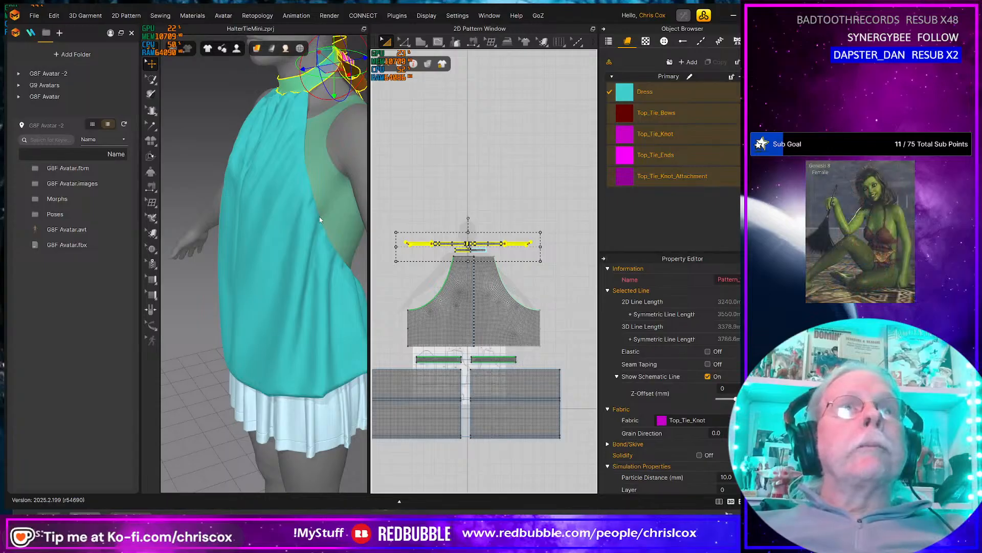
pyautogui.press('space')
pyautogui.moveTo(313, 260); pyautogui.dragTo(263, 340, button='middle')
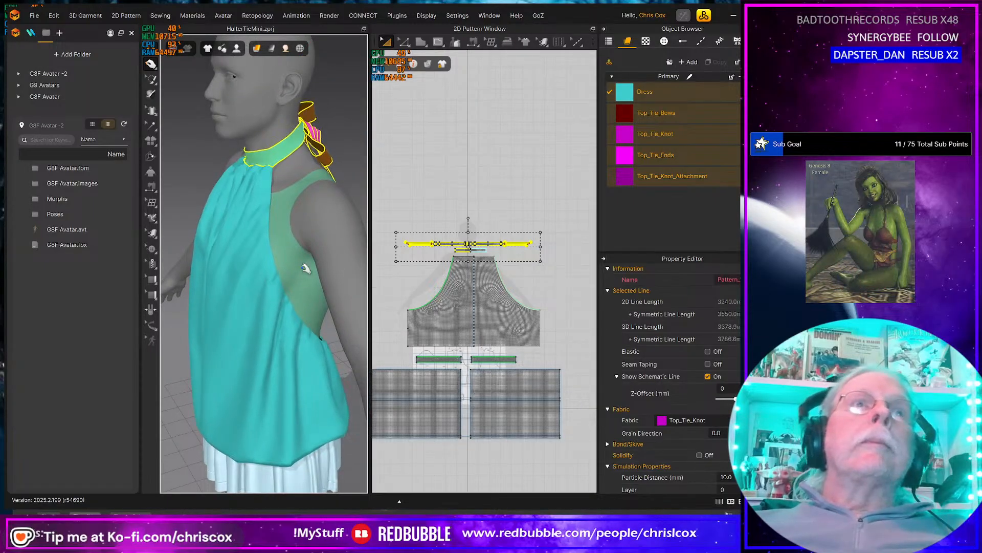
pyautogui.moveTo(319, 268); pyautogui.dragTo(204, 268, button='right')
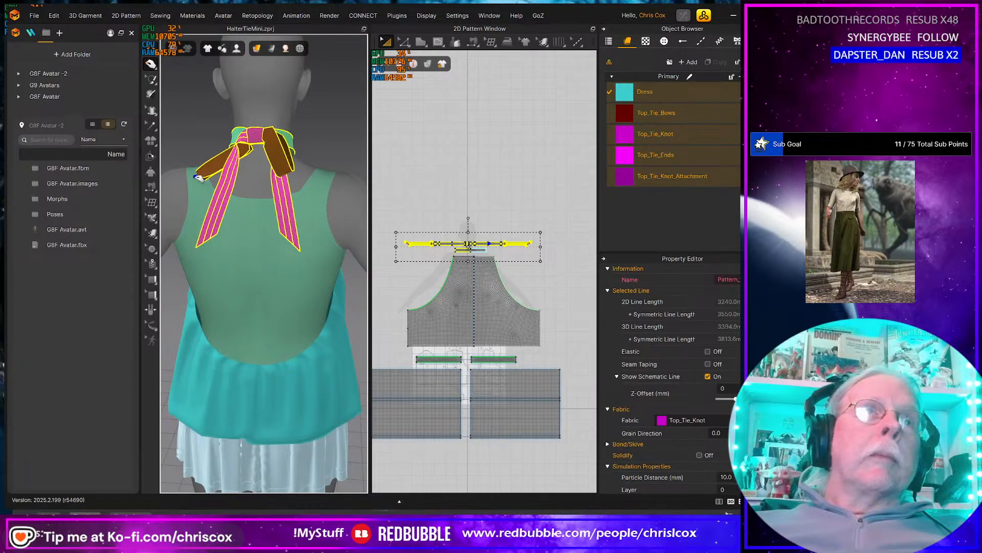
# Freeze the neck band together with all bow, knot, tie-end and knot attachment pieces in their draped position.
pyautogui.moveTo(267, 228); pyautogui.dragTo(400, 239, button='right')
pyautogui.scroll(-2, 297, 274)
pyautogui.scroll(-6, 296, 274)
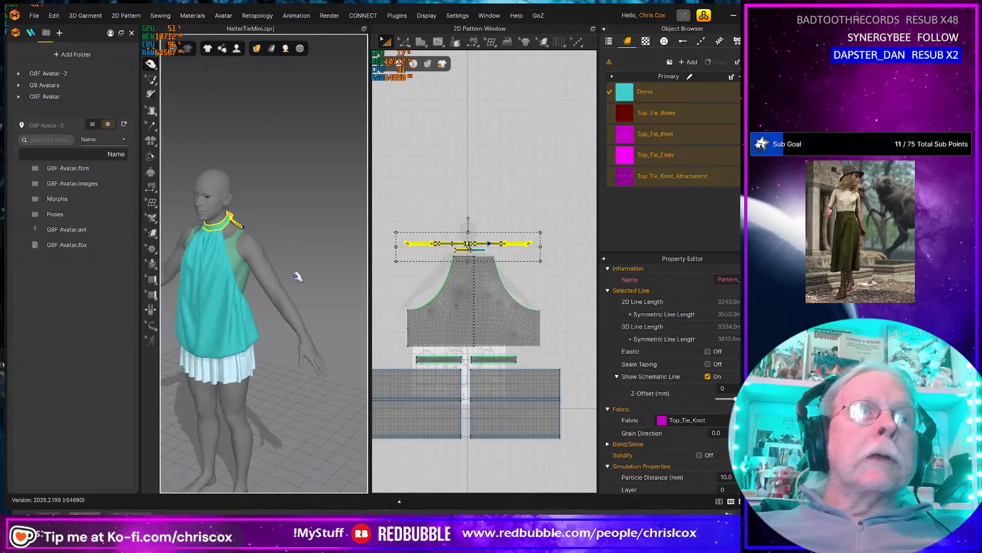
pyautogui.moveTo(289, 288); pyautogui.dragTo(307, 275, button='right')
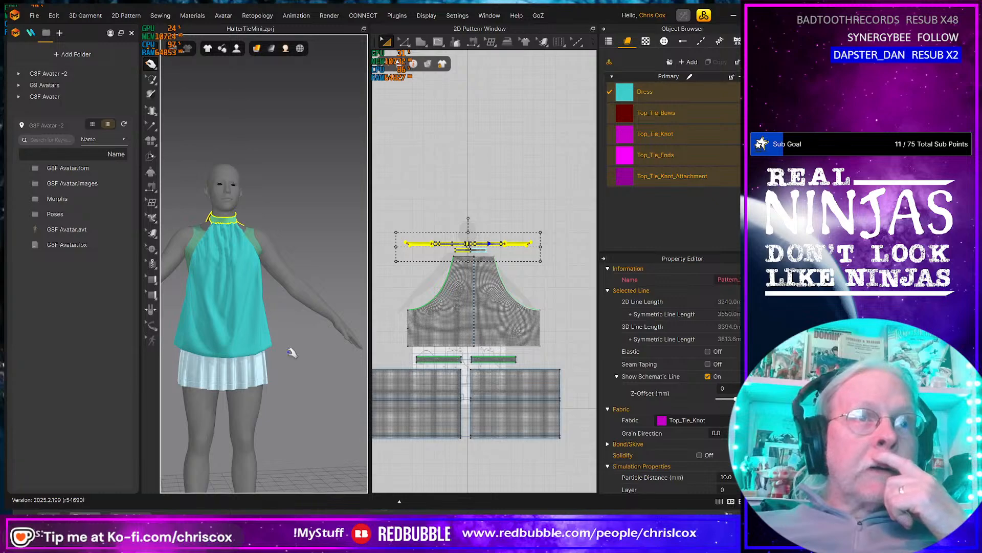
pyautogui.moveTo(299, 363)
pyautogui.mouseDown(button='right')
pyautogui.moveTo(88, 354)
pyautogui.moveTo(135, 328)
pyautogui.moveTo(304, 362)
pyautogui.moveTo(131, 369)
pyautogui.moveTo(309, 366)
pyautogui.mouseUp(button='right')
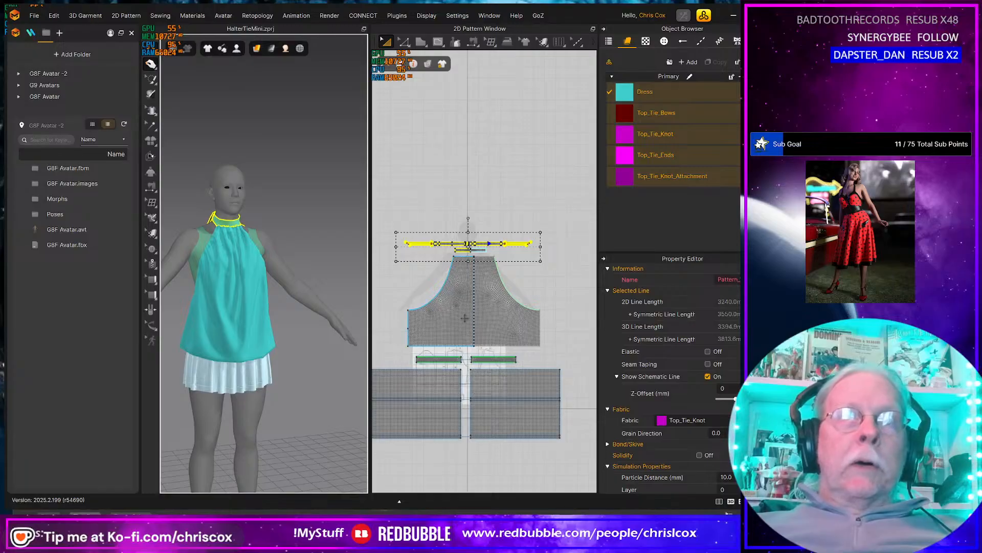
pyautogui.click(395, 213)
pyautogui.moveTo(392, 209); pyautogui.dragTo(544, 261)
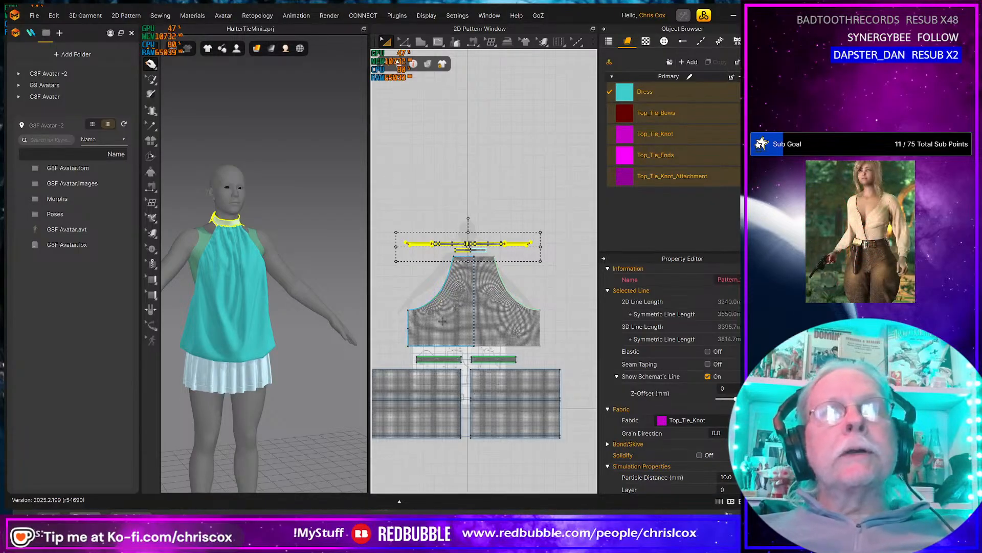
# Offset the front dress panel's armhole curve inward as one internal line at 5 mm, with Extend and Maintain Curvature enabled.
pyautogui.scroll(5, 445, 327)
pyautogui.scroll(-4, 446, 327)
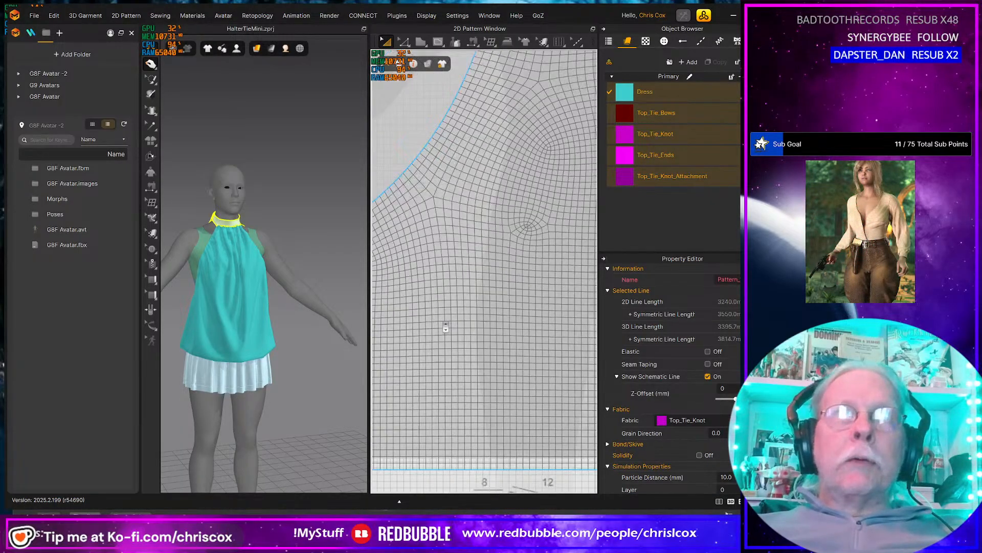
pyautogui.scroll(-2, 440, 320)
pyautogui.moveTo(440, 320); pyautogui.dragTo(491, 322, button='middle')
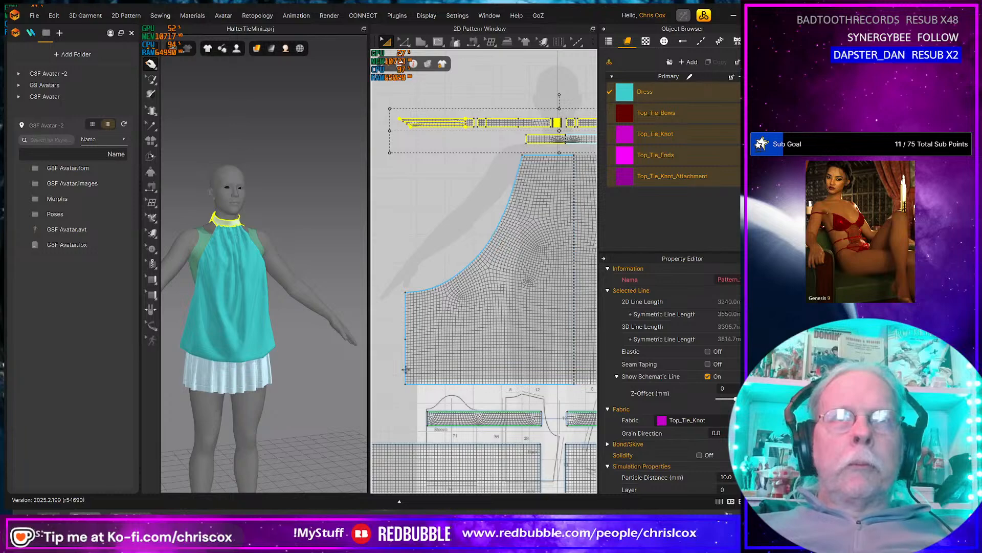
pyautogui.press('z')
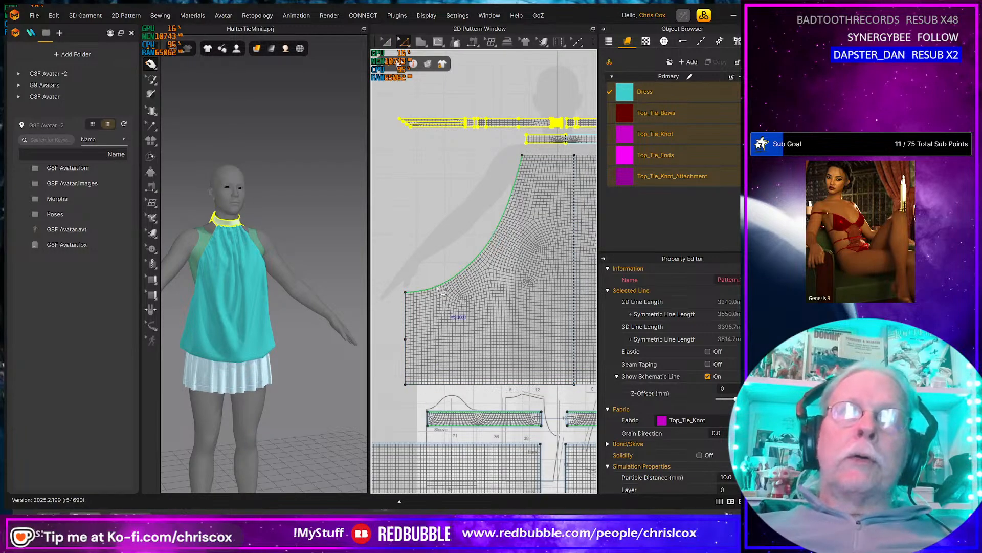
pyautogui.rightClick(438, 288)
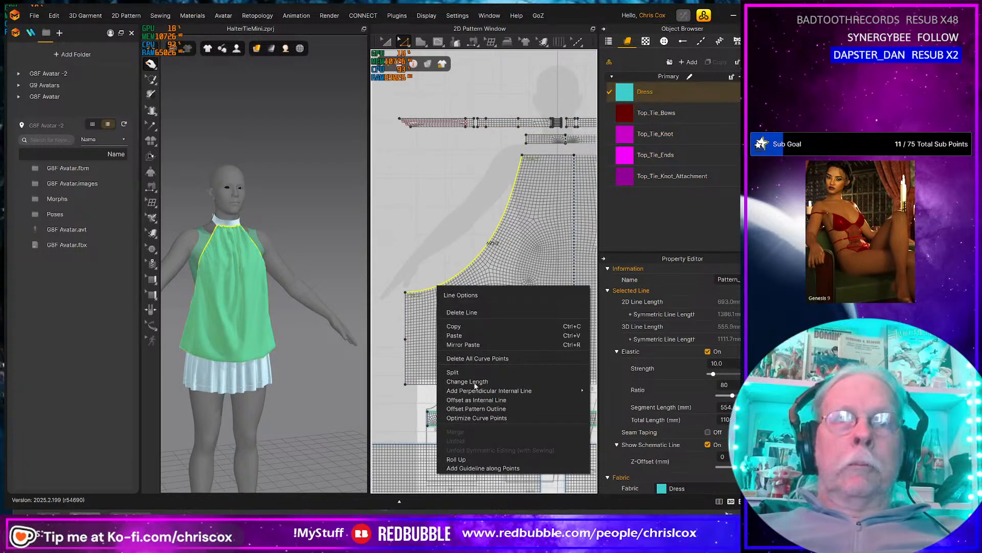
pyautogui.click(480, 404)
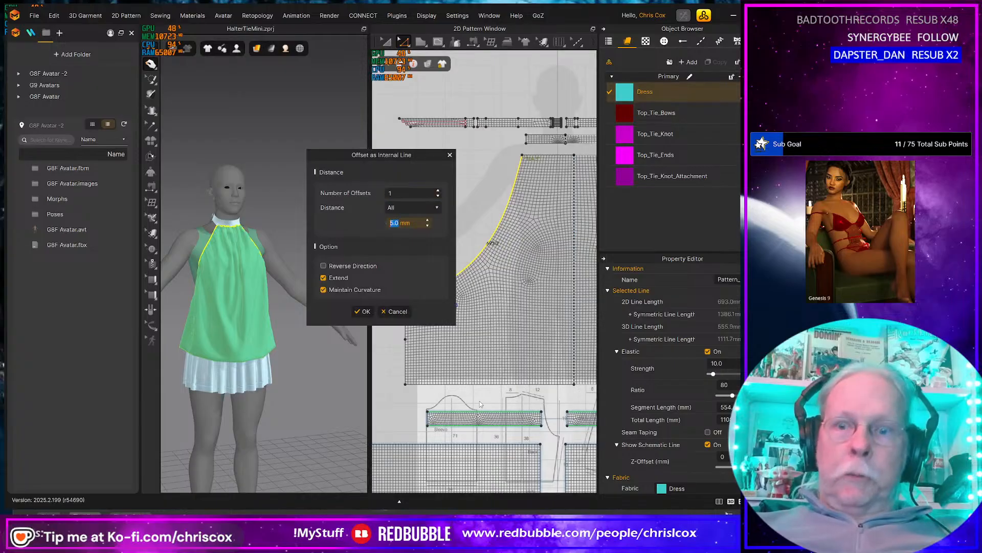
pyautogui.click(362, 312)
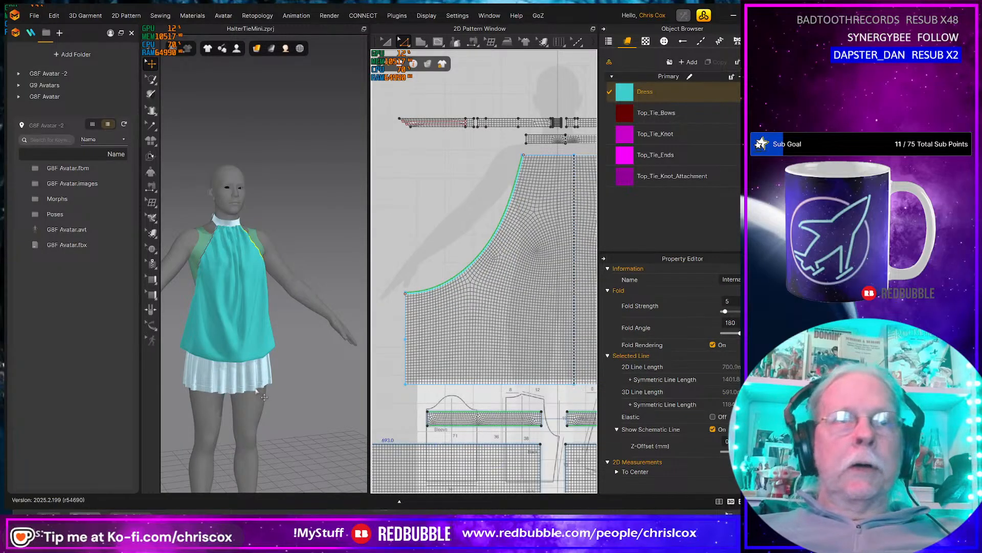
# Delete the lower skirt tier panels and their hem bands on both sides of the pattern layout.
pyautogui.moveTo(464, 398); pyautogui.dragTo(521, 152, button='middle')
pyautogui.click(512, 401)
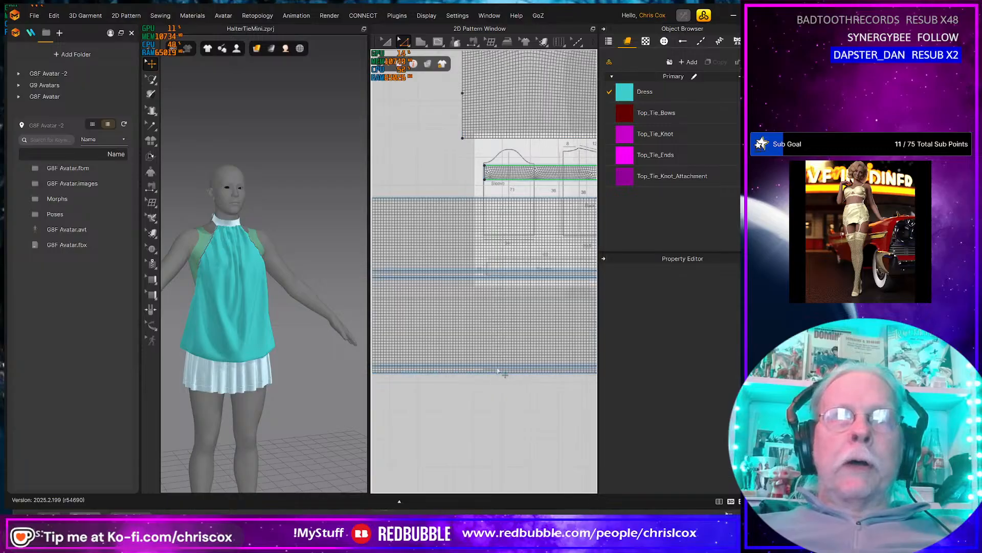
pyautogui.press('a')
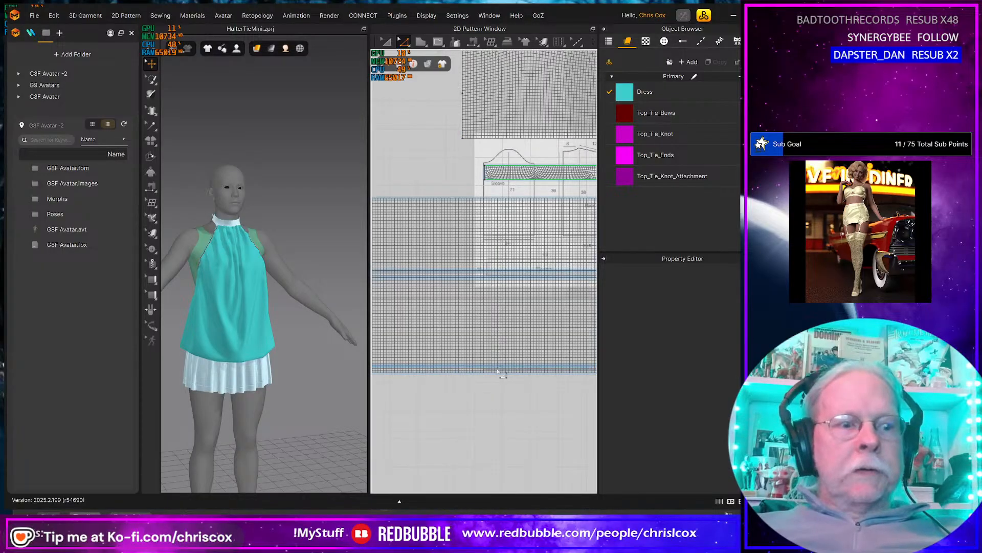
pyautogui.click(497, 368)
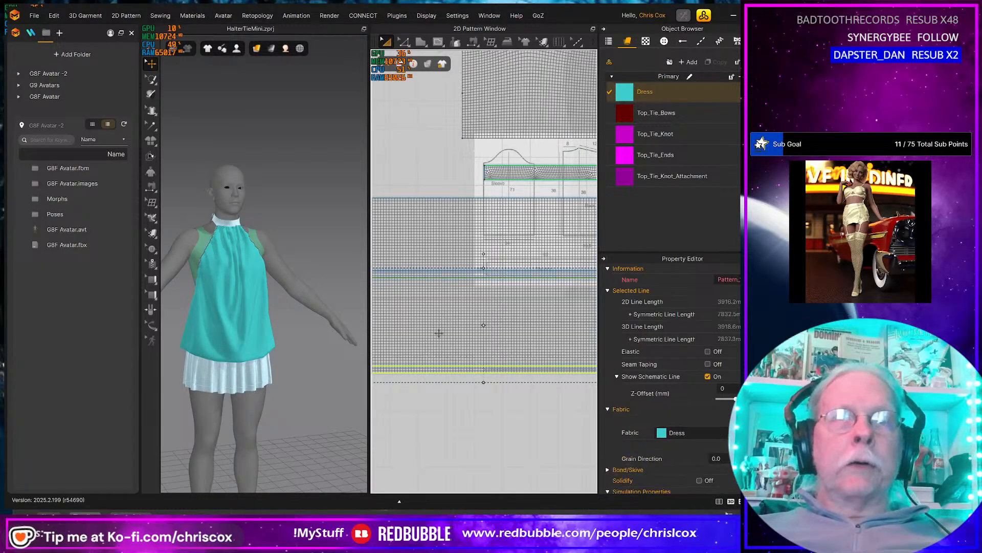
pyautogui.press('Delete')
pyautogui.scroll(-3, 444, 398)
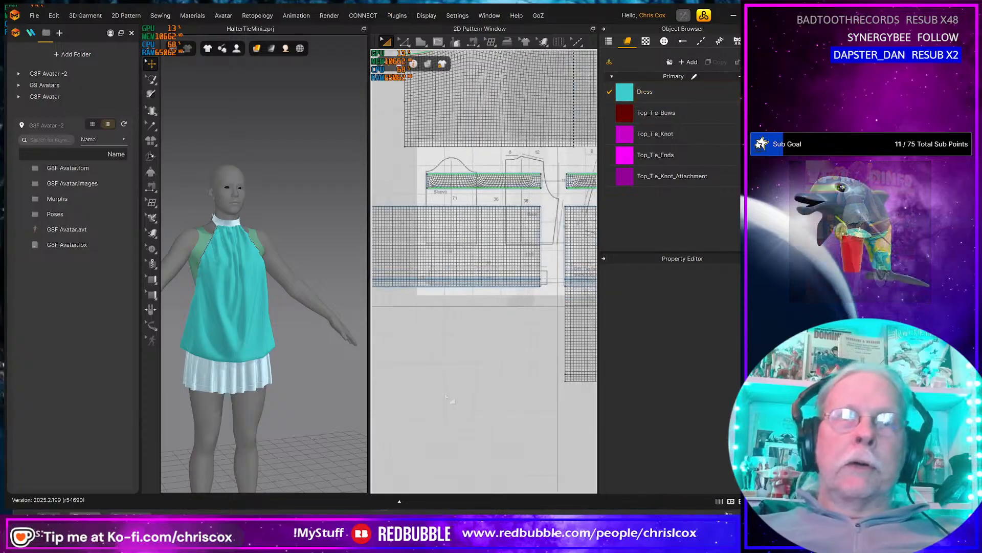
pyautogui.scroll(2, 469, 395)
pyautogui.click(481, 395)
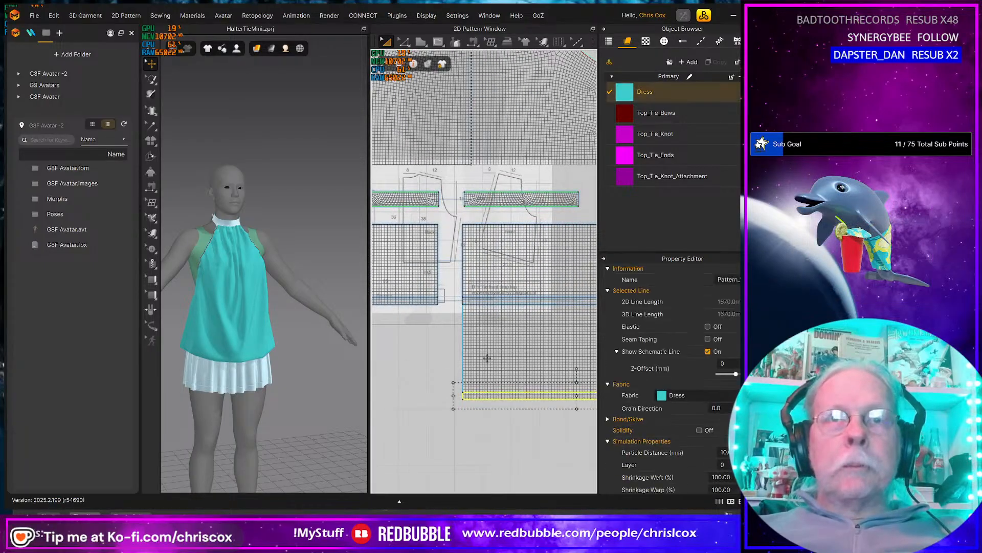
pyautogui.press('Delete')
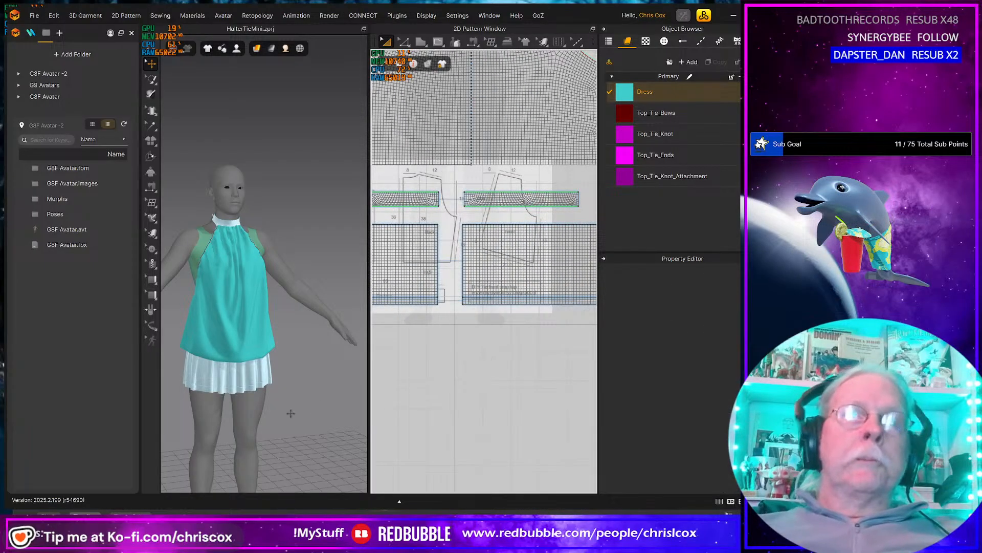
# Merge the two elasticated waistband strips below the dress panel along their facing short ends.
pyautogui.moveTo(317, 415)
pyautogui.mouseDown(button='right')
pyautogui.moveTo(432, 407)
pyautogui.moveTo(316, 421)
pyautogui.mouseUp(button='right')
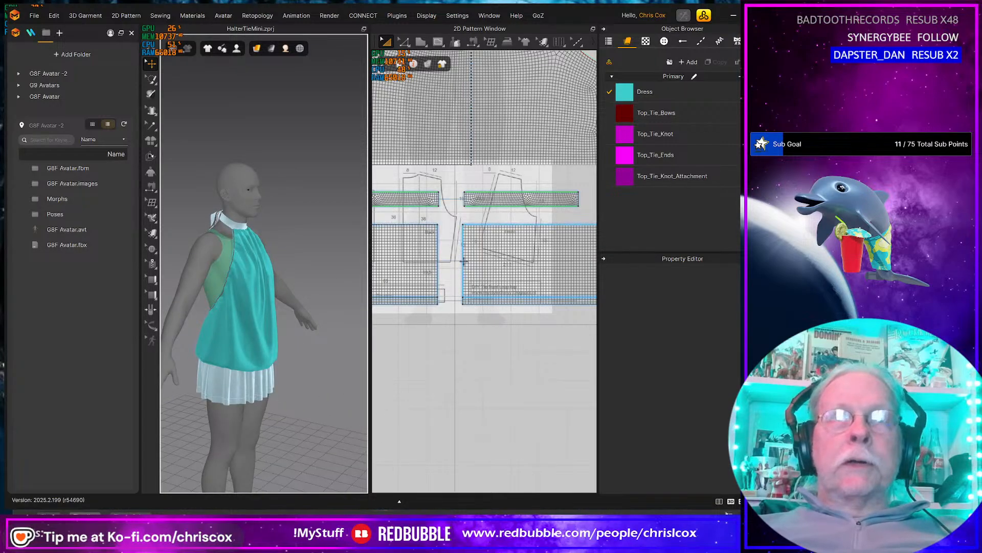
pyautogui.moveTo(469, 264); pyautogui.dragTo(509, 323, button='right')
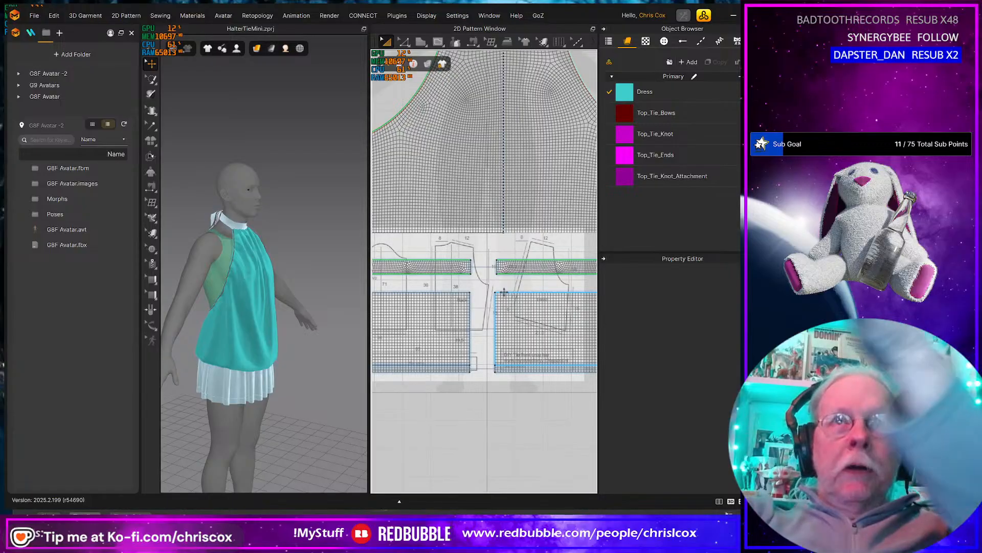
pyautogui.scroll(2, 514, 292)
pyautogui.scroll(-2, 509, 303)
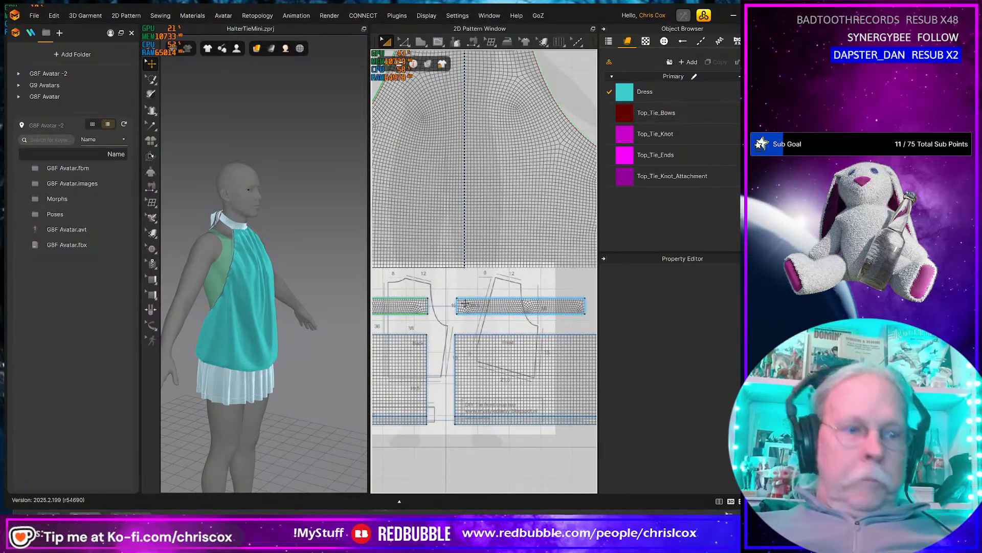
pyautogui.press('z')
pyautogui.click(458, 305)
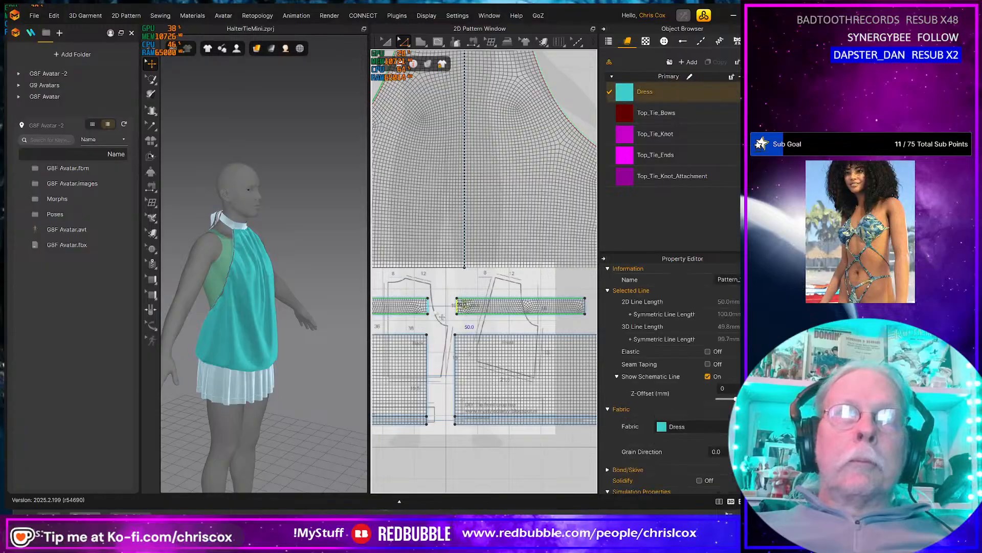
pyautogui.rightClick(429, 307)
pyautogui.click(454, 430)
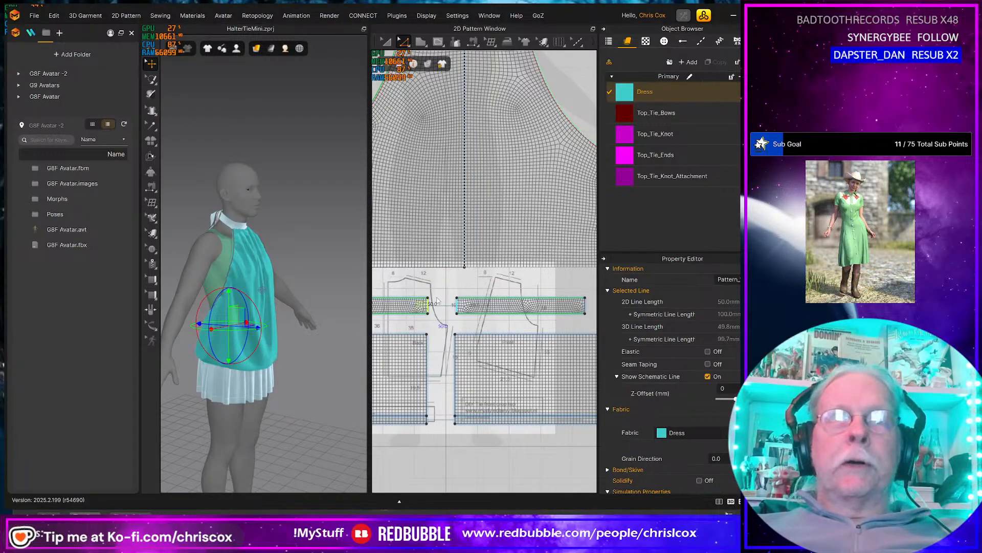
pyautogui.click(265, 326)
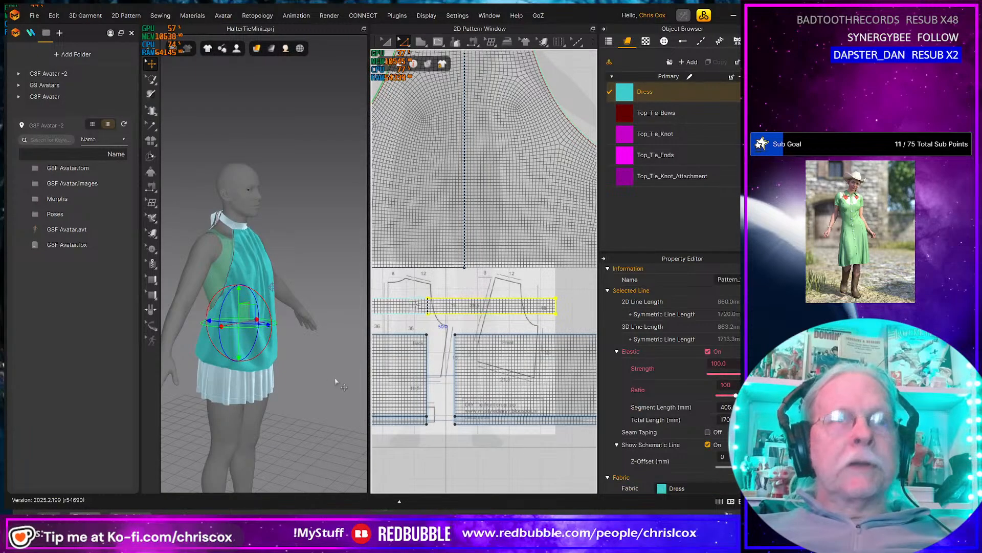
# Move the merged waistband strip directly below the dress panel, aligned with its centre line.
pyautogui.moveTo(280, 377); pyautogui.dragTo(268, 373, button='right')
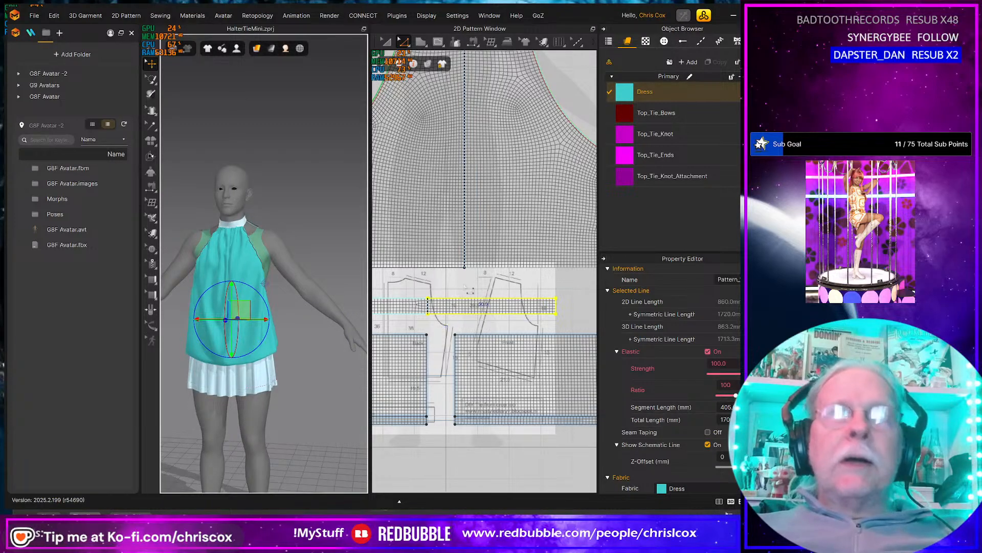
pyautogui.press('a')
pyautogui.click(432, 305)
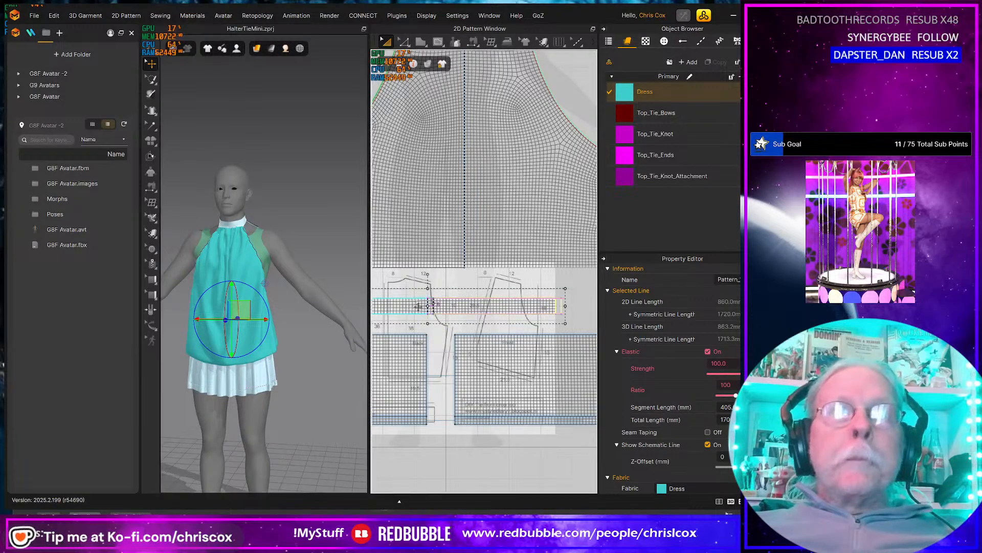
pyautogui.moveTo(432, 305); pyautogui.dragTo(453, 299)
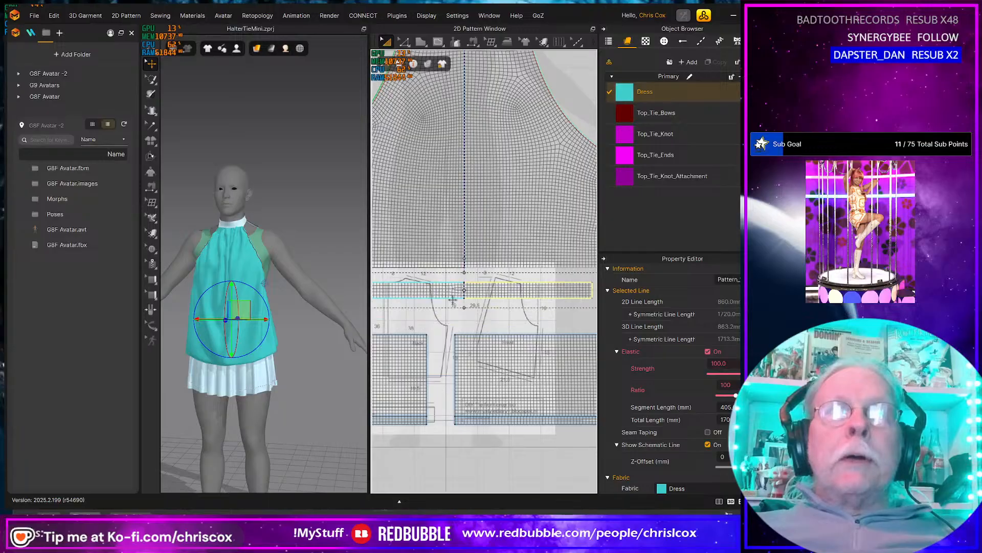
# Move one skirt panel onto the centre line below the waistband and place its hem band flush along its lower edge.
pyautogui.click(491, 363)
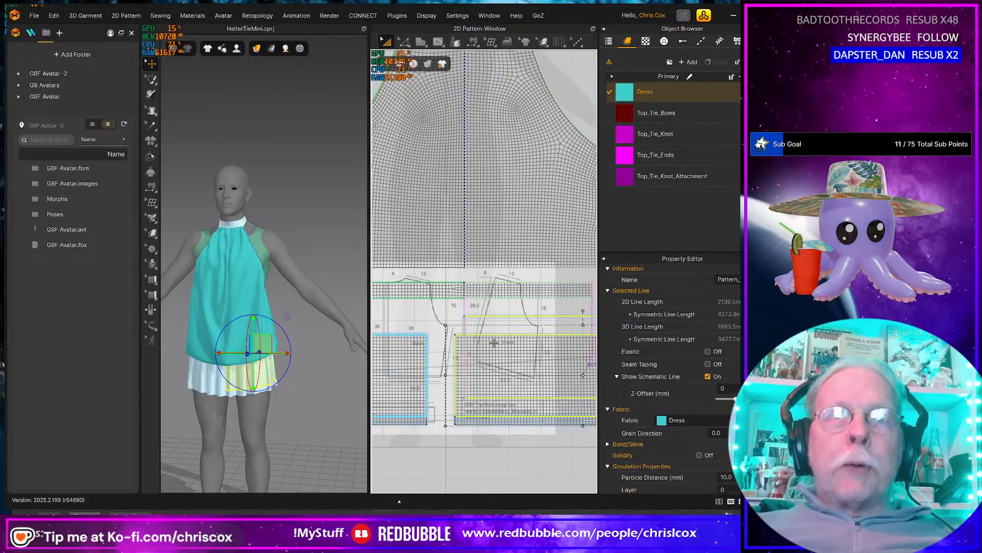
pyautogui.moveTo(494, 343); pyautogui.dragTo(502, 324)
pyautogui.click(476, 413)
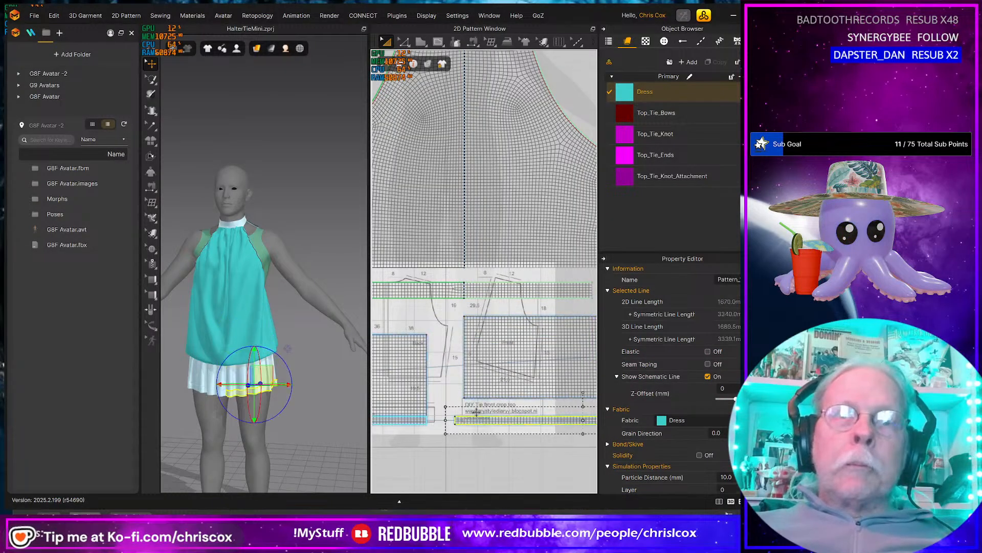
pyautogui.moveTo(476, 413); pyautogui.dragTo(469, 402)
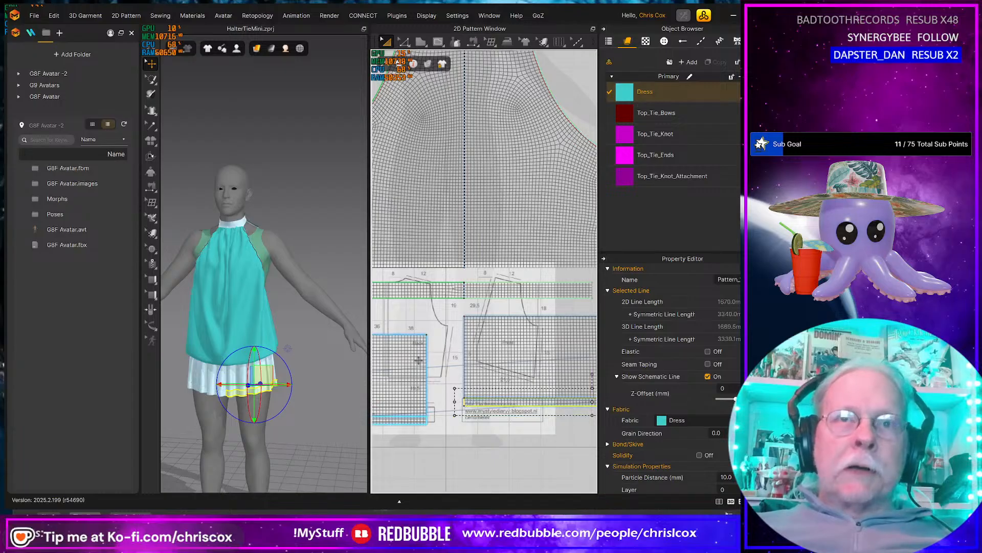
# Merge the two skirt panels along their facing vertical centre edges.
pyautogui.press('z')
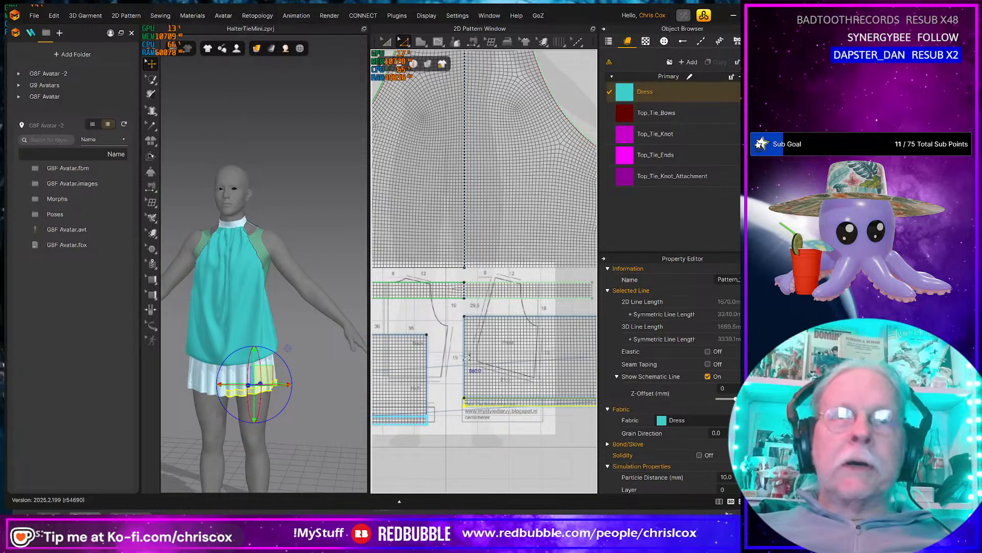
pyautogui.click(464, 358)
pyautogui.rightClick(463, 354)
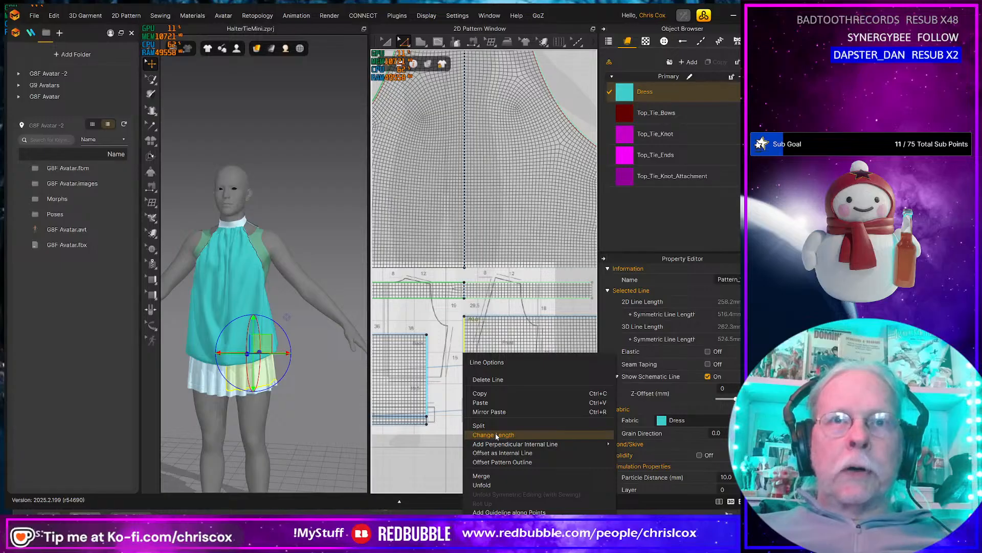
pyautogui.click(482, 476)
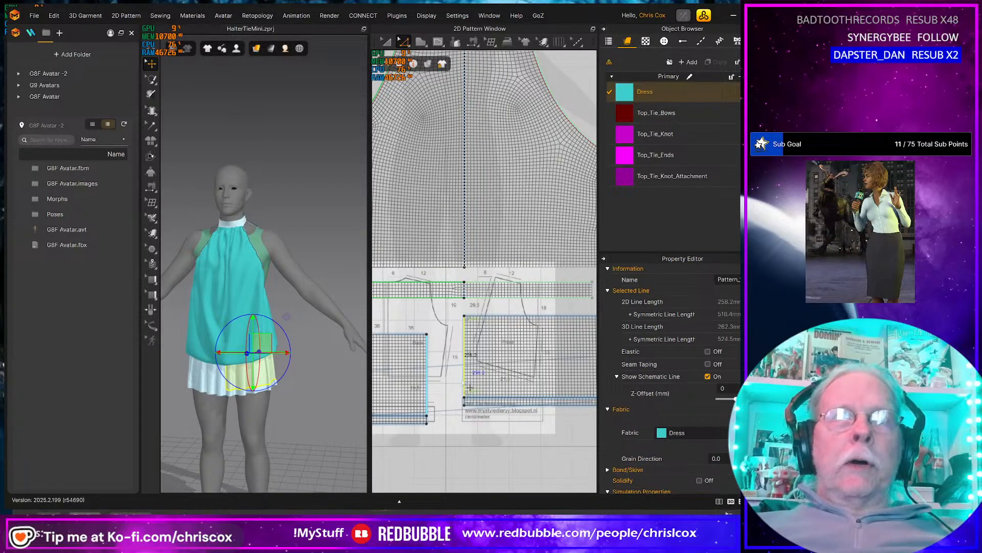
pyautogui.scroll(5, 468, 428)
pyautogui.scroll(-3, 467, 386)
pyautogui.scroll(4, 468, 389)
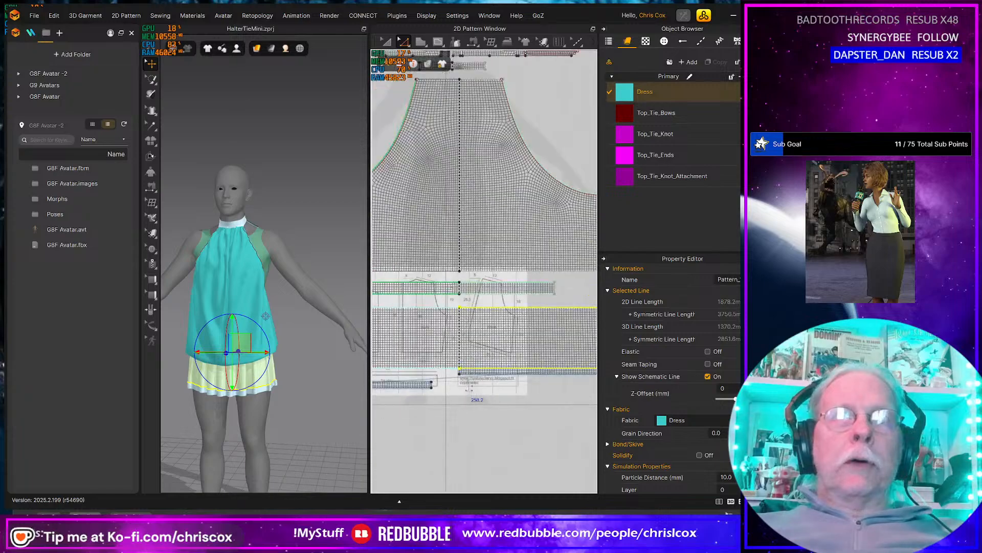
# Merge the two hem bands below the skirt panel along their facing short centre edges.
pyautogui.scroll(-4, 471, 392)
pyautogui.scroll(2, 475, 396)
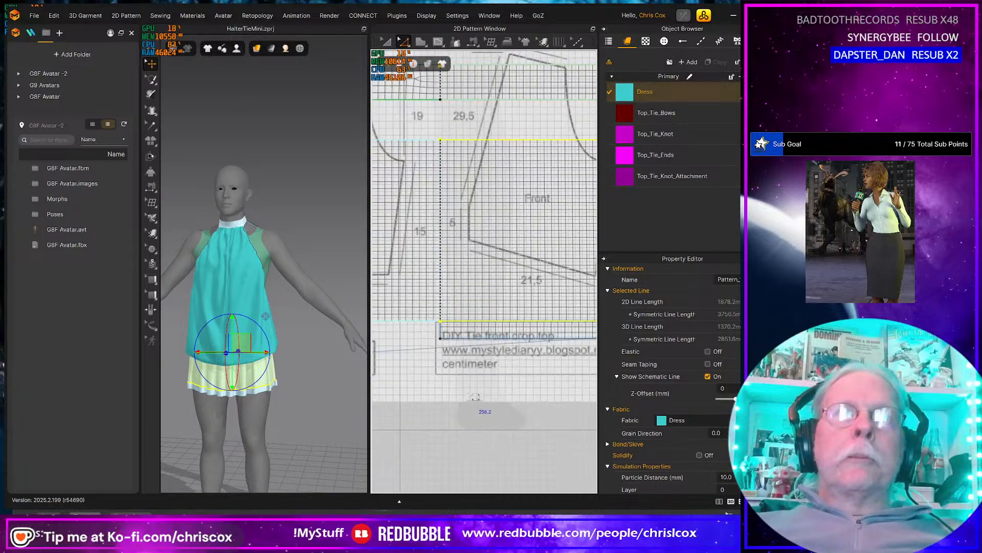
pyautogui.click(443, 334)
pyautogui.moveTo(420, 366); pyautogui.dragTo(527, 373, button='middle')
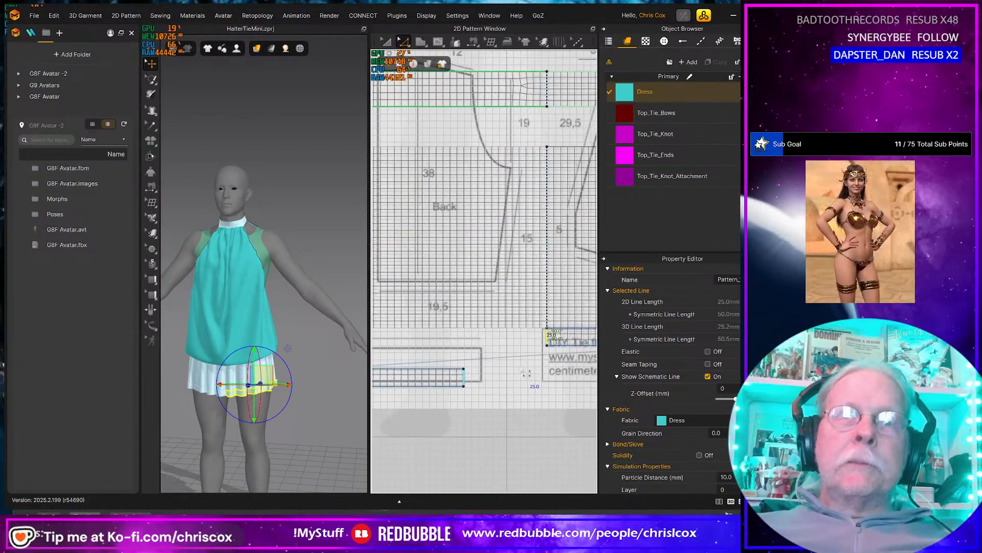
pyautogui.rightClick(548, 338)
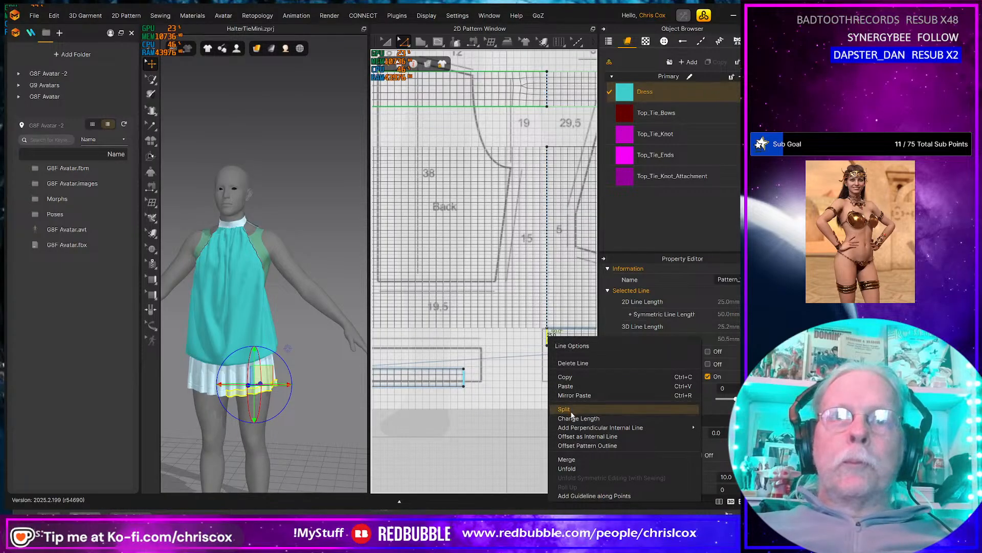
pyautogui.click(567, 459)
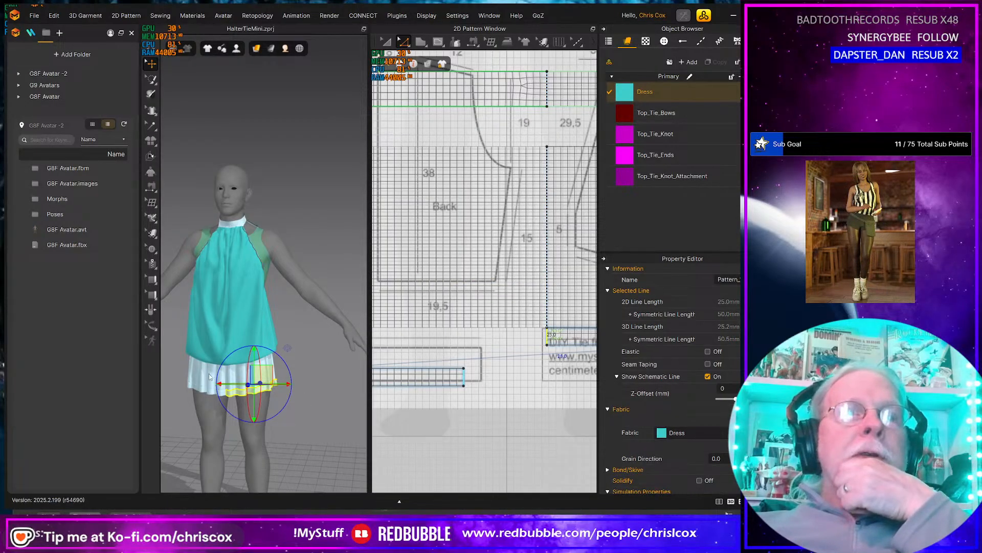
pyautogui.click(225, 383)
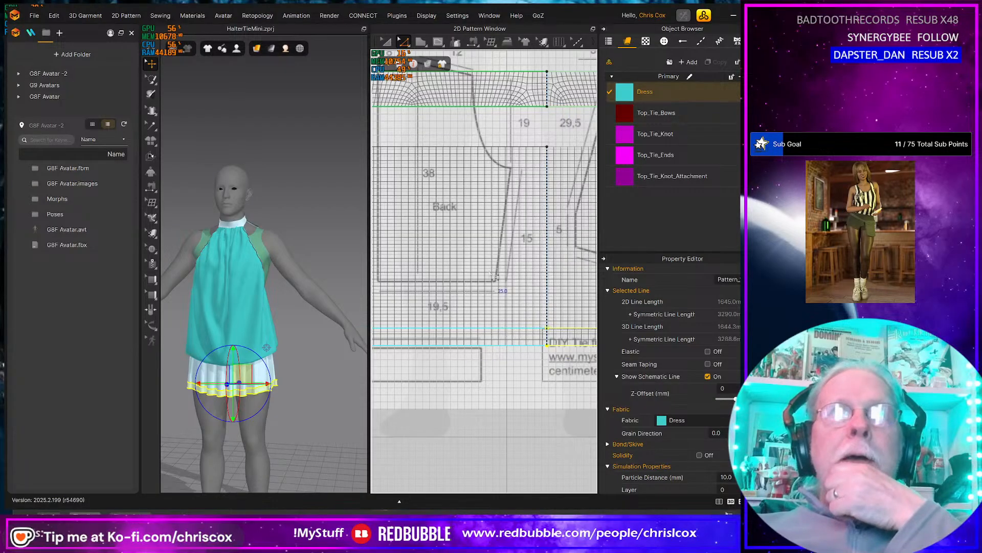
# Duplicate the Dress fabric and name the copy Dress_Bottom.
pyautogui.scroll(-8, 494, 277)
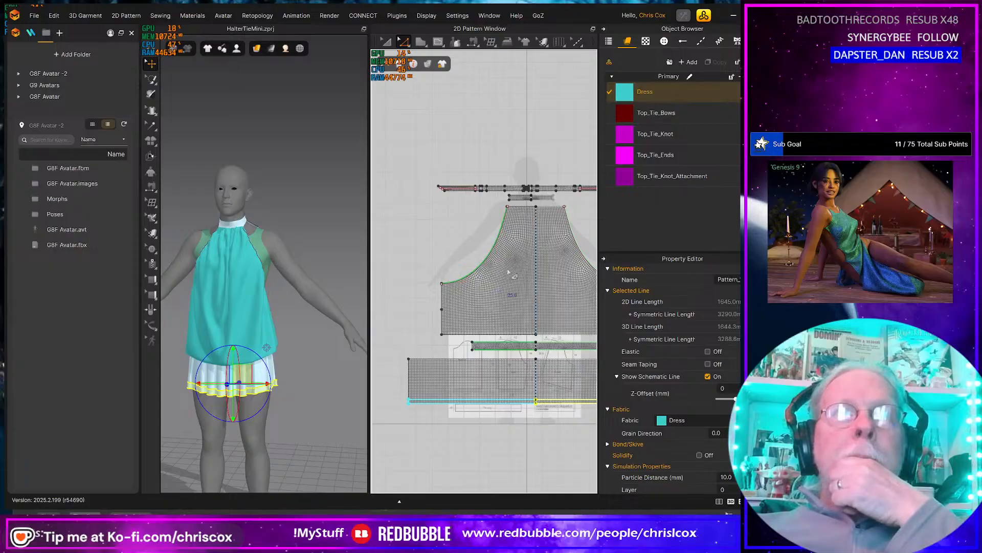
pyautogui.moveTo(559, 199); pyautogui.dragTo(505, 227, button='middle')
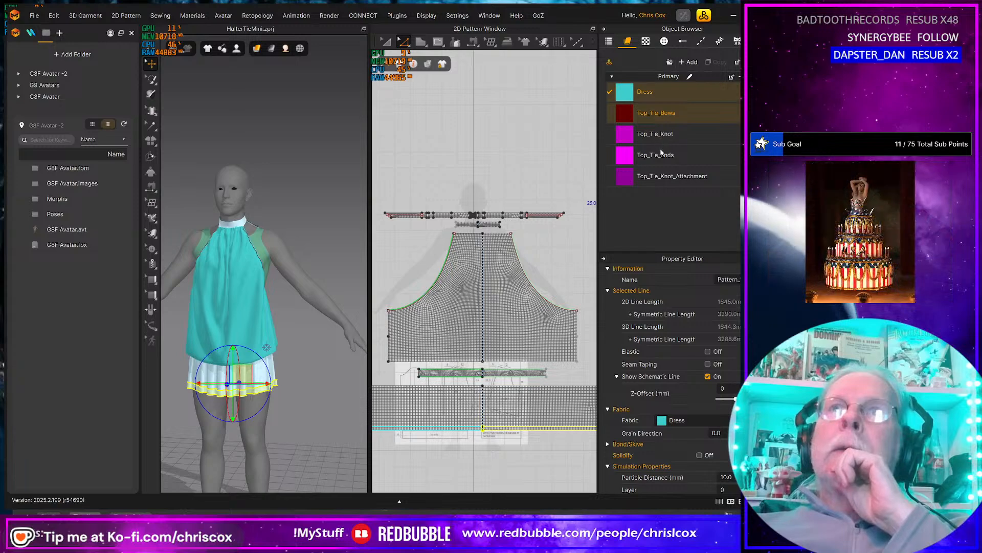
pyautogui.click(650, 135)
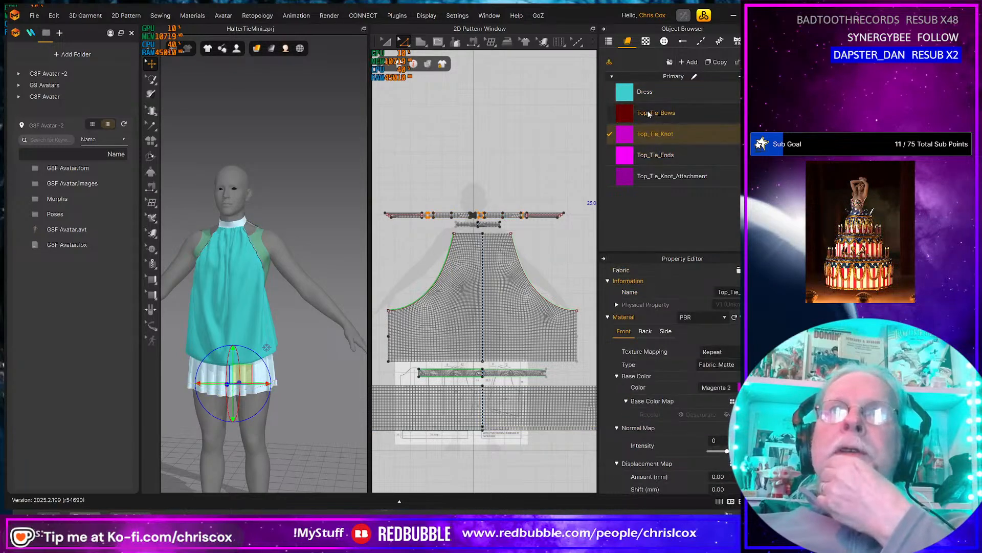
pyautogui.click(650, 93)
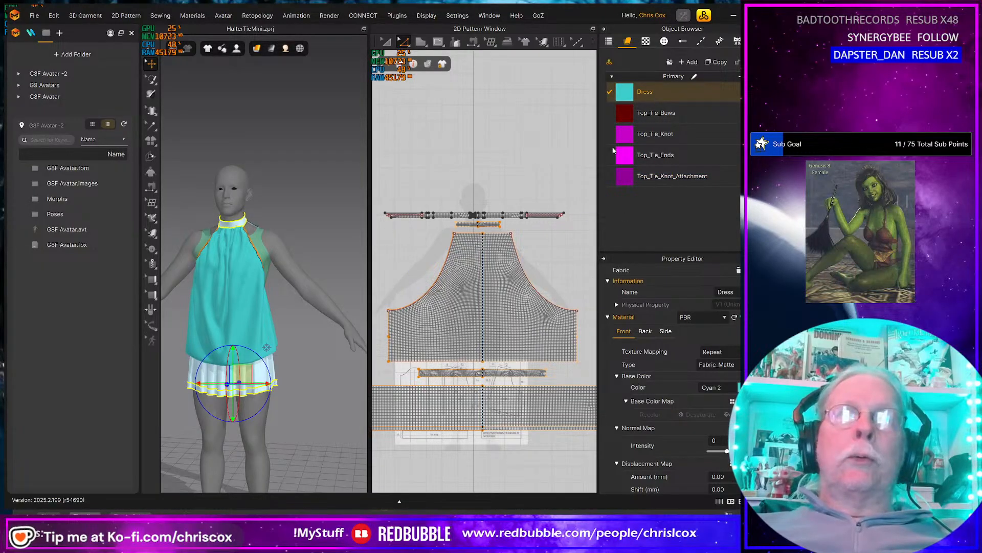
pyautogui.click(718, 62)
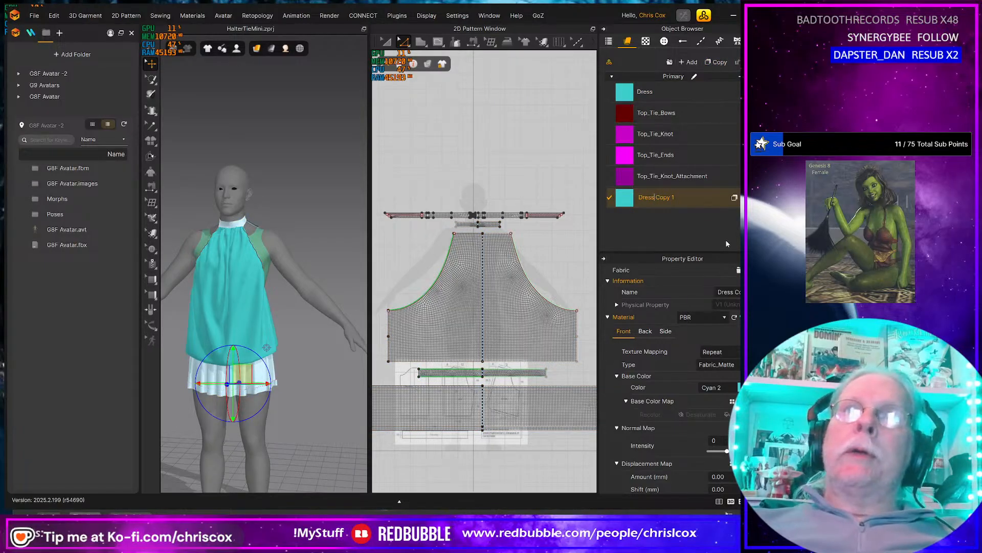
pyautogui.hotkey('shift', 'End')
pyautogui.write('_Bo')
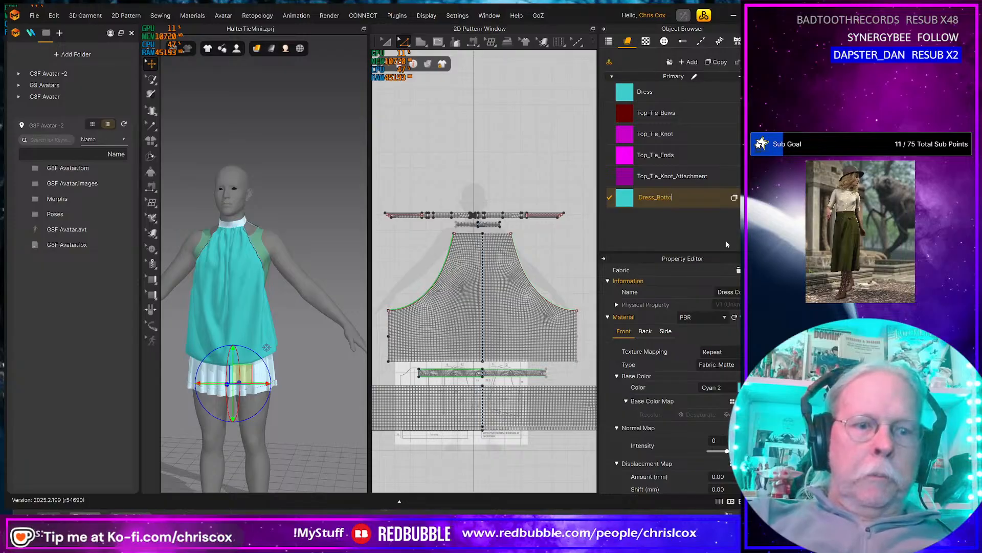
# Duplicate the Dress_Bottom fabric and name the copy Dress_Waist.
pyautogui.click(721, 62)
pyautogui.doubleClick(654, 218)
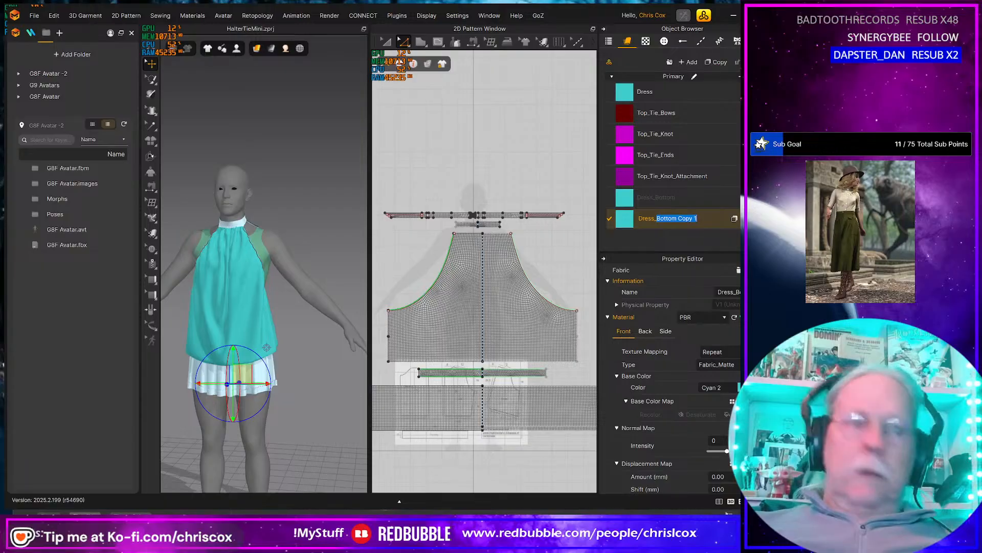
pyautogui.write('Waist')
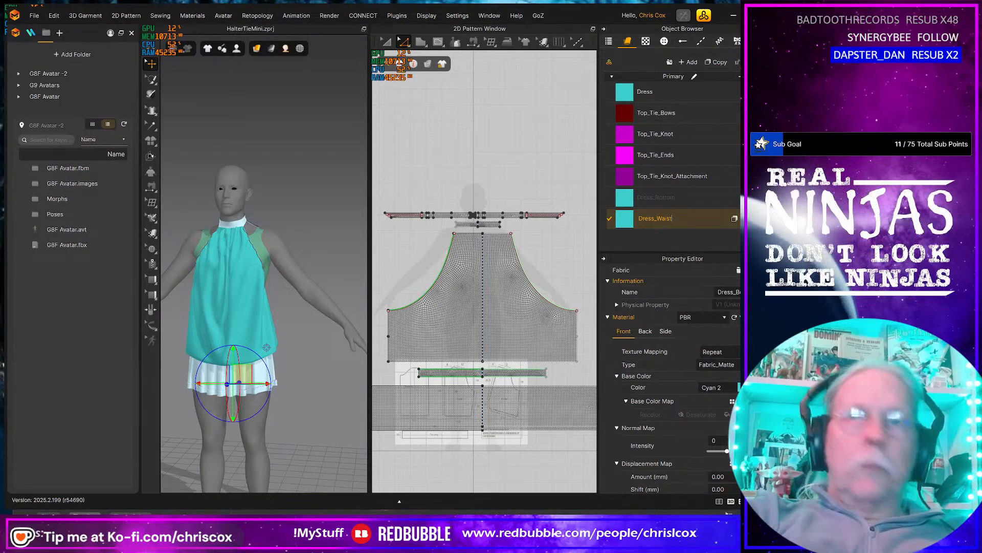
# Duplicate the Dress_Waist fabric and name the copy Dress_Hem.
pyautogui.click(716, 62)
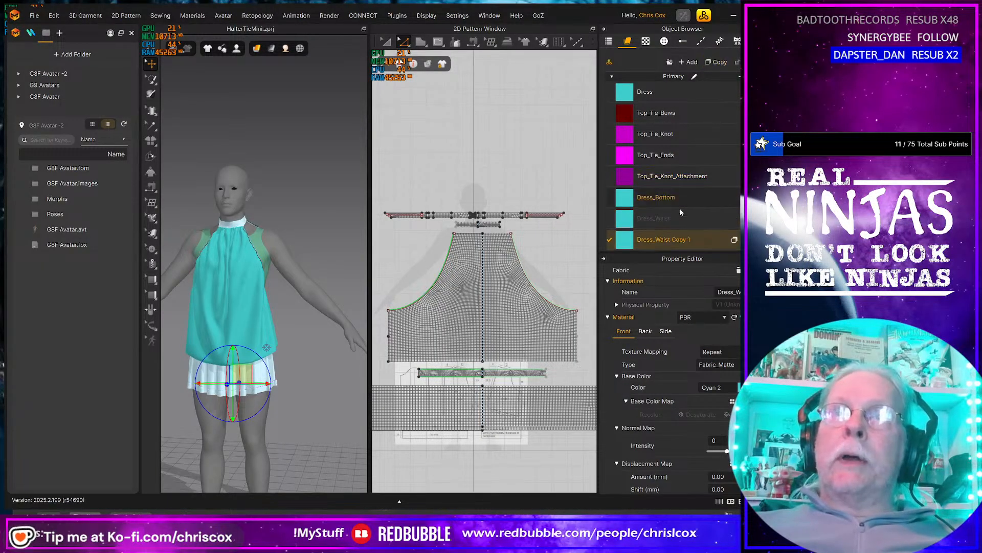
pyautogui.doubleClick(657, 241)
pyautogui.click(658, 241)
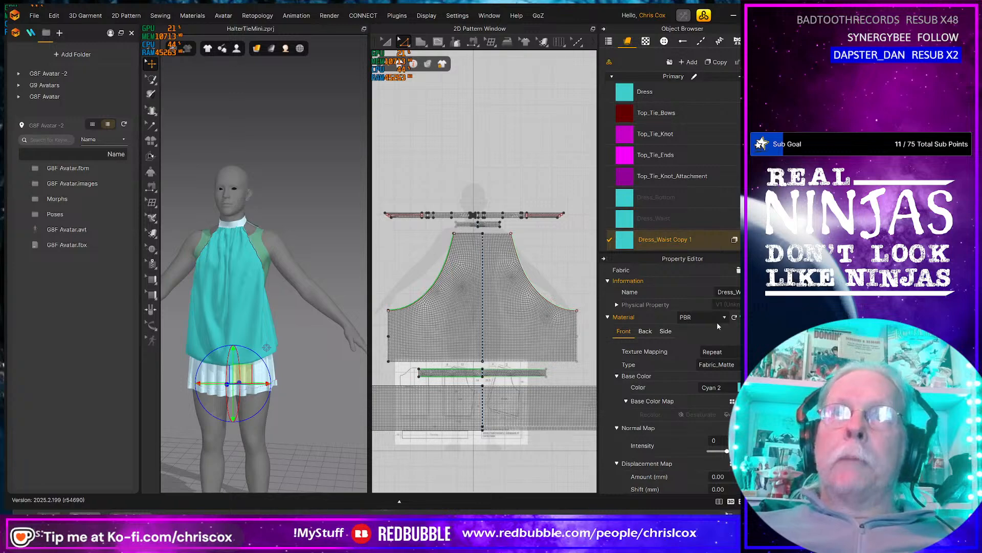
pyautogui.hotkey('shift', 'Right')
pyautogui.hotkey('shift', 'Right')
pyautogui.hotkey('shift', 'Right')
pyautogui.hotkey('shift', 'Right')
pyautogui.hotkey('shift', 'Right')
pyautogui.hotkey('shift', 'Right')
pyautogui.hotkey('shift', 'Right')
pyautogui.hotkey('shift', 'Right')
pyautogui.hotkey('shift', 'Right')
pyautogui.hotkey('shift', 'Right')
pyautogui.hotkey('shift', 'Right')
pyautogui.hotkey('shift', 'Right')
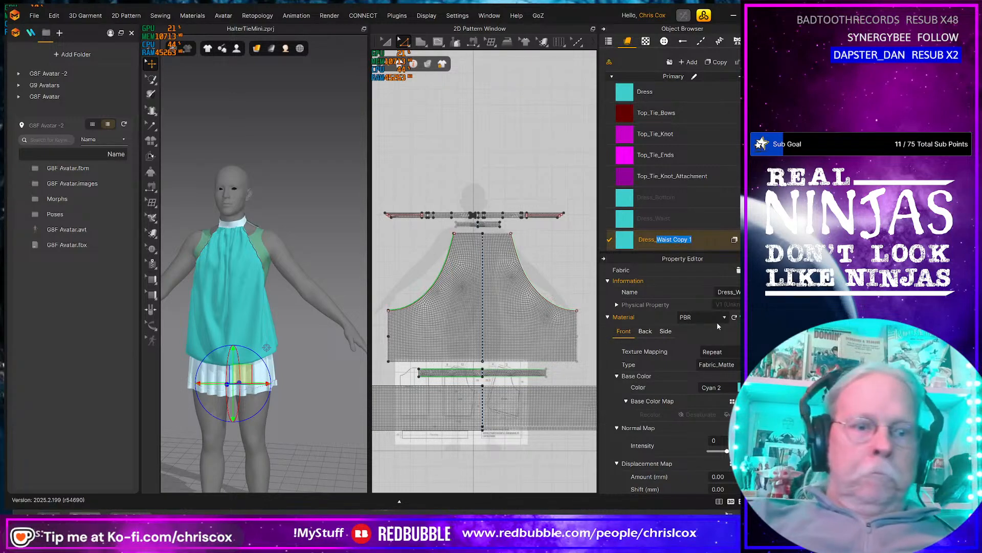
pyautogui.write('Hem')
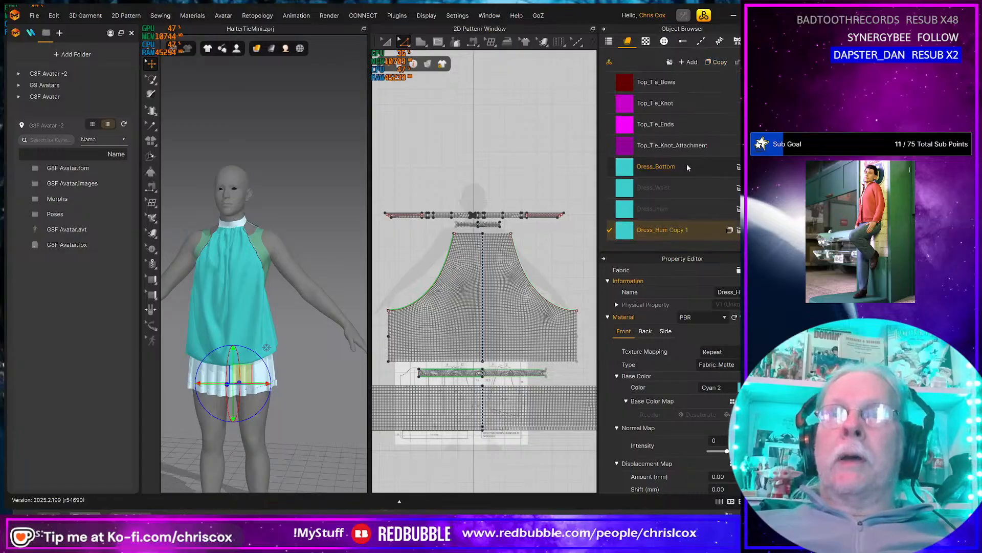
# Rename the copy of the Dress_Hem fabric as Dress_Trim, and duplicate it as Dress_Collar.
pyautogui.doubleClick(656, 229)
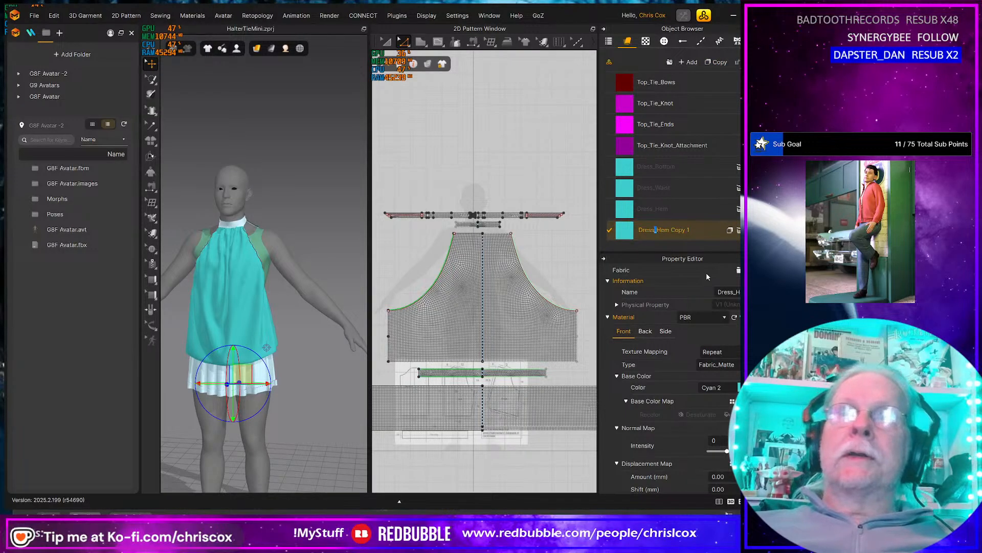
pyautogui.hotkey('shift', 'End')
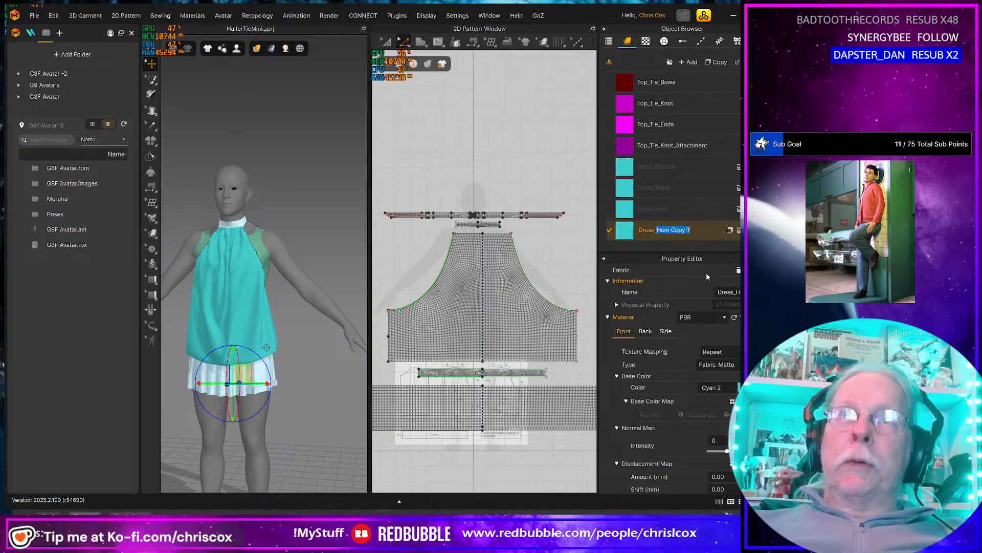
pyautogui.write('Trim')
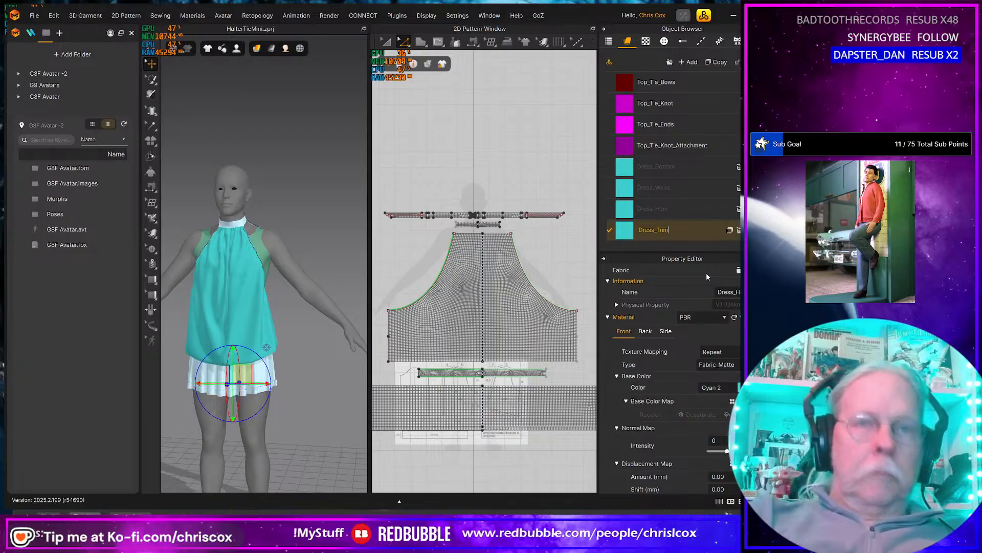
pyautogui.press('Return')
pyautogui.click(717, 62)
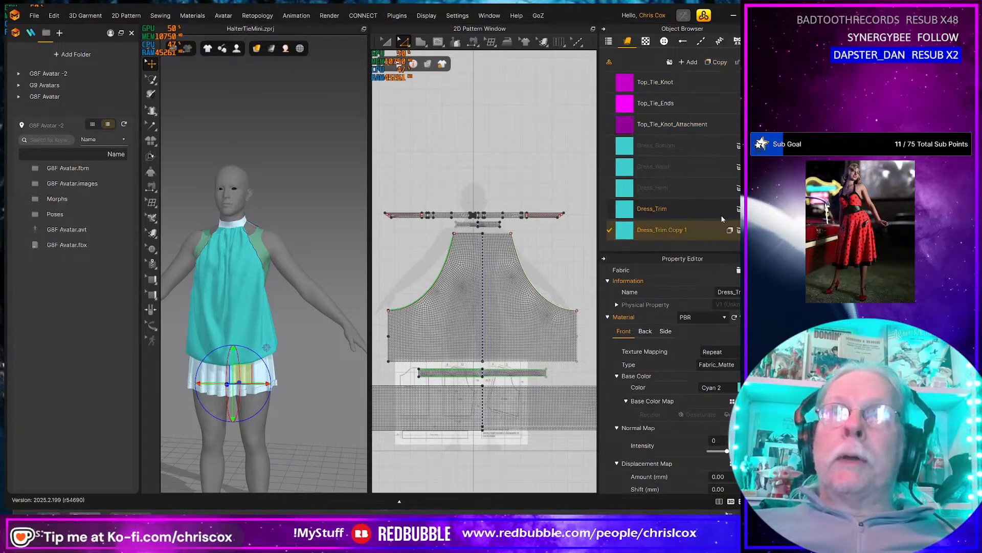
pyautogui.doubleClick(658, 230)
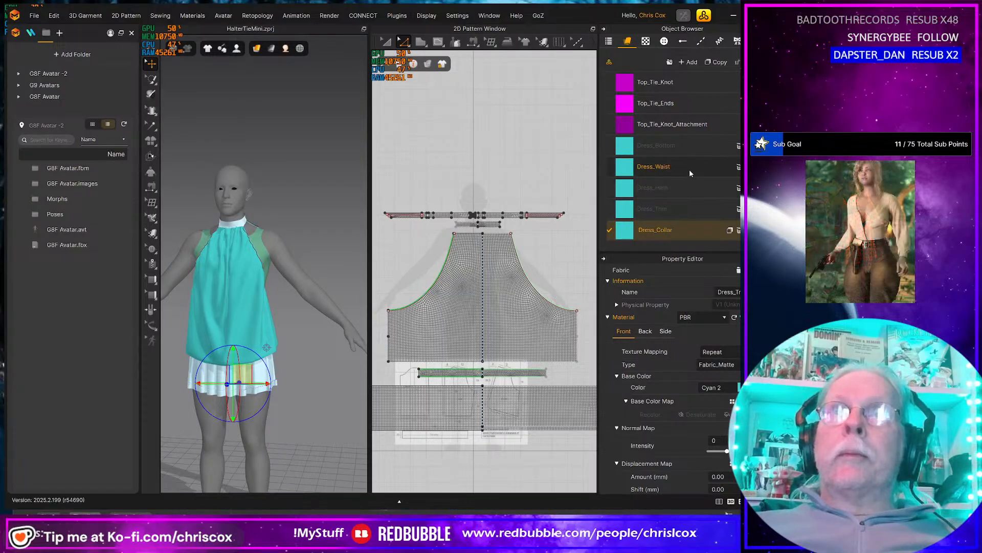
# Rename the original Dress fabric as Dress_Top and the Top_Tie_Bows fabric as Dress_Tie_Bows.
pyautogui.scroll(3, 674, 228)
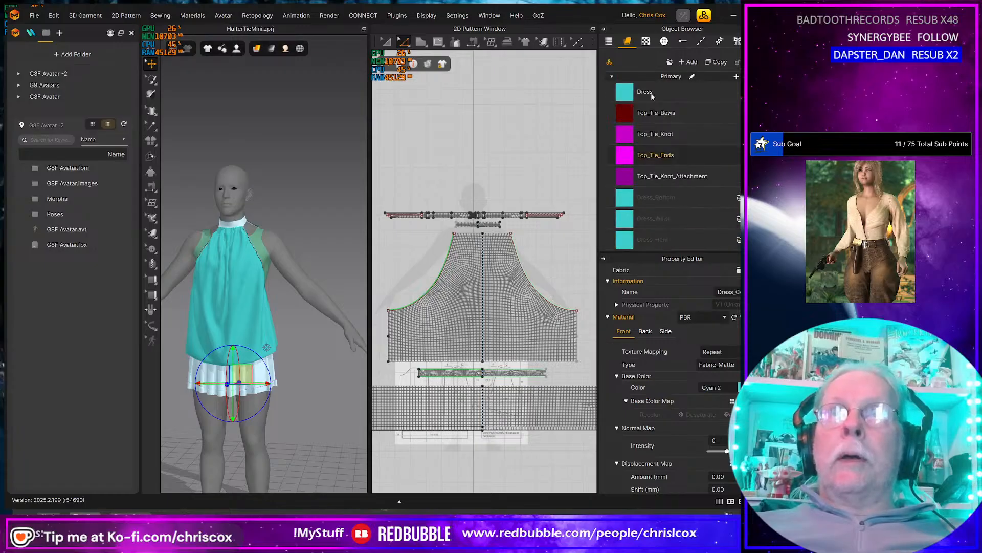
pyautogui.doubleClick(646, 93)
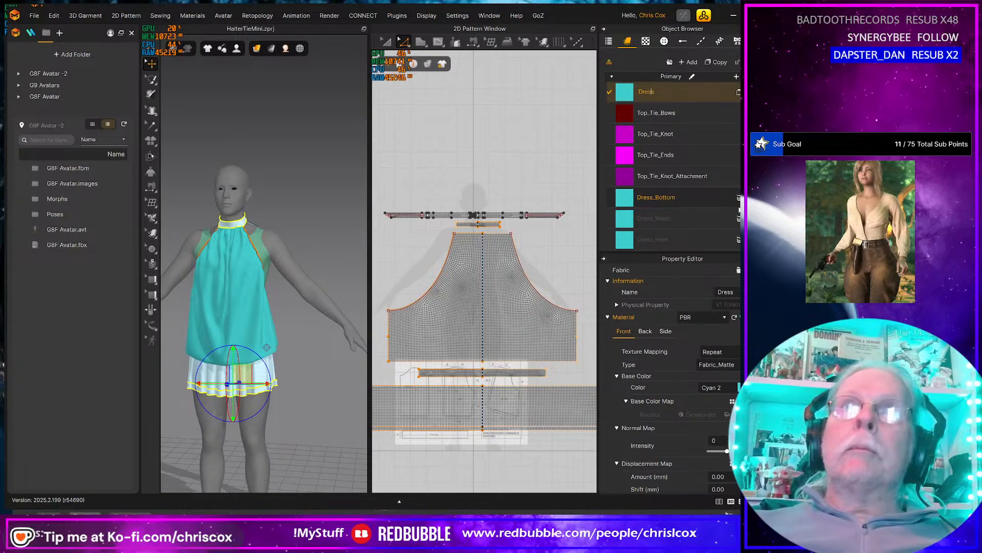
pyautogui.write('_')
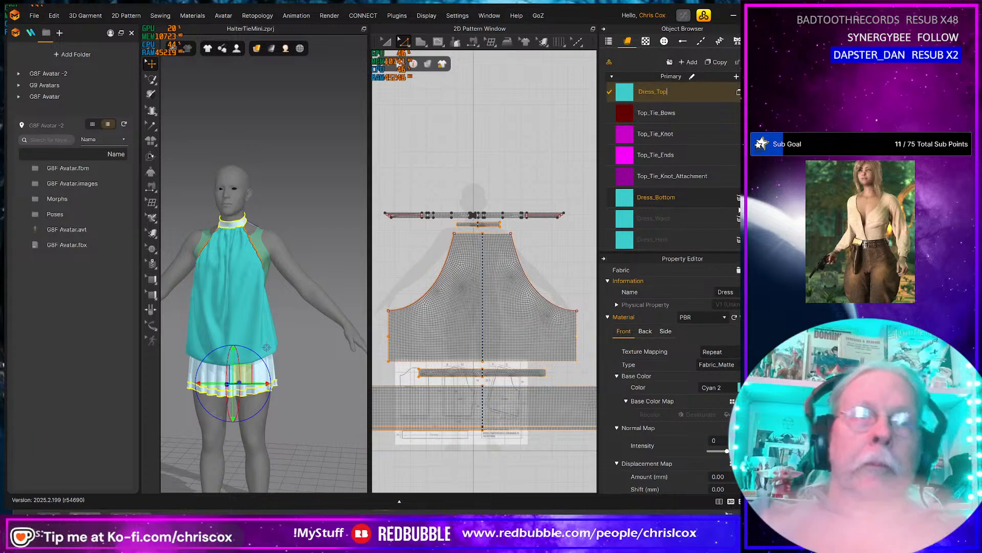
pyautogui.write('Top')
pyautogui.press('Return')
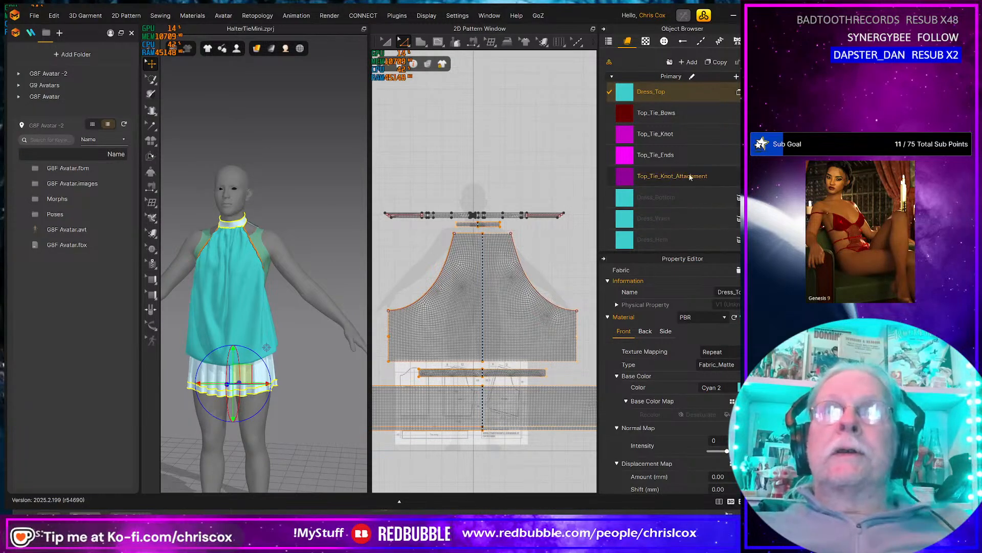
pyautogui.click(643, 115)
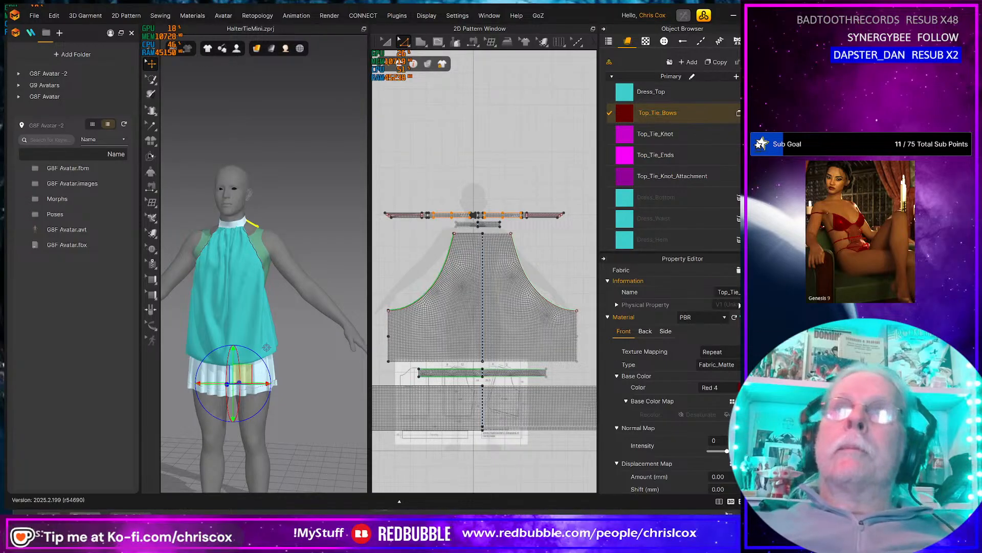
pyautogui.moveTo(639, 113); pyautogui.dragTo(649, 113)
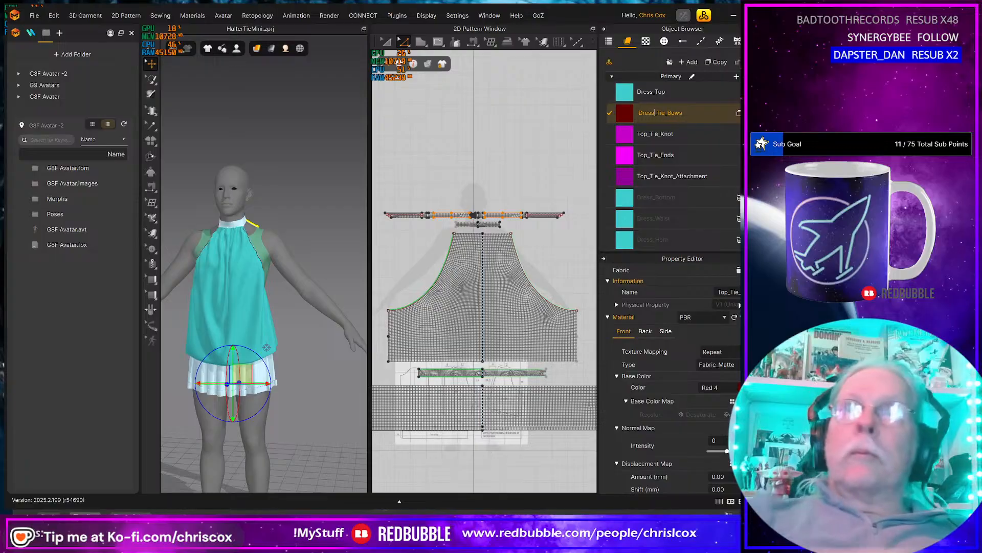
# Rename the Top_Tie_Knot fabric as Dress_Tie_Knot and the Top_Tie_Ends fabric as Dress_Tie_Ends.
pyautogui.click(644, 135)
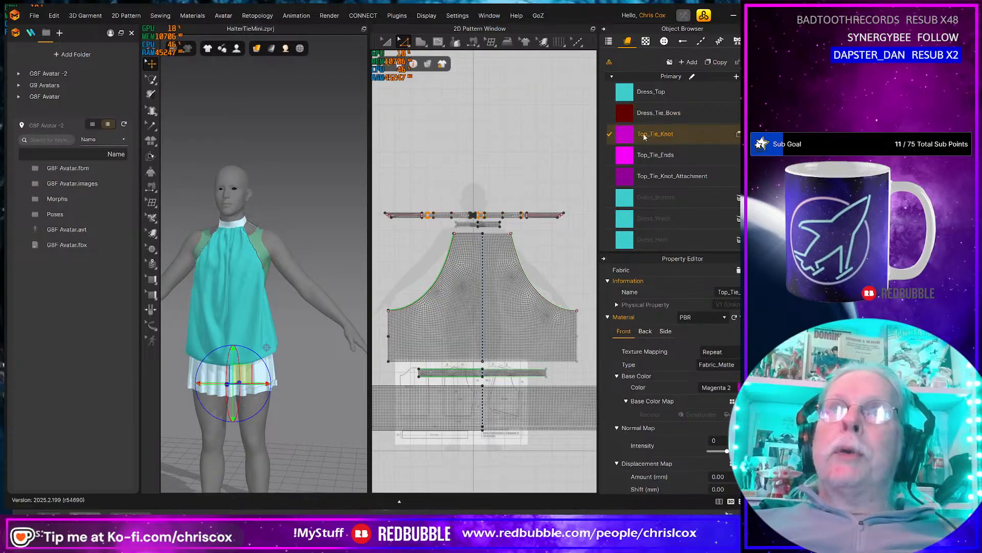
pyautogui.doubleClick(644, 137)
pyautogui.press('Home')
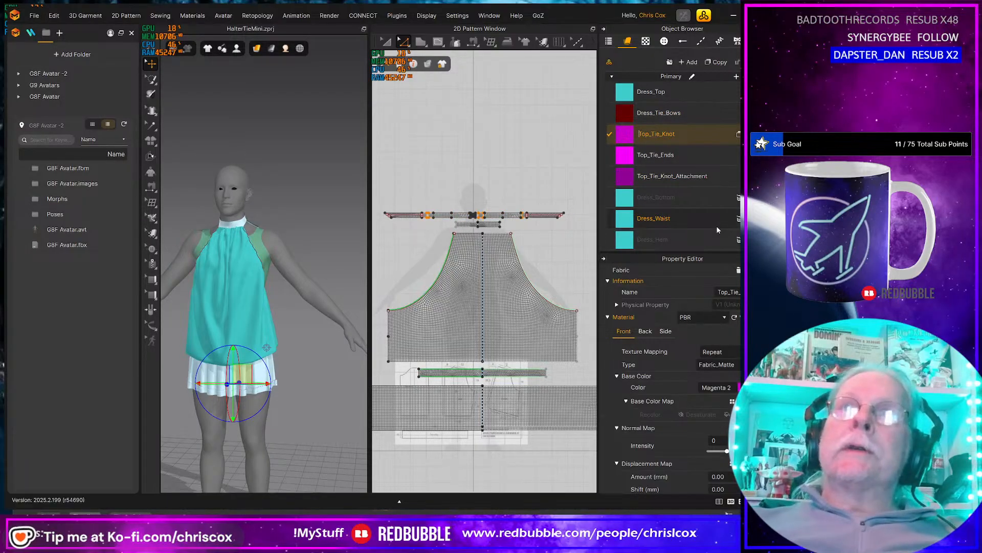
pyautogui.hotkey('shift', 'Right')
pyautogui.hotkey('shift', 'Right')
pyautogui.hotkey('shift', 'Right')
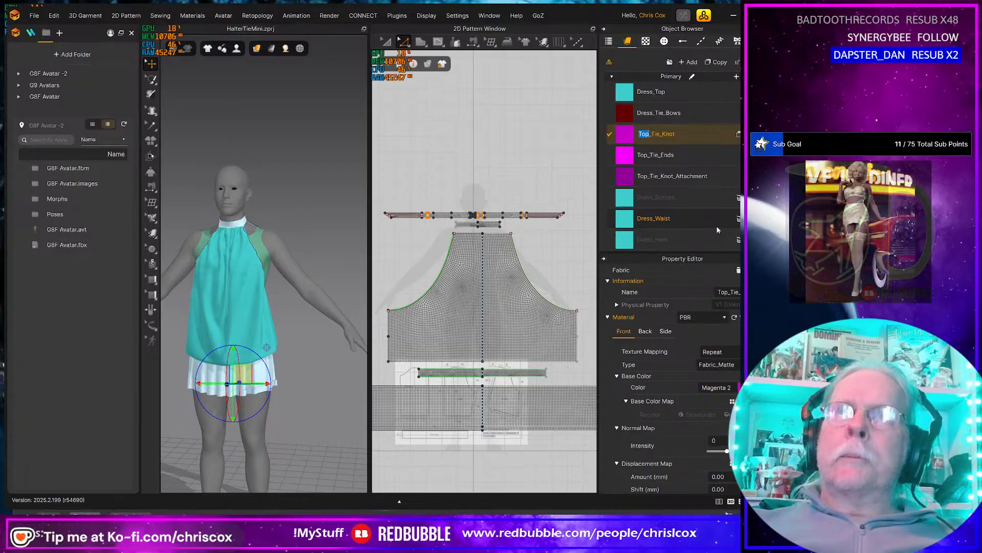
pyautogui.write('D')
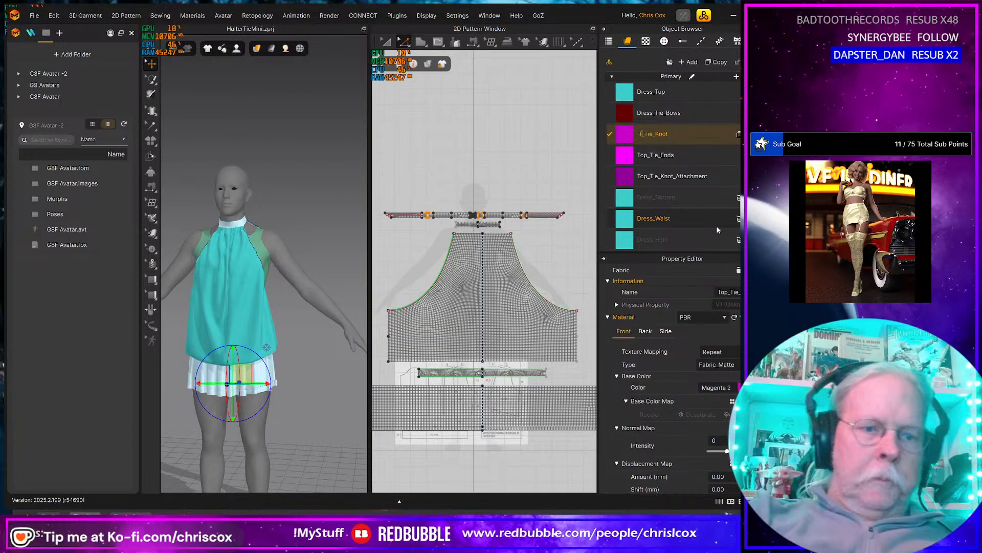
pyautogui.write('ress')
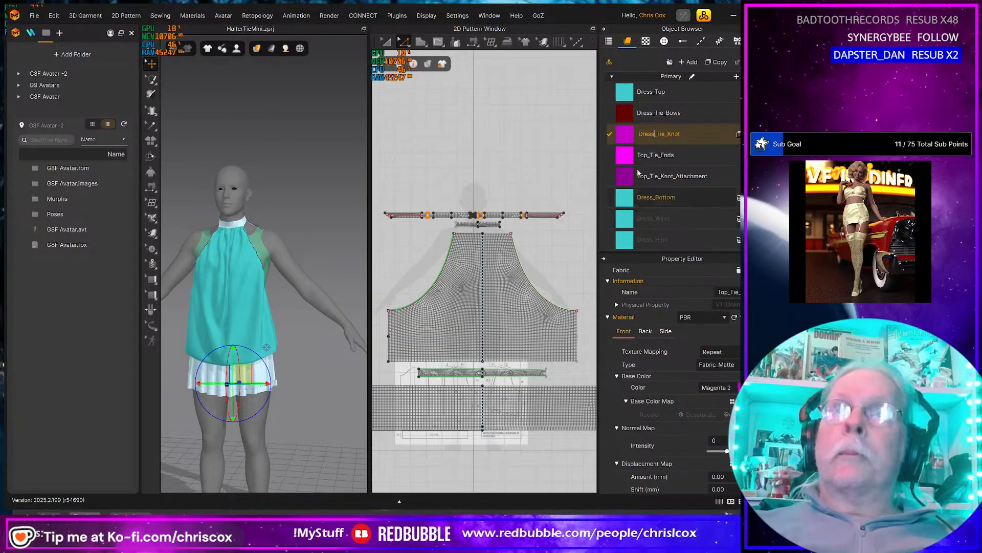
pyautogui.click(646, 155)
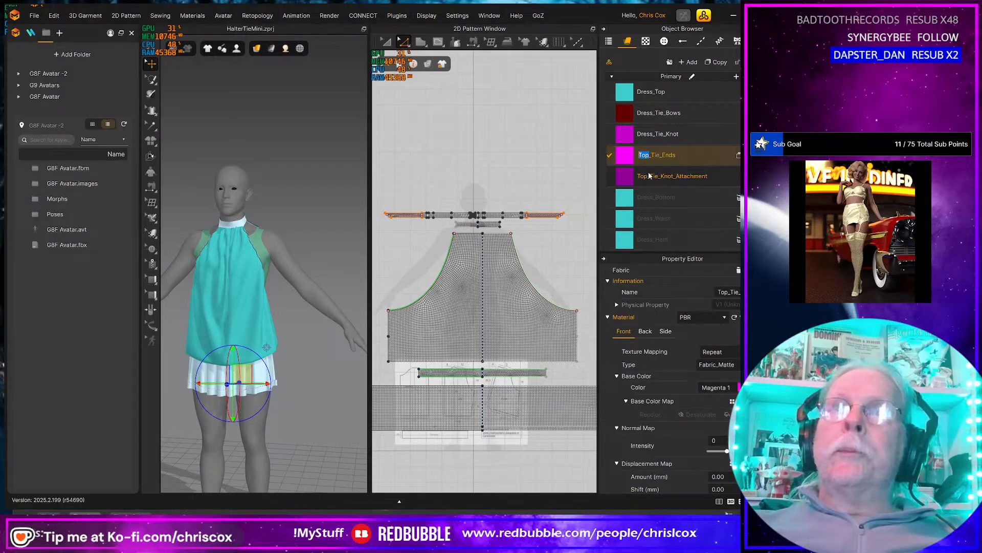
pyautogui.write('Dress')
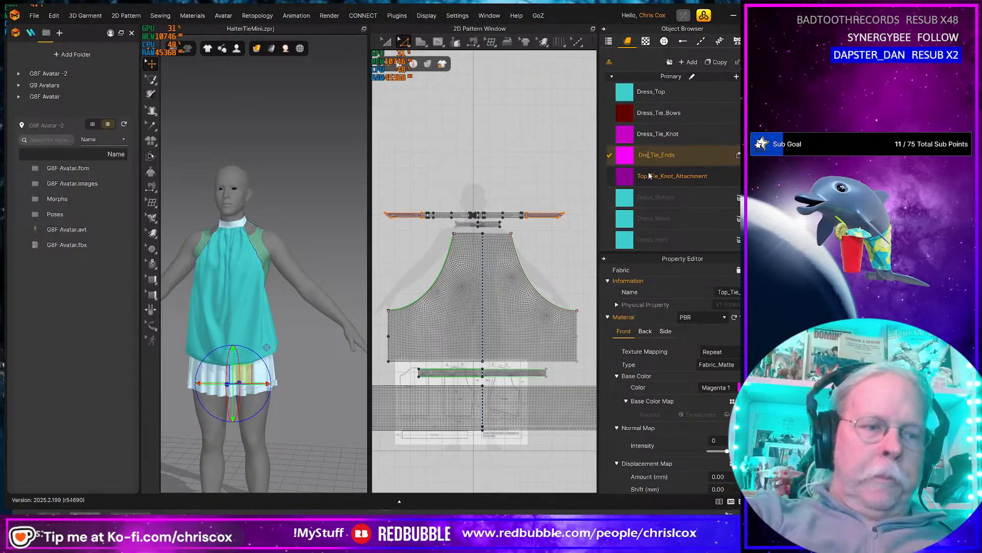
# Rename the Top_Tie_Knot_Attachment fabric as Dress_Tie_Knot_Attachment.
pyautogui.click(644, 175)
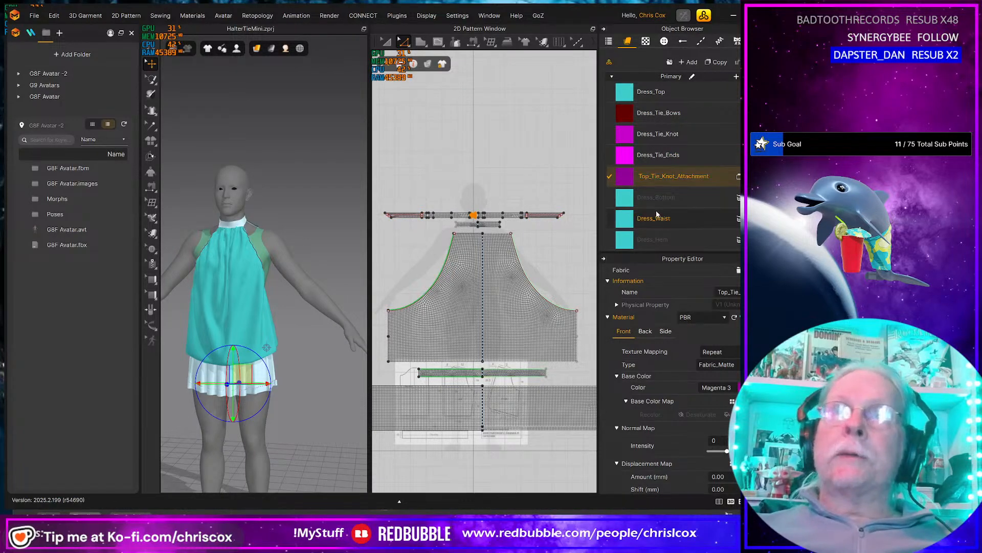
pyautogui.hotkey('shift', 'Right')
pyautogui.hotkey('shift', 'Right')
pyautogui.hotkey('shift', 'Right')
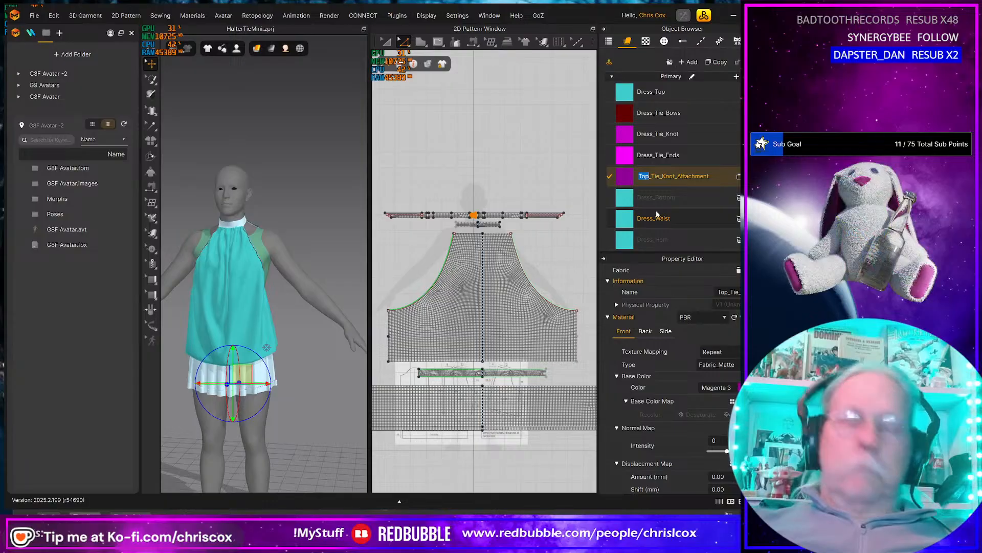
pyautogui.write('Dress')
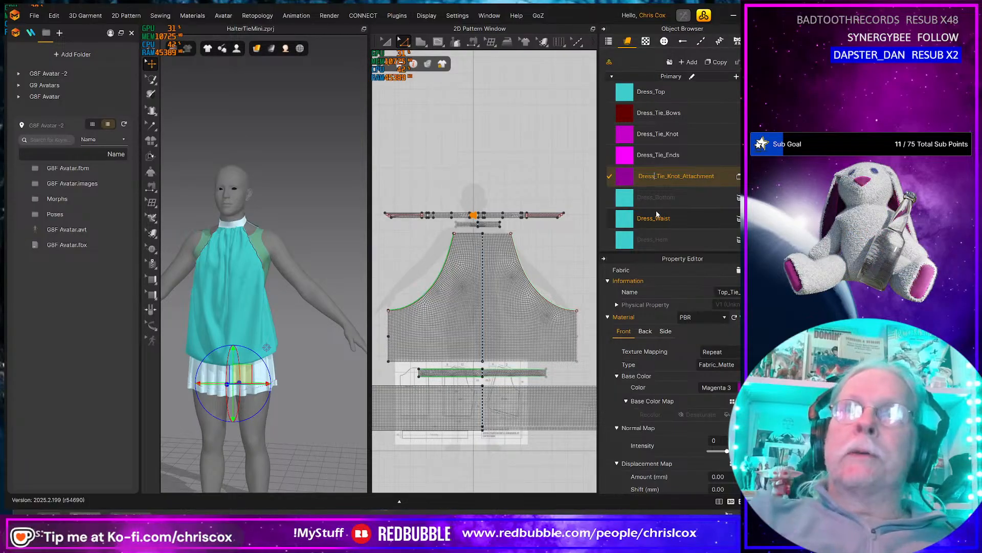
pyautogui.write('s')
pyautogui.press('BackSpace')
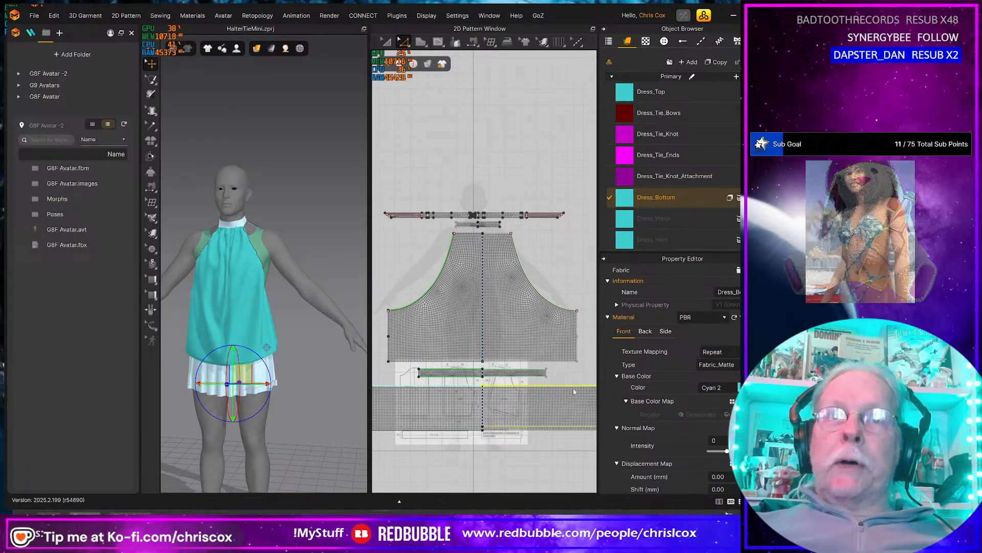
# Assign the Dress_Waist fabric to the waistband pattern and the Dress_Hem fabric to the narrow hem strip below the skirt.
pyautogui.click(624, 218)
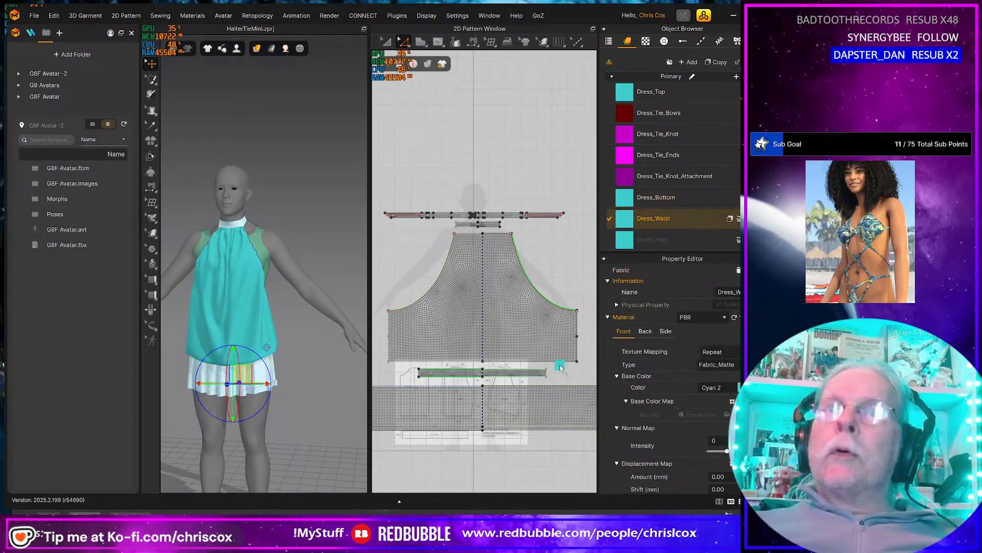
pyautogui.click(518, 374)
pyautogui.scroll(-1, 665, 243)
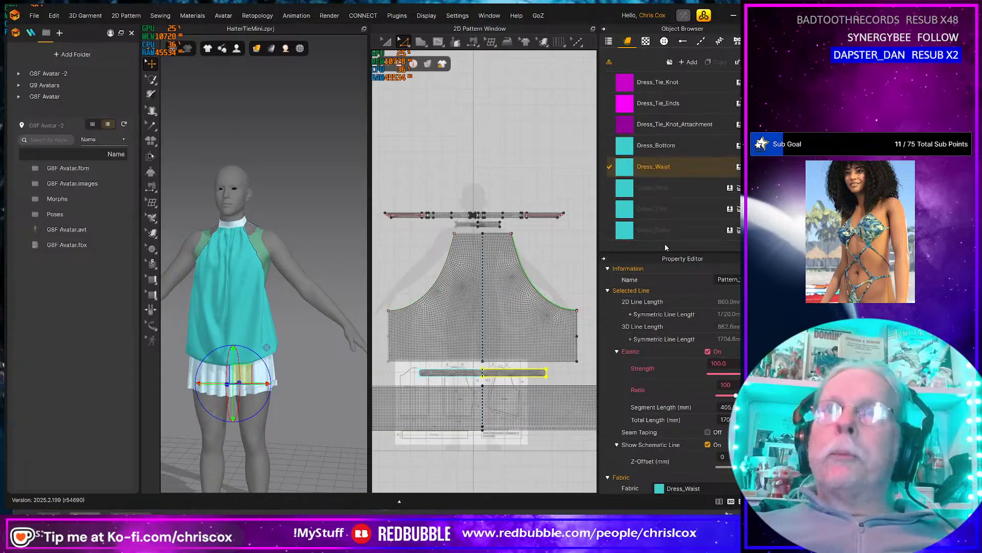
pyautogui.click(536, 427)
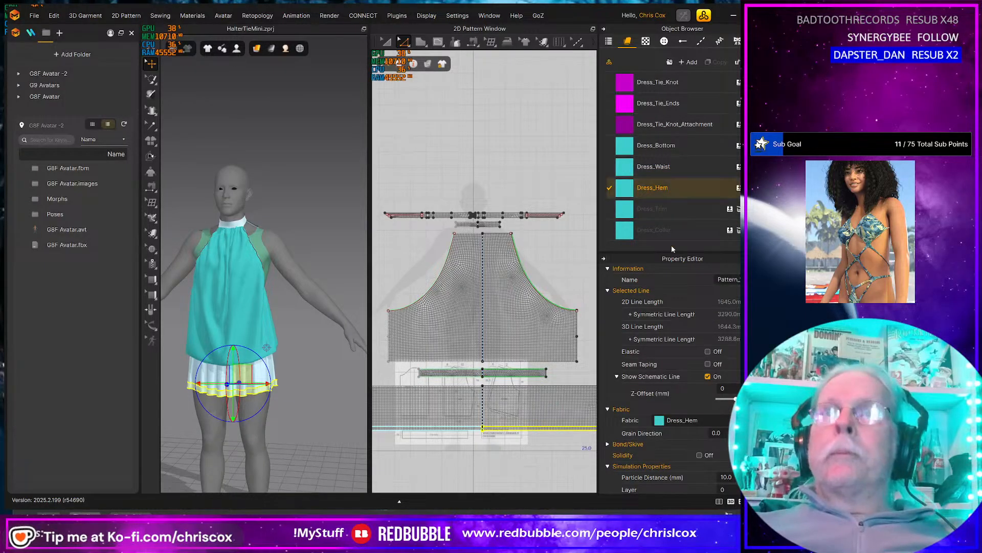
# Assign the Dress_Trim fabric to the narrow armhole trim strips on both sides of the dress top.
pyautogui.click(665, 208)
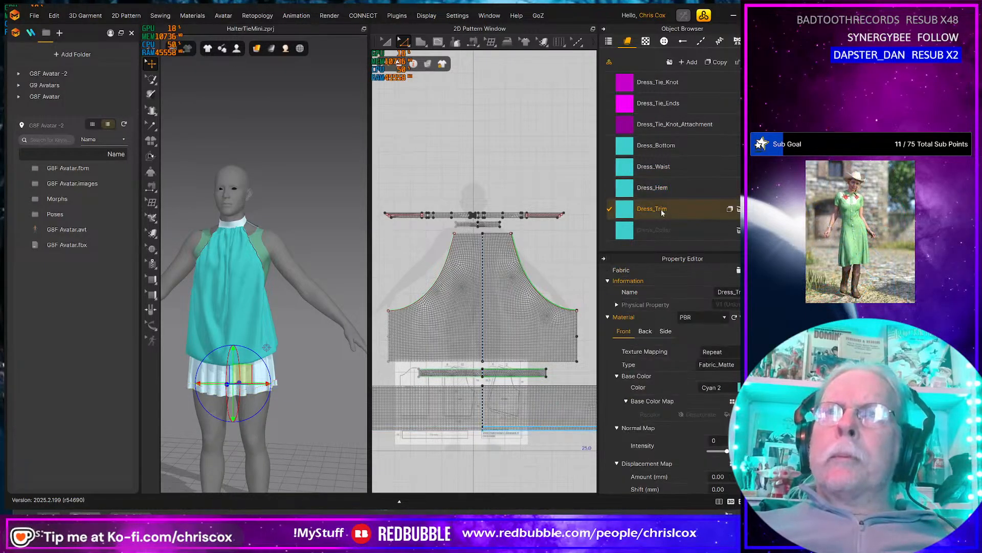
pyautogui.click(524, 271)
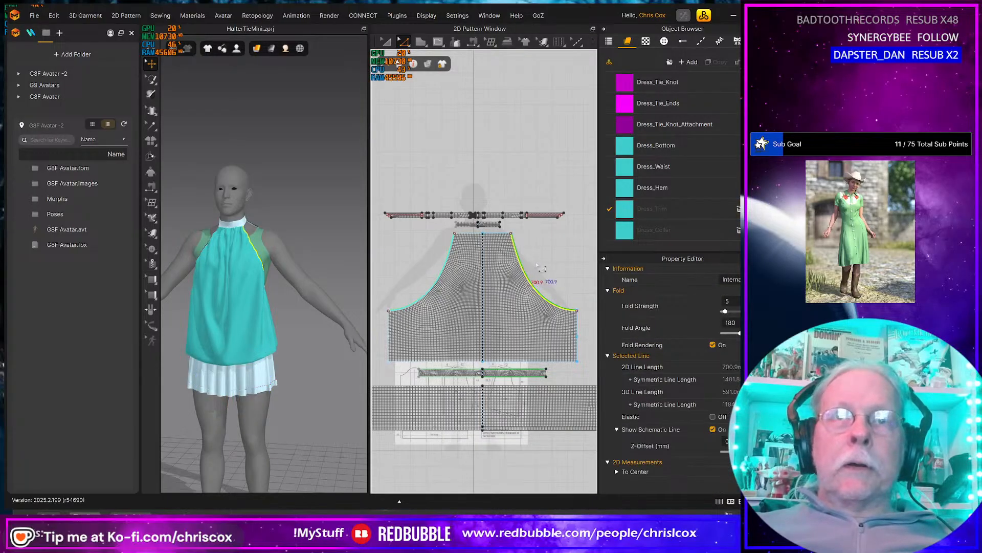
pyautogui.press('a')
pyautogui.scroll(5, 530, 277)
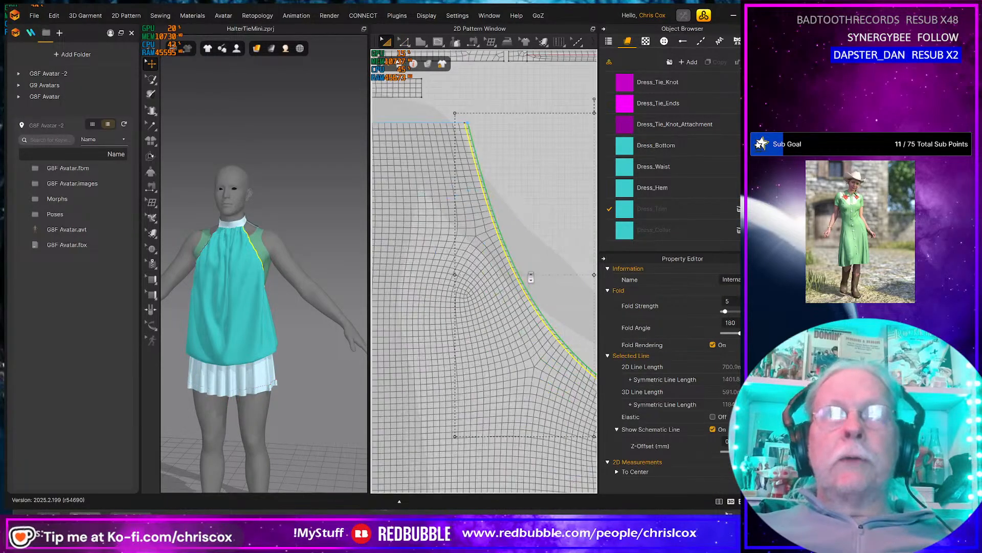
pyautogui.scroll(3, 530, 276)
pyautogui.rightClick(501, 292)
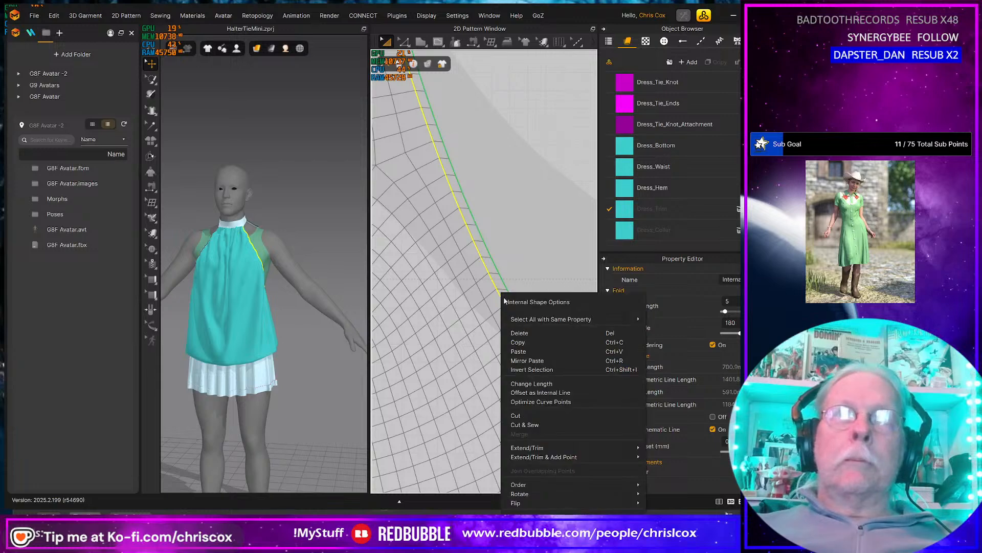
pyautogui.click(509, 274)
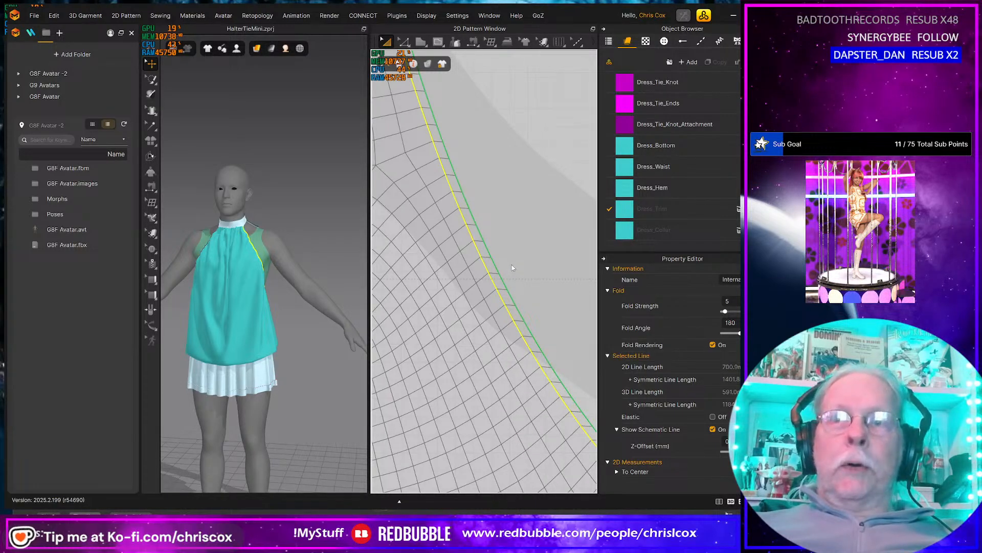
pyautogui.click(512, 264)
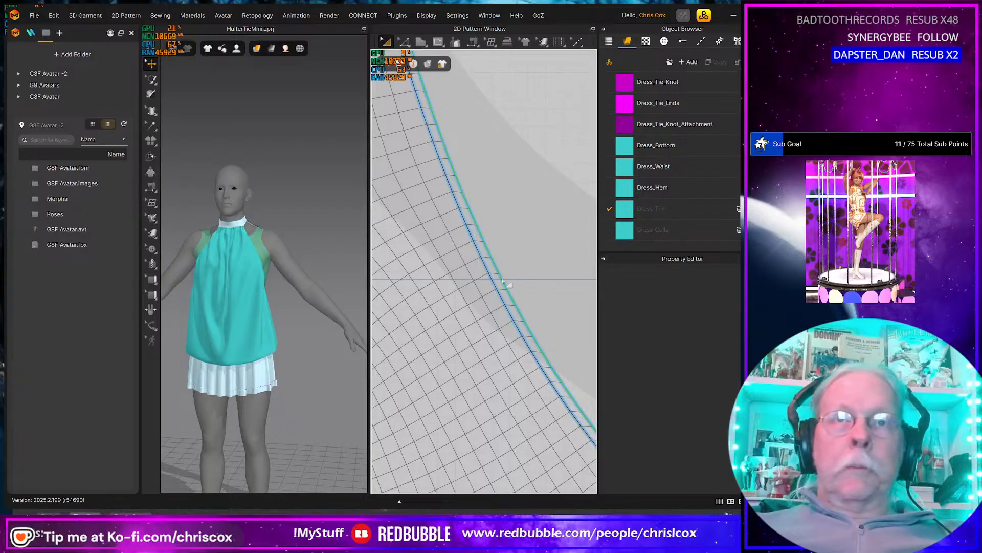
pyautogui.click(502, 281)
pyautogui.scroll(-4, 504, 279)
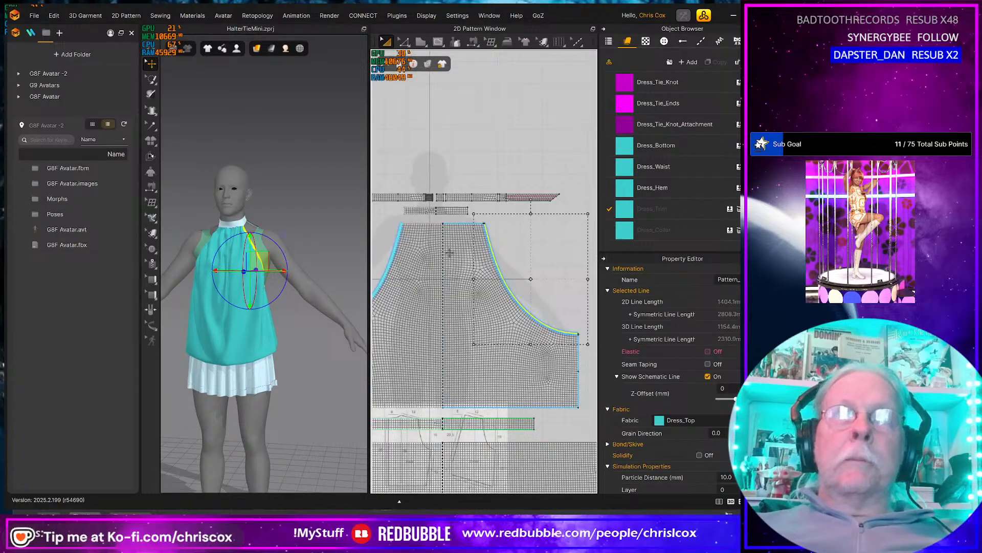
pyautogui.scroll(8, 552, 362)
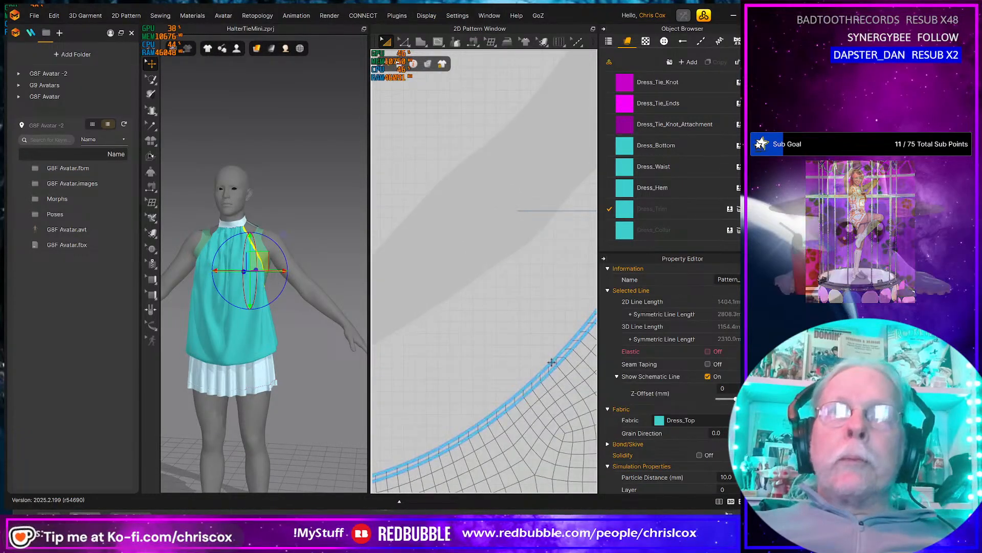
pyautogui.click(552, 362)
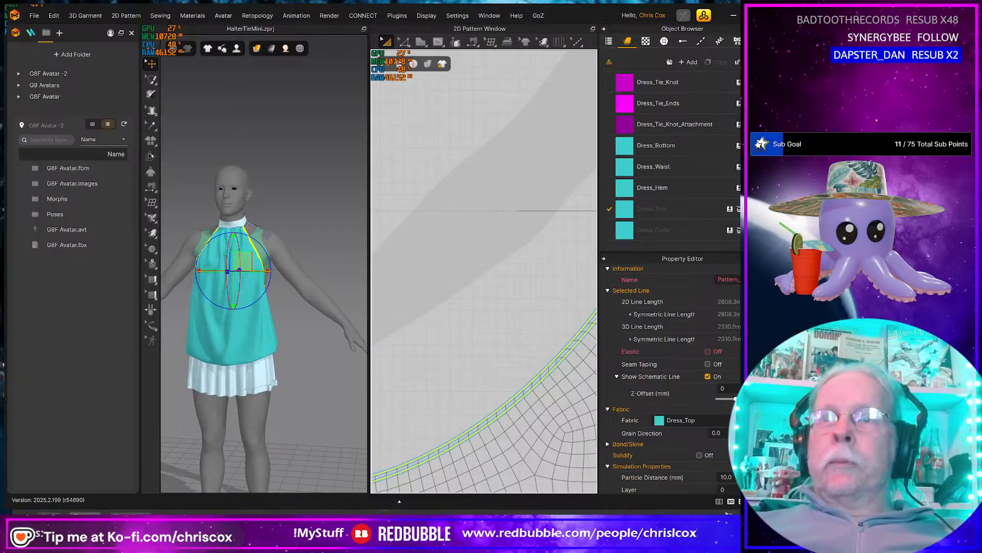
pyautogui.click(707, 420)
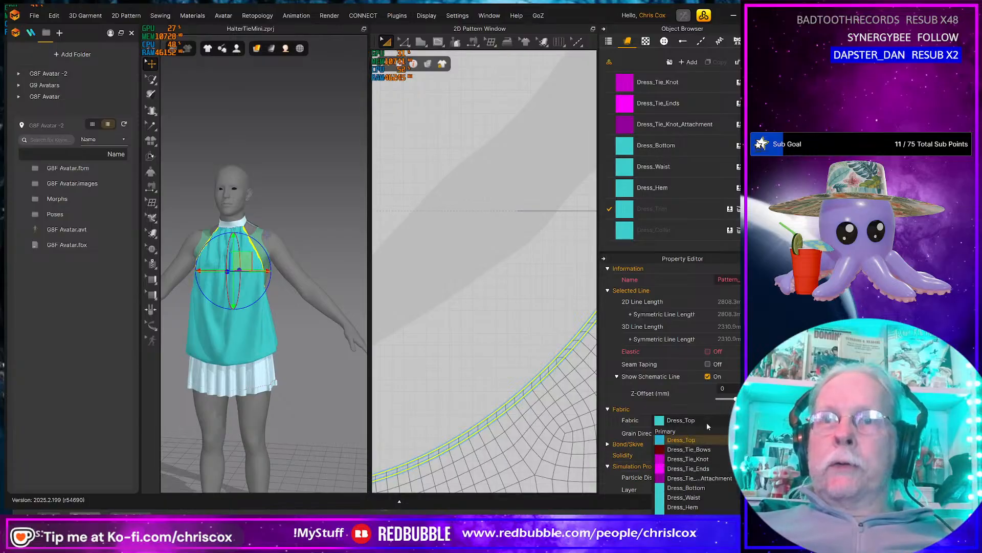
pyautogui.click(688, 517)
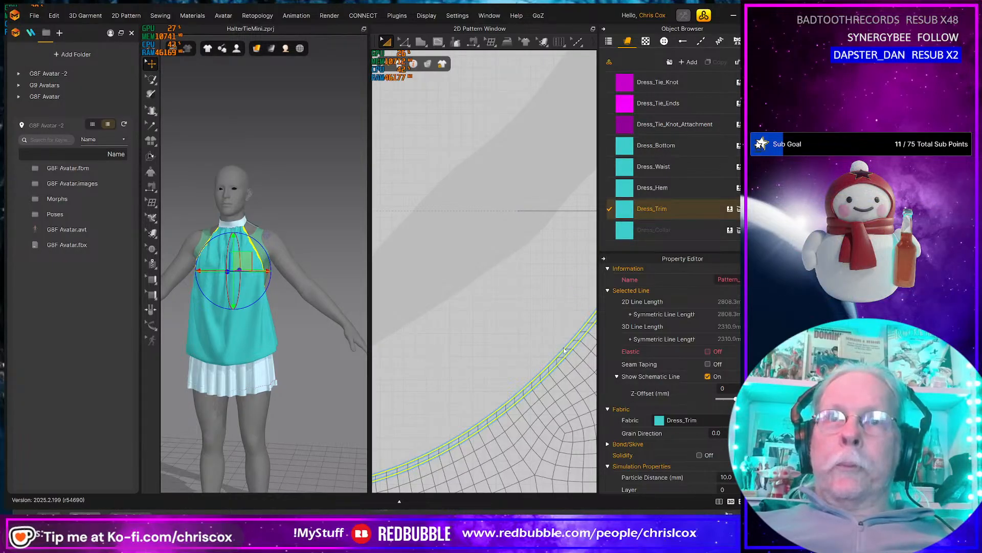
# Assign the Dress_Collar fabric to the collar pattern above the dress top.
pyautogui.scroll(-5, 532, 332)
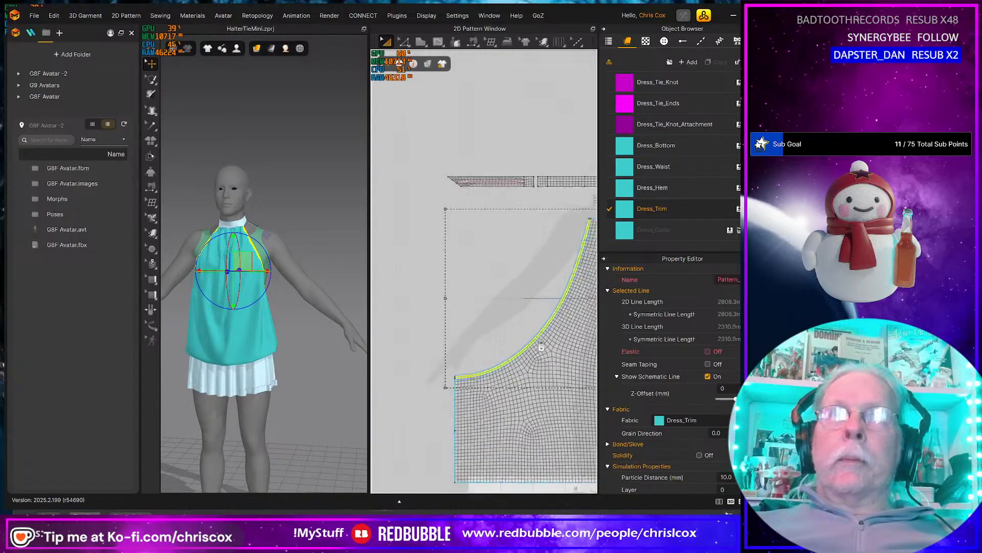
pyautogui.scroll(-3, 541, 347)
pyautogui.moveTo(541, 346); pyautogui.dragTo(436, 321, button='middle')
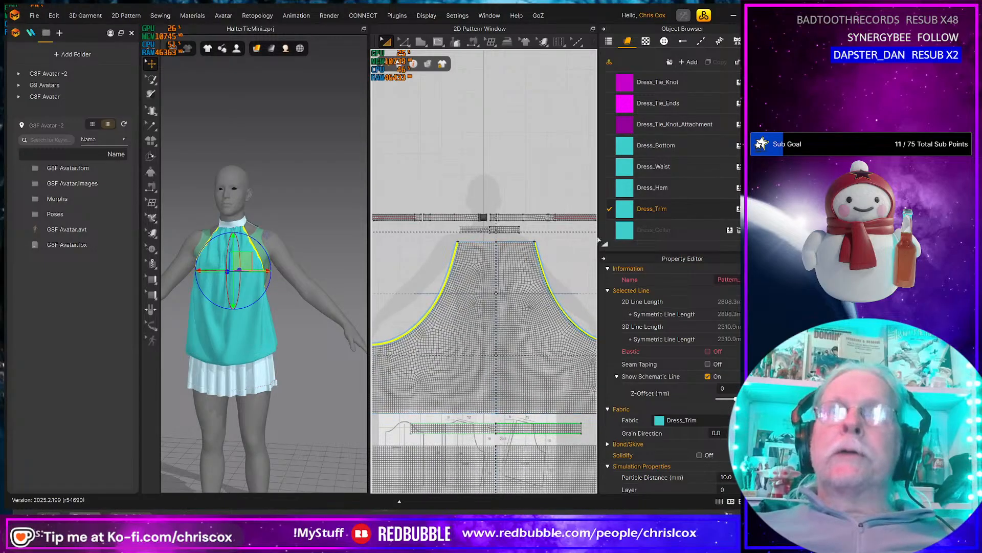
pyautogui.moveTo(625, 229); pyautogui.dragTo(498, 229)
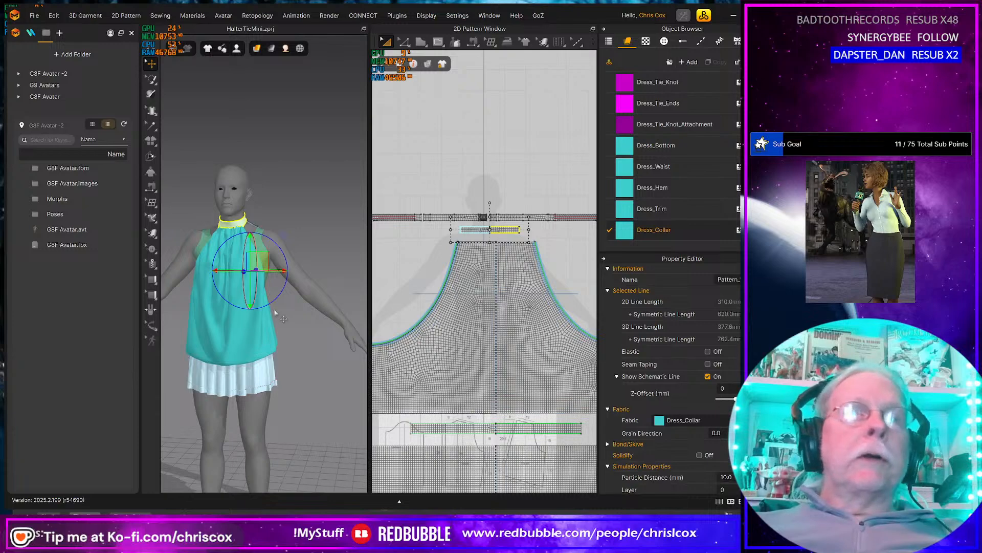
# Select all the pattern pieces of the dress and save the project.
pyautogui.scroll(-4, 514, 383)
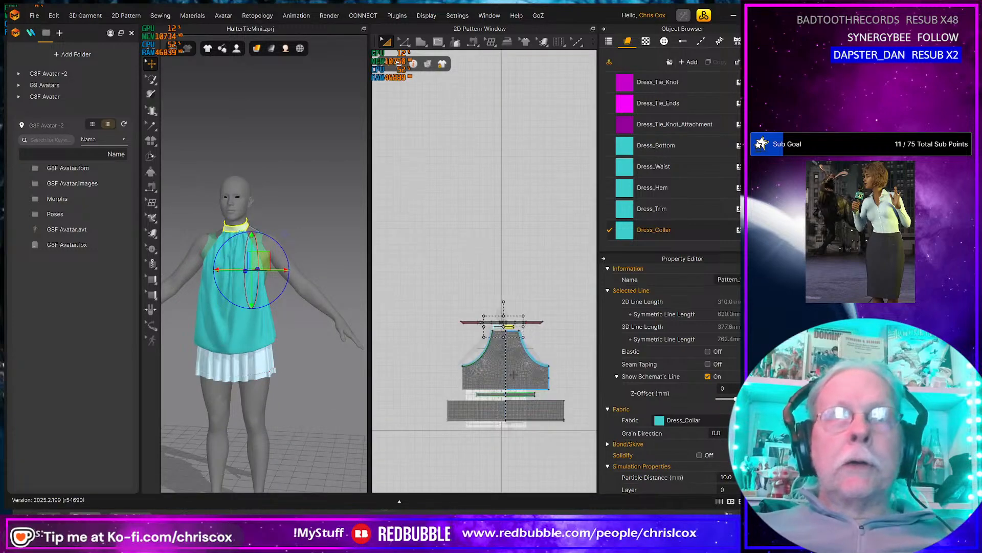
pyautogui.hotkey('ctrl', 'a')
pyautogui.scroll(-8, 717, 402)
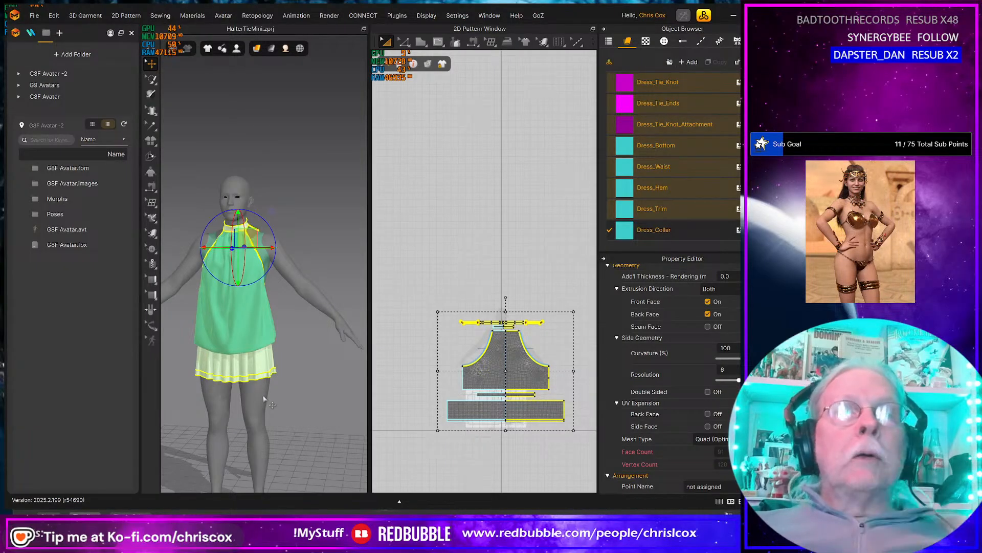
pyautogui.moveTo(167, 395); pyautogui.dragTo(283, 391, button='right')
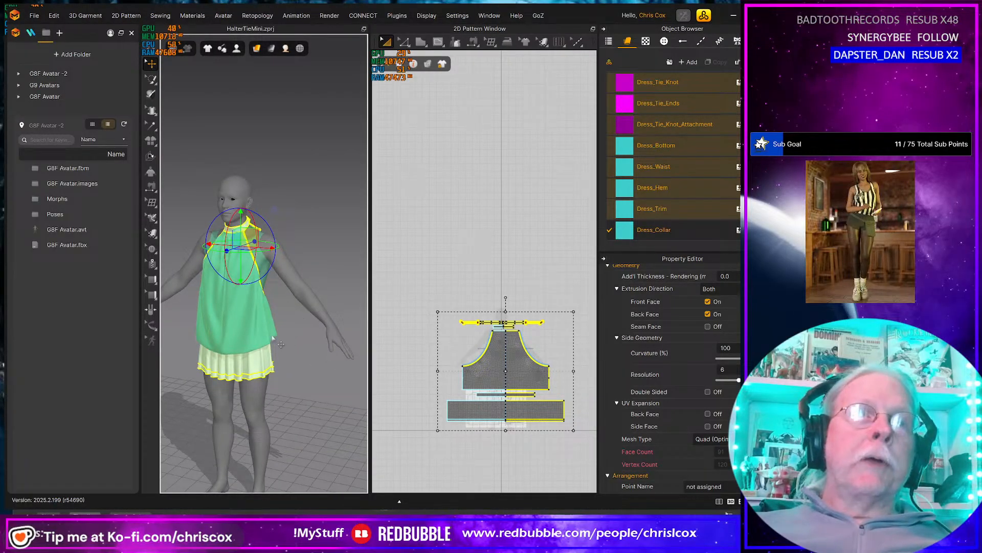
pyautogui.moveTo(273, 338); pyautogui.dragTo(402, 296, button='right')
pyautogui.click(406, 297)
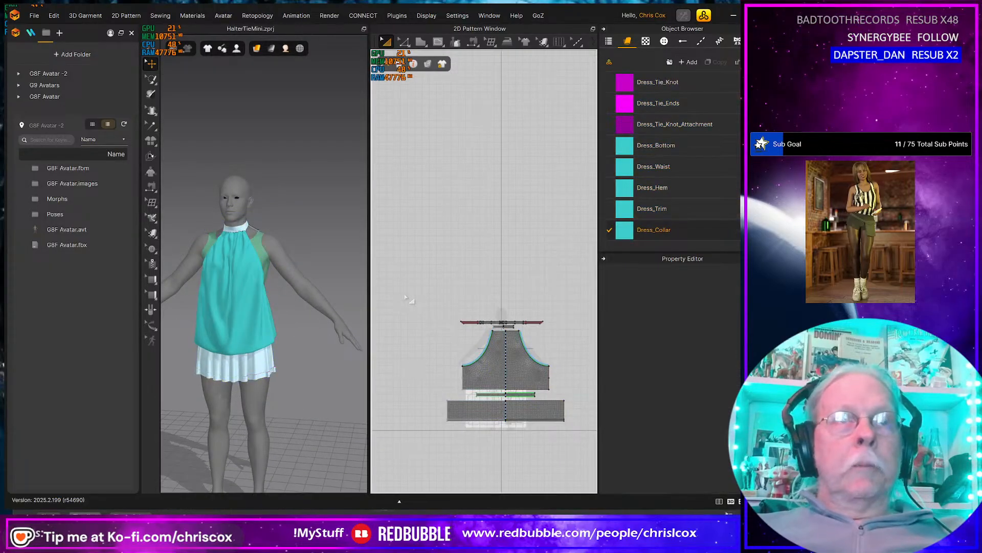
pyautogui.hotkey('ctrl', 'a')
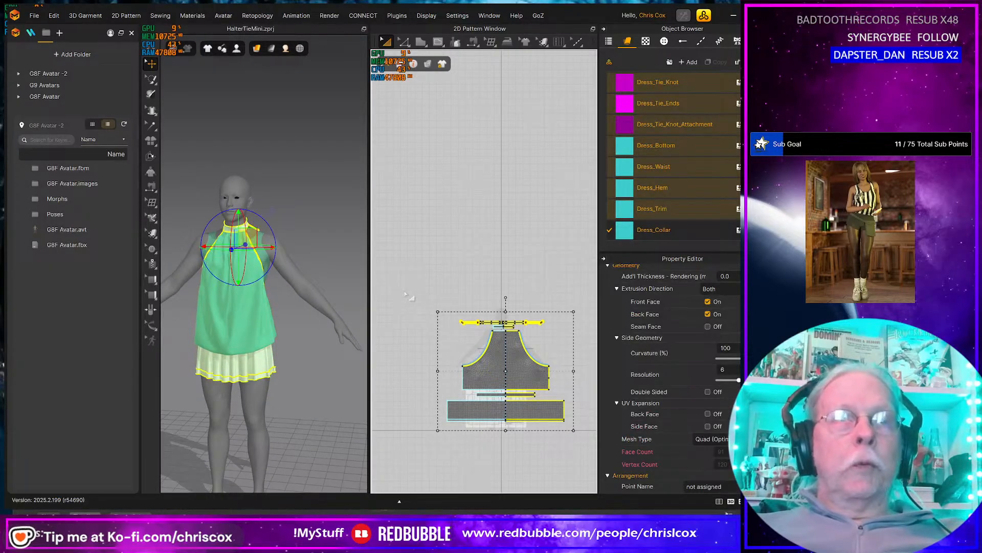
pyautogui.hotkey('ctrl', 's')
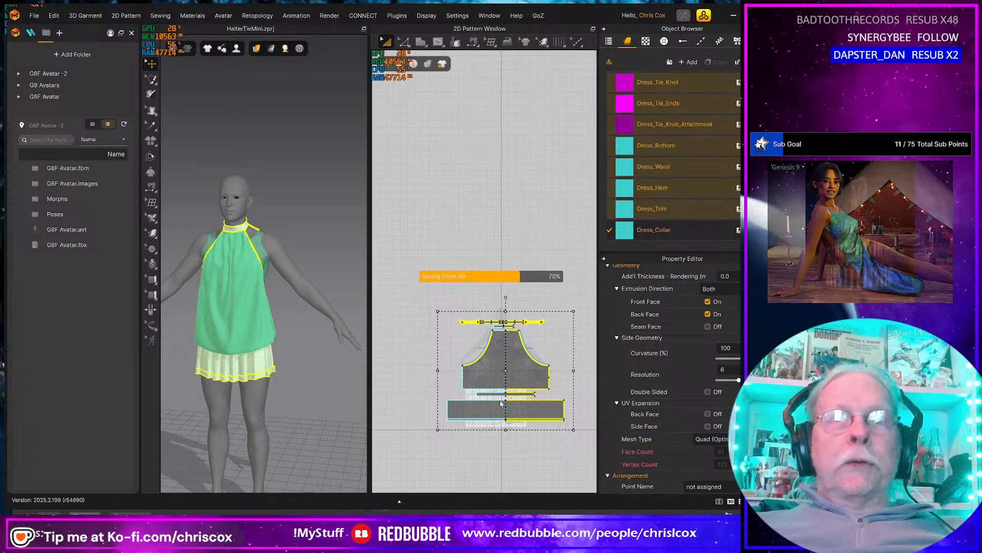
pyautogui.moveTo(282, 408); pyautogui.dragTo(303, 390, button='right')
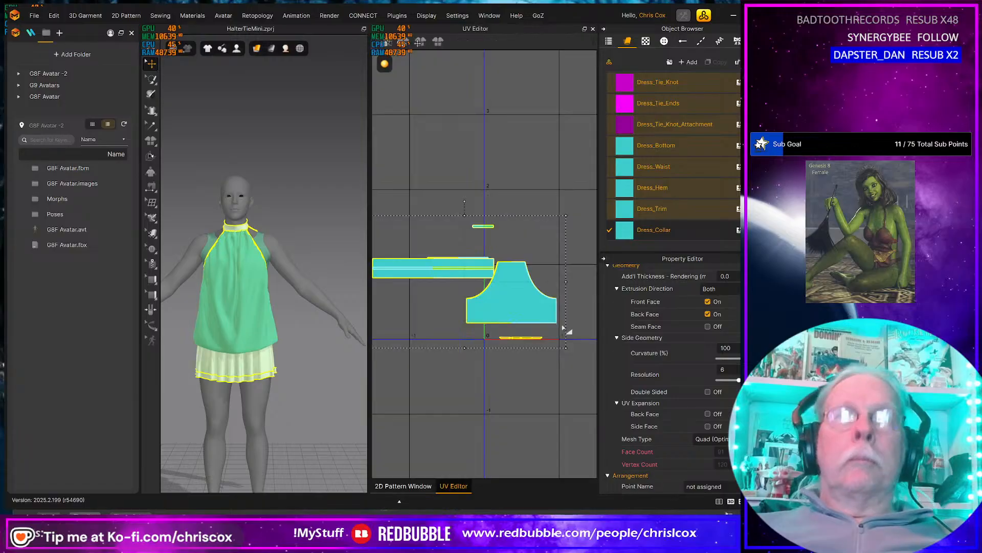
# Reset the dress UVs to the 2D pattern arrangement and fit all UVs to the 0-1 range.
pyautogui.rightClick(538, 388)
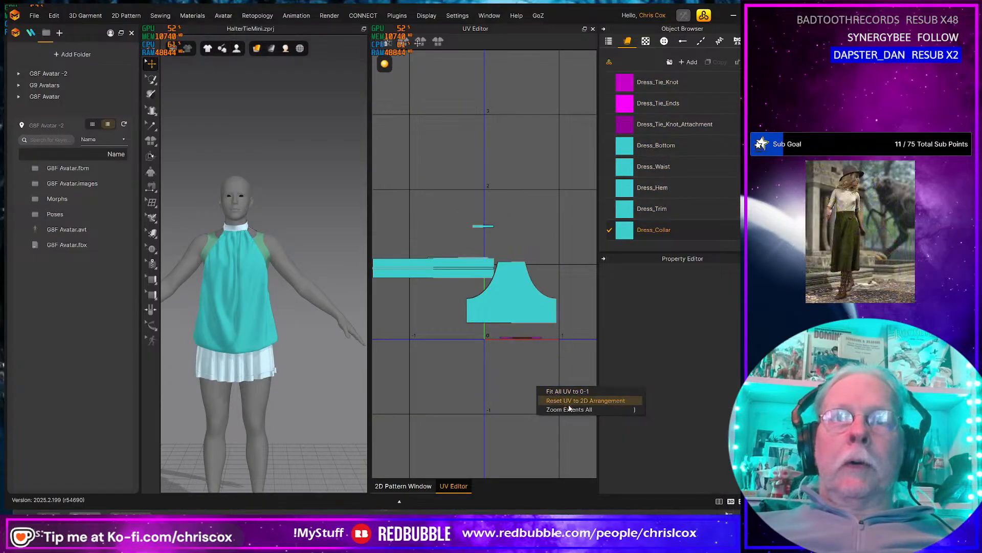
pyautogui.click(556, 391)
pyautogui.rightClick(520, 398)
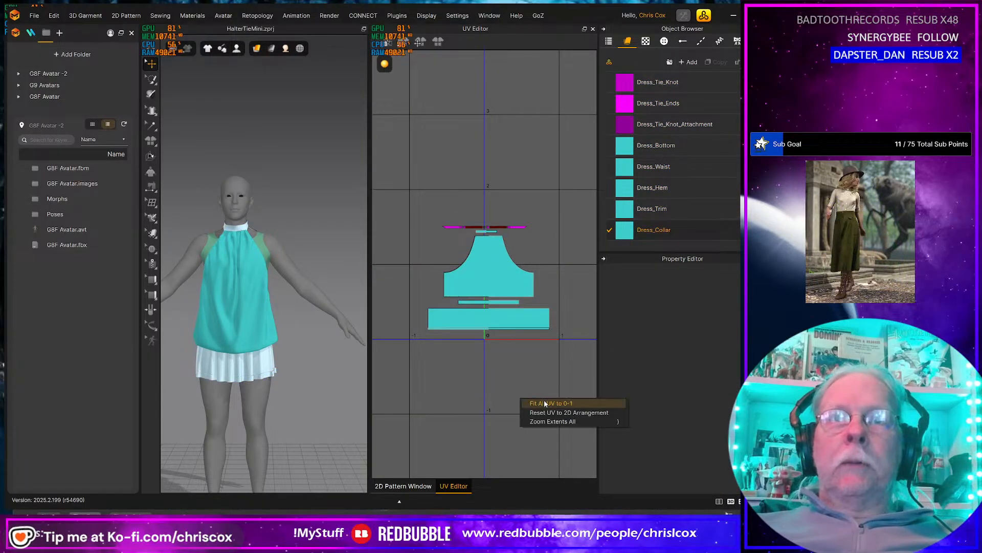
pyautogui.click(533, 400)
pyautogui.click(365, 276)
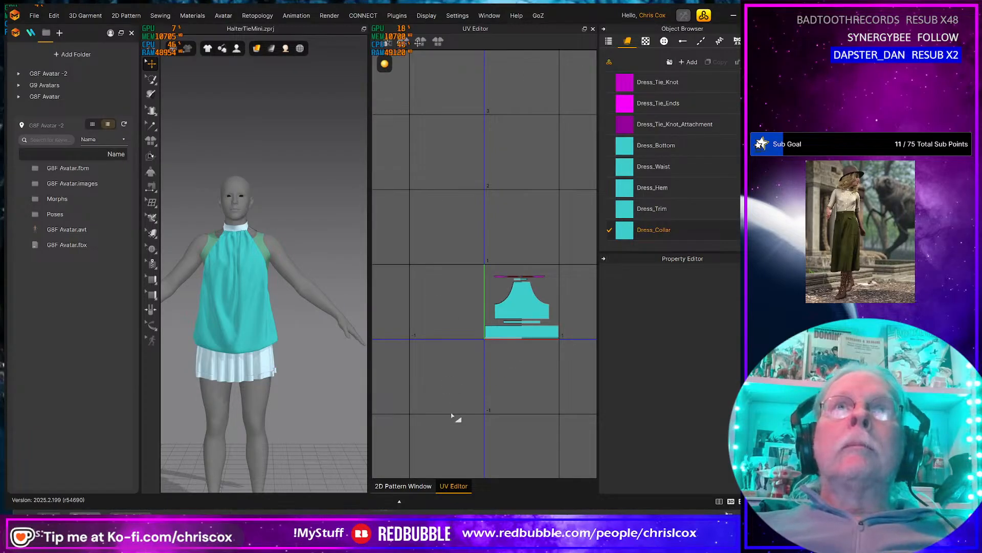
# Return to the 2D patterns and set the Dress_Bottom fabric's base color to dark blue, Blue 8 (0F3365).
pyautogui.click(410, 486)
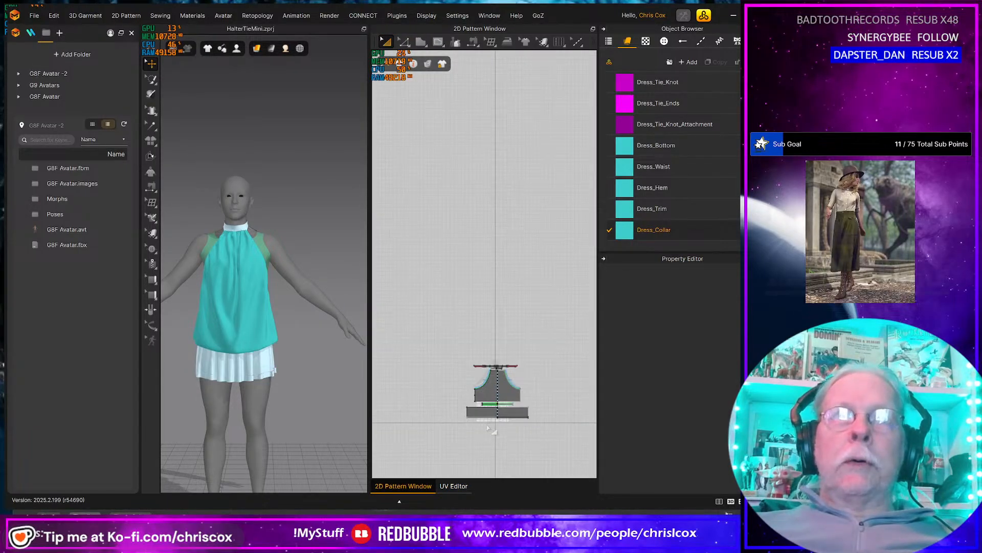
pyautogui.scroll(5, 489, 427)
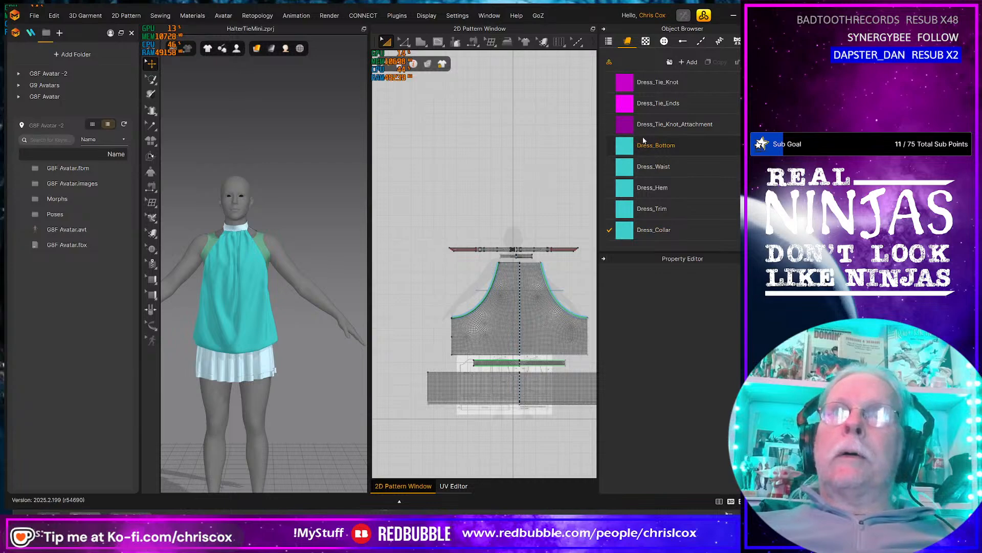
pyautogui.scroll(2, 644, 140)
pyautogui.moveTo(658, 101); pyautogui.dragTo(664, 190)
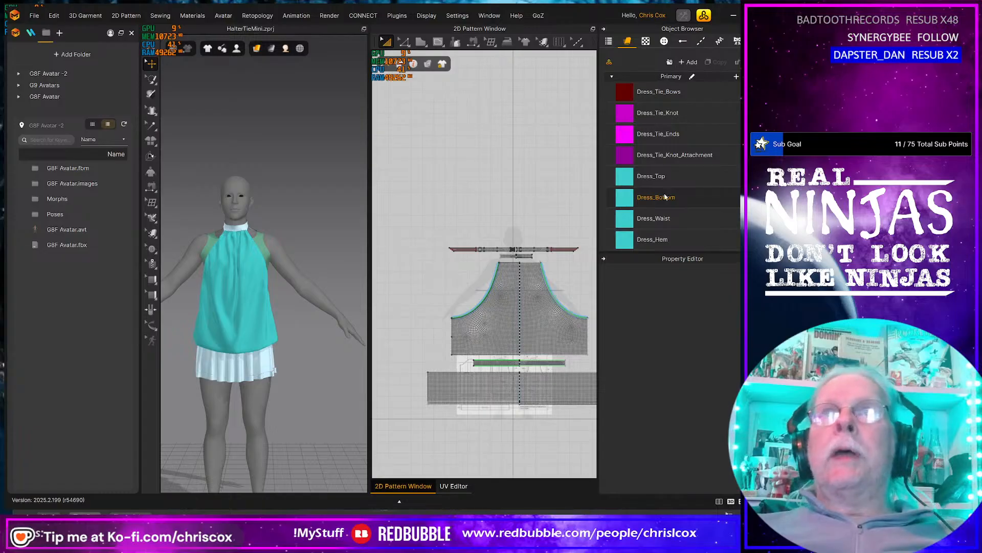
pyautogui.scroll(-2, 674, 204)
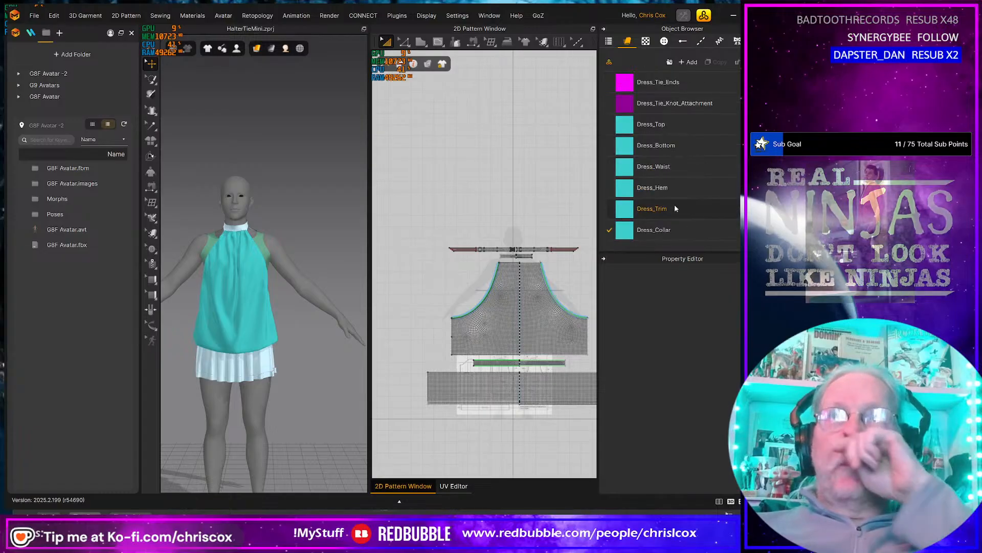
pyautogui.click(629, 123)
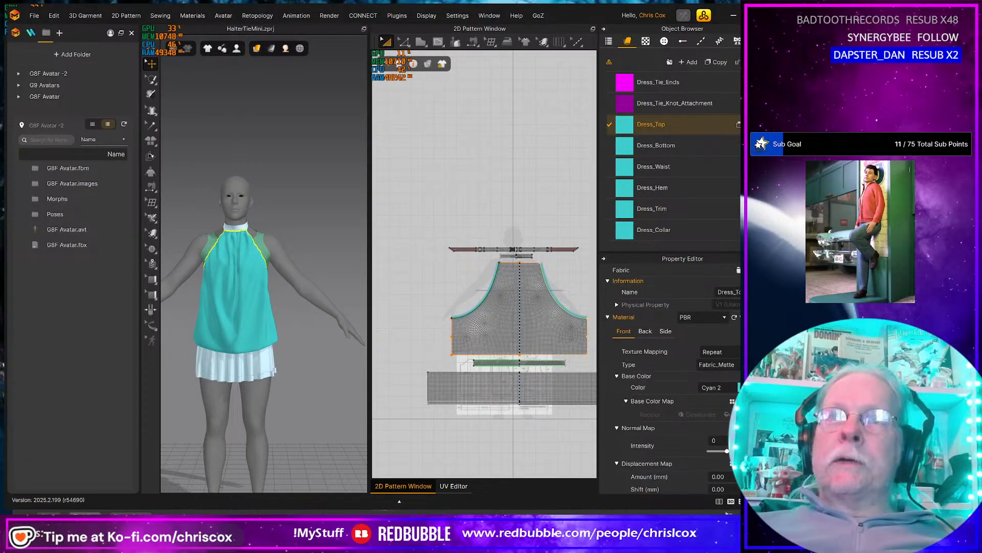
pyautogui.click(703, 388)
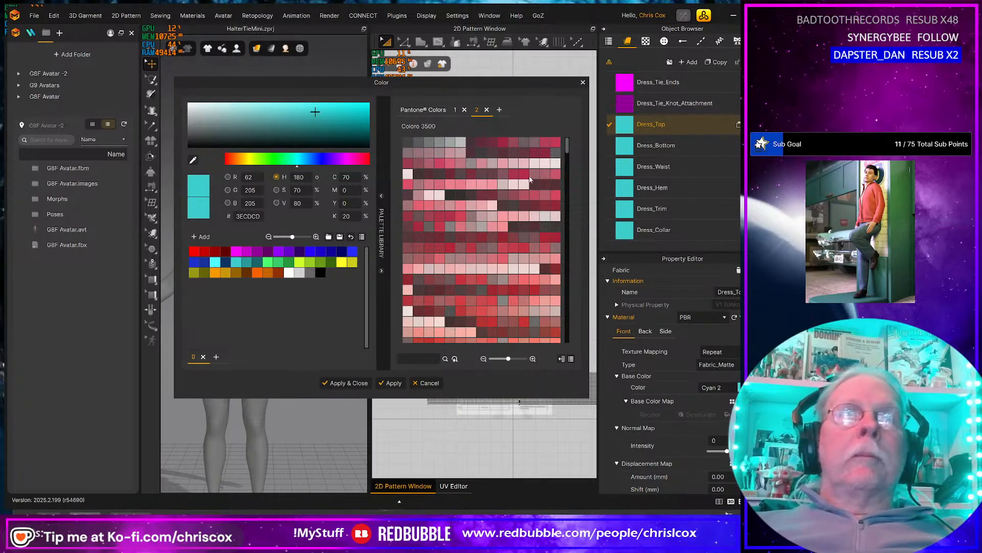
pyautogui.click(632, 147)
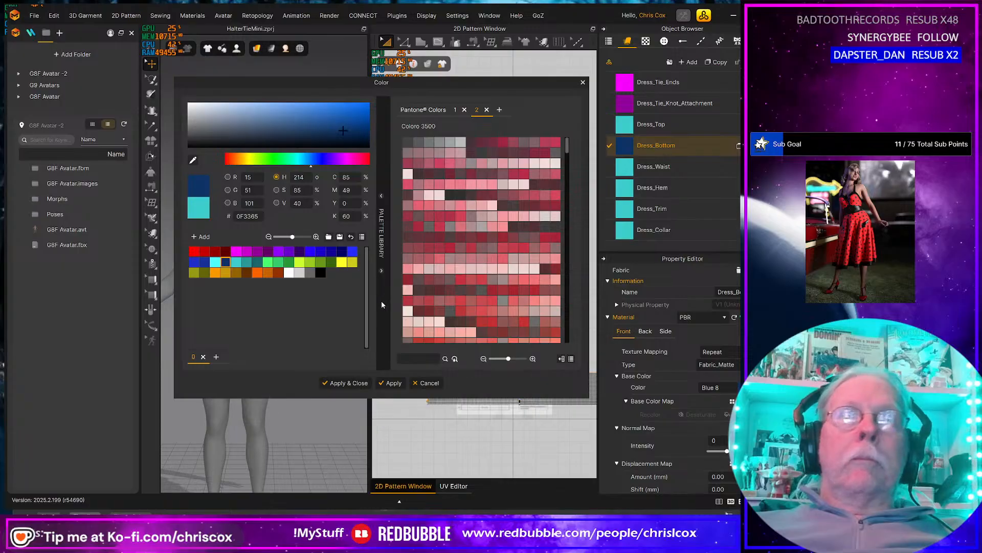
pyautogui.click(394, 384)
# Set the Dress_Hem fabric's base color to the teal swatch Cyan 3 (2C9A9A).
pyautogui.click(652, 167)
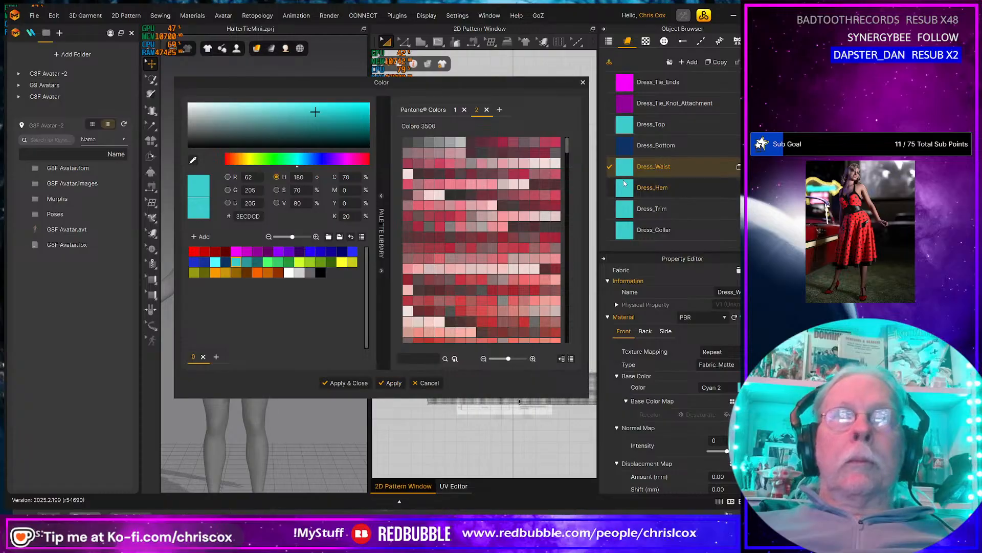
pyautogui.click(652, 188)
pyautogui.click(249, 263)
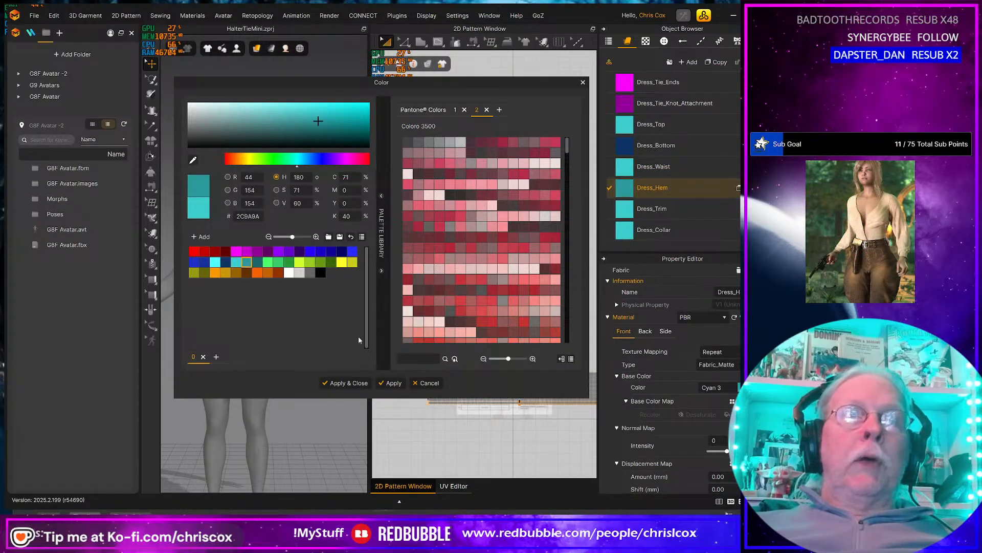
pyautogui.click(392, 383)
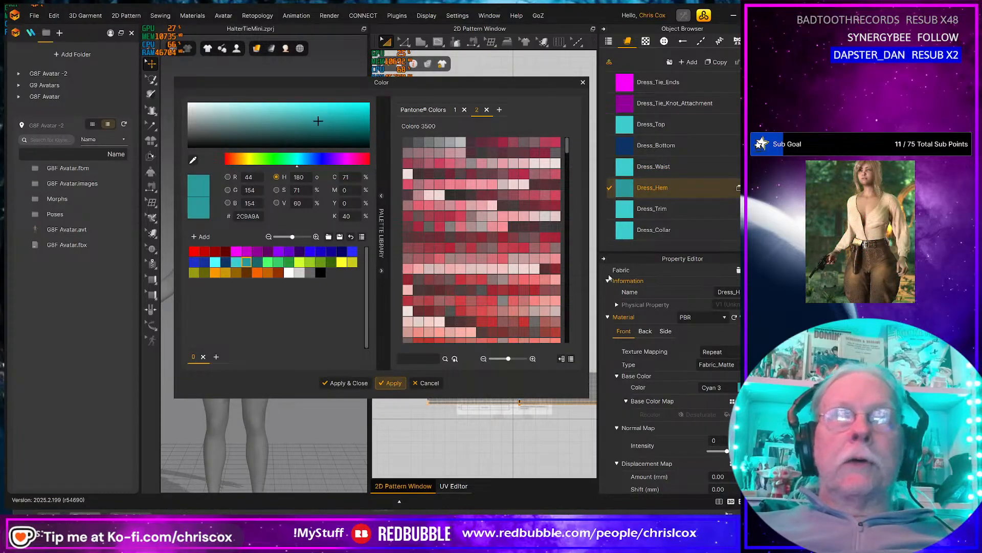
# Set the Dress_Waist fabric's base color to a pale grayish cyan, B4D5D5.
pyautogui.click(630, 211)
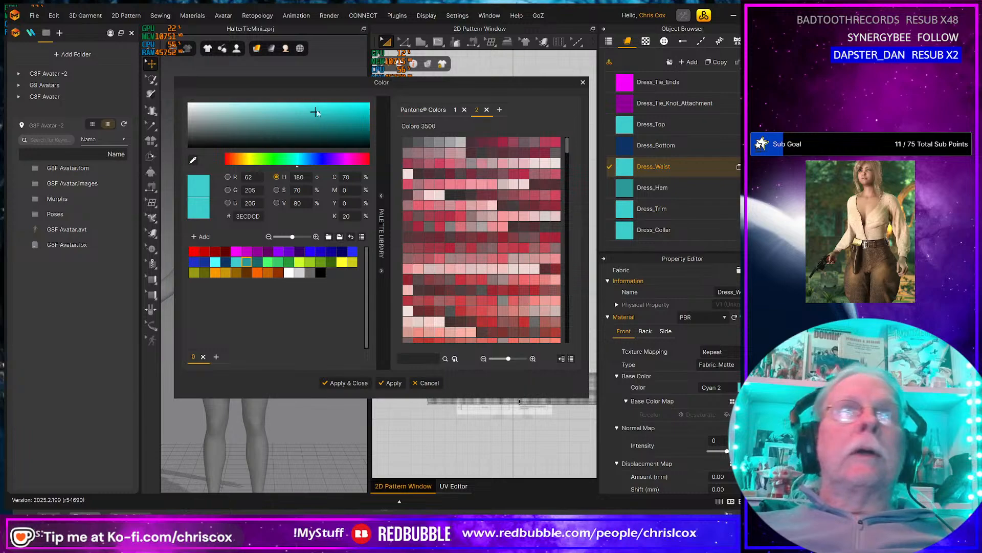
pyautogui.moveTo(240, 122); pyautogui.dragTo(217, 110)
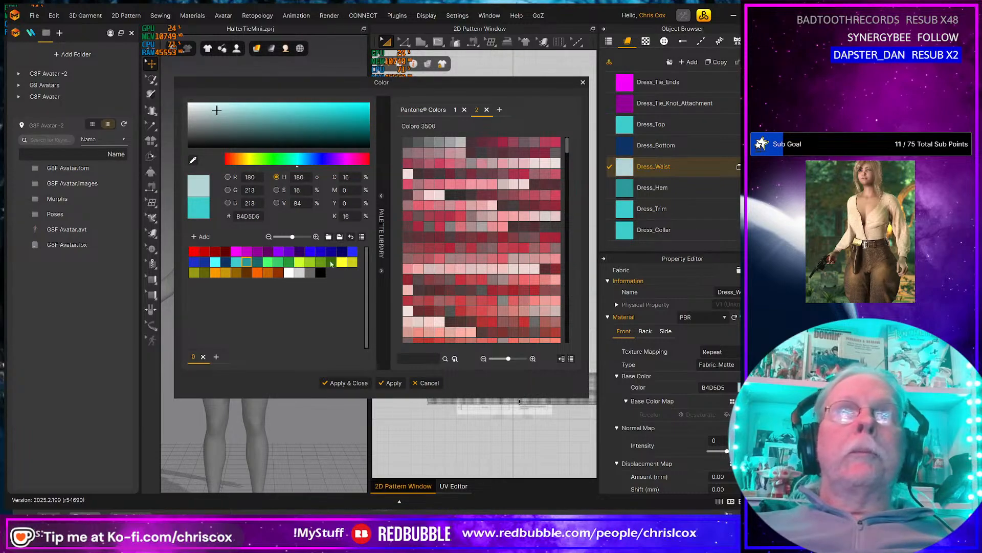
pyautogui.click(398, 383)
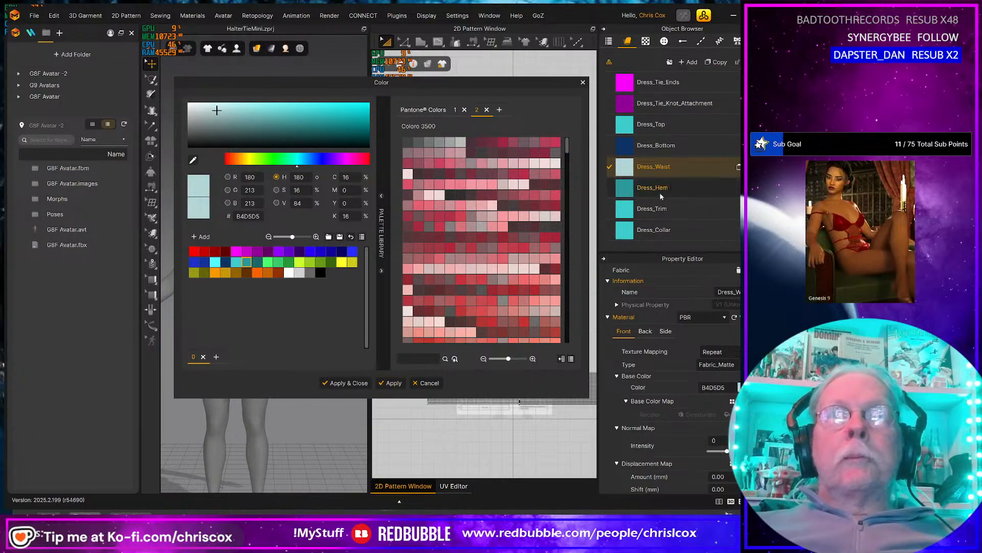
# Set the Dress_Trim fabric's base color to the dark teal swatch Cyan 4 (1B6767).
pyautogui.click(628, 206)
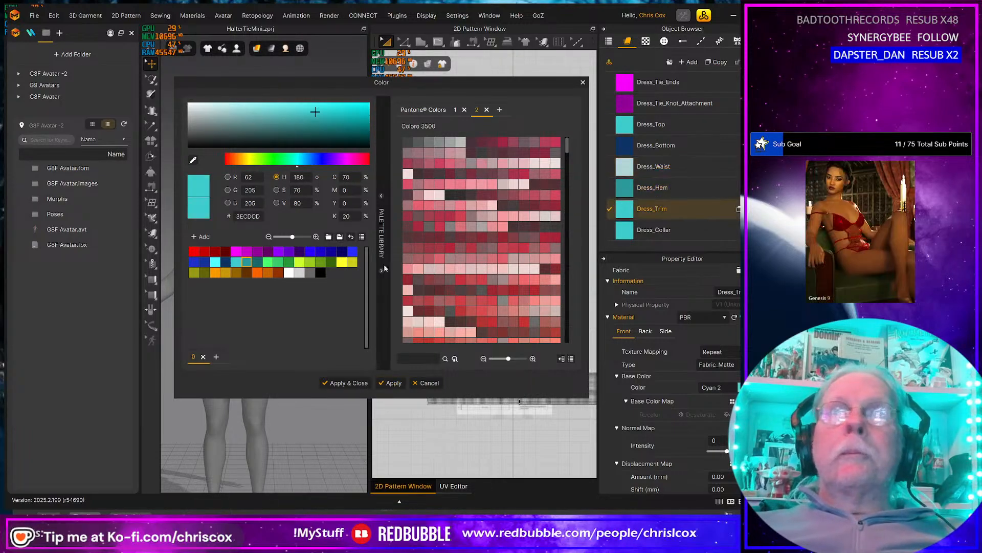
pyautogui.click(258, 262)
pyautogui.click(389, 385)
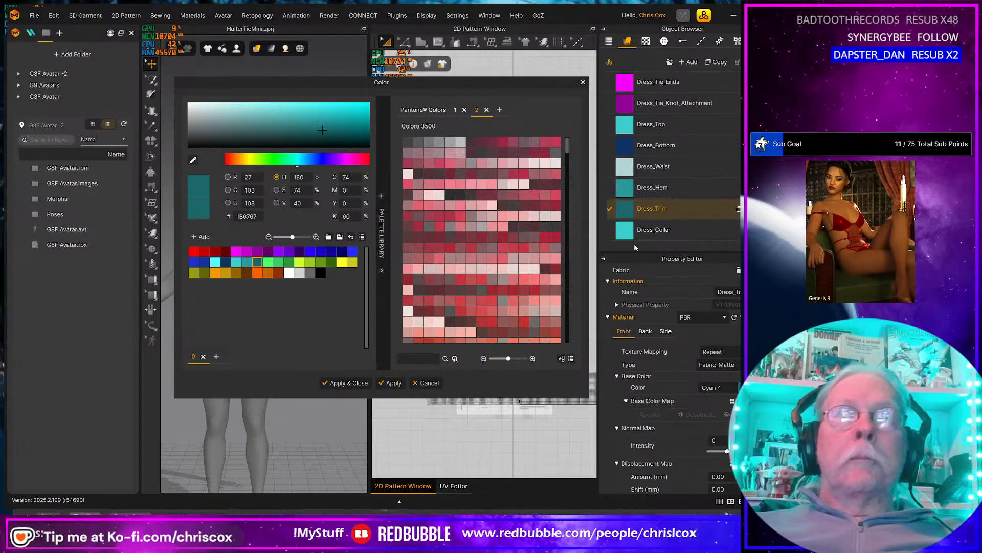
# Set the Dress_Collar fabric's base color to the bright green swatch Green 1 (49FF6D) and finish the color editing.
pyautogui.click(641, 231)
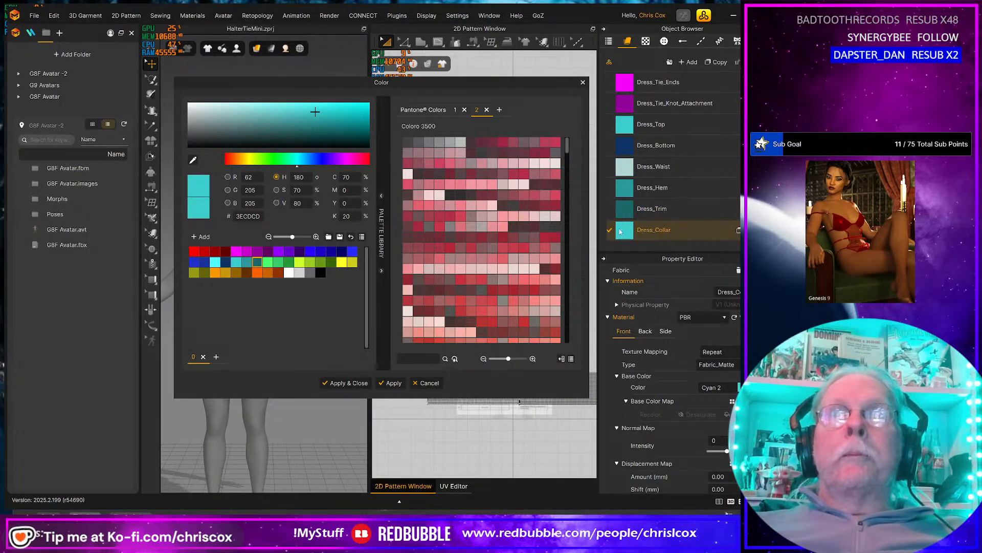
pyautogui.click(267, 261)
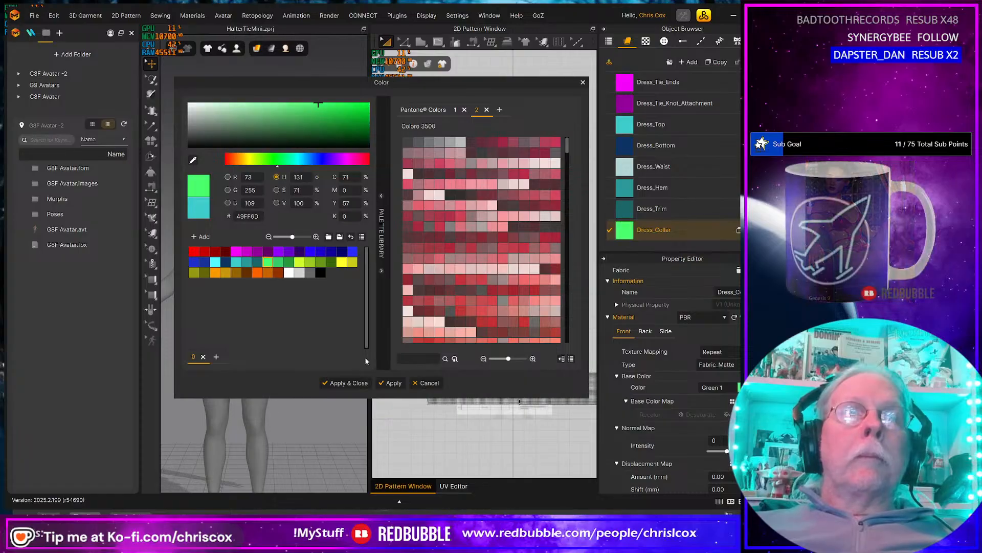
pyautogui.click(389, 383)
pyautogui.click(354, 383)
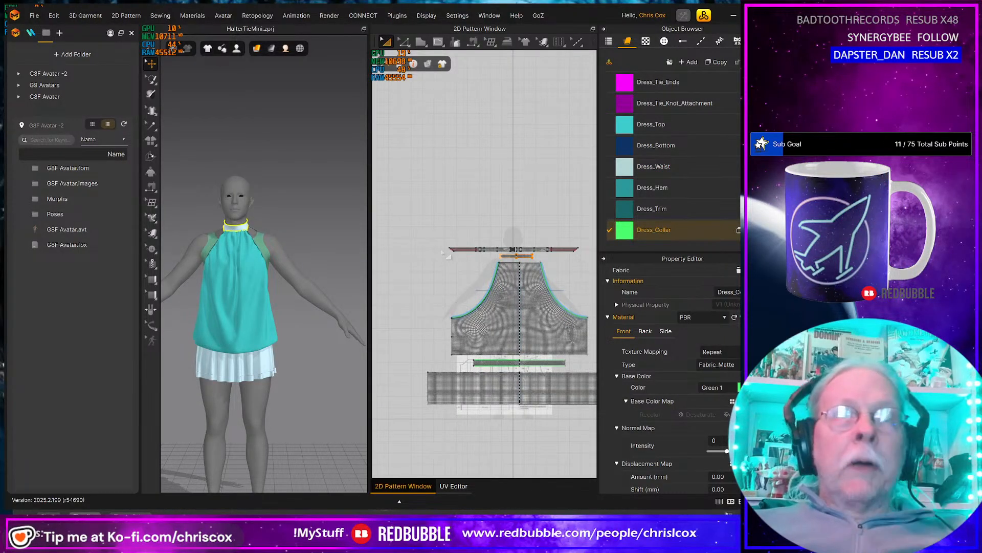
# Select all of the dress's pattern pieces, check the back of the garment, and save the project.
pyautogui.moveTo(388, 215); pyautogui.dragTo(662, 456)
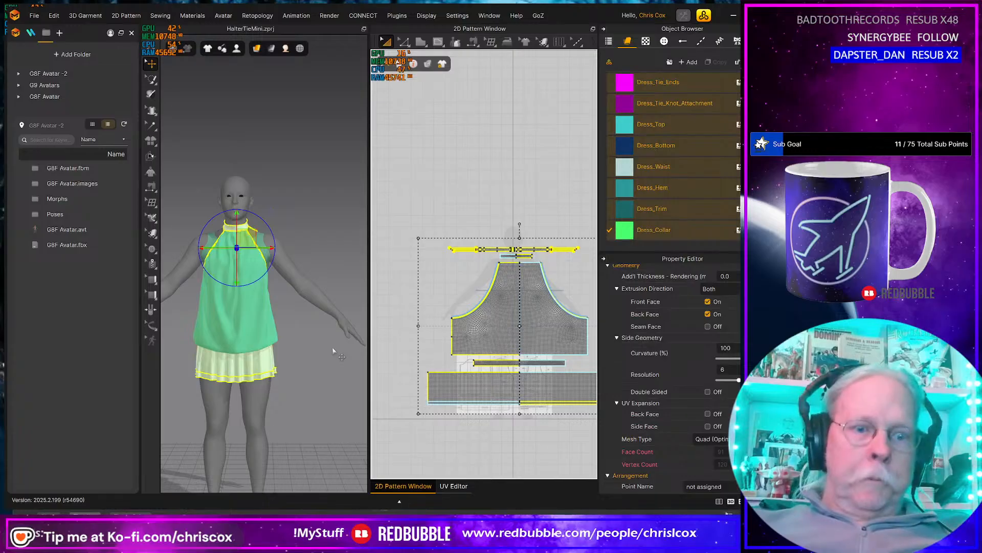
pyautogui.moveTo(225, 390); pyautogui.dragTo(352, 393, button='right')
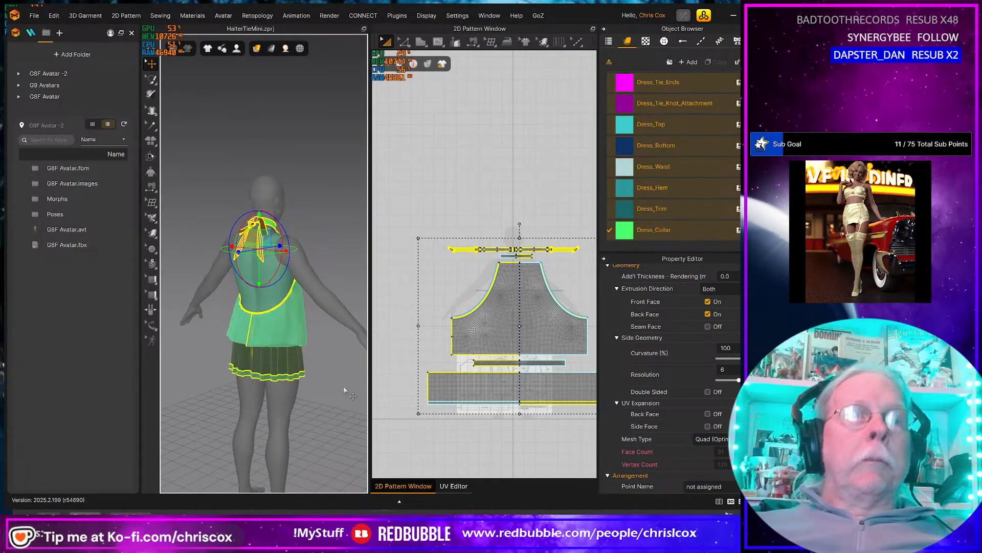
pyautogui.hotkey('ctrl', 's')
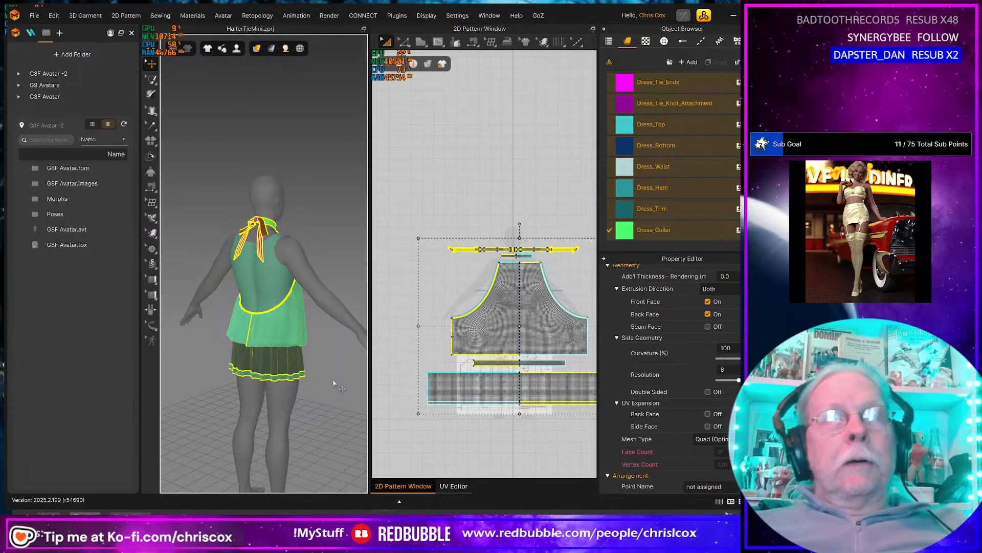
# Run the simulation until the dress settles on the avatar, stop it, and inspect the front.
pyautogui.press('space')
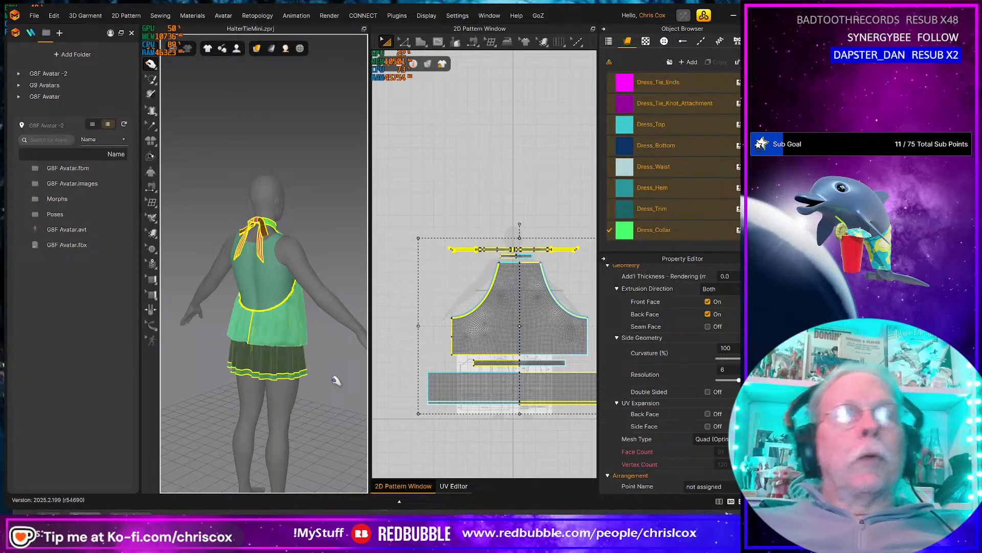
pyautogui.press('space')
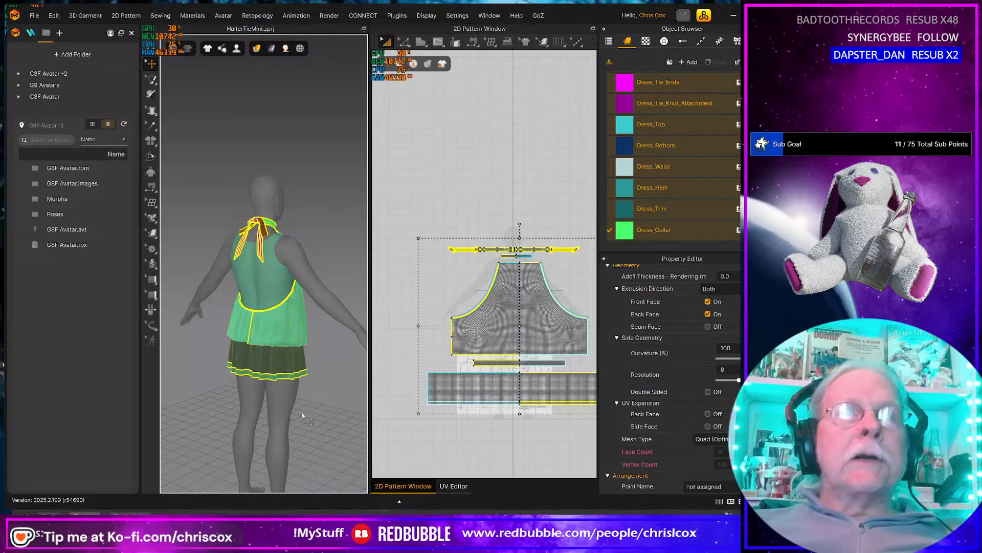
pyautogui.moveTo(301, 415); pyautogui.dragTo(381, 217, button='right')
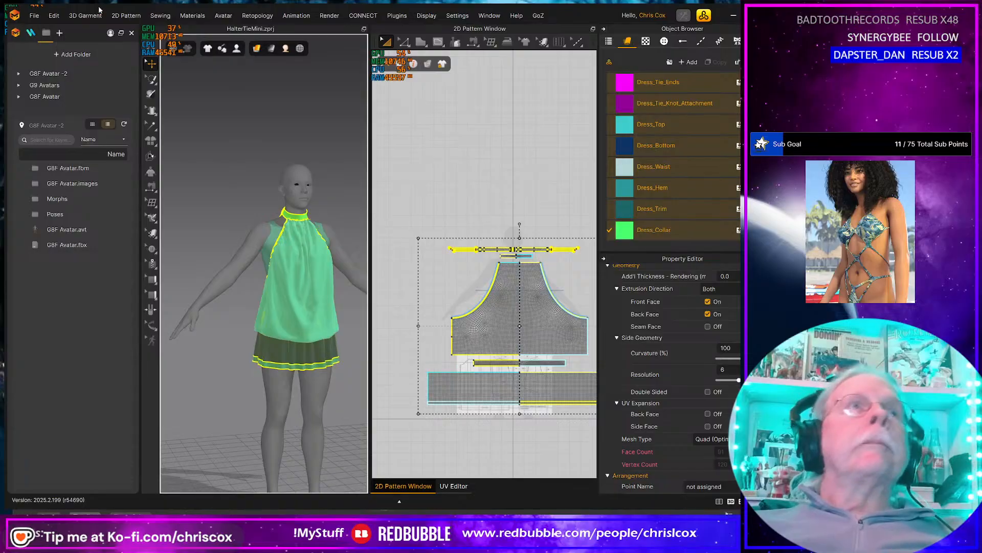
# Load G9 Base.avt from the G9 Avatars folder as a morph target over 30 frames and let the dress settle.
pyautogui.click(51, 86)
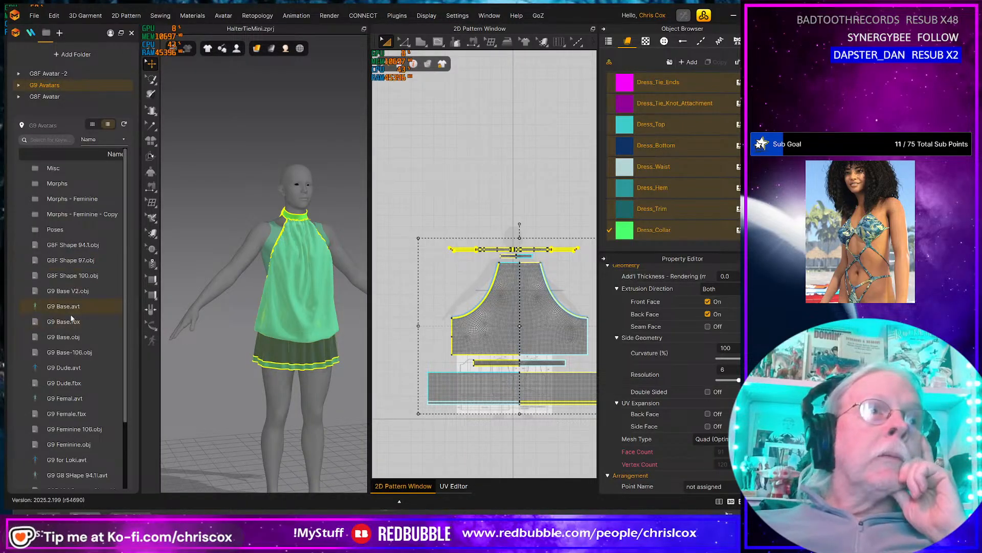
pyautogui.rightClick(56, 308)
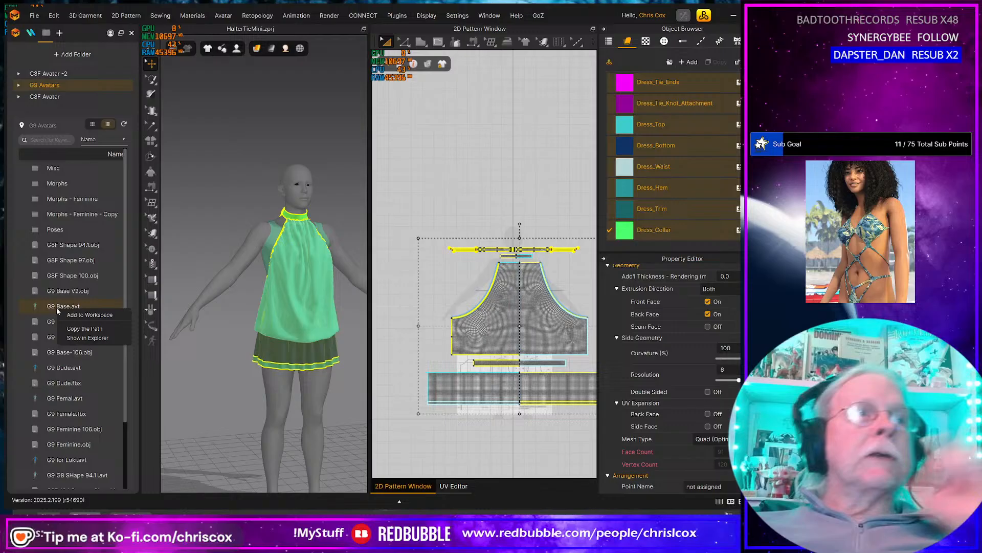
pyautogui.click(90, 316)
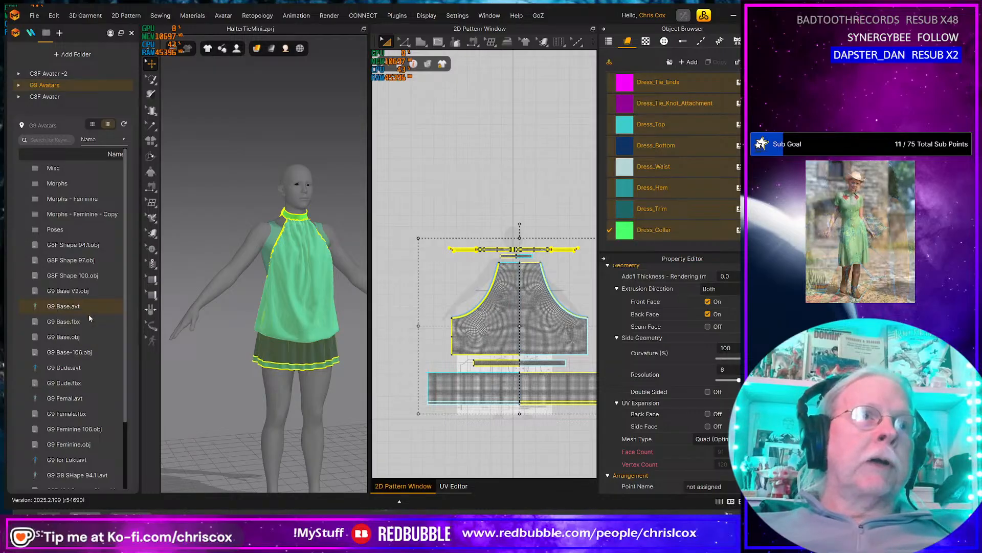
pyautogui.click(338, 199)
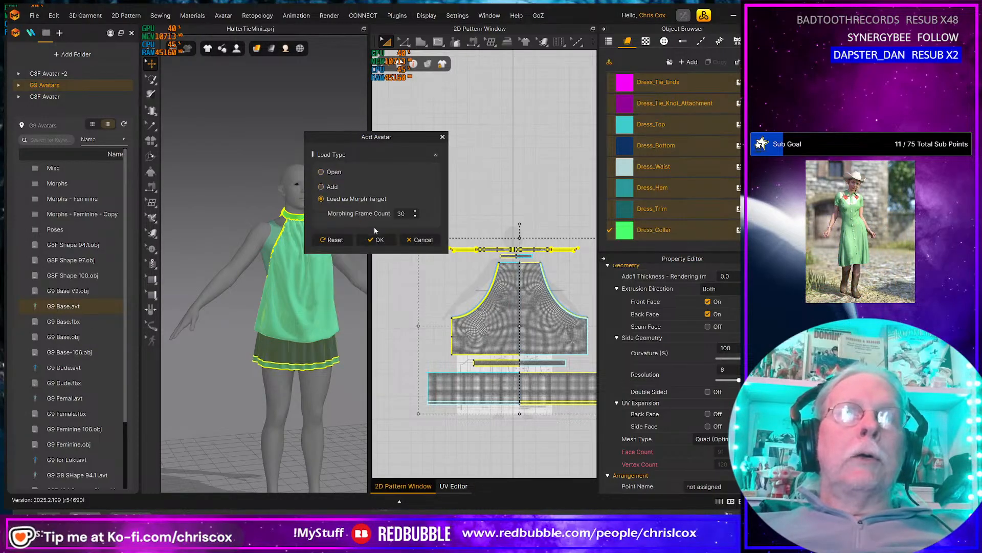
pyautogui.click(380, 240)
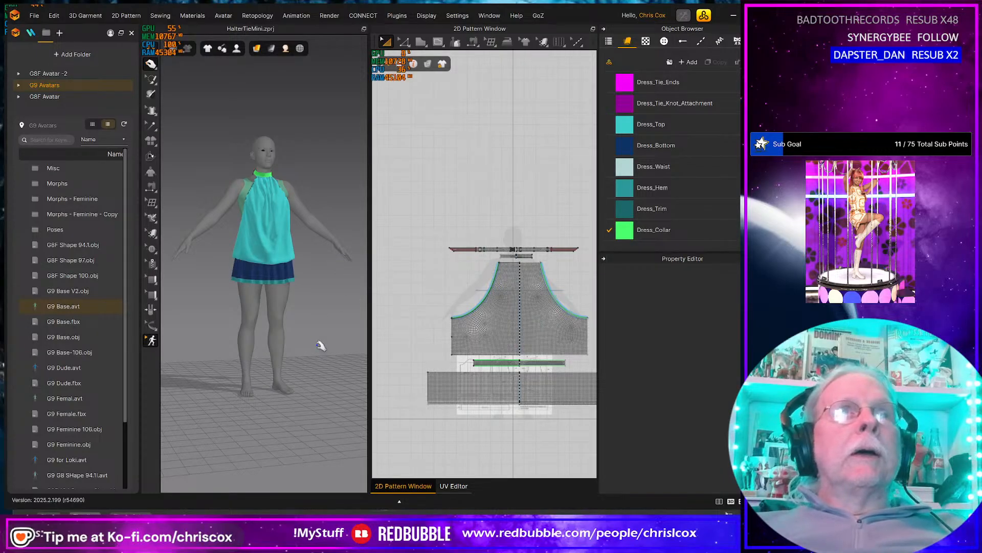
pyautogui.moveTo(153, 53)
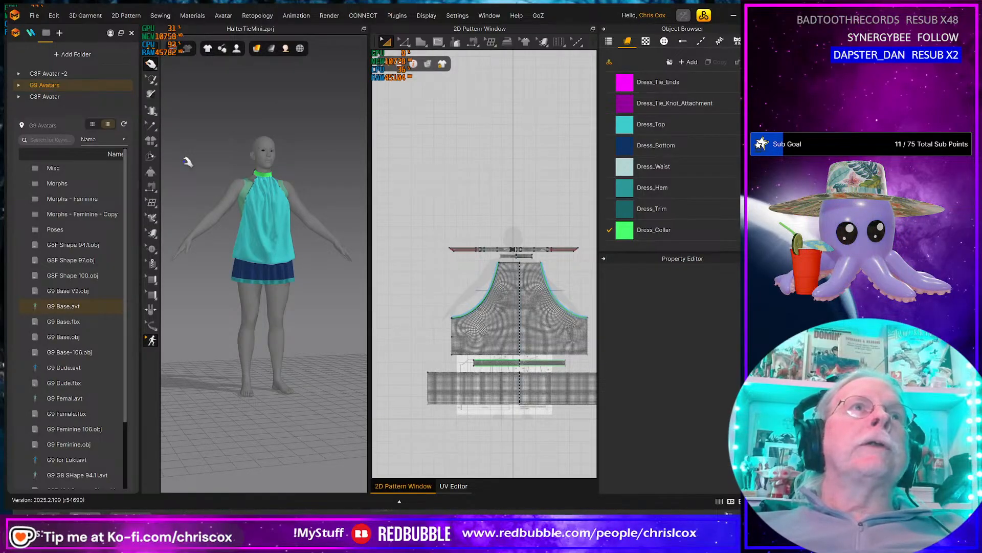
pyautogui.press('space')
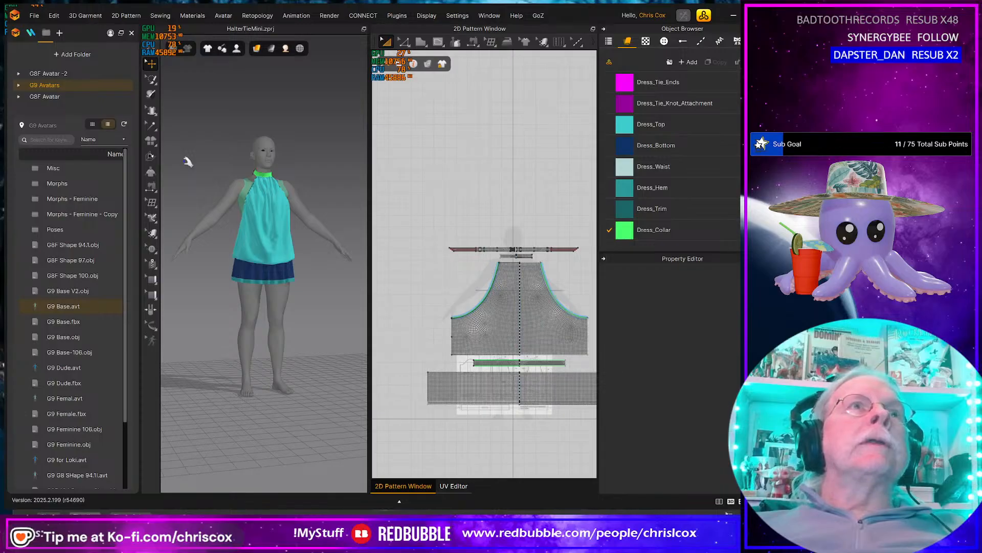
pyautogui.moveTo(313, 341); pyautogui.dragTo(291, 336, button='right')
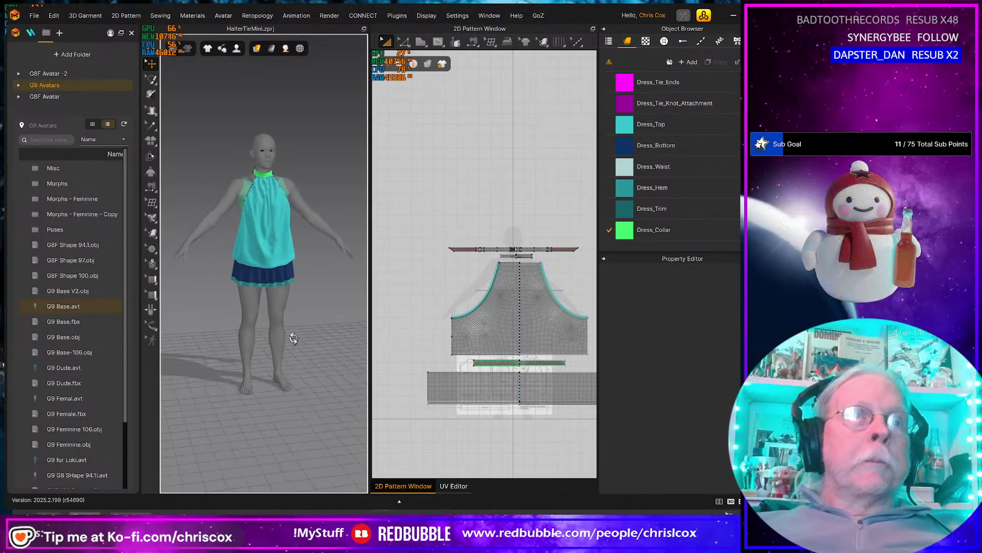
# Select all of the dress's pattern pieces and start exporting them as an OBJ file.
pyautogui.moveTo(405, 231); pyautogui.dragTo(611, 411)
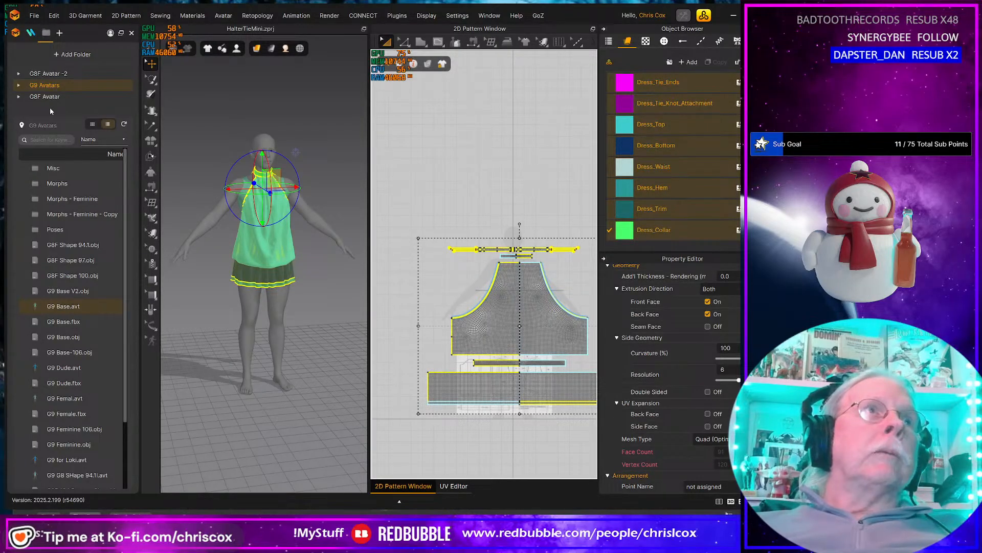
pyautogui.click(34, 16)
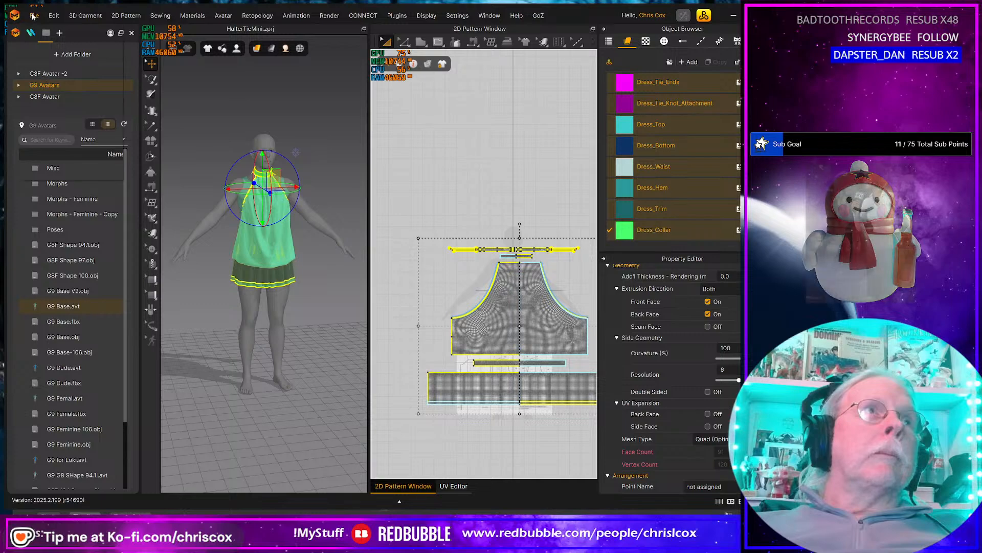
pyautogui.moveTo(48, 118)
pyautogui.click(139, 128)
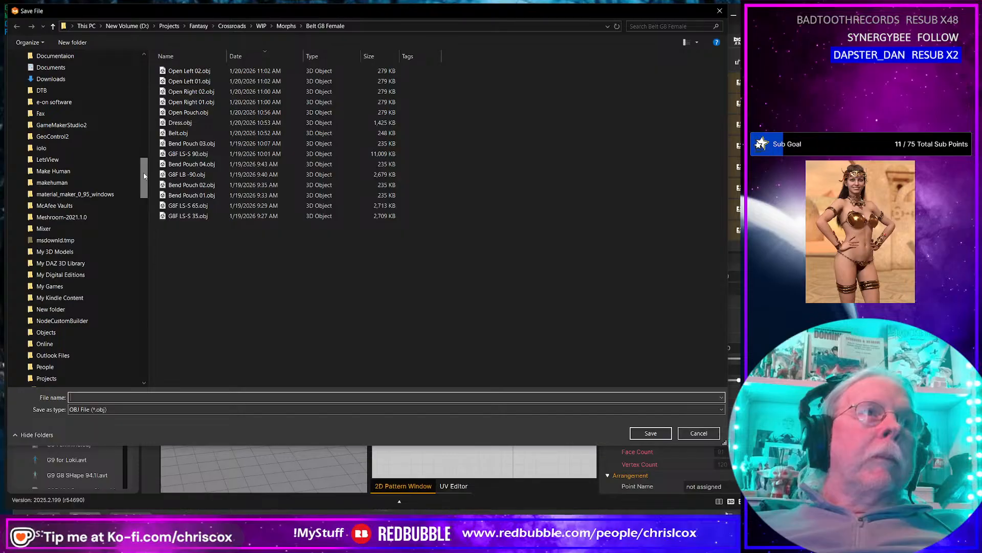
# Browse to the Projects/Dresses/HalterTieMini/WIP folder as the OBJ export location.
pyautogui.scroll(-7, 66, 153)
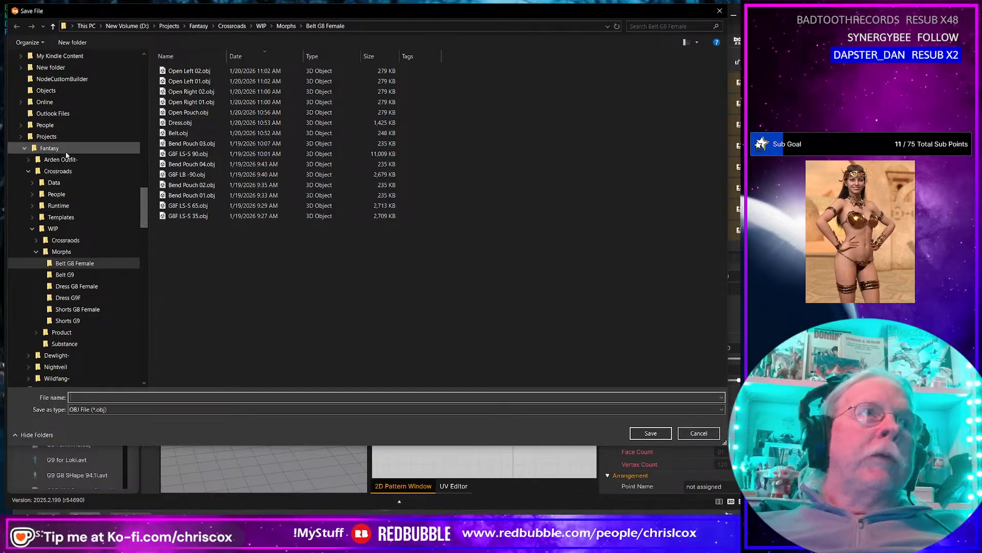
pyautogui.click(53, 138)
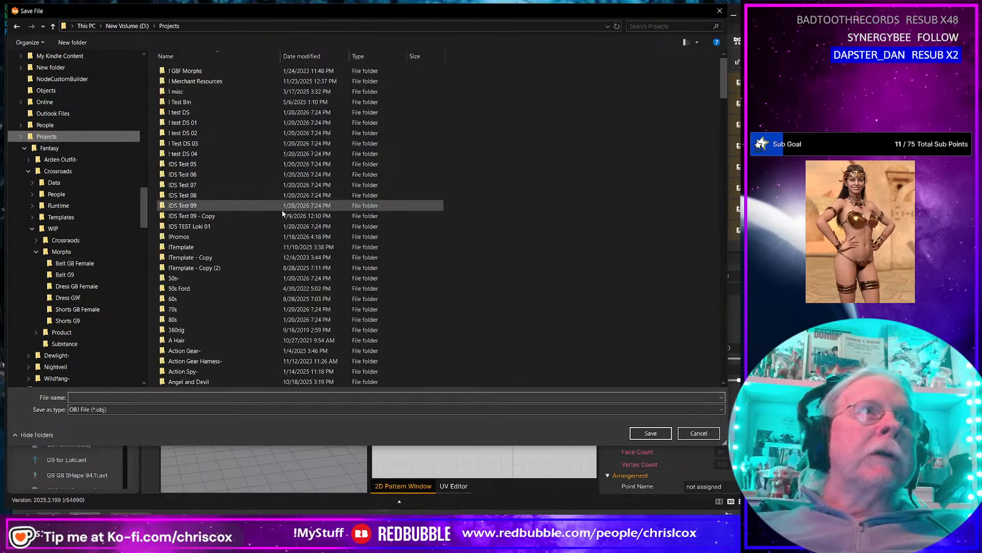
pyautogui.scroll(-2, 235, 252)
pyautogui.scroll(-6, 235, 249)
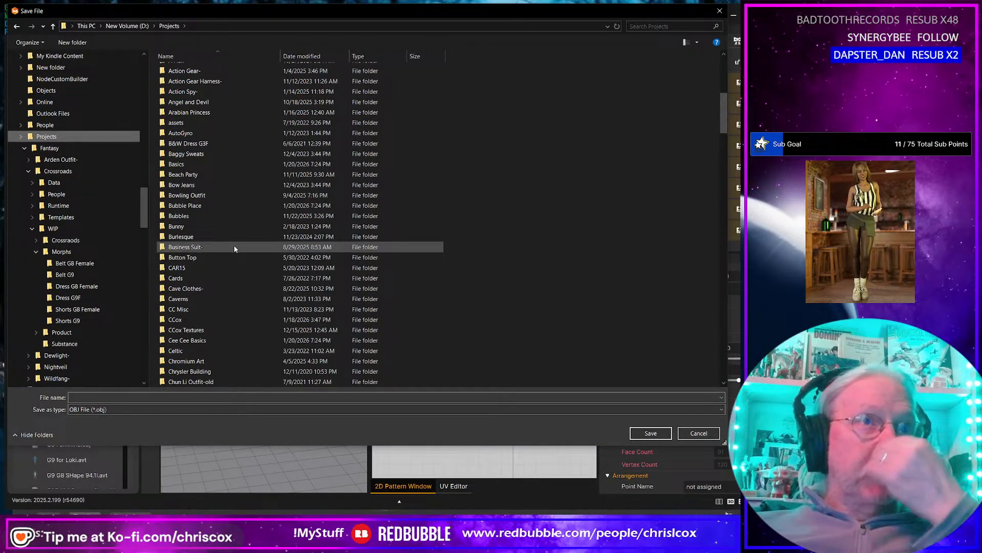
pyautogui.scroll(-6, 214, 282)
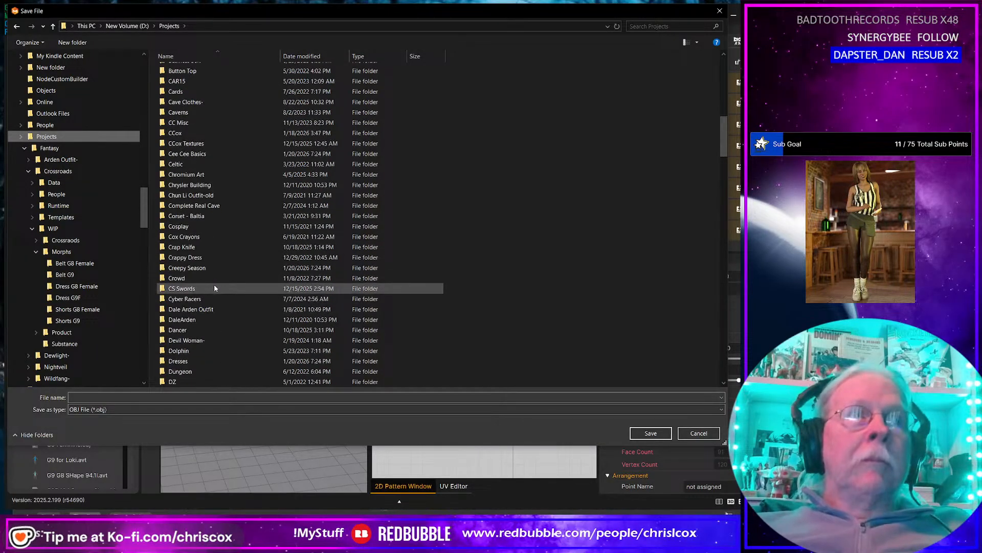
pyautogui.scroll(-2, 215, 288)
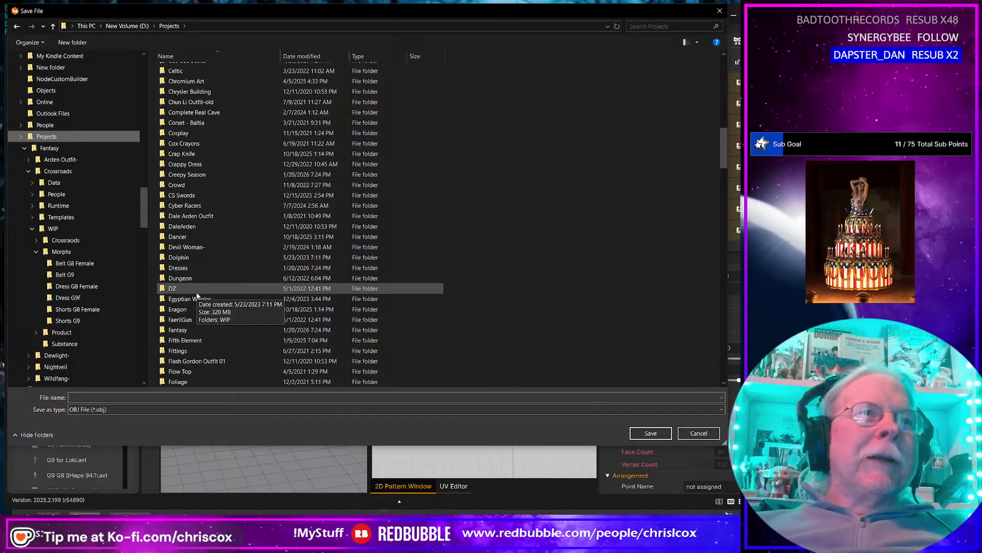
pyautogui.scroll(-1, 196, 292)
pyautogui.click(189, 269)
pyautogui.doubleClick(188, 269)
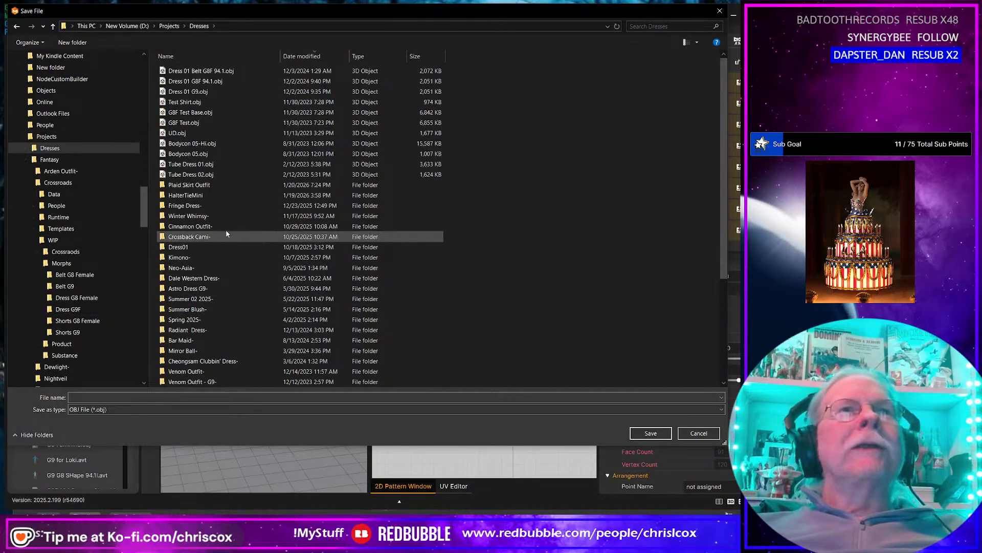
pyautogui.doubleClick(188, 194)
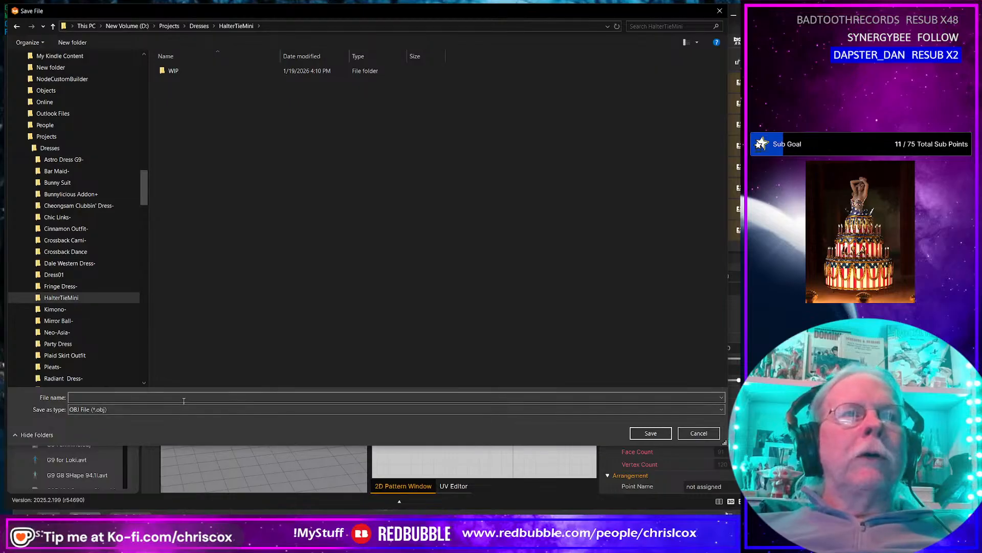
pyautogui.doubleClick(171, 71)
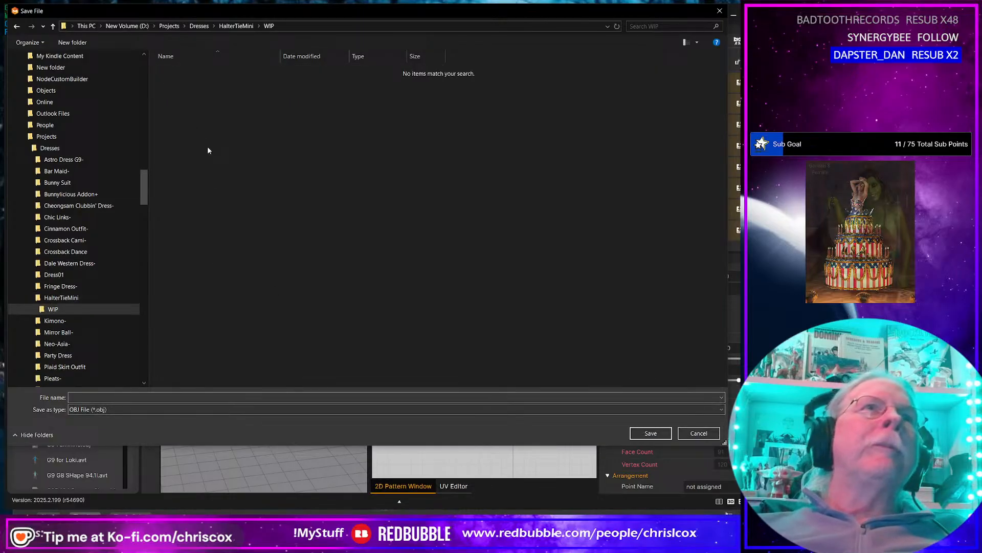
# Name the OBJ file HTM G9 and export the patterns with the existing export settings.
pyautogui.click(145, 398)
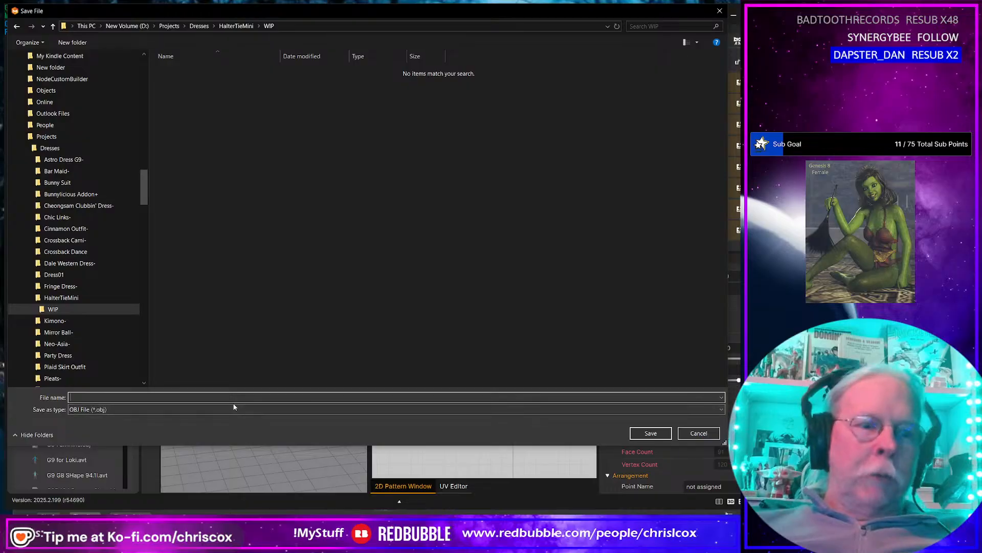
pyautogui.write('HTM')
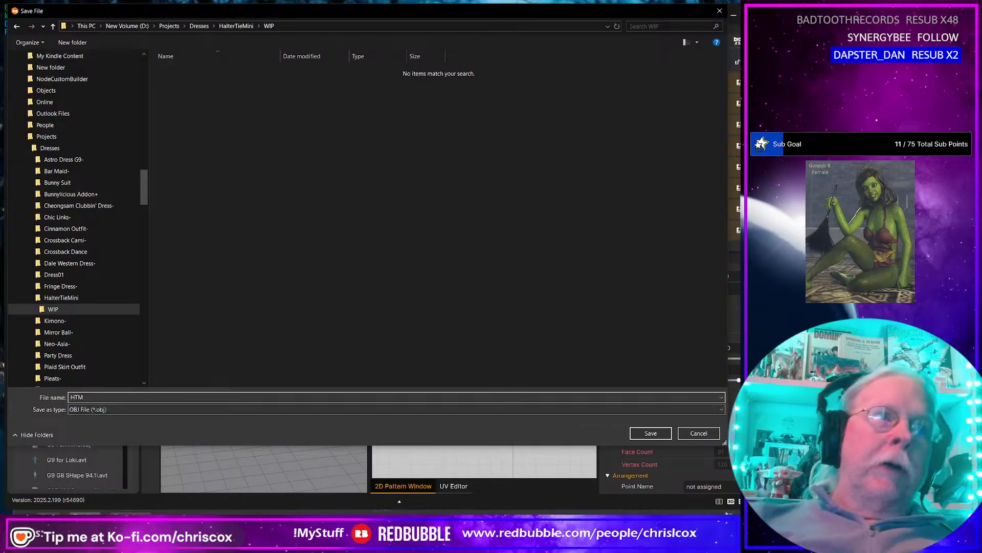
pyautogui.write(' G9')
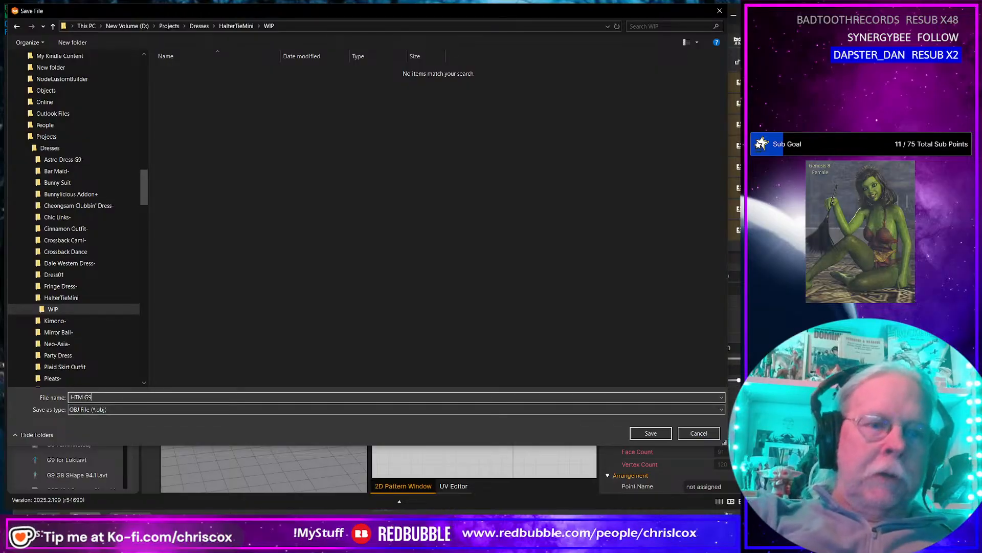
pyautogui.press('Return')
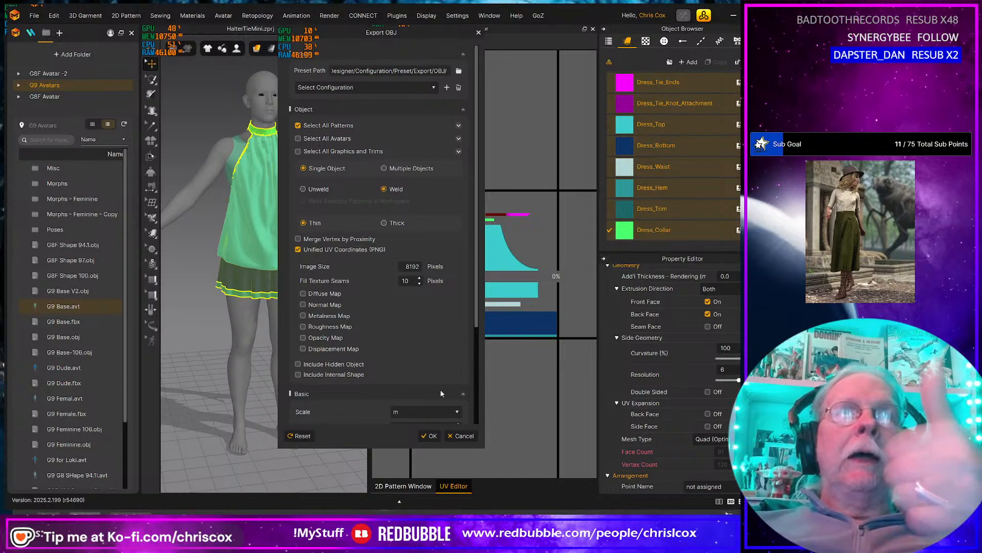
pyautogui.click(430, 436)
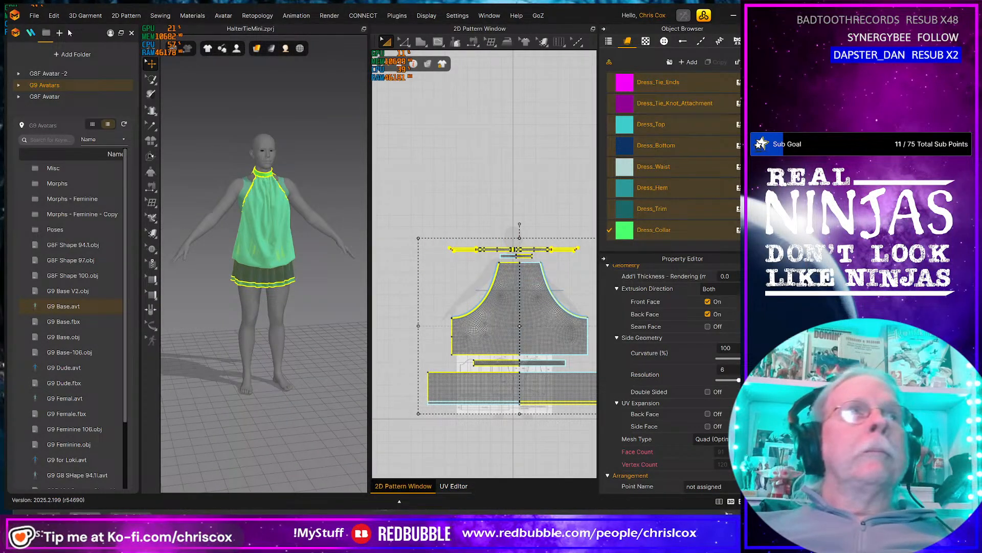
# Save the project as a new file named HalterTieMini G9.zprj in the WIP folder.
pyautogui.click(34, 15)
pyautogui.moveTo(54, 82)
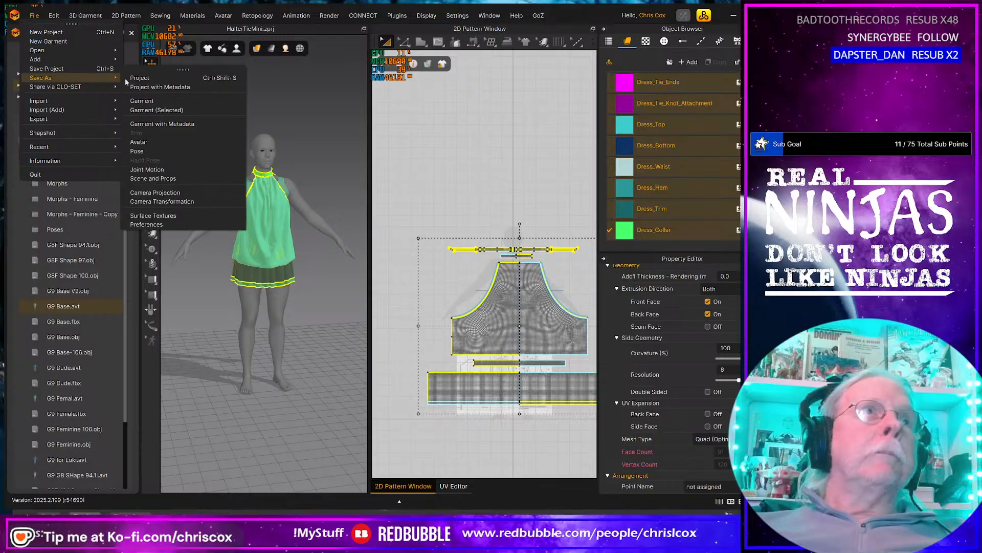
pyautogui.click(158, 78)
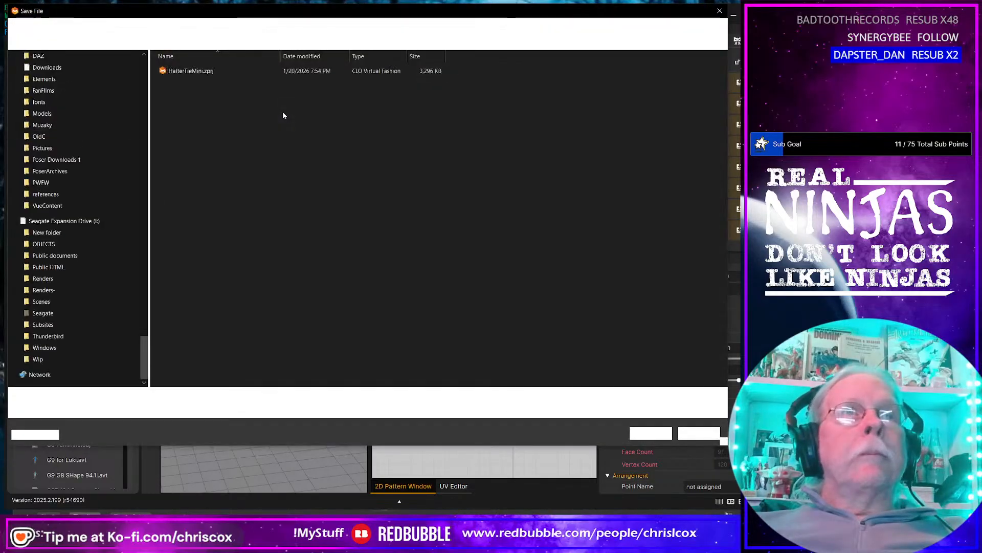
pyautogui.click(200, 72)
pyautogui.click(167, 395)
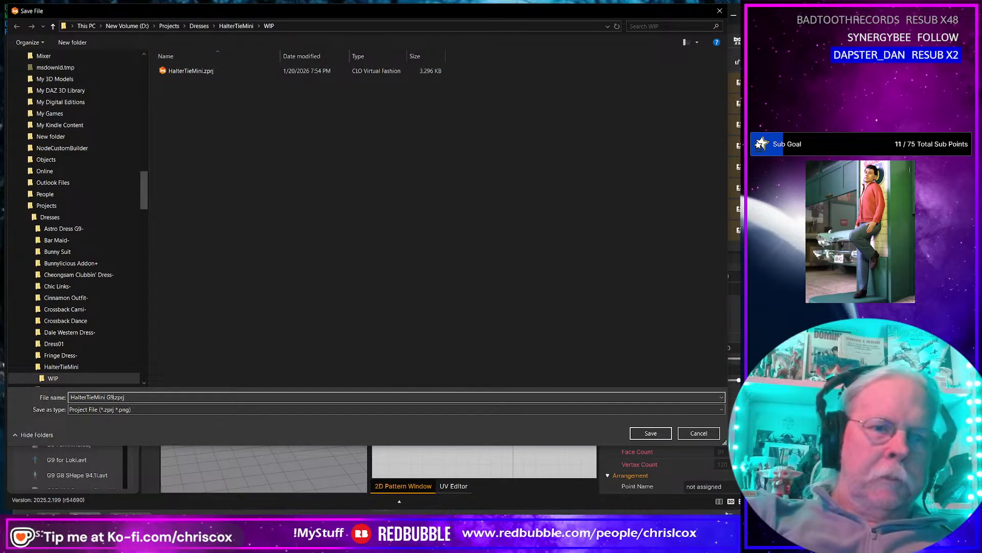
pyautogui.write('G9')
pyautogui.press('Return')
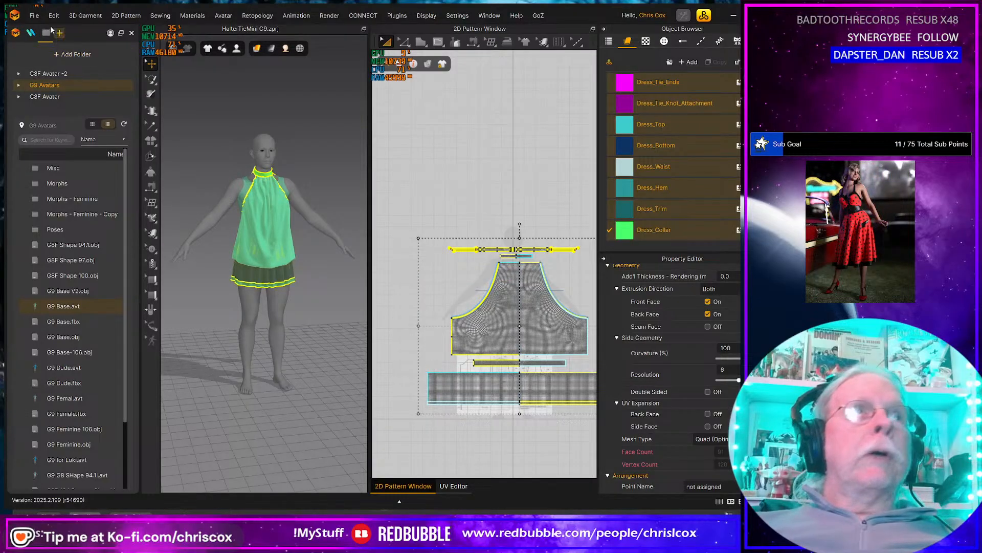
# Reopen the recent project HalterTieMini.zprj in place of the G9 version.
pyautogui.click(35, 15)
pyautogui.moveTo(51, 143)
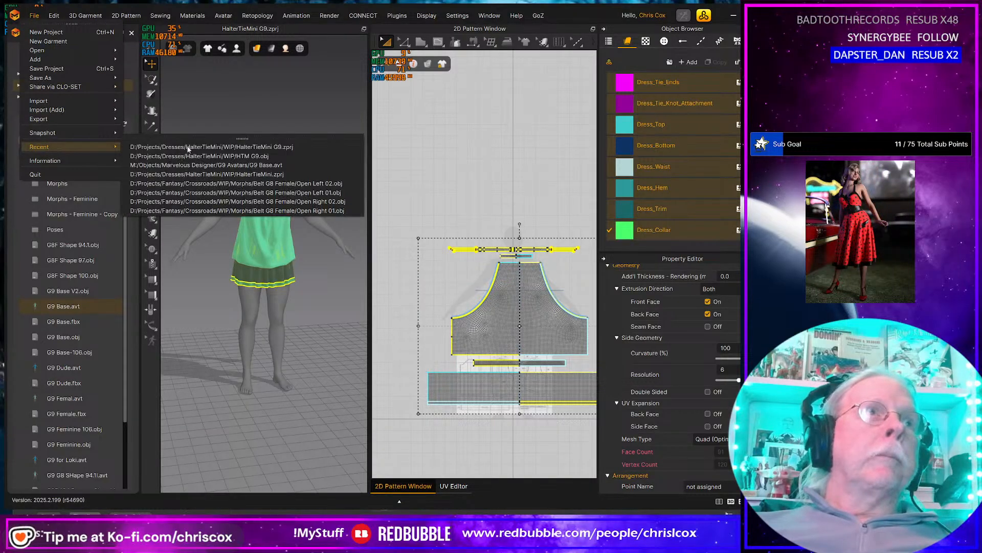
pyautogui.click(285, 175)
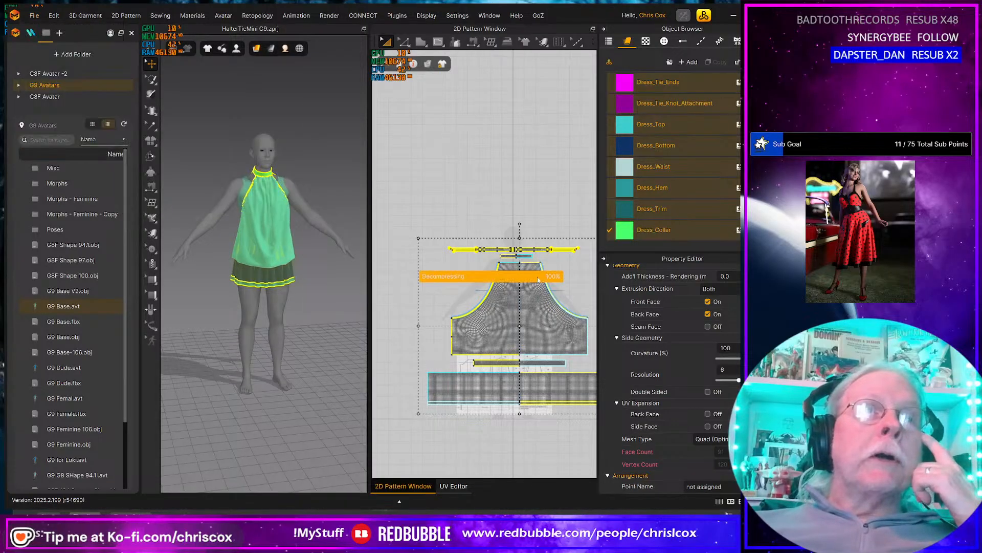
pyautogui.click(361, 303)
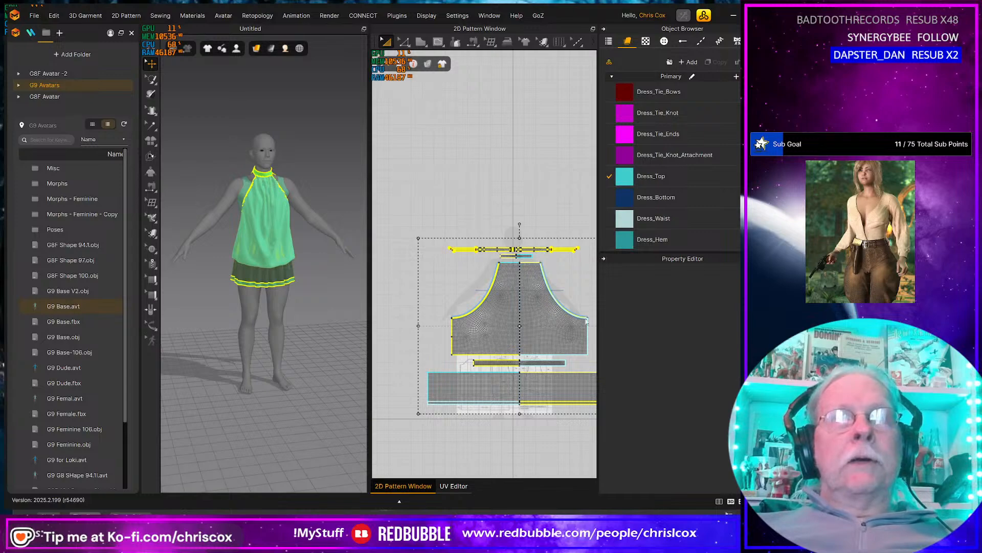
# Select all pattern pieces of the reopened dress and start exporting them as an OBJ file.
pyautogui.scroll(-3, 415, 272)
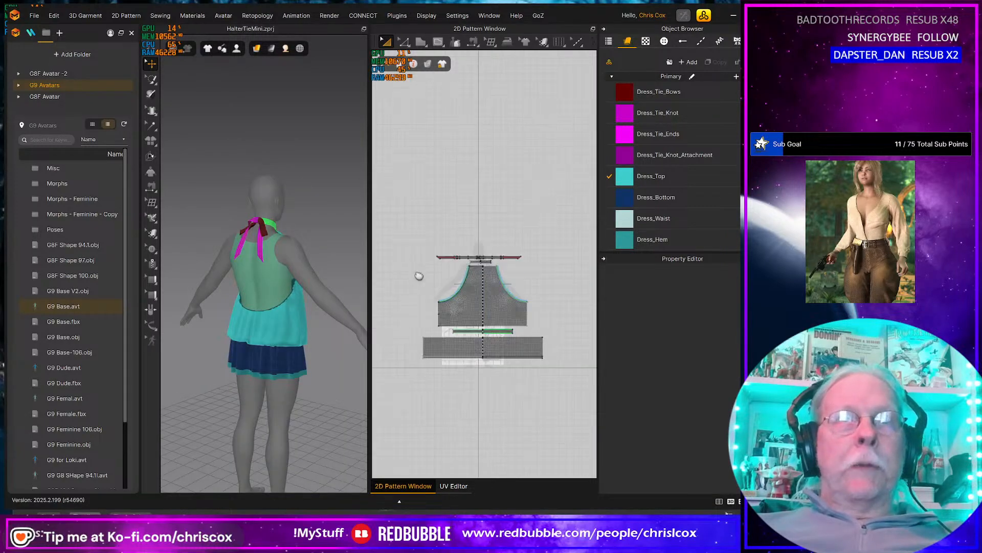
pyautogui.moveTo(384, 219); pyautogui.dragTo(555, 362)
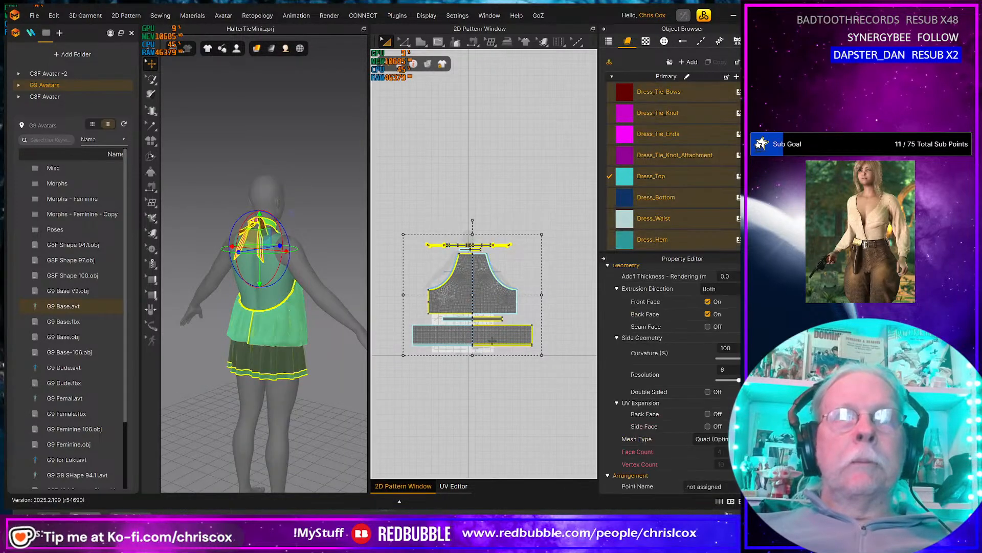
pyautogui.click(35, 16)
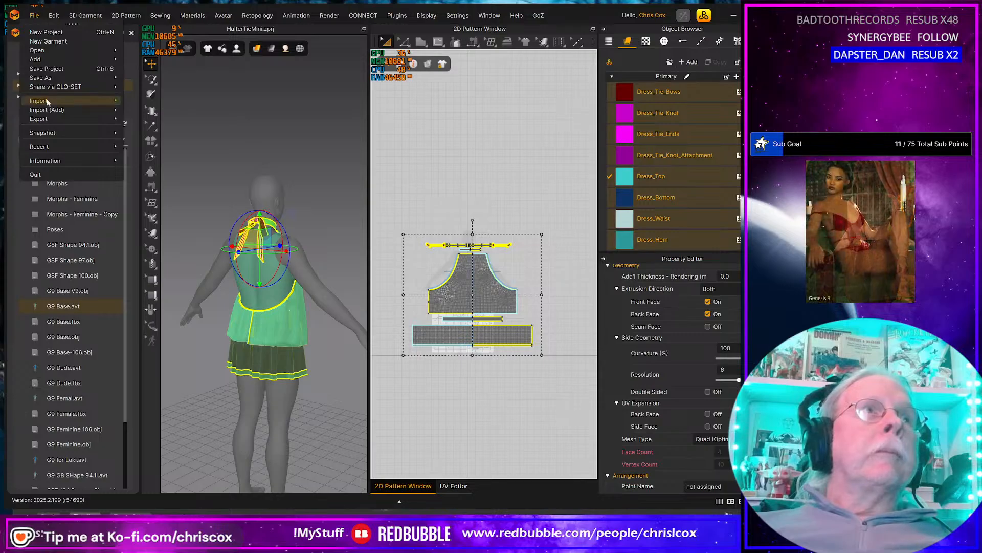
pyautogui.moveTo(45, 121)
pyautogui.click(147, 128)
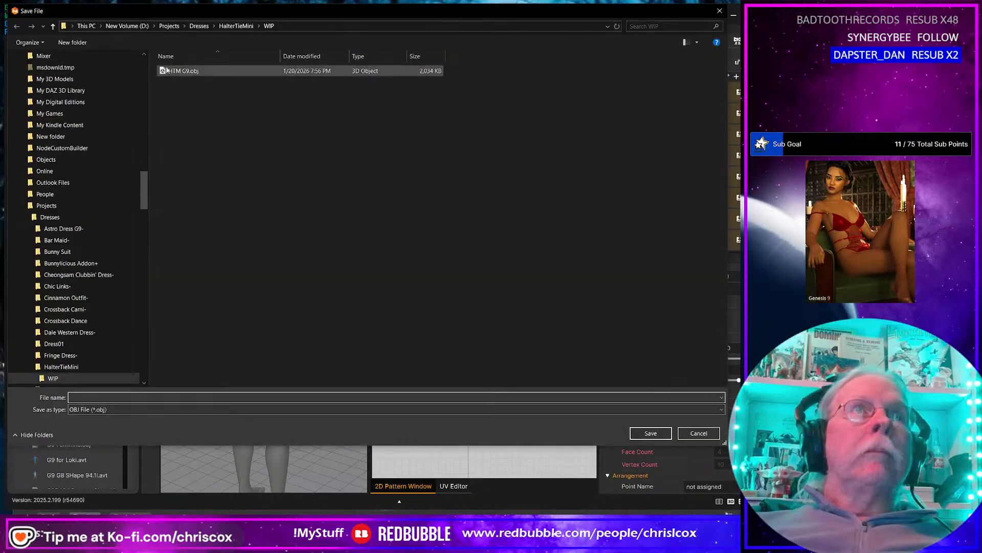
# Name the OBJ file HTM G9Fem in the WIP folder and export the patterns with the existing settings.
pyautogui.click(167, 70)
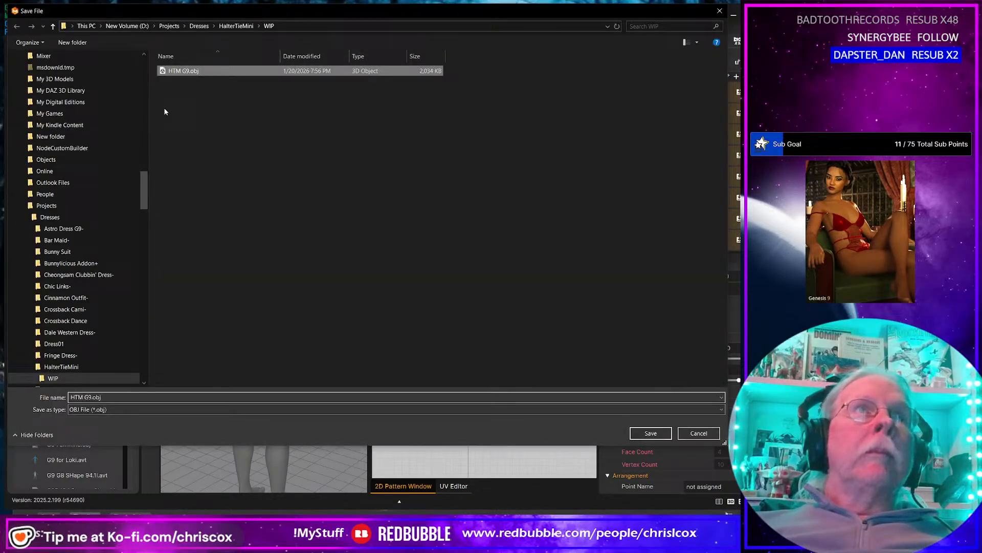
pyautogui.click(109, 397)
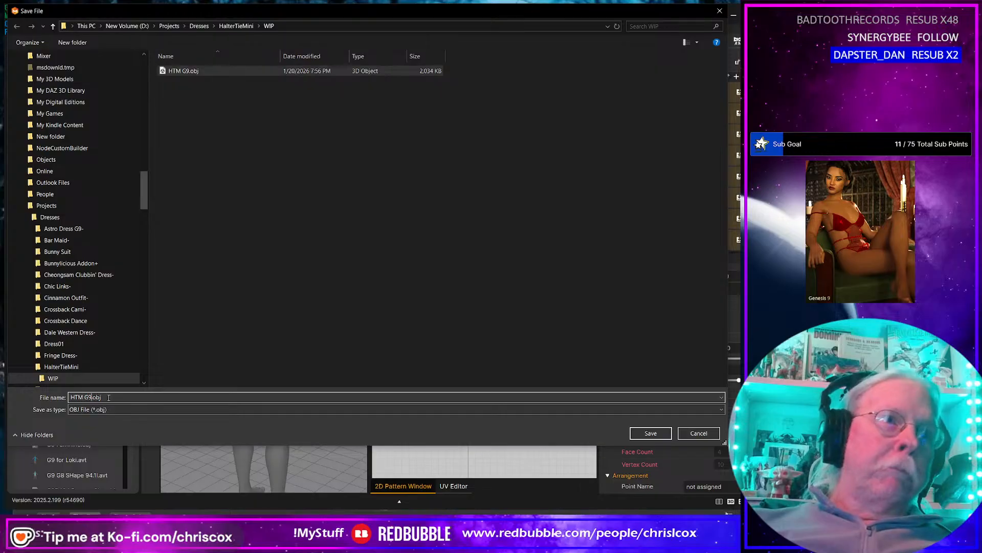
pyautogui.write('Fe')
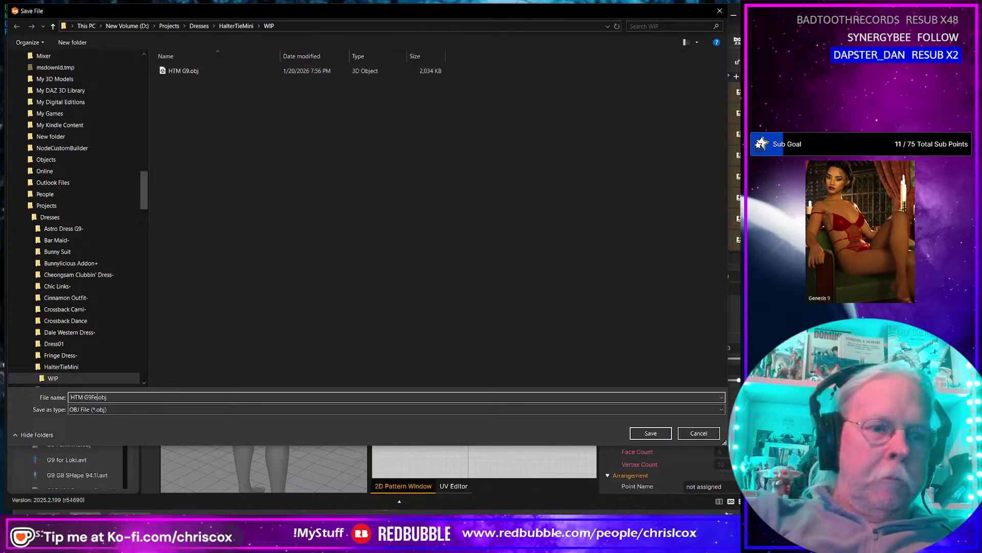
pyautogui.write('m')
pyautogui.press('Return')
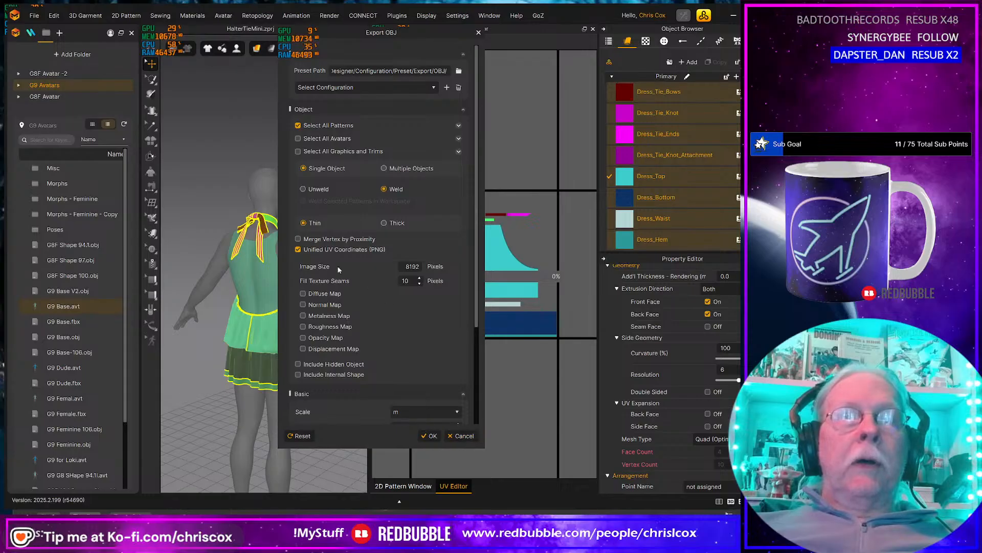
pyautogui.click(432, 435)
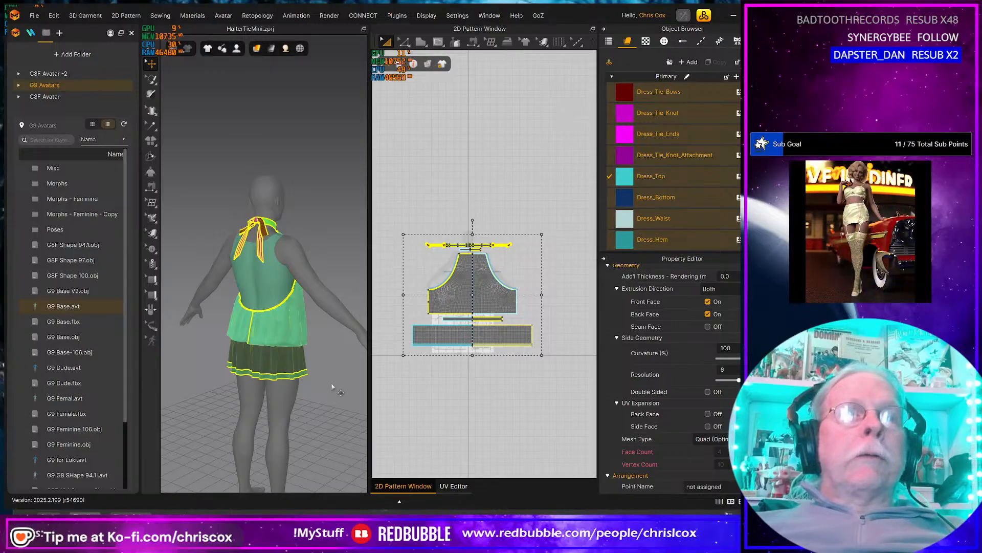
# Add G8F Shape 97.obj from the G9 Avatars folder to the workspace as a Morph Target.
pyautogui.moveTo(341, 385); pyautogui.dragTo(220, 375, button='right')
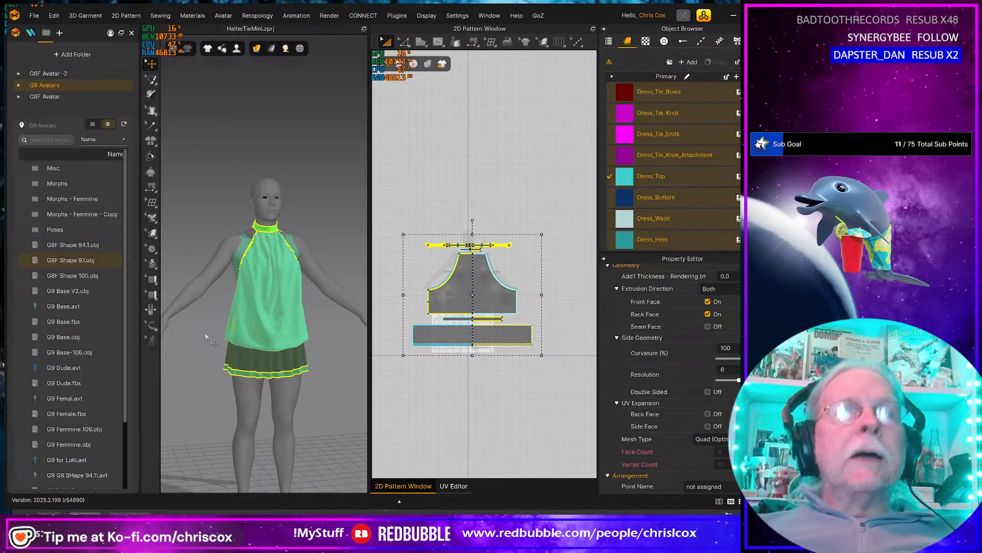
pyautogui.rightClick(73, 263)
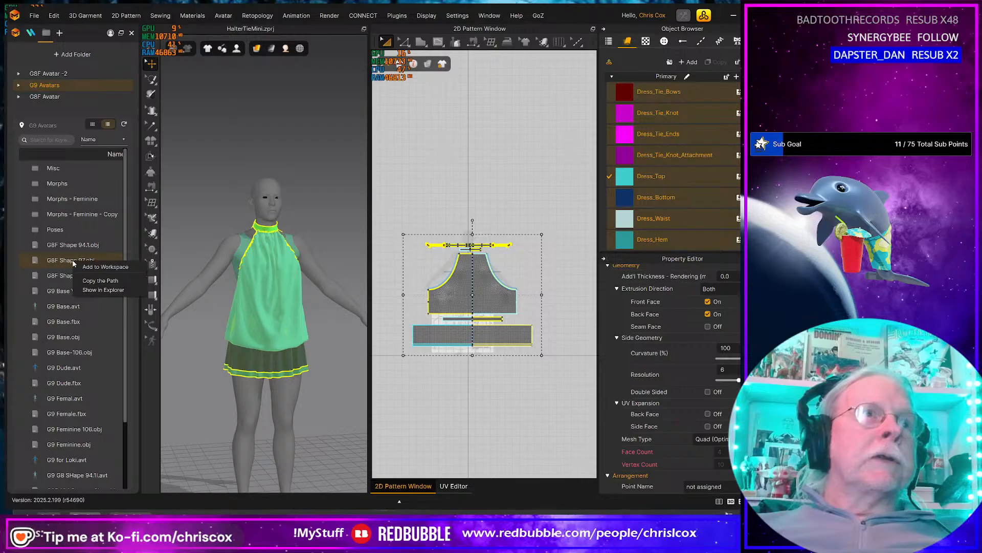
pyautogui.click(100, 266)
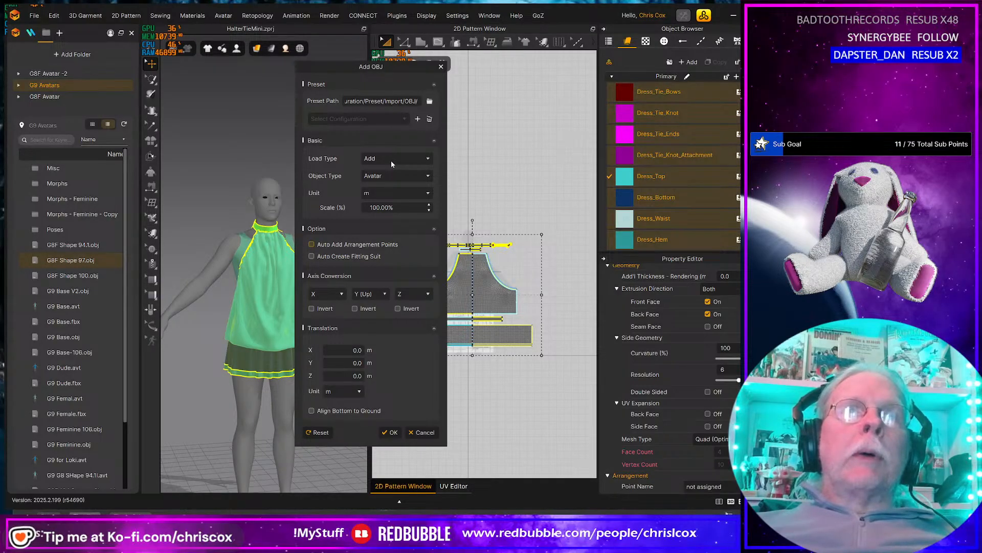
pyautogui.click(392, 177)
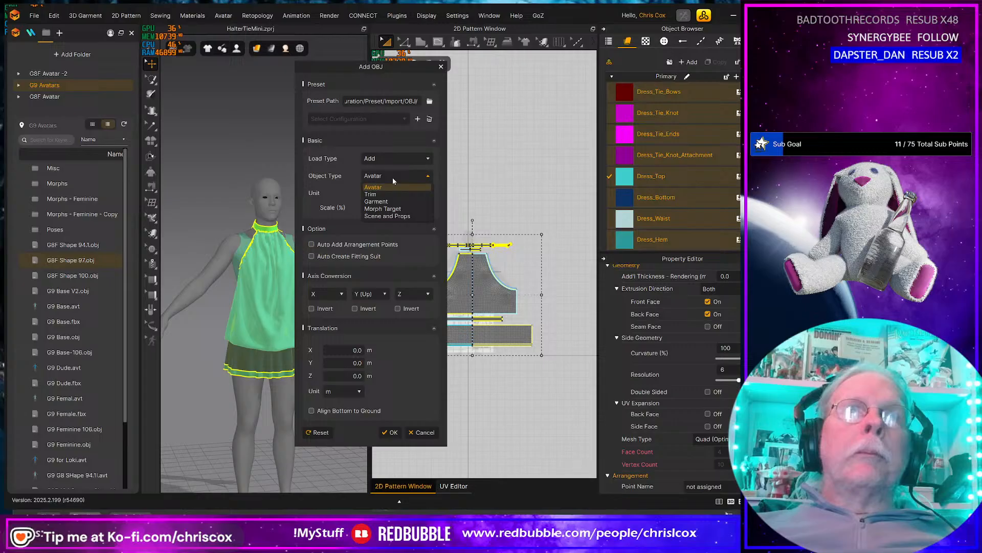
pyautogui.click(397, 208)
pyautogui.click(391, 322)
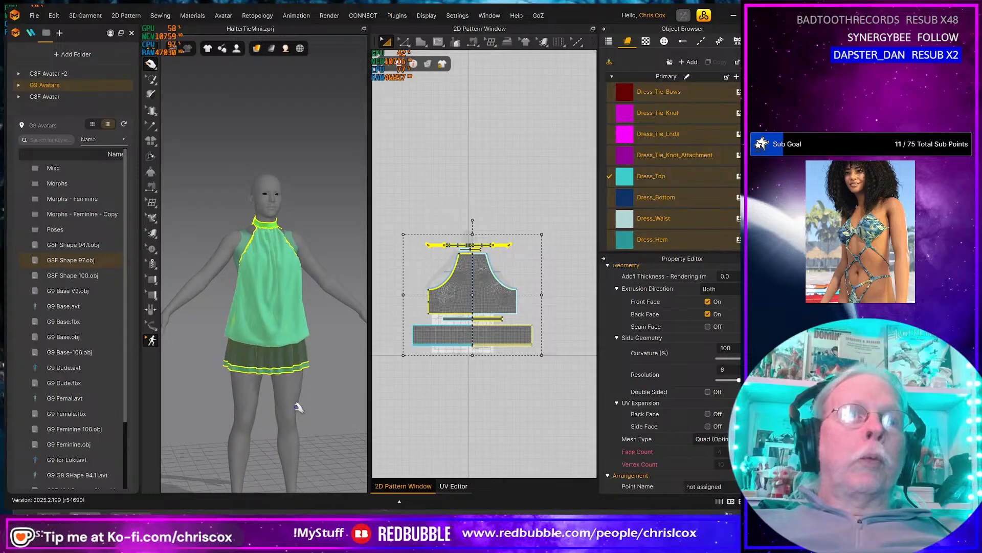
# Let the dress simulate onto the morphed avatar, stop the simulation, and check the fit.
pyautogui.click(155, 56)
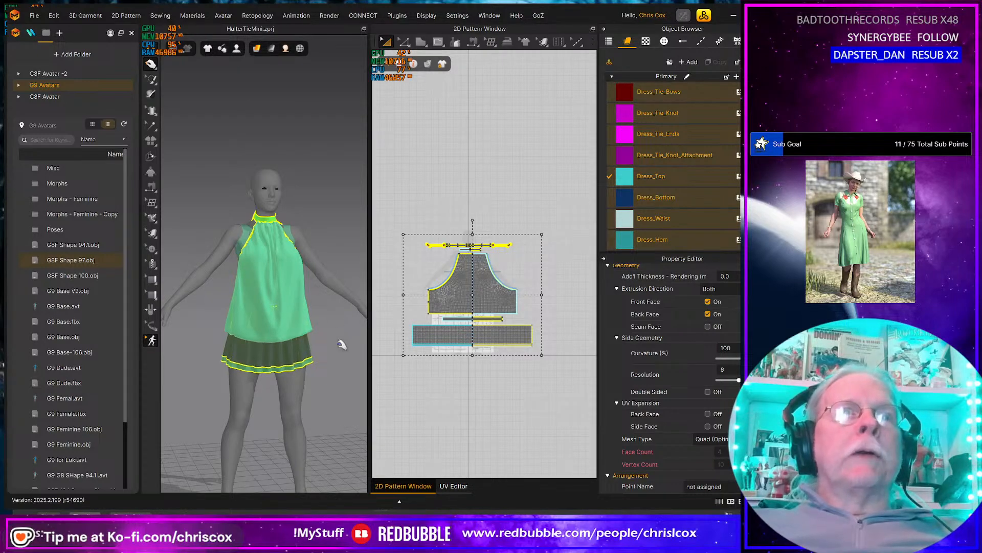
pyautogui.press('space')
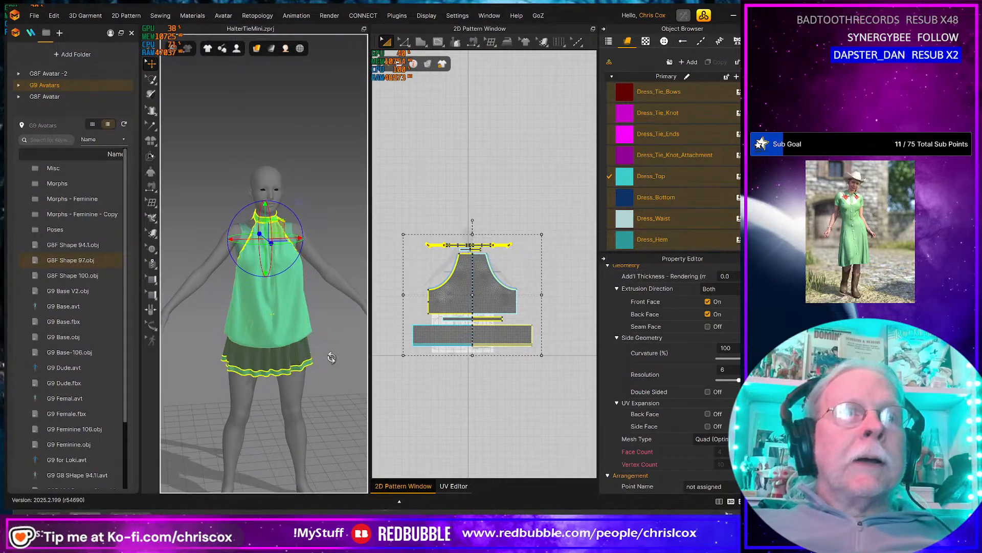
pyautogui.moveTo(331, 357); pyautogui.dragTo(377, 347, button='right')
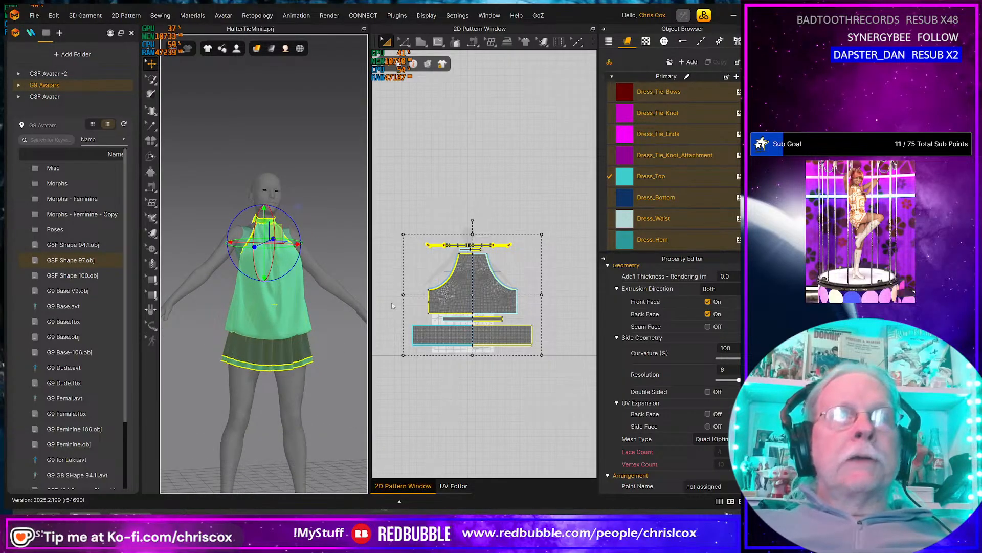
# Start an OBJ export of the refitted dress and browse to the Projects/Dresses/HalterTieMini/WIP folder.
pyautogui.click(33, 15)
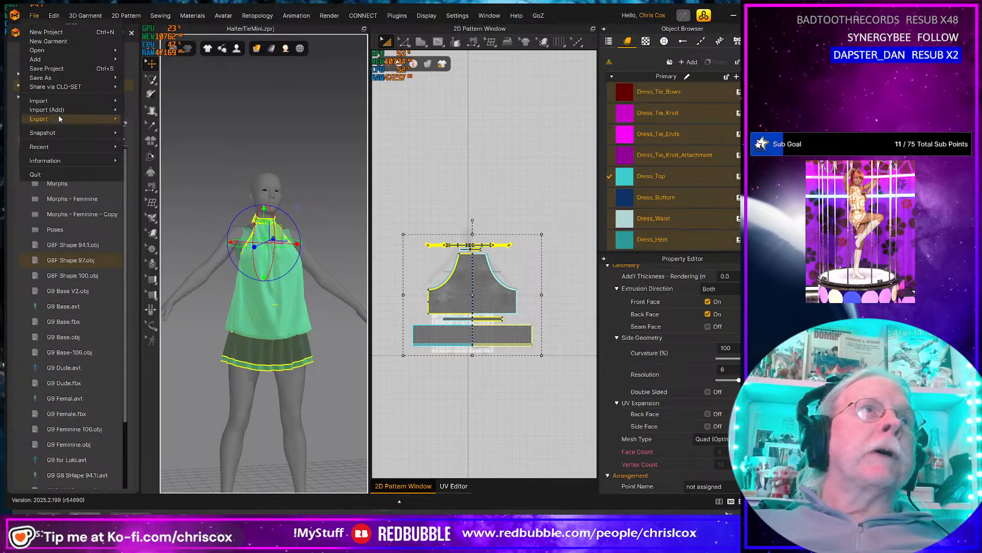
pyautogui.moveTo(59, 118)
pyautogui.click(161, 128)
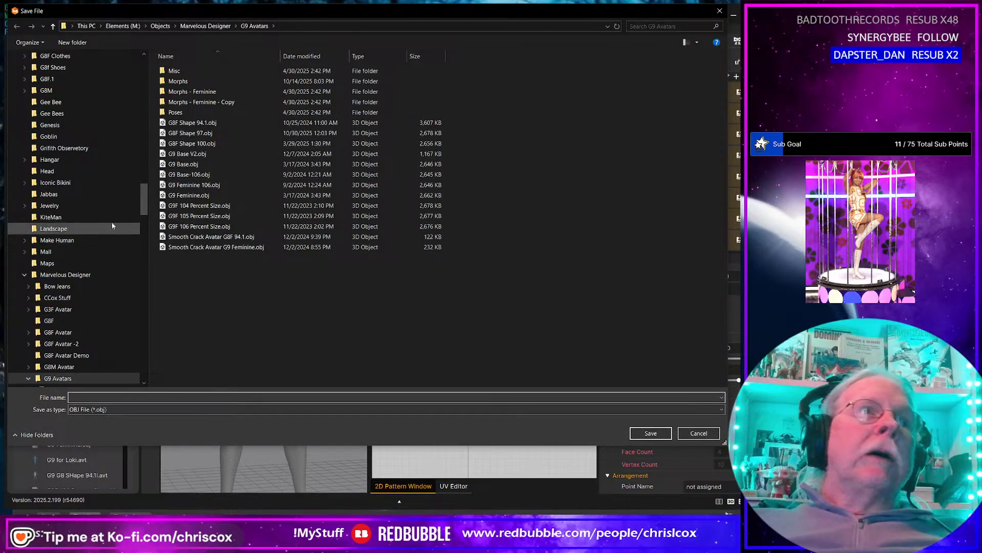
pyautogui.moveTo(142, 203); pyautogui.dragTo(128, 61)
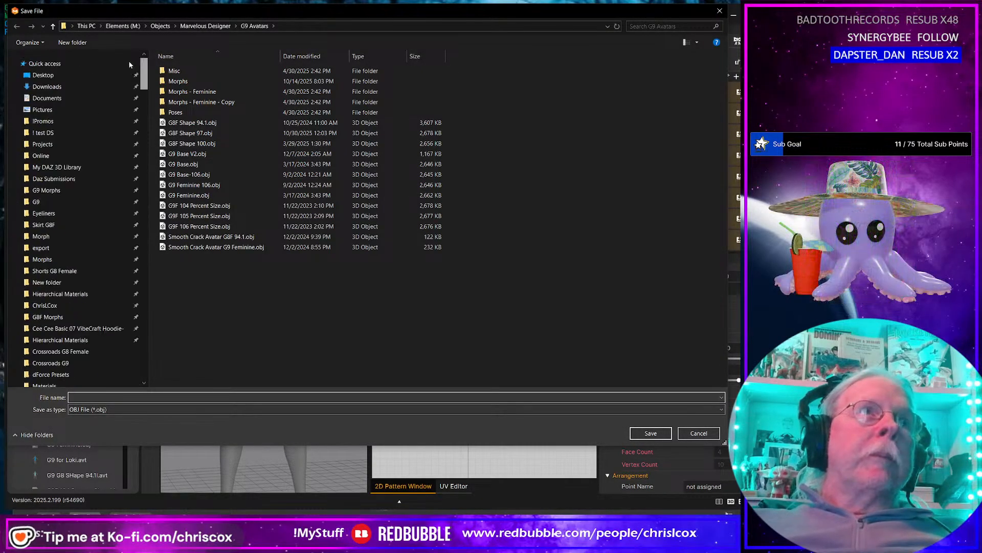
pyautogui.scroll(-1, 93, 288)
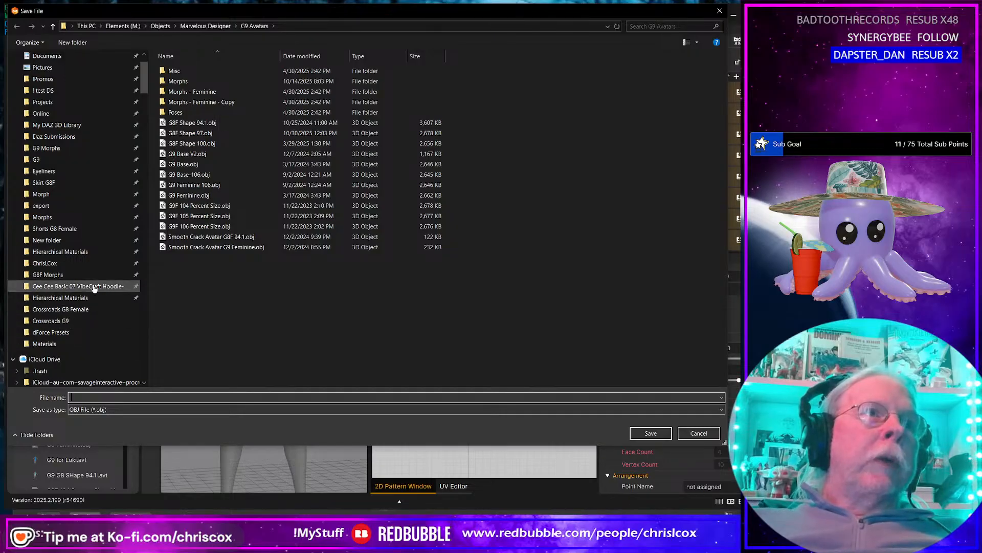
pyautogui.scroll(1, 93, 288)
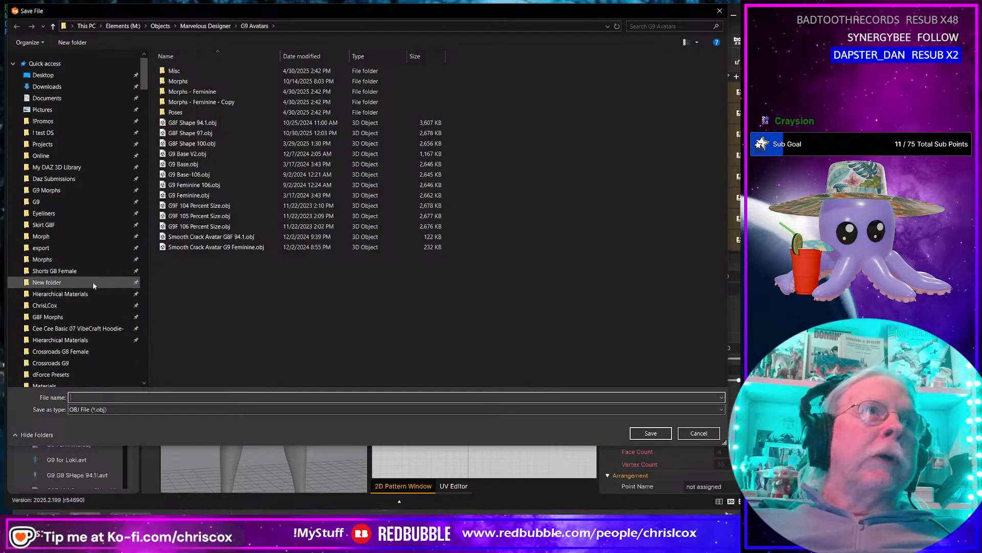
pyautogui.click(56, 144)
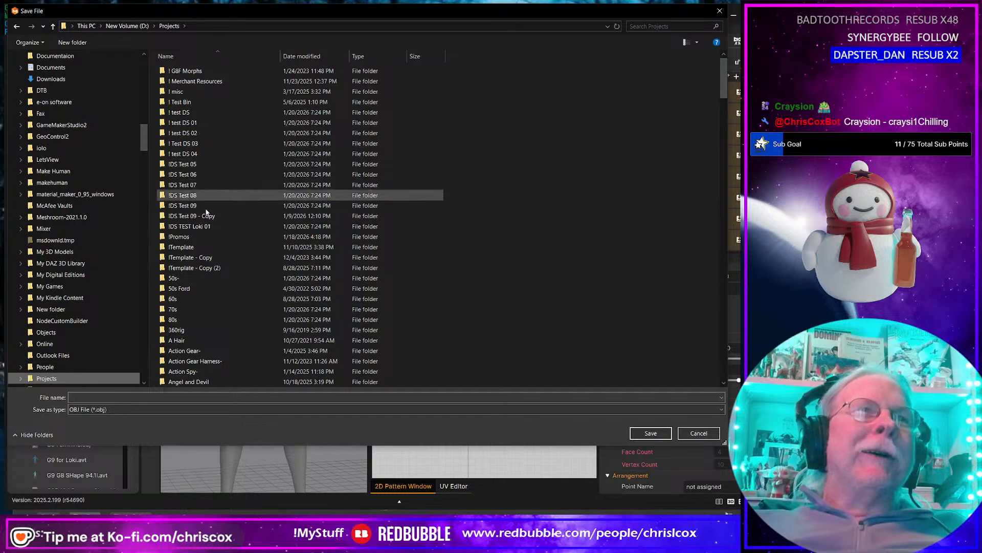
pyautogui.scroll(-9, 220, 256)
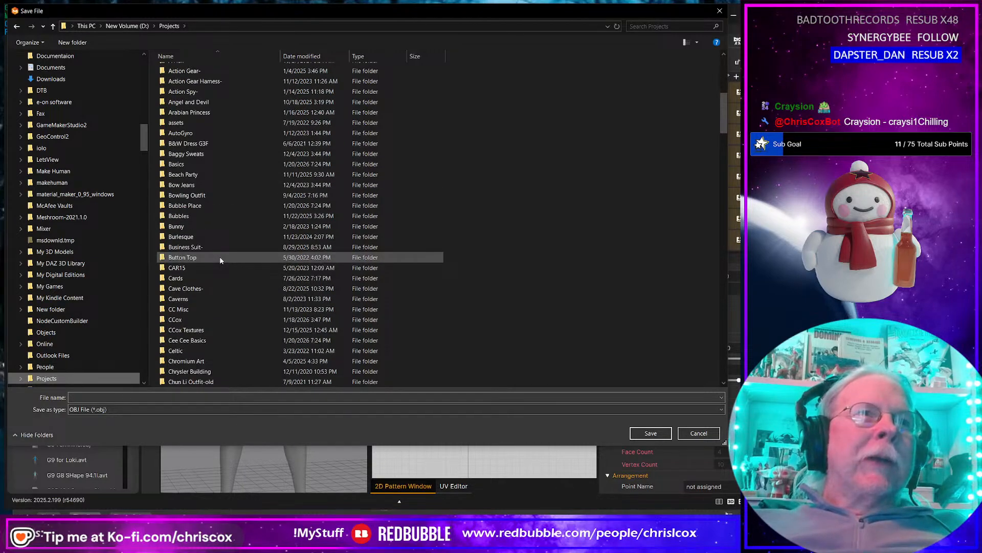
pyautogui.scroll(-5, 212, 293)
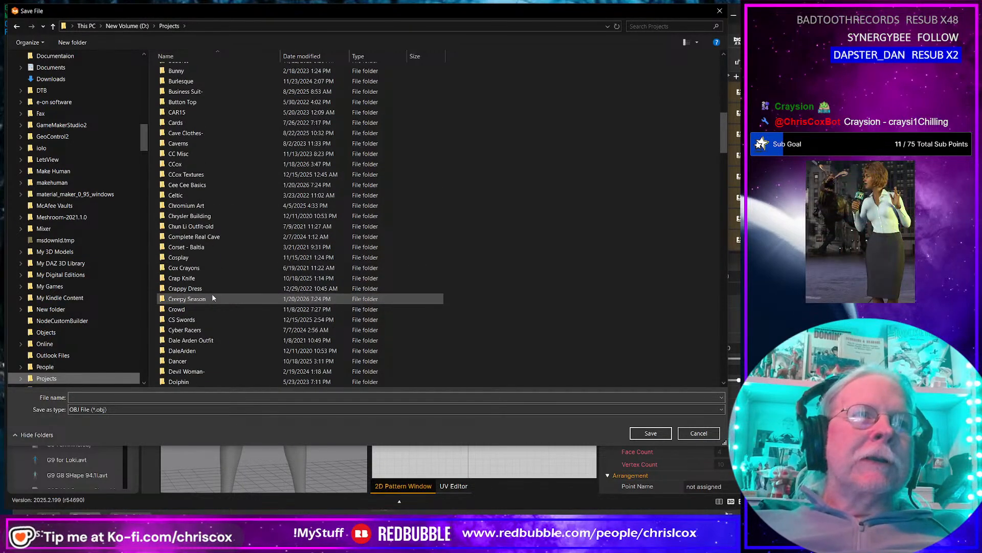
pyautogui.scroll(-1, 209, 353)
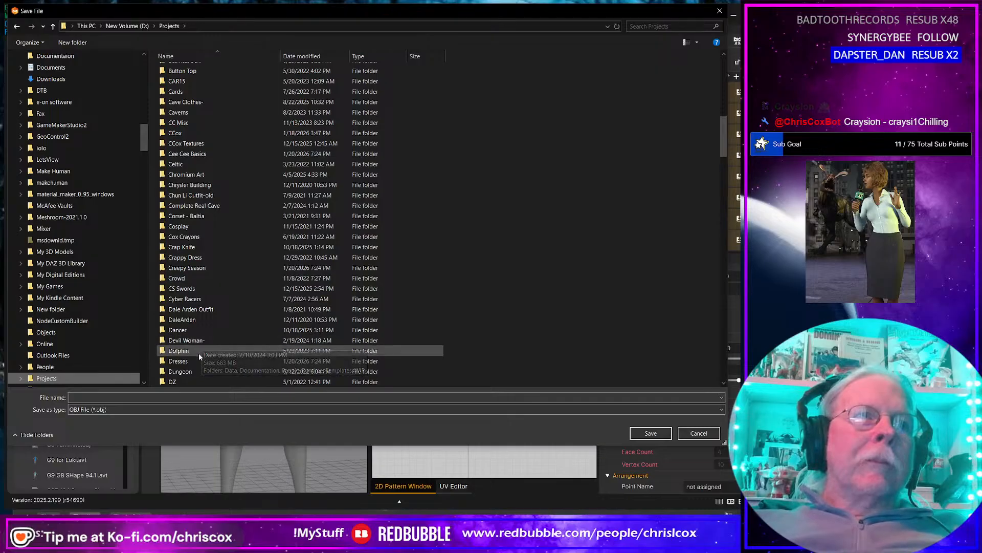
pyautogui.doubleClick(198, 360)
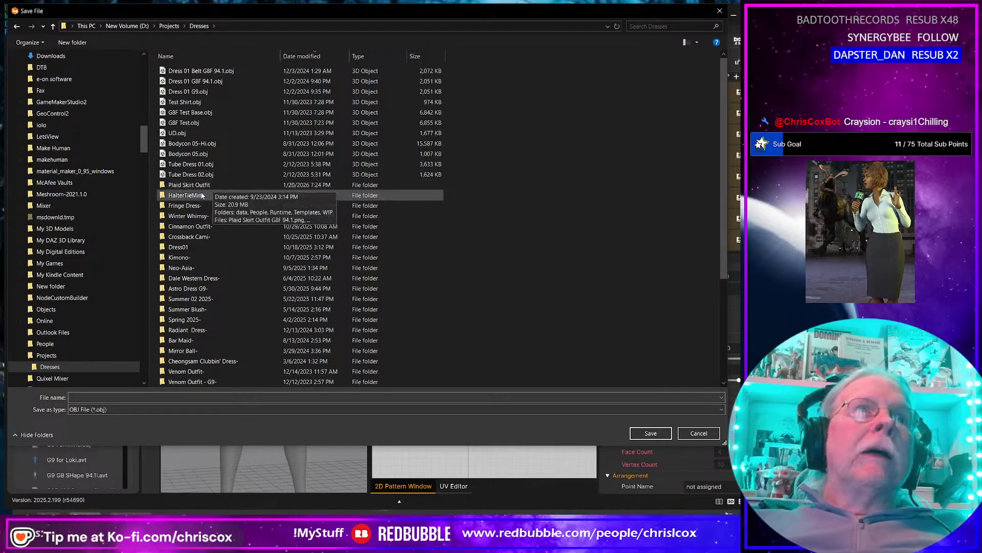
pyautogui.doubleClick(201, 195)
pyautogui.click(176, 72)
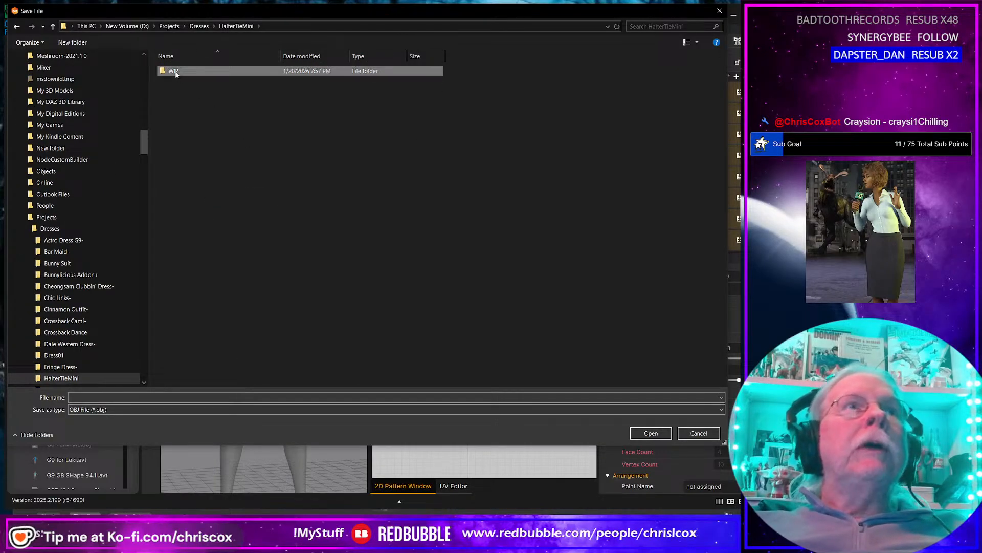
pyautogui.doubleClick(175, 72)
# Name the OBJ file HTM G8 Female in the WIP folder and export the patterns with the existing settings.
pyautogui.click(184, 71)
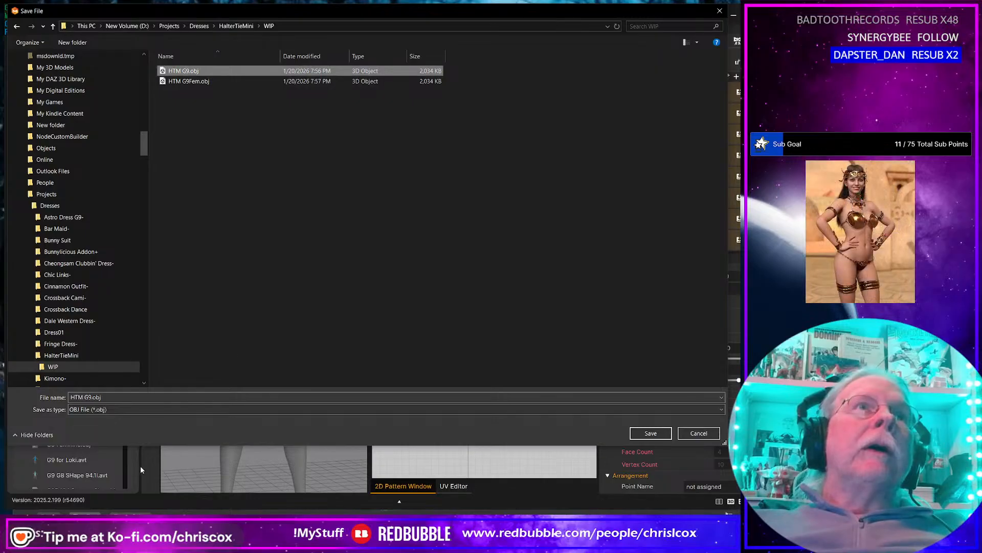
pyautogui.click(86, 396)
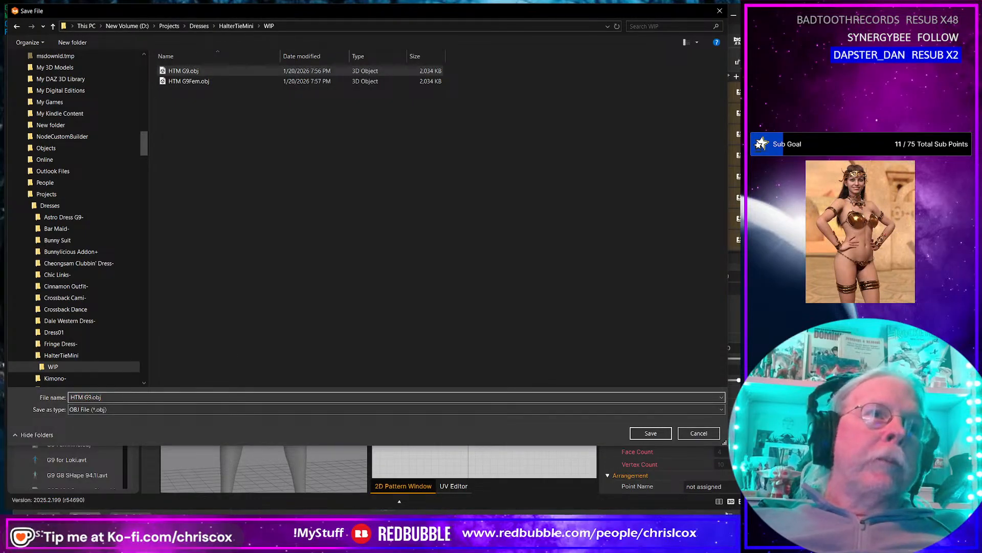
pyautogui.press('BackSpace')
pyautogui.write('8 F')
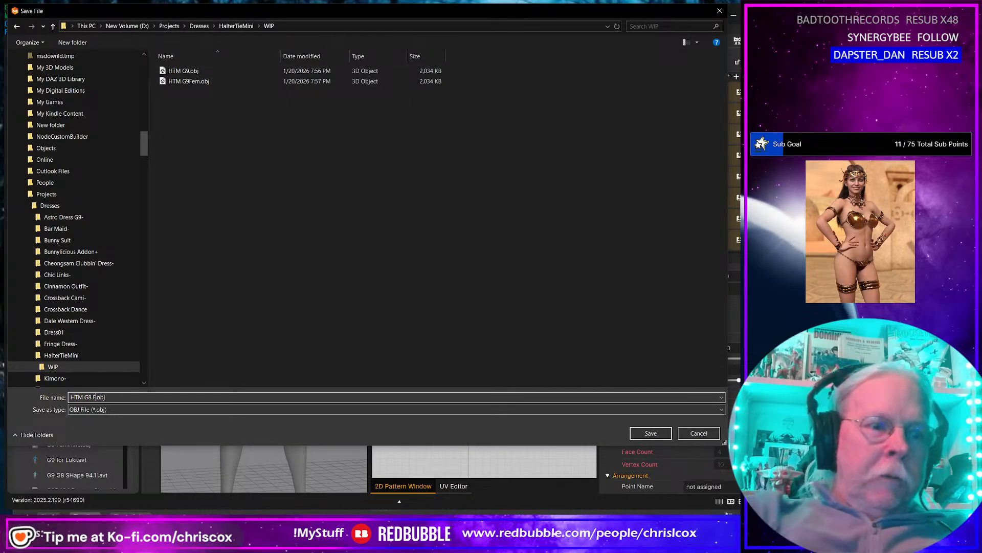
pyautogui.write('emale')
pyautogui.press('Return')
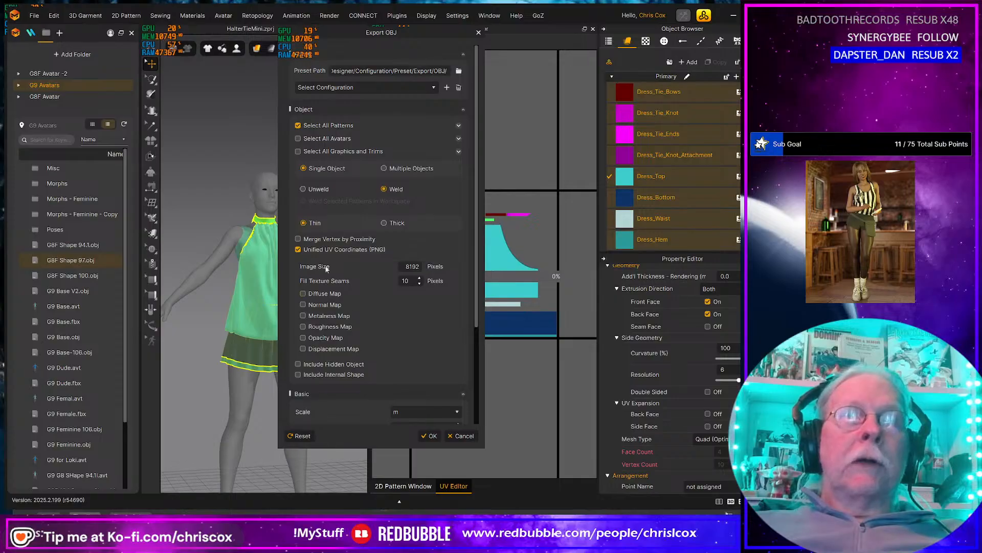
pyautogui.click(429, 436)
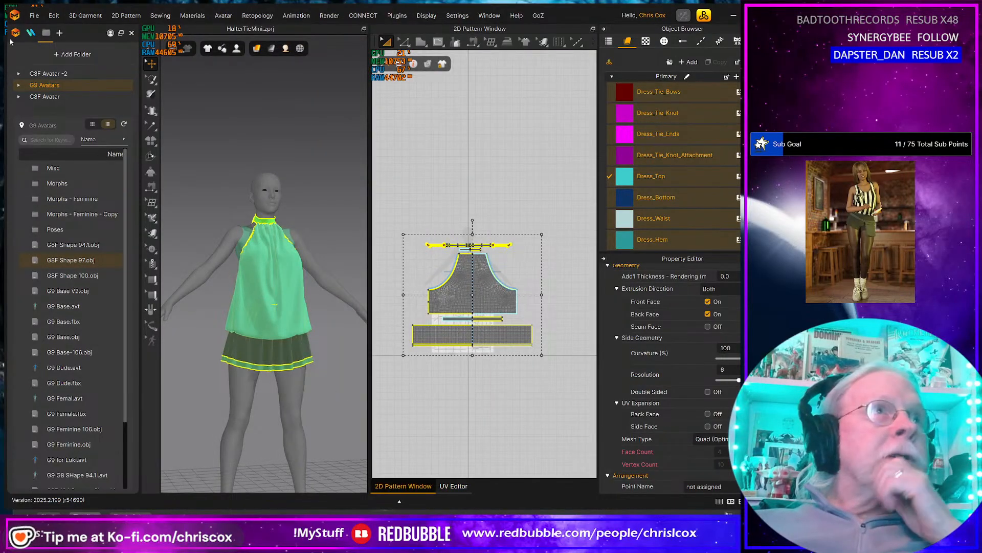
# Save the project under the new name HalterTieMini G8 Female in the HalterTieMini/WIP folder.
pyautogui.click(34, 17)
pyautogui.moveTo(71, 77)
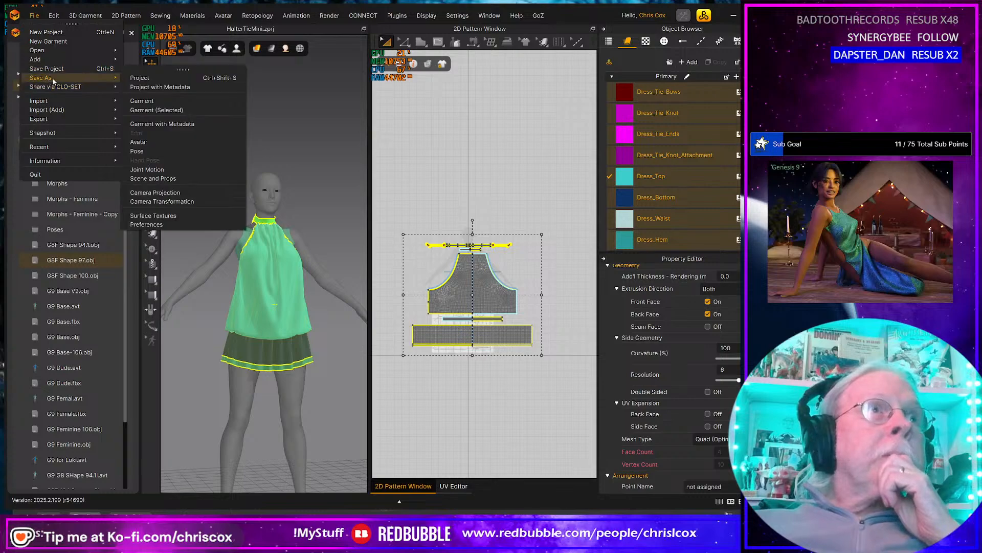
pyautogui.click(157, 80)
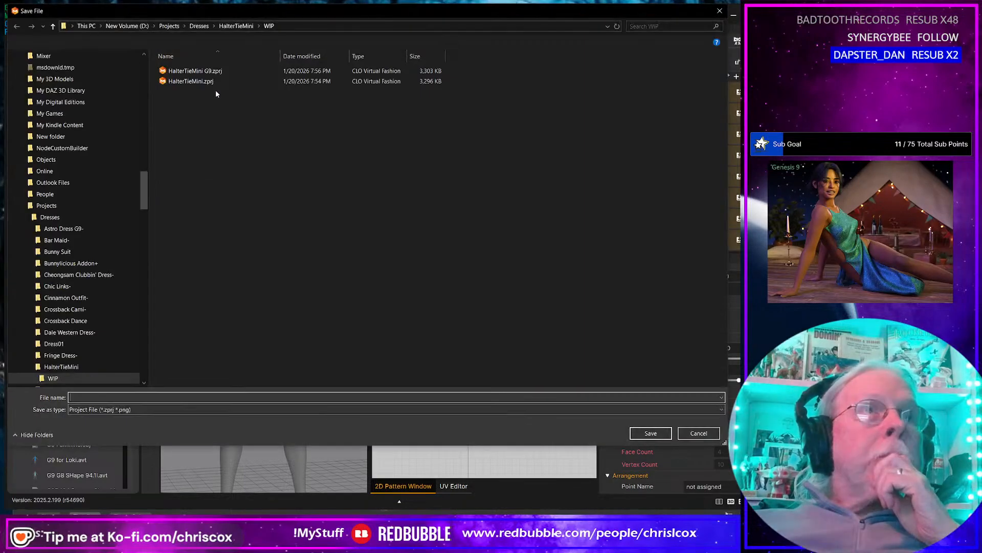
pyautogui.click(202, 75)
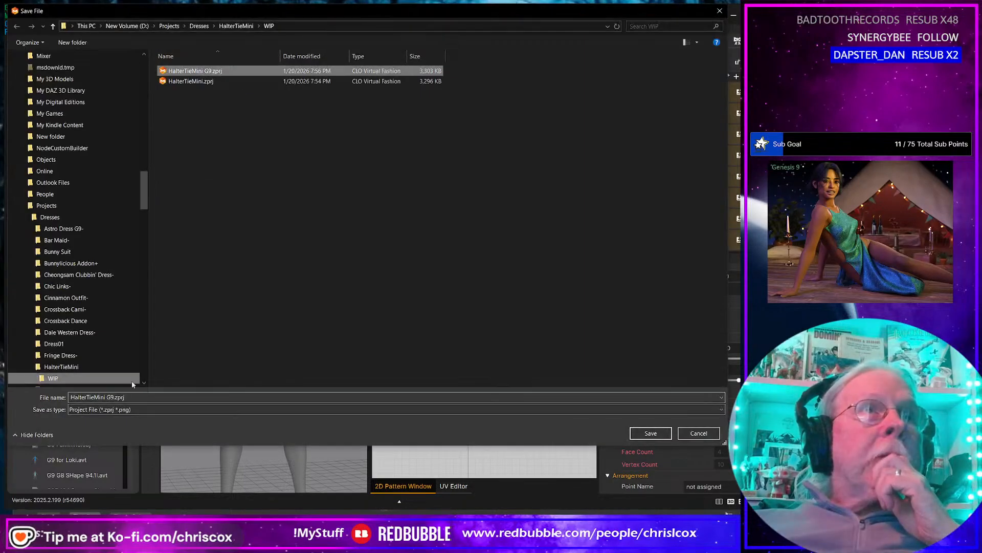
pyautogui.click(107, 397)
pyautogui.hotkey('shift', 'Right')
pyautogui.hotkey('shift', 'Right')
pyautogui.hotkey('shift', 'Right')
pyautogui.hotkey('shift', 'Right')
pyautogui.hotkey('shift', 'Right')
pyautogui.hotkey('shift', 'Right')
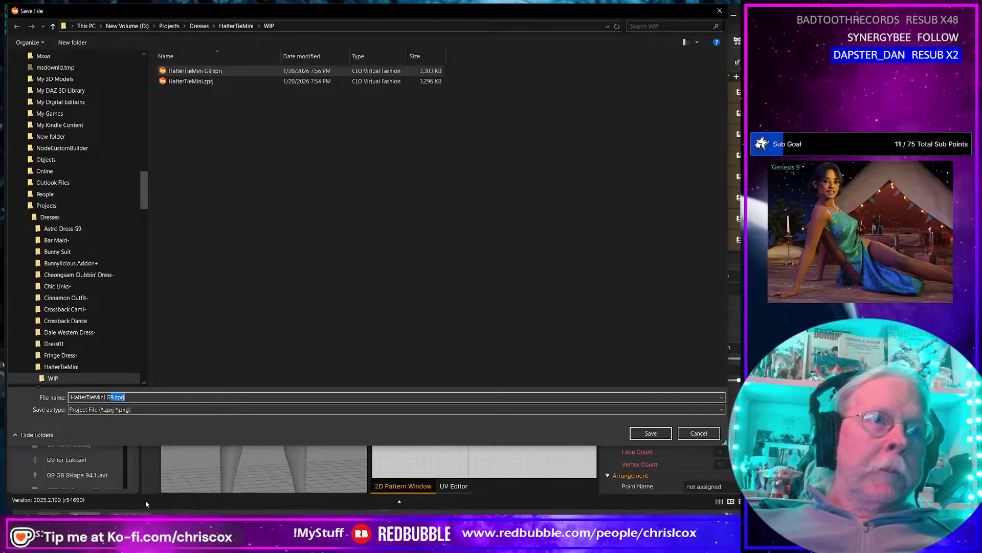
pyautogui.write('8 Female')
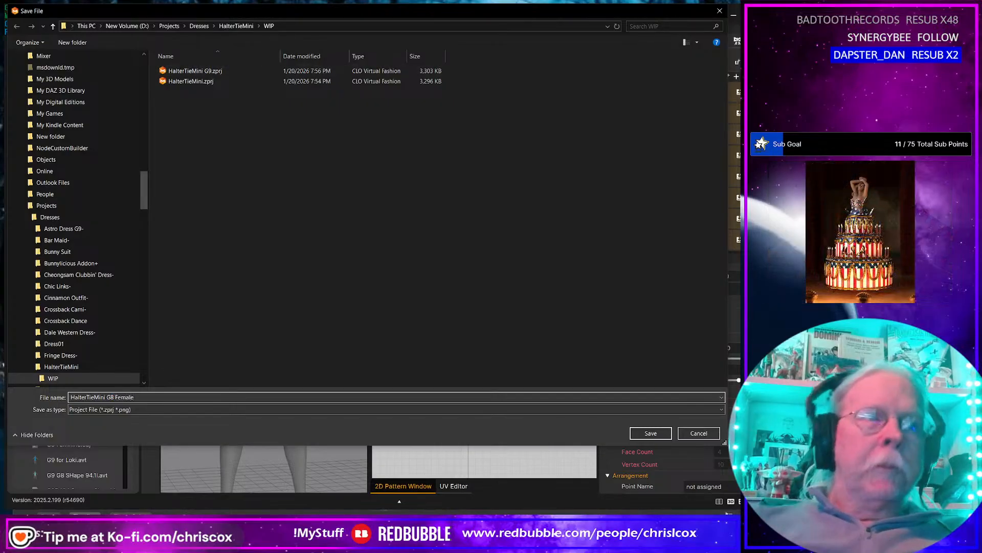
pyautogui.press('Return')
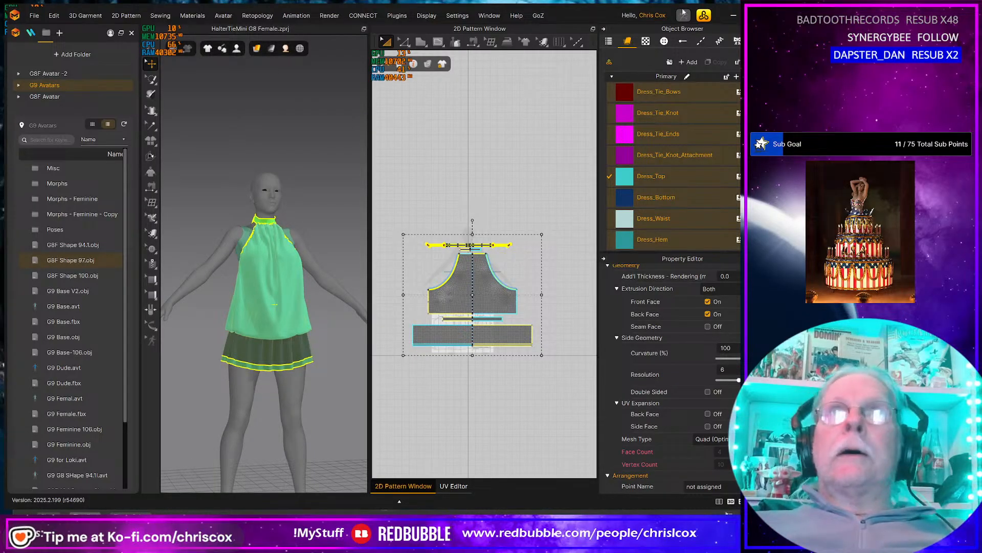
# Switch to ChatGPT in the browser and ask it for "cool names for a halter mini dress".
pyautogui.click(734, 16)
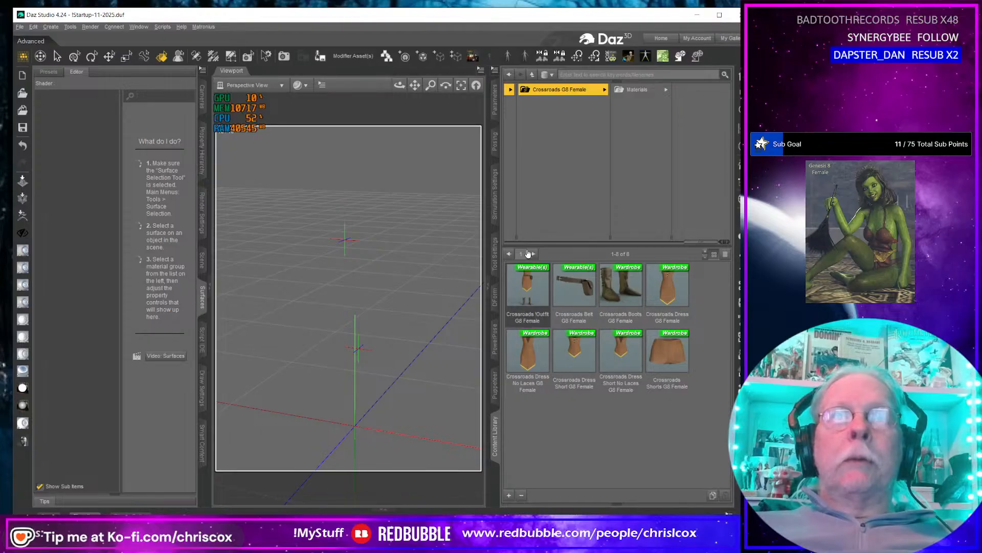
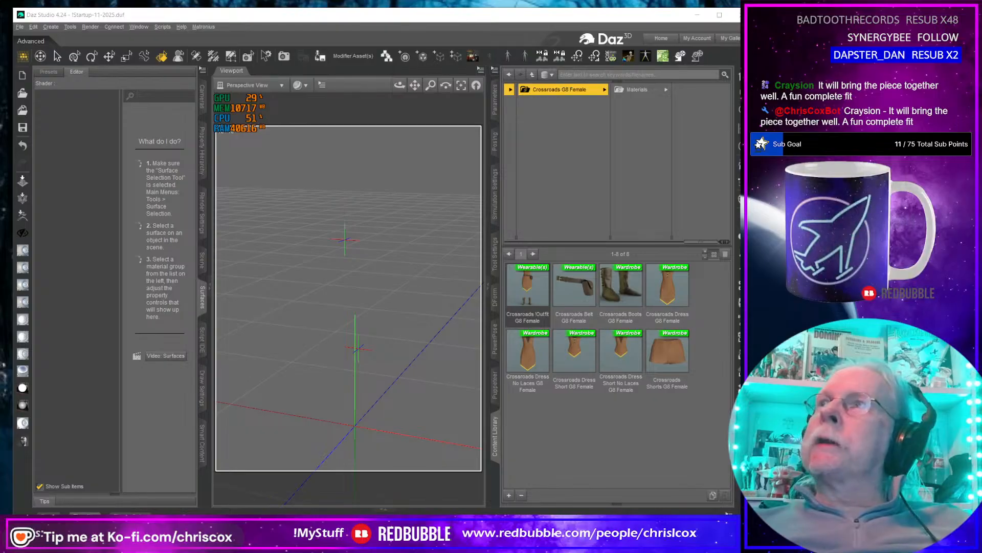
pyautogui.moveTo(737, 194); pyautogui.dragTo(347, 69)
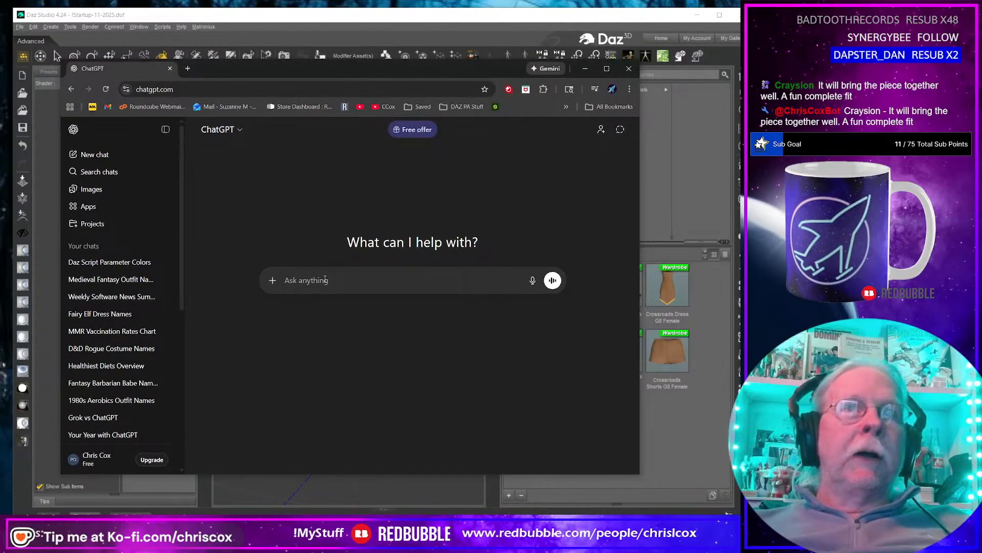
pyautogui.click(346, 277)
pyautogui.write('cool')
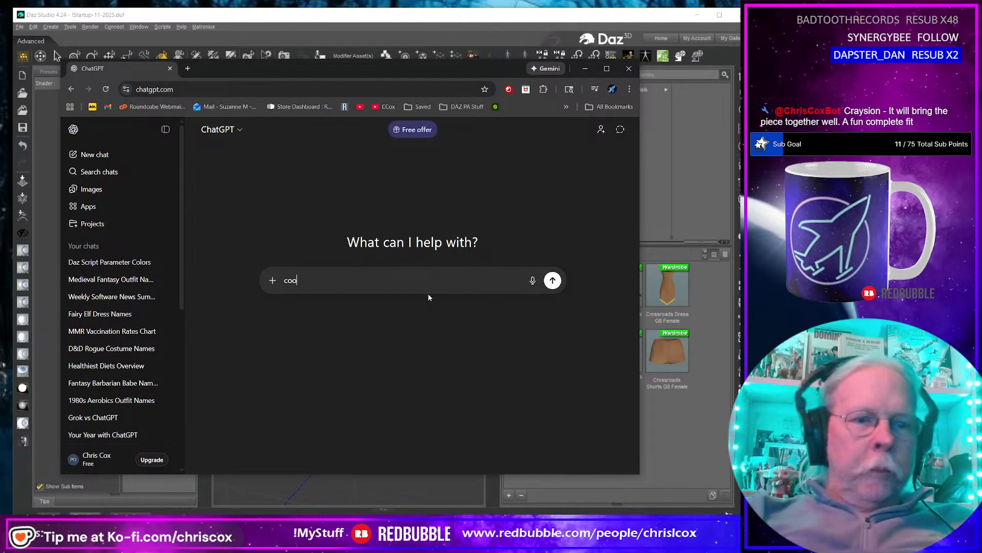
pyautogui.write(' nem')
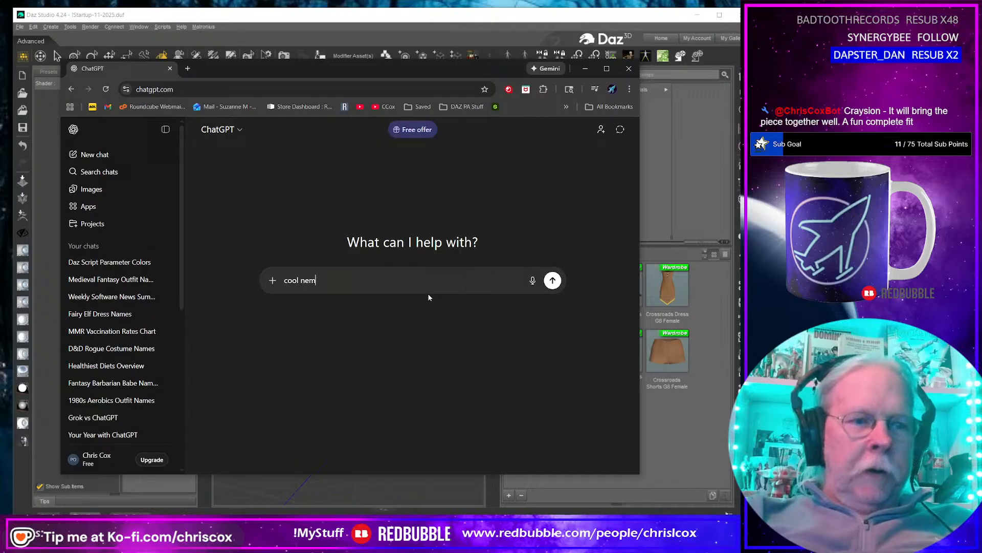
pyautogui.write('a')
pyautogui.press('BackSpace')
pyautogui.press('BackSpace')
pyautogui.press('BackSpace')
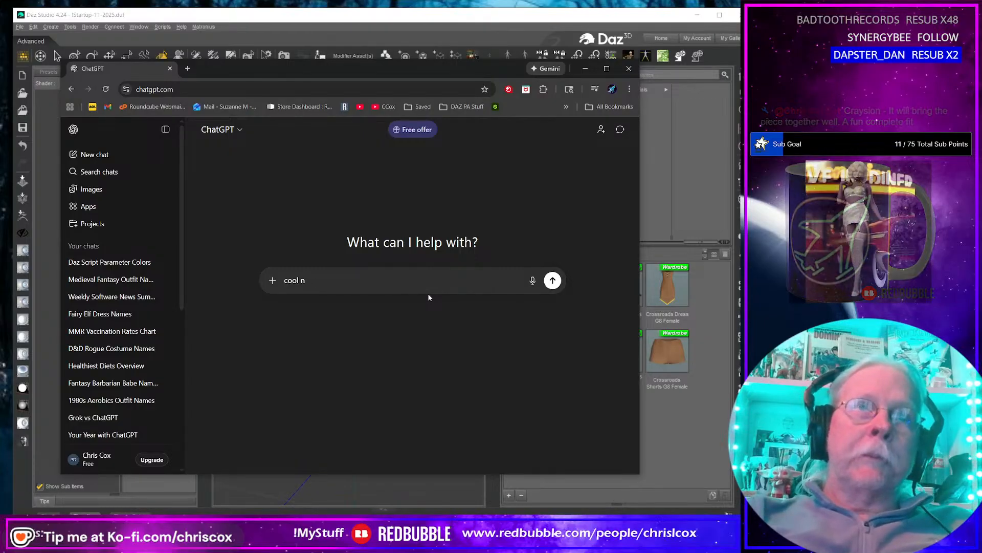
pyautogui.write('ames f')
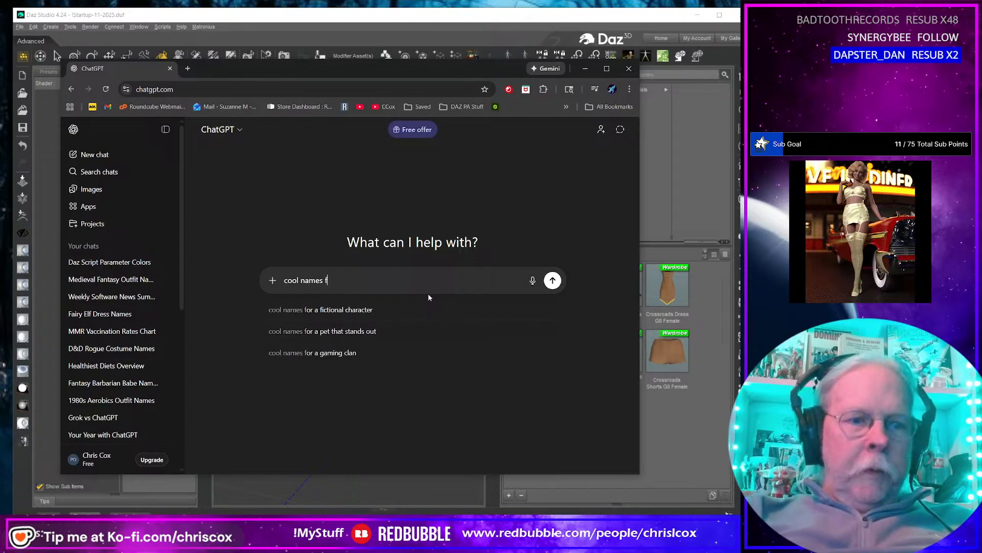
pyautogui.write('or a halter')
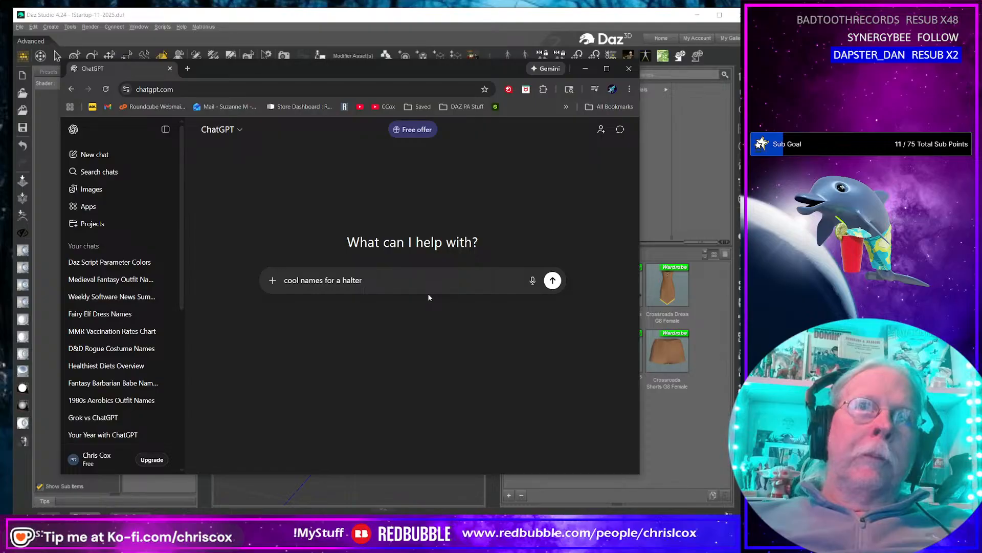
pyautogui.write('mi')
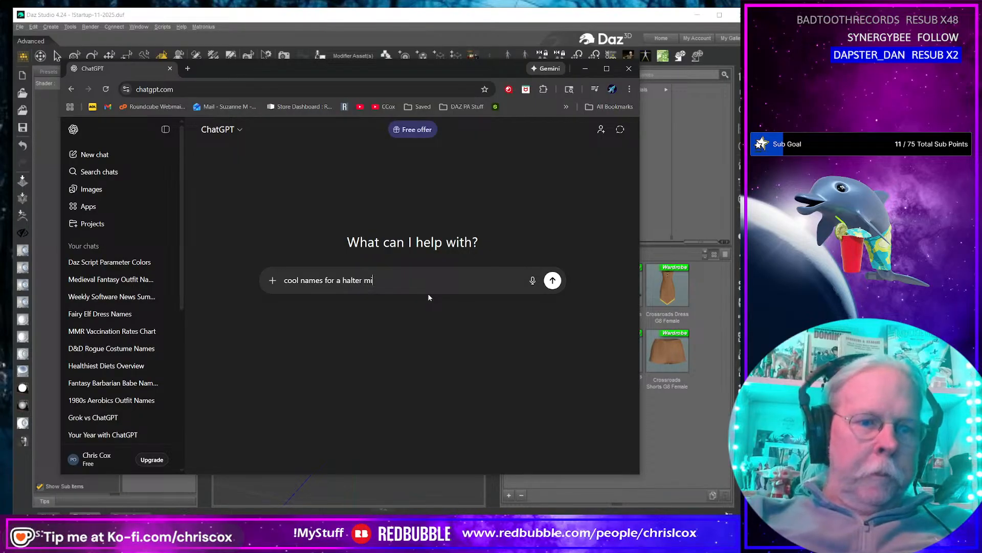
pyautogui.write('ni')
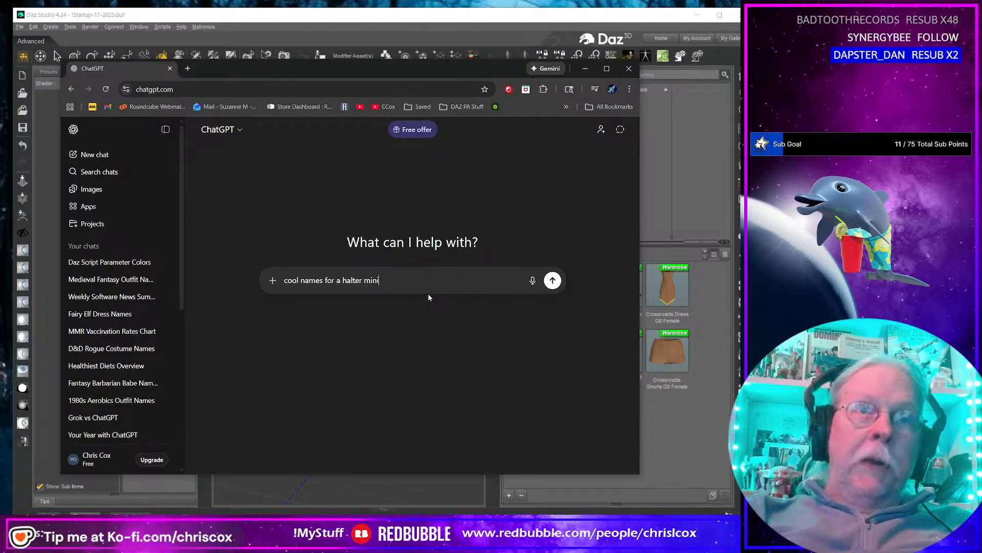
pyautogui.write(' dress')
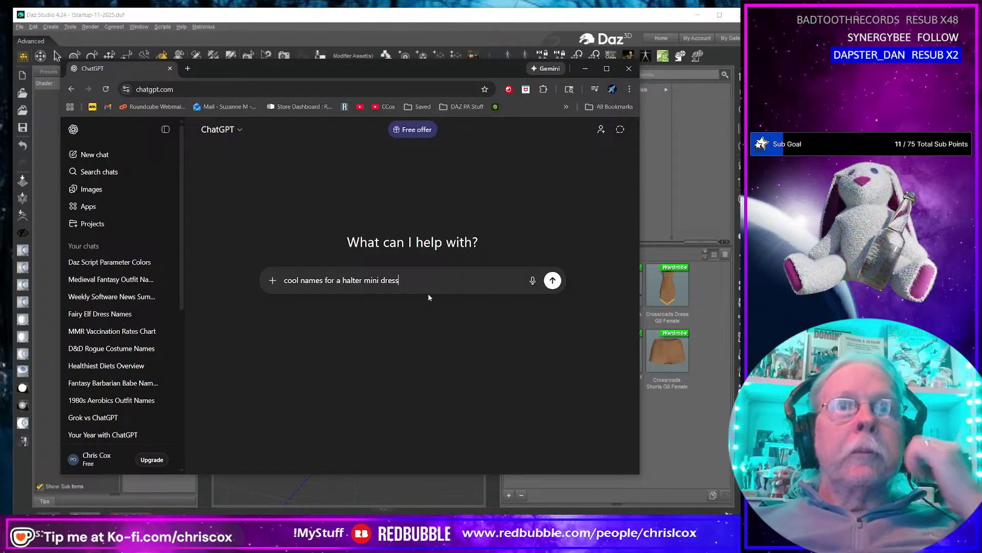
pyautogui.press('Return')
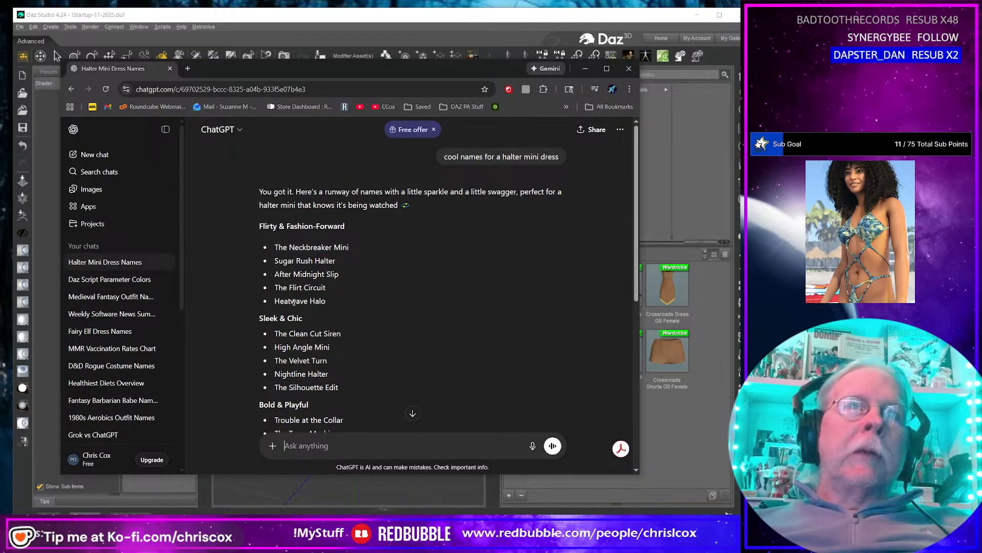
# Review the suggested dress names in every style category, considering the words Heatwave and Halo.
pyautogui.scroll(-2, 456, 333)
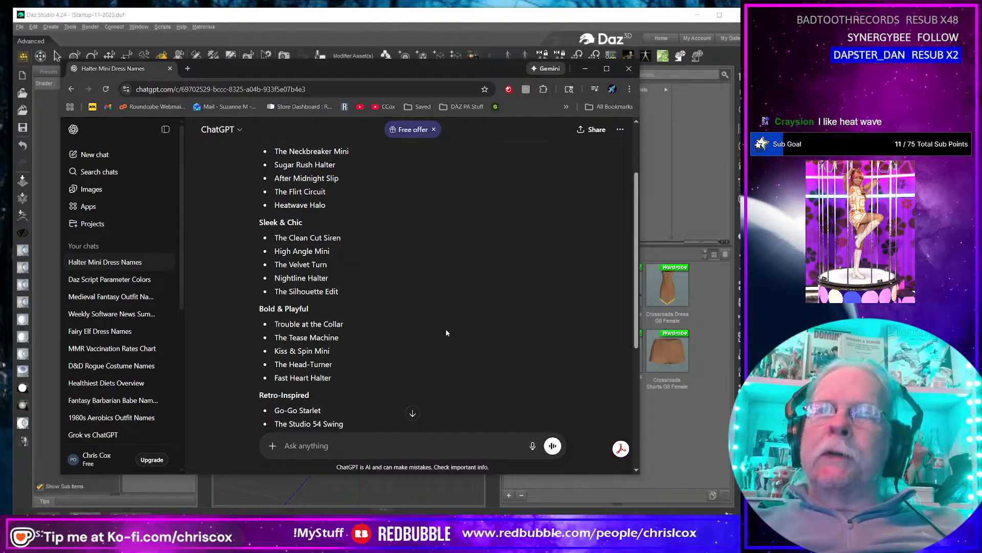
pyautogui.scroll(1, 425, 328)
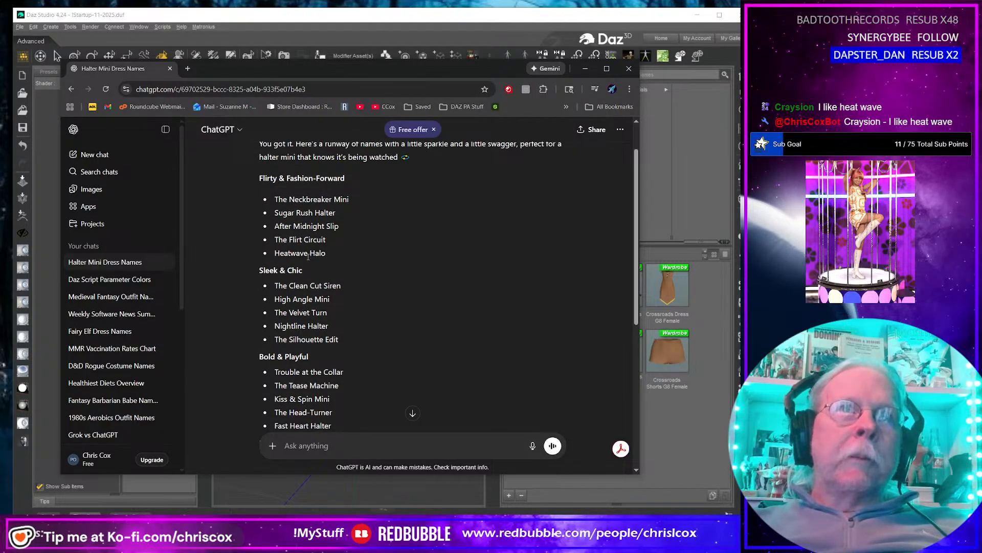
pyautogui.doubleClick(313, 253)
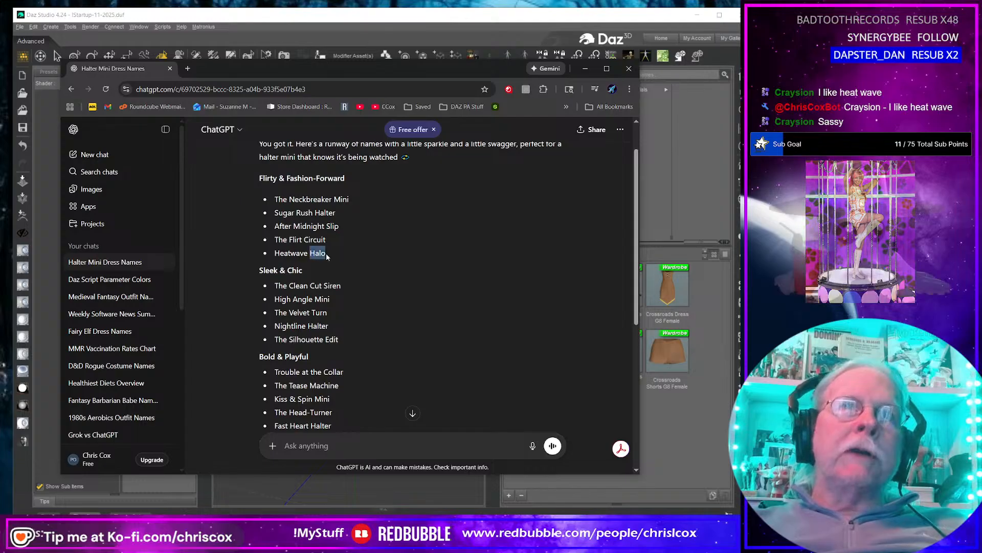
pyautogui.doubleClick(292, 253)
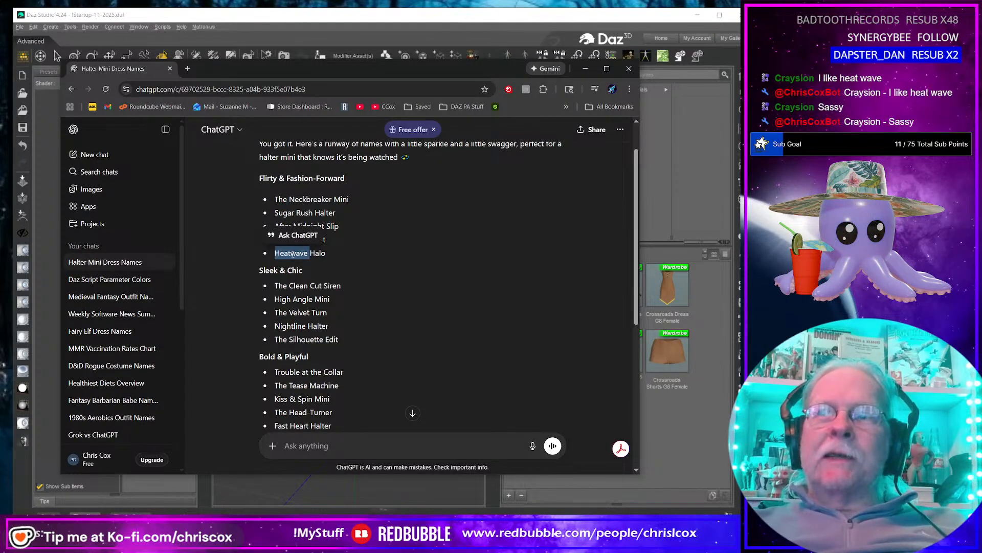
pyautogui.scroll(-2, 410, 321)
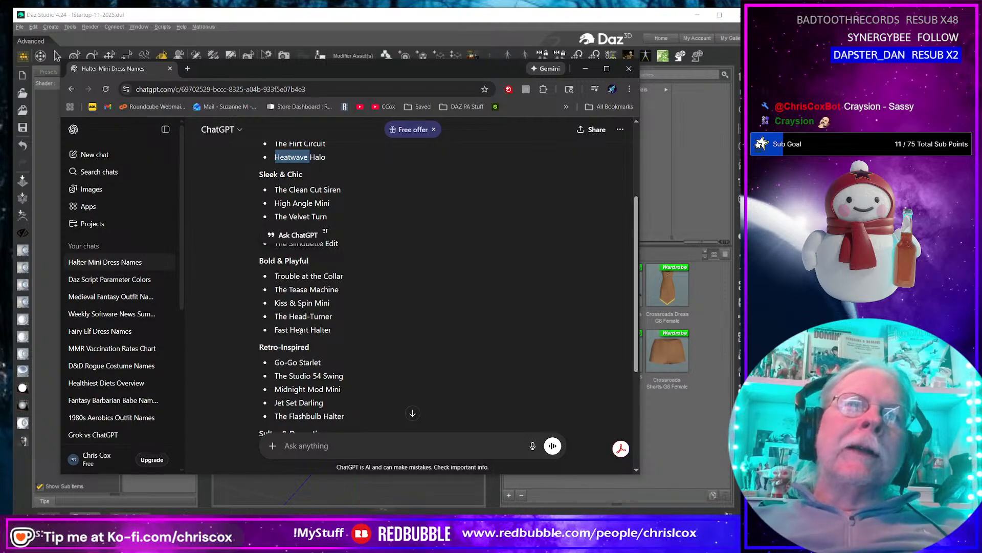
pyautogui.scroll(-1, 419, 349)
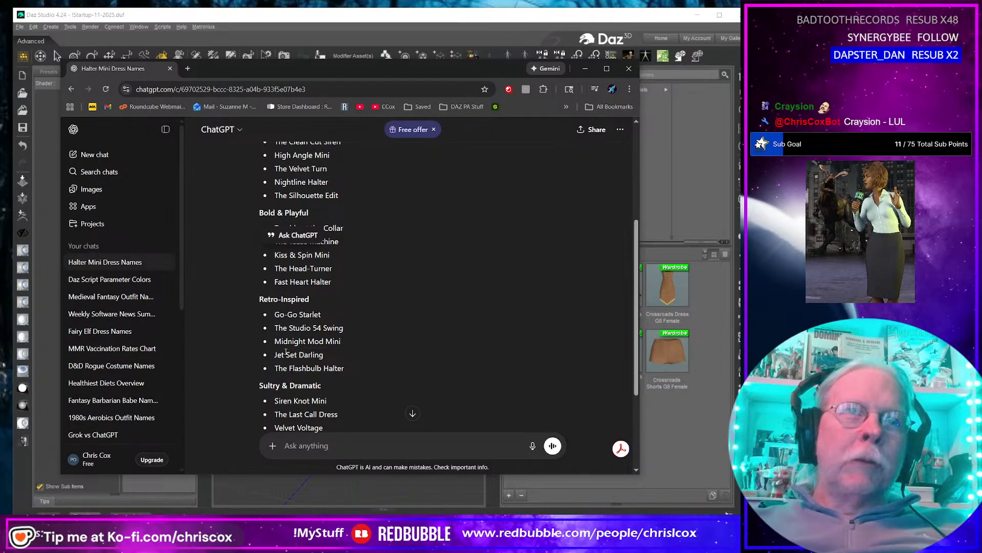
pyautogui.scroll(-2, 401, 351)
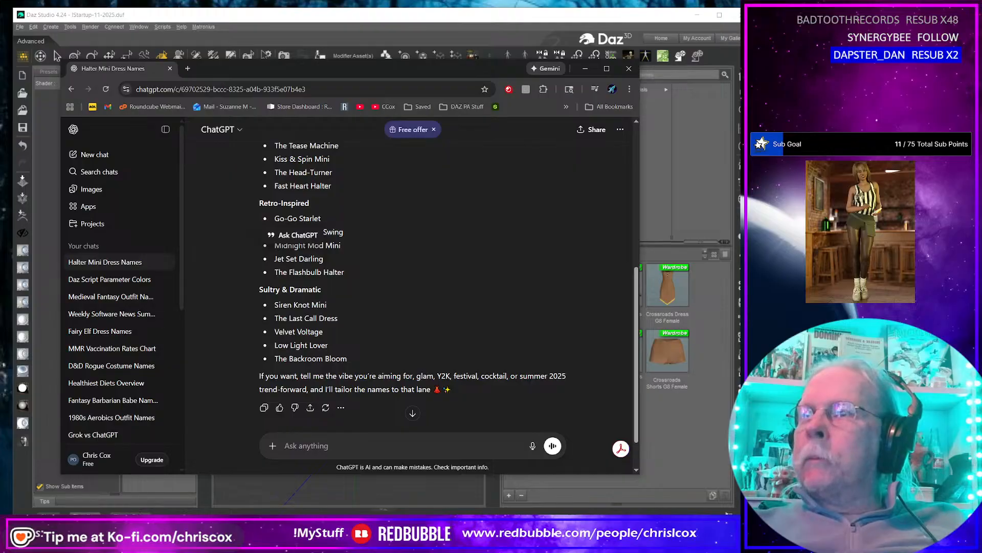
# Open the Daz 3D website in a new browser window and enlarge that window to show the full site layout.
pyautogui.hotkey('ctrl', 'n')
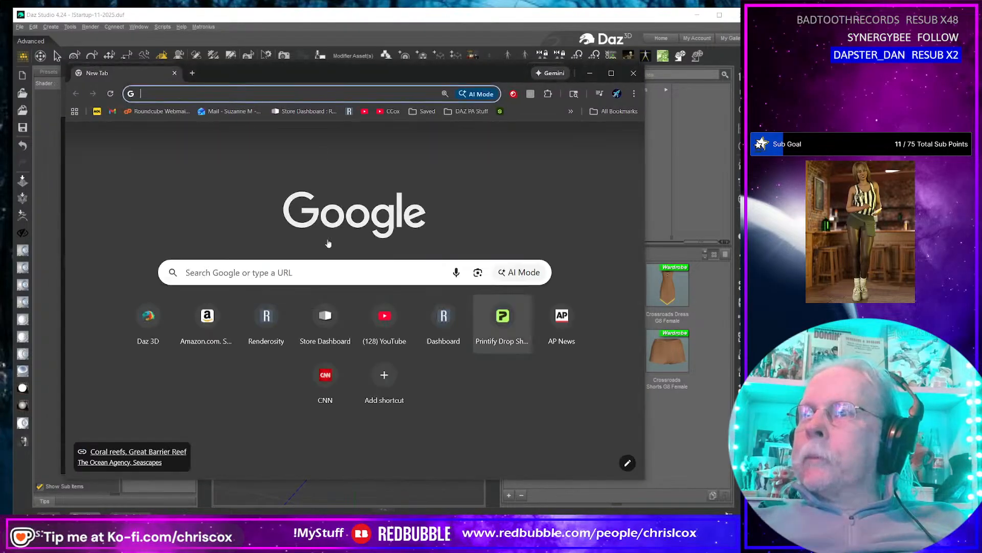
pyautogui.click(148, 323)
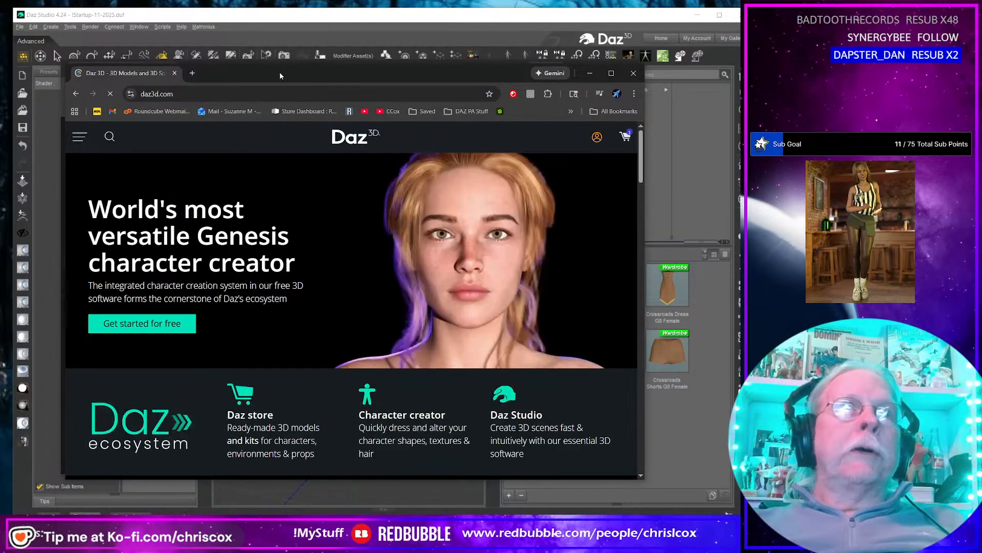
pyautogui.moveTo(279, 72); pyautogui.dragTo(256, 14)
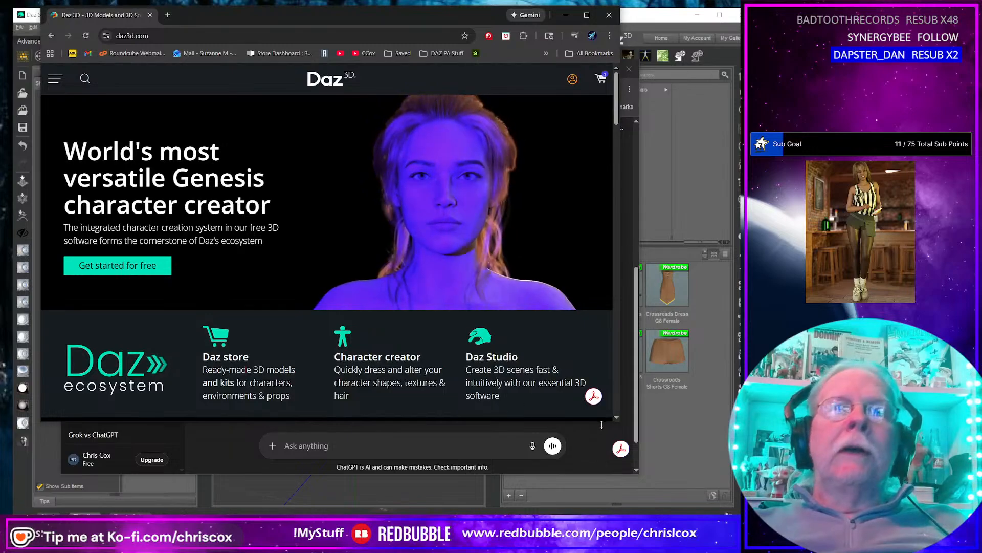
pyautogui.moveTo(618, 424); pyautogui.dragTo(740, 513)
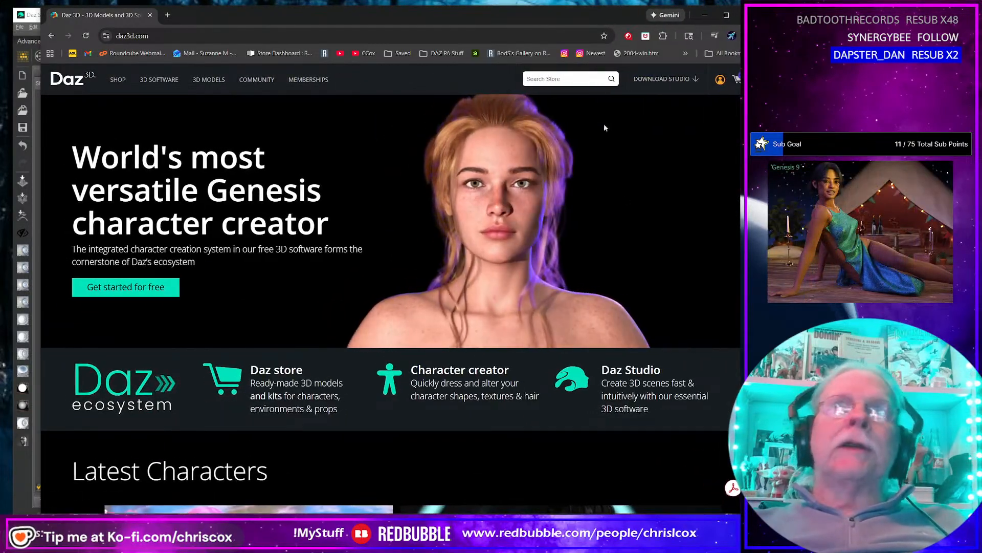
# Search the Daz store for "heatwave" and look through the product names that come up.
pyautogui.click(556, 79)
pyautogui.write('he')
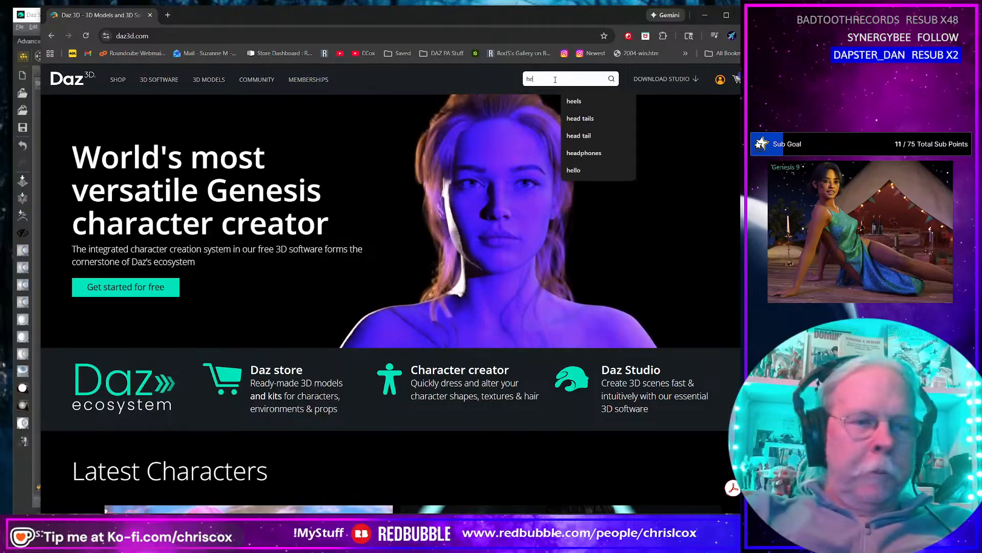
pyautogui.write('atwave')
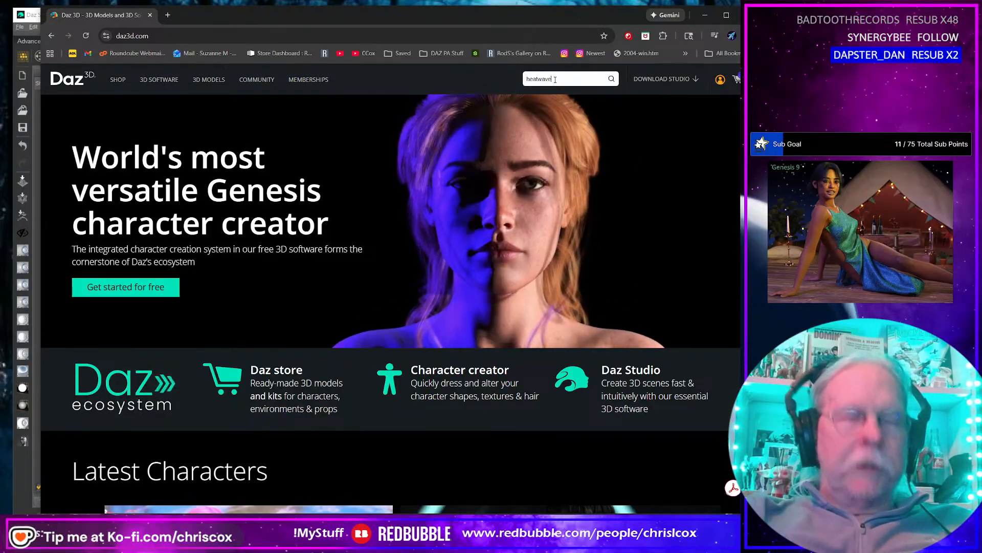
pyautogui.press('Return')
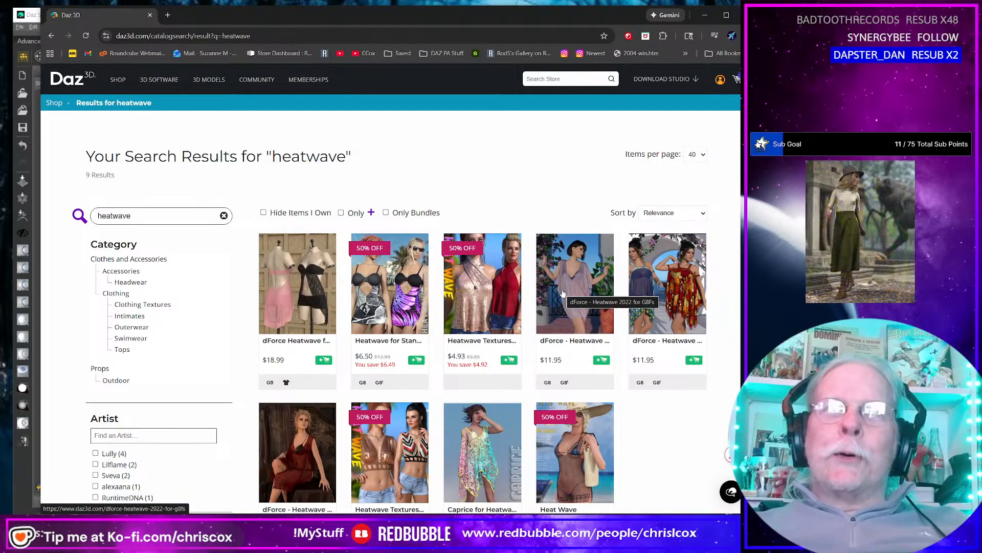
pyautogui.scroll(-2, 561, 294)
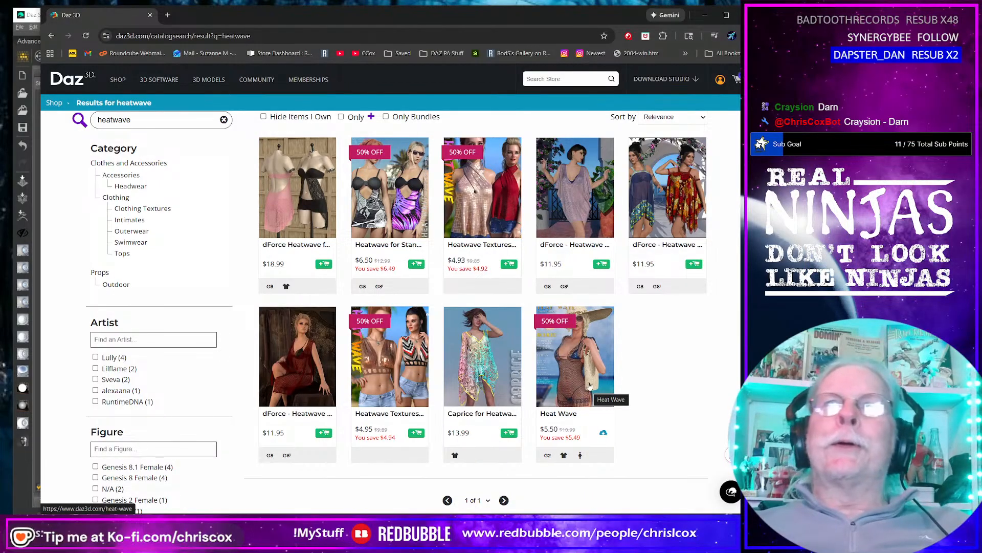
# Search the Daz store for "sassy" and look through the product names that use it.
pyautogui.click(543, 78)
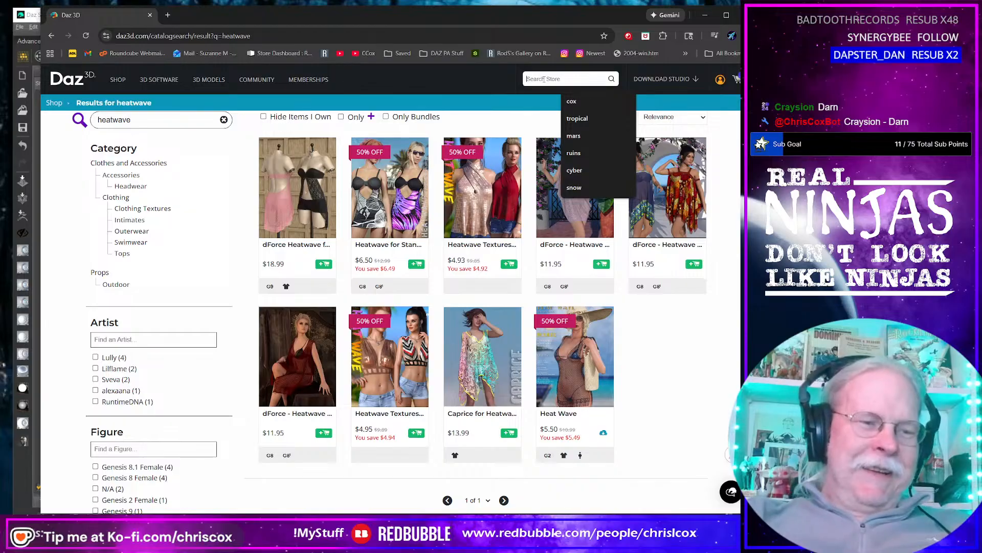
pyautogui.write('sassy')
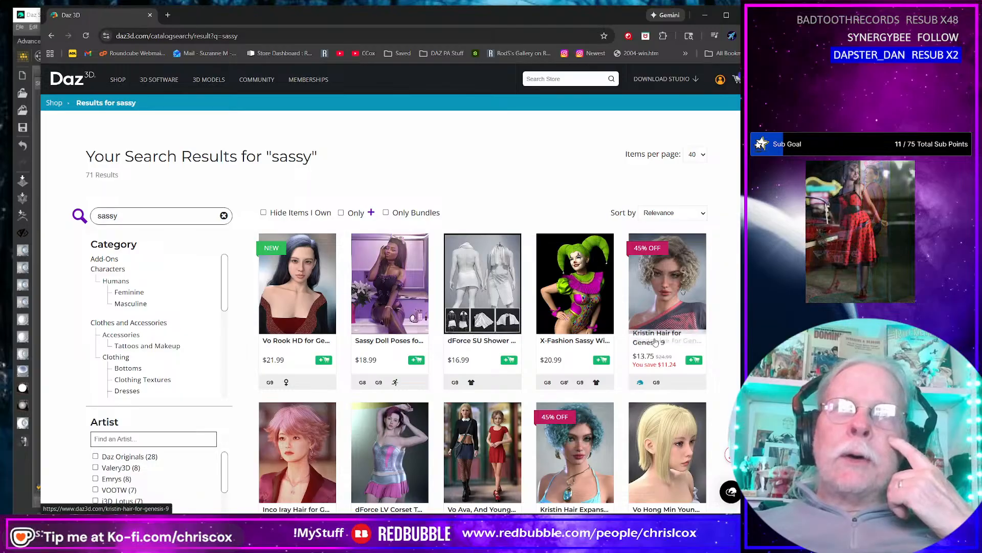
pyautogui.scroll(-3, 481, 344)
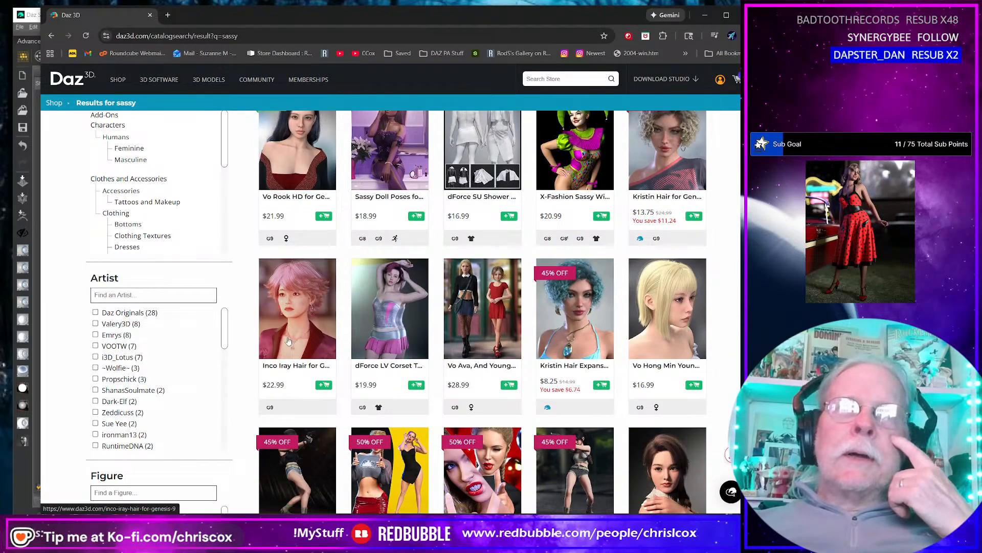
pyautogui.scroll(-3, 276, 380)
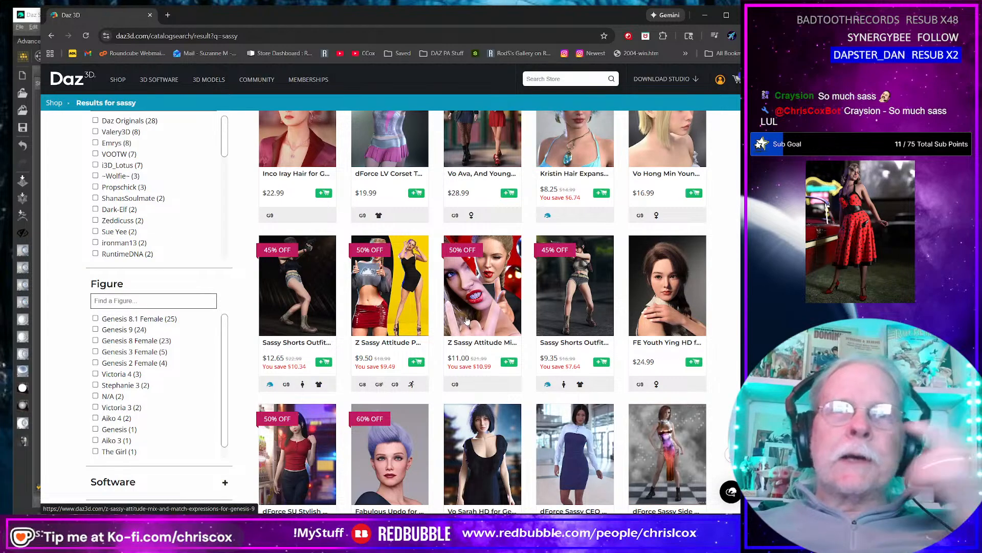
pyautogui.hotkey('alt', 'Tab')
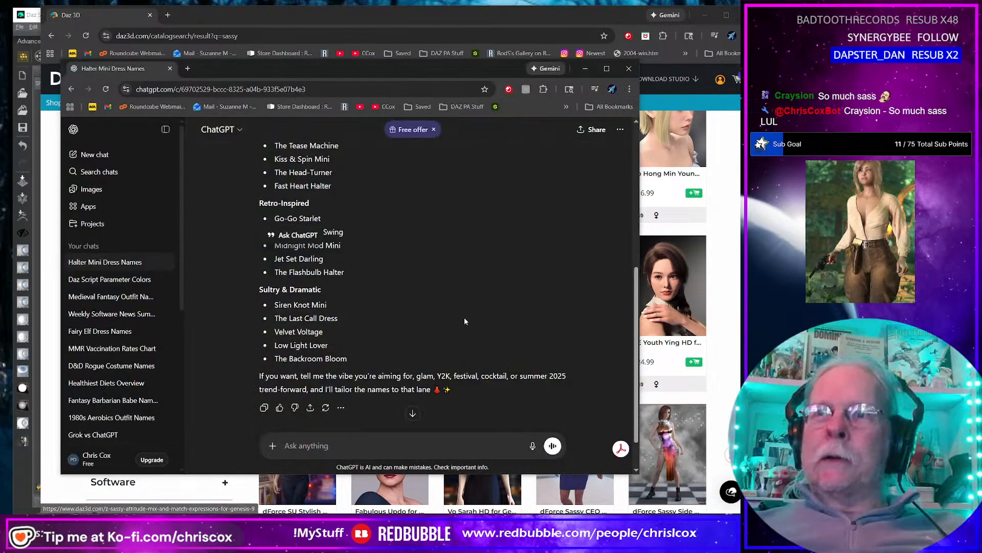
pyautogui.hotkey('alt', 'Tab')
pyautogui.scroll(6, 483, 281)
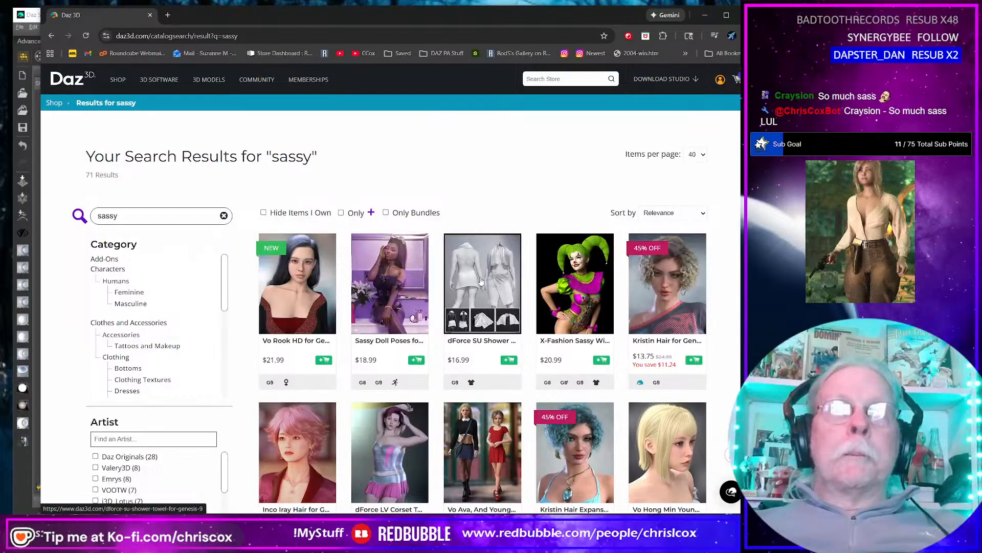
# Switch back to ChatGPT's halter mini dress names and reread the first style categories, considering Nightline Halter.
pyautogui.hotkey('alt', 'Tab')
pyautogui.scroll(4, 367, 250)
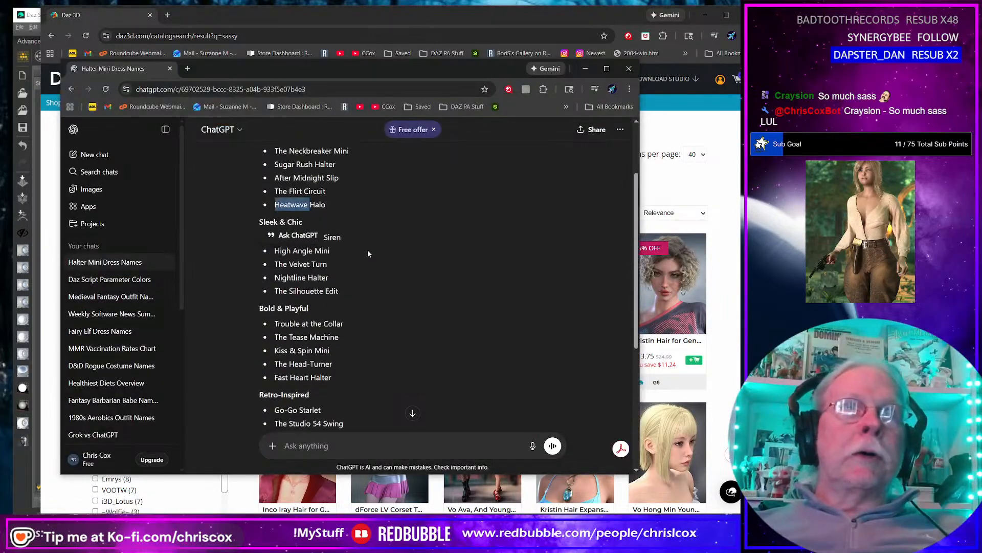
pyautogui.scroll(-1, 393, 261)
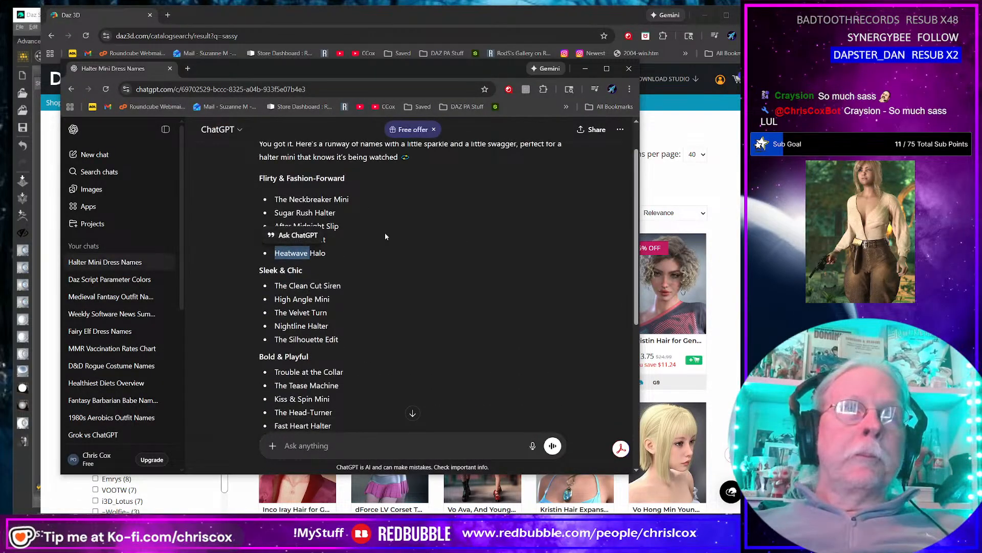
pyautogui.click(431, 246)
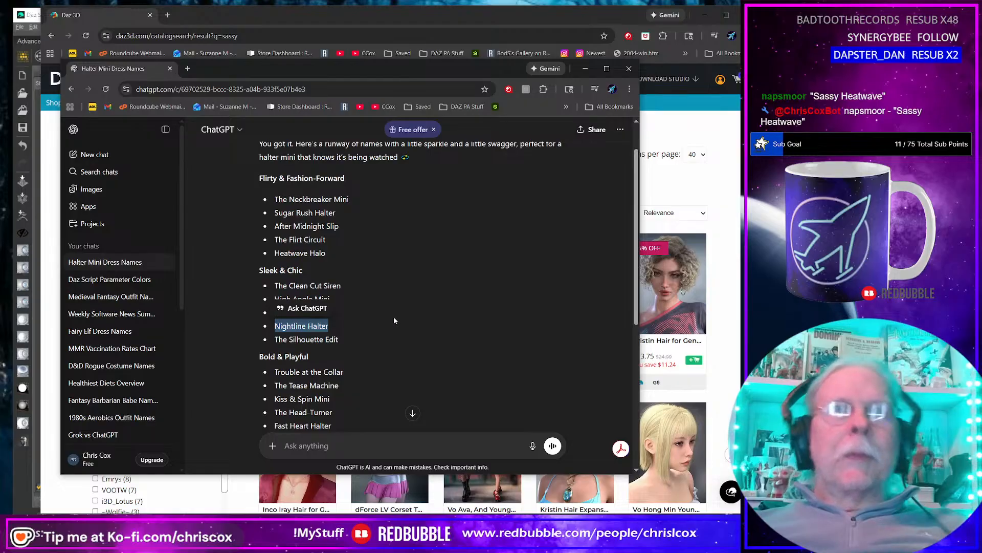
# Return to the Daz store and examine the "sassy" results for outfits and dresses whose names already use the word.
pyautogui.hotkey('alt', 'Tab')
pyautogui.scroll(-3, 345, 314)
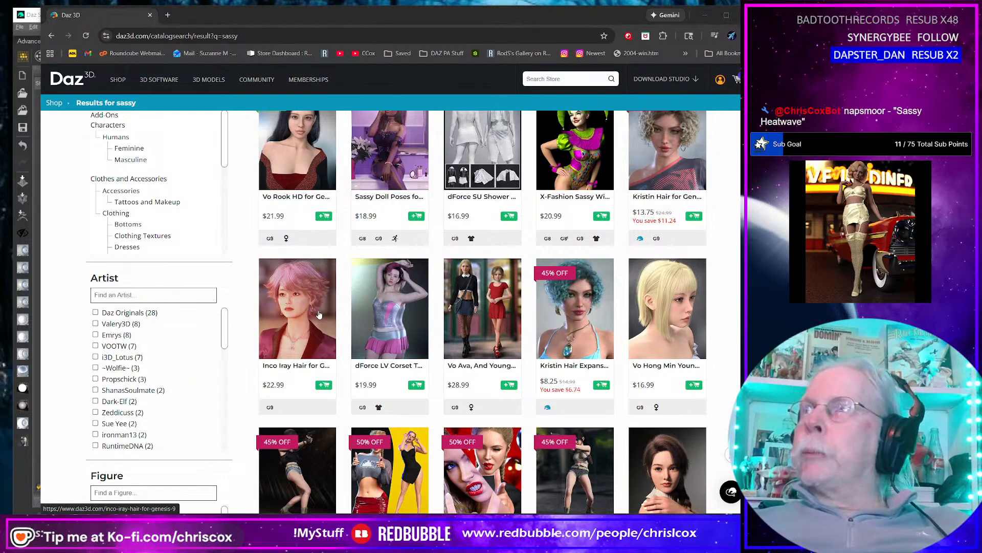
pyautogui.hotkey('alt', 'Tab')
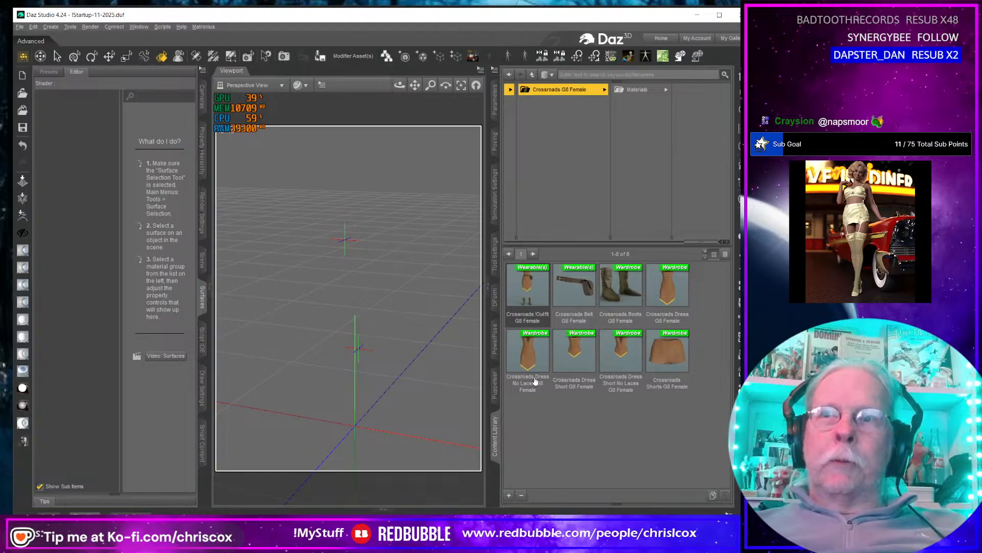
pyautogui.moveTo(534, 380)
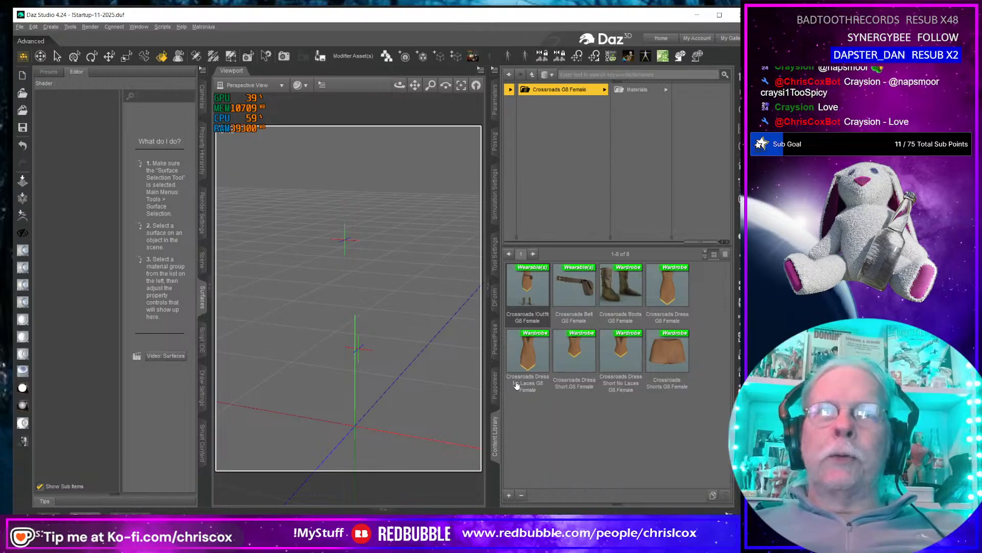
pyautogui.hotkey('alt', 'Tab')
pyautogui.scroll(3, 444, 326)
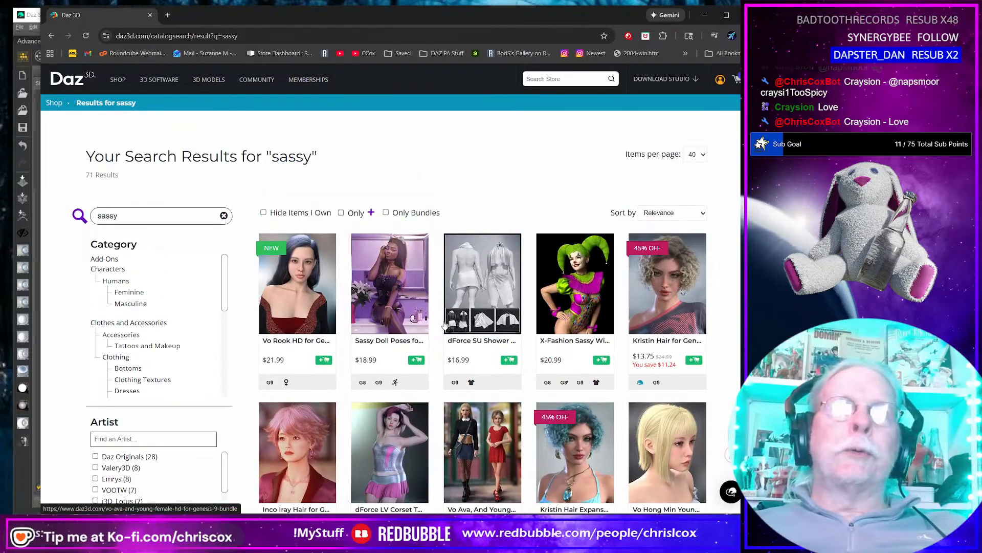
pyautogui.scroll(-1, 444, 326)
pyautogui.scroll(-1, 444, 326)
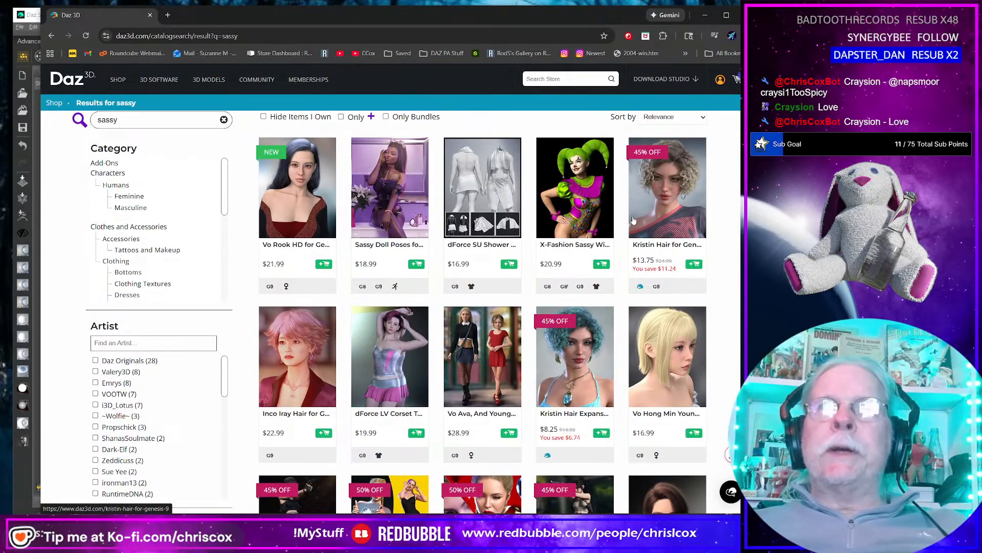
pyautogui.scroll(-1, 655, 364)
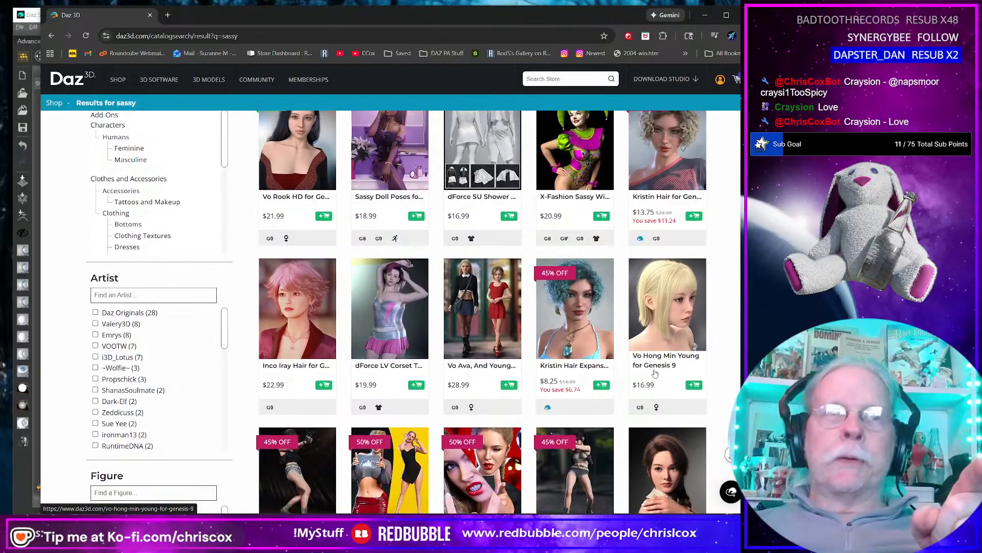
pyautogui.scroll(1, 654, 374)
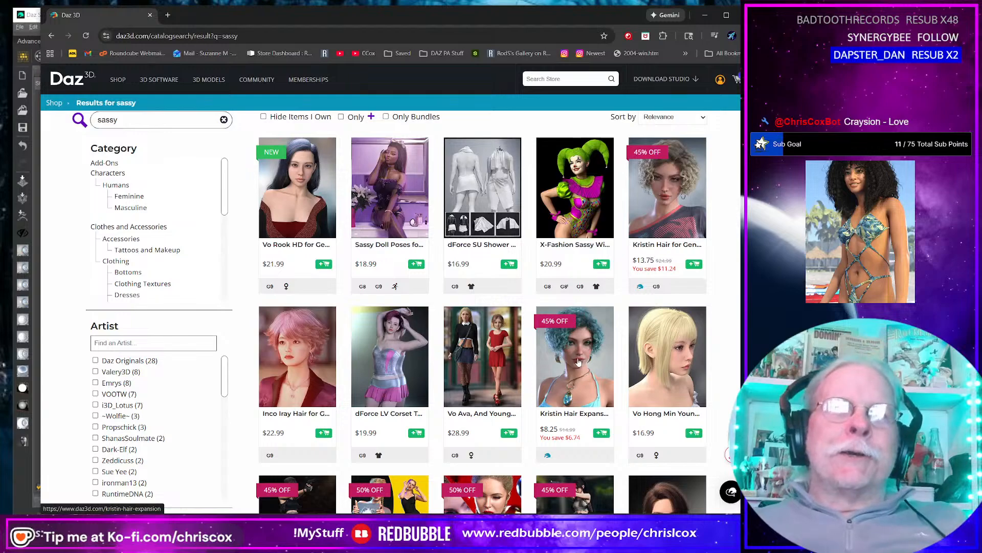
pyautogui.scroll(-3, 578, 362)
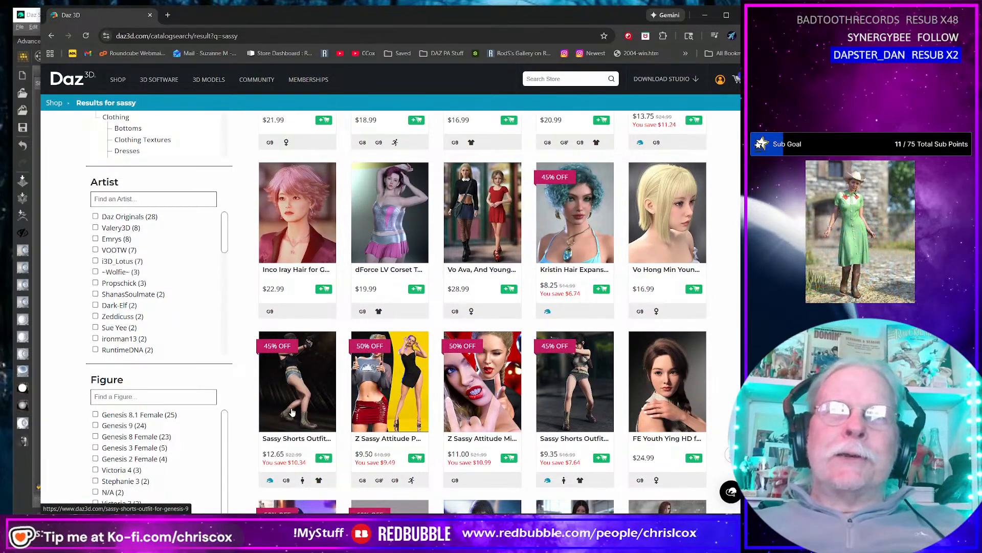
pyautogui.scroll(-3, 490, 440)
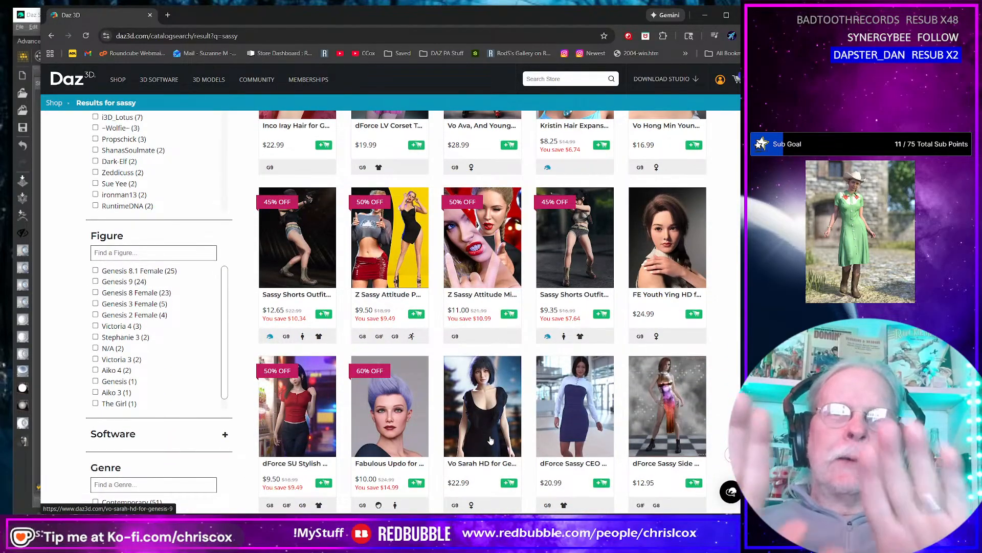
pyautogui.scroll(-5, 472, 426)
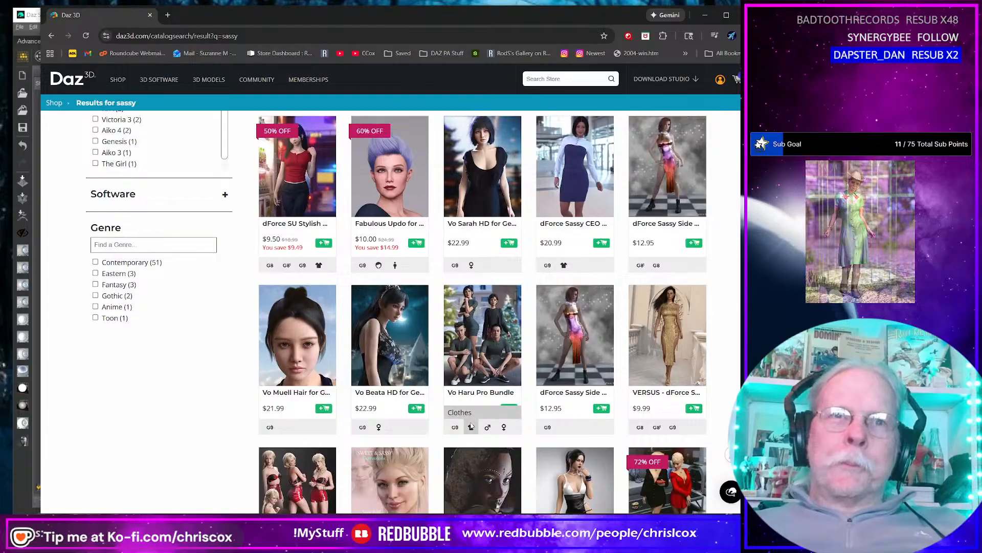
pyautogui.scroll(3, 471, 425)
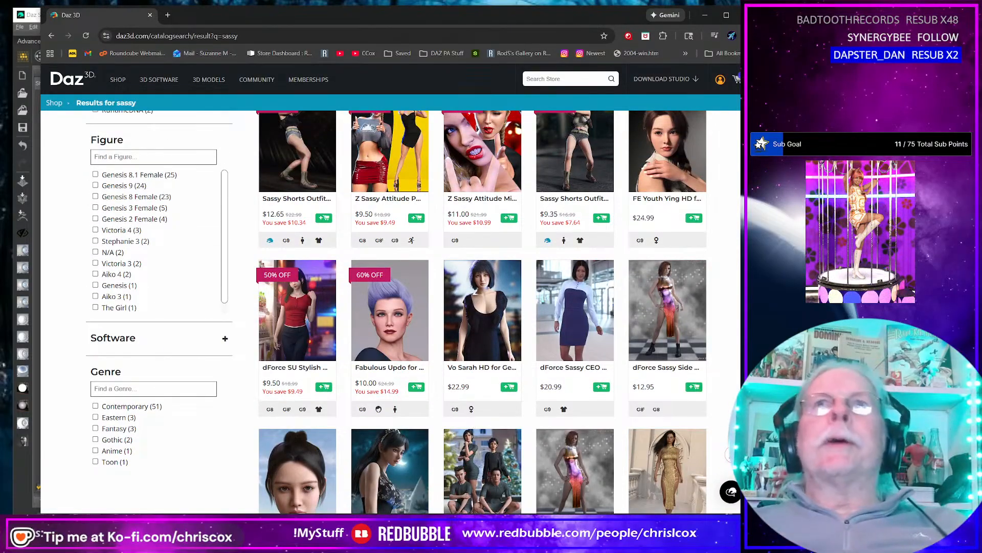
# Minimize the store's browser window and open a File Explorer window, repositioned and enlarged over Daz Studio.
pyautogui.click(703, 15)
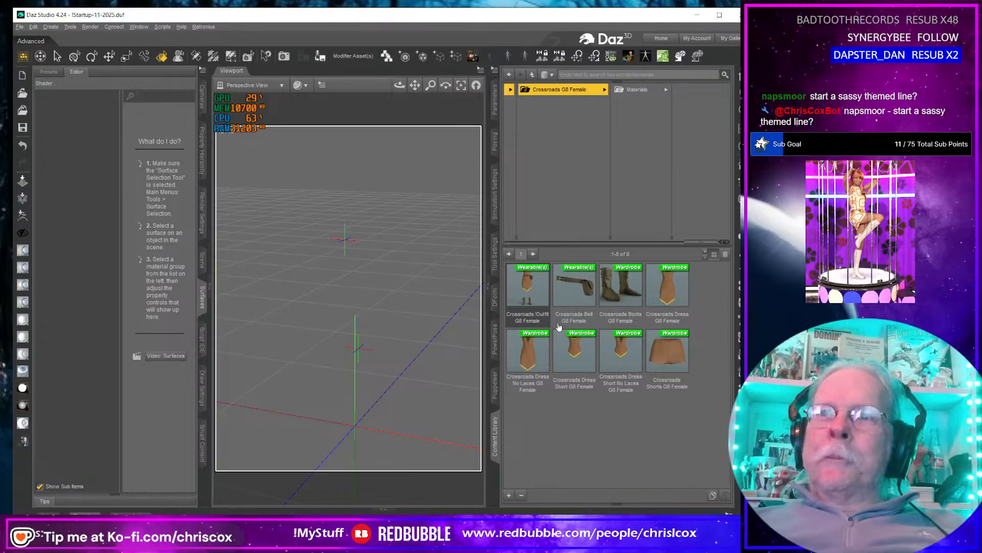
pyautogui.moveTo(556, 328)
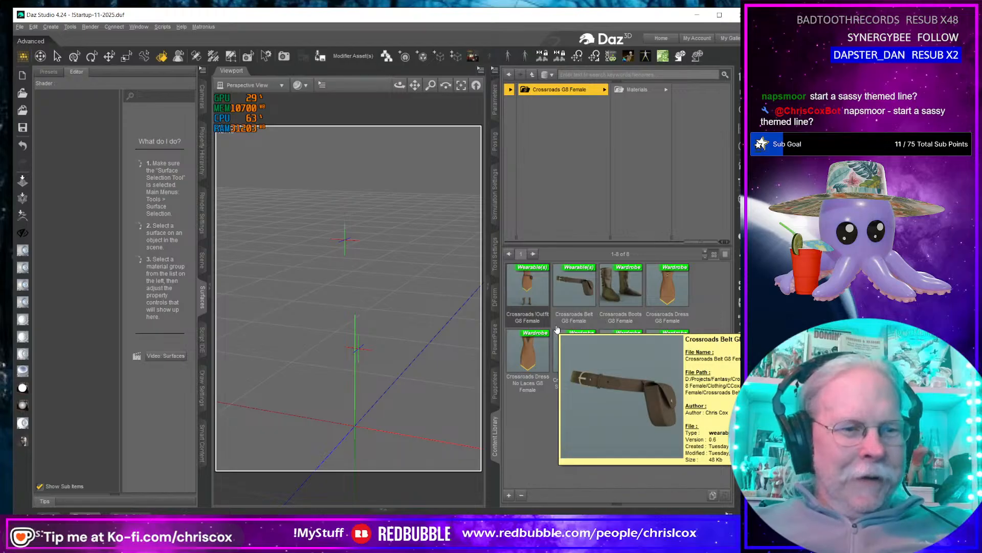
pyautogui.press('super+e')
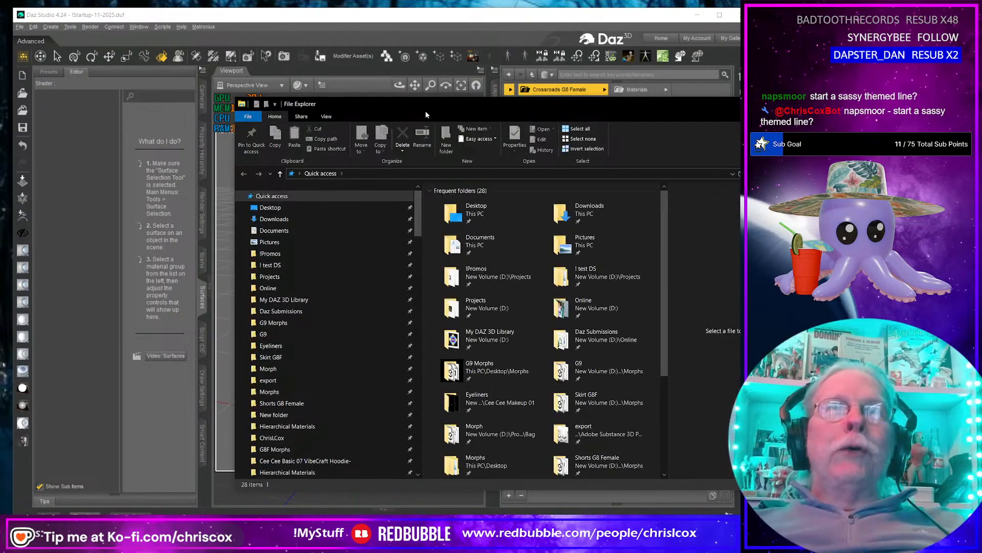
pyautogui.moveTo(416, 109); pyautogui.dragTo(296, 29)
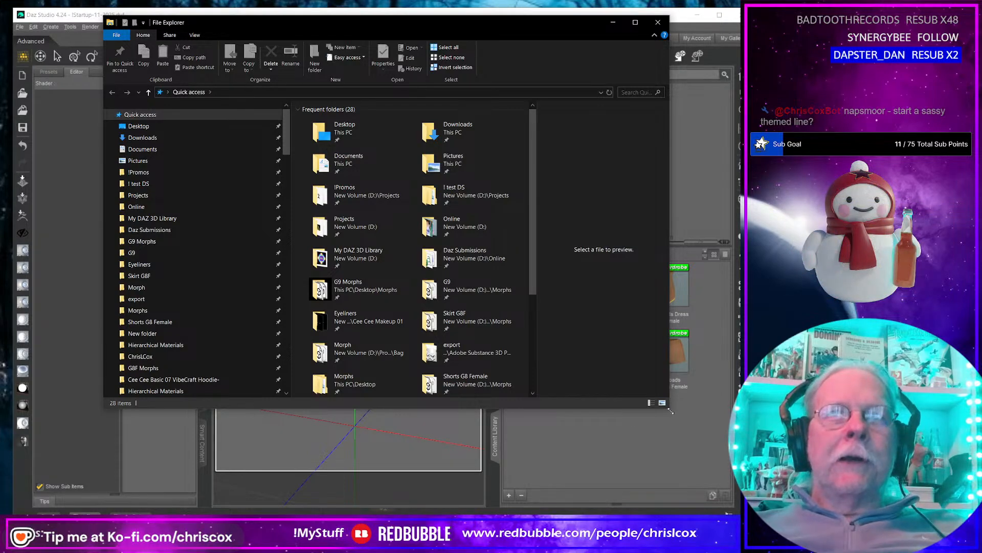
pyautogui.moveTo(671, 410); pyautogui.dragTo(767, 497)
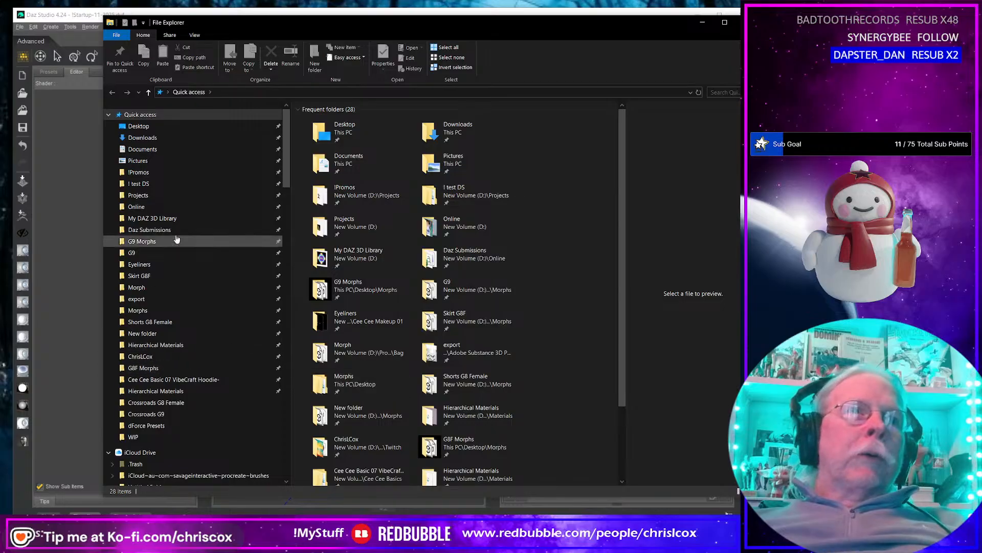
# Open the !Template folder in Projects and copy its Data, People, Runtime and Templates folders.
pyautogui.click(148, 196)
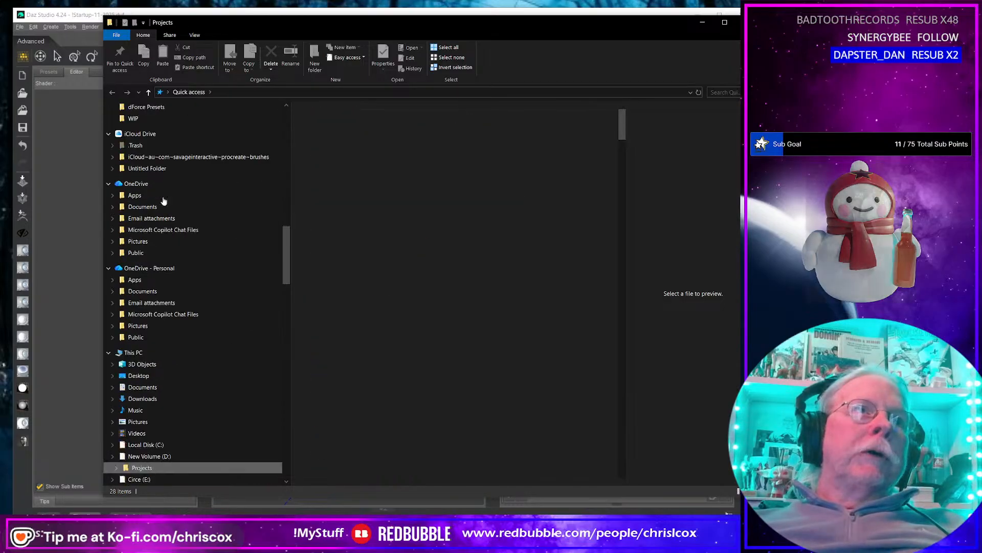
pyautogui.doubleClick(358, 297)
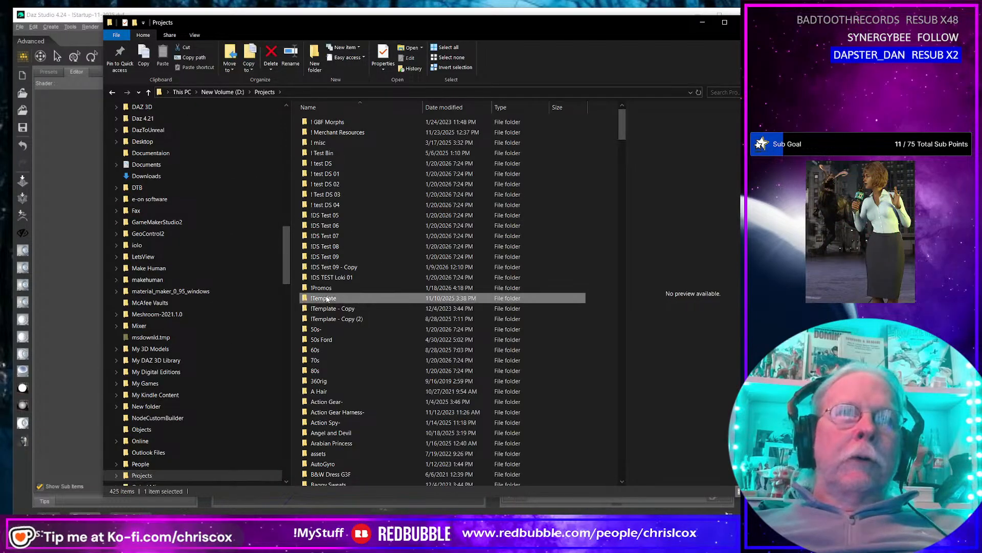
pyautogui.click(333, 125)
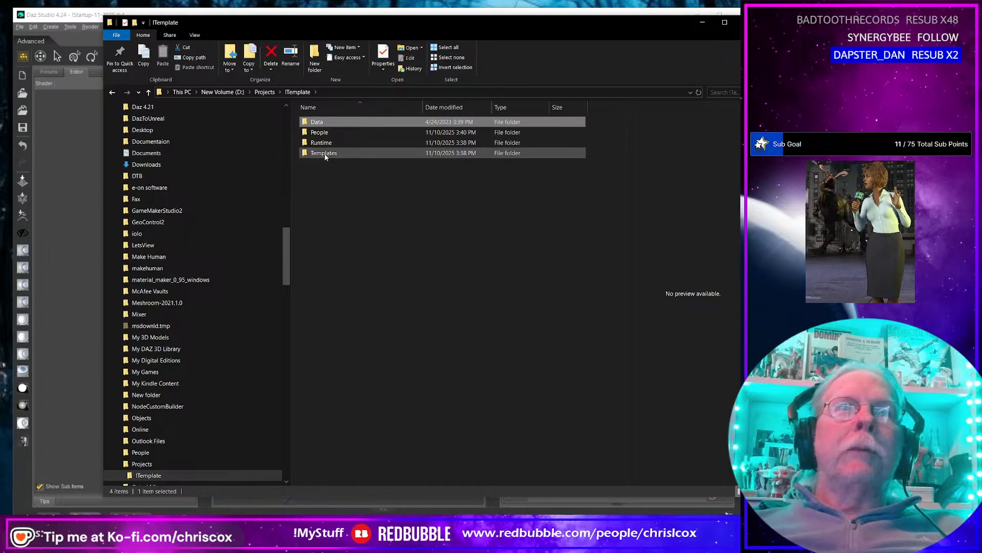
pyautogui.keyDown('shift'); pyautogui.click(324, 156); pyautogui.keyUp('shift')
pyautogui.rightClick(323, 154)
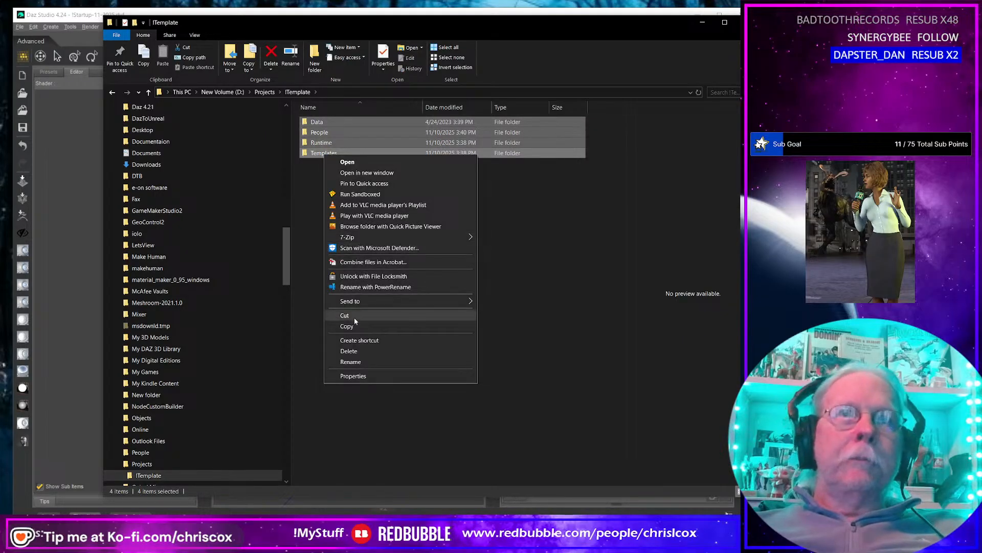
pyautogui.click(339, 323)
# Open the Dresses folder inside Projects and sort its contents by date modified.
pyautogui.scroll(-3, 214, 388)
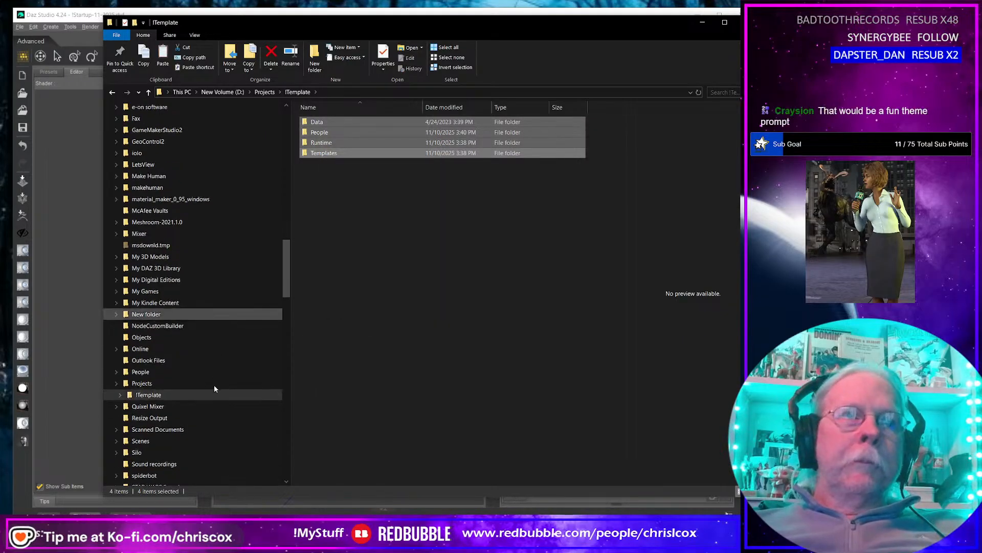
pyautogui.click(115, 382)
pyautogui.scroll(-5, 194, 358)
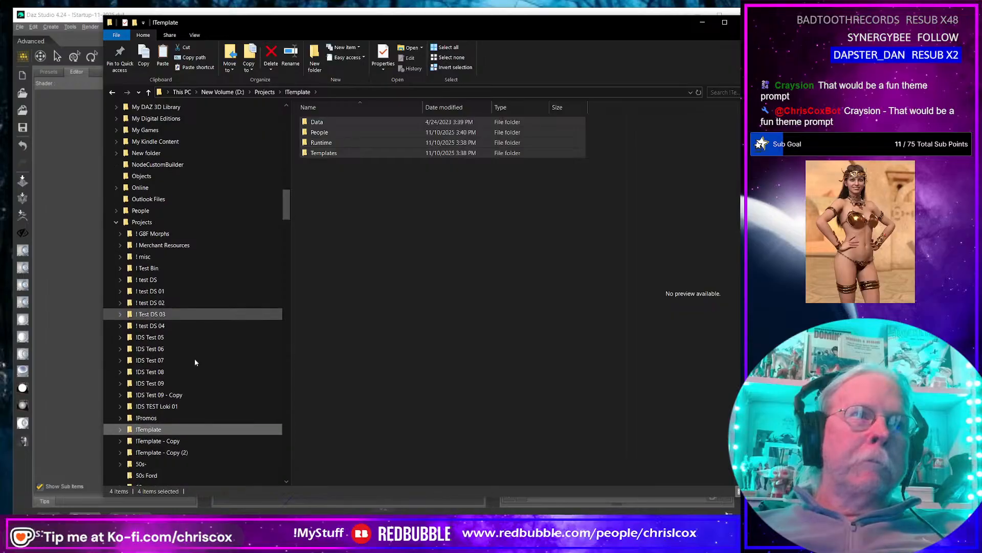
pyautogui.scroll(-3, 194, 362)
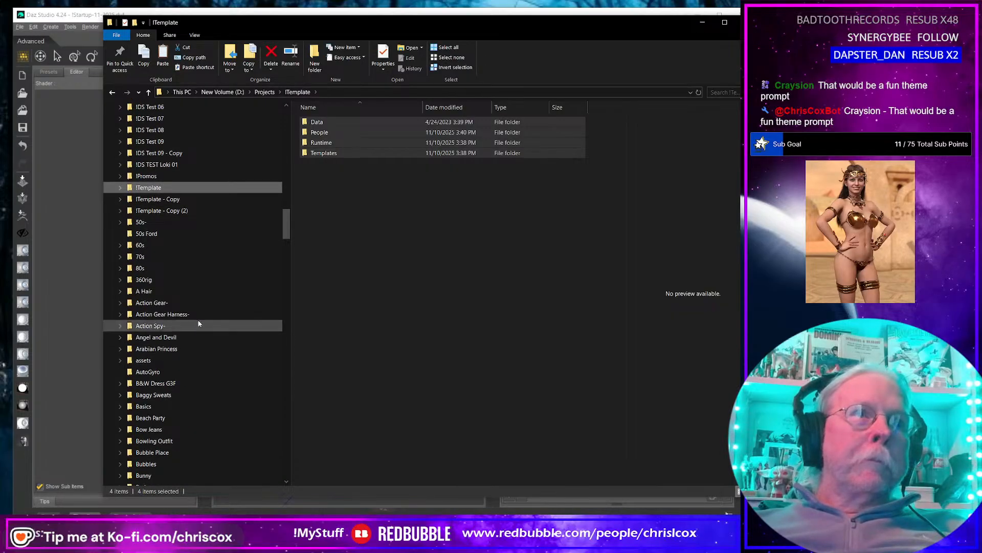
pyautogui.scroll(-1, 183, 376)
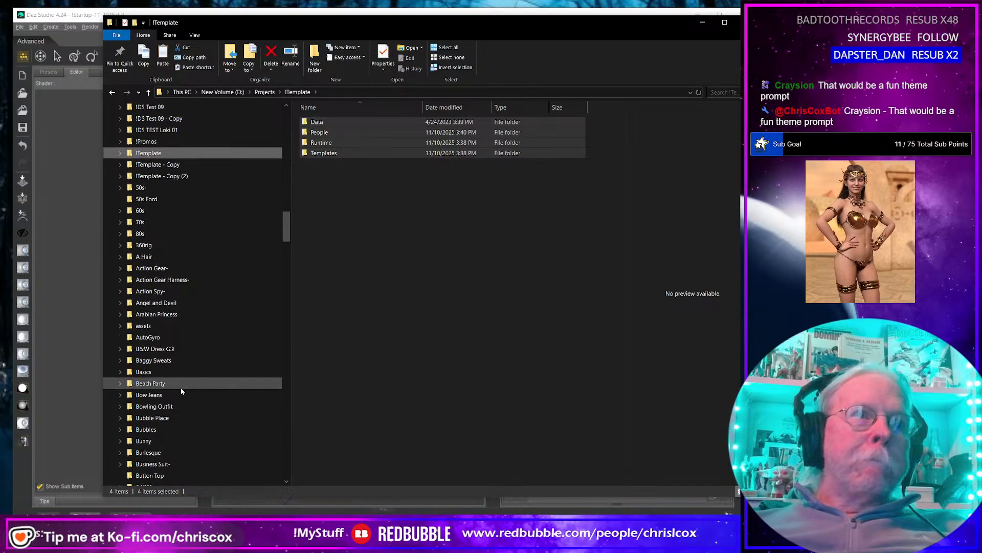
pyautogui.scroll(-4, 179, 392)
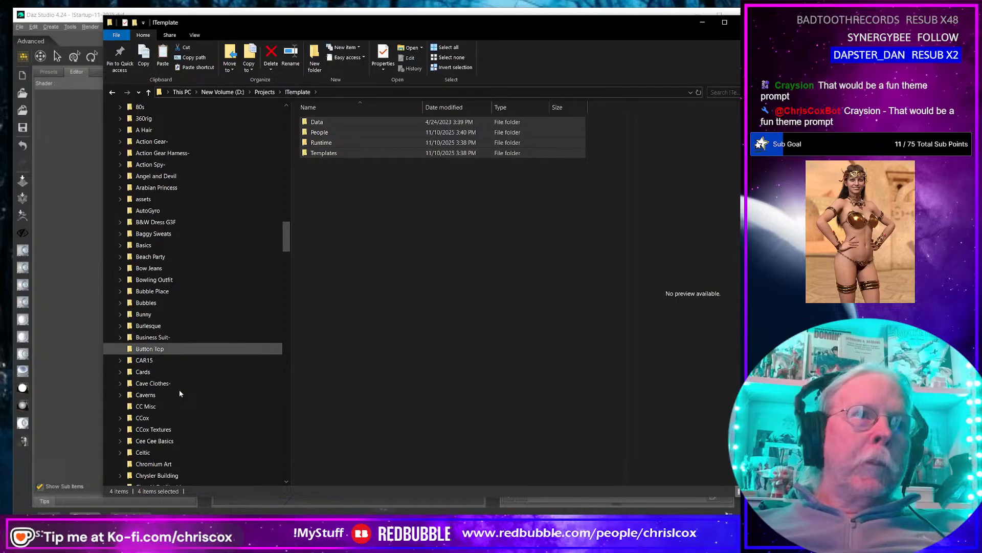
pyautogui.scroll(-7, 179, 393)
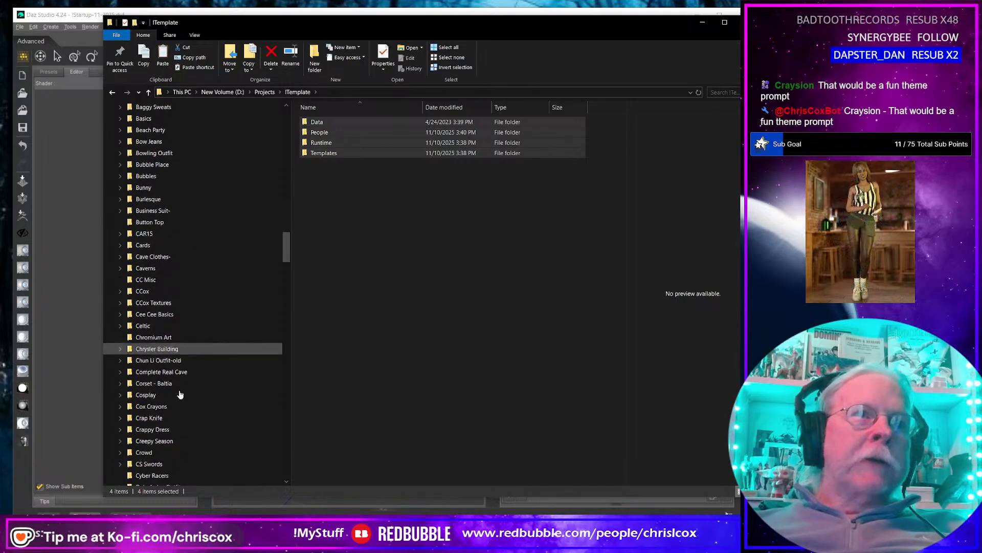
pyautogui.scroll(-2, 179, 390)
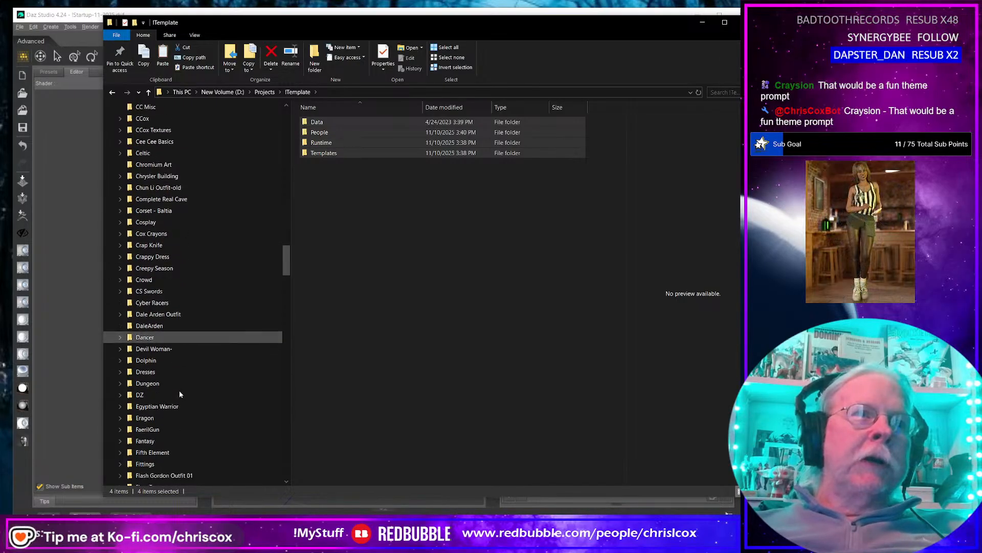
pyautogui.click(151, 372)
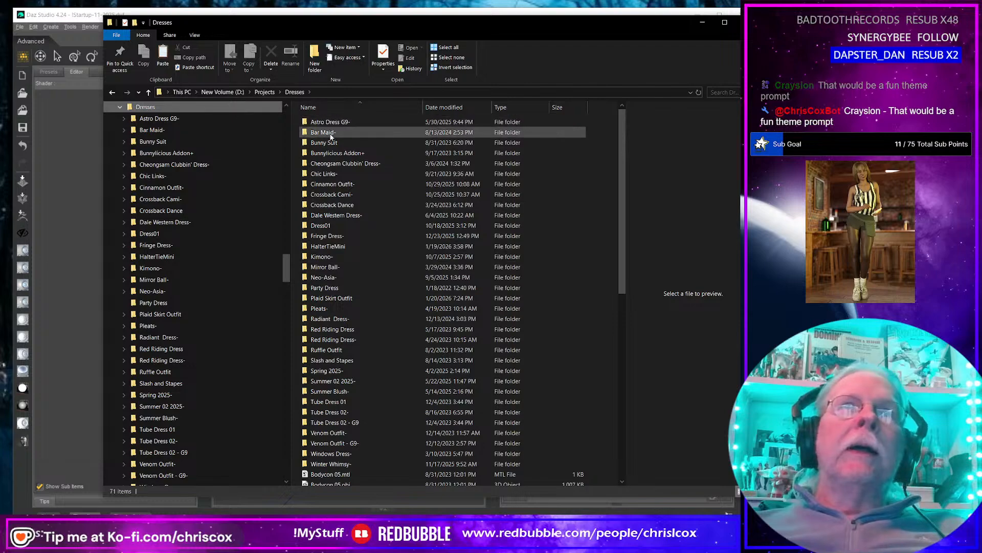
pyautogui.click(448, 107)
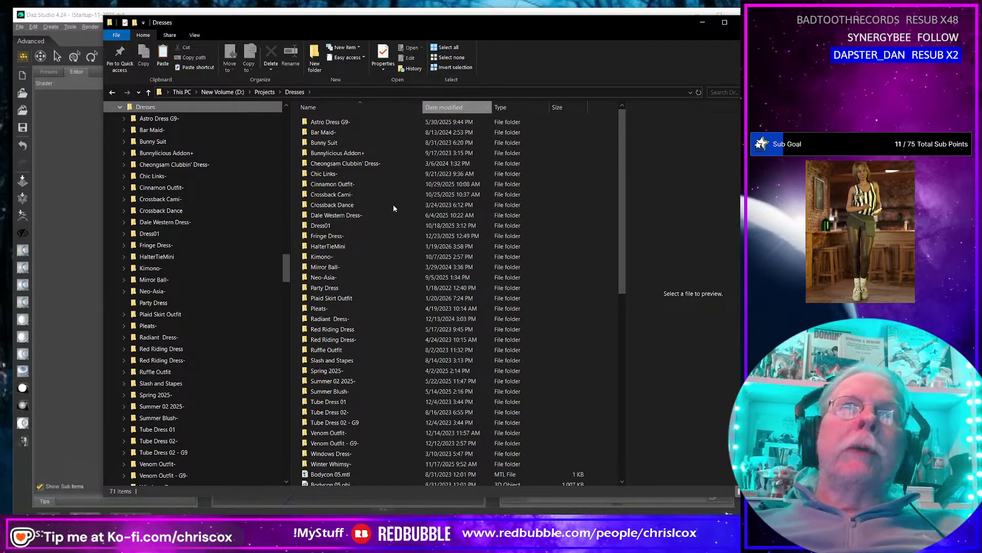
# Rename the HalterTieMini folder in Dresses as "Sassy Heatwave".
pyautogui.scroll(-7, 389, 327)
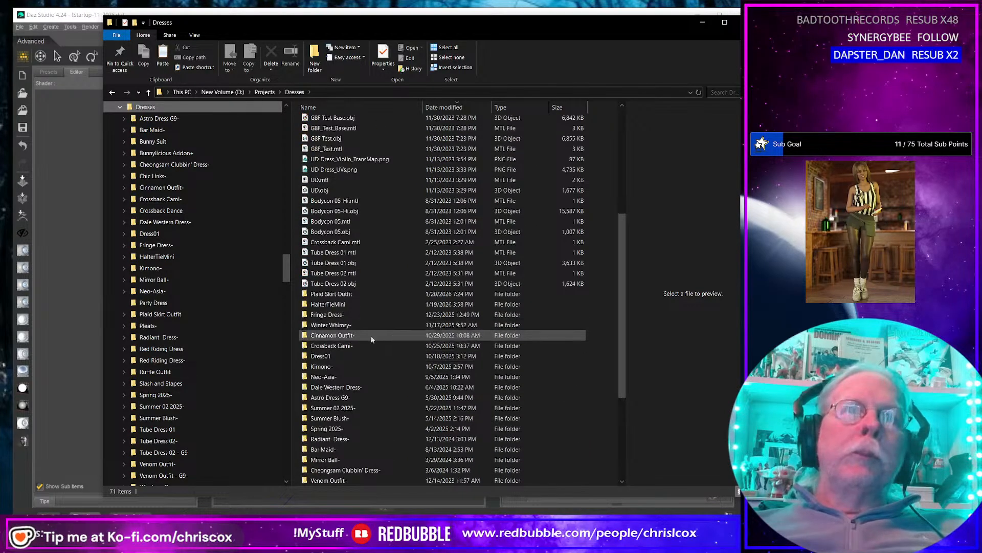
pyautogui.click(325, 305)
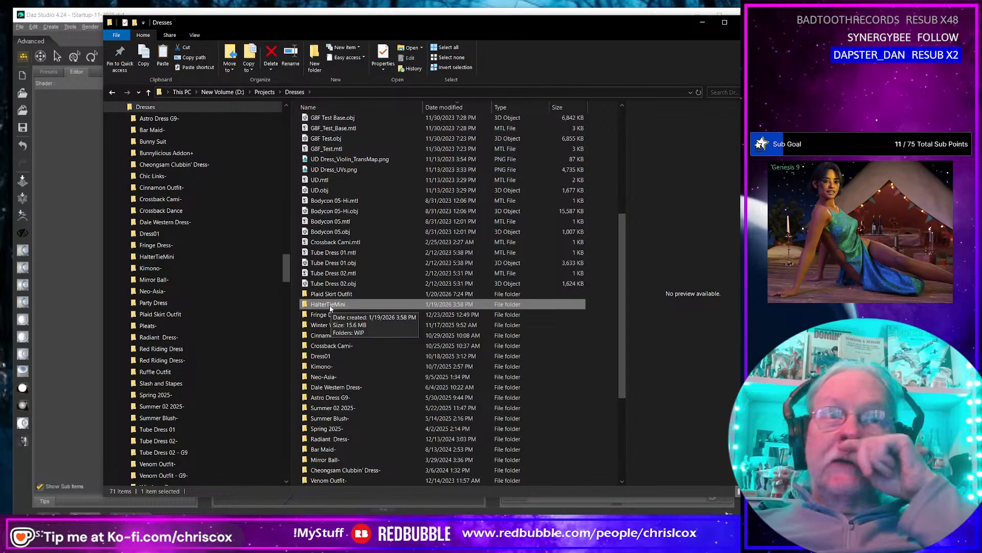
pyautogui.click(327, 305)
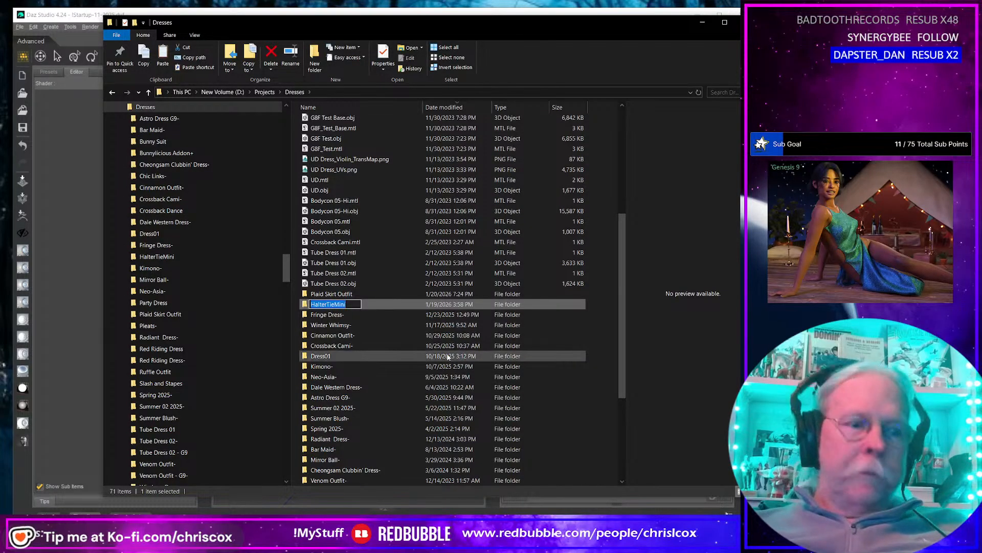
pyautogui.write('Sassy Heatwave')
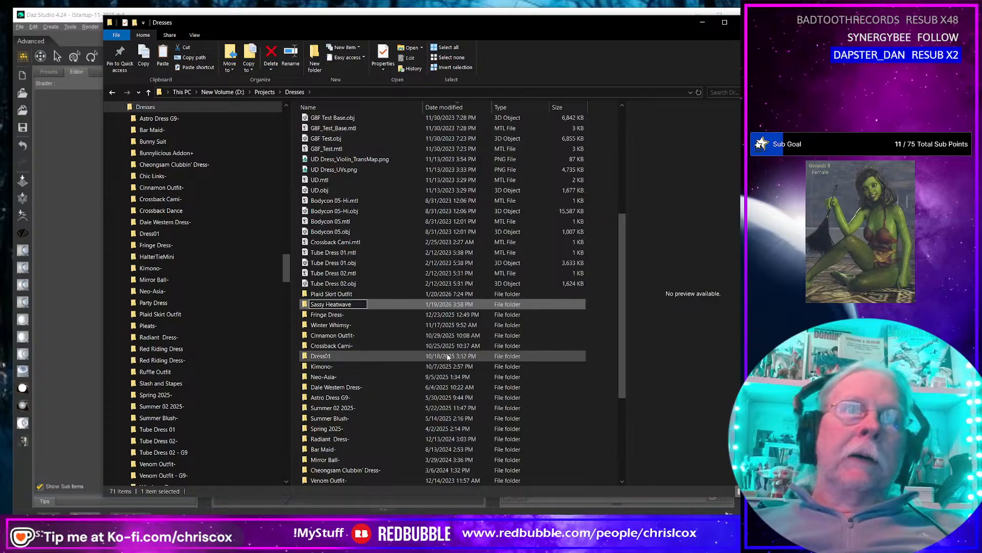
pyautogui.press('Return')
# Open the Sassy Heatwave folder and paste the copied template folders into it.
pyautogui.press('Return')
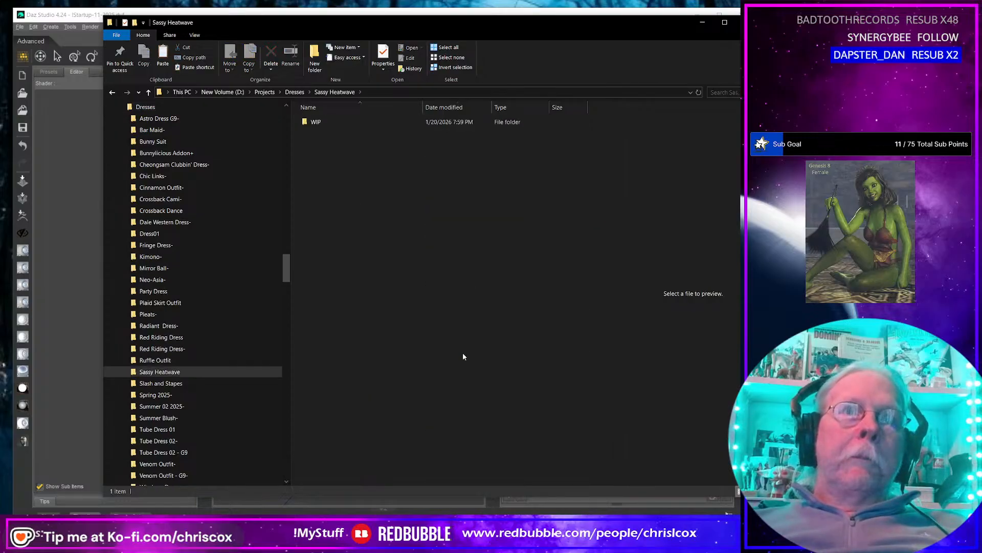
pyautogui.rightClick(340, 187)
pyautogui.click(368, 253)
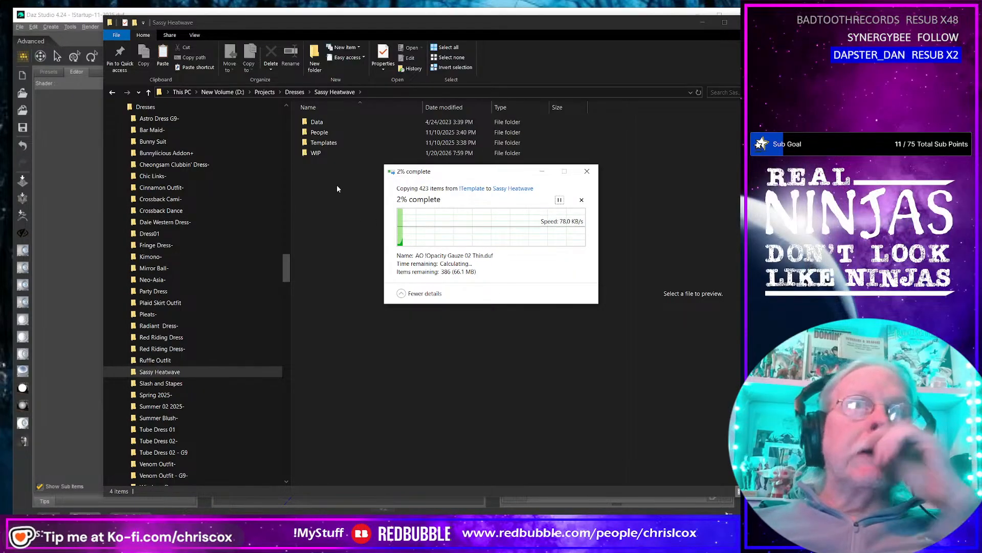
# Open the CCox folder inside Sassy Heatwave's People, Genesis 8 Female, Clothing path.
pyautogui.doubleClick(319, 134)
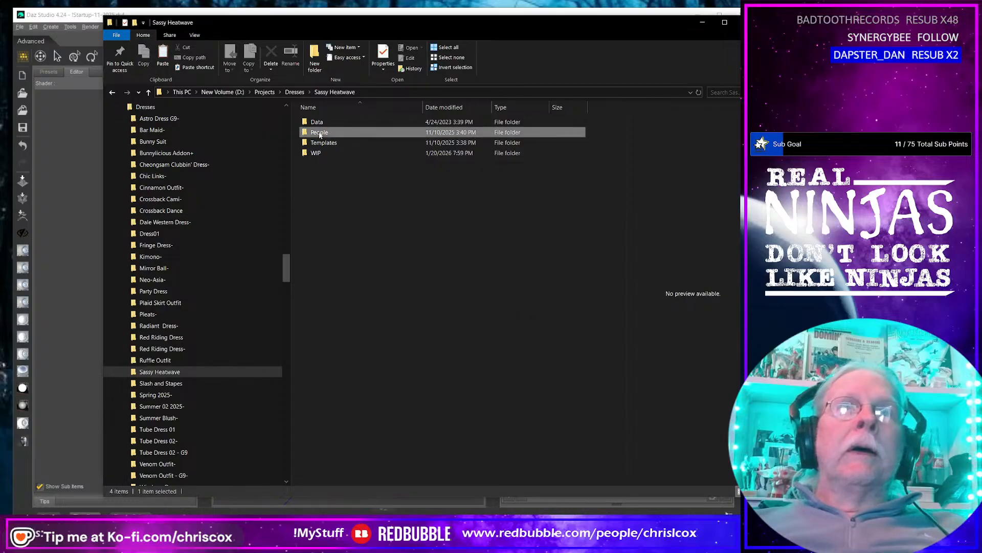
pyautogui.doubleClick(339, 125)
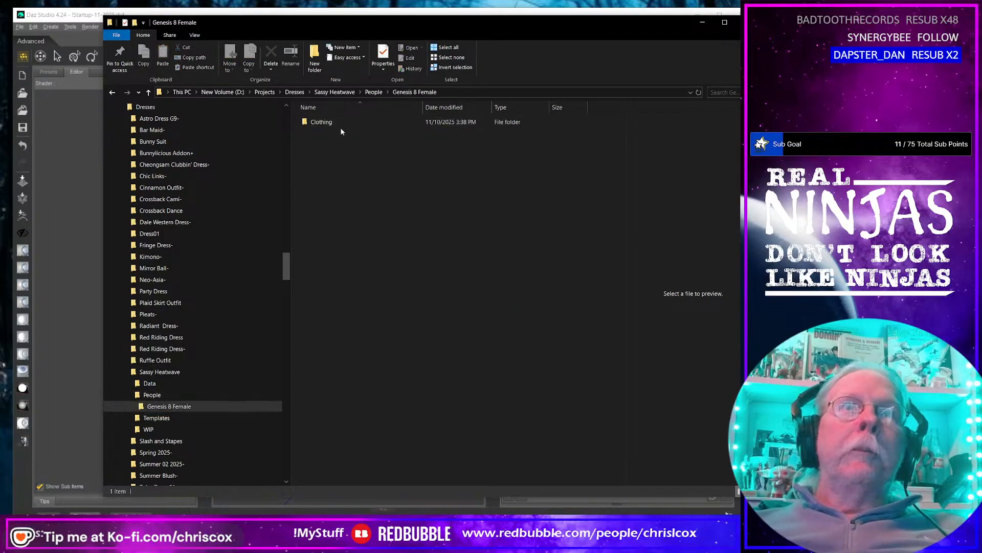
pyautogui.doubleClick(338, 122)
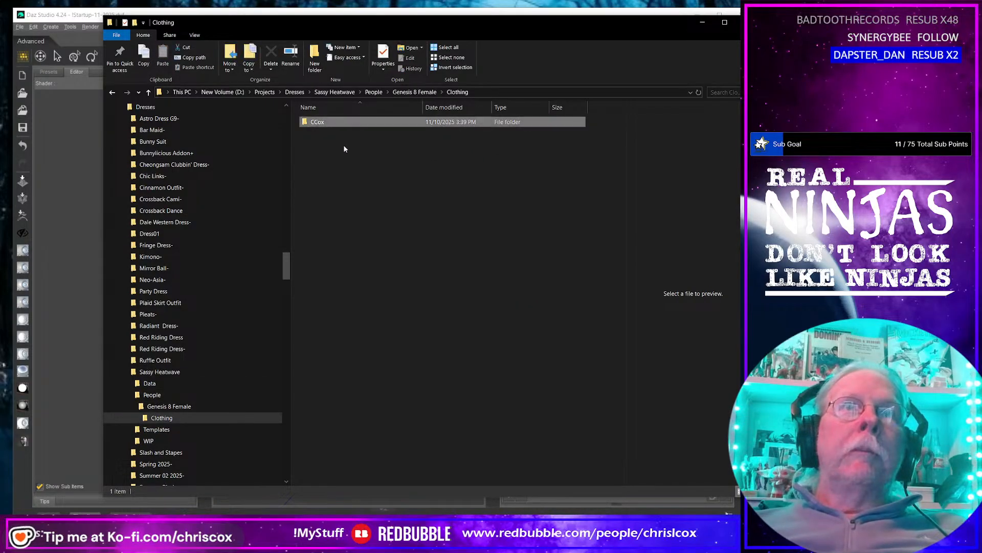
pyautogui.doubleClick(333, 125)
# Rename the Outfit G8 Female folder as "Sassy Heatwave G8 Female".
pyautogui.click(325, 124)
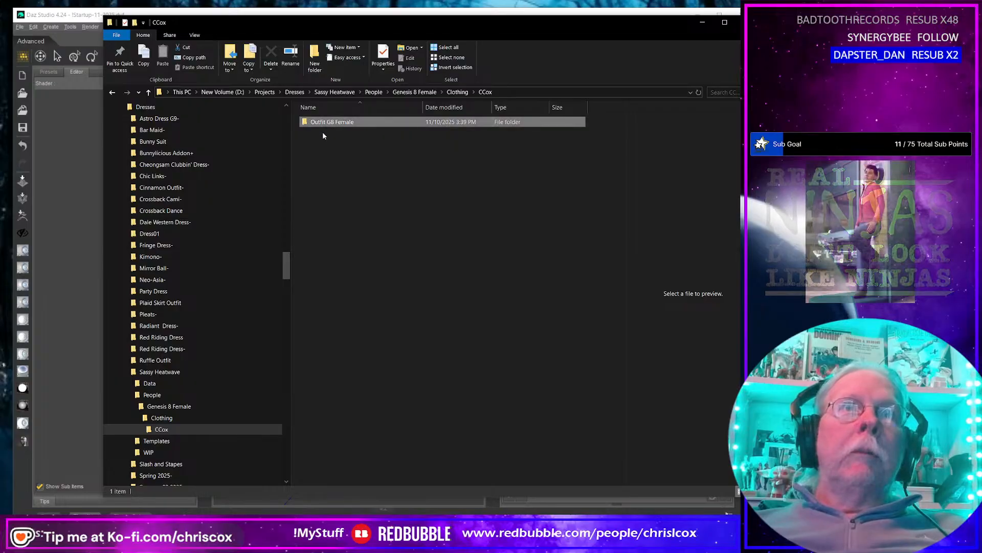
pyautogui.press('F2')
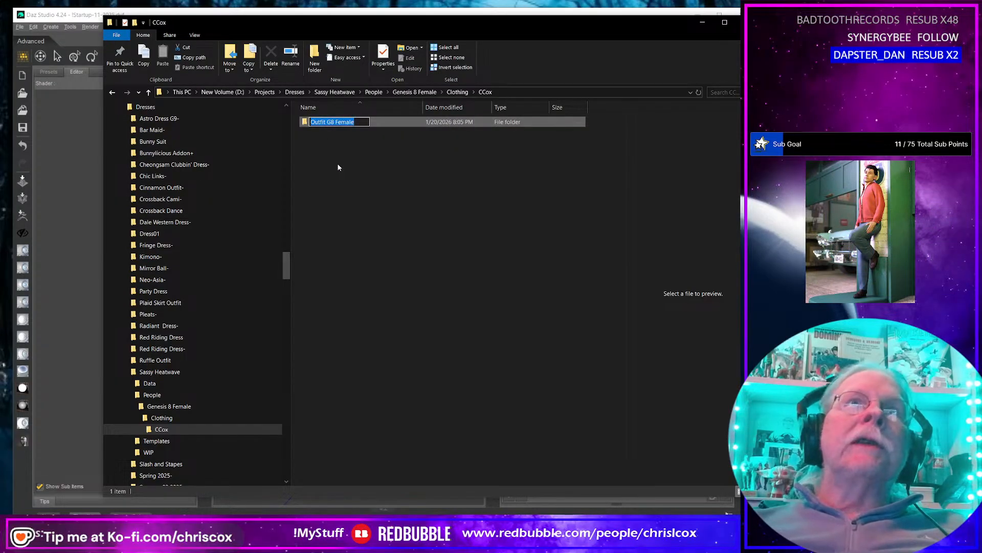
pyautogui.press('Home')
pyautogui.hotkey('shift', 'Right')
pyautogui.hotkey('shift', 'Right')
pyautogui.hotkey('shift', 'Right')
pyautogui.hotkey('shift', 'Right')
pyautogui.hotkey('shift', 'Right')
pyautogui.hotkey('shift', 'Right')
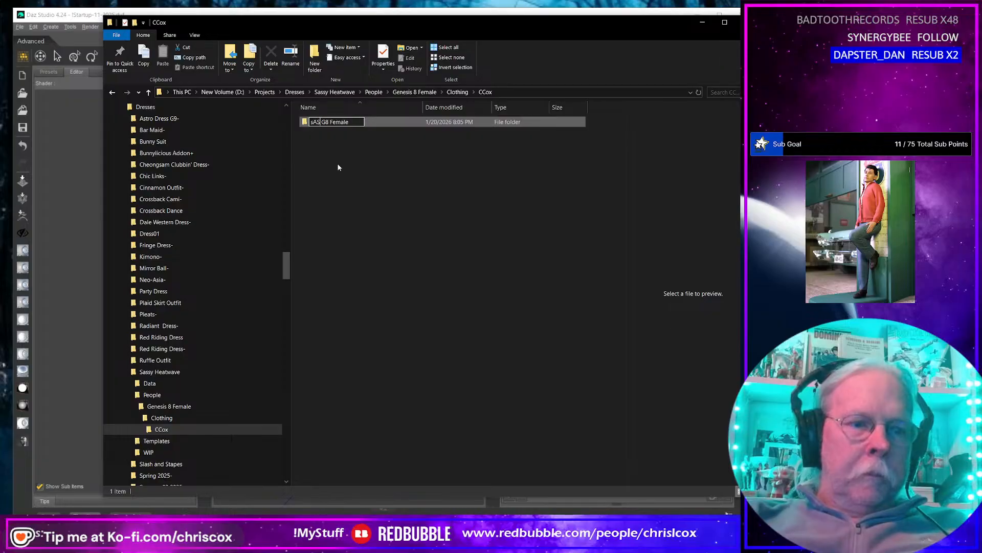
pyautogui.write('sASSY hEATW')
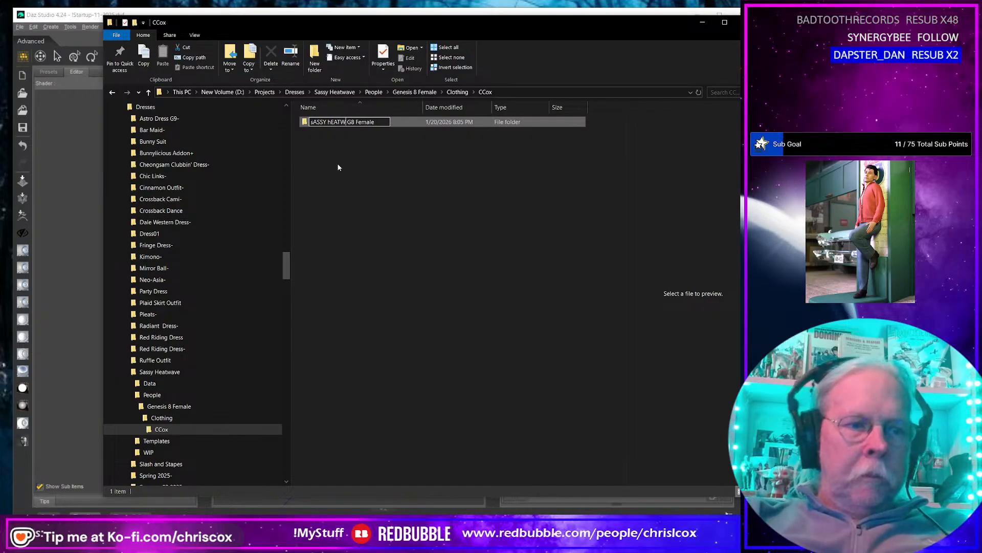
pyautogui.write('AVE')
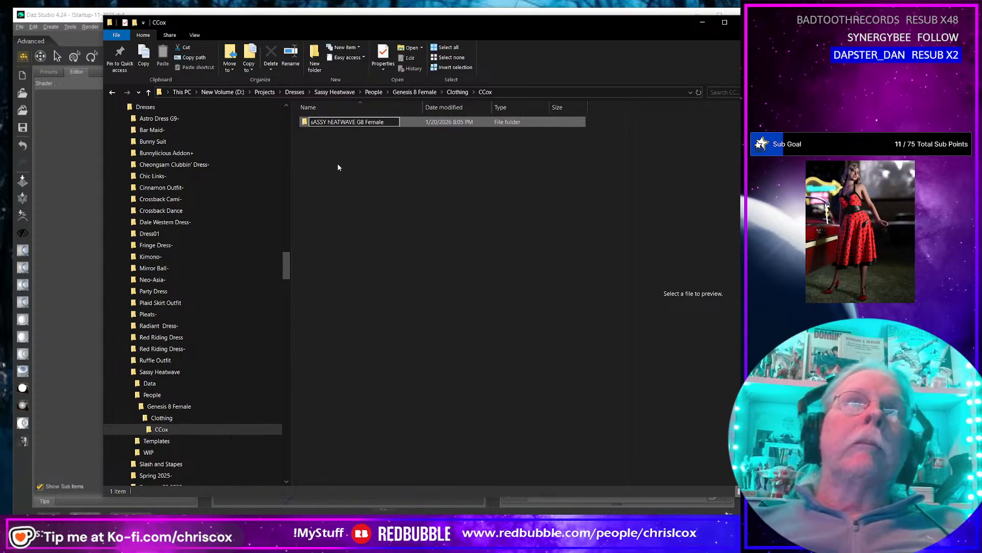
pyautogui.hotkey('ctrl', 'shift', 'Left')
pyautogui.hotkey('ctrl', 'shift', 'Left')
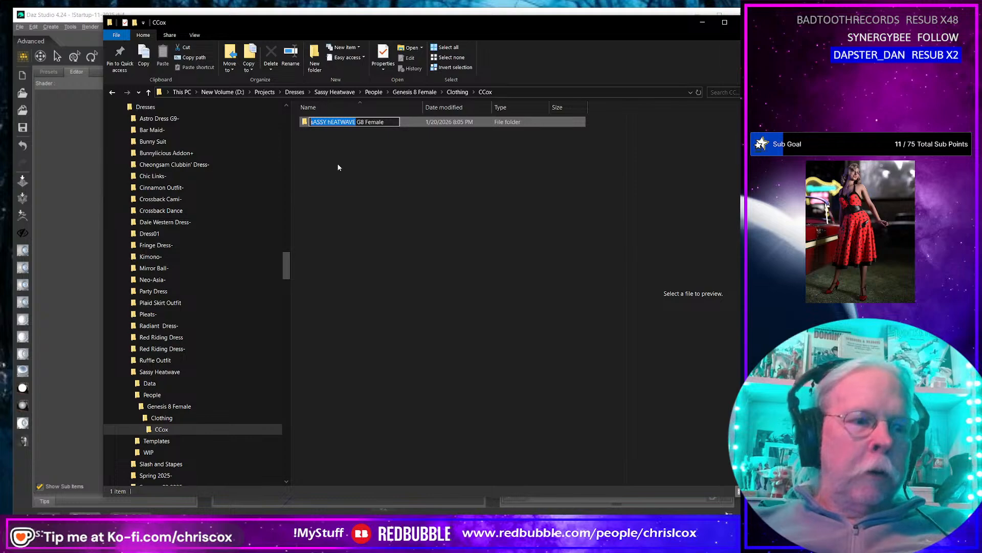
pyautogui.write('Sassy He')
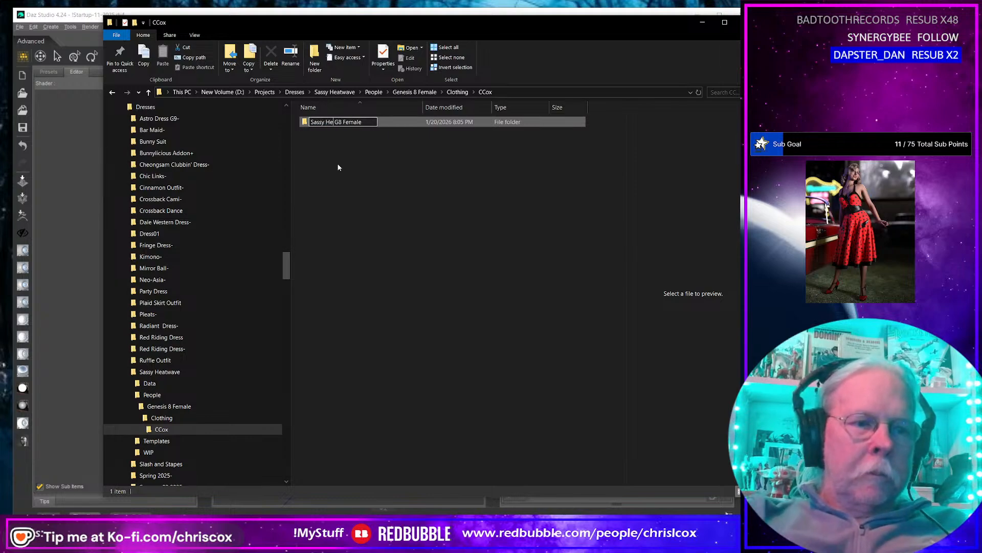
pyautogui.write('atwave')
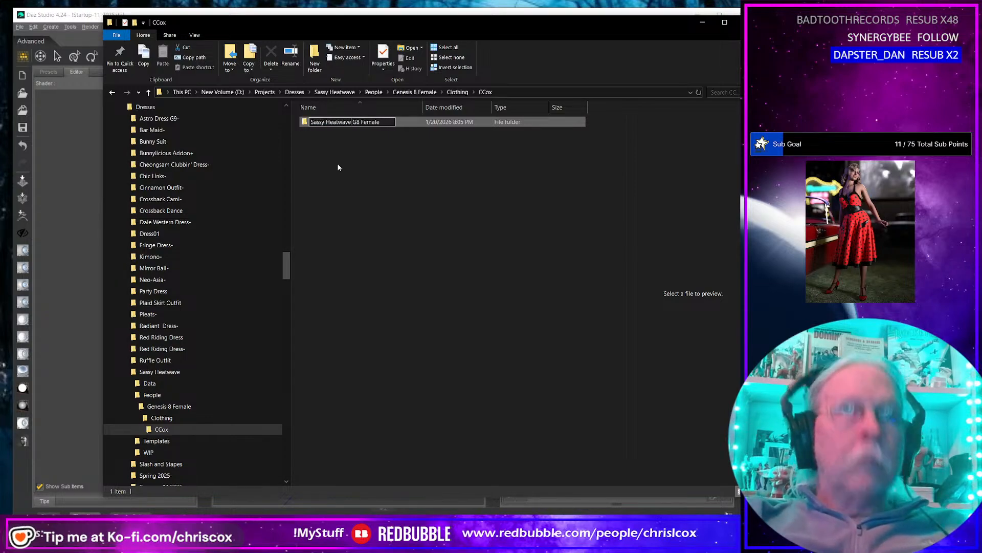
# Copy the "Sassy Heatwave" part of the Genesis 8 Female outfit folder's name for reuse.
pyautogui.hotkey('ctrl', 'shift', 'Left')
pyautogui.hotkey('ctrl', 'shift', 'Left')
pyautogui.hotkey('ctrl', 'c')
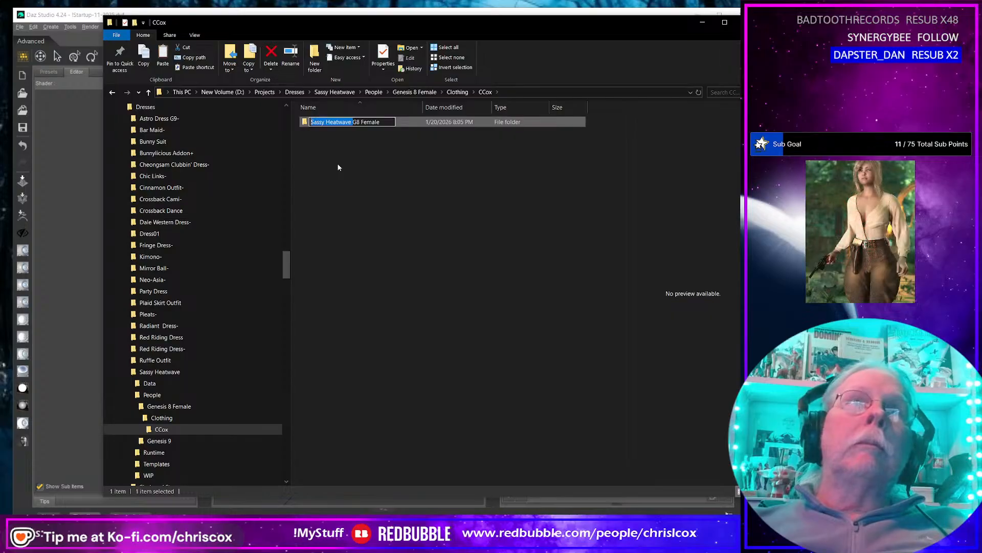
# Rename the Outfit G9 folder in Genesis 9's Clothing, CCox path as "Sassy Heatwave G9", reusing the copied product name.
pyautogui.scroll(-4, 257, 364)
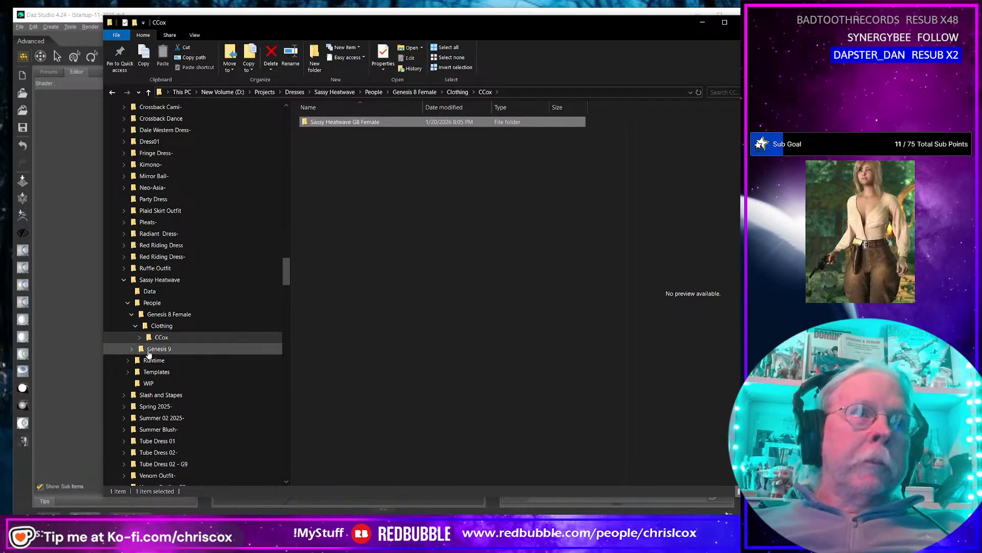
pyautogui.click(131, 349)
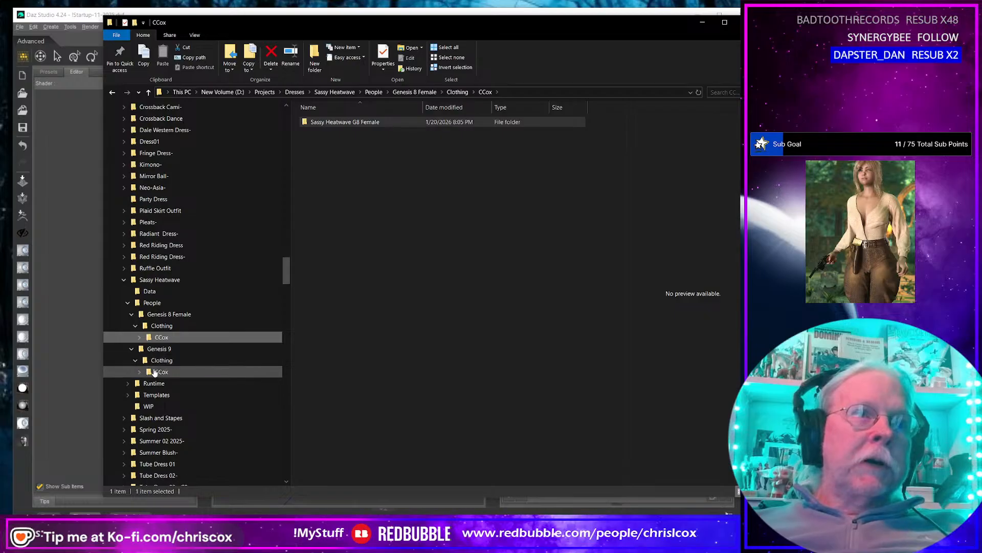
pyautogui.click(156, 372)
pyautogui.click(331, 125)
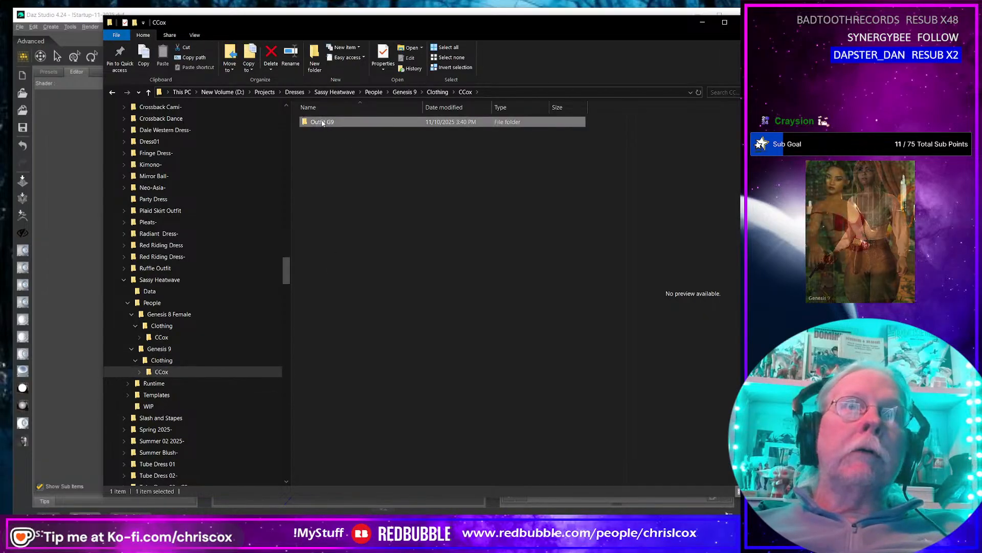
pyautogui.press('F2')
pyautogui.press('Home')
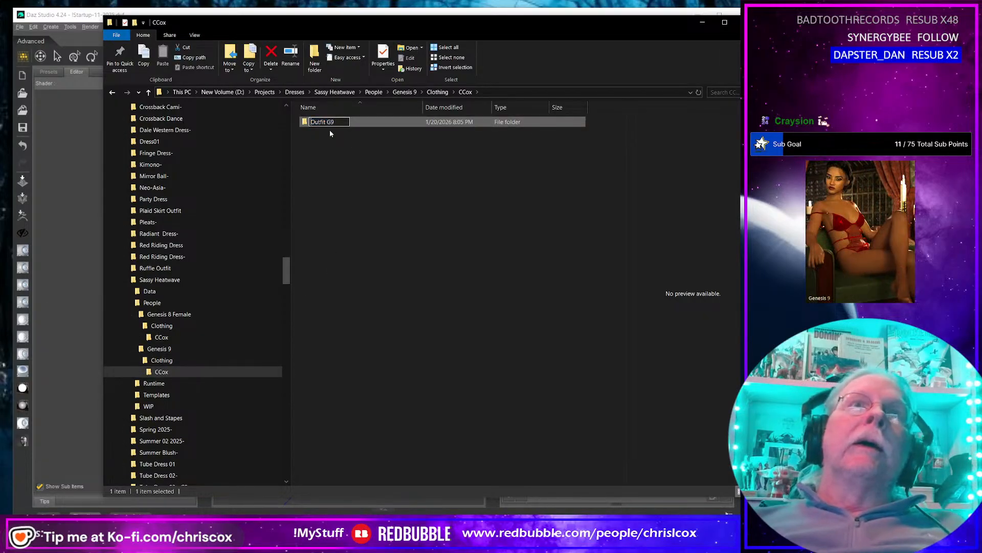
pyautogui.hotkey('shift', 'Right')
pyautogui.hotkey('shift', 'Right')
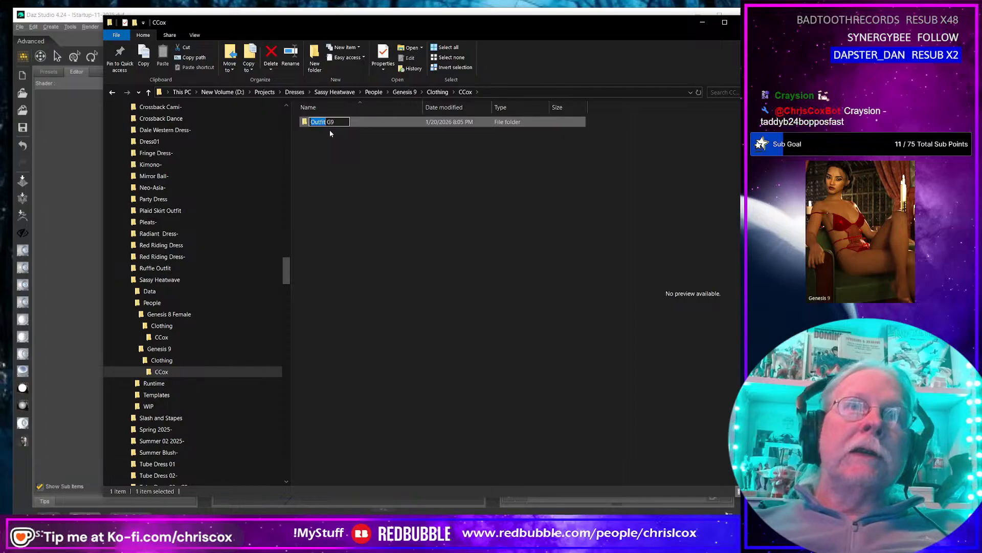
pyautogui.hotkey('ctrl', 'v')
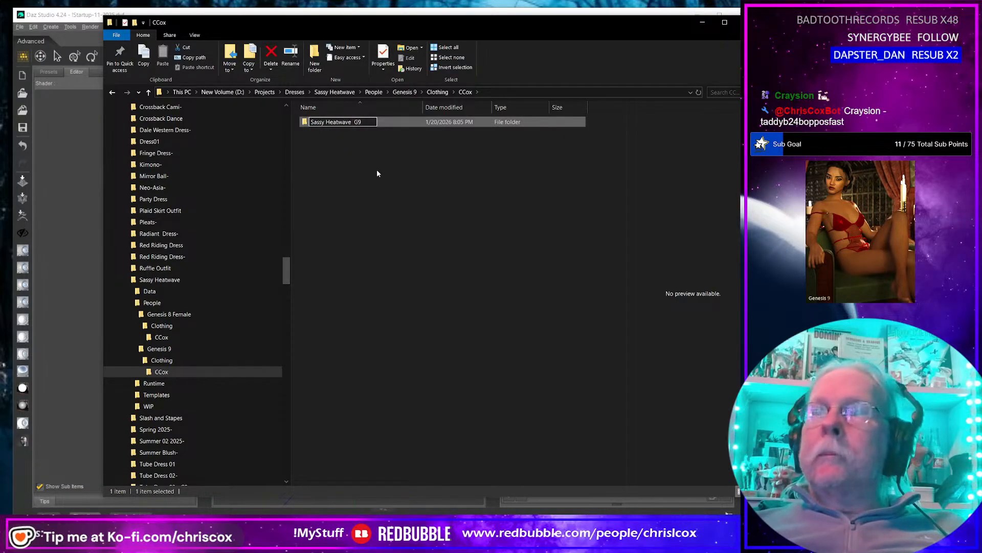
pyautogui.press('BackSpace')
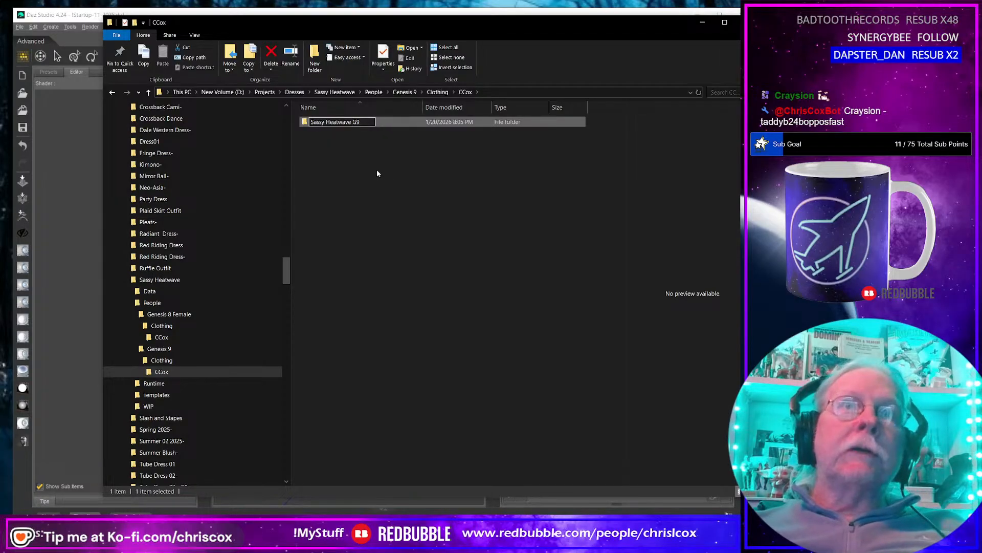
pyautogui.press('Return')
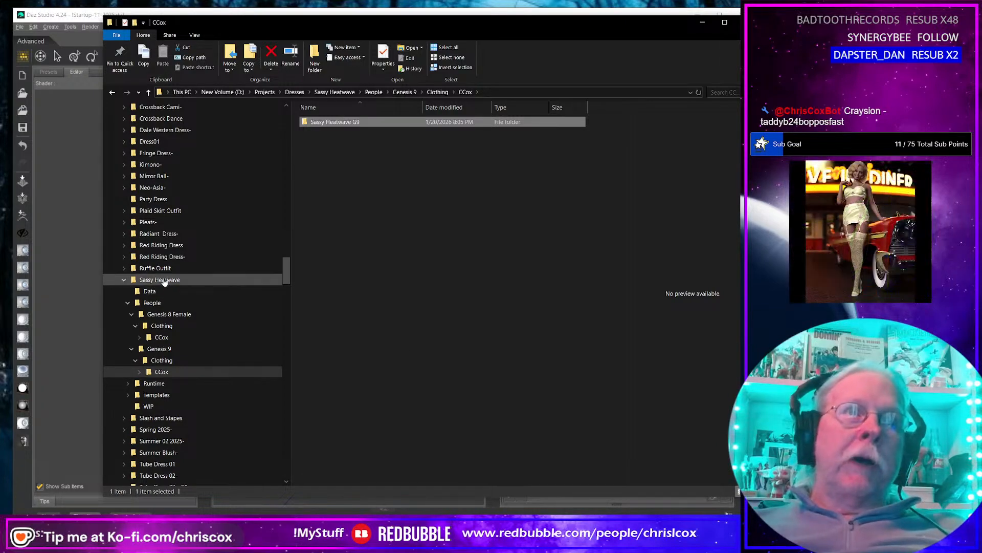
# Switch to Daz Studio and open the Content Directory Manager from the Content Library.
pyautogui.click(87, 15)
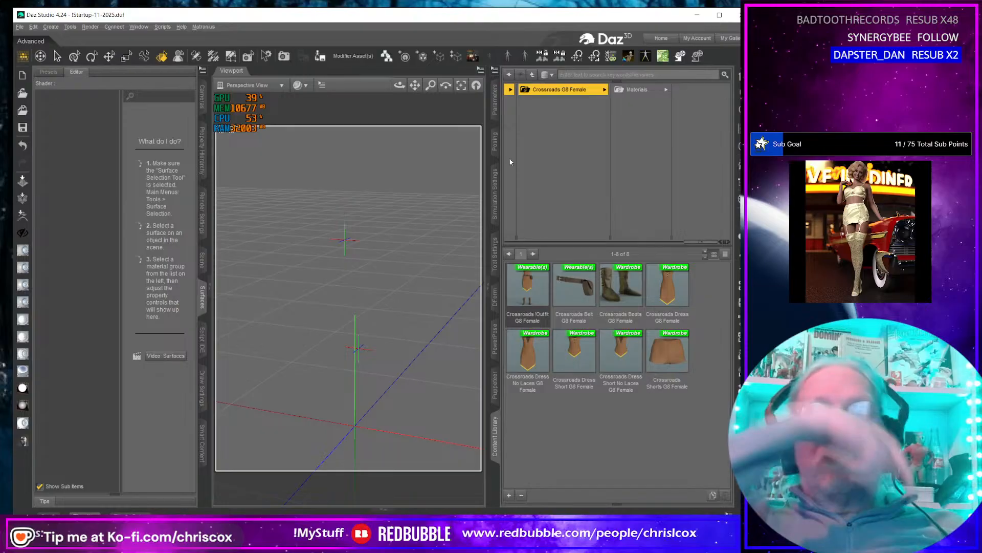
pyautogui.moveTo(701, 239); pyautogui.dragTo(507, 237)
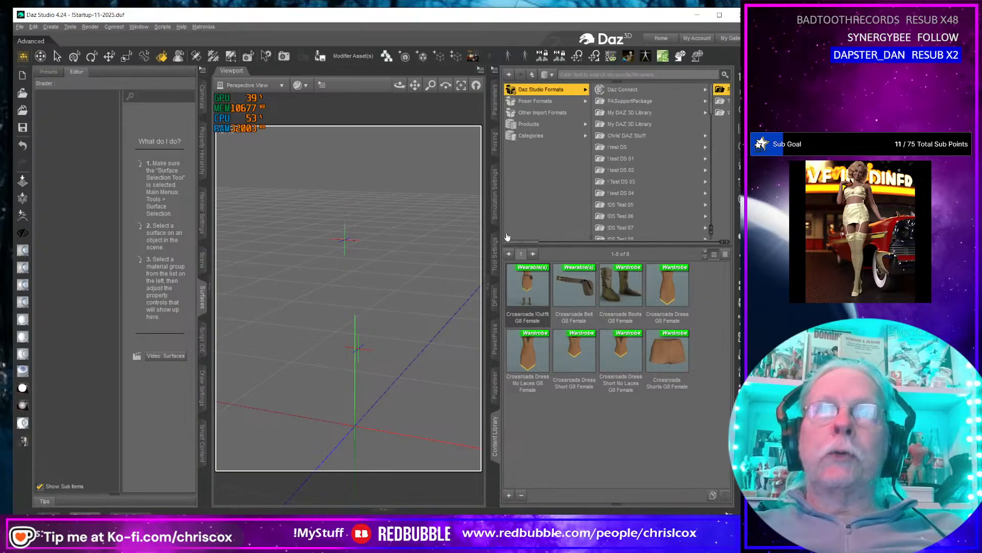
pyautogui.click(494, 69)
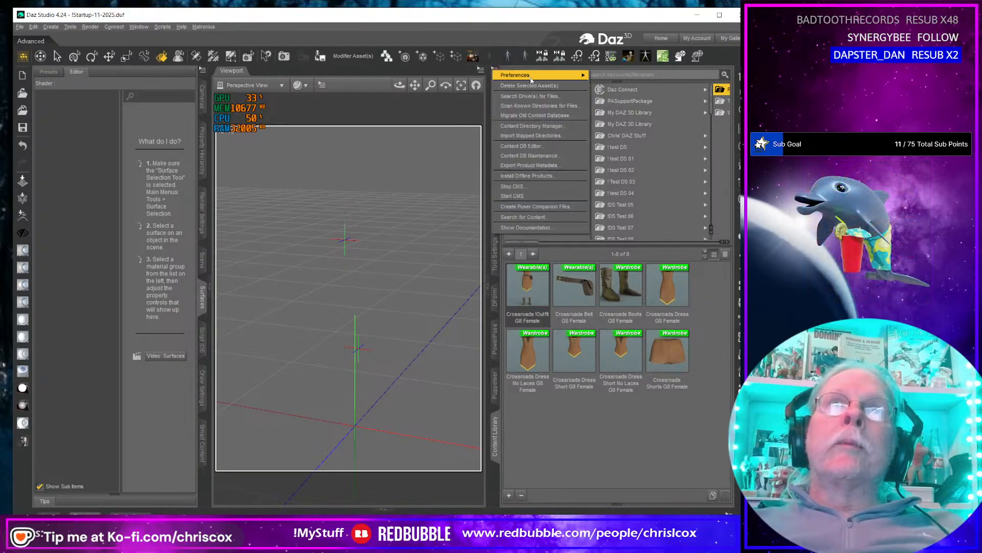
pyautogui.click(509, 127)
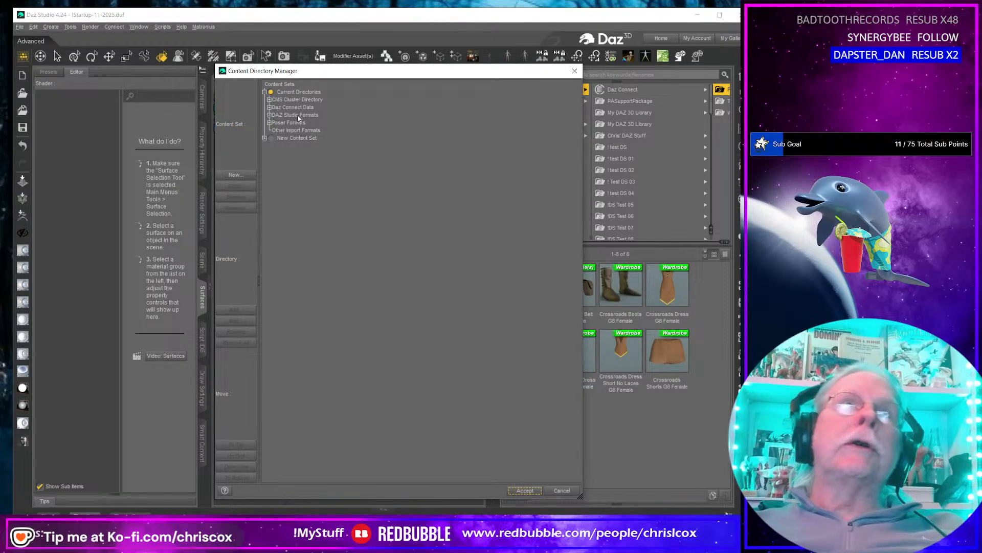
# Add the Sassy Heatwave folder from Projects, Dresses to the DAZ Studio Formats directories and accept the change.
pyautogui.click(299, 115)
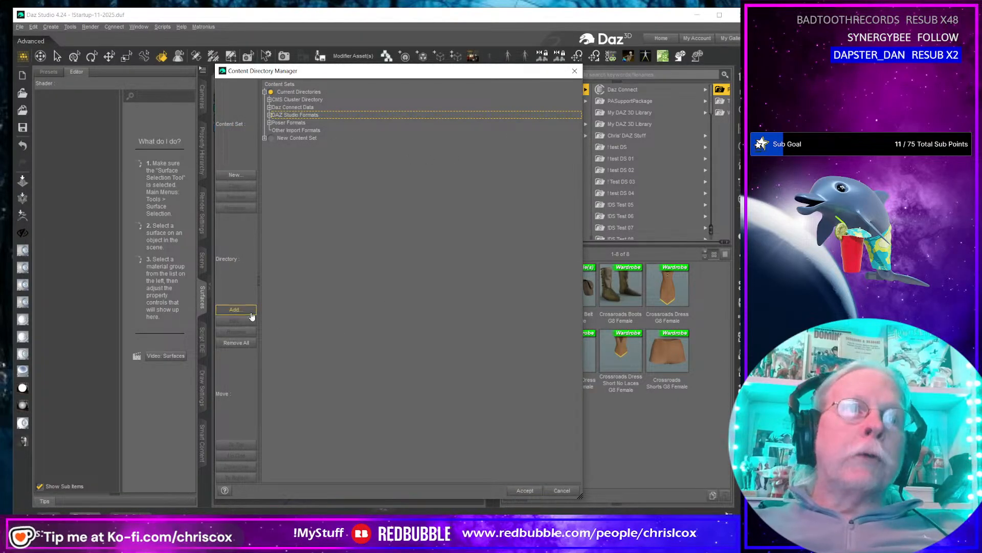
pyautogui.click(235, 310)
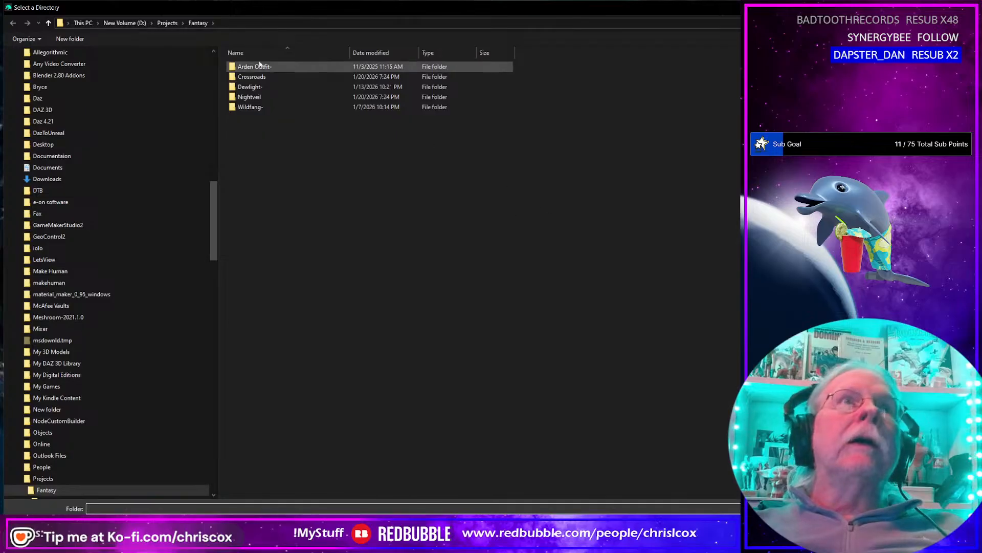
pyautogui.click(167, 23)
pyautogui.click(283, 249)
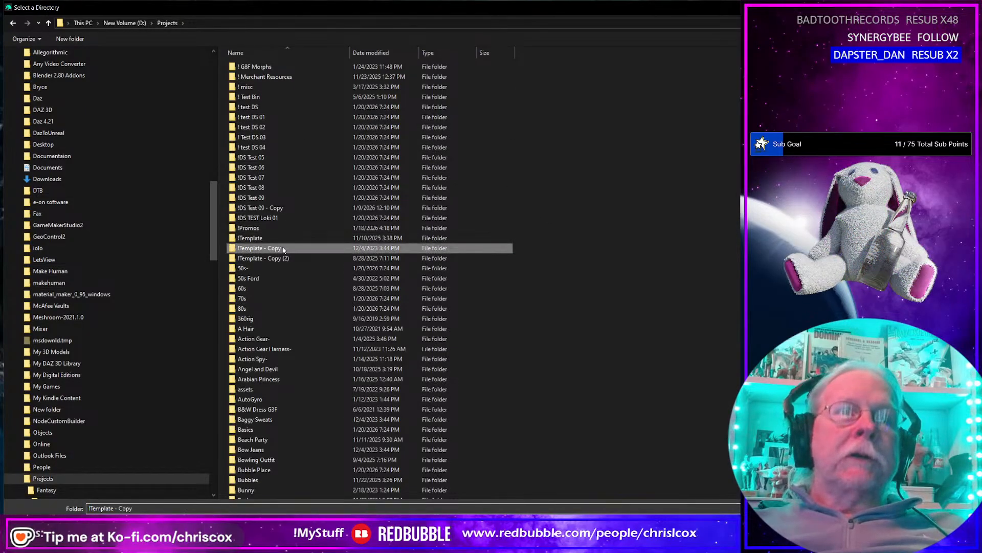
pyautogui.write('dr')
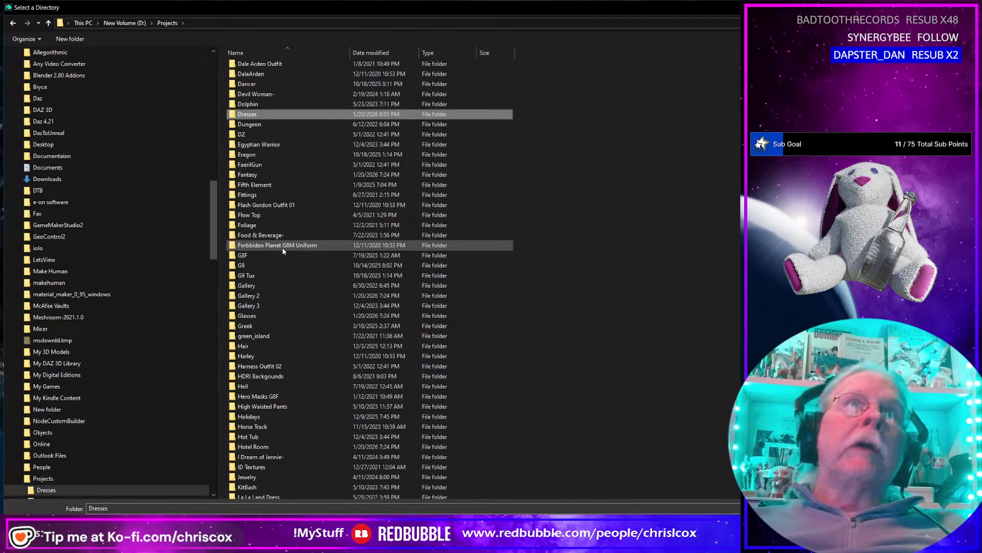
pyautogui.press('Return')
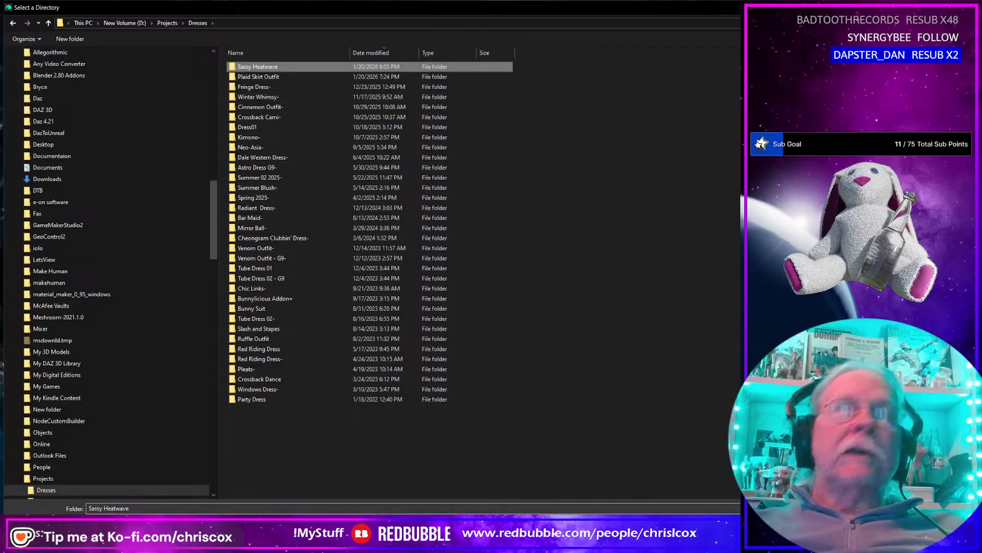
pyautogui.click(691, 527)
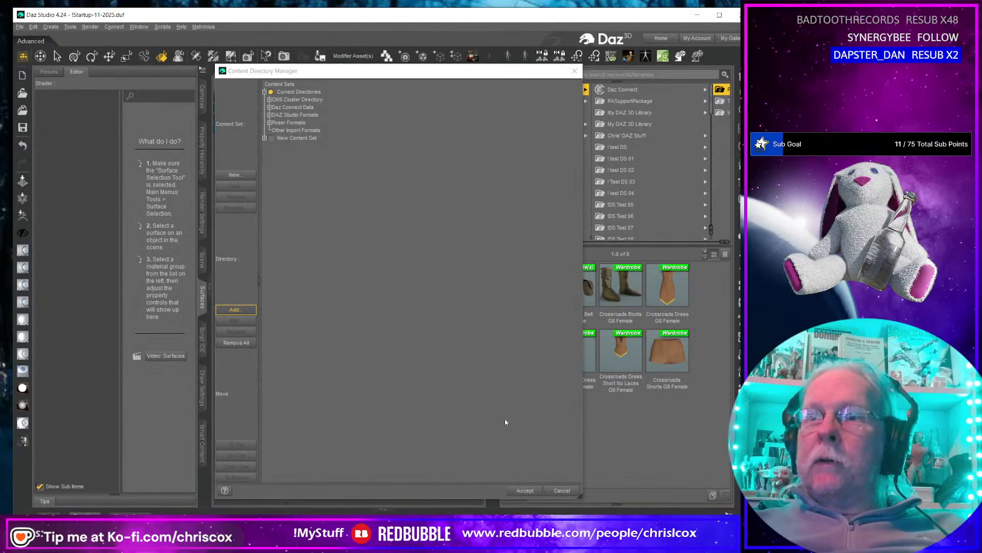
pyautogui.click(527, 491)
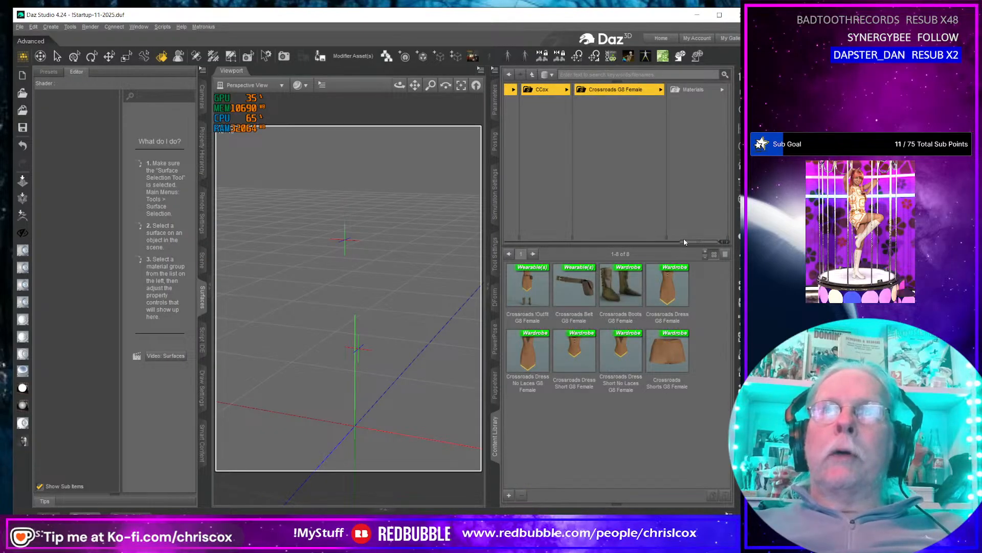
# Open the Sassy Heatwave G9 folder in the Content Library through Sassy Heatwave, People, Genesis 9, Clothing, CCox.
pyautogui.moveTo(684, 242); pyautogui.dragTo(531, 245)
pyautogui.scroll(-1, 570, 221)
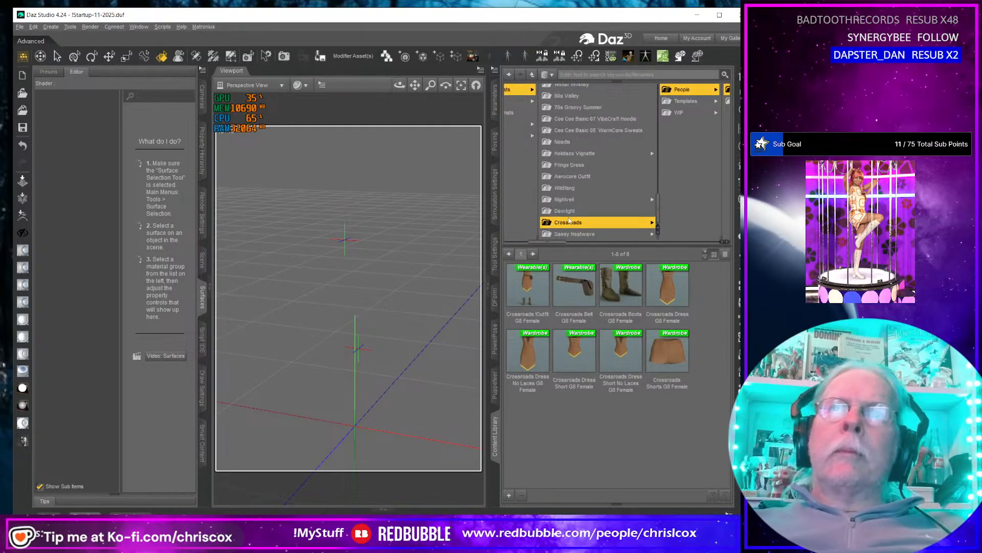
pyautogui.click(596, 233)
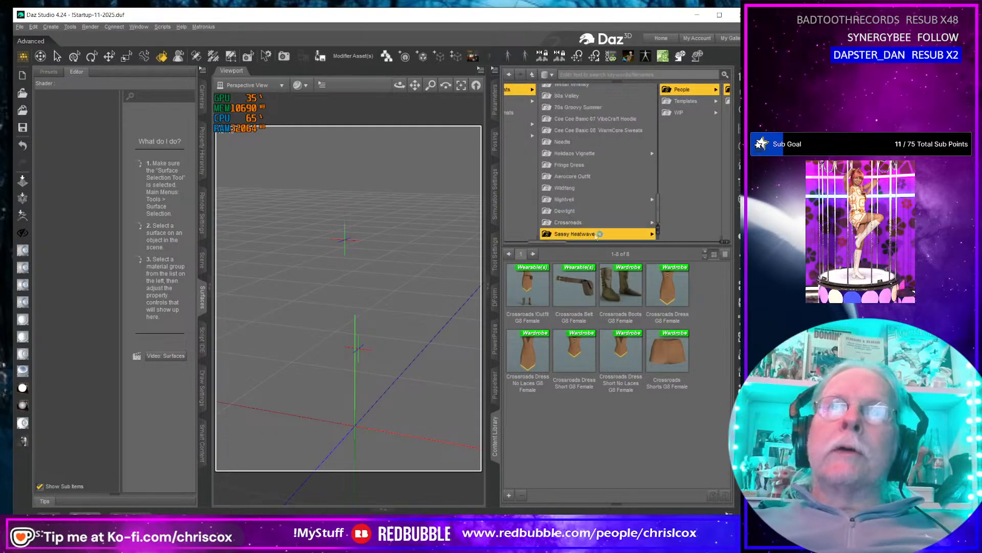
pyautogui.click(682, 89)
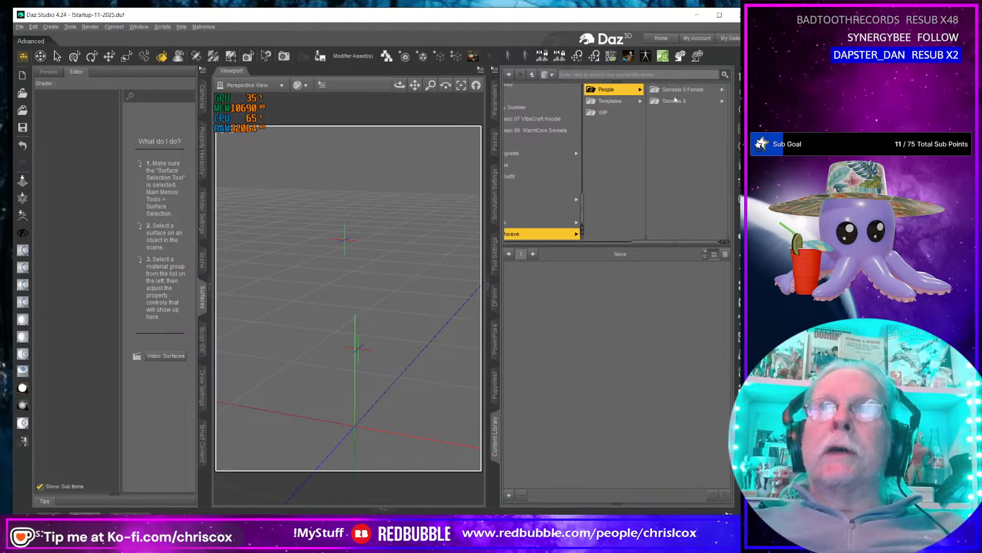
pyautogui.click(687, 101)
pyautogui.click(693, 89)
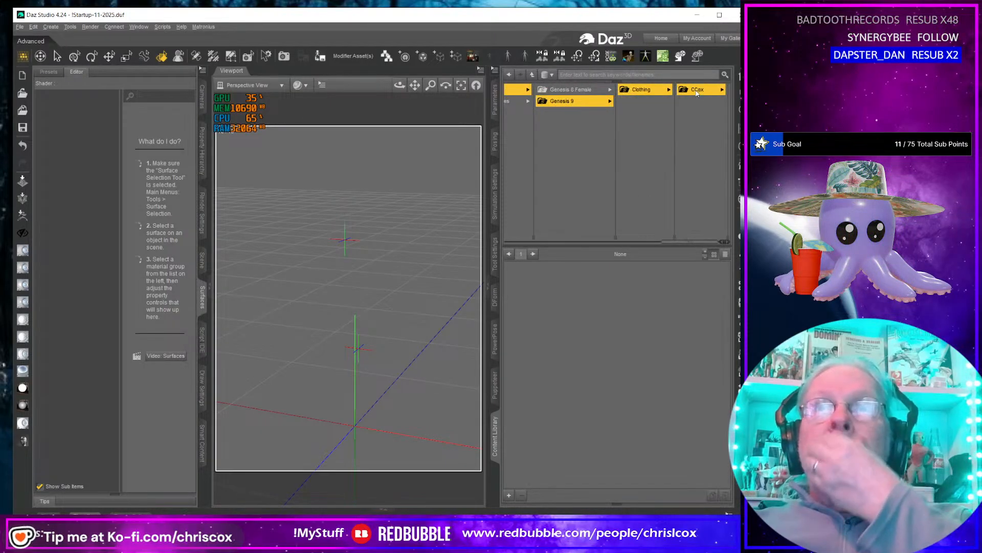
pyautogui.click(694, 89)
pyautogui.click(694, 89)
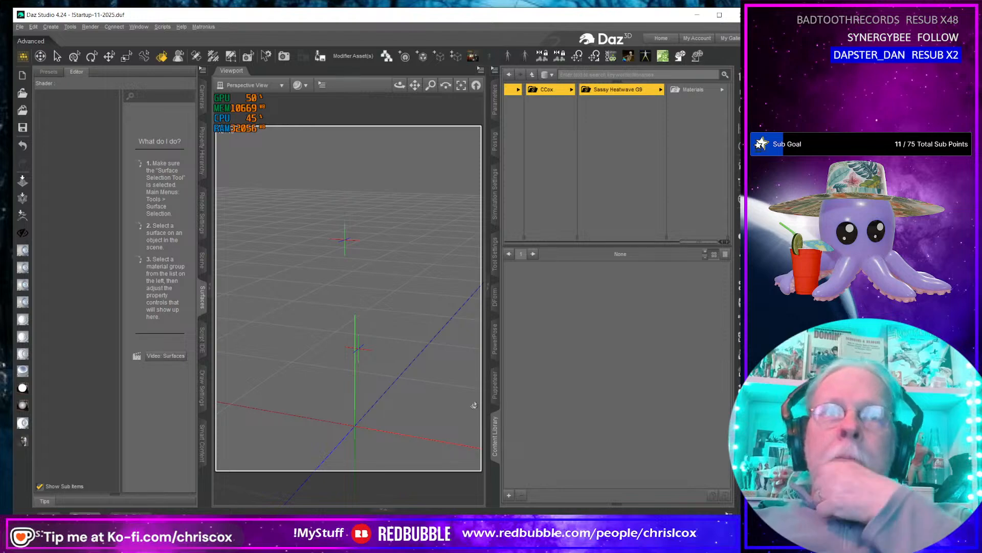
# Load the Genesis 9 figure into the empty scene and view it from the front.
pyautogui.click(485, 59)
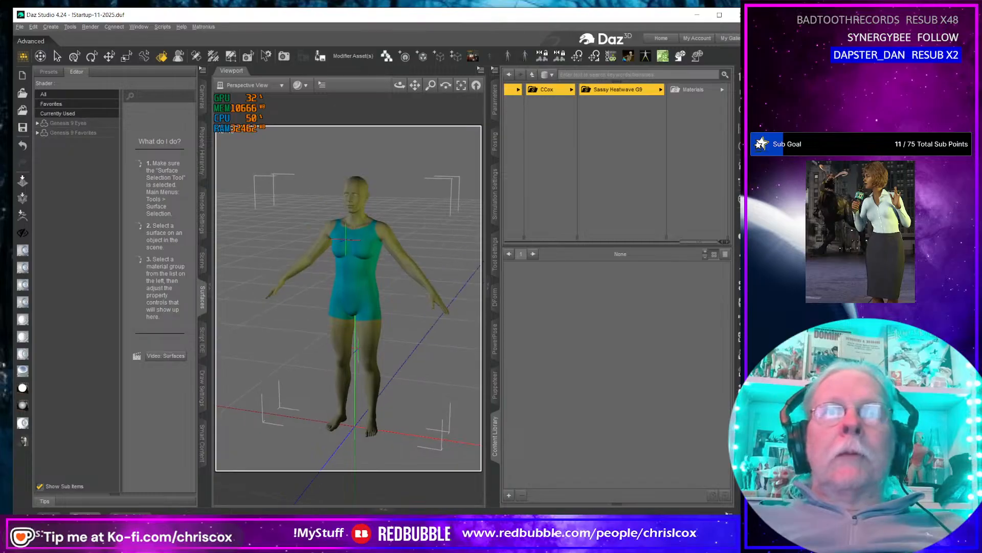
pyautogui.moveTo(395, 350); pyautogui.dragTo(415, 329, button='middle')
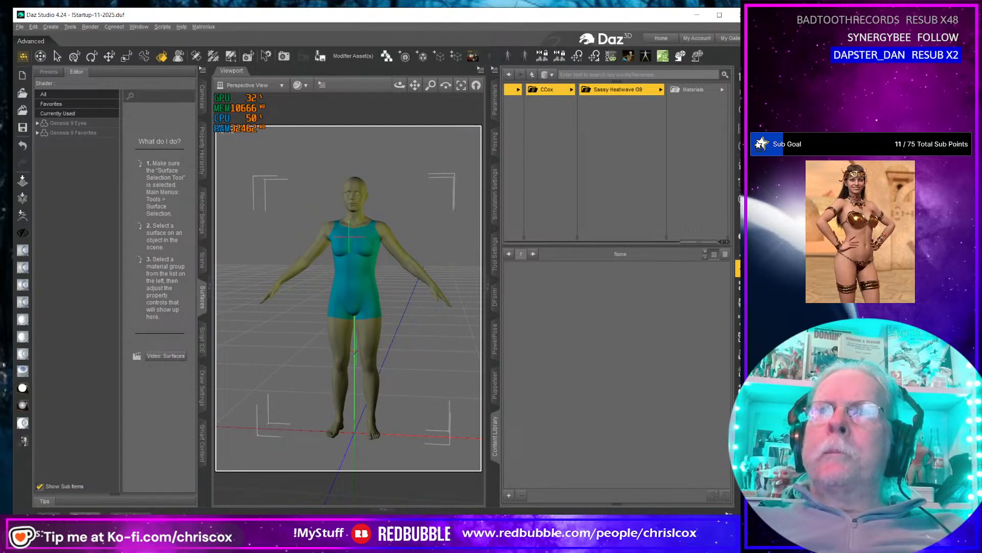
# Start a file import and browse to the WIP folder of Sassy Heatwave under Projects, Dresses.
pyautogui.click(738, 266)
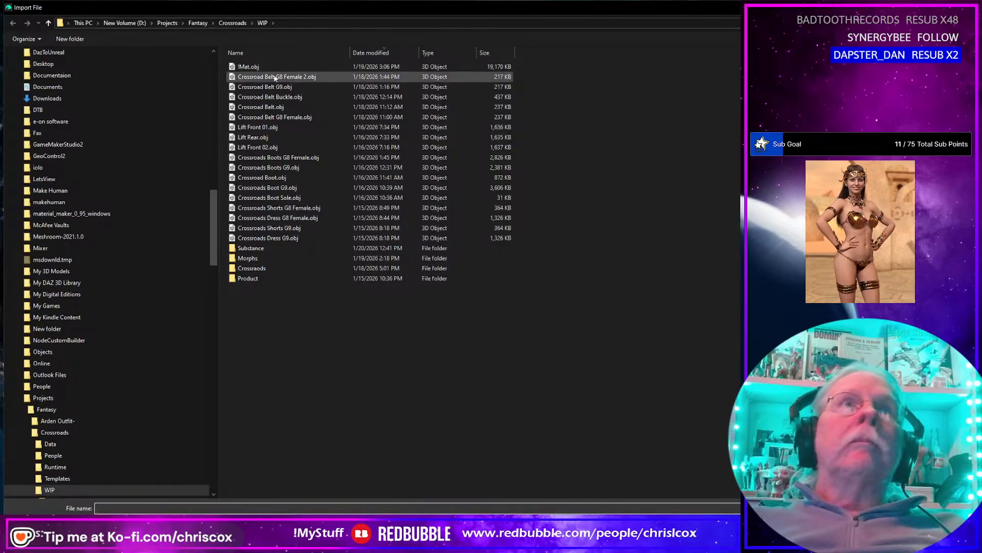
pyautogui.click(168, 23)
pyautogui.doubleClick(271, 92)
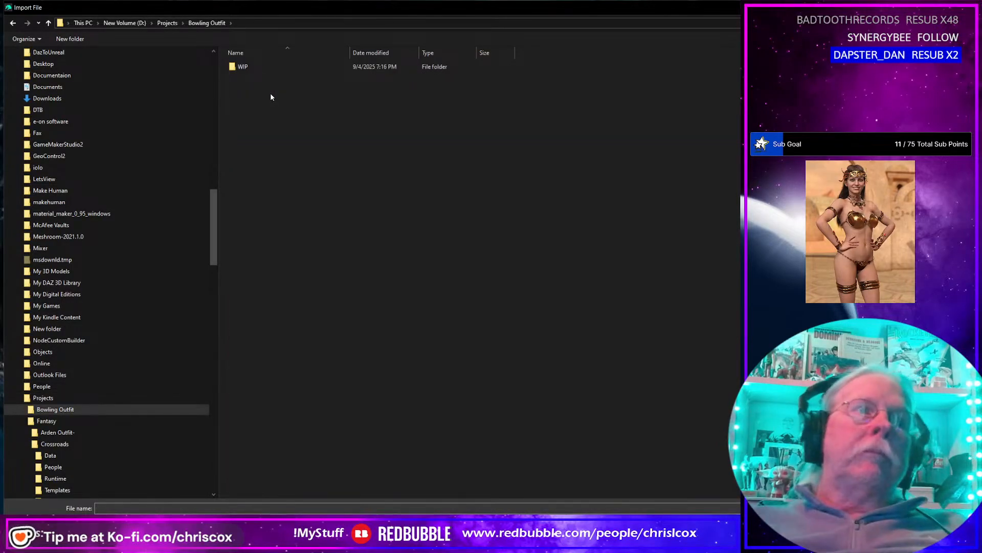
pyautogui.click(165, 23)
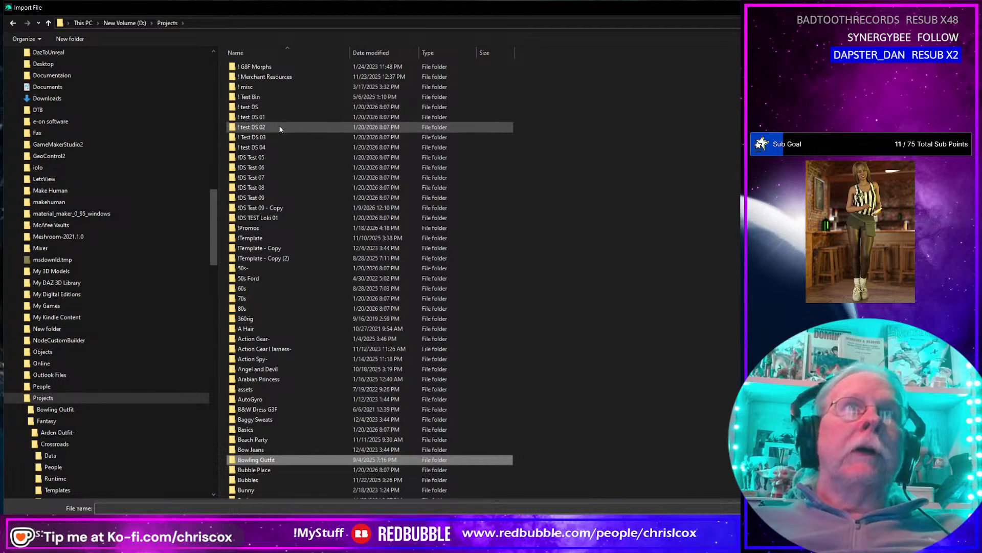
pyautogui.write('dre')
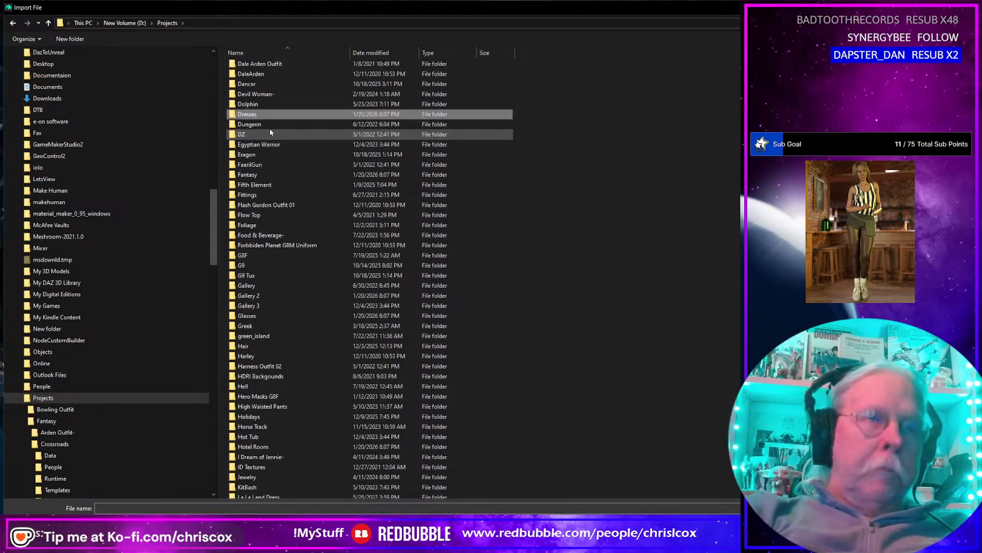
pyautogui.press('Return')
pyautogui.write('sa')
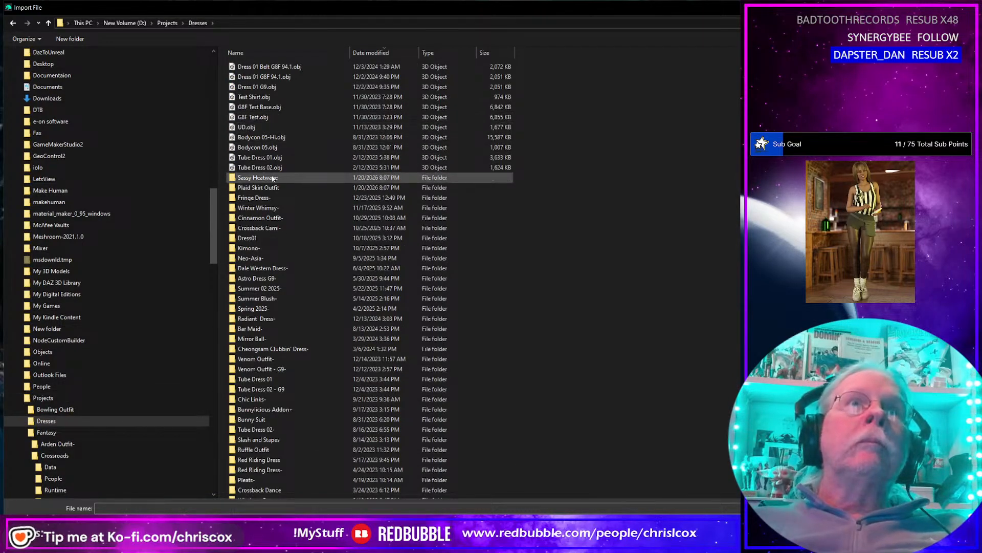
pyautogui.press('Return')
pyautogui.doubleClick(246, 106)
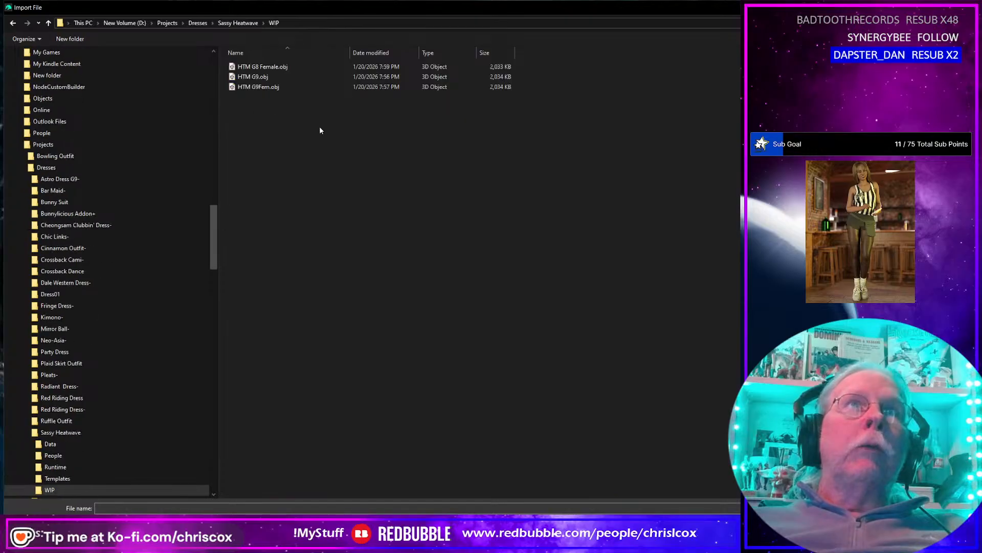
# Rename the HTM G9.obj file in the WIP folder as "Sassy Heatwave Dress G9.obj".
pyautogui.click(245, 78)
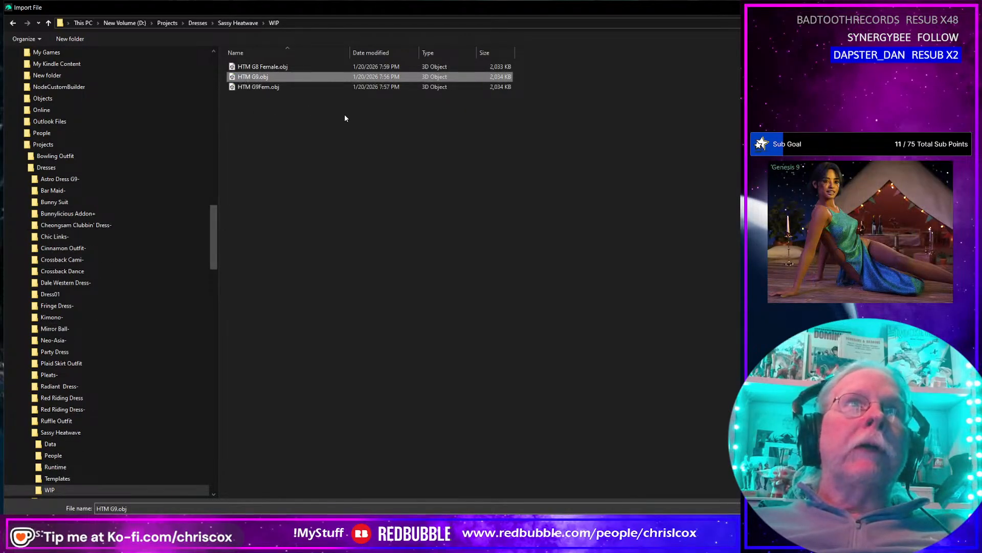
pyautogui.click(246, 77)
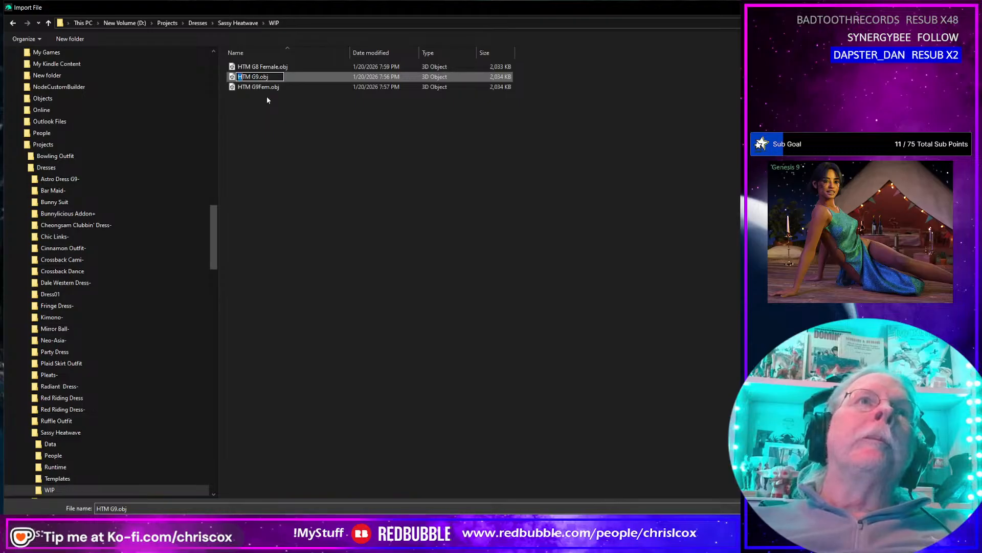
pyautogui.write('S')
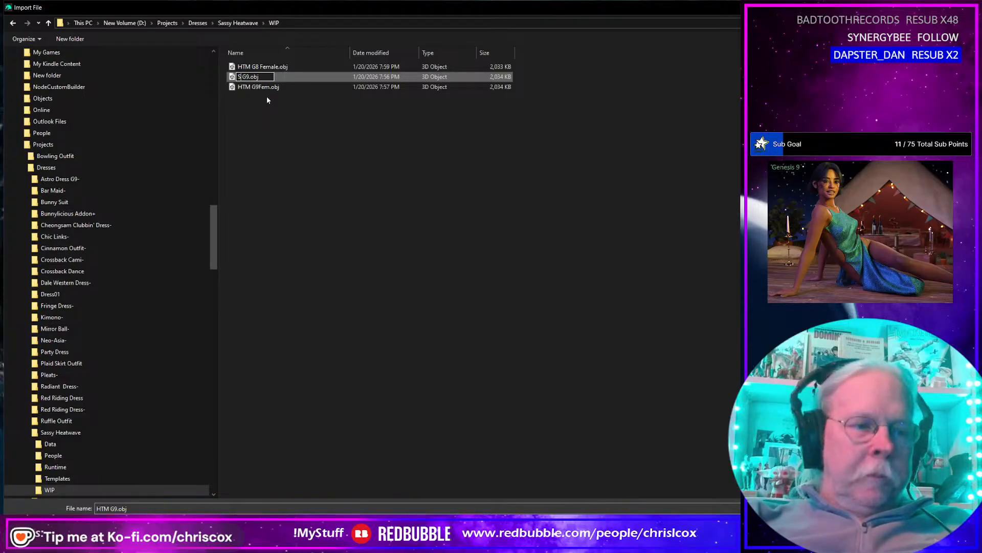
pyautogui.write('assyHeat ')
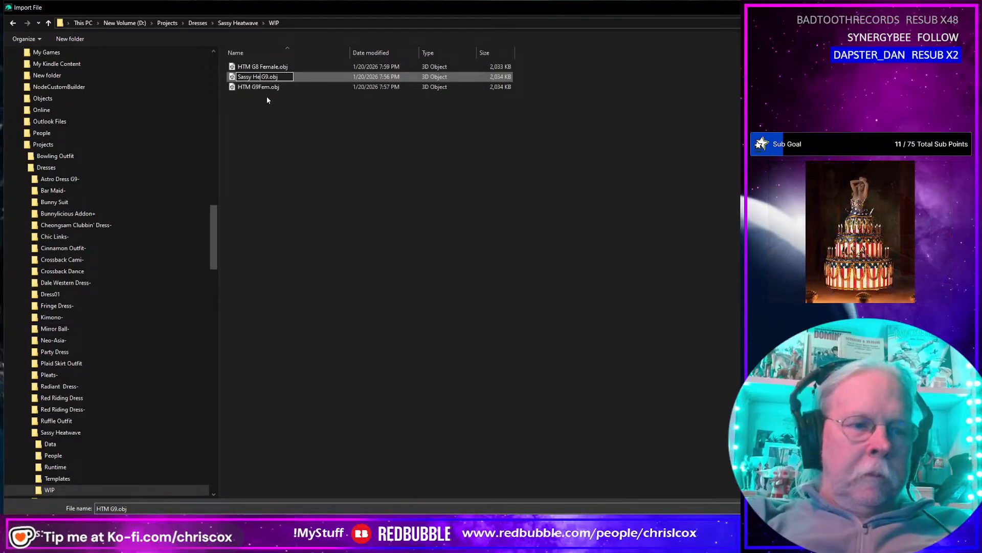
pyautogui.write('wave')
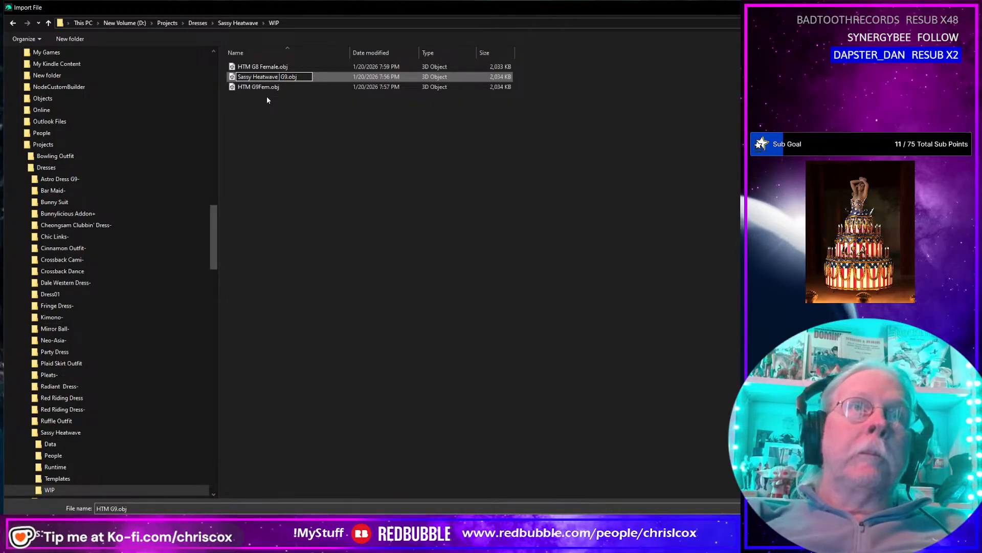
pyautogui.write('Dress')
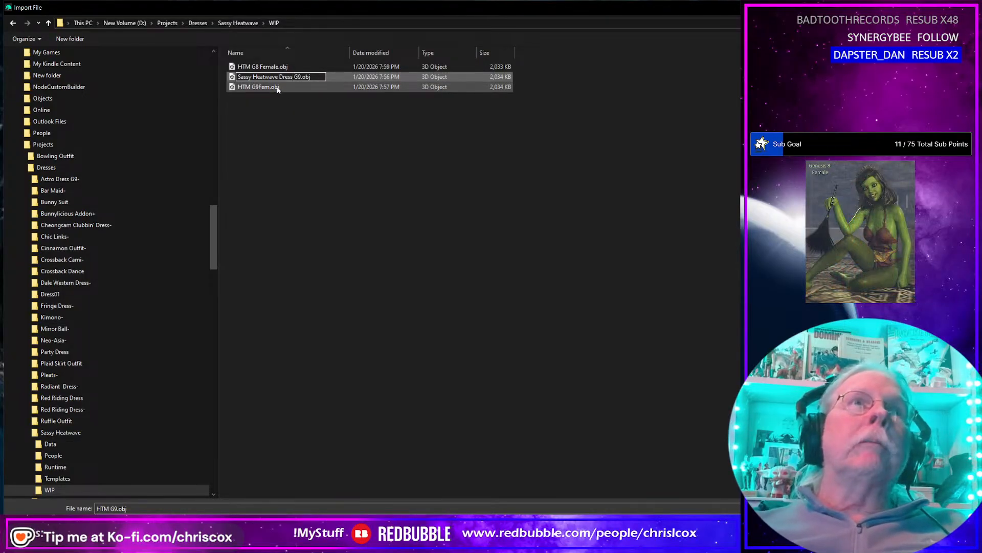
pyautogui.click(276, 85)
# Import Sassy Heatwave Dress G9.obj at a scale of 10000% and select the dress's Dress_Top_FRONT surface in the viewport.
pyautogui.click(287, 87)
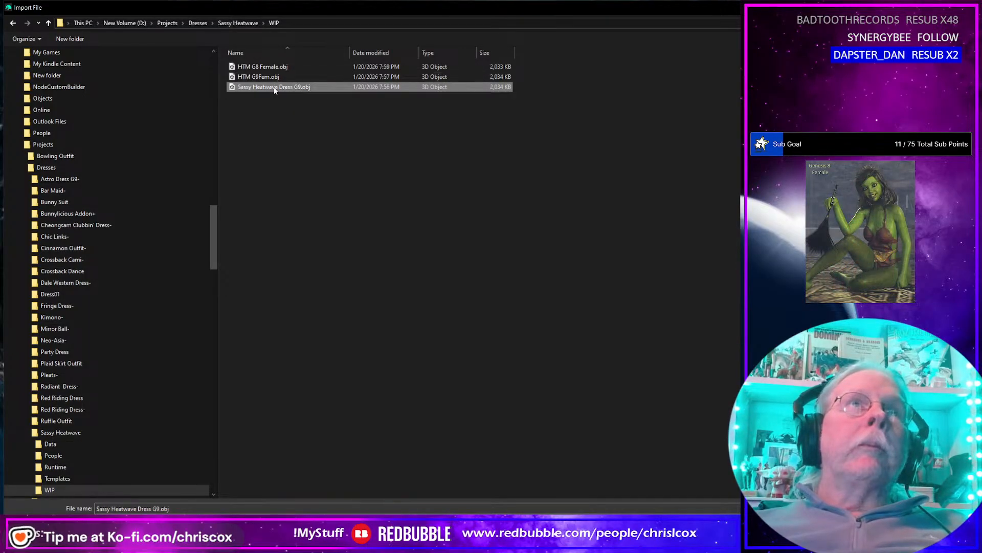
pyautogui.press('Return')
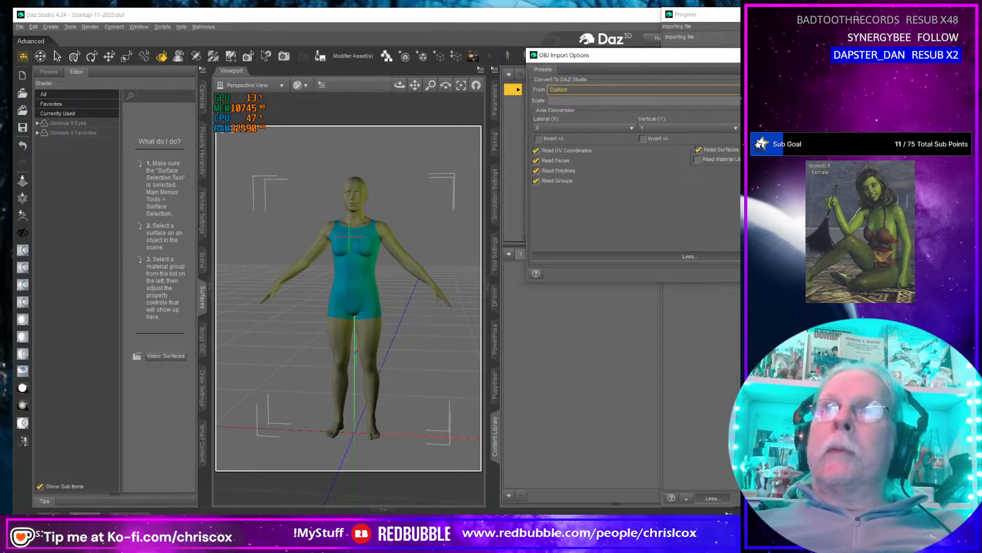
pyautogui.click(510, 201)
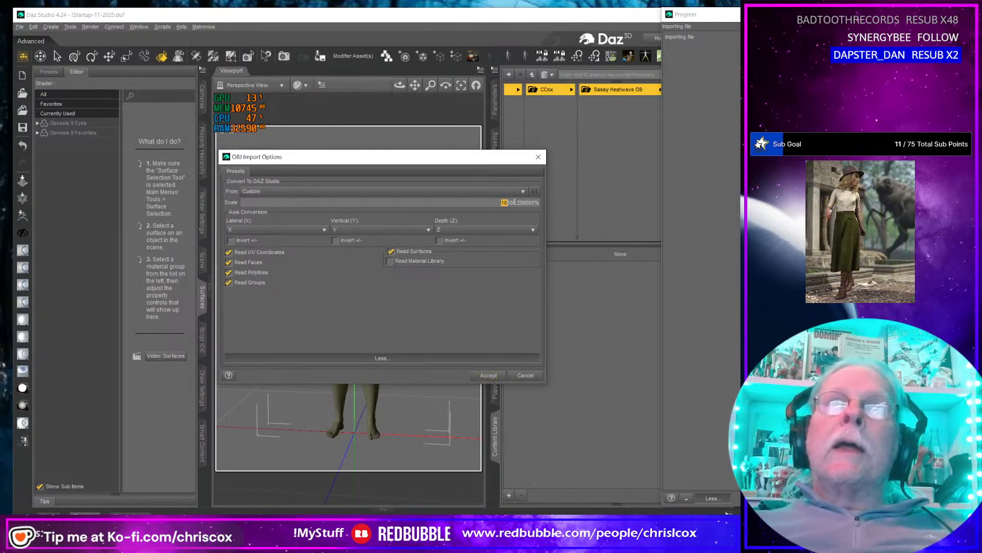
pyautogui.write('10000')
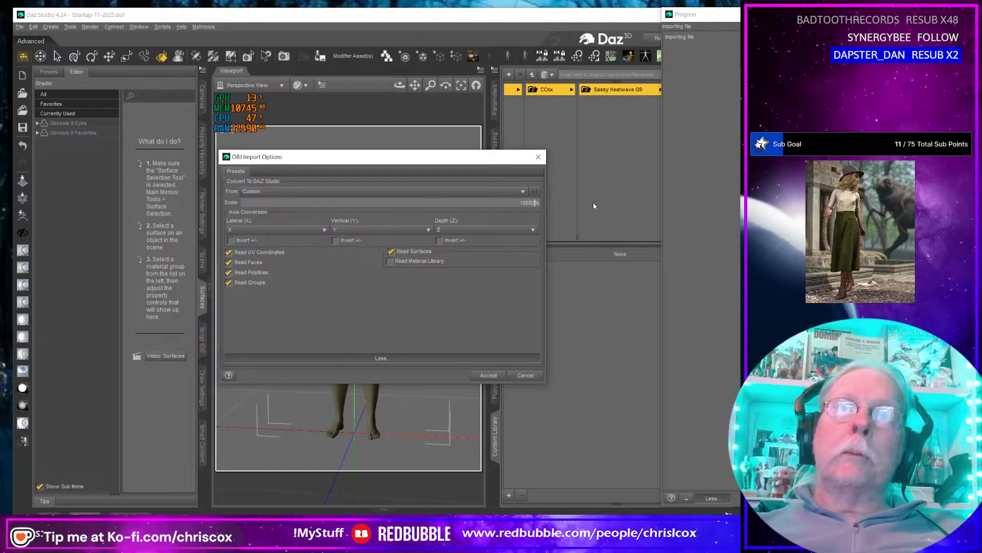
pyautogui.press('Return')
pyautogui.keyDown('alt'); pyautogui.moveTo(283, 336); pyautogui.dragTo(352, 295); pyautogui.keyUp('alt')
pyautogui.click(352, 296)
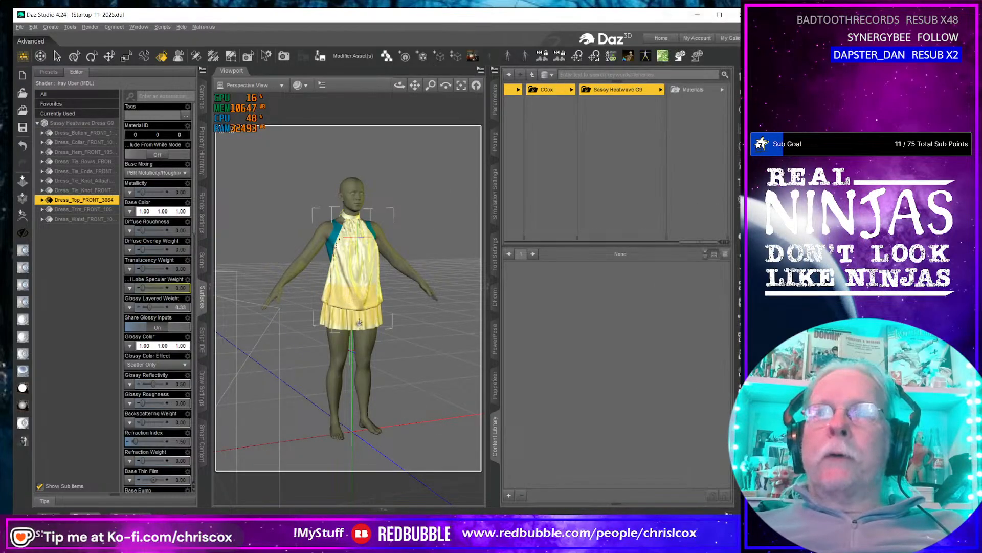
# Run a cloth simulation on the dress and inspect its drape over the figure from several angles.
pyautogui.keyDown('alt'); pyautogui.moveTo(376, 321); pyautogui.dragTo(402, 334); pyautogui.keyUp('alt')
pyautogui.scroll(5, 402, 334)
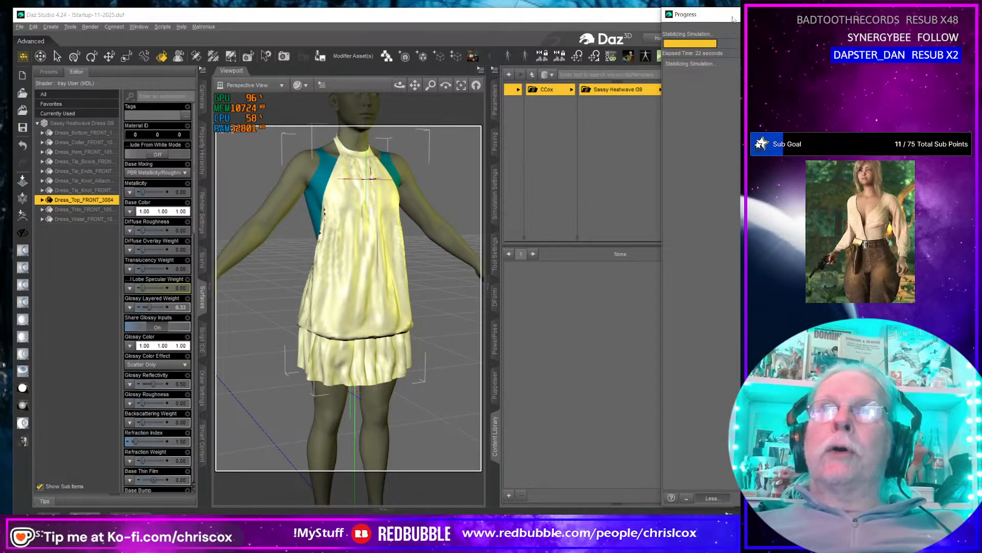
pyautogui.moveTo(732, 19); pyautogui.dragTo(573, 25)
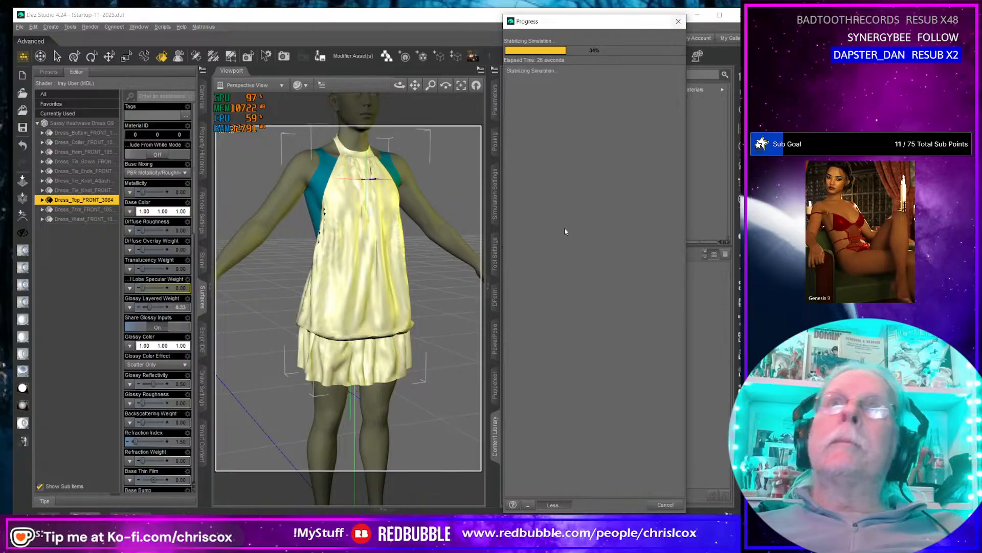
pyautogui.press('Escape')
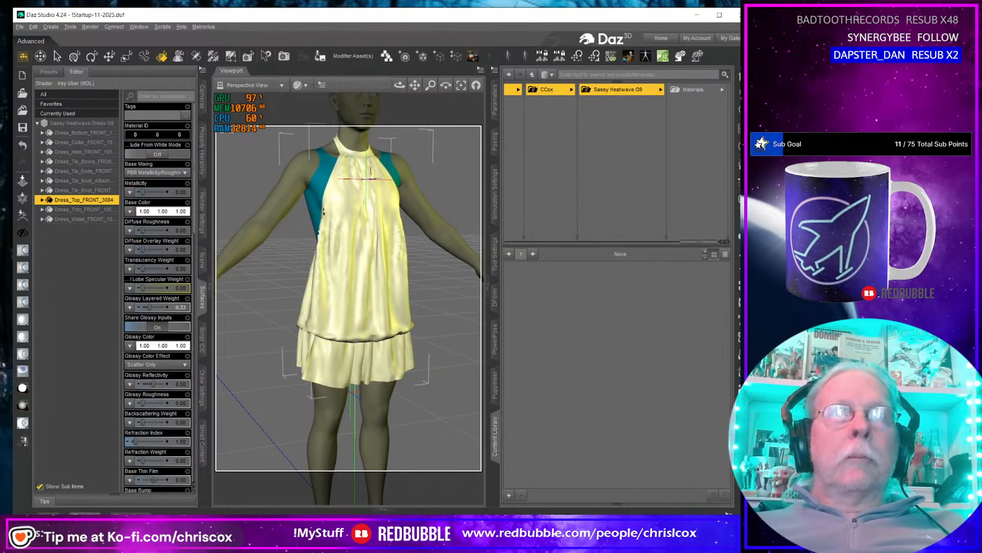
pyautogui.moveTo(401, 365); pyautogui.dragTo(400, 366, button='middle')
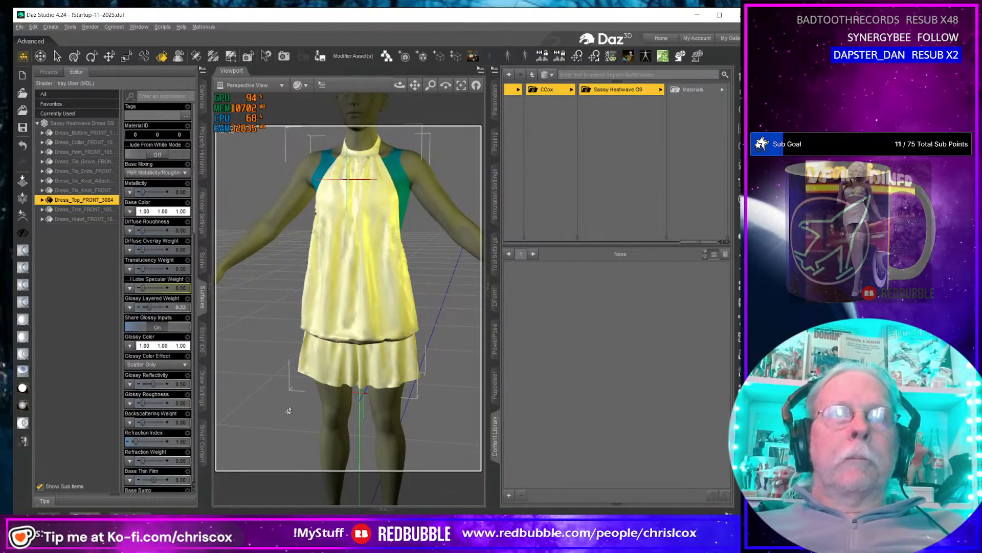
pyautogui.click(307, 373)
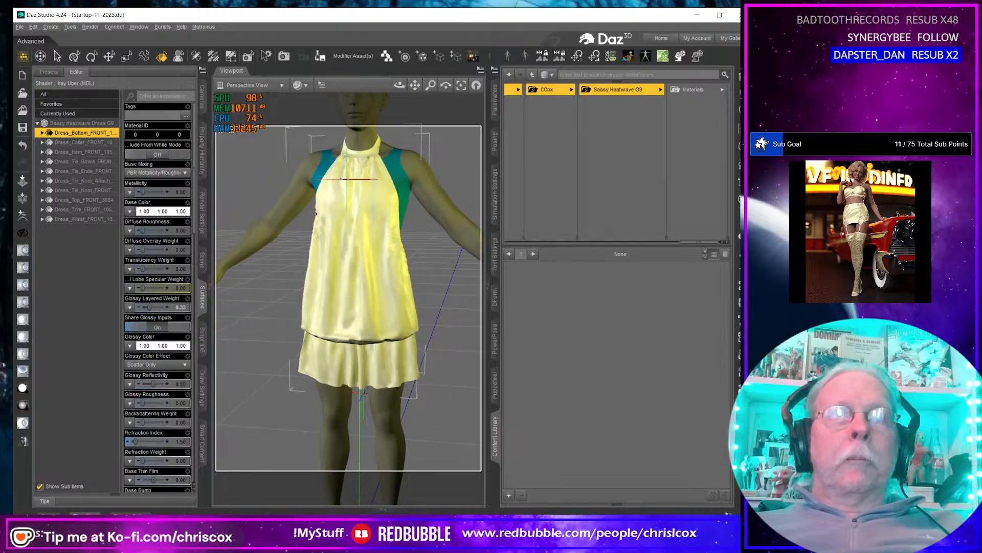
pyautogui.moveTo(328, 287); pyautogui.dragTo(369, 288, button='middle')
pyautogui.moveTo(321, 212); pyautogui.dragTo(330, 210, button='middle')
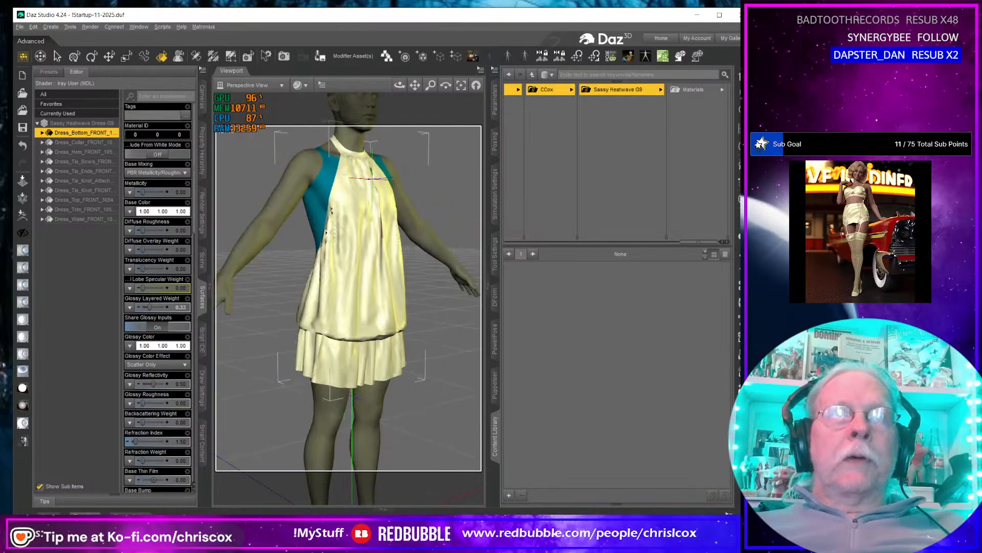
pyautogui.moveTo(330, 246); pyautogui.dragTo(307, 426, button='middle')
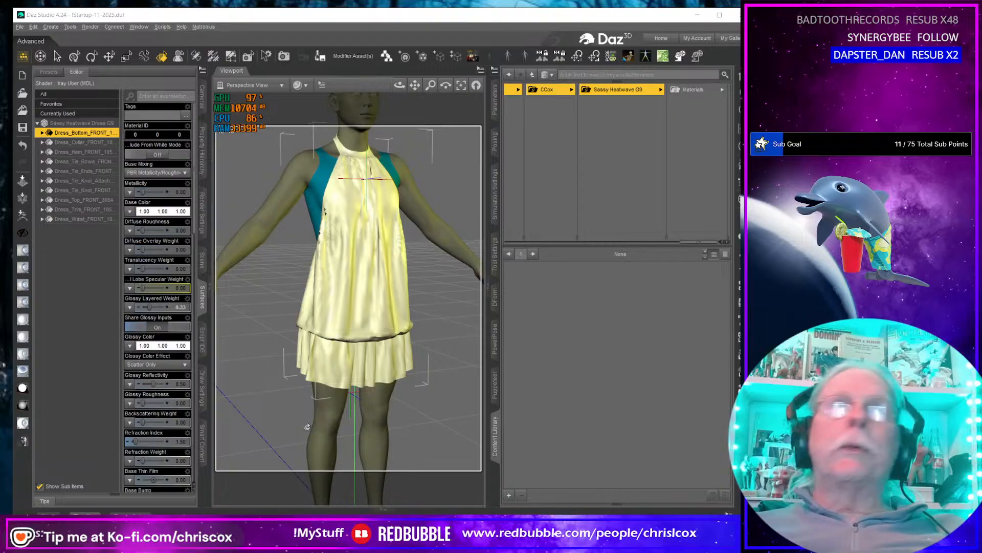
# Switch to Marvelous Designer to look at the halter dress project, and return to Daz Studio.
pyautogui.hotkey('alt', 'Tab')
pyautogui.hotkey('alt', 'Tab')
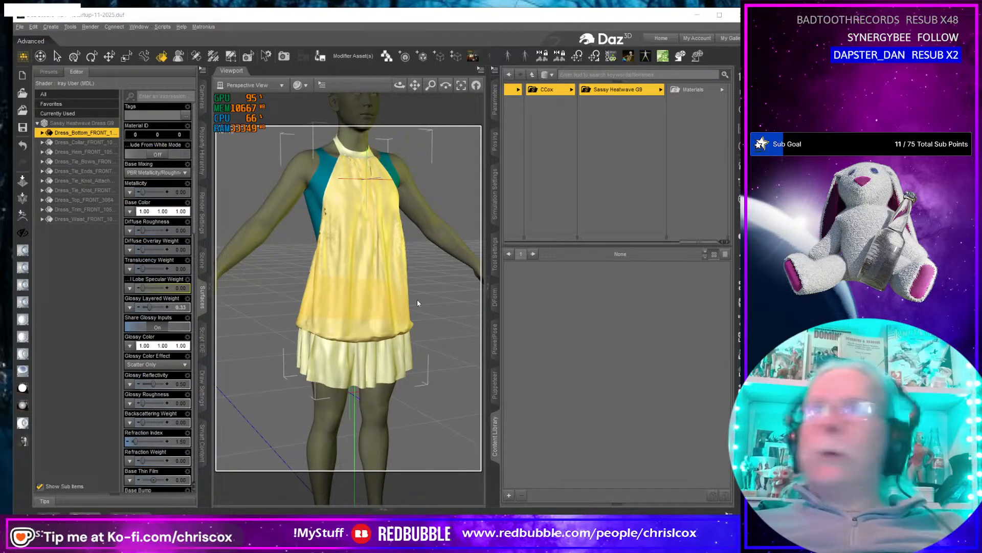
pyautogui.hotkey('alt', 'Tab')
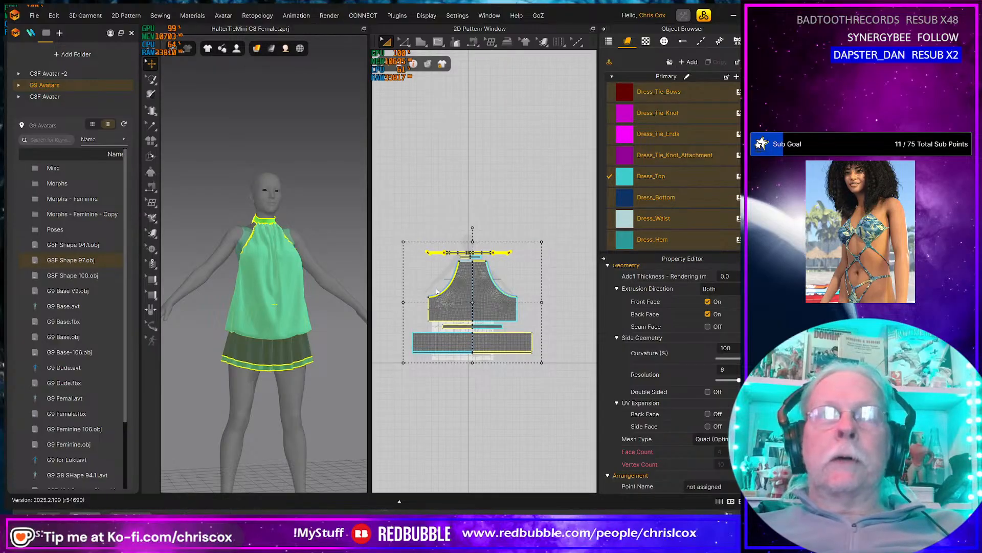
pyautogui.hotkey('alt', 'Tab')
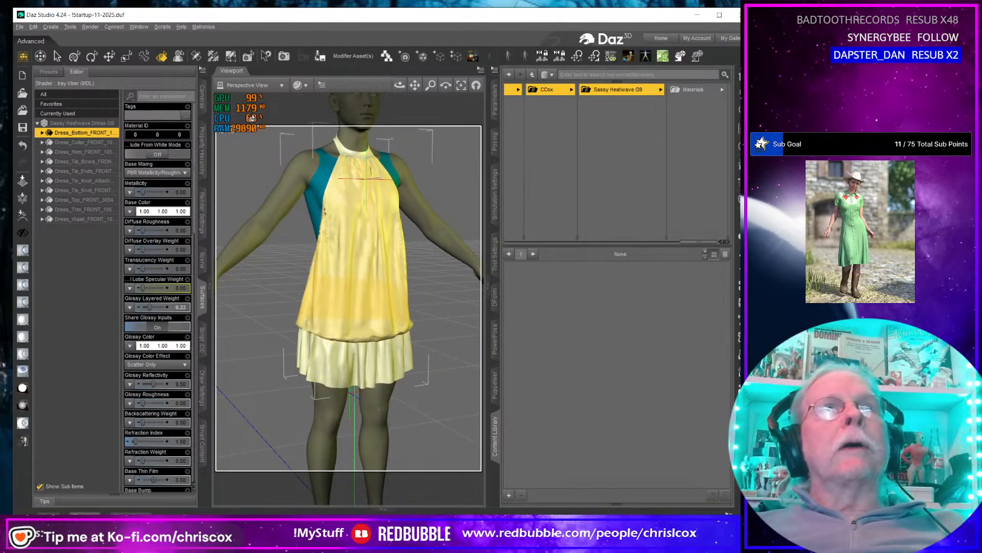
# Select the dress's Dress_Top_FRONT surface and clear the simulation from the dress.
pyautogui.moveTo(272, 345); pyautogui.dragTo(371, 307, button='middle')
pyautogui.click(316, 308)
pyautogui.click(738, 304)
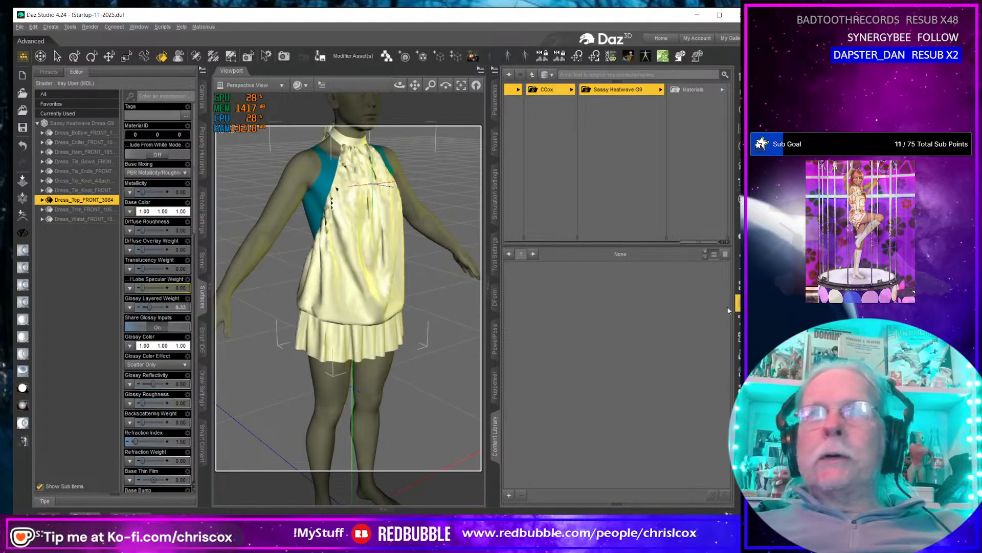
pyautogui.moveTo(404, 360); pyautogui.dragTo(379, 405, button='middle')
pyautogui.moveTo(335, 355); pyautogui.dragTo(331, 340, button='middle')
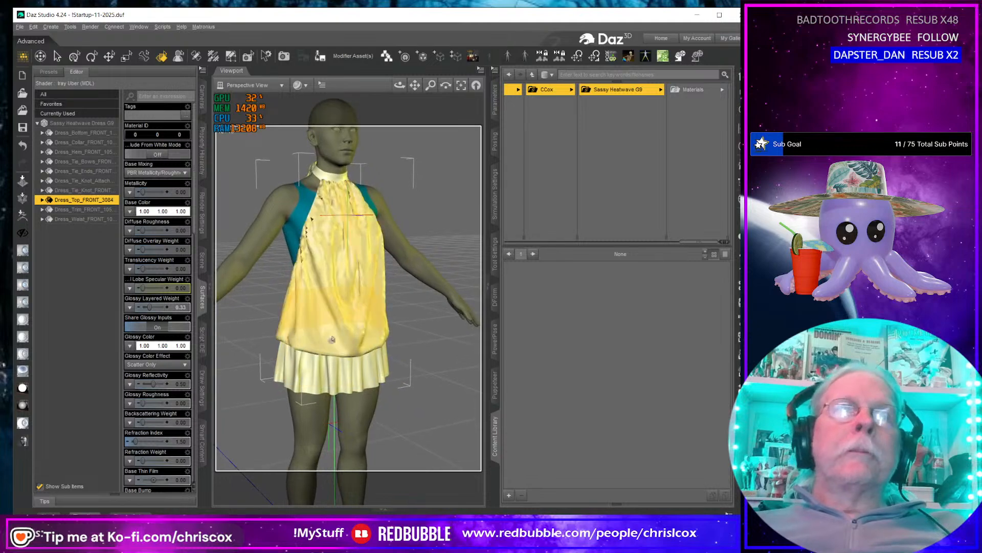
# Set up the Transfer Utility with Genesis 9 Favorites as the source and Sassy Heatwave Dress G9 as the target.
pyautogui.click(739, 234)
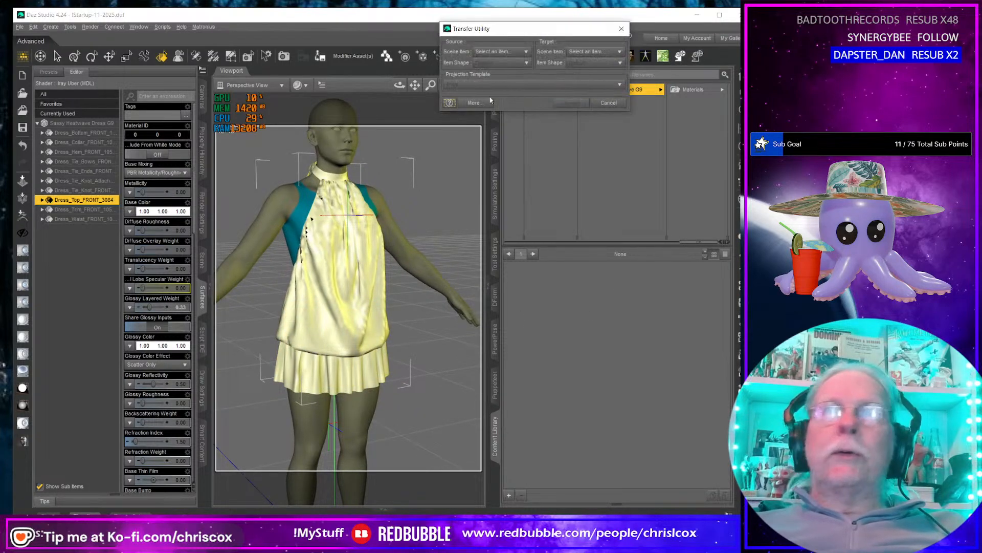
pyautogui.moveTo(510, 31); pyautogui.dragTo(473, 132)
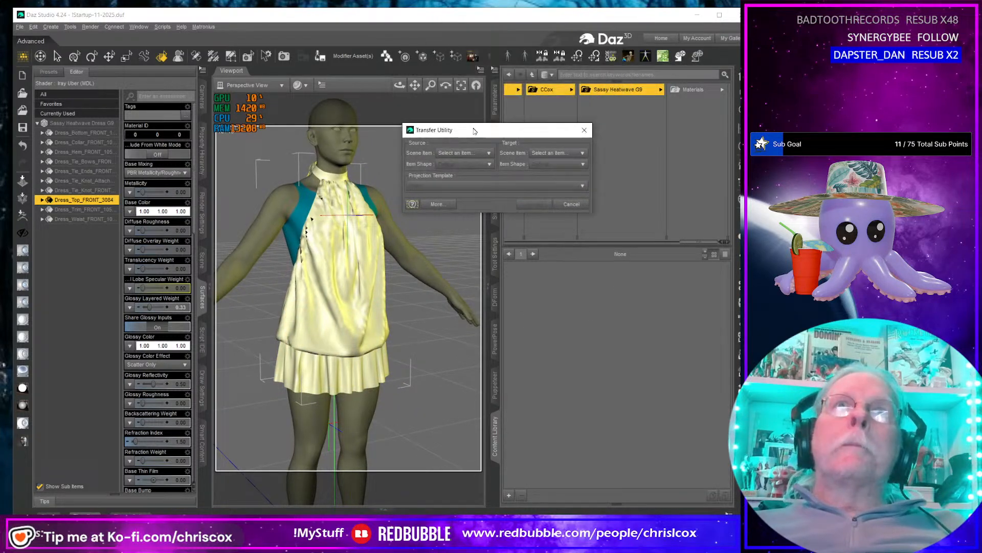
pyautogui.click(463, 153)
pyautogui.click(479, 271)
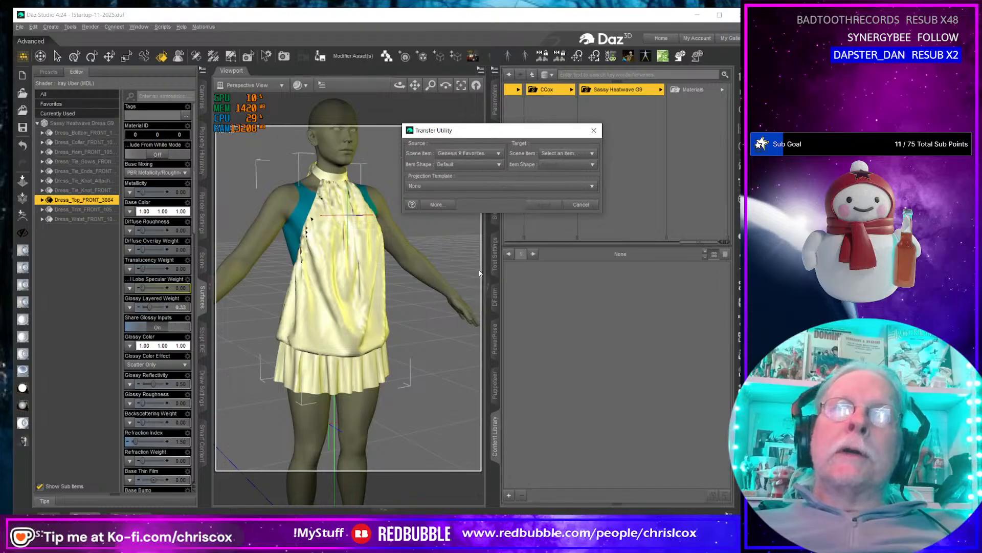
pyautogui.click(560, 153)
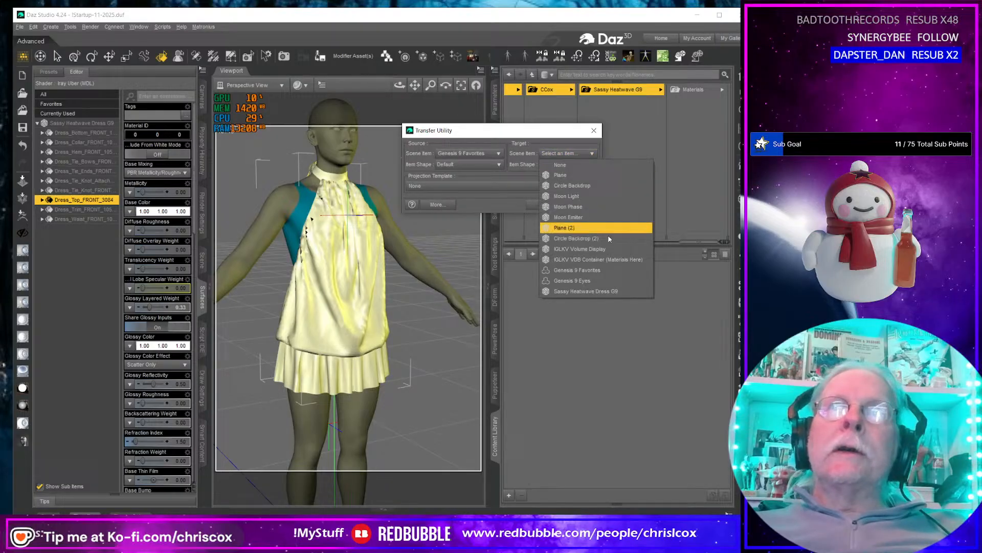
pyautogui.click(584, 292)
# Choose the base Dress Long Loose Template as the projection template and run the transfer.
pyautogui.click(435, 188)
pyautogui.moveTo(422, 207)
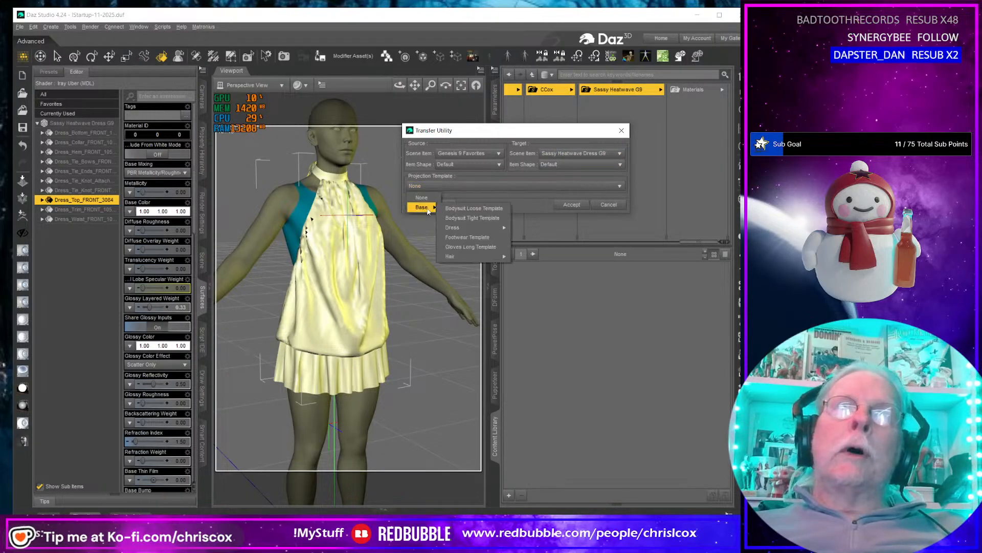
pyautogui.moveTo(468, 229)
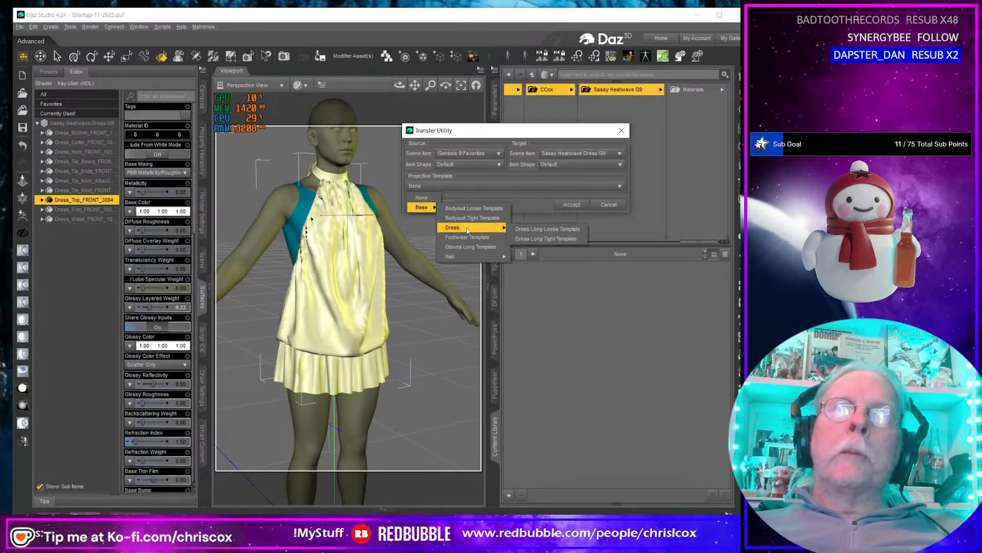
pyautogui.click(546, 230)
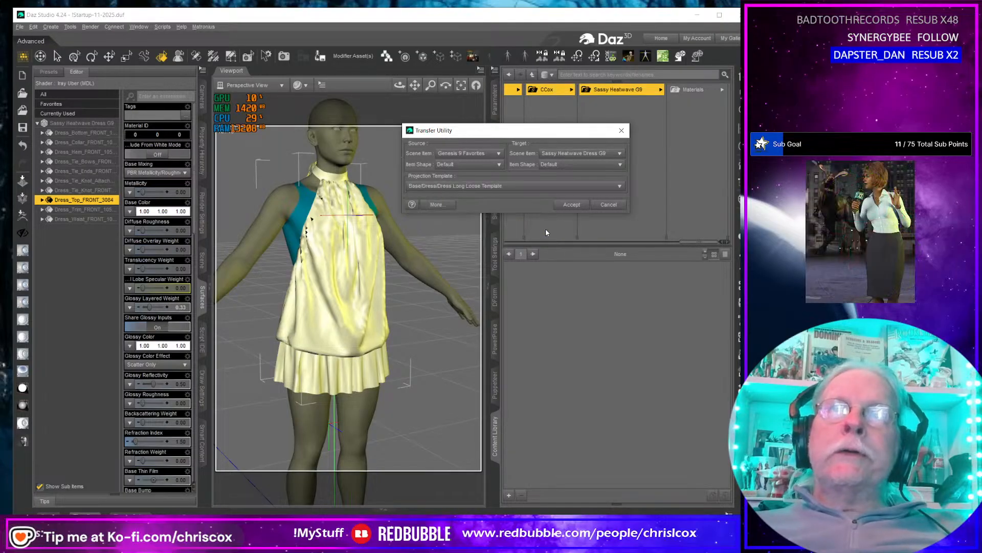
pyautogui.click(571, 205)
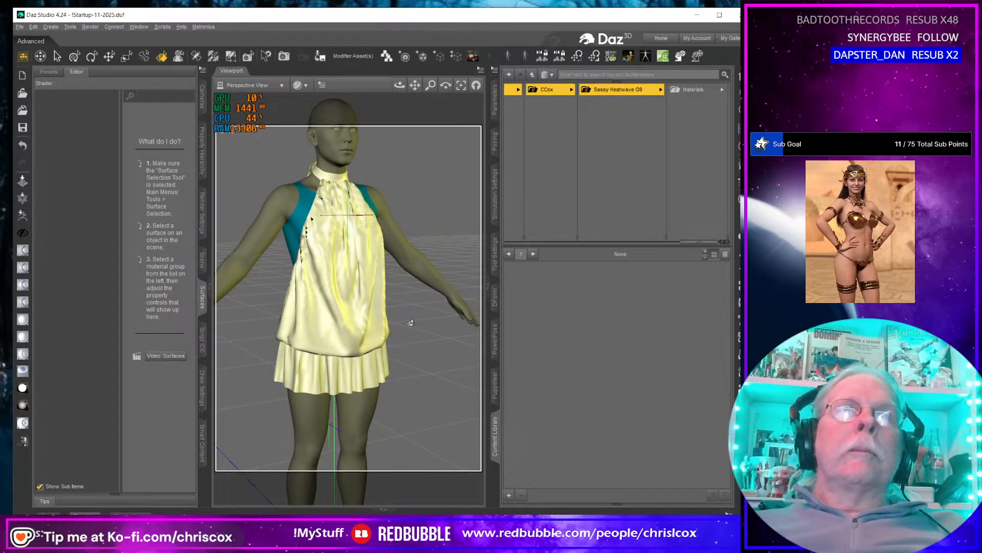
# Bring up the dress's groups in the Geometry Editor and rename its bottom surface as Dress_Bottom.
pyautogui.click(321, 311)
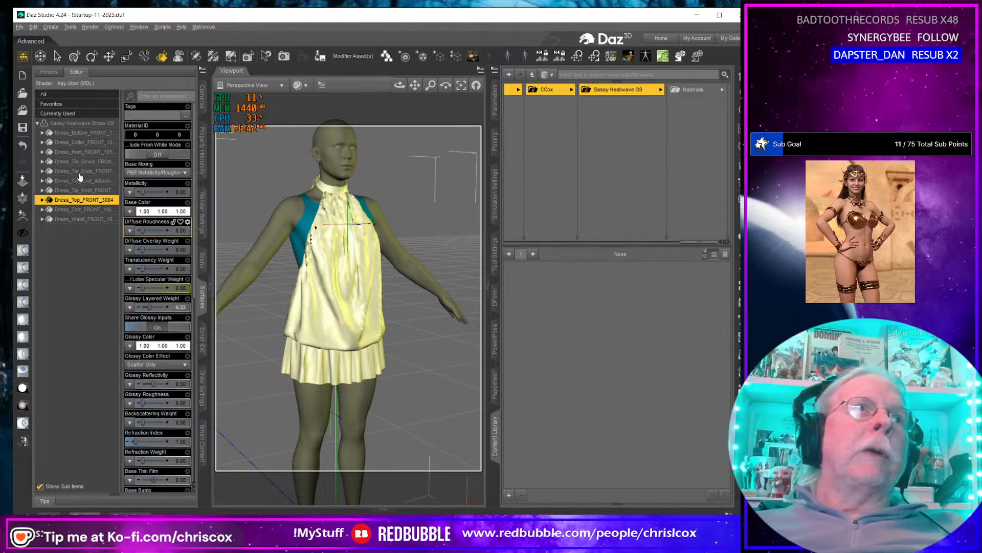
pyautogui.click(231, 56)
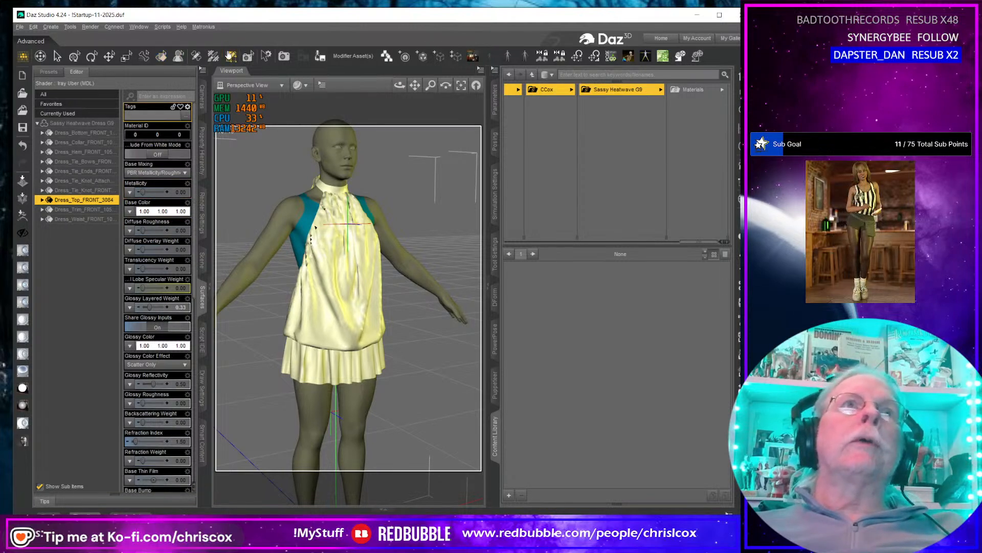
pyautogui.click(494, 271)
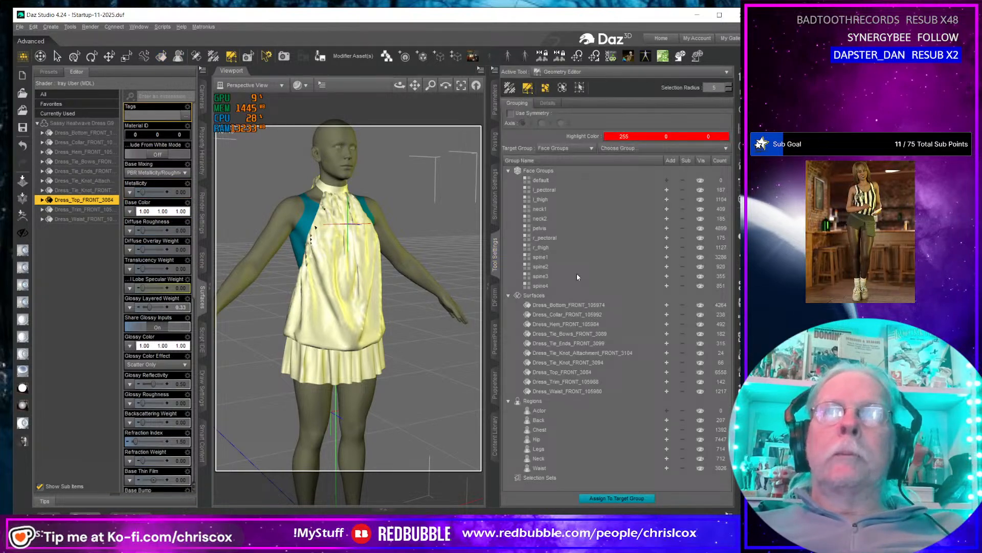
pyautogui.click(568, 306)
pyautogui.doubleClick(567, 305)
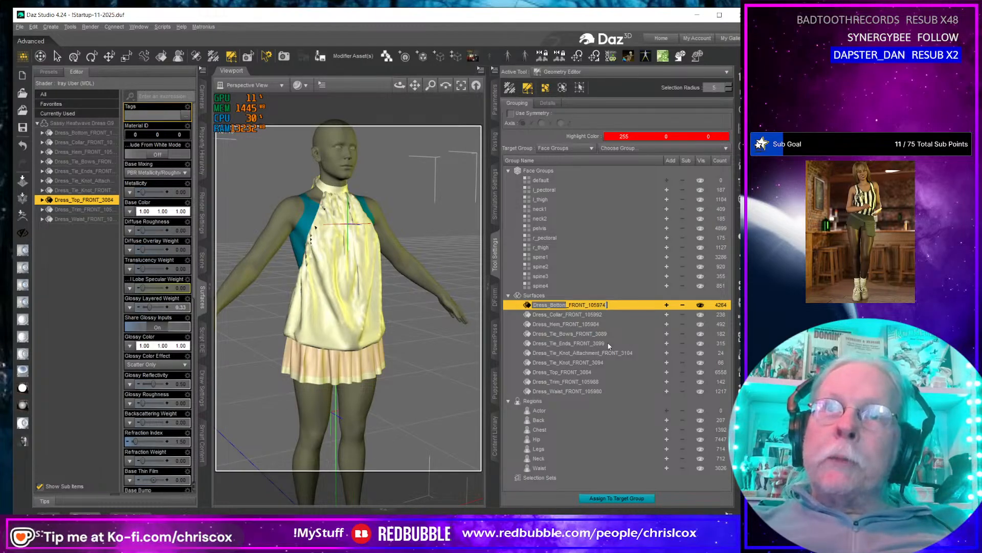
pyautogui.press('BackSpace')
pyautogui.press('Return')
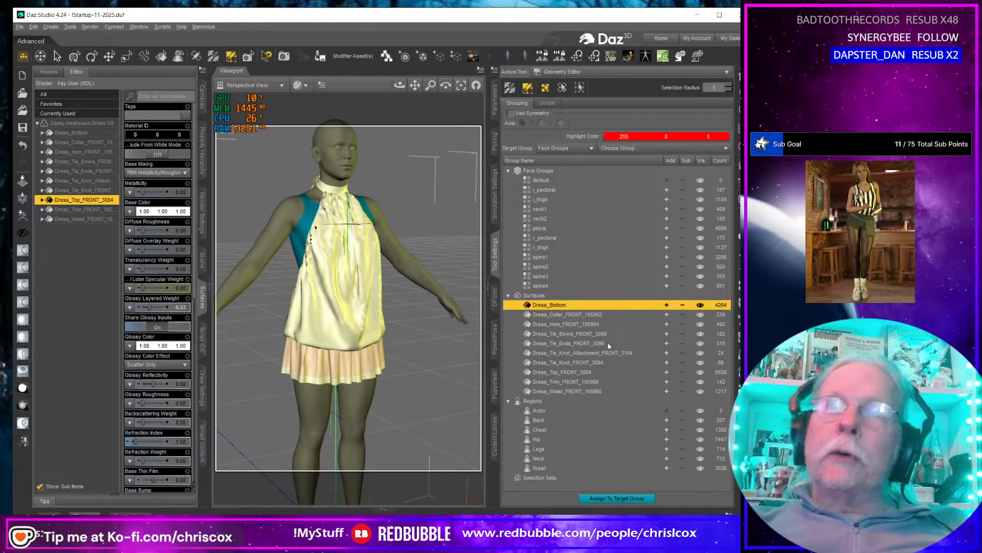
# Shorten the collar and hem surface names to Dress_Collar and Dress_Hem.
pyautogui.click(572, 314)
pyautogui.doubleClick(568, 314)
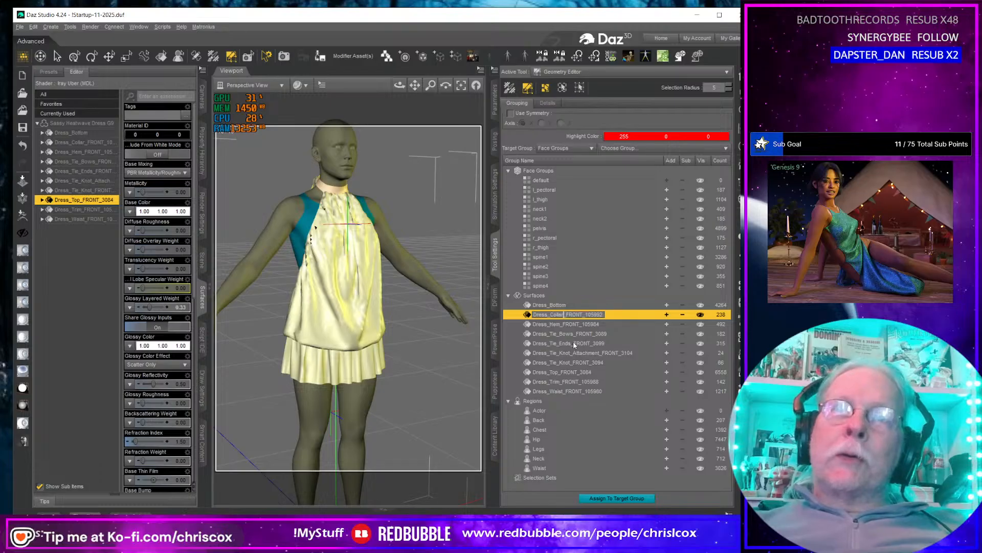
pyautogui.press('BackSpace')
pyautogui.press('Return')
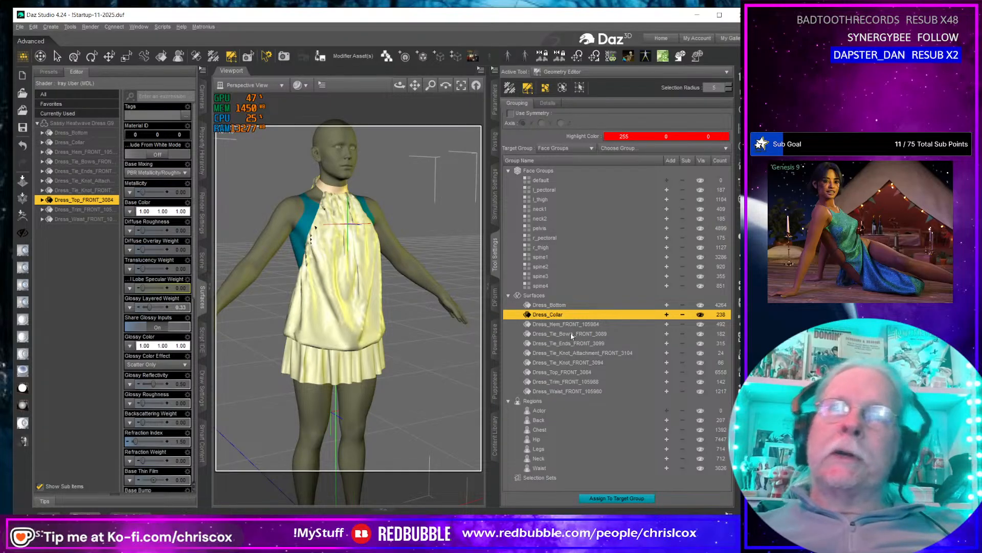
pyautogui.click(570, 325)
pyautogui.click(569, 325)
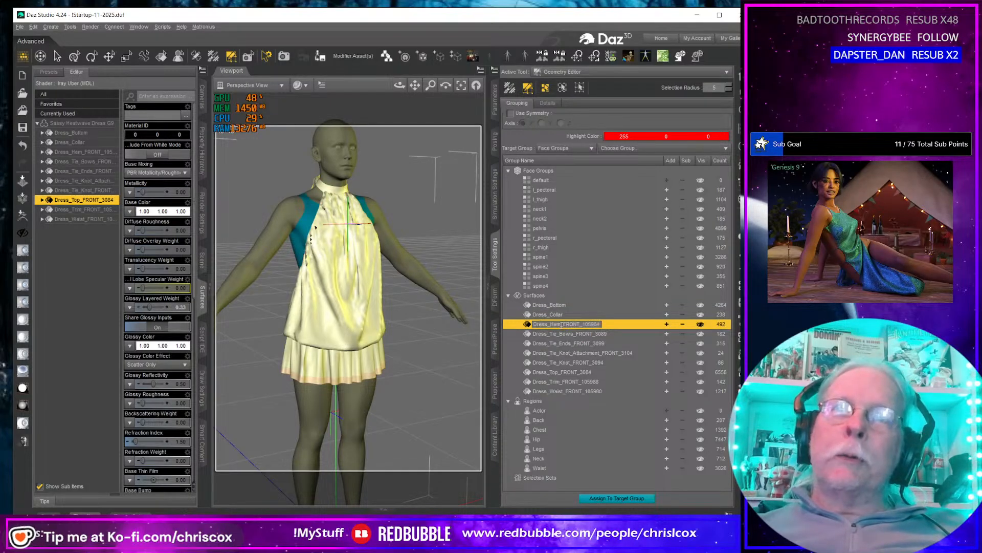
pyautogui.press('BackSpace')
pyautogui.press('Return')
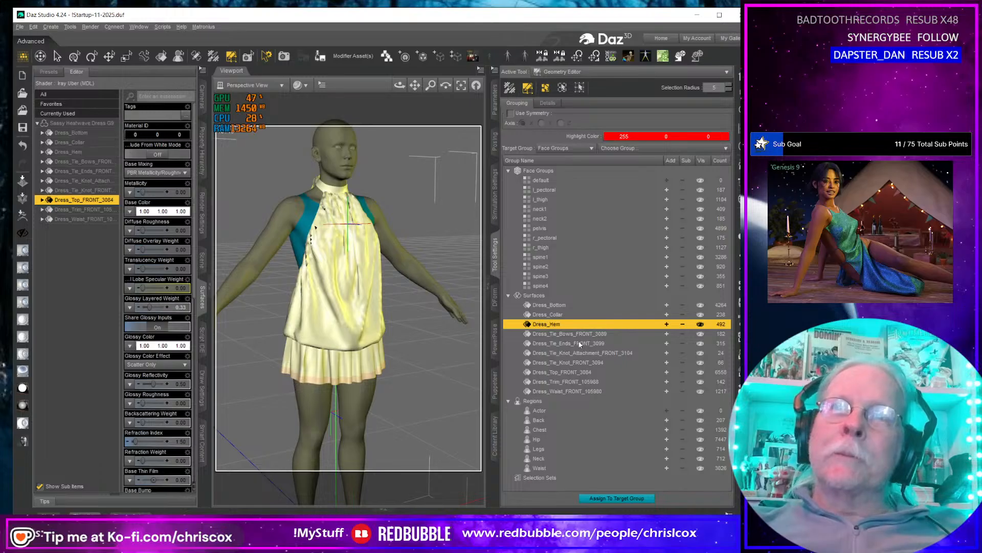
# Rename the Dress_Tie_Bows_FRONT surface as Dress_Tie_Bows.
pyautogui.click(580, 334)
pyautogui.click(580, 334)
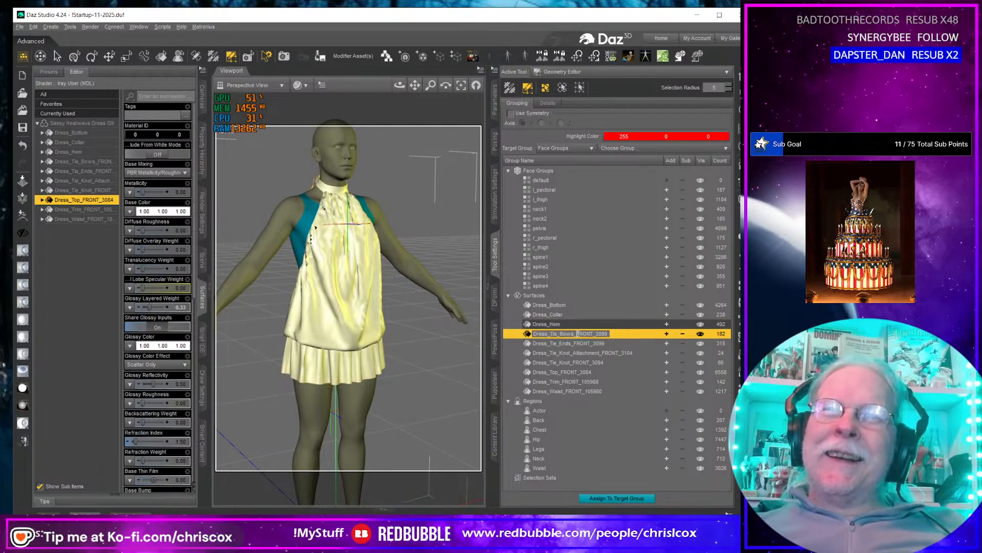
pyautogui.press('End')
pyautogui.hotkey('shift', 'Left')
pyautogui.hotkey('shift', 'Left')
pyautogui.hotkey('shift', 'Left')
pyautogui.hotkey('shift', 'Left')
pyautogui.hotkey('shift', 'Left')
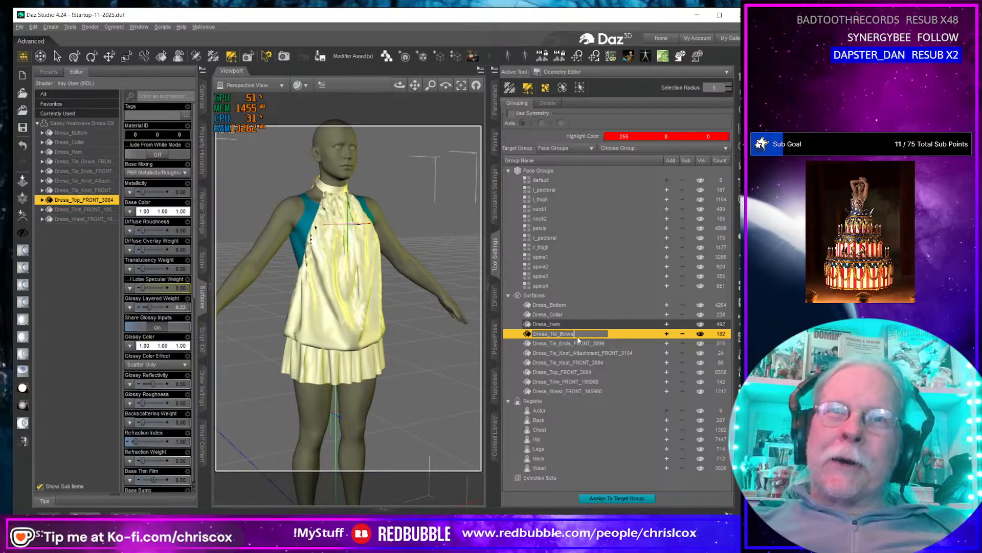
pyautogui.press('Return')
# Rename the Dress_Tie_Ends_FRONT_3099 surface as Dress_Tie_Ends.
pyautogui.click(572, 343)
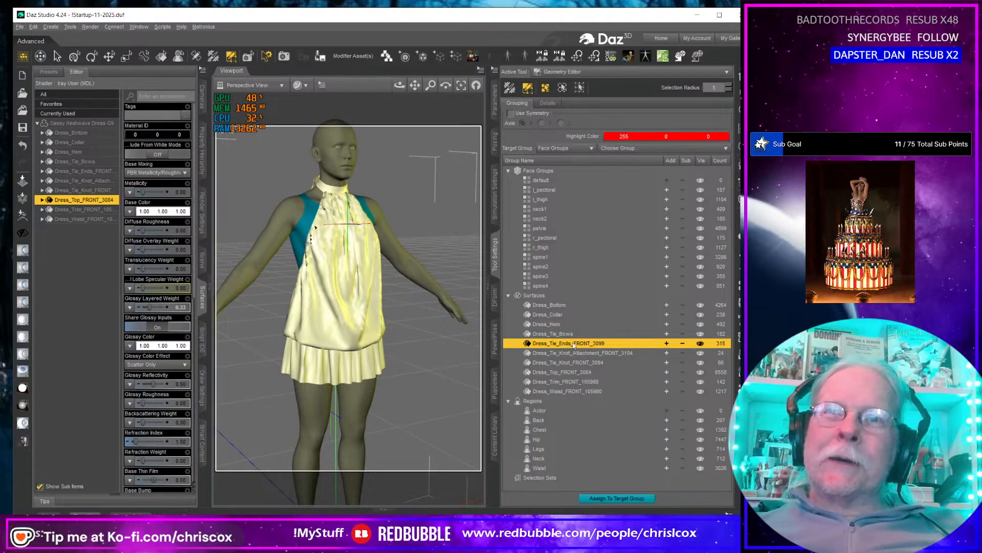
pyautogui.click(573, 346)
pyautogui.press('End')
pyautogui.hotkey('shift', 'Left')
pyautogui.hotkey('shift', 'Left')
pyautogui.hotkey('shift', 'Left')
pyautogui.hotkey('shift', 'Left')
pyautogui.hotkey('shift', 'Left')
pyautogui.hotkey('shift', 'Left')
pyautogui.hotkey('shift', 'Left')
pyautogui.hotkey('shift', 'Left')
pyautogui.hotkey('shift', 'Left')
pyautogui.hotkey('shift', 'Left')
pyautogui.hotkey('shift', 'Left')
pyautogui.press('Delete')
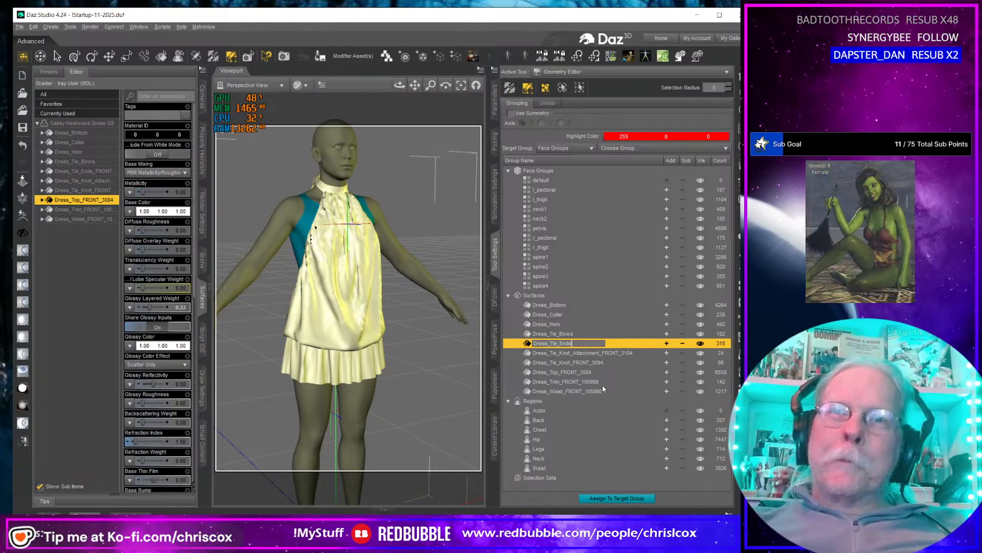
pyautogui.press('Return')
# Rename the dress's tie knot attachment surface as Dress_Tie_Knot_Attachment.
pyautogui.click(591, 356)
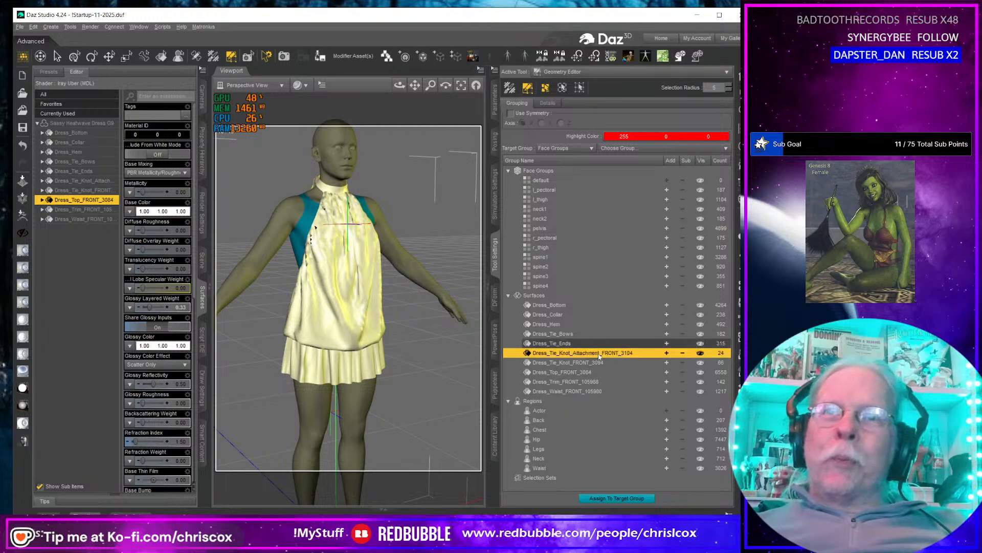
pyautogui.click(609, 353)
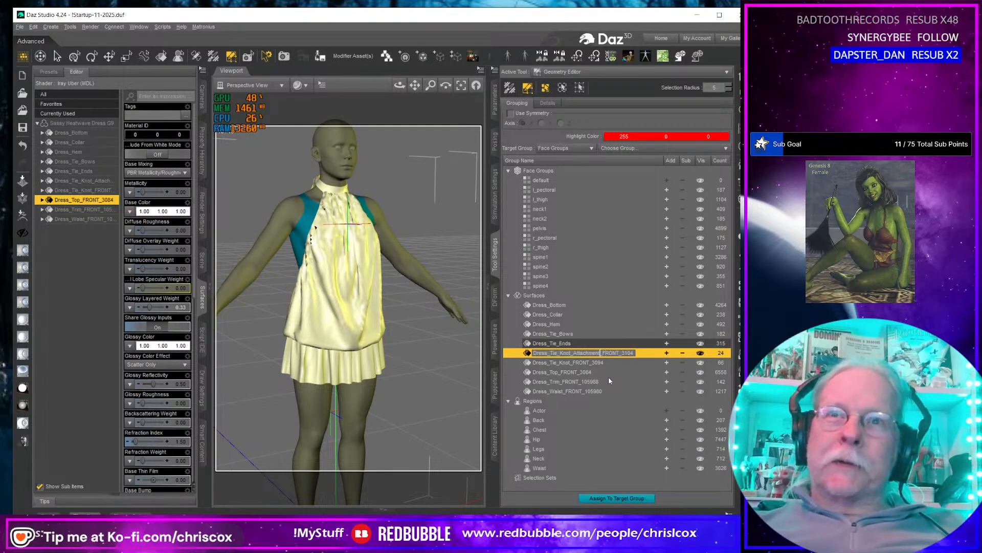
pyautogui.press('Delete')
pyautogui.press('Return')
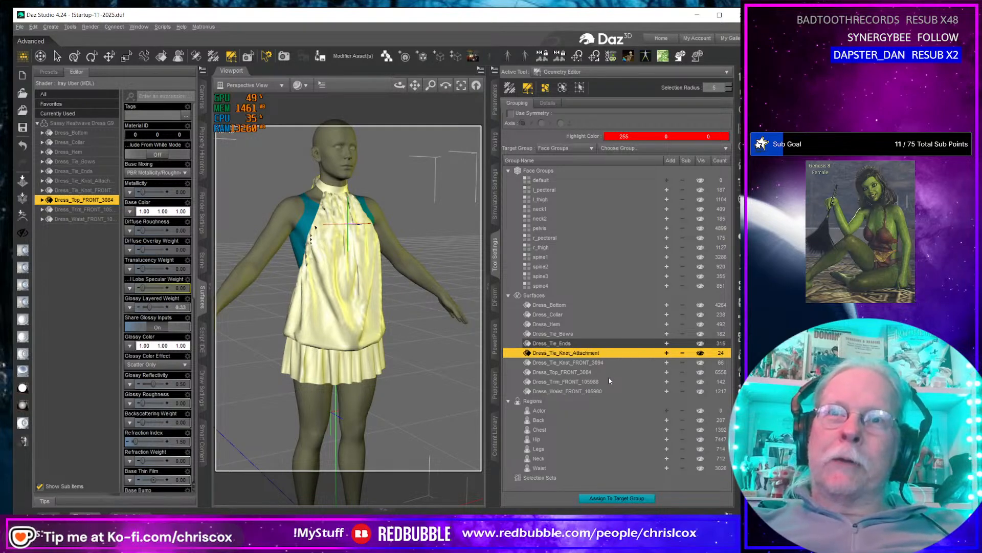
# Shorten the tie knot and top surface names to Dress_Tie_Knot and Dress_Top.
pyautogui.click(574, 362)
pyautogui.click(572, 365)
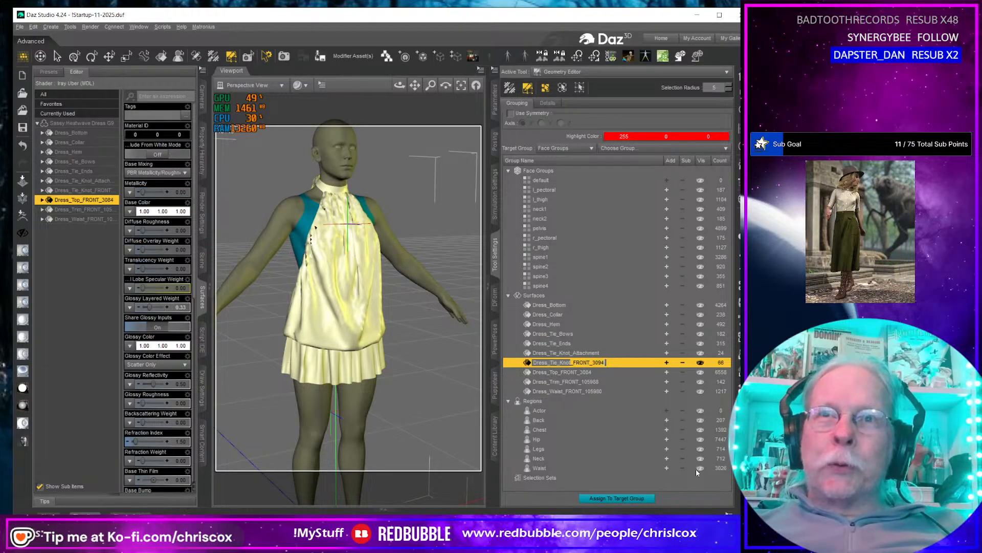
pyautogui.press('Delete')
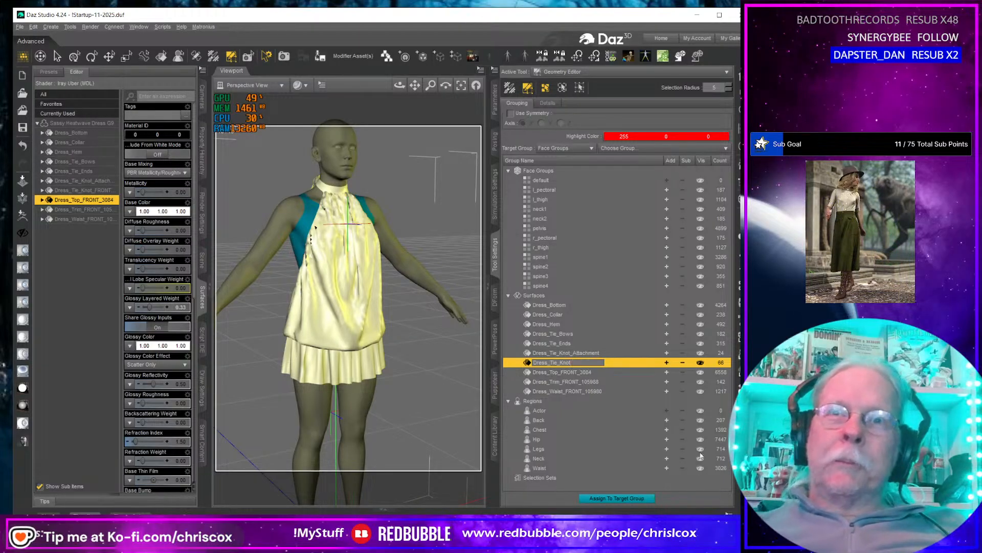
pyautogui.click(565, 372)
pyautogui.click(561, 372)
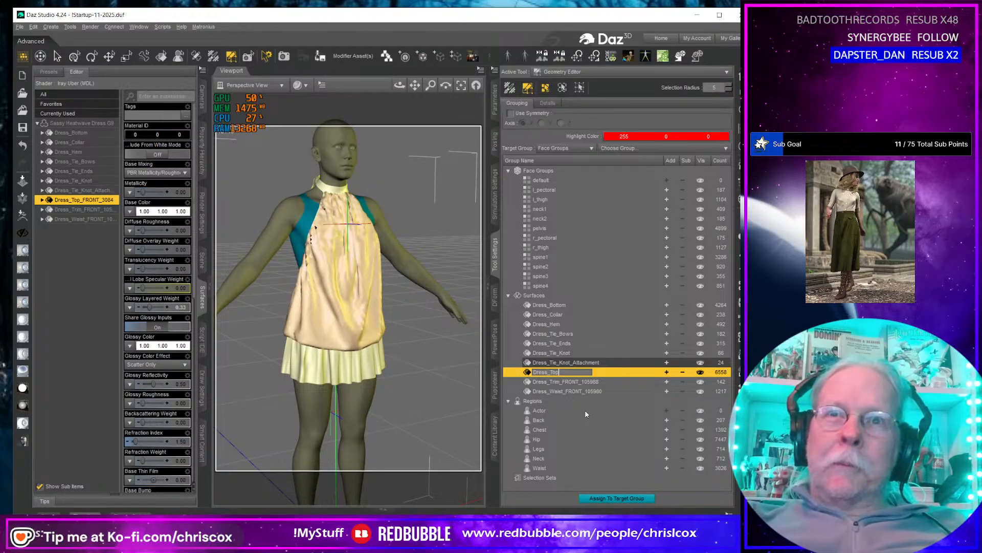
# Rename the dress's trim surface as Dress_Trim.
pyautogui.doubleClick(563, 381)
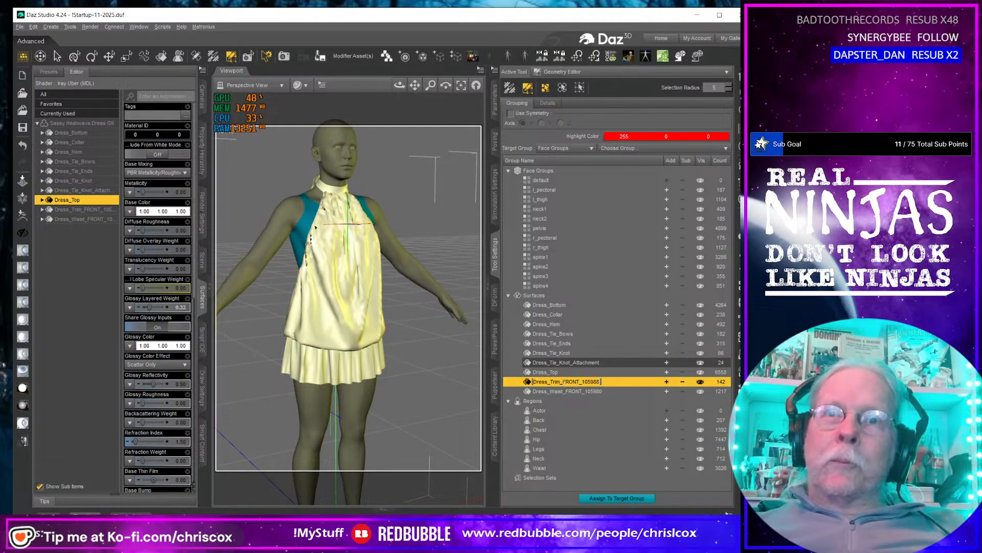
pyautogui.doubleClick(564, 382)
pyautogui.press('Delete')
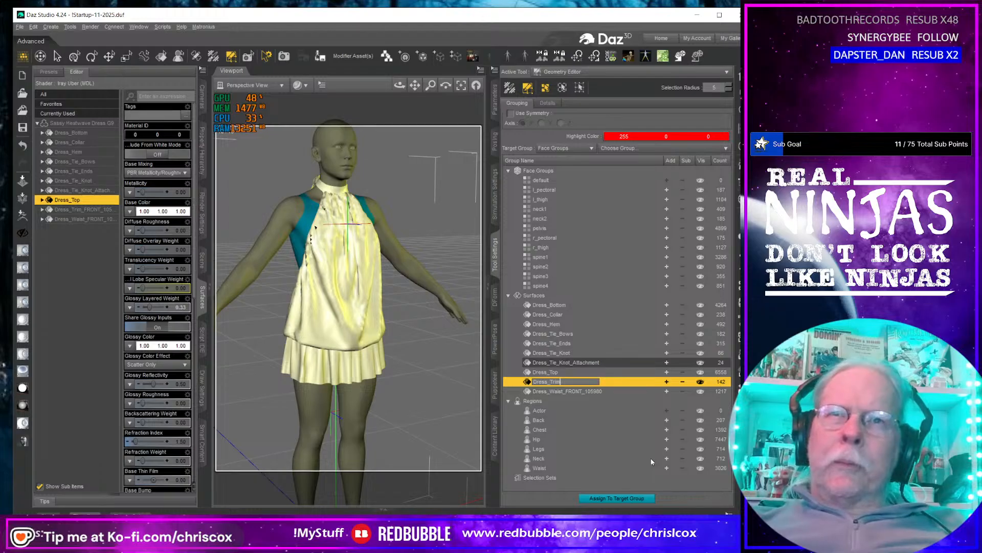
pyautogui.press('Return')
# Rename the dress's waist surface as Dress_Waist.
pyautogui.click(575, 391)
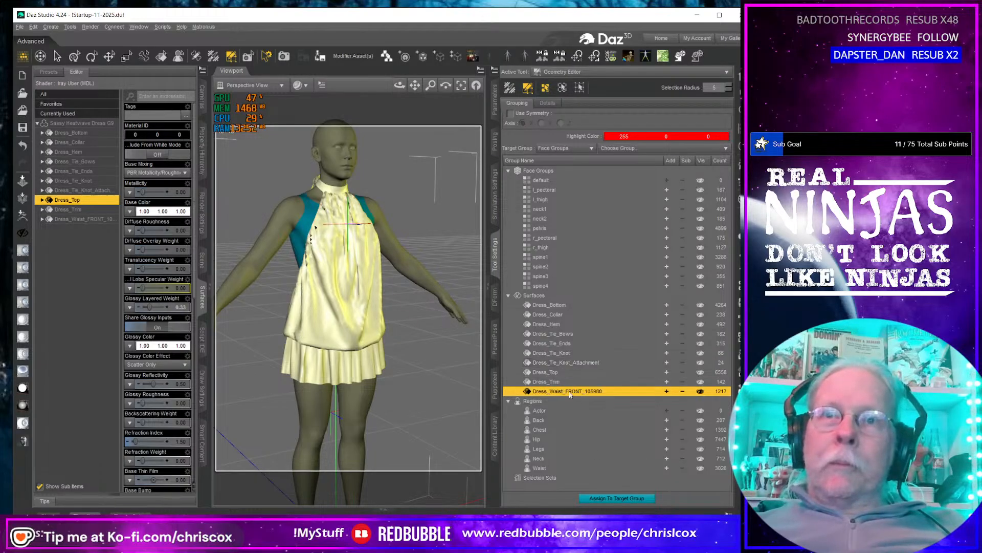
pyautogui.click(575, 391)
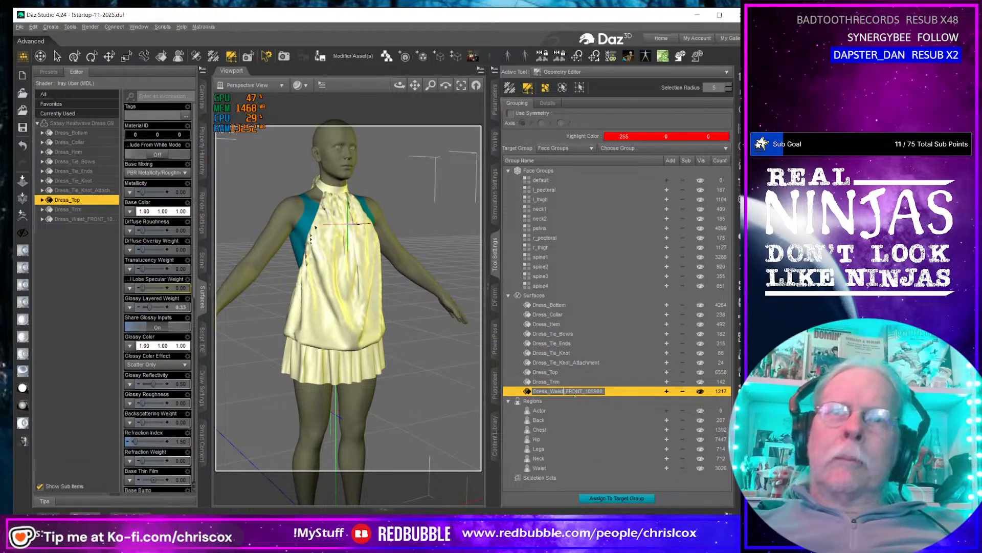
pyautogui.hotkey('shift', 'End')
pyautogui.press('Delete')
pyautogui.press('Return')
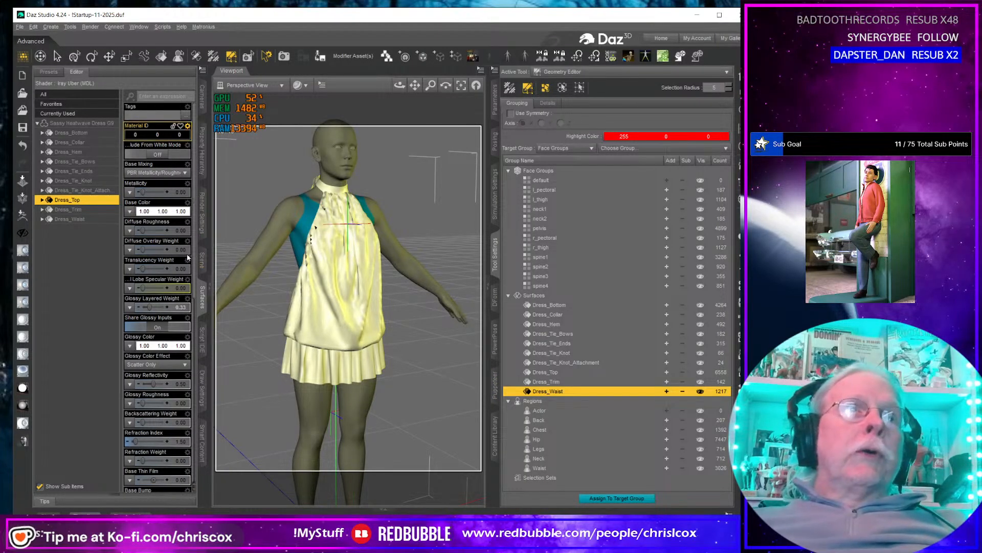
# Select all surfaces of the Sassy Heatwave Dress G9 and apply a plain white base material with a custom script.
pyautogui.click(95, 126)
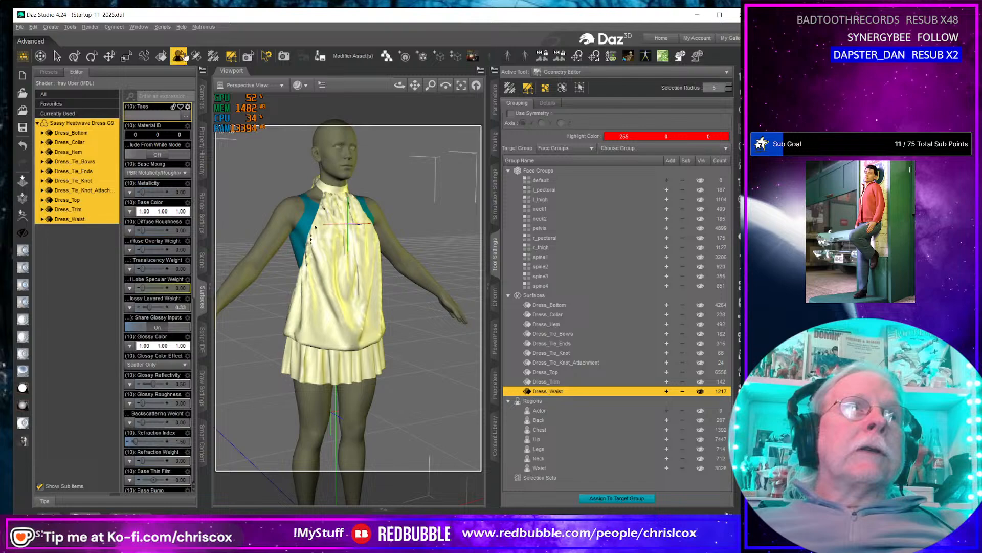
pyautogui.click(170, 28)
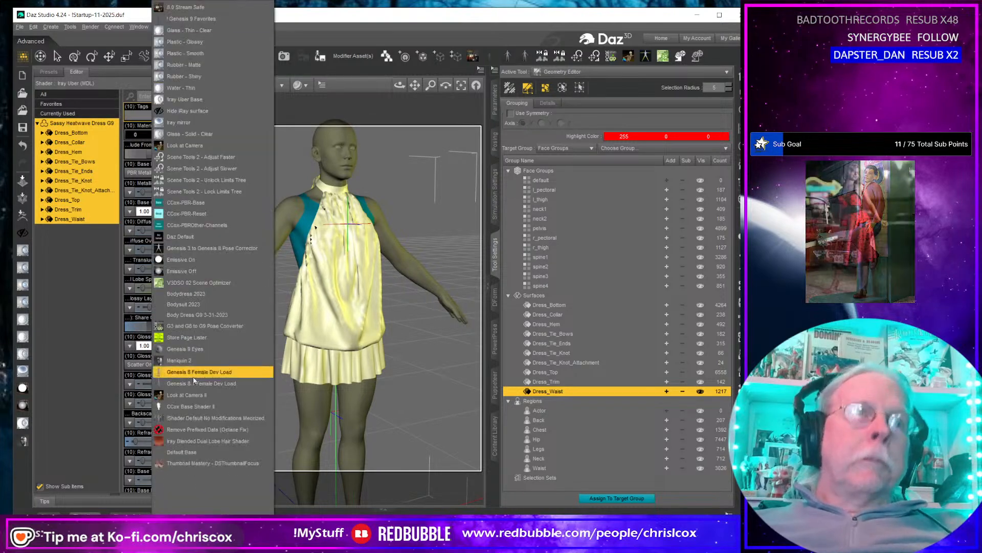
pyautogui.click(215, 465)
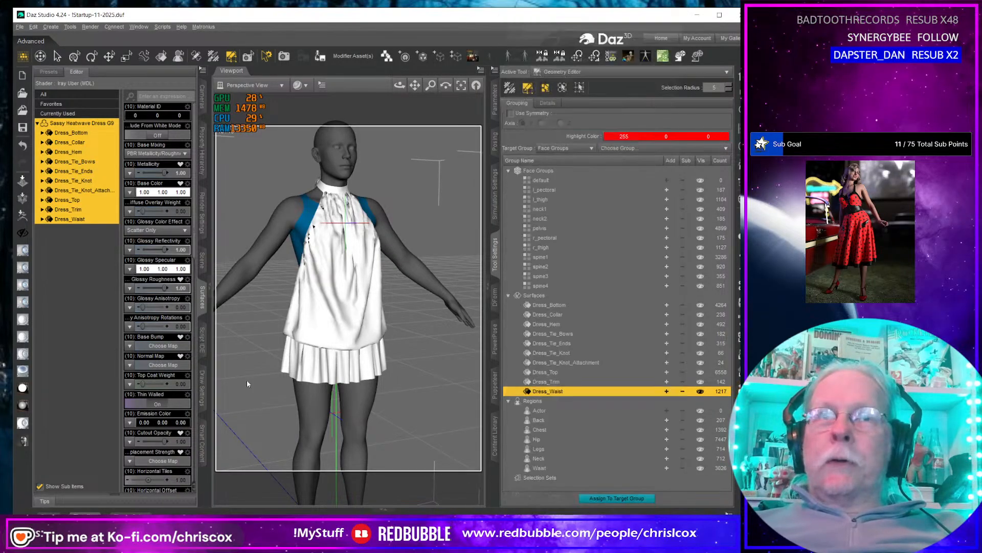
# Set the Bend Stiffness of all the dress's surfaces to 0.1.
pyautogui.scroll(-10, 174, 348)
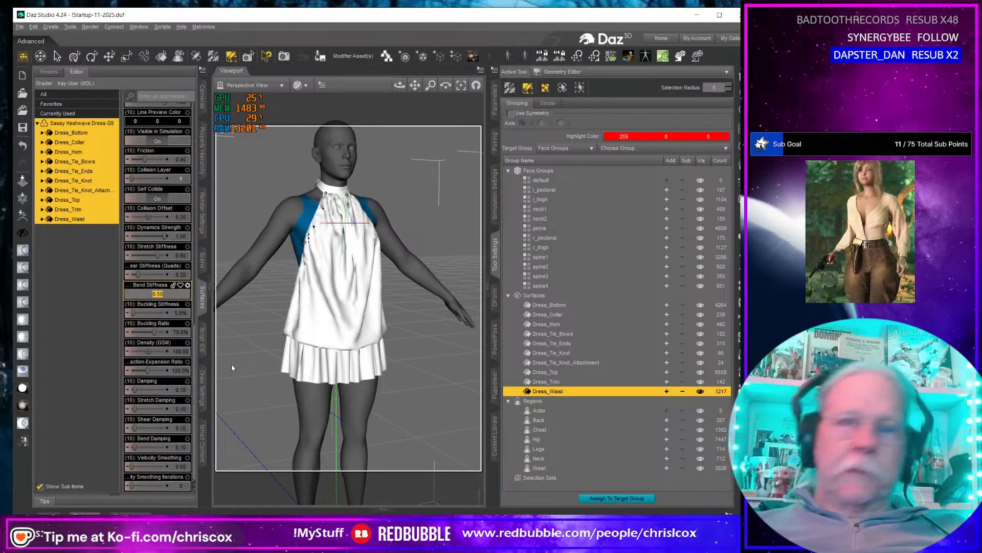
pyautogui.write('0.1')
pyautogui.press('Return')
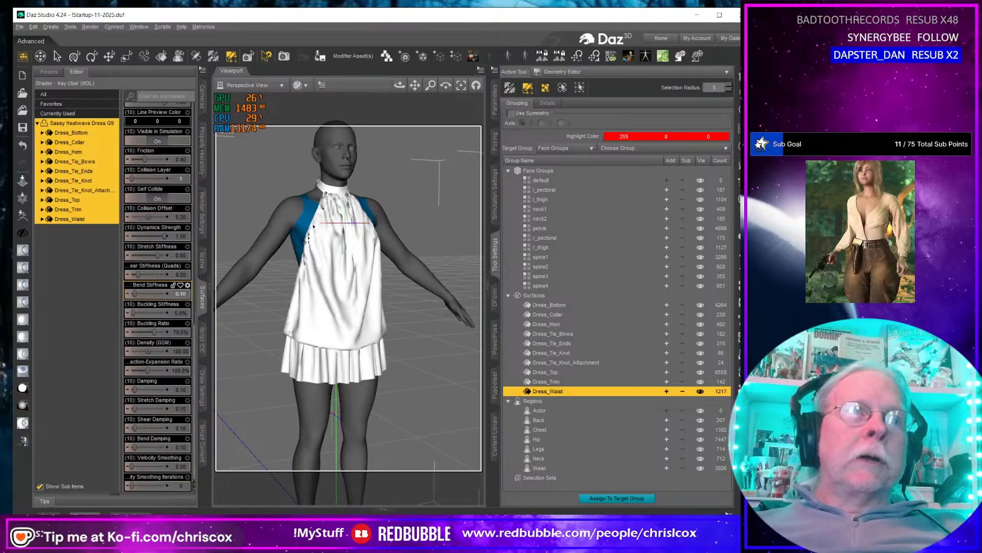
# Convert the Sassy Heatwave Dress G9 geometry to SubD from the scene's node editing commands.
pyautogui.keyDown('alt'); pyautogui.moveTo(289, 333); pyautogui.dragTo(336, 353); pyautogui.keyUp('alt')
pyautogui.scroll(5, 330, 352)
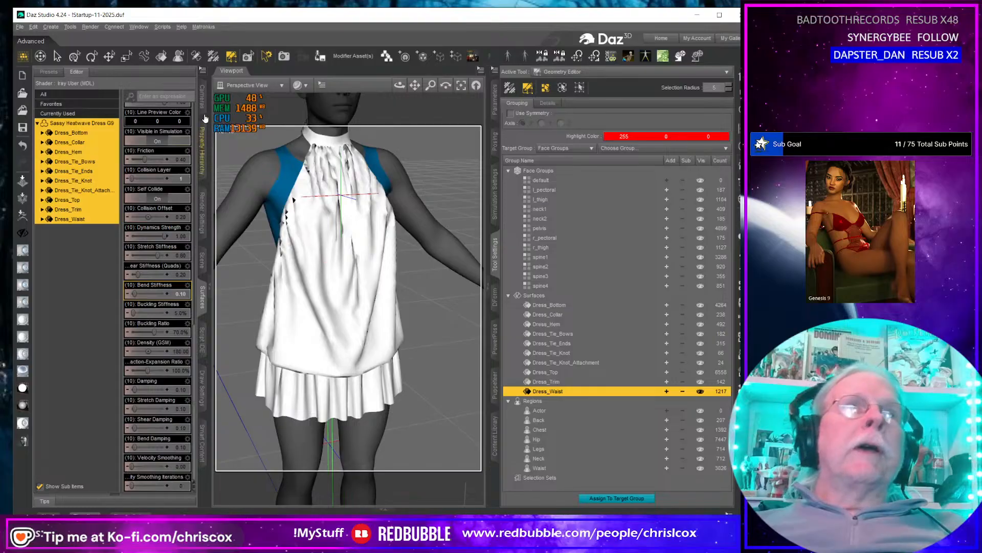
pyautogui.click(203, 261)
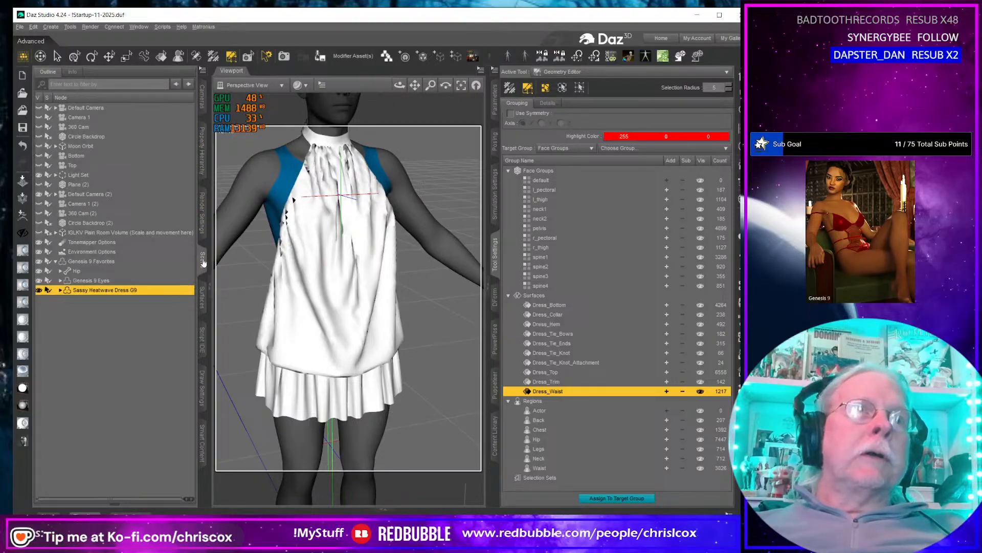
pyautogui.click(202, 70)
pyautogui.moveTo(229, 169)
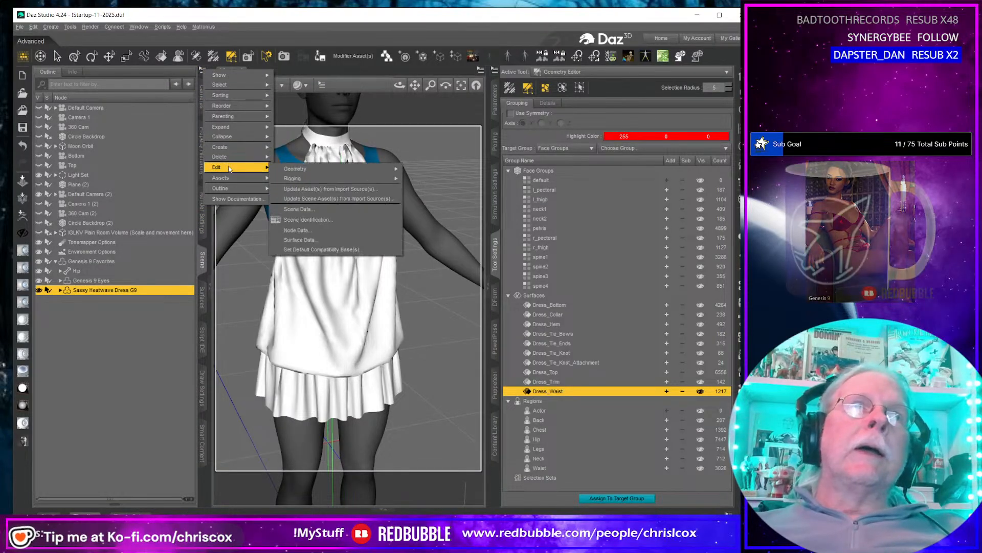
pyautogui.moveTo(348, 168)
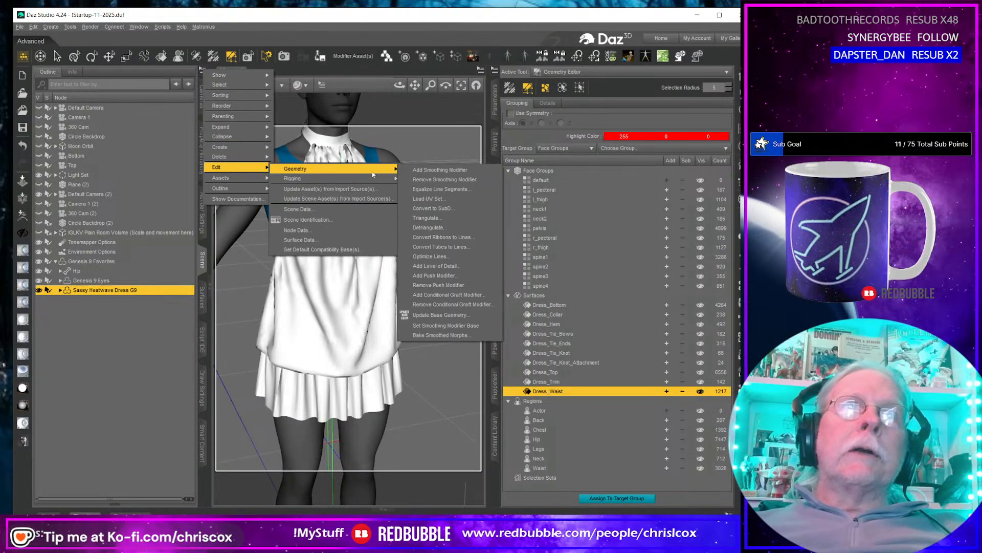
pyautogui.click(432, 208)
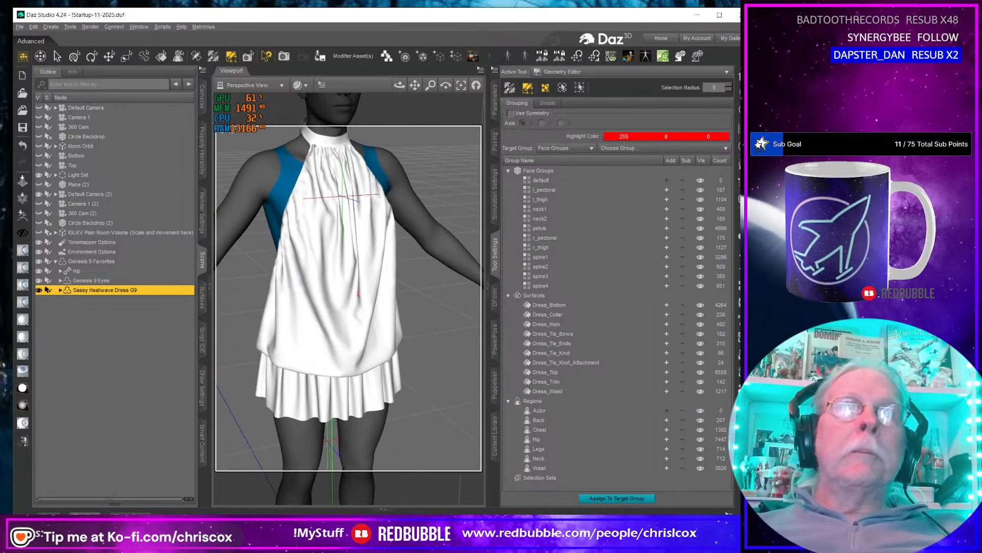
# Add a smoothing modifier to the Sassy Heatwave Dress G9.
pyautogui.click(202, 71)
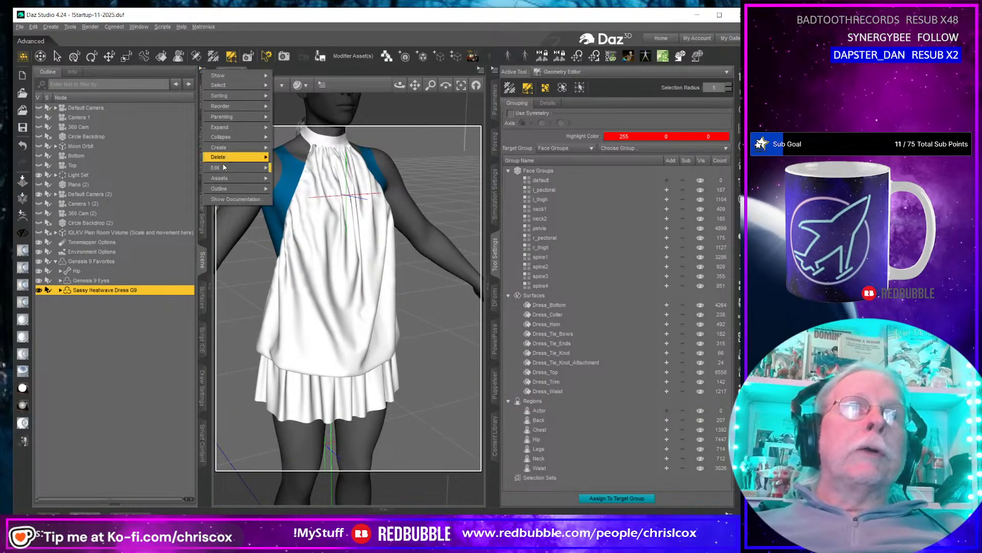
pyautogui.moveTo(215, 167)
pyautogui.moveTo(307, 169)
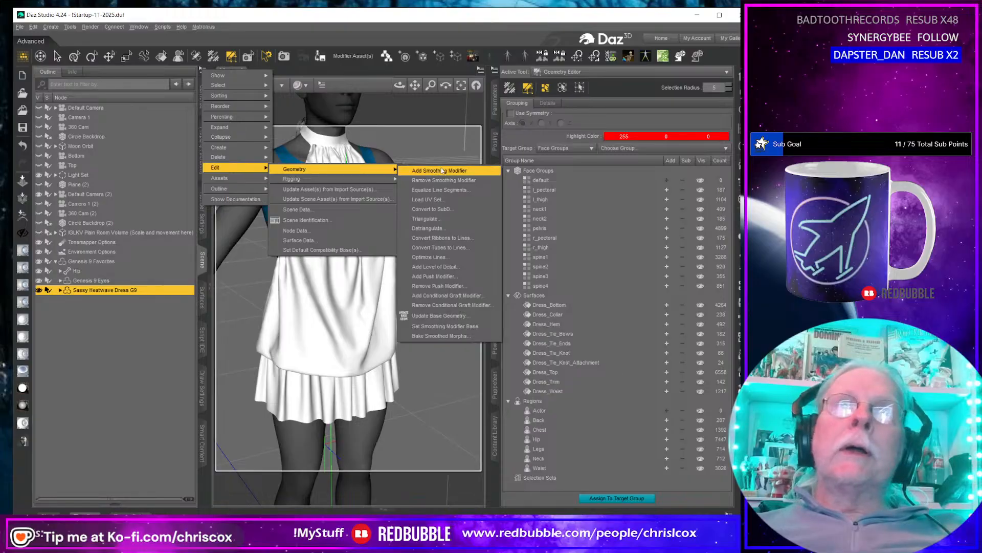
pyautogui.click(442, 171)
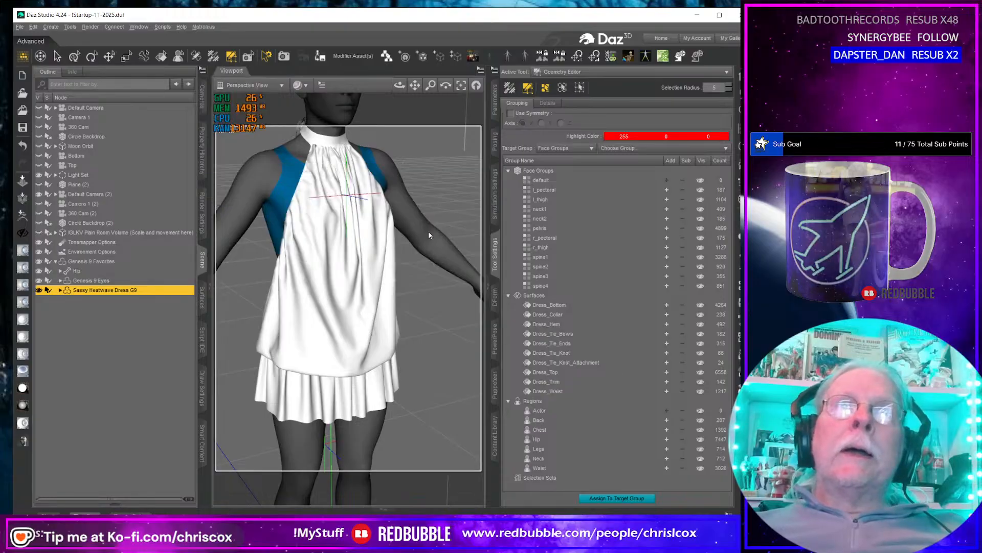
# Set the dress's mesh smoothing type to Generic.
pyautogui.click(496, 99)
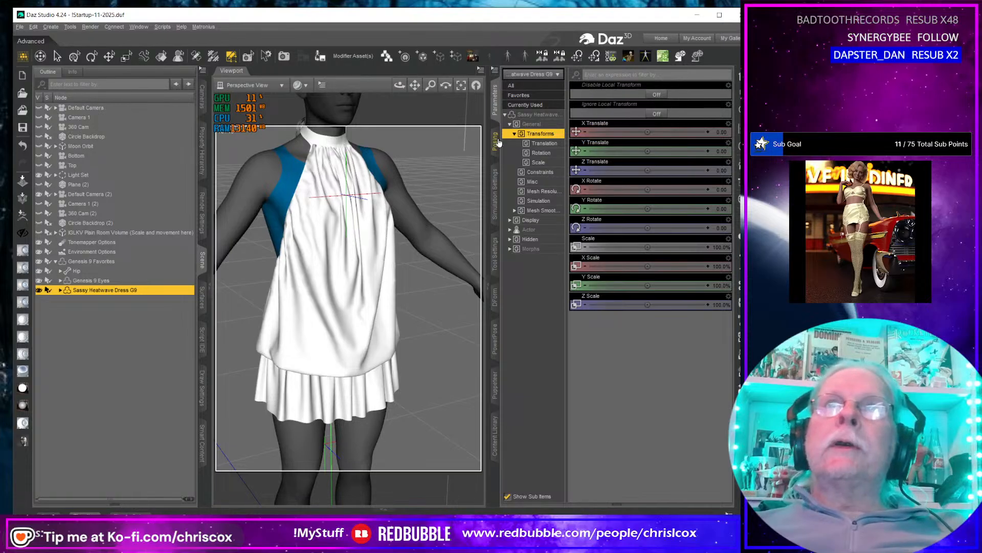
pyautogui.click(542, 210)
pyautogui.click(613, 112)
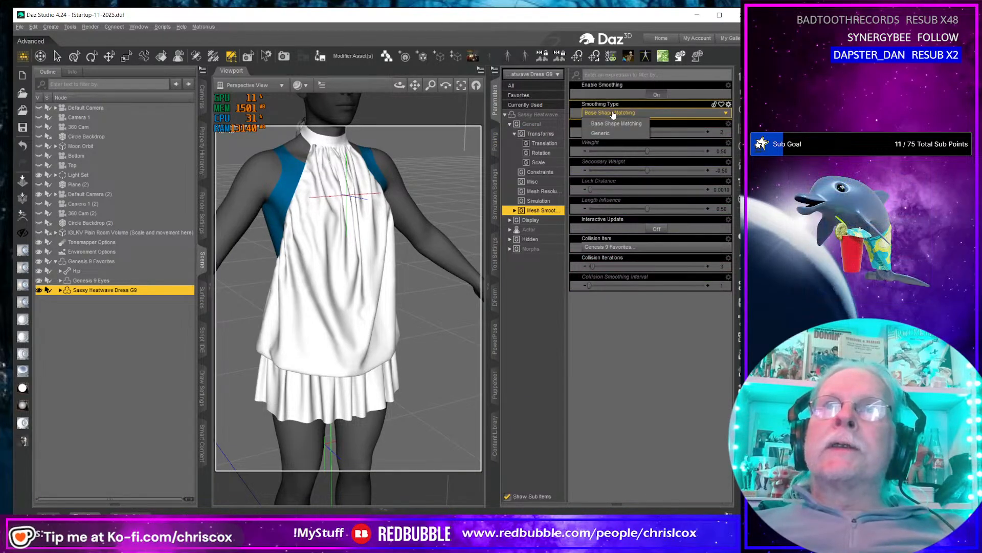
pyautogui.click(606, 133)
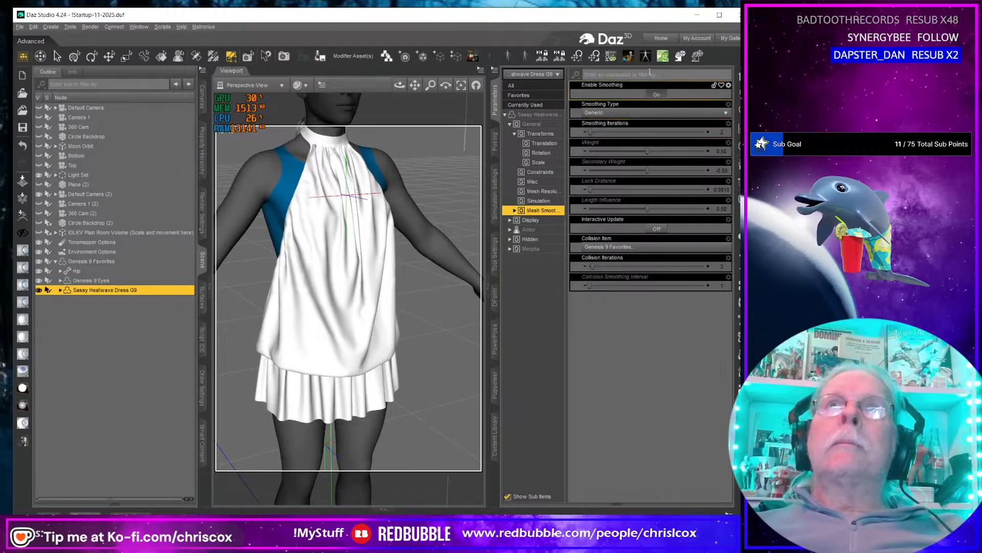
pyautogui.click(680, 56)
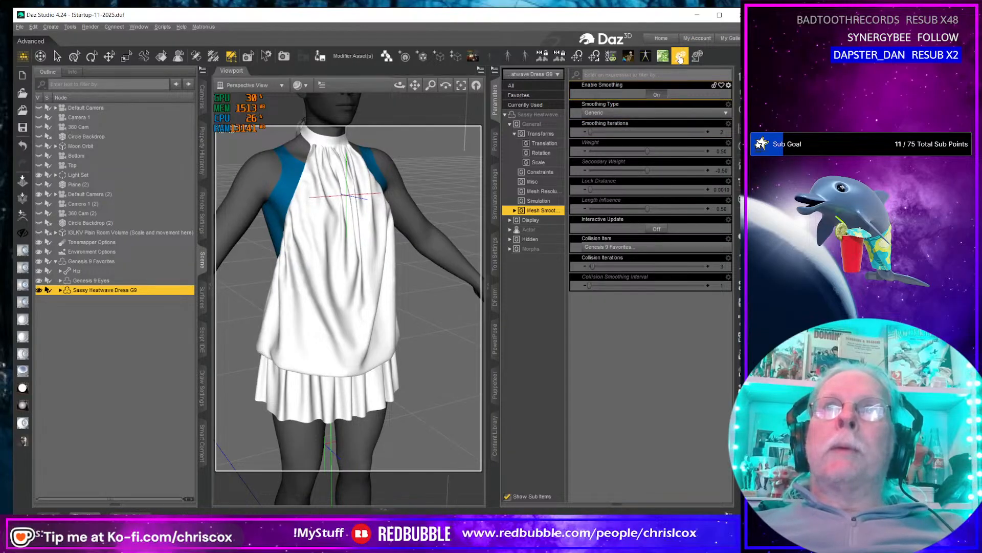
# Set the Dynamics Strength of all the dress's surfaces to 0.9.
pyautogui.moveTo(287, 302); pyautogui.dragTo(332, 309, button='middle')
pyautogui.scroll(-3, 325, 308)
pyautogui.scroll(5, 324, 308)
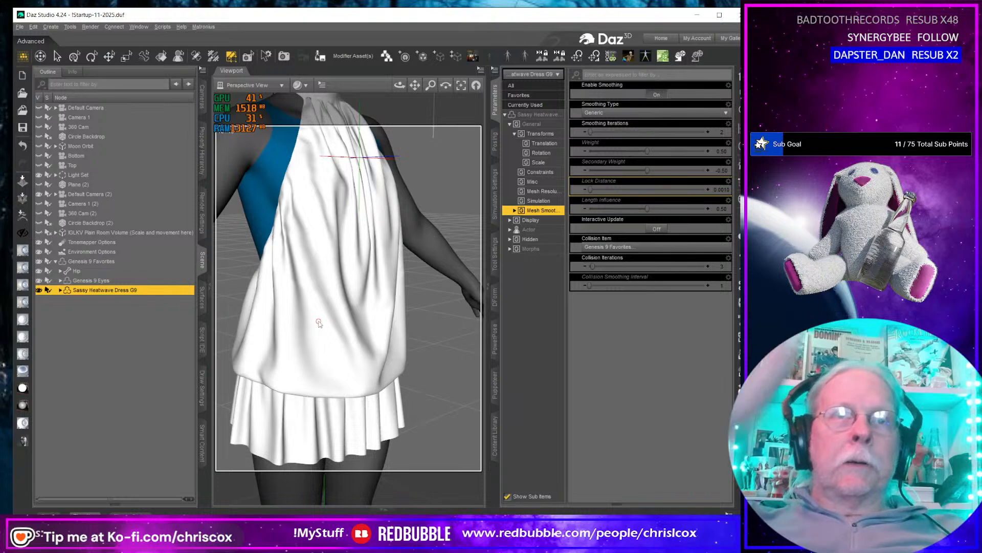
pyautogui.moveTo(323, 321)
pyautogui.mouseDown(button='middle')
pyautogui.moveTo(299, 312)
pyautogui.moveTo(335, 323)
pyautogui.moveTo(318, 312)
pyautogui.mouseUp(button='middle')
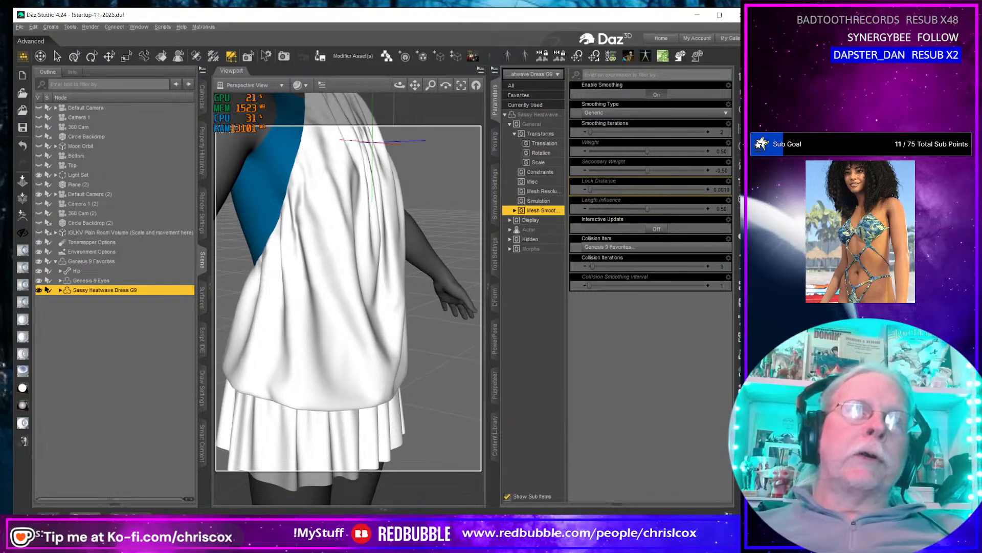
pyautogui.moveTo(277, 221); pyautogui.dragTo(251, 229, button='middle')
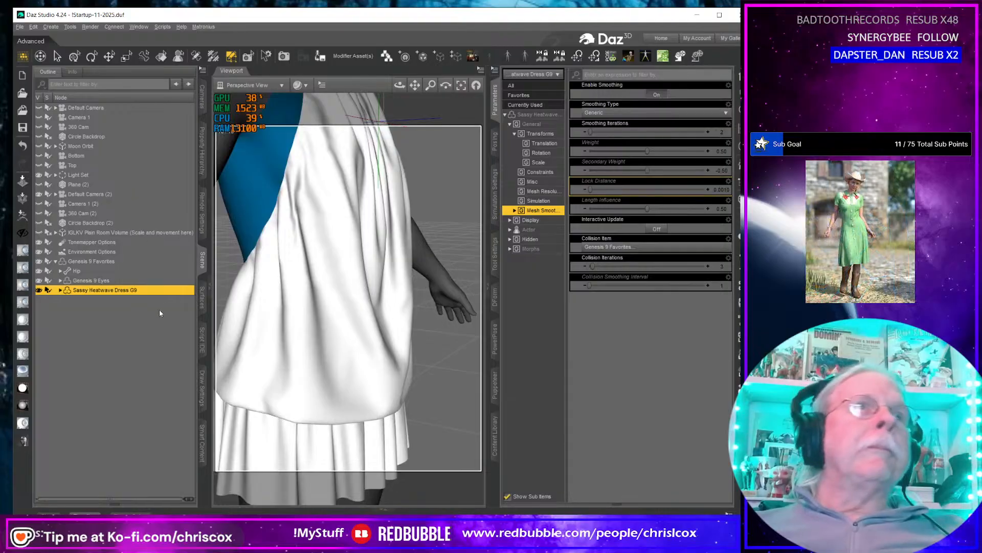
pyautogui.click(202, 302)
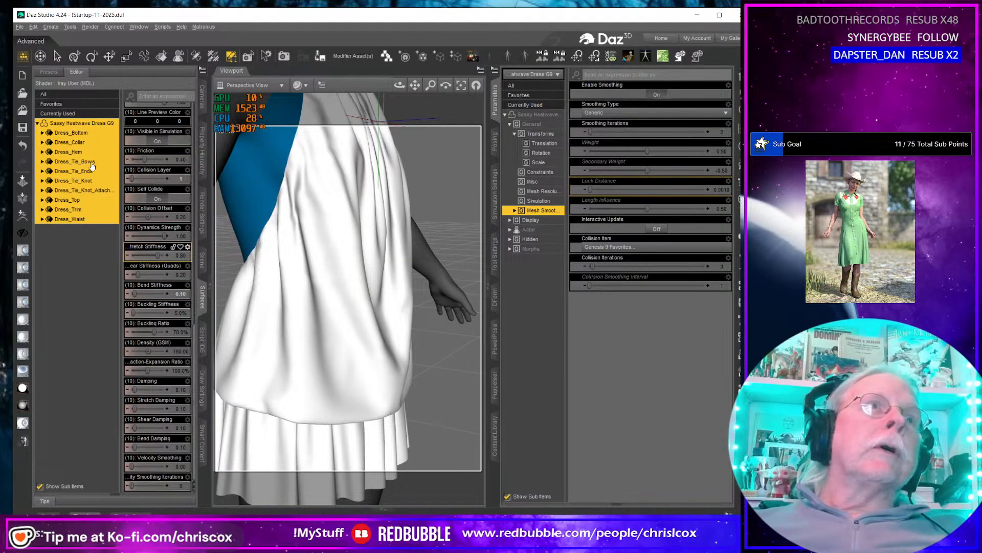
pyautogui.click(90, 211)
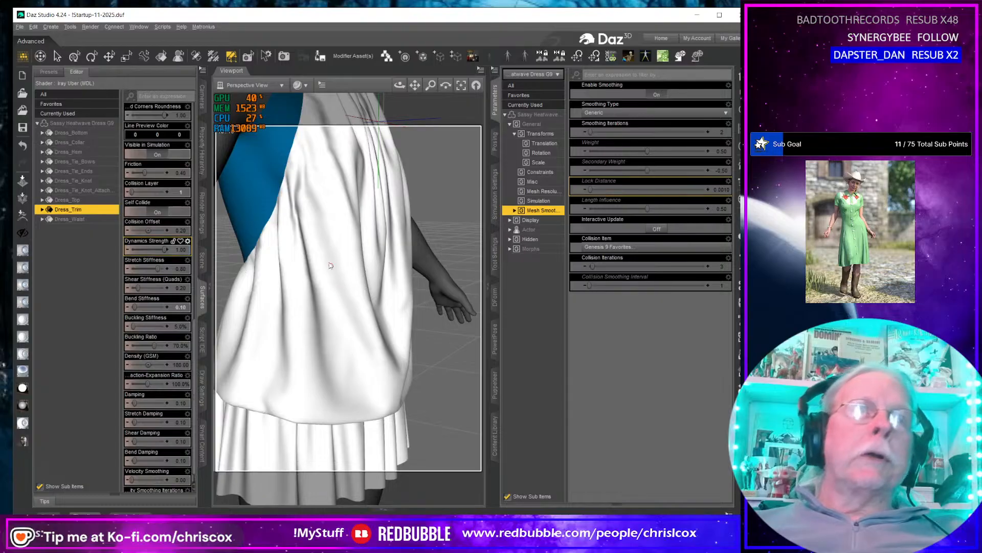
pyautogui.scroll(-2, 142, 317)
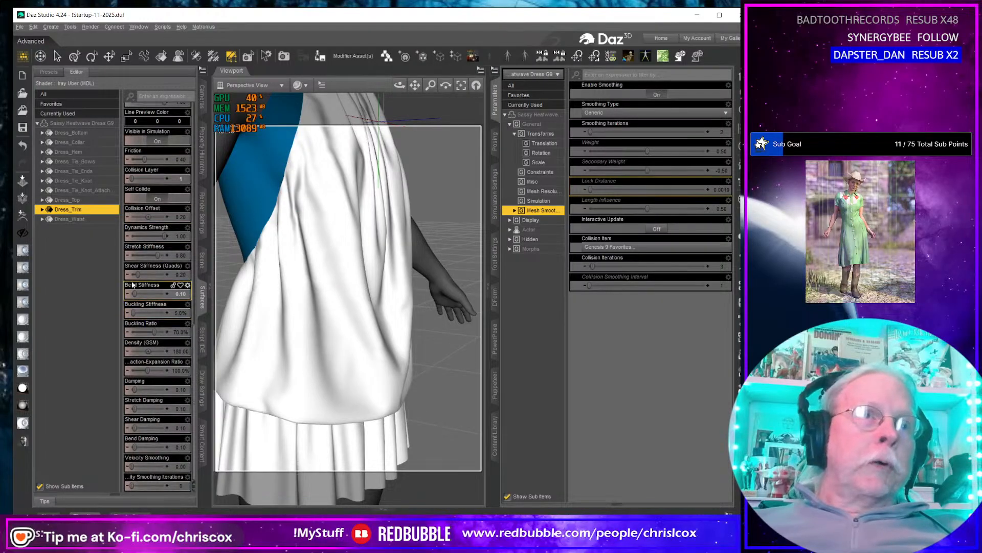
pyautogui.click(95, 124)
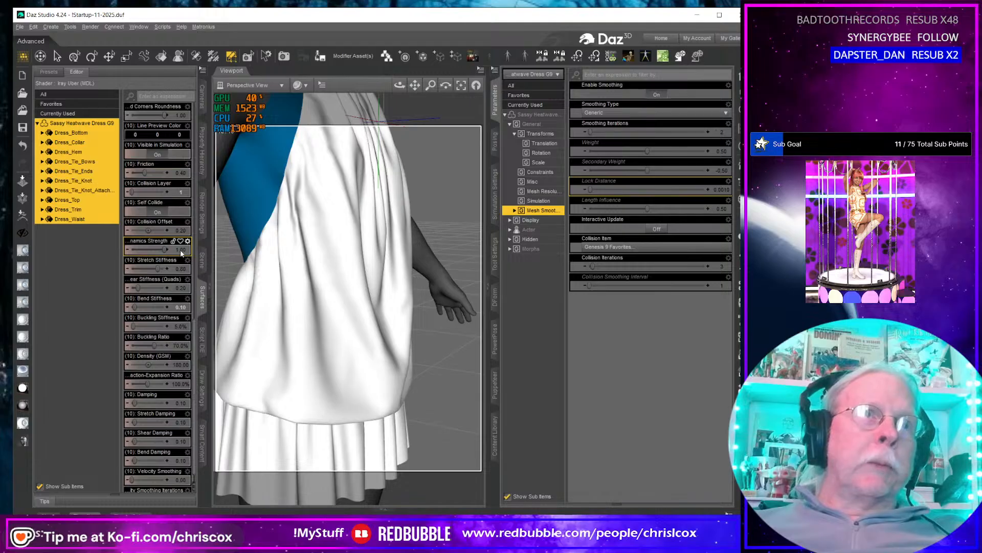
pyautogui.press('Return')
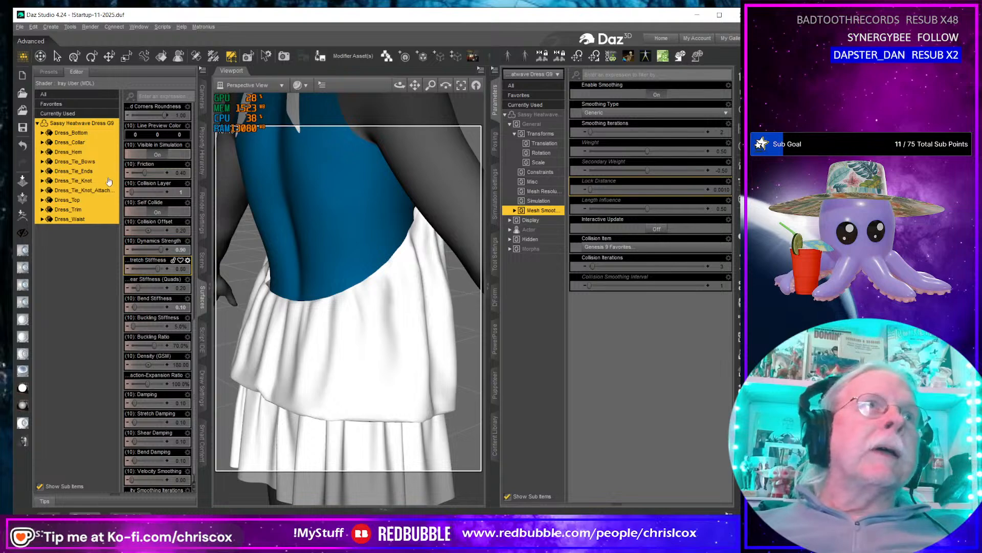
# Set Dress_Trim's Contraction-Expansion Ratio to 95% and Dress_Waist's Dynamics Strength to 0.5.
pyautogui.click(81, 210)
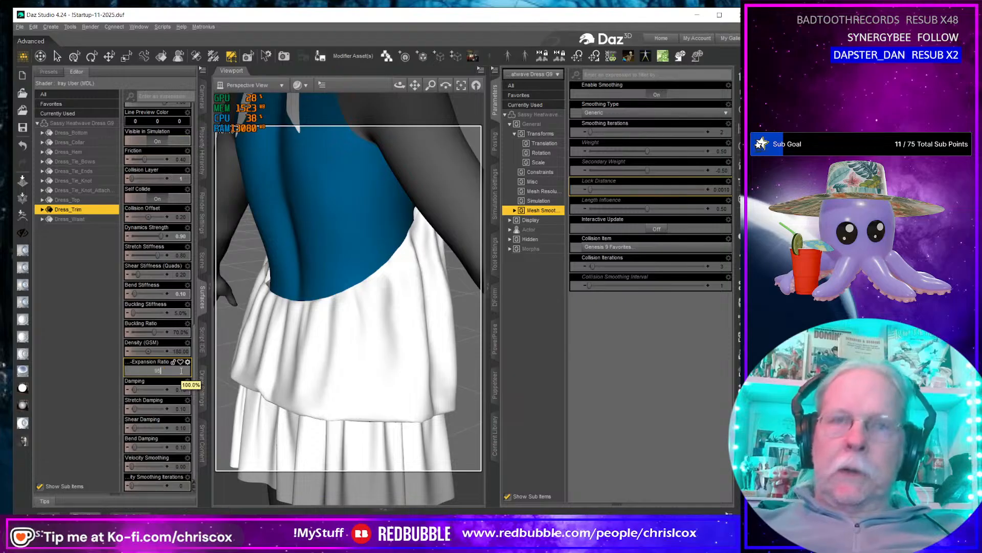
pyautogui.press('Return')
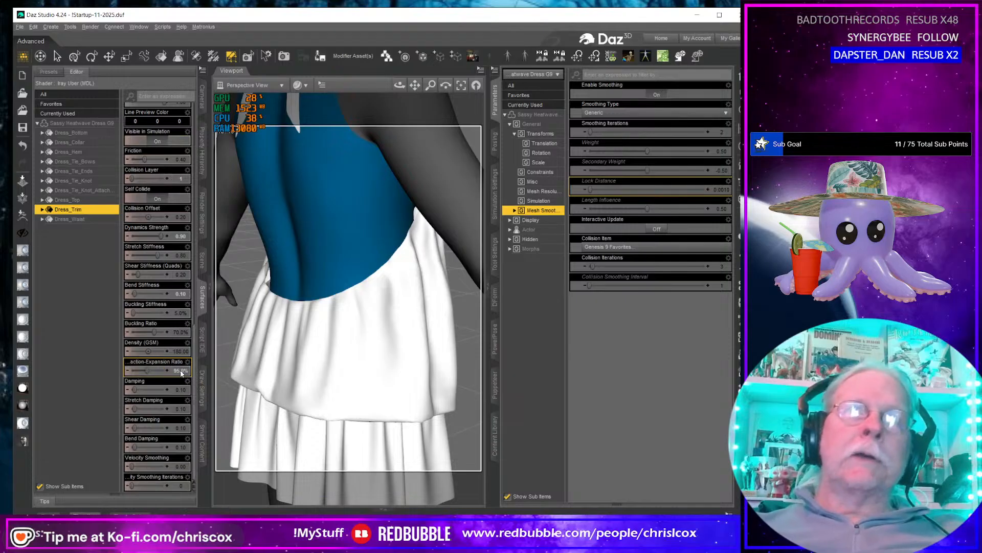
pyautogui.click(88, 220)
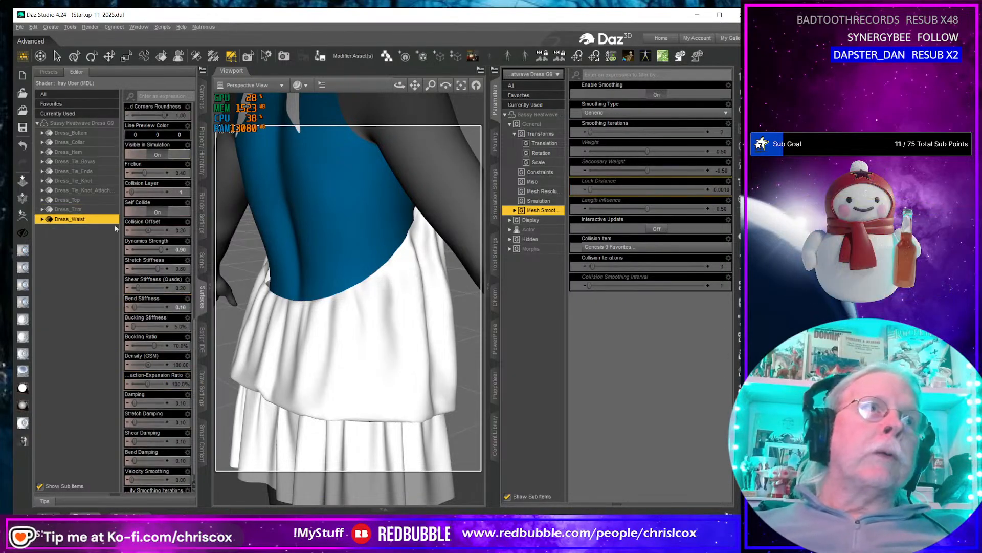
pyautogui.doubleClick(181, 251)
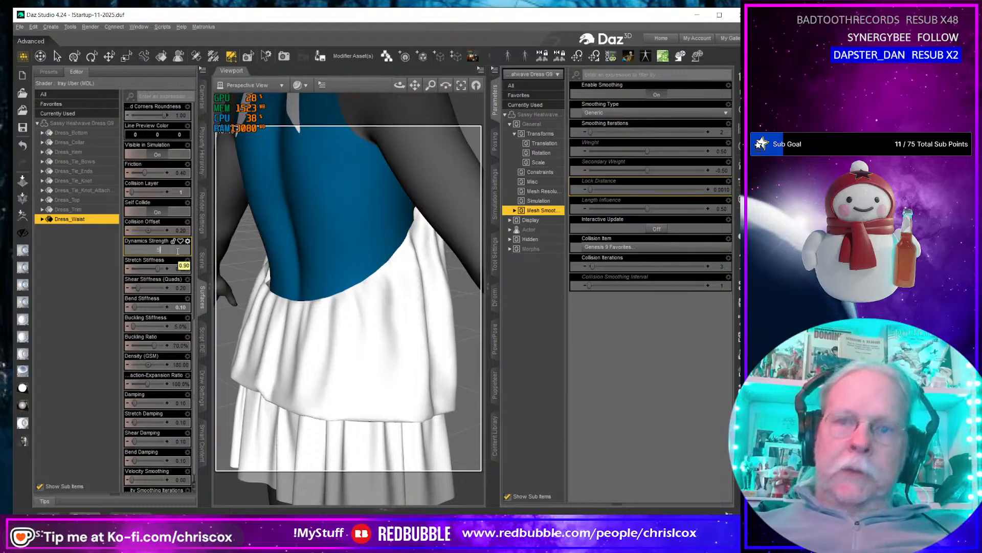
pyautogui.write('.5')
pyautogui.press('Return')
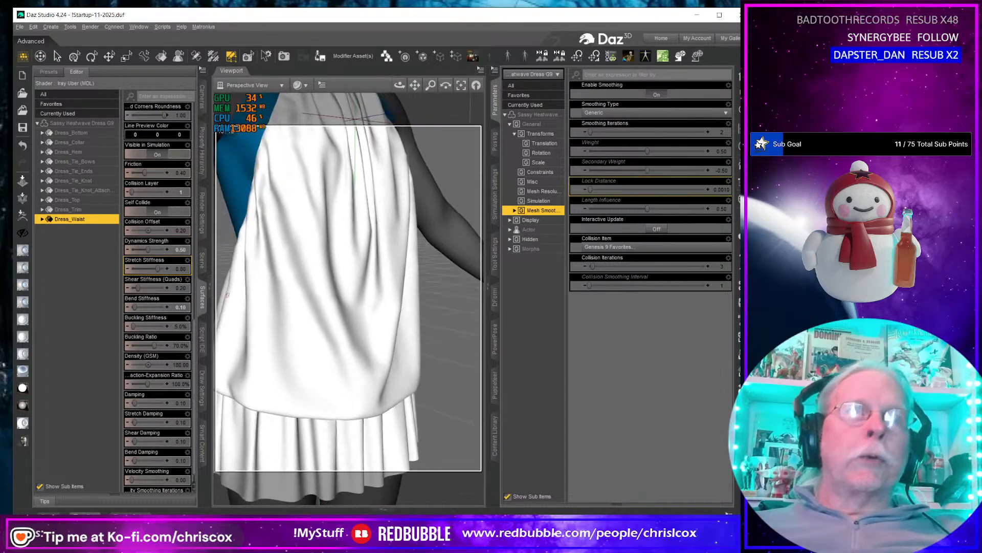
# Run the dress simulation and inspect the drape at the back of the dress.
pyautogui.scroll(-5, 368, 337)
pyautogui.moveTo(368, 337); pyautogui.dragTo(350, 336, button='middle')
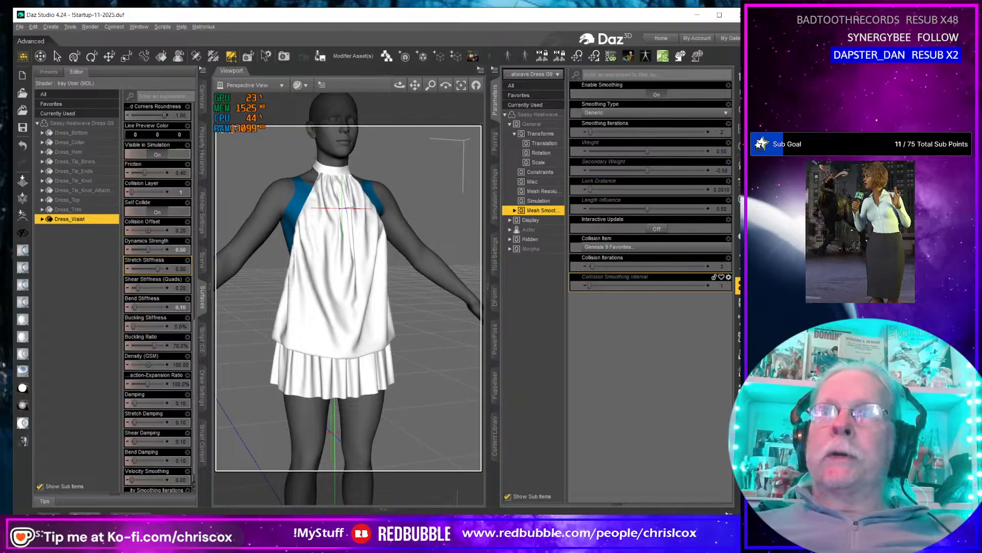
pyautogui.click(740, 286)
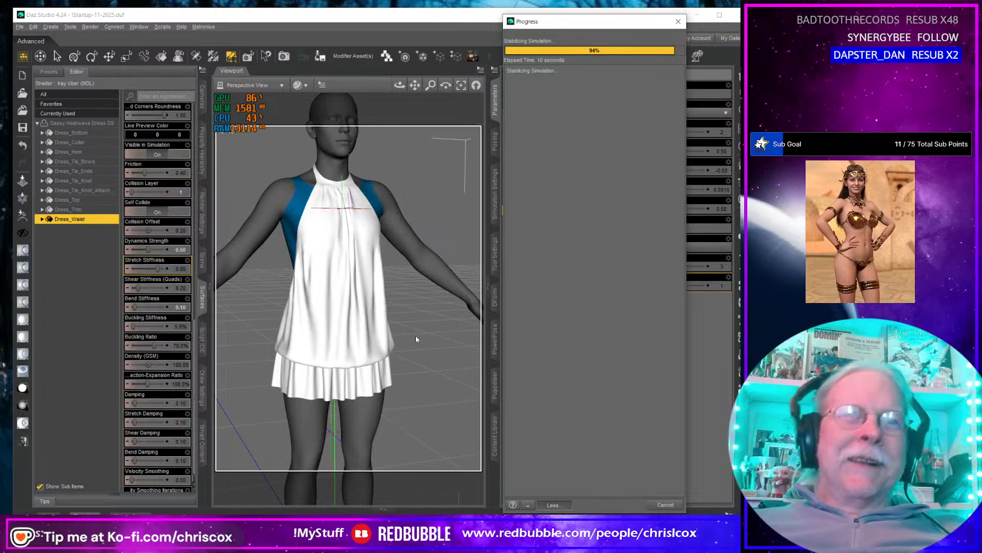
pyautogui.moveTo(416, 336); pyautogui.dragTo(550, 335, button='middle')
pyautogui.moveTo(395, 317); pyautogui.dragTo(368, 327, button='middle')
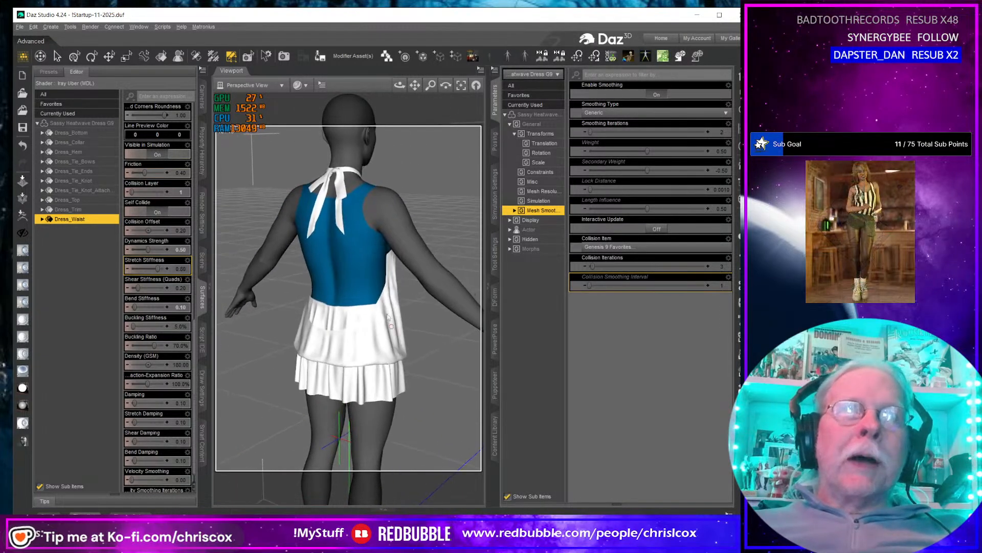
pyautogui.scroll(-1, 368, 330)
pyautogui.scroll(3, 367, 336)
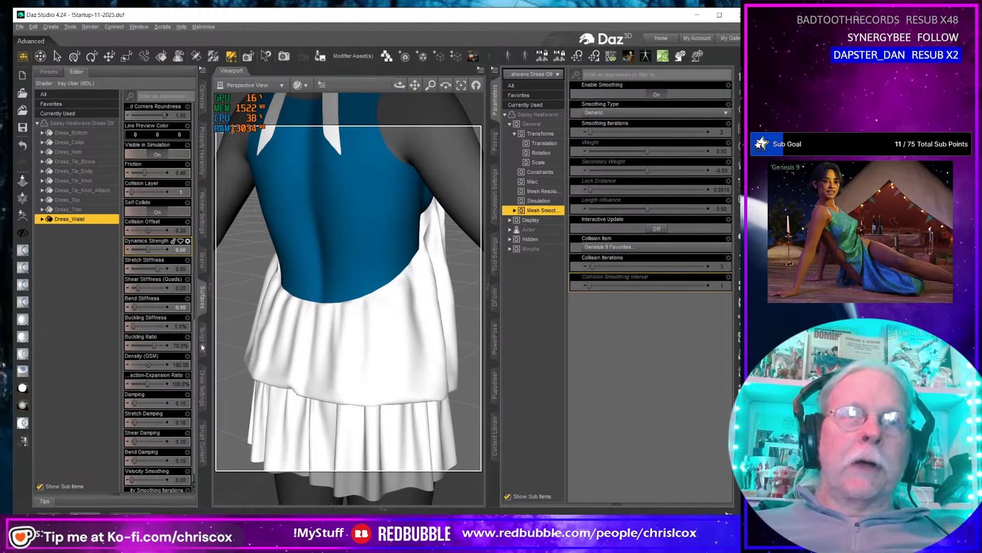
# Set the Base Color of the Dress_Trim surface to purple (0.22, 0.00, 1.00).
pyautogui.click(77, 210)
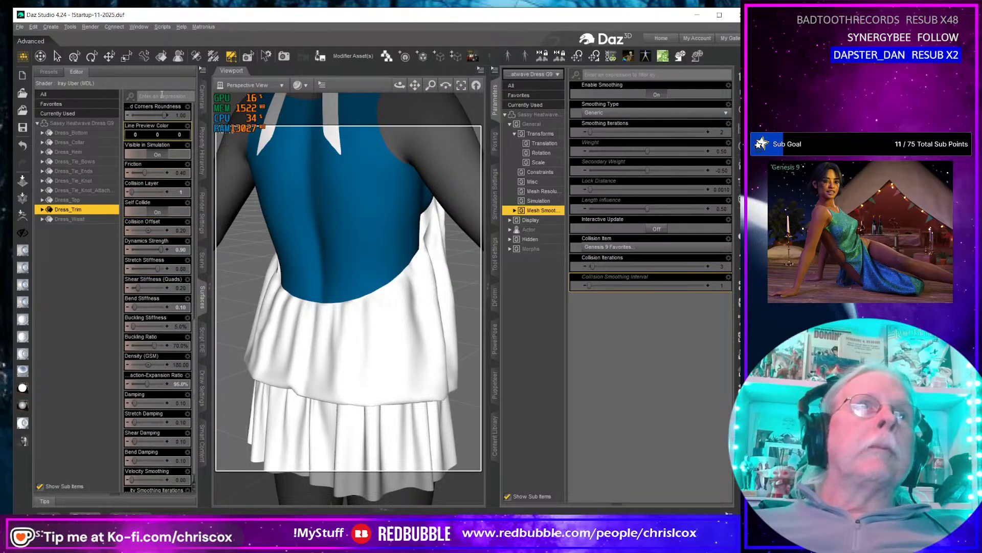
pyautogui.scroll(10, 163, 221)
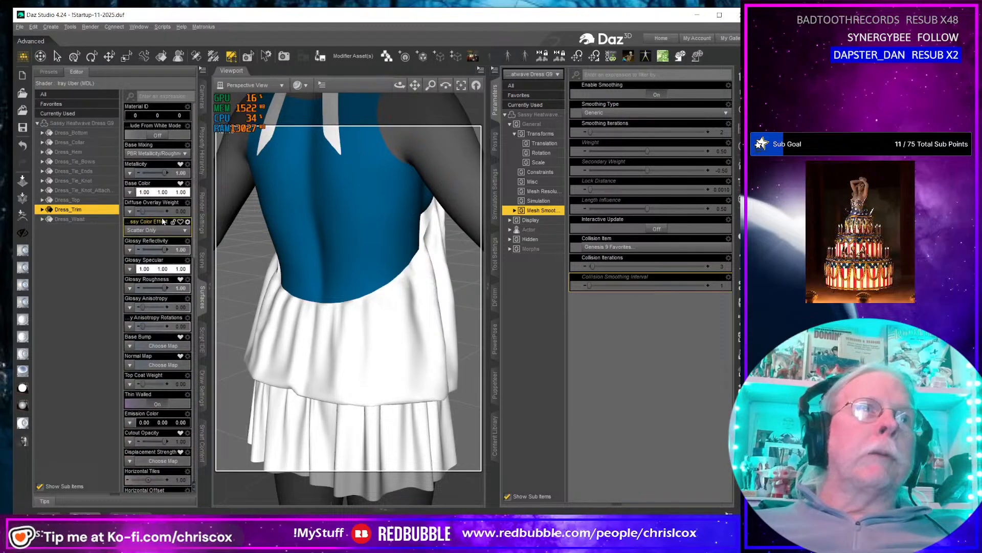
pyautogui.click(153, 192)
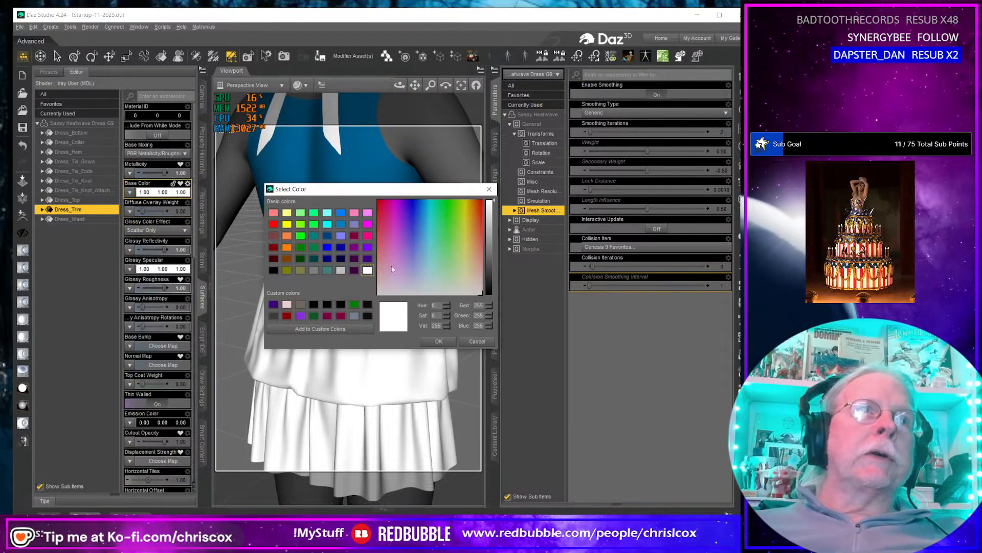
pyautogui.click(368, 247)
pyautogui.click(438, 342)
pyautogui.moveTo(392, 348); pyautogui.dragTo(352, 341)
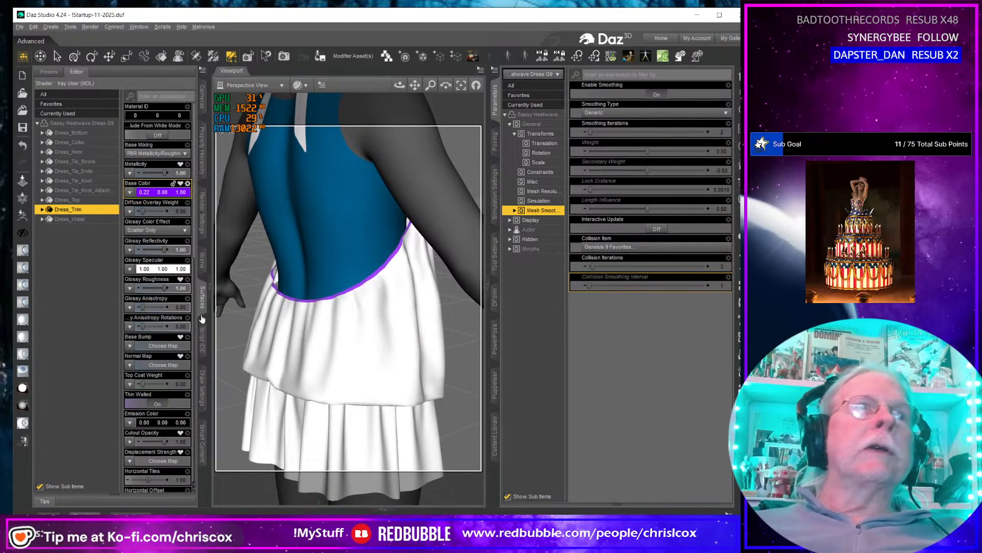
# Set the Dynamics Strength of the Dress_Trim surface to 0.8.
pyautogui.scroll(-5, 158, 350)
pyautogui.scroll(-15, 158, 351)
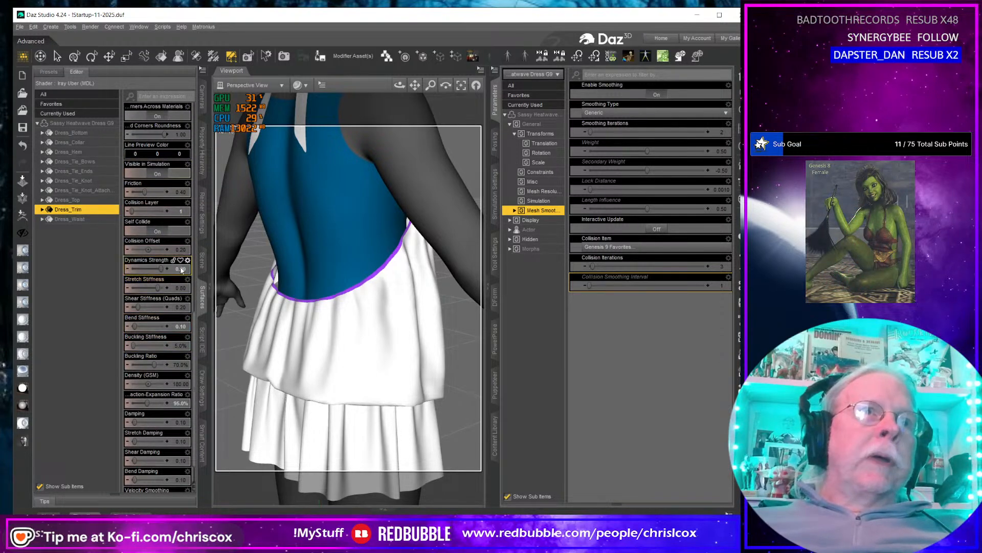
pyautogui.click(182, 270)
pyautogui.write('8')
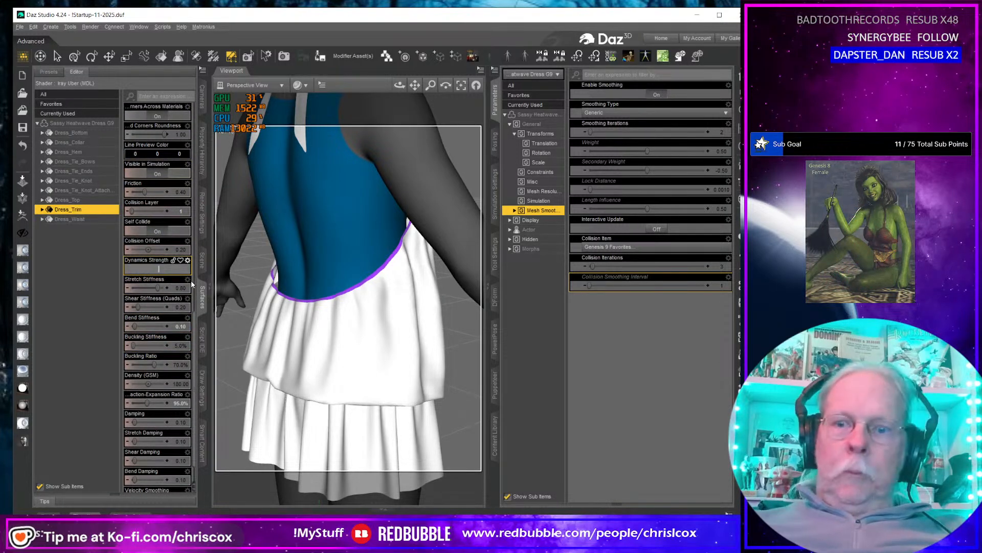
pyautogui.press('Return')
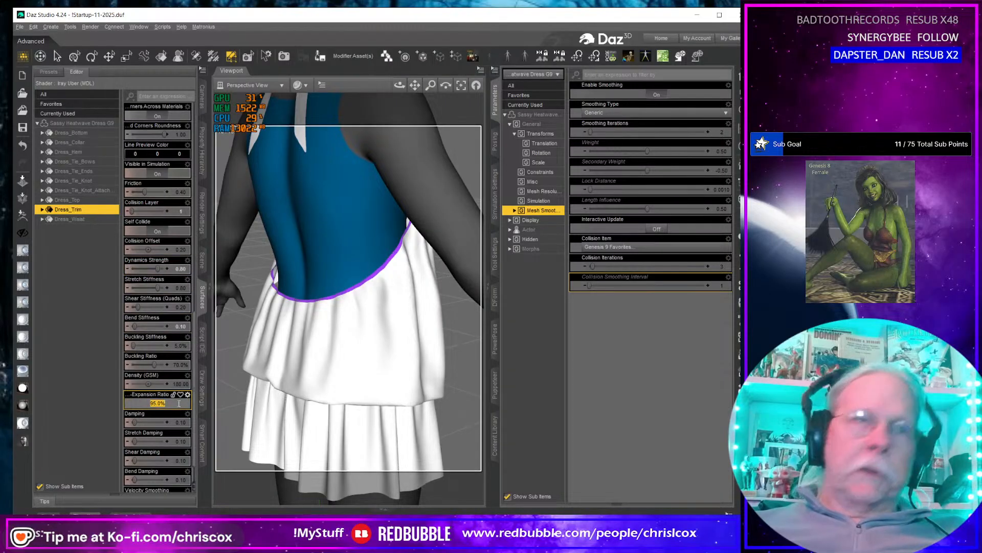
# Try a Contraction-Expansion Ratio of 200% on Dress_Trim in a simulation and cancel the run.
pyautogui.press('Return')
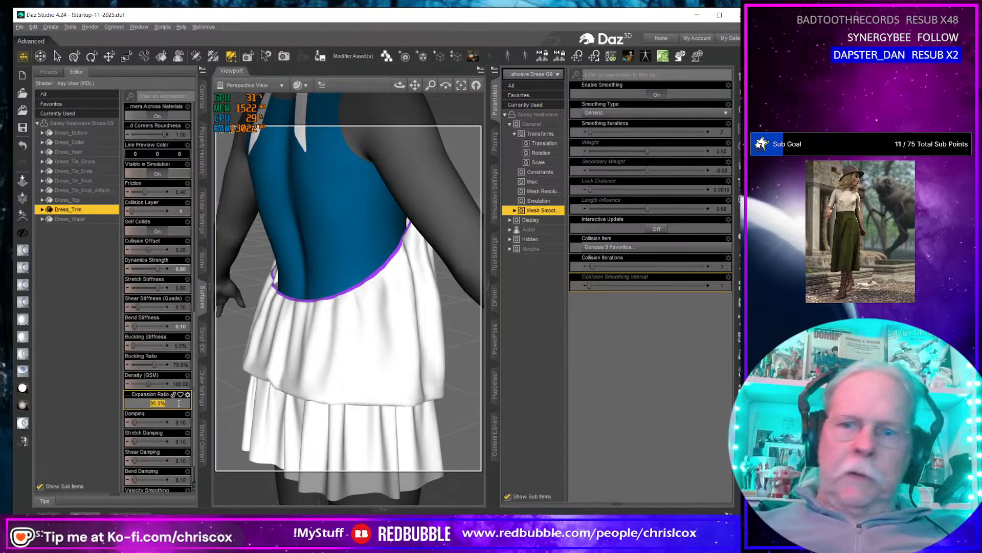
pyautogui.press('Return')
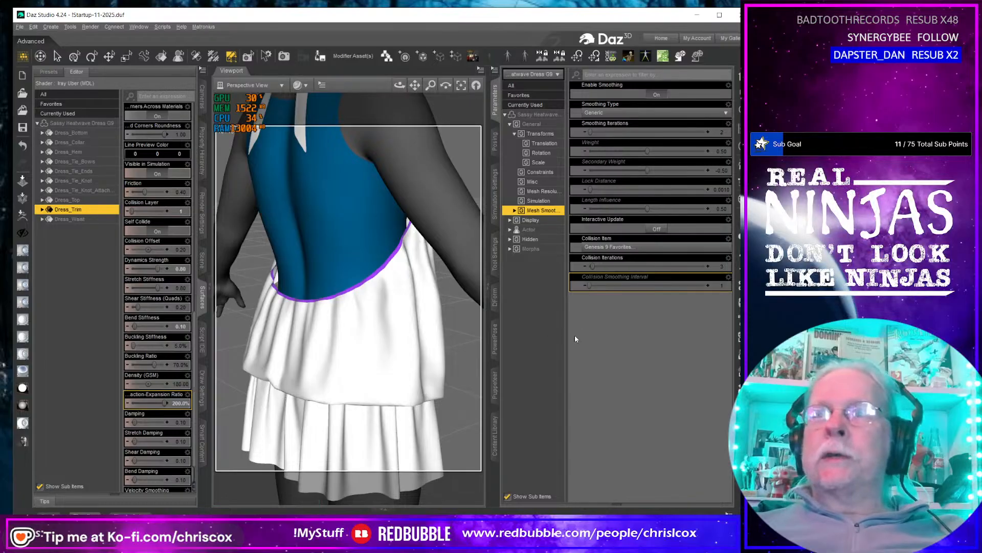
pyautogui.click(738, 287)
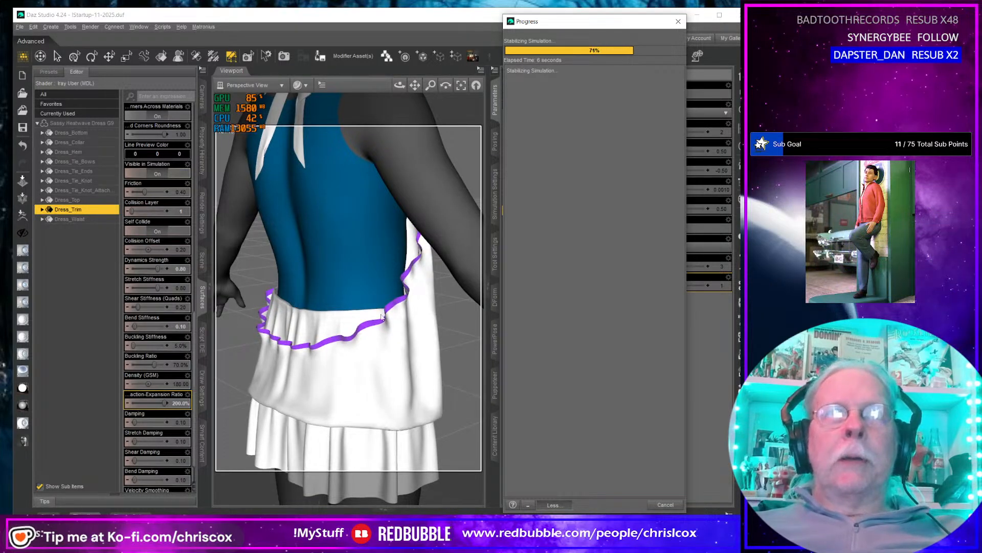
pyautogui.click(666, 507)
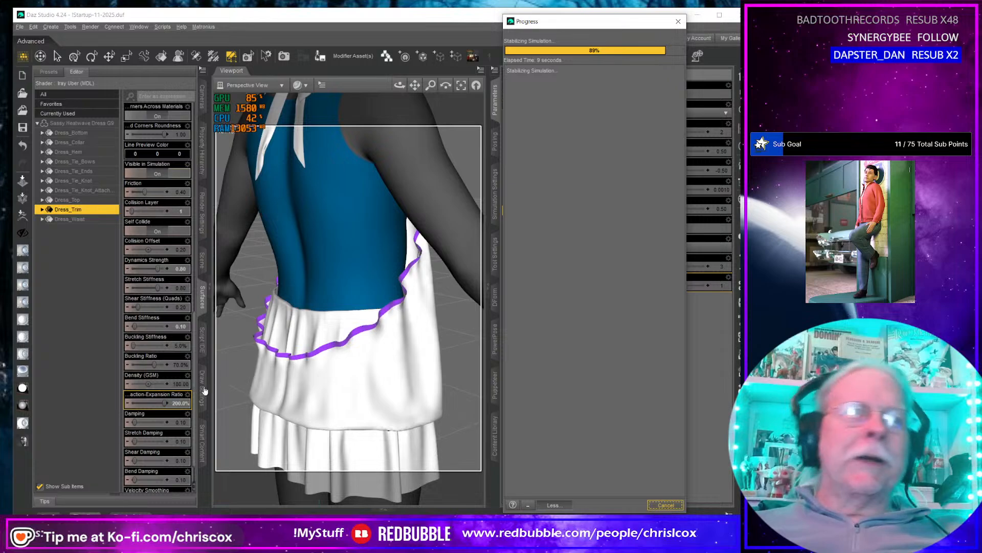
# Set Dress_Trim's Contraction-Expansion Ratio to 0.9% and run the simulation.
pyautogui.click(183, 402)
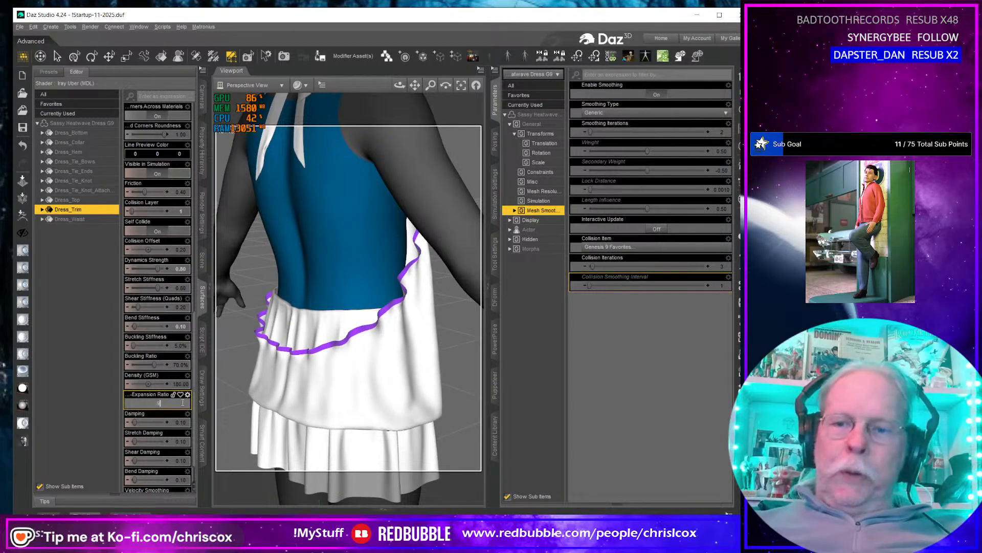
pyautogui.press('Return')
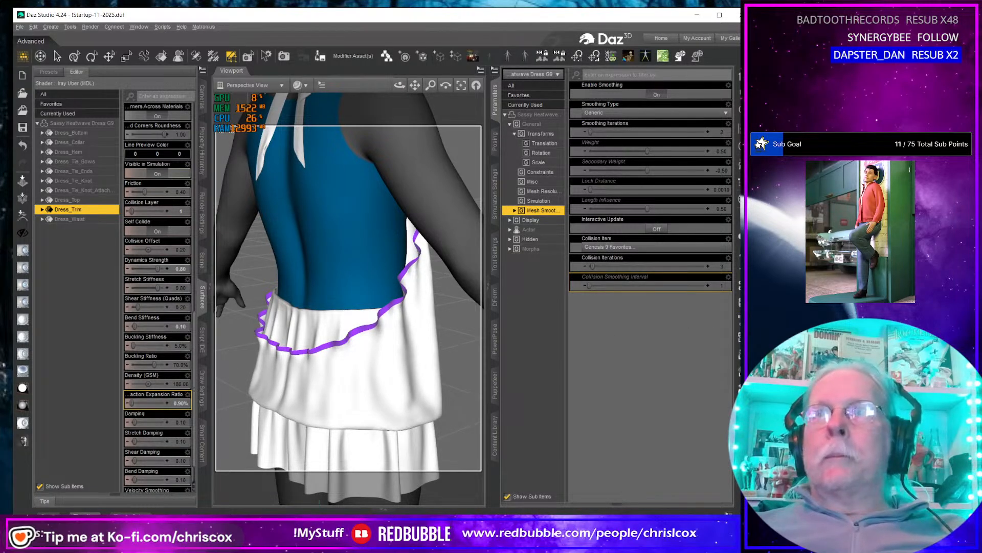
pyautogui.click(740, 285)
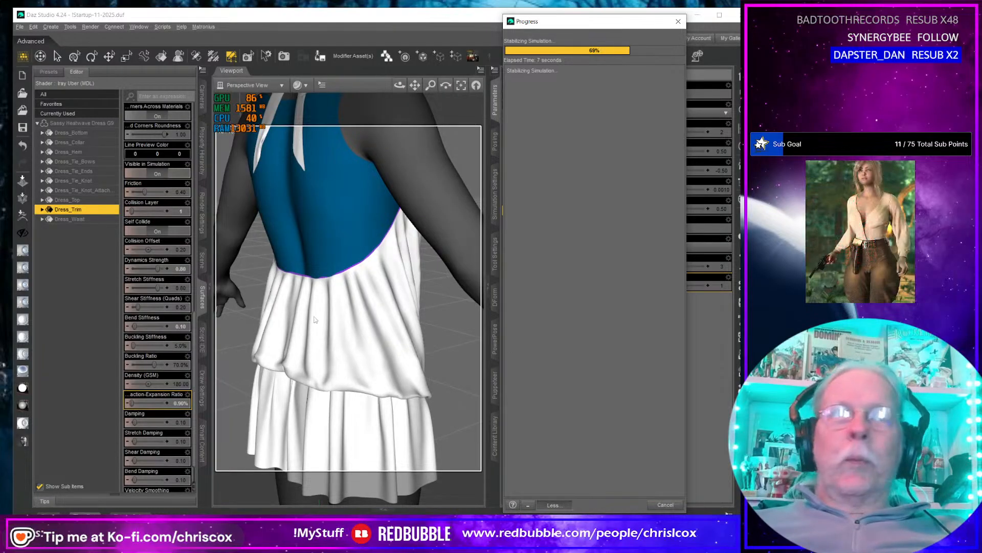
# Set Dress_Trim's Contraction-Expansion Ratio to 90% and rerun the simulation.
pyautogui.click(185, 269)
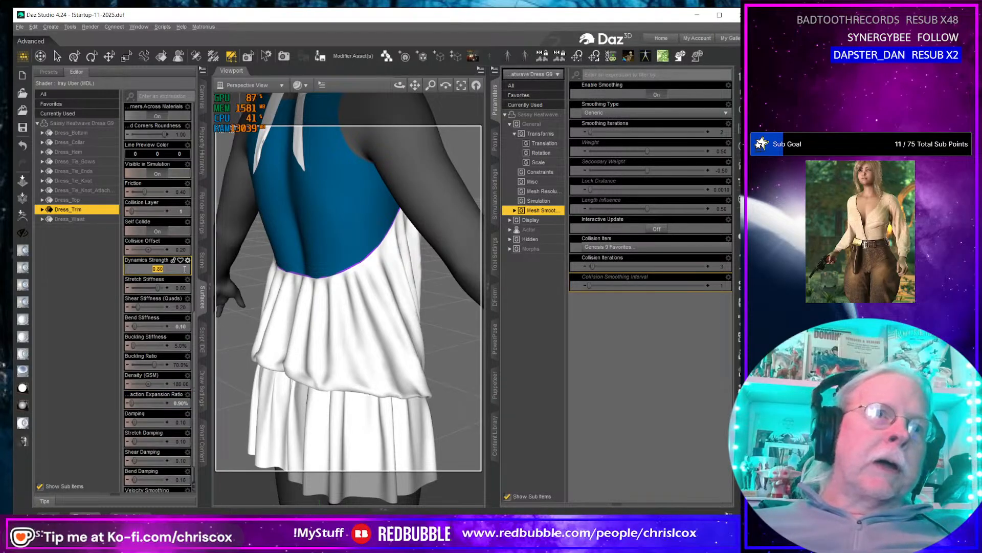
pyautogui.click(187, 404)
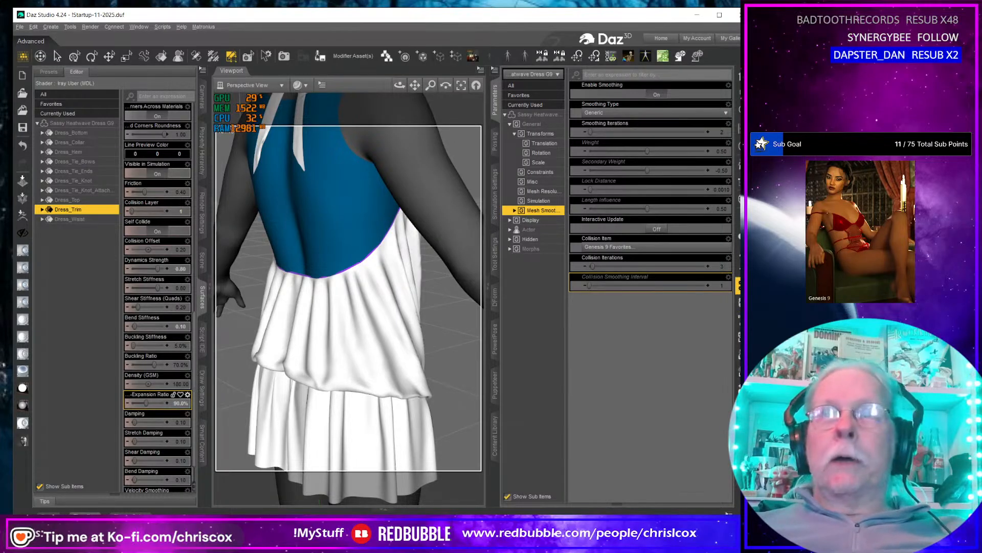
pyautogui.click(742, 286)
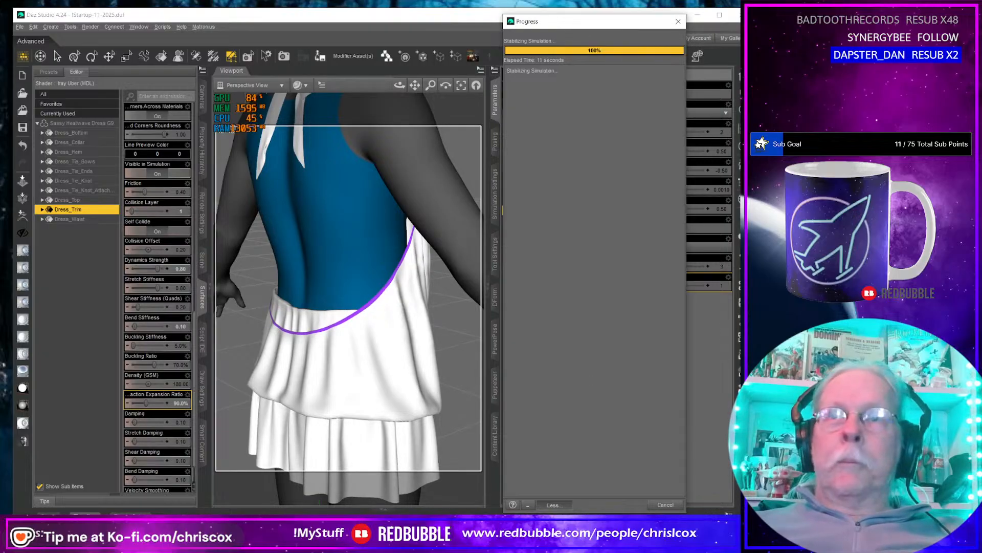
# Set Dress_Trim's Contraction-Expansion Ratio to 75% and rerun the dForce simulation.
pyautogui.click(180, 403)
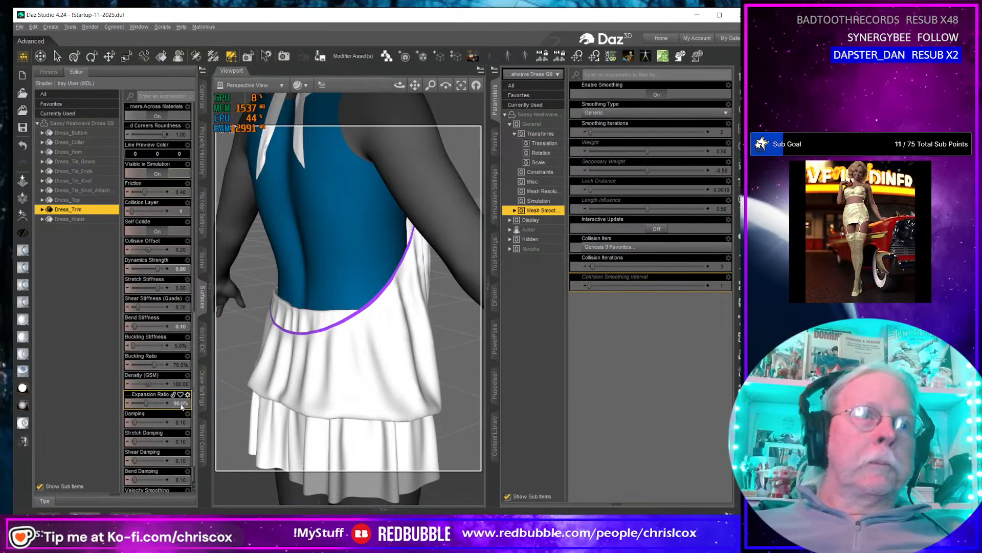
pyautogui.write('75')
pyautogui.press('Return')
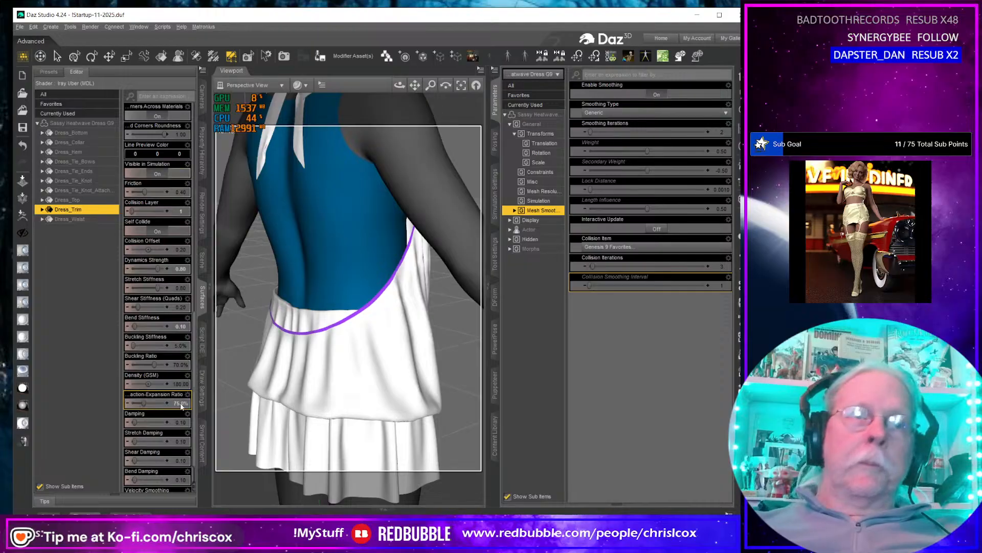
pyautogui.hotkey('ctrl', 'alt', 's')
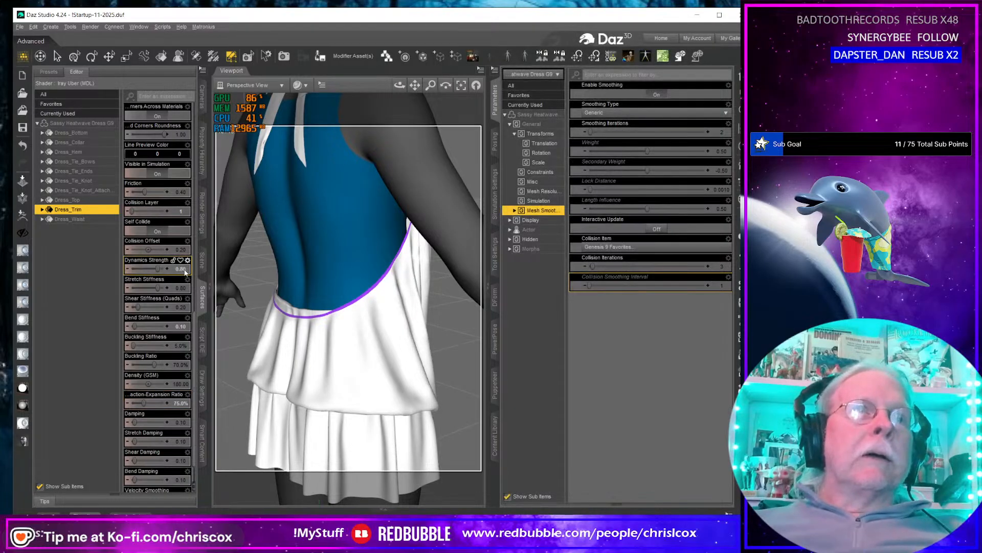
# Set Dress_Trim's Dynamics Strength to 0.75 and its Contraction-Expansion Ratio to 70%, and simulate the dress again.
pyautogui.click(186, 270)
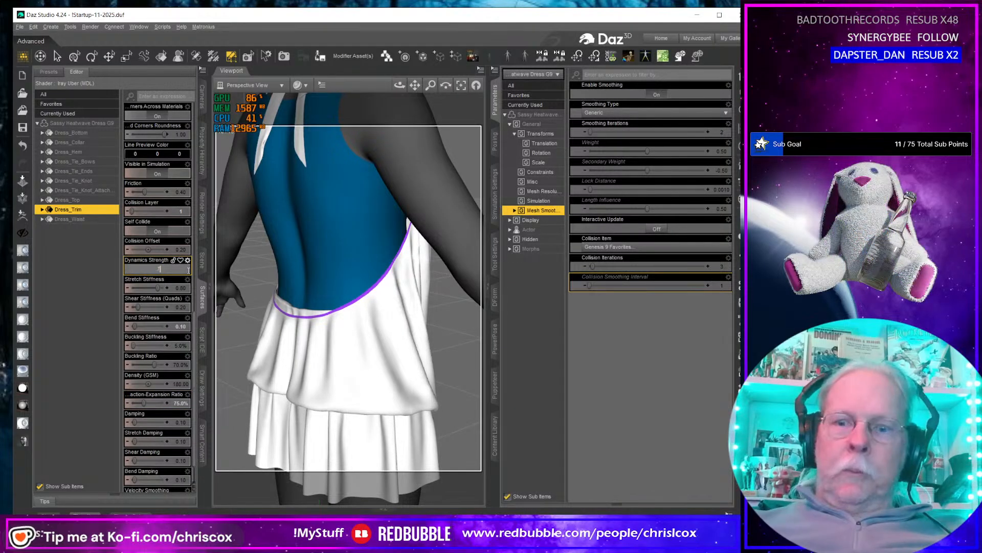
pyautogui.write('.75')
pyautogui.press('Return')
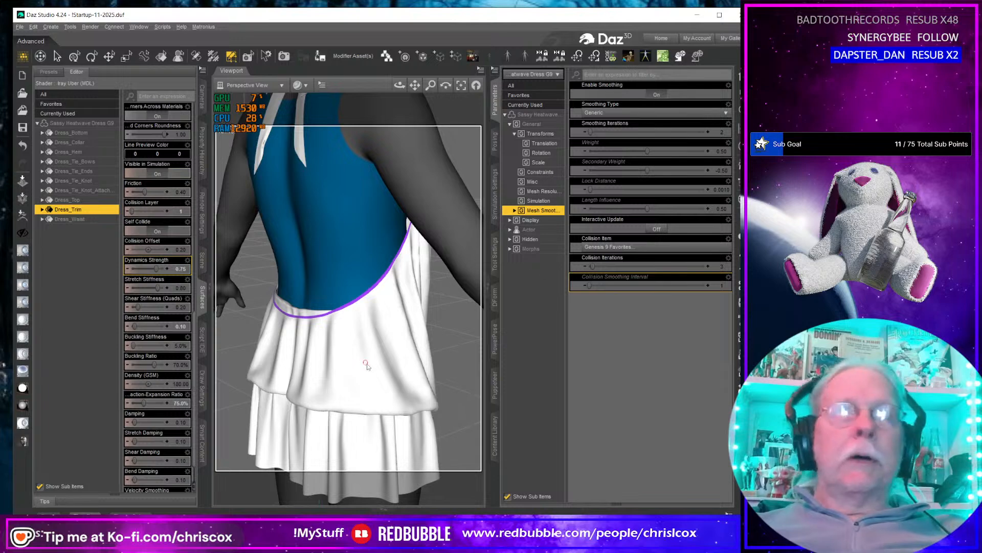
pyautogui.click(176, 405)
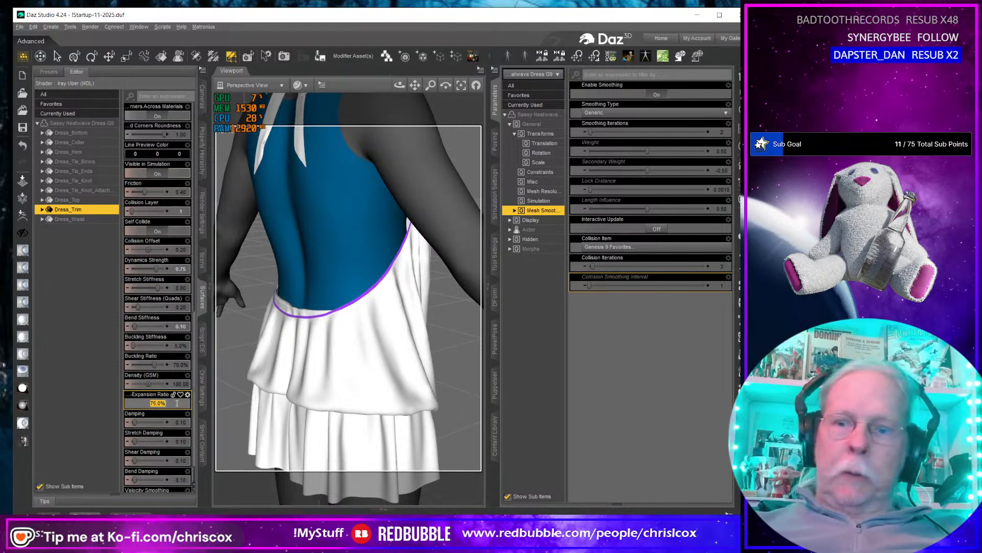
pyautogui.write('70')
pyautogui.press('Return')
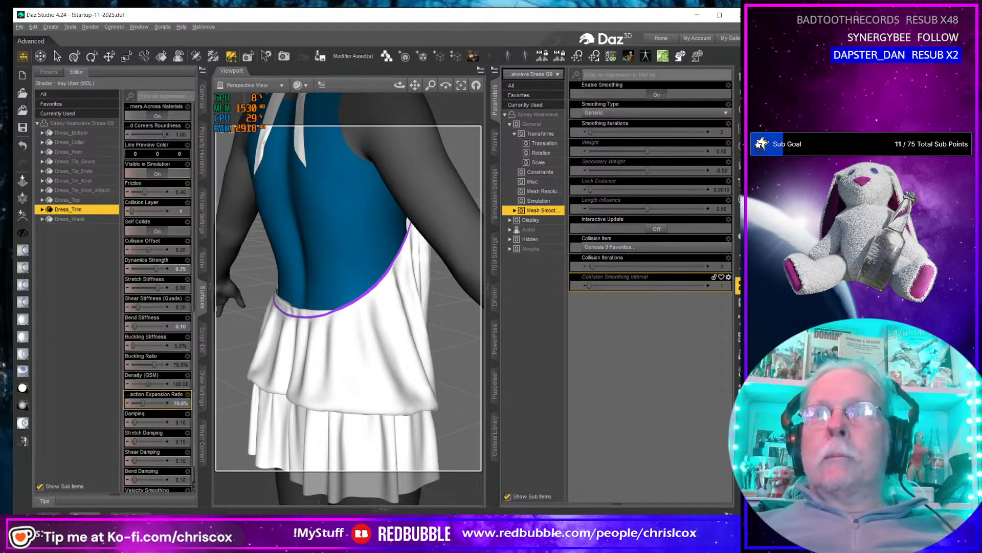
pyautogui.click(741, 285)
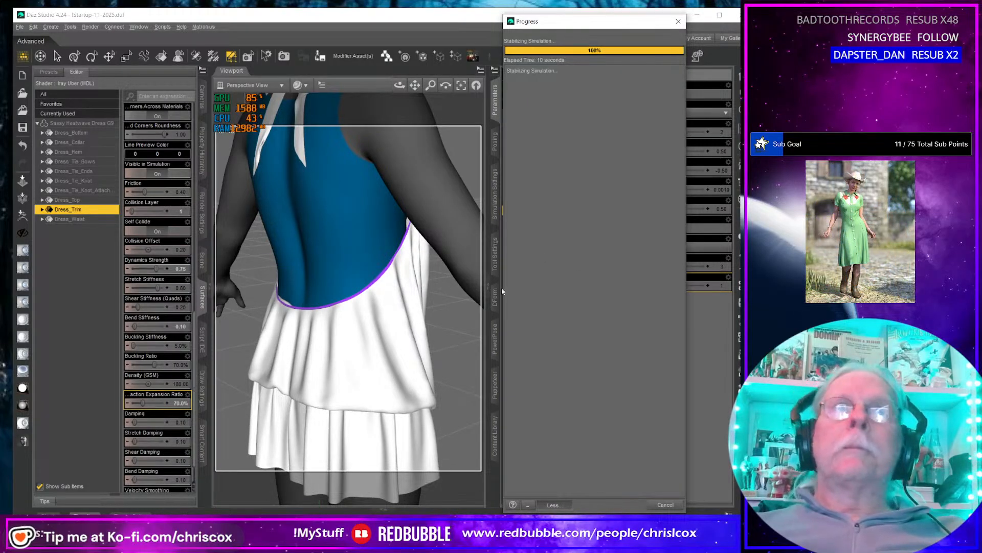
# Set the Dynamics Strength of the Dress_Tie_Knot surface to 0.8 and run the simulation.
pyautogui.moveTo(320, 240); pyautogui.dragTo(324, 234, button='middle')
pyautogui.moveTo(431, 220); pyautogui.dragTo(473, 231, button='middle')
pyautogui.scroll(5, 401, 262)
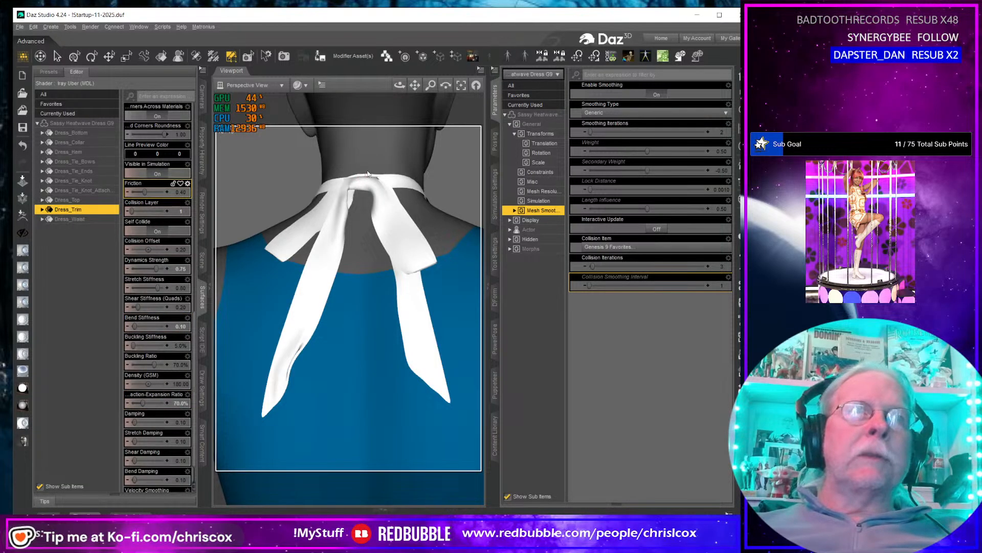
pyautogui.click(96, 184)
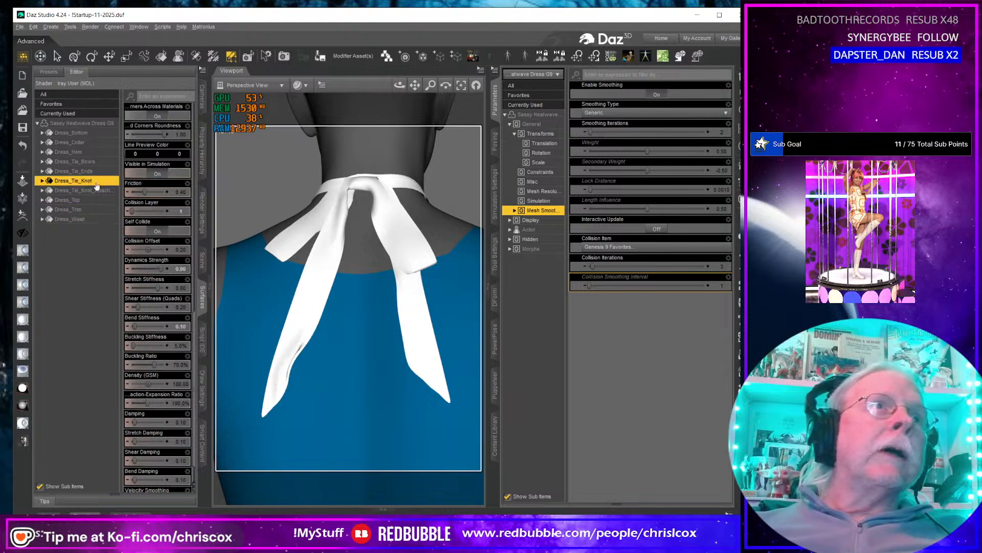
pyautogui.click(181, 268)
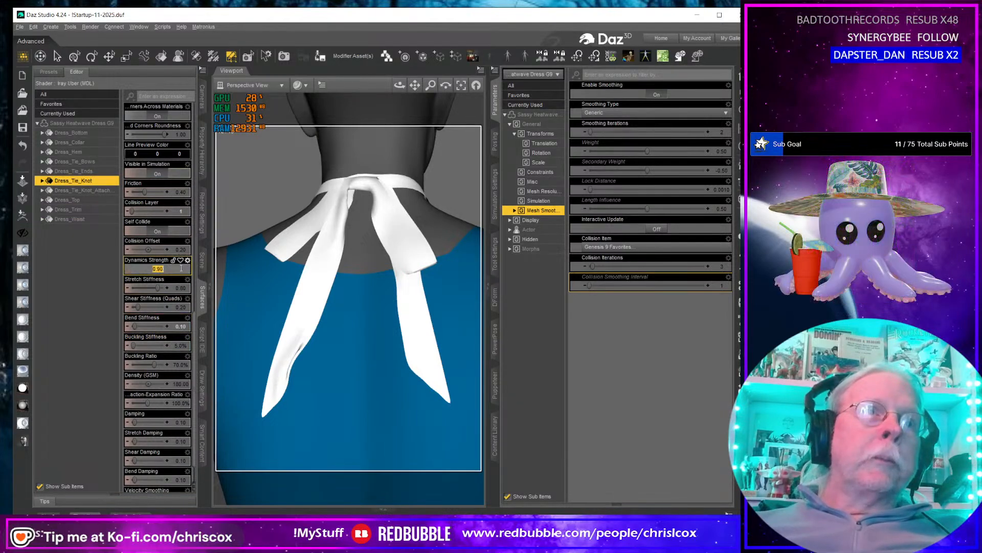
pyautogui.write('0.8')
pyautogui.press('Return')
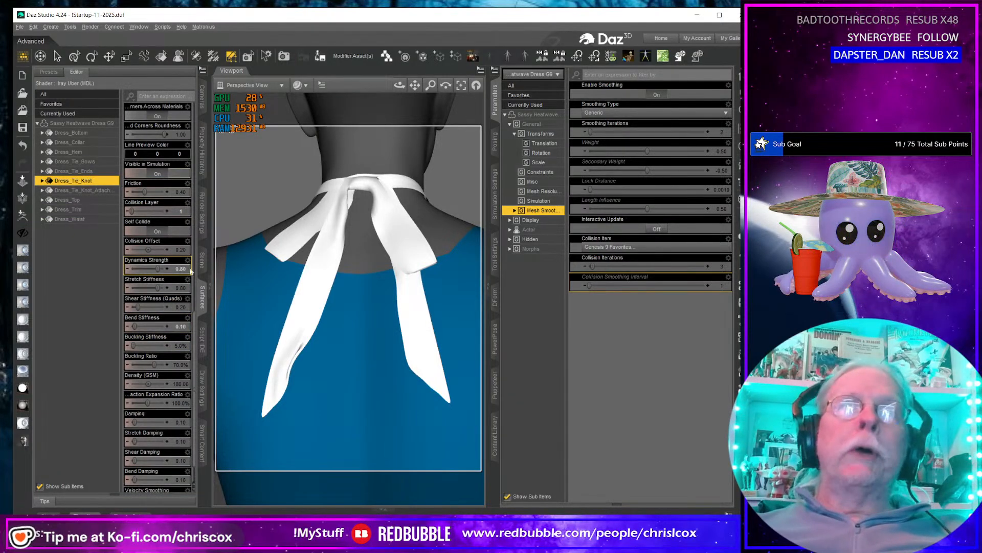
pyautogui.click(738, 286)
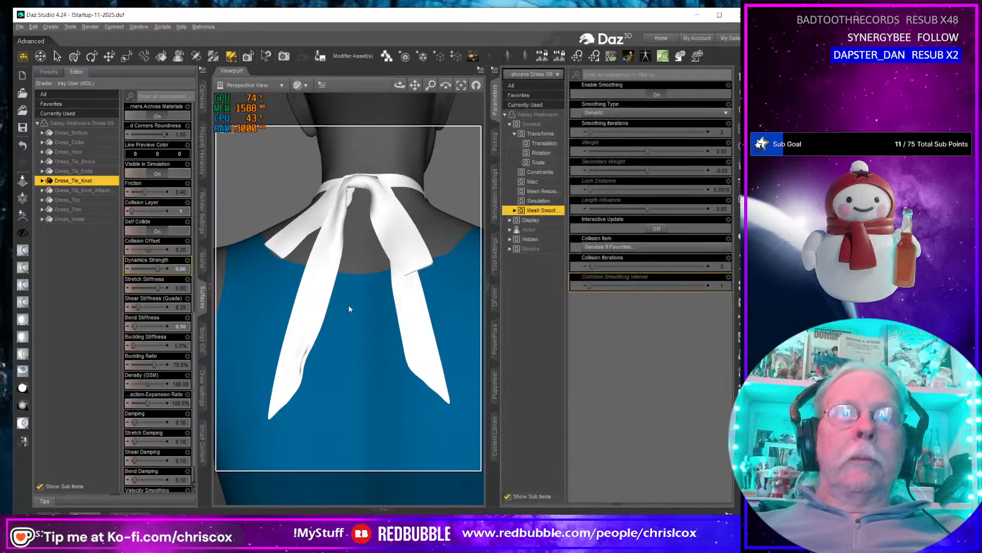
# Set the Dynamics Strength of the Dress_Tie_Bows surface to 0.8, start a simulation and cancel the run.
pyautogui.moveTo(330, 302)
pyautogui.mouseDown(button='middle')
pyautogui.moveTo(367, 307)
pyautogui.moveTo(321, 300)
pyautogui.mouseUp(button='middle')
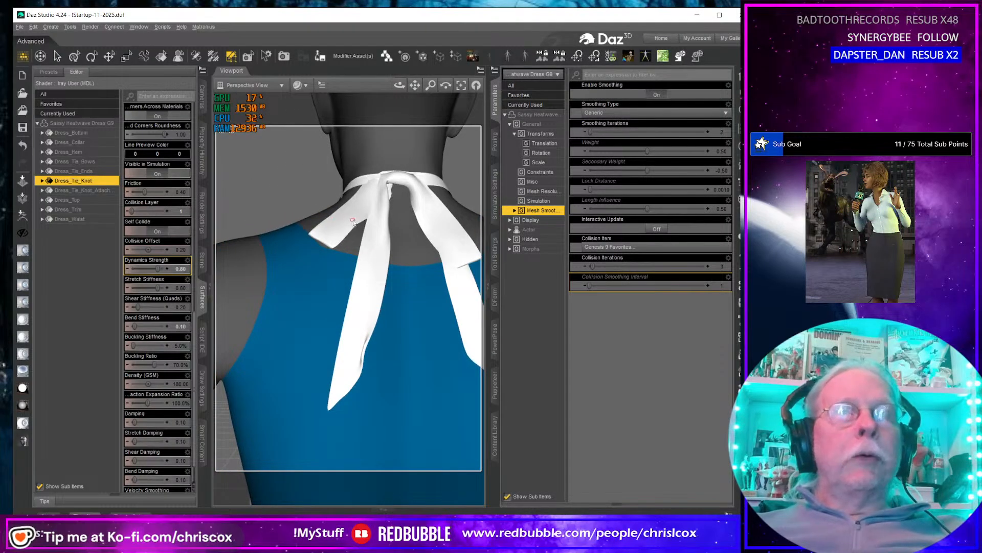
pyautogui.click(97, 161)
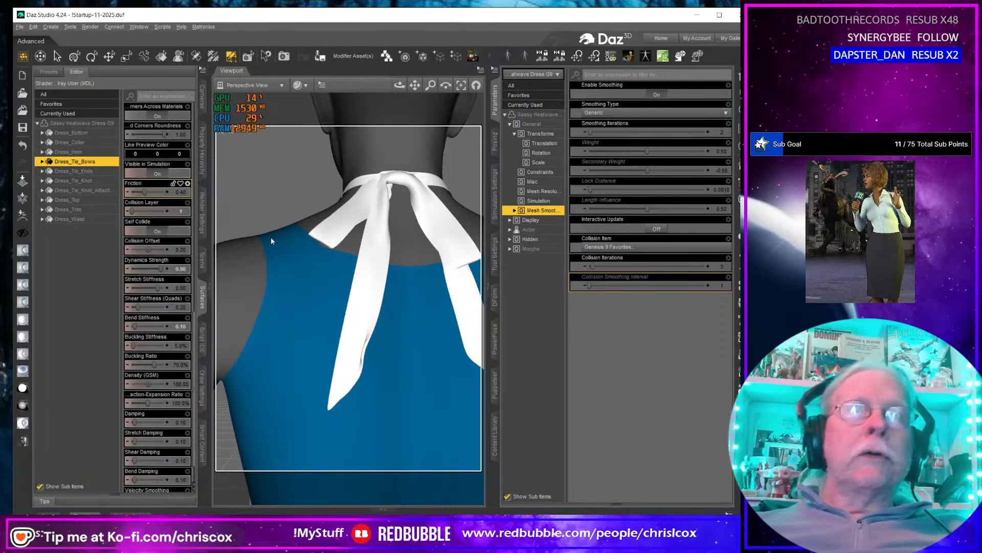
pyautogui.click(182, 269)
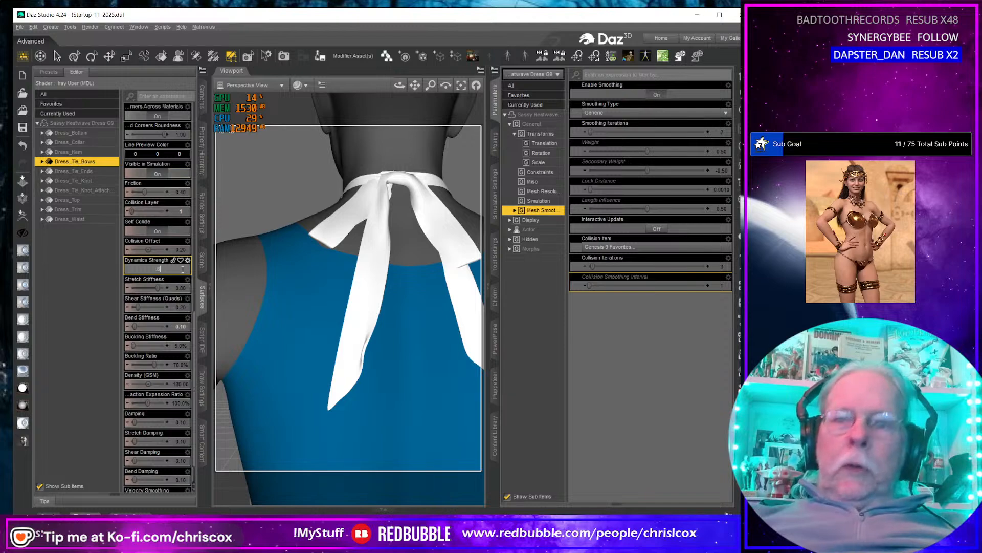
pyautogui.write('.8')
pyautogui.press('Return')
pyautogui.click(740, 286)
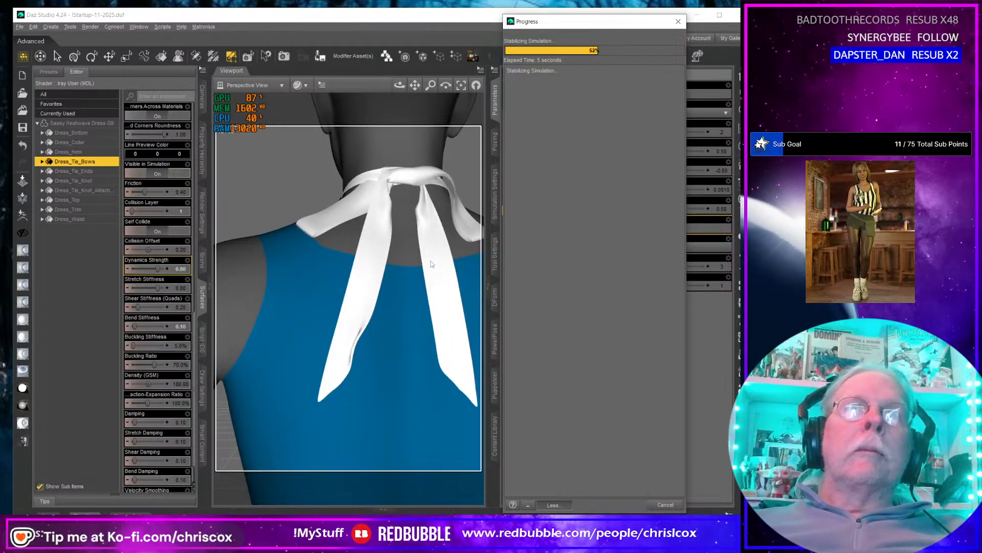
pyautogui.click(656, 504)
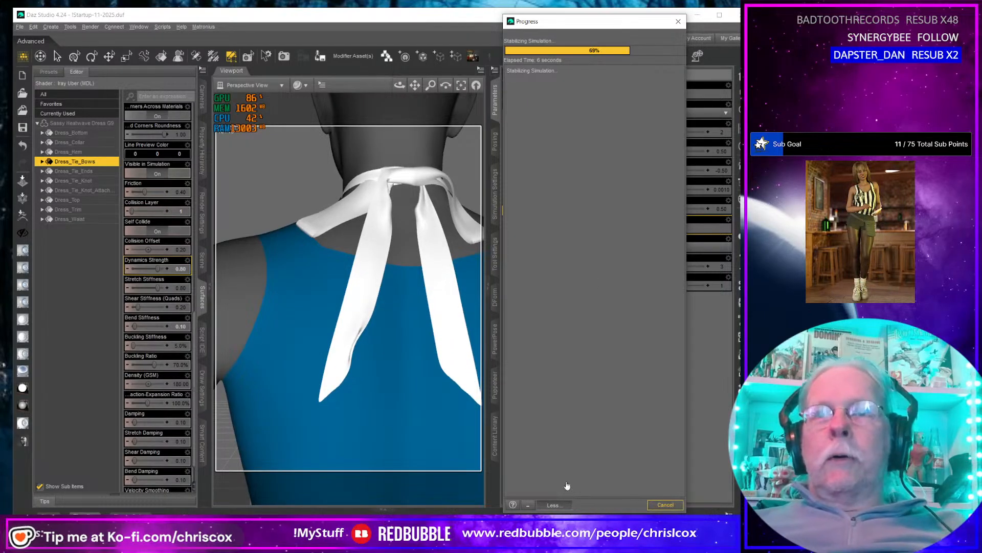
# Clear the dress's simulated drape and show the dress from the front.
pyautogui.scroll(-3, 381, 382)
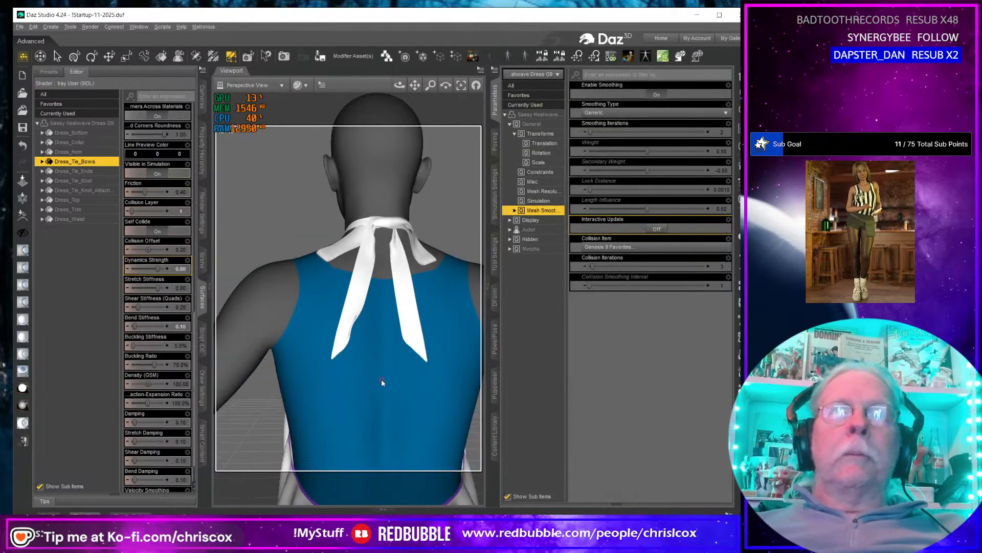
pyautogui.scroll(-5, 382, 379)
pyautogui.moveTo(385, 378); pyautogui.dragTo(329, 384, button='middle')
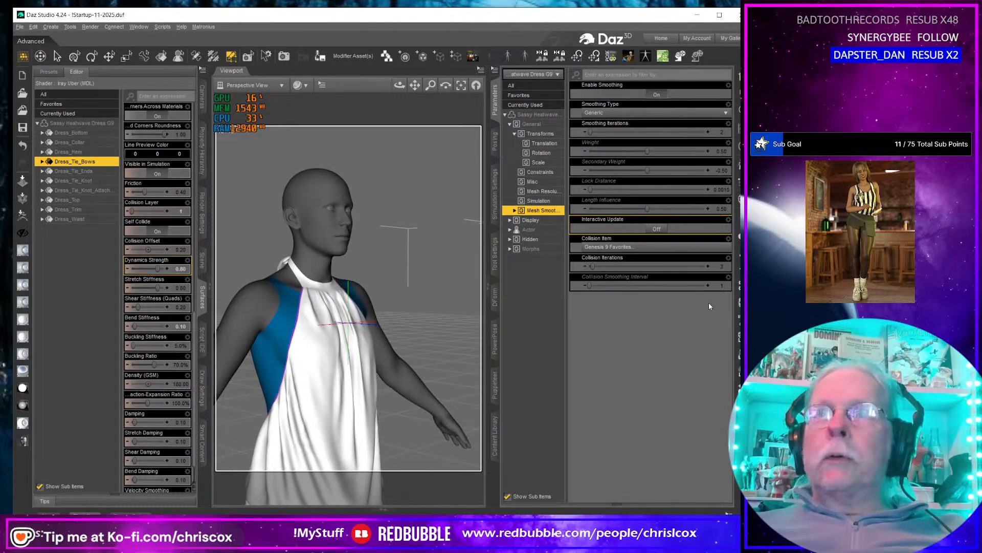
pyautogui.click(742, 303)
pyautogui.moveTo(323, 340)
pyautogui.mouseDown(button='middle')
pyautogui.moveTo(340, 338)
pyautogui.moveTo(316, 333)
pyautogui.mouseUp(button='middle')
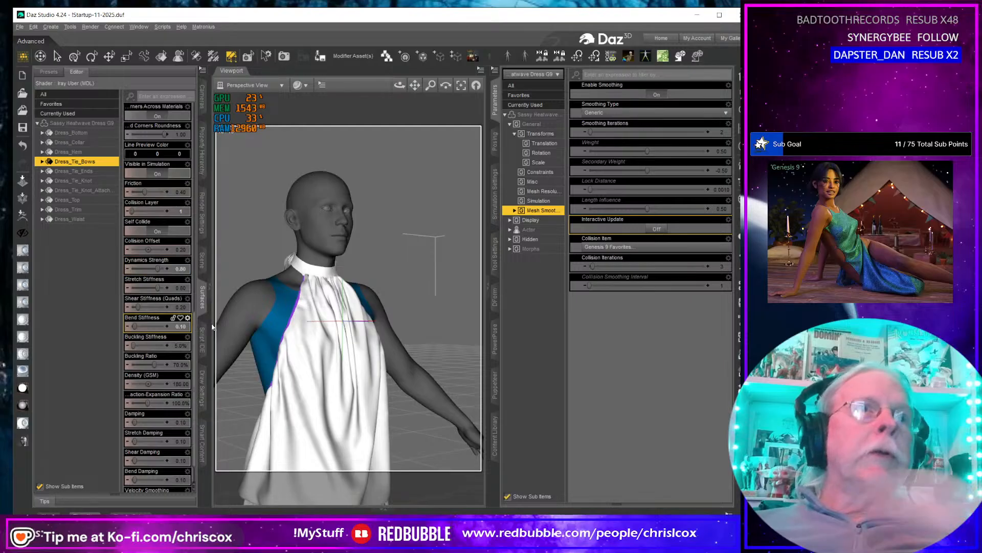
# Set the Dynamics Strength of the Dress_Collar surface to 0.8, start a simulation and cancel the run.
pyautogui.click(88, 143)
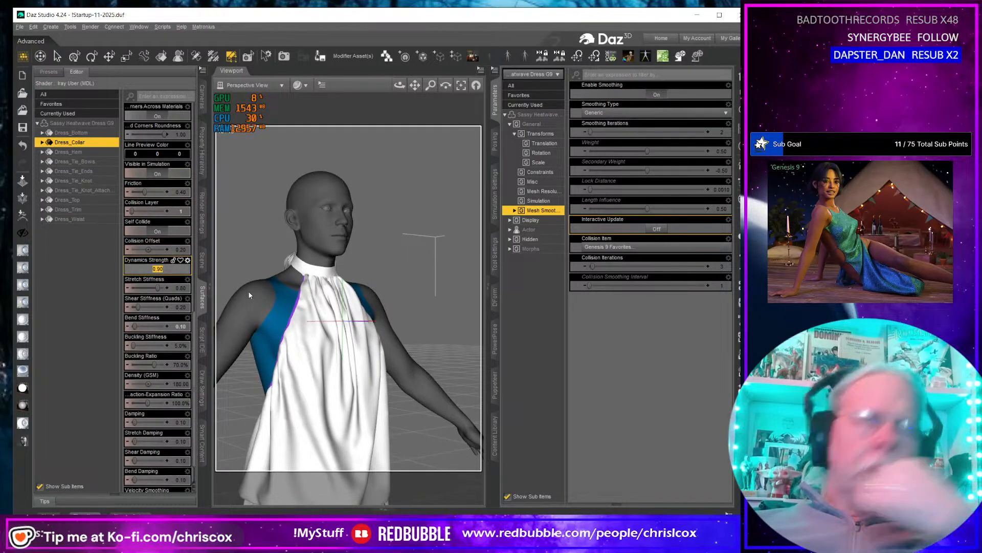
pyautogui.write('0.8')
pyautogui.press('Return')
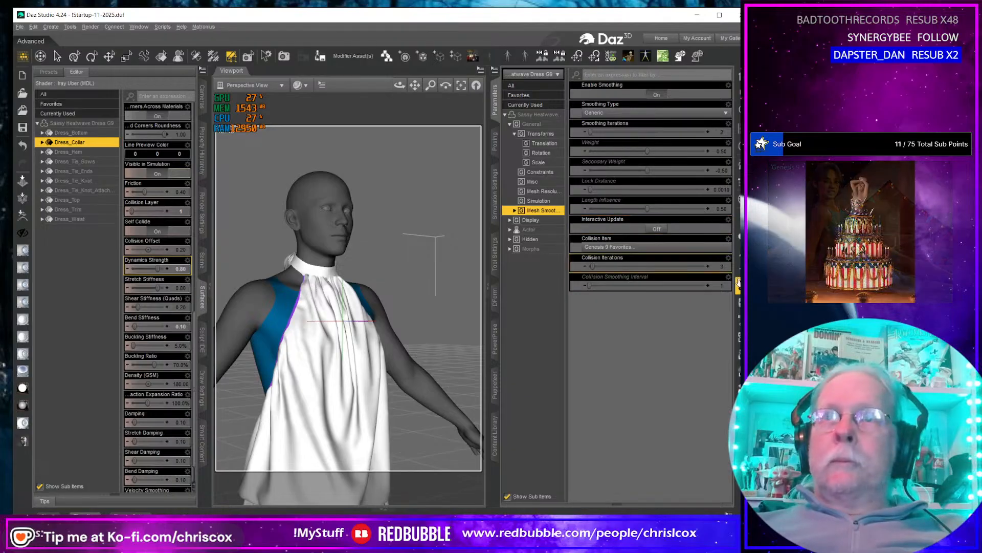
pyautogui.click(742, 285)
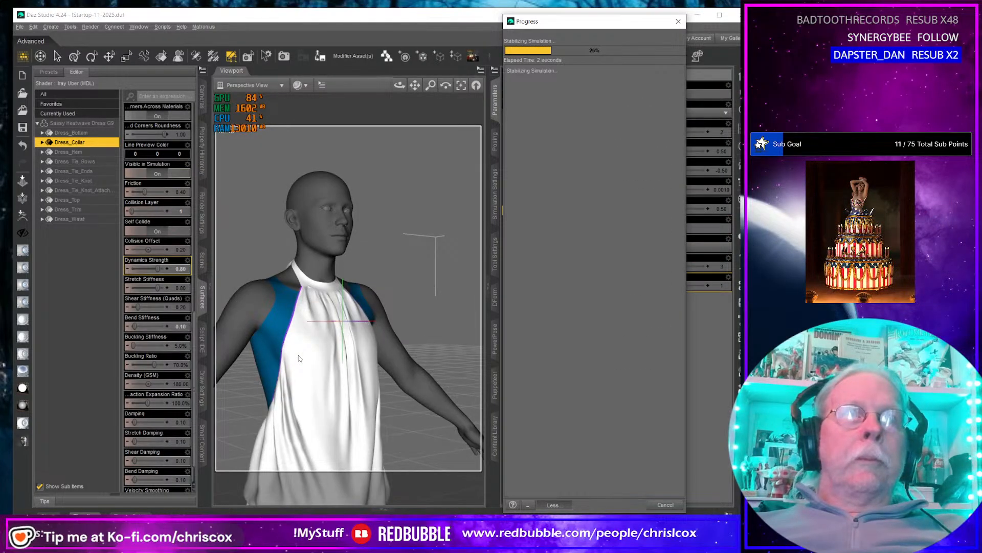
pyautogui.click(665, 505)
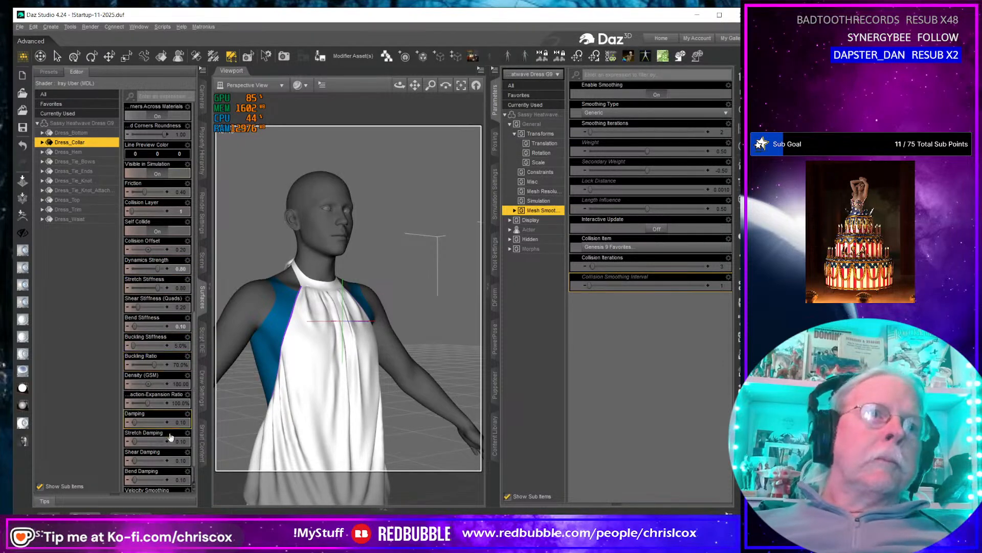
# Set Dress_Collar's Contraction-Expansion Ratio to 90% and open its Dynamics Strength for editing.
pyautogui.click(186, 402)
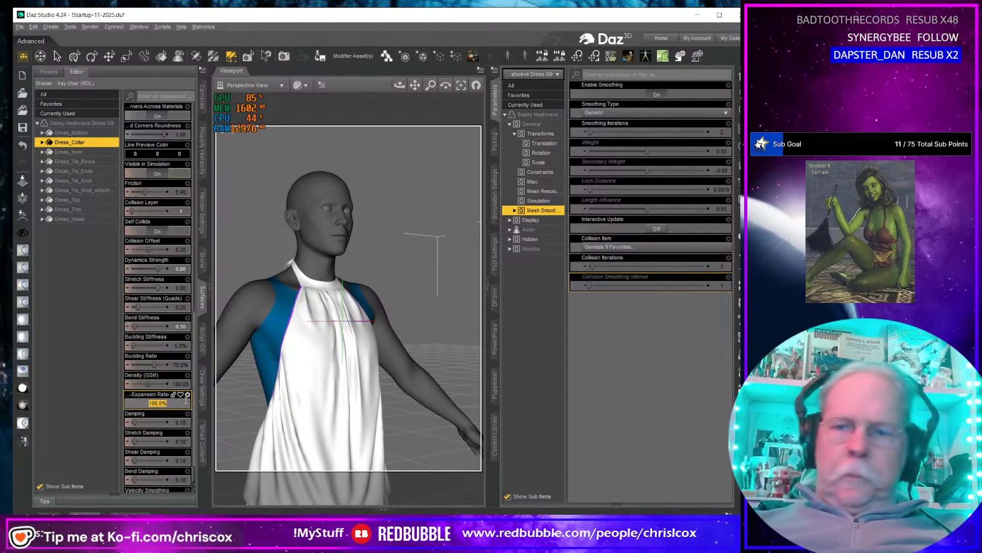
pyautogui.write('90')
pyautogui.press('Return')
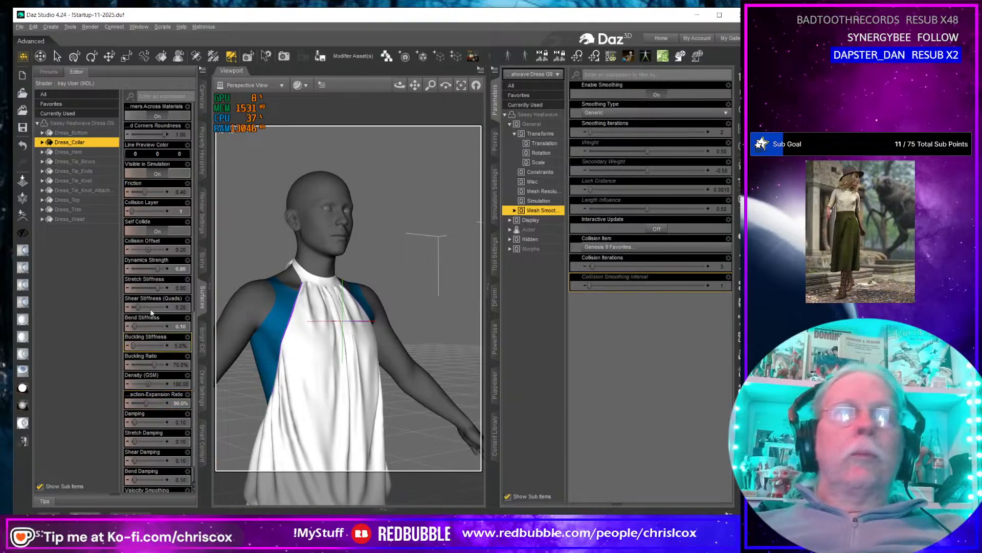
pyautogui.click(179, 268)
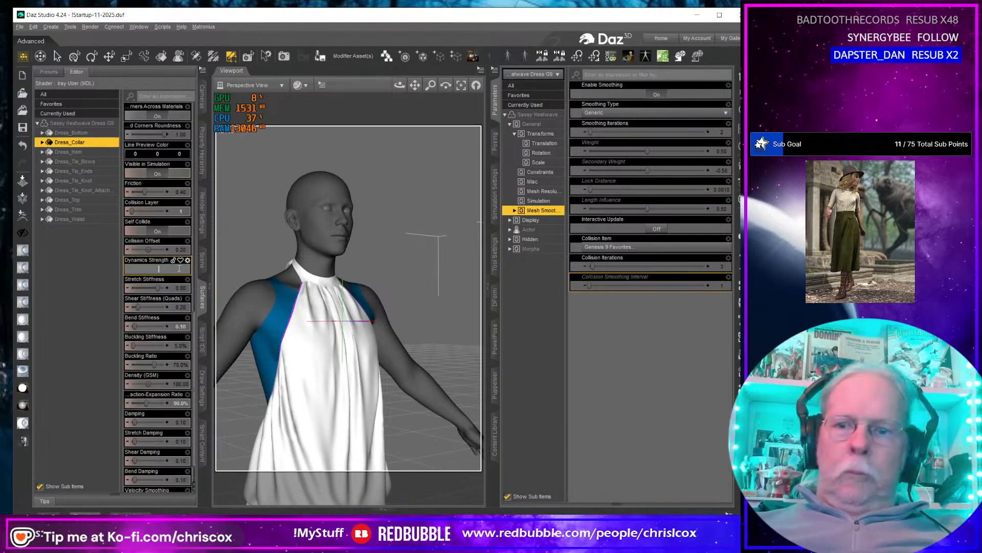
# Try Dynamics Strength values of 0.7 and 0.6 on the Dress_Collar surface, simulating the dress with each value.
pyautogui.write('0.7')
pyautogui.press('Return')
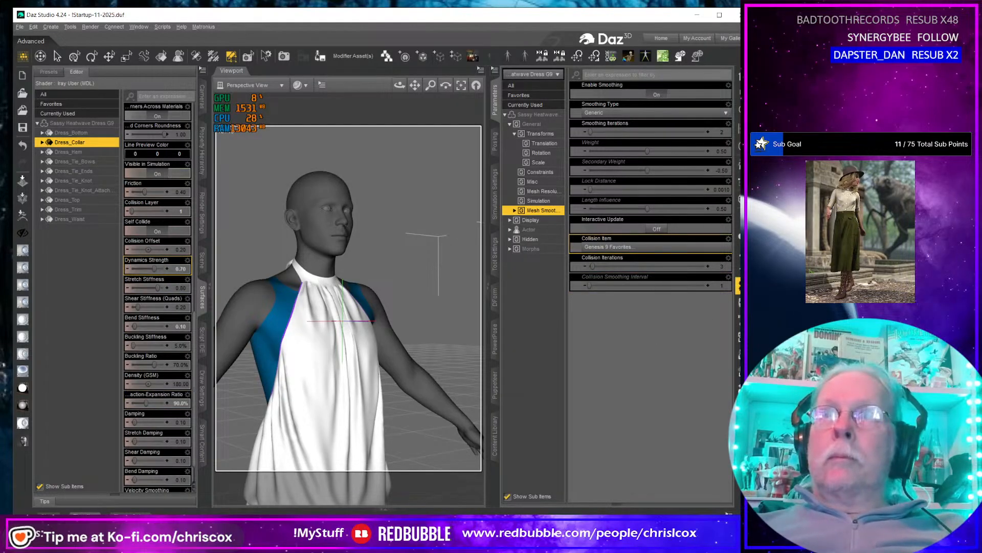
pyautogui.click(744, 286)
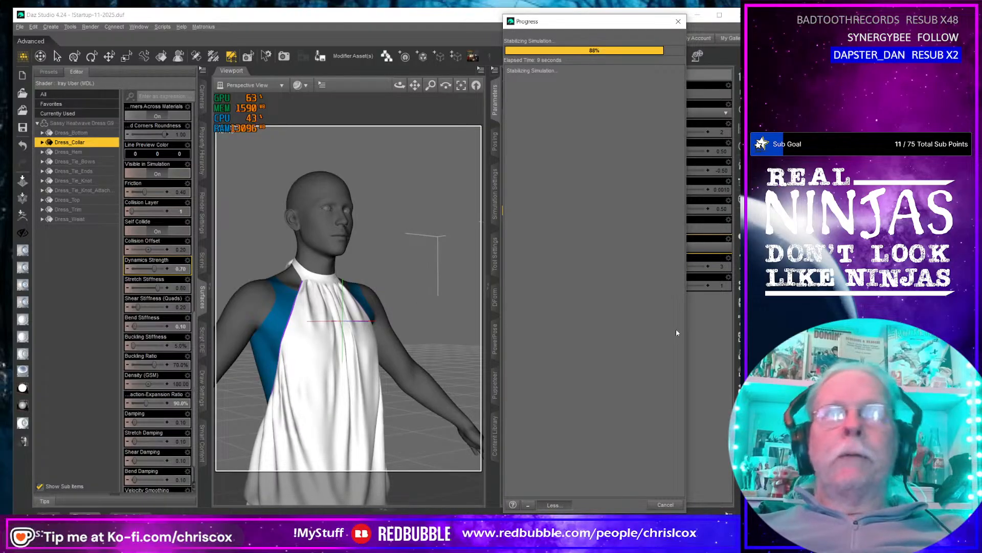
pyautogui.click(186, 268)
pyautogui.write('.6')
pyautogui.press('Return')
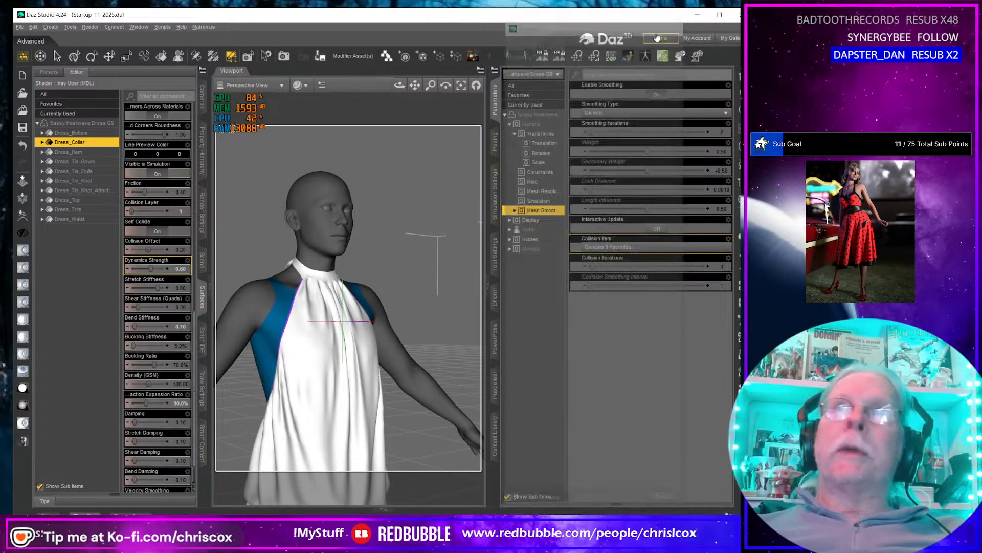
# Set the Dress_Collar surface's Dynamics Strength to 0.5, run the simulation and inspect how the dress drapes on the figure.
pyautogui.click(184, 270)
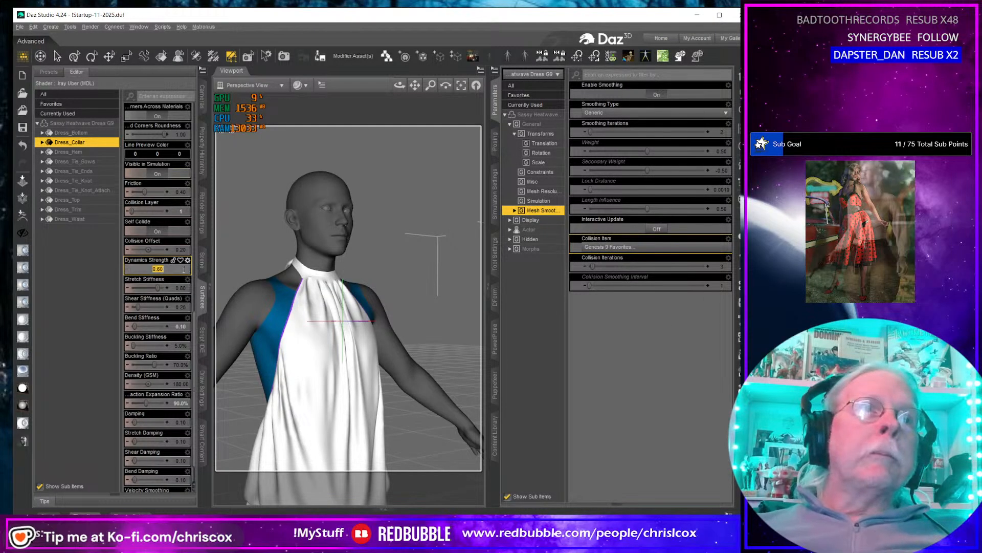
pyautogui.write('.5')
pyautogui.press('Return')
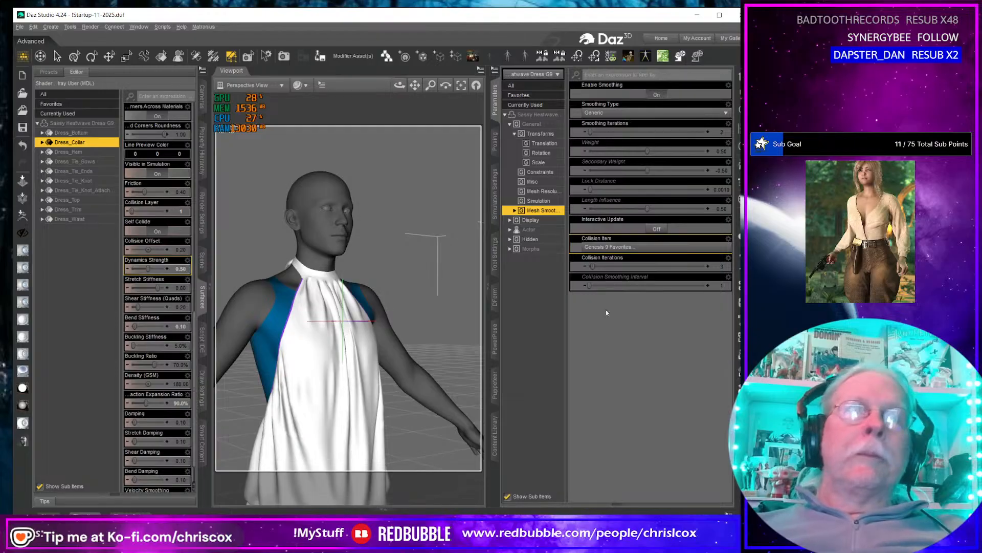
pyautogui.click(742, 285)
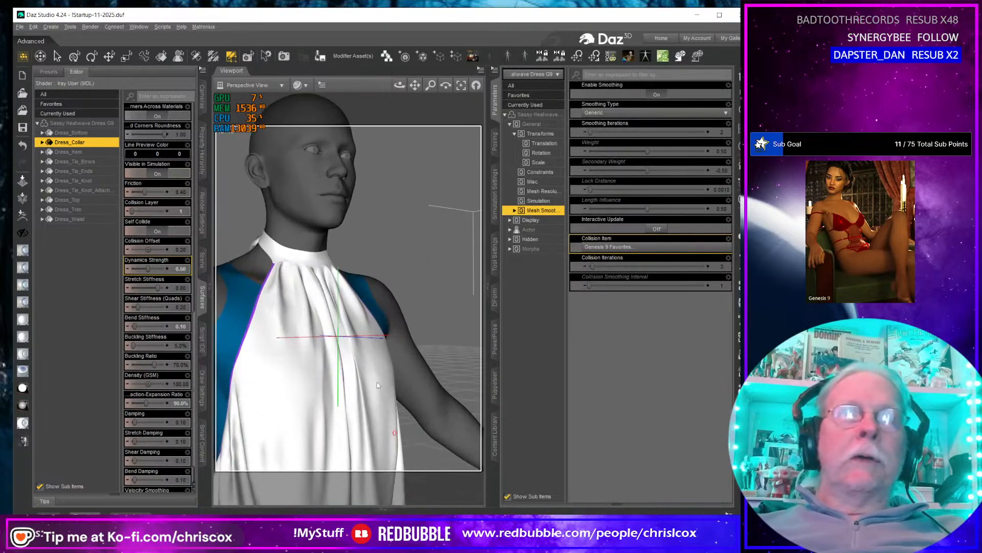
pyautogui.moveTo(377, 383)
pyautogui.mouseDown()
pyautogui.moveTo(479, 386)
pyautogui.moveTo(379, 373)
pyautogui.mouseUp()
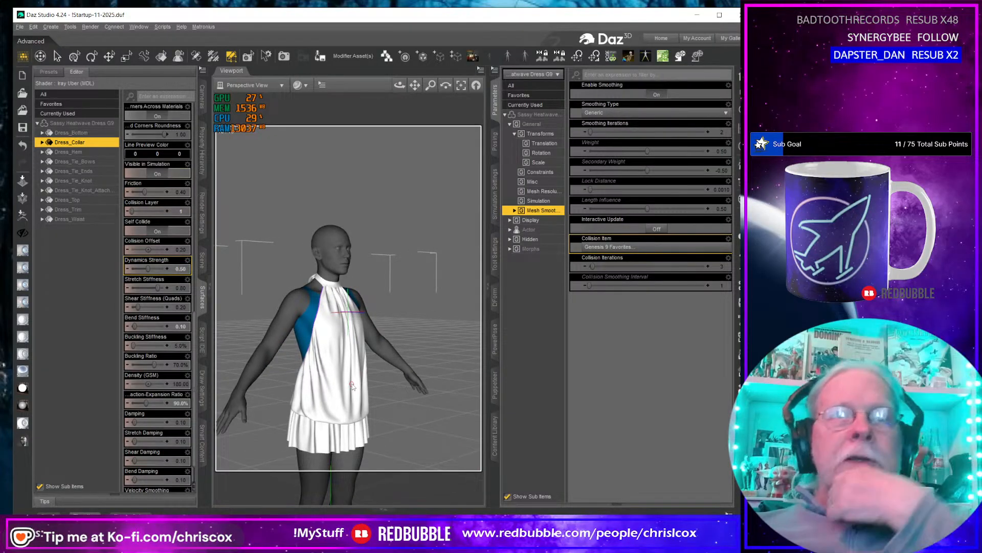
pyautogui.moveTo(373, 389); pyautogui.dragTo(337, 386)
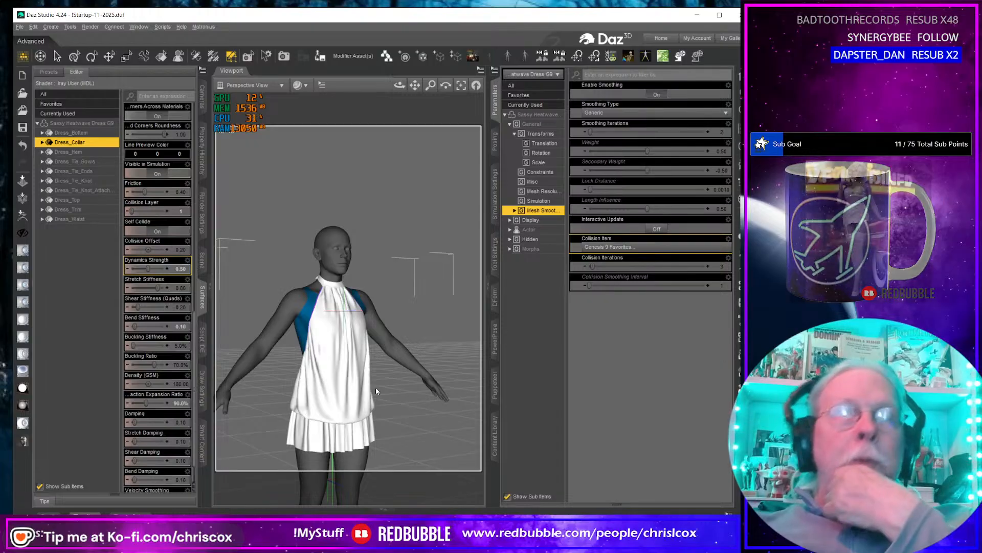
pyautogui.moveTo(376, 387); pyautogui.dragTo(412, 387)
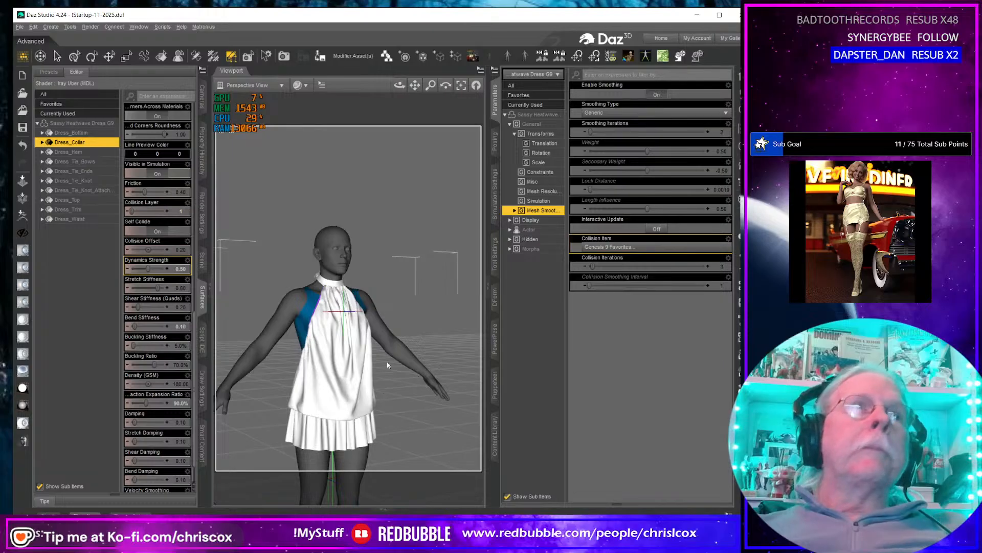
# Bring up the scene hierarchy with the Sassy Heatwave Dress G9 figure selected.
pyautogui.click(203, 265)
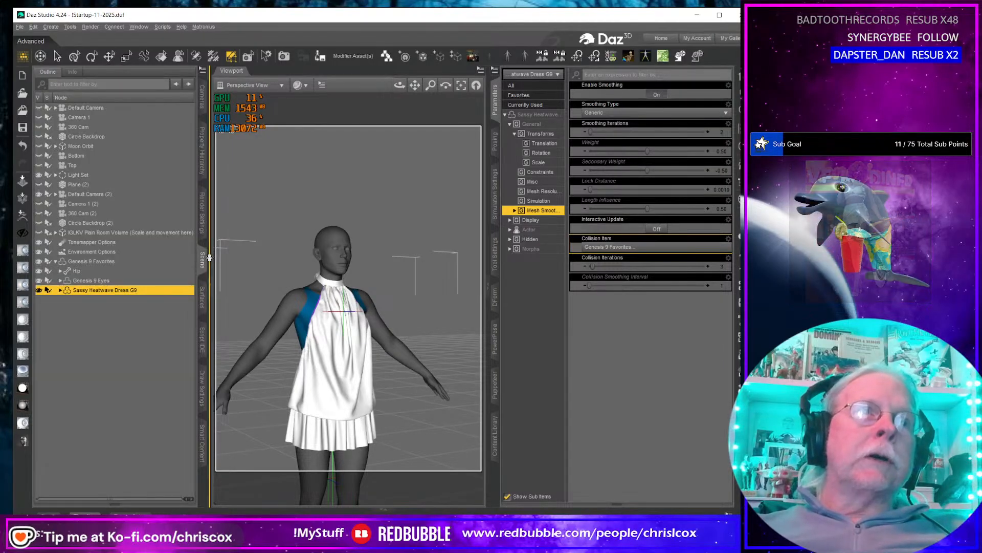
pyautogui.doubleClick(82, 292)
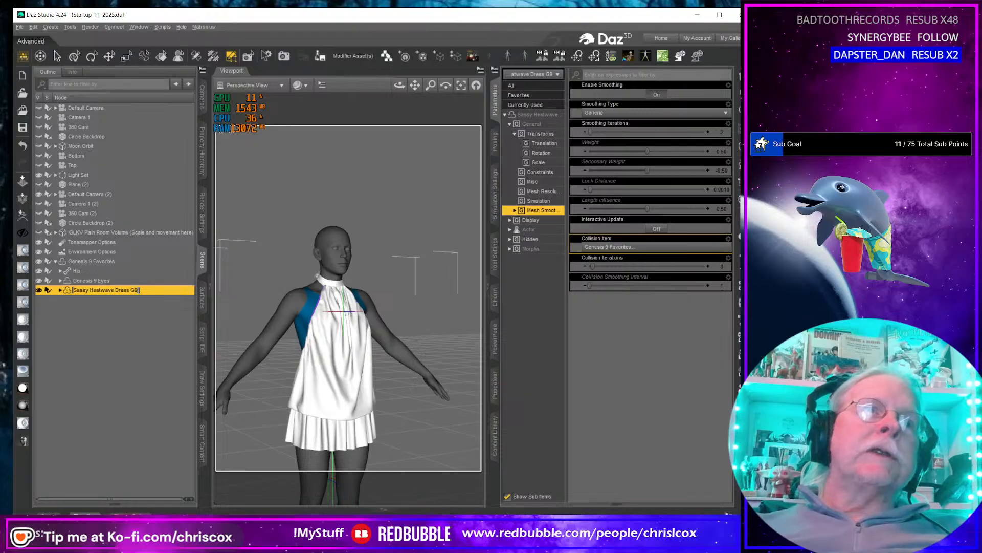
pyautogui.click(203, 70)
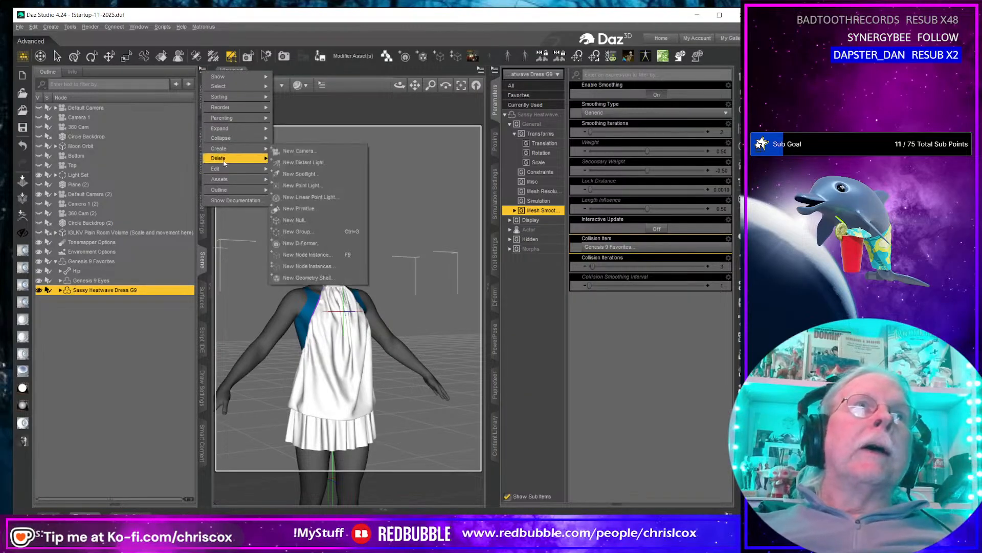
pyautogui.moveTo(225, 169)
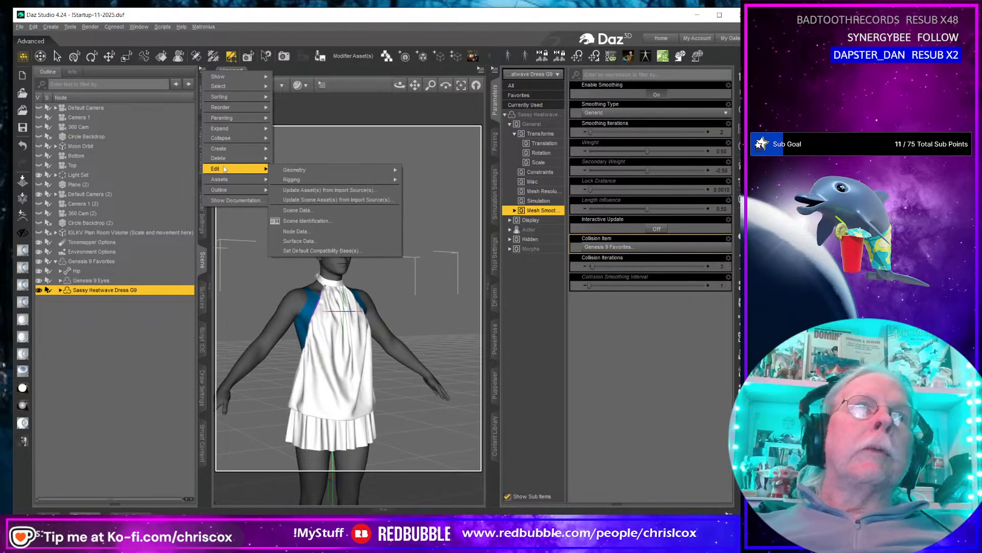
pyautogui.click(297, 231)
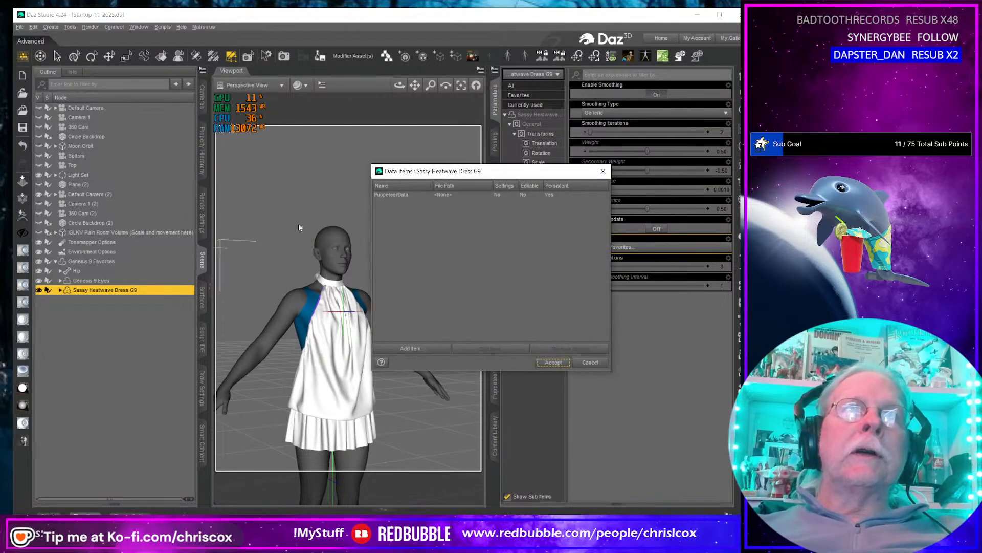
pyautogui.click(590, 362)
# Change the dress's node name to "Sassy Heatwave Dress" in its scene identification.
pyautogui.click(200, 69)
pyautogui.moveTo(225, 166)
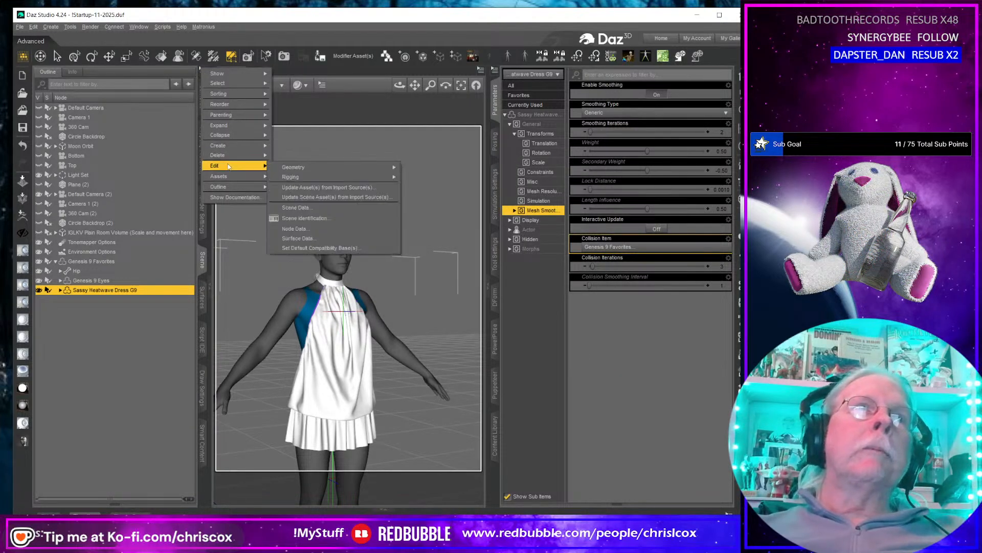
pyautogui.click(295, 220)
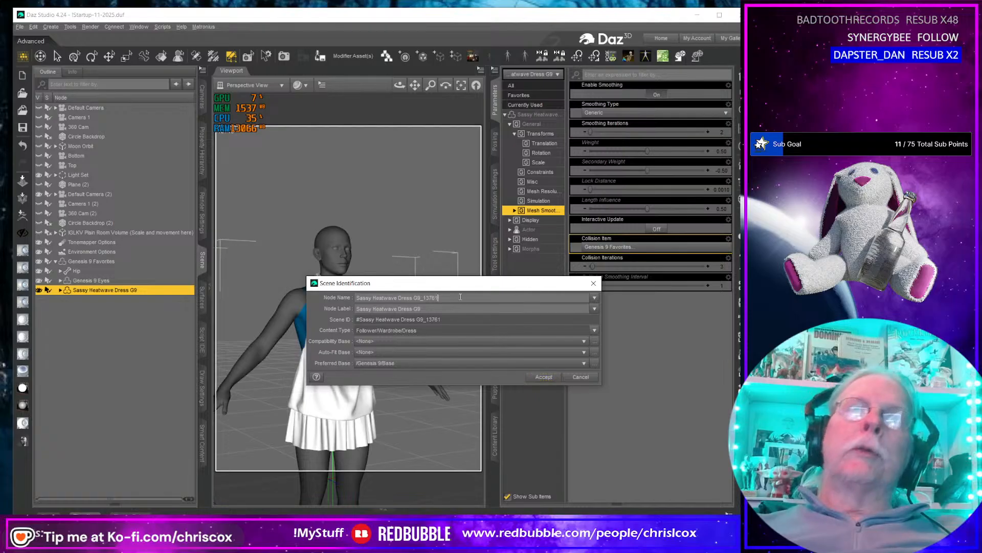
pyautogui.press('BackSpace')
pyautogui.press('BackSpace')
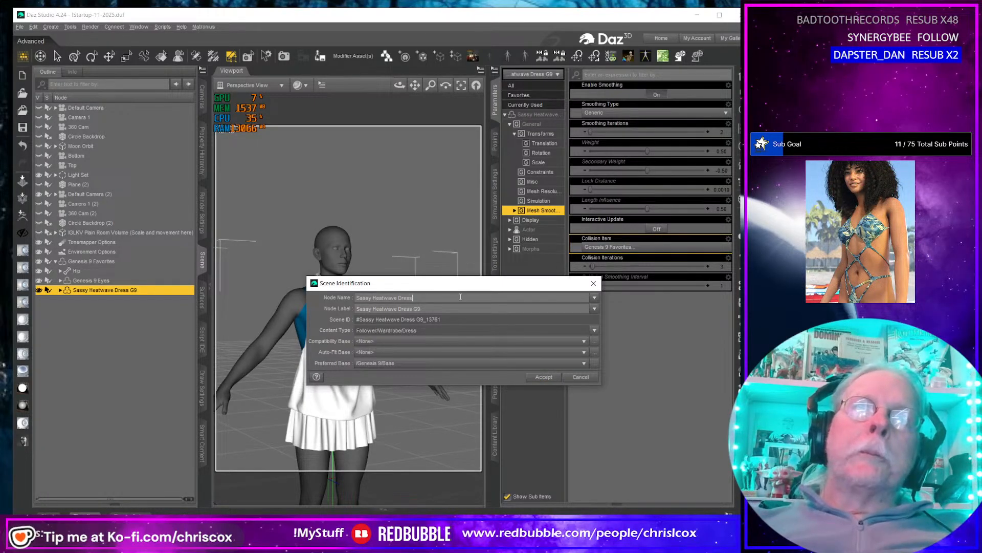
pyautogui.moveTo(456, 289); pyautogui.dragTo(373, 192)
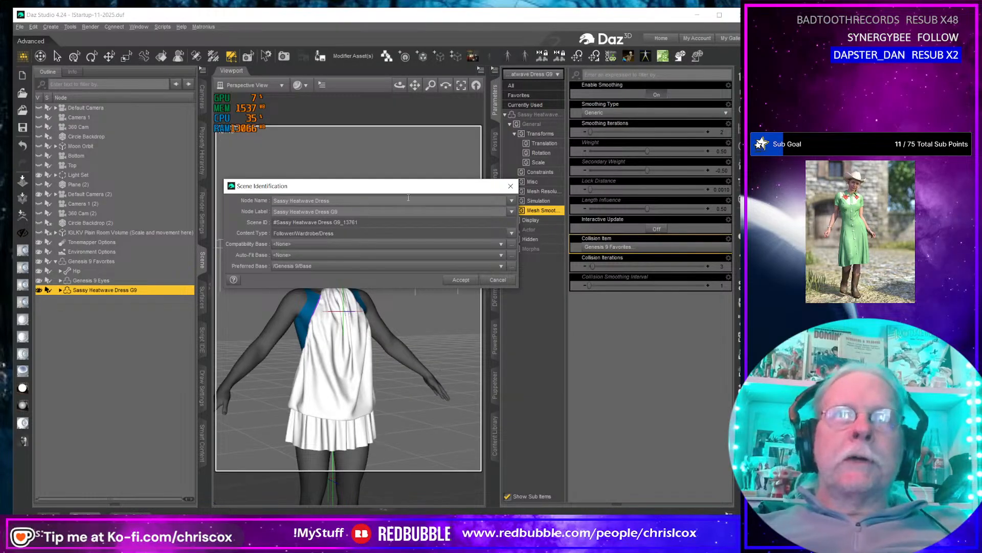
pyautogui.click(463, 279)
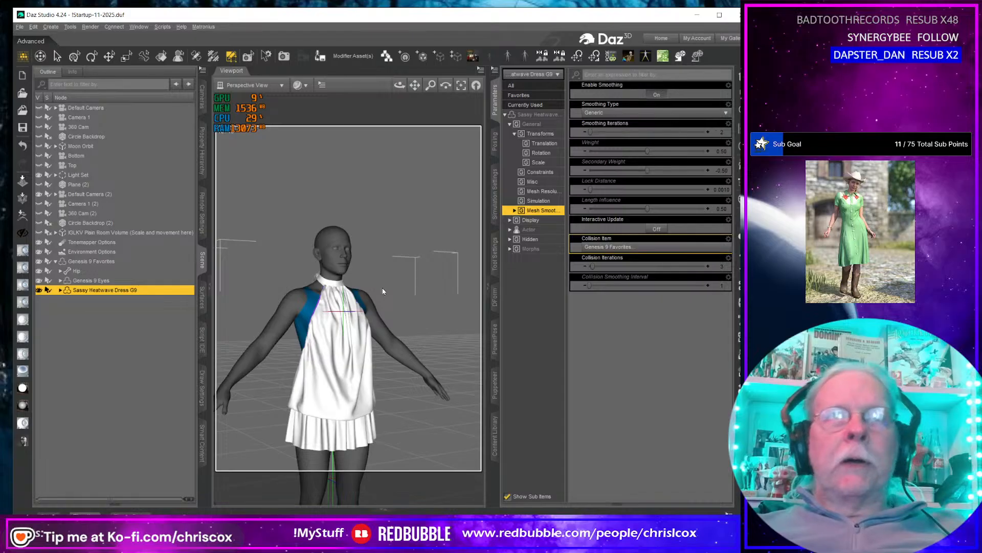
# Start saving the dress as a Figure/Prop asset and browse to the Sassy Heatwave G9 folder under Projects, Dresses, Sassy Heatwave, People, Genesis 9, Clothing.
pyautogui.moveTo(414, 307); pyautogui.dragTo(367, 340, button='middle')
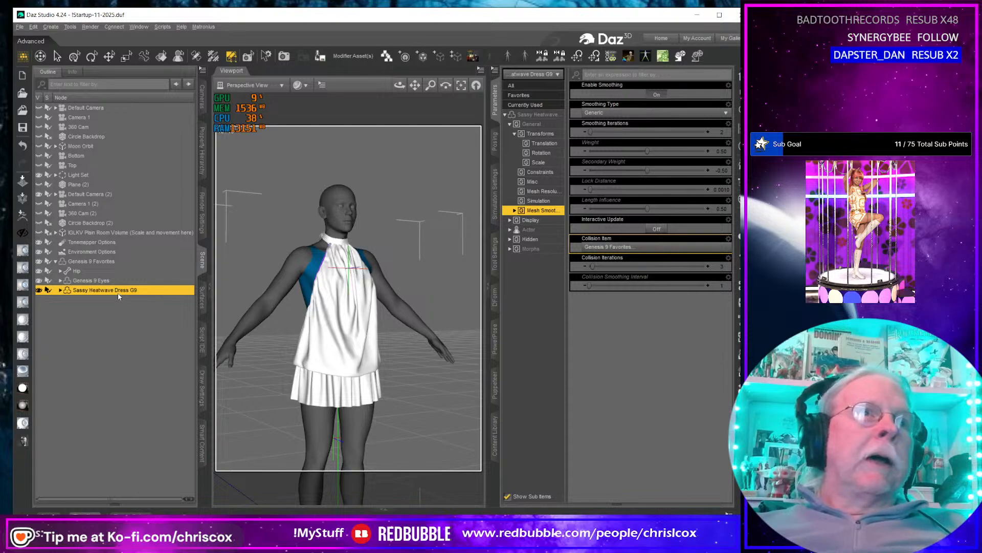
pyautogui.click(321, 57)
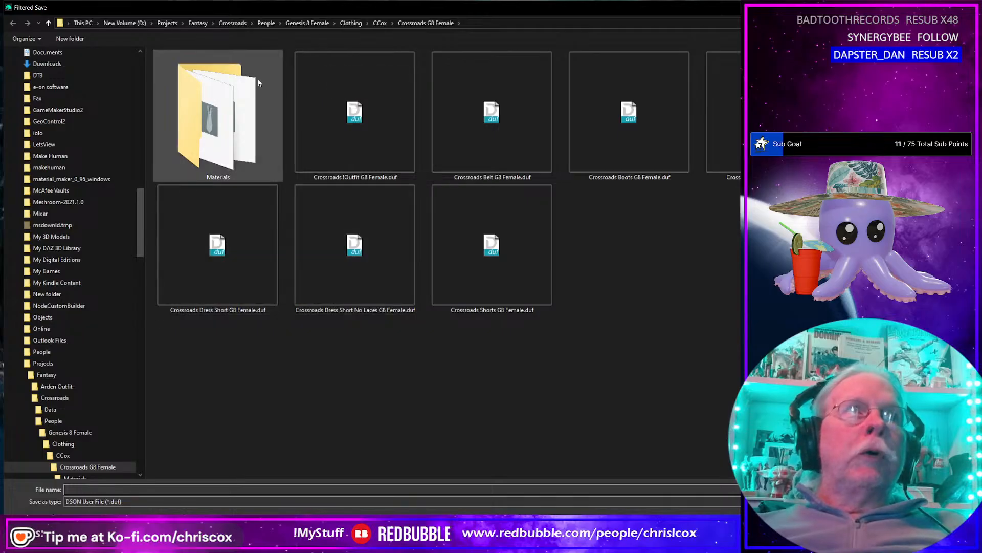
pyautogui.click(169, 24)
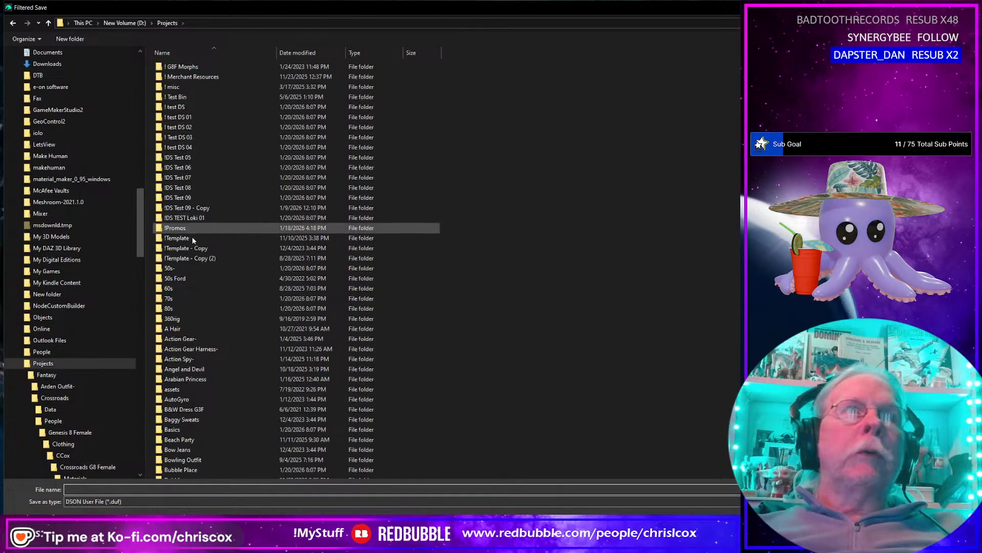
pyautogui.scroll(-5, 213, 281)
pyautogui.scroll(-3, 212, 281)
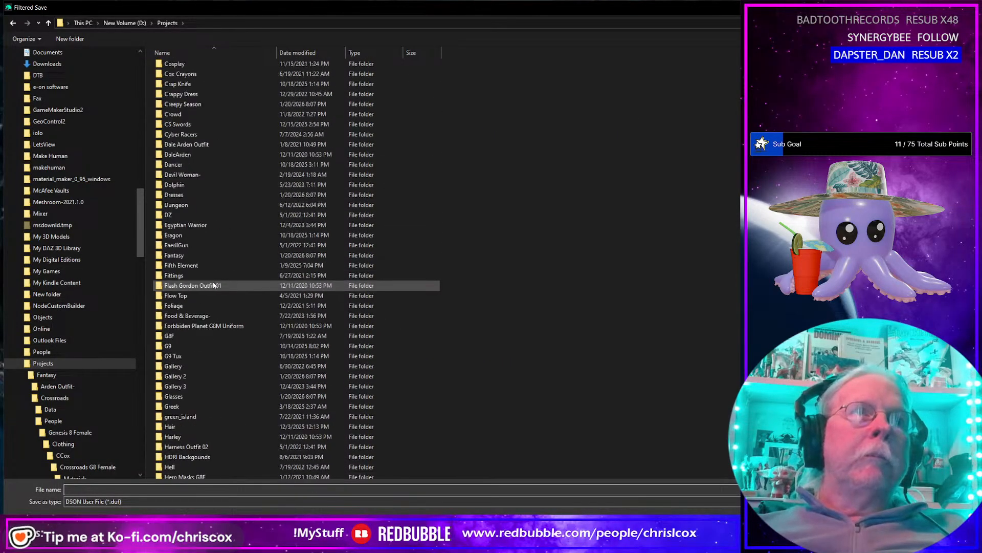
pyautogui.doubleClick(174, 194)
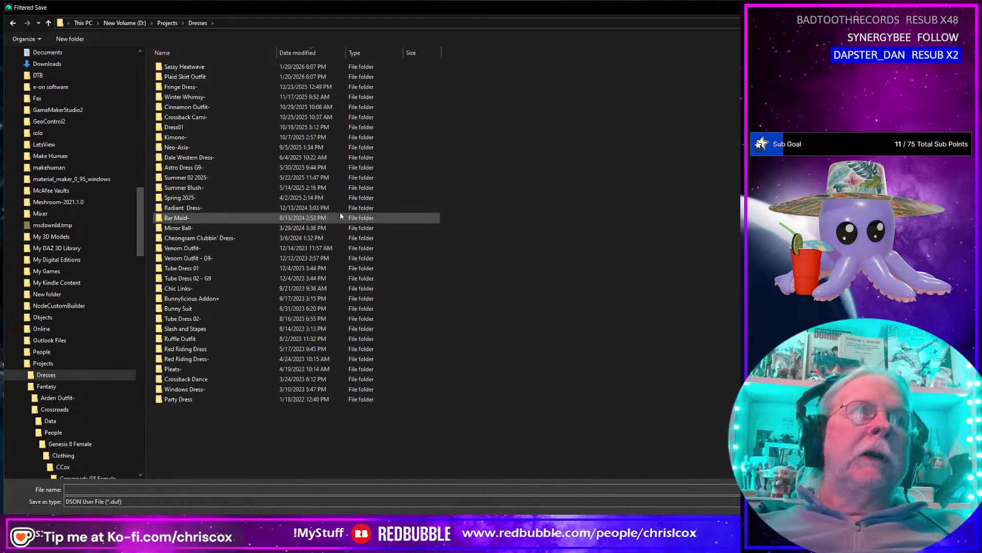
pyautogui.doubleClick(199, 70)
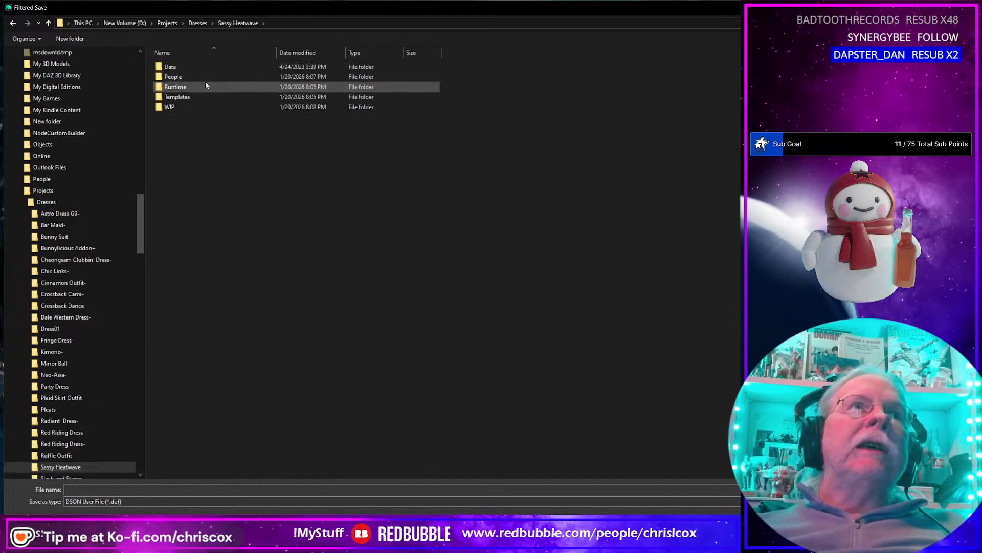
pyautogui.doubleClick(185, 77)
pyautogui.doubleClick(176, 67)
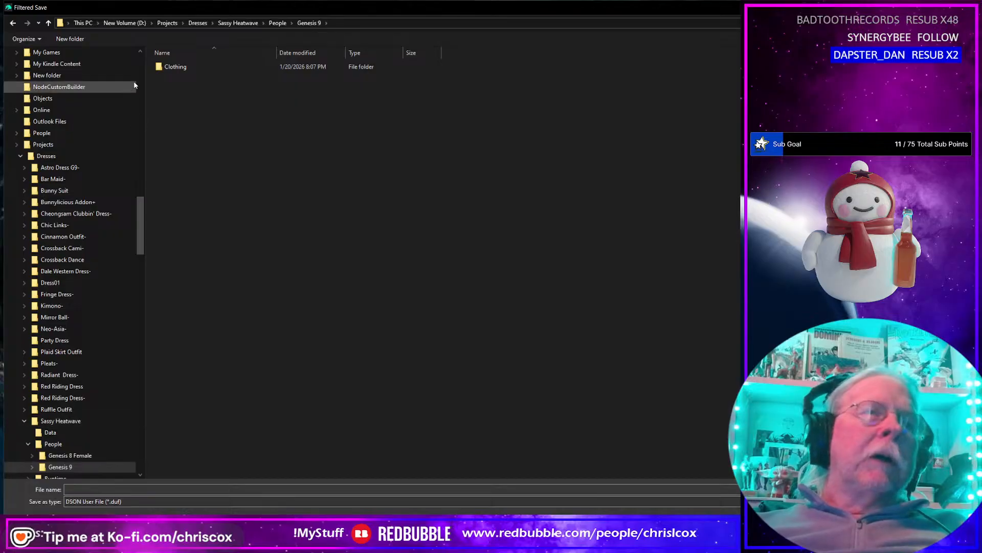
pyautogui.doubleClick(177, 67)
pyautogui.doubleClick(188, 69)
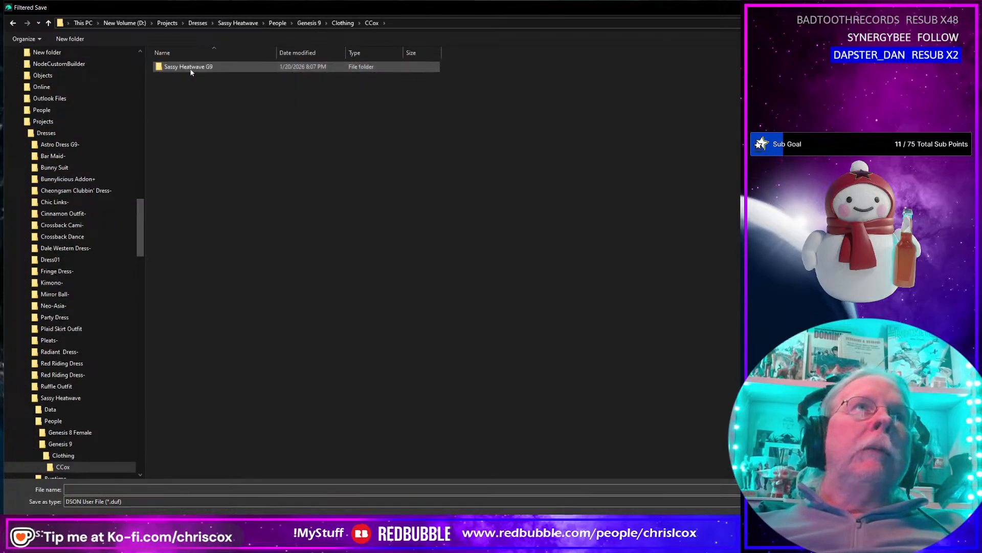
pyautogui.doubleClick(189, 69)
# Name the asset file "Sassy Dress G9" and continue to its save options.
pyautogui.click(204, 489)
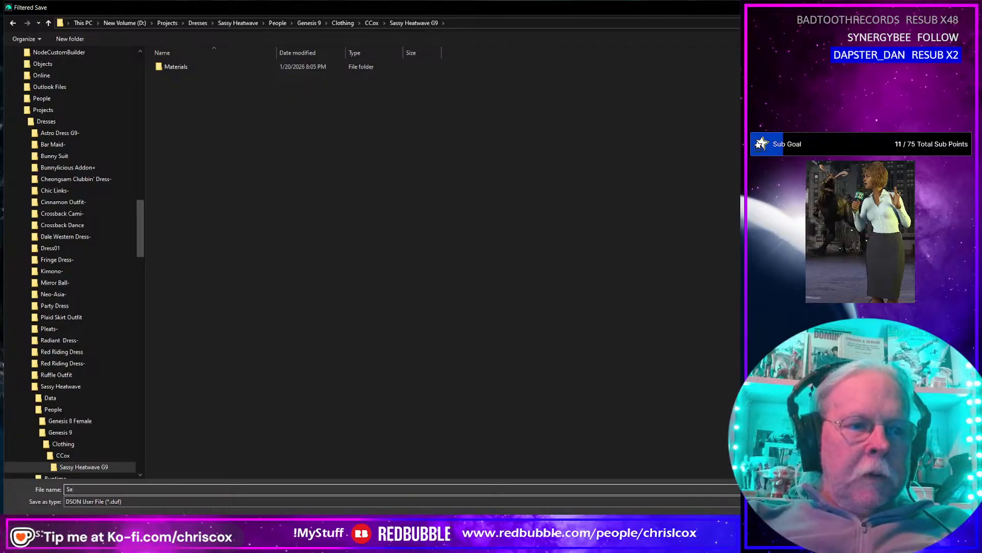
pyautogui.write('Sassy')
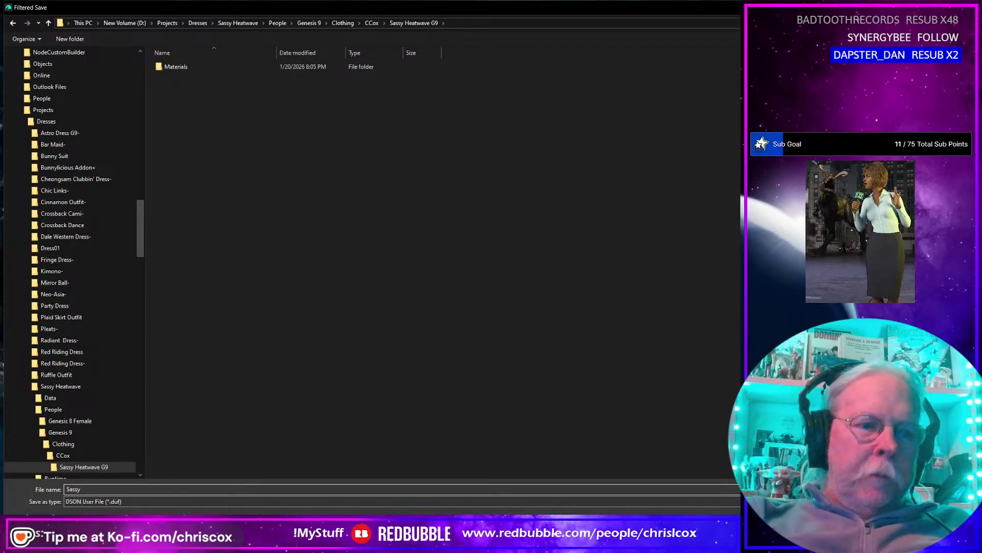
pyautogui.write(' Dress G9')
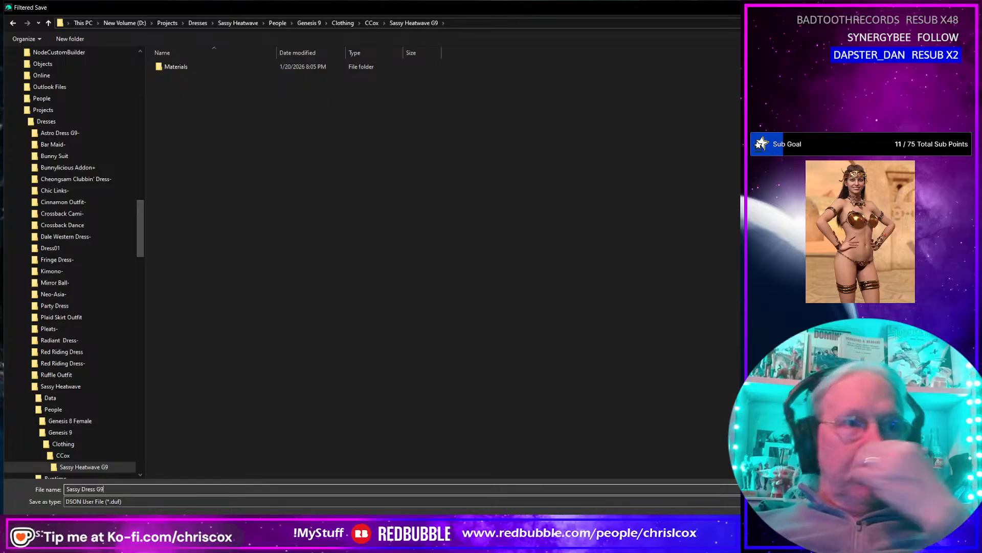
pyautogui.press('Return')
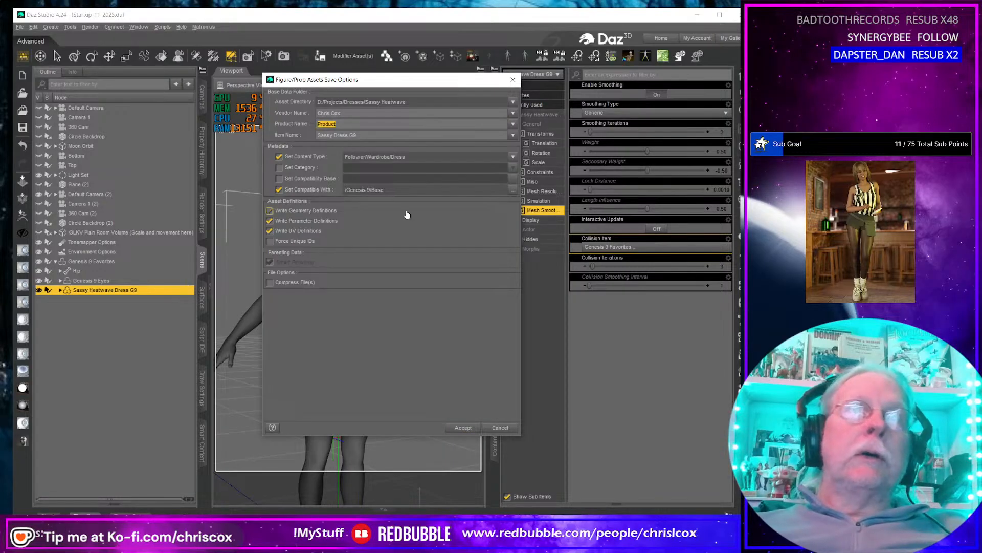
# Set the product name to "Sassy Heatwave" and the item name to "Sassy Heatwave Dress G9", and save the dress asset.
pyautogui.write('Sassy H')
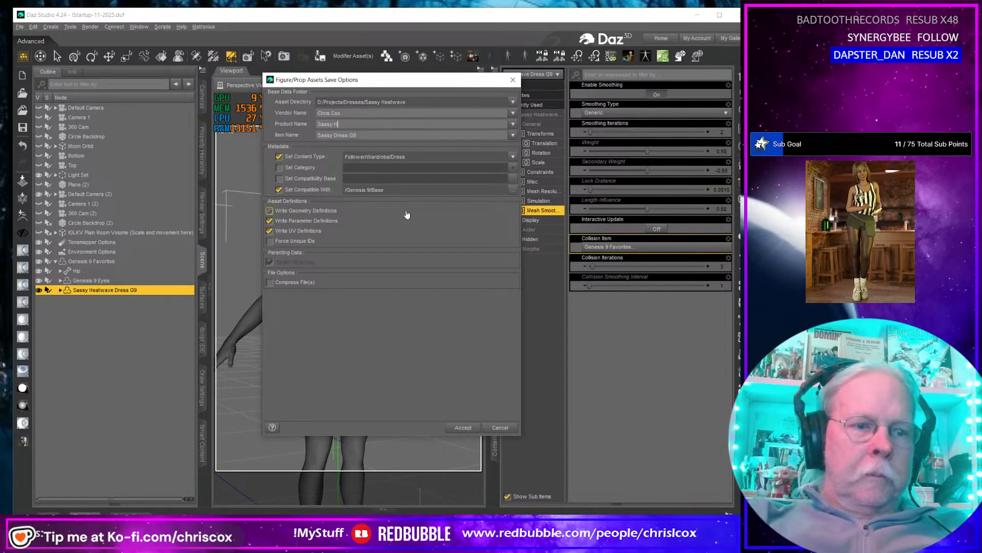
pyautogui.write('eatwave')
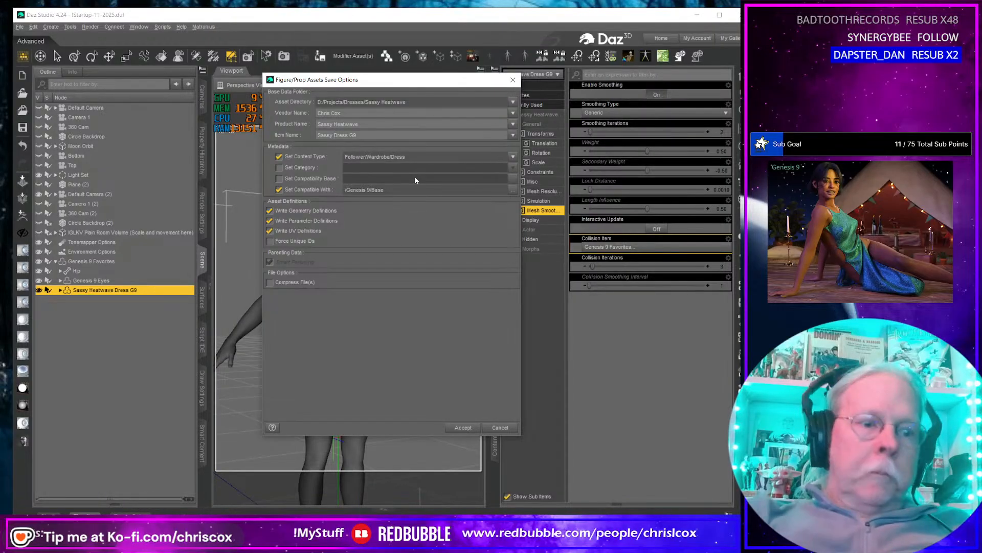
pyautogui.write('He')
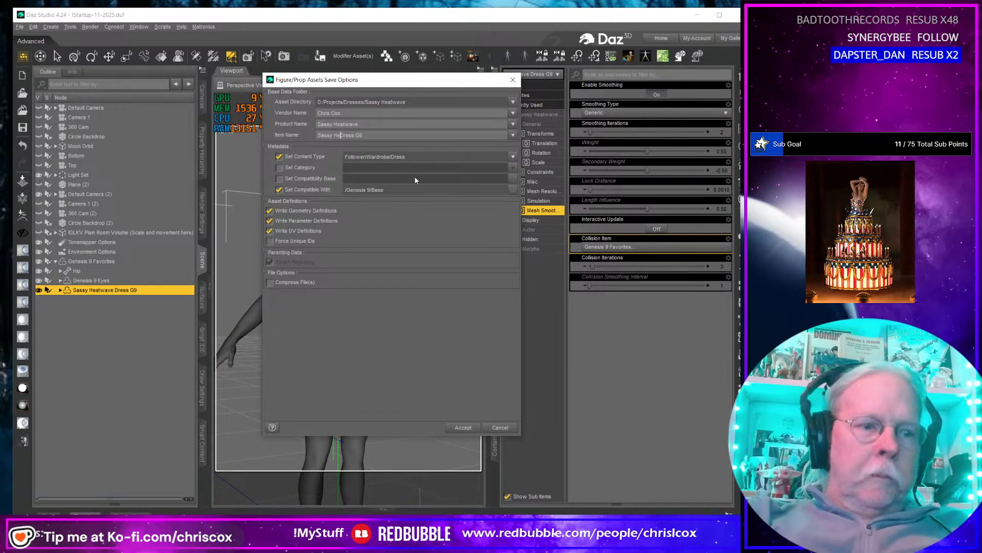
pyautogui.write('atwav')
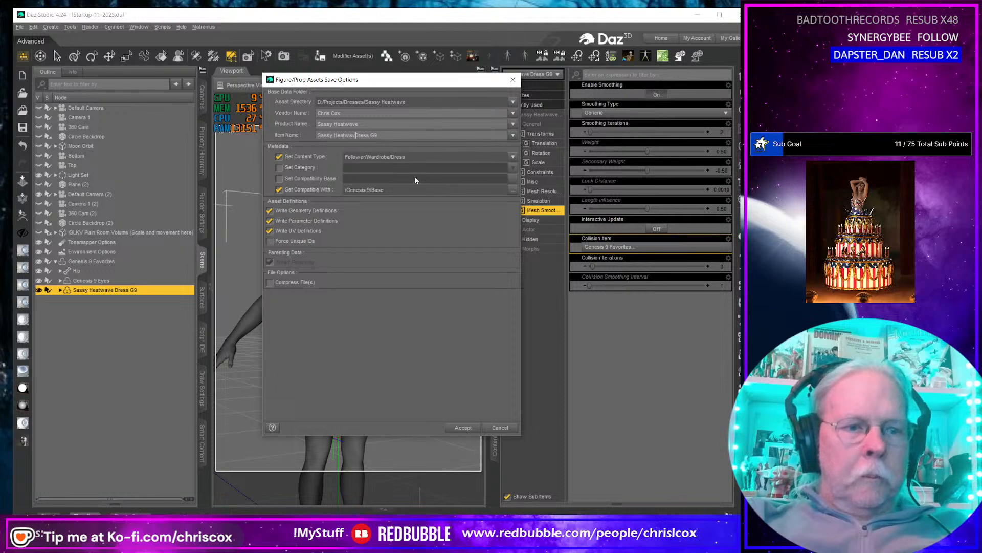
pyautogui.write('e')
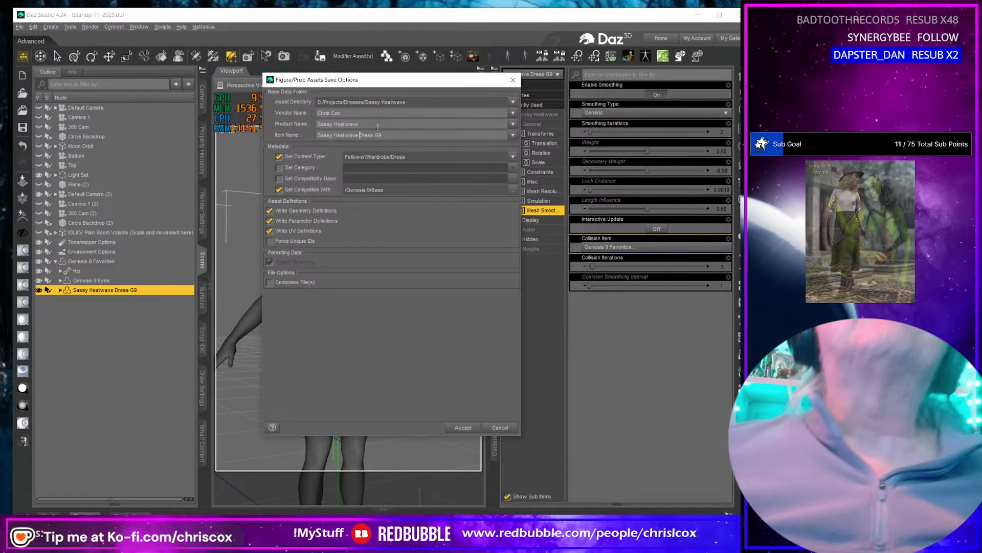
pyautogui.click(463, 428)
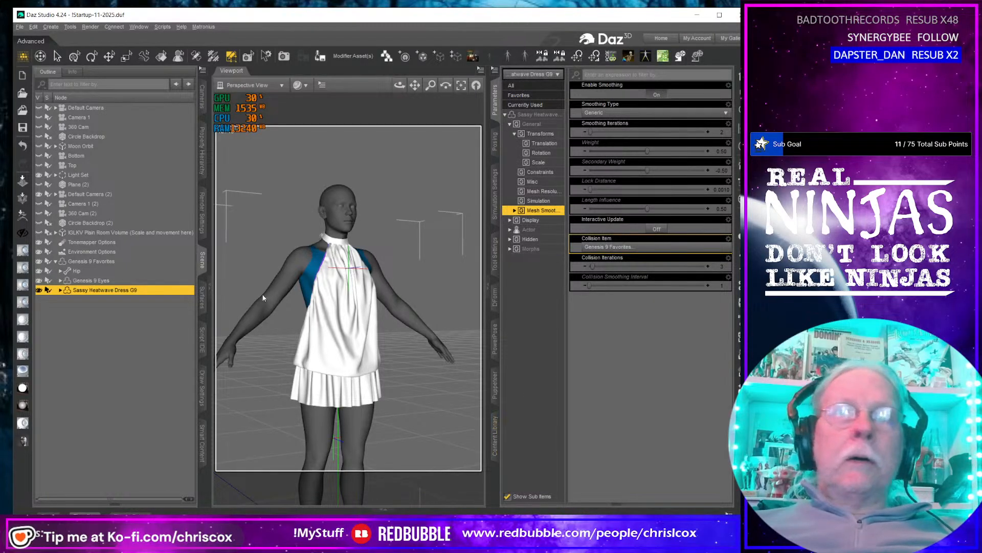
pyautogui.click(496, 433)
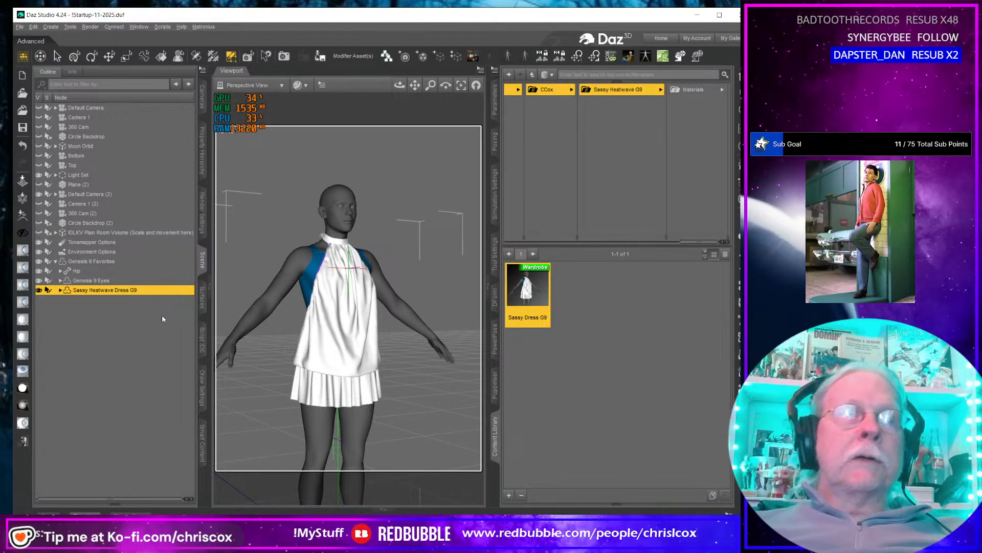
# Start saving the scene under a new name and create a "Sassy Heatwave" folder inside Projects, !Promos.
pyautogui.click(20, 27)
pyautogui.moveTo(62, 94)
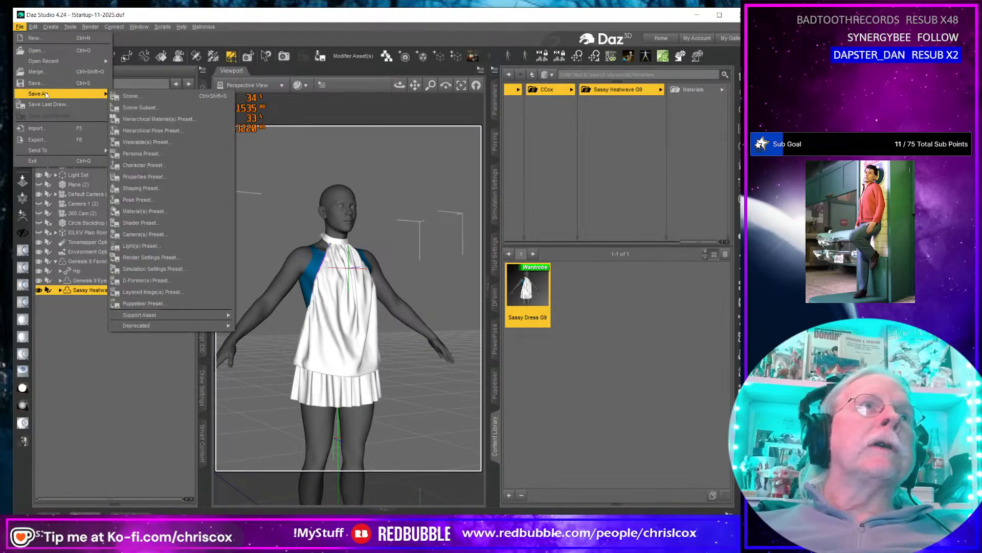
pyautogui.click(130, 96)
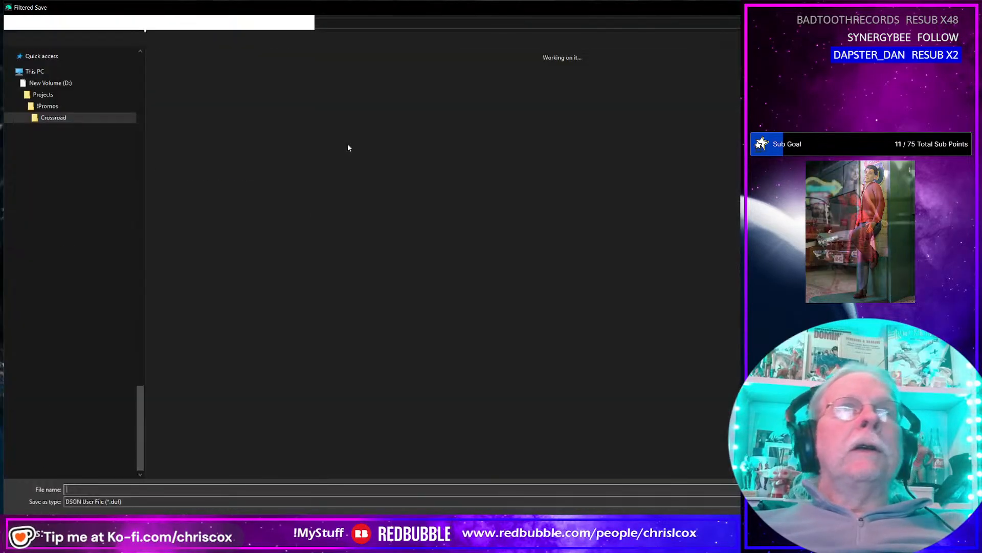
pyautogui.click(196, 23)
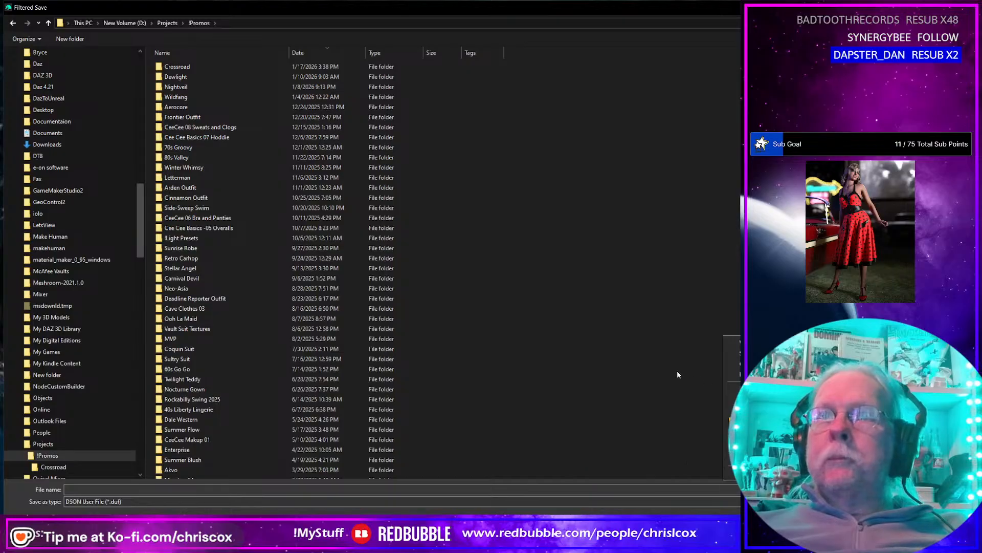
pyautogui.moveTo(735, 458)
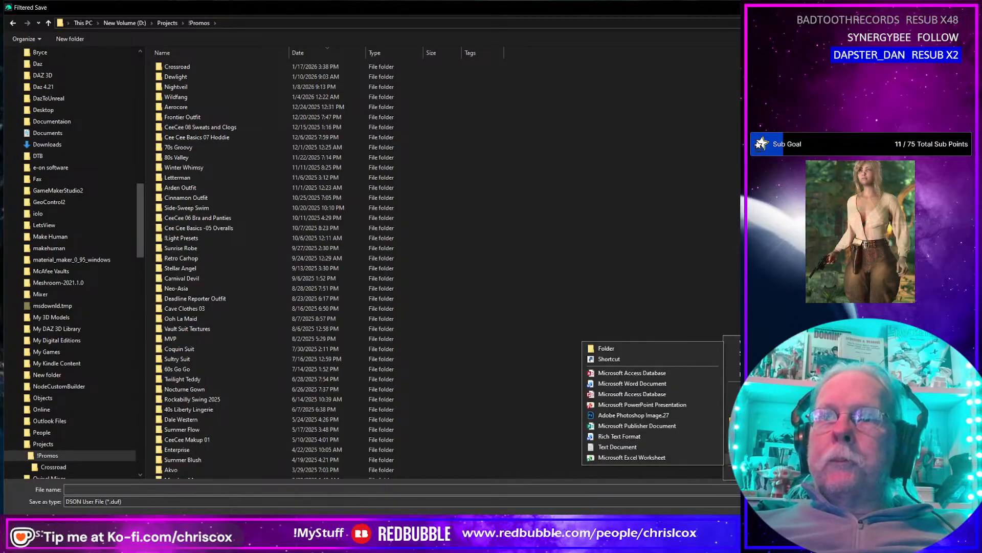
pyautogui.click(609, 353)
pyautogui.write('Sassy Heatwave')
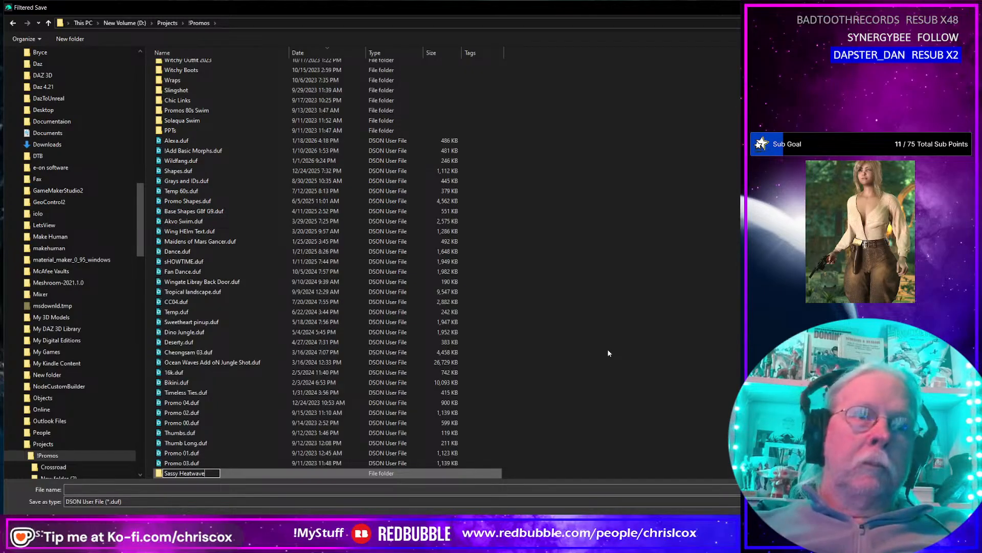
pyautogui.press('Return')
# Save the scene as "WIP 01" inside the new Sassy Heatwave folder with the default scene save options.
pyautogui.press('Return')
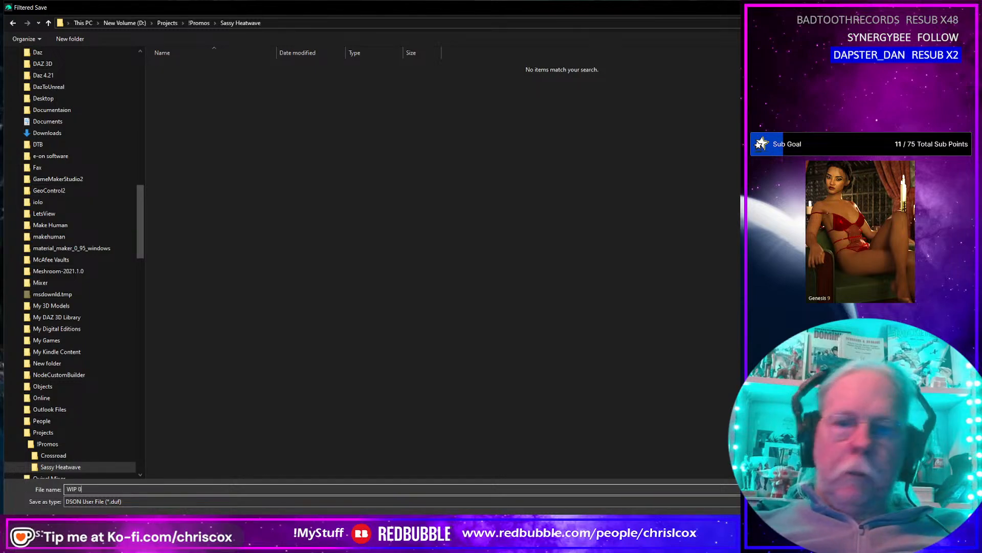
pyautogui.press('Return')
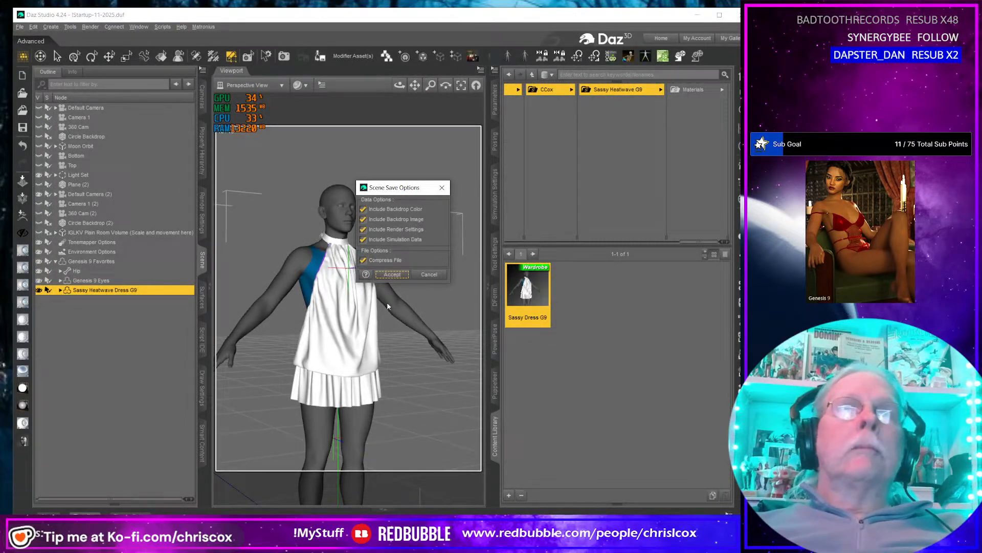
pyautogui.click(393, 276)
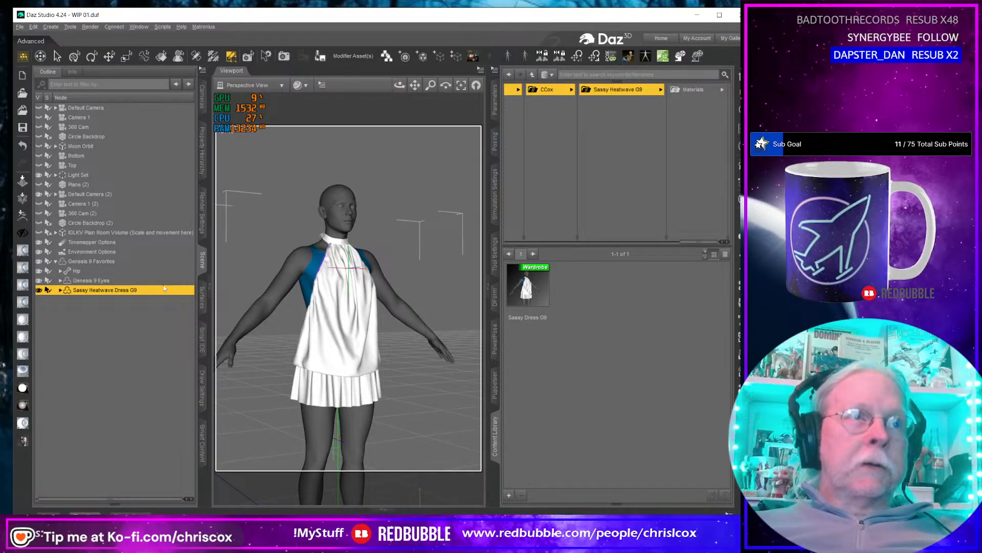
# Hide the Genesis 9 figure together with its dress and load a Genesis 8 Female figure into the scene.
pyautogui.click(38, 261)
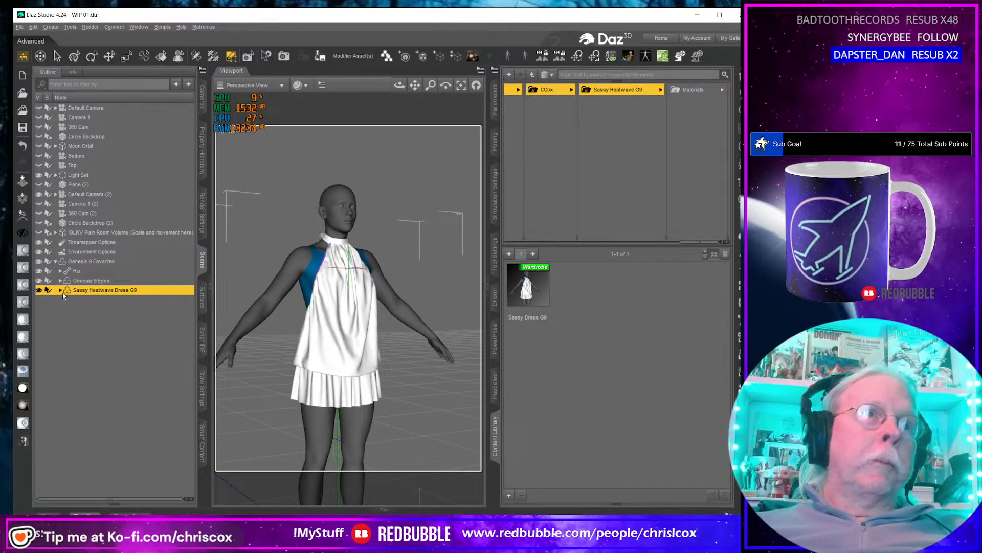
pyautogui.click(127, 394)
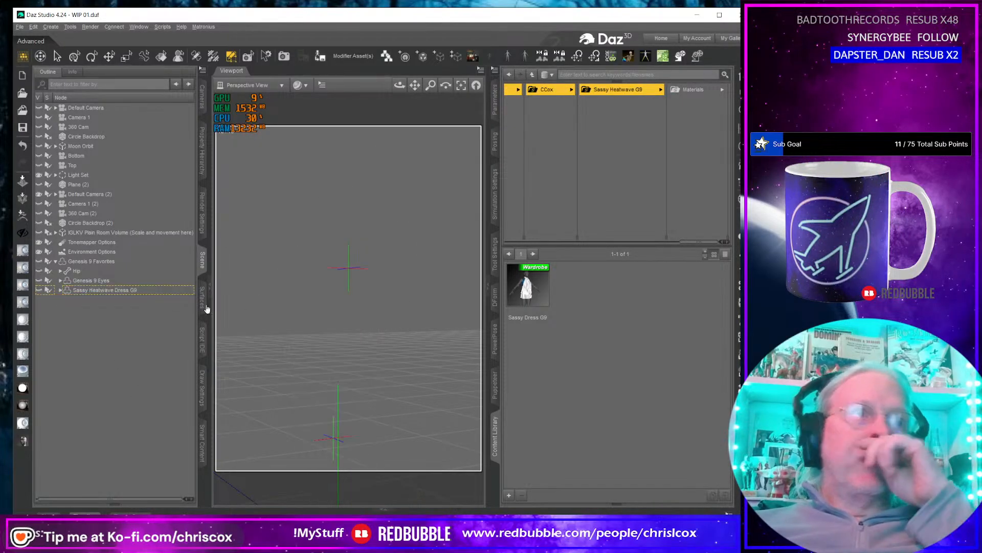
pyautogui.click(473, 56)
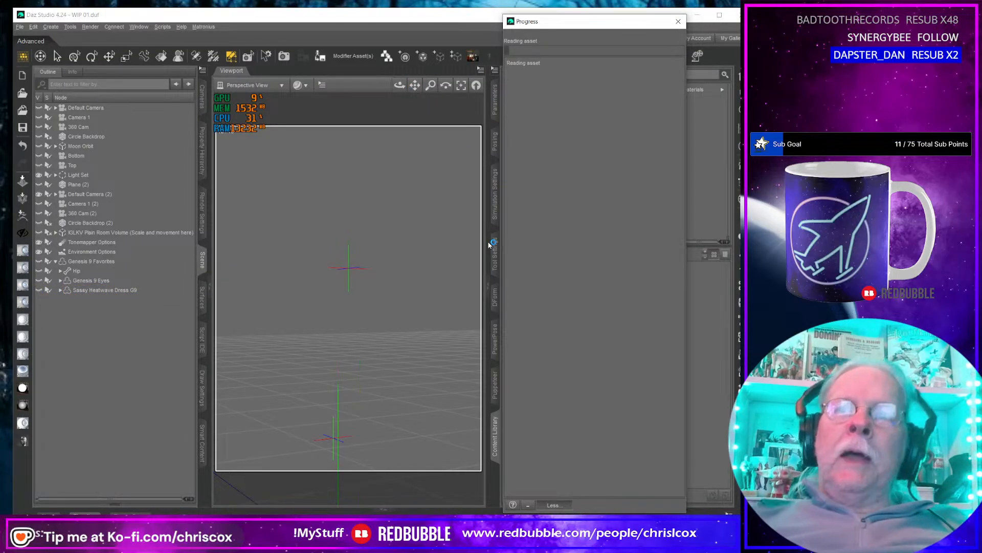
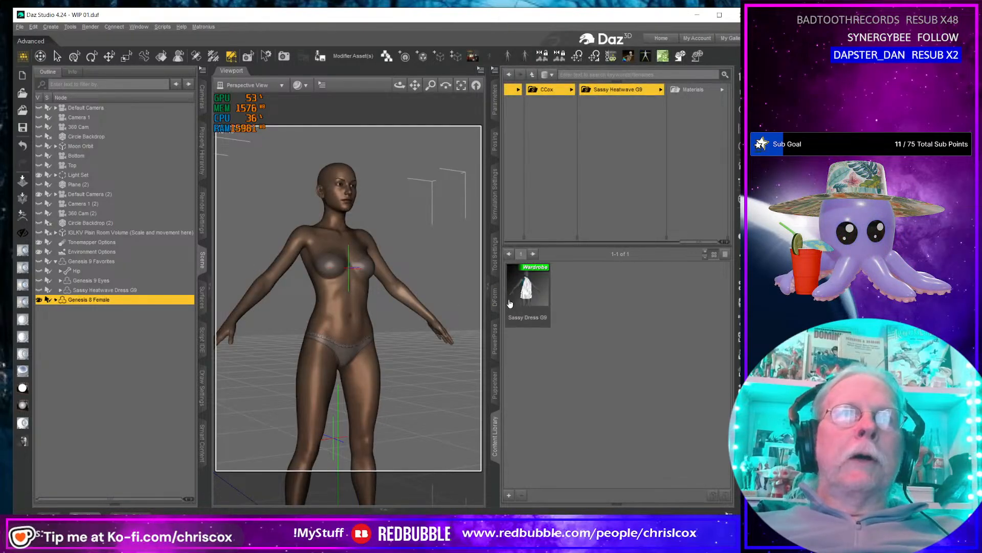
# Load Sassy Dress G9 onto the Genesis 8 Female and Auto-Fit it as a Genesis 9 item of type Dresses/Knee-Length.
pyautogui.click(528, 293)
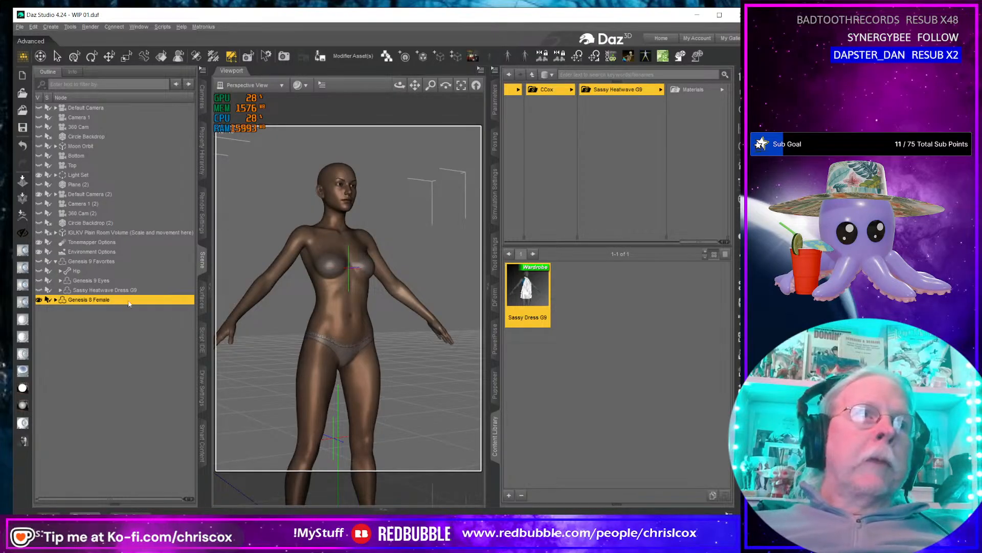
pyautogui.moveTo(523, 300); pyautogui.dragTo(349, 300)
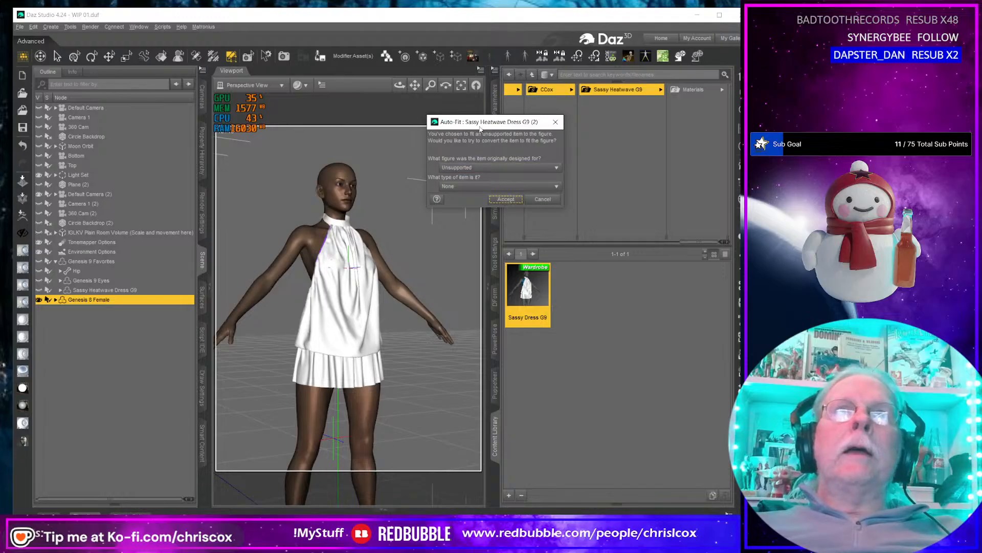
pyautogui.moveTo(480, 125); pyautogui.dragTo(435, 133)
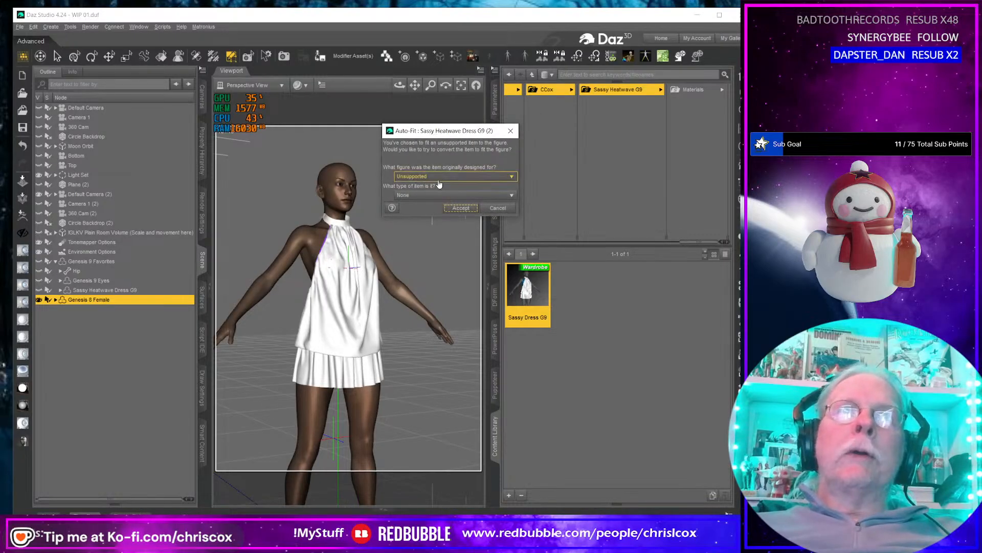
pyautogui.click(439, 176)
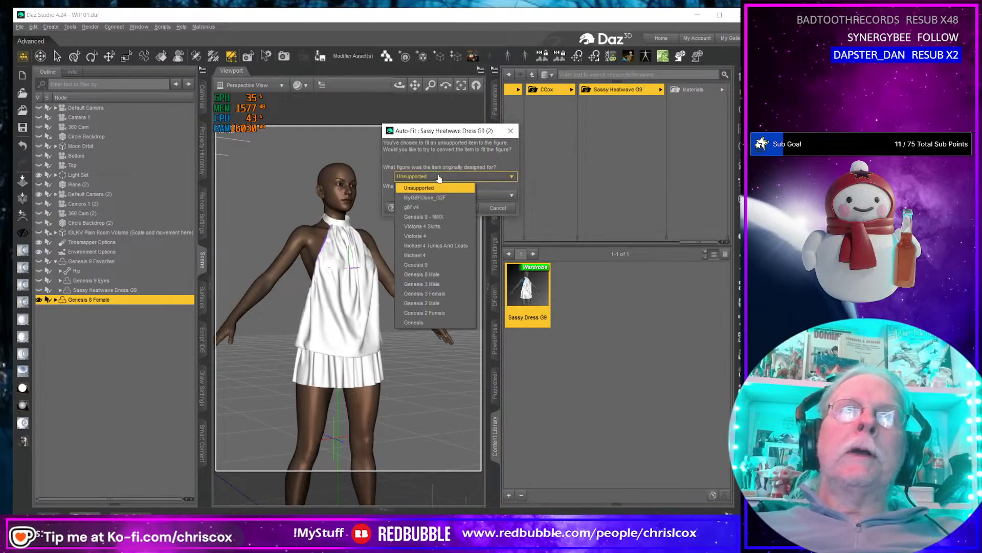
pyautogui.click(435, 264)
pyautogui.click(450, 194)
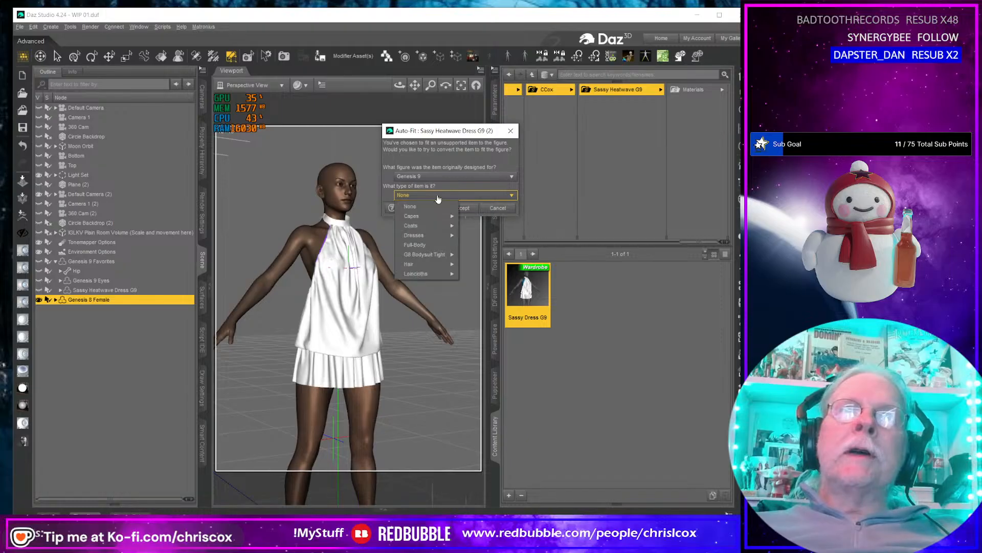
pyautogui.moveTo(440, 235)
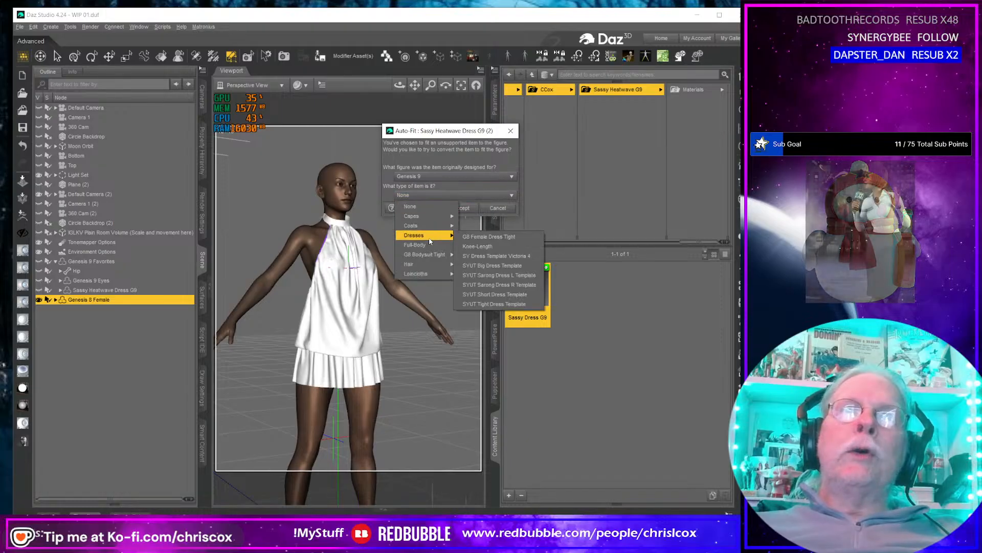
pyautogui.click(477, 246)
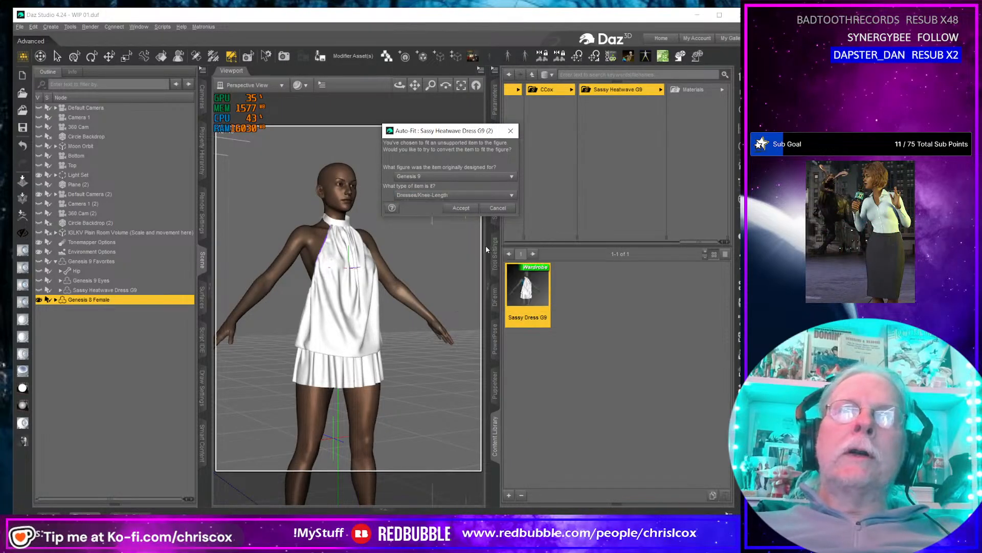
pyautogui.click(463, 211)
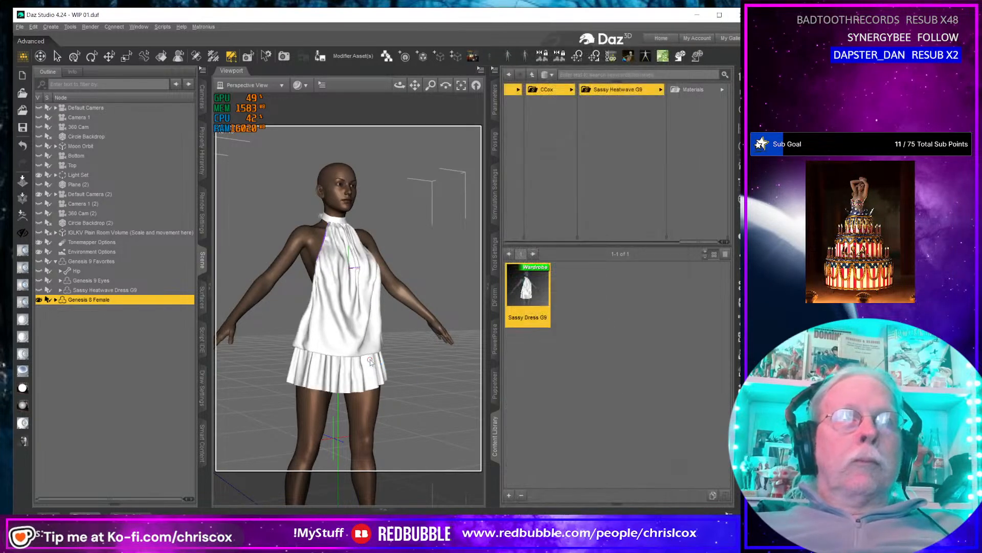
# Rename the dress fitted to the Genesis 8 Female as "Sassy Heatwave Dress G8 Female" in the scene hierarchy.
pyautogui.moveTo(371, 362)
pyautogui.mouseDown(button='middle')
pyautogui.moveTo(476, 360)
pyautogui.moveTo(445, 373)
pyautogui.moveTo(374, 369)
pyautogui.moveTo(386, 364)
pyautogui.moveTo(384, 353)
pyautogui.moveTo(353, 358)
pyautogui.mouseUp(button='middle')
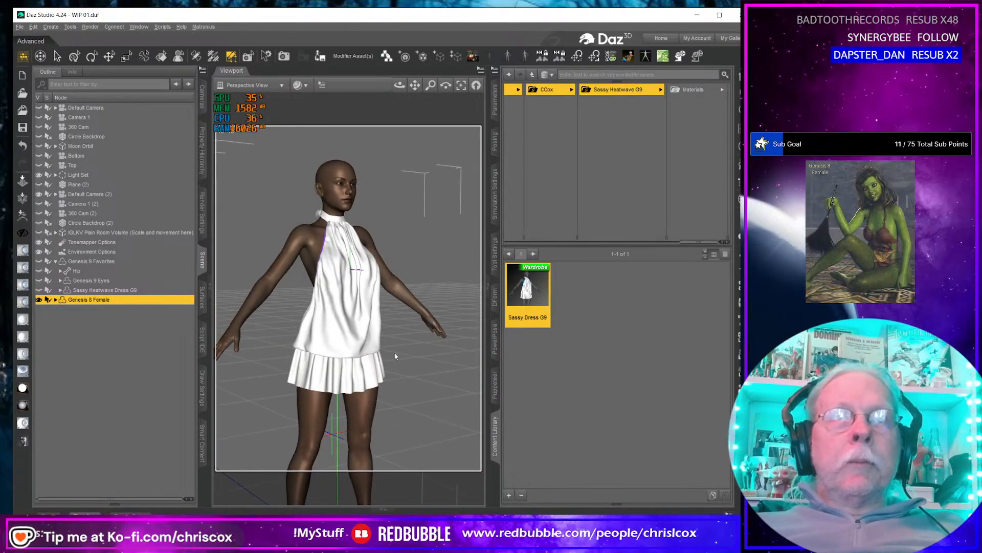
pyautogui.click(55, 300)
pyautogui.click(132, 319)
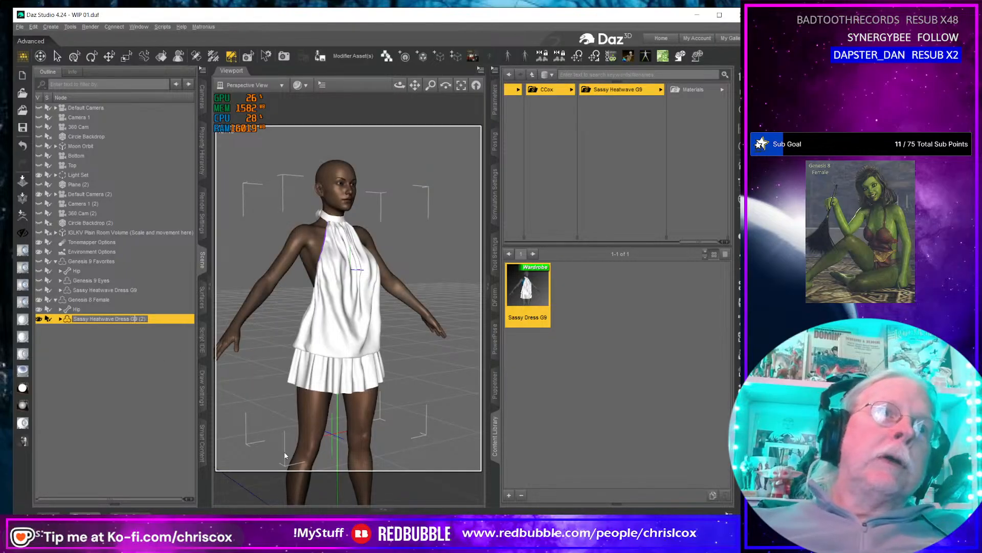
pyautogui.hotkey('shift', 'Right')
pyautogui.hotkey('shift', 'Right')
pyautogui.hotkey('shift', 'Right')
pyautogui.hotkey('shift', 'Right')
pyautogui.hotkey('shift', 'Right')
pyautogui.write('8 ')
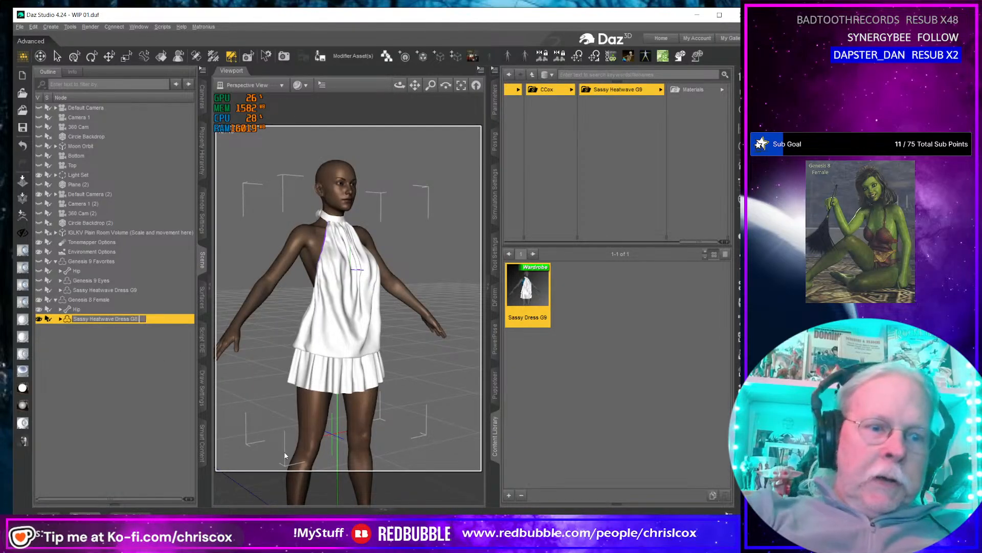
pyautogui.write('Female')
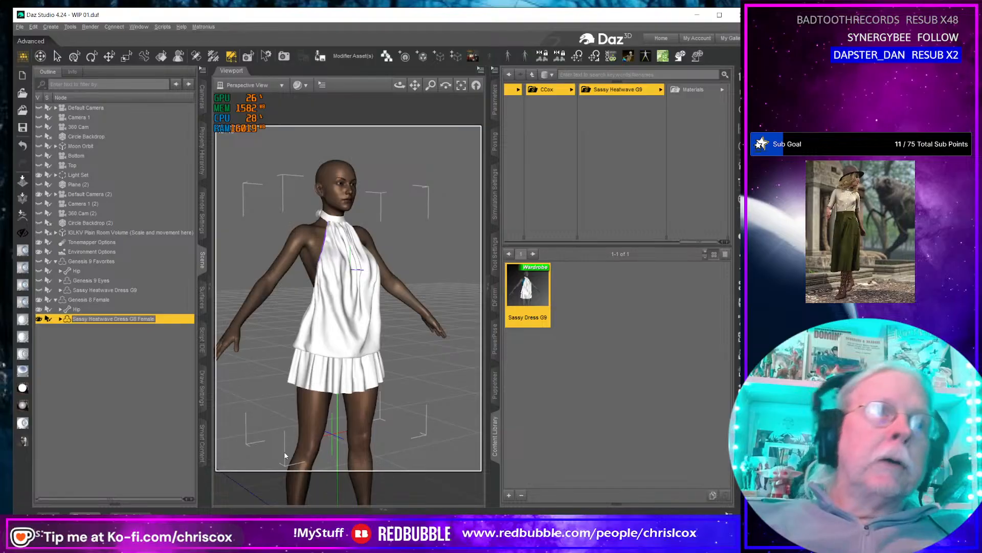
pyautogui.press('Return')
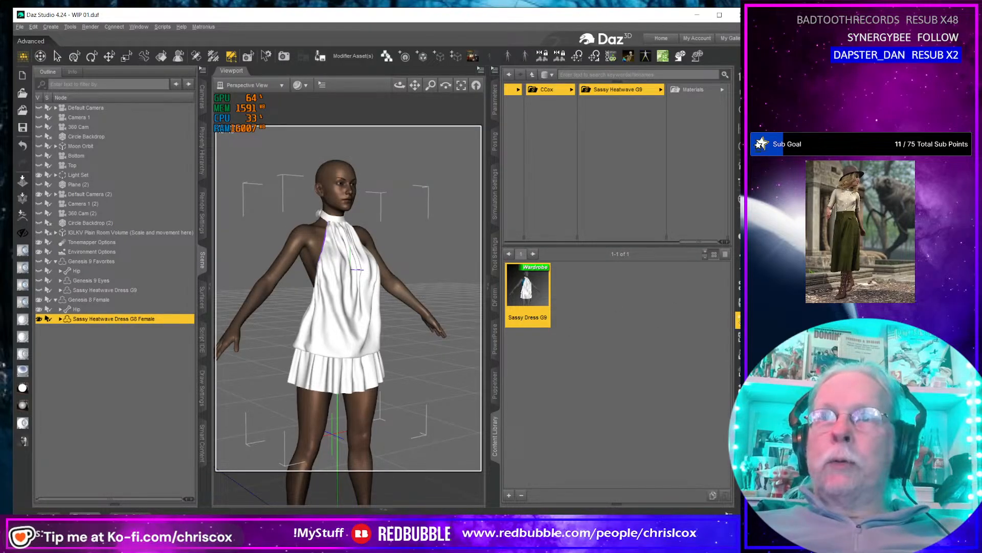
# Update the base geometry of the G8 Female dress using vertex positions from the file HTM G8 Female.obj.
pyautogui.click(742, 320)
pyautogui.click(466, 162)
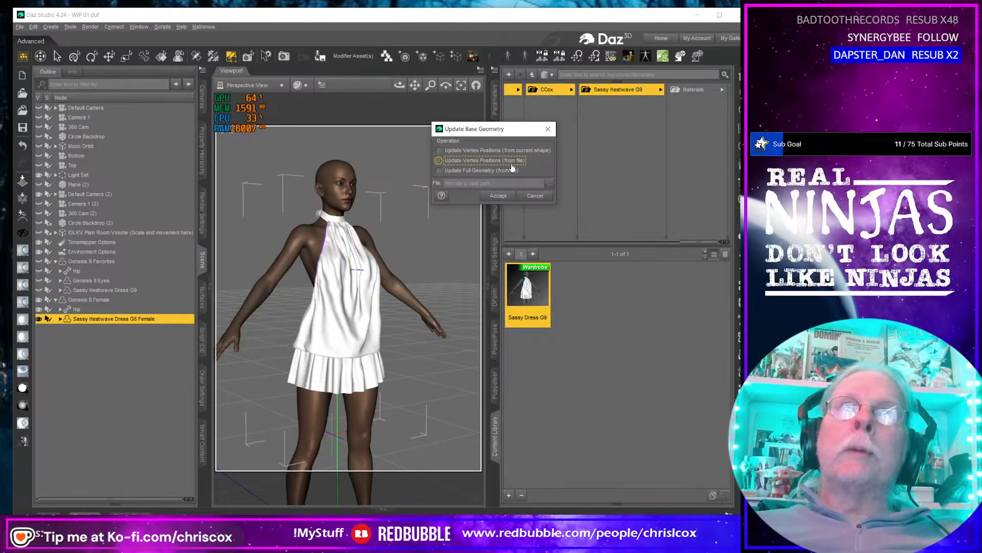
pyautogui.click(550, 183)
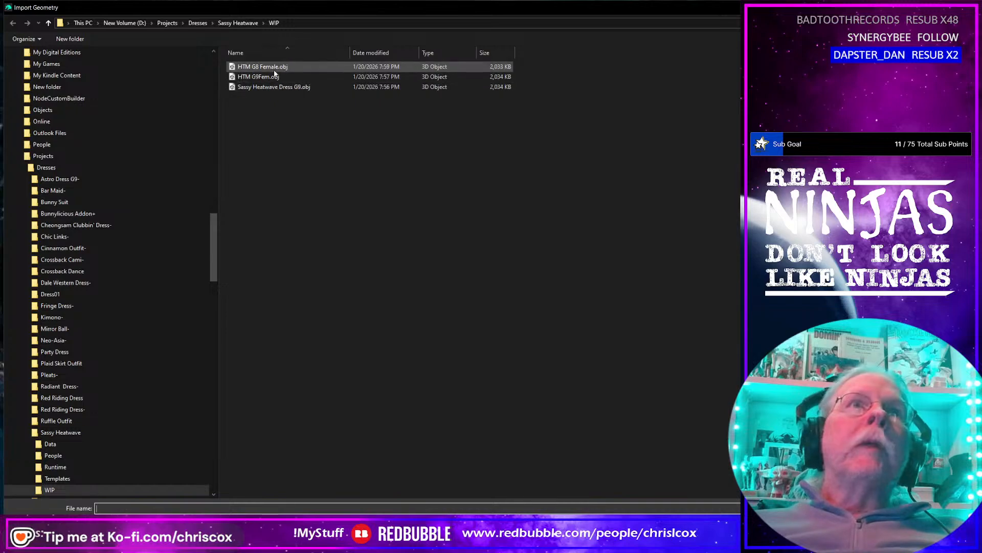
pyautogui.doubleClick(274, 69)
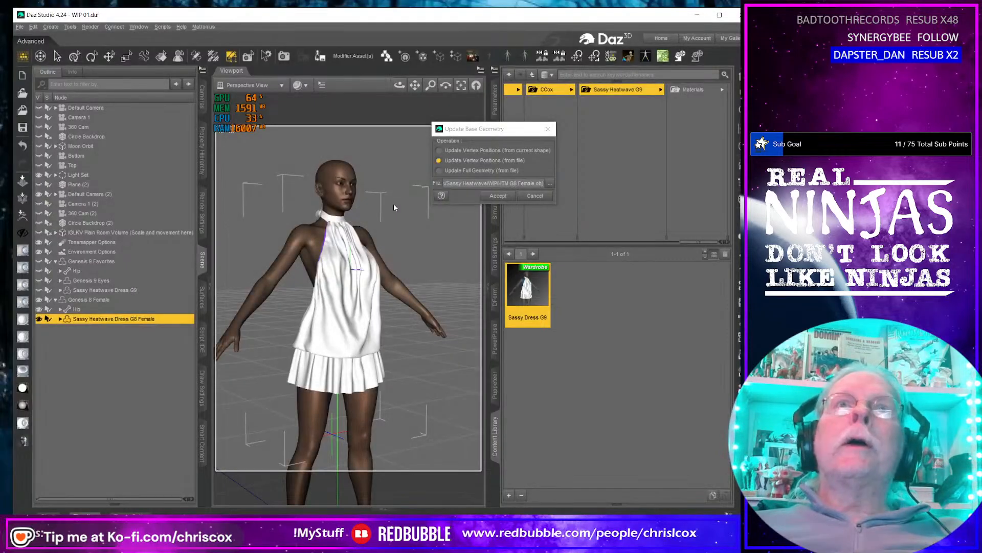
pyautogui.click(499, 196)
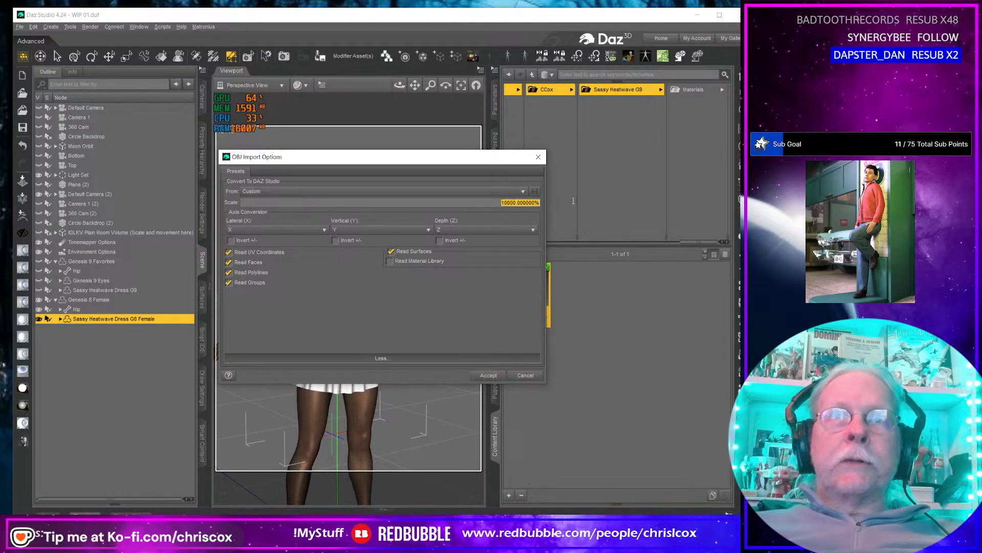
# Set the OBJ import scale to 10309.3% and accept the import options for the dress's new vertex positions.
pyautogui.write('10')
pyautogui.press('Return')
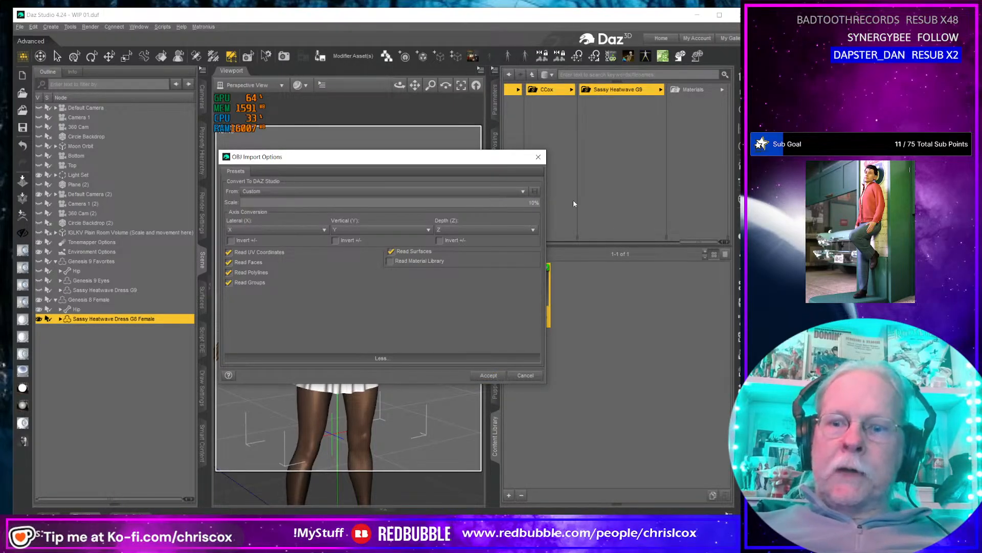
pyautogui.write('03')
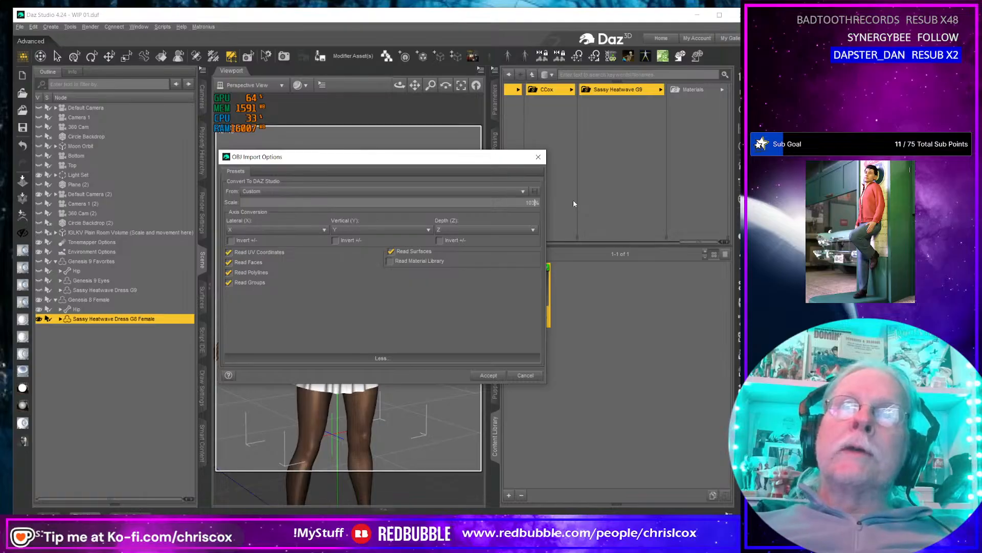
pyautogui.write('09')
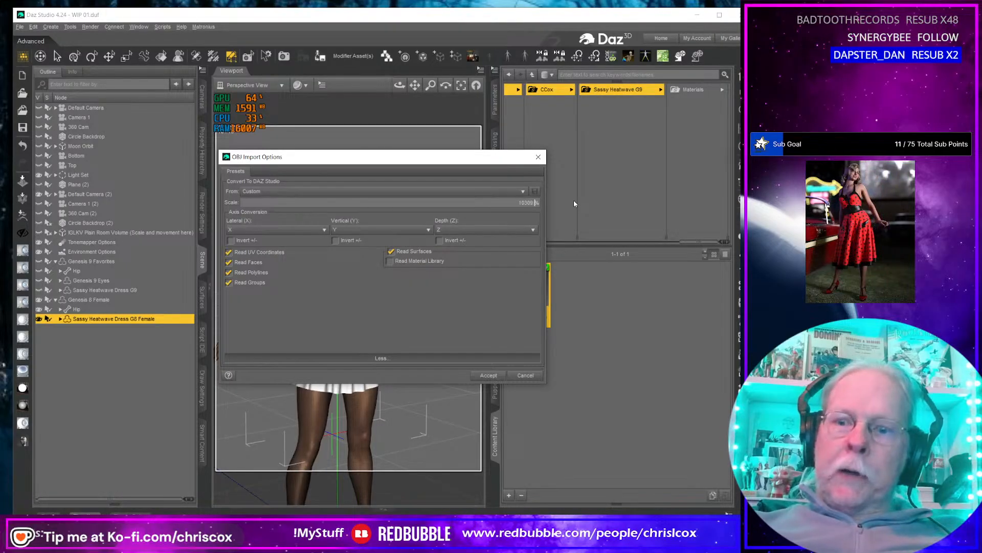
pyautogui.write('.3')
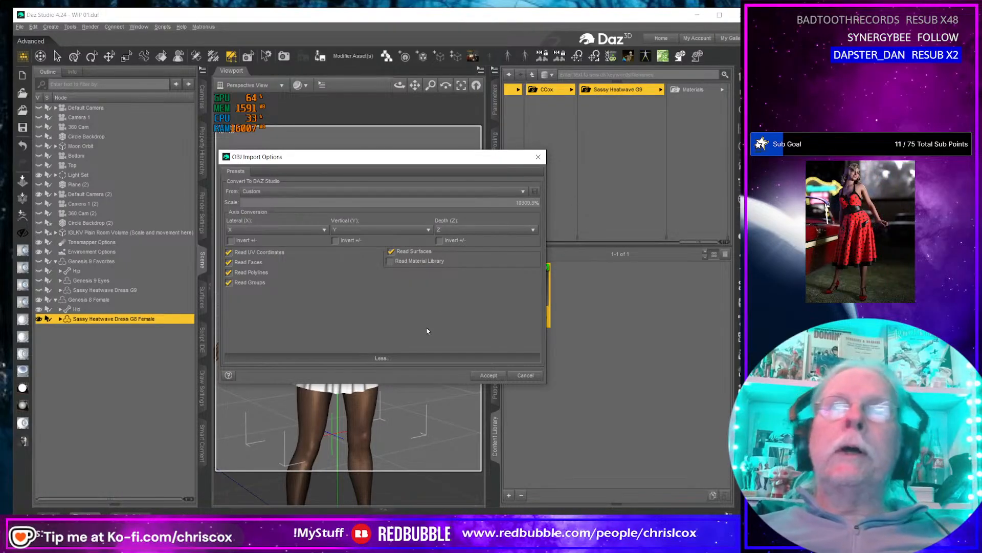
pyautogui.click(487, 375)
pyautogui.moveTo(386, 338)
pyautogui.mouseDown(button='middle')
pyautogui.moveTo(453, 338)
pyautogui.moveTo(305, 338)
pyautogui.moveTo(387, 341)
pyautogui.mouseUp(button='middle')
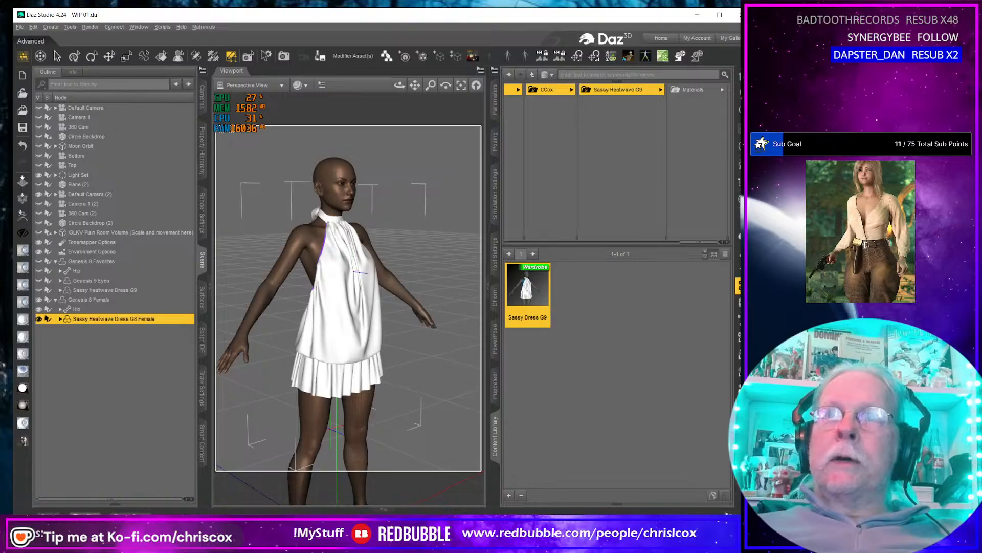
# Run a cloth simulation on the Genesis 8 Female dress and inspect the drape from the front and side.
pyautogui.click(738, 286)
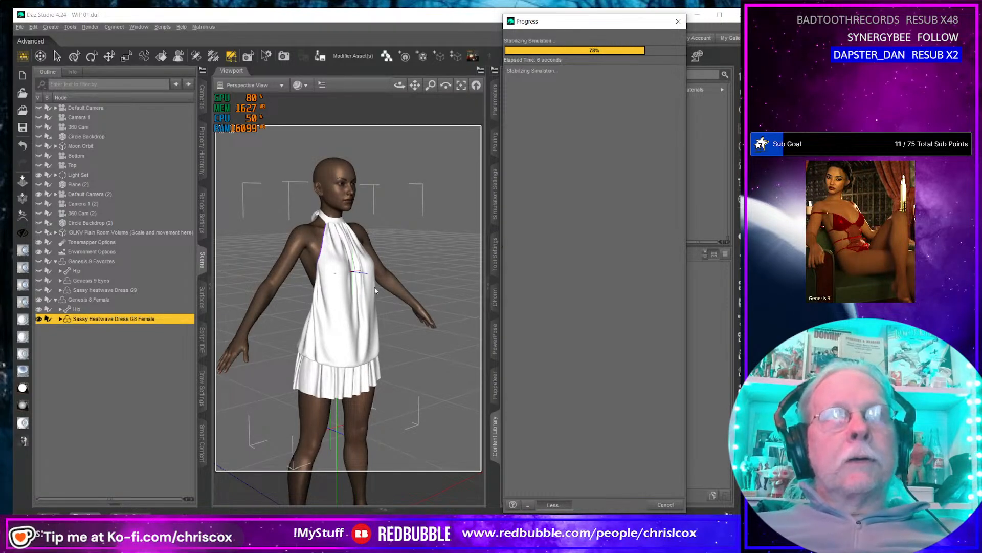
pyautogui.rightClick(391, 394)
pyautogui.click(402, 382)
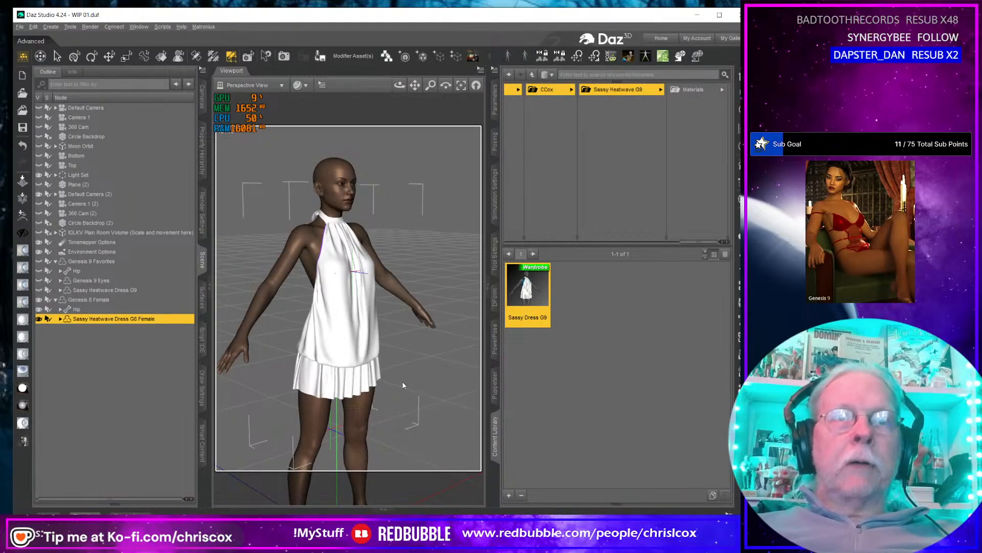
pyautogui.moveTo(403, 385); pyautogui.dragTo(403, 385, button='middle')
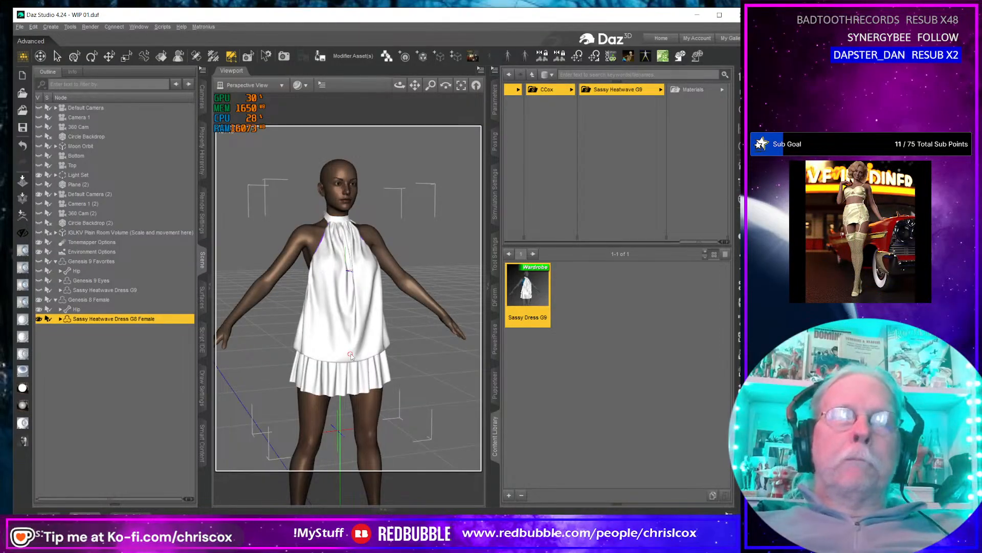
pyautogui.moveTo(351, 354); pyautogui.dragTo(377, 352, button='middle')
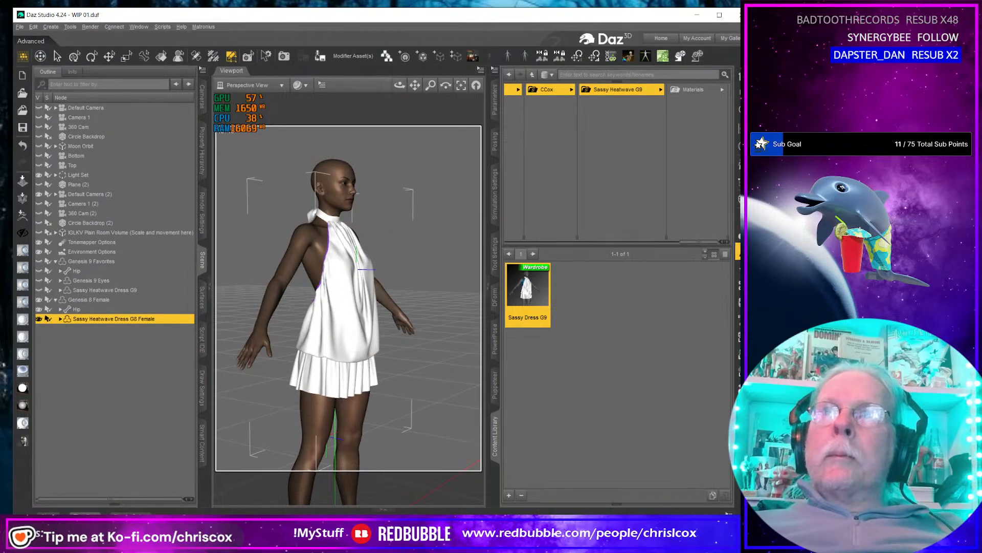
# Transfer rigging from Genesis 8 Female to Sassy Heatwave Dress G8 Female with the Dresses/Knee-Length projection template.
pyautogui.click(739, 233)
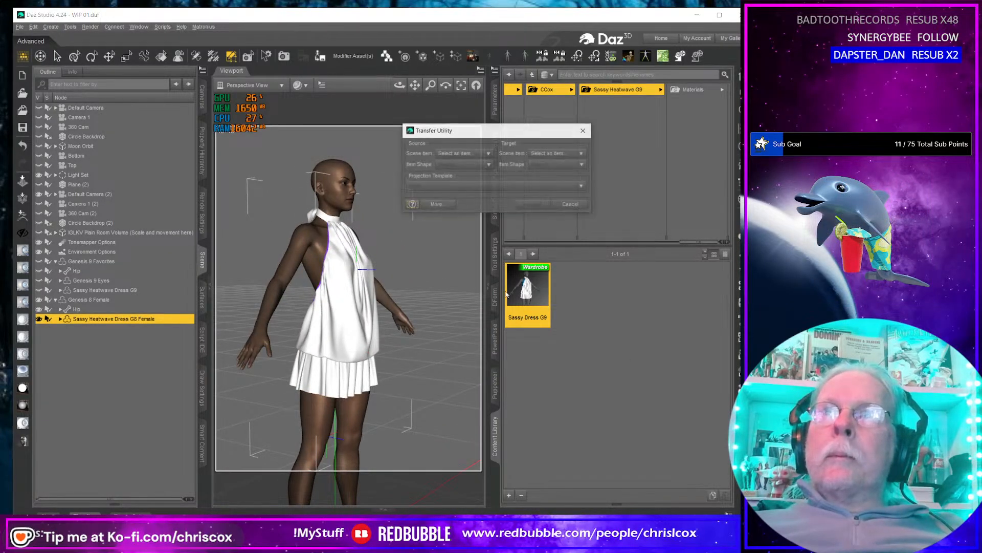
pyautogui.click(465, 153)
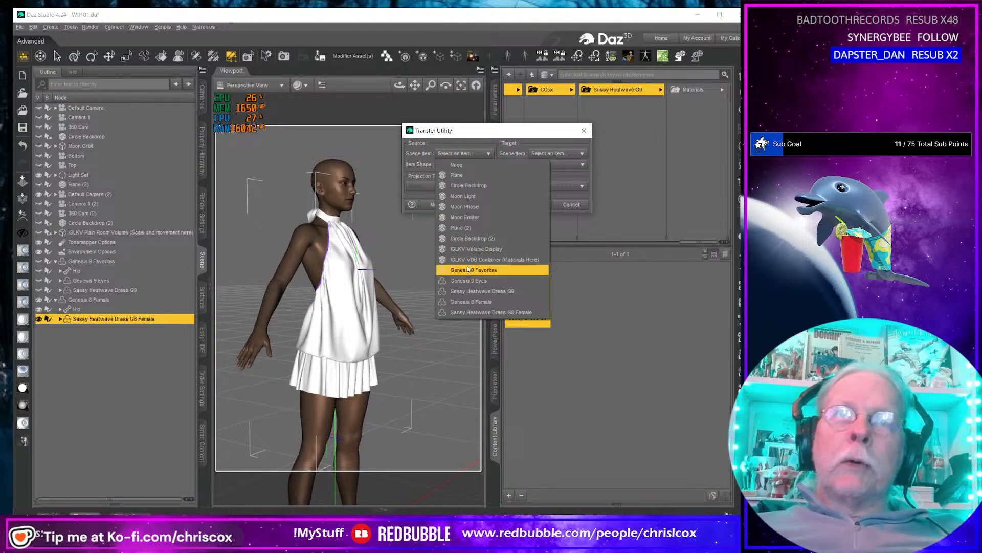
pyautogui.click(471, 301)
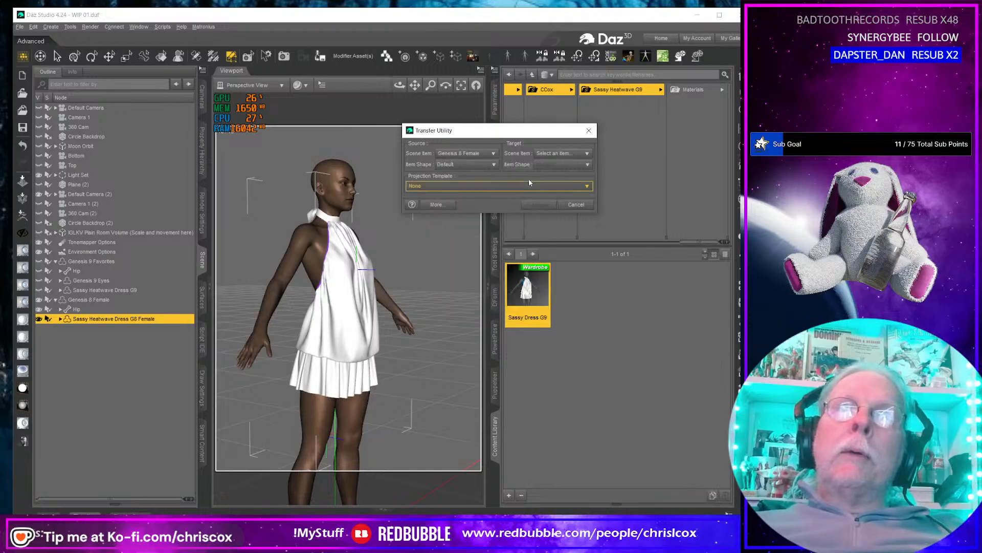
pyautogui.click(562, 153)
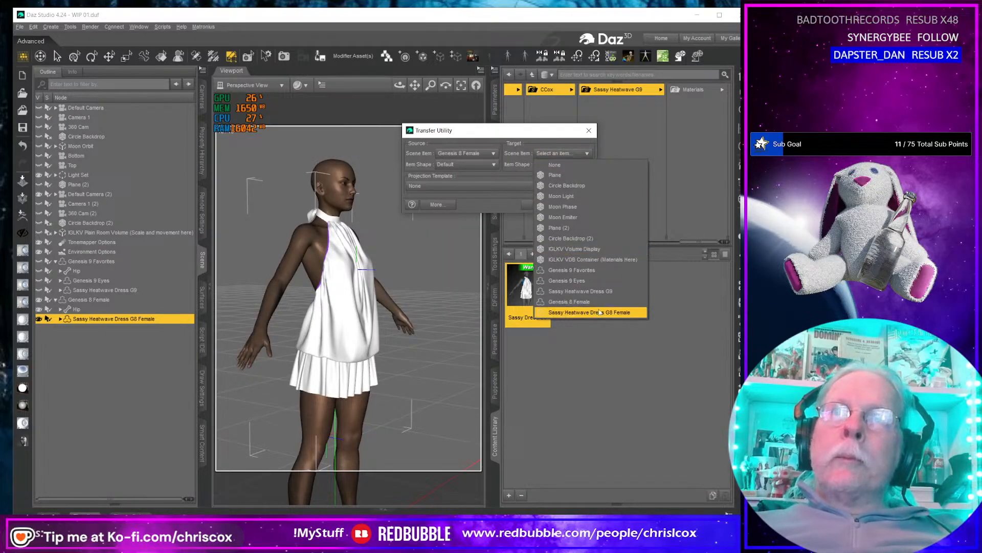
pyautogui.click(580, 313)
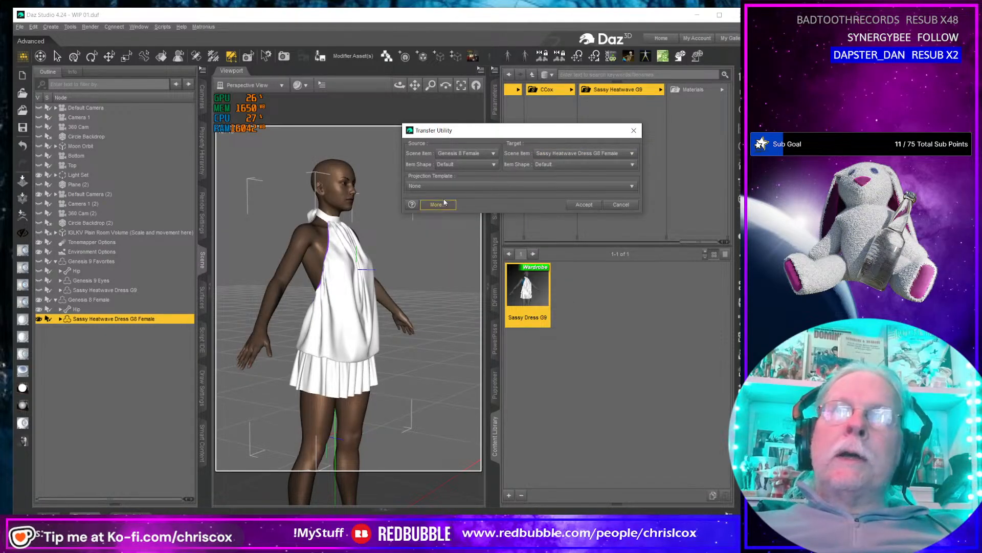
pyautogui.click(432, 185)
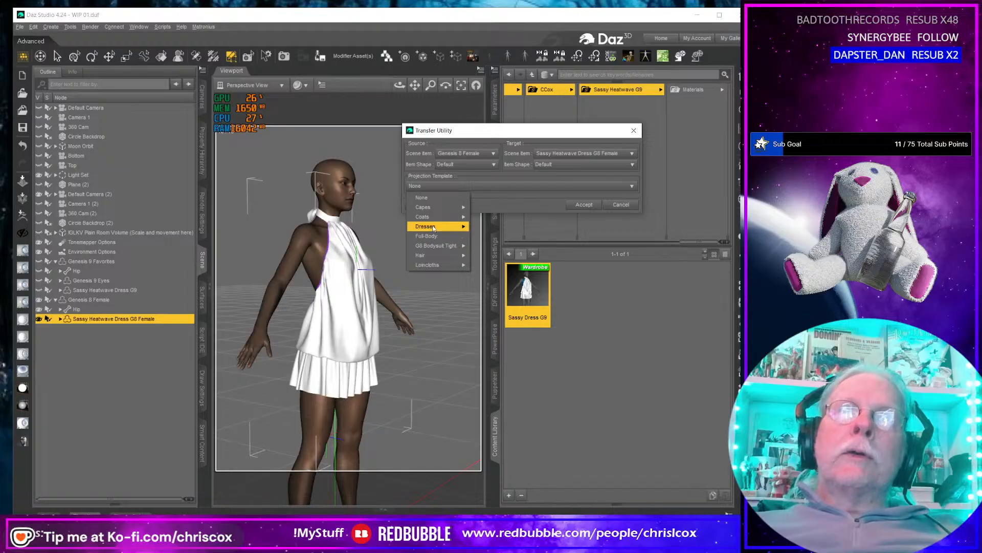
pyautogui.moveTo(425, 226)
pyautogui.click(508, 237)
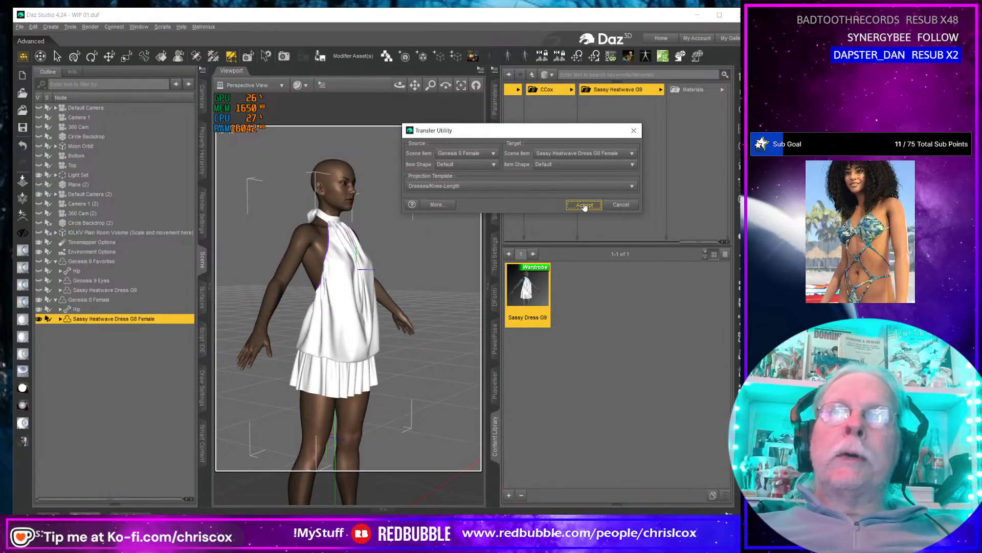
pyautogui.click(584, 204)
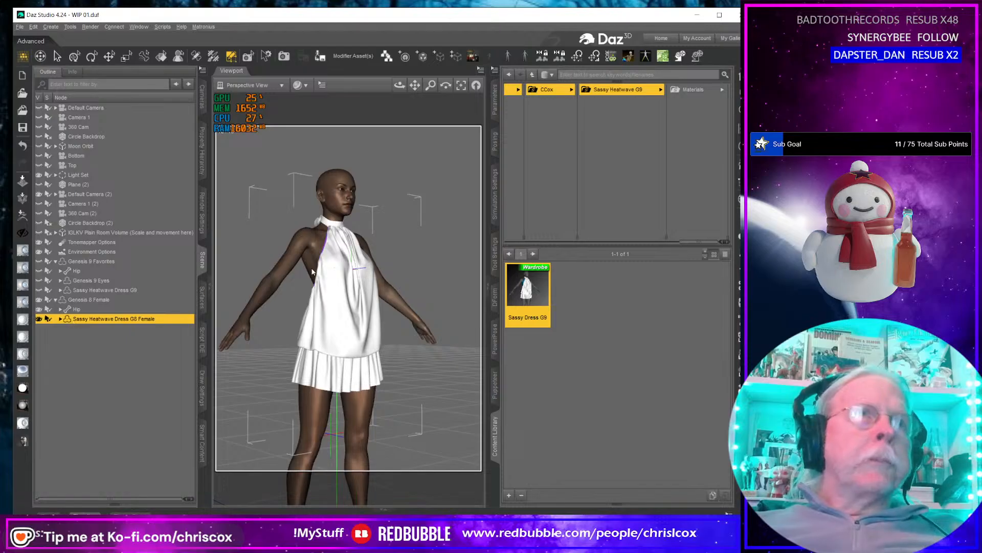
# Start saving the dress as a figure asset and go to the Sassy Heatwave G8 Female folder under Genesis 8 Female clothing.
pyautogui.click(319, 57)
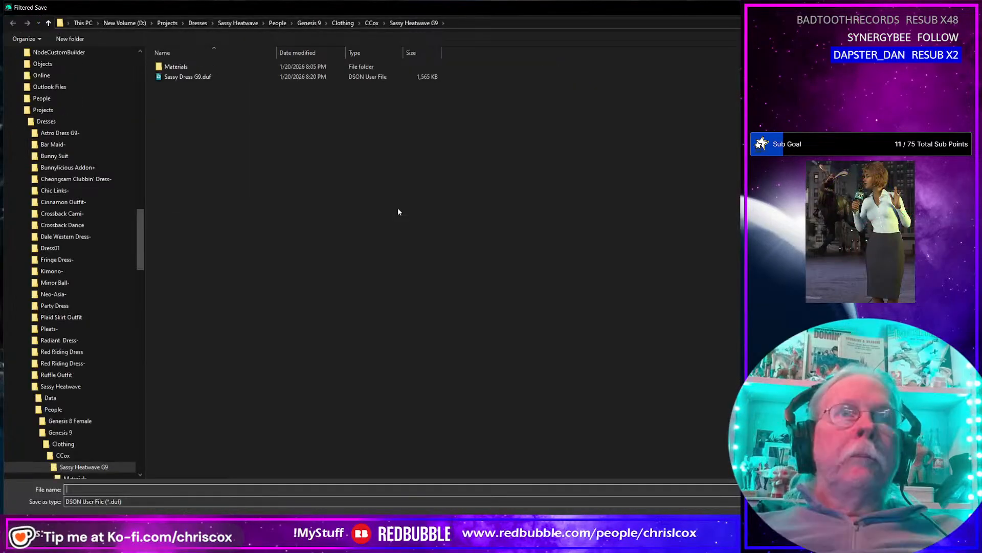
pyautogui.click(200, 77)
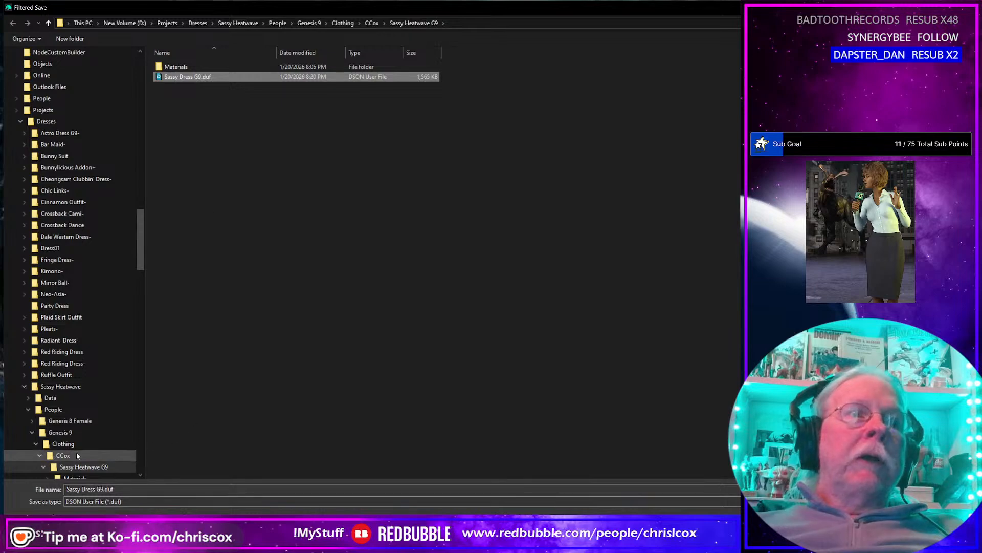
pyautogui.click(71, 420)
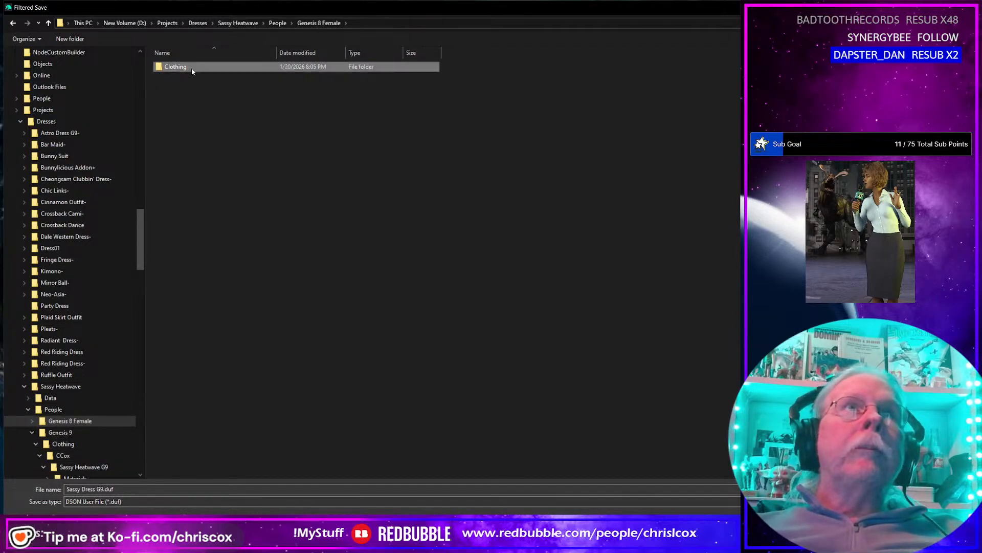
pyautogui.doubleClick(191, 69)
pyautogui.doubleClick(195, 66)
pyautogui.doubleClick(196, 67)
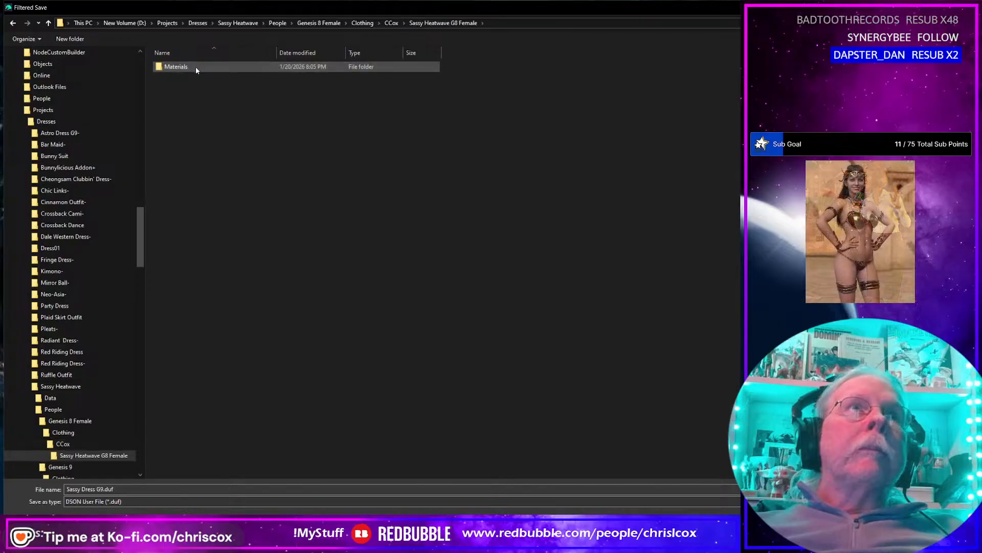
# Change the G9 ending of the asset's file name to G8, as in "Sassy Dress G8", and confirm the file save.
pyautogui.click(86, 489)
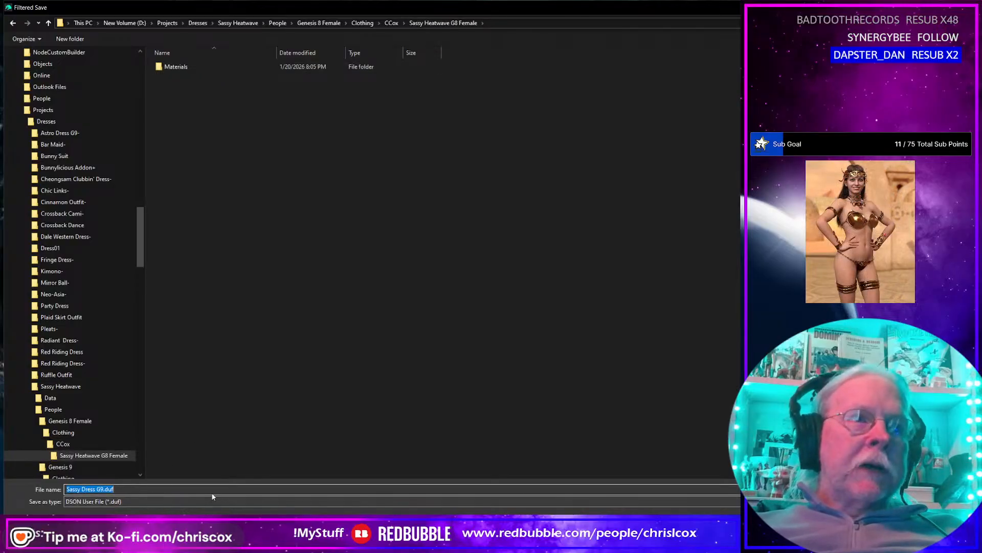
pyautogui.press('Right')
pyautogui.hotkey('shift', 'Left')
pyautogui.hotkey('shift', 'Left')
pyautogui.hotkey('shift', 'Left')
pyautogui.hotkey('shift', 'Left')
pyautogui.hotkey('shift', 'Left')
pyautogui.hotkey('shift', 'Left')
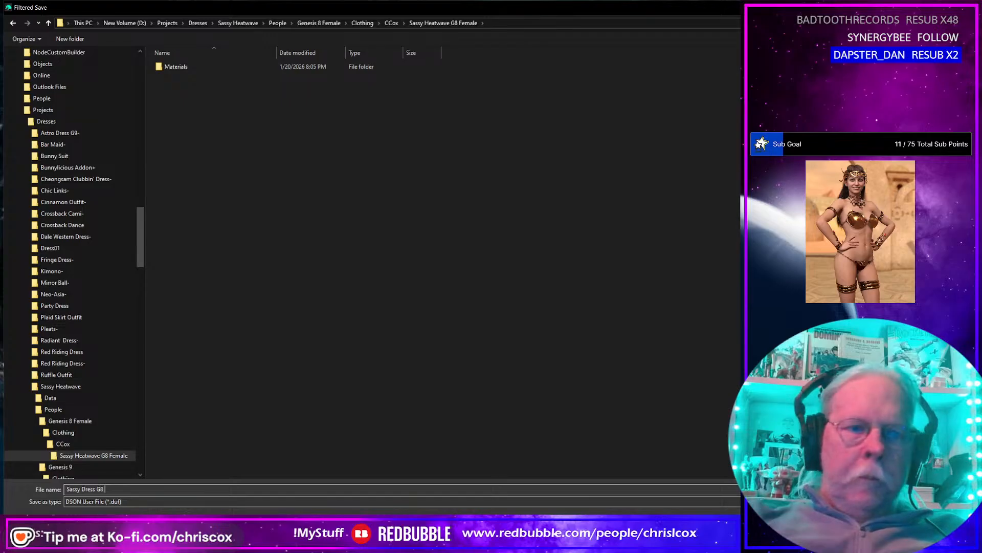
pyautogui.press('Return')
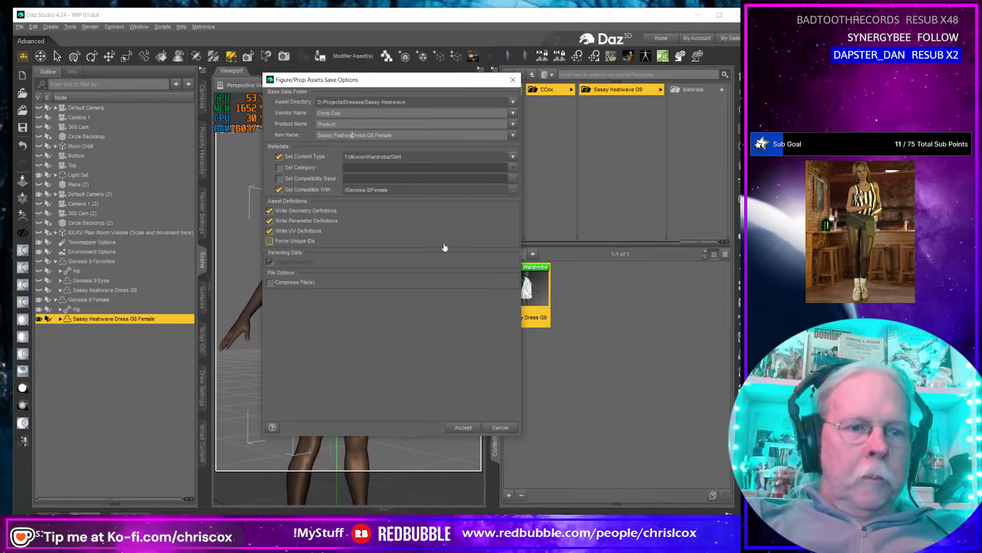
# Complete the item name as "Sassy Heatwave Dress G8 Female", set the product name to Sassy Heatwave and save the asset.
pyautogui.write('ve')
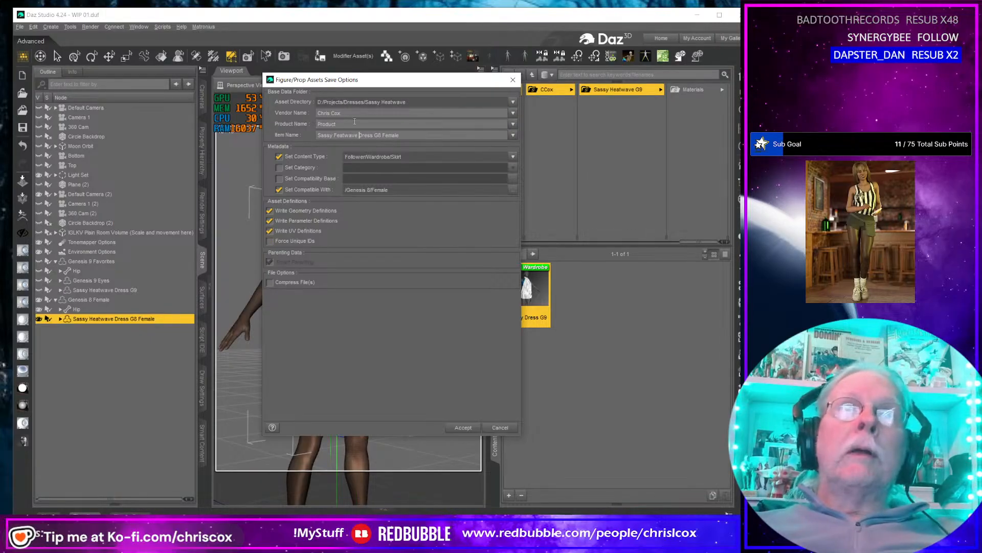
pyautogui.click(512, 123)
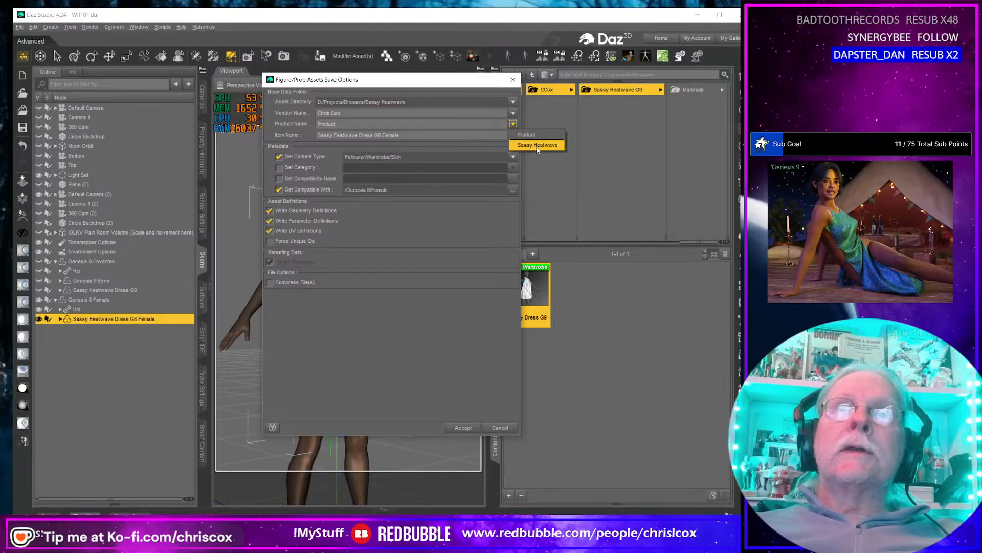
pyautogui.click(537, 146)
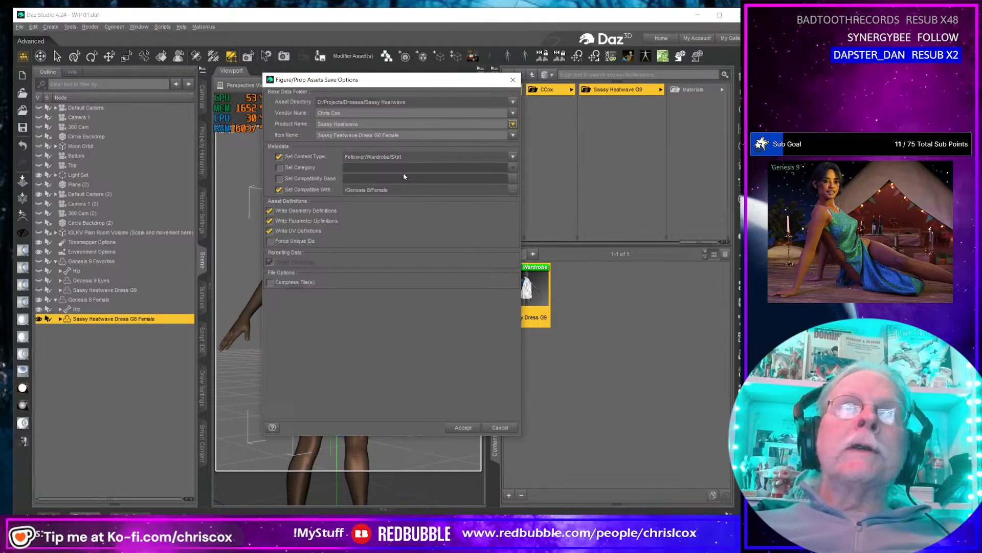
pyautogui.click(463, 427)
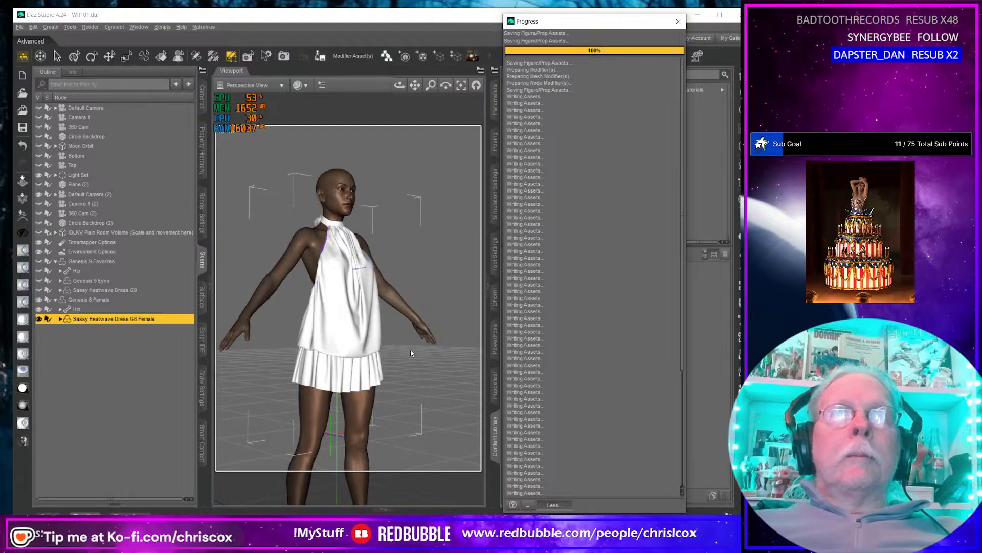
# Collapse the Content Library to give the viewport with the dressed Genesis 8 Female more room.
pyautogui.moveTo(416, 351); pyautogui.dragTo(407, 360, button='middle')
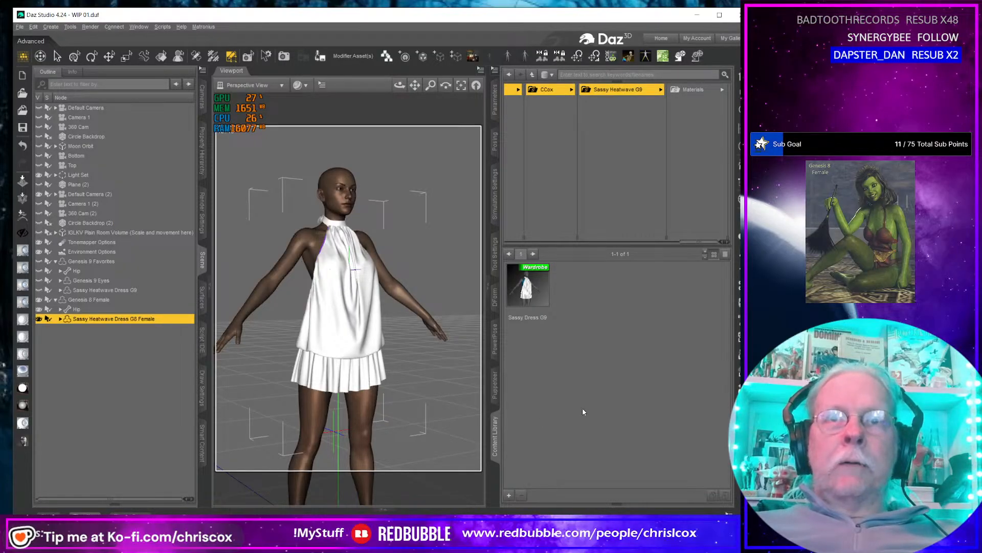
pyautogui.click(524, 293)
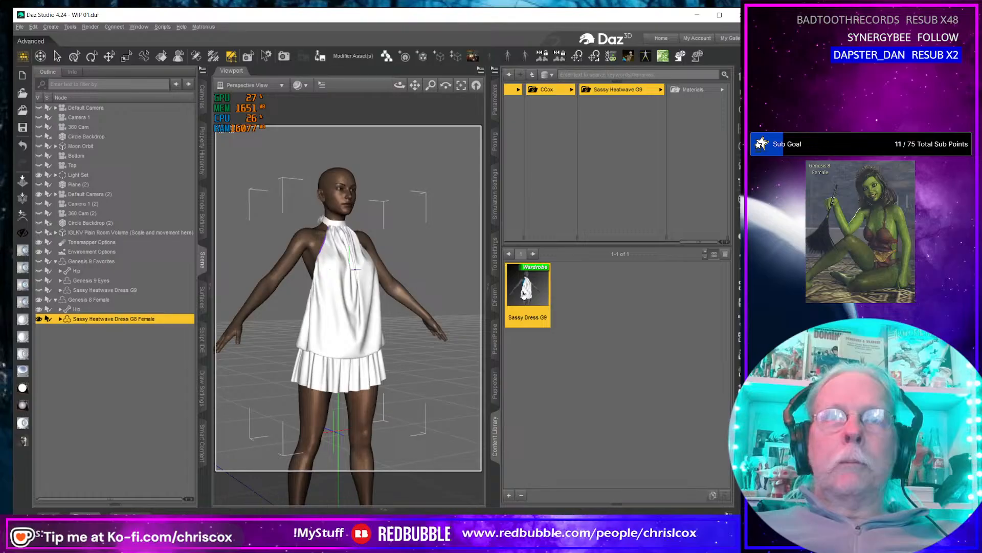
pyautogui.click(494, 436)
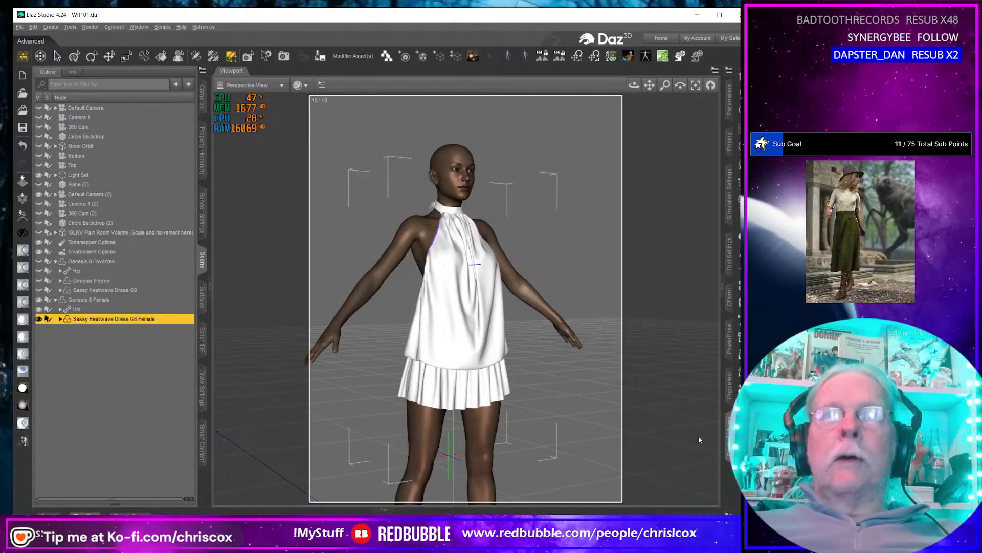
# Unlock pane docking for the workspace, then undock the Content Library as a floating pane and move it beyond the main window.
pyautogui.click(730, 436)
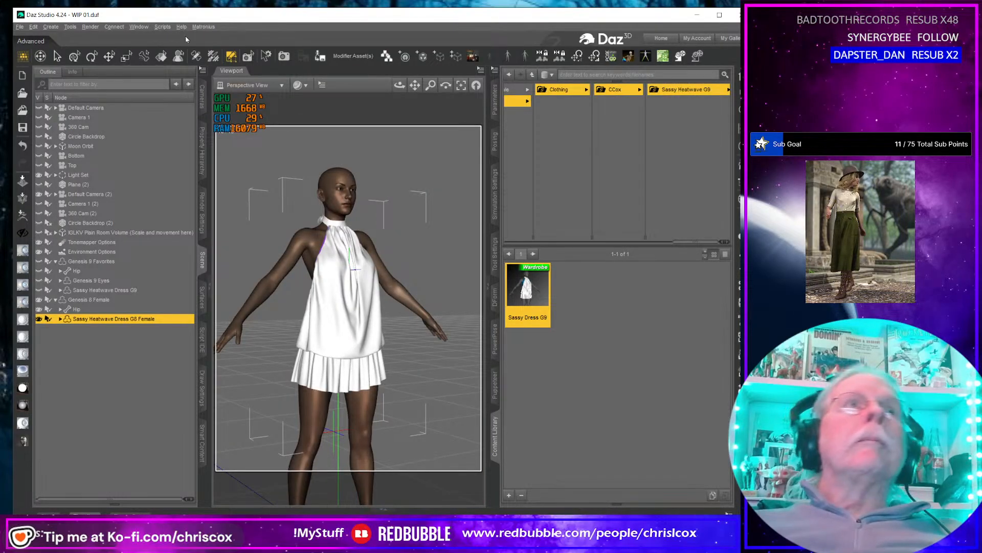
pyautogui.click(141, 28)
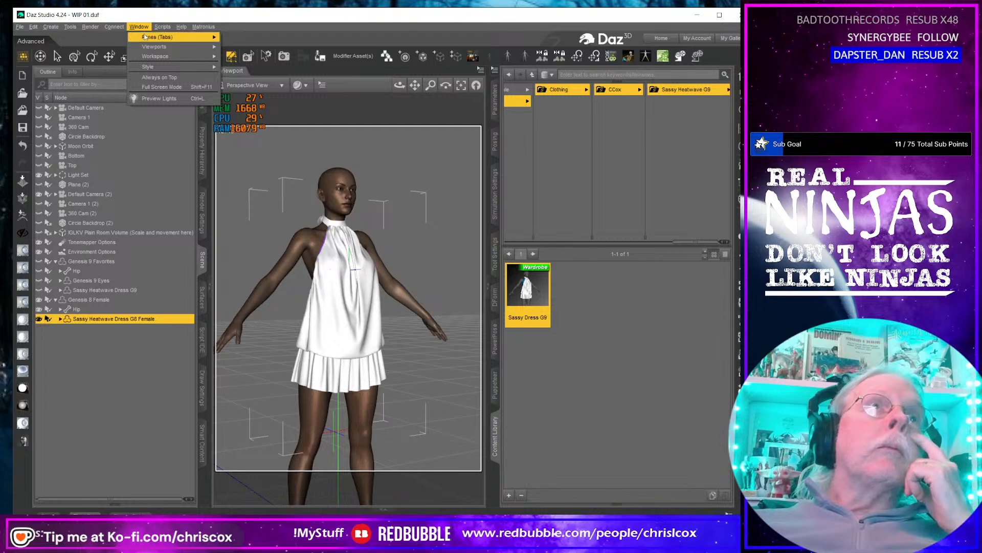
pyautogui.moveTo(146, 38)
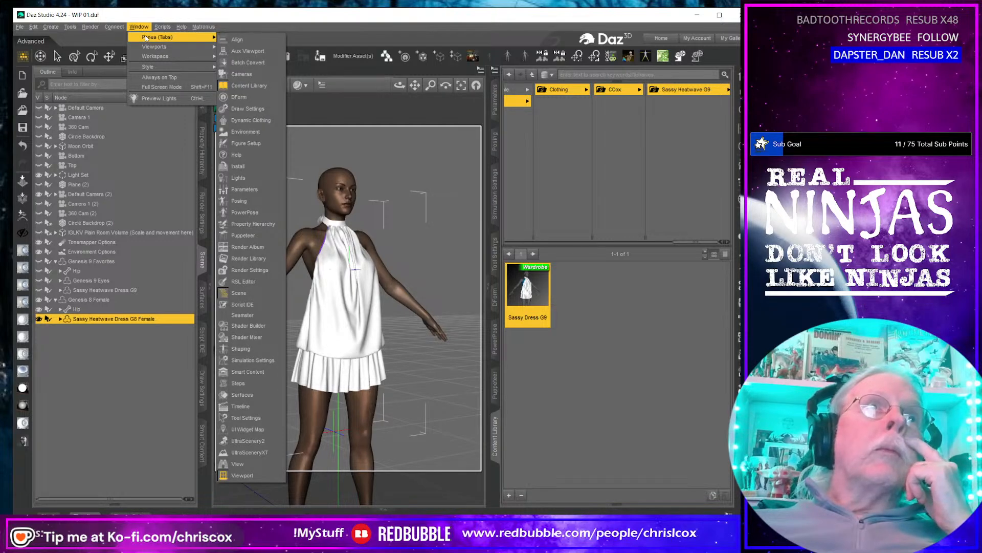
pyautogui.click(166, 28)
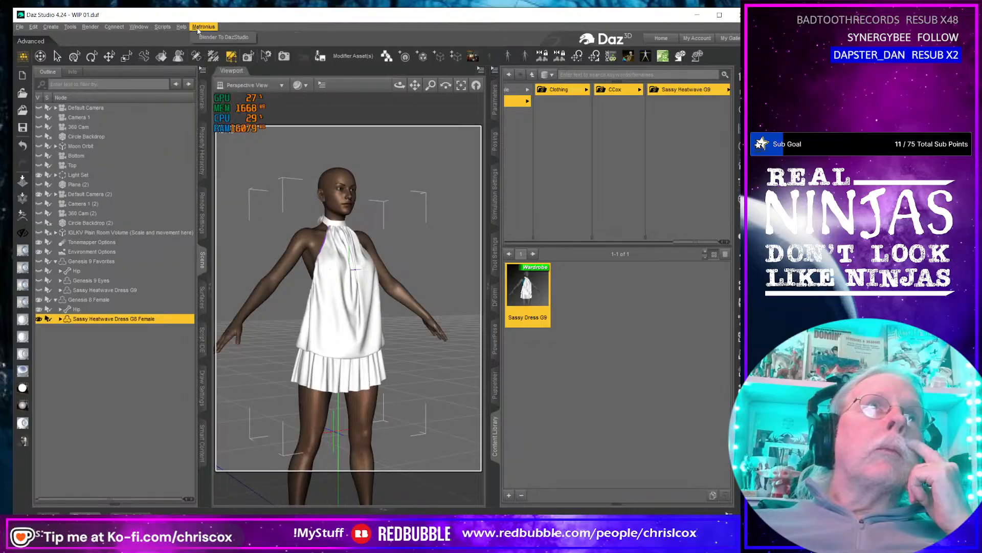
pyautogui.moveTo(145, 31)
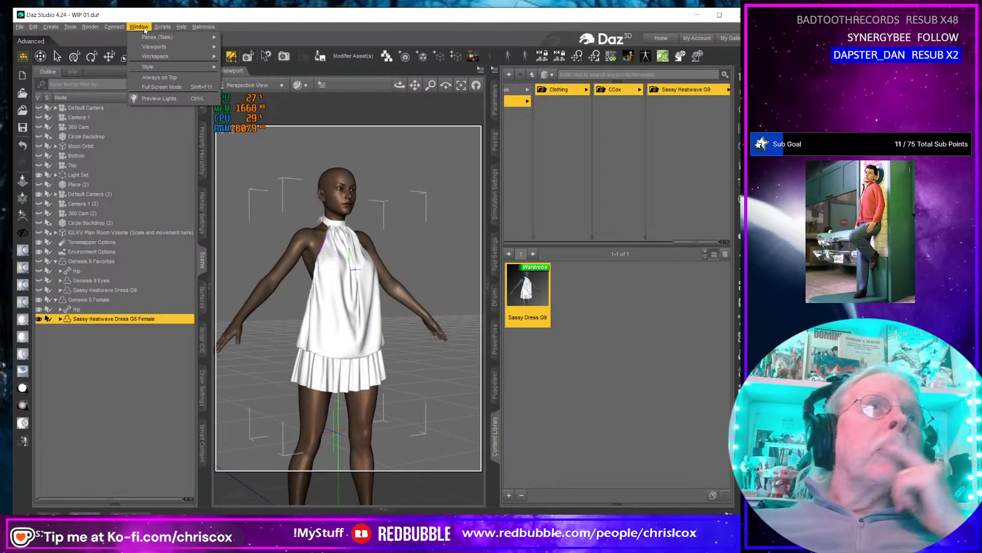
pyautogui.moveTo(166, 56)
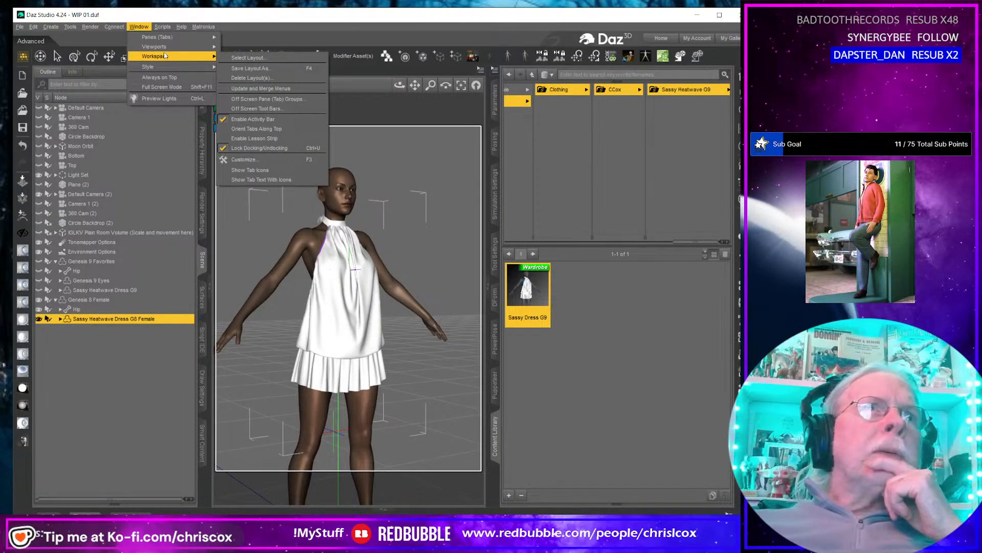
pyautogui.click(261, 148)
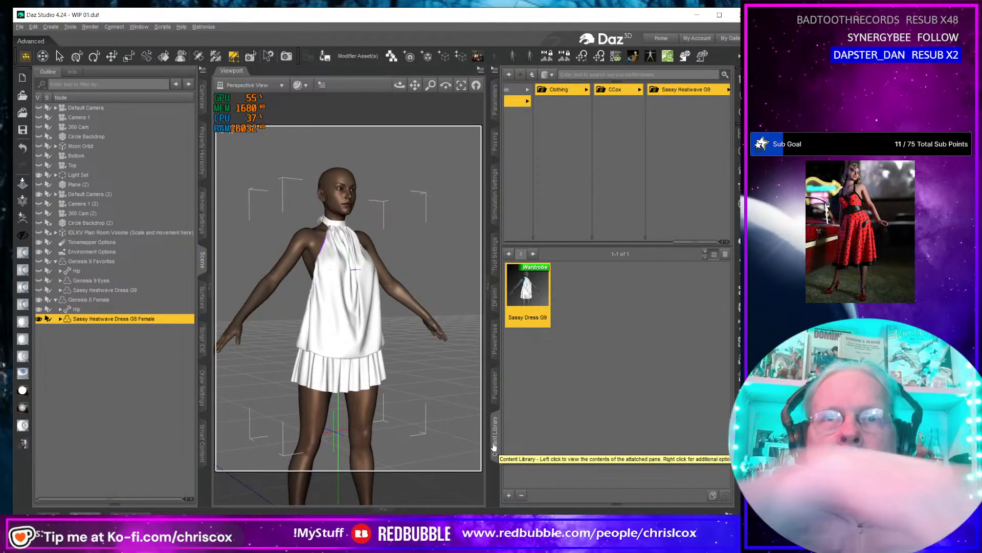
pyautogui.moveTo(431, 403); pyautogui.dragTo(432, 394)
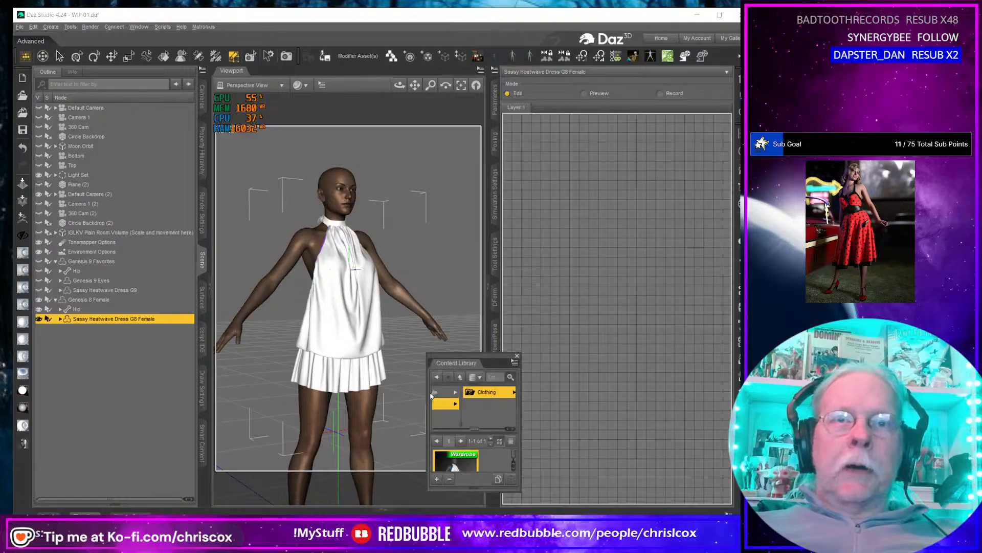
pyautogui.moveTo(460, 355); pyautogui.dragTo(775, 204)
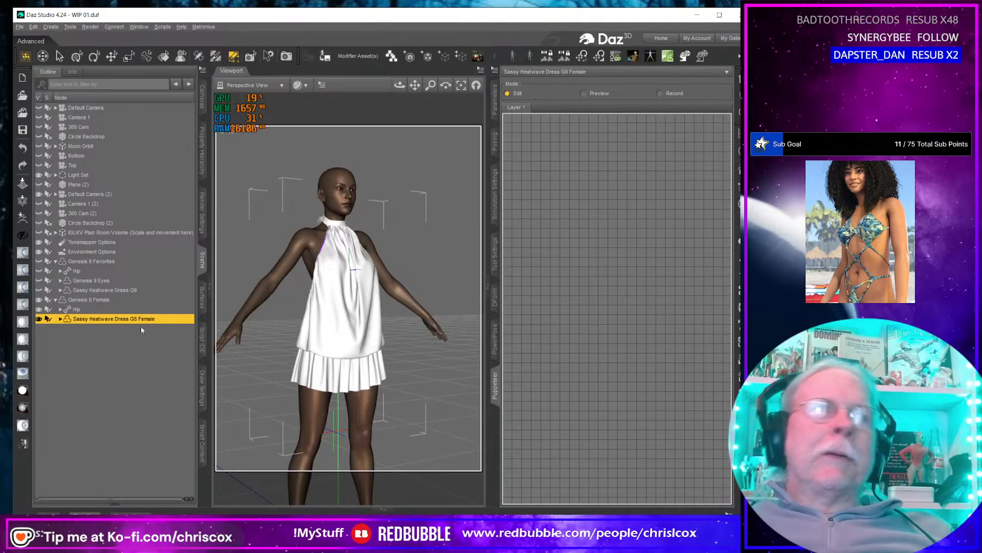
# Add the DW Dale Western Earrings G8 Female to the Genesis 8 Female and return the Content Library to its docked place.
pyautogui.click(94, 299)
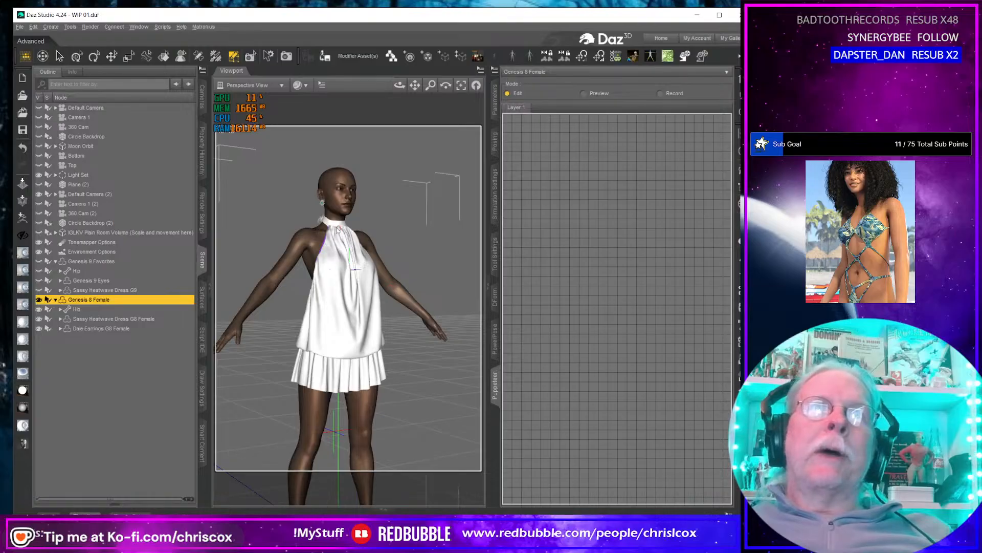
pyautogui.scroll(8, 323, 204)
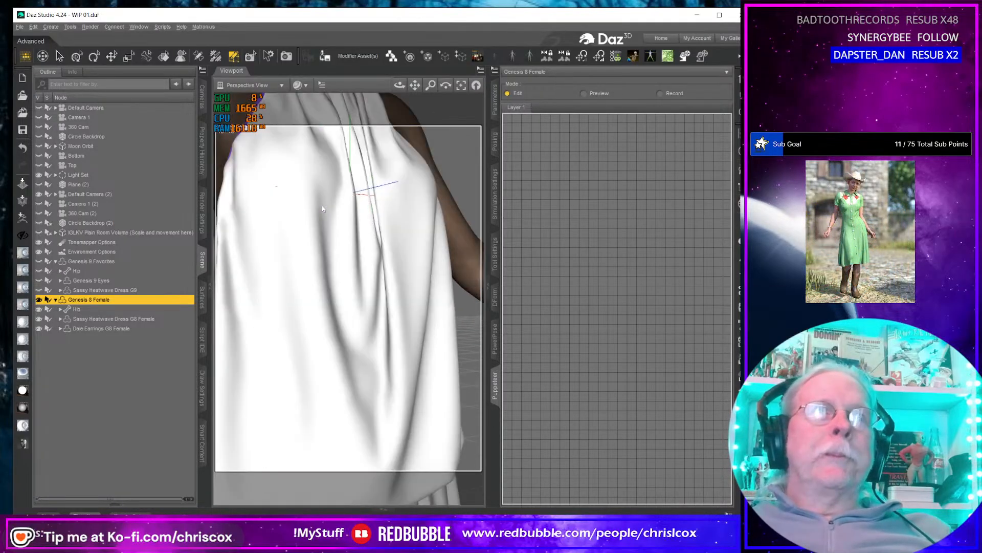
pyautogui.scroll(-6, 357, 211)
pyautogui.scroll(8, 382, 292)
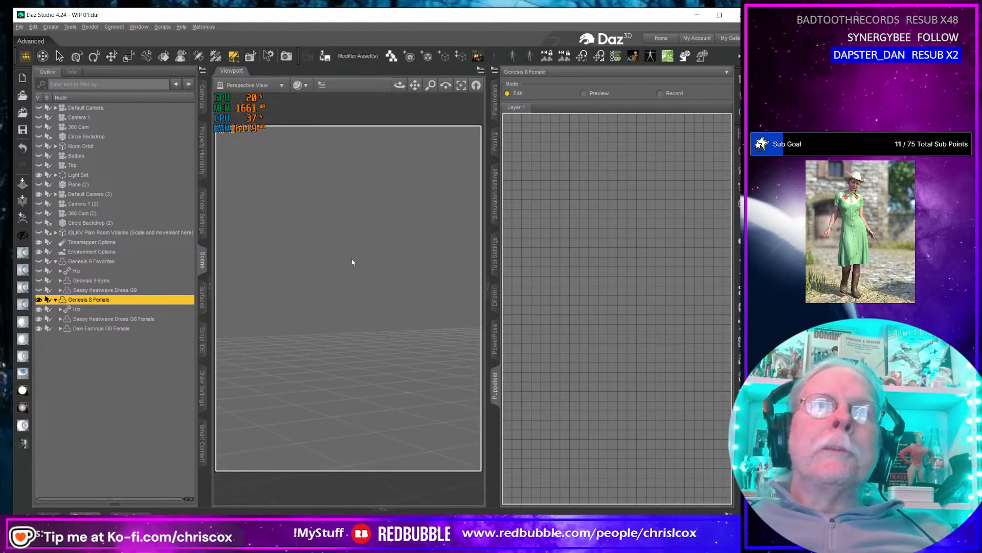
pyautogui.scroll(-2, 383, 287)
pyautogui.moveTo(372, 304)
pyautogui.keyDown('alt'); pyautogui.mouseDown()
pyautogui.moveTo(307, 307)
pyautogui.moveTo(379, 307)
pyautogui.moveTo(307, 307)
pyautogui.moveTo(361, 313)
pyautogui.mouseUp(); pyautogui.keyUp('alt')
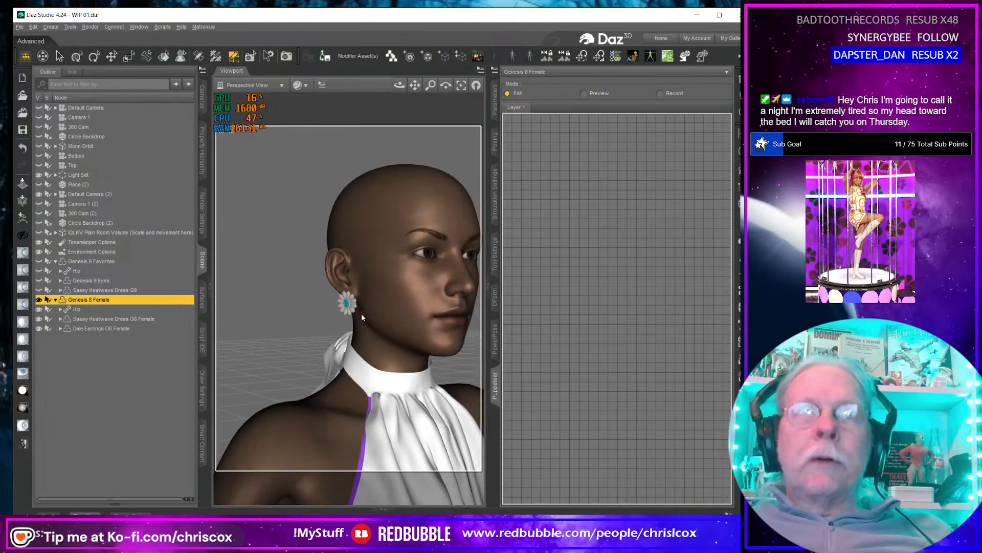
pyautogui.click(492, 436)
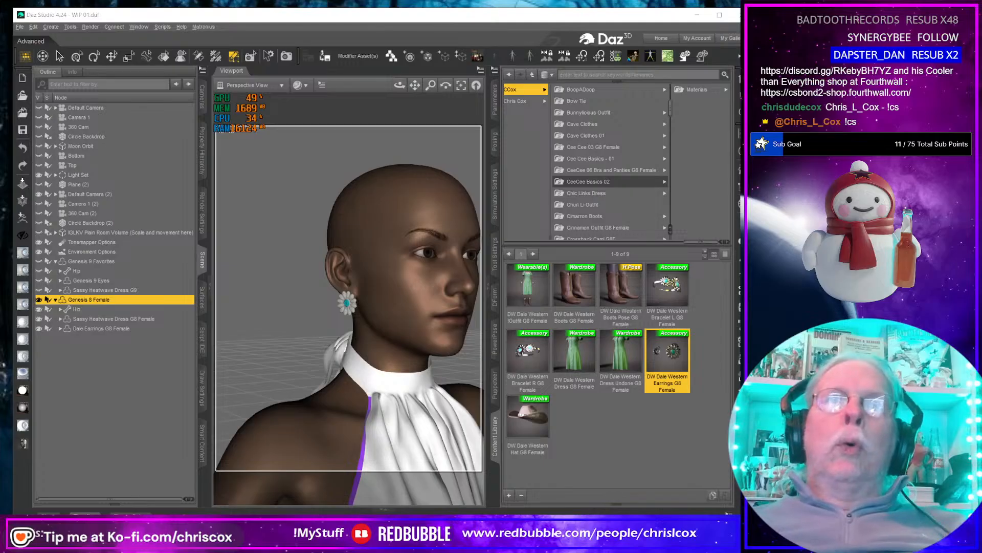
pyautogui.keyDown('alt'); pyautogui.moveTo(357, 342); pyautogui.dragTo(321, 300); pyautogui.keyUp('alt')
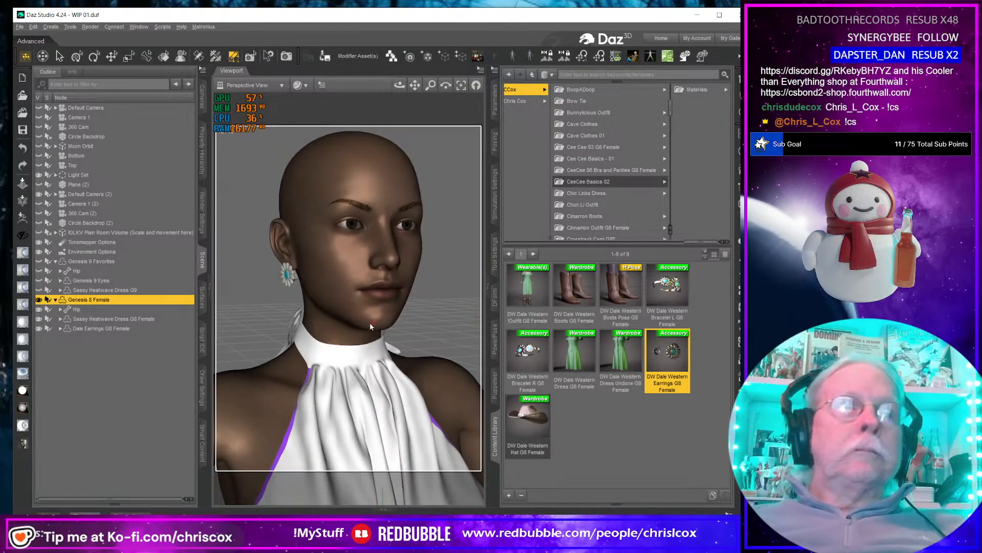
# Pick the right earring with the Universal tool, then select the whole Dale Earrings G8 Female figure and show its mesh resolution parameters.
pyautogui.hotkey('ctrl', 'u')
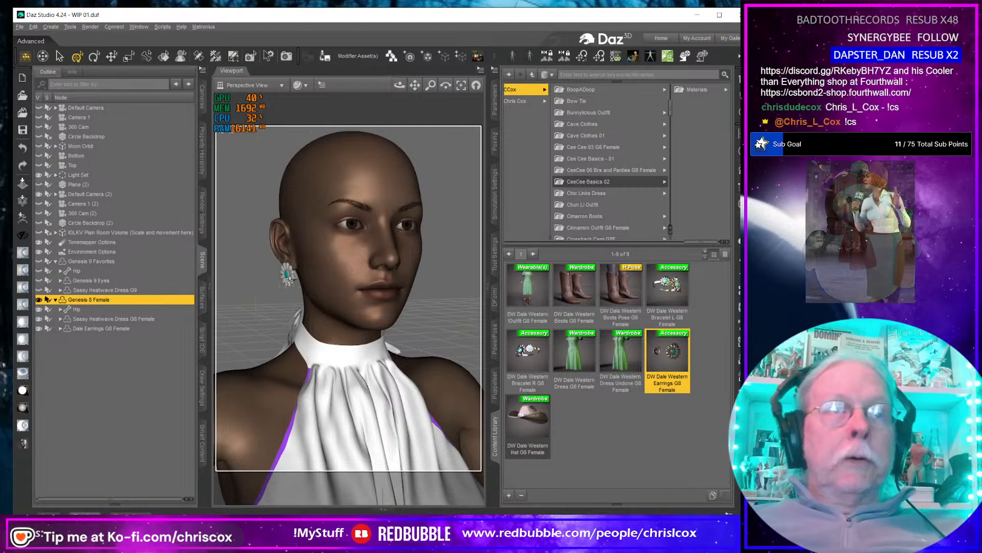
pyautogui.click(288, 275)
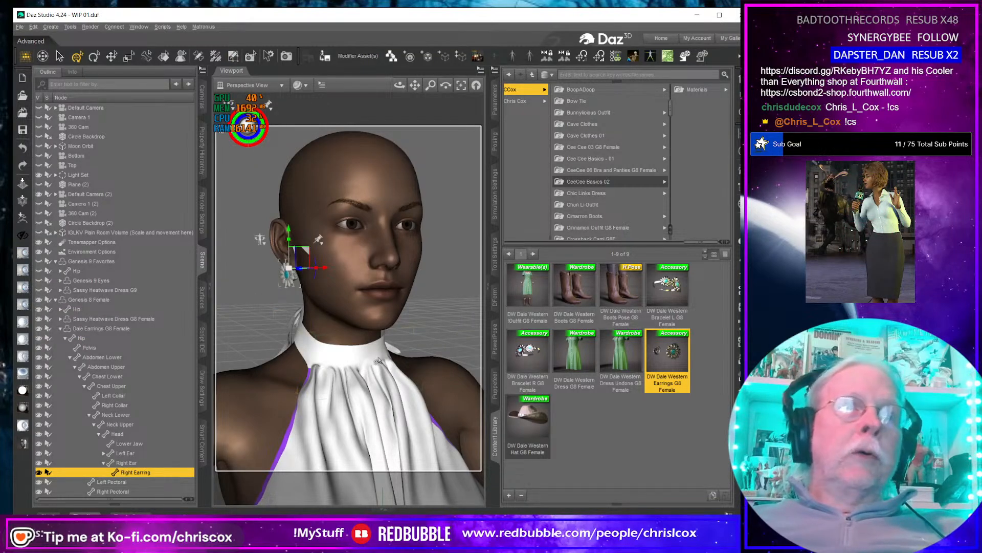
pyautogui.click(492, 102)
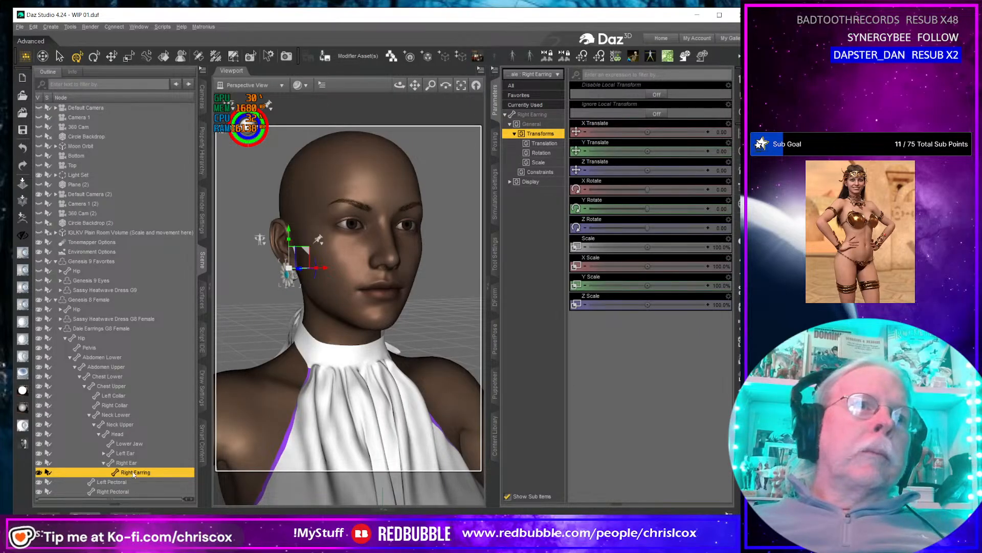
pyautogui.click(105, 329)
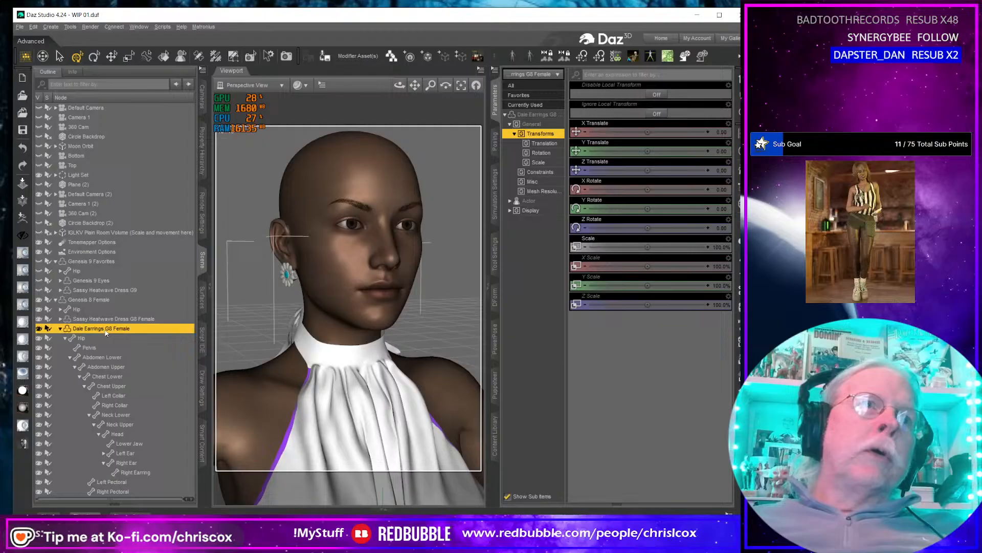
pyautogui.click(581, 231)
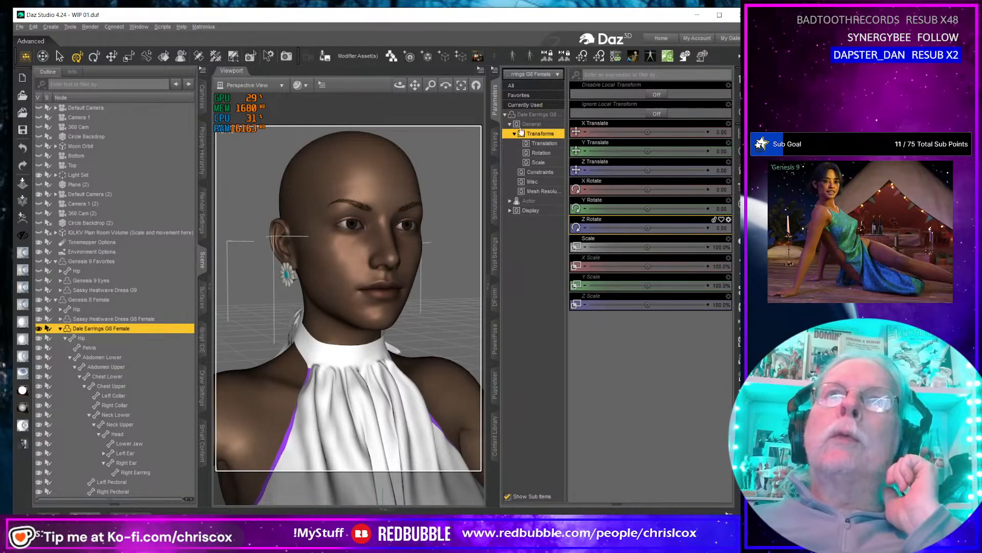
pyautogui.click(547, 192)
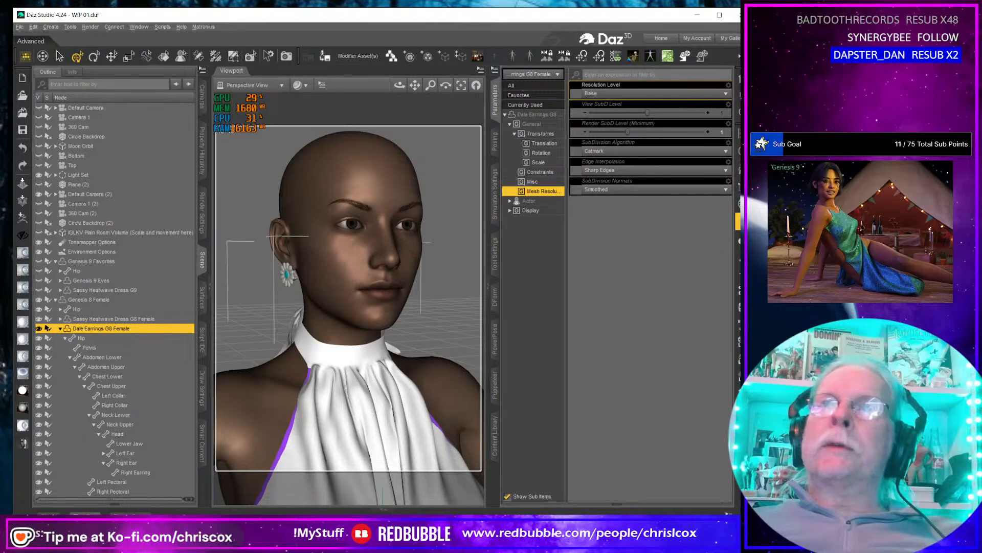
# Start exporting the earrings as a Wavefront OBJ and go to Projects > Dresses > Sassy Heatwave > WIP.
pyautogui.hotkey('ctrl', 'e')
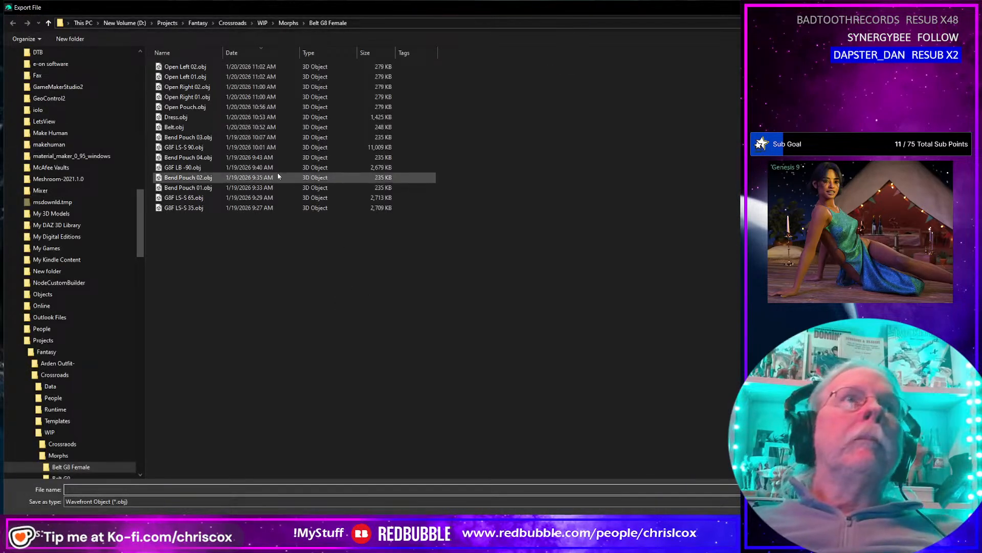
pyautogui.click(167, 23)
pyautogui.scroll(-5, 216, 146)
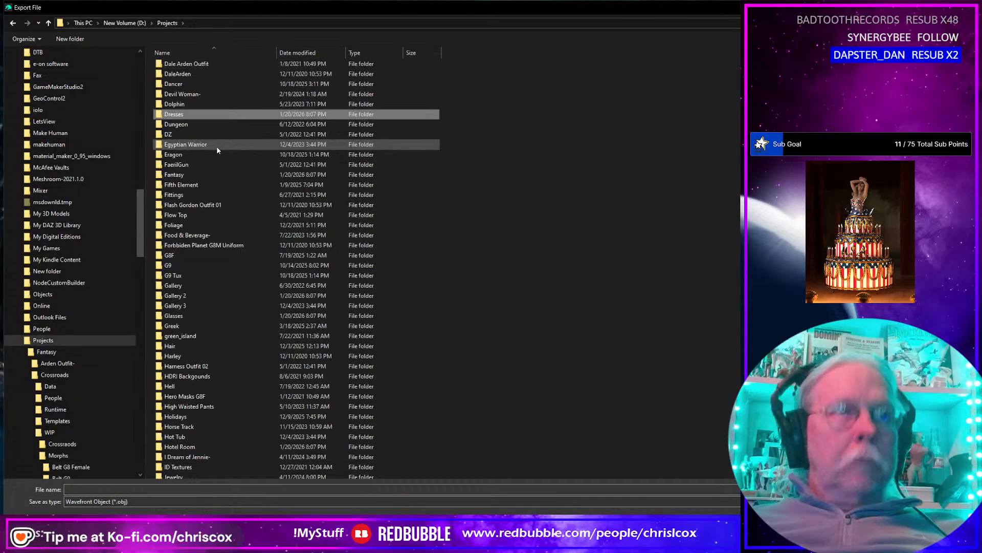
pyautogui.press('Return')
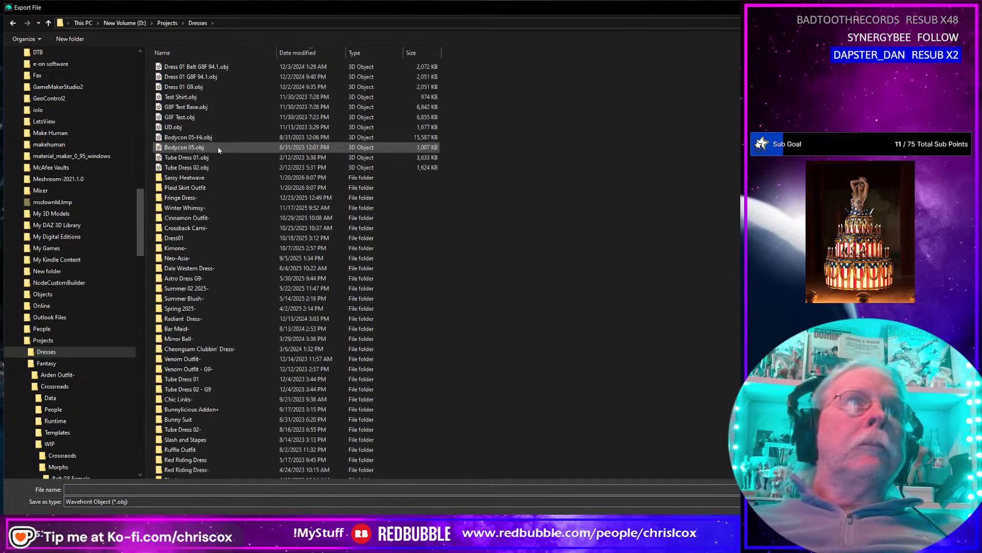
pyautogui.doubleClick(182, 177)
pyautogui.doubleClick(215, 107)
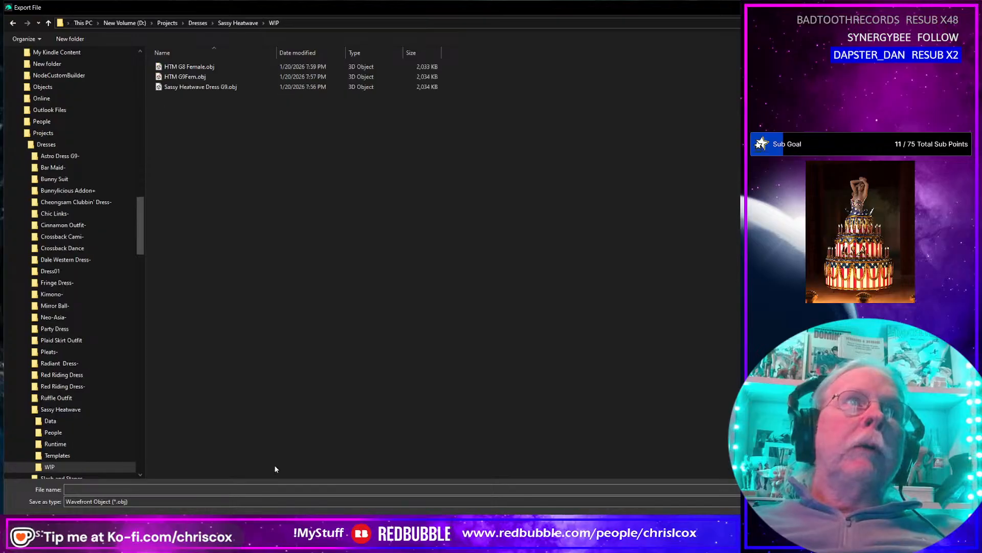
# Name the export file "Sassy Heatwave Earings" and accept the Custom OBJ options limited to the selected roots.
pyautogui.click(139, 490)
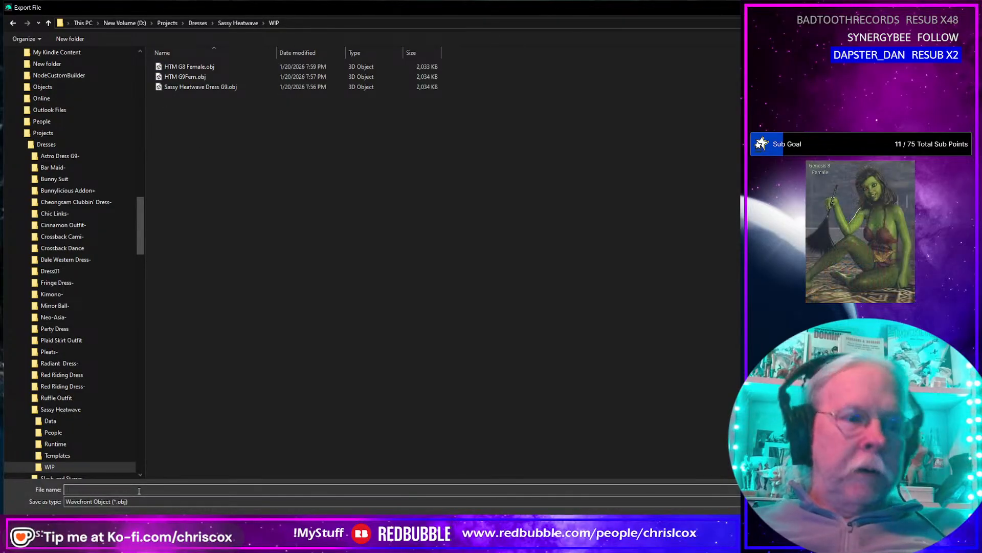
pyautogui.write('Sassy Heatw')
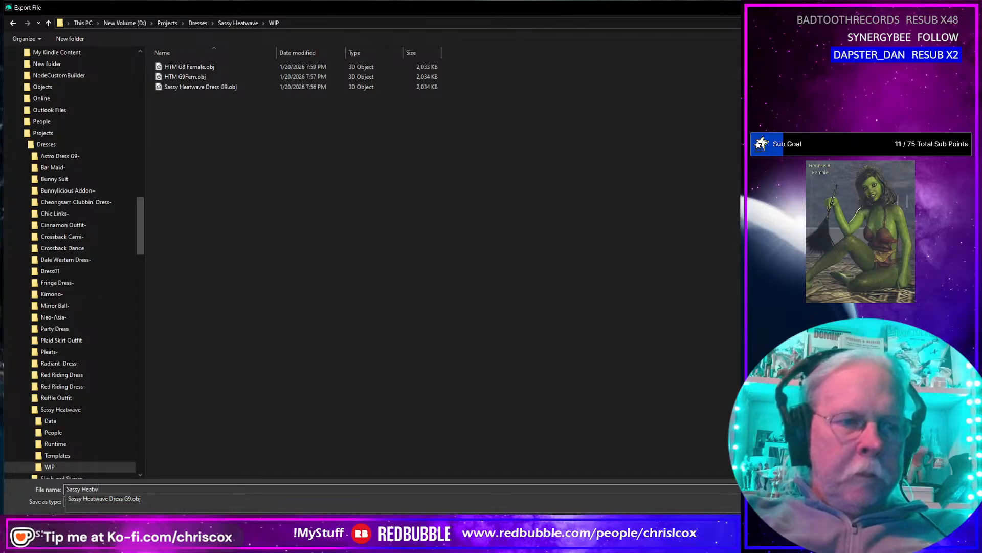
pyautogui.write('ave Ear')
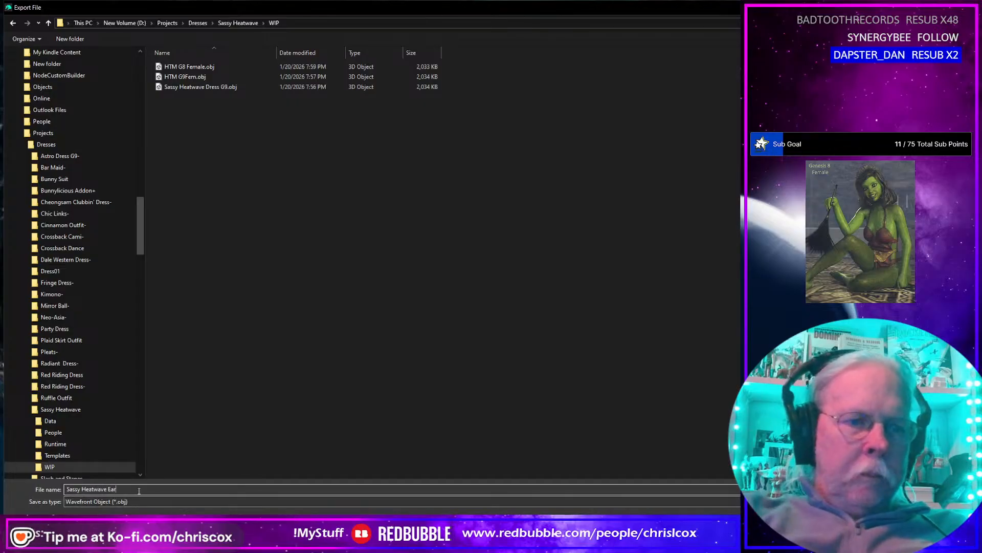
pyautogui.write('ings')
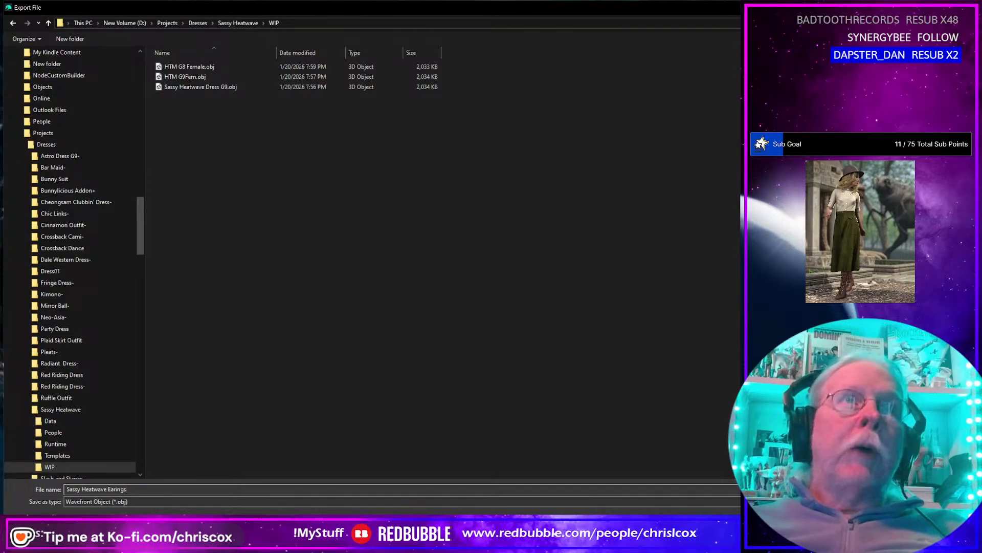
pyautogui.press('Return')
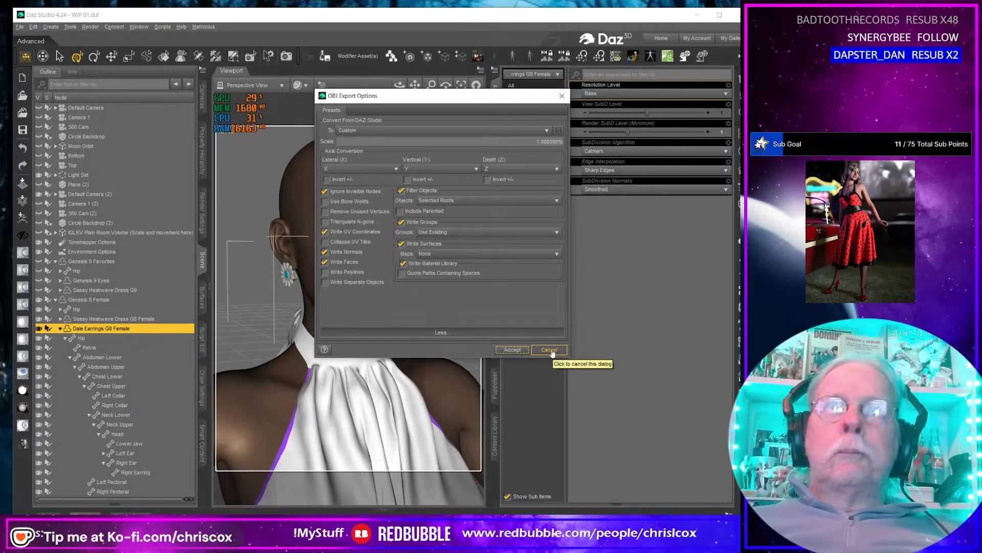
pyautogui.click(510, 349)
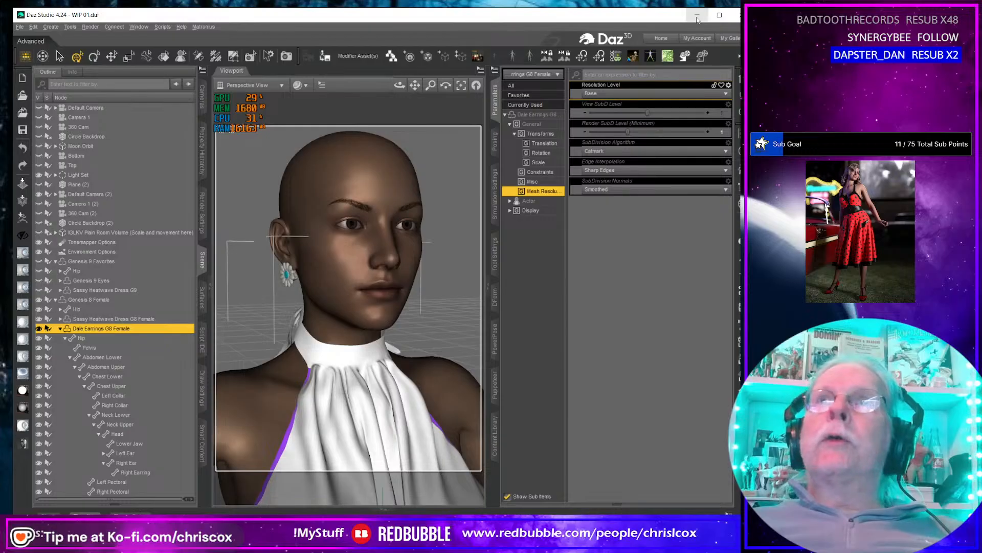
# Minimize the Daz Studio, File Explorer and ChatGPT windows, switch to Blender 5.0 and reposition its window.
pyautogui.click(697, 16)
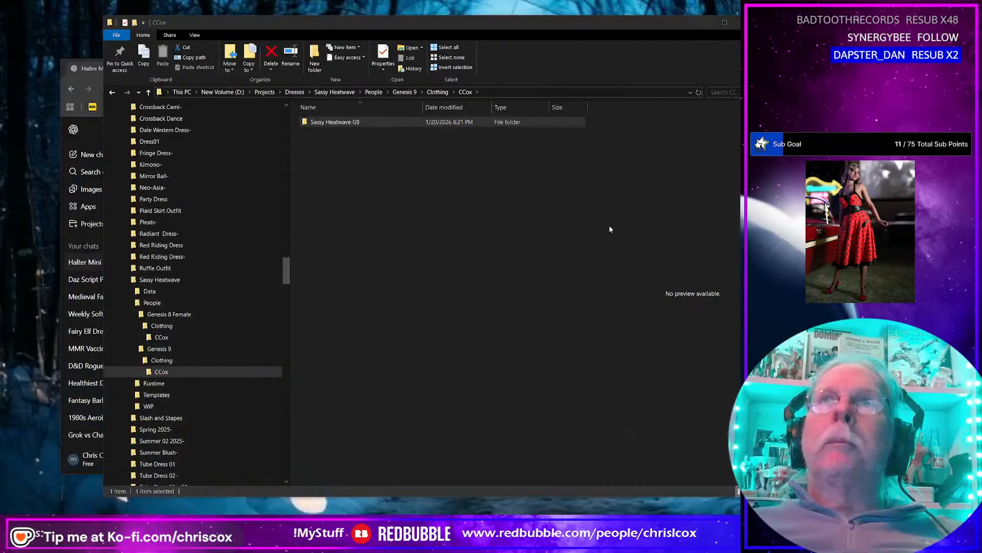
pyautogui.click(701, 24)
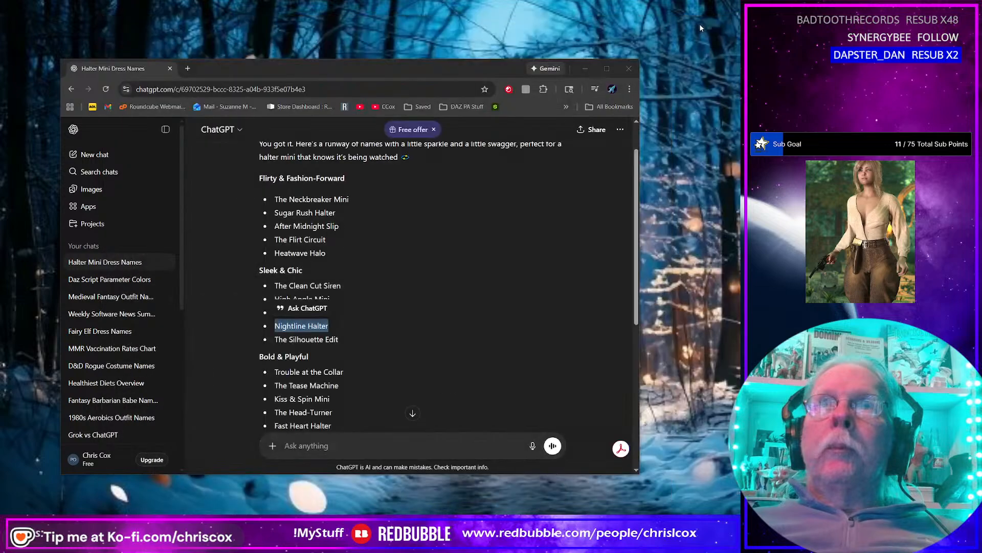
pyautogui.click(585, 67)
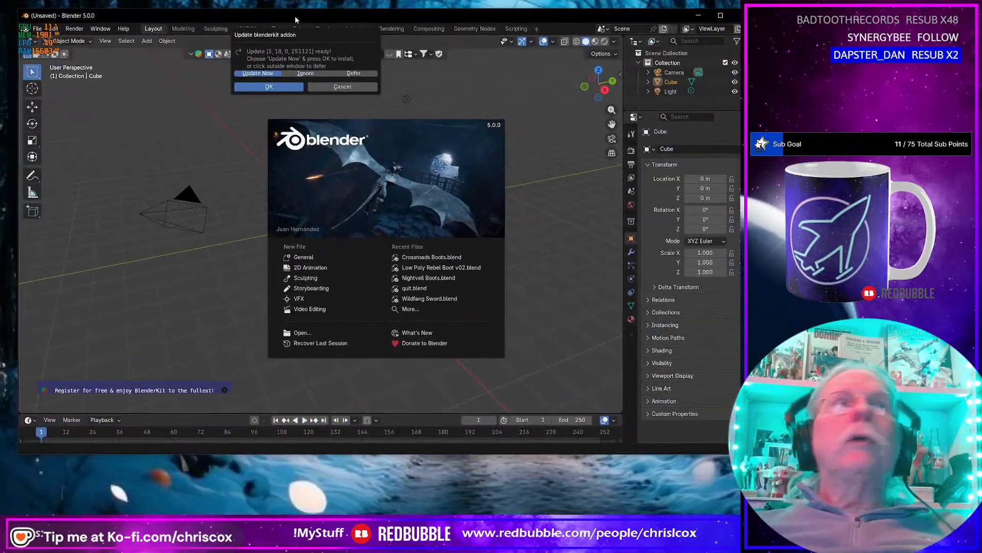
pyautogui.moveTo(295, 16); pyautogui.dragTo(282, 11)
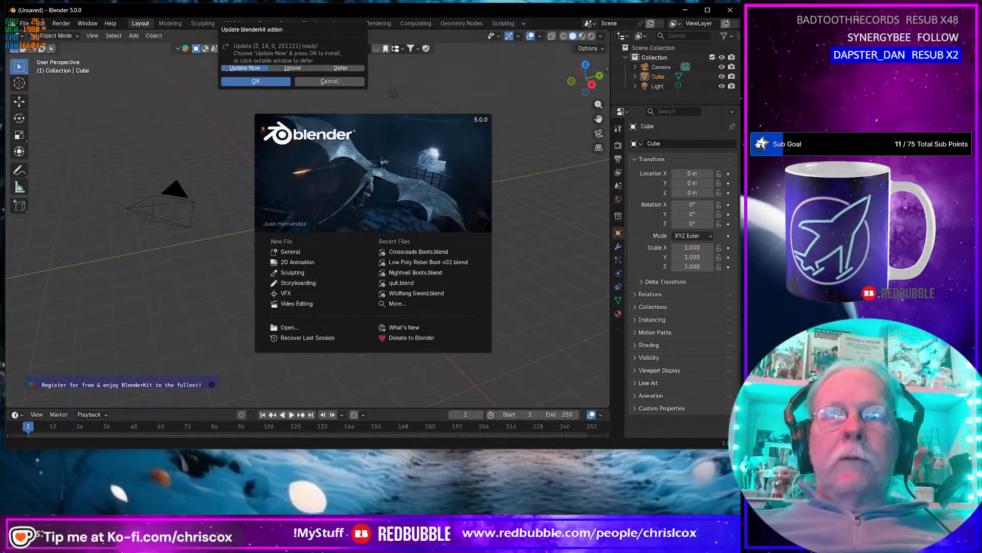
# Enlarge the window, dismiss the BlenderKit update and splash screen, and delete the default cube.
pyautogui.moveTo(741, 448); pyautogui.dragTo(769, 508)
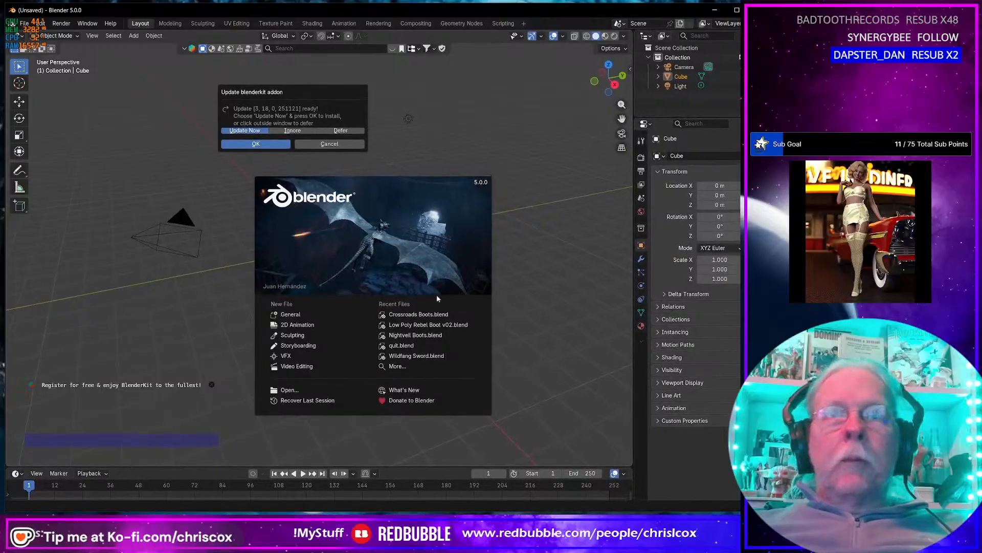
pyautogui.click(343, 144)
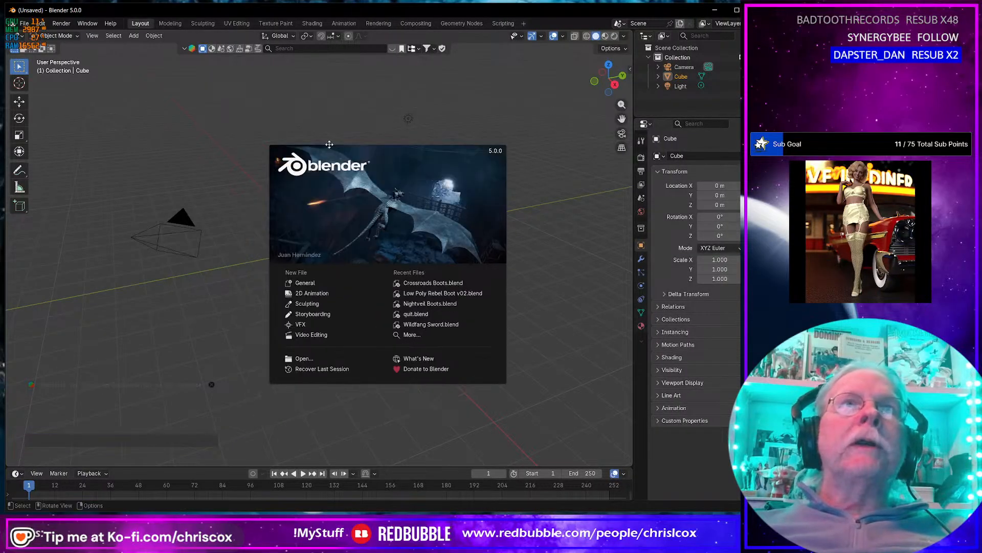
pyautogui.click(523, 269)
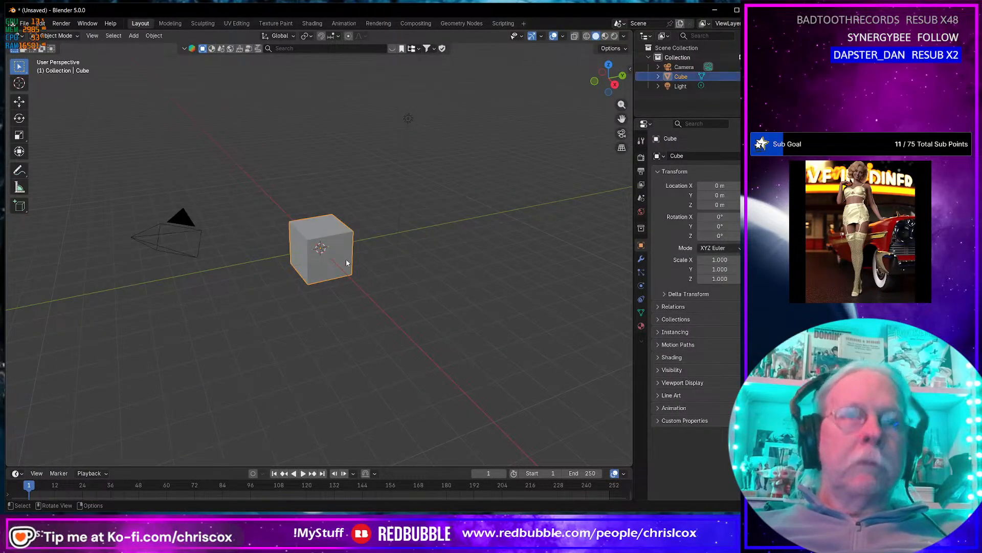
pyautogui.press('Delete')
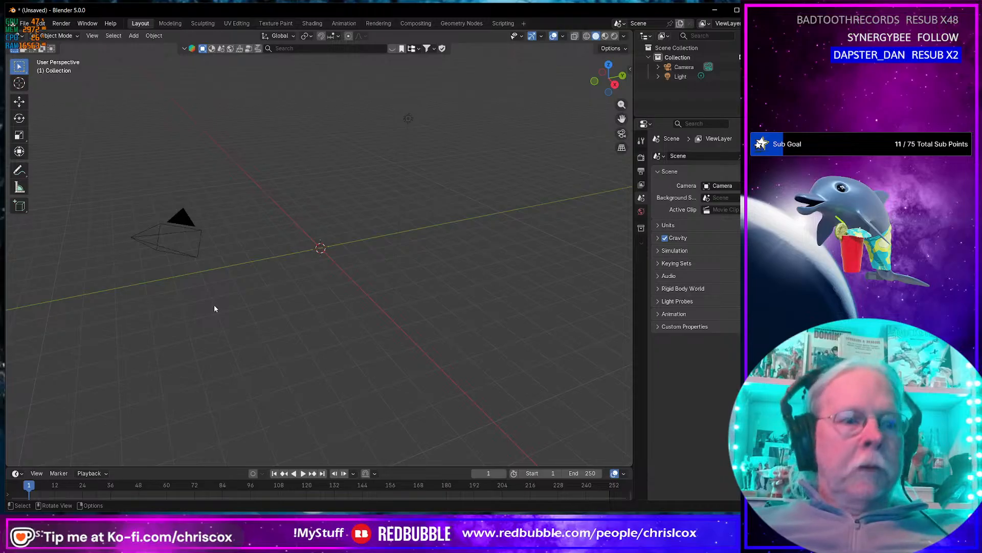
# Import G9.obj from the D:\Projects\G9 folder as a Wavefront OBJ.
pyautogui.hotkey('ctrl', 'i')
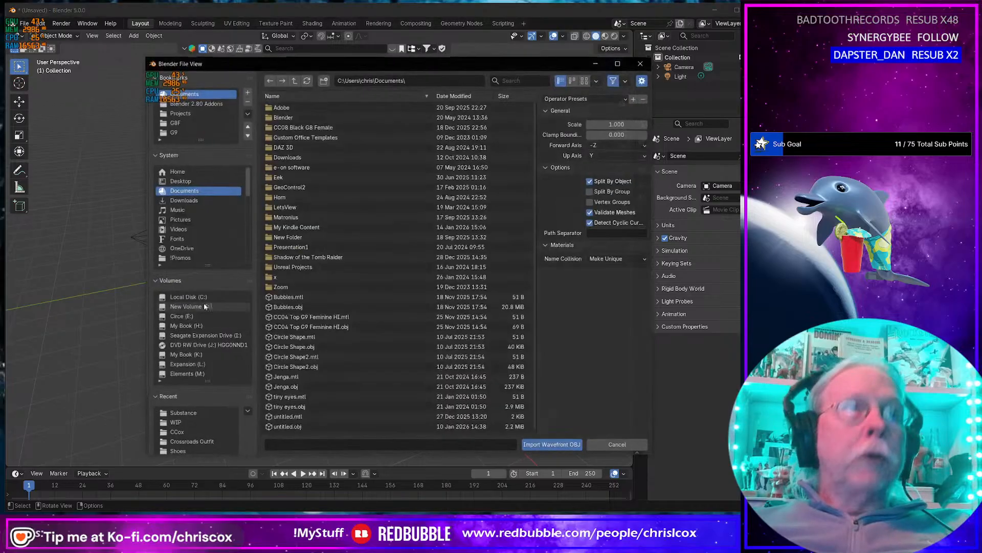
pyautogui.click(182, 133)
pyautogui.scroll(-5, 333, 394)
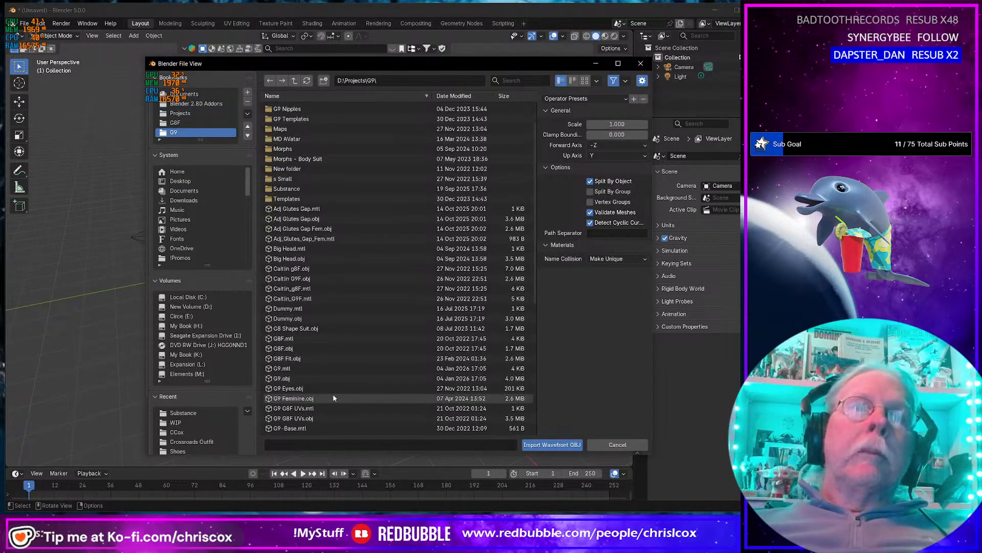
pyautogui.doubleClick(289, 380)
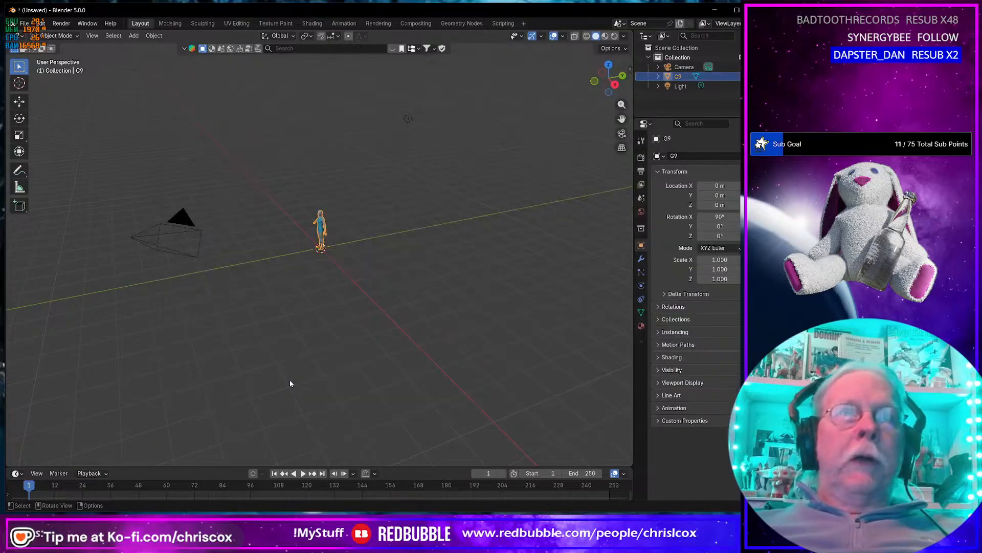
# Import Sassy Heatwave Earings.obj as a Wavefront OBJ from D:\Projects\Dresses\Sassy Heatwave\WIP.
pyautogui.hotkey('ctrl', 'i')
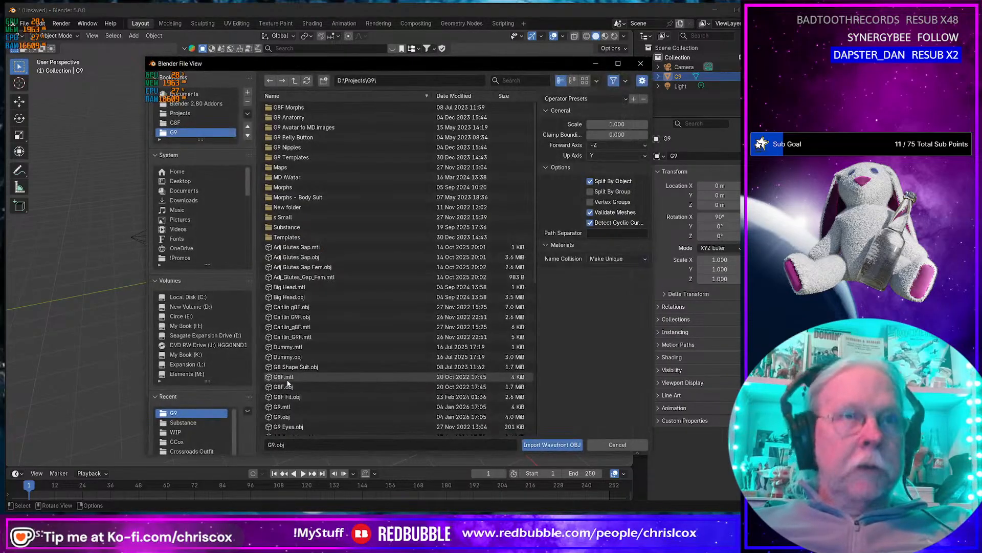
pyautogui.click(180, 113)
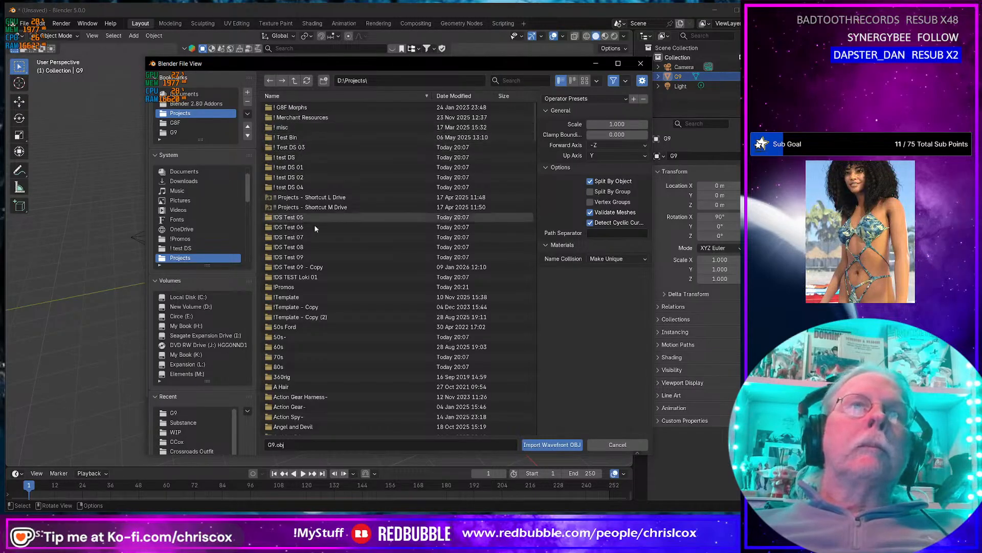
pyautogui.scroll(-10, 329, 321)
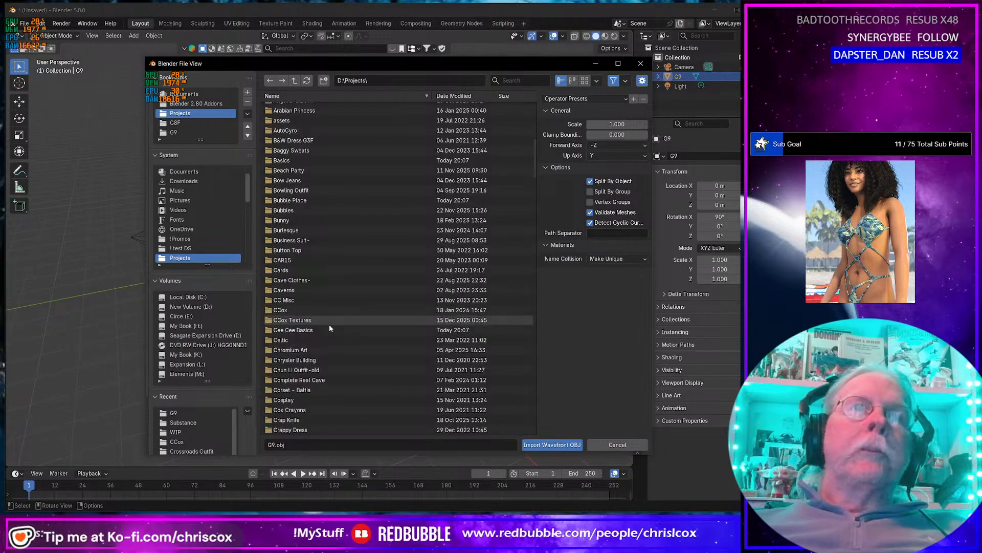
pyautogui.scroll(-6, 329, 325)
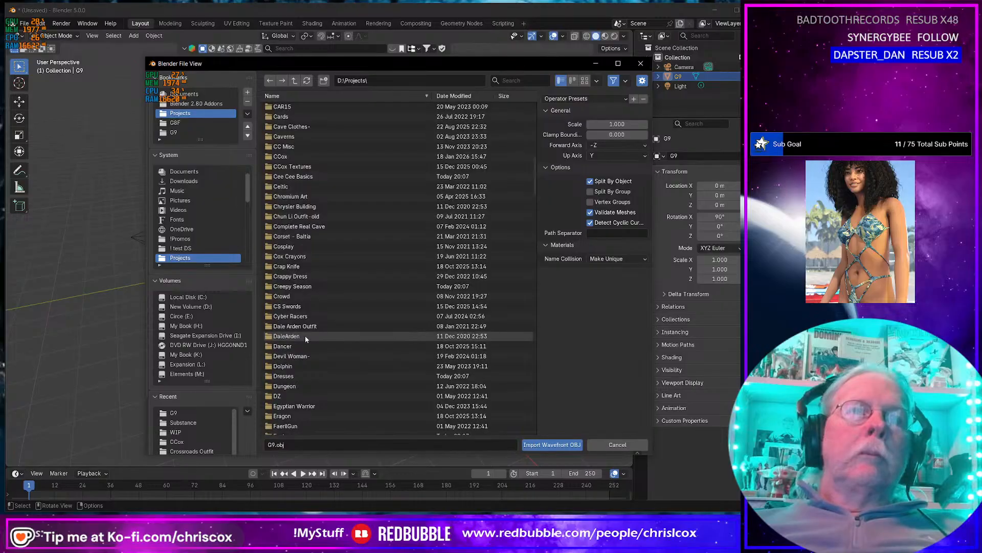
pyautogui.doubleClick(302, 375)
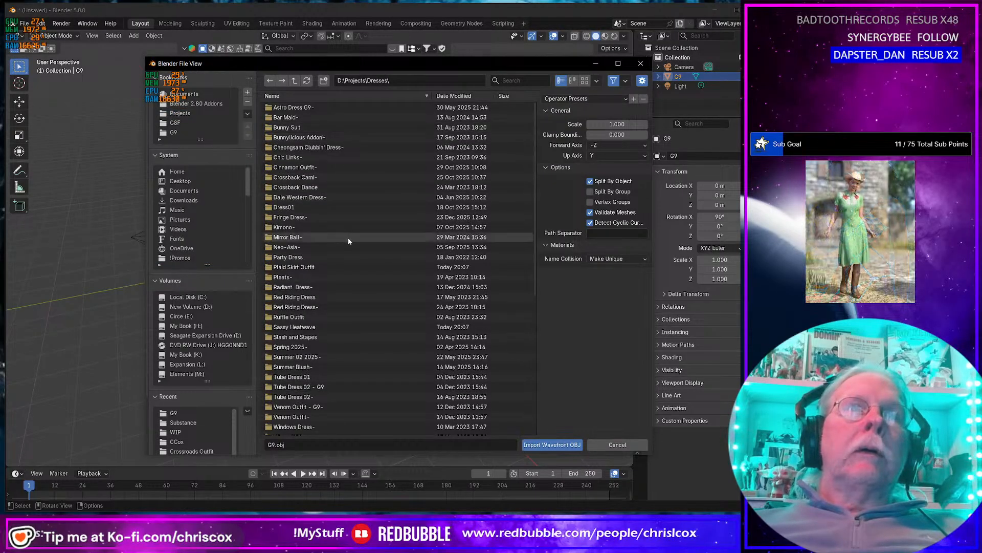
pyautogui.scroll(-3, 347, 238)
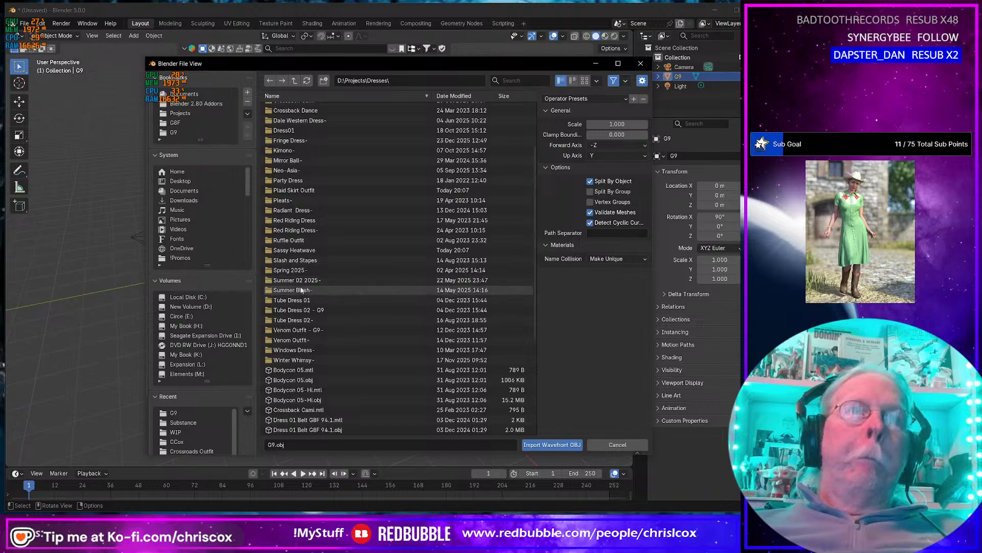
pyautogui.doubleClick(292, 249)
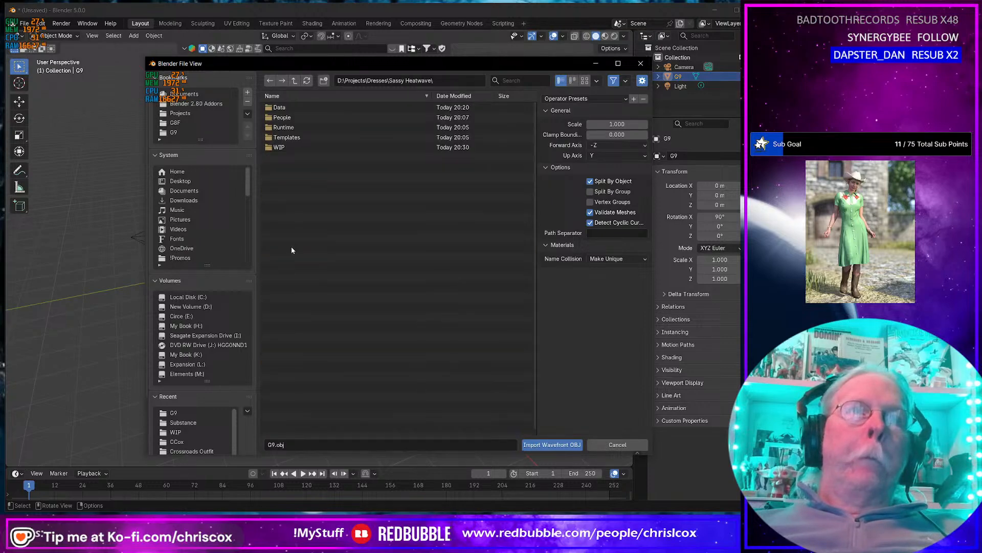
pyautogui.doubleClick(301, 147)
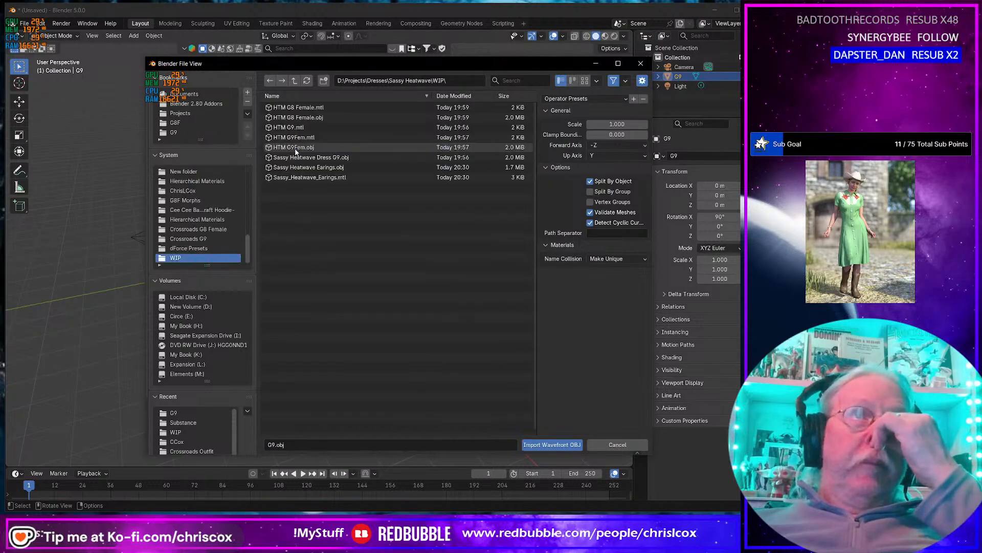
pyautogui.doubleClick(339, 167)
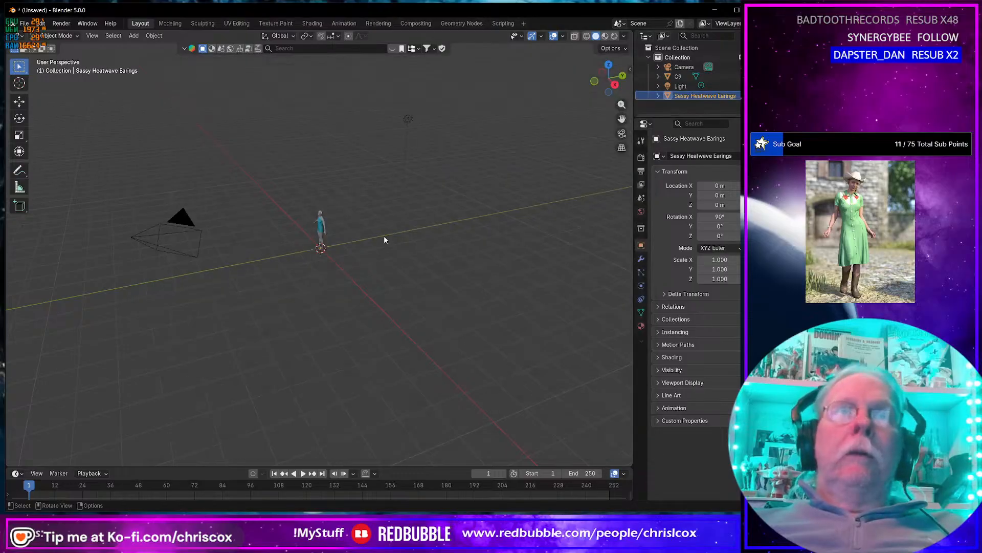
# Frame the imported earrings near the head and hide the G9 figure.
pyautogui.press('KP_Decimal')
pyautogui.moveTo(265, 280); pyautogui.dragTo(382, 257, button='middle')
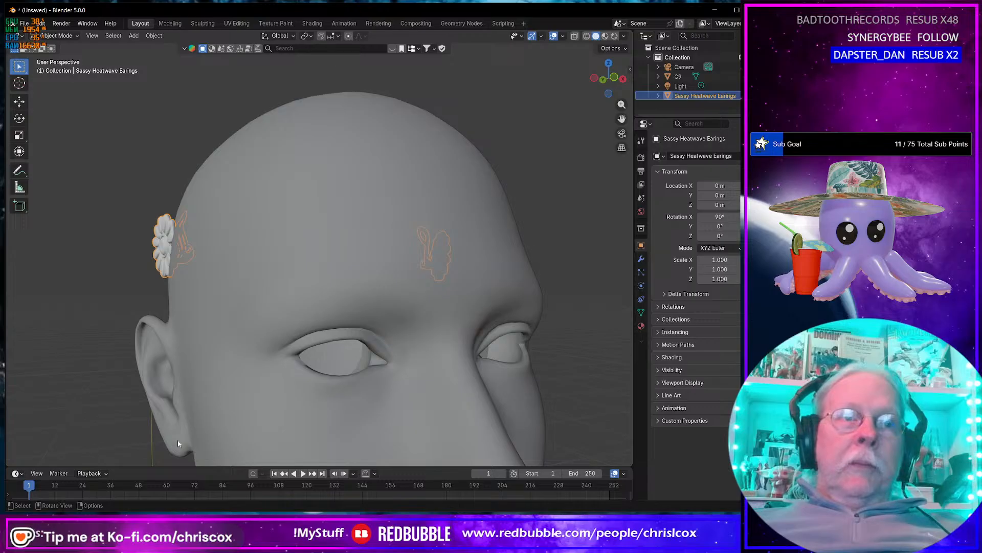
pyautogui.click(486, 332)
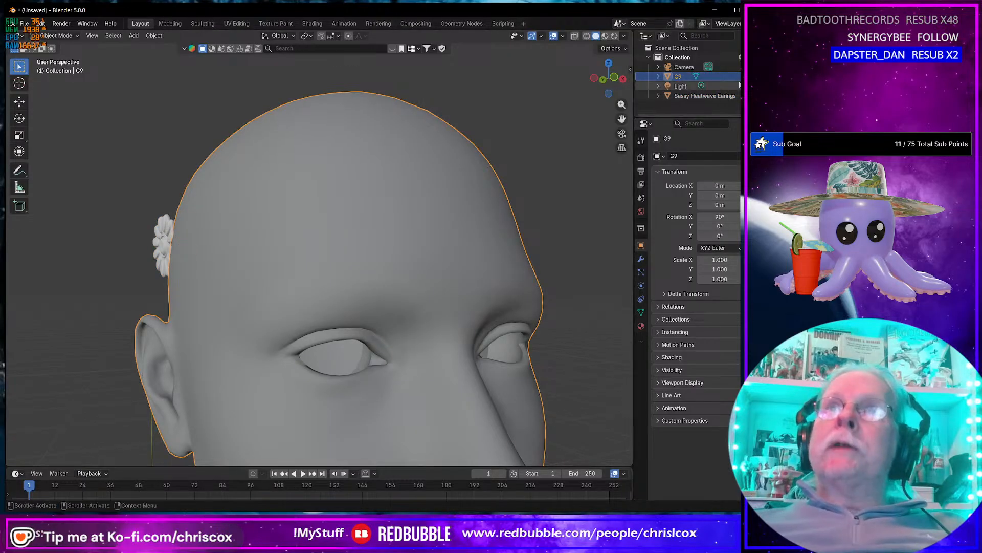
pyautogui.press('h')
# Edit the Sassy Heatwave Earings mesh and delete all linked vertices of the earring without a visible flower front.
pyautogui.click(176, 245)
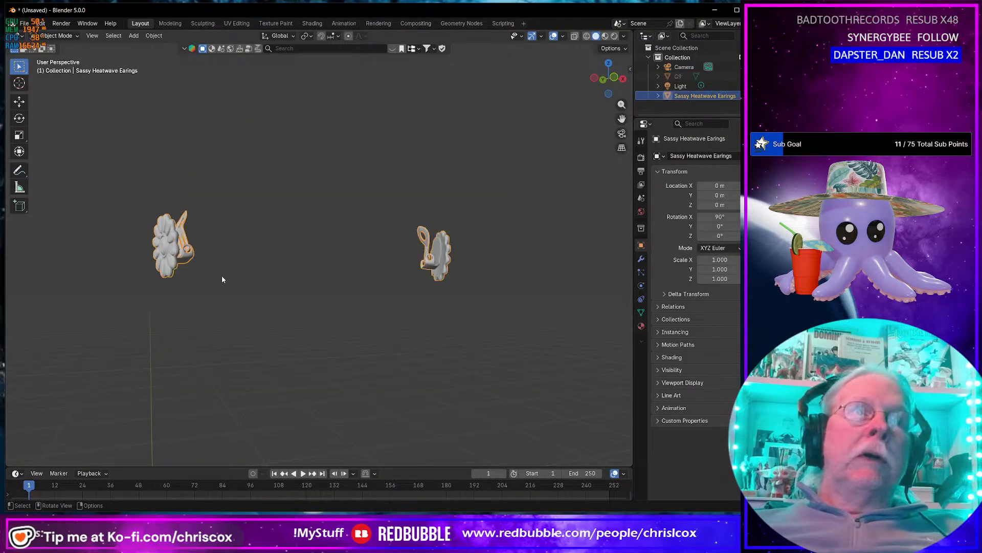
pyautogui.press('Tab')
pyautogui.moveTo(382, 215); pyautogui.dragTo(541, 336)
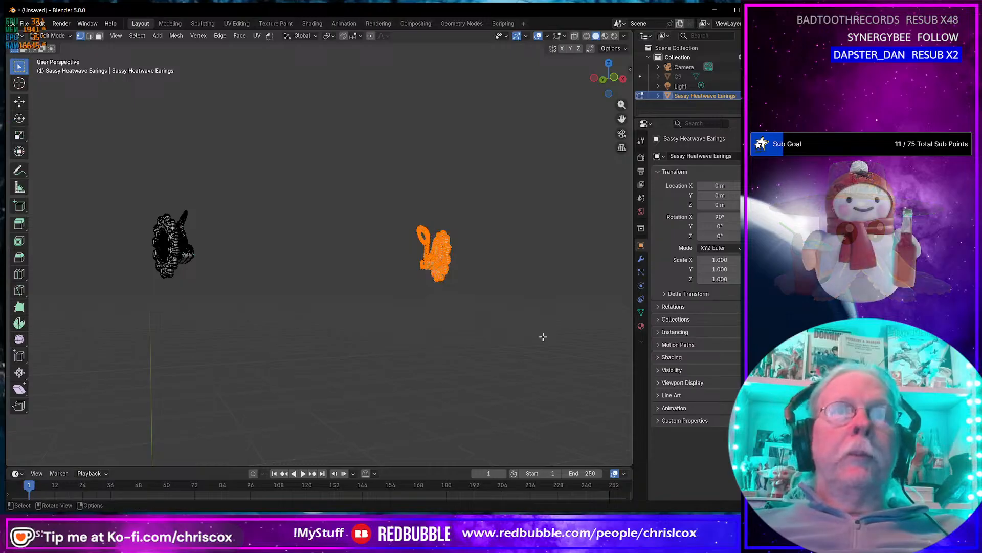
pyautogui.hotkey('ctrl', 'l')
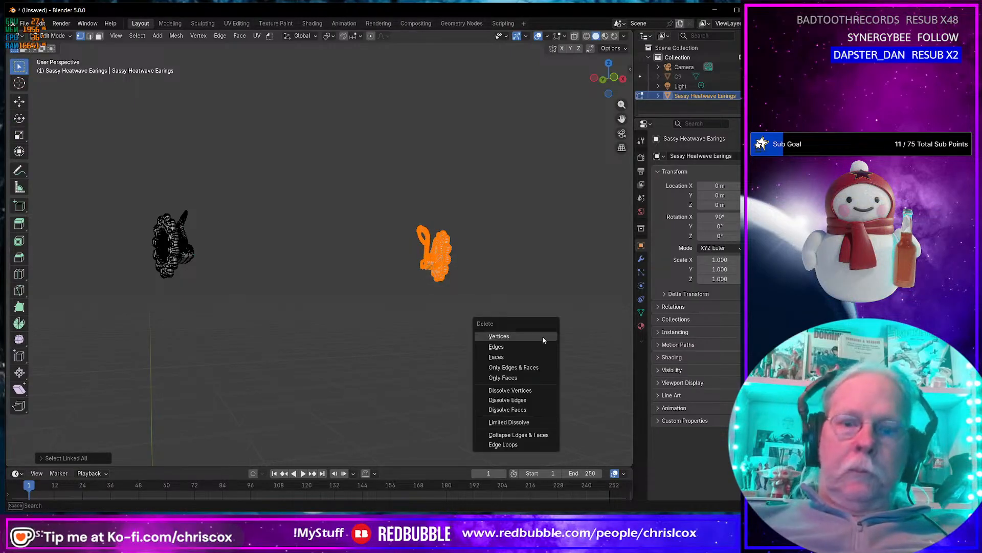
pyautogui.press('x')
pyautogui.click(542, 336)
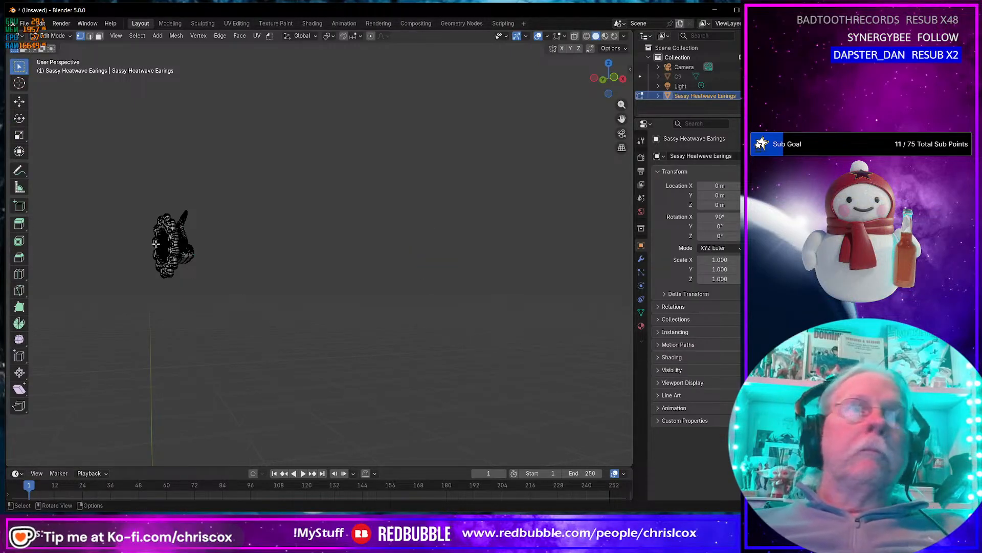
# Select the whole linked flower on the remaining earring and delete its vertices, leaving only the clip with its round plate.
pyautogui.press('KP_Decimal')
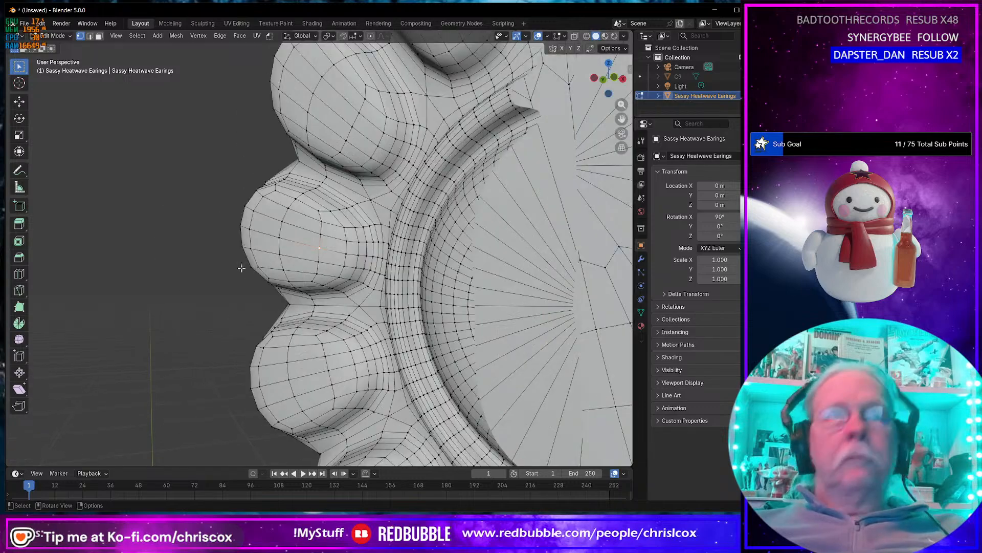
pyautogui.scroll(3, 307, 276)
pyautogui.scroll(-3, 319, 286)
pyautogui.scroll(-4, 318, 286)
pyautogui.moveTo(318, 286); pyautogui.dragTo(334, 301, button='middle')
pyautogui.hotkey('ctrl', 'l')
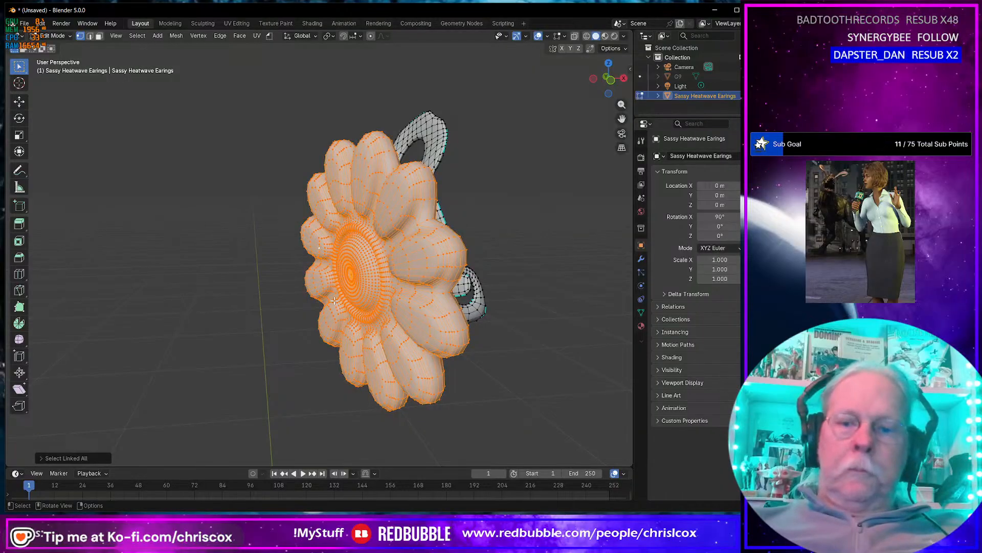
pyautogui.press('x')
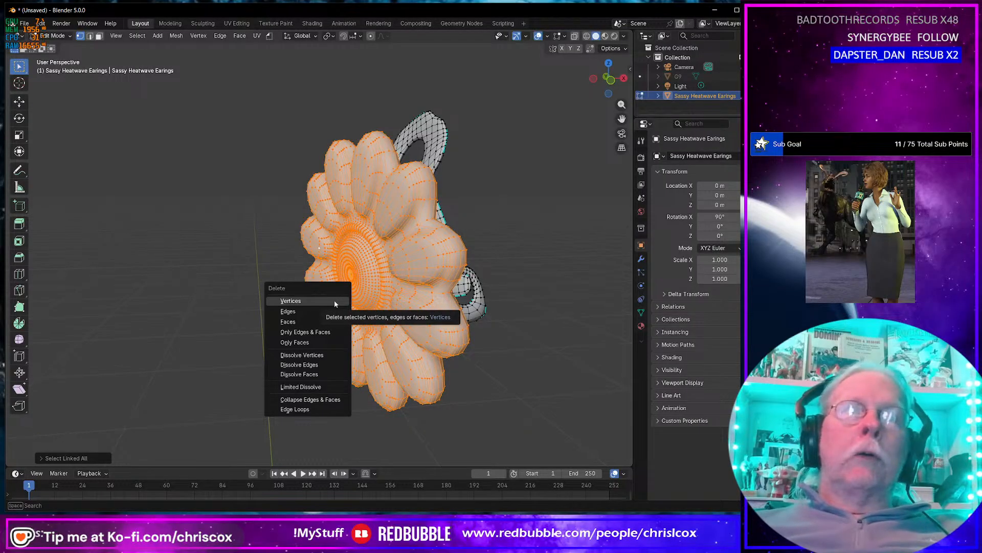
pyautogui.click(336, 301)
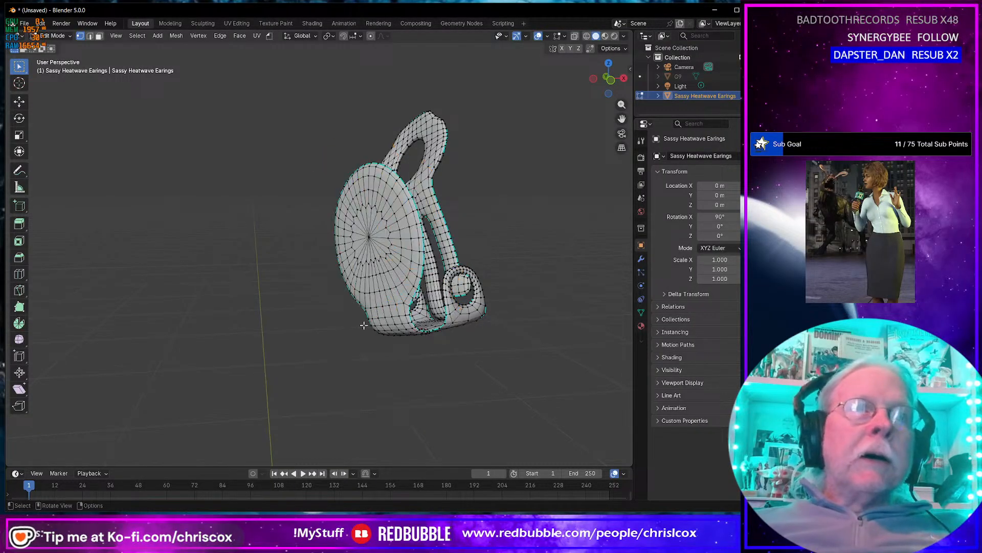
# Select the ring of vertices around the round plate's centre, excluding the centre vertex, and shape it with the LoopTools Circle operation.
pyautogui.moveTo(390, 336); pyautogui.dragTo(439, 330, button='middle')
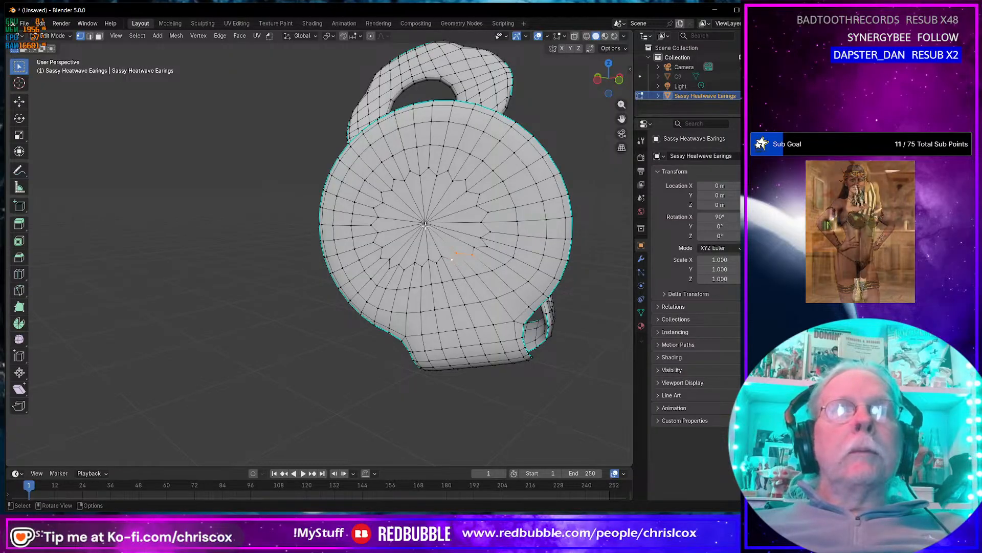
pyautogui.keyDown('ctrl'); pyautogui.click(425, 222); pyautogui.keyUp('ctrl')
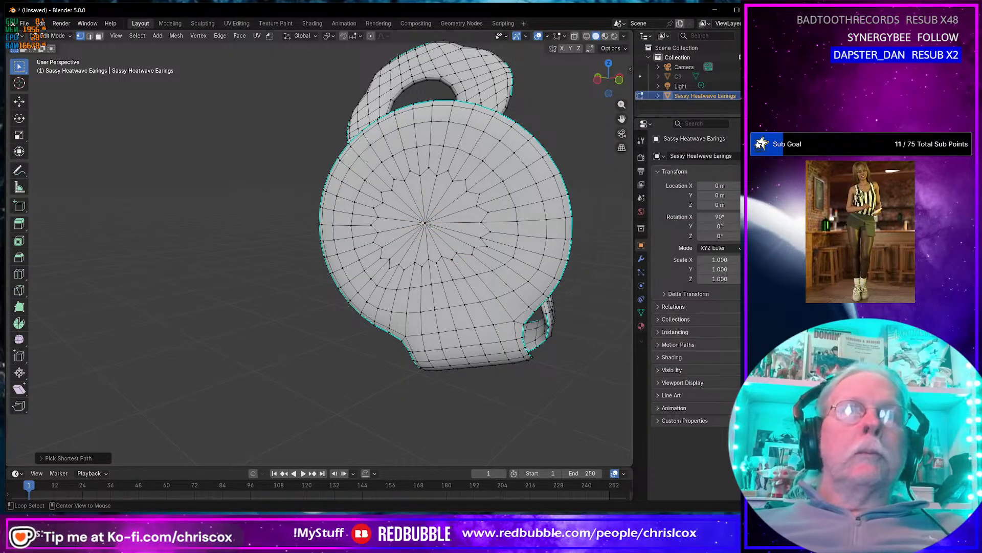
pyautogui.hotkey('ctrl', 'z')
pyautogui.press('ctrl')
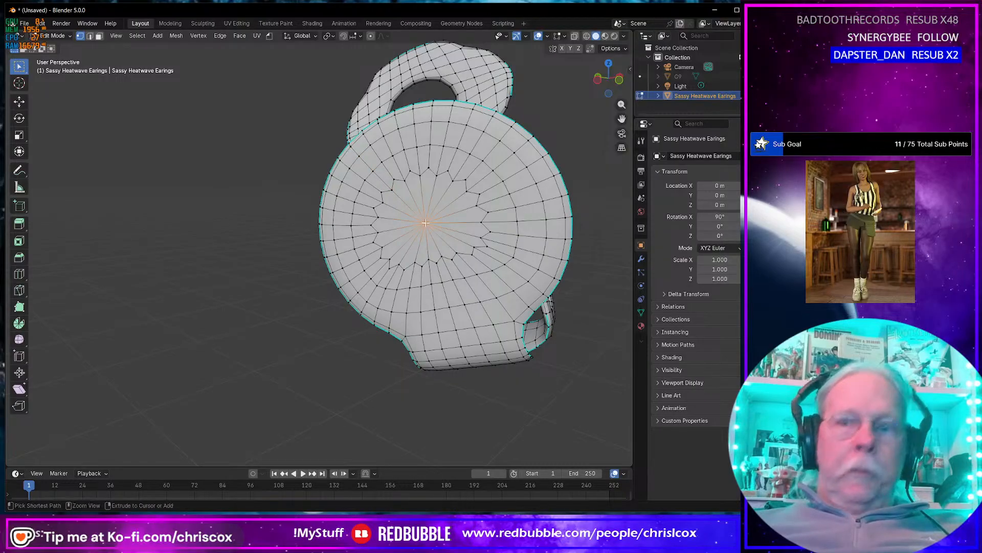
pyautogui.press('ctrl+KP_Add')
pyautogui.press('ctrl+KP_Add')
pyautogui.keyDown('shift'); pyautogui.click(426, 223); pyautogui.keyUp('shift')
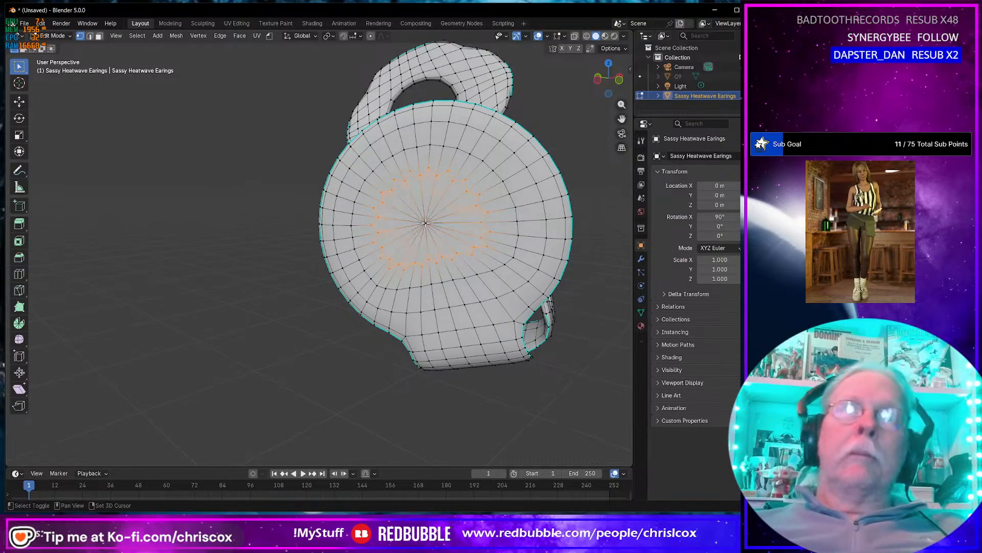
pyautogui.rightClick(451, 253)
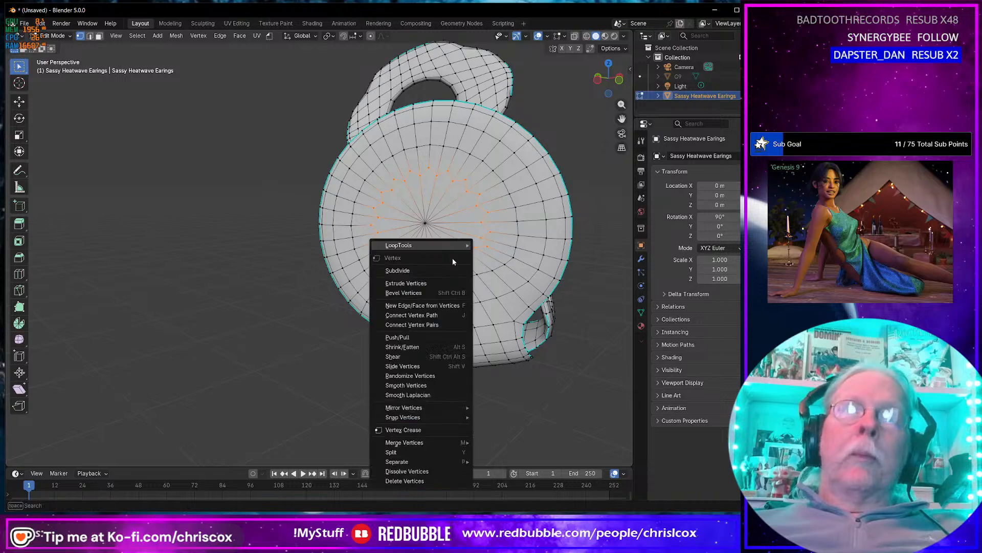
pyautogui.moveTo(451, 247)
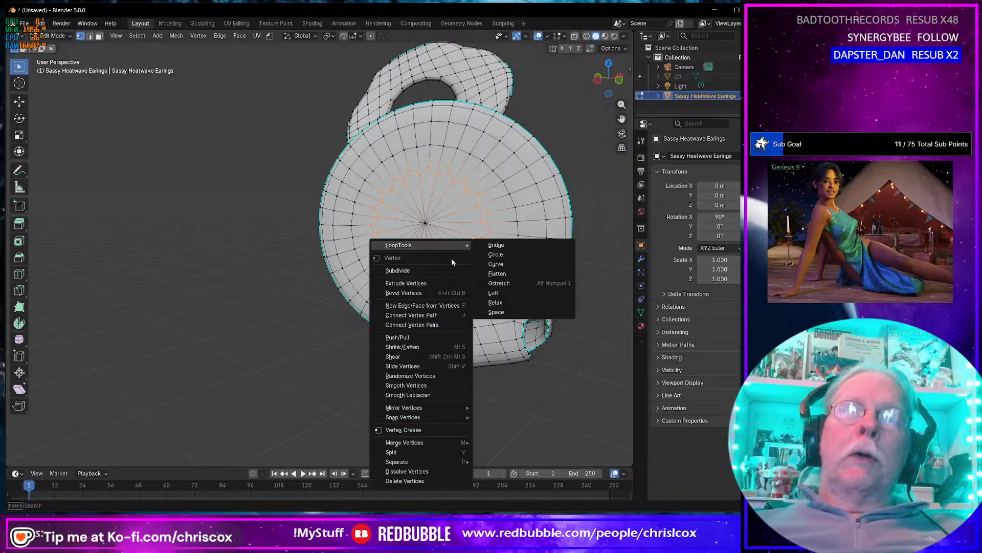
pyautogui.click(495, 255)
pyautogui.moveTo(486, 264)
pyautogui.mouseDown(button='middle')
pyautogui.moveTo(475, 266)
pyautogui.moveTo(474, 280)
pyautogui.moveTo(484, 277)
pyautogui.mouseUp(button='middle')
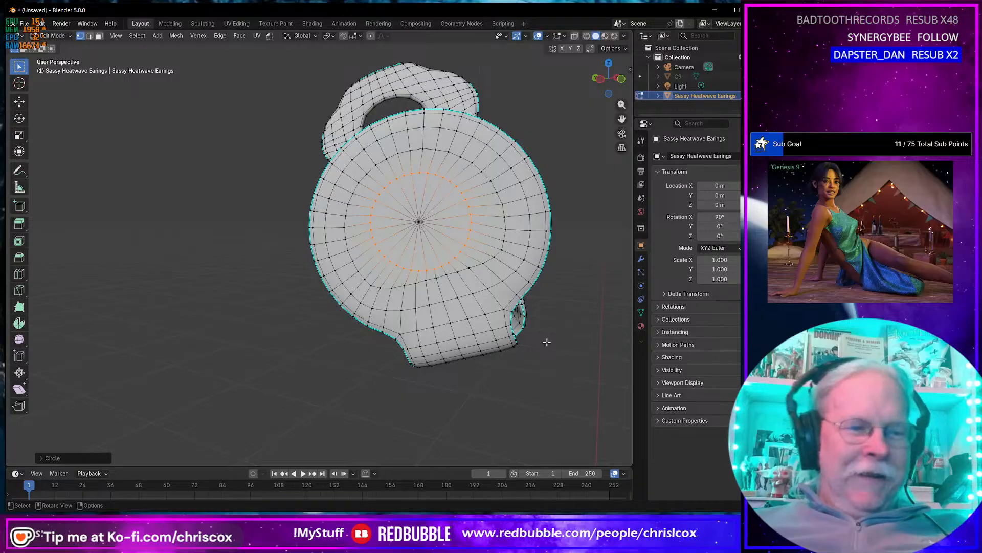
# Scale the circular vertex ring on the front of the plate down to about 0.7.
pyautogui.press('s')
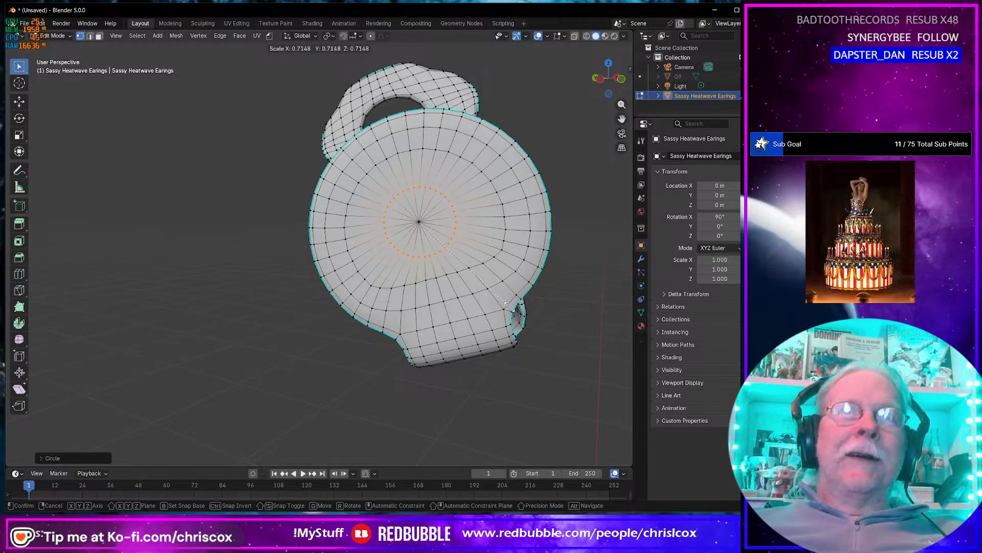
pyautogui.click(496, 299)
pyautogui.moveTo(496, 300); pyautogui.dragTo(355, 265, button='middle')
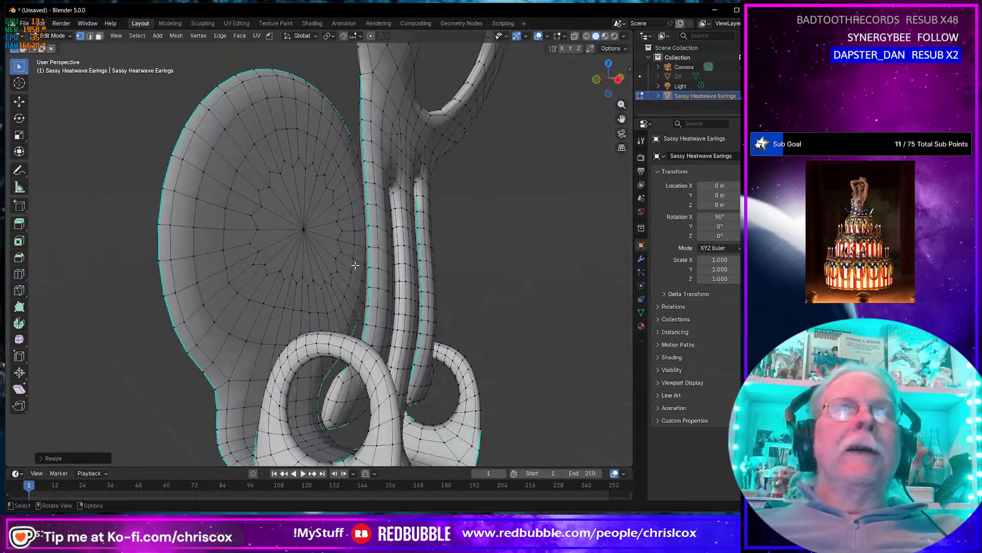
# Select the vertex ring around the centre on the back of the round plate, excluding the centre vertex, and shape it with LoopTools Circle.
pyautogui.click(303, 229)
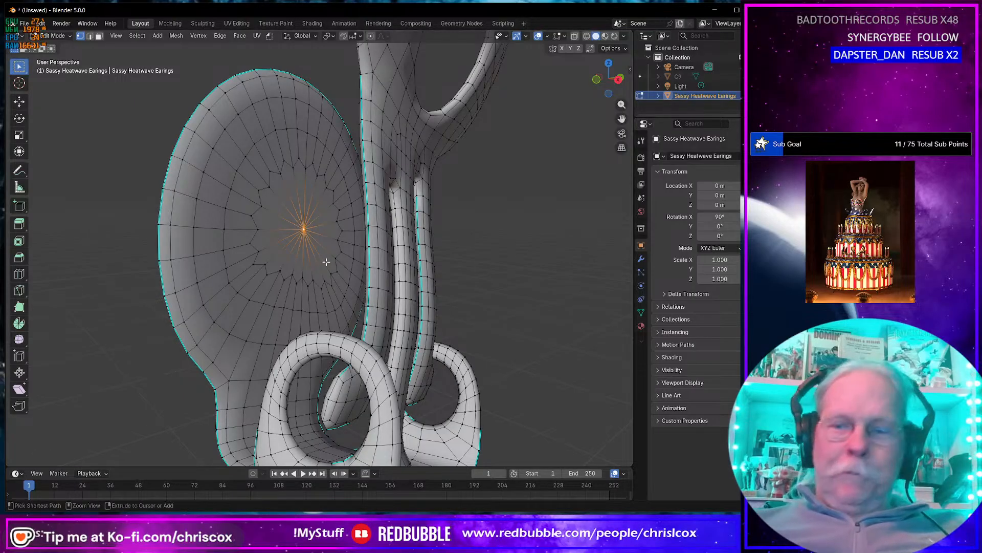
pyautogui.press('ctrl+KP_Add')
pyautogui.keyDown('shift'); pyautogui.click(302, 227); pyautogui.keyUp('shift')
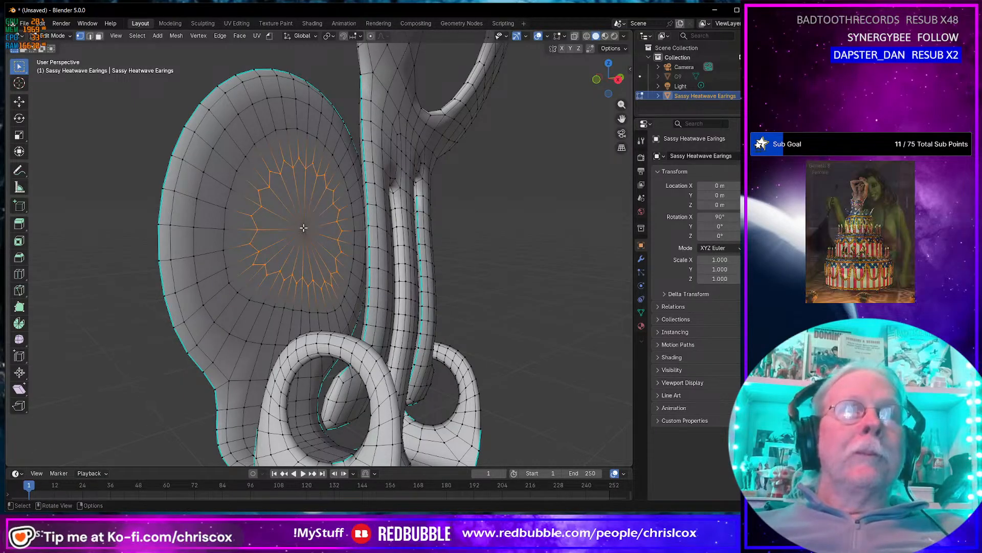
pyautogui.rightClick(283, 271)
pyautogui.moveTo(296, 269)
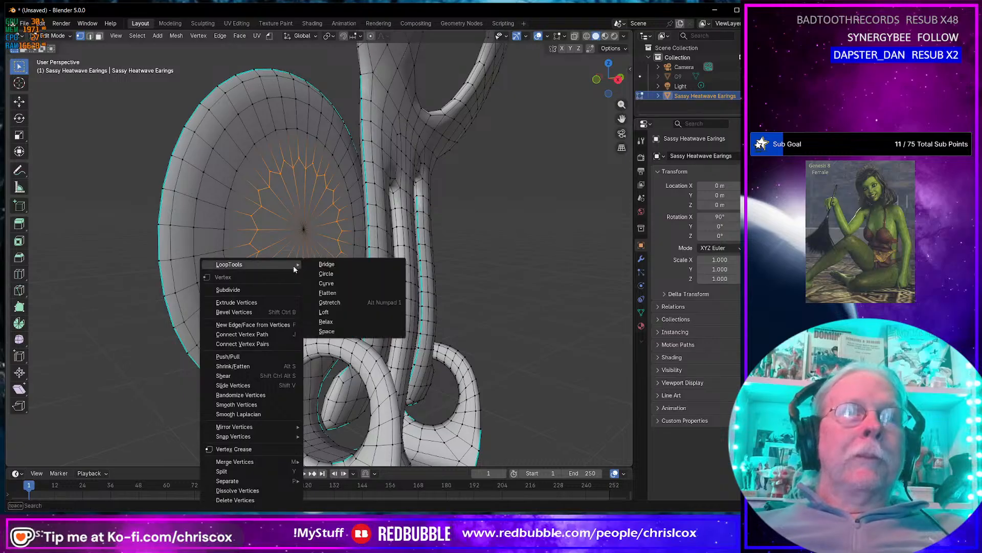
pyautogui.click(333, 275)
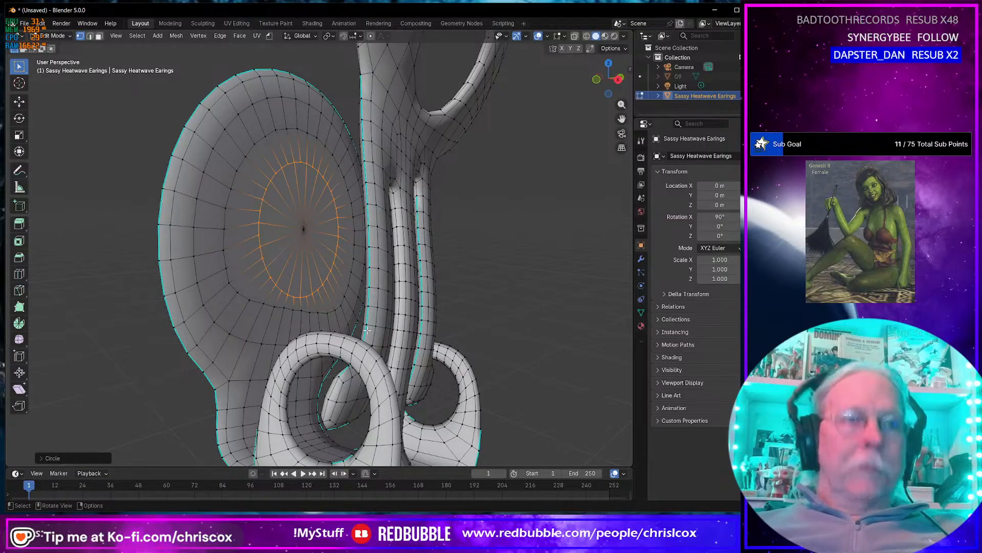
# Scale the circular vertex ring on the back of the plate down toward its centre and check the clip from the front.
pyautogui.press('s')
pyautogui.click(314, 285)
pyautogui.moveTo(314, 285); pyautogui.dragTo(404, 262, button='middle')
pyautogui.scroll(2, 404, 262)
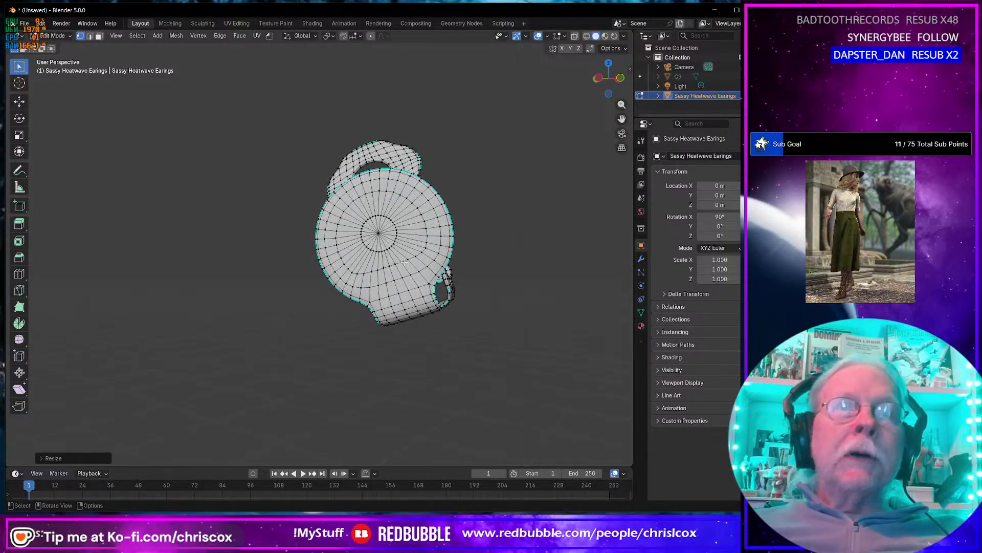
pyautogui.moveTo(441, 292)
pyautogui.mouseDown(button='middle')
pyautogui.moveTo(402, 298)
pyautogui.moveTo(432, 295)
pyautogui.mouseUp(button='middle')
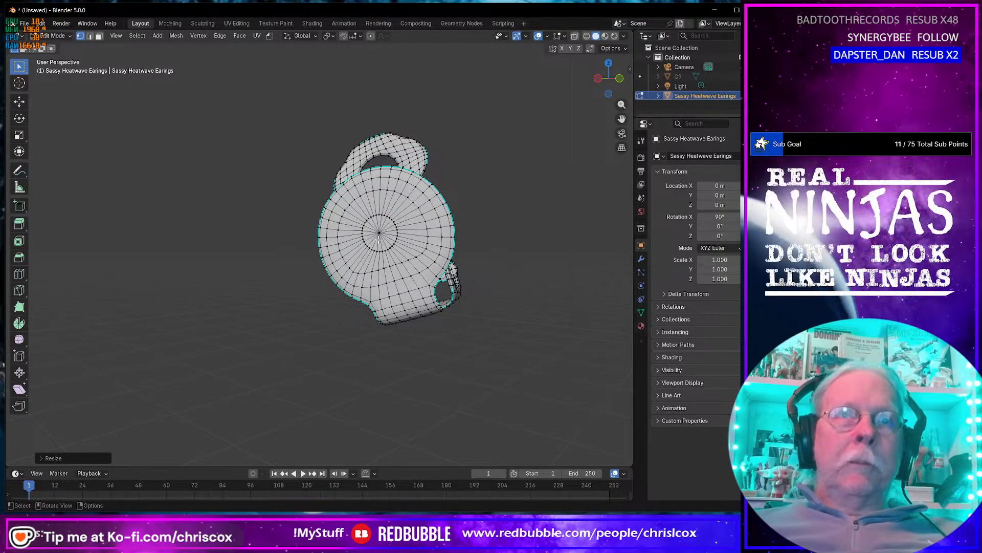
pyautogui.scroll(-6, 377, 249)
pyautogui.moveTo(378, 245); pyautogui.dragTo(357, 261, button='middle')
# Unhide the G9 figure and move the whole earring mesh in the left side view to the figure's earlobe.
pyautogui.press('Tab')
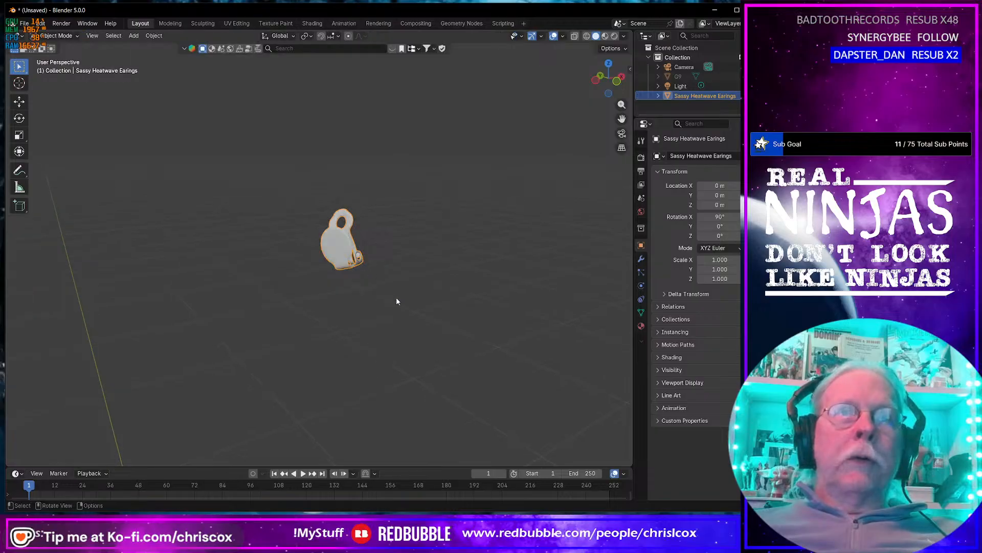
pyautogui.scroll(-4, 397, 300)
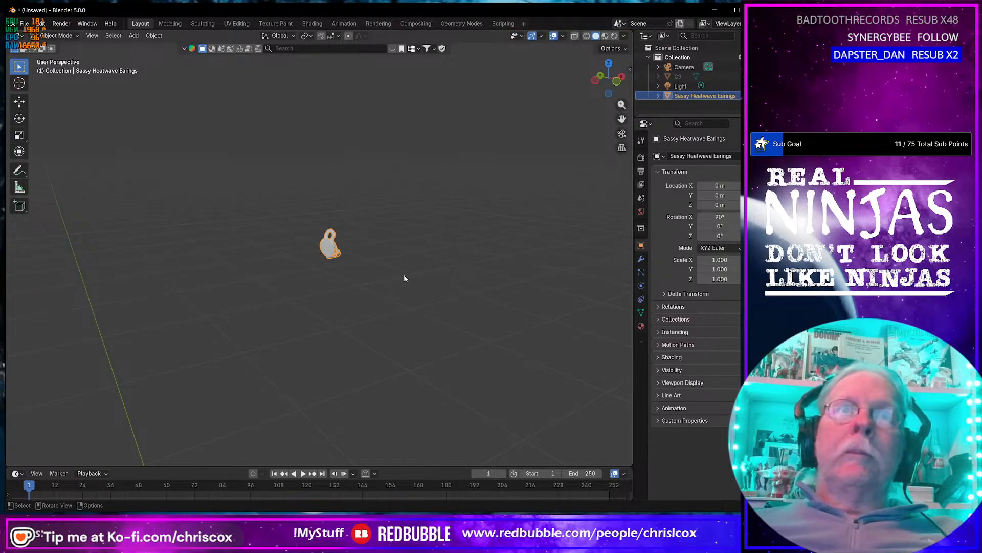
pyautogui.press('Tab')
pyautogui.click(752, 76)
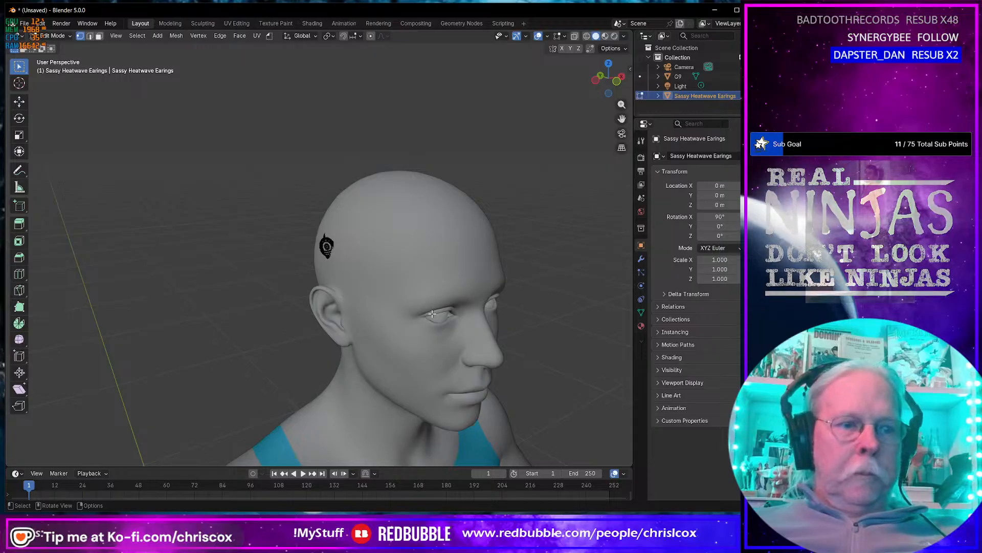
pyautogui.press('a')
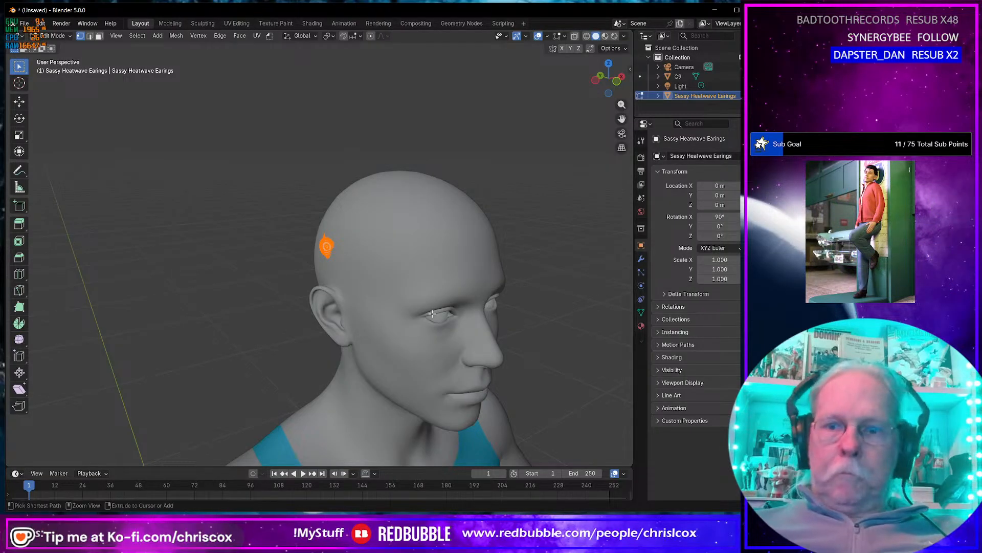
pyautogui.press('ctrl+KP_3')
pyautogui.press('g')
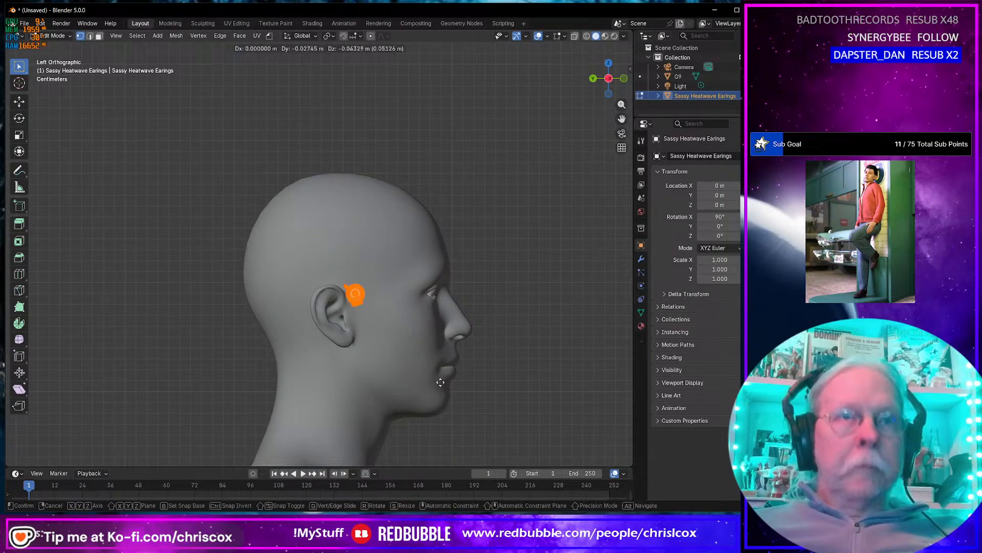
pyautogui.click(430, 430)
# In the front view, move the earring about 4 mm toward the head and 4 mm up onto the earlobe.
pyautogui.press('KP_1')
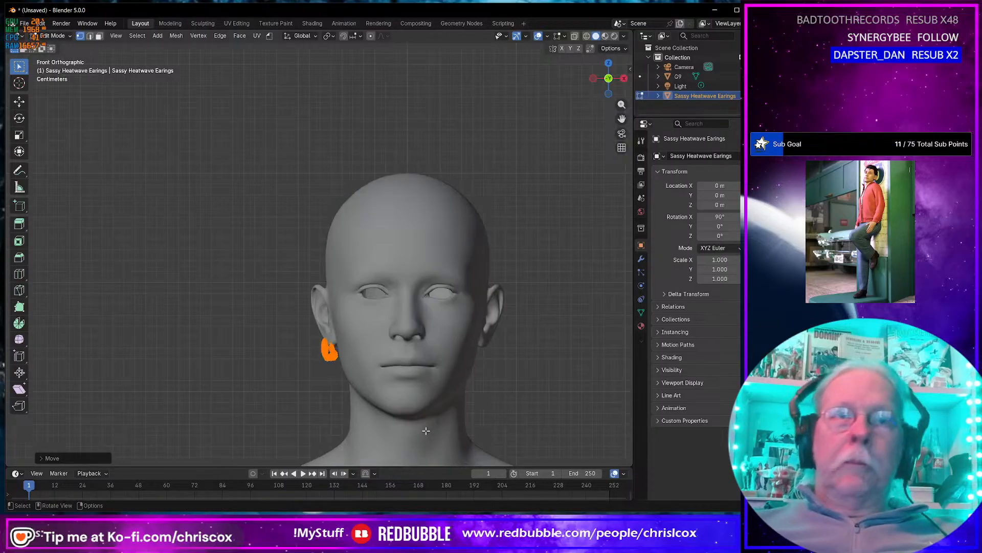
pyautogui.press('KP_Decimal')
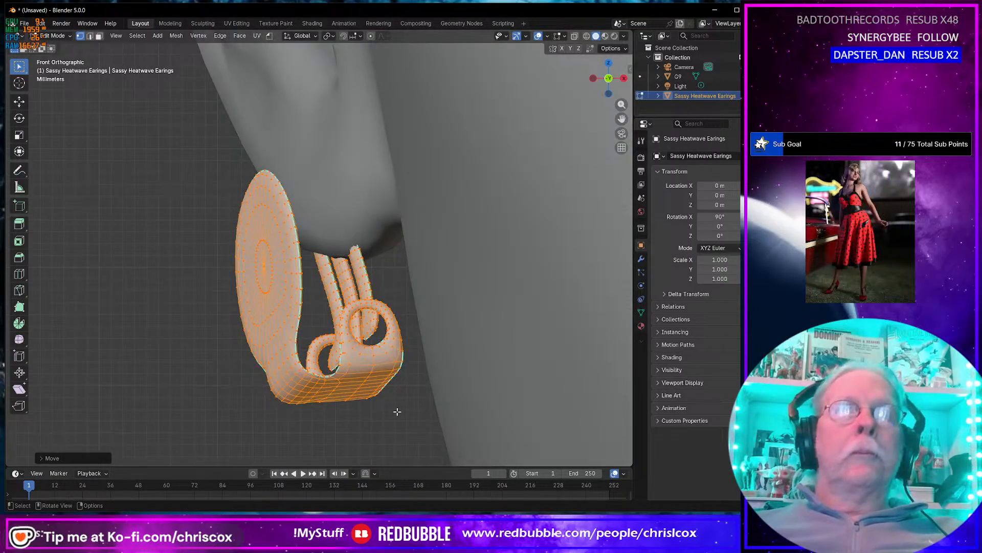
pyautogui.press('g')
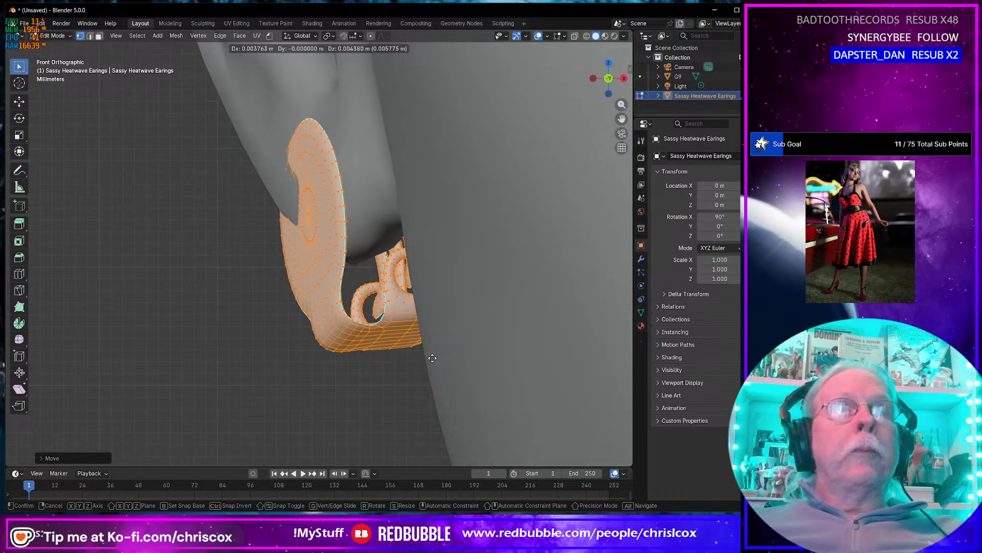
pyautogui.click(430, 356)
# Check the clip's alignment from below with X-ray, then rotate the earring about 13 degrees around global Z without X-ray.
pyautogui.moveTo(386, 390); pyautogui.dragTo(446, 399, button='middle')
pyautogui.press('ctrl+KP_7')
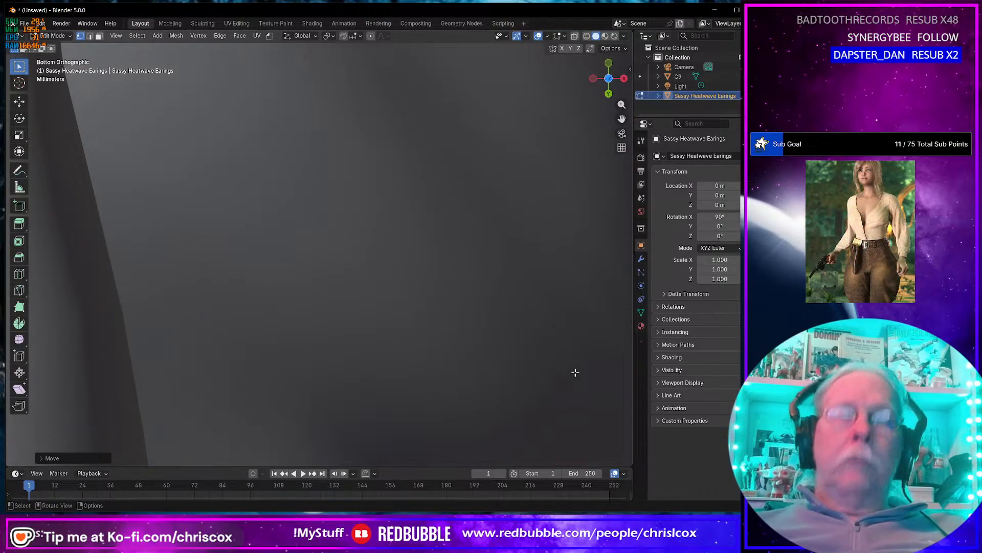
pyautogui.click(575, 36)
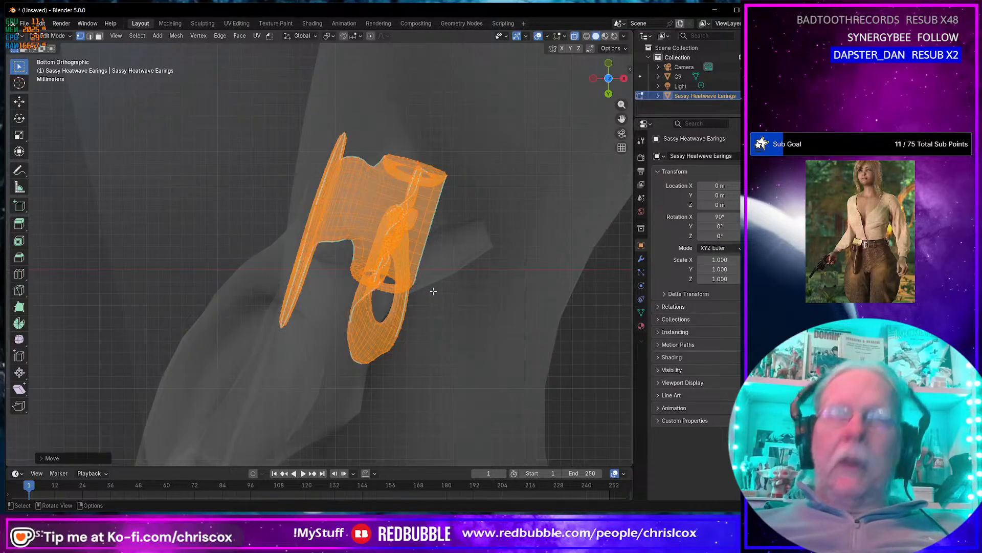
pyautogui.moveTo(432, 290); pyautogui.dragTo(624, 204, button='middle')
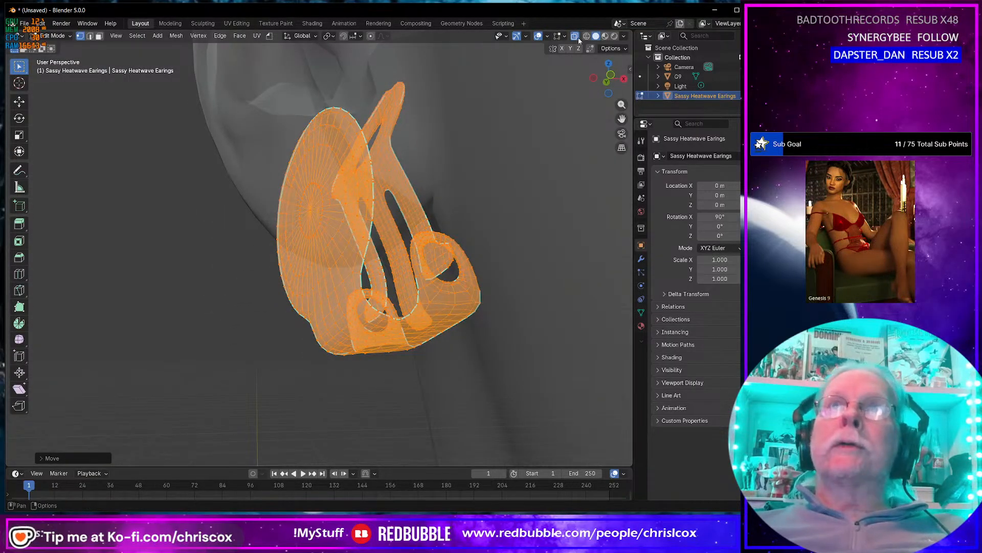
pyautogui.hotkey('alt', 'z')
pyautogui.press('r')
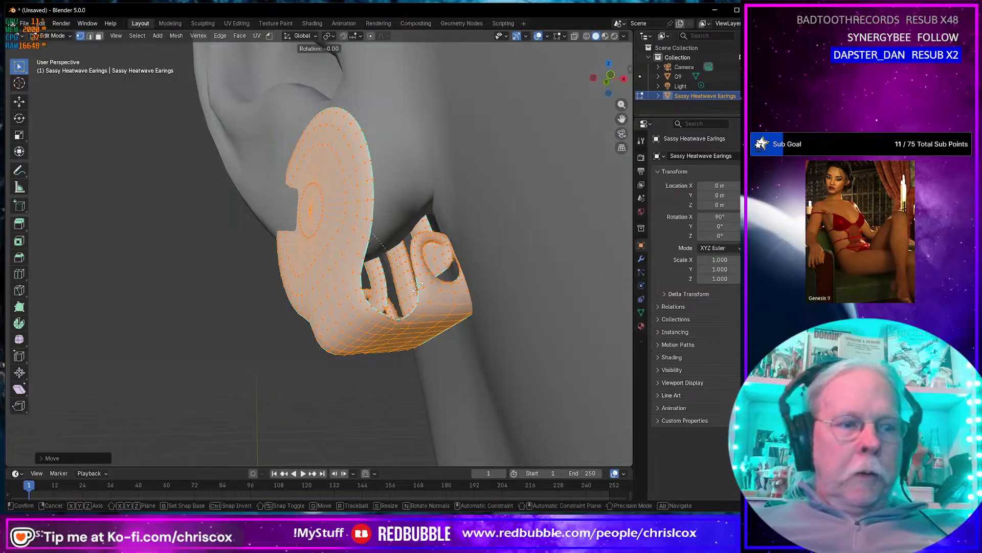
pyautogui.press('z')
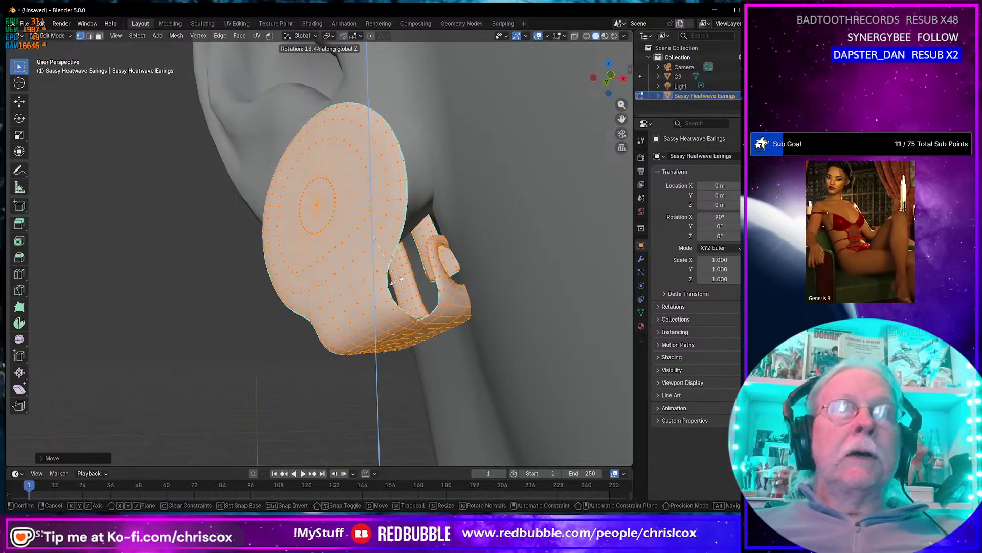
pyautogui.click(395, 281)
# Shift the earring about 2 mm toward the back of the earlobe and nudge it slightly closer to the lobe from behind.
pyautogui.moveTo(395, 281); pyautogui.dragTo(453, 290, button='middle')
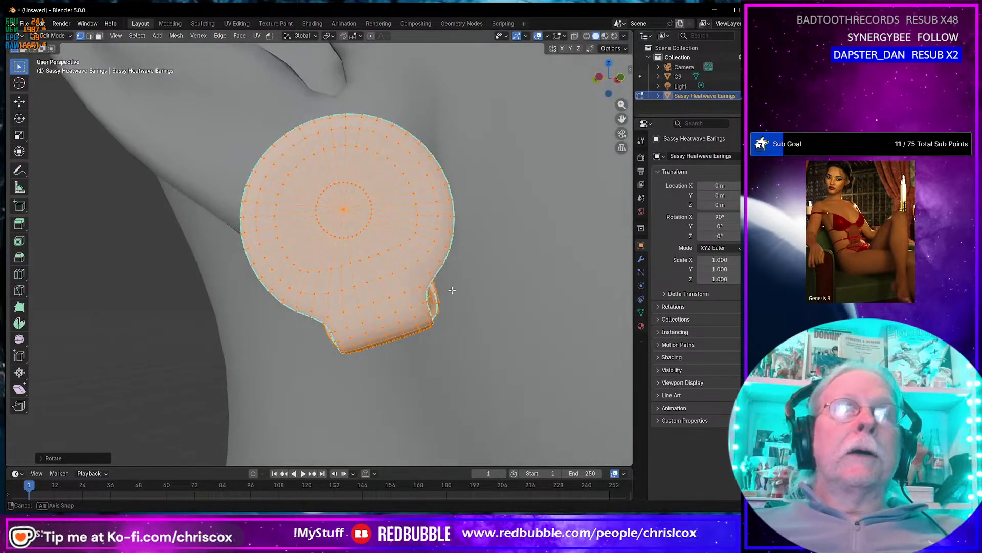
pyautogui.press('g')
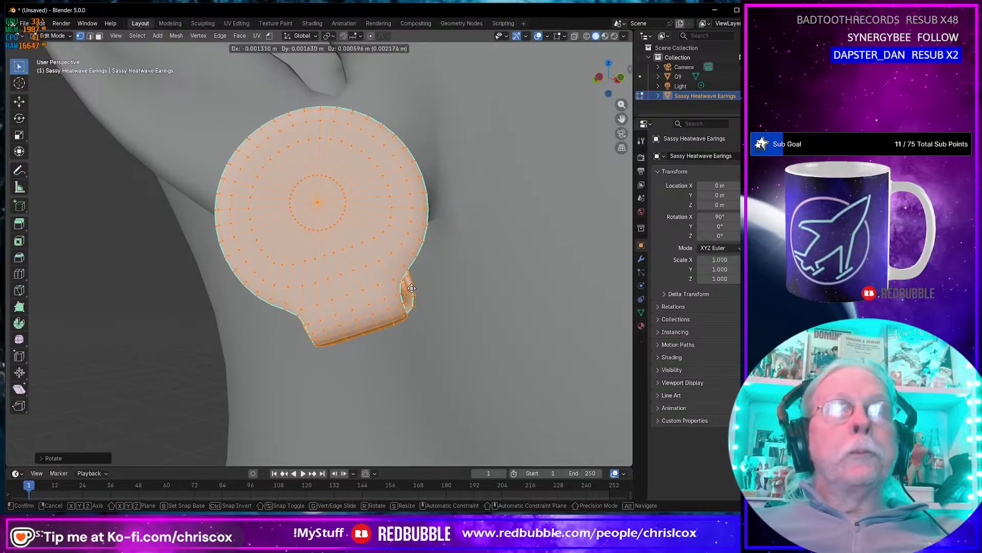
pyautogui.click(410, 295)
pyautogui.scroll(-6, 410, 295)
pyautogui.moveTo(378, 219); pyautogui.dragTo(375, 287, button='middle')
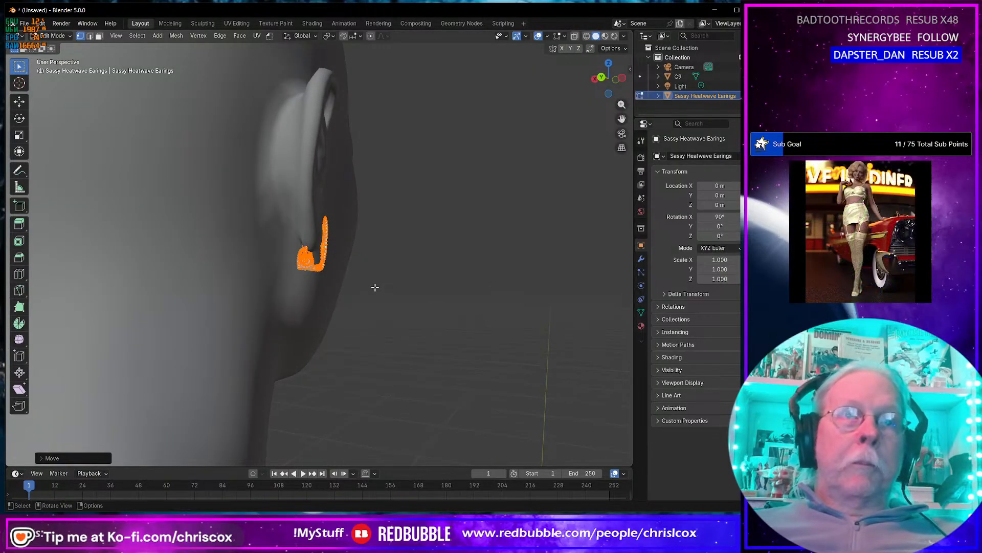
pyautogui.press('g')
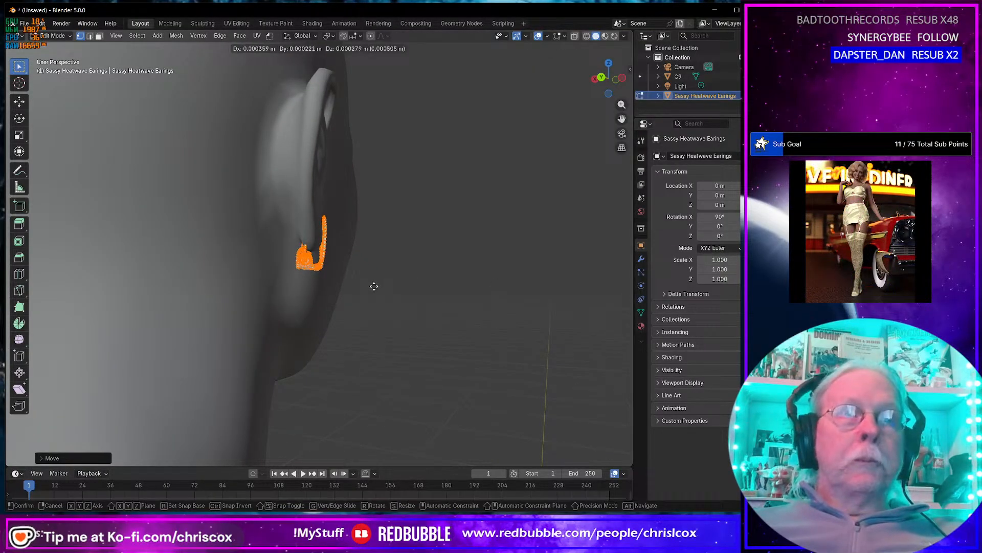
pyautogui.click(372, 287)
# Inspect where the round plate cuts into the earlobe and rotate the earring slightly back around global Z.
pyautogui.scroll(5, 362, 287)
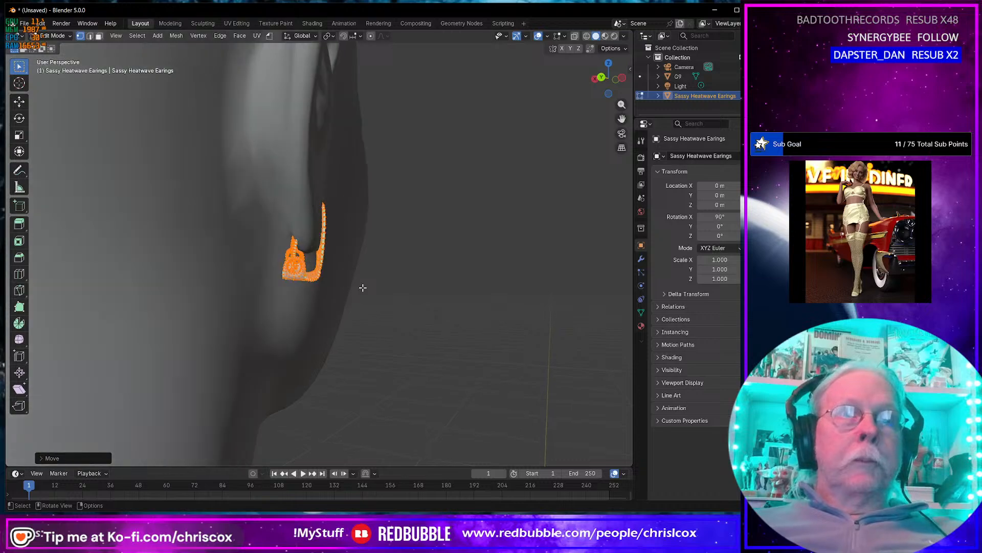
pyautogui.moveTo(362, 287); pyautogui.dragTo(310, 300, button='middle')
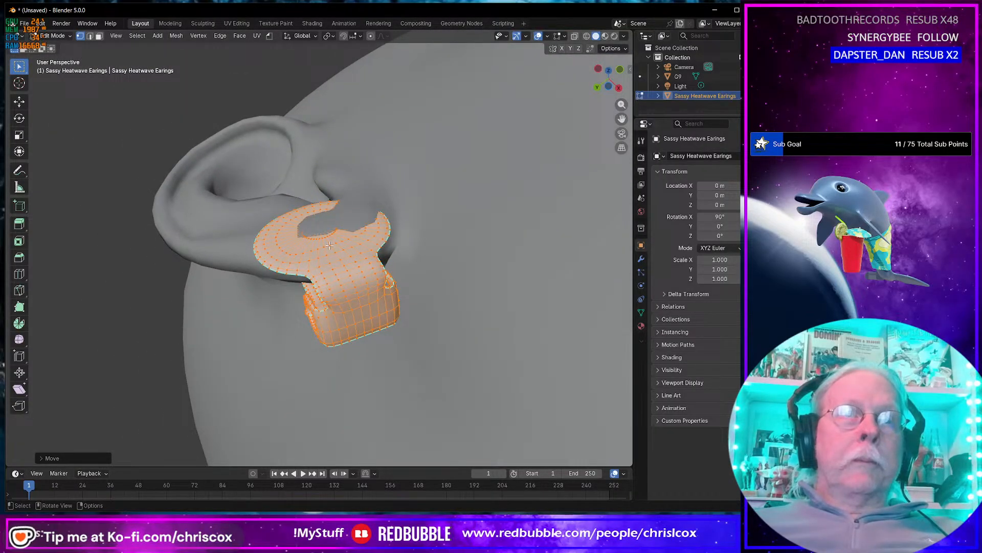
pyautogui.moveTo(341, 239); pyautogui.dragTo(356, 301, button='middle')
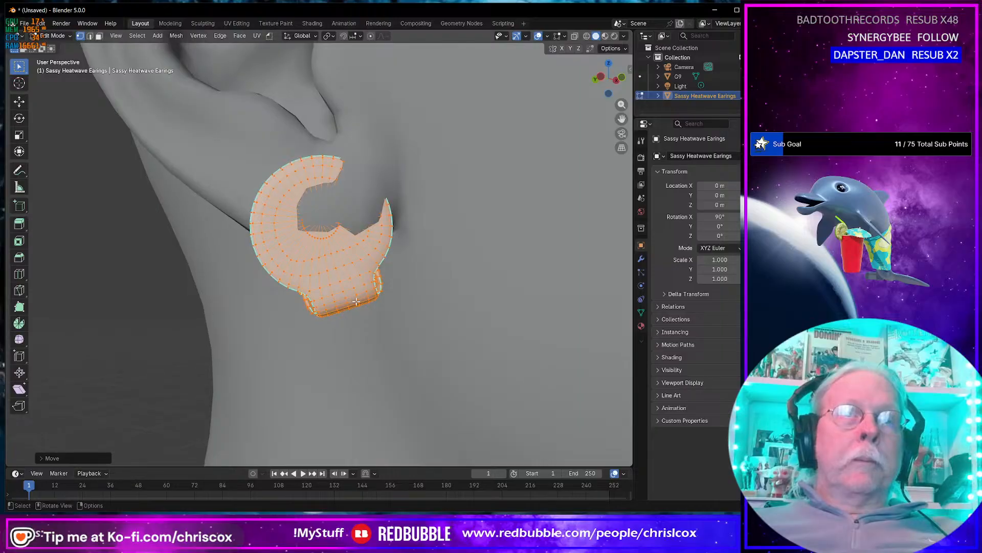
pyautogui.scroll(2, 356, 300)
pyautogui.moveTo(345, 338); pyautogui.dragTo(340, 307, button='middle')
pyautogui.scroll(1, 338, 290)
pyautogui.scroll(-2, 339, 290)
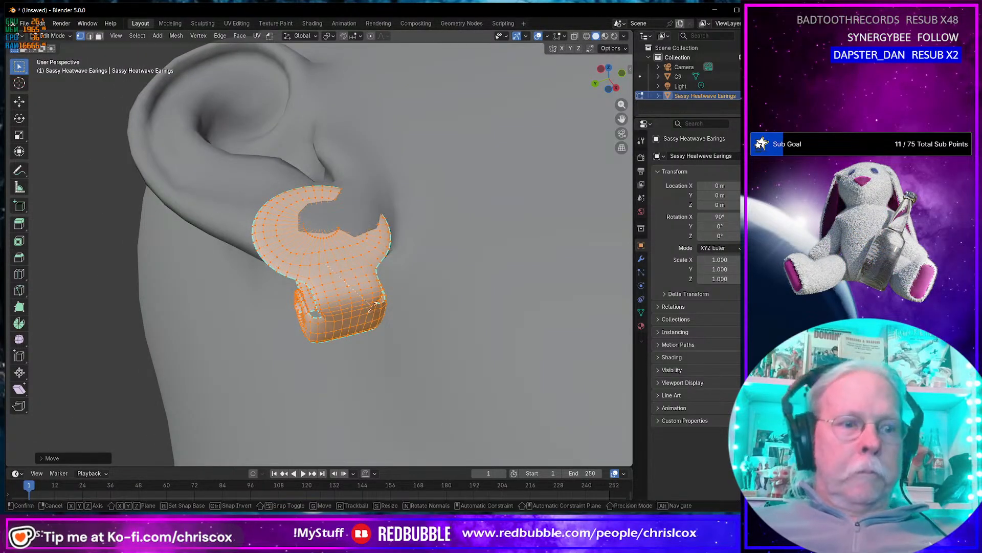
pyautogui.press('r')
pyautogui.press('z')
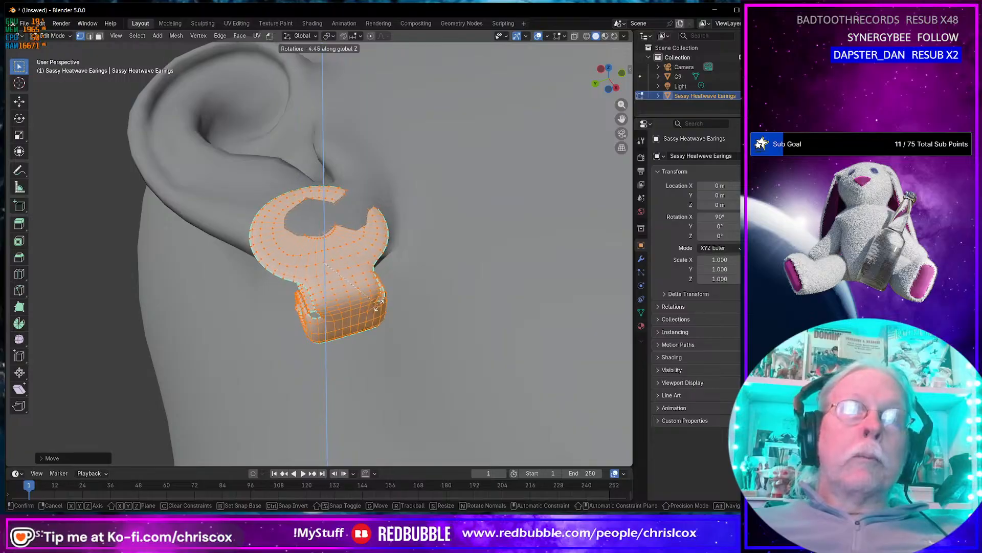
pyautogui.click(381, 305)
# Lower the earring about 3 mm on the earlobe and scale it uniformly down to about 0.8.
pyautogui.moveTo(568, 341); pyautogui.dragTo(393, 300, button='middle')
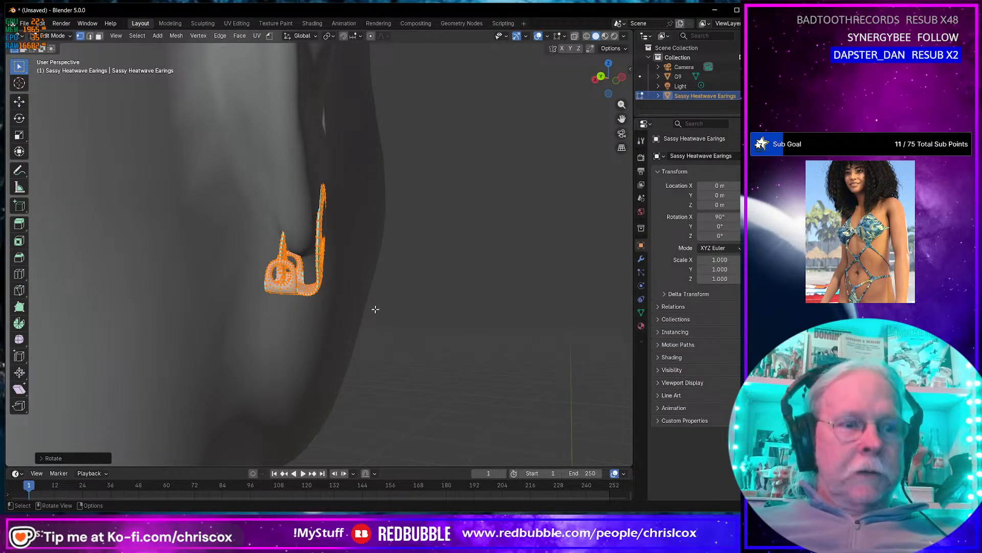
pyautogui.press('g')
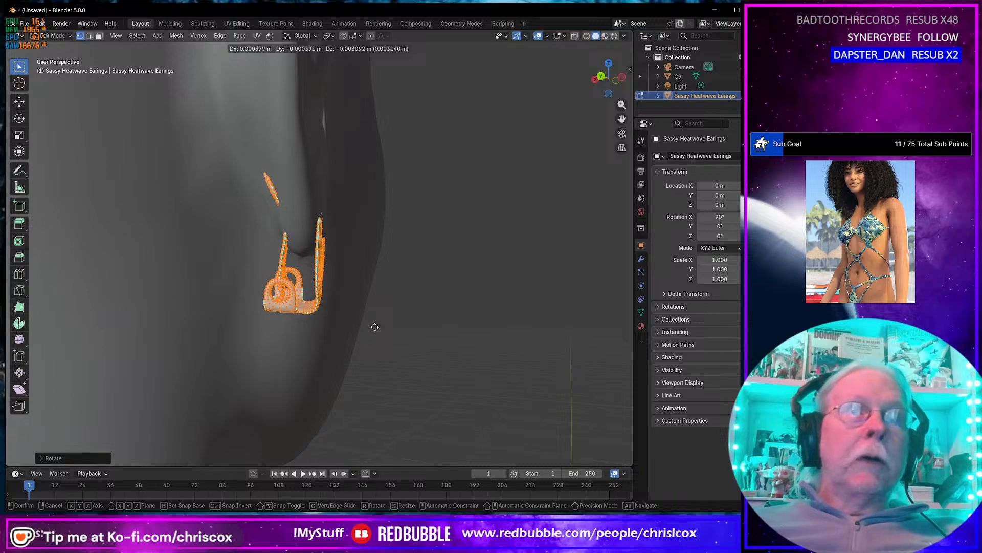
pyautogui.click(373, 330)
pyautogui.moveTo(373, 333); pyautogui.dragTo(385, 310, button='middle')
pyautogui.press('s')
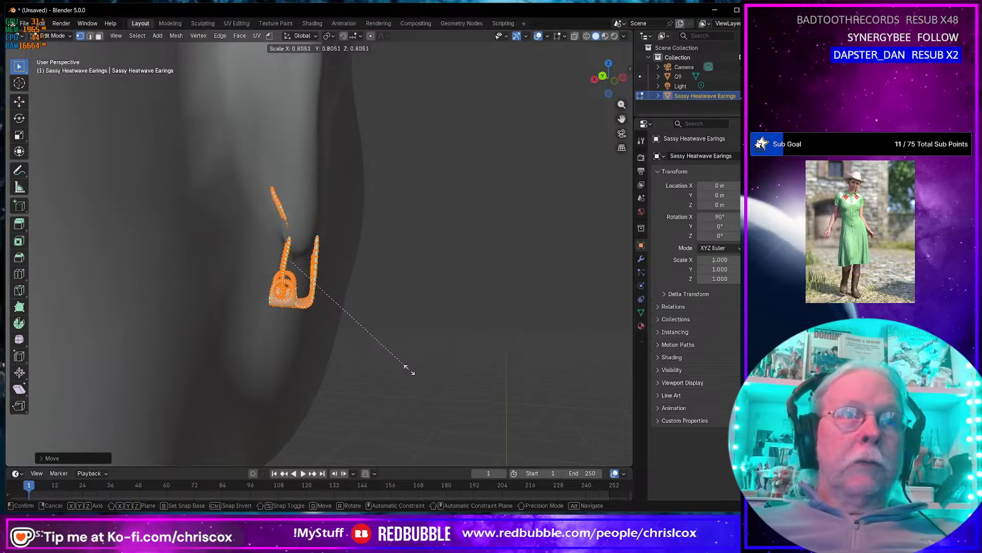
pyautogui.click(407, 366)
# Rotate the whole earring a few degrees around global Z and shift it about 1 mm sideways across the earlobe.
pyautogui.moveTo(384, 355); pyautogui.dragTo(401, 347, button='middle')
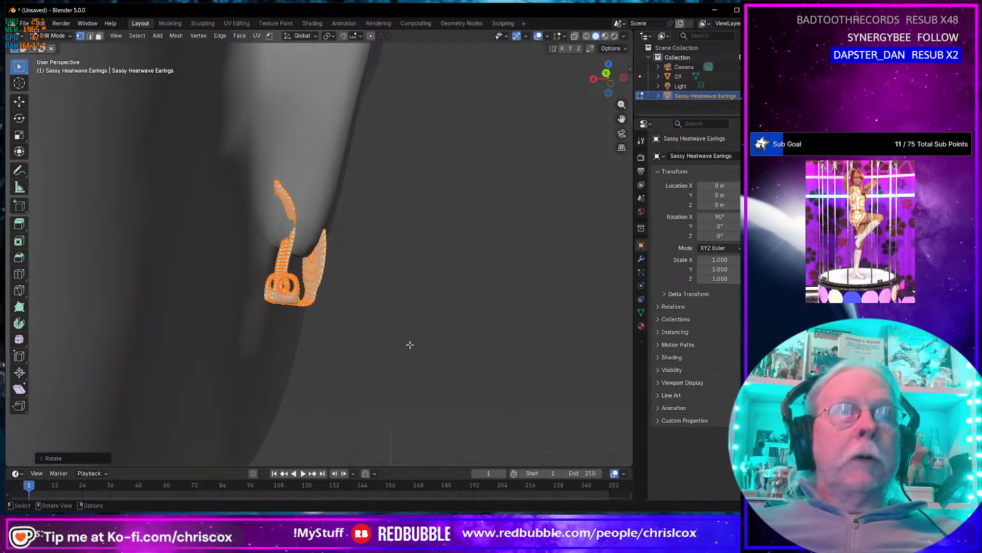
pyautogui.press('r')
pyautogui.press('z')
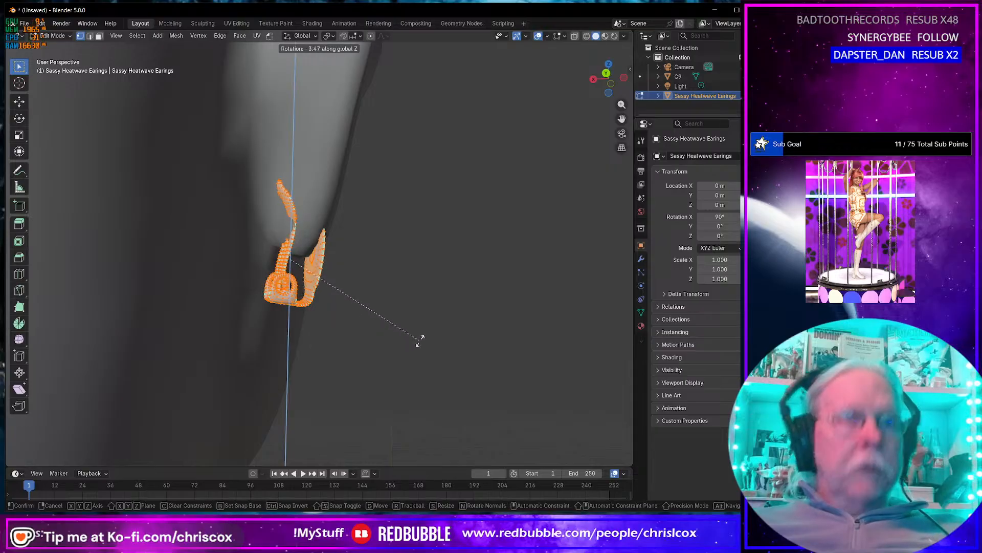
pyautogui.click(364, 335)
pyautogui.moveTo(362, 335); pyautogui.dragTo(335, 333, button='middle')
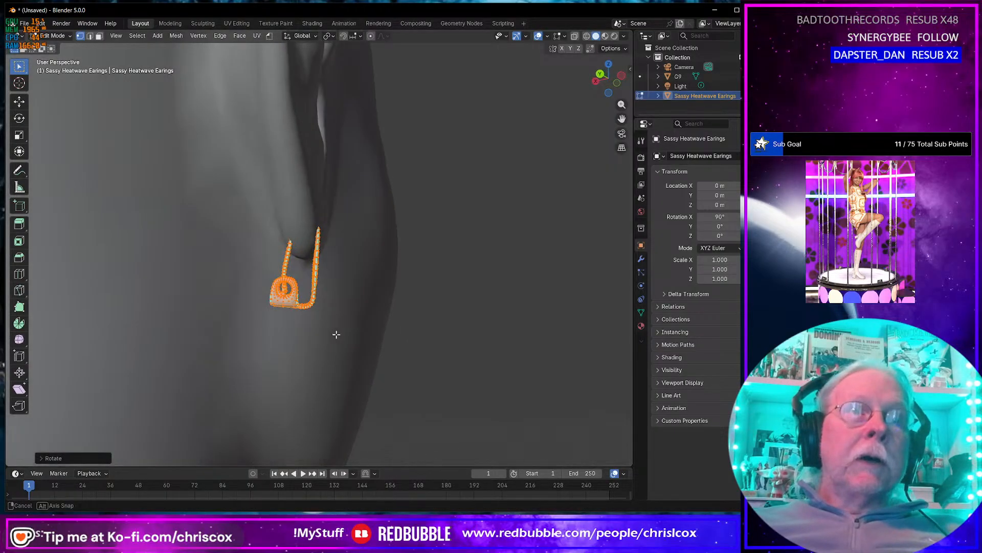
pyautogui.press('g')
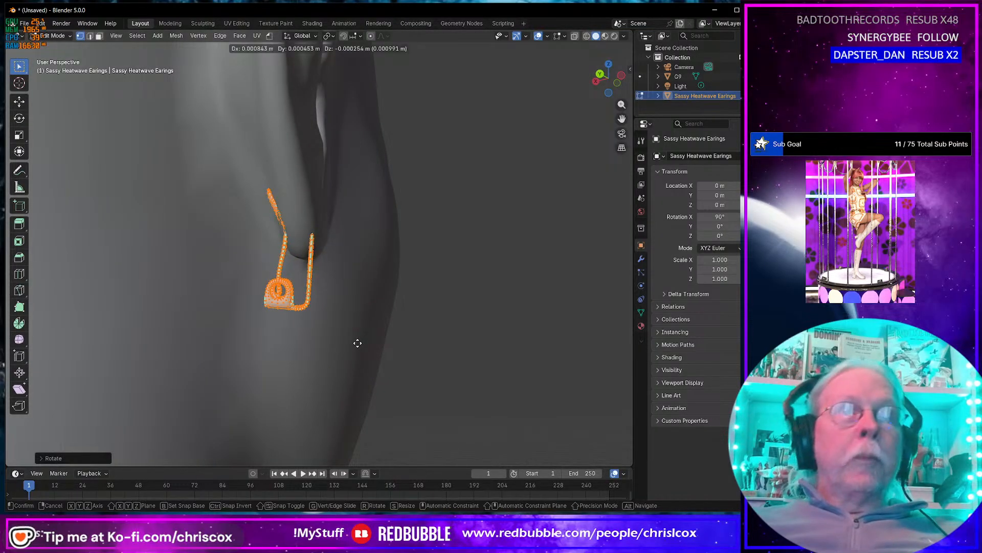
pyautogui.click(355, 343)
pyautogui.moveTo(391, 302); pyautogui.dragTo(301, 309, button='middle')
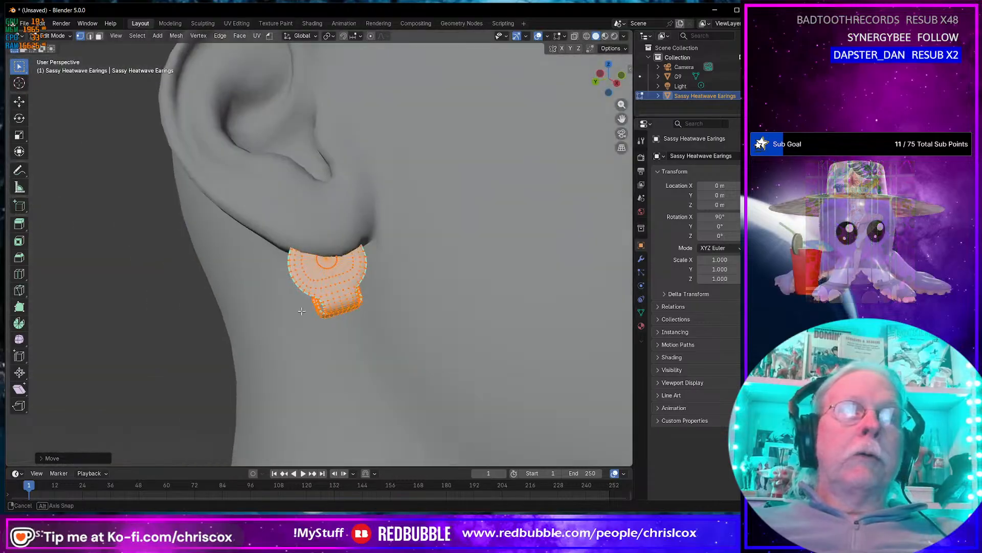
# Try to delete the ring of faces near the rim on both the outer and inner sides of the round plate.
pyautogui.click(340, 284)
pyautogui.scroll(5, 346, 309)
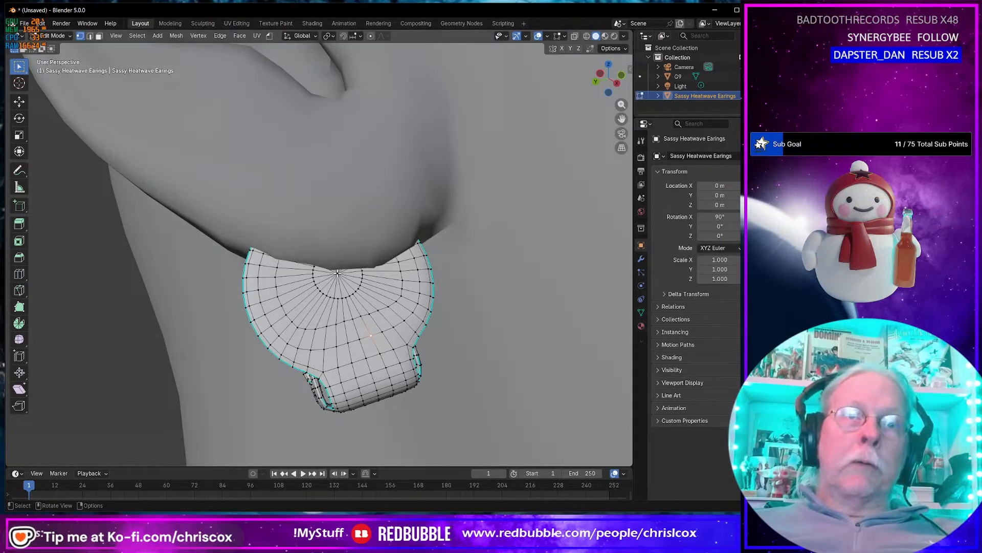
pyautogui.keyDown('ctrl'); pyautogui.click(339, 274); pyautogui.keyUp('ctrl')
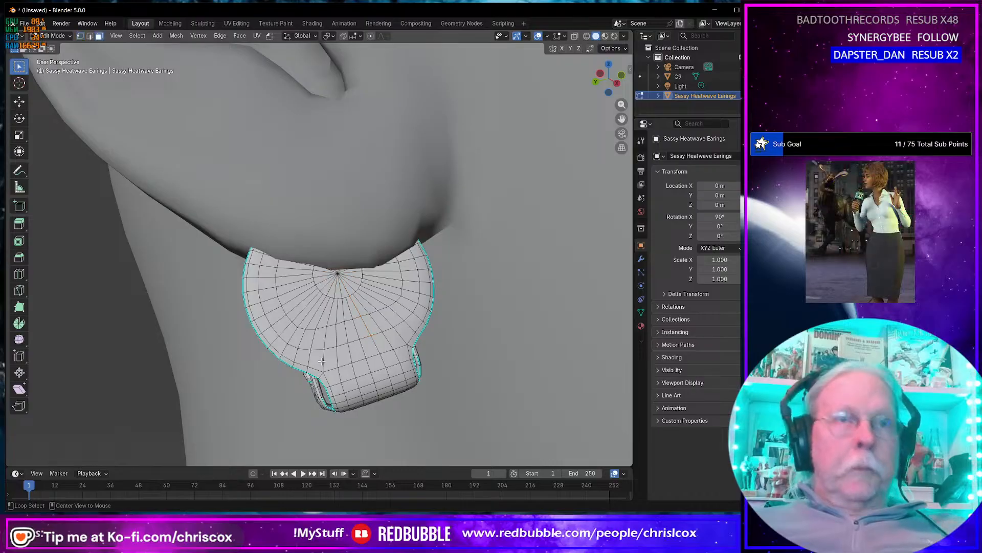
pyautogui.press('3')
pyautogui.keyDown('alt'); pyautogui.click(321, 362); pyautogui.keyUp('alt')
pyautogui.press('x')
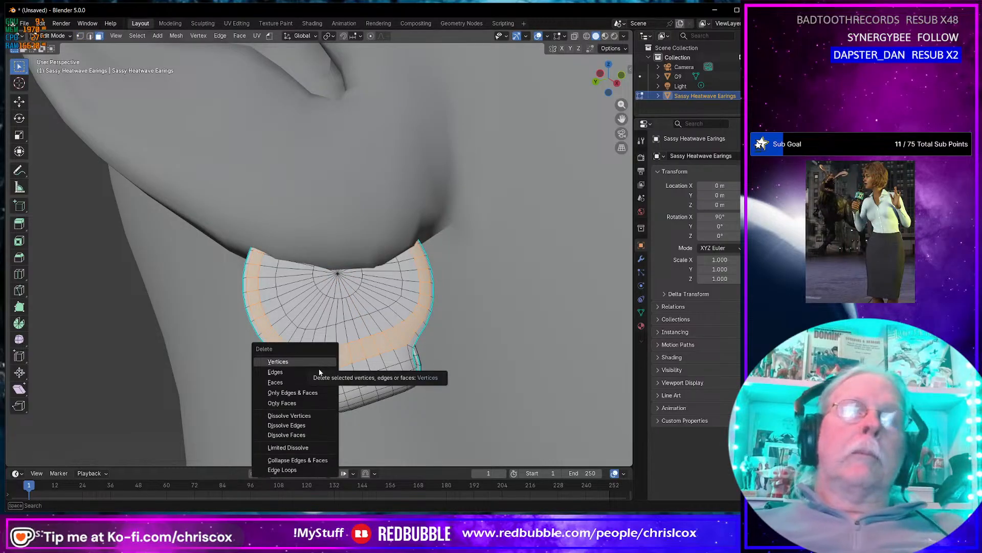
pyautogui.click(314, 376)
pyautogui.moveTo(314, 376); pyautogui.dragTo(465, 379, button='middle')
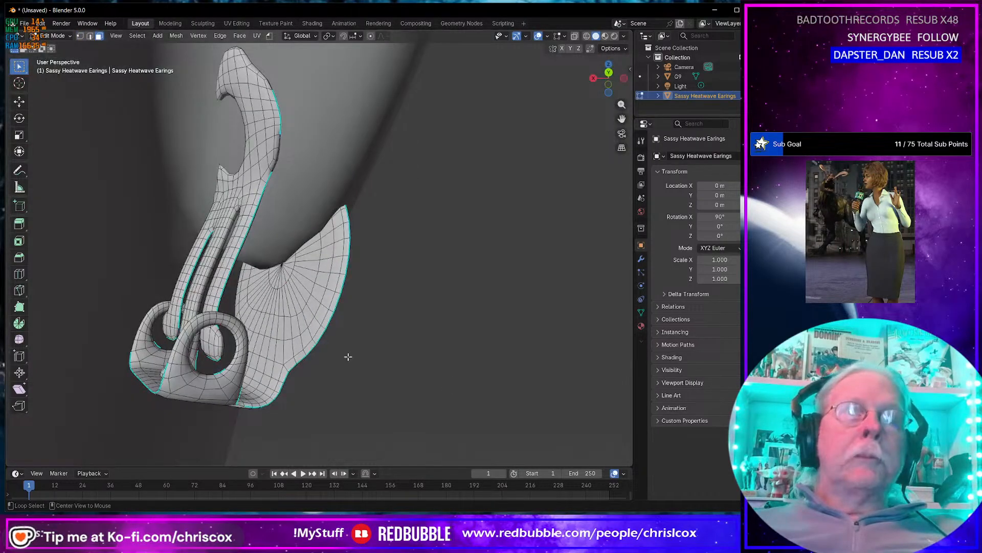
pyautogui.keyDown('alt'); pyautogui.click(301, 344); pyautogui.keyUp('alt')
pyautogui.press('x')
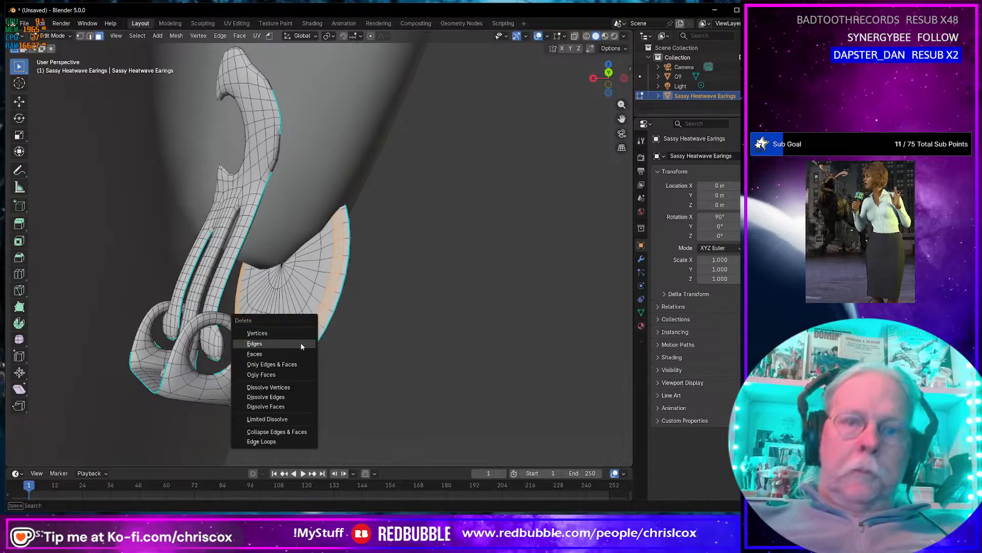
pyautogui.click(301, 345)
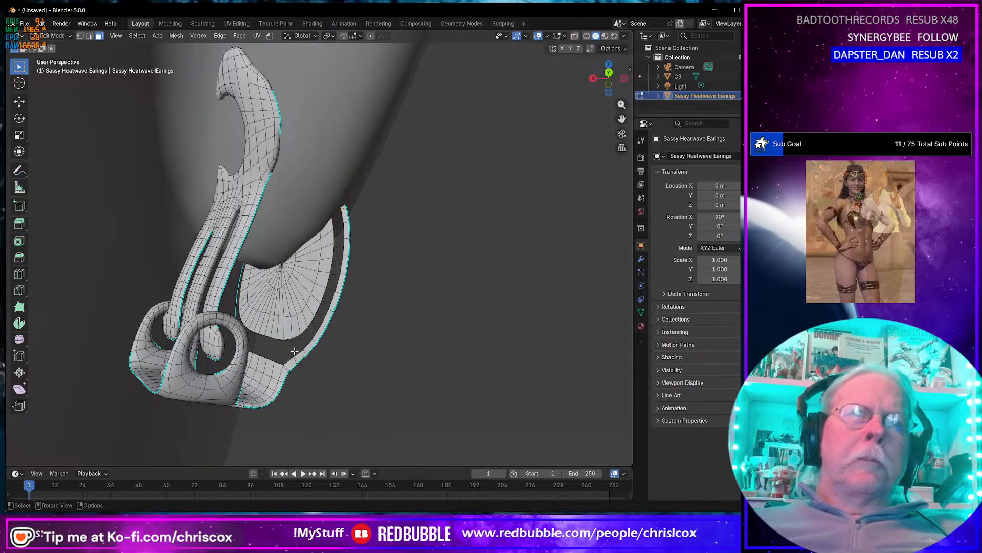
pyautogui.moveTo(318, 321); pyautogui.dragTo(272, 310, button='middle')
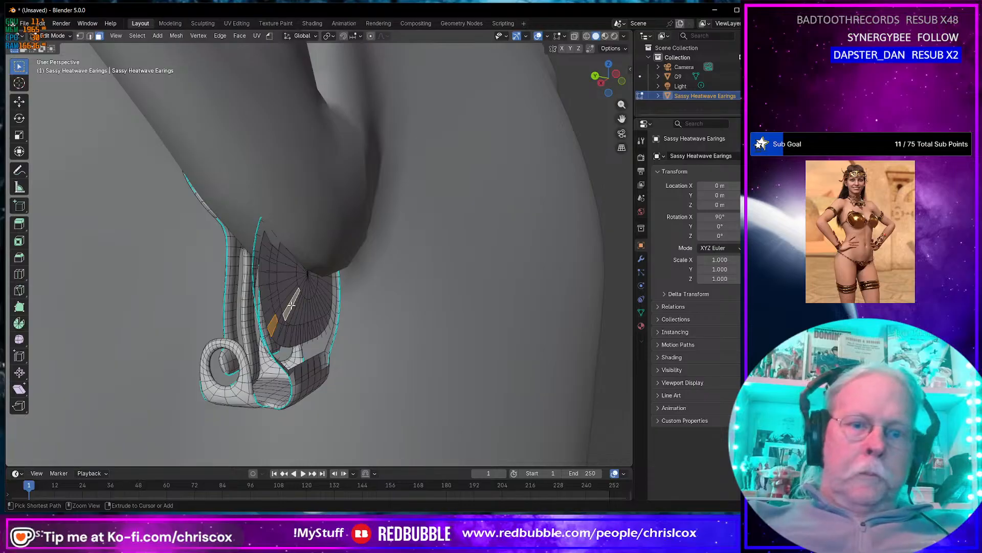
# Try to remove the linked center disc faces left inside the round plate's rim.
pyautogui.hotkey('ctrl', 'l')
pyautogui.press('x')
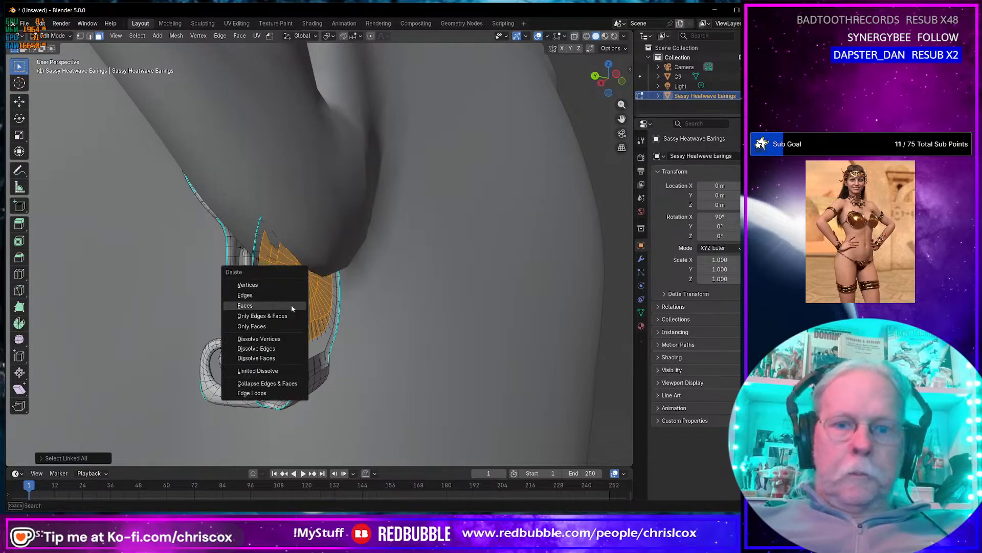
pyautogui.click(289, 296)
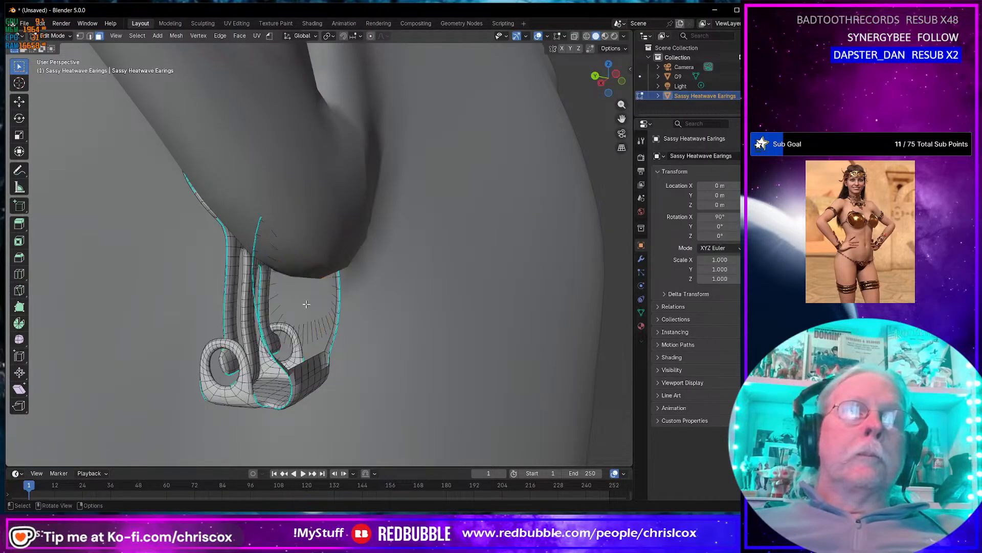
pyautogui.moveTo(289, 296); pyautogui.dragTo(283, 306, button='middle')
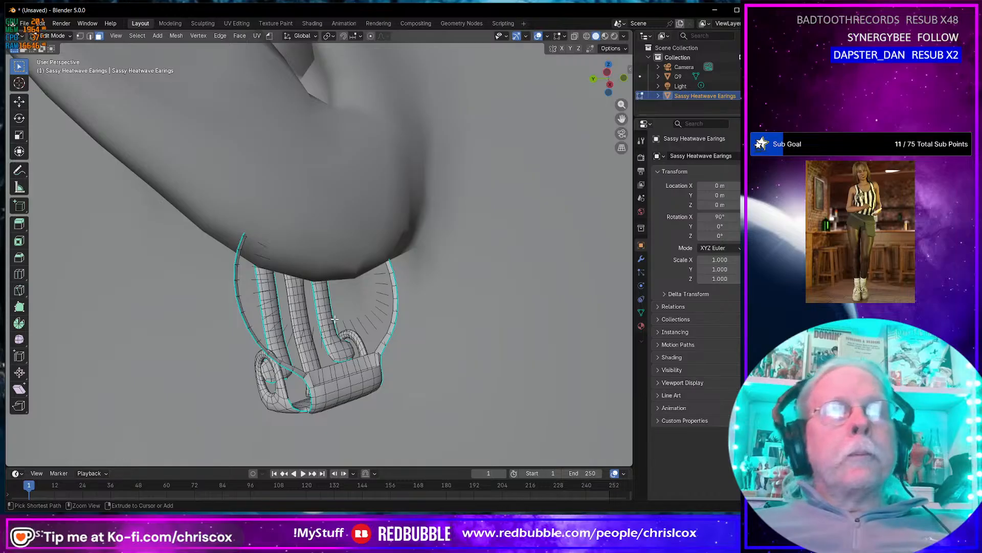
# Undo the deletions on the round plate.
pyautogui.hotkey('ctrl', 'z')
pyautogui.hotkey('ctrl', 'z')
pyautogui.hotkey('ctrl', 'z')
pyautogui.hotkey('ctrl', 'z')
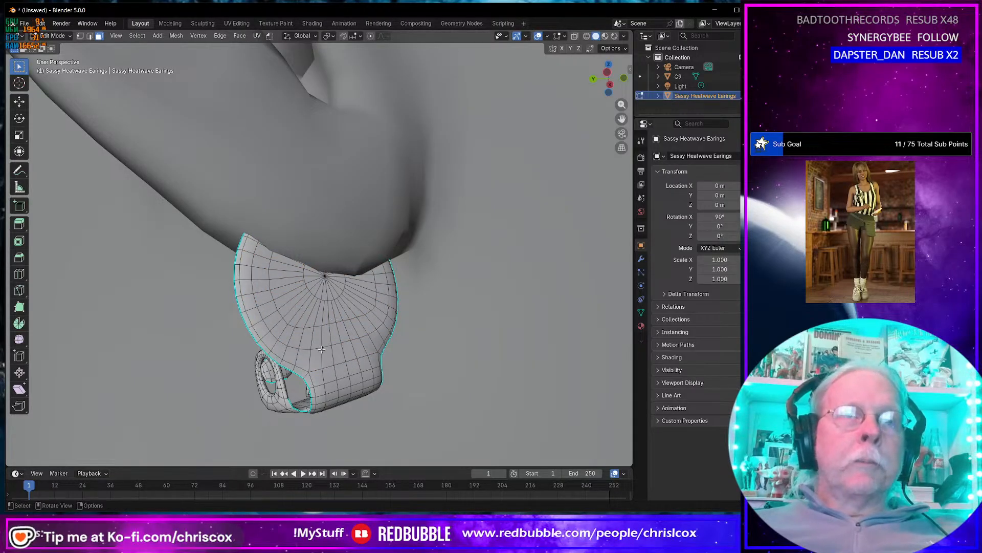
# Delete the loop of faces just inside the rim on the outer side of the round plate.
pyautogui.keyDown('alt'); pyautogui.click(311, 359); pyautogui.keyUp('alt')
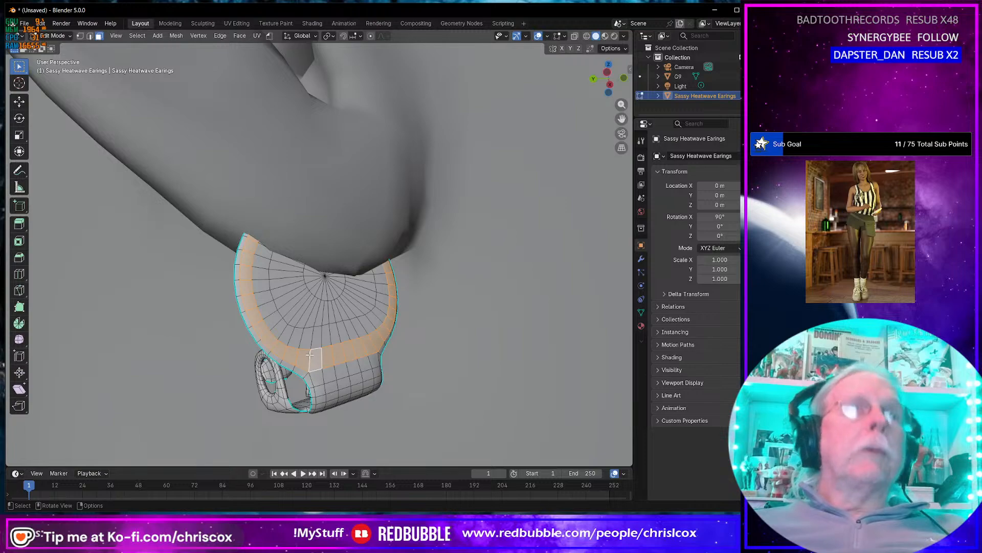
pyautogui.press('x')
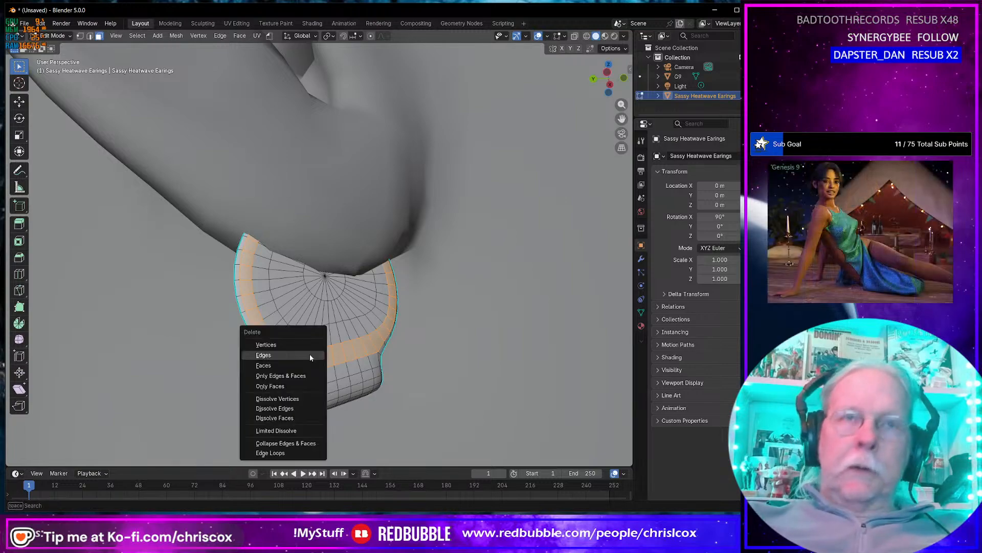
pyautogui.click(303, 365)
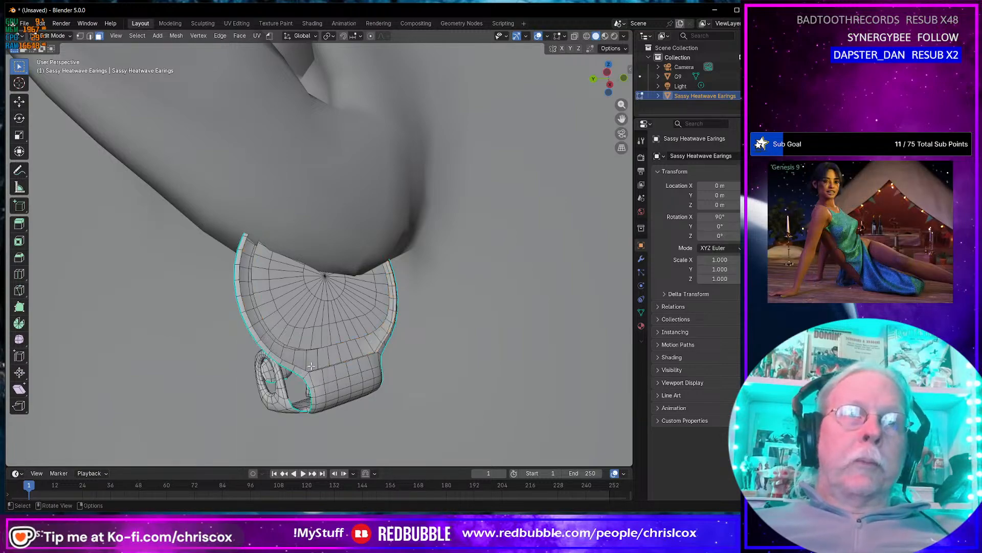
pyautogui.moveTo(307, 365); pyautogui.dragTo(423, 353, button='middle')
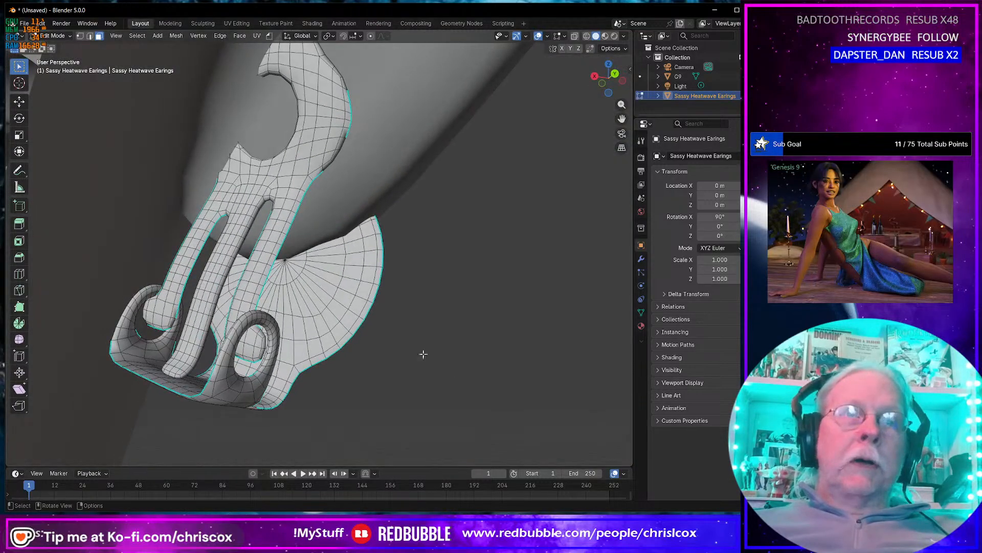
# Delete the band of faces that joins the round plate to the clip's curved base.
pyautogui.keyDown('alt'); pyautogui.click(325, 354); pyautogui.keyUp('alt')
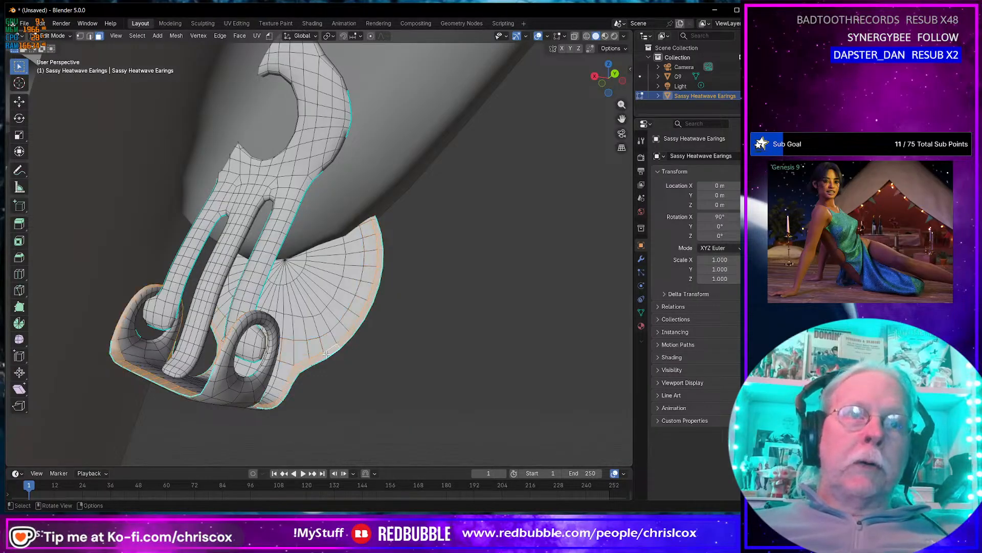
pyautogui.keyDown('alt'); pyautogui.click(280, 370); pyautogui.keyUp('alt')
pyautogui.moveTo(322, 376); pyautogui.dragTo(305, 373, button='middle')
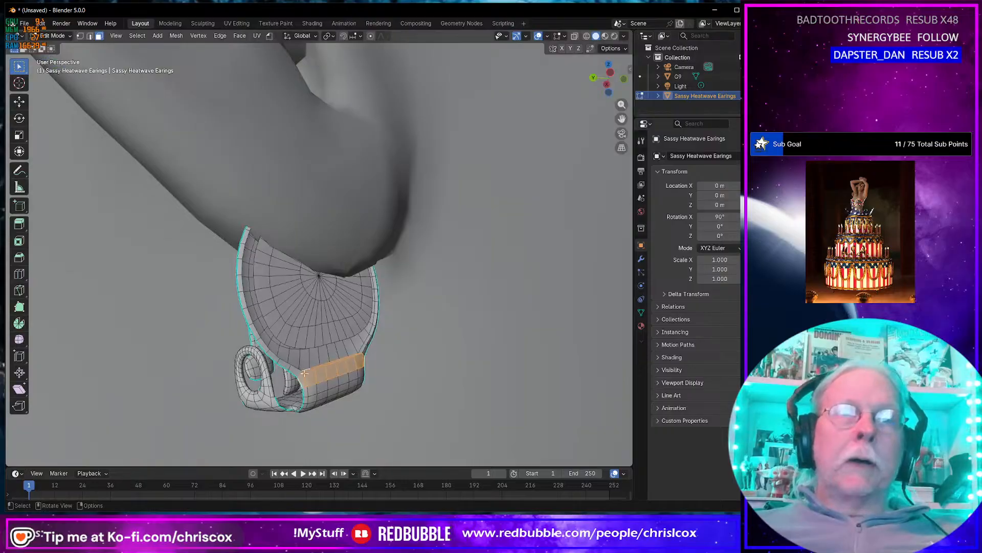
pyautogui.press('x')
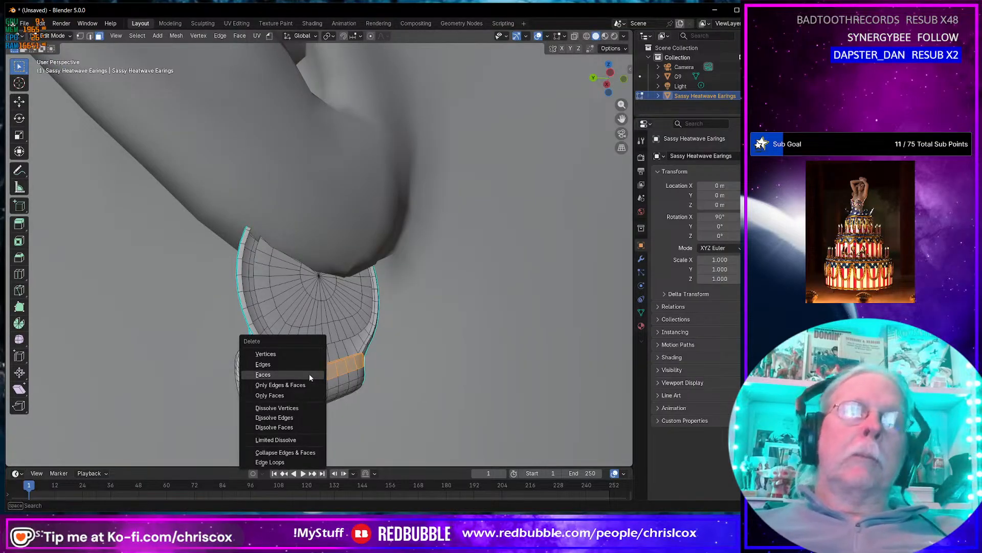
pyautogui.click(309, 373)
# Delete all linked faces of the detached round plate, keeping only the clip base and its back arm.
pyautogui.keyDown('shift'); pyautogui.click(297, 360); pyautogui.keyUp('shift')
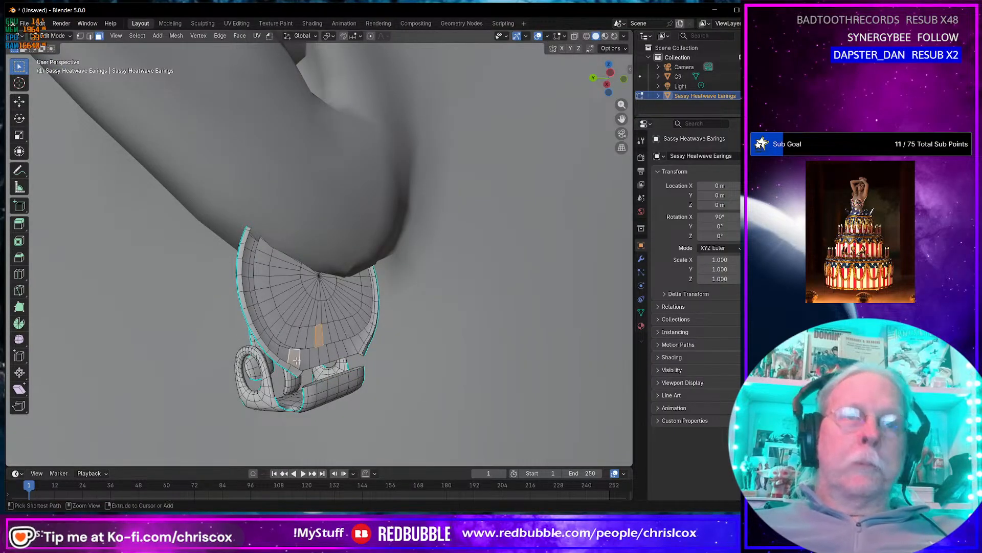
pyautogui.hotkey('ctrl', 'l')
pyautogui.press('x')
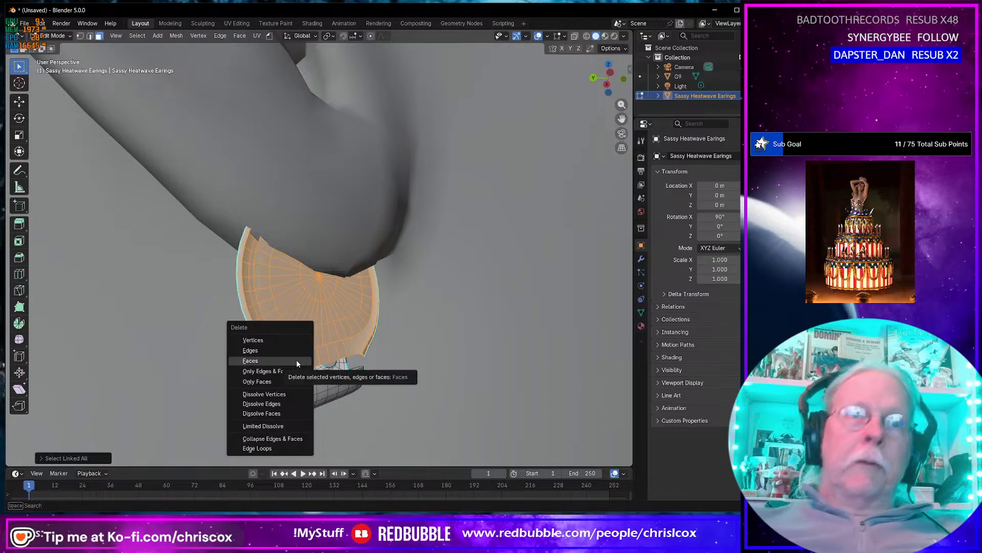
pyautogui.click(251, 362)
# Extrude the clip base's open edges upward into a flat strip across the front of the earlobe and adjust the strip's upper end.
pyautogui.moveTo(256, 360); pyautogui.dragTo(320, 374, button='middle')
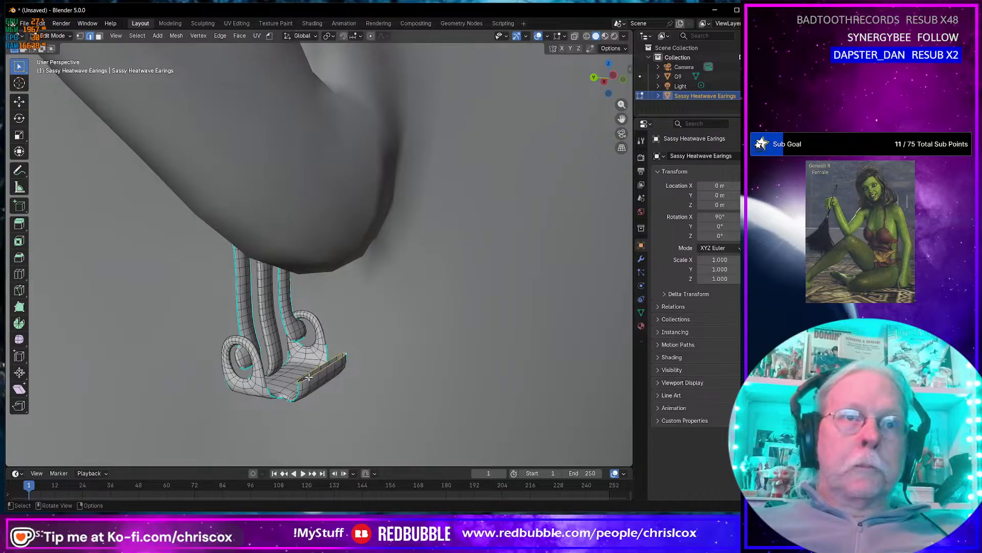
pyautogui.moveTo(309, 377); pyautogui.dragTo(314, 359, button='middle')
pyautogui.press('g')
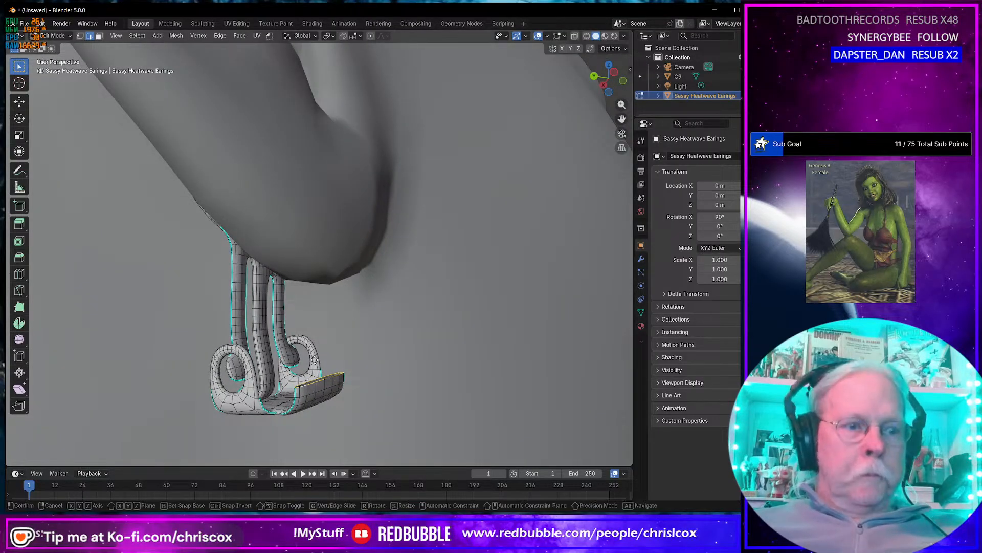
pyautogui.click(314, 359)
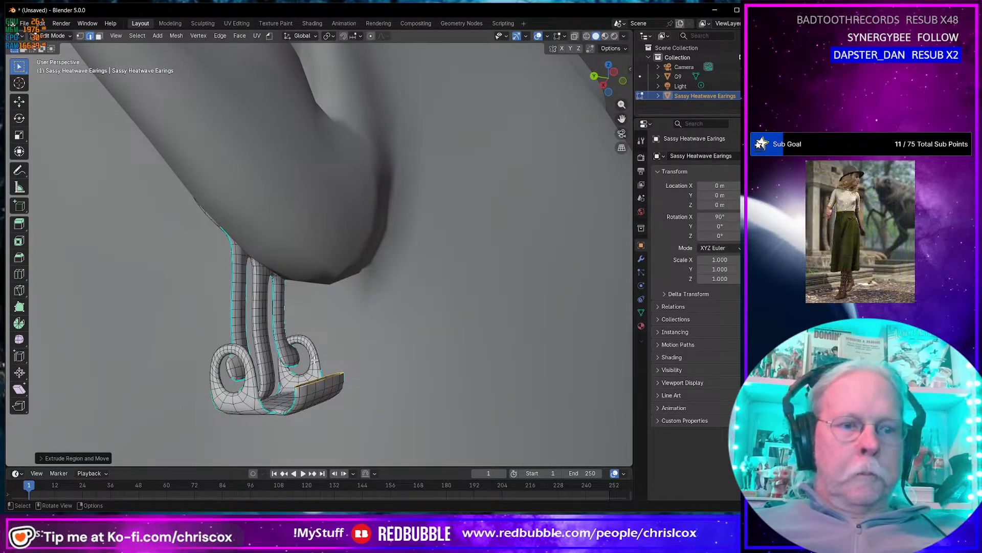
pyautogui.press('e')
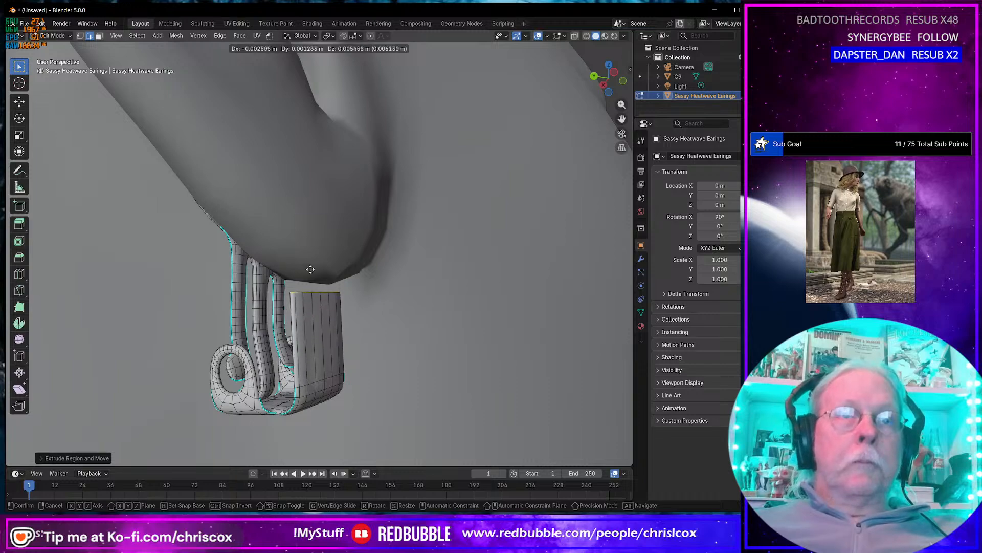
pyautogui.click(304, 163)
pyautogui.moveTo(304, 163); pyautogui.dragTo(277, 262, button='middle')
pyautogui.press('g')
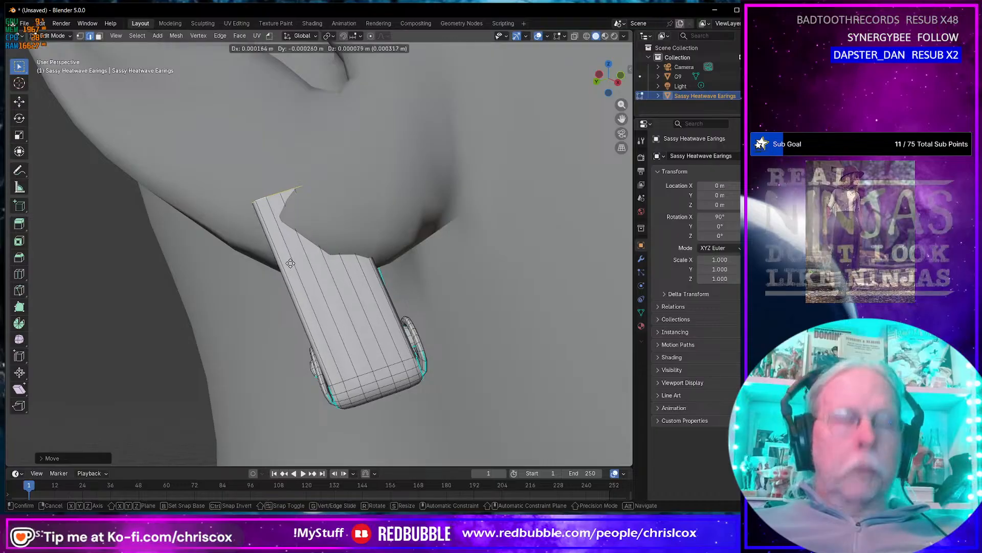
pyautogui.rightClick(296, 261)
# Extend the selection down the strip to its lower bend and move it outward, about 0.001 m away from the earlobe.
pyautogui.press('ctrl+KP_Add')
pyautogui.press('ctrl+KP_Add')
pyautogui.press('ctrl+KP_Add')
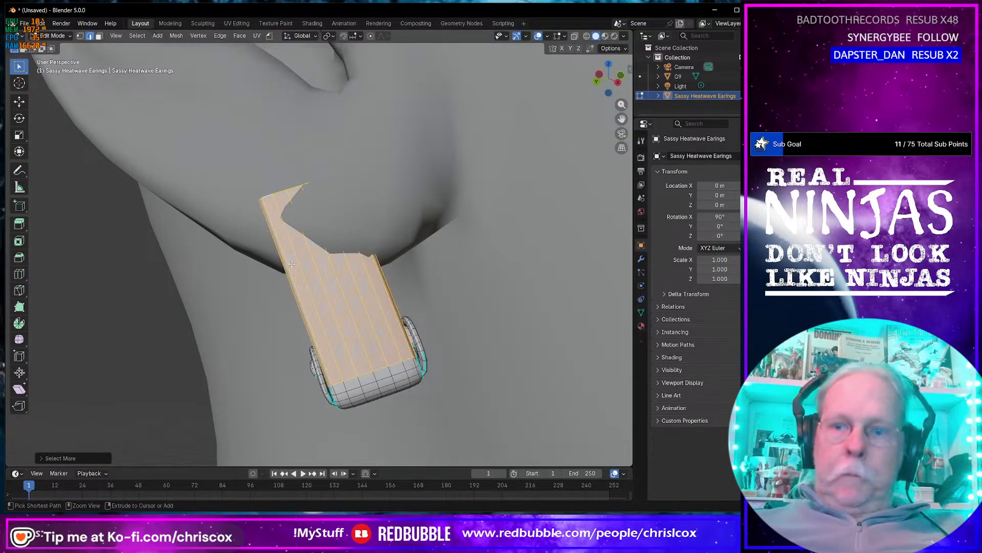
pyautogui.moveTo(291, 264); pyautogui.dragTo(384, 291, button='middle')
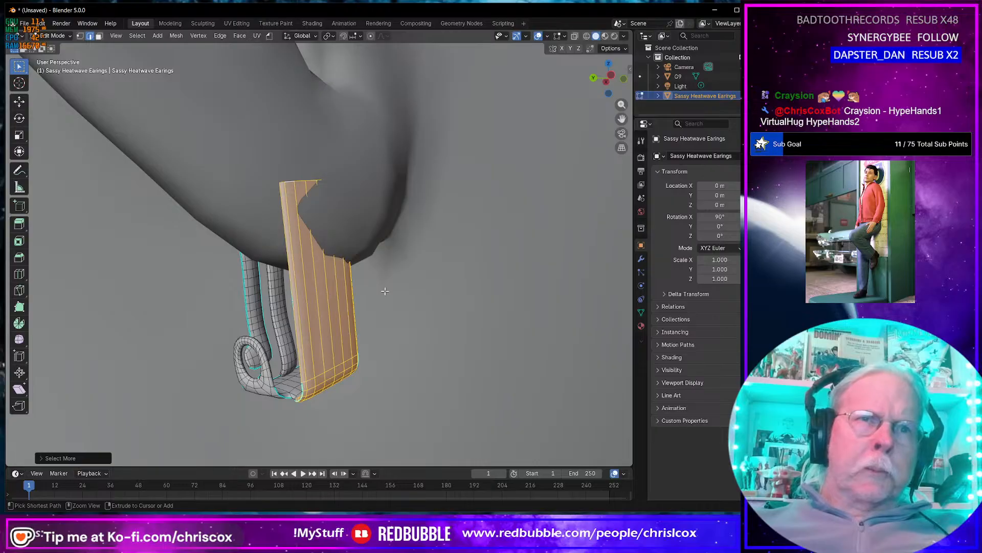
pyautogui.moveTo(370, 287); pyautogui.dragTo(290, 224, button='middle')
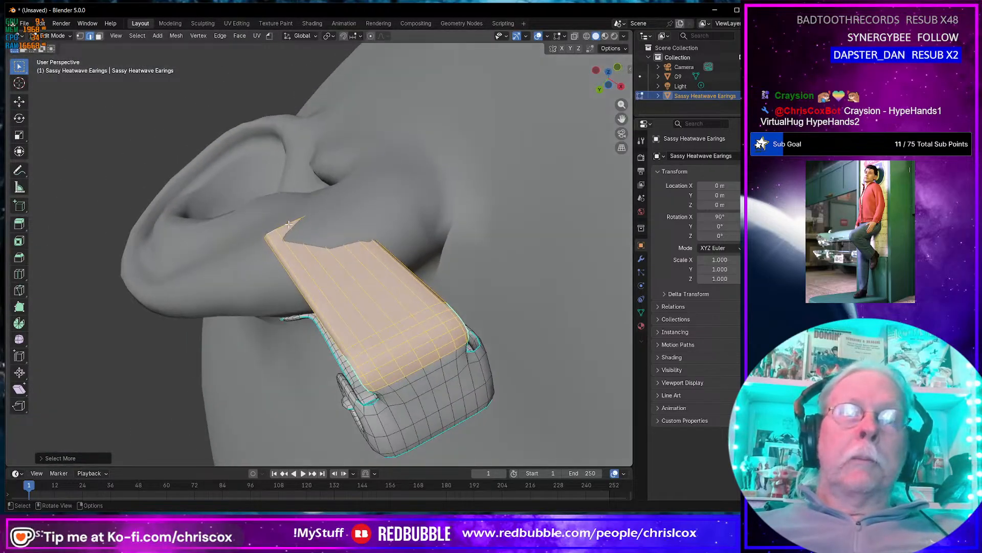
pyautogui.moveTo(334, 271); pyautogui.dragTo(439, 334, button='middle')
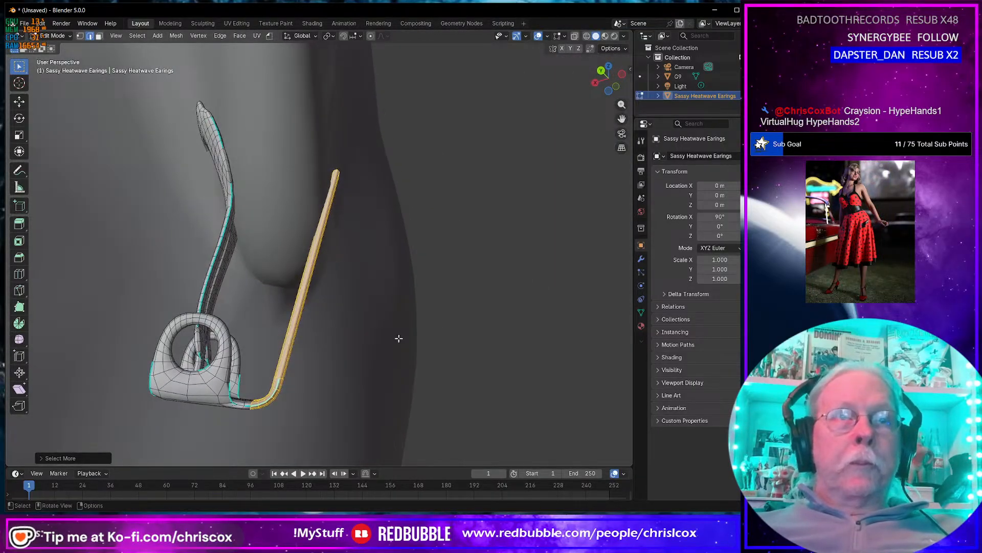
pyautogui.press('g')
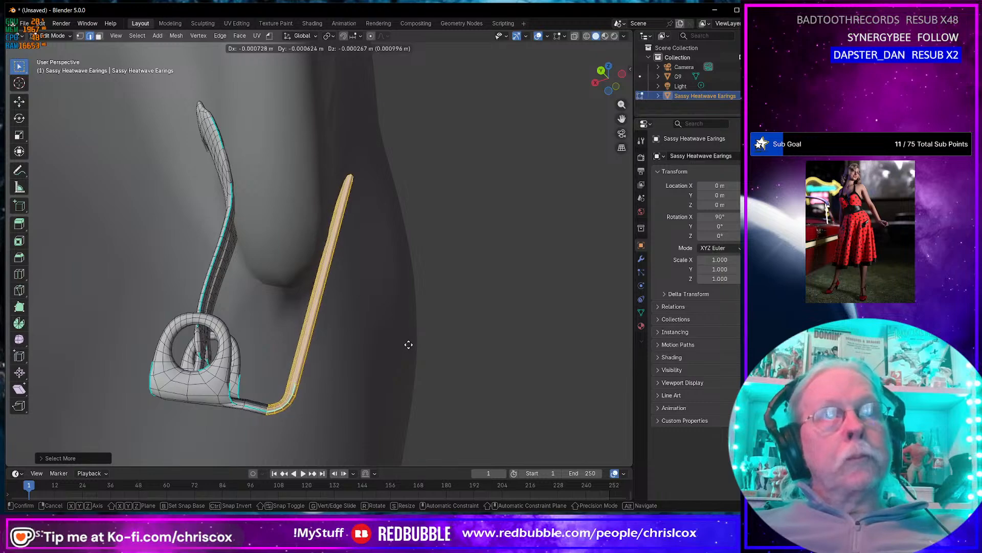
pyautogui.click(409, 344)
# Select the whole linked clip, rotate it about -10.4° in the side view and shift it slightly at the earlobe.
pyautogui.moveTo(408, 345); pyautogui.dragTo(334, 353, button='middle')
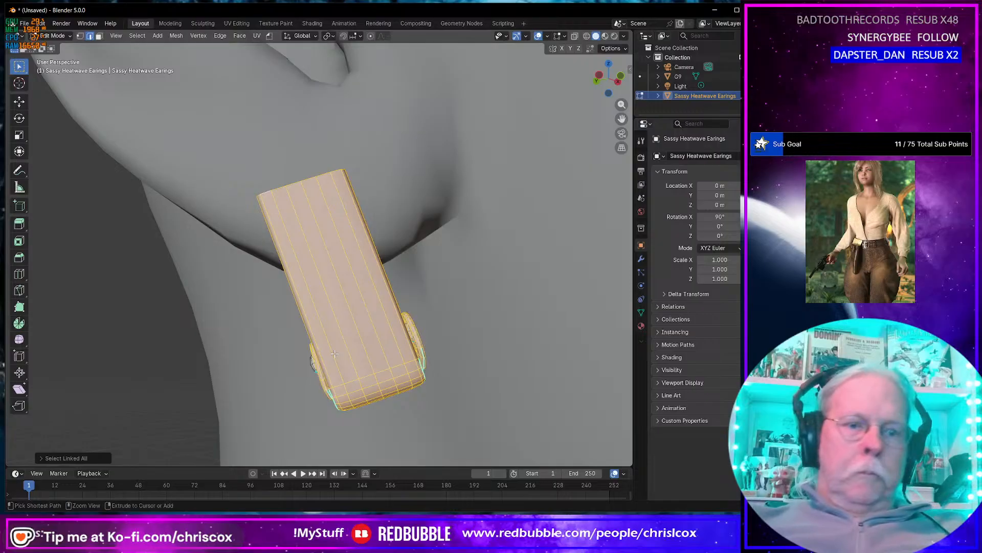
pyautogui.moveTo(334, 353); pyautogui.dragTo(344, 370, button='middle')
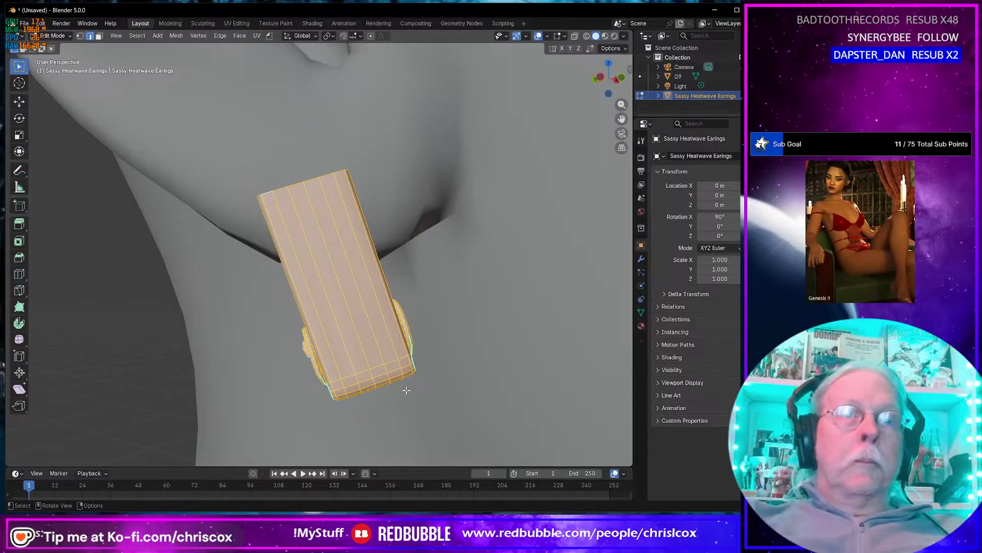
pyautogui.press('r')
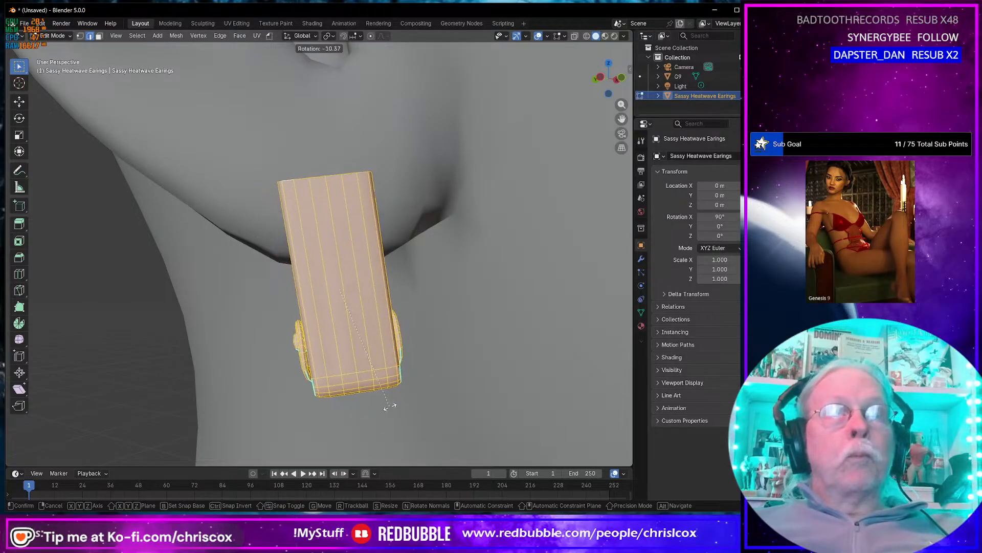
pyautogui.click(389, 406)
pyautogui.moveTo(389, 406); pyautogui.dragTo(261, 357, button='middle')
pyautogui.press('g')
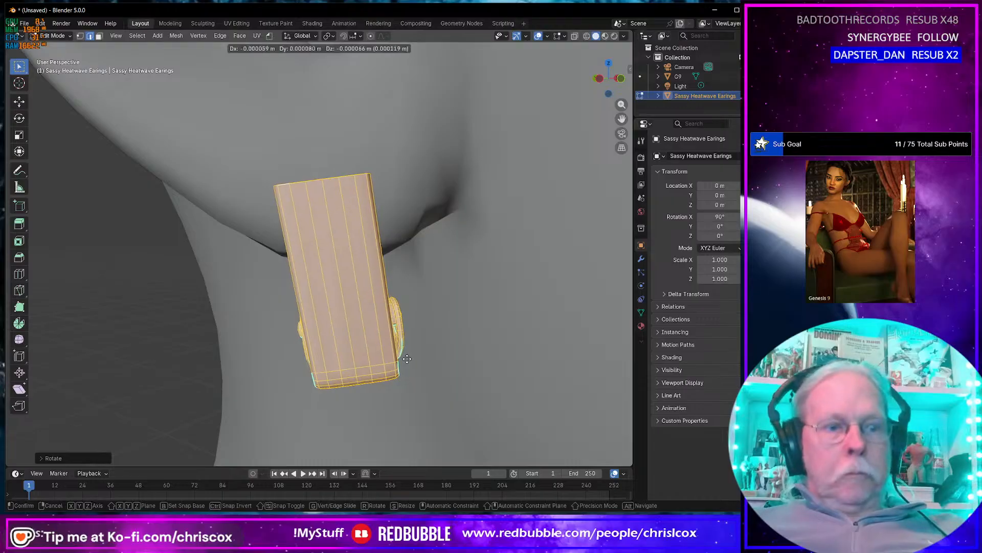
pyautogui.click(393, 360)
# Scale the whole clip down uniformly to suit the size of the ear.
pyautogui.scroll(-2, 394, 361)
pyautogui.scroll(-3, 394, 360)
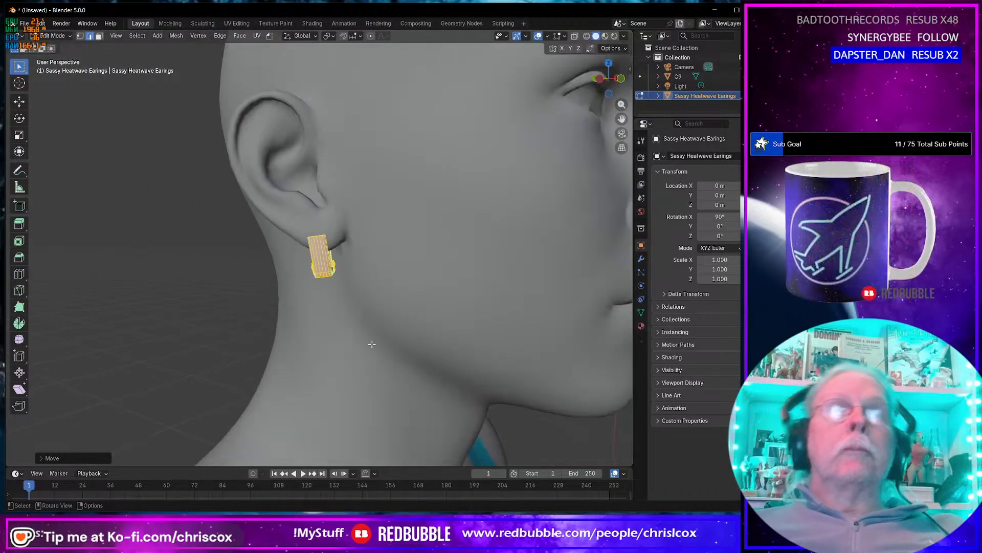
pyautogui.moveTo(393, 361); pyautogui.dragTo(365, 337, button='middle')
pyautogui.scroll(-2, 365, 337)
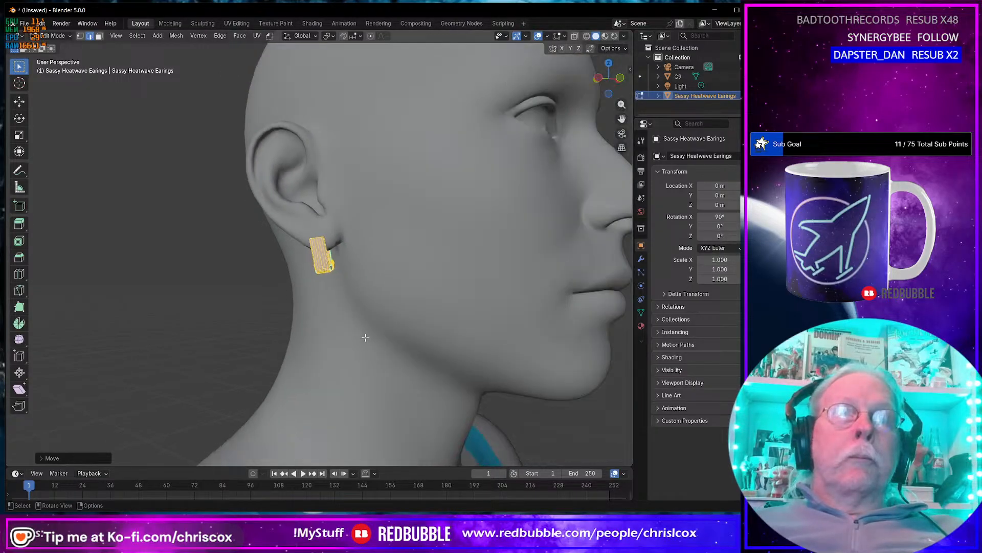
pyautogui.scroll(3, 365, 337)
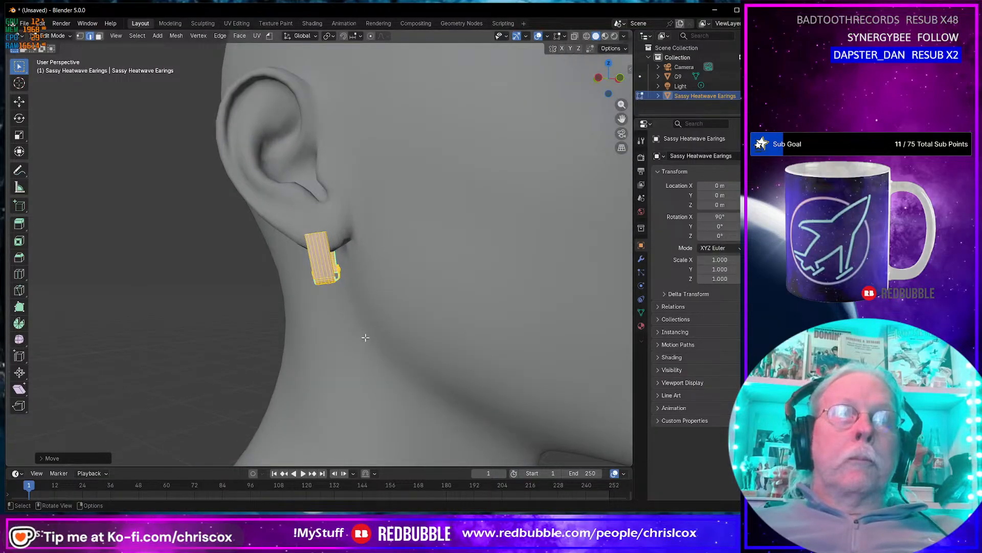
pyautogui.moveTo(365, 336); pyautogui.dragTo(425, 324, button='middle')
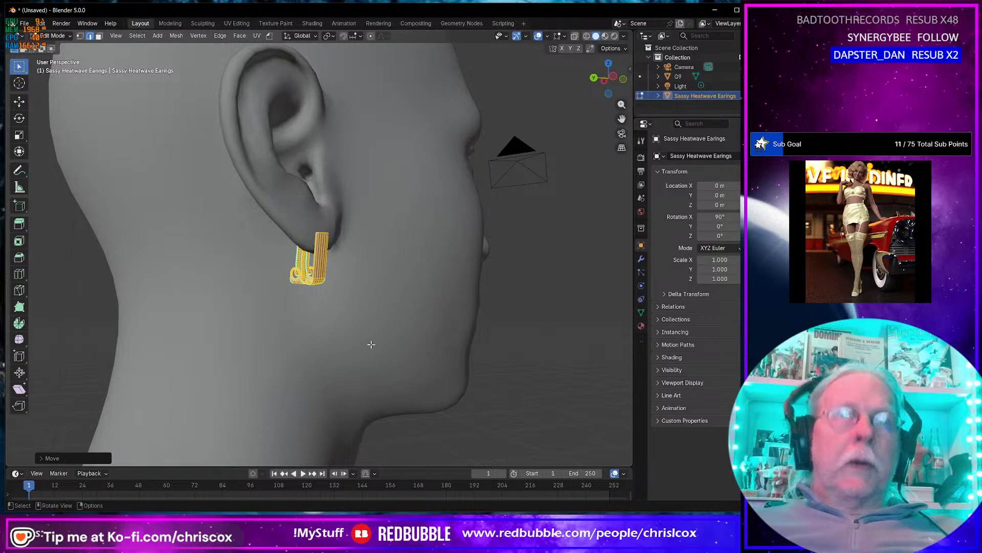
pyautogui.moveTo(371, 344); pyautogui.dragTo(300, 341, button='middle')
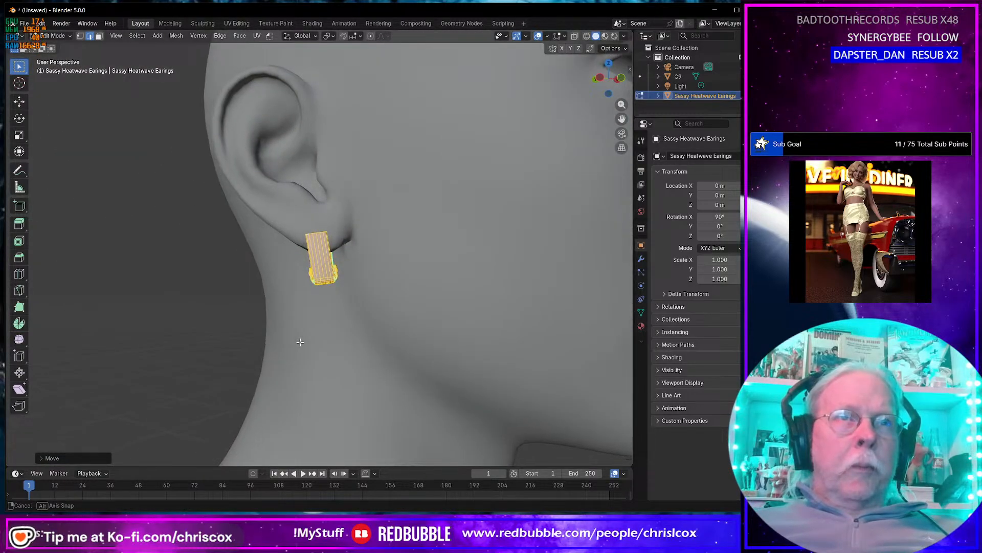
pyautogui.press('s')
pyautogui.click(339, 356)
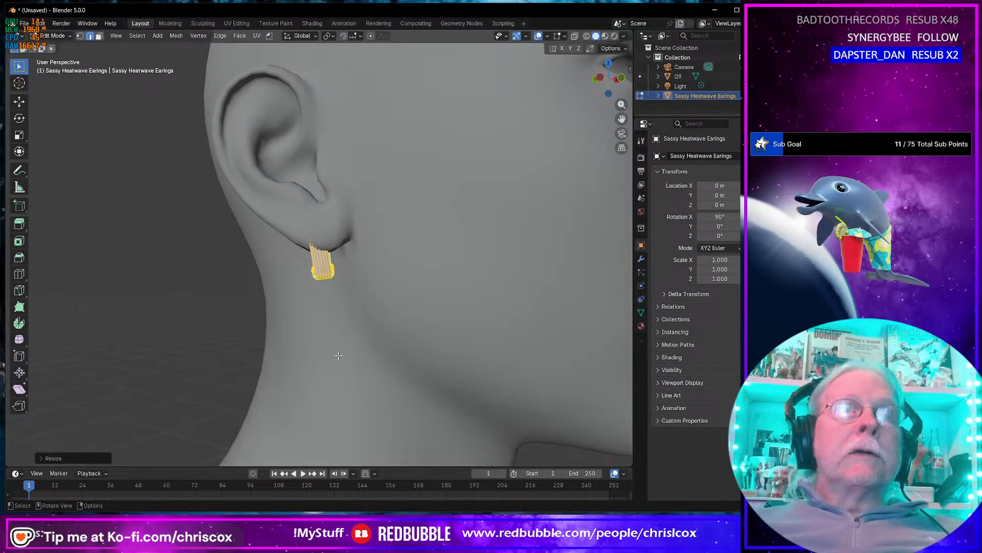
# Move the whole clip about 0.0011 m, mainly downward, so it sits around the bottom of the earlobe.
pyautogui.moveTo(338, 356); pyautogui.dragTo(464, 351, button='middle')
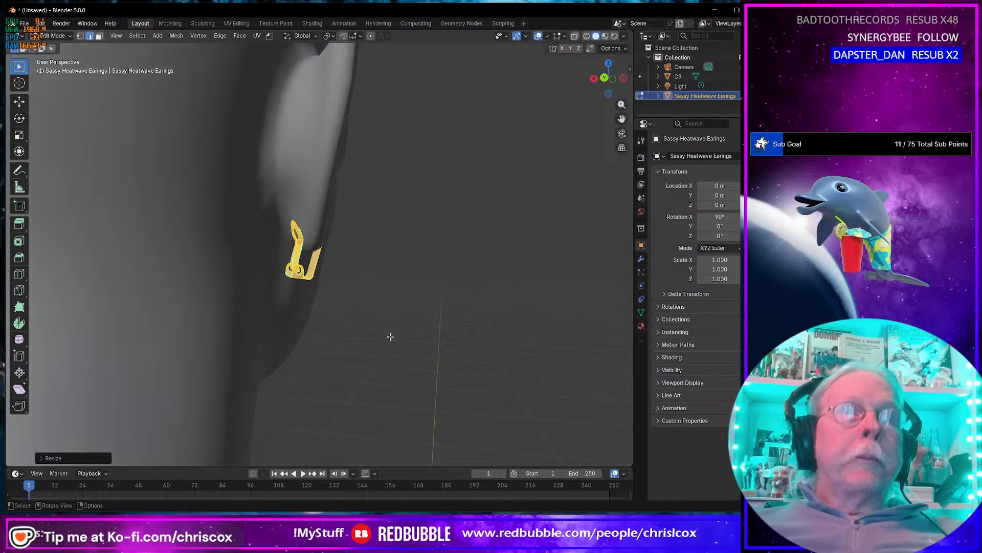
pyautogui.moveTo(390, 337); pyautogui.dragTo(368, 324, button='middle')
pyautogui.scroll(-4, 334, 320)
pyautogui.scroll(8, 334, 320)
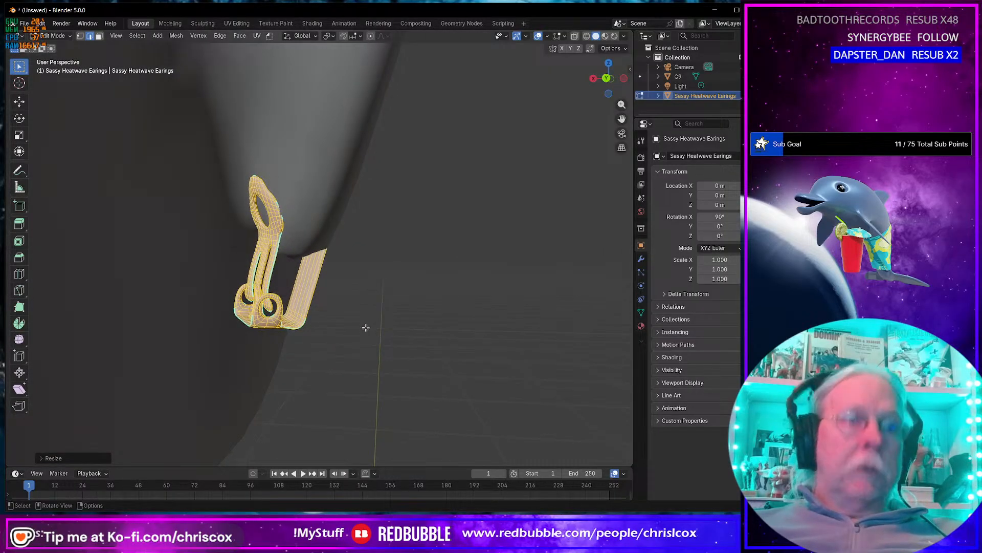
pyautogui.press('g')
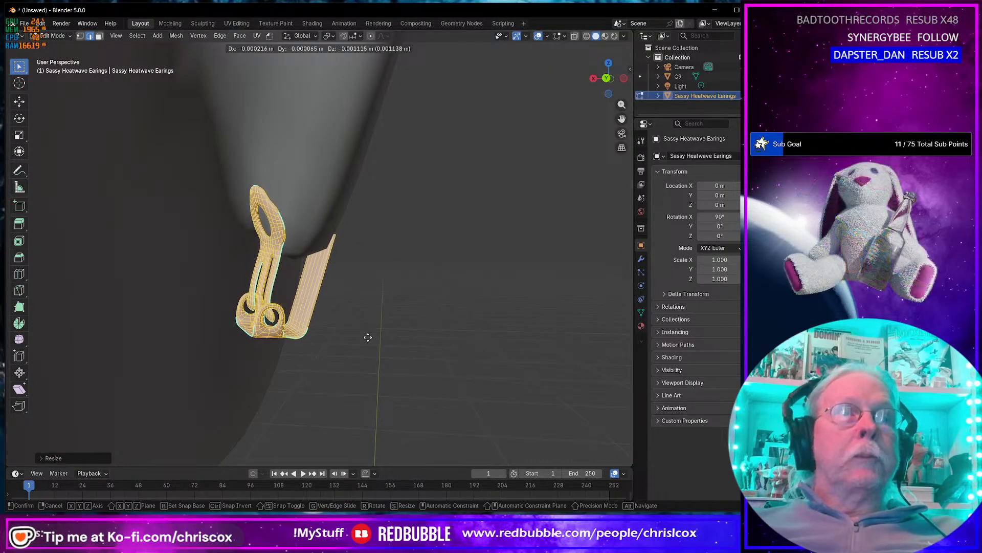
pyautogui.click(368, 337)
# Select the loop of faces around the front strip above its bend and set the transform orientation to Normal.
pyautogui.moveTo(364, 336); pyautogui.dragTo(246, 335, button='middle')
pyautogui.moveTo(312, 335); pyautogui.dragTo(310, 299, button='middle')
pyautogui.scroll(2, 310, 300)
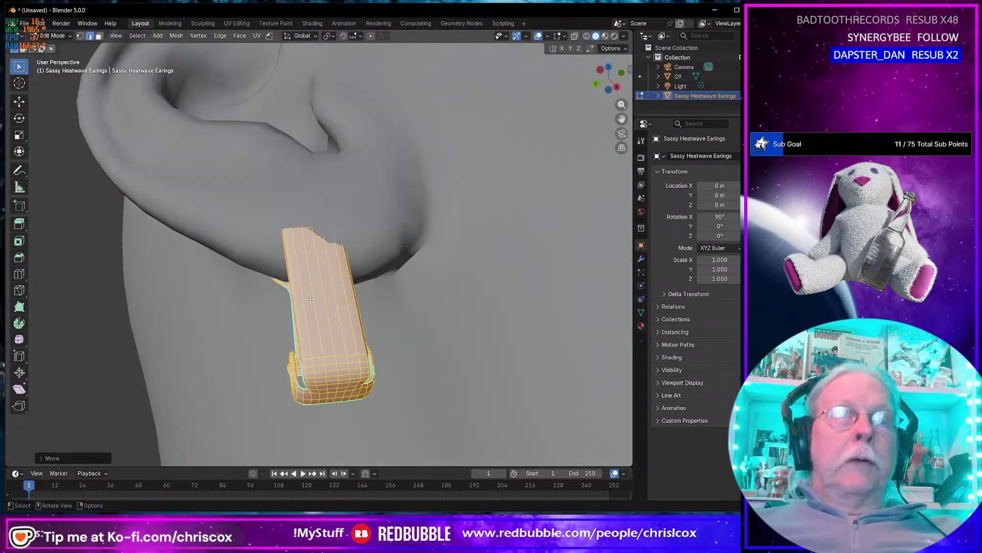
pyautogui.keyDown('alt'); pyautogui.click(302, 308); pyautogui.keyUp('alt')
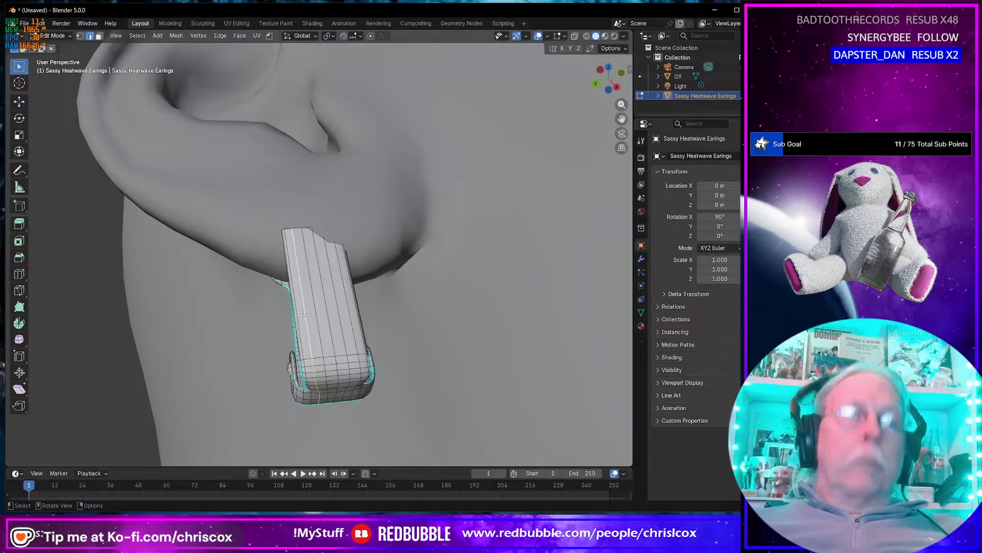
pyautogui.press('3')
pyautogui.keyDown('alt'); pyautogui.click(304, 315); pyautogui.keyUp('alt')
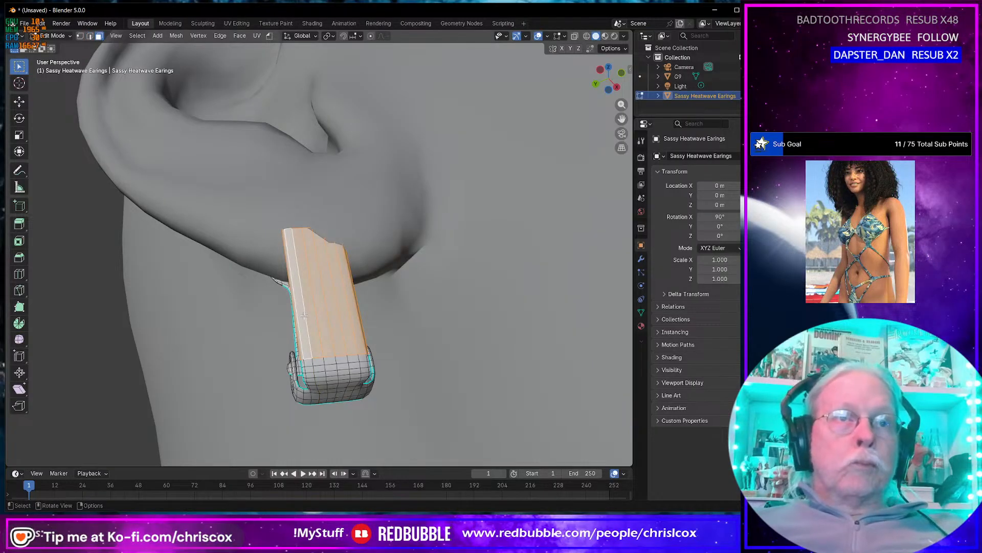
pyautogui.moveTo(304, 316); pyautogui.dragTo(334, 321, button='middle')
pyautogui.click(315, 36)
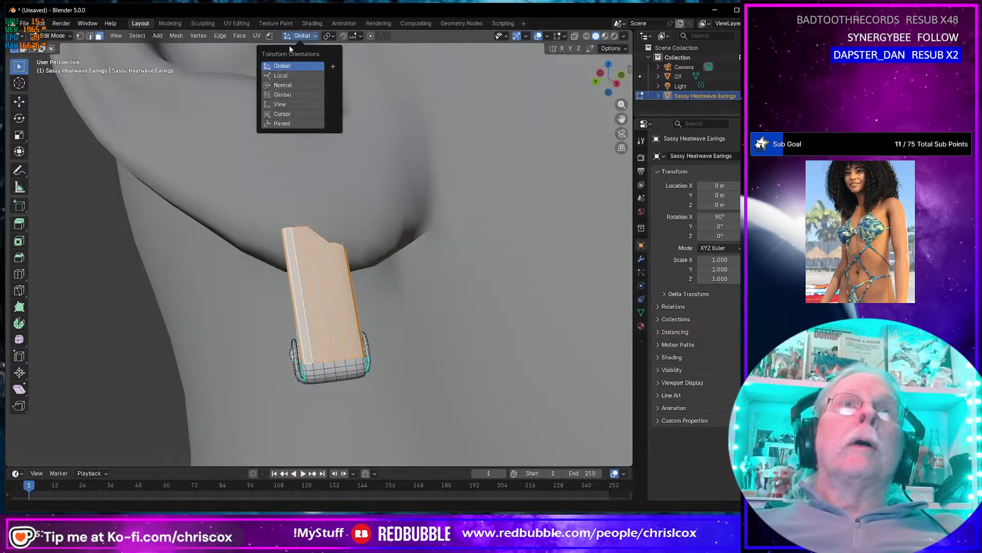
# Activate the Scale tool and try narrowing the strip's selected faces across their width, undoing the attempt.
pyautogui.press('s')
pyautogui.click(326, 316)
pyautogui.hotkey('shift', 'space')
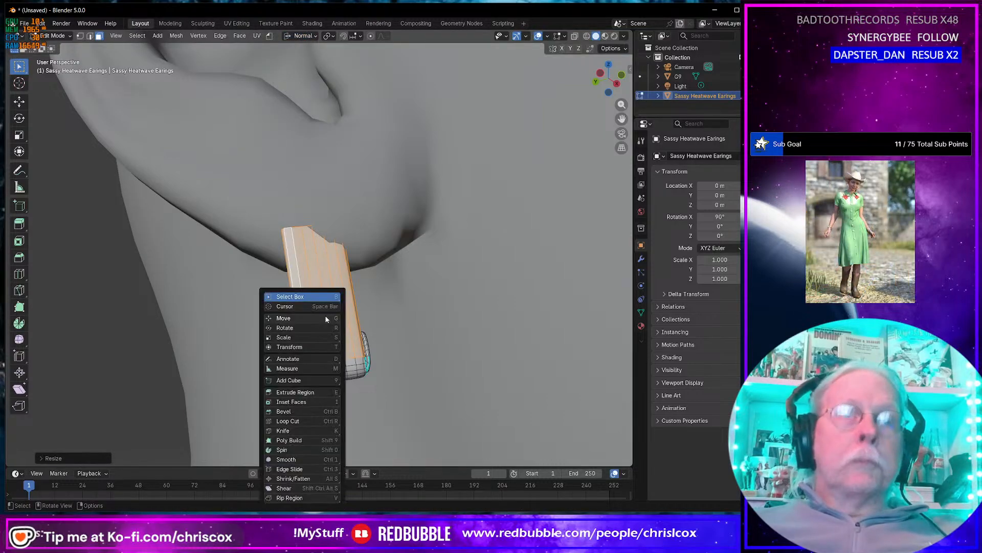
pyautogui.press('d')
pyautogui.hotkey('shift', 'space')
pyautogui.press('s')
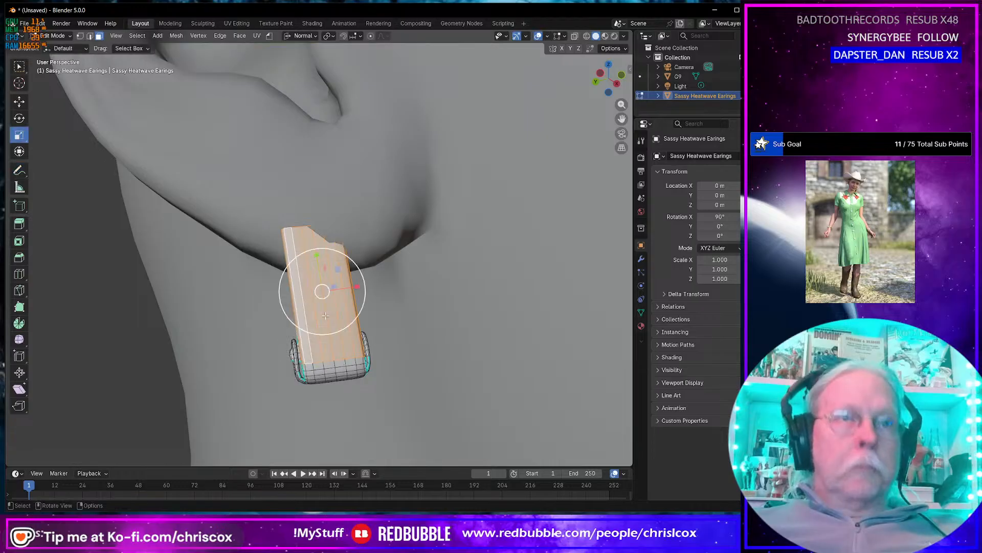
pyautogui.moveTo(358, 287); pyautogui.dragTo(349, 287)
pyautogui.hotkey('ctrl', 'z')
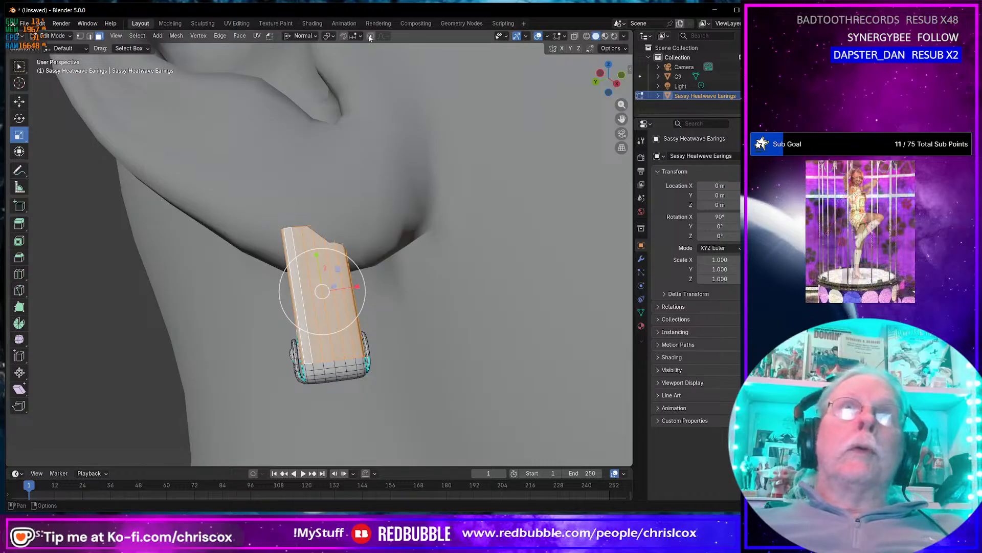
# Enable proportional editing, shrink its influence to 0.00 and scale the strip's width to about 0.68 along its normal axis.
pyautogui.click(370, 36)
pyautogui.moveTo(356, 285); pyautogui.dragTo(354, 287)
pyautogui.click(385, 37)
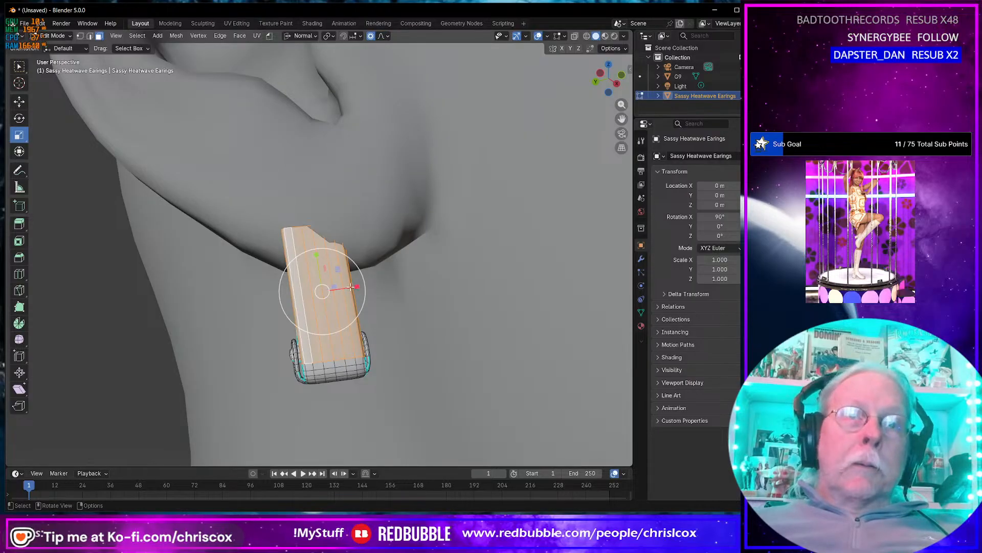
pyautogui.moveTo(356, 288); pyautogui.dragTo(352, 288)
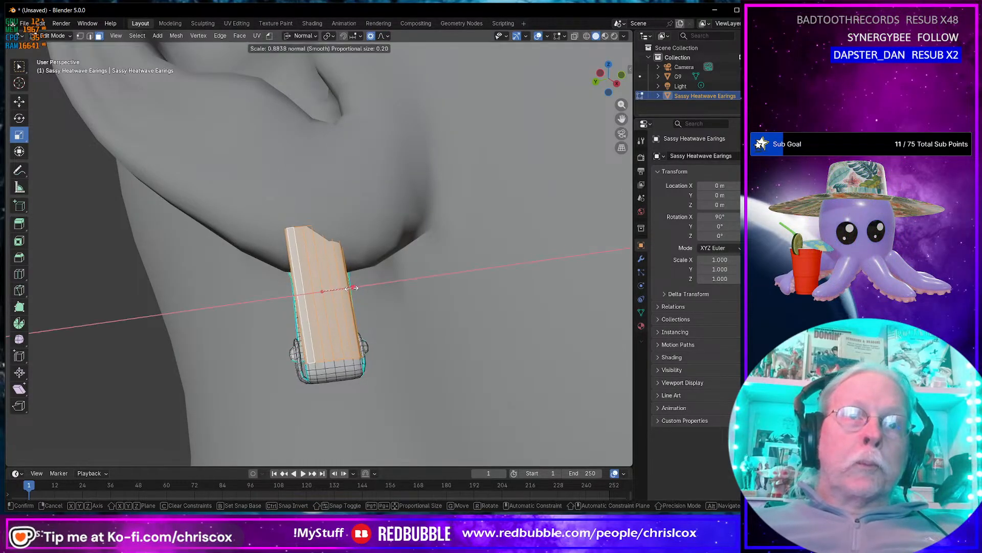
pyautogui.scroll(15, 352, 288)
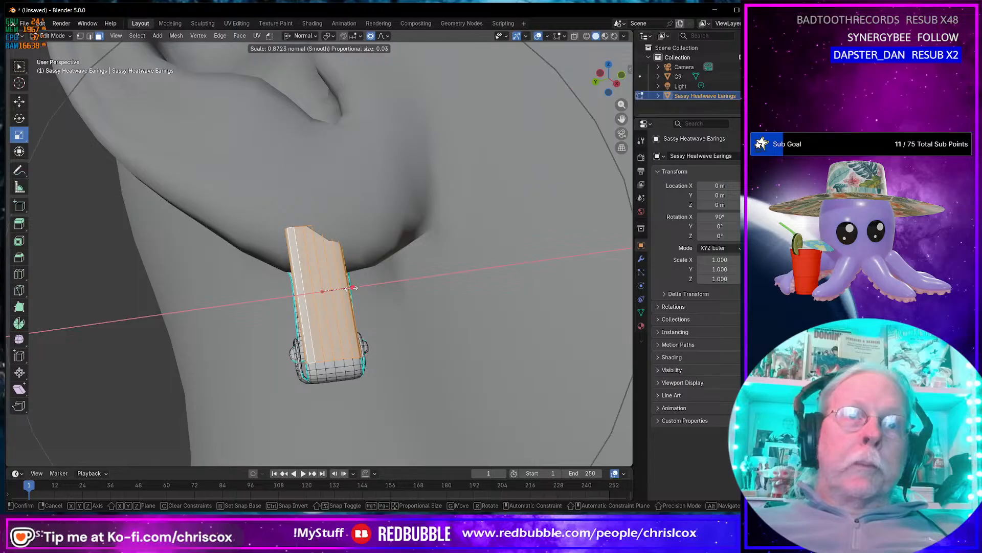
pyautogui.scroll(5, 351, 289)
pyautogui.moveTo(352, 288); pyautogui.dragTo(346, 293)
pyautogui.scroll(2, 347, 290)
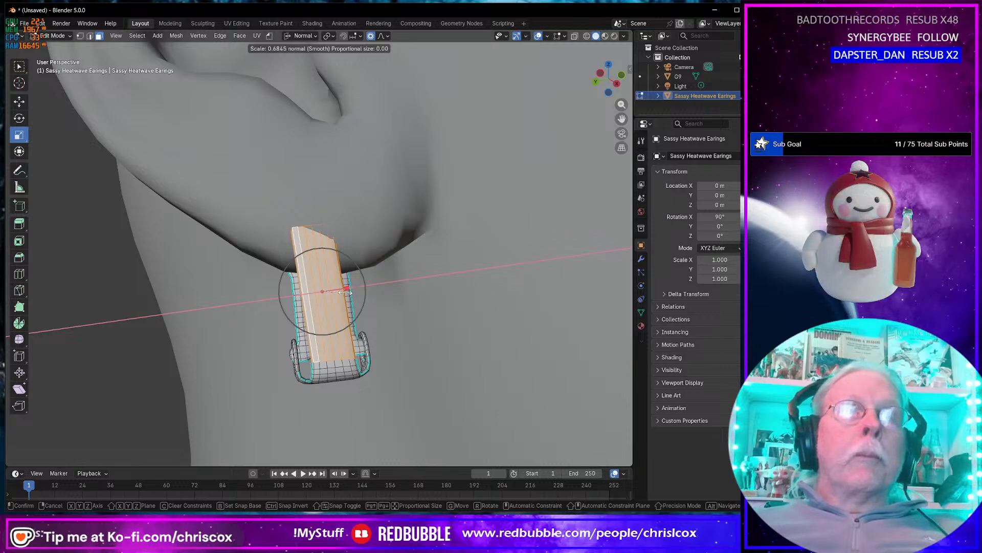
# Reselect the strip from its upper edge loop and move it slightly outward from the earlobe along its normal axis.
pyautogui.moveTo(346, 292); pyautogui.dragTo(402, 260, button='middle')
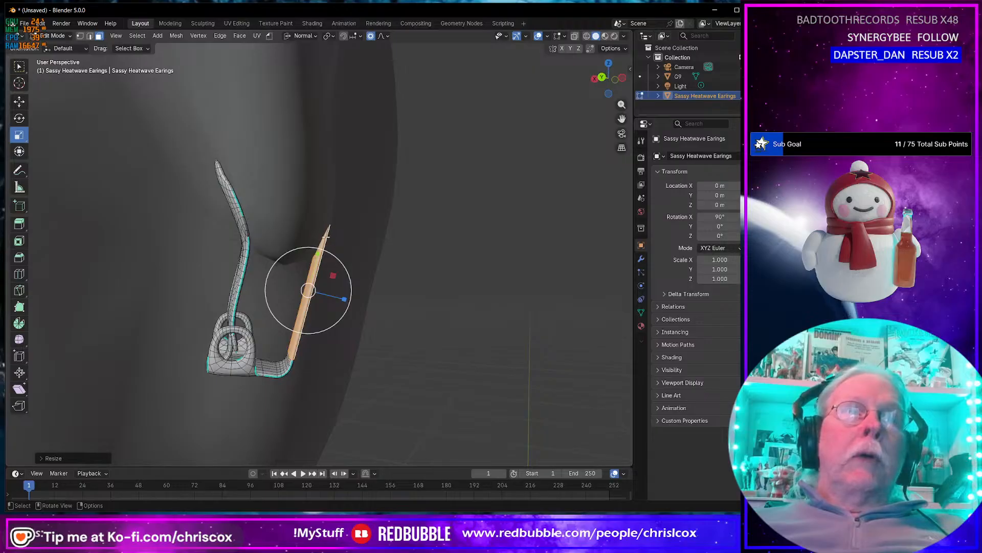
pyautogui.moveTo(332, 246); pyautogui.dragTo(303, 228, button='middle')
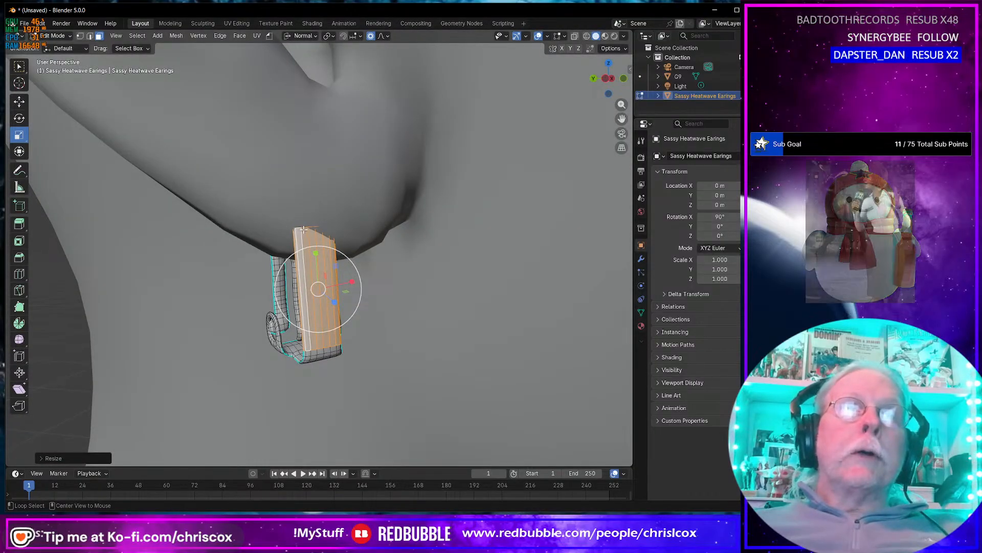
pyautogui.hotkey('alt', 'a')
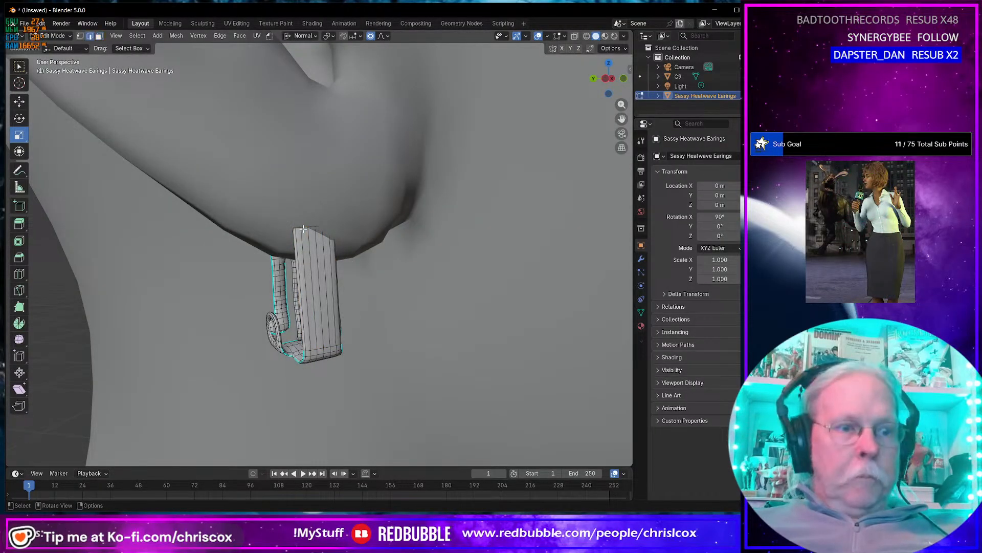
pyautogui.click(304, 229)
pyautogui.press('ctrl+KP_Add')
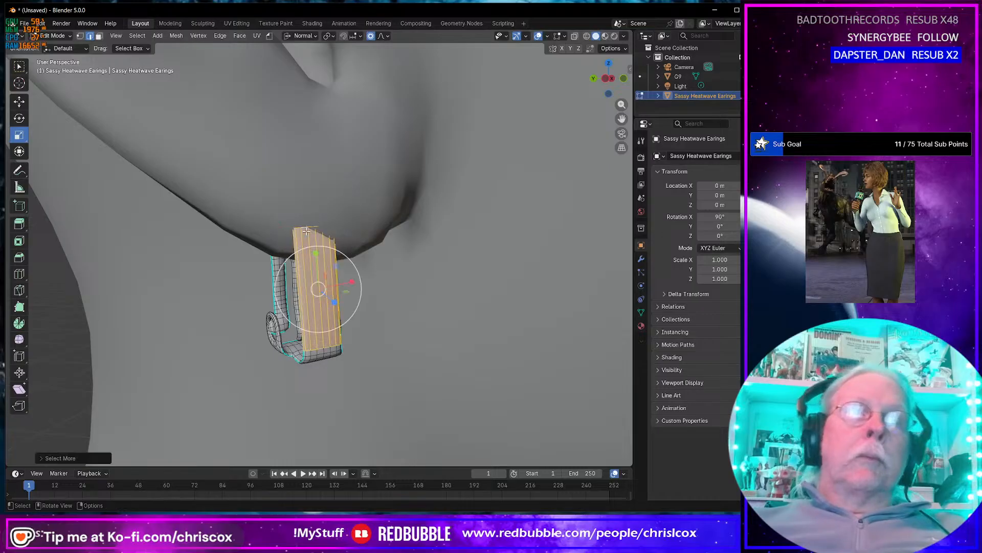
pyautogui.moveTo(305, 231); pyautogui.dragTo(377, 225, button='middle')
pyautogui.hotkey('shift', 'space')
pyautogui.press('g')
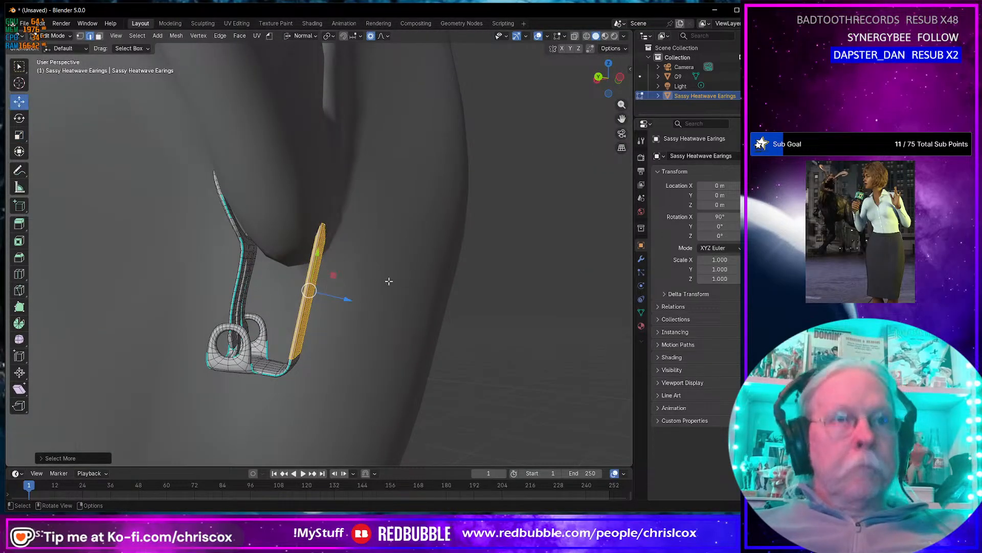
pyautogui.moveTo(347, 298); pyautogui.dragTo(354, 296)
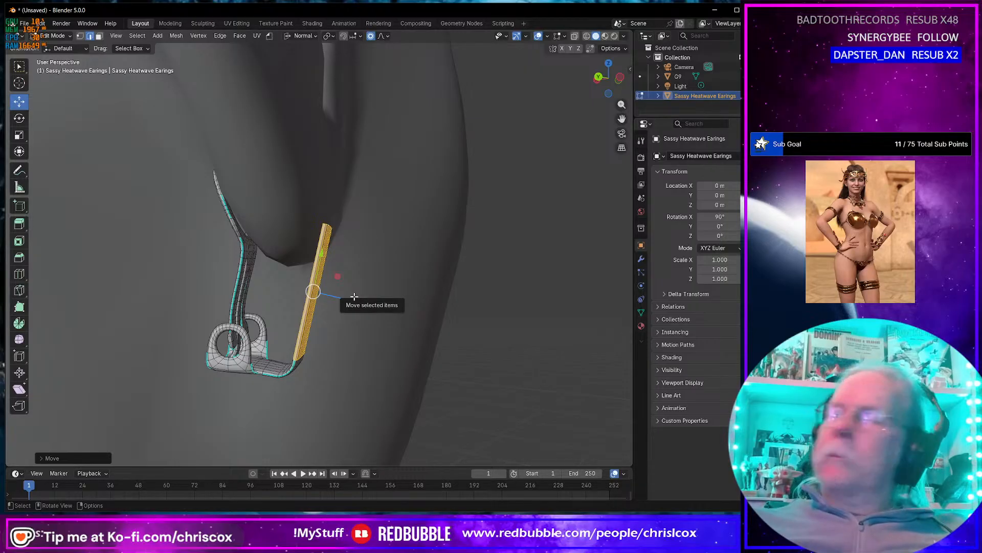
# Select the edge loop at the front strip's upper end and move it up along the earlobe to lengthen the strip.
pyautogui.moveTo(262, 293); pyautogui.dragTo(251, 289, button='middle')
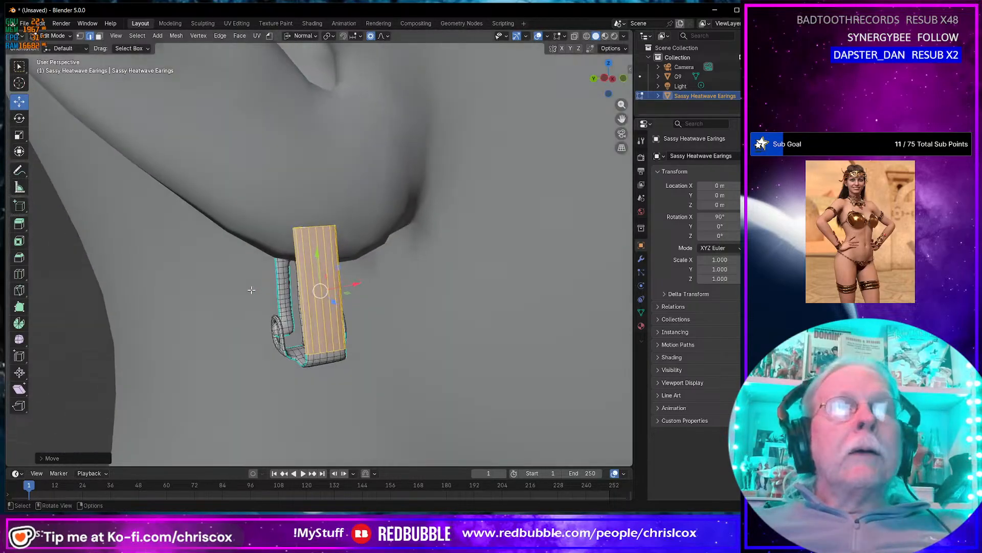
pyautogui.keyDown('alt'); pyautogui.click(313, 227); pyautogui.keyUp('alt')
pyautogui.moveTo(314, 227); pyautogui.dragTo(318, 260, button='middle')
pyautogui.moveTo(317, 264); pyautogui.dragTo(304, 222)
pyautogui.moveTo(303, 223); pyautogui.dragTo(312, 223, button='middle')
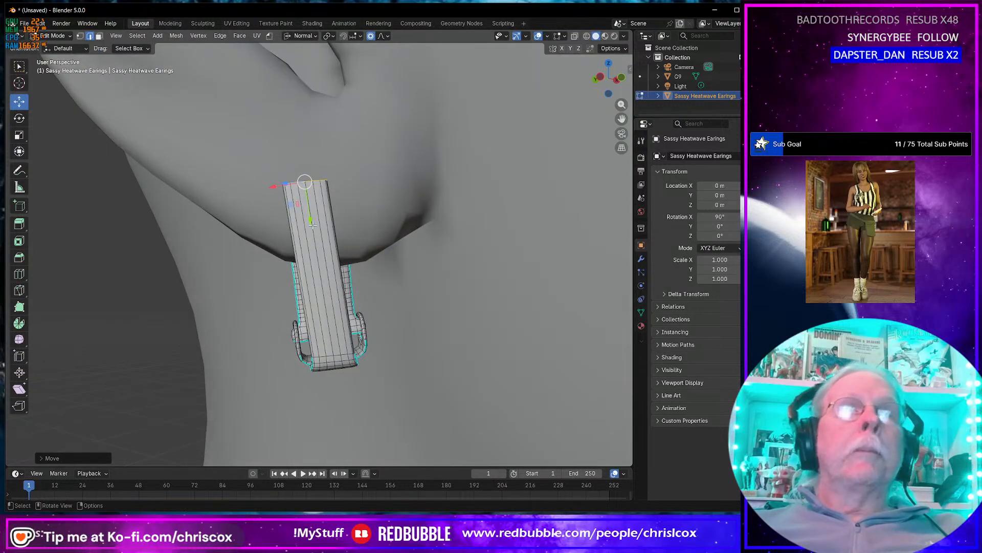
# Add a loop cut across the upper part of the front strip and scale it wider across the strip's width.
pyautogui.click(19, 275)
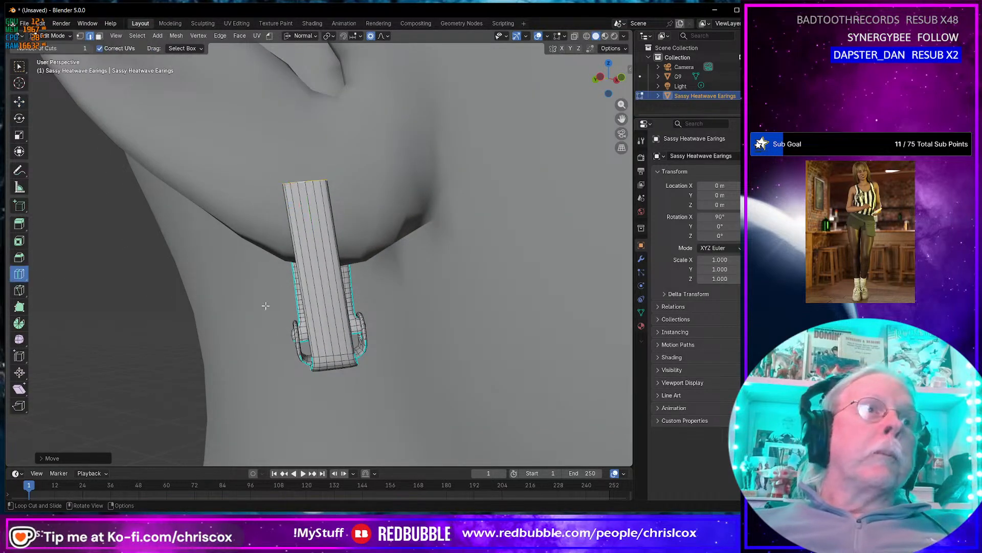
pyautogui.click(310, 228)
pyautogui.hotkey('shift', 'space')
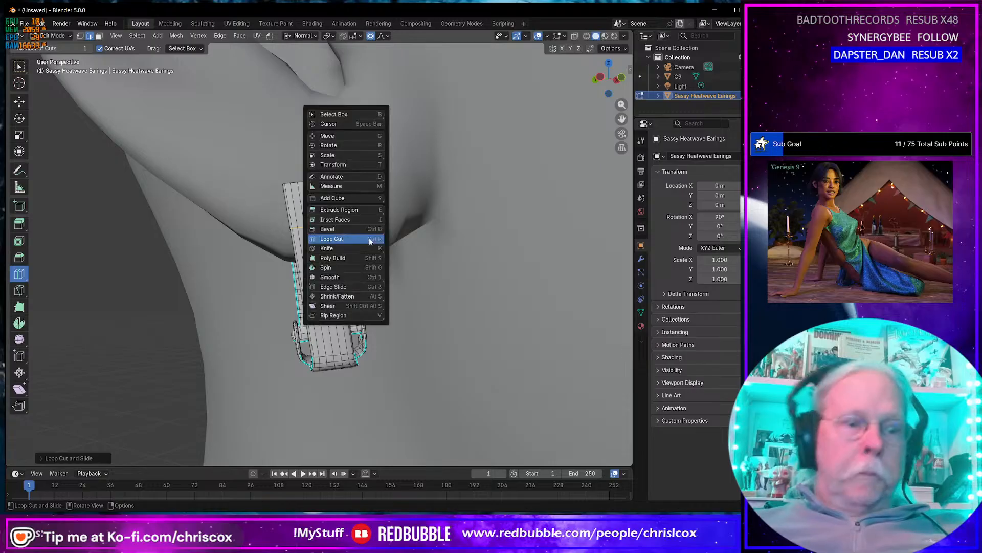
pyautogui.press('s')
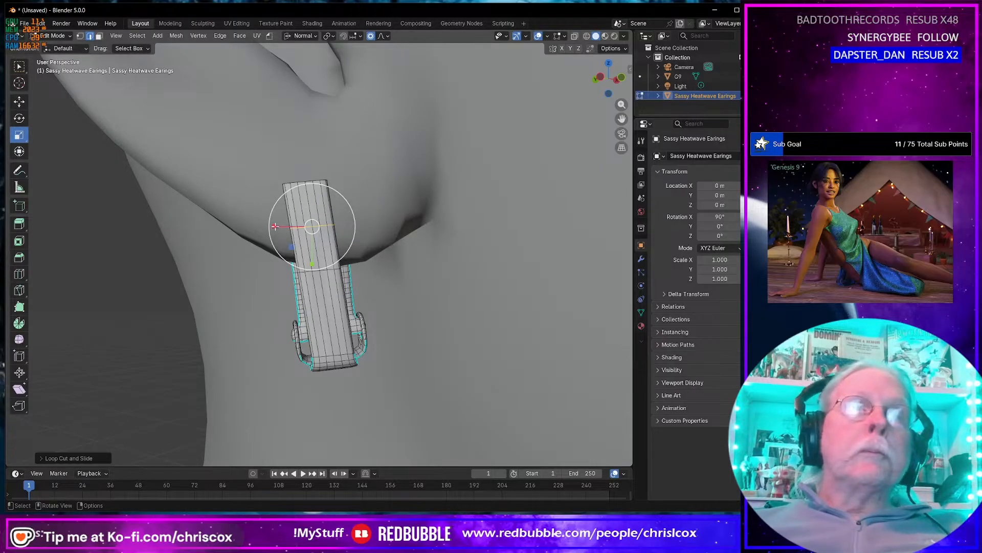
pyautogui.moveTo(275, 226); pyautogui.dragTo(235, 238)
pyautogui.moveTo(235, 238); pyautogui.dragTo(285, 160, button='middle')
pyautogui.moveTo(309, 223); pyautogui.dragTo(301, 188, button='middle')
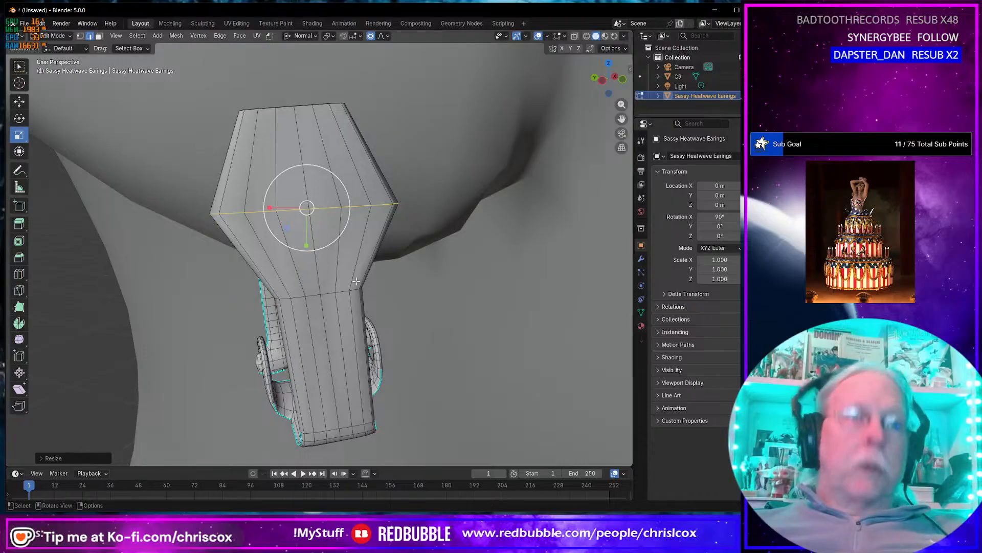
# Scale the widened loop out further across its width and bevel it with 3 segments to round the strip's head.
pyautogui.hotkey('ctrl', 'b')
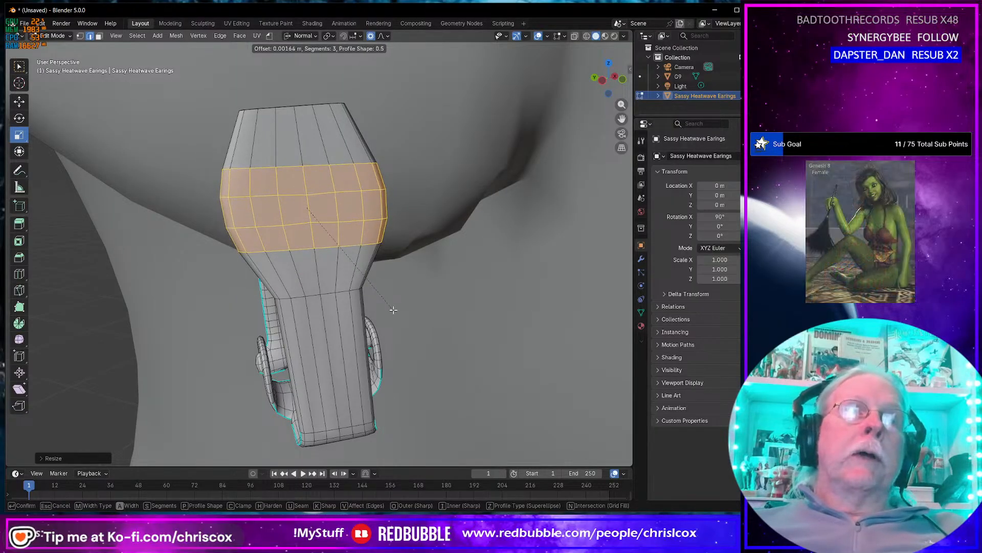
pyautogui.press('Escape')
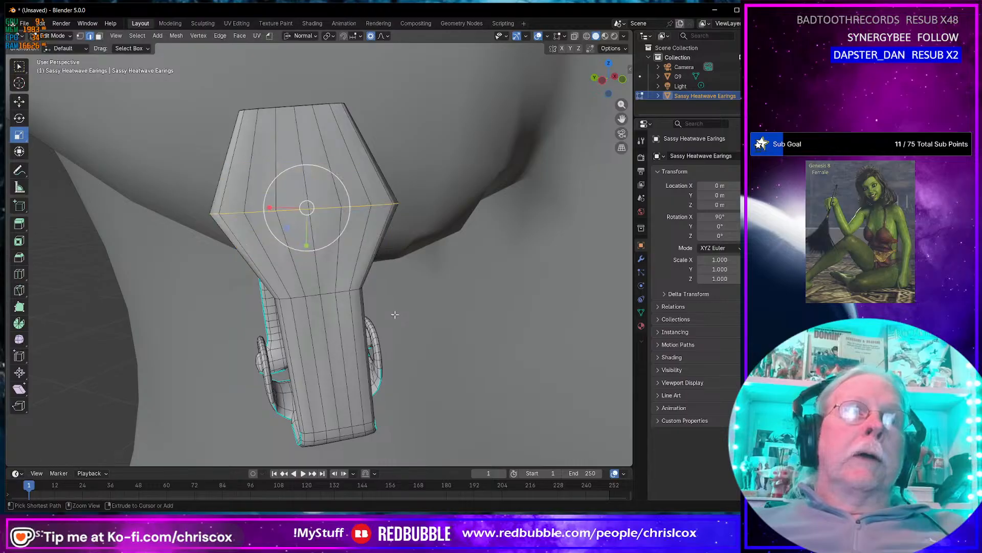
pyautogui.moveTo(271, 208); pyautogui.dragTo(253, 208)
pyautogui.hotkey('ctrl', 'b')
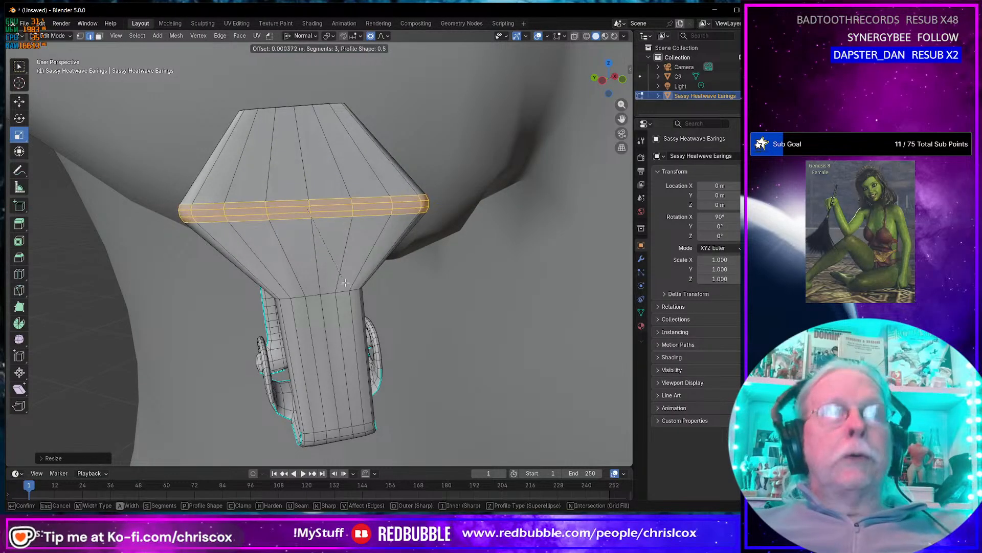
pyautogui.click(389, 313)
pyautogui.moveTo(389, 313); pyautogui.dragTo(426, 297, button='middle')
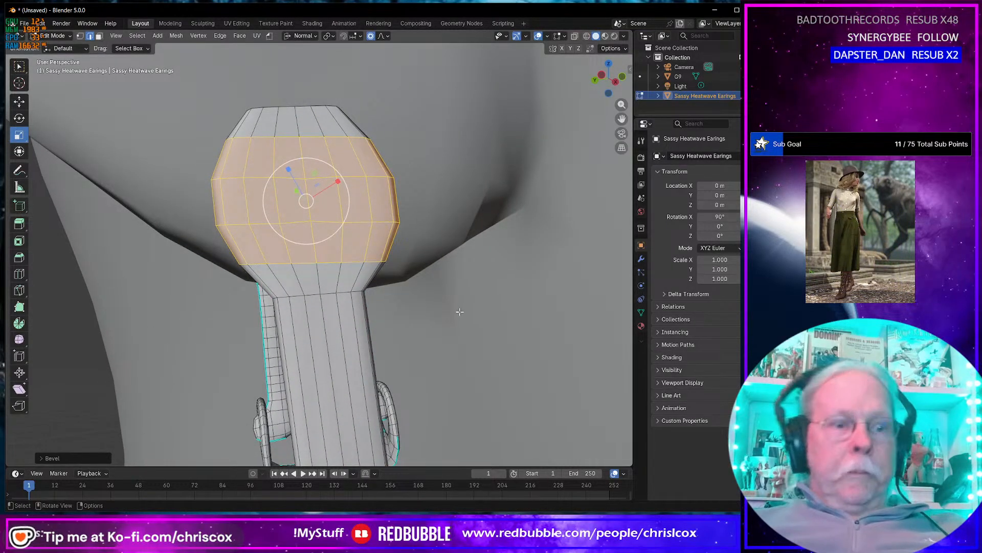
# Rotate the bevelled band of the strip's head by about 3.6 degrees.
pyautogui.hotkey('shift', 'alt', 's')
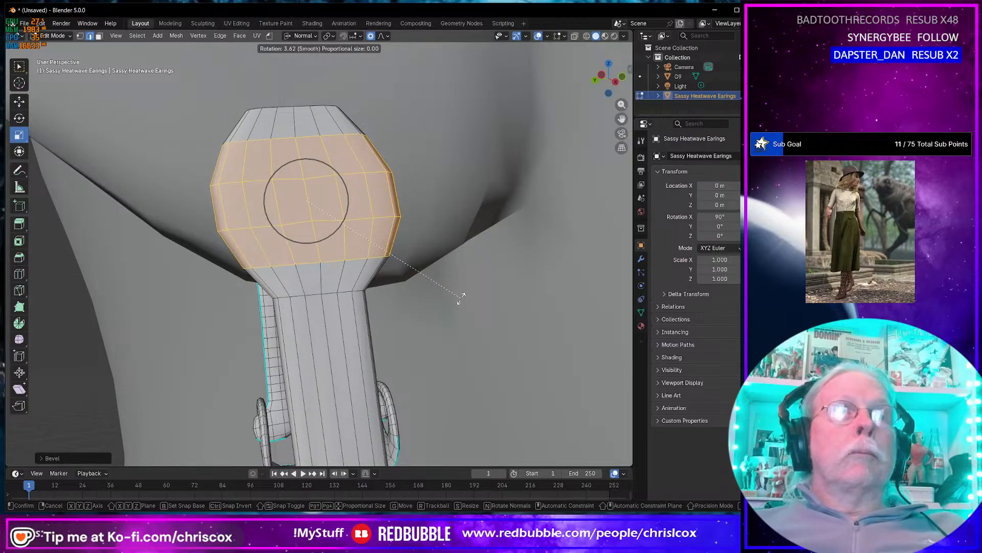
pyautogui.click(460, 297)
pyautogui.moveTo(459, 294); pyautogui.dragTo(274, 242, button='middle')
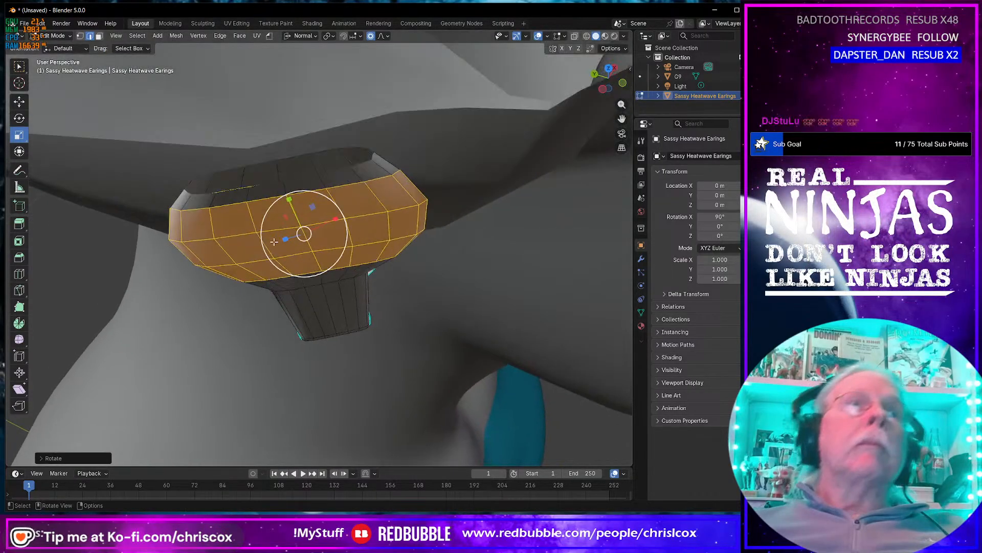
# Try to select the corner edges around the open upper end of the strip's head.
pyautogui.click(187, 188)
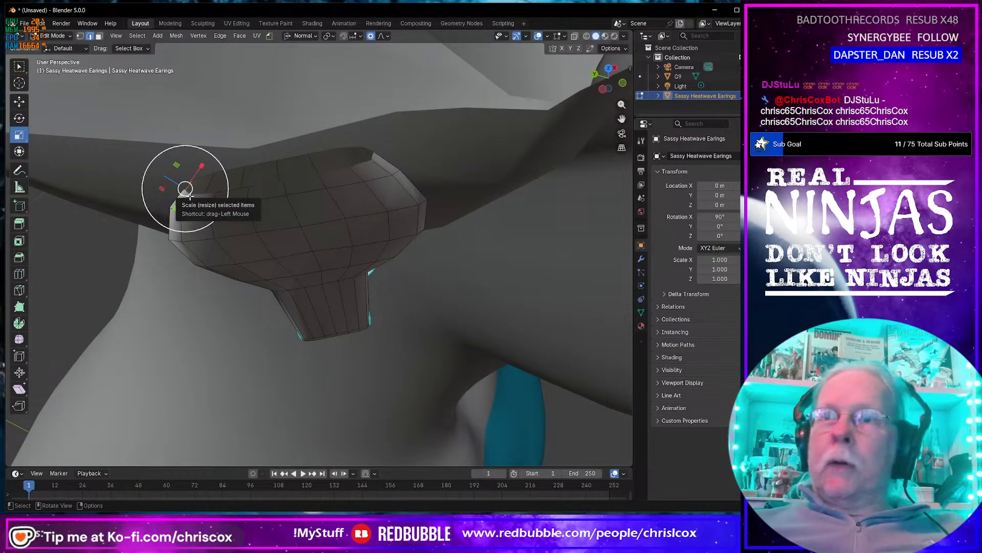
pyautogui.moveTo(186, 188); pyautogui.dragTo(203, 146, button='middle')
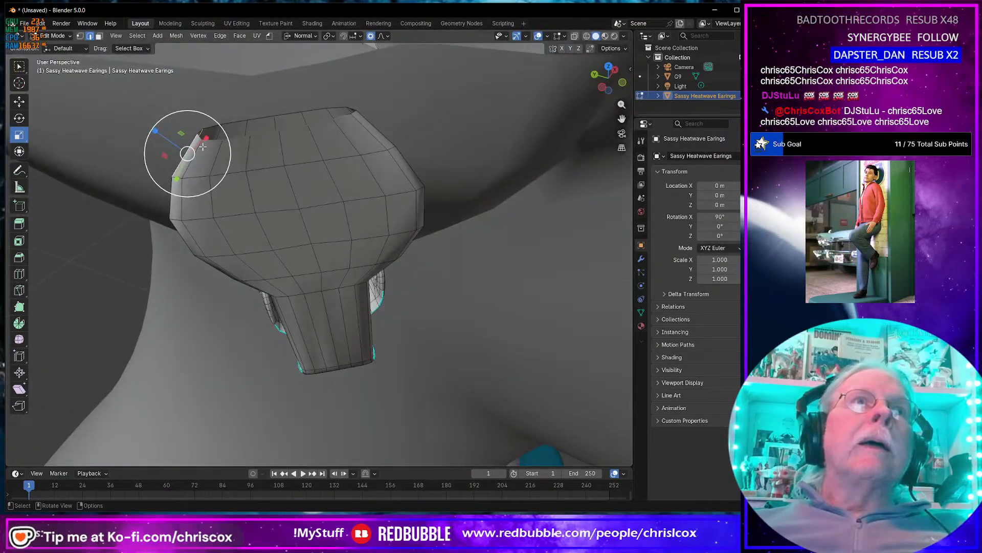
pyautogui.click(197, 137)
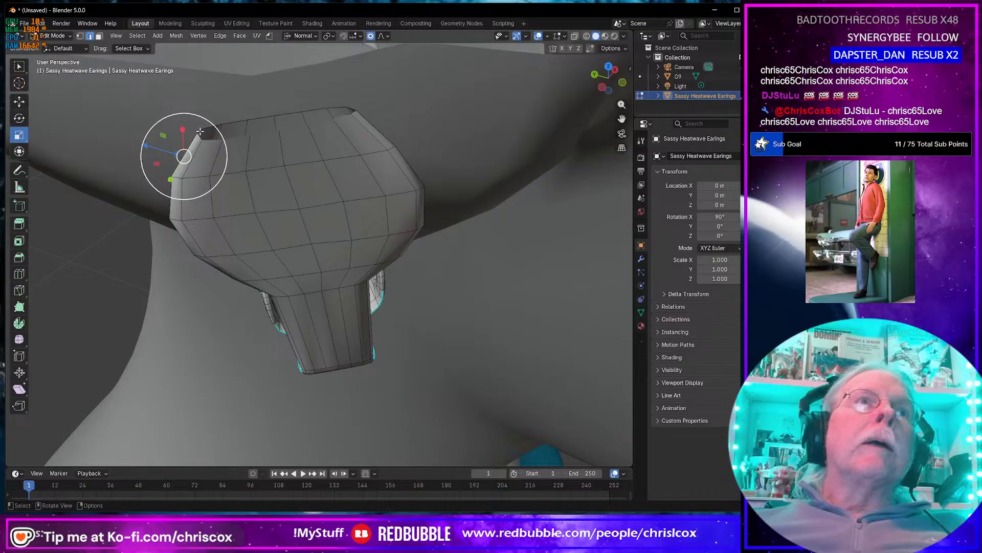
pyautogui.keyDown('shift'); pyautogui.click(200, 134); pyautogui.keyUp('shift')
pyautogui.hotkey('ctrl', 'z')
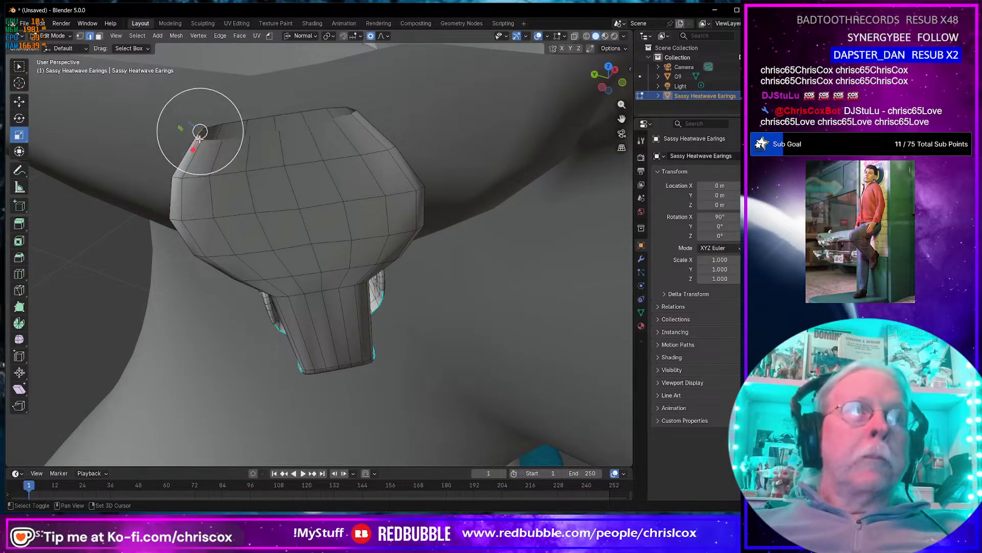
pyautogui.keyDown('shift'); pyautogui.click(202, 141); pyautogui.keyUp('shift')
pyautogui.hotkey('ctrl', 'z')
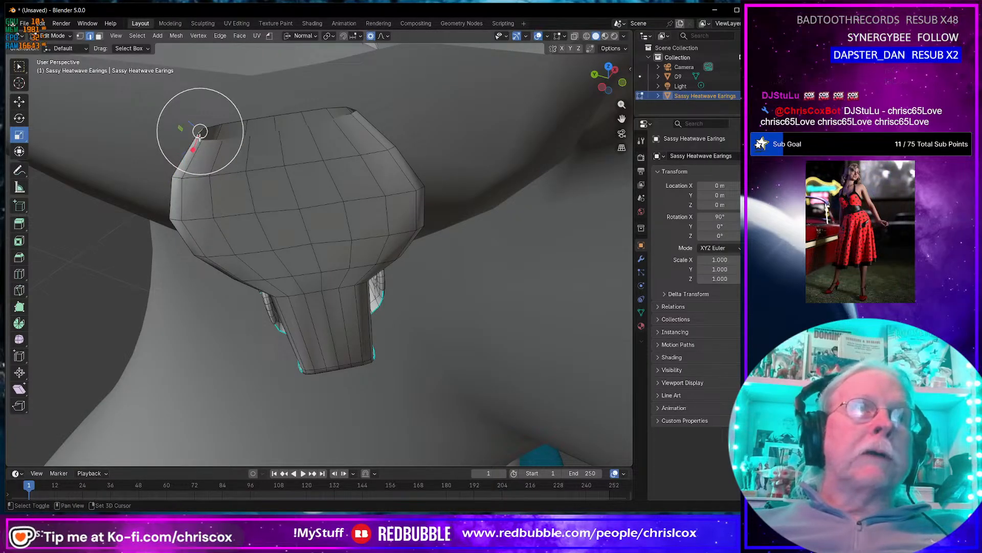
pyautogui.keyDown('shift'); pyautogui.click(204, 145); pyautogui.keyUp('shift')
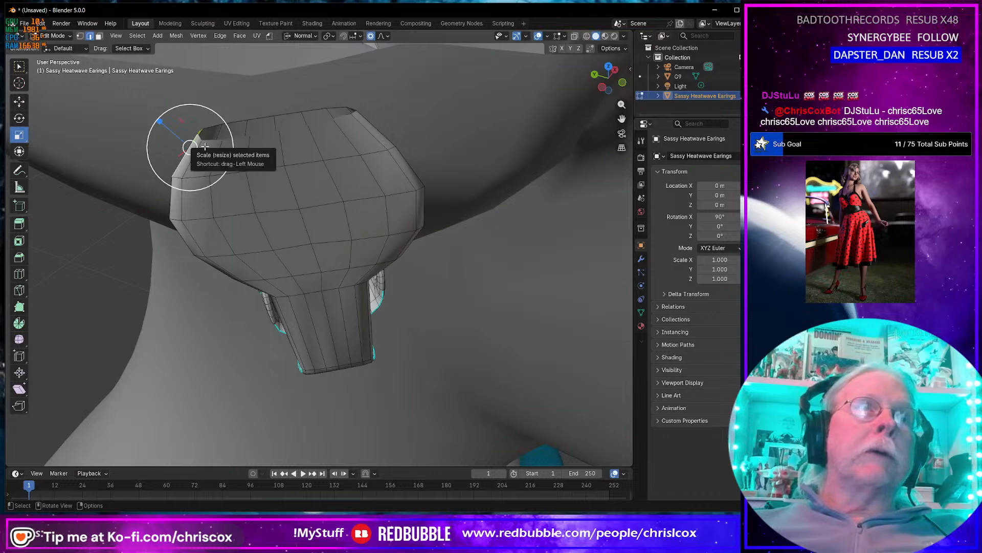
pyautogui.scroll(-1, 207, 146)
pyautogui.scroll(3, 211, 144)
pyautogui.scroll(-2, 211, 145)
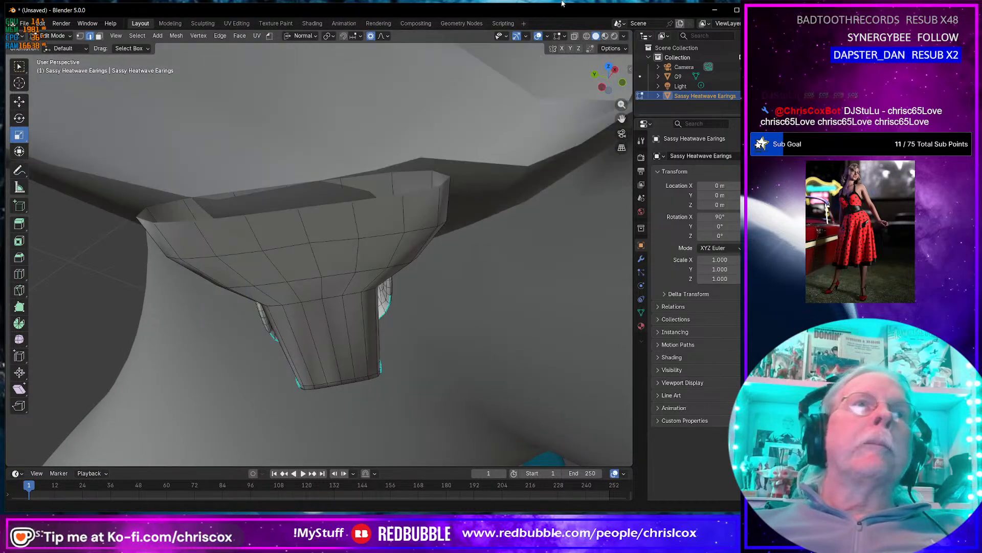
# Set the viewport's clip start to 0.001 m.
pyautogui.click(631, 71)
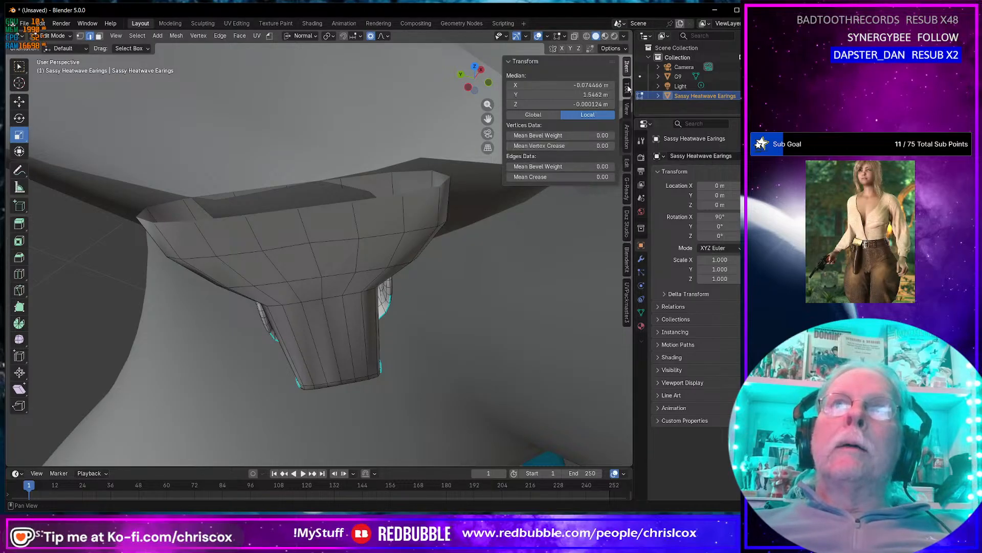
pyautogui.click(628, 110)
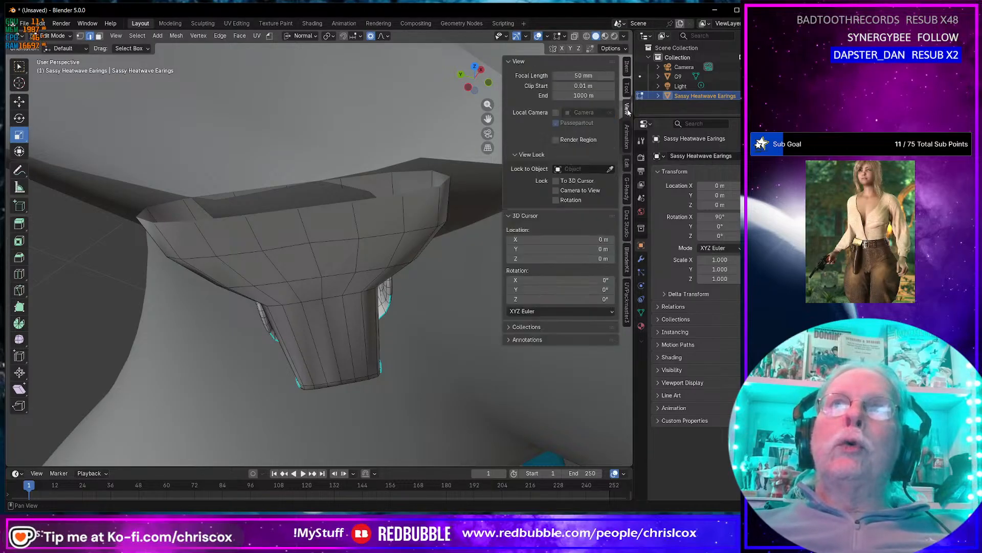
pyautogui.click(595, 86)
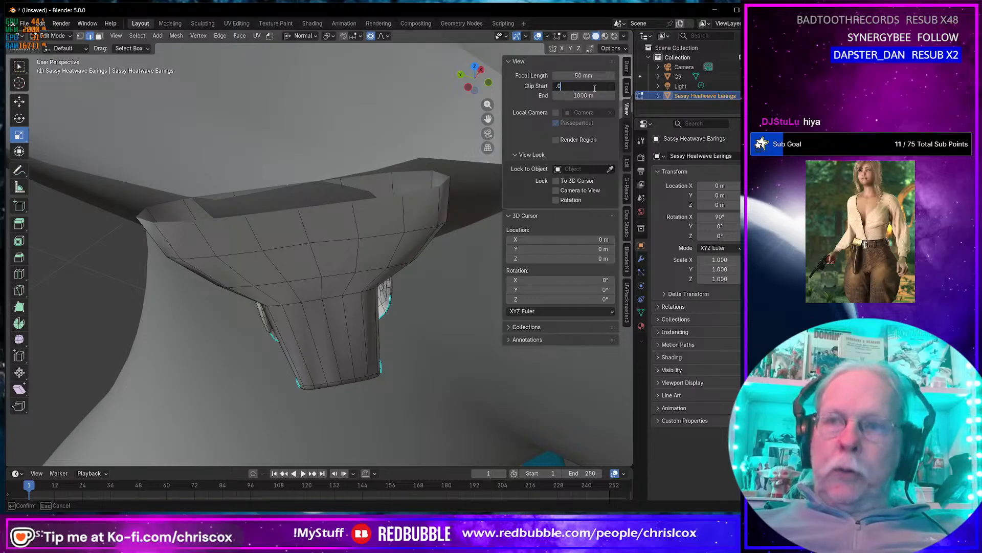
pyautogui.write('.001')
pyautogui.press('Return')
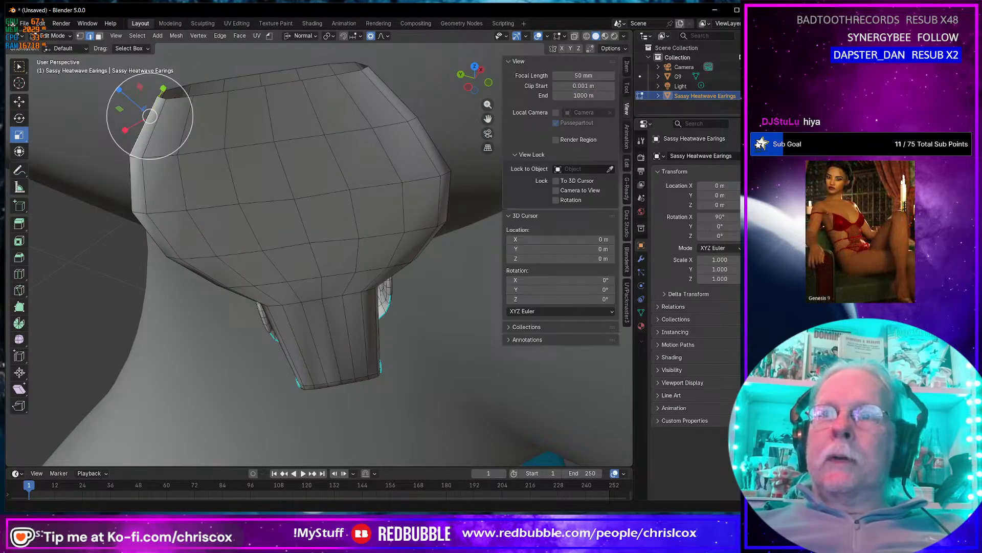
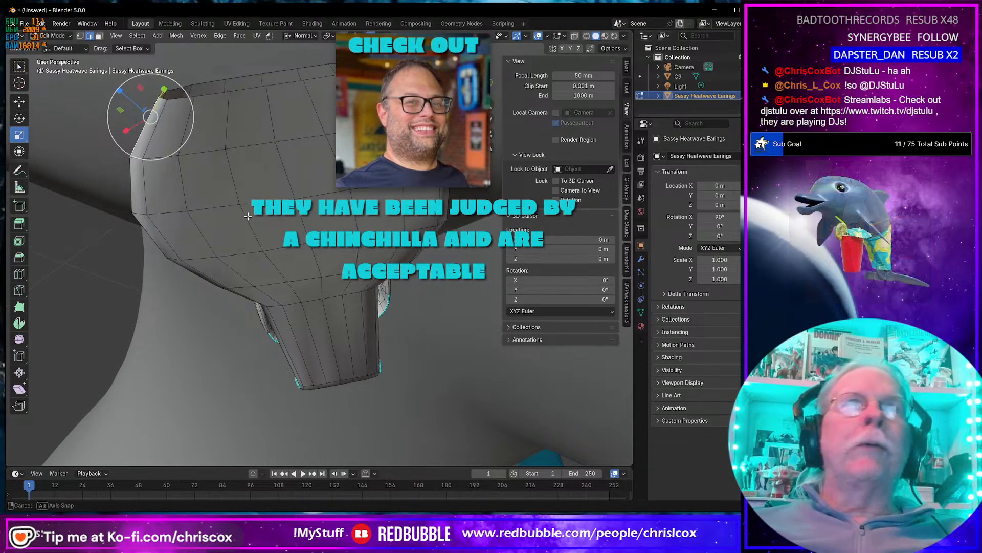
# Select the corner edges at the head's open upper end and fill the gap with faces across to the opposite corner.
pyautogui.moveTo(236, 198); pyautogui.dragTo(254, 217, button='middle')
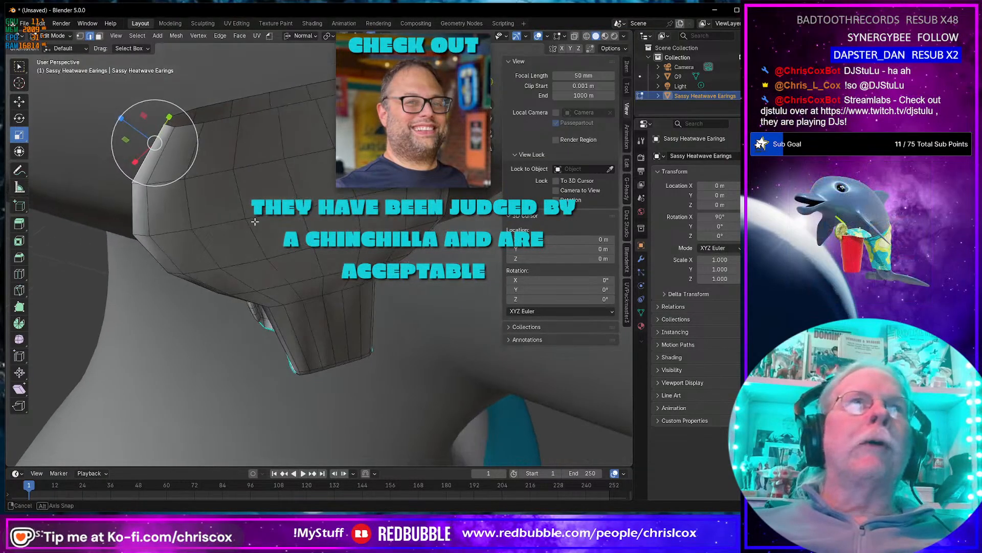
pyautogui.click(169, 125)
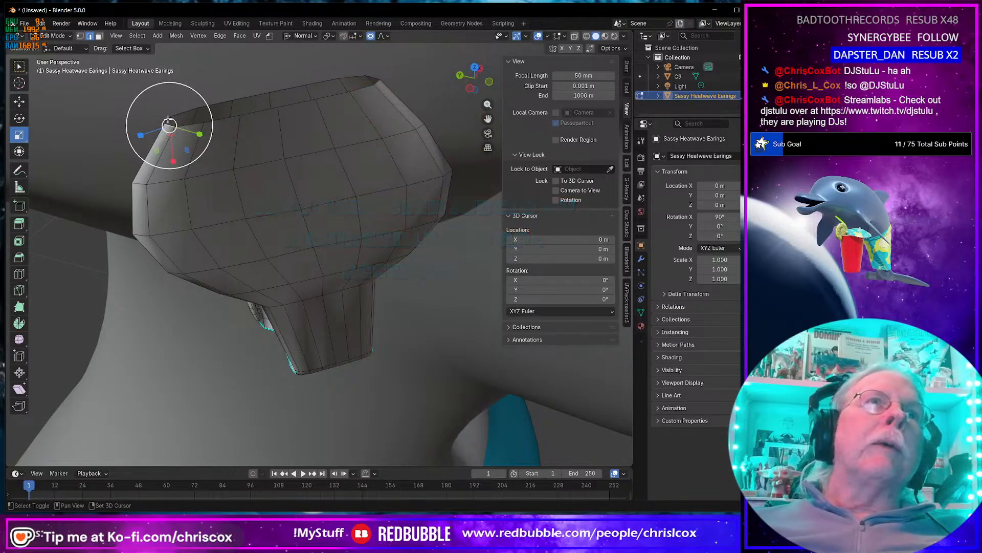
pyautogui.keyDown('shift'); pyautogui.click(167, 120); pyautogui.keyUp('shift')
pyautogui.keyDown('shift'); pyautogui.click(172, 128); pyautogui.keyUp('shift')
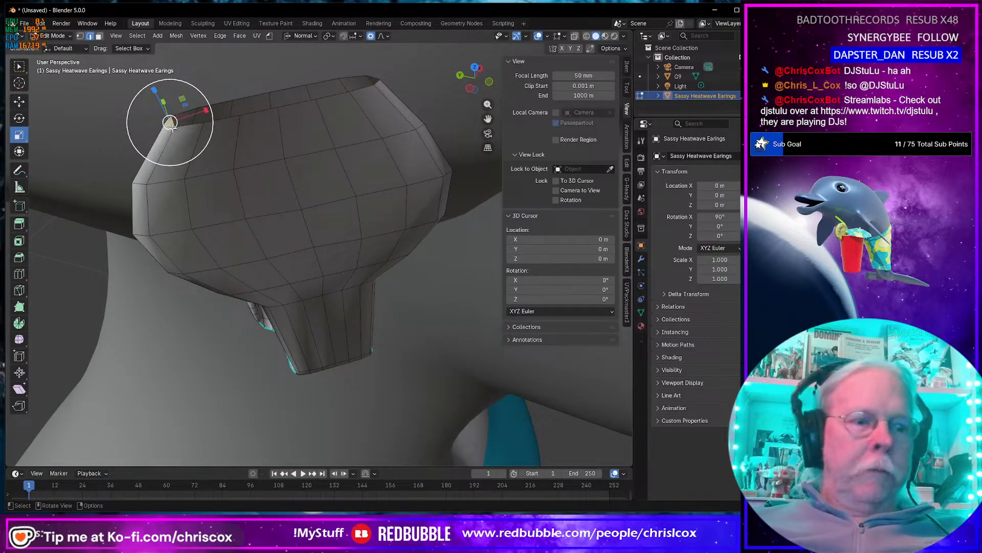
pyautogui.keyDown('shift'); pyautogui.click(176, 125); pyautogui.keyUp('shift')
pyautogui.press('ctrl+shift+KP_Add')
pyautogui.press('ctrl+shift+KP_Add')
pyautogui.press('ctrl+shift+KP_Add')
pyautogui.press('ctrl+shift+KP_Add')
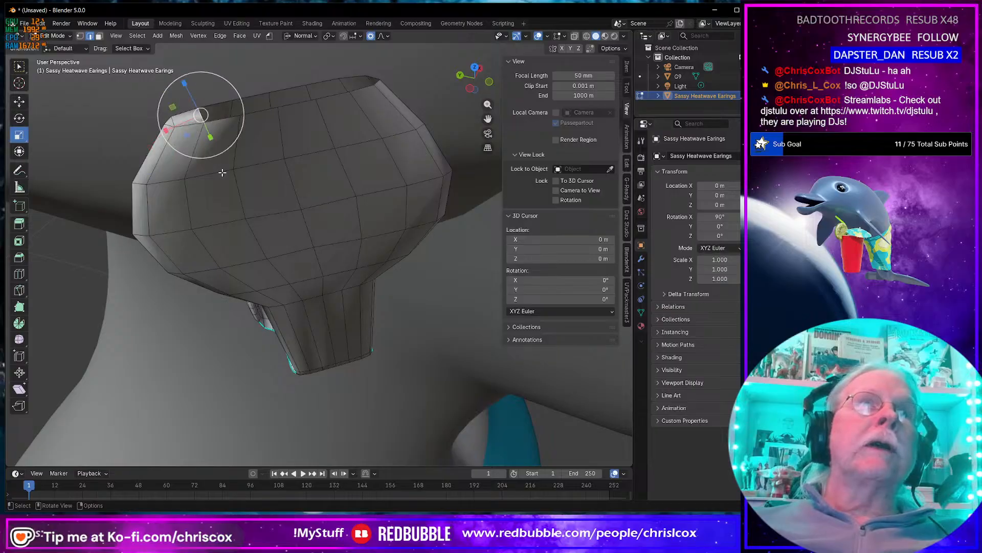
pyautogui.press('ctrl+shift+KP_Add')
pyautogui.press('ctrl+shift+KP_Add')
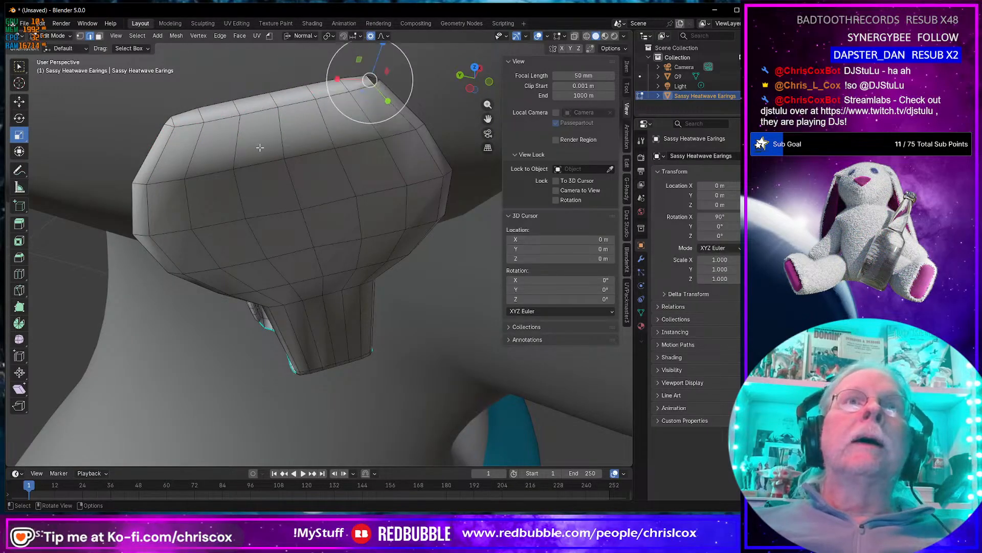
pyautogui.press('ctrl+shift+KP_Add')
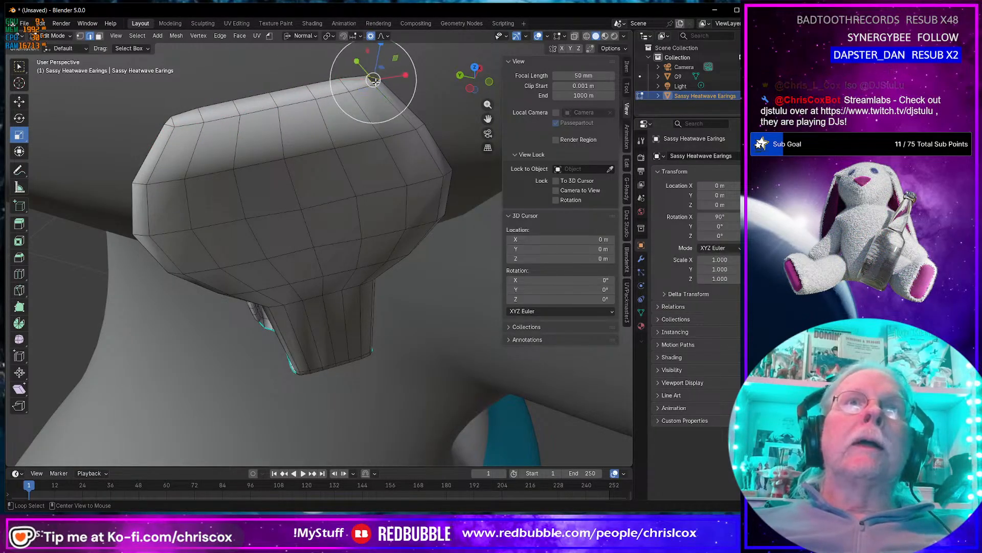
pyautogui.press('ctrl+shift+KP_Add')
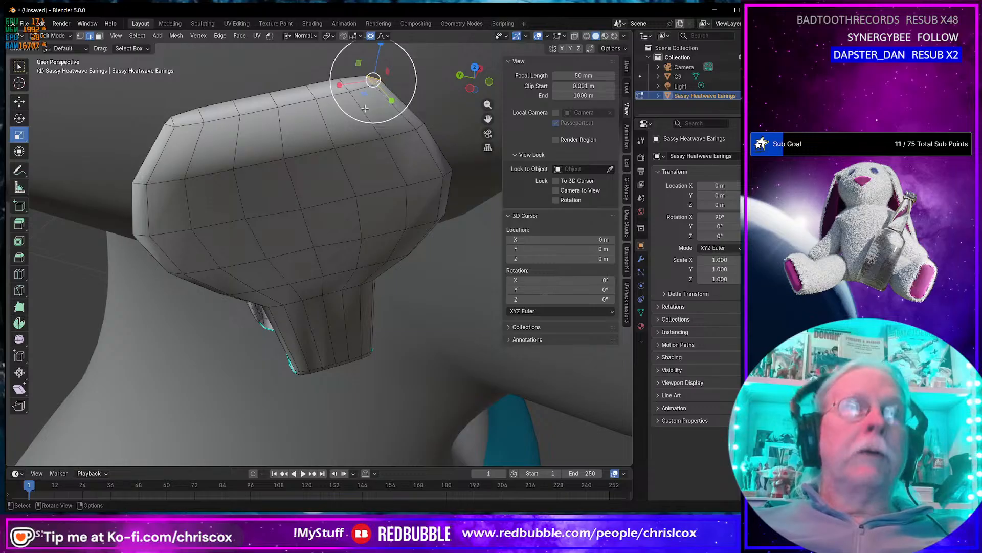
# Select the middle edge on top of the head and move it upward along its normal axis with proportional editing to round the top.
pyautogui.moveTo(365, 108); pyautogui.dragTo(276, 187, button='middle')
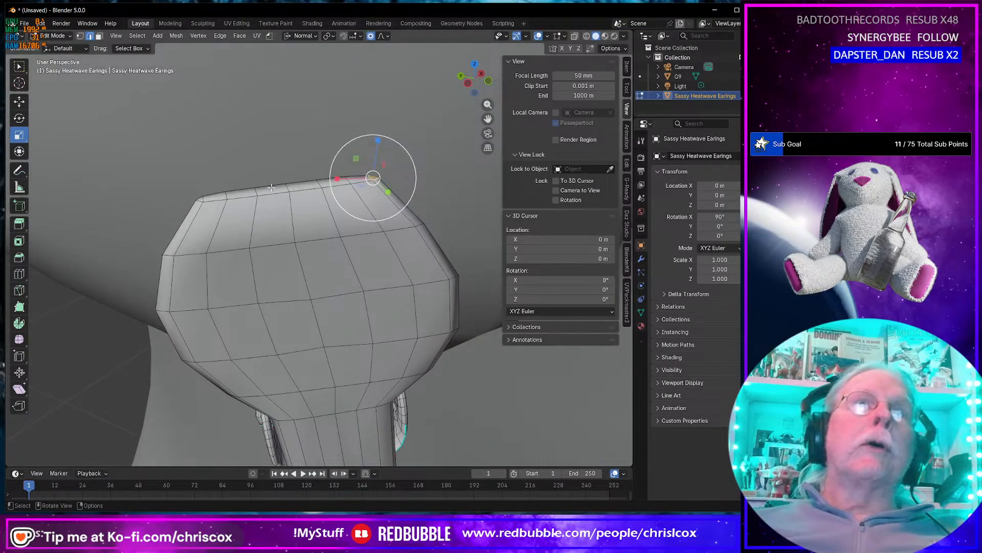
pyautogui.click(287, 188)
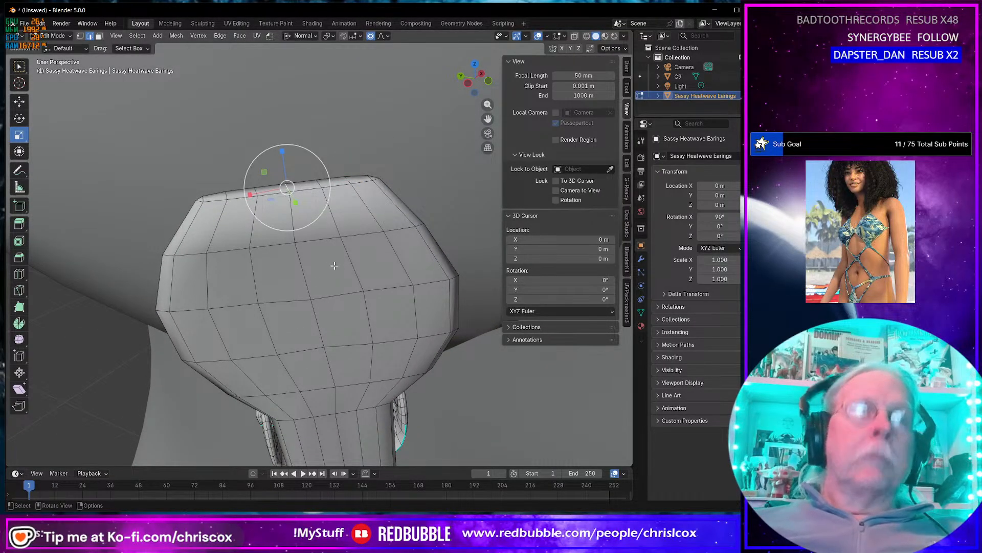
pyautogui.hotkey('shift', 'space')
pyautogui.press('g')
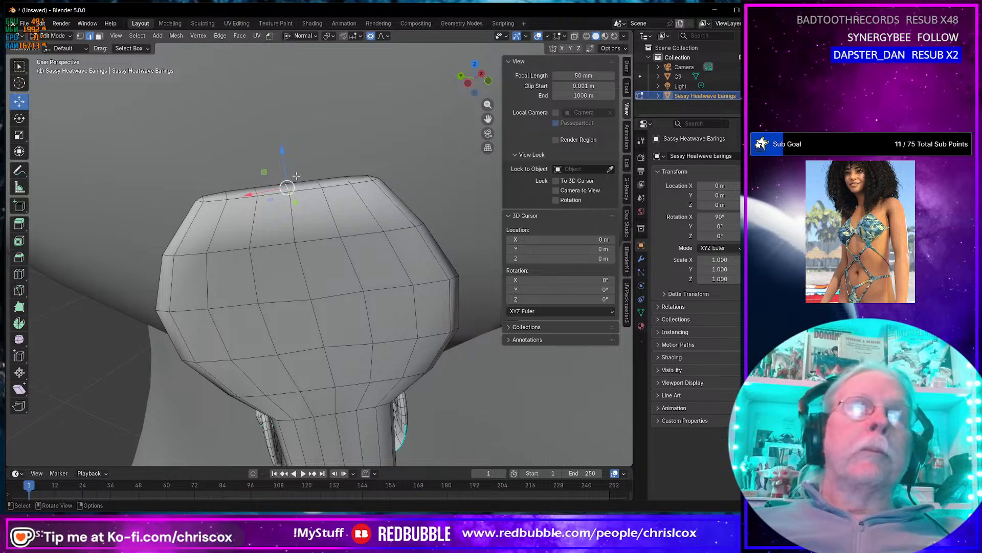
pyautogui.moveTo(285, 152); pyautogui.dragTo(295, 175)
pyautogui.scroll(-1, 282, 126)
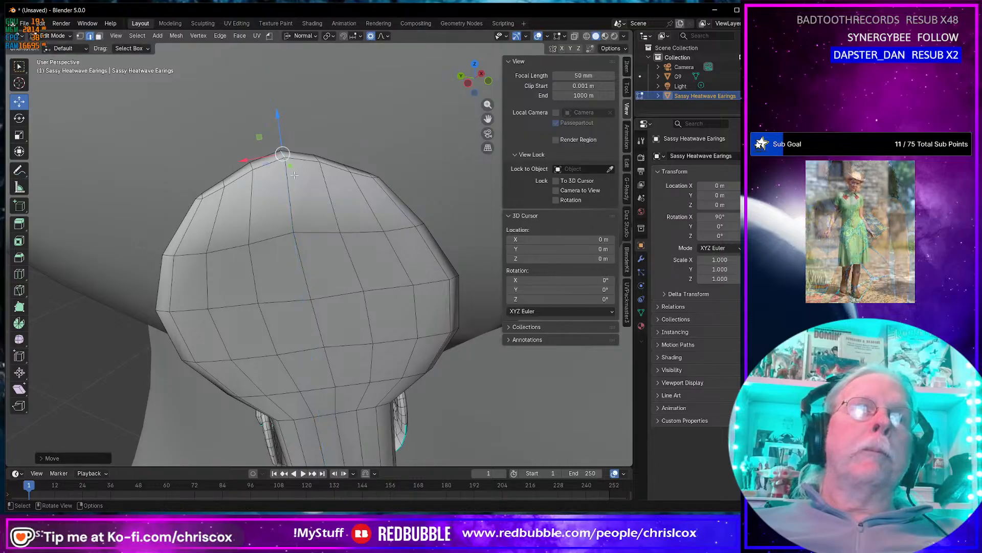
# Move the edge loop where the strip meets its round head, and the loop just above it, slightly upward along the normal axis.
pyautogui.scroll(-6, 294, 175)
pyautogui.moveTo(295, 175); pyautogui.dragTo(318, 180, button='middle')
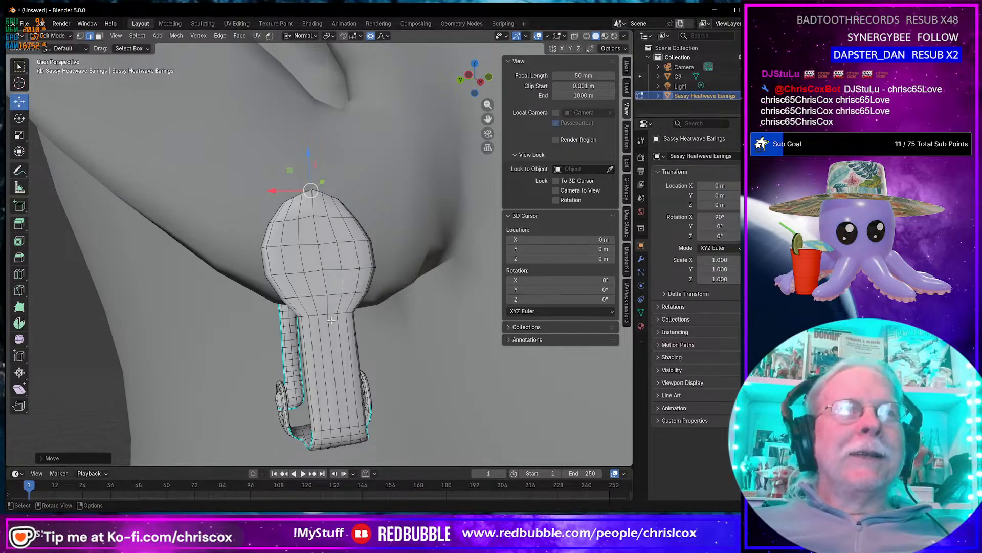
pyautogui.keyDown('alt'); pyautogui.click(321, 296); pyautogui.keyUp('alt')
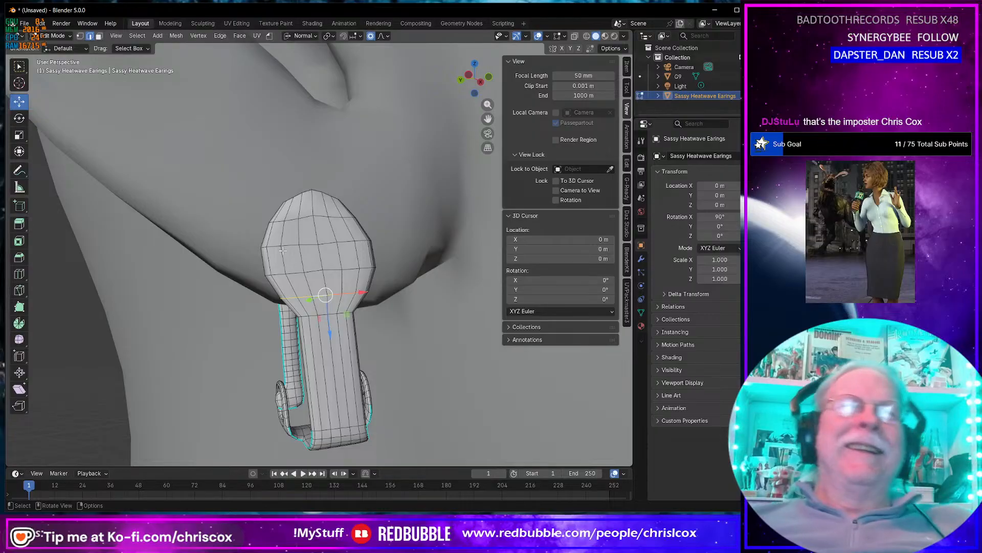
pyautogui.moveTo(321, 297); pyautogui.dragTo(289, 251, button='middle')
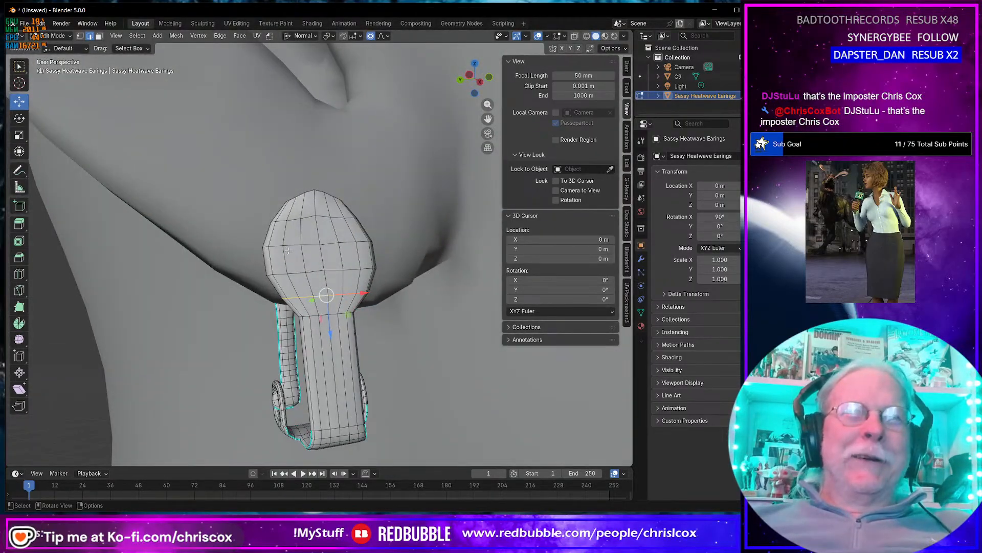
pyautogui.keyDown('alt'); pyautogui.click(321, 317); pyautogui.keyUp('alt')
pyautogui.hotkey('shift', 'space')
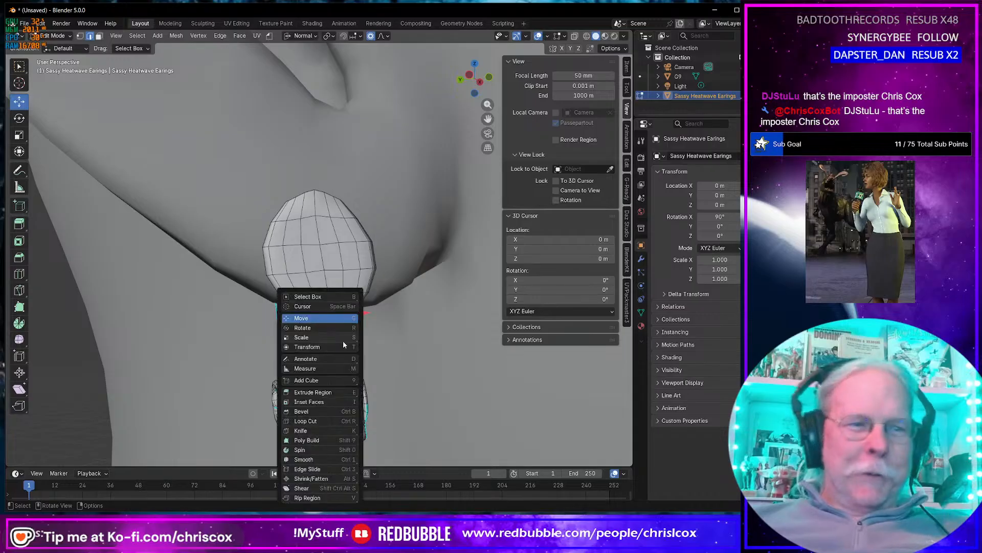
pyautogui.press('g')
pyautogui.moveTo(330, 348); pyautogui.dragTo(328, 341)
pyautogui.press('ctrl+KP_Add')
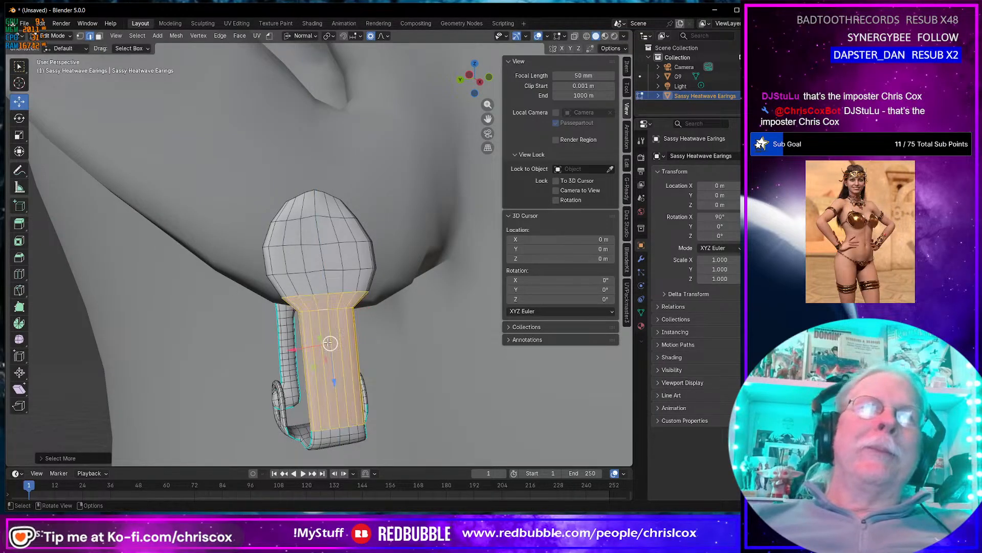
pyautogui.keyDown('alt'); pyautogui.click(321, 294); pyautogui.keyUp('alt')
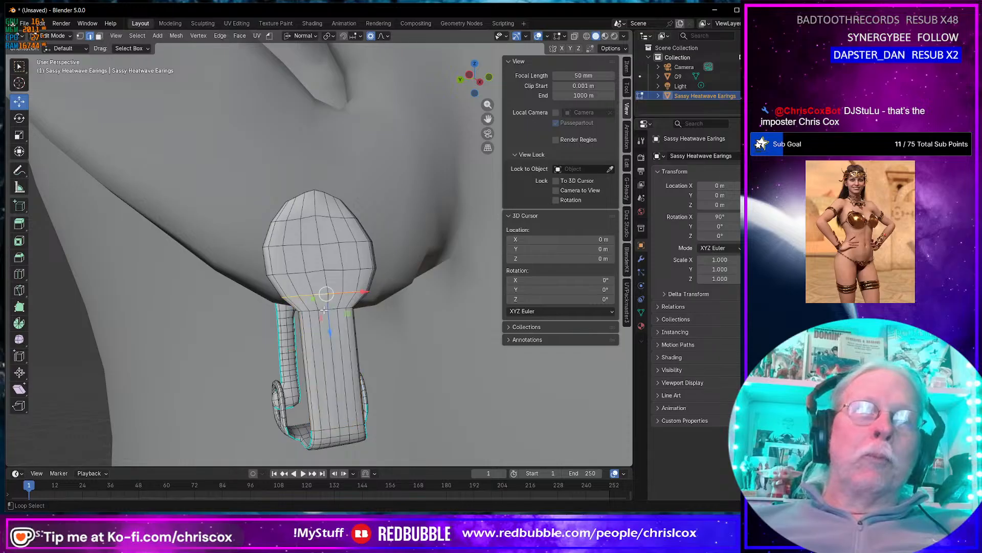
pyautogui.moveTo(329, 334); pyautogui.dragTo(327, 334)
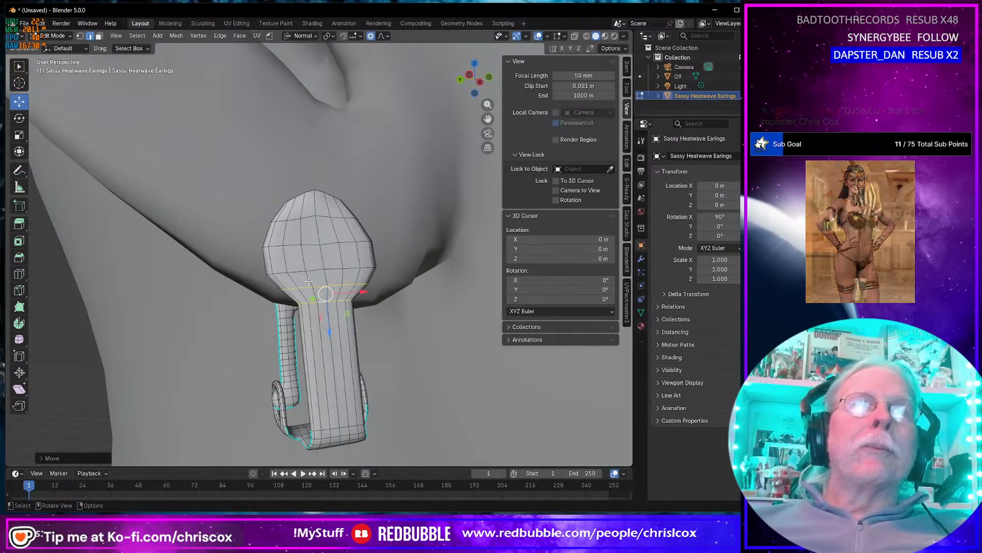
# Examine the clip earring's size and shape on the earlobe in Object Mode from farther away.
pyautogui.moveTo(361, 329); pyautogui.dragTo(391, 322, button='middle')
pyautogui.scroll(-4, 330, 338)
pyautogui.press('Tab')
pyautogui.scroll(-5, 410, 333)
pyautogui.scroll(3, 321, 346)
pyautogui.scroll(-5, 322, 346)
pyautogui.press('Tab')
pyautogui.scroll(10, 354, 297)
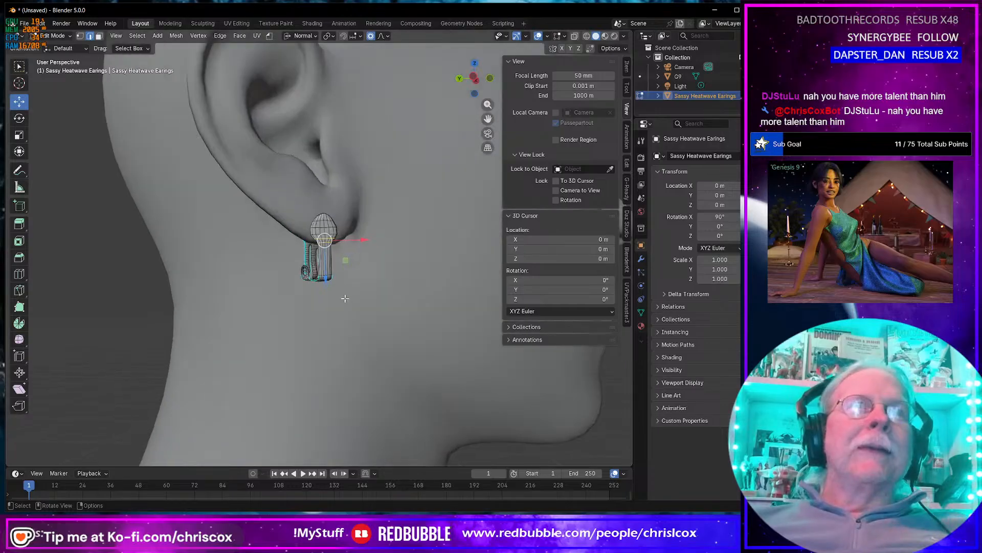
# Select all vertices of the clip's lower hinge section and bend and raise them about 1.9 mm without normal X movement, using a proportional size of about 0.007 m.
pyautogui.moveTo(336, 319); pyautogui.dragTo(364, 308, button='middle')
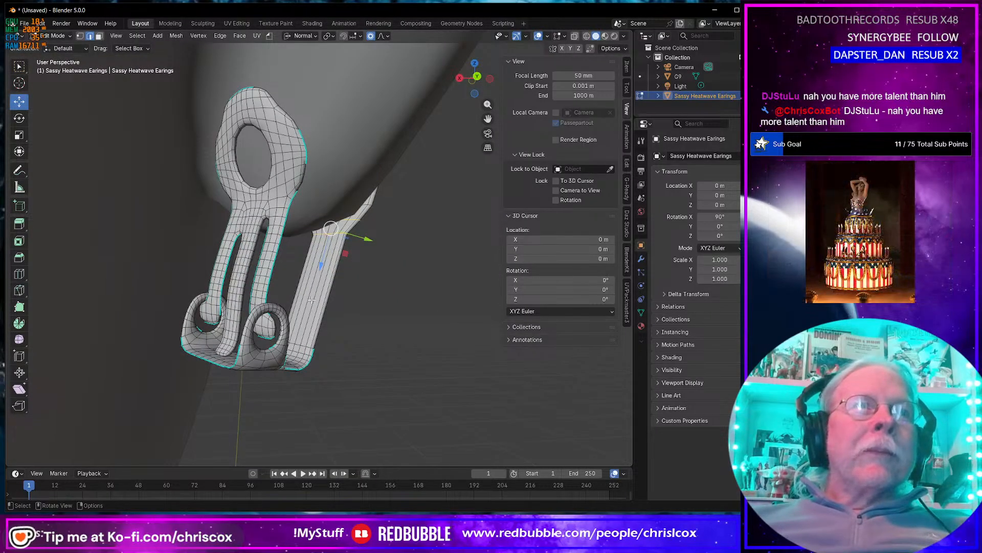
pyautogui.moveTo(301, 319); pyautogui.dragTo(330, 375, button='middle')
pyautogui.press('1')
pyautogui.press('l')
pyautogui.hotkey('alt', 'z')
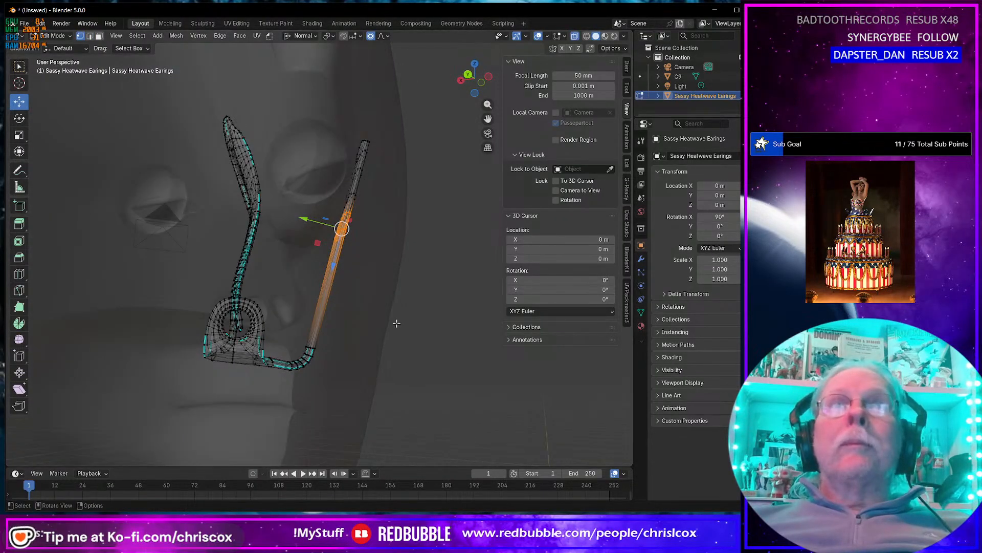
pyautogui.keyDown('shift'); pyautogui.moveTo(356, 393); pyautogui.dragTo(181, 286); pyautogui.keyUp('shift')
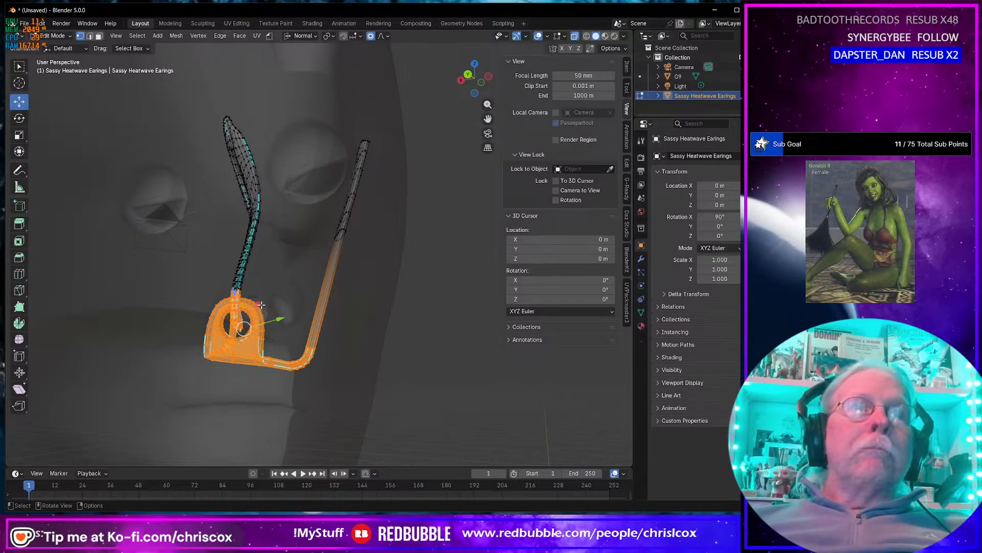
pyautogui.press('g')
pyautogui.hotkey('shift', 'x')
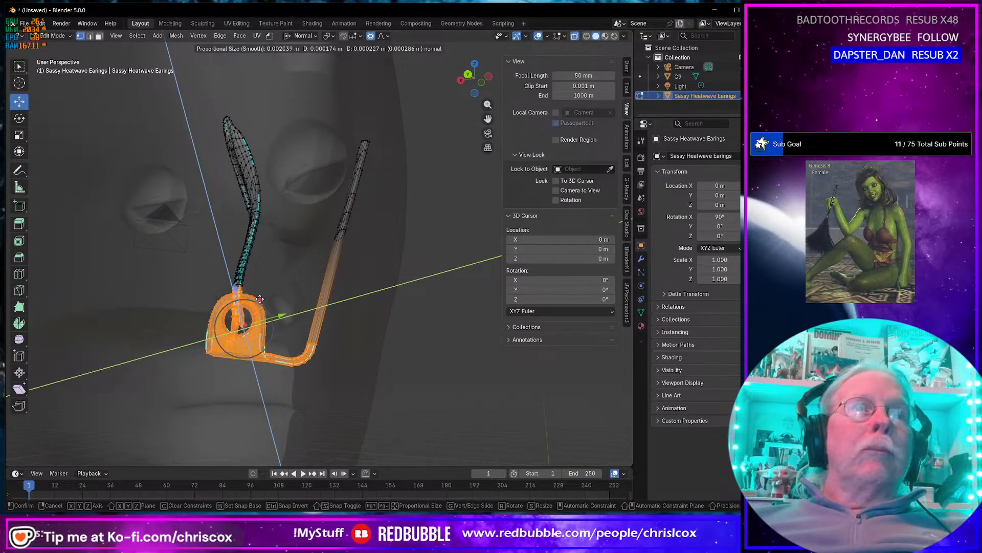
pyautogui.scroll(-9, 260, 300)
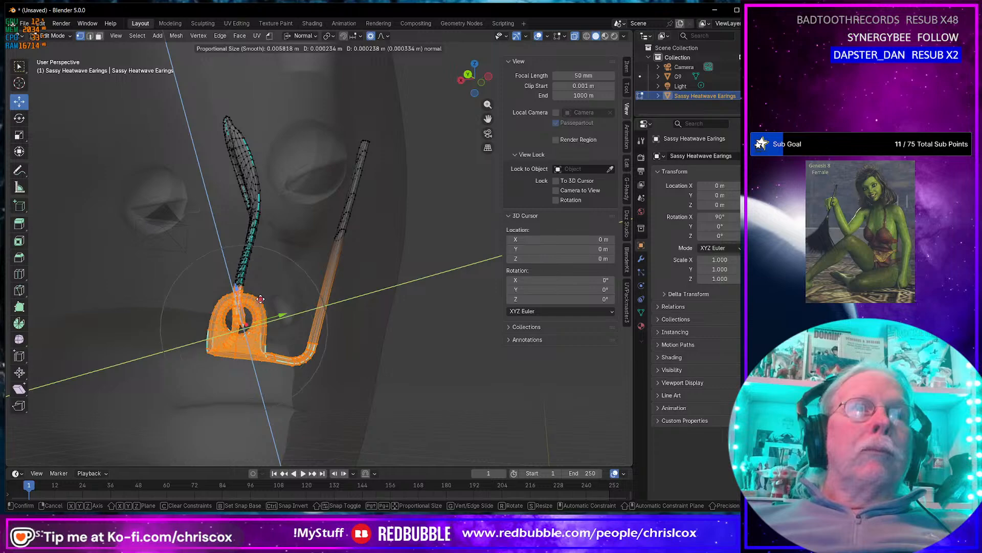
pyautogui.scroll(-2, 261, 294)
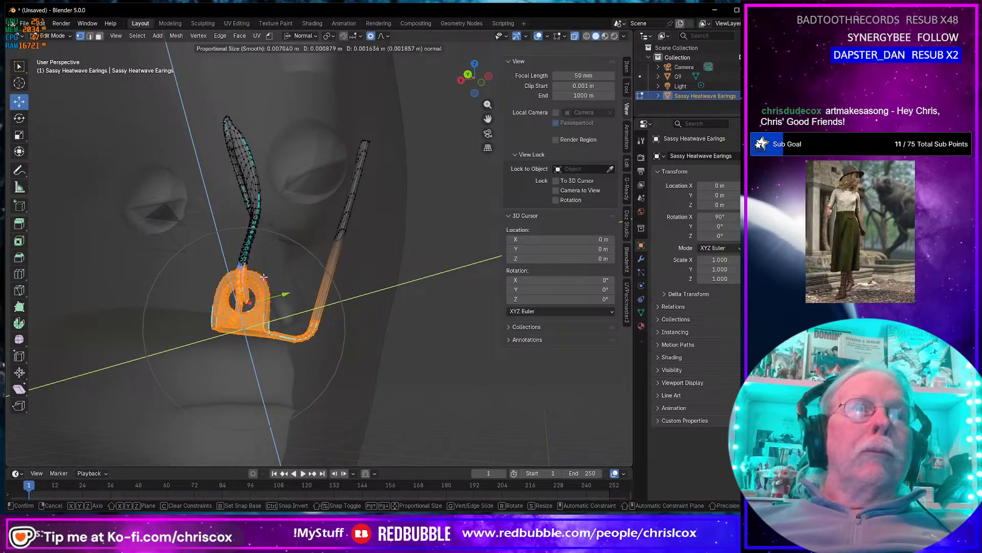
pyautogui.moveTo(264, 277); pyautogui.dragTo(264, 276)
# Return to Object Mode and turn off the see-through display around the shortened earring.
pyautogui.moveTo(266, 278); pyautogui.dragTo(186, 314, button='middle')
pyautogui.moveTo(343, 328); pyautogui.dragTo(352, 341, button='middle')
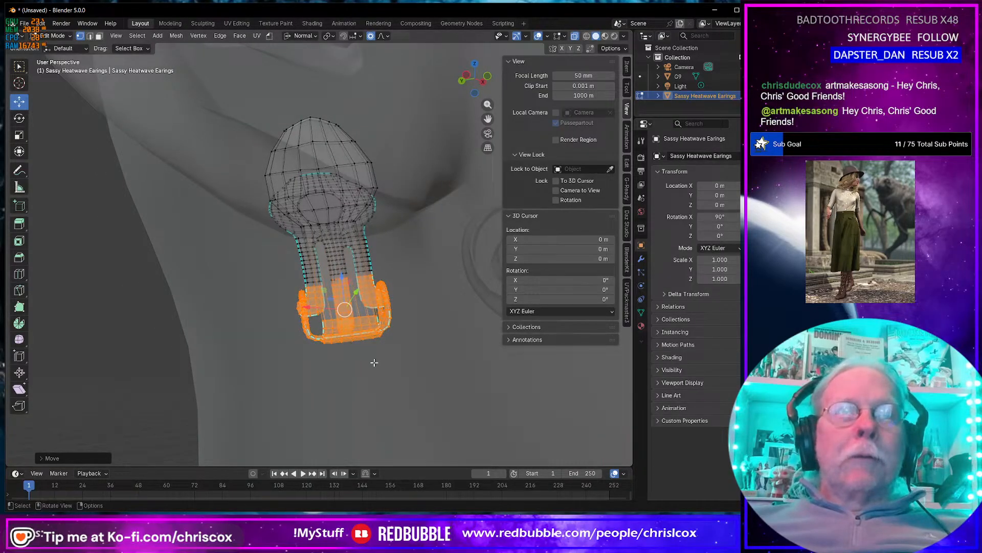
pyautogui.scroll(-5, 374, 363)
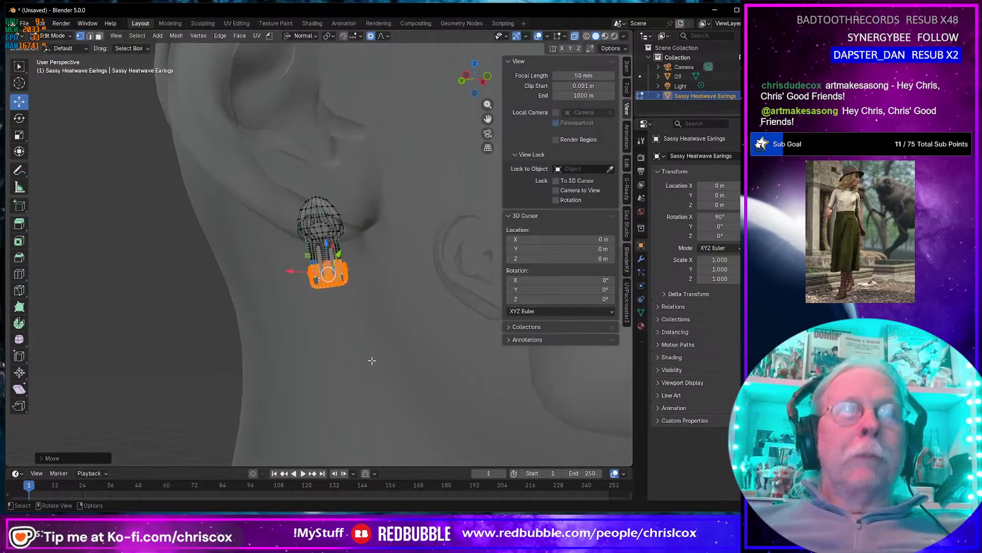
pyautogui.press('Tab')
pyautogui.moveTo(372, 360); pyautogui.dragTo(408, 364, button='middle')
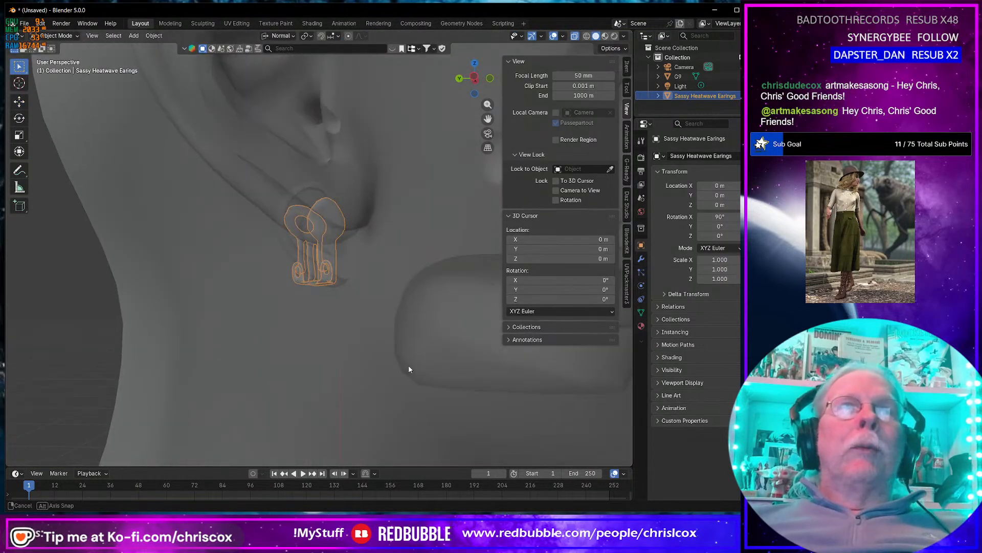
pyautogui.click(574, 36)
pyautogui.moveTo(410, 284); pyautogui.dragTo(370, 307, button='middle')
pyautogui.scroll(-2, 370, 307)
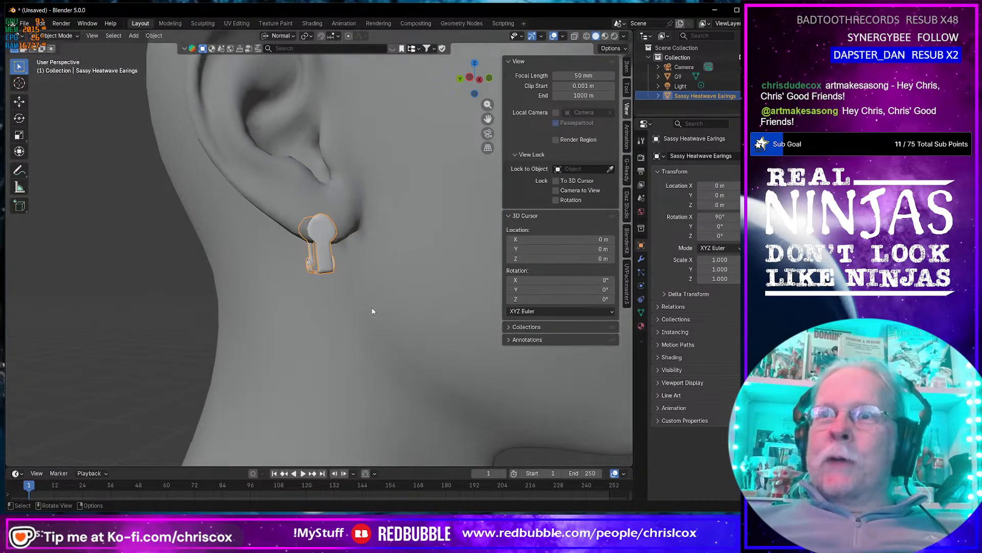
# Examine the earring's scale and placement against the full Genesis 9 figure from the side and front.
pyautogui.scroll(-5, 372, 311)
pyautogui.scroll(3, 425, 358)
pyautogui.moveTo(426, 358); pyautogui.dragTo(400, 307, button='middle')
pyautogui.scroll(3, 399, 307)
pyautogui.scroll(-8, 399, 309)
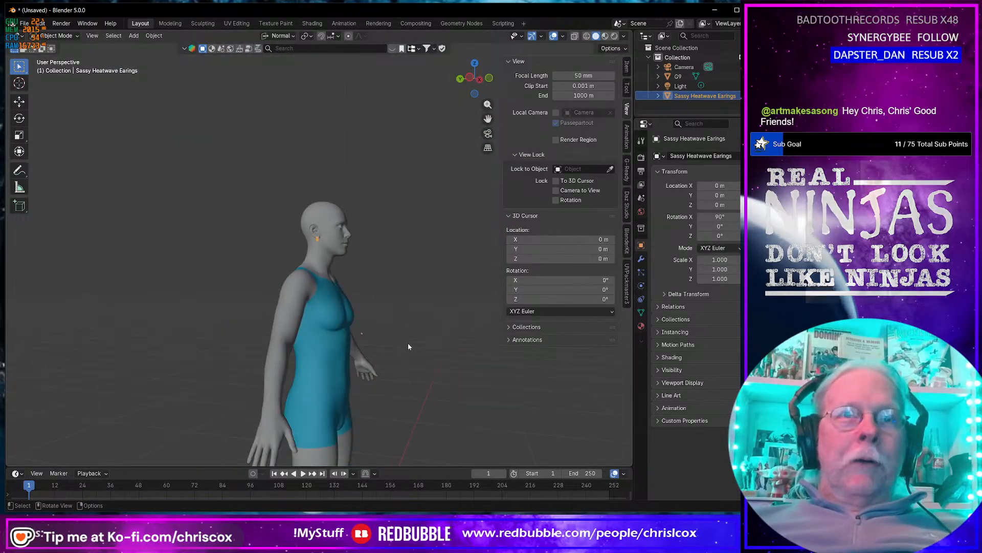
pyautogui.moveTo(408, 347); pyautogui.dragTo(315, 352, button='middle')
pyautogui.scroll(3, 315, 352)
pyautogui.moveTo(353, 307); pyautogui.dragTo(364, 333, button='middle')
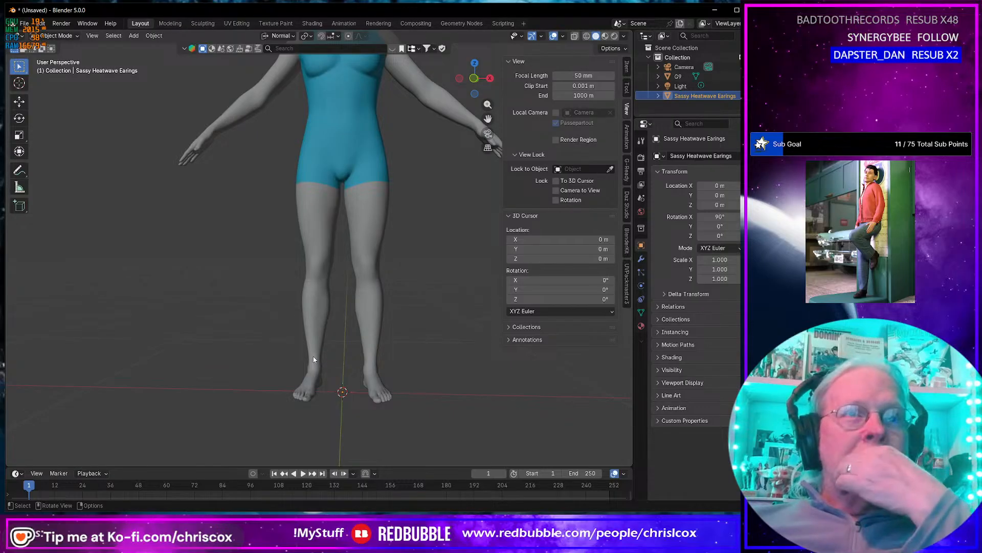
pyautogui.moveTo(314, 358); pyautogui.dragTo(333, 201, button='middle')
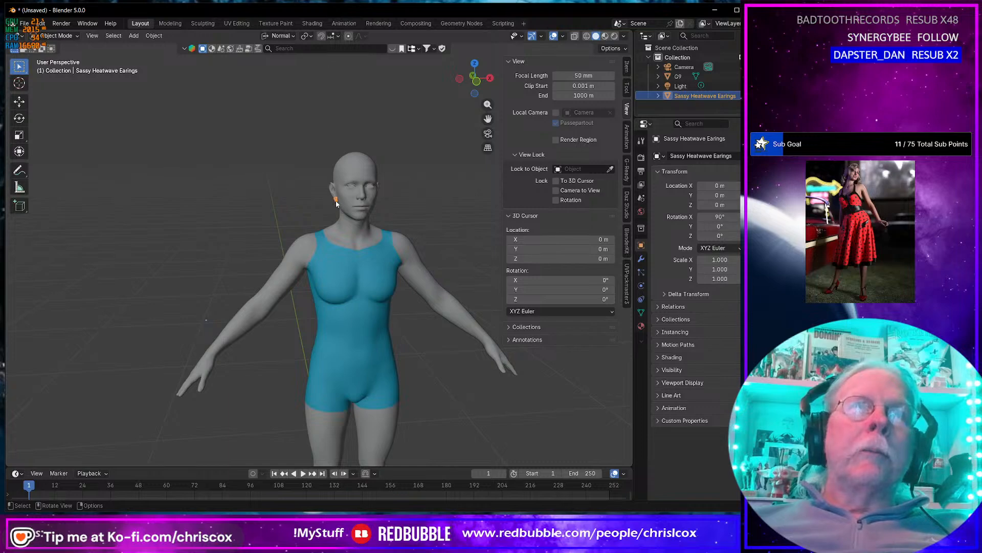
pyautogui.scroll(8, 361, 243)
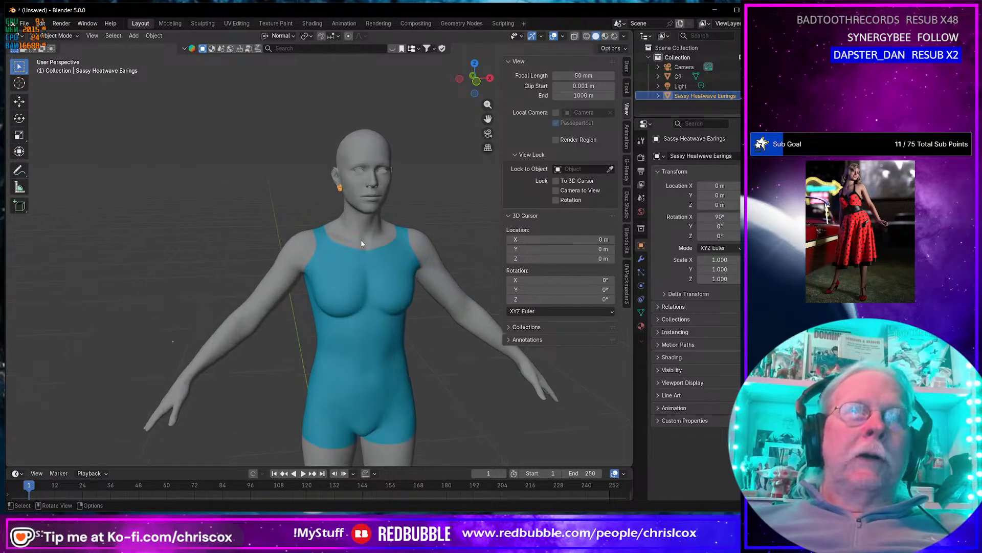
pyautogui.scroll(-8, 361, 244)
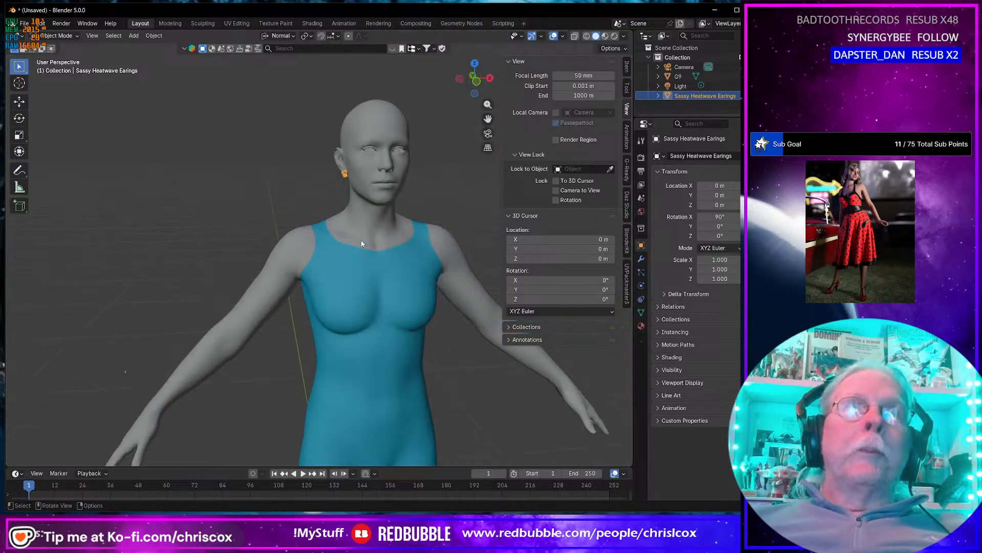
# Open the choice of mesh primitives to add at the 3D cursor between the figure's feet.
pyautogui.keyDown('ctrl'); pyautogui.moveTo(363, 263); pyautogui.dragTo(337, 211, button='middle'); pyautogui.keyUp('ctrl')
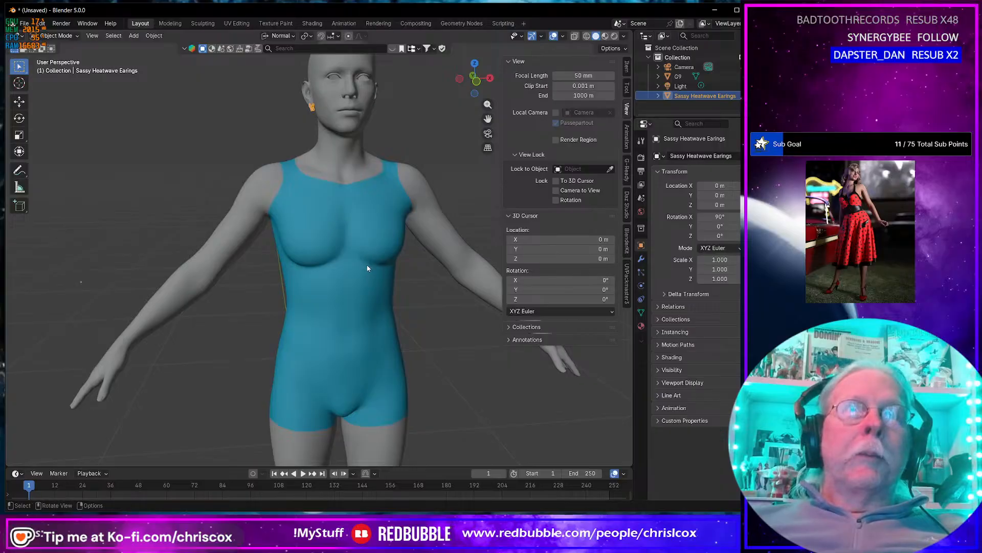
pyautogui.keyDown('shift'); pyautogui.scroll(-8, 366, 277); pyautogui.keyUp('shift')
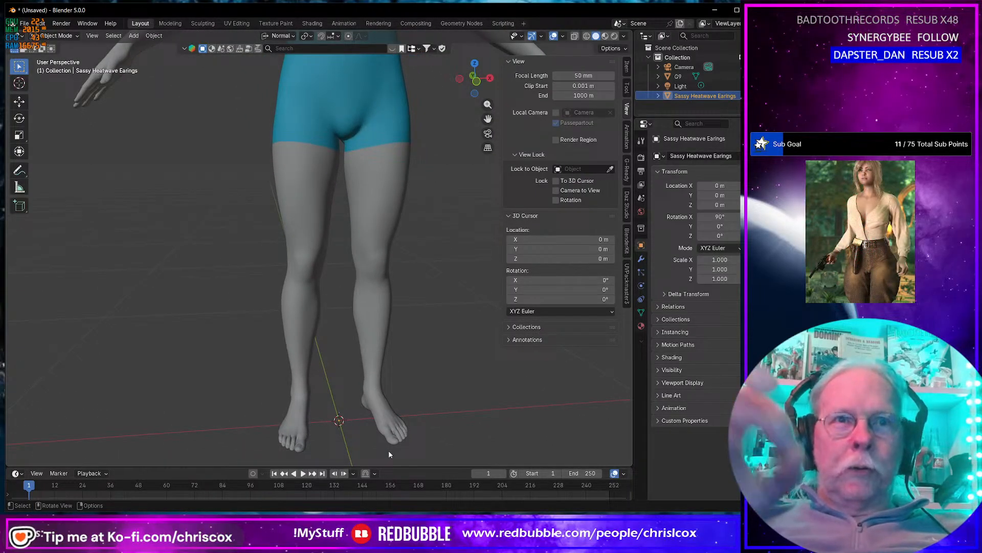
pyautogui.keyDown('ctrl'); pyautogui.moveTo(388, 454); pyautogui.dragTo(344, 204, button='middle'); pyautogui.keyUp('ctrl')
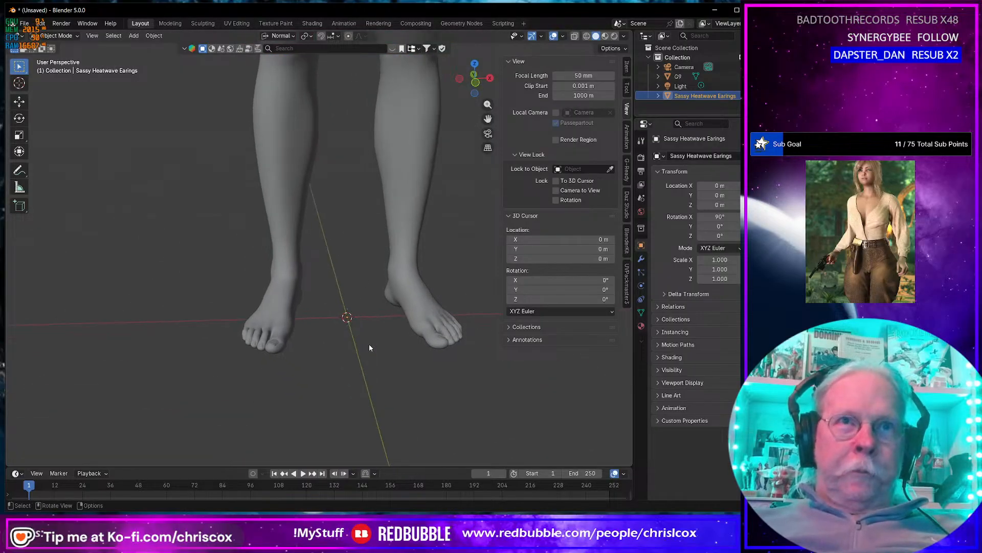
pyautogui.hotkey('shift', 'a')
pyautogui.moveTo(358, 306)
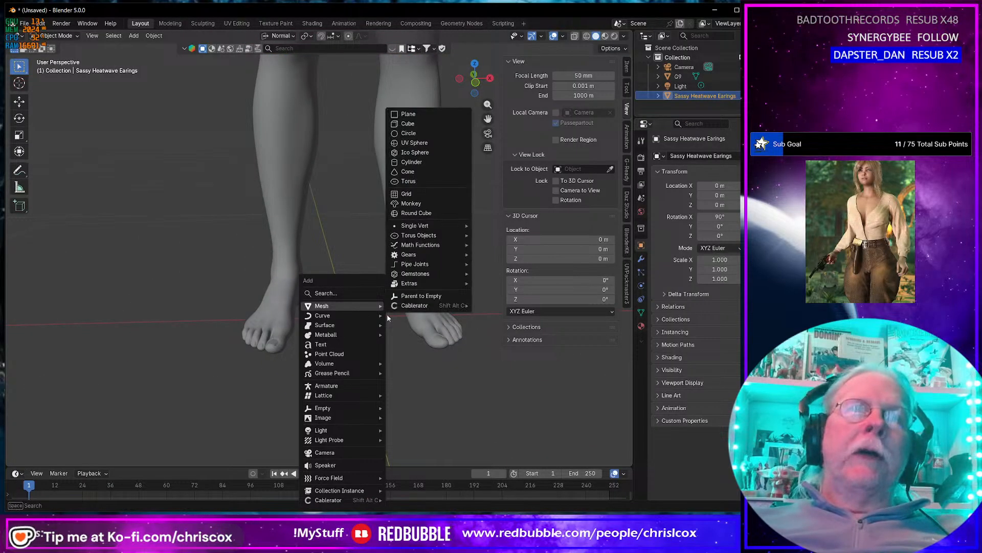
# Add a torus mesh at the scene origin and open its creation settings.
pyautogui.click(416, 181)
pyautogui.scroll(-5, 389, 376)
pyautogui.moveTo(389, 375); pyautogui.dragTo(379, 405, button='middle')
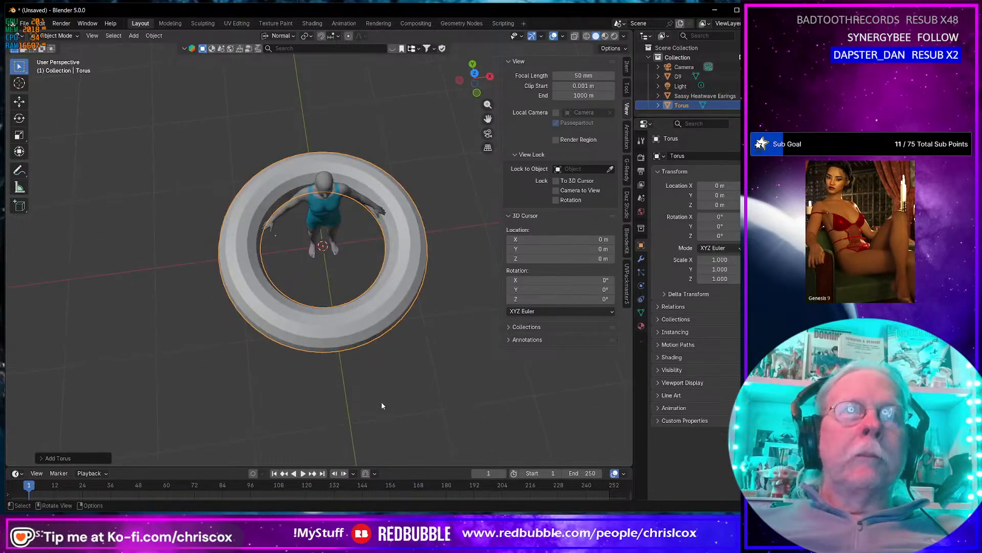
pyautogui.click(41, 458)
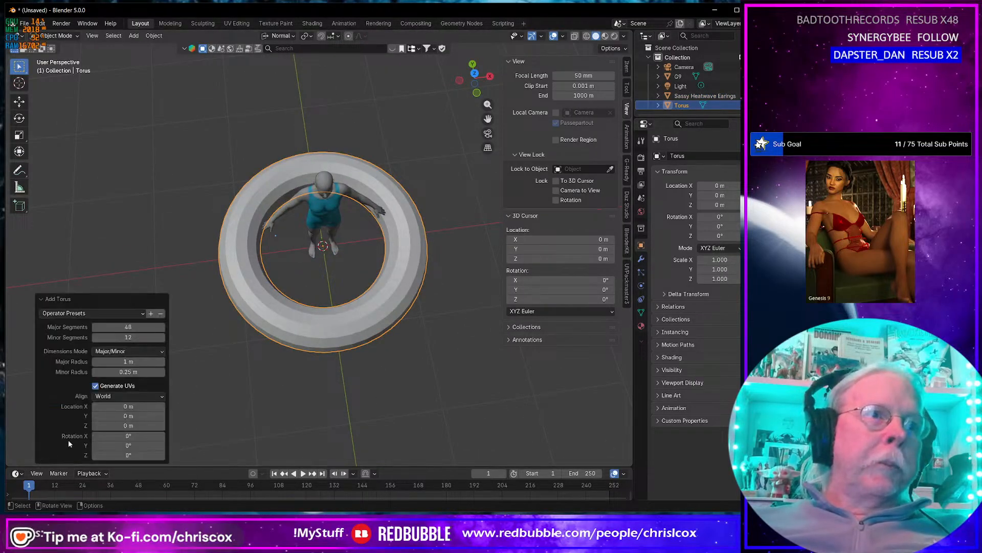
# Reduce the torus to 24 major segments and 6 minor segments.
pyautogui.click(136, 327)
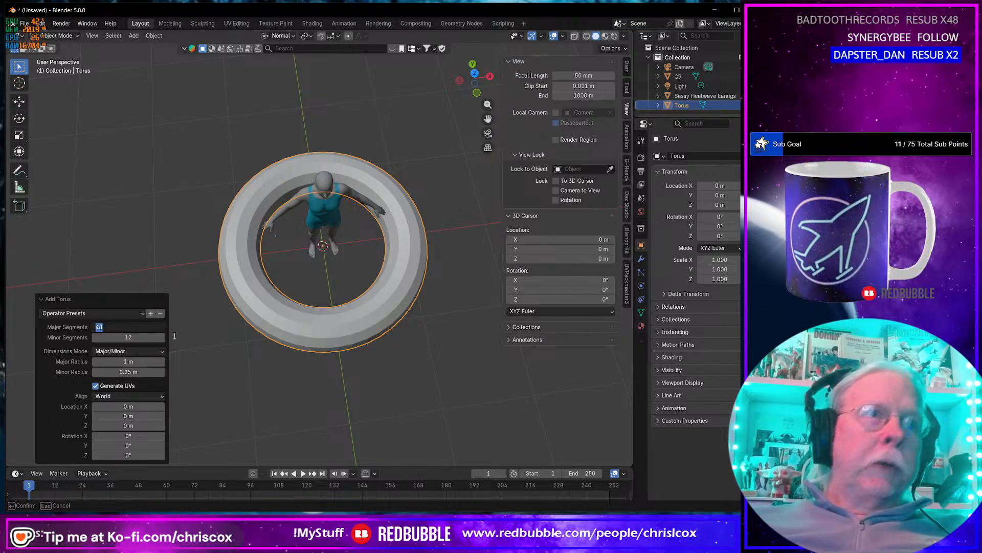
pyautogui.press('Tab')
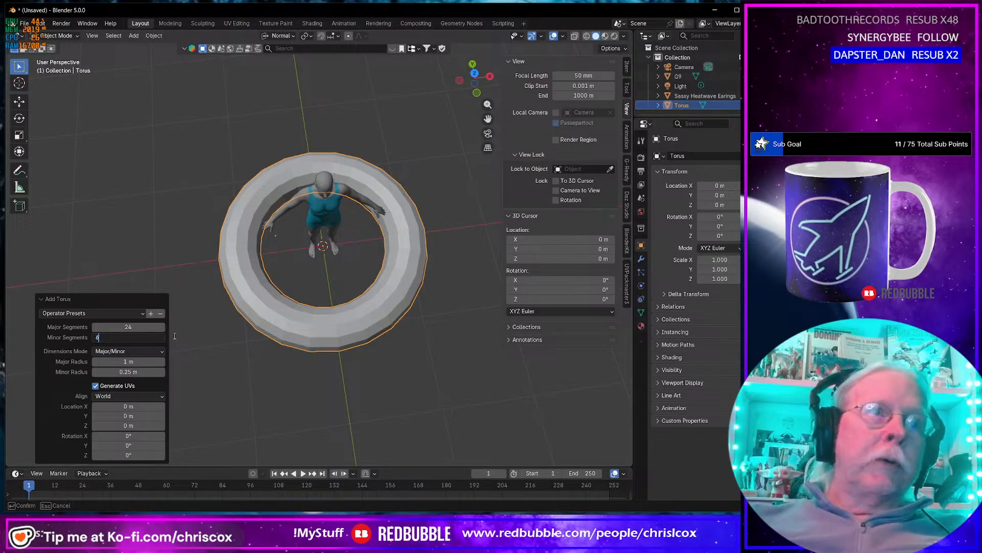
pyautogui.write('6')
pyautogui.press('Tab')
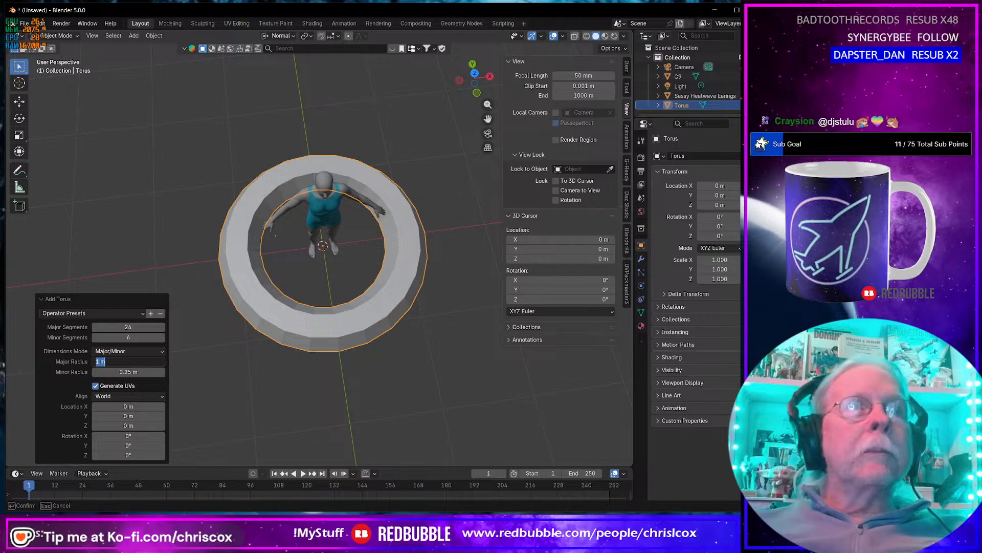
pyautogui.press('Return')
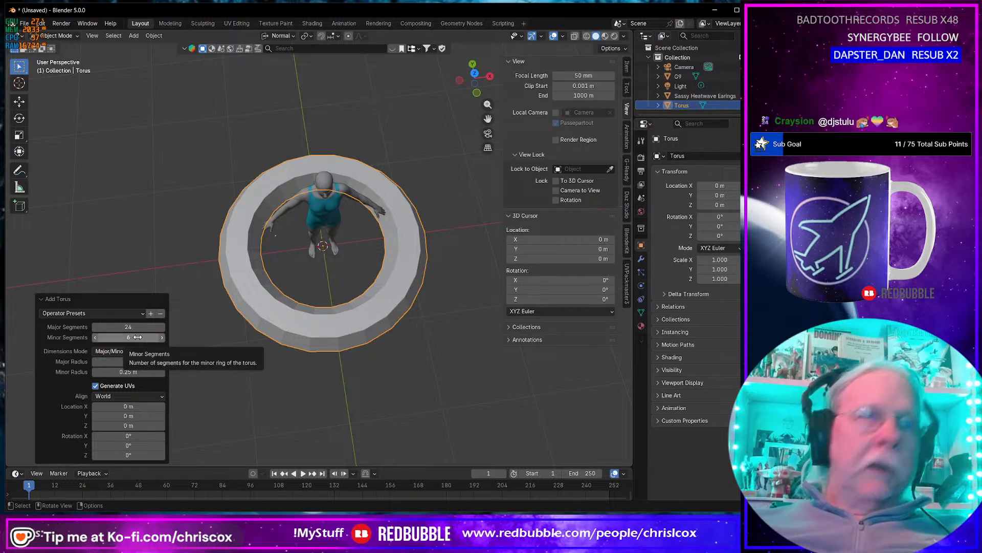
# Set the torus to 8 minor segments, 16 major segments and a minor radius of 0.1 m.
pyautogui.click(138, 337)
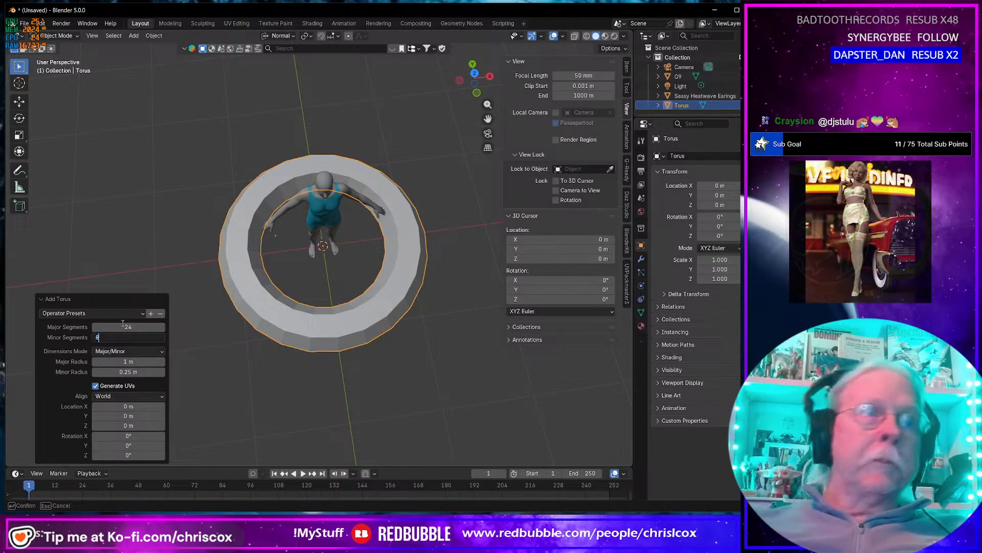
pyautogui.write('8')
pyautogui.press('Return')
pyautogui.click(134, 326)
pyautogui.write('1')
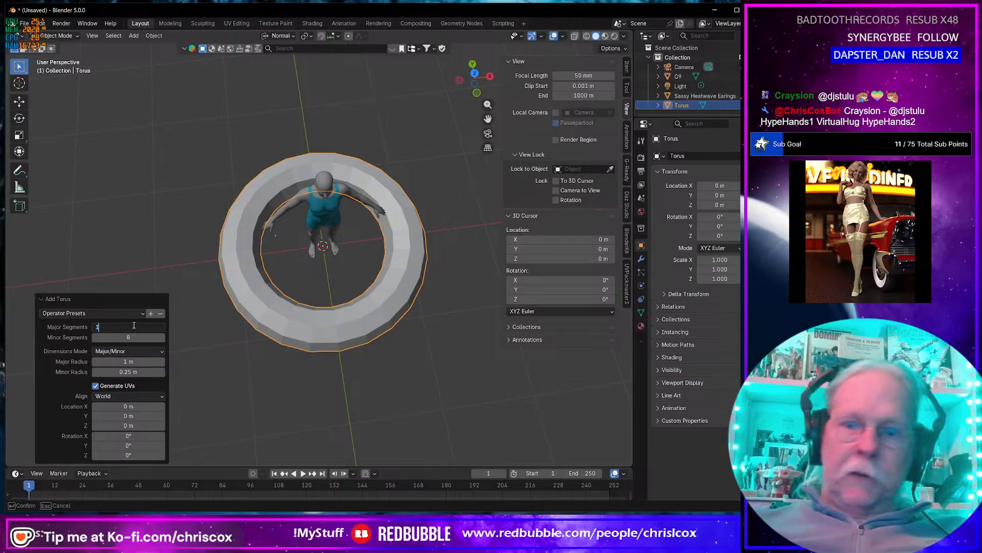
pyautogui.write('6')
pyautogui.press('Return')
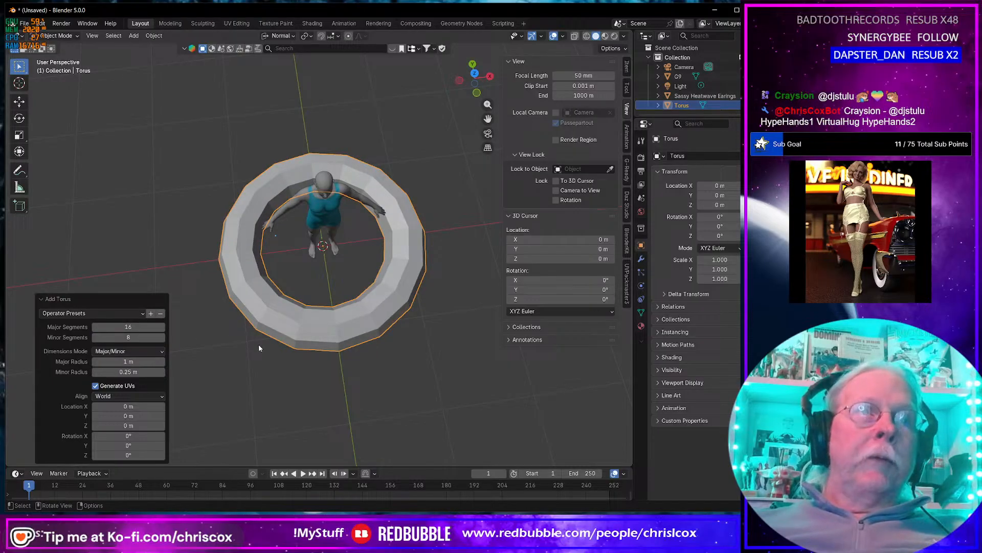
pyautogui.click(128, 372)
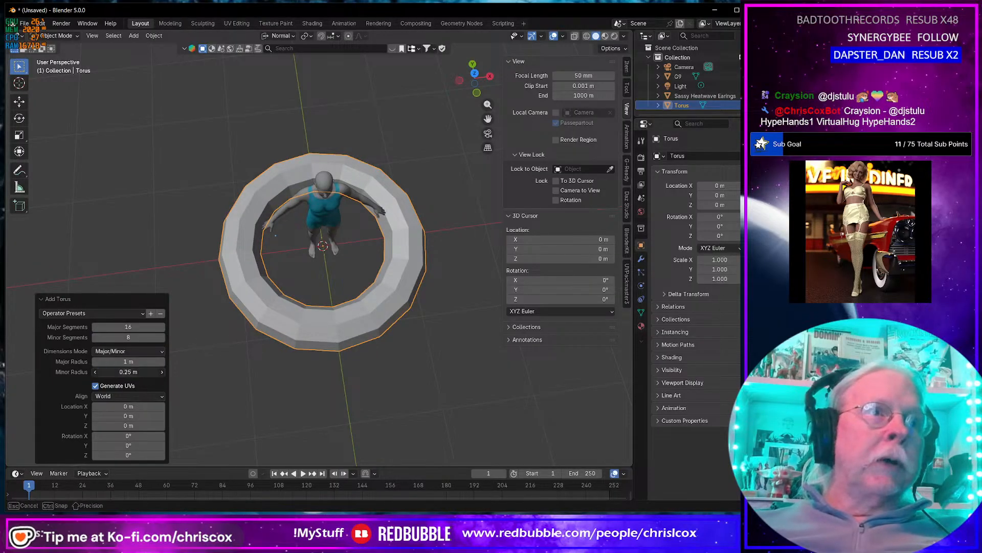
pyautogui.write('0.1')
pyautogui.press('Return')
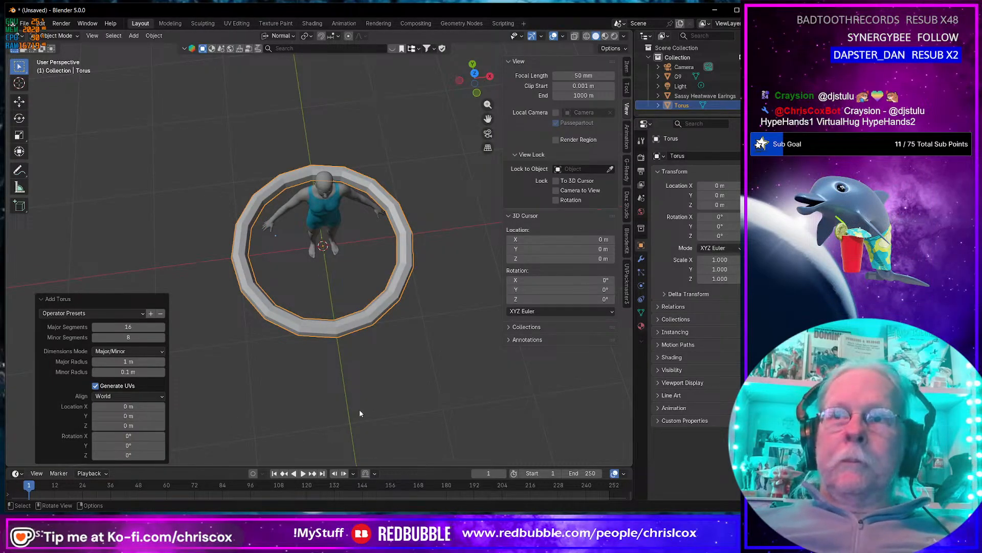
# In Edit Mode, duplicate one cross-section loop of the torus and move the copy about 1.007 m along its normal Z axis to the ring's centre.
pyautogui.moveTo(360, 409); pyautogui.dragTo(346, 380, button='middle')
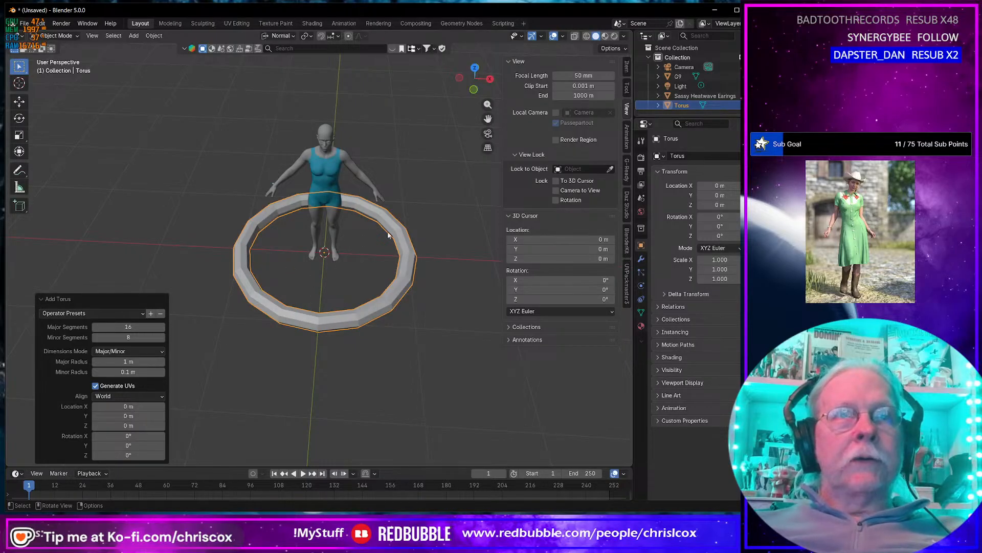
pyautogui.moveTo(296, 287); pyautogui.dragTo(324, 281, button='middle')
pyautogui.press('Tab')
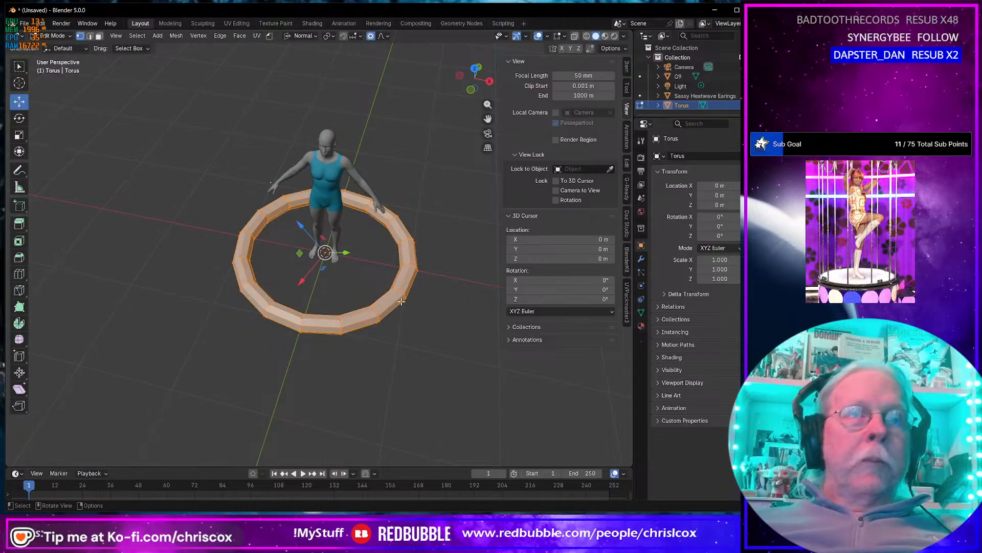
pyautogui.scroll(2, 385, 312)
pyautogui.keyDown('alt'); pyautogui.click(291, 360); pyautogui.keyUp('alt')
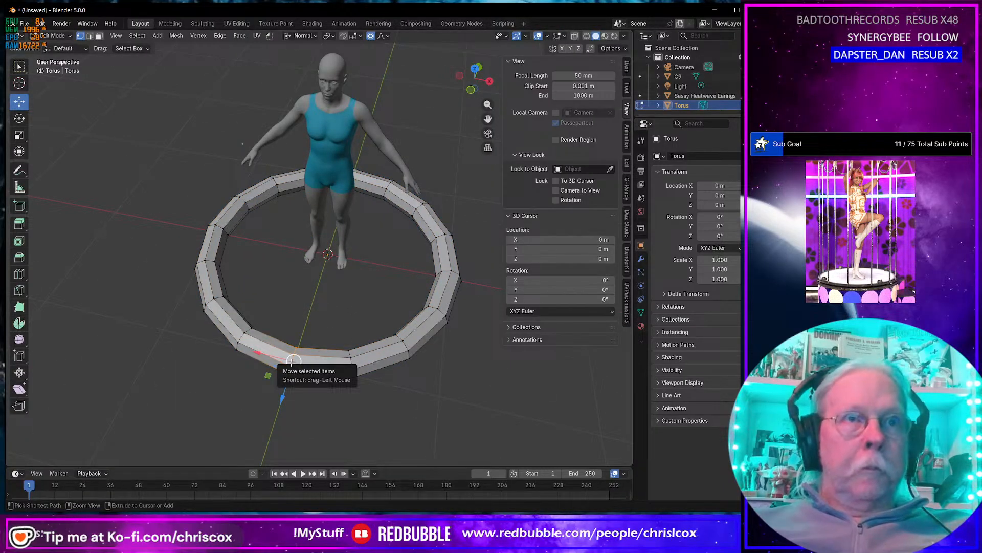
pyautogui.hotkey('shift', 'd')
pyautogui.press('Escape')
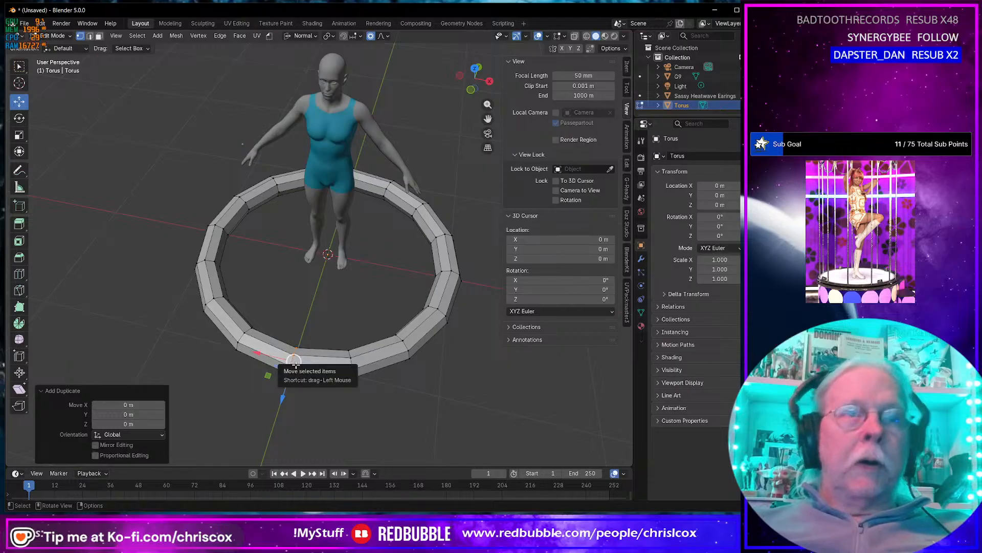
pyautogui.press('g')
pyautogui.press('z')
pyautogui.press('z')
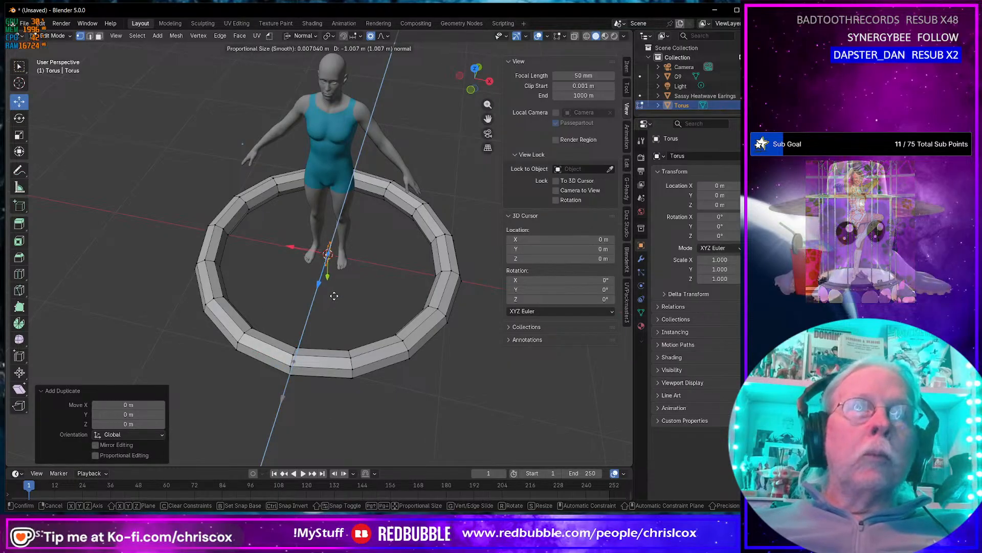
pyautogui.click(334, 295)
# Try extruding the centred loop freely sideways, about 0.36 m along X.
pyautogui.press('e')
pyautogui.click(378, 301)
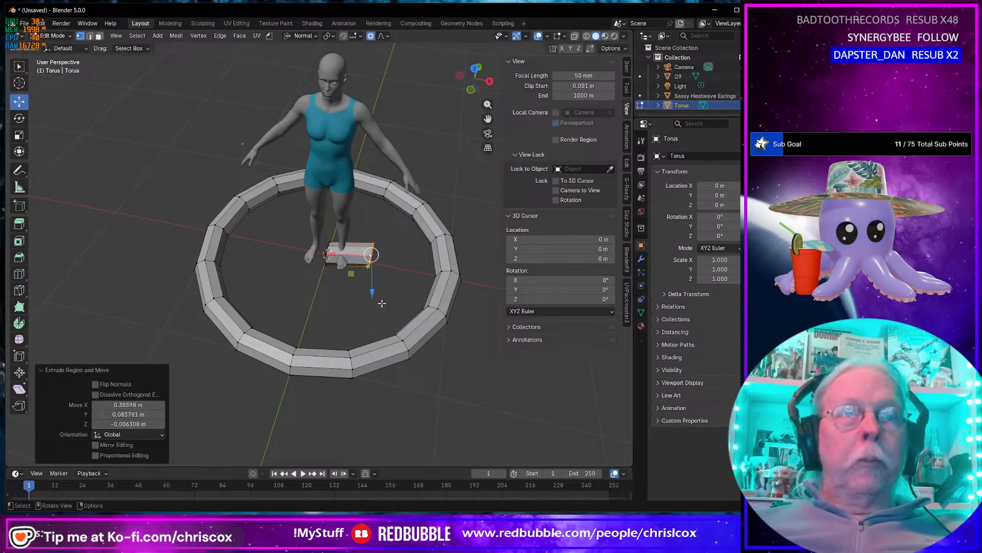
pyautogui.hotkey('ctrl', 'z')
# Extrude the centred loop in place and move each end outward about 0.84 m along its normal X axis, without proportional editing, to form a bar.
pyautogui.press('e')
pyautogui.press('Escape')
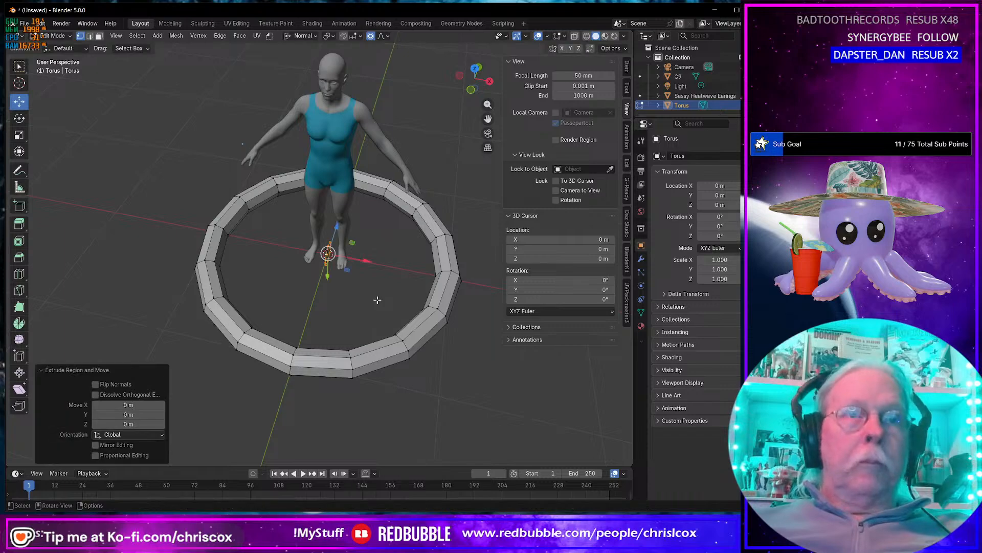
pyautogui.hotkey('ctrl', 'z')
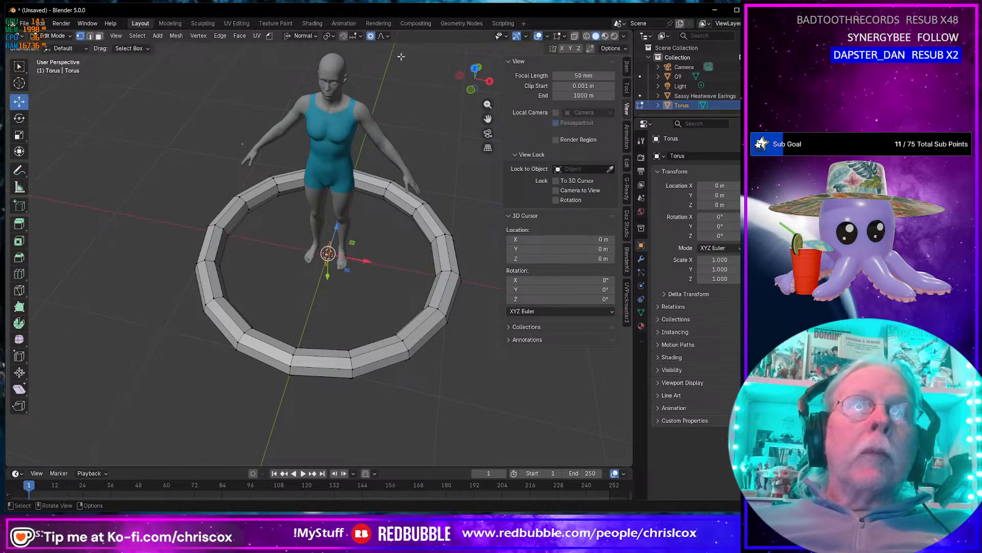
pyautogui.moveTo(370, 259); pyautogui.dragTo(429, 273)
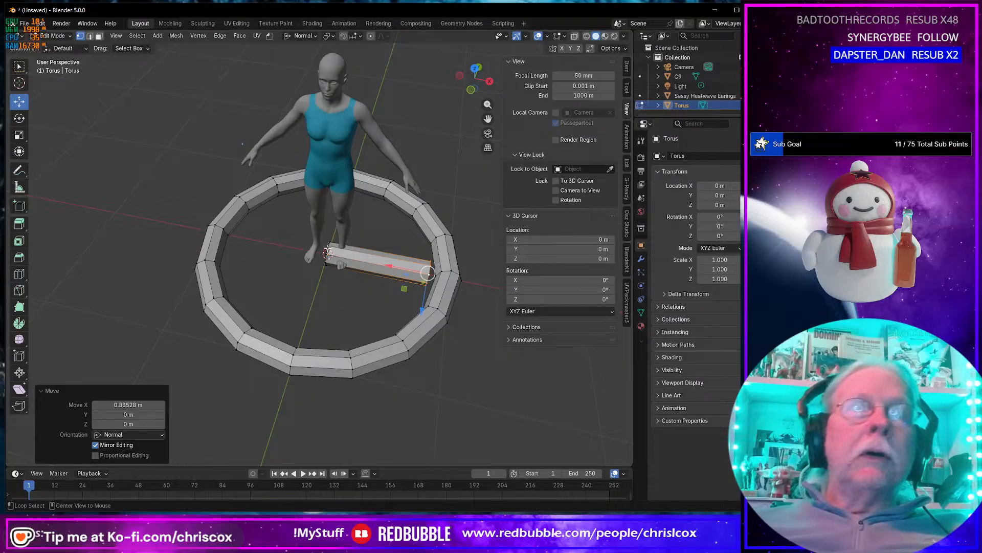
pyautogui.click(328, 251)
pyautogui.moveTo(297, 249); pyautogui.dragTo(196, 235)
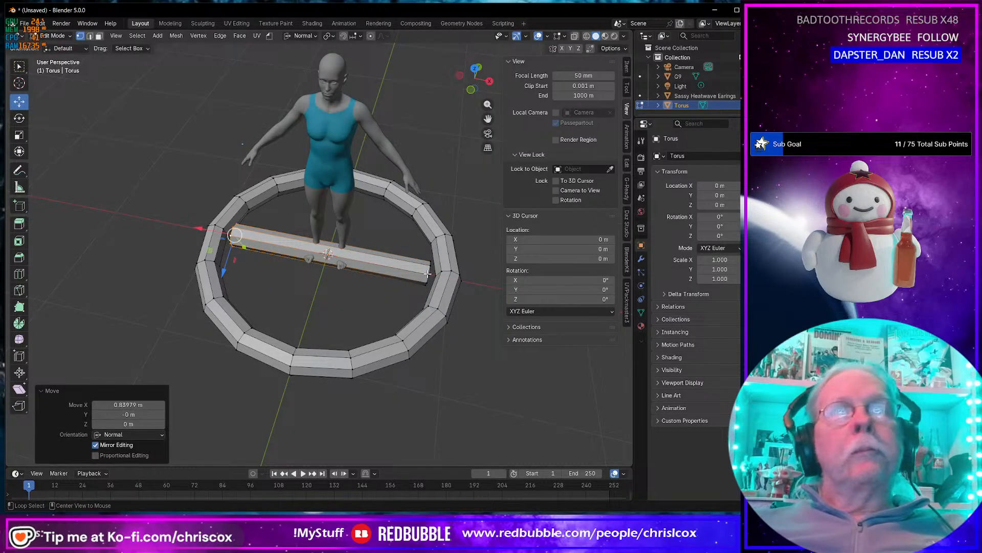
# Extend the bar's end on the positive X side about 0.85 m farther outward, past the ring.
pyautogui.keyDown('shift'); pyautogui.click(429, 276); pyautogui.keyUp('shift')
pyautogui.click(430, 271)
pyautogui.moveTo(430, 271); pyautogui.dragTo(351, 284, button='middle')
pyautogui.moveTo(351, 284); pyautogui.dragTo(460, 317)
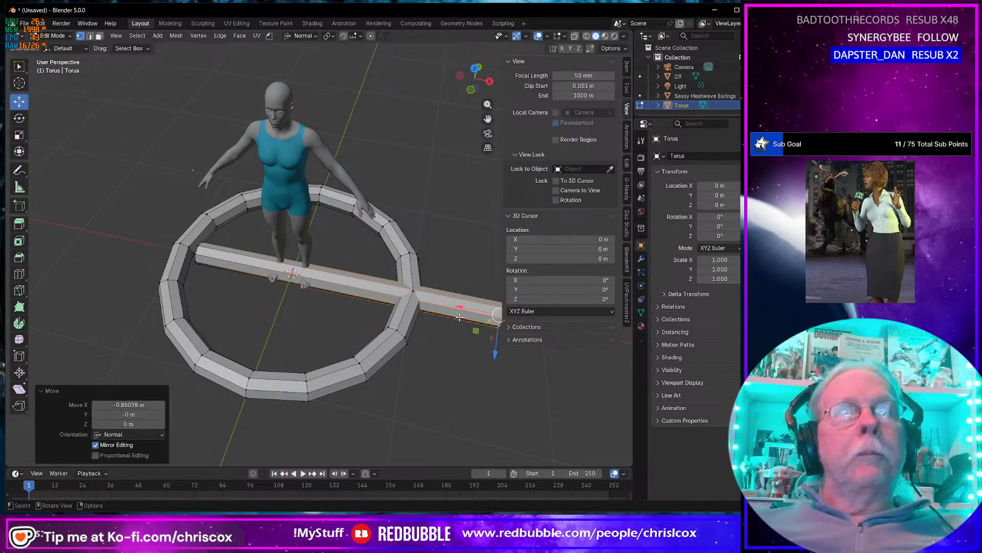
pyautogui.moveTo(460, 317); pyautogui.dragTo(468, 296, button='middle')
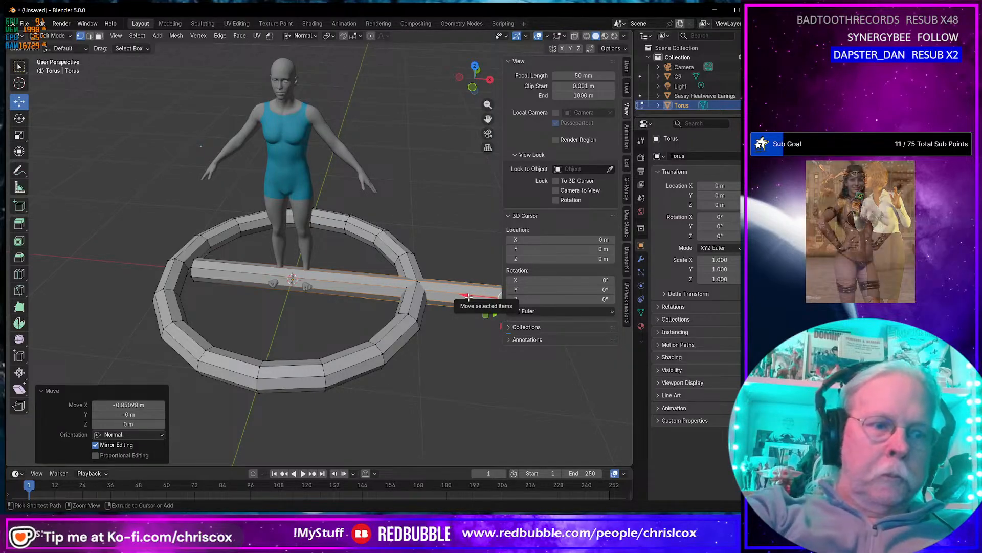
# Select the whole bar and scale its thickness to about 0.591 in Y and Z, keeping the length axis locked.
pyautogui.hotkey('ctrl', 'l')
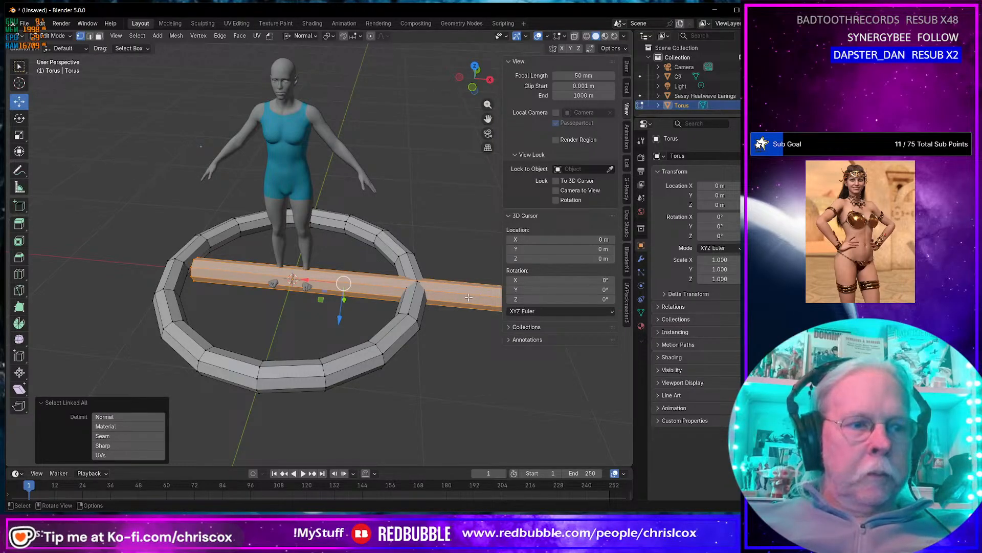
pyautogui.press('s')
pyautogui.hotkey('shift', 'x')
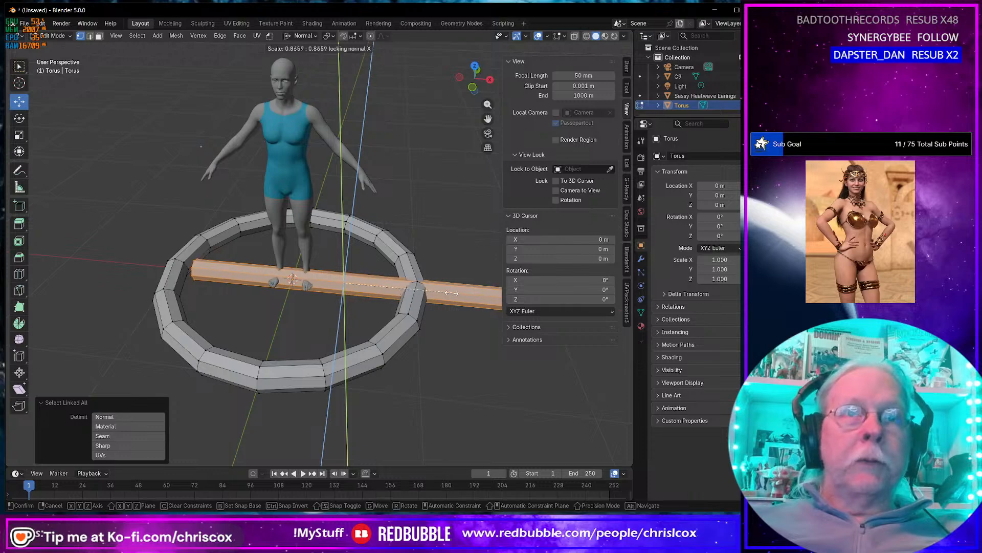
pyautogui.click(418, 290)
# Duplicate the thinned bar in place.
pyautogui.moveTo(417, 290); pyautogui.dragTo(382, 323, button='middle')
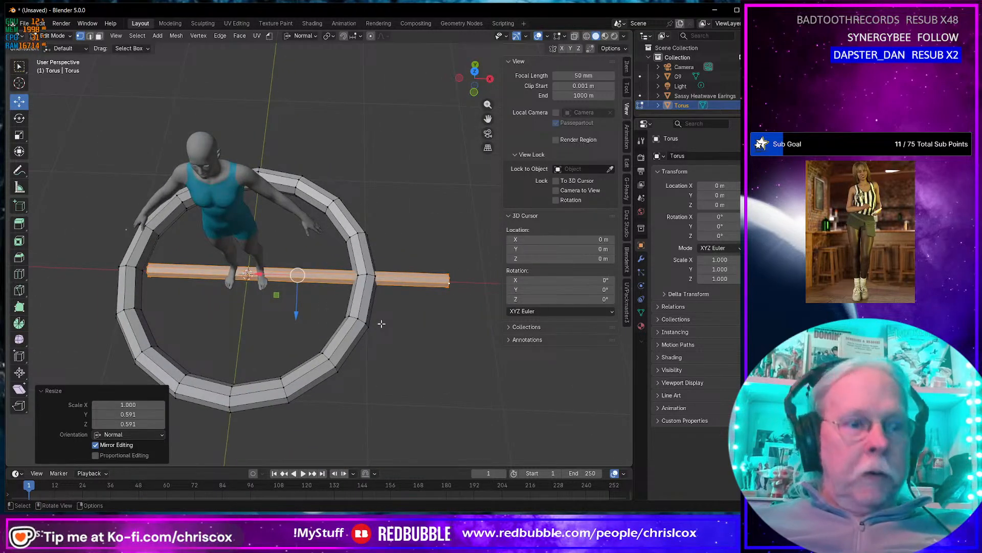
pyautogui.hotkey('shift', 'd')
pyautogui.press('Escape')
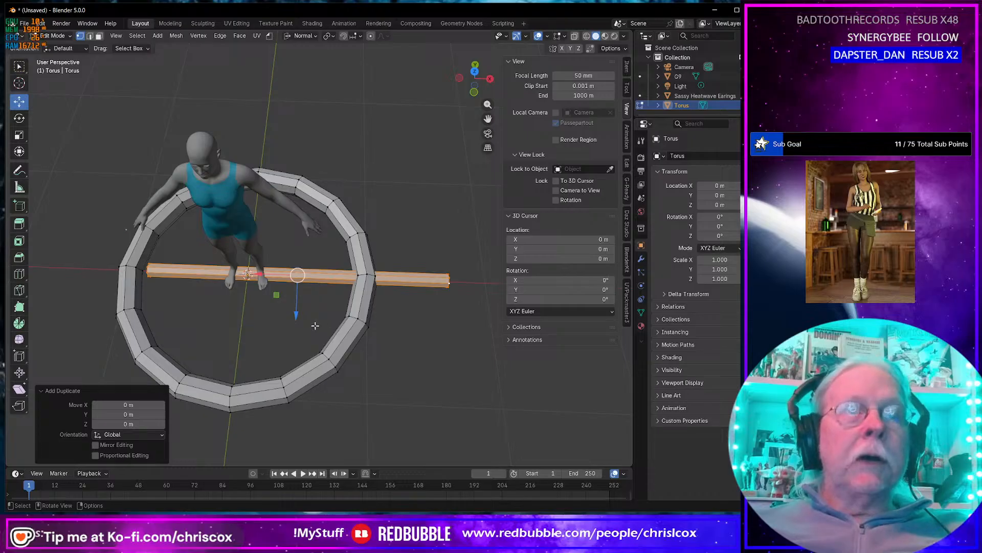
# Try shifting the duplicate bar about 0.11 m along its normal Z axis and pulling one end in about 1.63 m.
pyautogui.moveTo(294, 316); pyautogui.dragTo(297, 302)
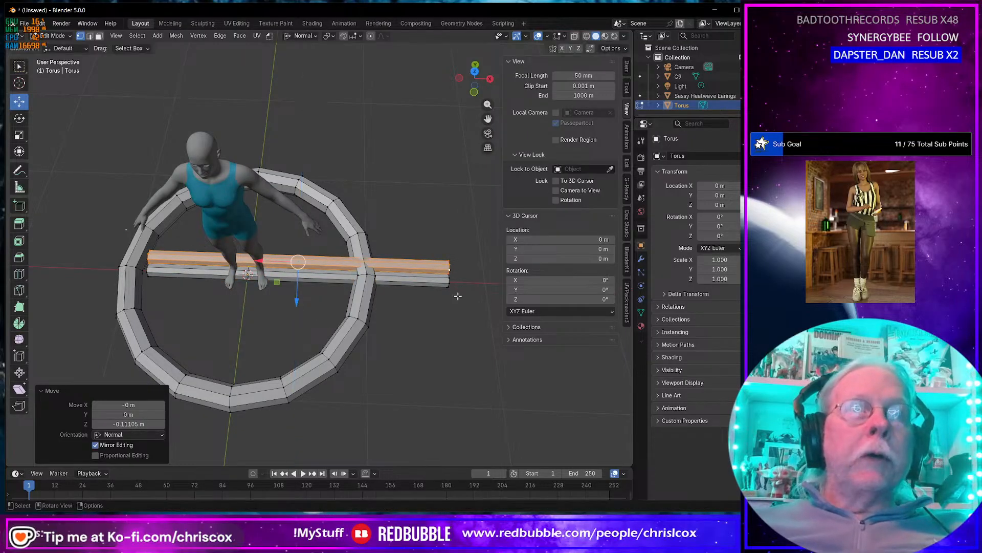
pyautogui.keyDown('alt'); pyautogui.click(149, 258); pyautogui.keyUp('alt')
pyautogui.moveTo(119, 253); pyautogui.dragTo(302, 262)
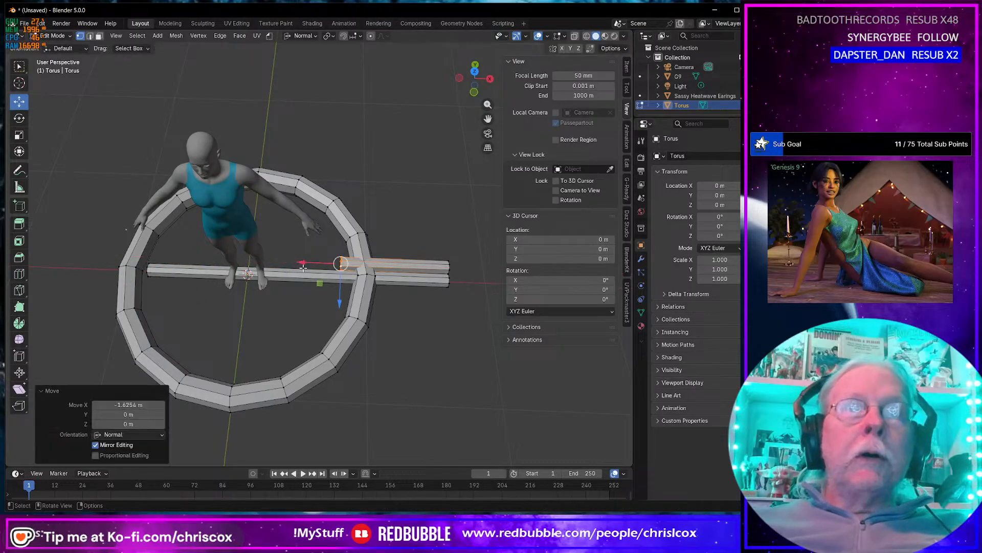
pyautogui.moveTo(302, 263); pyautogui.dragTo(399, 249, button='middle')
pyautogui.keyDown('ctrl'); pyautogui.click(428, 265); pyautogui.keyUp('ctrl')
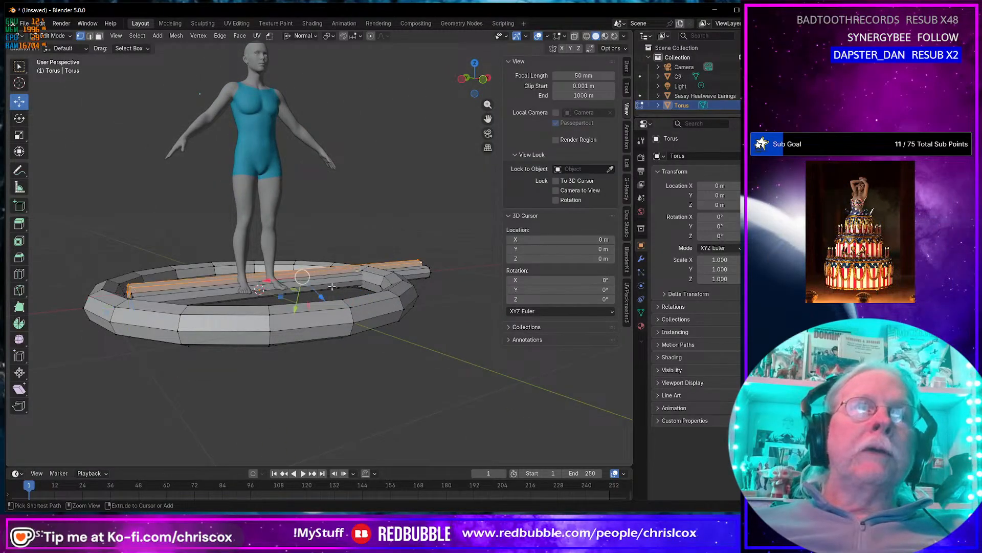
pyautogui.hotkey('ctrl', 'l')
# Switch the transform orientation to Global and move the duplicate bar about 0.13 m along Y, beside the original.
pyautogui.moveTo(259, 55); pyautogui.dragTo(259, 73, button='middle')
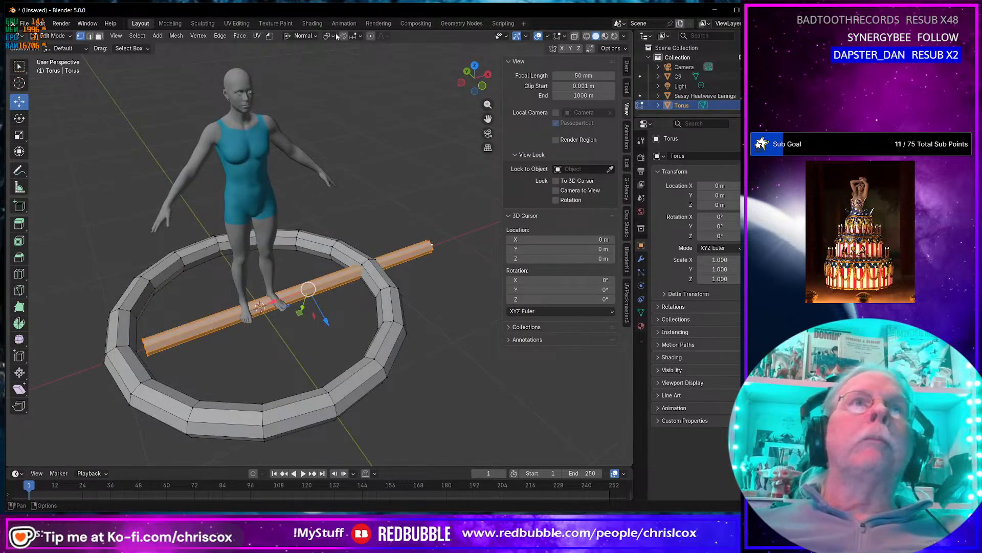
pyautogui.click(303, 35)
pyautogui.click(290, 69)
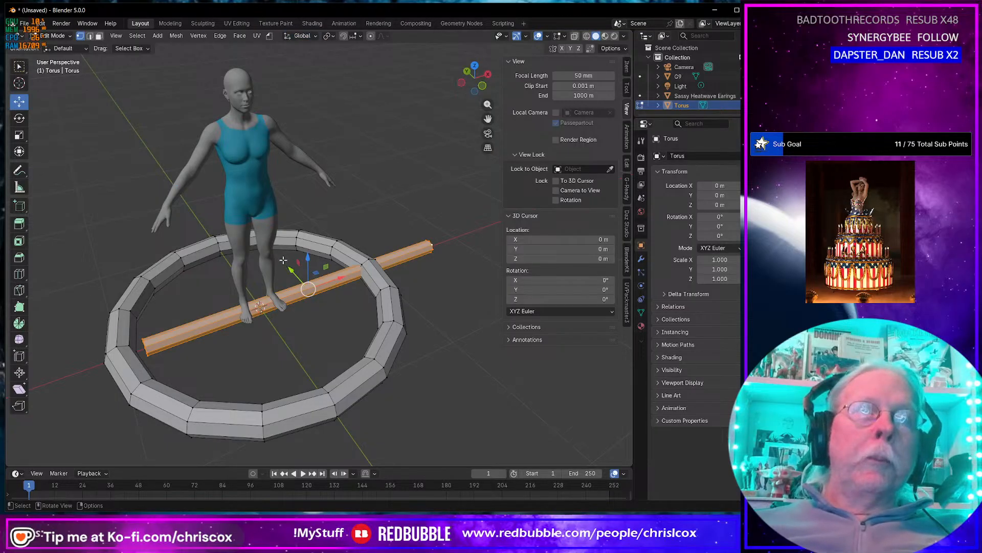
pyautogui.moveTo(290, 270); pyautogui.dragTo(285, 256)
# Scale up the duplicate bar and pull its end on the positive X side back about 0.66 m along X.
pyautogui.press('s')
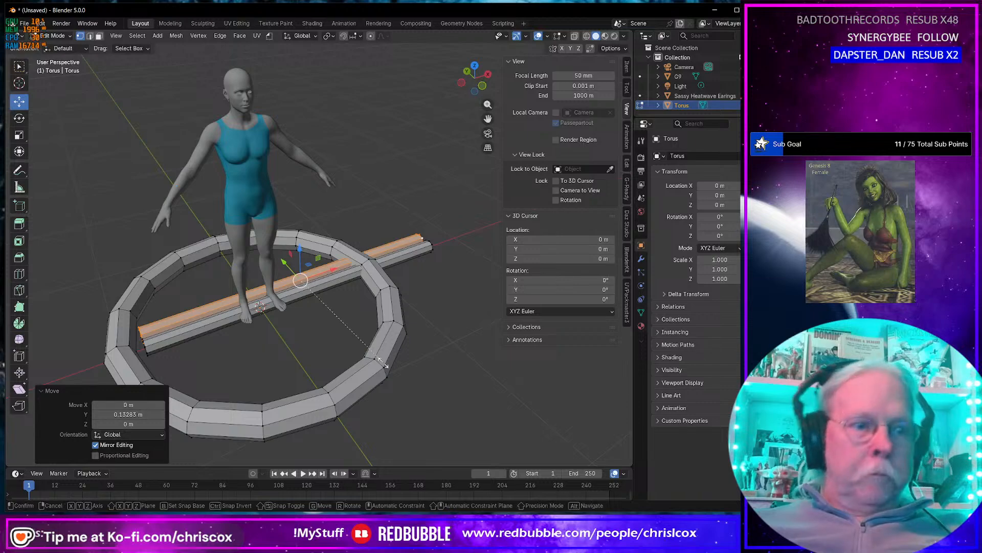
pyautogui.click(480, 230)
pyautogui.moveTo(493, 215); pyautogui.dragTo(440, 227)
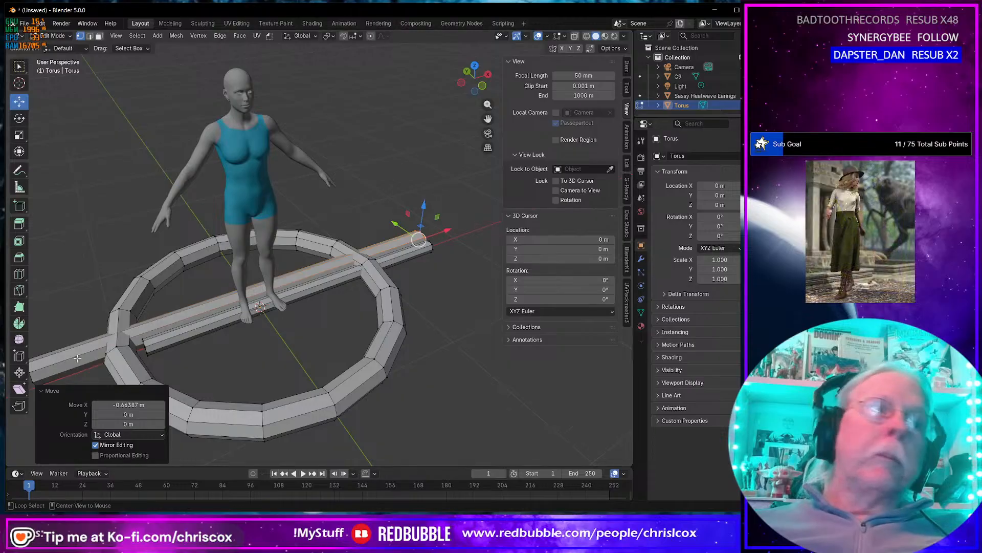
pyautogui.keyDown('alt'); pyautogui.moveTo(235, 332); pyautogui.dragTo(171, 333, button='middle'); pyautogui.keyUp('alt')
pyautogui.keyDown('alt'); pyautogui.middleClick(169, 336); pyautogui.keyUp('alt')
pyautogui.moveTo(333, 311); pyautogui.dragTo(382, 306, button='middle')
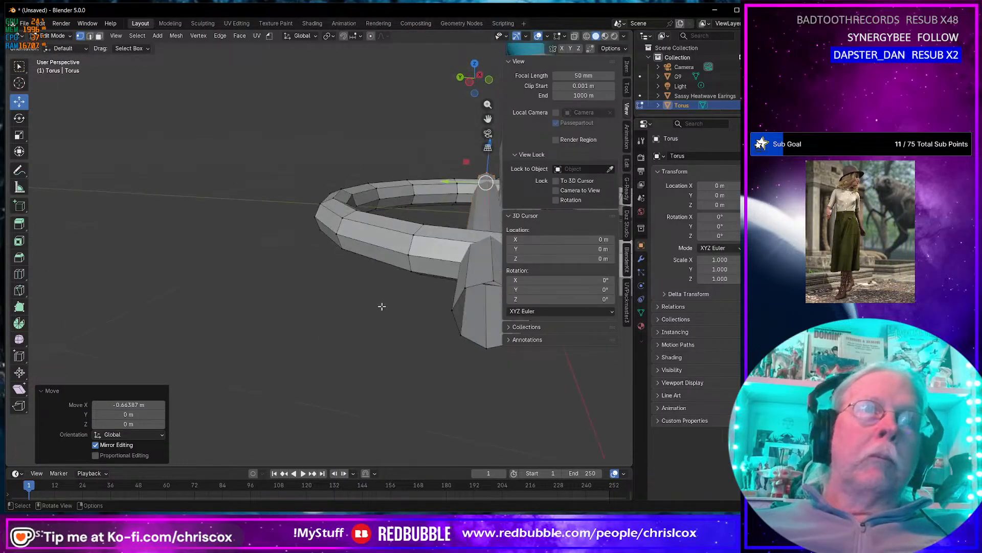
# Move the duplicate bar's end on the negative X side about 2.16 m inward along X.
pyautogui.keyDown('alt'); pyautogui.click(481, 284); pyautogui.keyUp('alt')
pyautogui.moveTo(473, 289); pyautogui.dragTo(389, 313, button='middle')
pyautogui.scroll(-6, 202, 370)
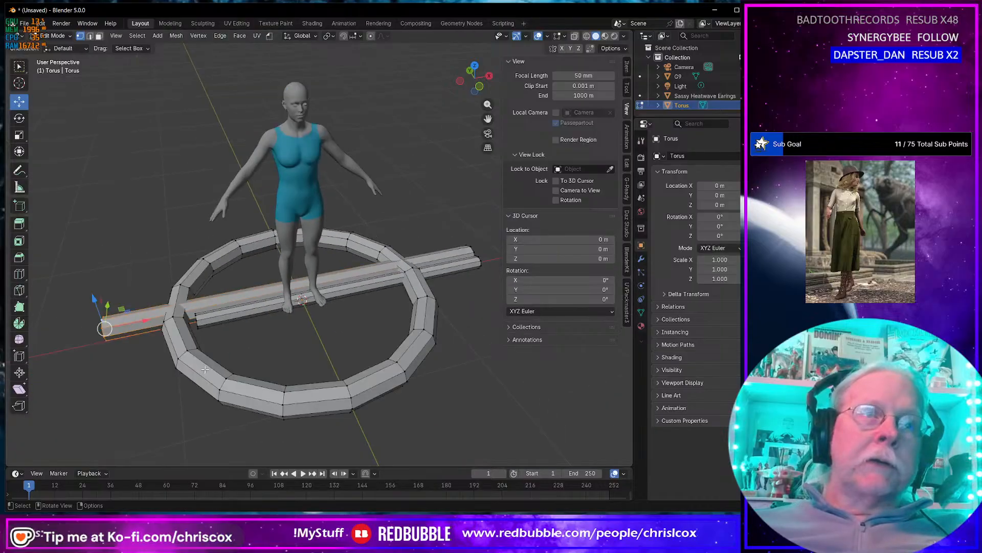
pyautogui.moveTo(192, 302); pyautogui.dragTo(403, 290)
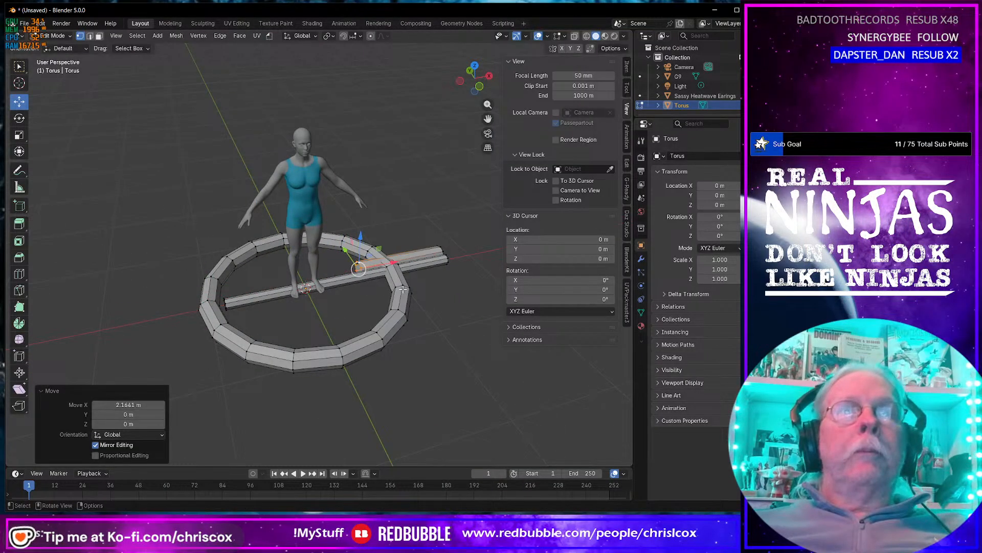
# Select the duplicate bar's top and bottom lengthwise edges and scale them along global Z by about 1.47.
pyautogui.scroll(5, 404, 289)
pyautogui.keyDown('shift'); pyautogui.moveTo(404, 290); pyautogui.dragTo(267, 290, button='middle'); pyautogui.keyUp('shift')
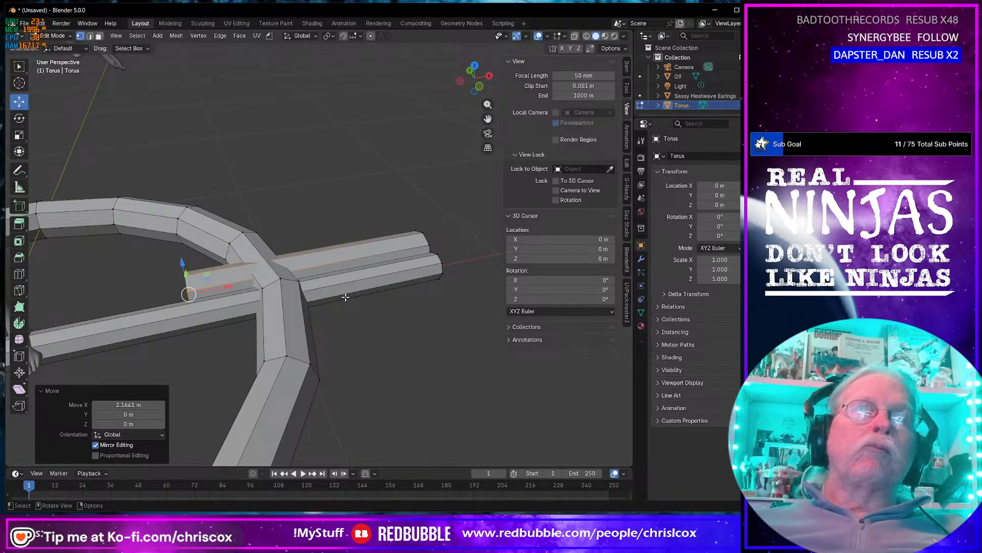
pyautogui.moveTo(346, 296); pyautogui.dragTo(367, 297, button='middle')
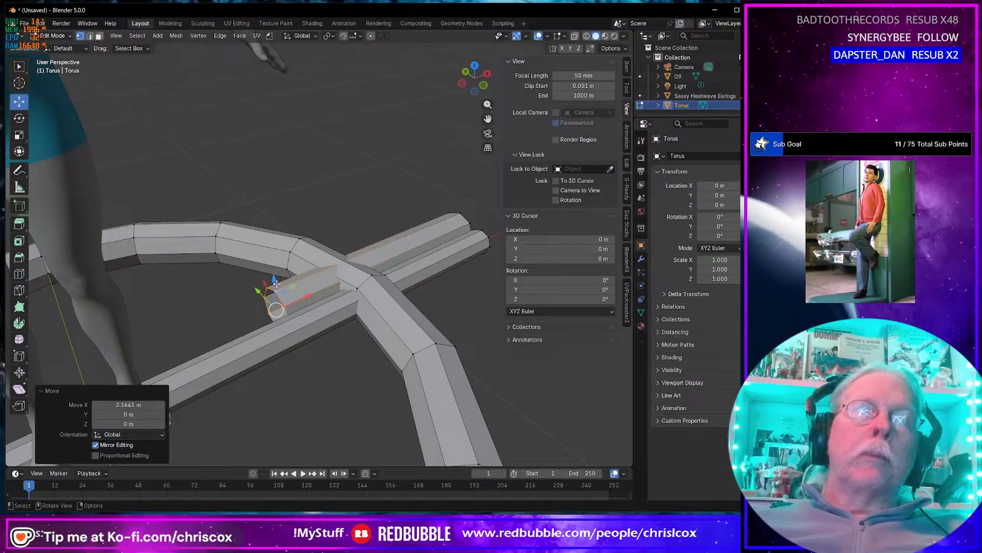
pyautogui.press('2')
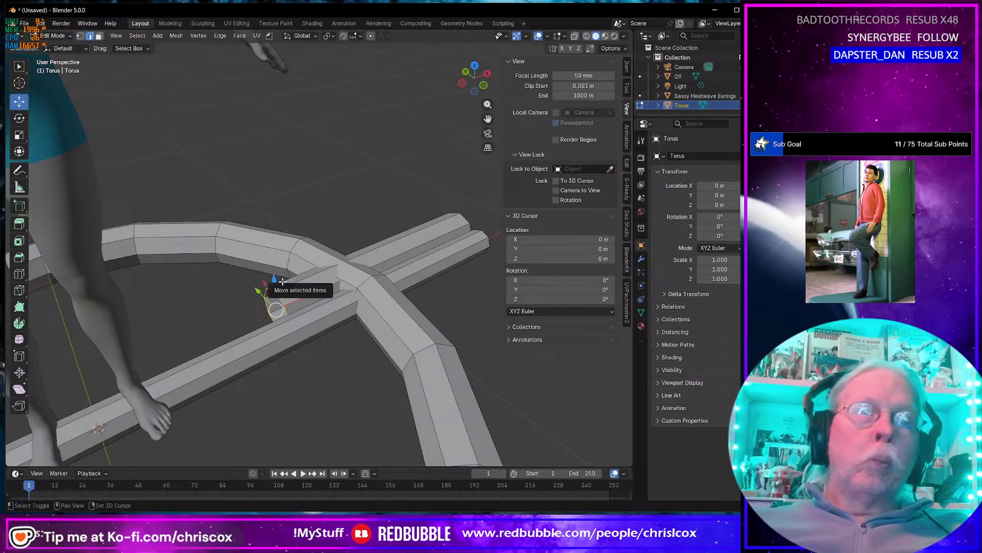
pyautogui.keyDown('alt'); pyautogui.click(289, 283); pyautogui.keyUp('alt')
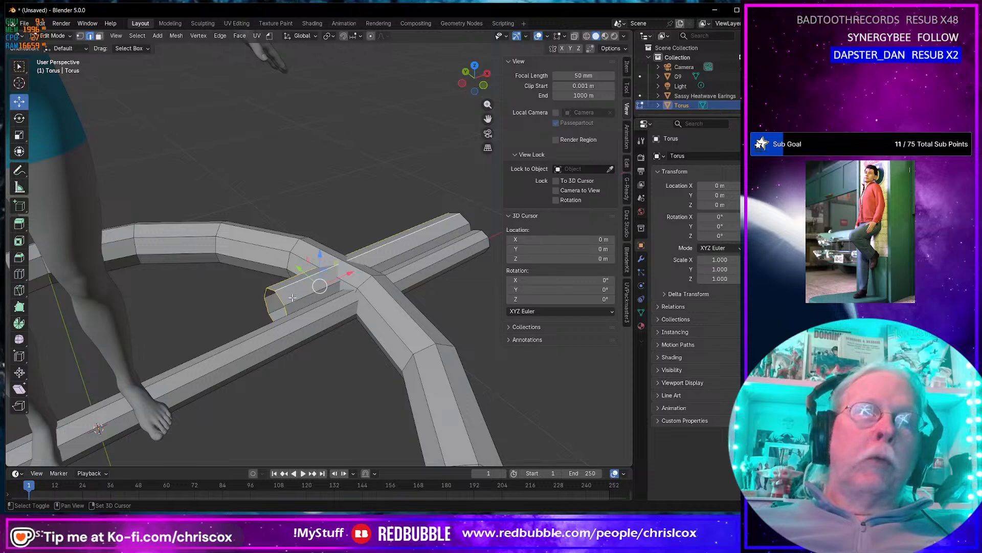
pyautogui.moveTo(313, 321); pyautogui.dragTo(318, 283, button='middle')
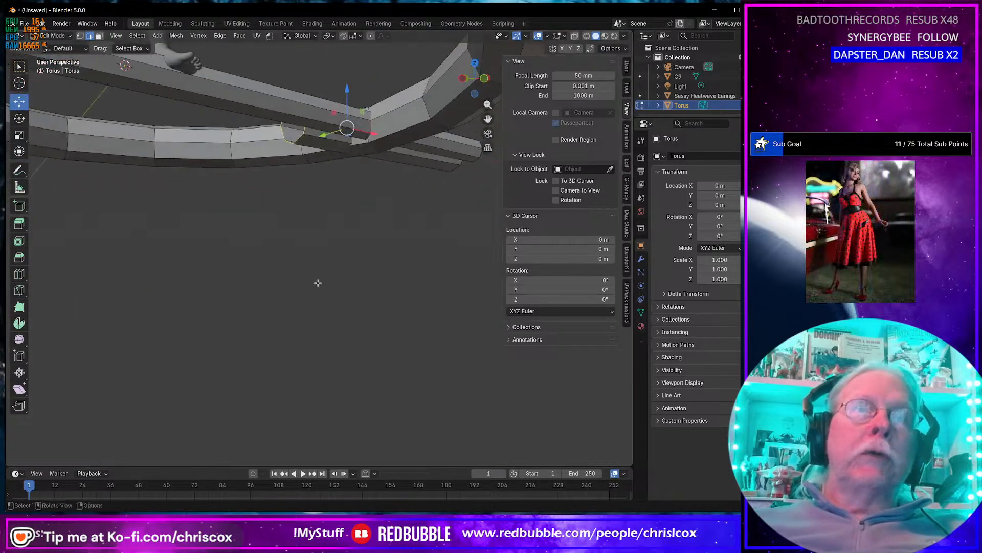
pyautogui.keyDown('alt'); pyautogui.keyDown('shift'); pyautogui.click(313, 137); pyautogui.keyUp('shift'); pyautogui.keyUp('alt')
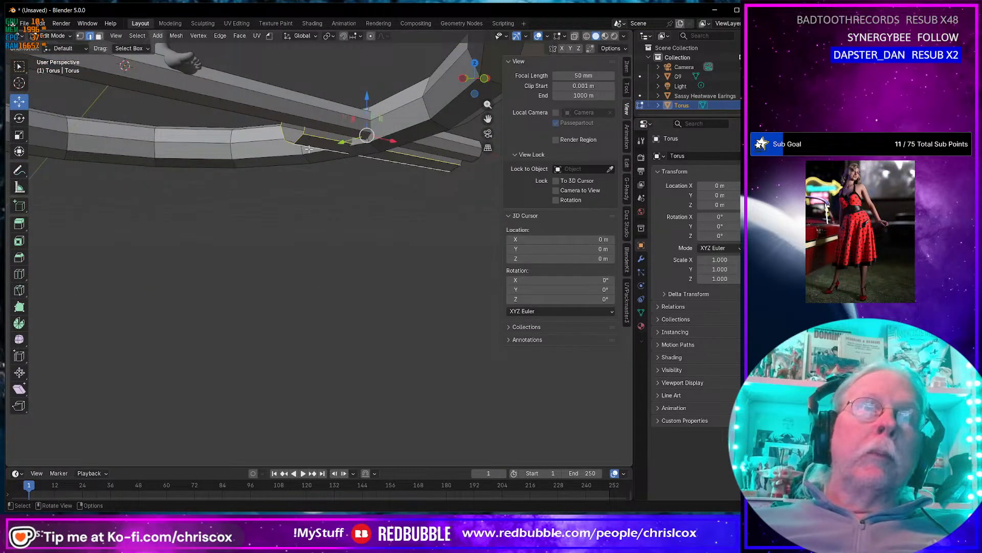
pyautogui.moveTo(309, 143); pyautogui.dragTo(361, 204, button='middle')
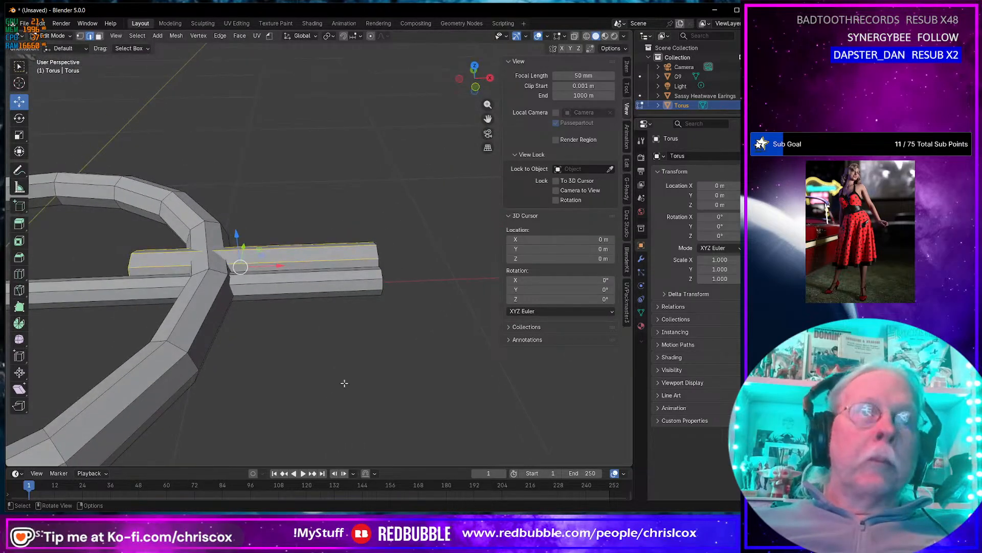
pyautogui.press('s')
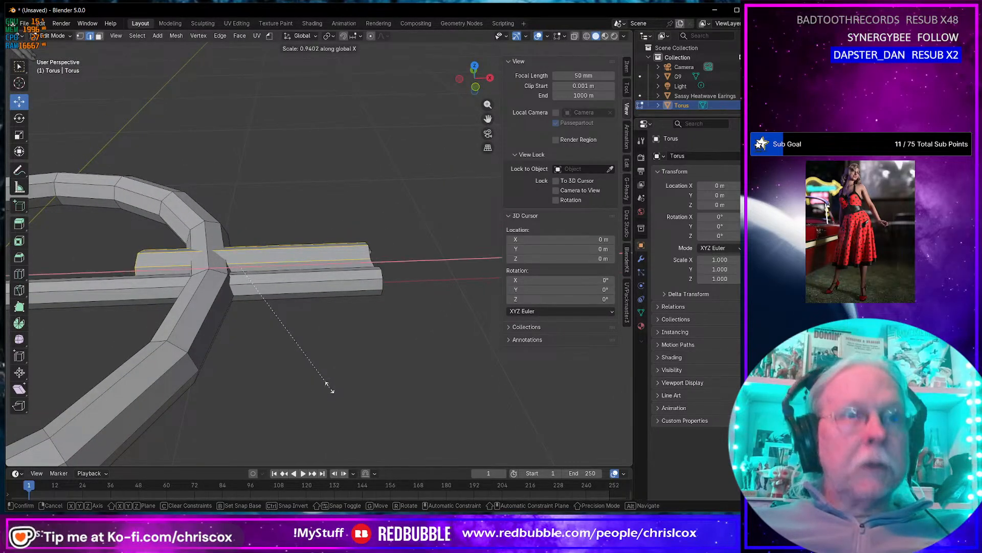
pyautogui.click(329, 387)
pyautogui.moveTo(330, 385); pyautogui.dragTo(317, 304, button='middle')
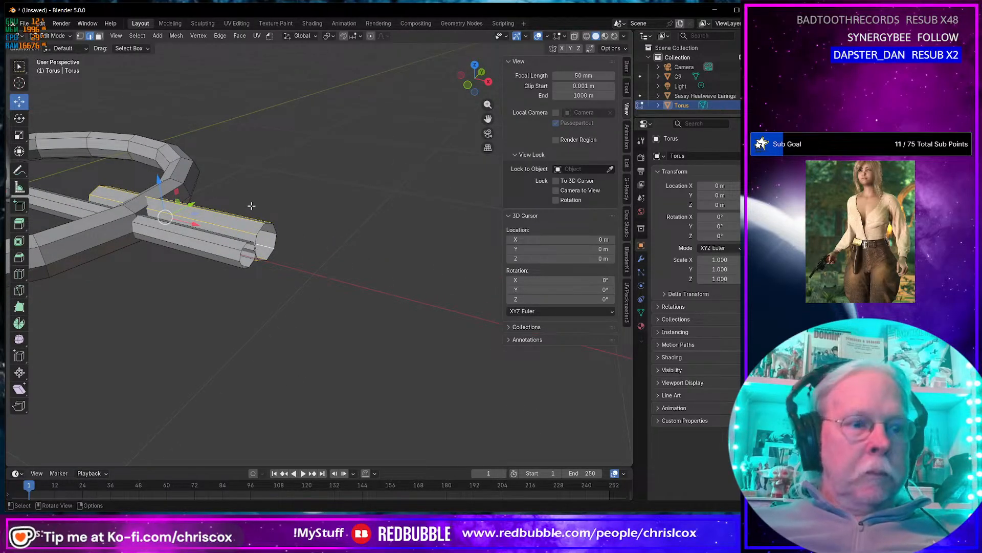
pyautogui.press('s')
pyautogui.press('z')
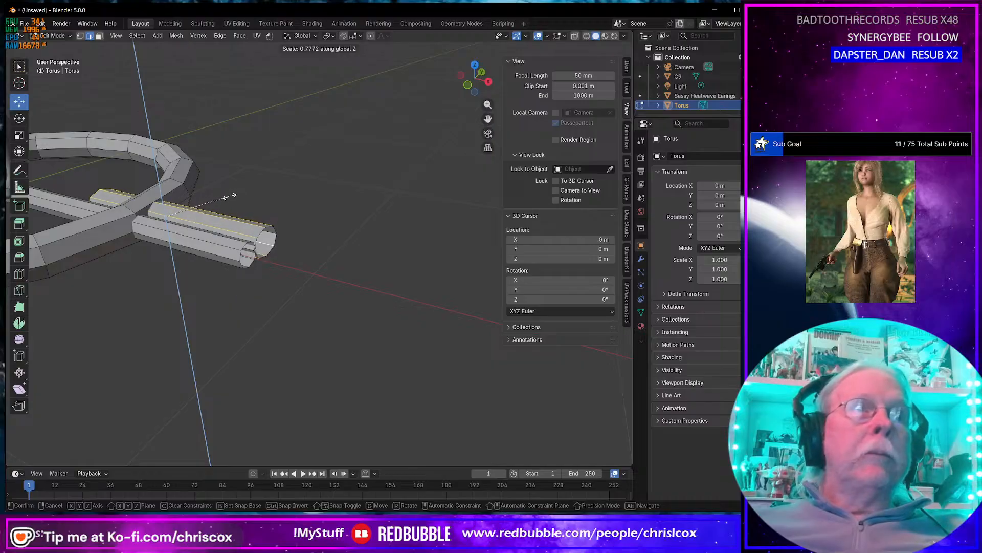
pyautogui.click(281, 164)
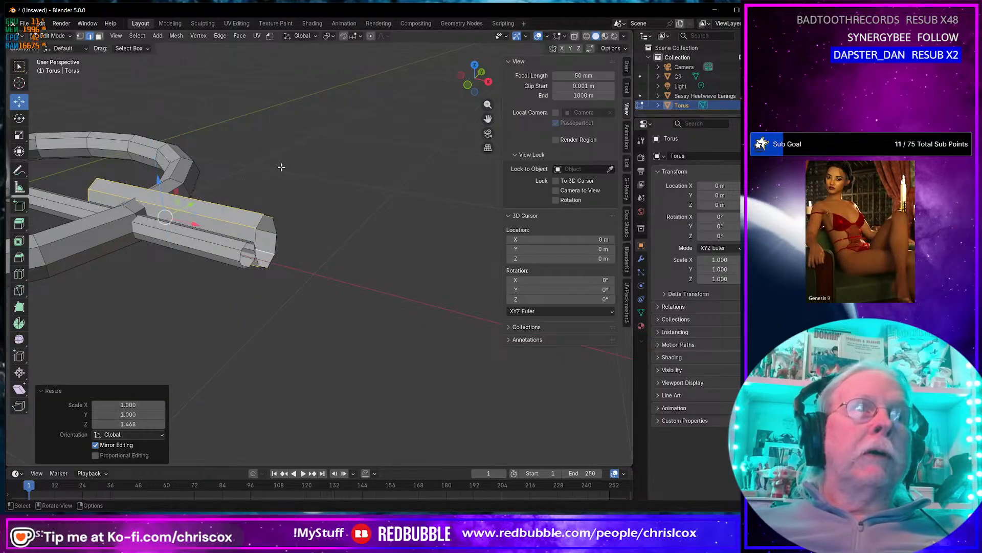
# Cap both open ends of the duplicate bar with faces.
pyautogui.moveTo(281, 164); pyautogui.dragTo(269, 222, button='middle')
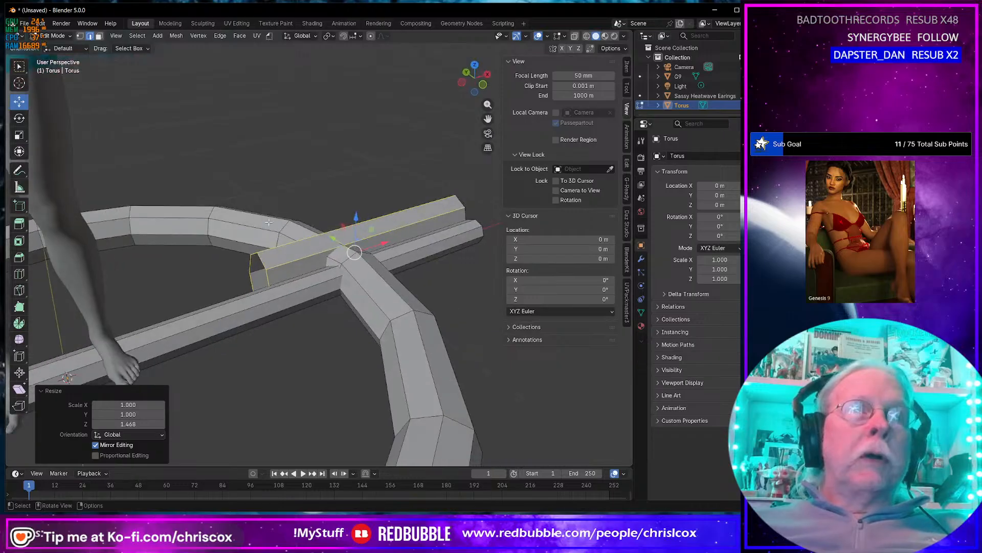
pyautogui.keyDown('alt'); pyautogui.click(266, 262); pyautogui.keyUp('alt')
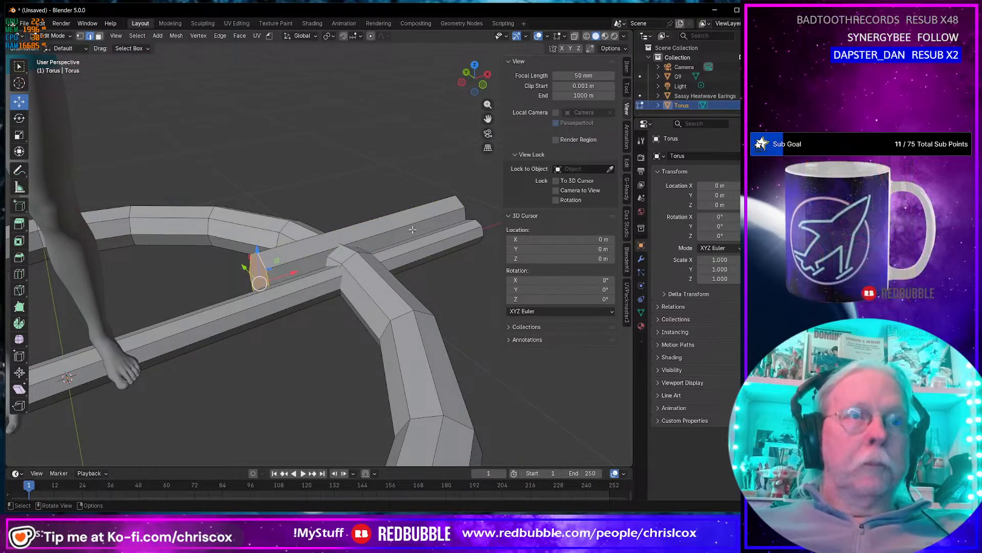
pyautogui.keyDown('alt'); pyautogui.click(461, 203); pyautogui.keyUp('alt')
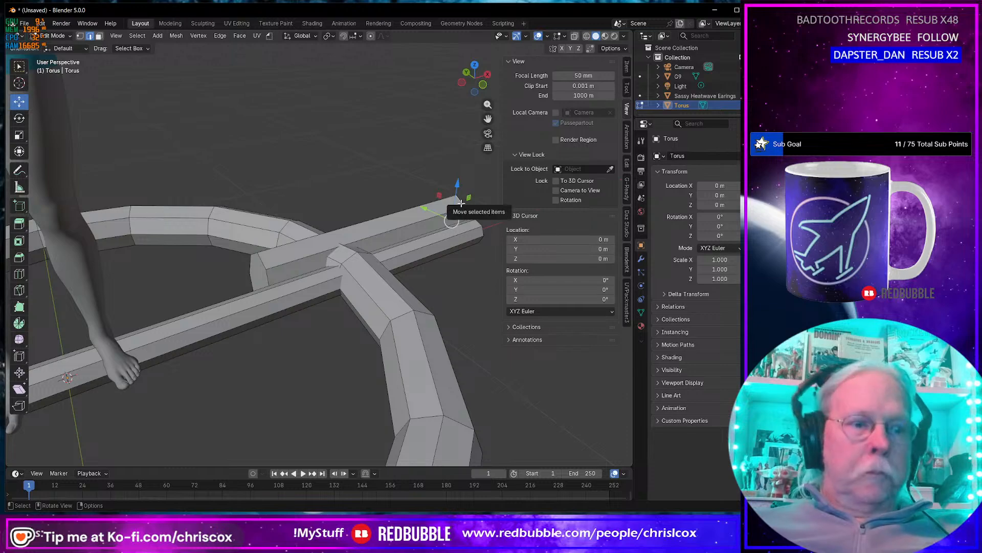
# Try beveling both end loops of the duplicate bar with three segments and an offset of about 0.066 m.
pyautogui.keyDown('ctrl'); pyautogui.keyDown('shift'); pyautogui.click(288, 270); pyautogui.keyUp('shift'); pyautogui.keyUp('ctrl')
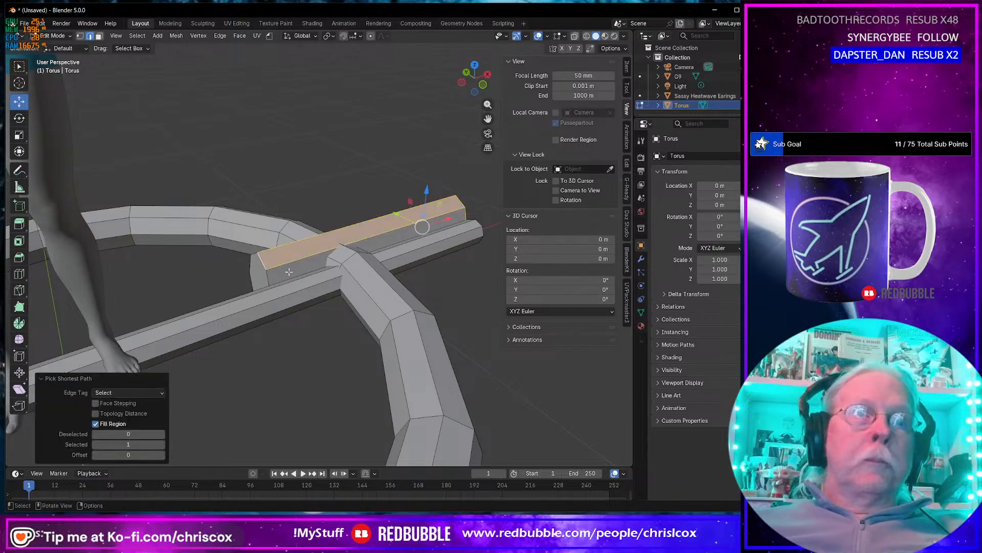
pyautogui.hotkey('ctrl', 'z')
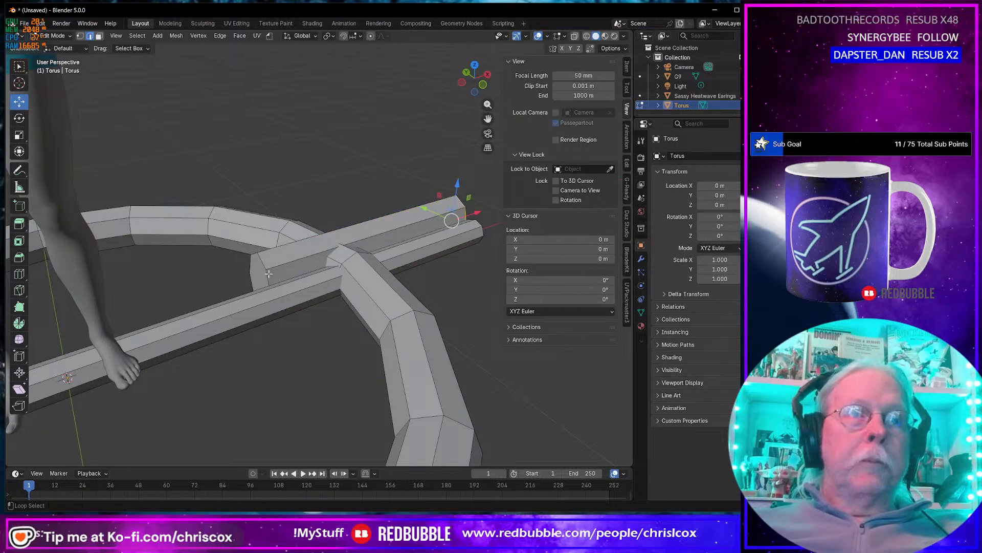
pyautogui.keyDown('alt'); pyautogui.keyDown('shift'); pyautogui.click(269, 273); pyautogui.keyUp('shift'); pyautogui.keyUp('alt')
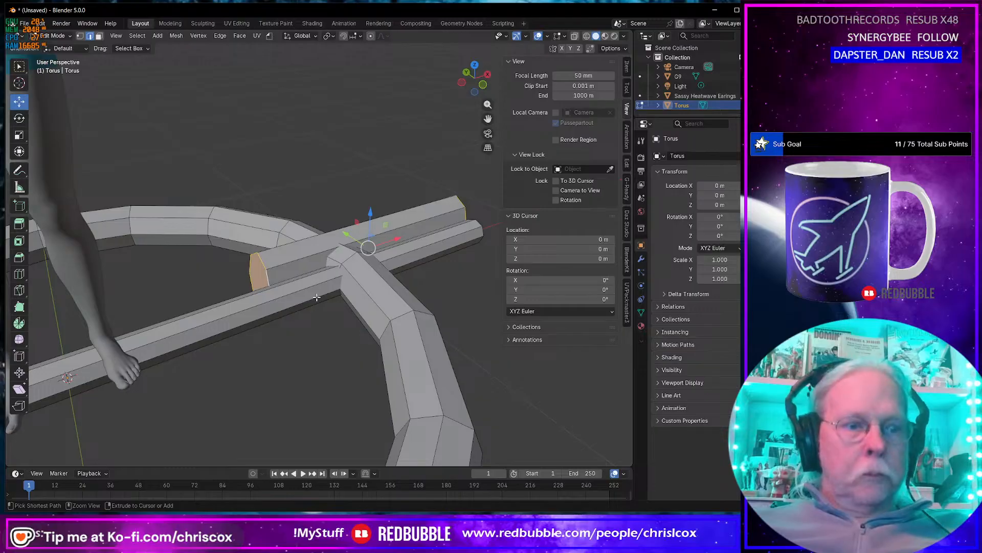
pyautogui.hotkey('ctrl', 'b')
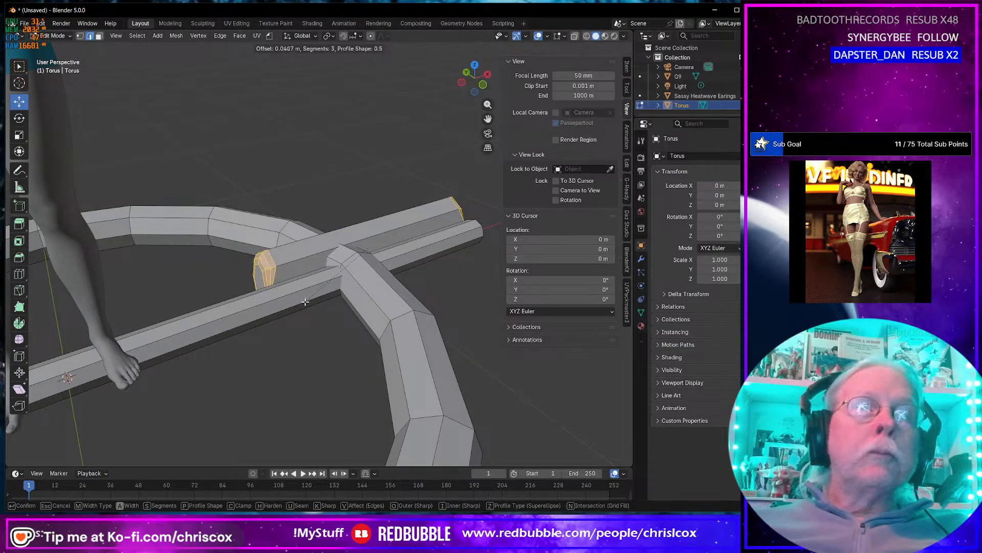
pyautogui.click(302, 307)
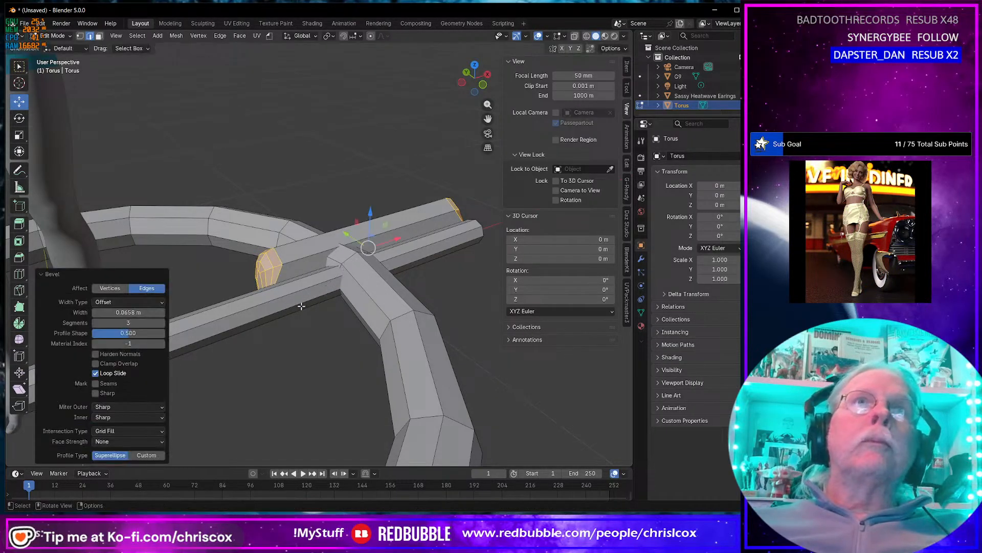
# Try another three-segment bevel on the duplicate bar's capped end rims and undo it.
pyautogui.moveTo(298, 301); pyautogui.dragTo(170, 291, button='middle')
pyautogui.scroll(-4, 169, 272)
pyautogui.scroll(4, 169, 273)
pyautogui.keyDown('shift'); pyautogui.moveTo(176, 238); pyautogui.dragTo(285, 324, button='middle'); pyautogui.keyUp('shift')
pyautogui.hotkey('ctrl', 'b')
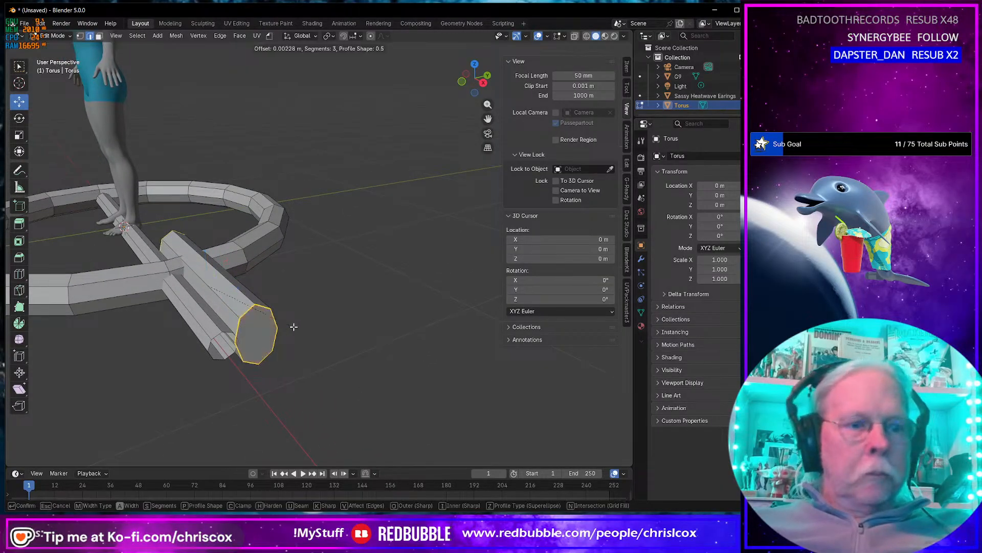
pyautogui.click(298, 329)
pyautogui.moveTo(301, 329); pyautogui.dragTo(301, 305, button='middle')
pyautogui.hotkey('ctrl', 'z')
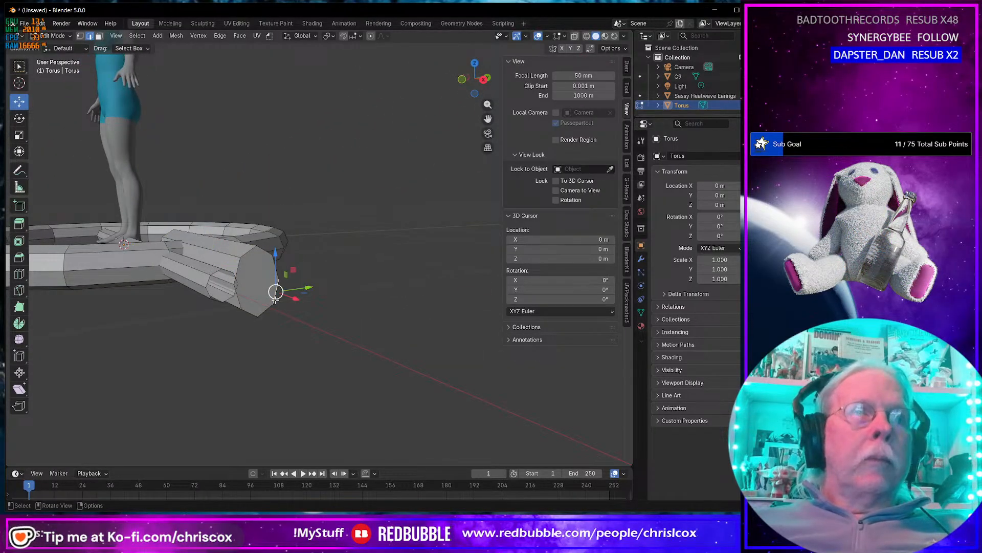
# Inset the duplicate bar's end face on the positive X side by about 0.05 m and merge the inner face at its center.
pyautogui.press('3')
pyautogui.click(288, 311)
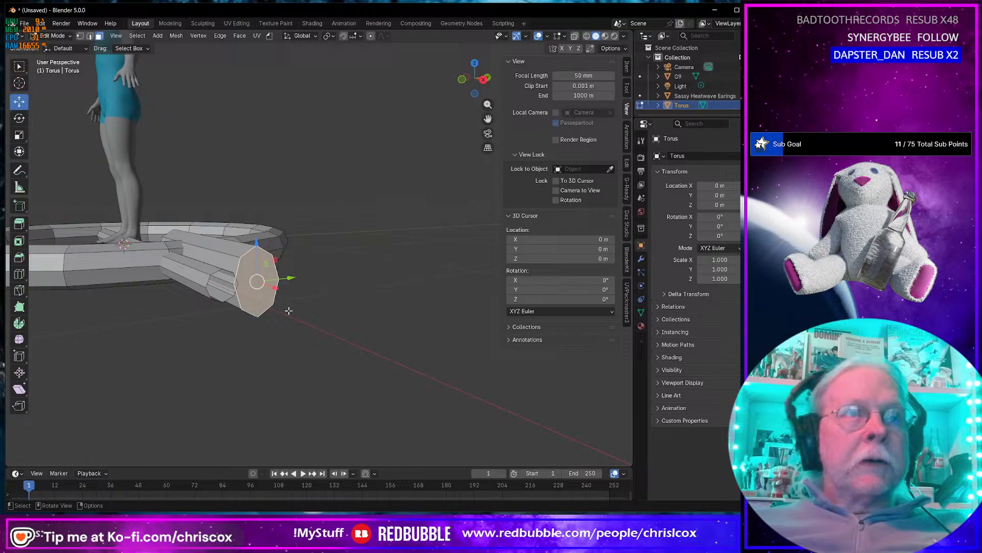
pyautogui.press('i')
pyautogui.click(356, 371)
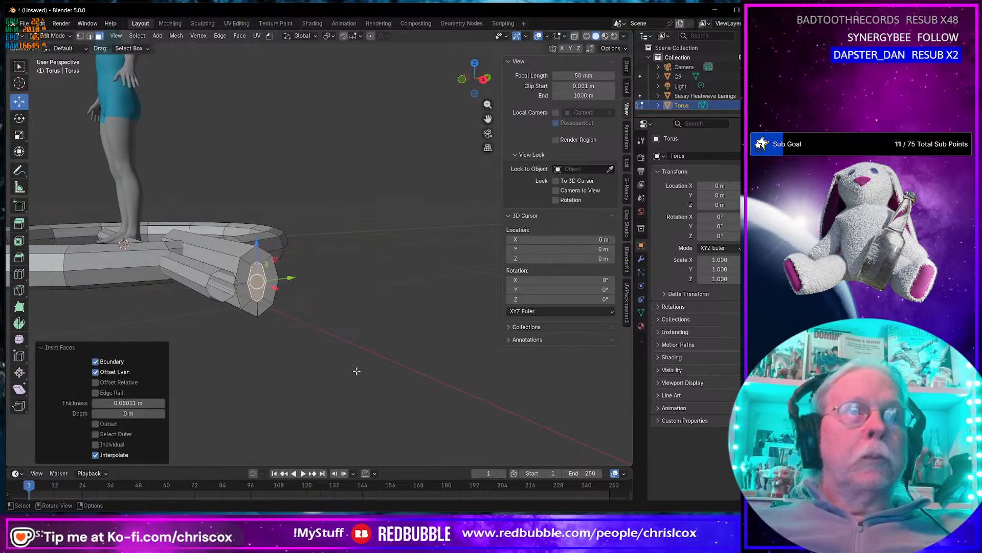
pyautogui.press('m')
pyautogui.click(356, 370)
# Inset the duplicate bar's opposite end face, inside the ring, by about 0.051 m and merge the inner face at its center.
pyautogui.moveTo(356, 368); pyautogui.dragTo(445, 344, button='middle')
pyautogui.click(380, 316)
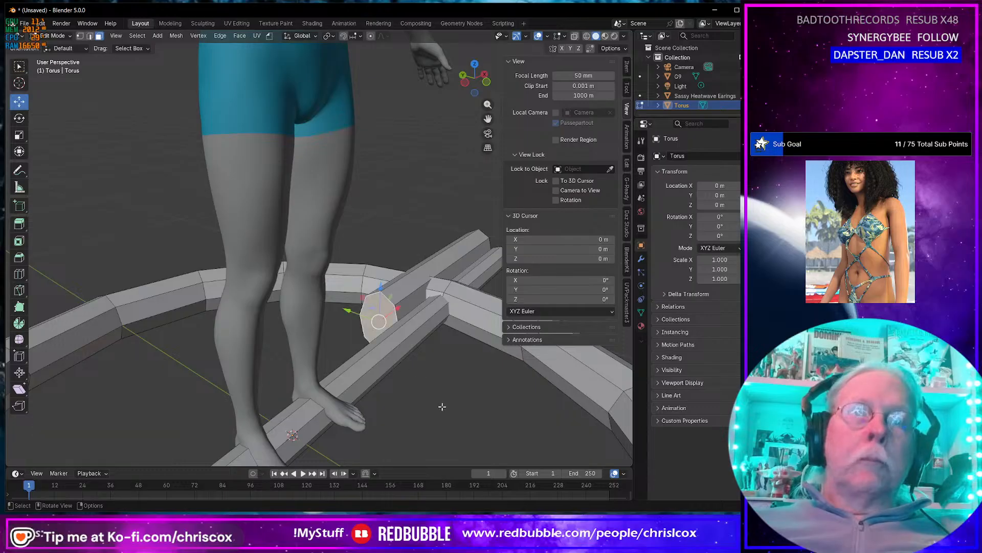
pyautogui.press('i')
pyautogui.click(433, 410)
pyautogui.press('m')
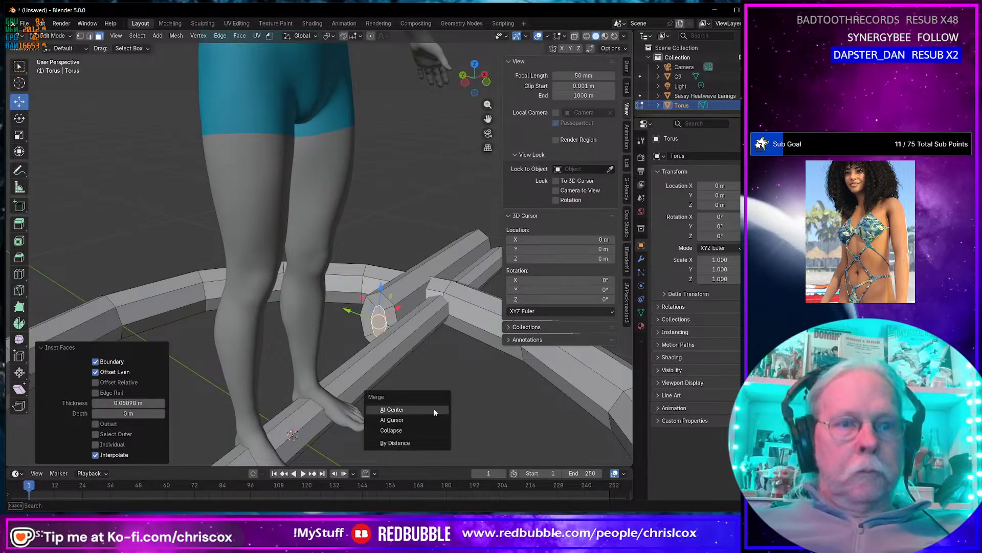
pyautogui.click(434, 409)
# Try beveling the rim of the duplicate bar's end inside the ring with three segments and undo the bevel.
pyautogui.click(397, 302)
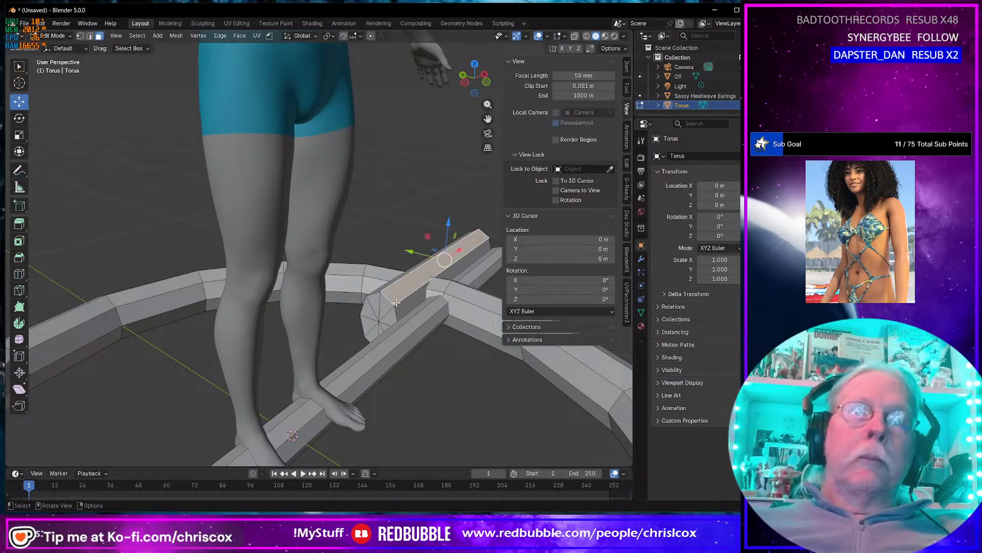
pyautogui.click(382, 314)
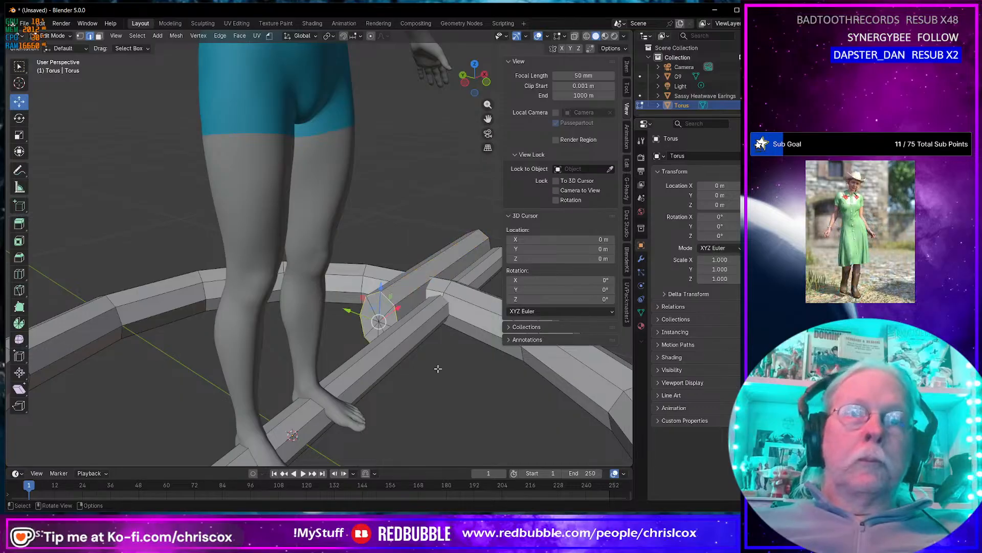
pyautogui.hotkey('ctrl', 'b')
pyautogui.scroll(2, 445, 376)
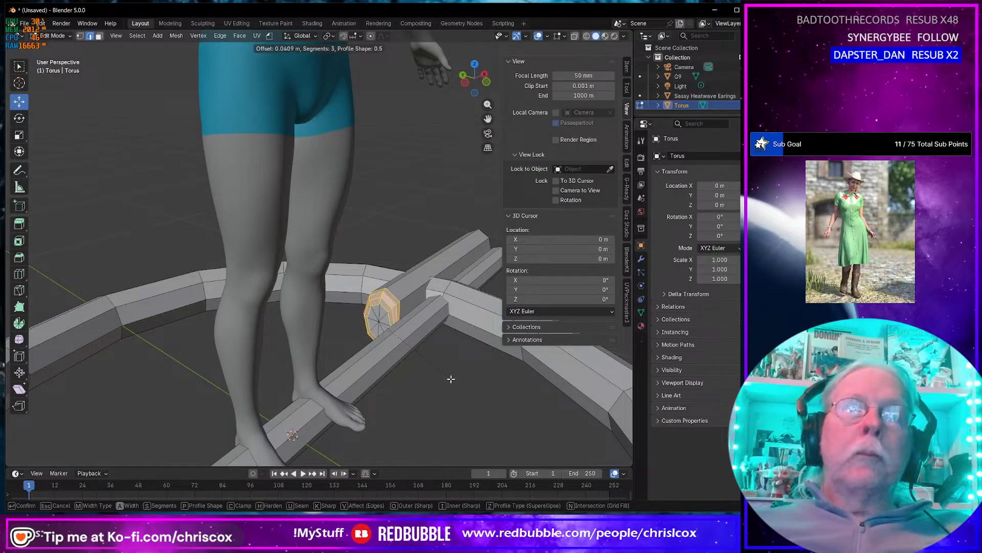
pyautogui.click(450, 380)
pyautogui.moveTo(450, 380); pyautogui.dragTo(411, 377, button='middle')
pyautogui.hotkey('ctrl', 'z')
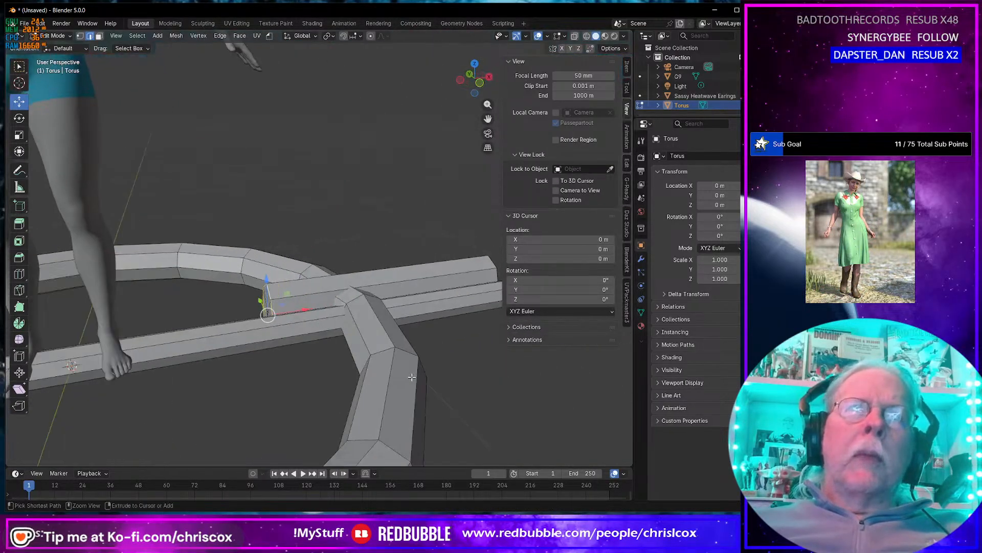
# Enable the Face Orientation overlay in the viewport.
pyautogui.click(545, 39)
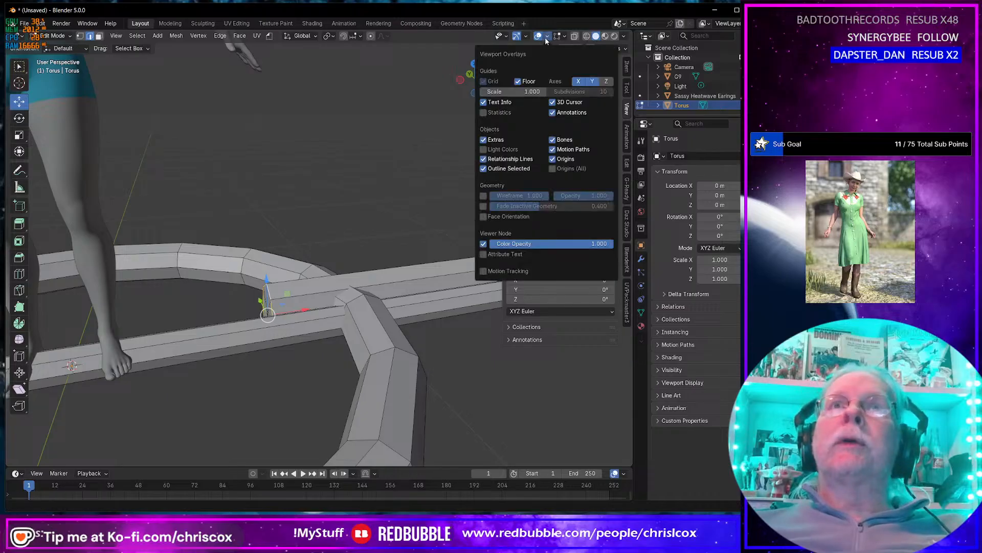
pyautogui.click(483, 217)
pyautogui.moveTo(351, 283)
pyautogui.mouseDown(button='middle')
pyautogui.moveTo(377, 300)
pyautogui.moveTo(329, 251)
pyautogui.moveTo(349, 282)
pyautogui.mouseUp(button='middle')
# Select the entire mesh and recalculate its normals to face outside.
pyautogui.press('3')
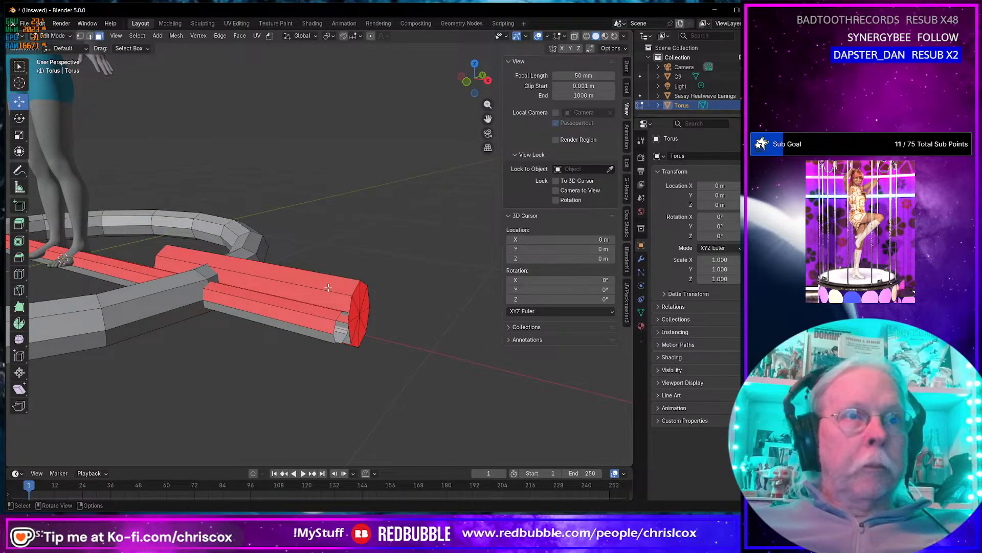
pyautogui.press('a')
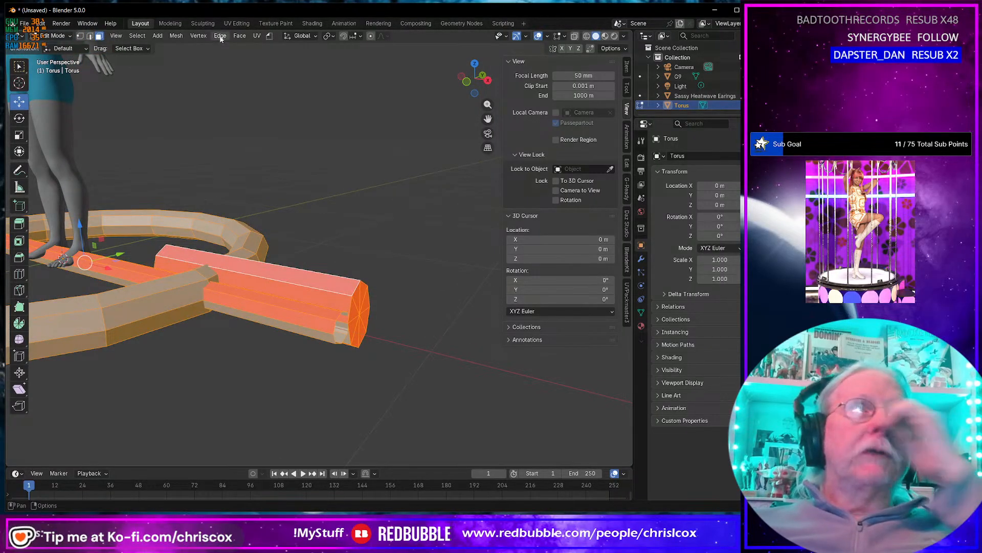
pyautogui.click(176, 36)
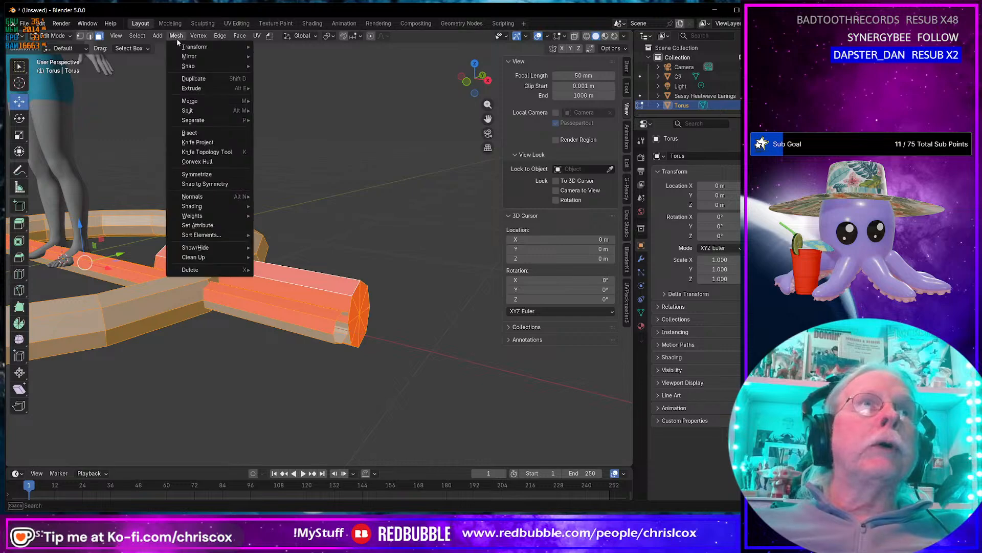
pyautogui.moveTo(194, 197)
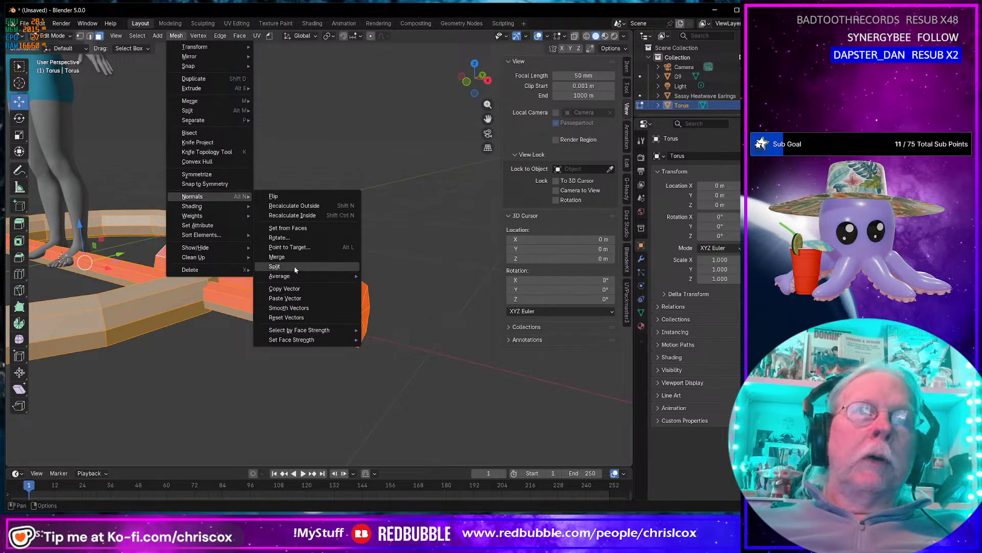
pyautogui.click(302, 210)
pyautogui.moveTo(302, 207); pyautogui.dragTo(366, 348, button='middle')
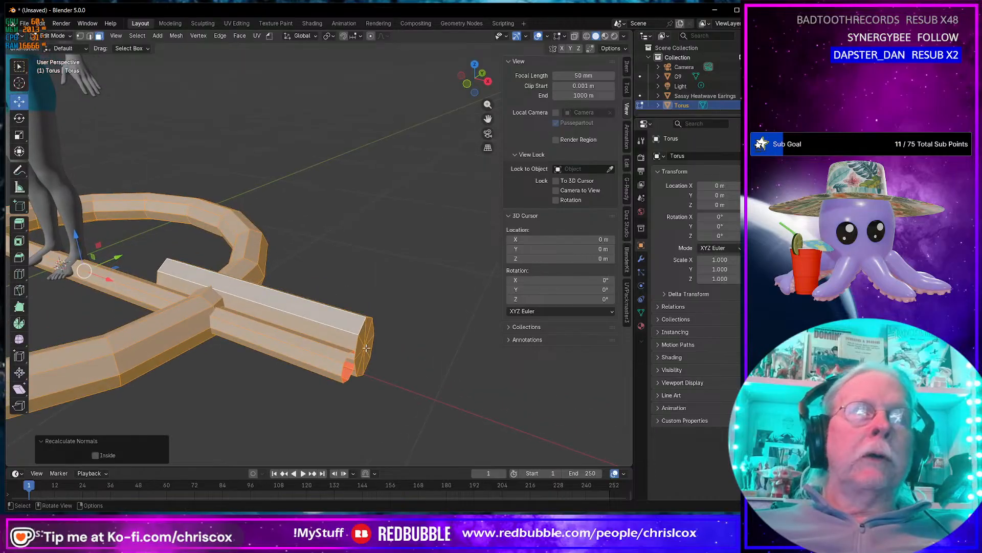
# Bevel the rims at both ends of the short thick bar with two segments and a width of about 0.054 m.
pyautogui.click(358, 326)
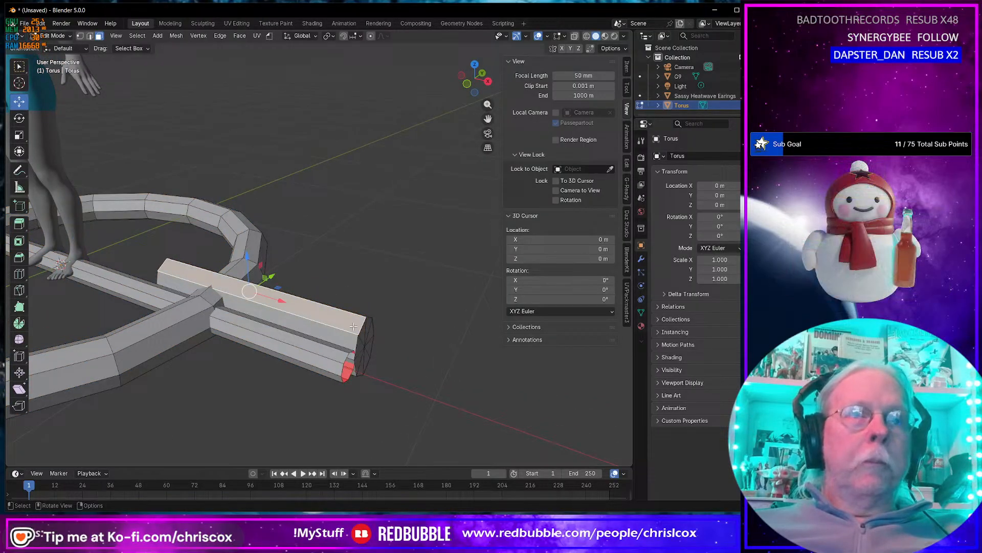
pyautogui.press('2')
pyautogui.keyDown('alt'); pyautogui.click(362, 330); pyautogui.keyUp('alt')
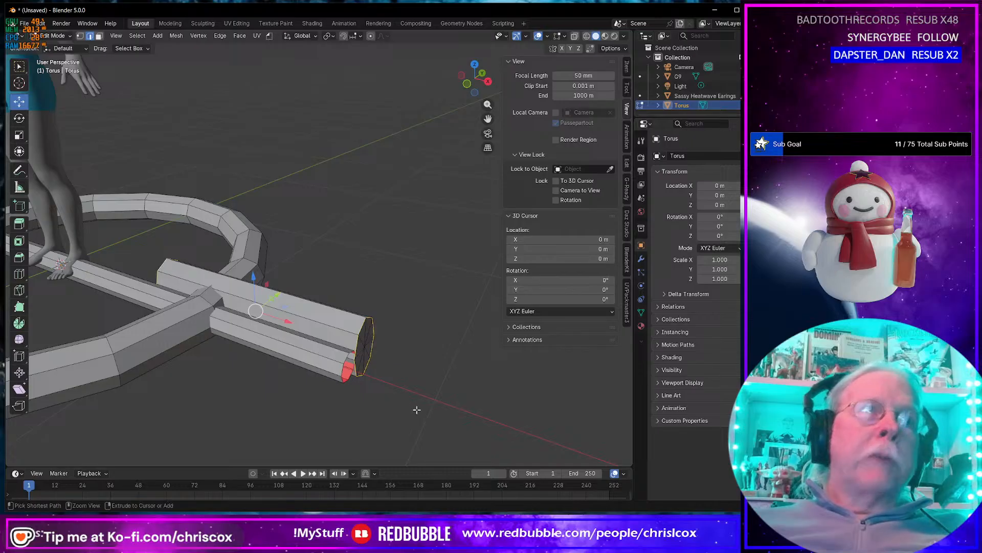
pyautogui.hotkey('ctrl', 'b')
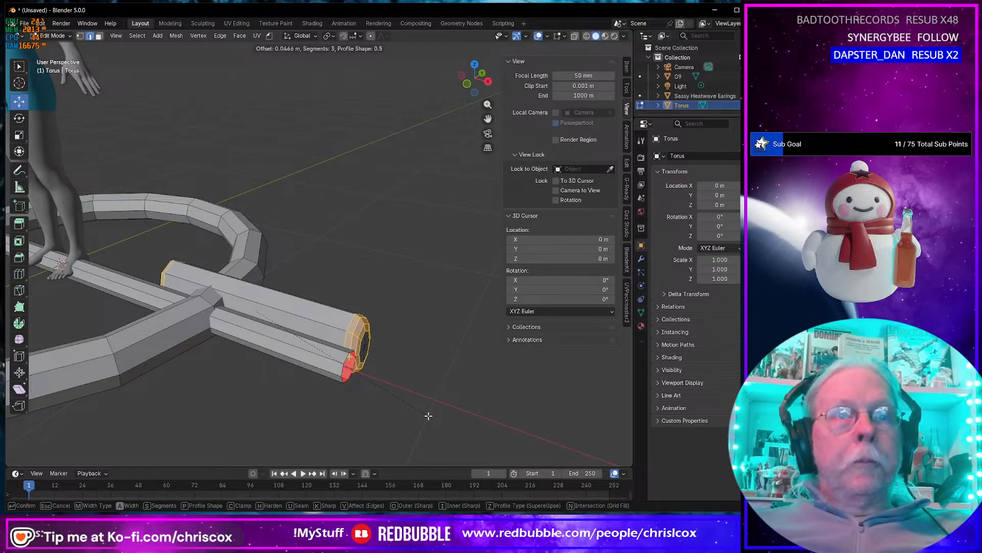
pyautogui.scroll(1, 429, 416)
pyautogui.scroll(-1, 428, 415)
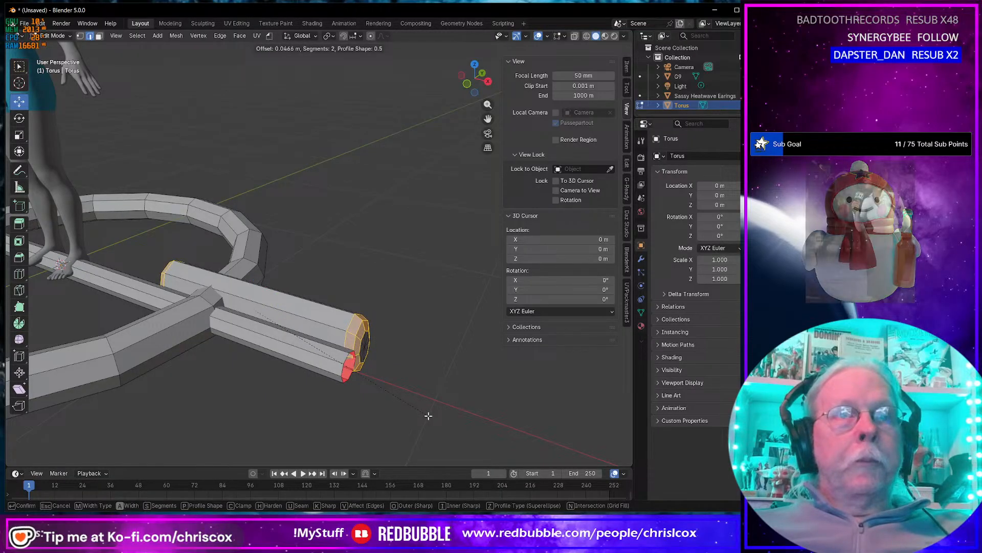
pyautogui.click(427, 421)
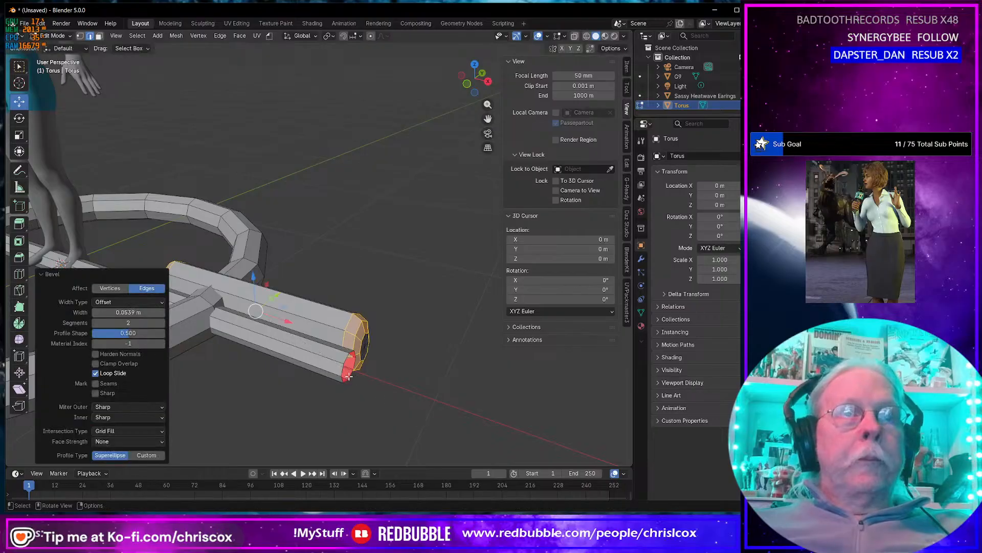
# Cap the long thin bar's open end on the positive X side and bevel its rim by about 0.025 m with two segments.
pyautogui.click(343, 361)
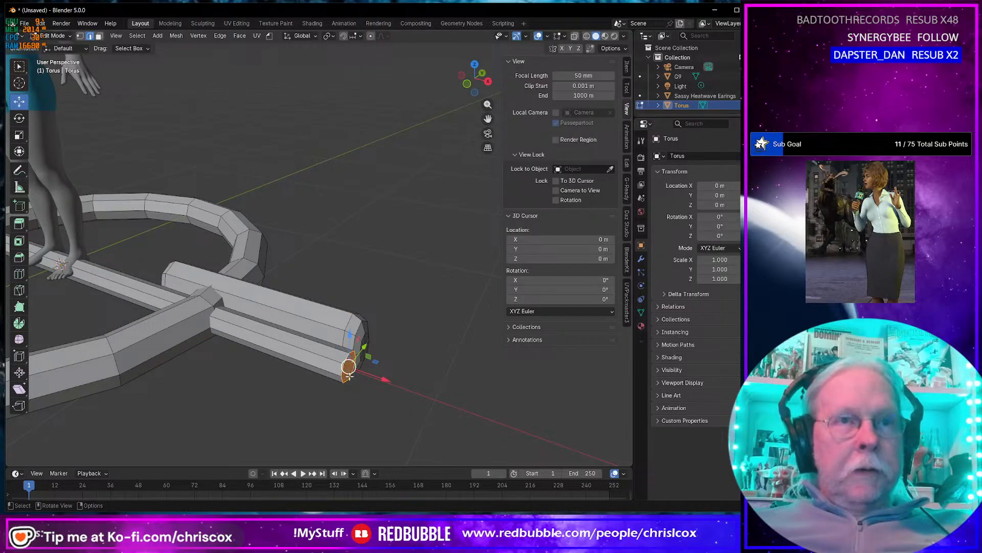
pyautogui.hotkey('ctrl', 'b')
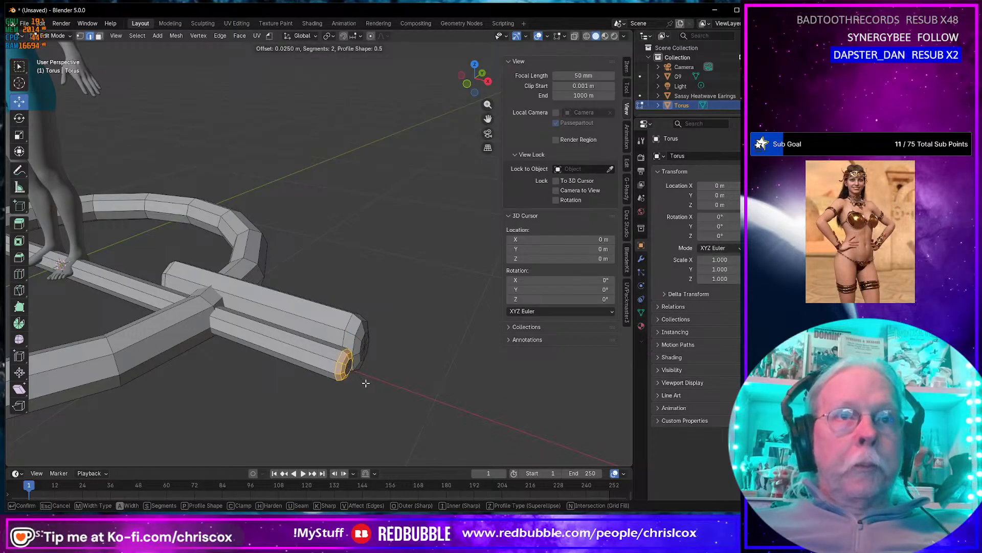
pyautogui.click(366, 383)
pyautogui.moveTo(359, 382); pyautogui.dragTo(321, 363, button='middle')
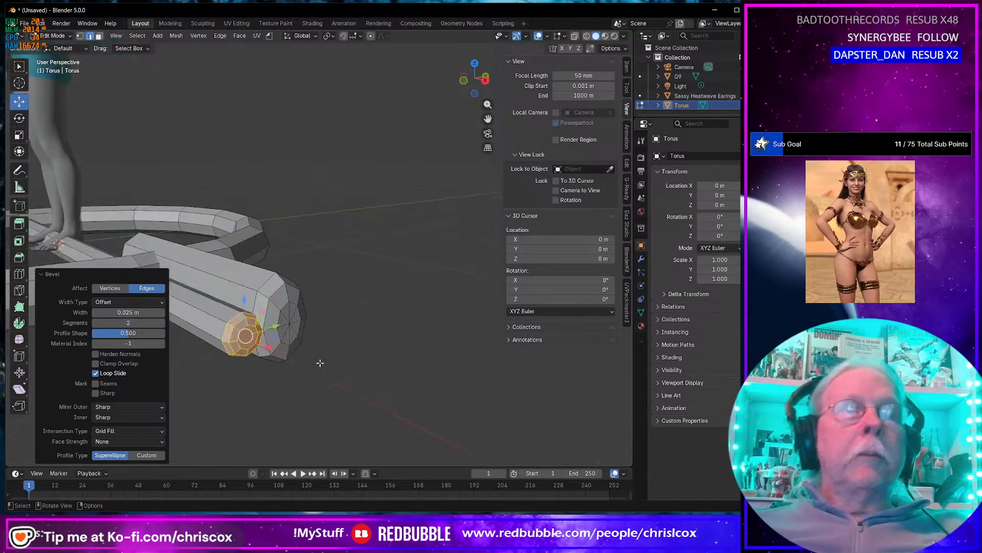
pyautogui.scroll(2, 321, 363)
pyautogui.hotkey('ctrl', 'z')
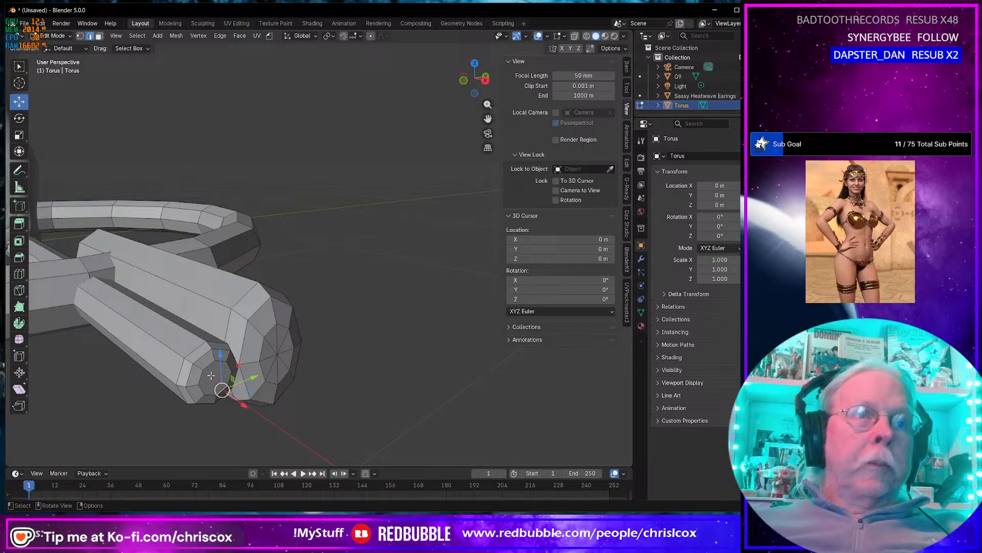
# Merge the beveled end face of the long thin bar on the positive X side at its center.
pyautogui.click(213, 375)
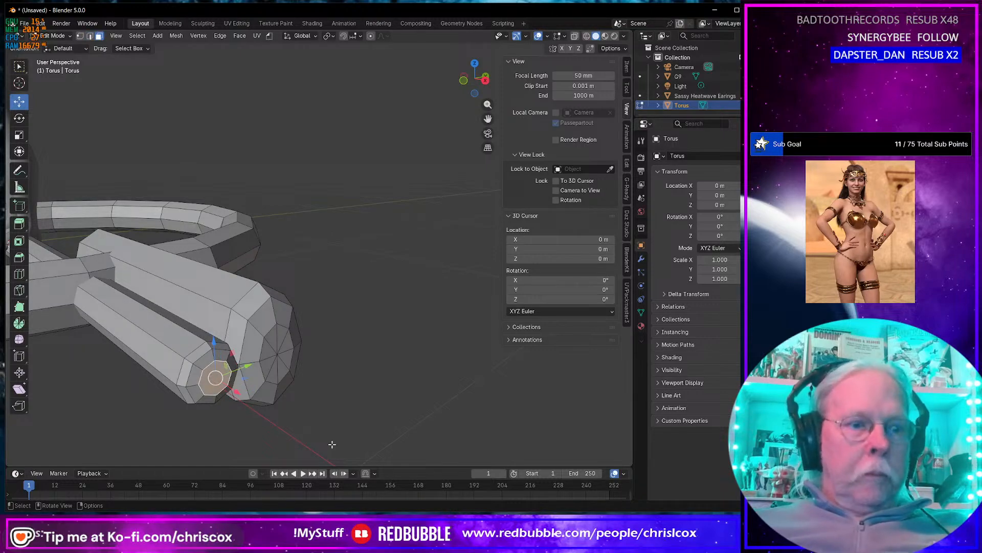
pyautogui.press('m')
pyautogui.click(327, 441)
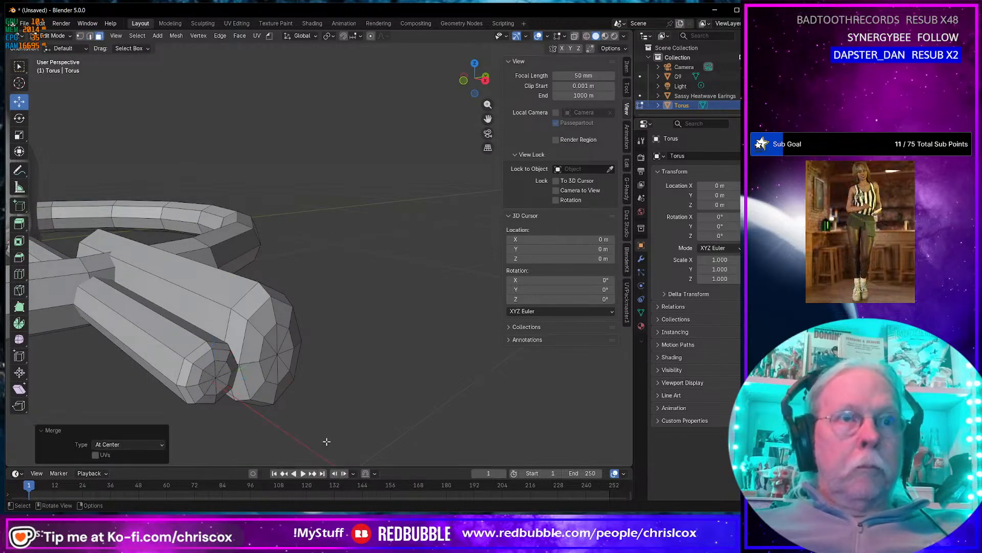
# Cap the long bar's open end on the negative X side, inset it about 0.032 m and merge the inner face at its center.
pyautogui.scroll(-8, 265, 417)
pyautogui.moveTo(225, 393); pyautogui.dragTo(319, 366, button='middle')
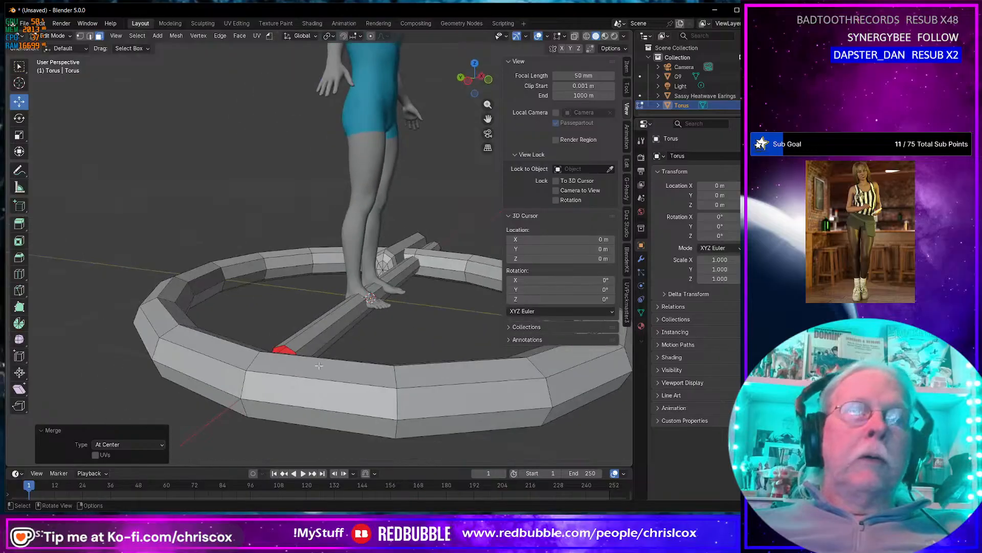
pyautogui.hotkey('alt', 'a')
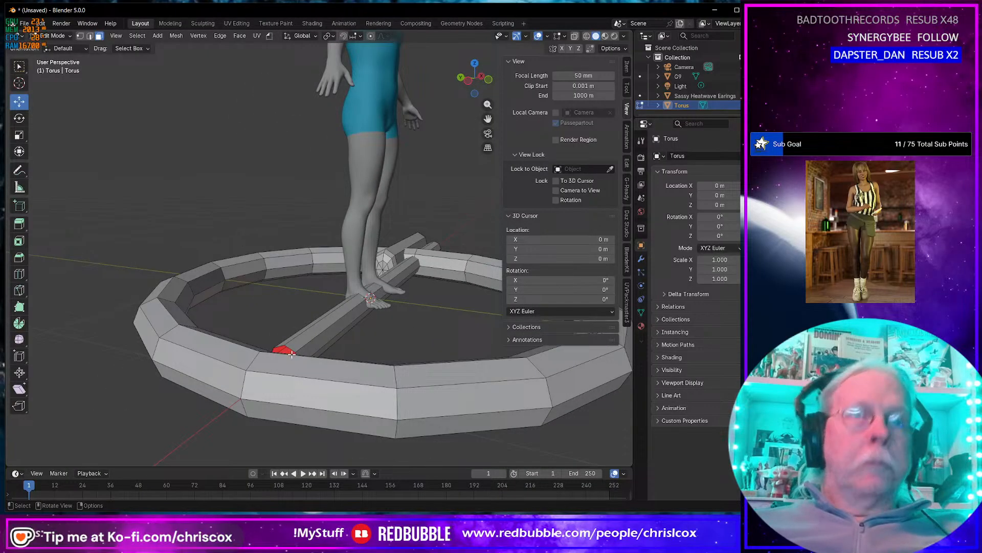
pyautogui.moveTo(293, 354); pyautogui.dragTo(315, 344, button='middle')
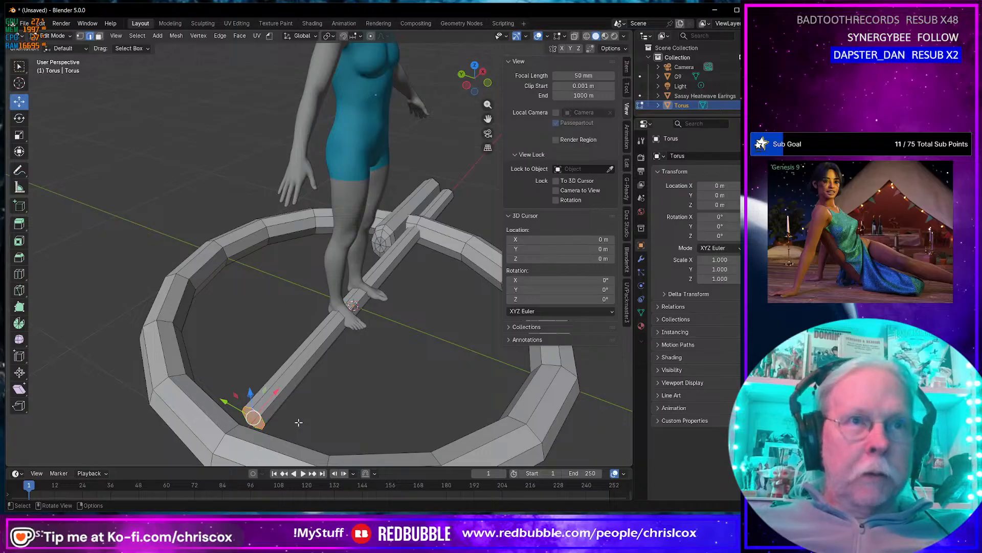
pyautogui.press('i')
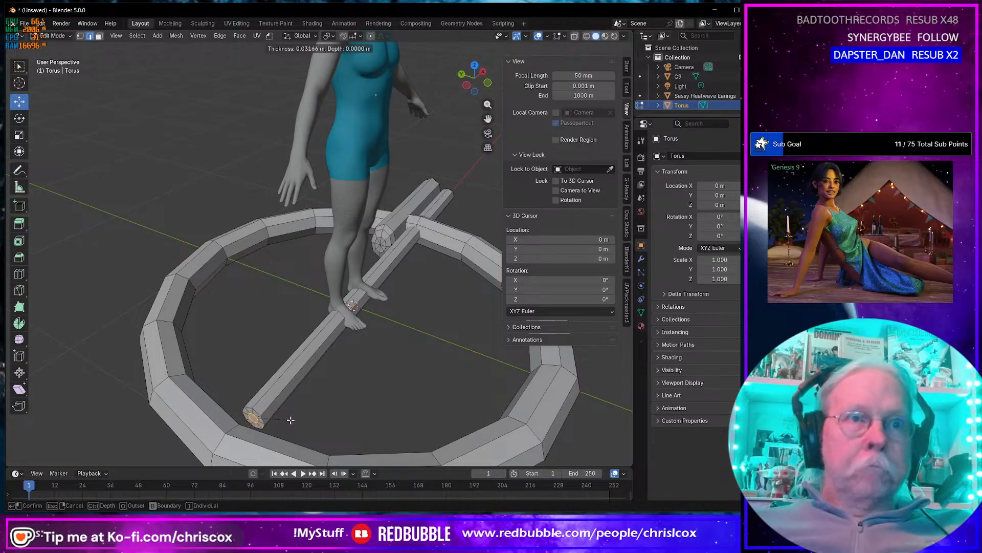
pyautogui.click(292, 423)
pyautogui.press('m')
pyautogui.click(291, 422)
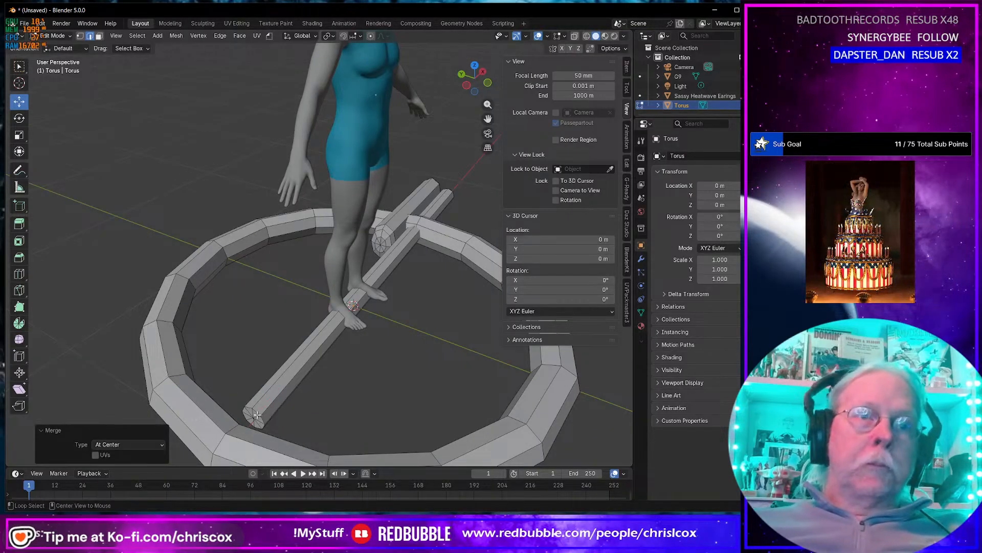
# Bevel the rim of the long bar's negative X end by about 0.03 m with two segments.
pyautogui.hotkey('ctrl', 'shift', 'b')
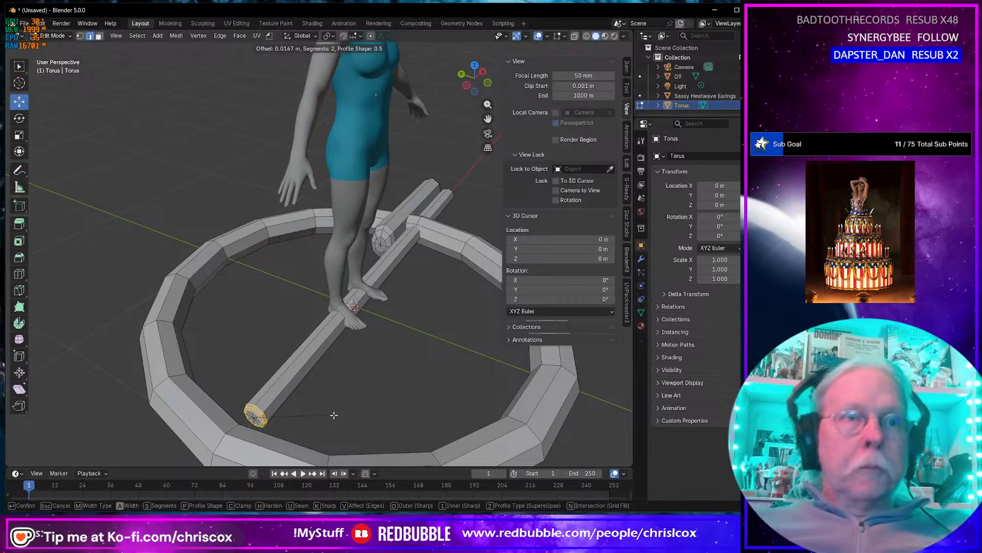
pyautogui.click(337, 416)
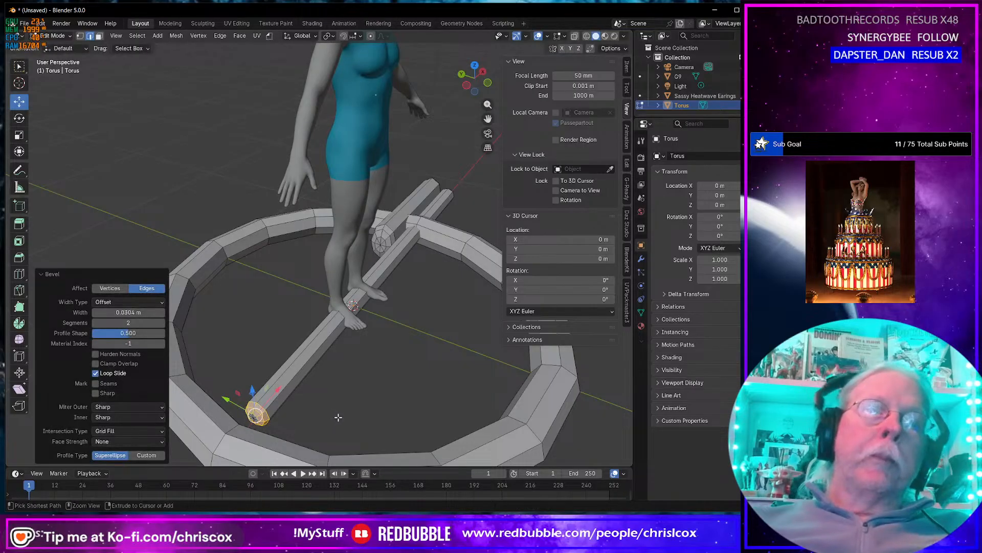
pyautogui.moveTo(329, 417); pyautogui.dragTo(420, 289, button='middle')
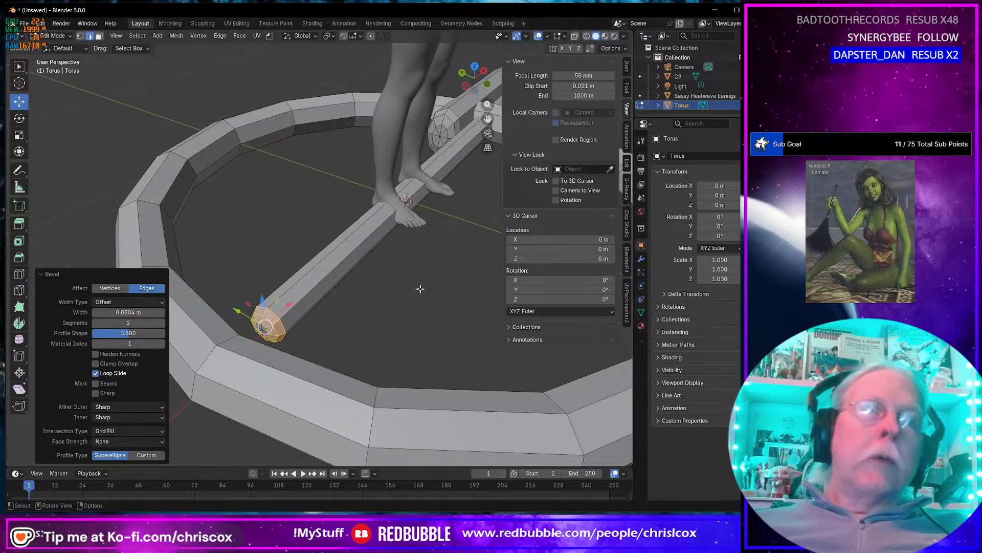
# Move the long bar's capped negative X end about 0.25 m along X toward the ring's center.
pyautogui.press('1')
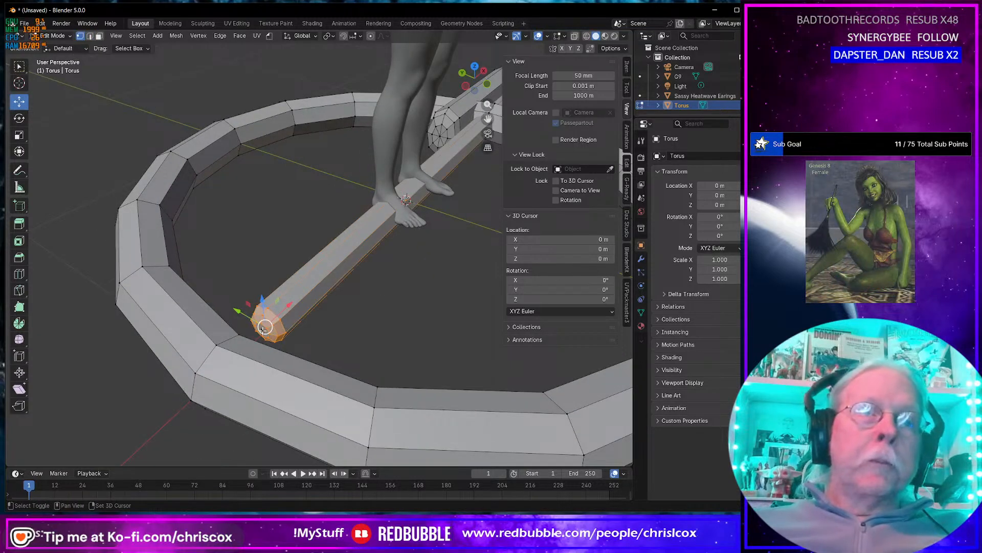
pyautogui.press('g')
pyautogui.press('x')
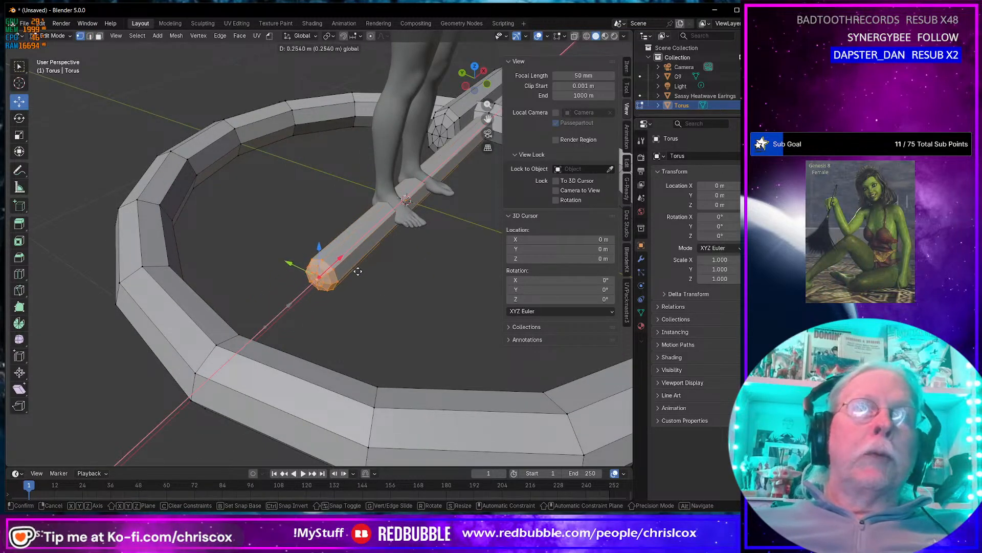
pyautogui.click(366, 267)
pyautogui.scroll(-6, 384, 275)
pyautogui.moveTo(384, 274); pyautogui.dragTo(343, 299, button='middle')
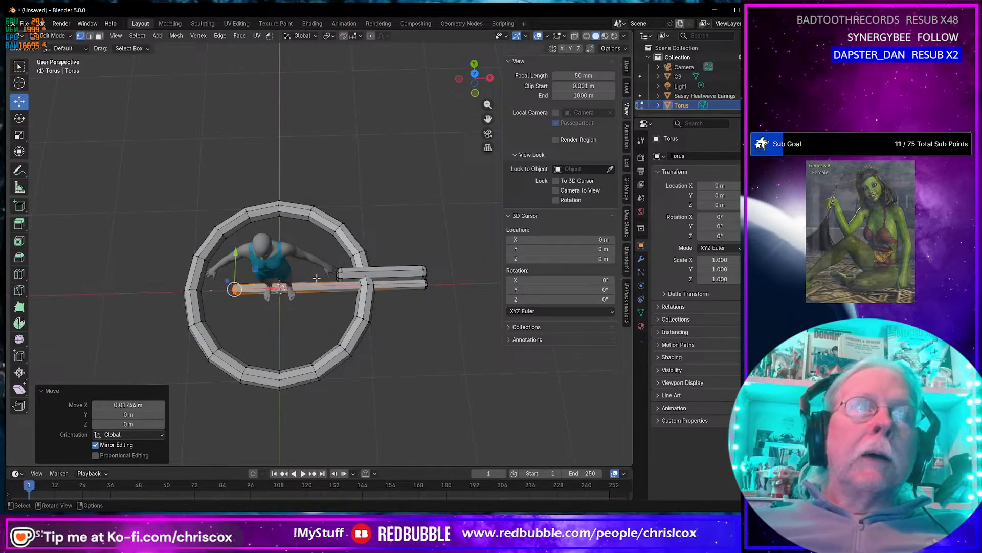
# Duplicate the short thick bar in place and set the copy's median Y to -0.14345 m, on the other side of the long bar.
pyautogui.click(423, 269)
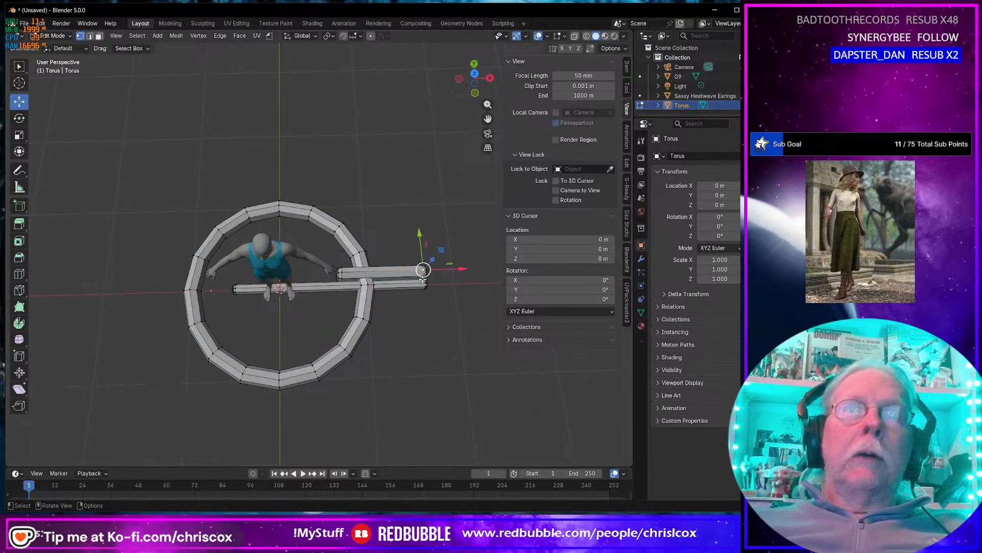
pyautogui.hotkey('ctrl', 'l')
pyautogui.hotkey('shift', 'd')
pyautogui.rightClick(464, 310)
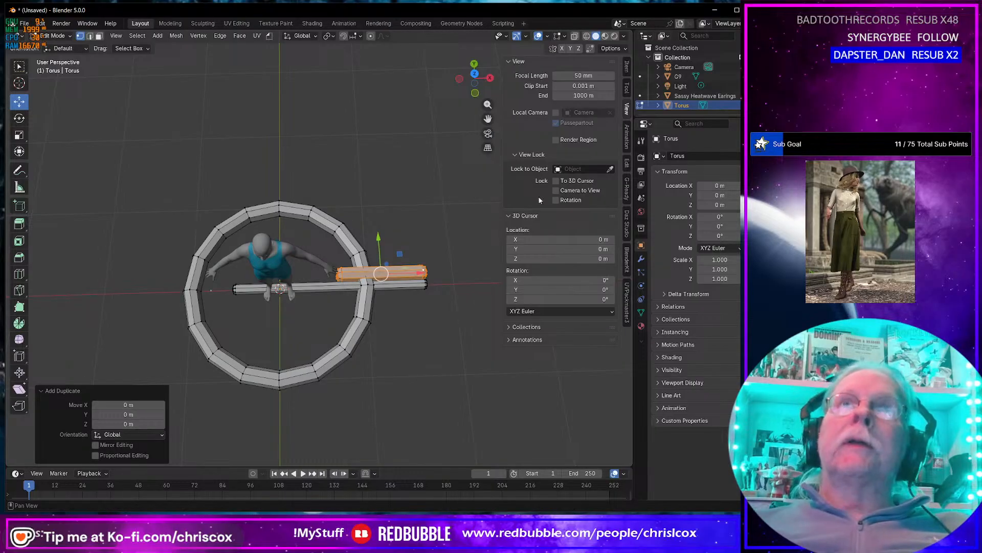
pyautogui.click(628, 65)
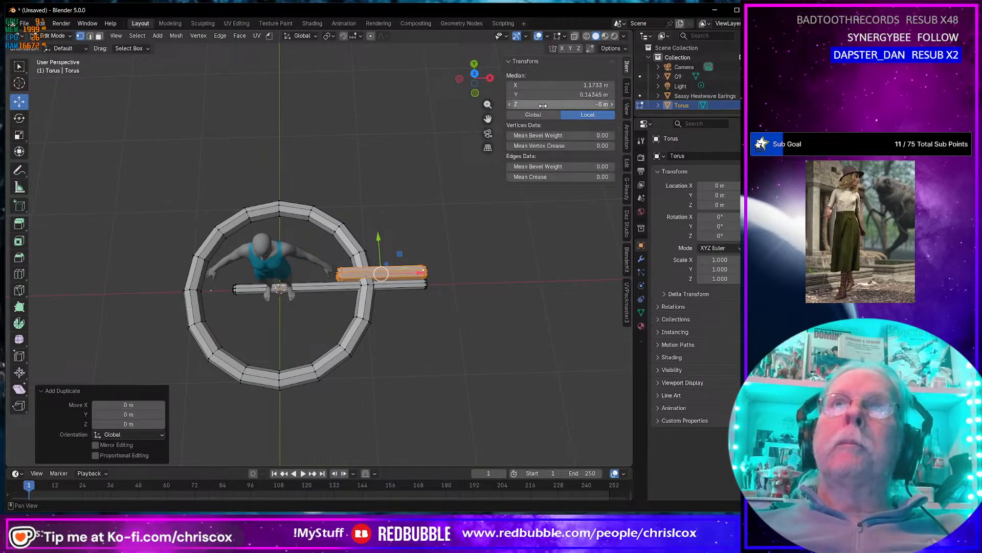
pyautogui.click(572, 94)
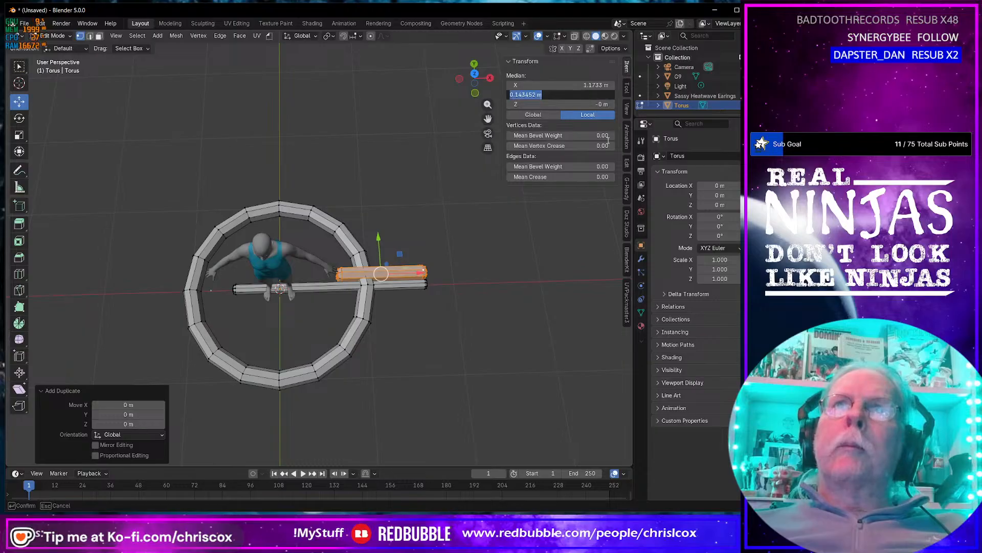
pyautogui.press('Return')
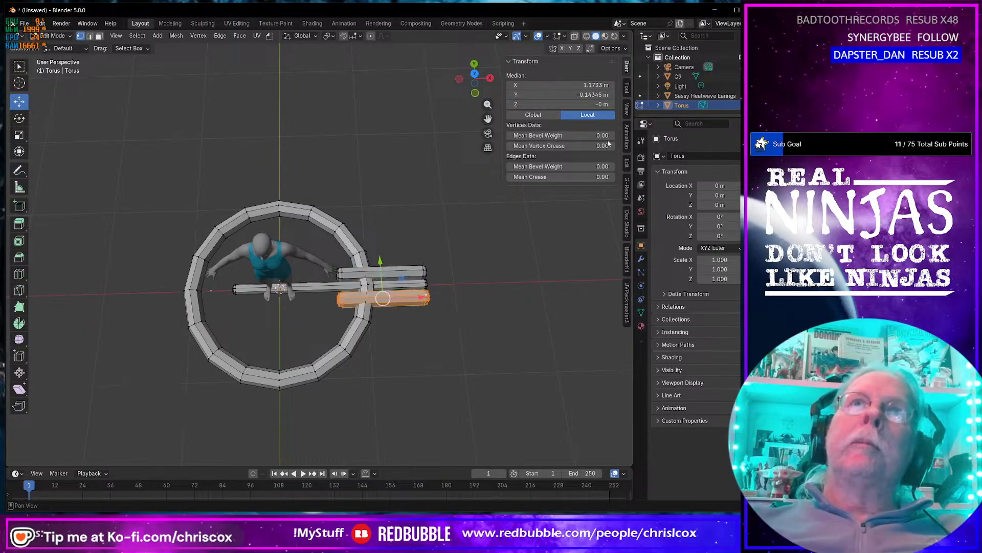
# Duplicate both short thick bars in place and set the copies' median X to 0 m.
pyautogui.keyDown('shift'); pyautogui.click(424, 271); pyautogui.keyUp('shift')
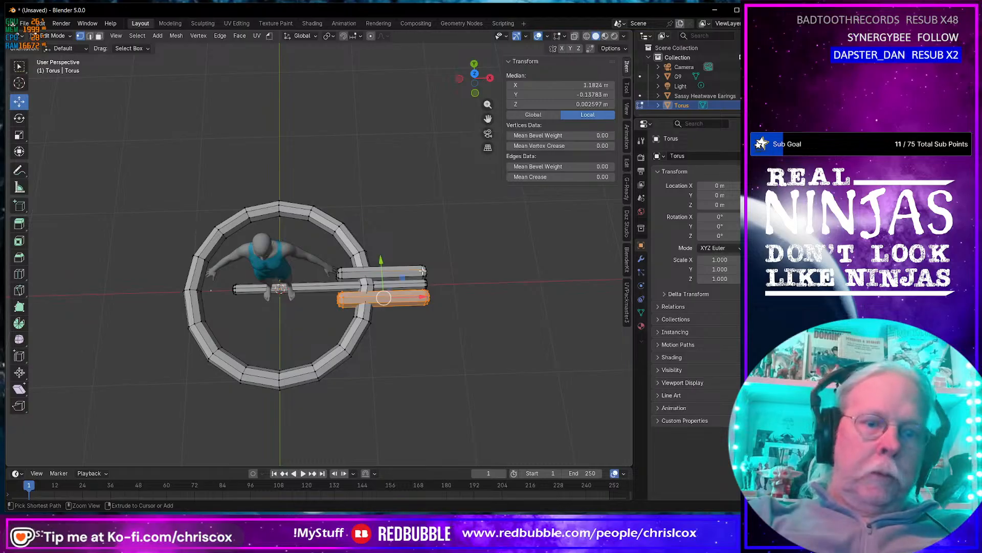
pyautogui.hotkey('ctrl', 'l')
pyautogui.hotkey('shift', 'd')
pyautogui.press('Escape')
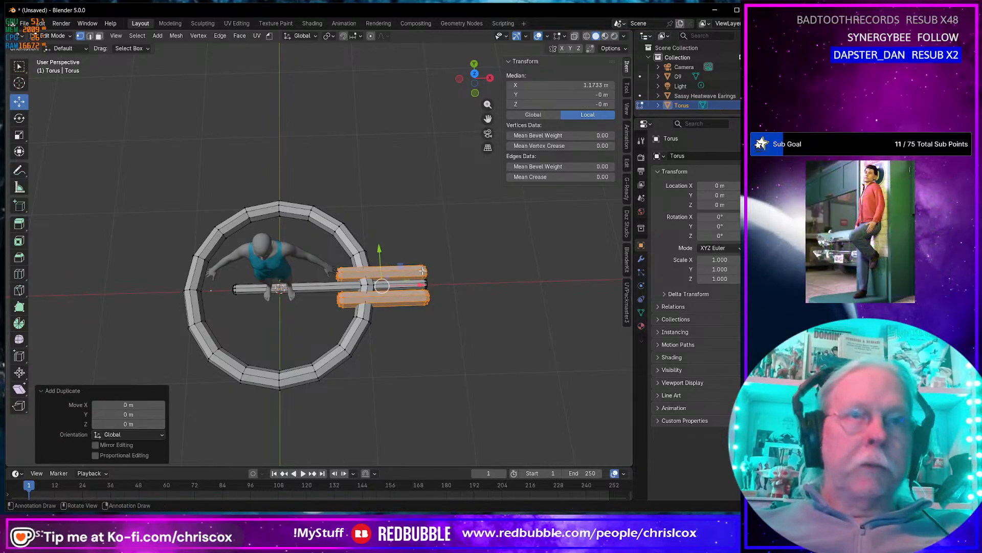
pyautogui.doubleClick(579, 87)
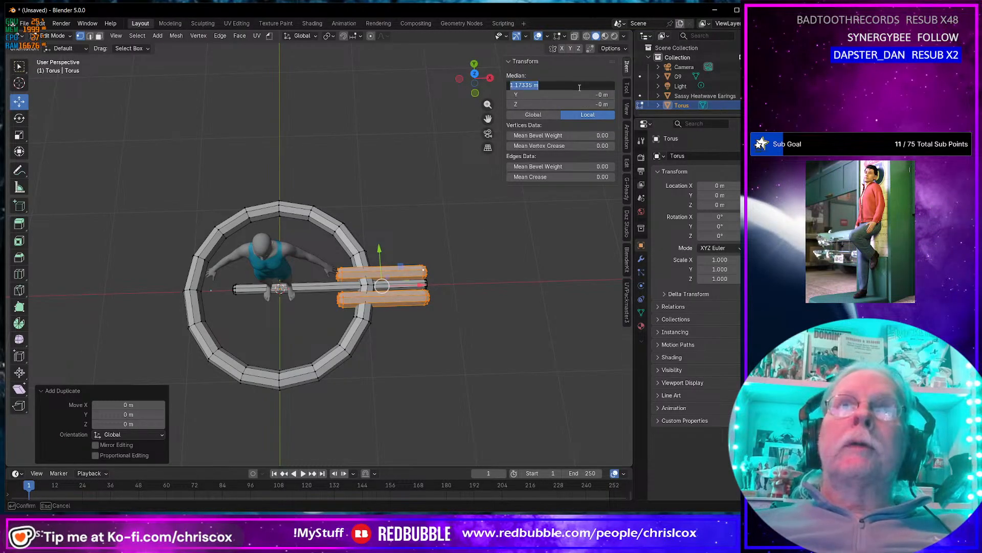
pyautogui.write('0')
pyautogui.press('Return')
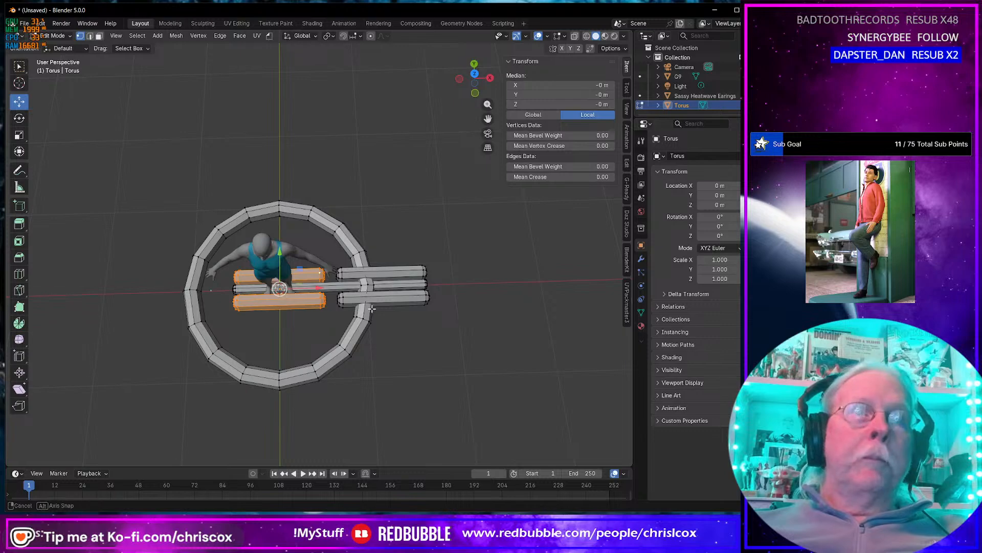
# Duplicate the central thick bar on the positive Y side and move the copy about 0.16 m along Y, away from the long bar.
pyautogui.moveTo(372, 308); pyautogui.dragTo(477, 324, button='middle')
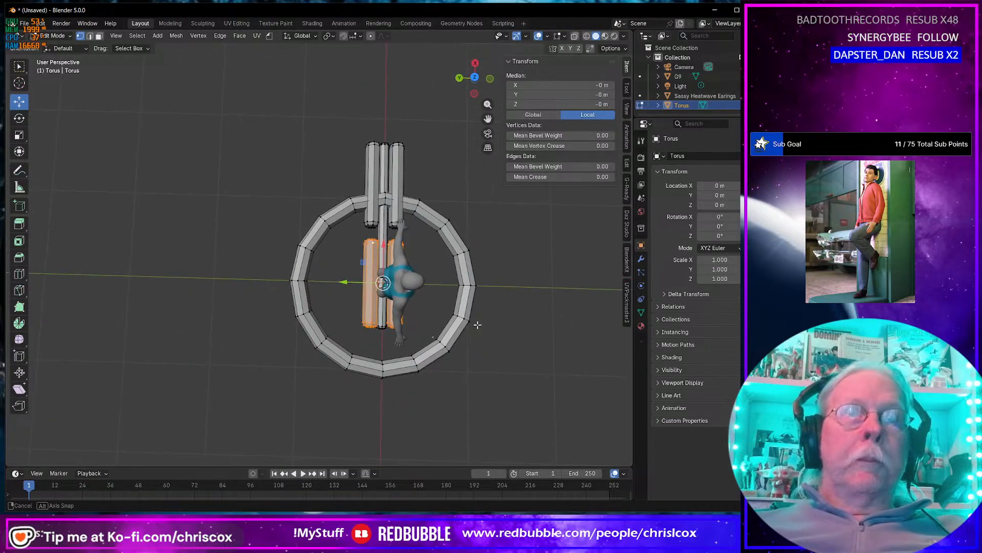
pyautogui.scroll(3, 477, 325)
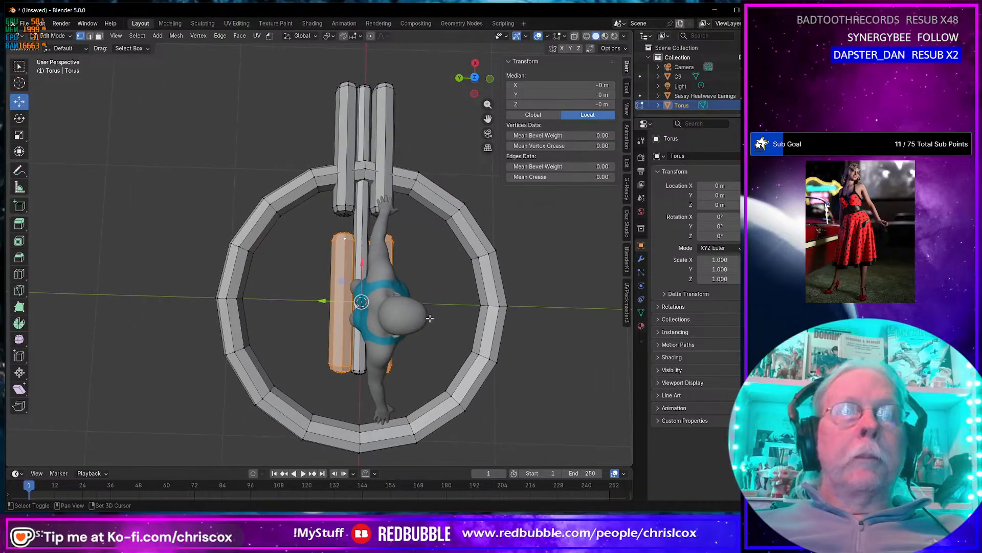
pyautogui.click(373, 254)
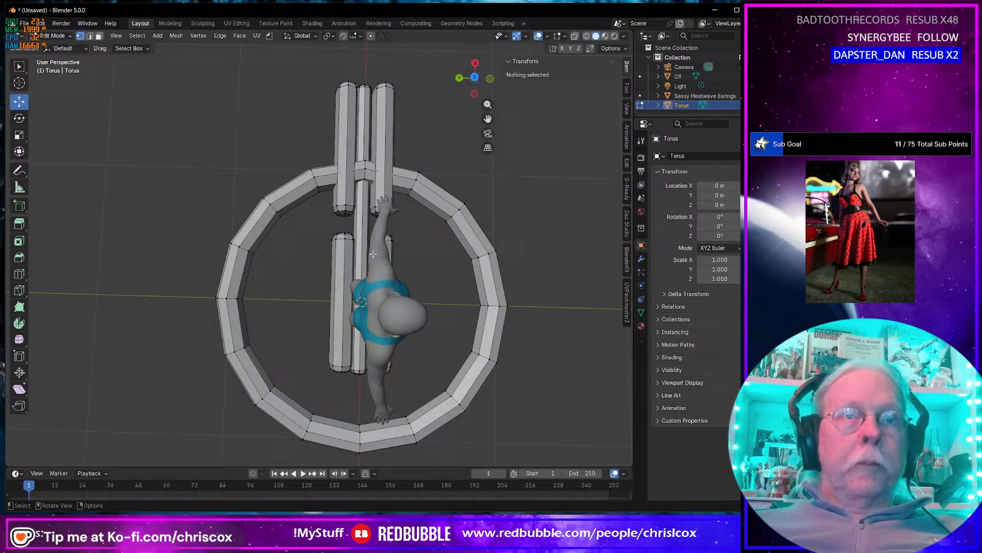
pyautogui.click(346, 239)
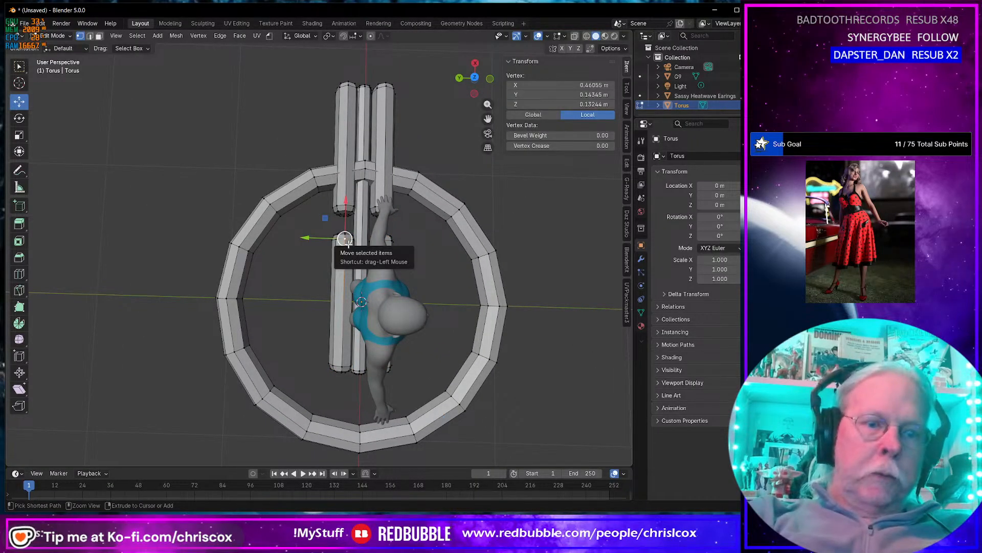
pyautogui.hotkey('ctrl', 'l')
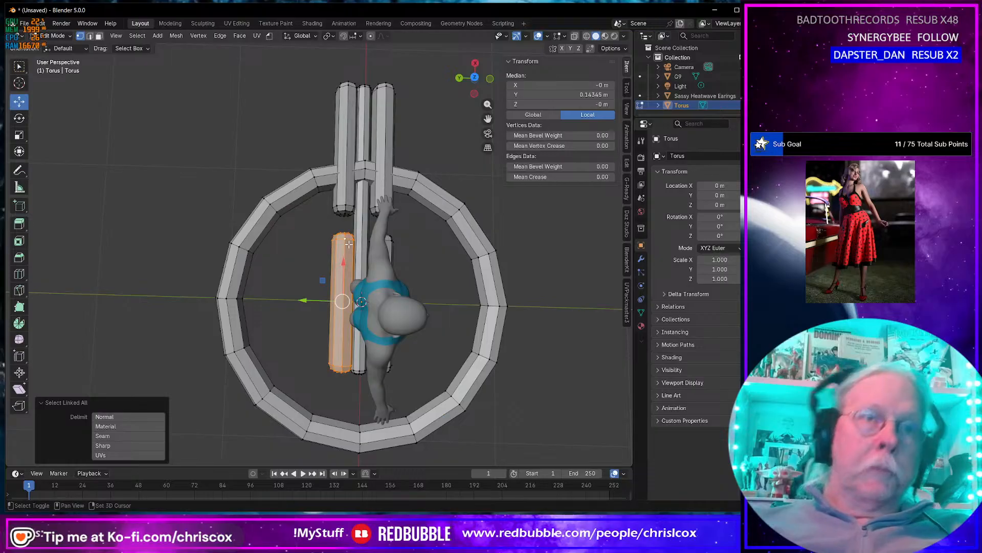
pyautogui.hotkey('shift', 'd')
pyautogui.press('Escape')
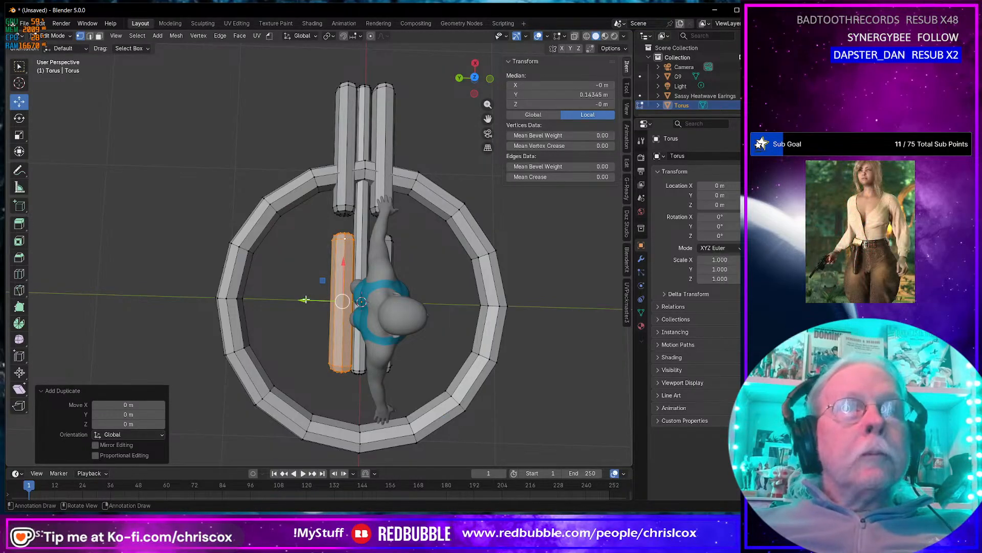
pyautogui.press('g')
pyautogui.press('y')
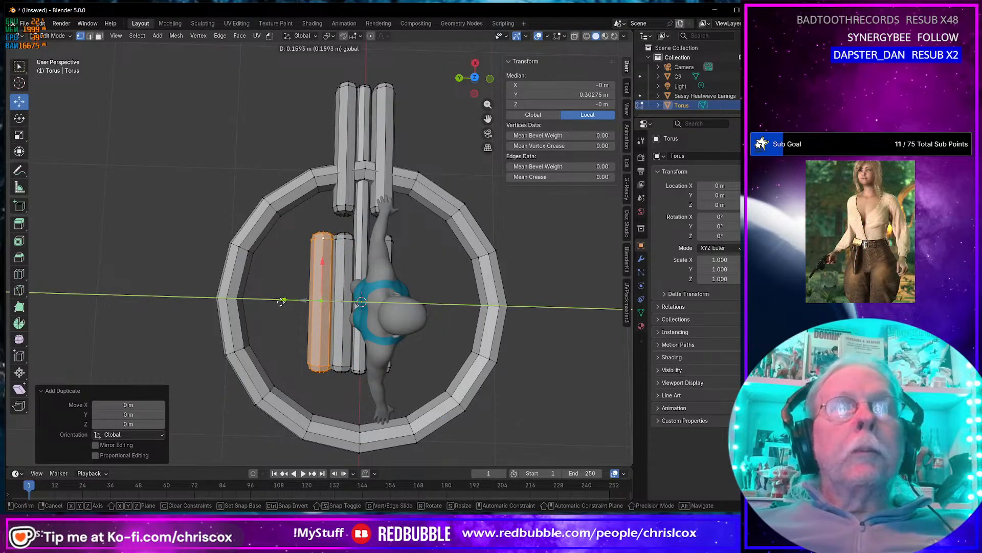
pyautogui.click(281, 302)
# Shorten the outer bar copy by scaling it along X to about 0.69.
pyautogui.moveTo(281, 301); pyautogui.dragTo(194, 279, button='middle')
pyautogui.press('s')
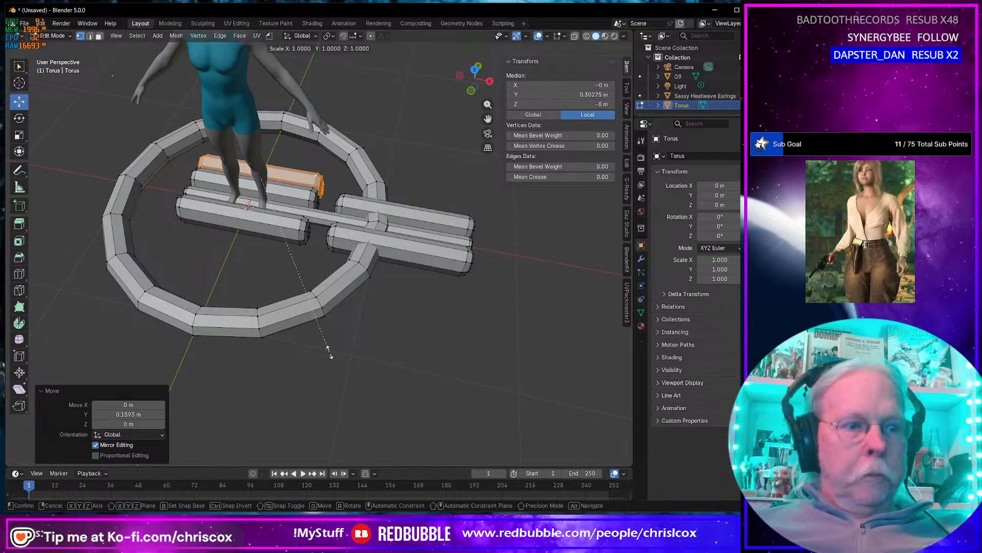
pyautogui.press('x')
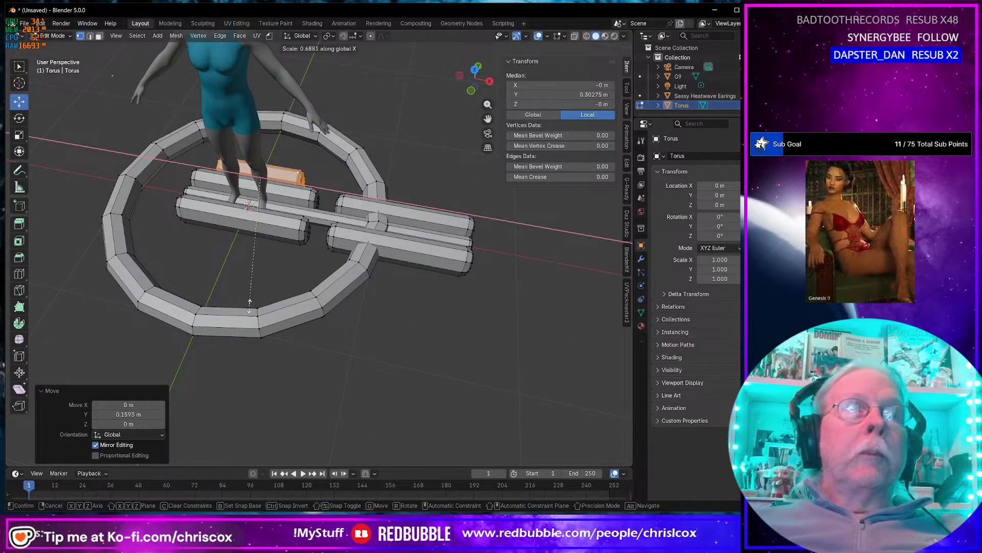
pyautogui.click(258, 310)
# Duplicate the shortened outer bar in place and set the copy's median Y to -0.30275 m.
pyautogui.moveTo(258, 309); pyautogui.dragTo(307, 271, button='middle')
pyautogui.hotkey('shift', 'd')
pyautogui.press('Escape')
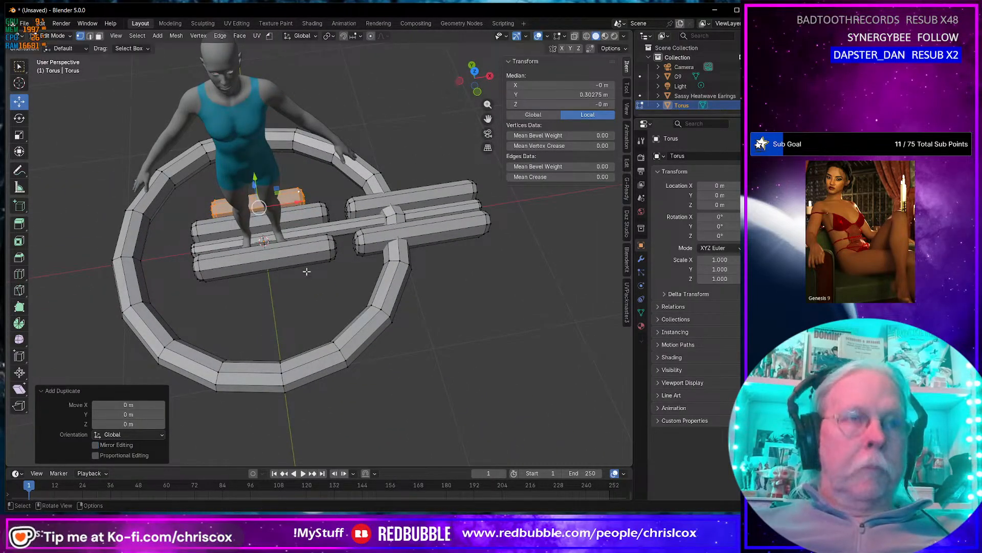
pyautogui.click(568, 94)
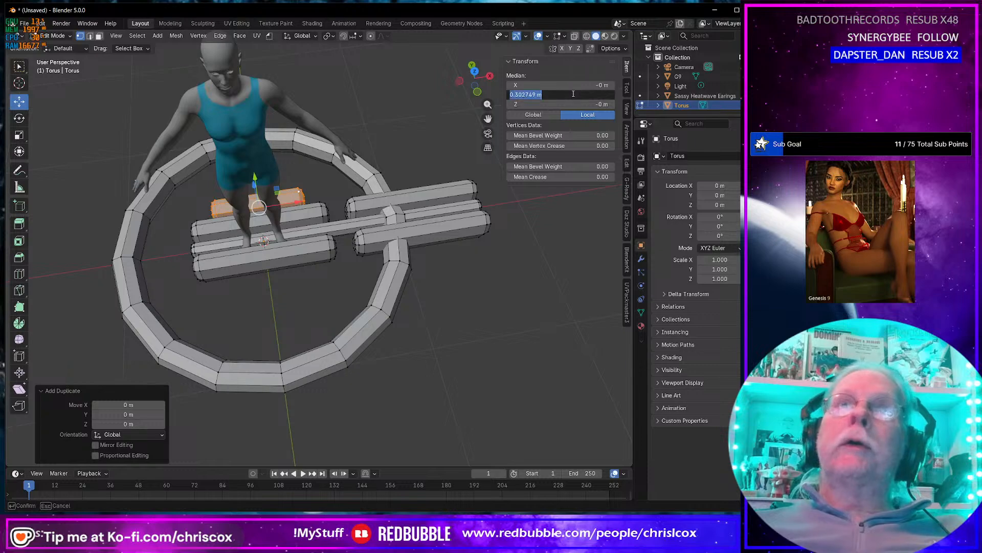
pyautogui.write('-')
pyautogui.press('Return')
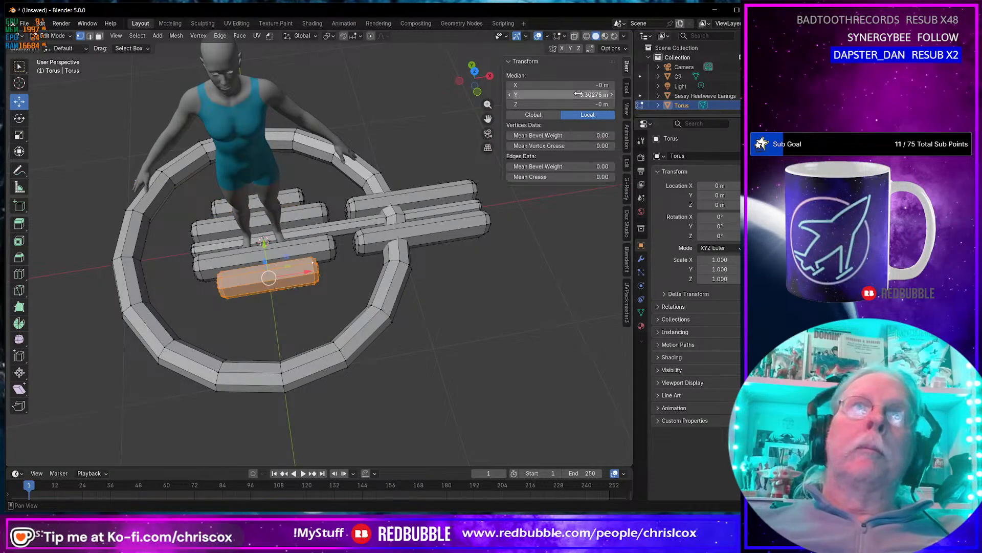
# Leave mesh editing and apply smooth shading to the whole ring-and-bars object.
pyautogui.scroll(-6, 335, 279)
pyautogui.moveTo(335, 277)
pyautogui.mouseDown(button='middle')
pyautogui.moveTo(331, 304)
pyautogui.moveTo(339, 235)
pyautogui.moveTo(323, 291)
pyautogui.moveTo(309, 297)
pyautogui.moveTo(323, 285)
pyautogui.mouseUp(button='middle')
pyautogui.press('Tab')
pyautogui.scroll(3, 323, 254)
pyautogui.rightClick(309, 247)
pyautogui.click(309, 248)
pyautogui.scroll(5, 309, 302)
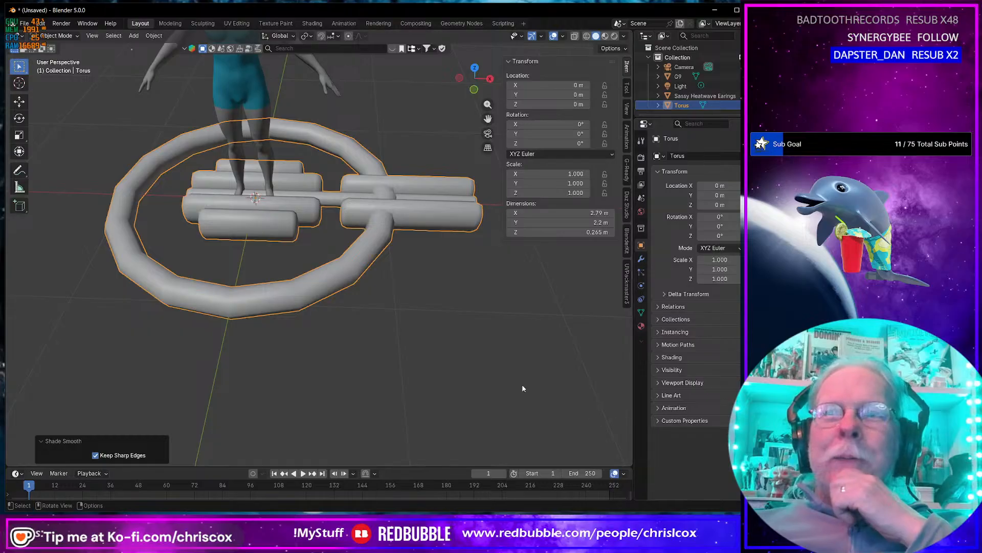
# Examine the smooth-shaded ring and bars from several angles and look through the available modifier categories.
pyautogui.moveTo(446, 243); pyautogui.dragTo(409, 266, button='middle')
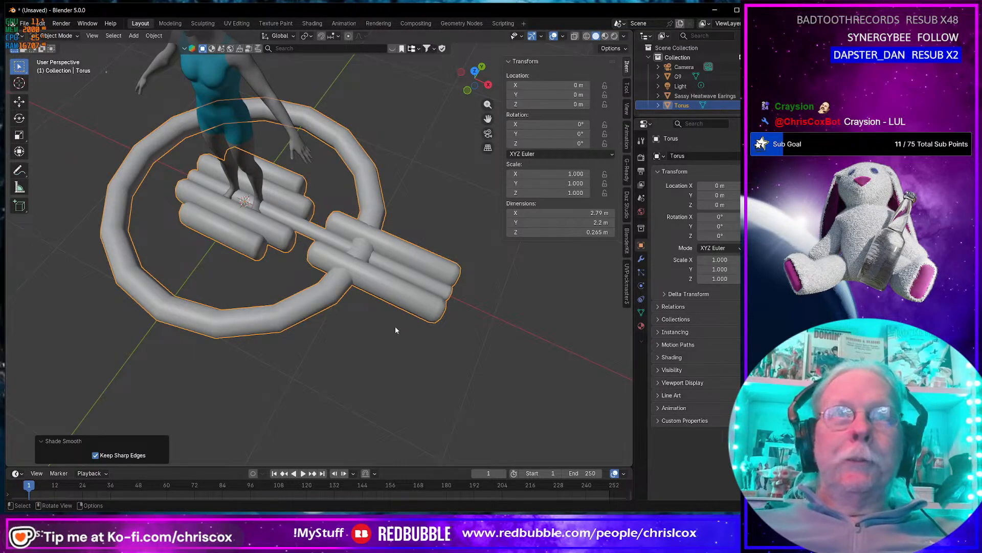
pyautogui.click(642, 260)
pyautogui.click(671, 156)
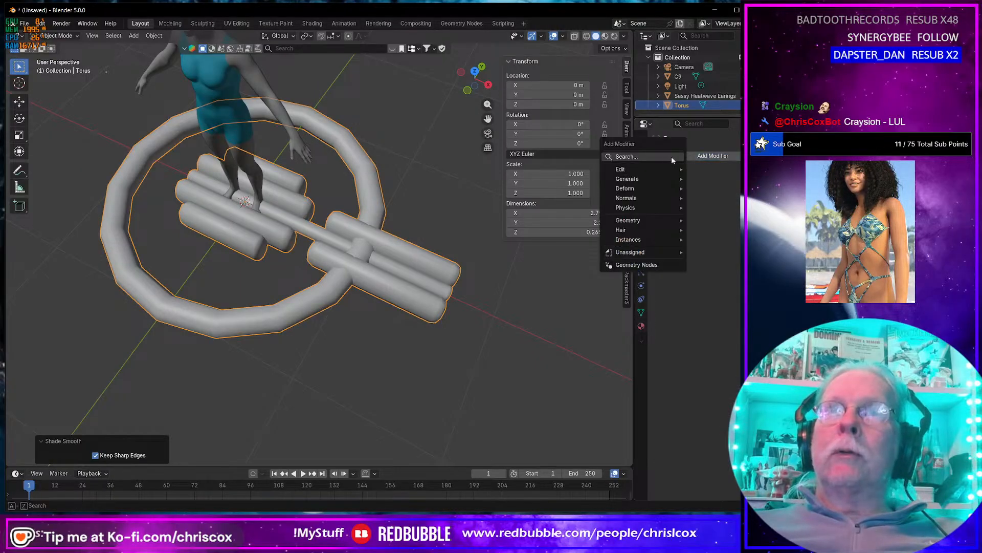
pyautogui.moveTo(628, 221)
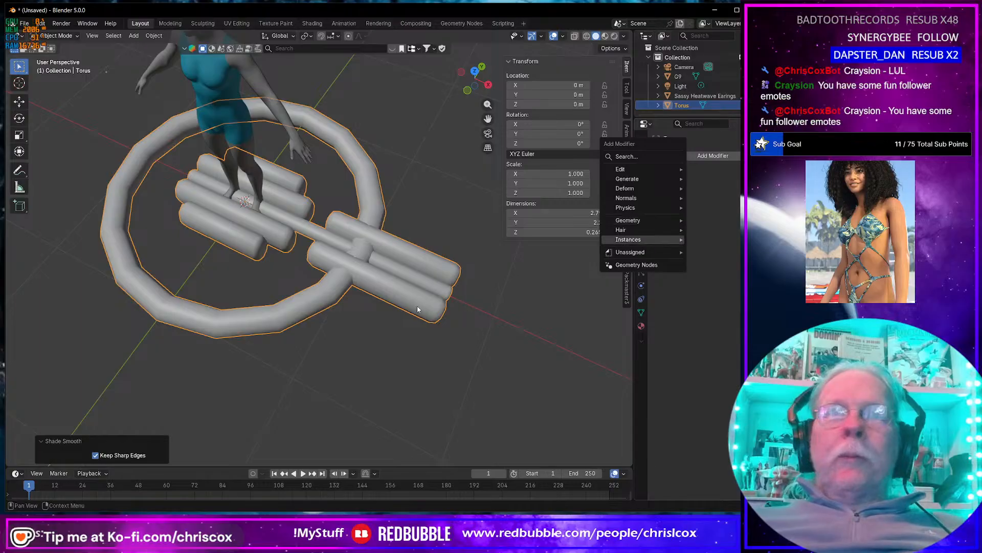
pyautogui.scroll(-6, 388, 342)
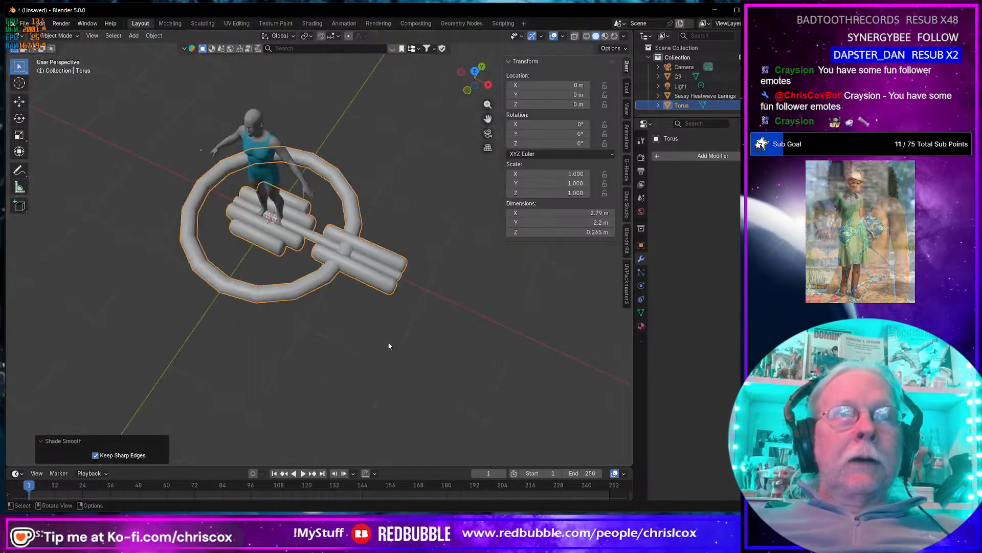
pyautogui.moveTo(386, 342); pyautogui.dragTo(508, 303, button='middle')
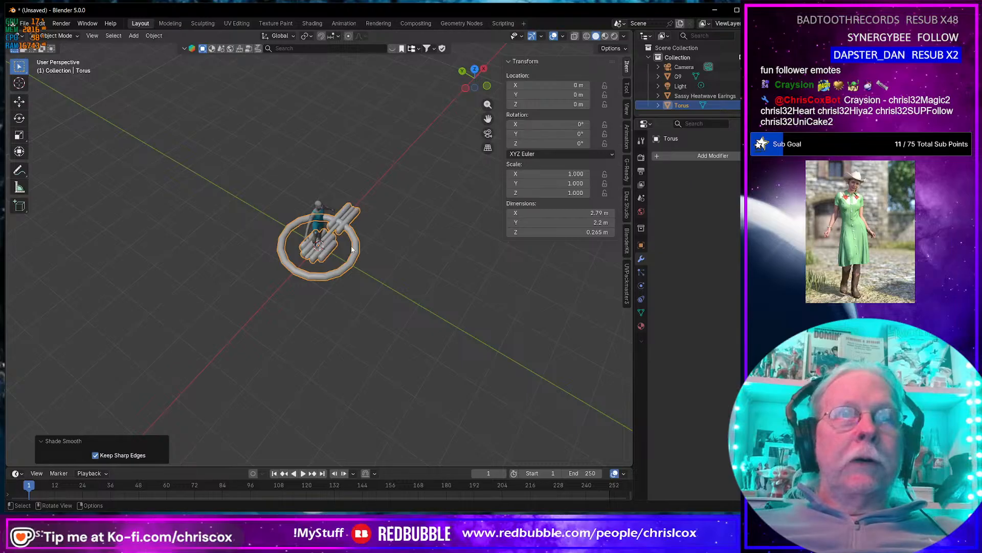
pyautogui.scroll(5, 352, 249)
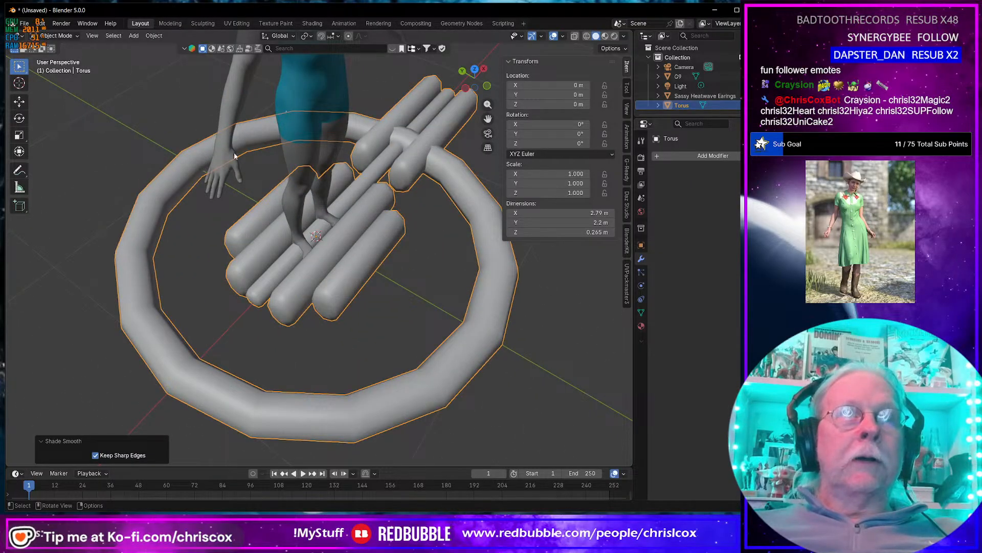
pyautogui.moveTo(234, 155); pyautogui.dragTo(258, 206, button='middle')
pyautogui.moveTo(368, 237)
pyautogui.mouseDown(button='middle')
pyautogui.moveTo(315, 225)
pyautogui.moveTo(352, 238)
pyautogui.mouseUp(button='middle')
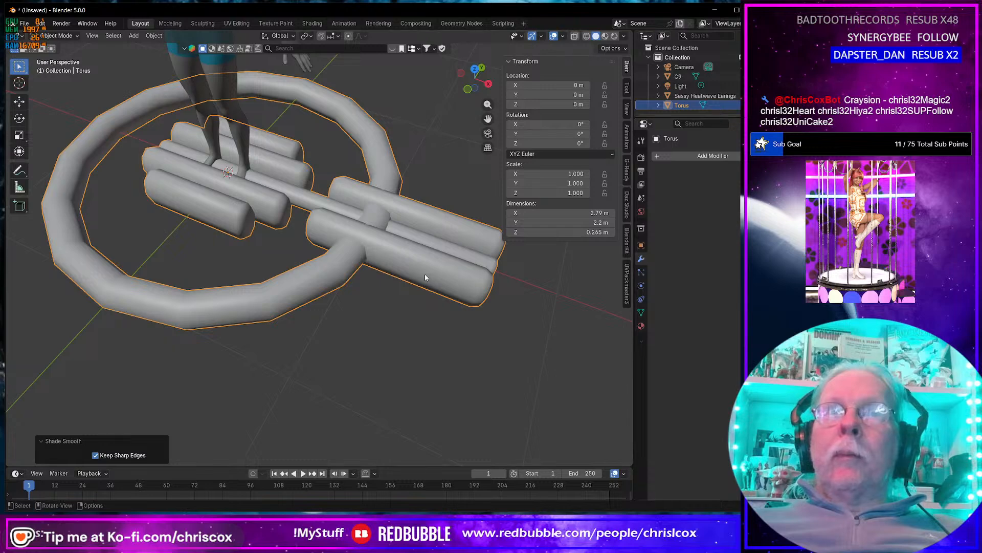
pyautogui.scroll(3, 425, 275)
pyautogui.scroll(-4, 425, 276)
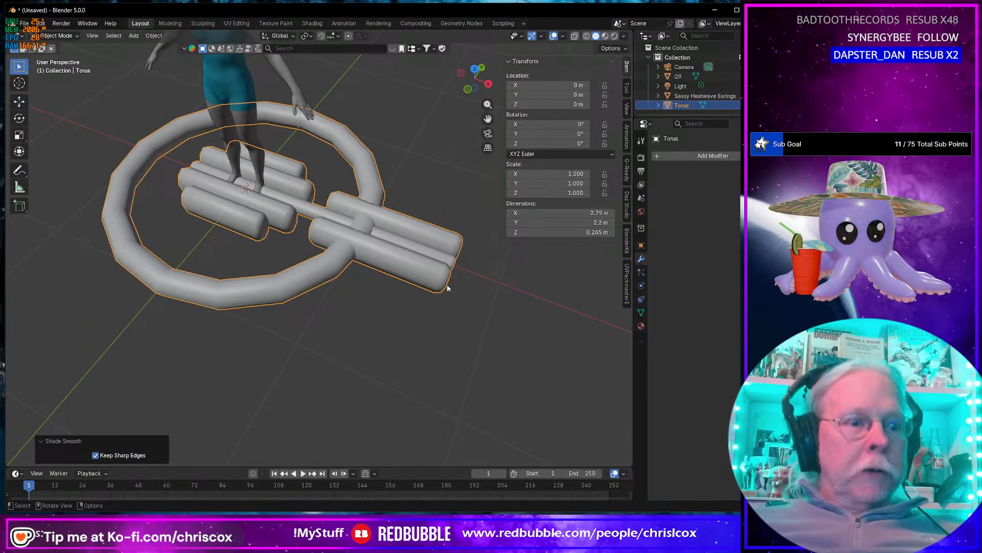
# Duplicate the ring-and-bars object in place, keeping the copy as a spare, and select the original Torus's entire mesh for editing.
pyautogui.hotkey('shift', 'd')
pyautogui.rightClick(382, 282)
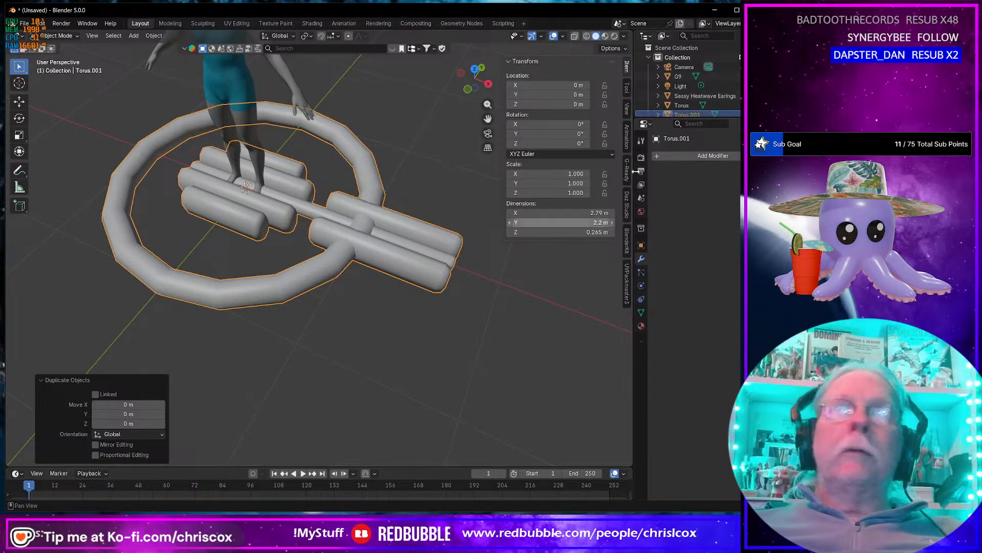
pyautogui.click(690, 107)
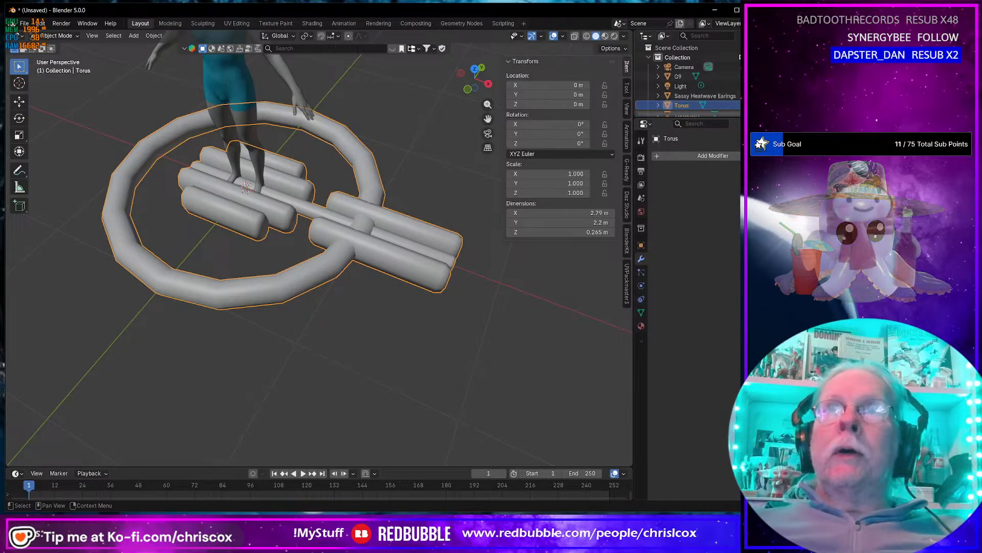
pyautogui.press('Tab')
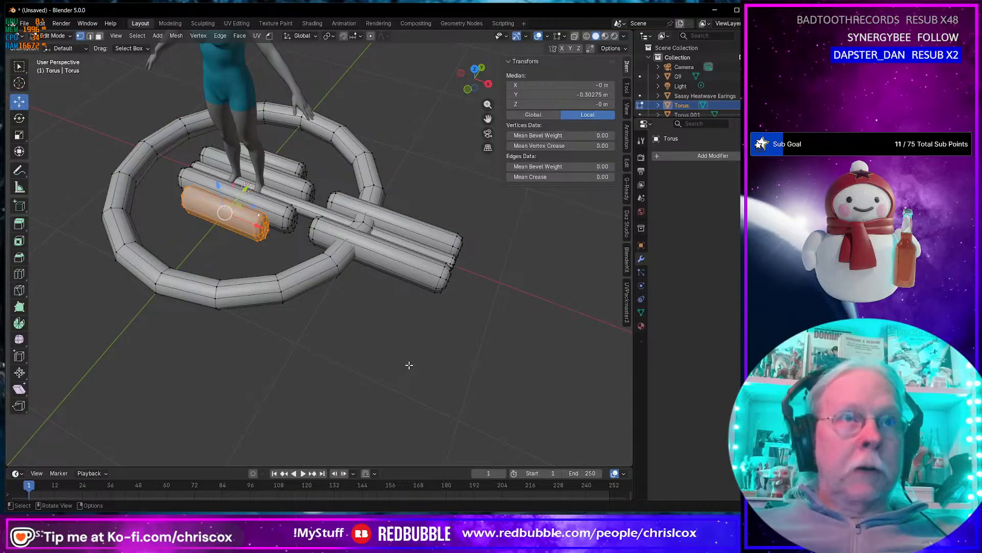
pyautogui.press('a')
pyautogui.press('s')
pyautogui.click(432, 369)
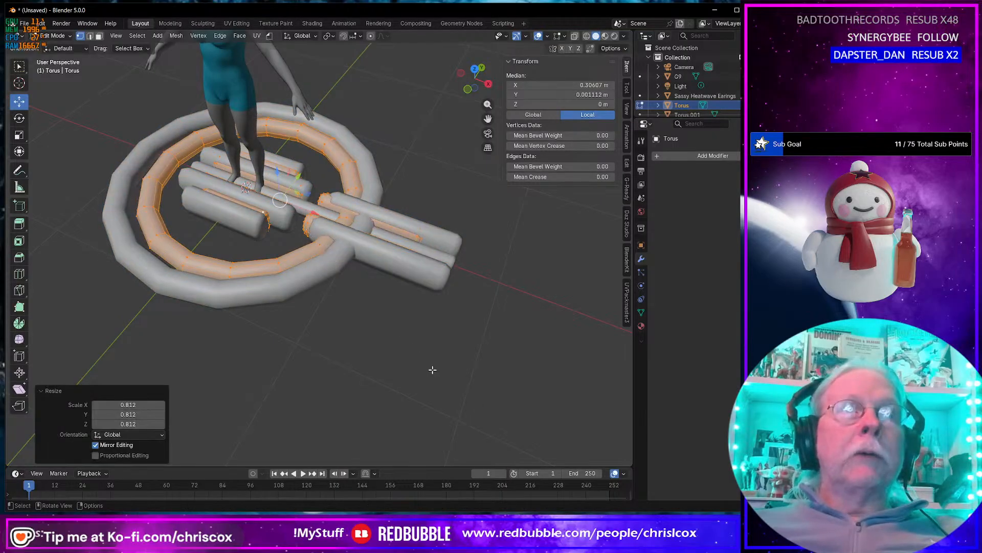
pyautogui.hotkey('ctrl', 'z')
# Hide the spare Torus.001, and set the transform orientation to Cursor and the pivot point to 3D Cursor.
pyautogui.moveTo(731, 118); pyautogui.dragTo(731, 195)
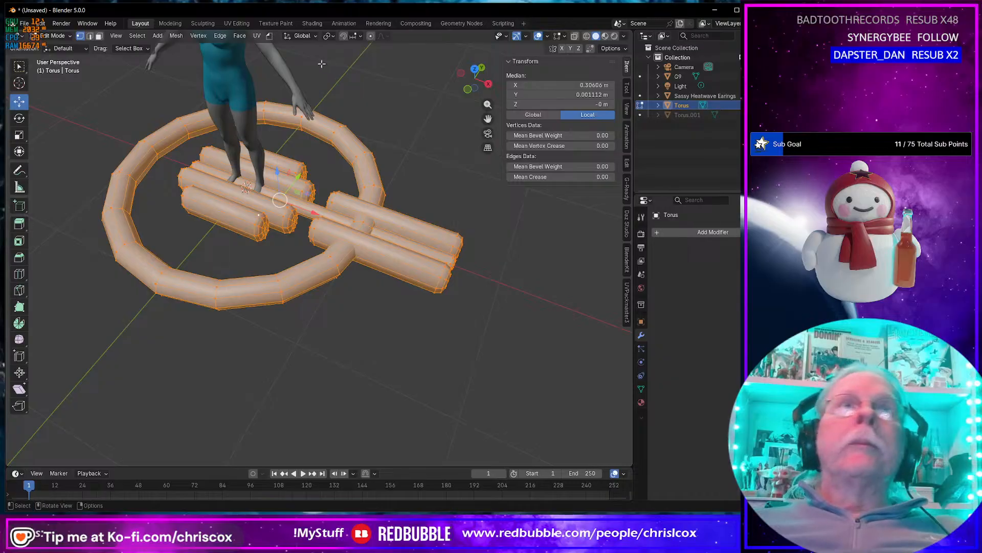
pyautogui.click(310, 37)
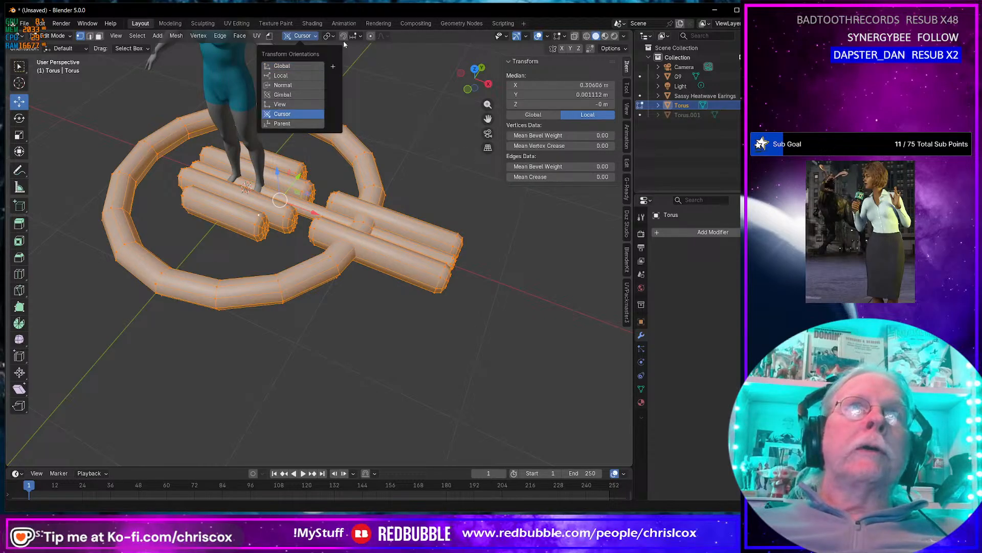
pyautogui.click(329, 36)
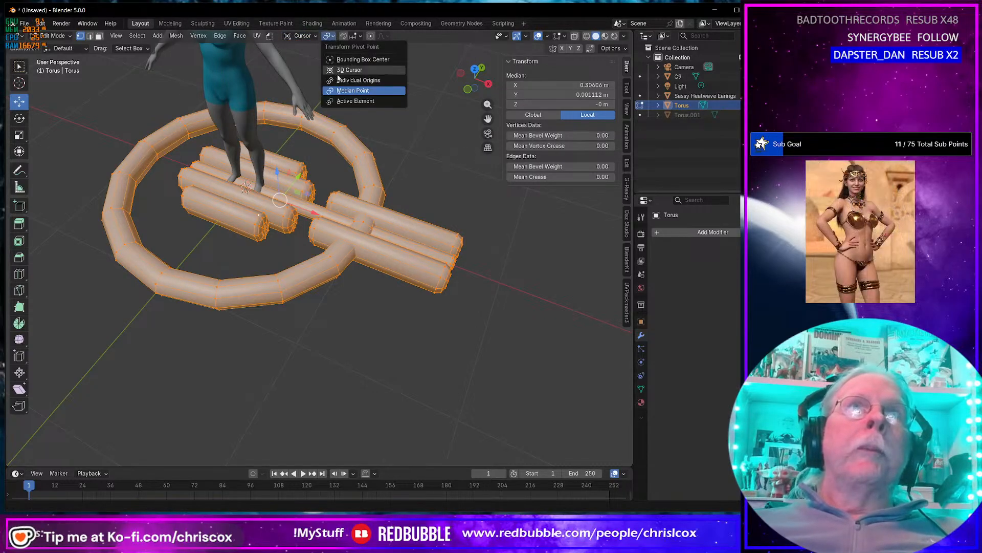
pyautogui.click(339, 70)
# Scale the original Torus's entire mesh uniformly to about 0.103 around the 3D cursor and frame it in the view.
pyautogui.moveTo(288, 215); pyautogui.dragTo(395, 295, button='middle')
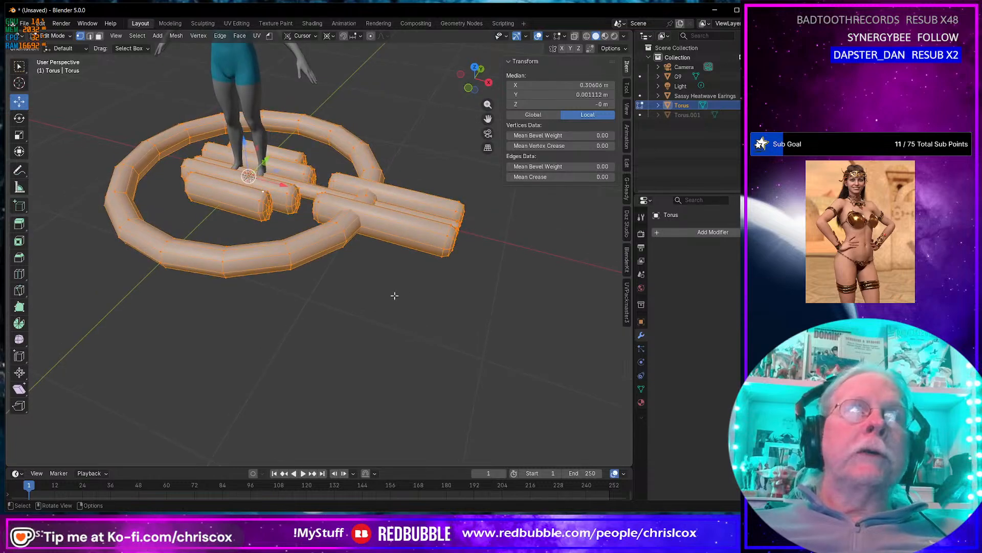
pyautogui.press('s')
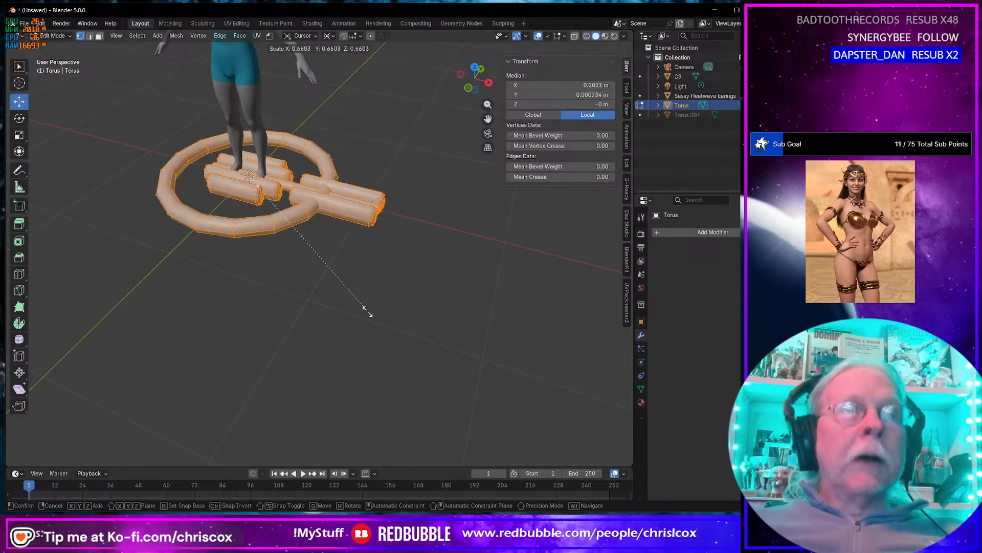
pyautogui.click(264, 207)
pyautogui.press('KP_Decimal')
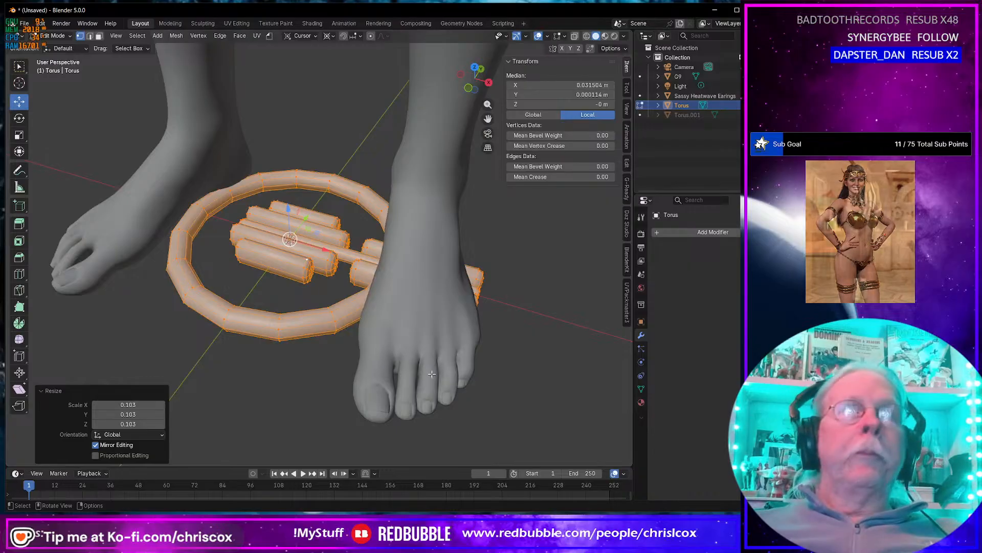
# Scale the Torus's entire mesh down again to about 0.091 around the 3D cursor and return to Object Mode.
pyautogui.press('s')
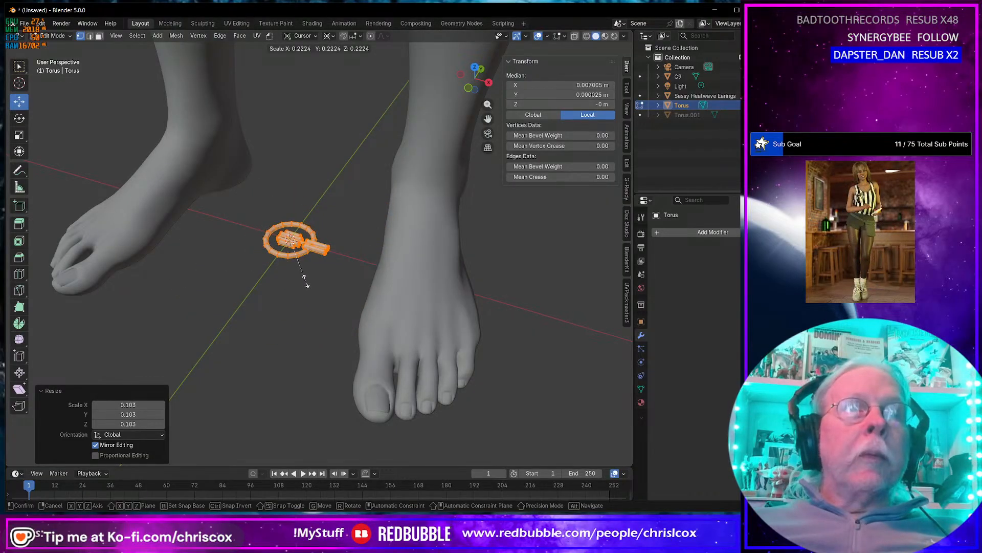
pyautogui.click(296, 251)
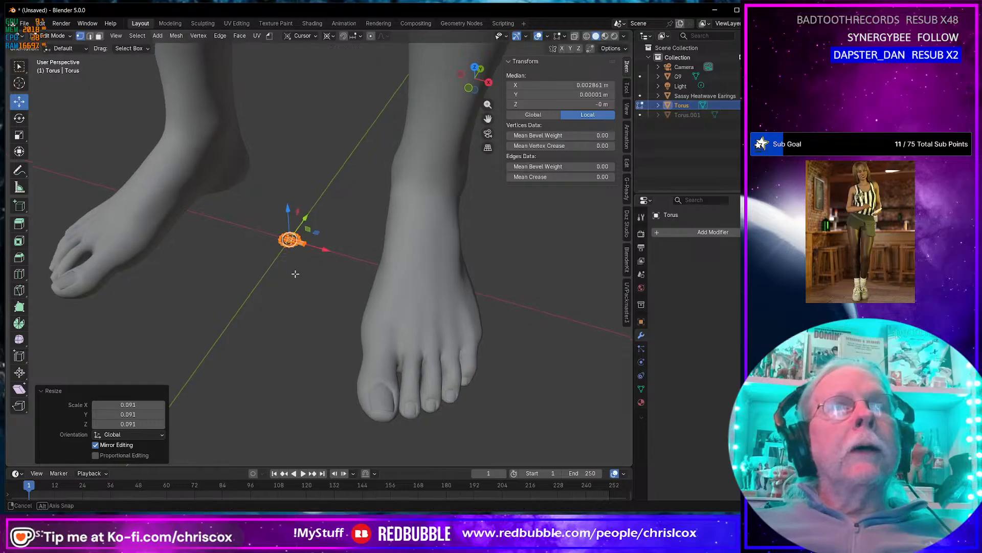
pyautogui.moveTo(297, 251); pyautogui.dragTo(316, 262, button='middle')
pyautogui.press('Tab')
# Add a 32-vertex circle mesh with a 1 m radius at the world origin, leaving only the circle selected.
pyautogui.hotkey('shift', 'a')
pyautogui.moveTo(313, 279)
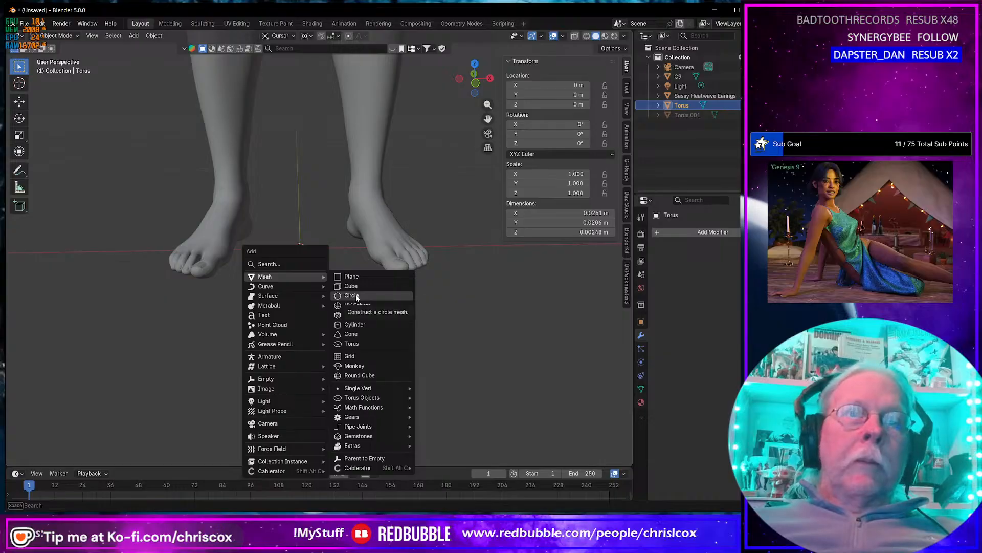
pyautogui.click(356, 295)
pyautogui.scroll(-6, 365, 304)
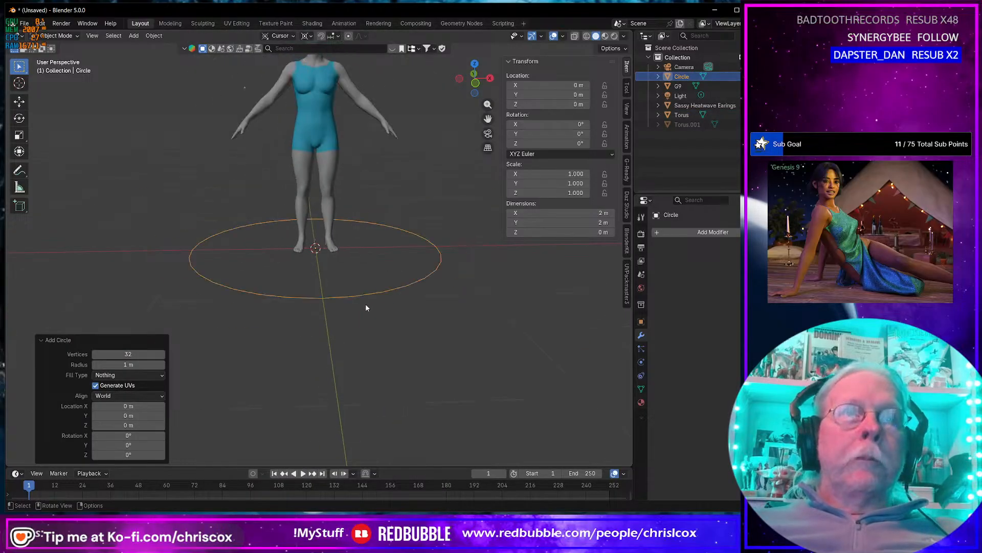
pyautogui.press('a')
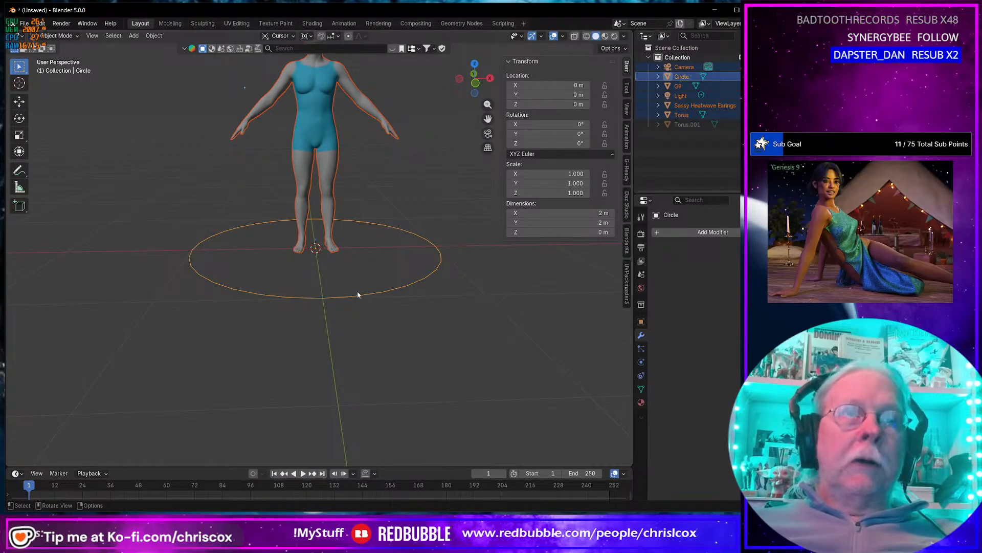
pyautogui.click(354, 295)
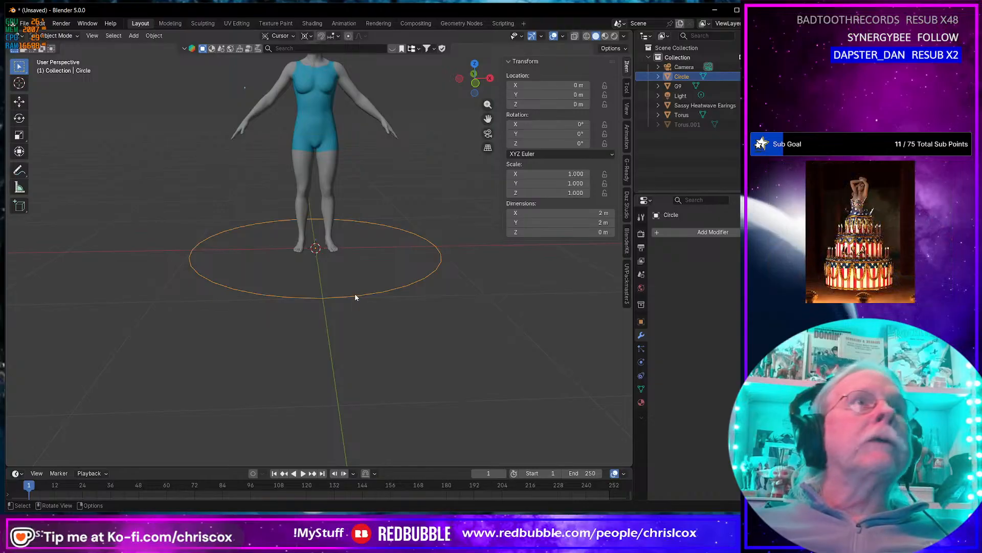
# Scale all of the circle's vertices uniformly to about 0.058 in Edit Mode.
pyautogui.press('Tab')
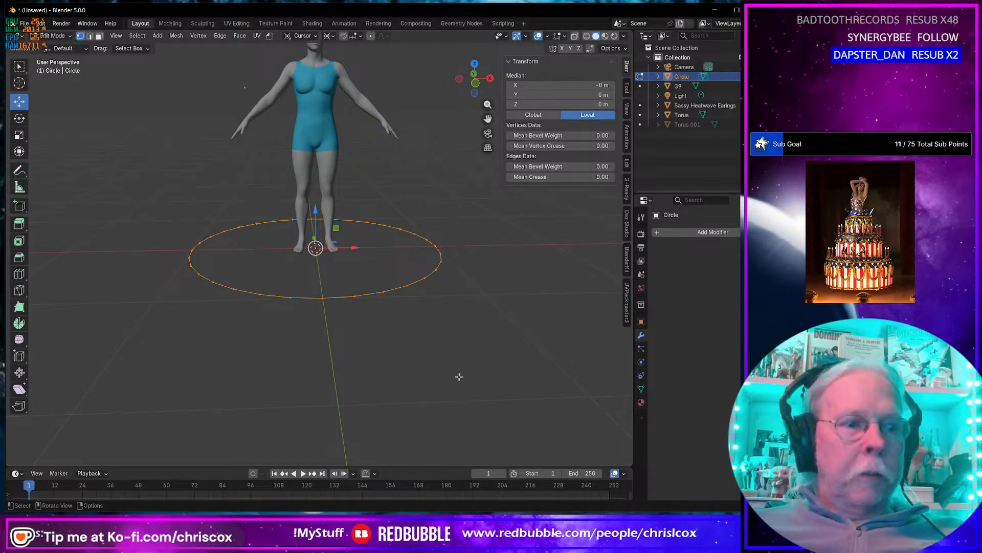
pyautogui.press('s')
pyautogui.click(318, 260)
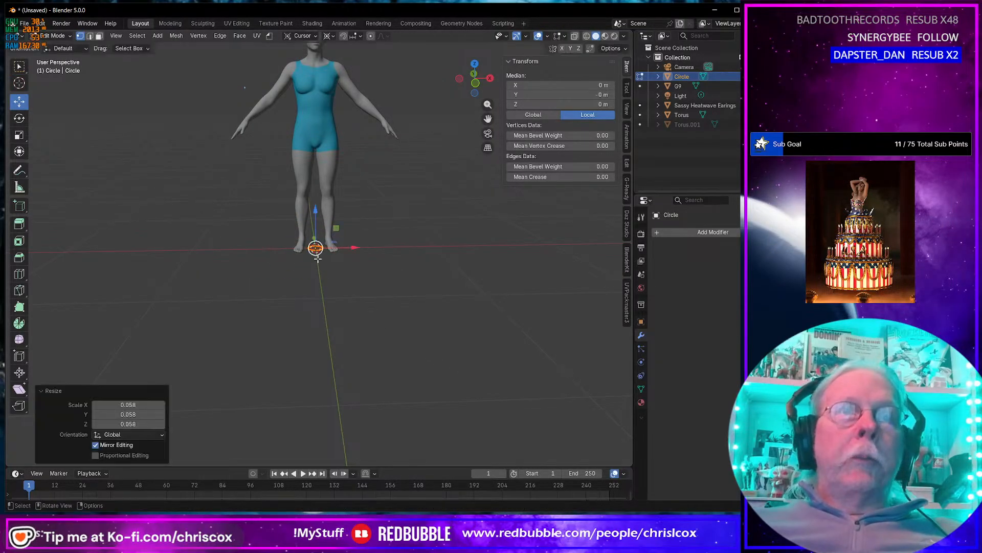
# In front view, move the circle's vertices to ankle height on the figure's leg, at about X -0.109 m and Z 0.111 m.
pyautogui.press('KP_1')
pyautogui.moveTo(339, 229); pyautogui.dragTo(323, 220)
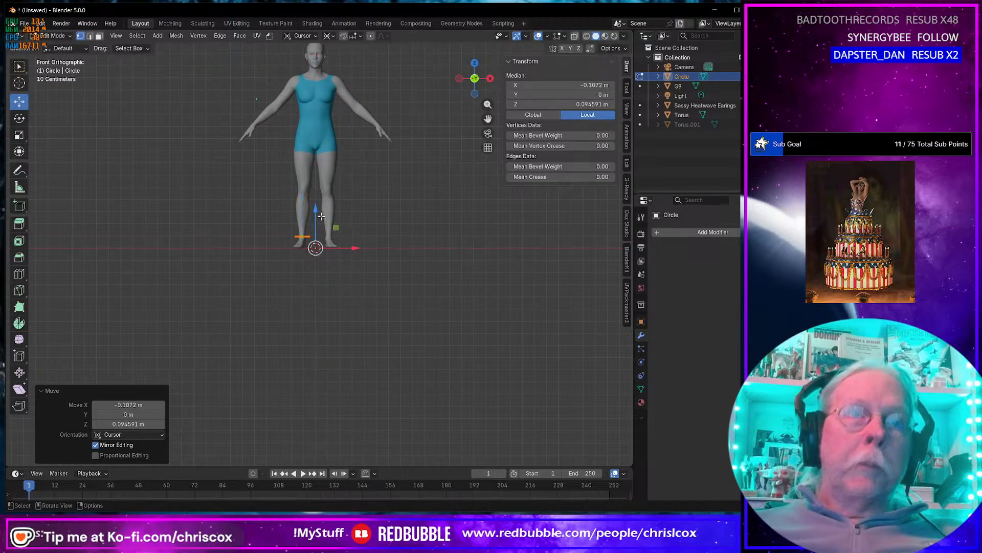
pyautogui.press('KP_Decimal')
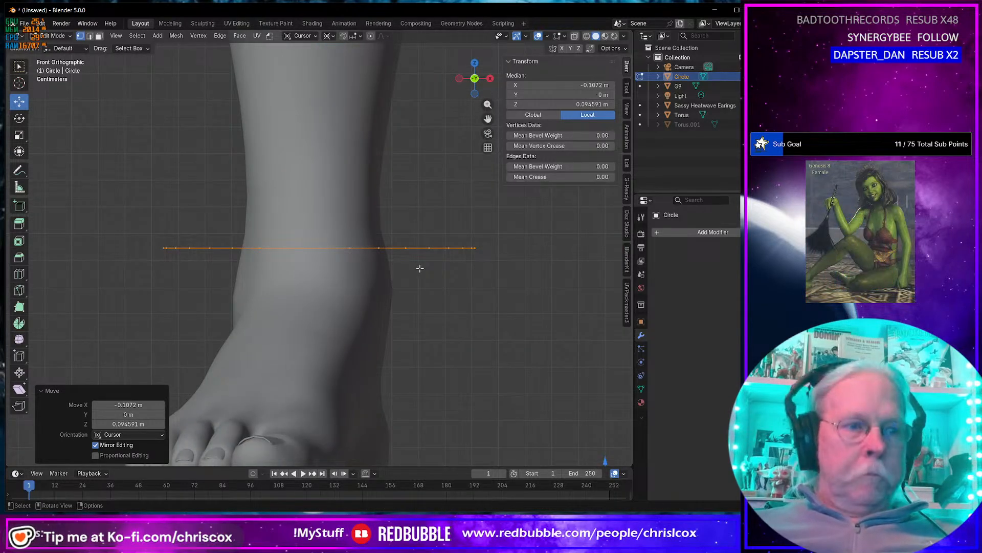
pyautogui.press('g')
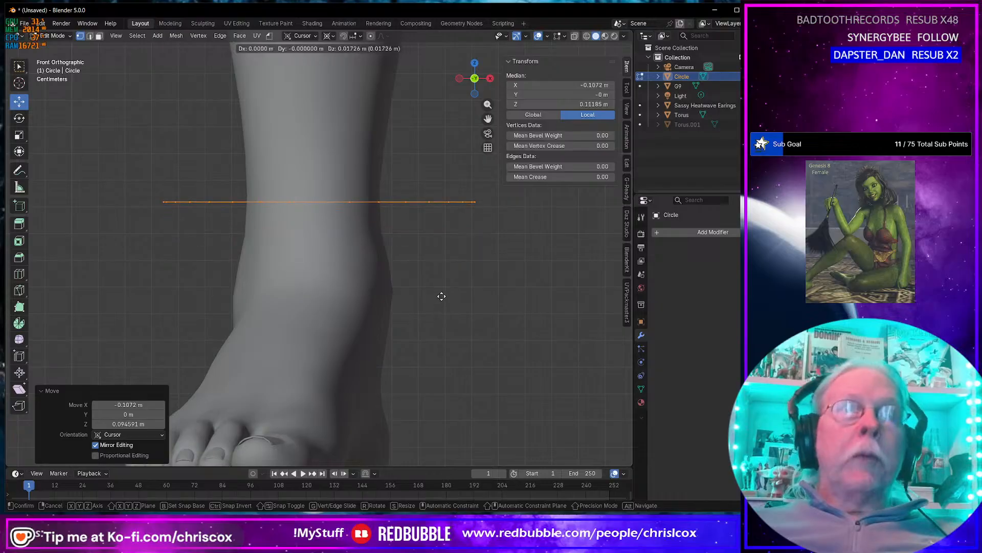
pyautogui.click(437, 298)
pyautogui.press('s')
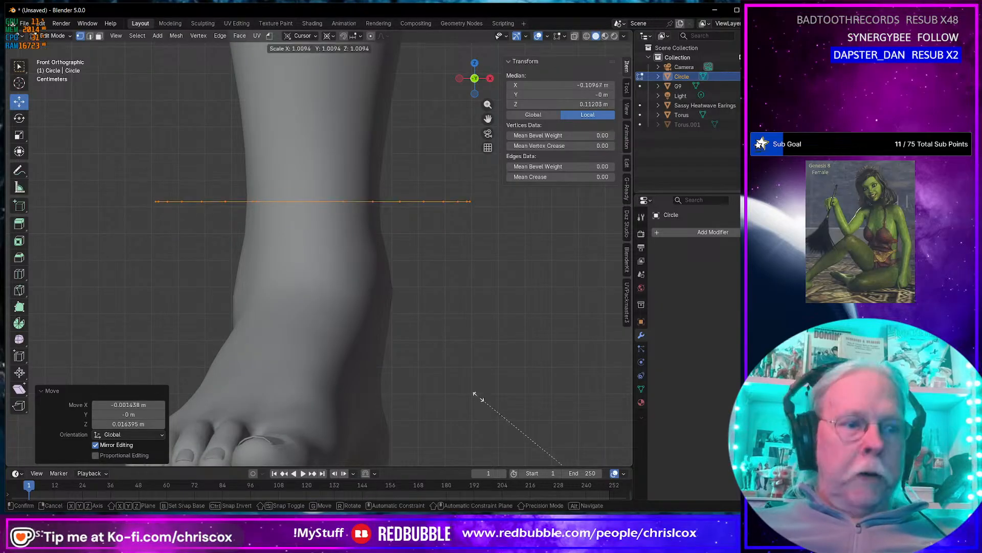
pyautogui.click(446, 368)
pyautogui.hotkey('ctrl', 'z')
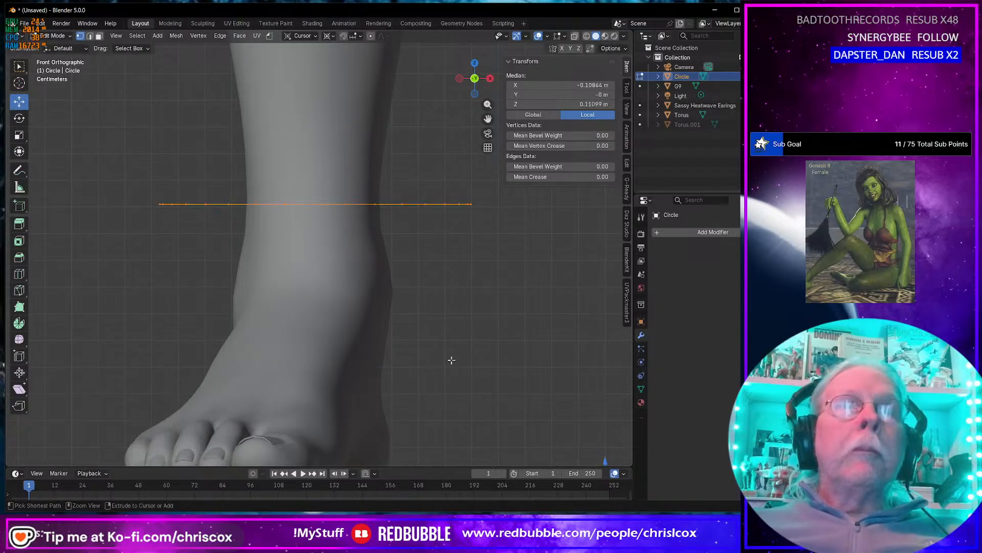
# Set the transform orientation to Global and the pivot to Median Point, and scale the circle uniformly to about 0.515.
pyautogui.click(314, 37)
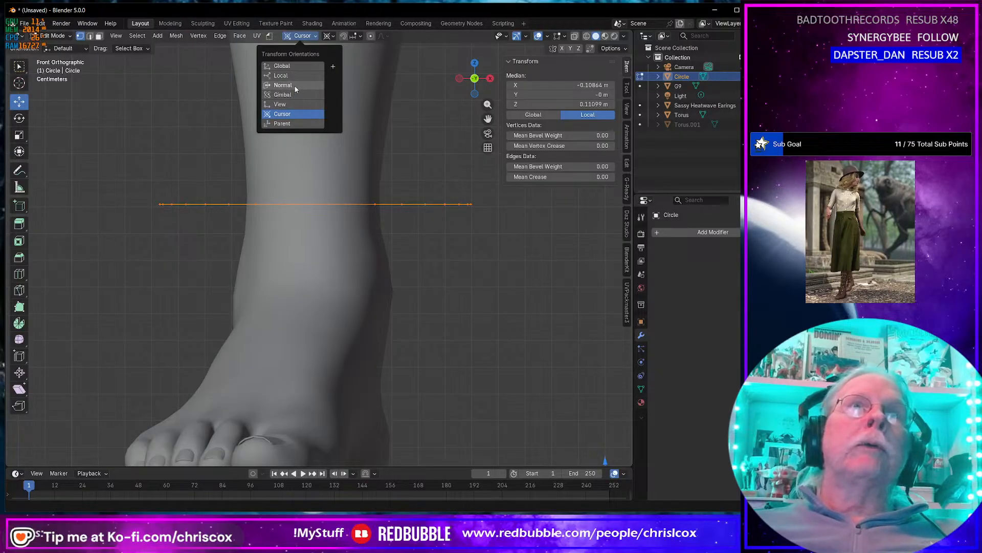
pyautogui.click(297, 68)
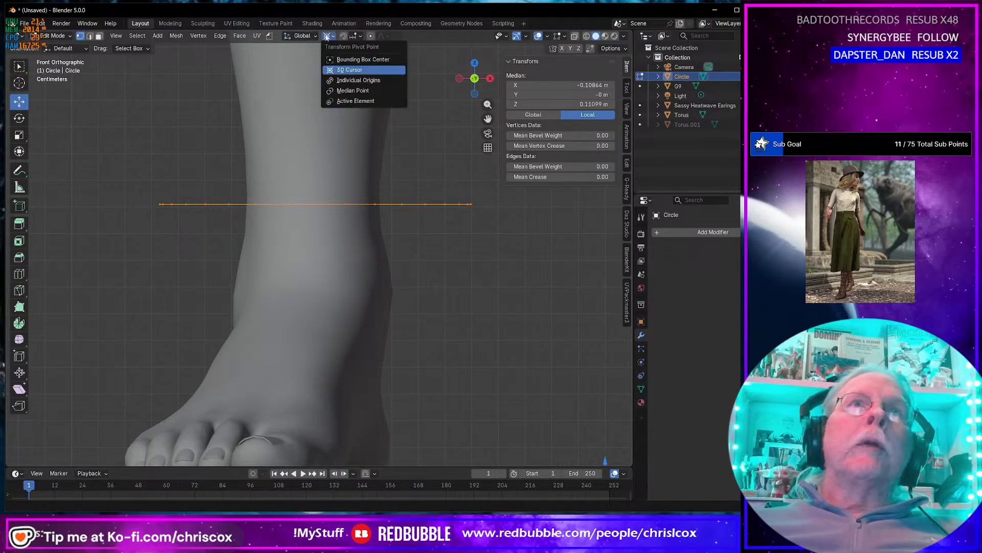
pyautogui.click(330, 36)
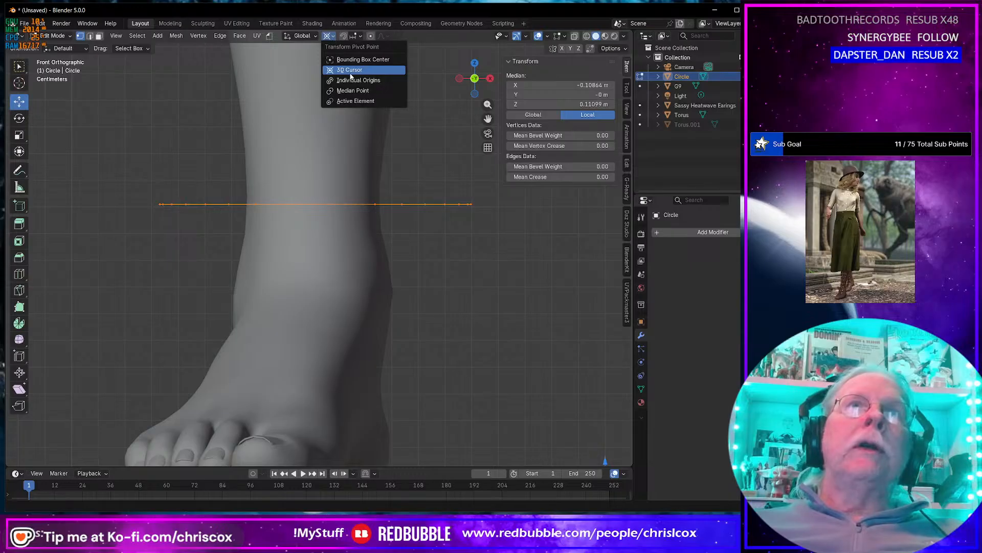
pyautogui.click(352, 90)
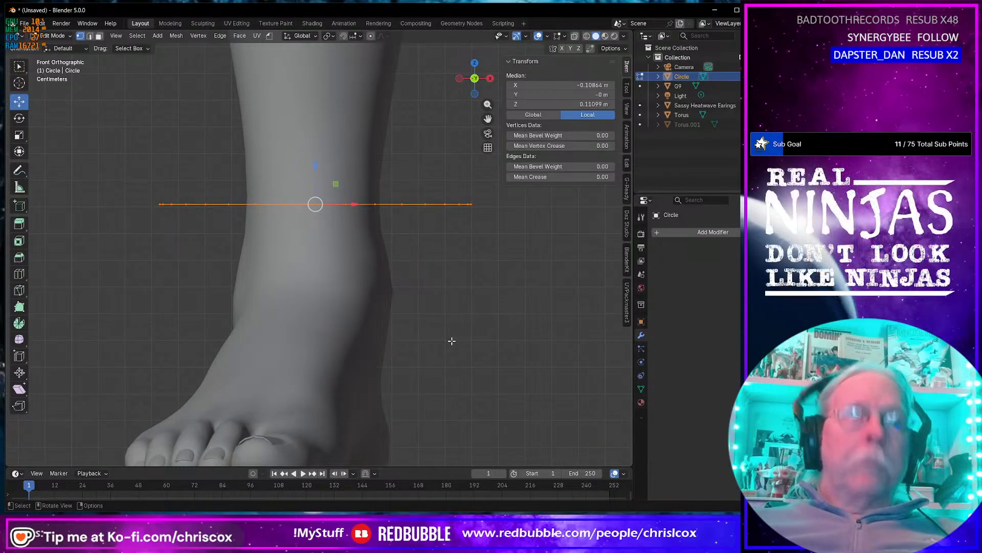
pyautogui.press('s')
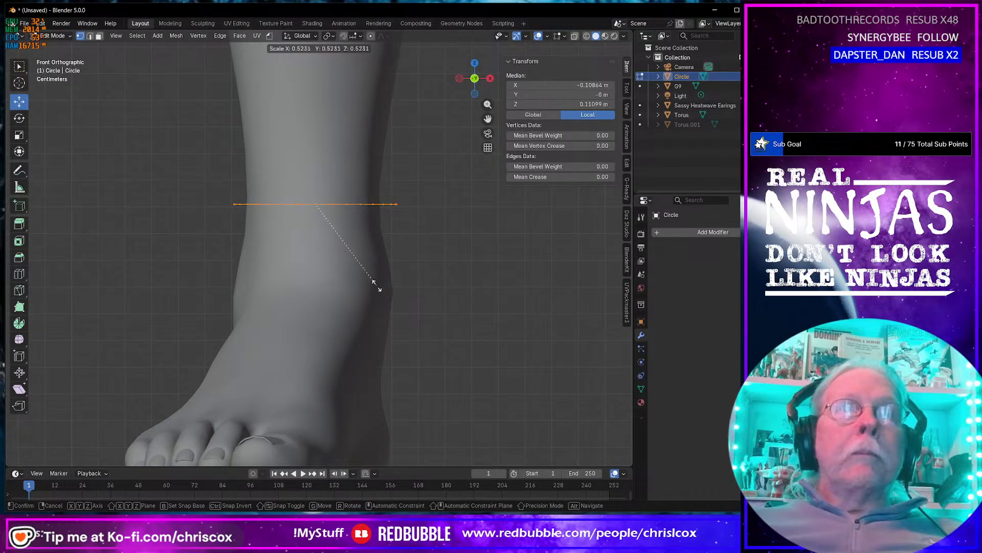
pyautogui.click(367, 287)
# In left view, move the circle about 0.051 m along Y into the ankle and scale it along Y to about 1.427.
pyautogui.press('ctrl+KP_3')
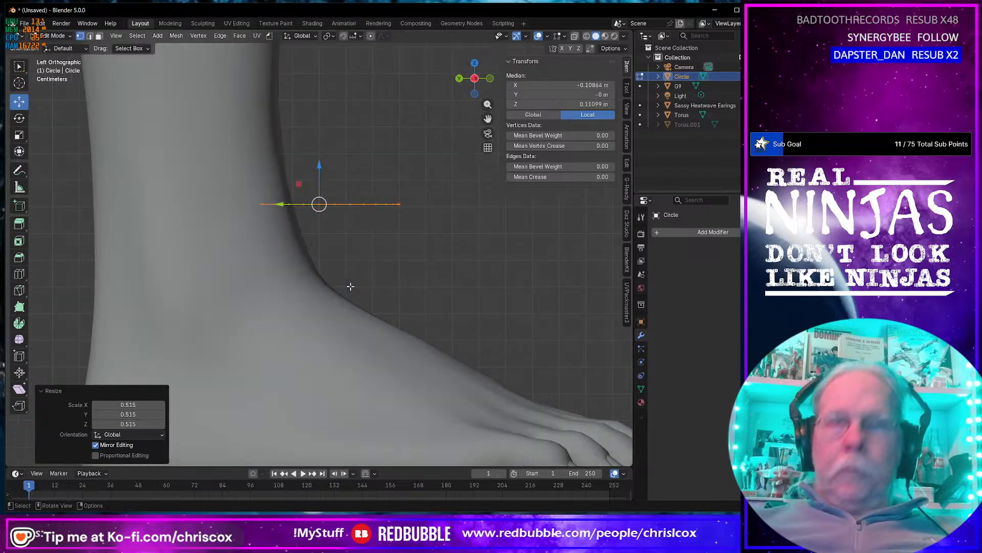
pyautogui.moveTo(284, 200); pyautogui.dragTo(207, 204)
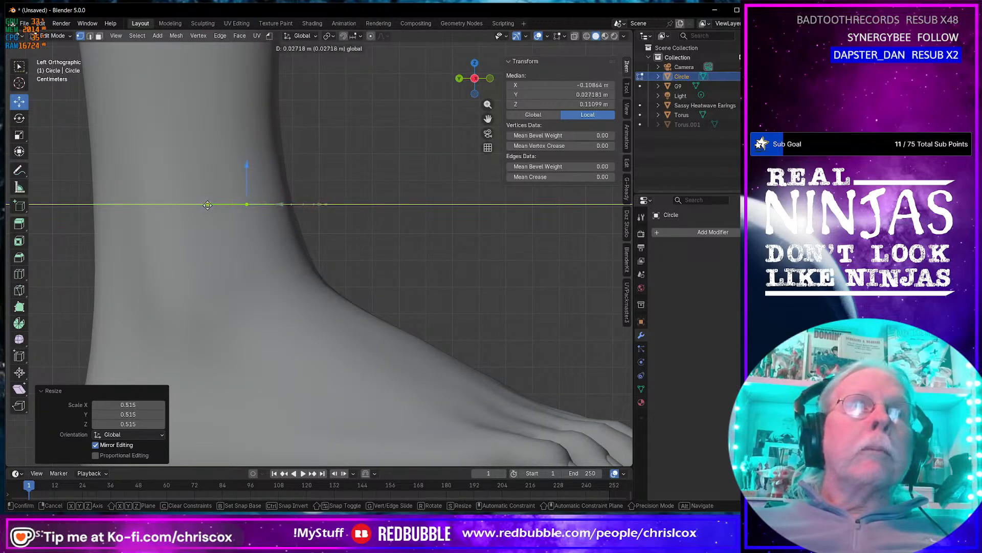
pyautogui.moveTo(144, 211); pyautogui.dragTo(145, 211)
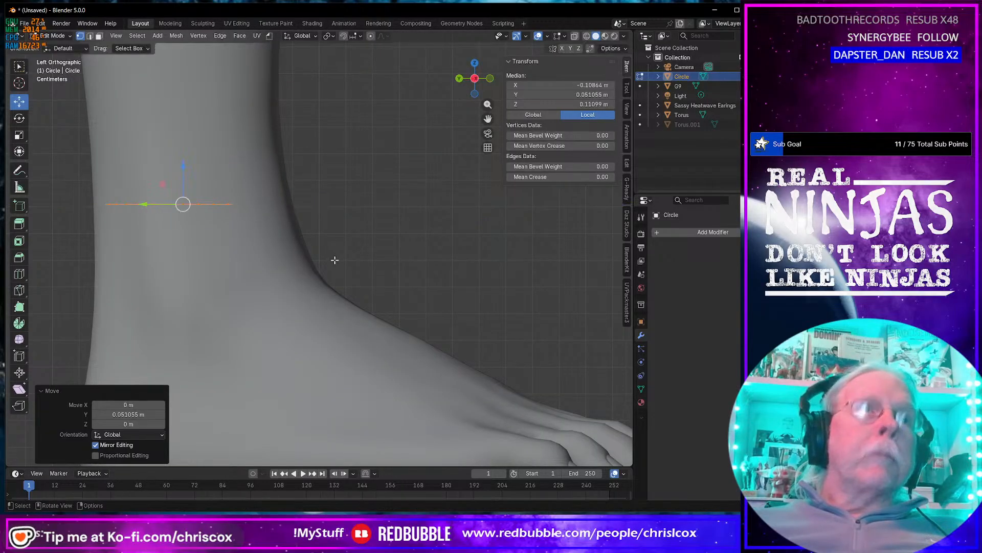
pyautogui.press('s')
pyautogui.press('y')
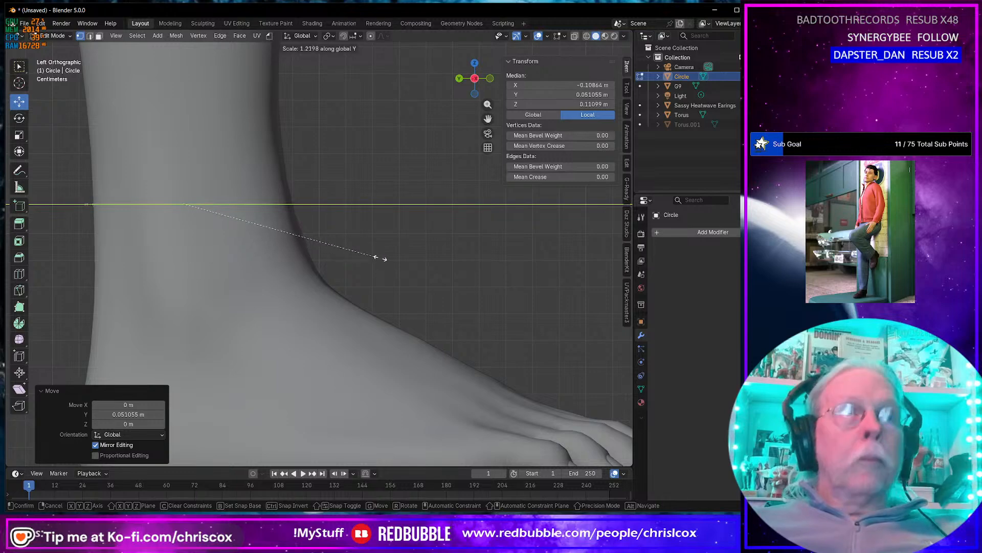
pyautogui.click(407, 263)
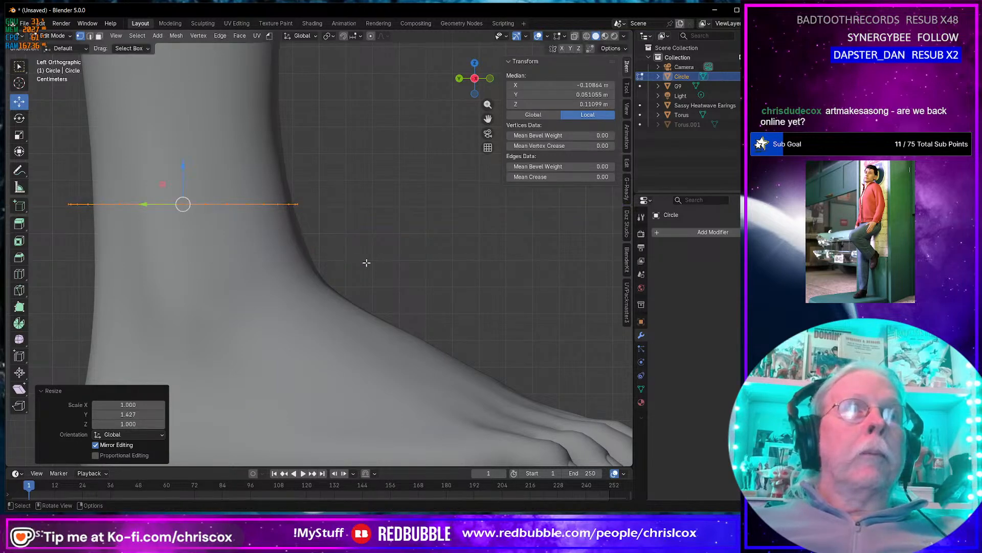
# Move the circle about -0.006 m along Y and scale it along Y to about 0.863 to fit around the ankle.
pyautogui.moveTo(366, 263); pyautogui.dragTo(351, 307, button='middle')
pyautogui.moveTo(131, 219); pyautogui.dragTo(157, 231)
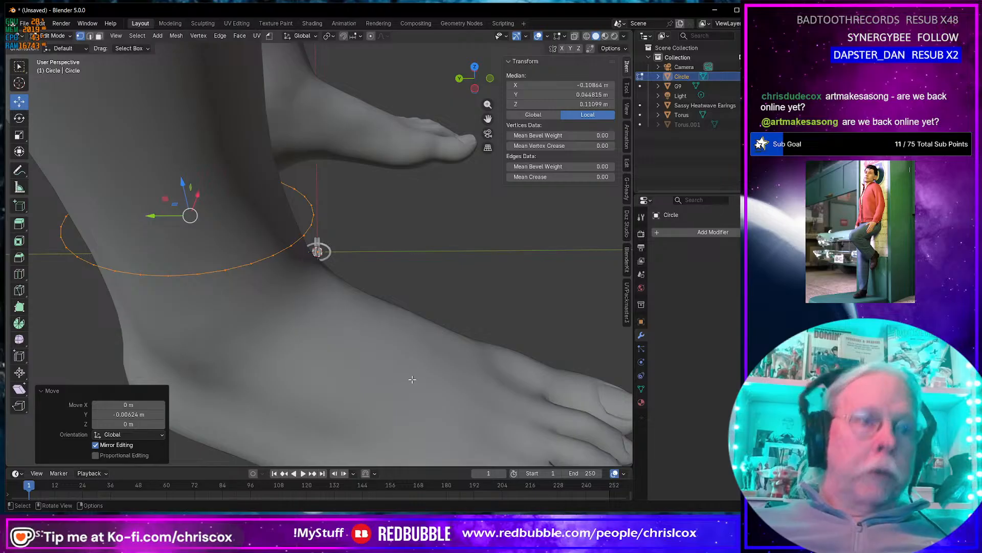
pyautogui.press('s')
pyautogui.press('y')
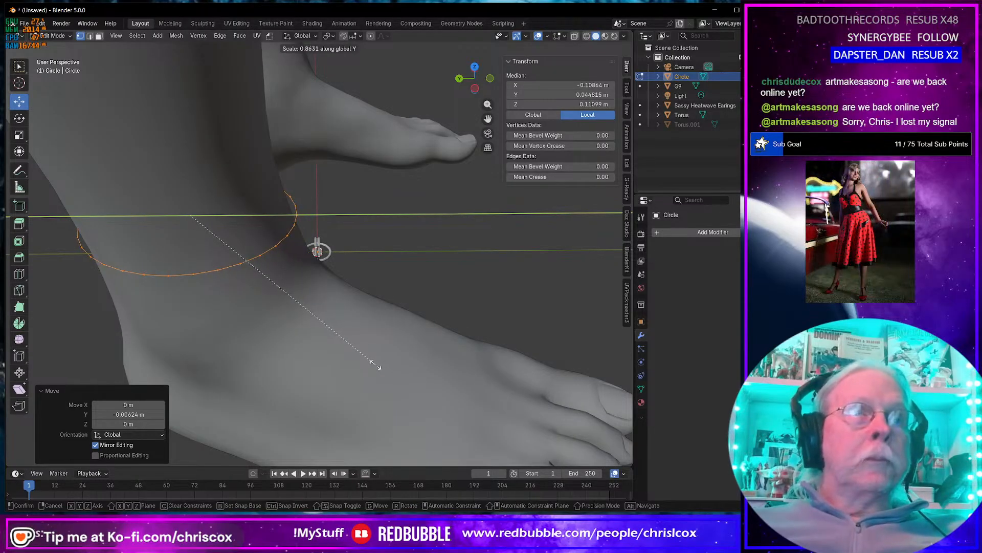
pyautogui.click(376, 364)
pyautogui.moveTo(376, 364); pyautogui.dragTo(278, 307, button='middle')
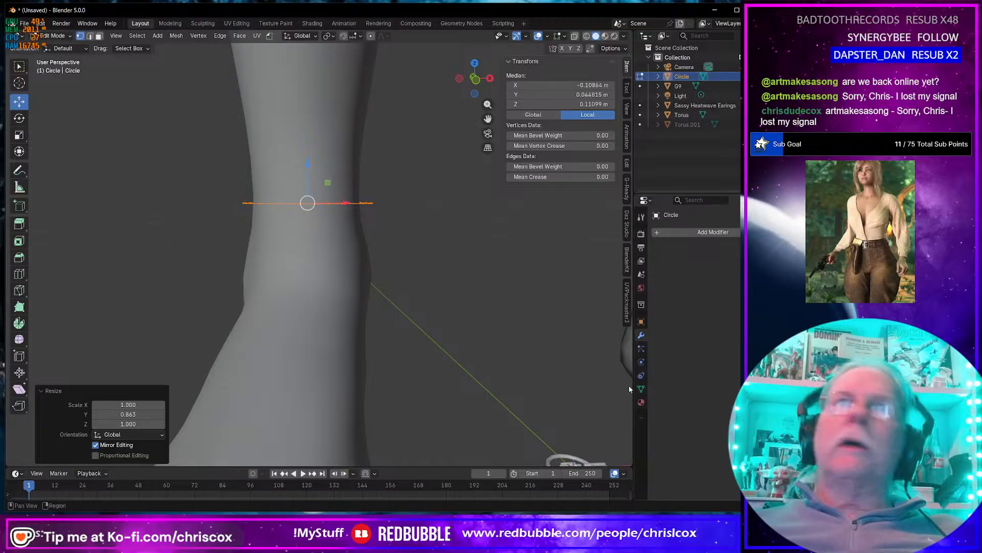
pyautogui.moveTo(452, 382)
pyautogui.mouseDown(button='middle')
pyautogui.moveTo(448, 377)
pyautogui.moveTo(430, 401)
pyautogui.moveTo(496, 382)
pyautogui.moveTo(470, 384)
pyautogui.mouseUp(button='middle')
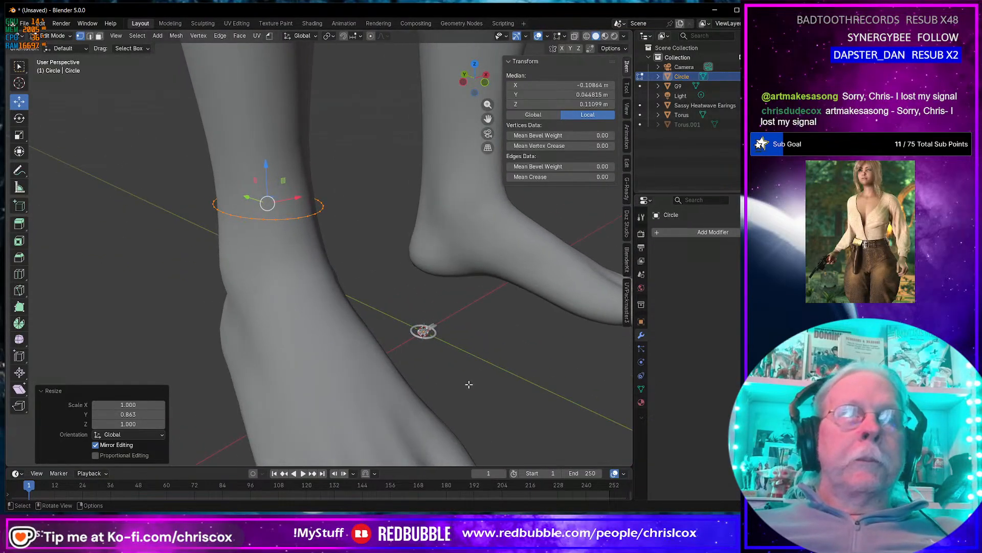
# Finish editing the circle, select the small Torus object between the feet, and add an Array modifier to it.
pyautogui.click(436, 345)
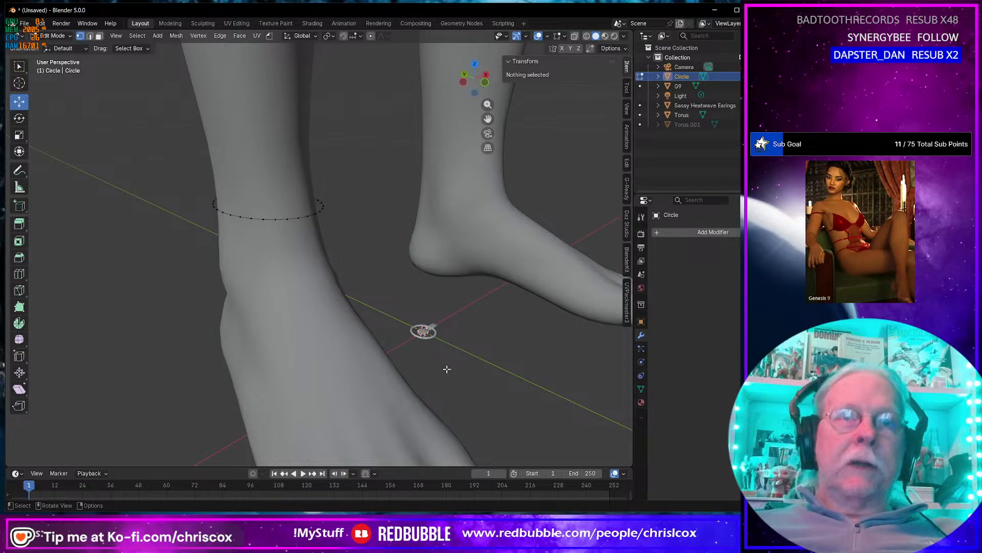
pyautogui.press('a')
pyautogui.click(424, 336)
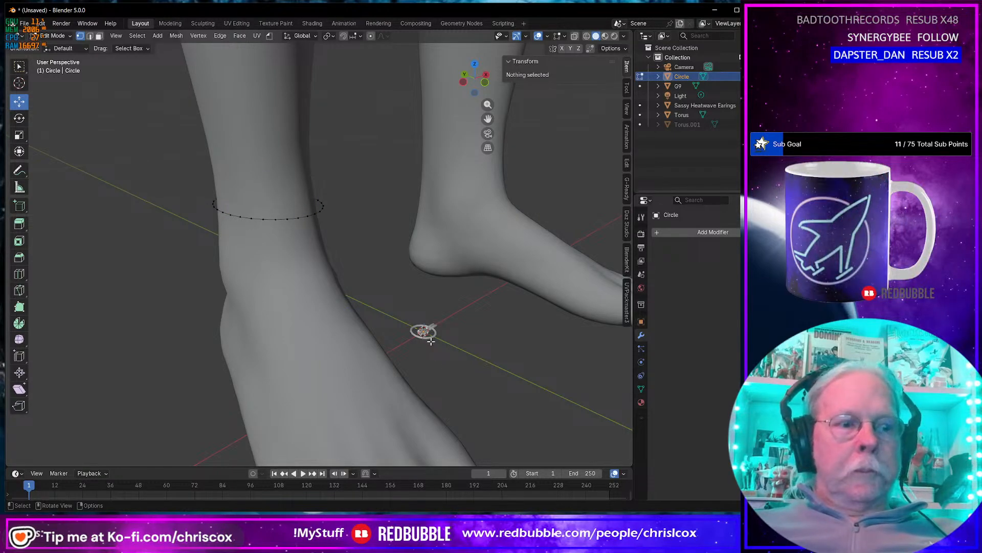
pyautogui.press('Tab')
pyautogui.click(429, 340)
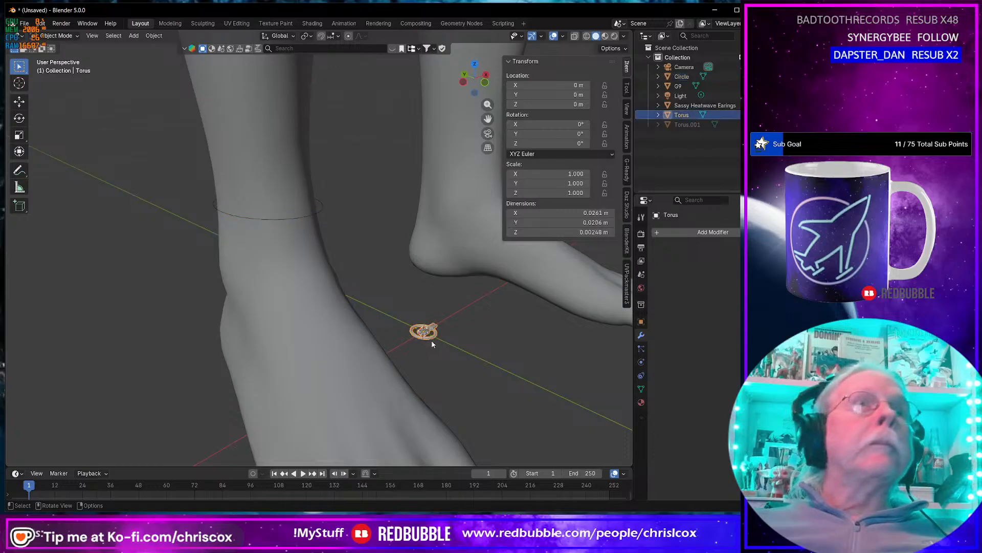
pyautogui.click(681, 235)
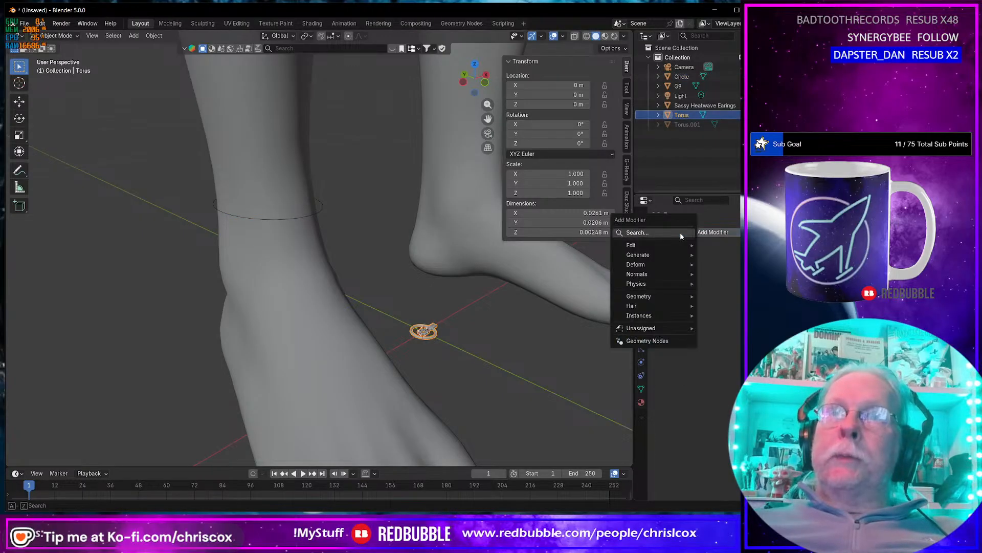
pyautogui.moveTo(655, 306)
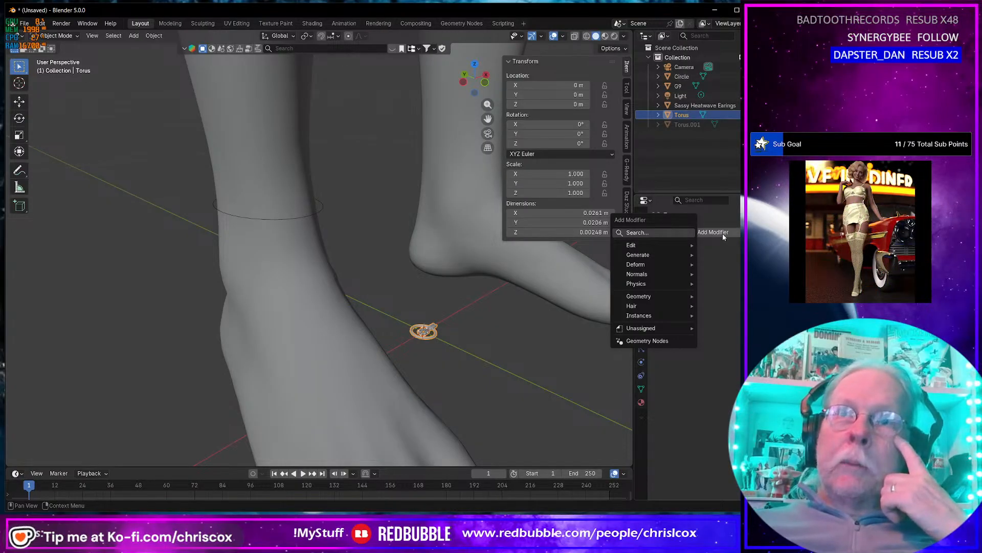
pyautogui.moveTo(654, 255)
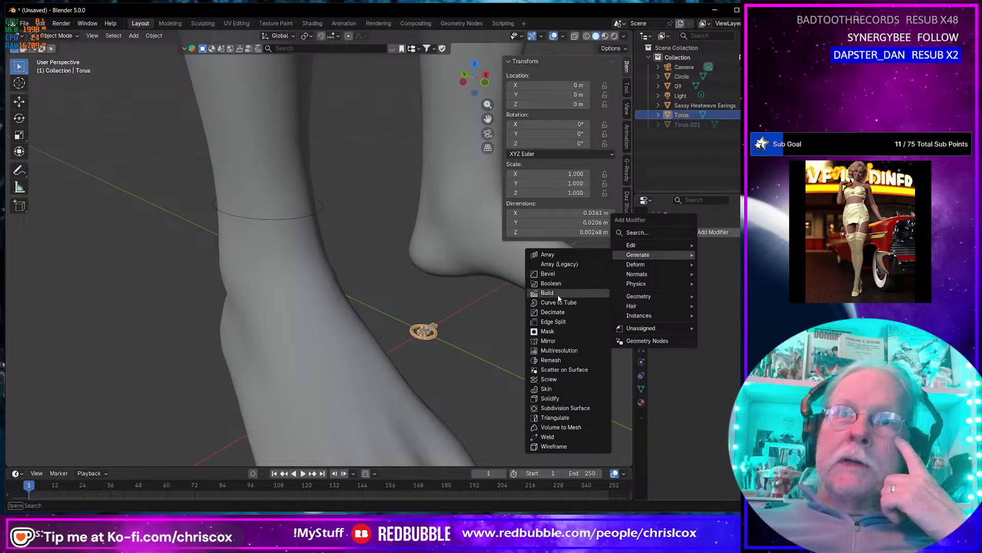
pyautogui.click(545, 255)
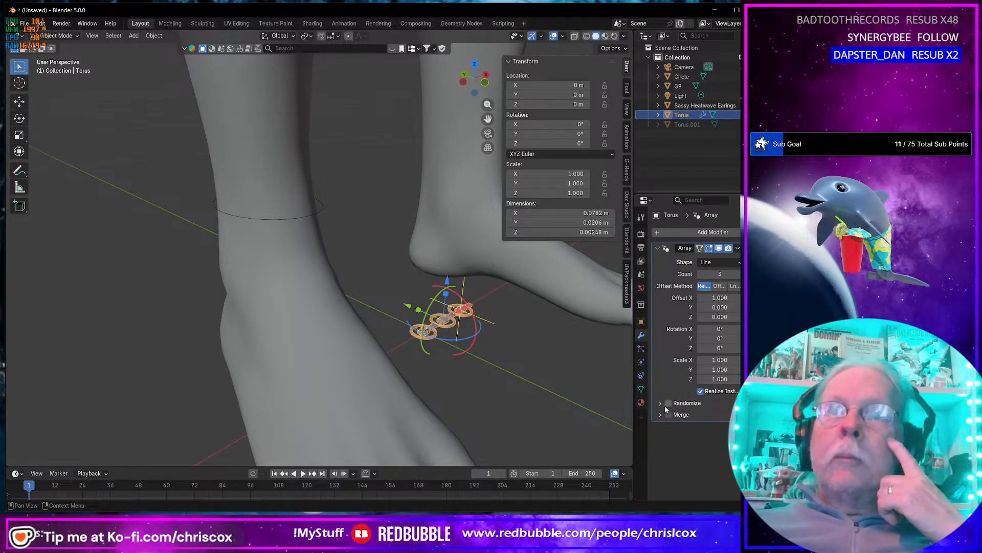
# Add a Curve modifier to the arrayed Torus link.
pyautogui.click(659, 232)
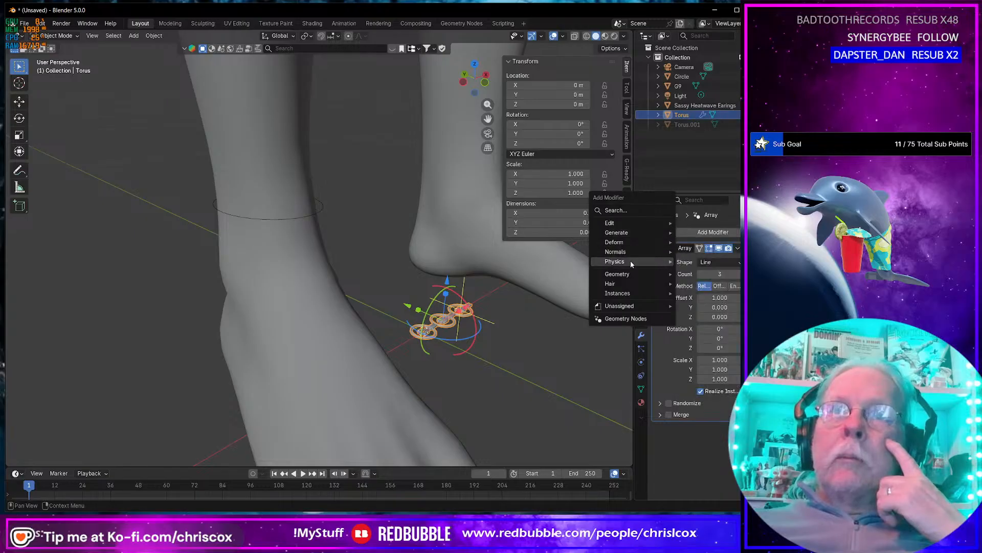
pyautogui.moveTo(618, 233)
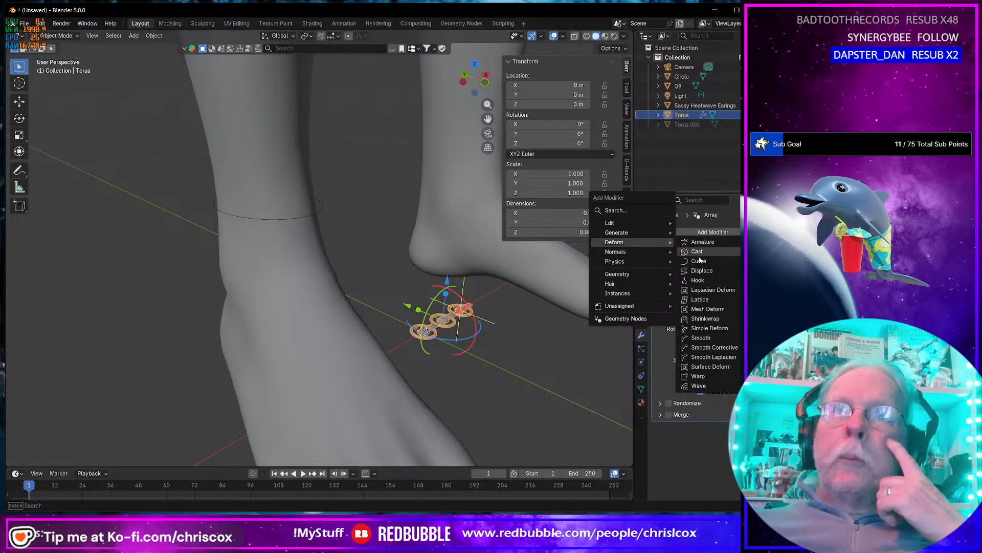
pyautogui.click(702, 261)
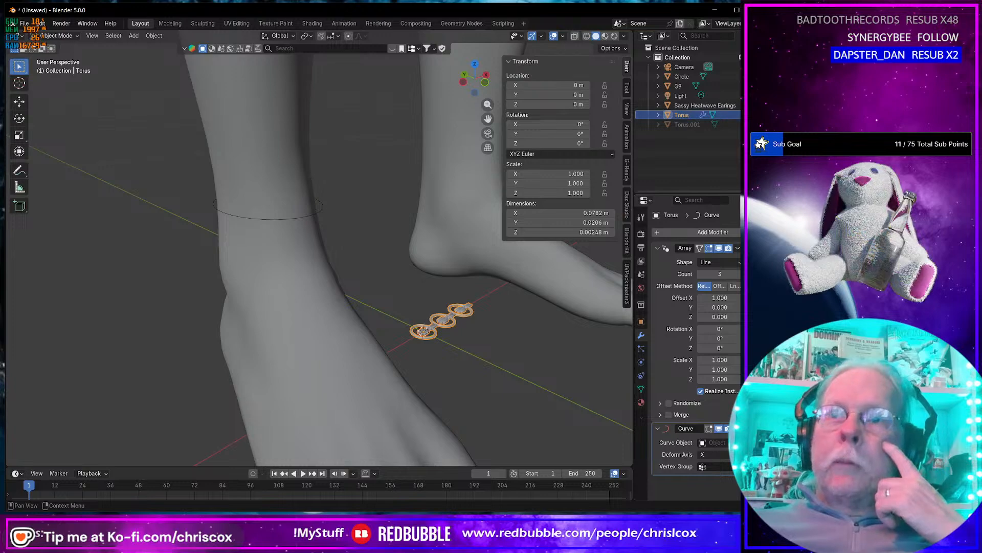
# Try to assign the ankle circle as the curve object of the Torus link's Curve modifier.
pyautogui.click(324, 210)
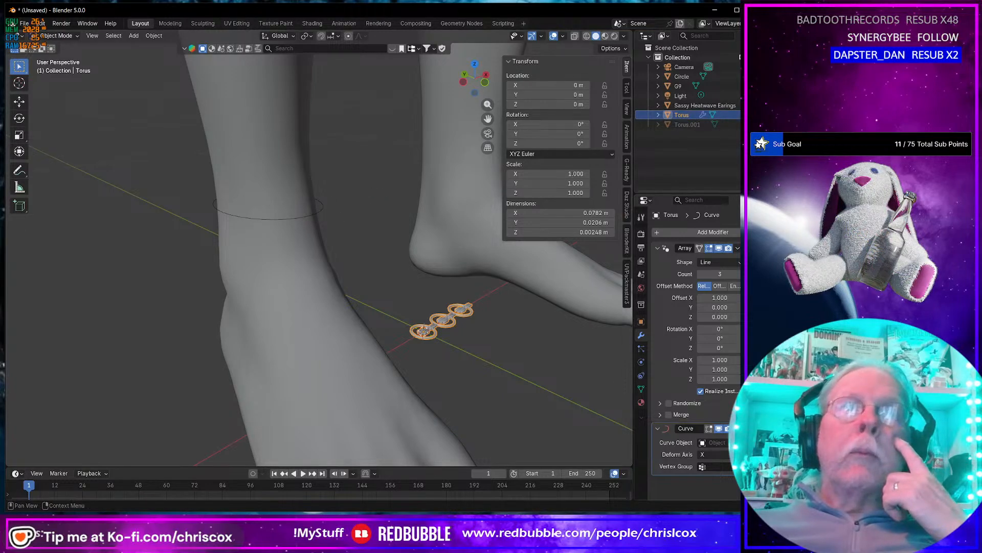
pyautogui.click(322, 210)
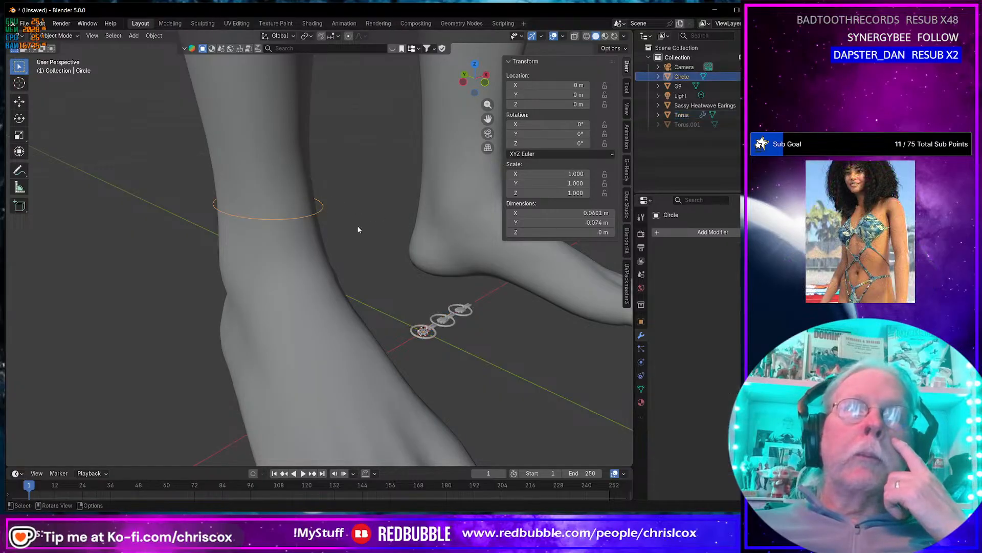
pyautogui.click(435, 333)
pyautogui.click(717, 442)
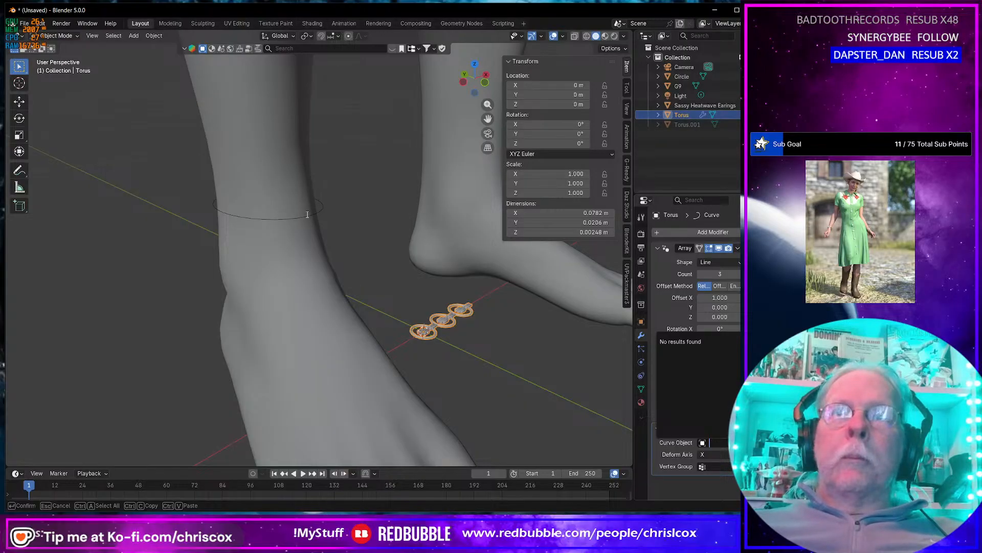
pyautogui.click(658, 248)
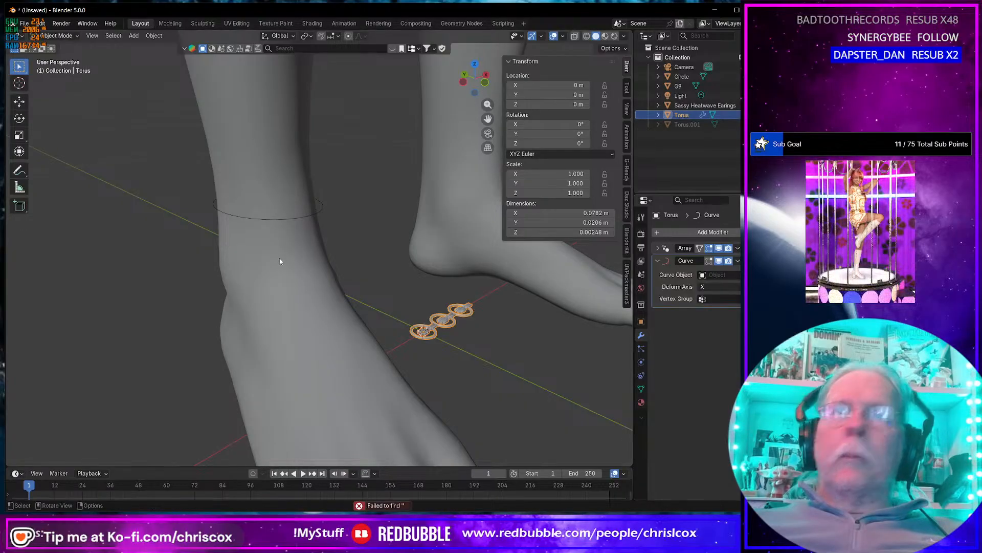
pyautogui.press('Tab')
pyautogui.click(291, 219)
pyautogui.press('Tab')
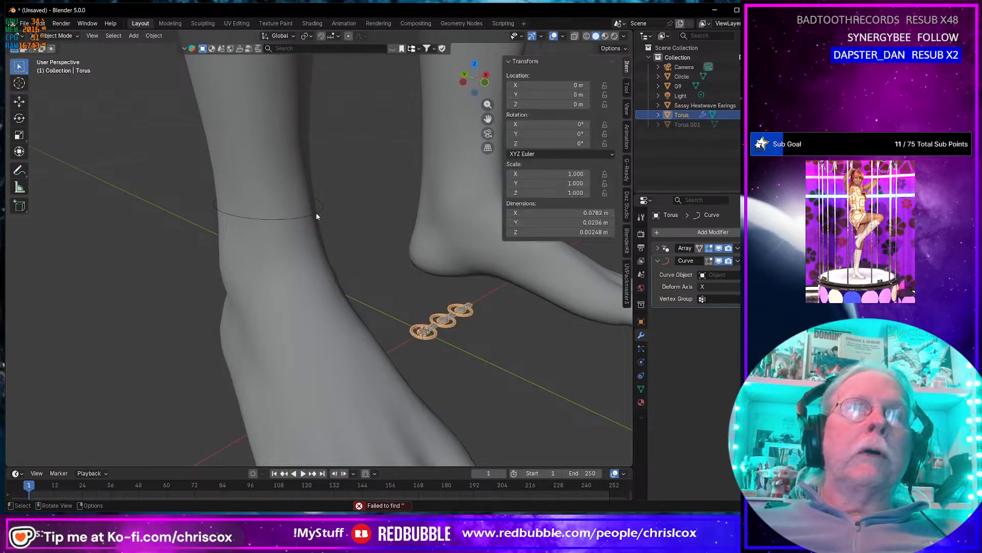
# Delete the ankle circle and undo the deletion.
pyautogui.click(316, 215)
pyautogui.press('Delete')
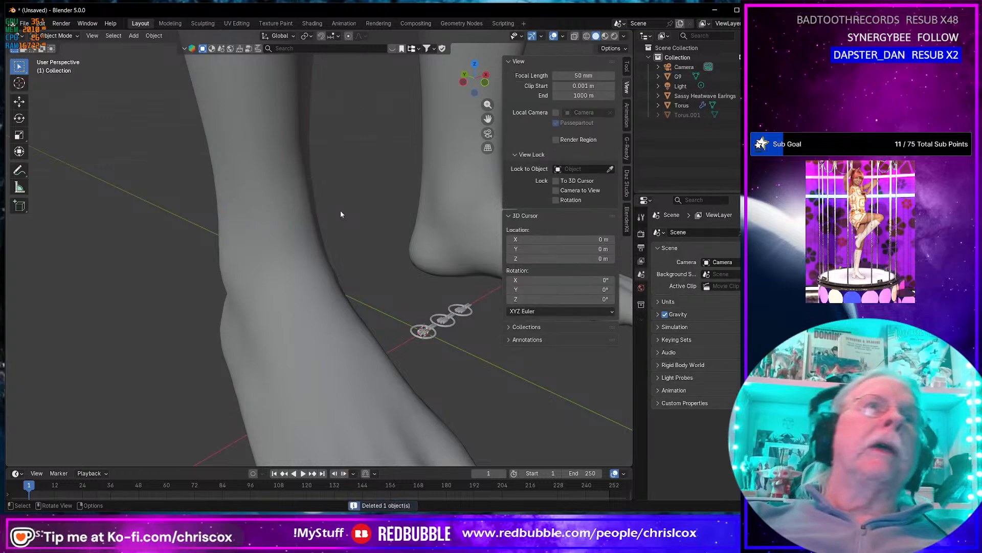
pyautogui.hotkey('shift', '`')
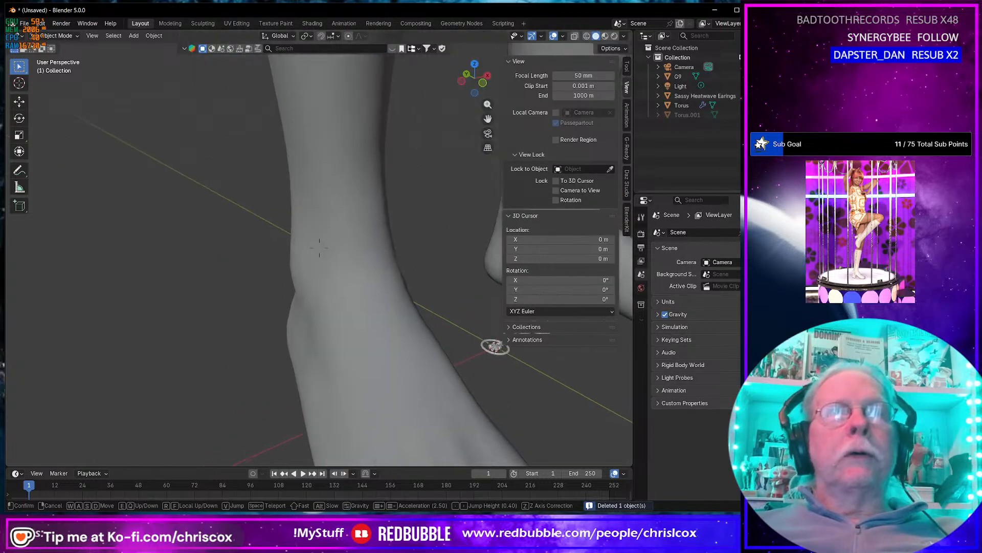
pyautogui.click(339, 211)
pyautogui.hotkey('ctrl', 'z')
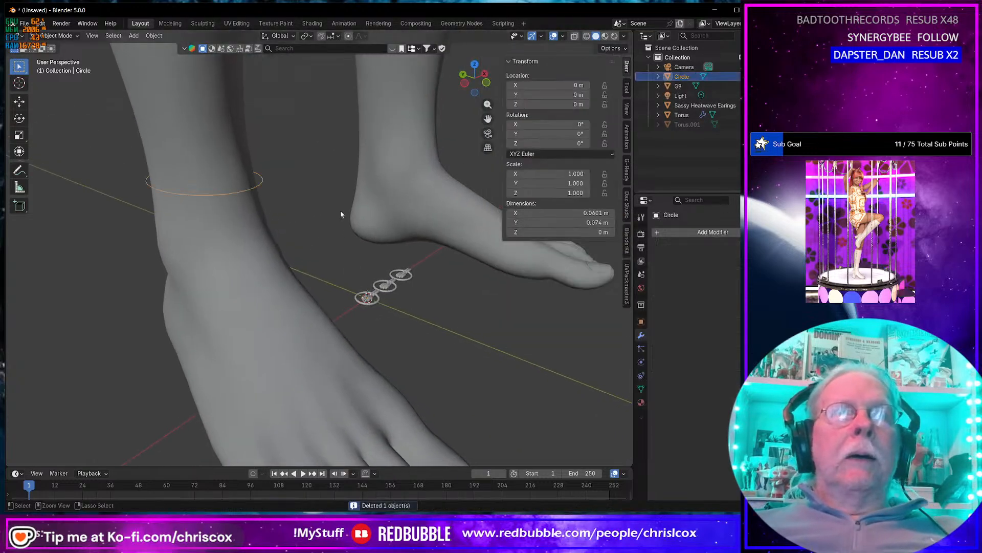
# Convert the ankle circle from a mesh to a curve.
pyautogui.rightClick(258, 186)
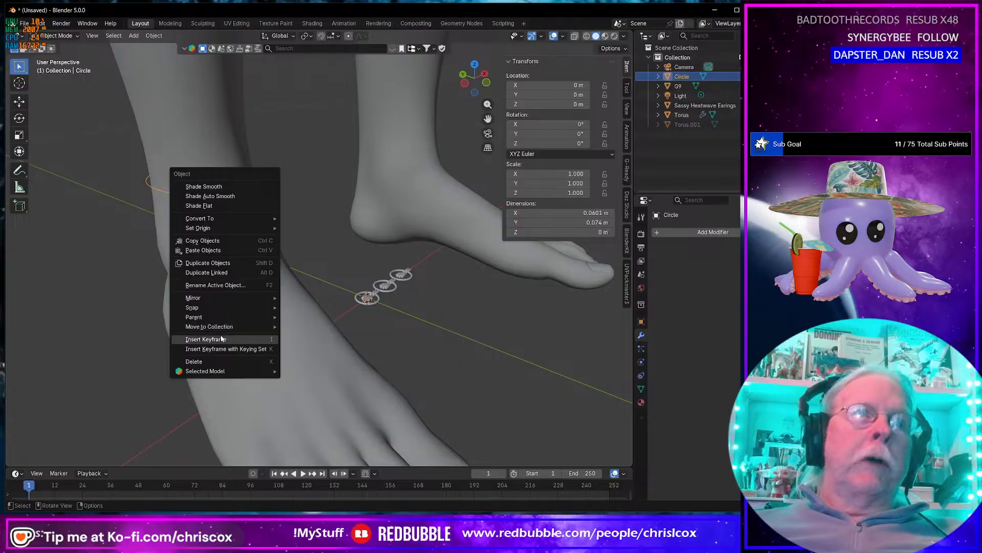
pyautogui.moveTo(216, 311)
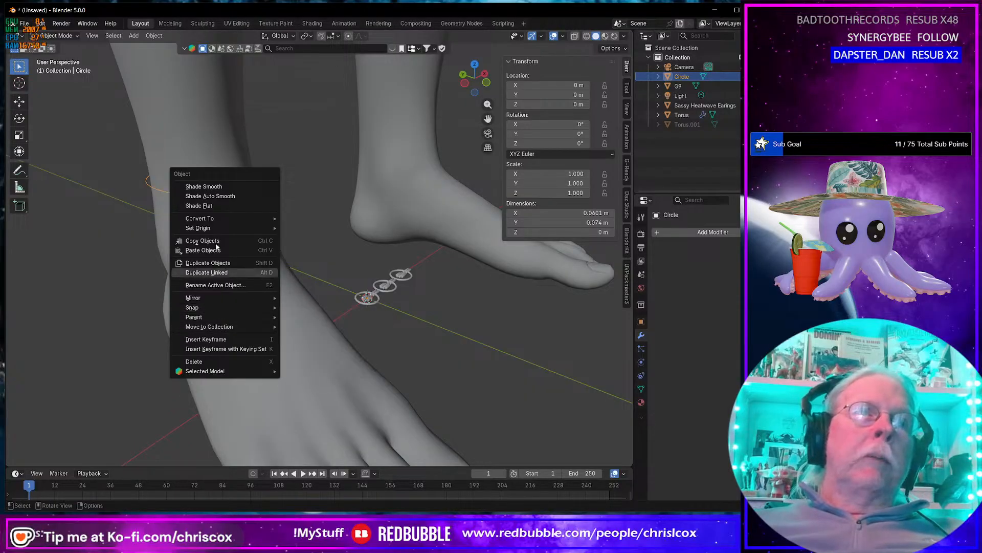
pyautogui.moveTo(266, 219)
pyautogui.click(300, 226)
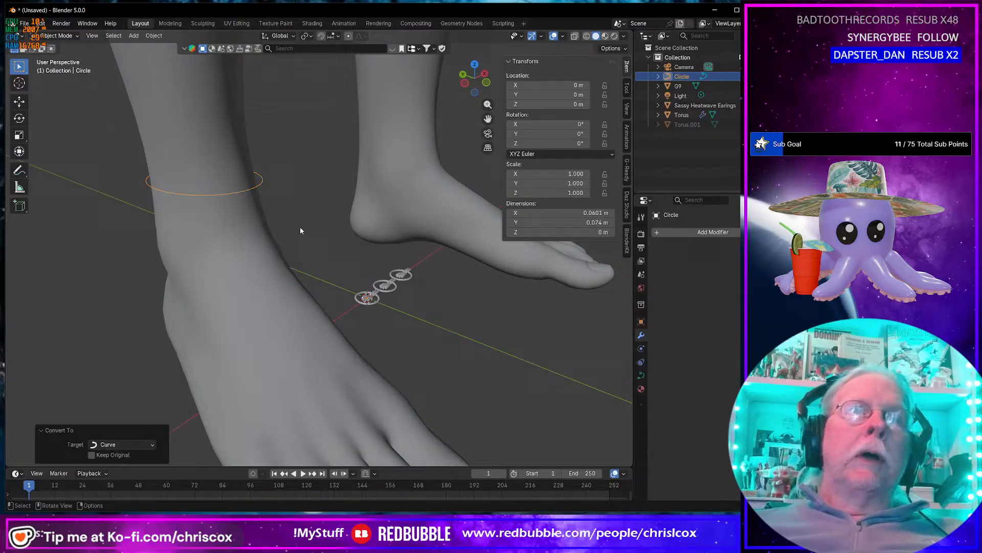
# Select the Torus link and assign Circle as the Curve modifier's curve object.
pyautogui.click(376, 298)
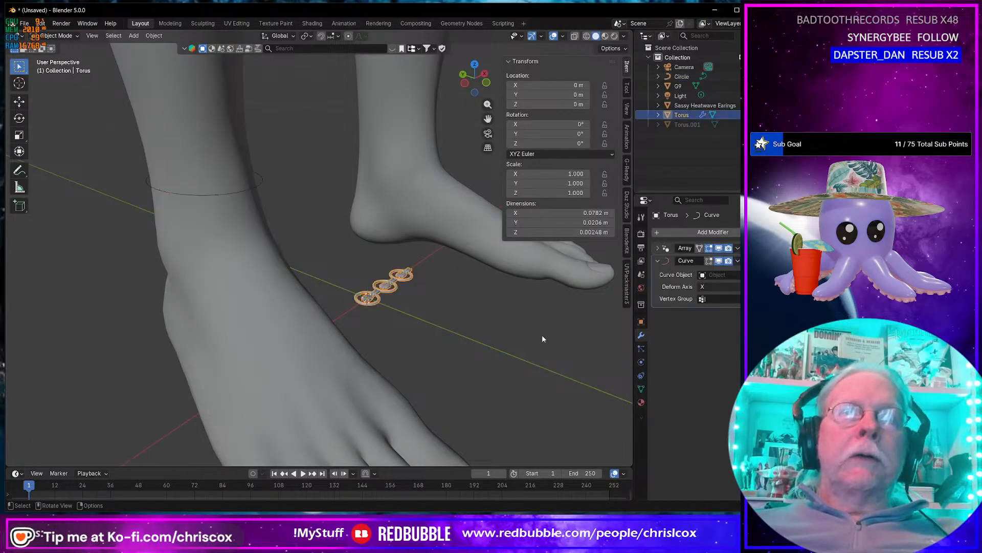
pyautogui.click(726, 275)
pyautogui.click(688, 293)
# In Edit Mode, rotate all of the Torus link's geometry 90° about the global X axis.
pyautogui.moveTo(366, 295); pyautogui.dragTo(430, 339, button='middle')
pyautogui.press('Tab')
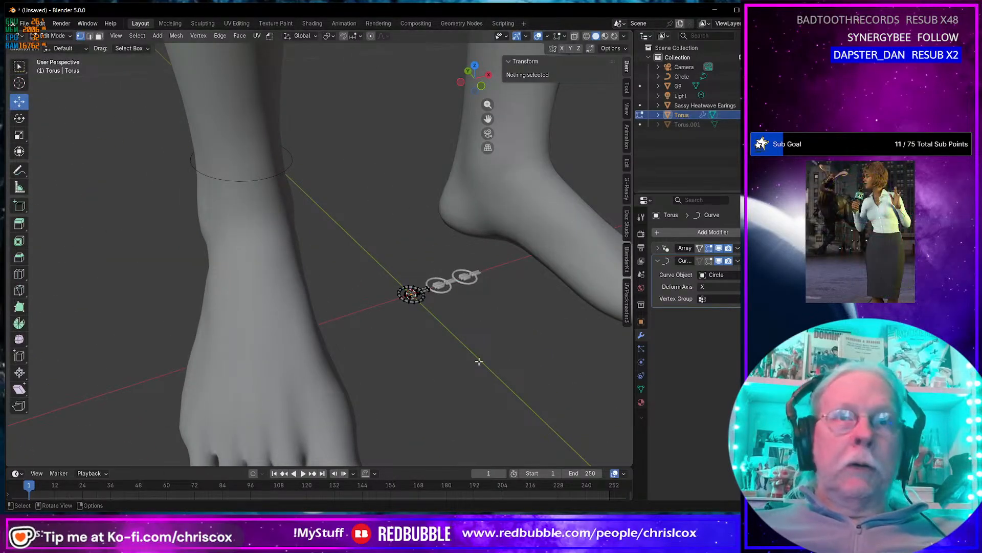
pyautogui.press('a')
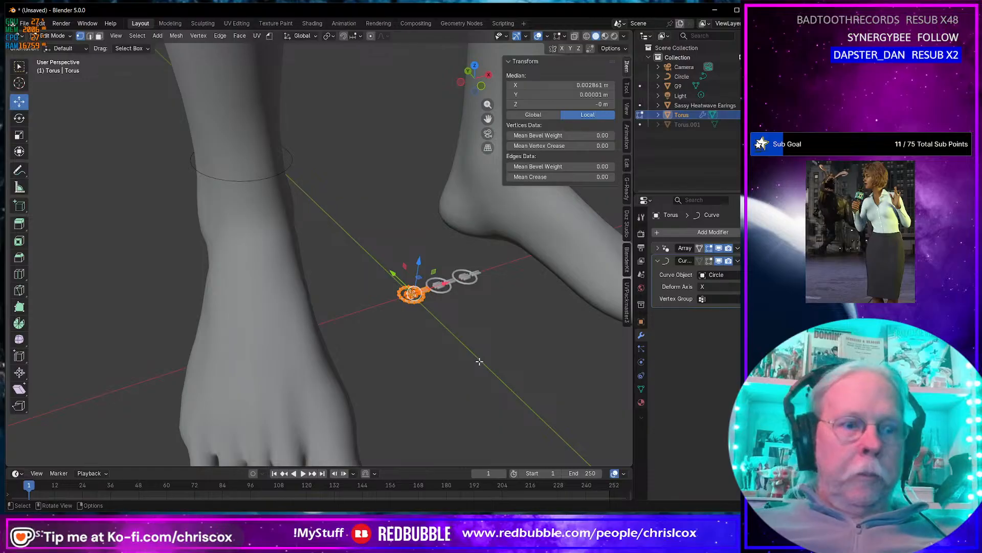
pyautogui.write('rx90')
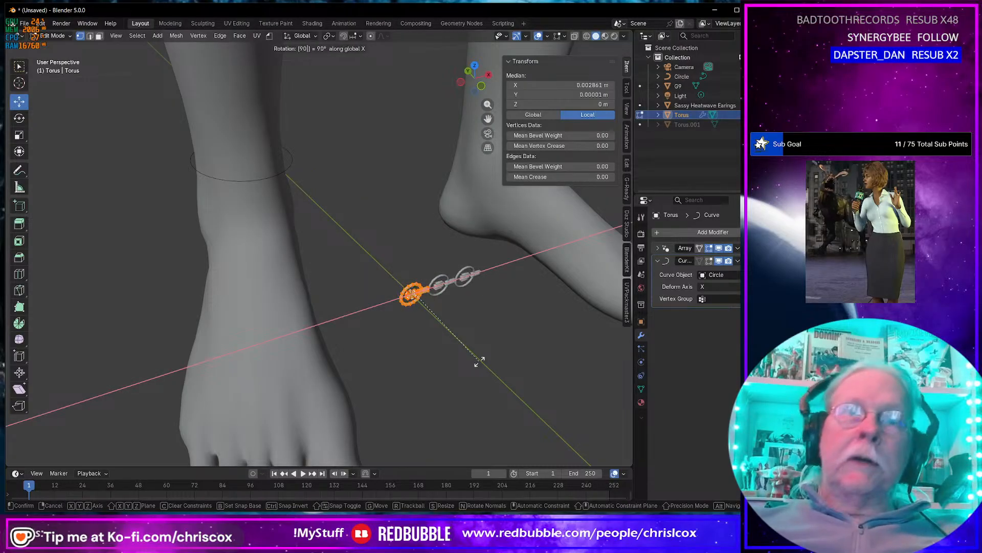
pyautogui.press('Return')
pyautogui.press('Tab')
pyautogui.moveTo(474, 364)
pyautogui.mouseDown(button='middle')
pyautogui.moveTo(361, 352)
pyautogui.moveTo(357, 330)
pyautogui.moveTo(314, 327)
pyautogui.moveTo(237, 347)
pyautogui.moveTo(251, 379)
pyautogui.moveTo(421, 367)
pyautogui.moveTo(459, 352)
pyautogui.mouseUp(button='middle')
pyautogui.press('Tab')
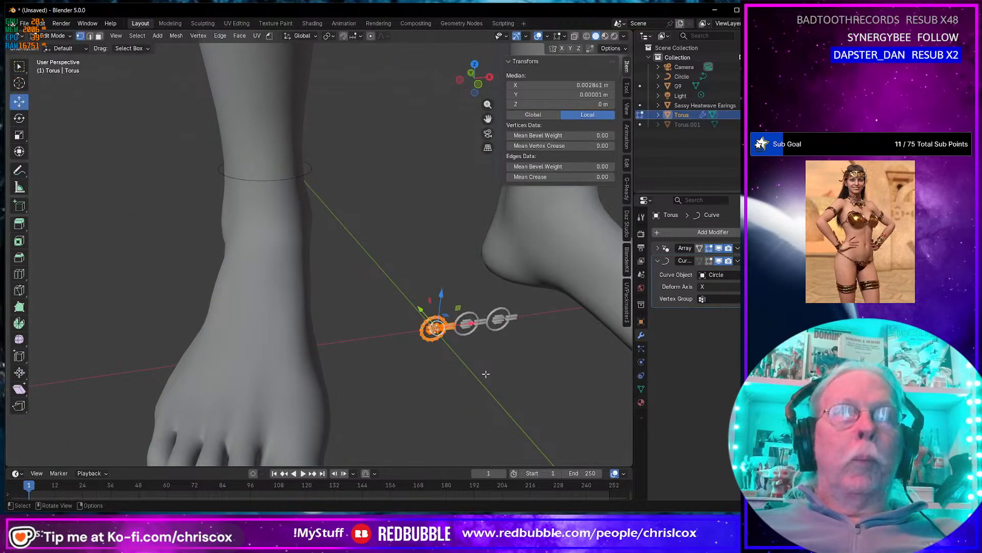
# Try scaling the link down uniformly around its median point and undo the scaling.
pyautogui.press('s')
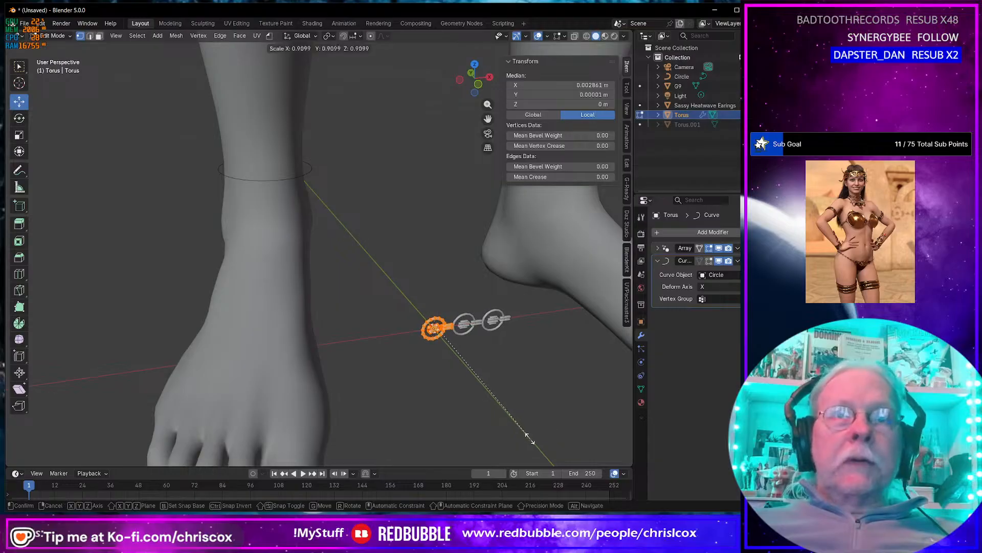
pyautogui.click(496, 408)
pyautogui.hotkey('ctrl', 'z')
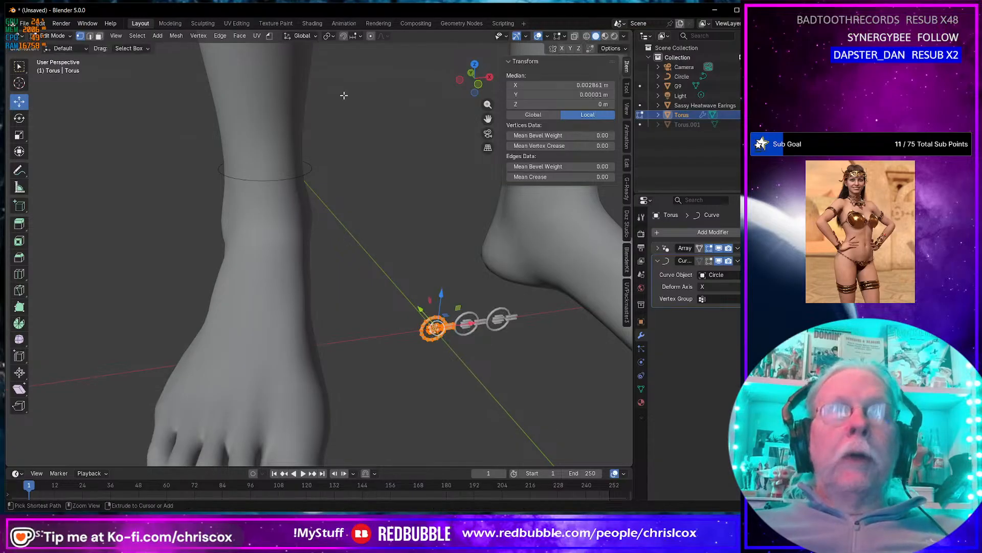
# Set the transform pivot to the 3D Cursor and scale the link's geometry uniformly to about 0.738.
pyautogui.click(329, 36)
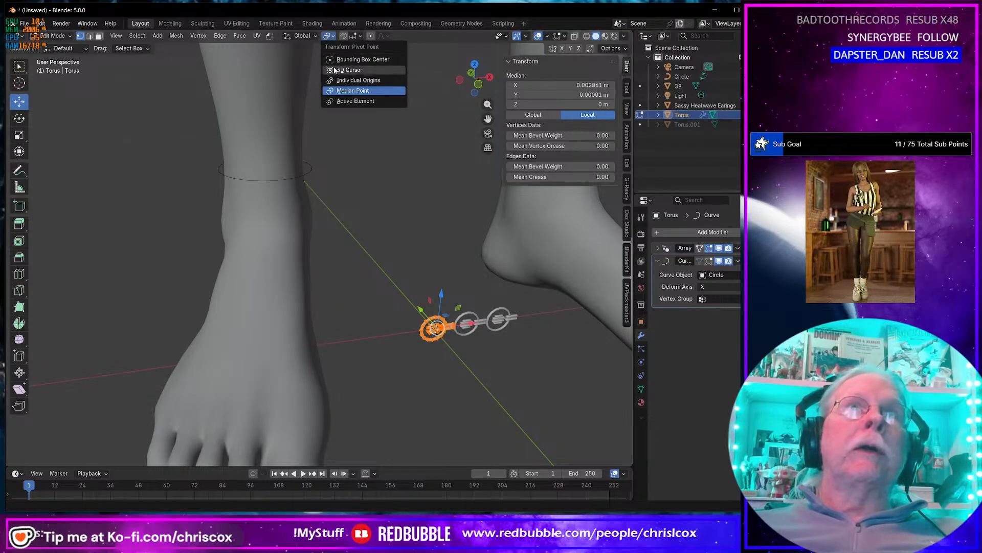
pyautogui.click(331, 70)
pyautogui.moveTo(415, 220); pyautogui.dragTo(388, 193, button='middle')
pyautogui.keyDown('shift'); pyautogui.moveTo(509, 314); pyautogui.dragTo(373, 224, button='middle'); pyautogui.keyUp('shift')
pyautogui.scroll(4, 419, 362)
pyautogui.keyDown('shift'); pyautogui.moveTo(449, 370); pyautogui.dragTo(434, 330, button='middle'); pyautogui.keyUp('shift')
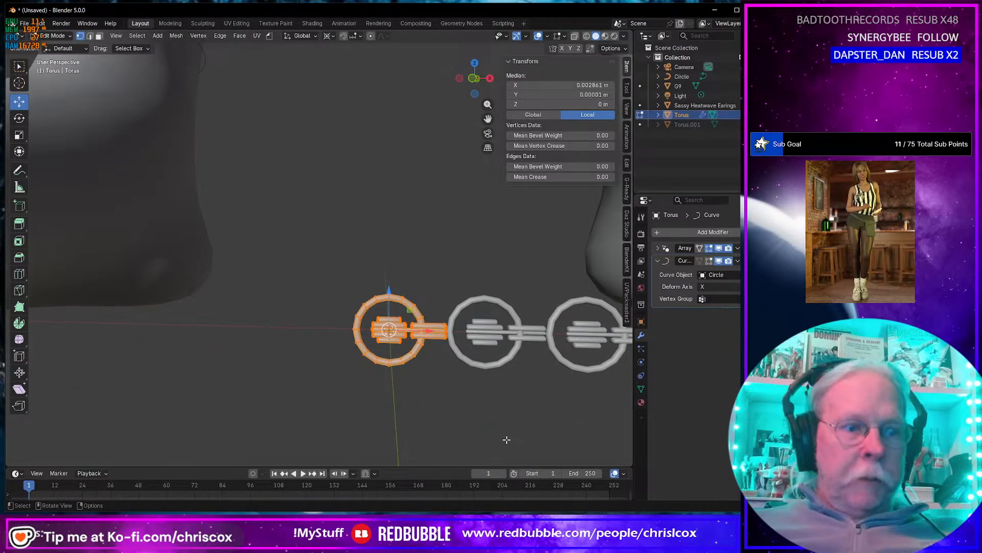
pyautogui.press('s')
pyautogui.click(474, 412)
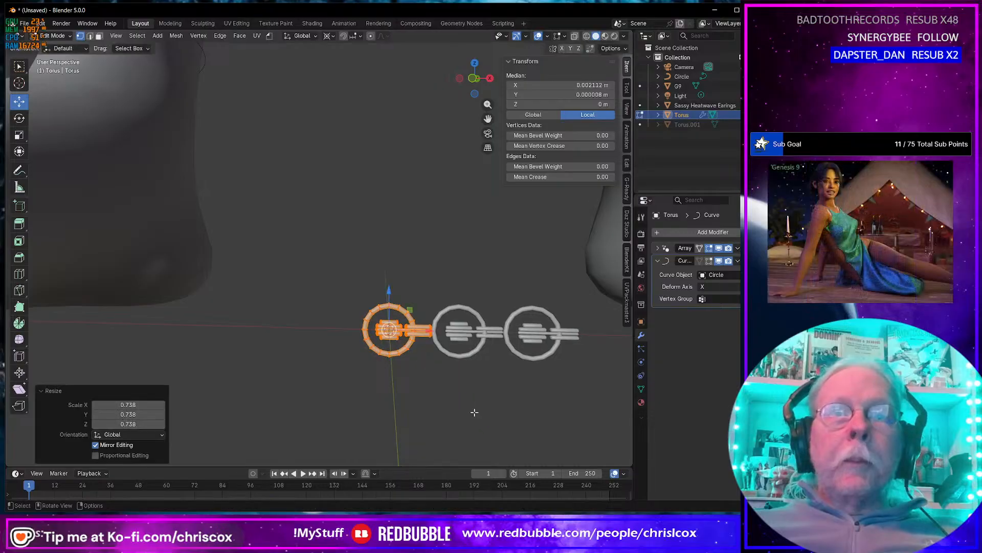
# Set the Array modifier's relative X offset to 0.9 to bring the links closer together.
pyautogui.click(676, 254)
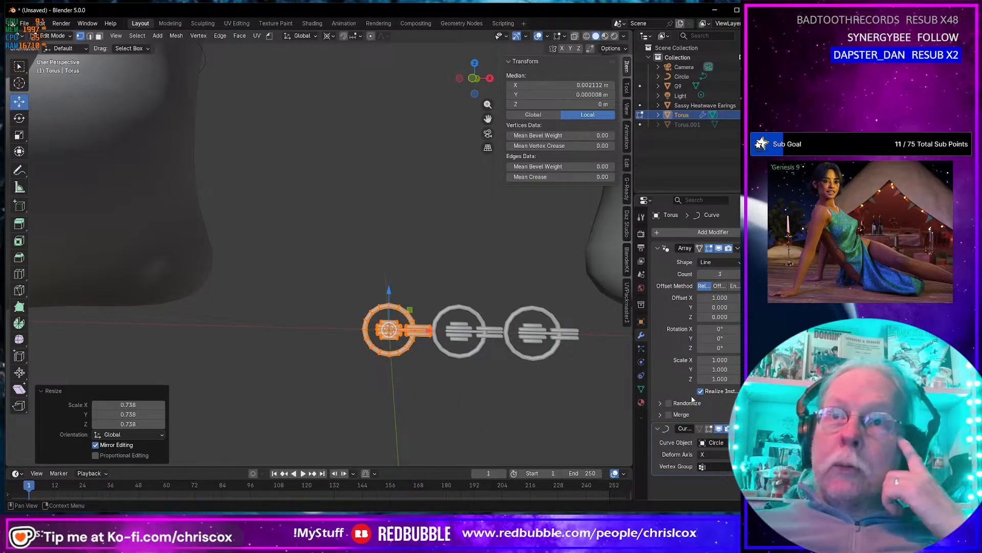
pyautogui.click(720, 298)
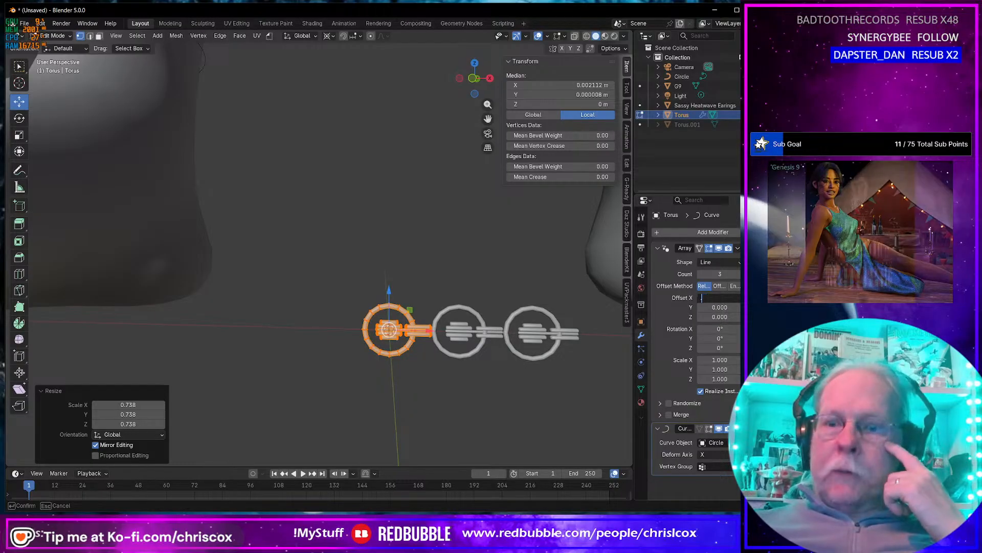
pyautogui.write('0.9')
pyautogui.press('Return')
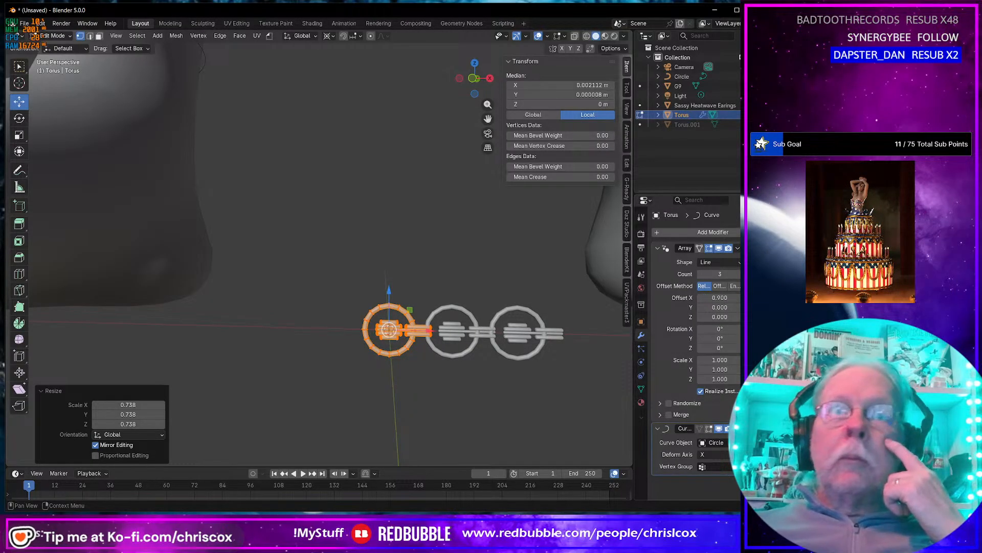
pyautogui.scroll(-4, 495, 357)
pyautogui.scroll(6, 495, 357)
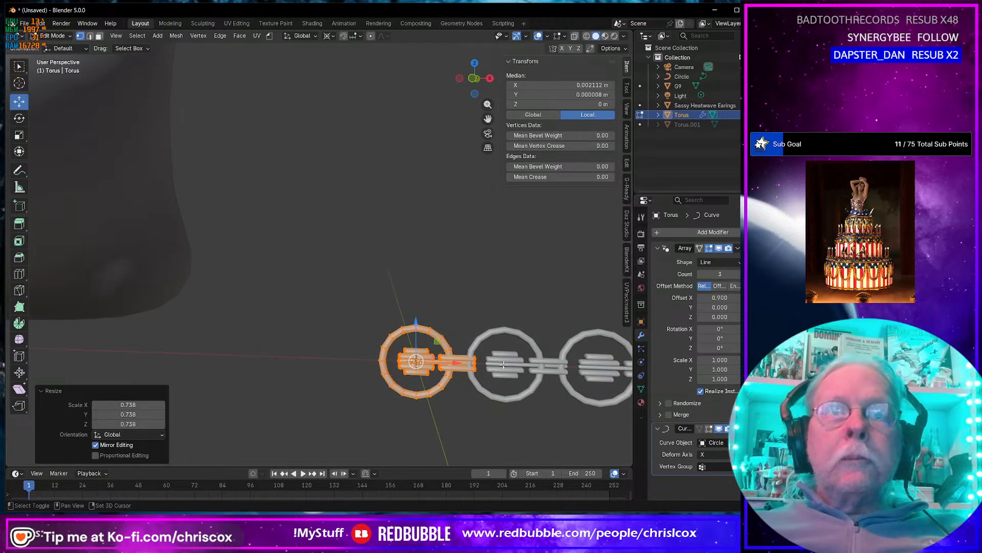
pyautogui.keyDown('shift'); pyautogui.moveTo(503, 364); pyautogui.dragTo(441, 327, button='middle'); pyautogui.keyUp('shift')
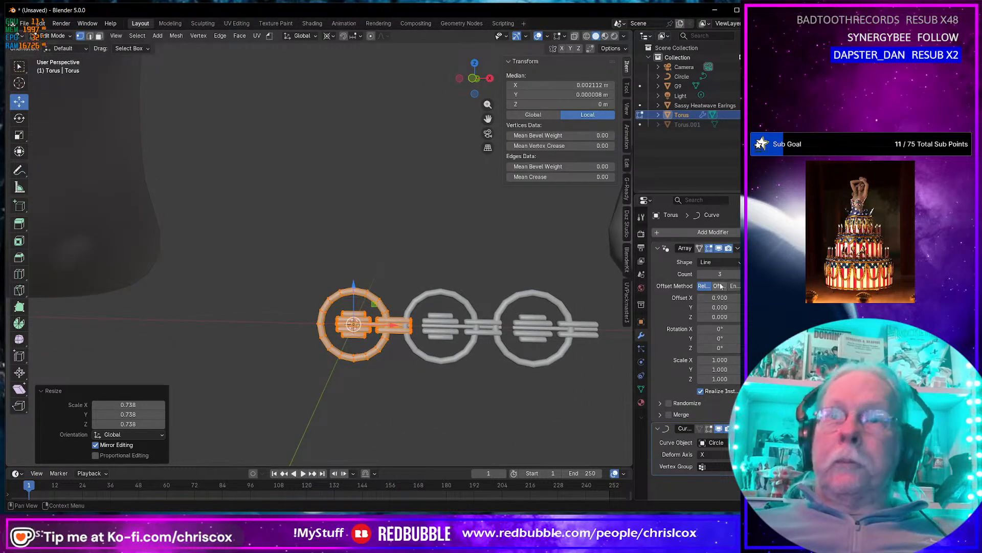
# Set the Array modifier's relative X offset to 0.85 so the bars overlap the neighbouring rings.
pyautogui.doubleClick(732, 298)
pyautogui.write('.8')
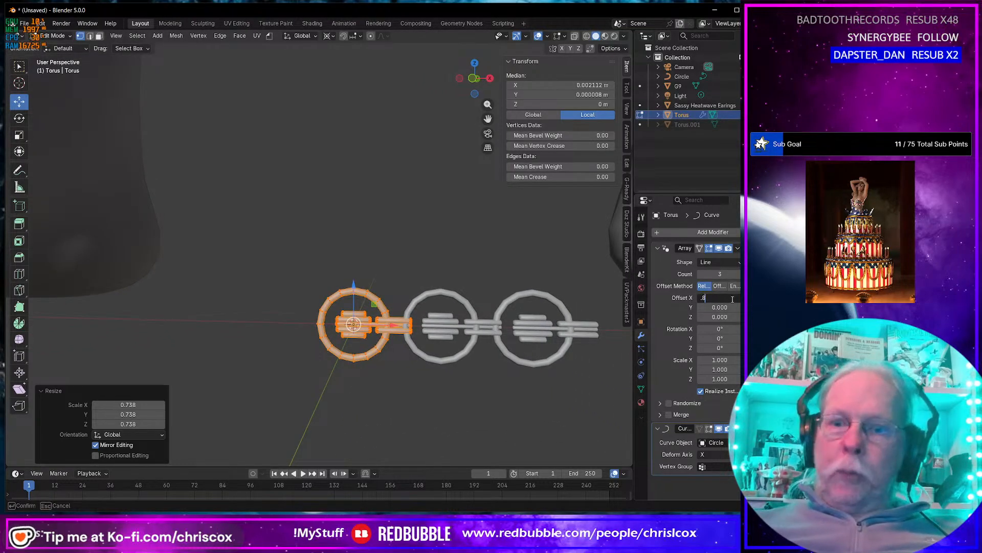
pyautogui.write('5')
pyautogui.press('Return')
pyautogui.scroll(-3, 436, 318)
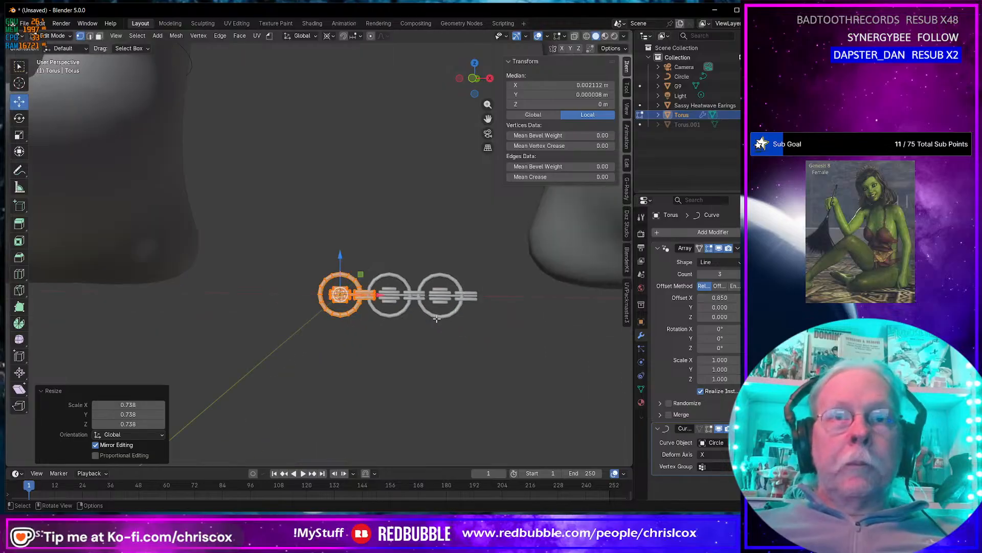
pyautogui.scroll(5, 426, 310)
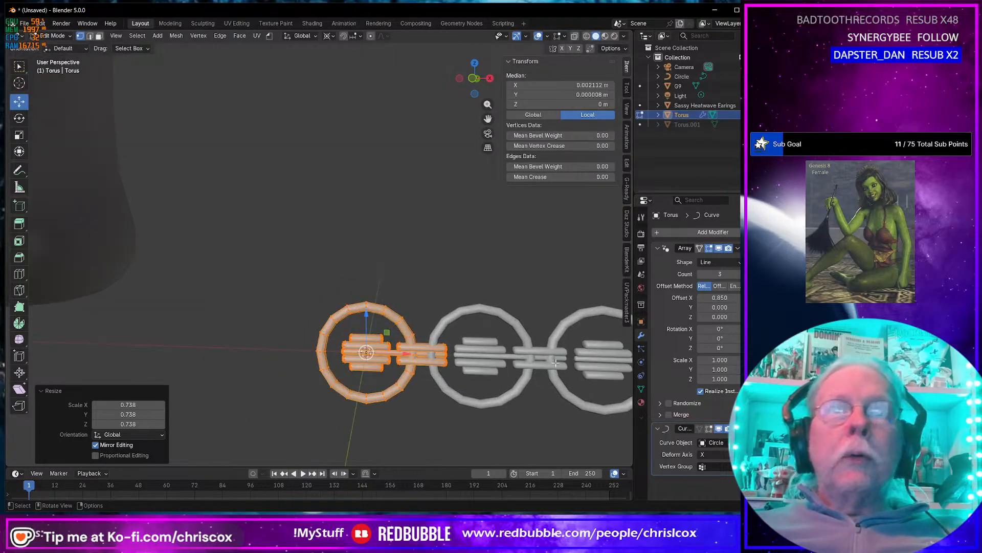
pyautogui.keyDown('shift'); pyautogui.moveTo(583, 377); pyautogui.dragTo(479, 322, button='middle'); pyautogui.keyUp('shift')
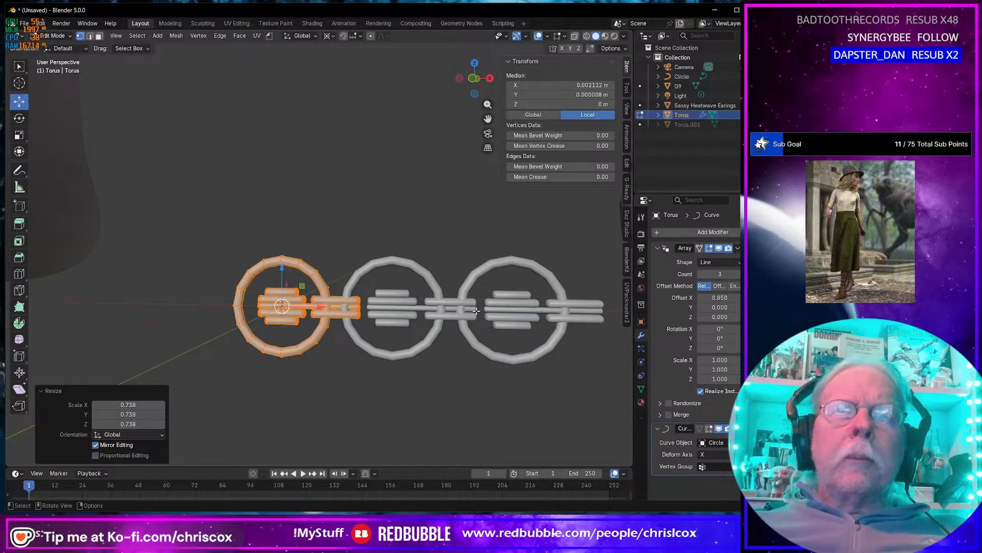
pyautogui.scroll(-7, 377, 327)
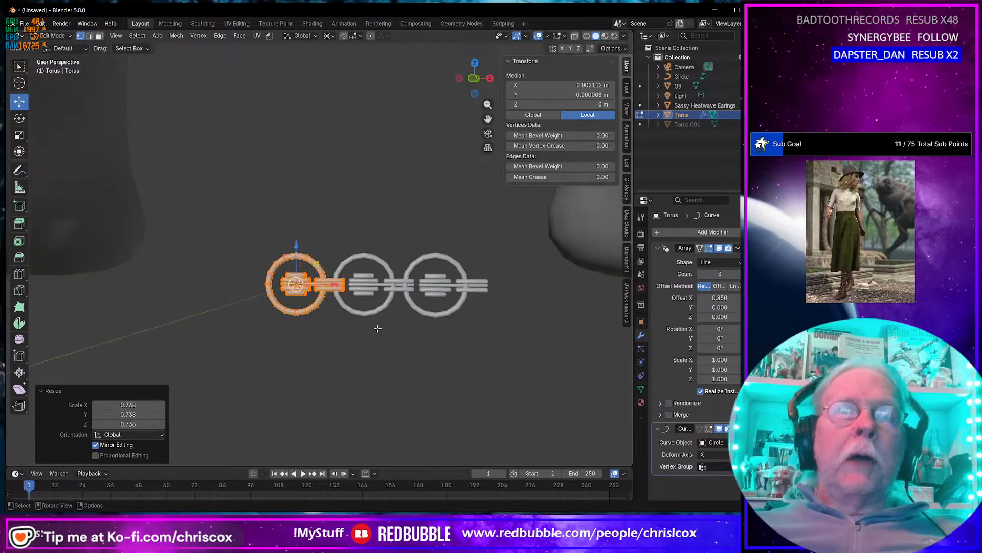
# Leave Edit Mode on the Torus link and inspect the chain's fit around the back of the ankle.
pyautogui.moveTo(371, 311); pyautogui.dragTo(310, 214, button='middle')
pyautogui.press('Tab')
pyautogui.keyDown('shift'); pyautogui.moveTo(311, 215); pyautogui.dragTo(388, 342, button='middle'); pyautogui.keyUp('shift')
pyautogui.moveTo(377, 304); pyautogui.dragTo(212, 305, button='middle')
pyautogui.moveTo(347, 340); pyautogui.dragTo(295, 341, button='middle')
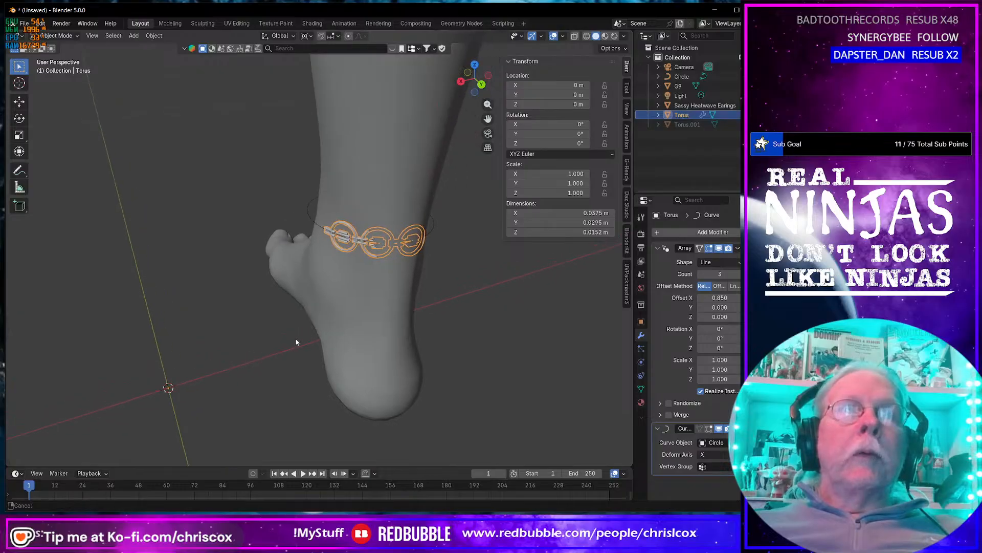
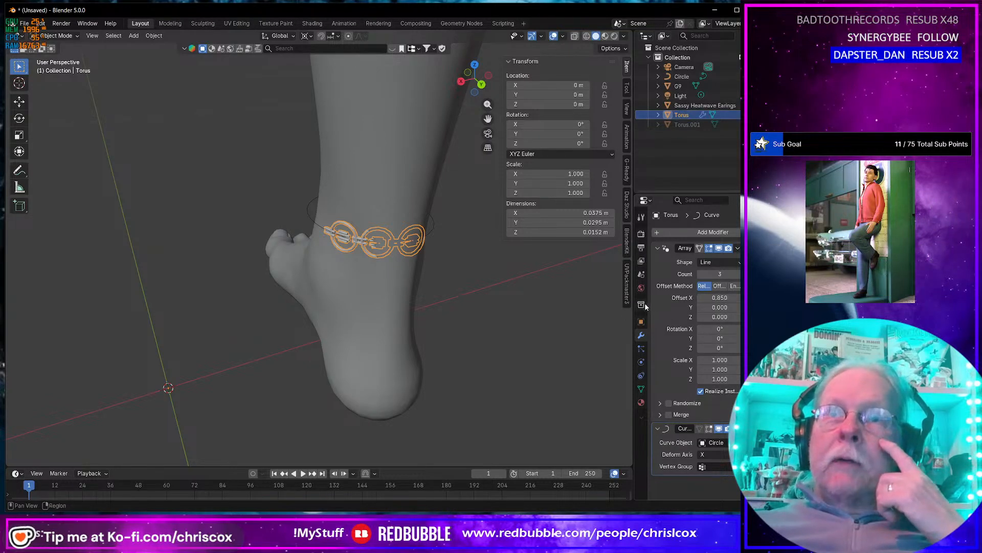
# Widen the modifier settings area and raise the Array count to 13 so the links wrap around the ankle.
pyautogui.moveTo(635, 305); pyautogui.dragTo(541, 305)
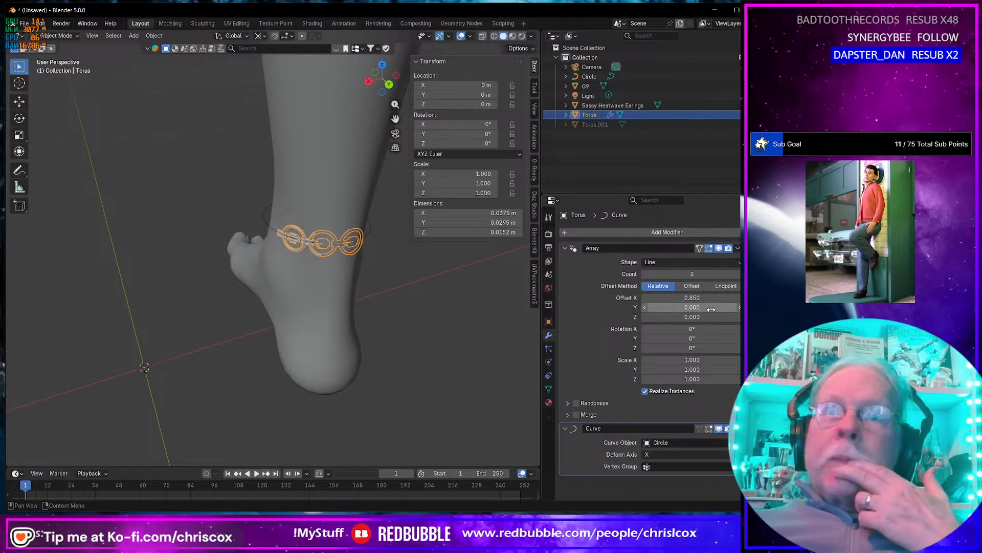
pyautogui.click(738, 261)
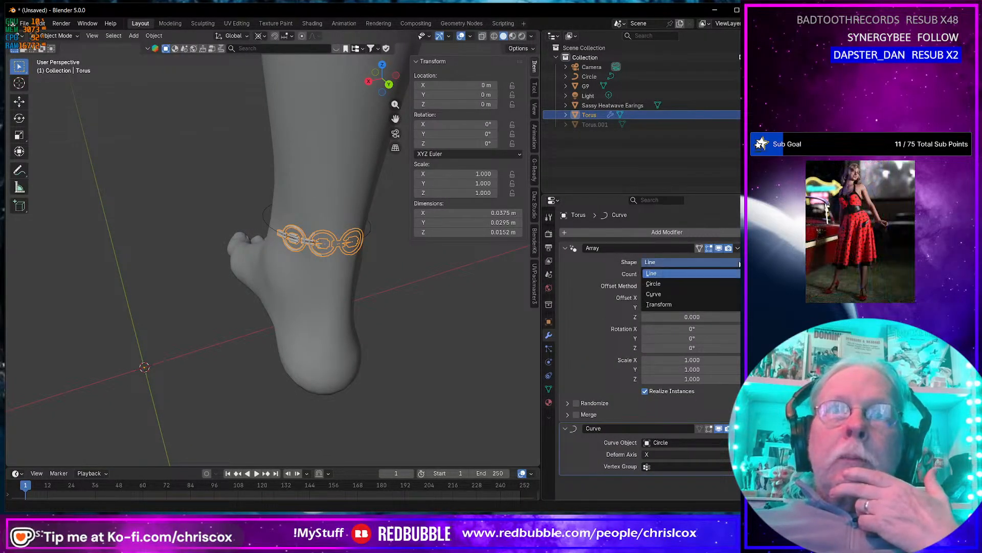
pyautogui.click(599, 264)
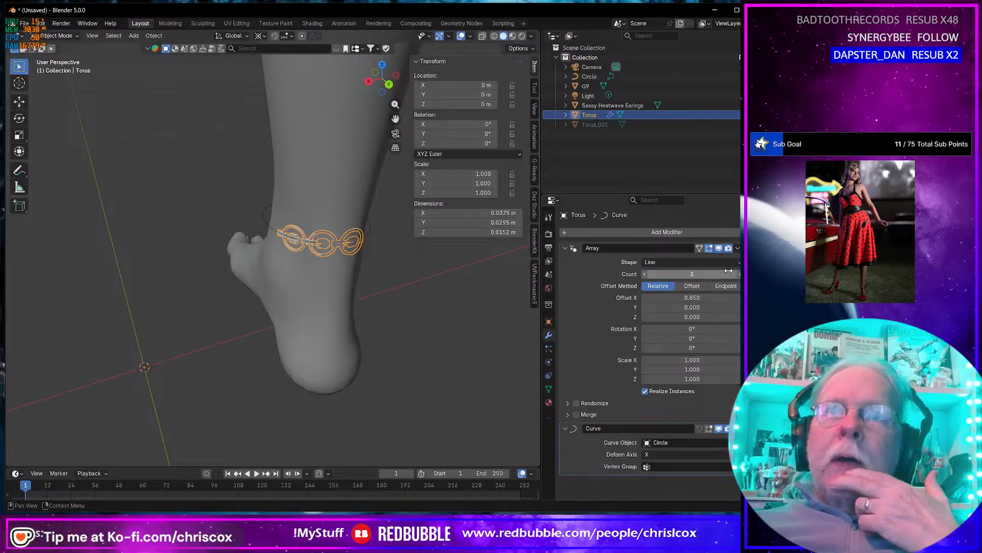
pyautogui.moveTo(738, 274); pyautogui.dragTo(788, 275)
pyautogui.moveTo(515, 322); pyautogui.dragTo(462, 303, button='middle')
pyautogui.scroll(-1, 402, 301)
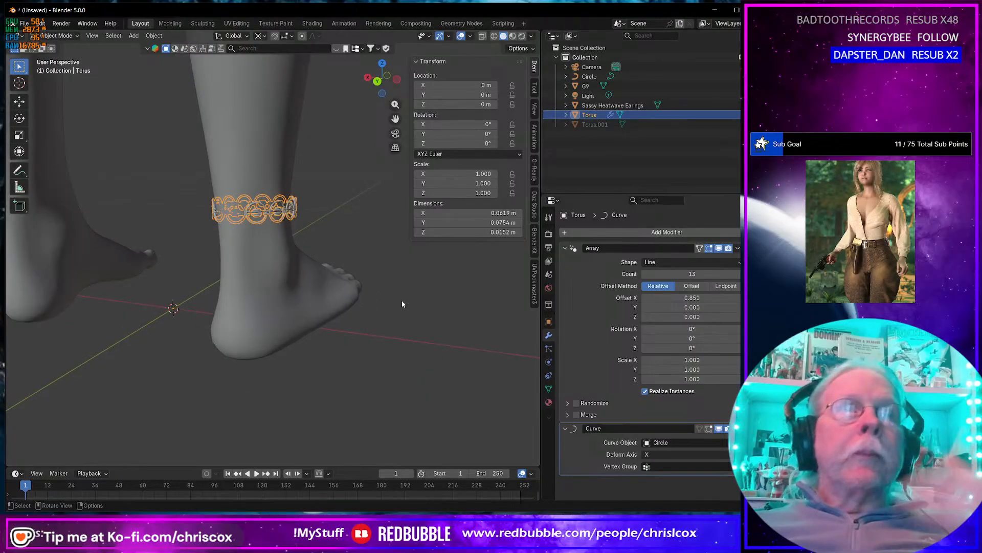
pyautogui.scroll(5, 399, 302)
pyautogui.moveTo(398, 301); pyautogui.dragTo(440, 330, button='middle')
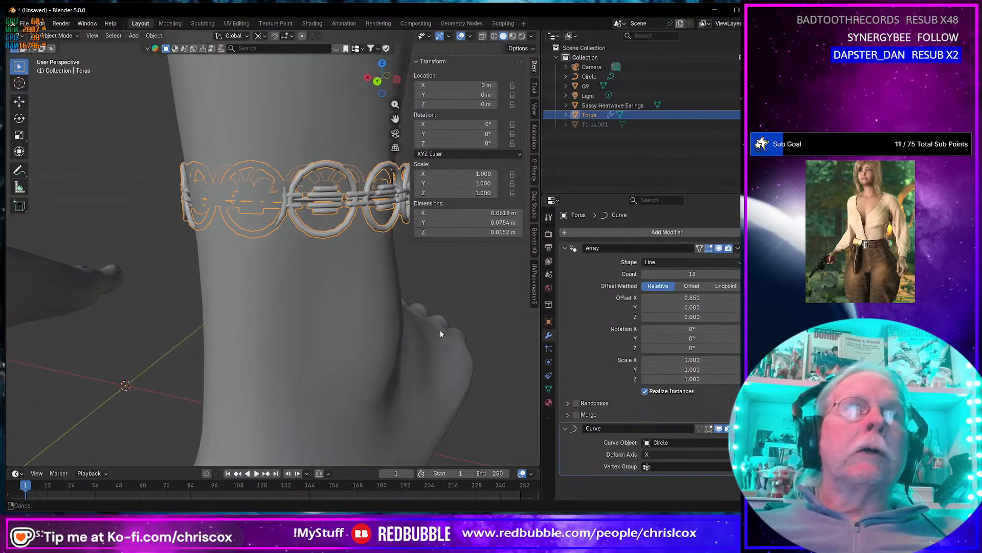
# Set the Array modifier's relative X offset to 0.84 and check the link spacing behind the ankle.
pyautogui.moveTo(692, 298); pyautogui.dragTo(691, 297)
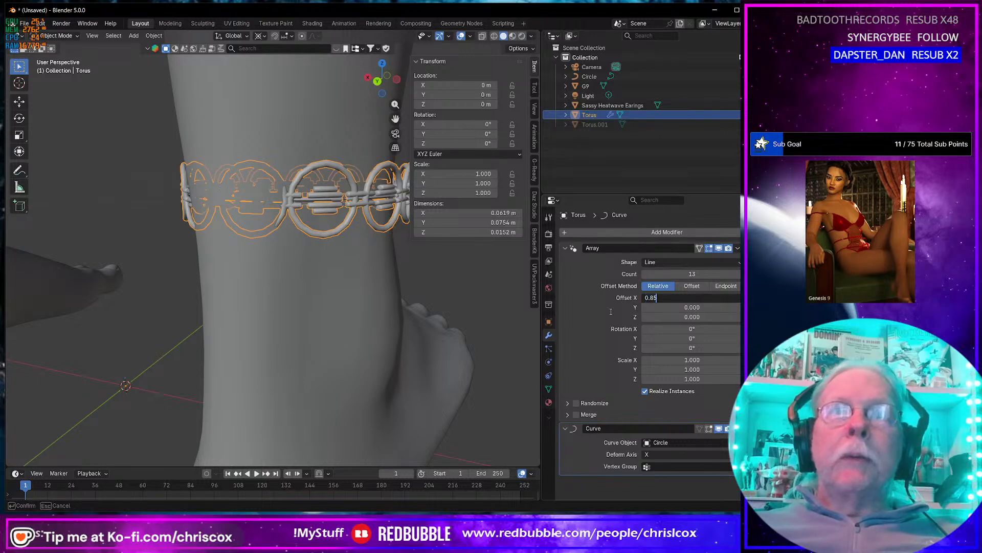
pyautogui.press('Return')
pyautogui.click(718, 296)
pyautogui.write('.')
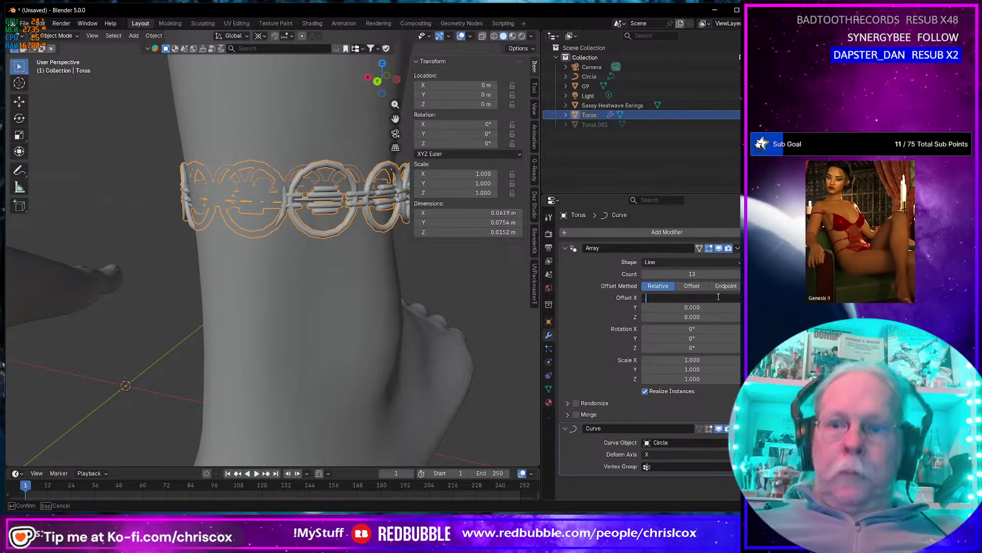
pyautogui.write('84')
pyautogui.press('Return')
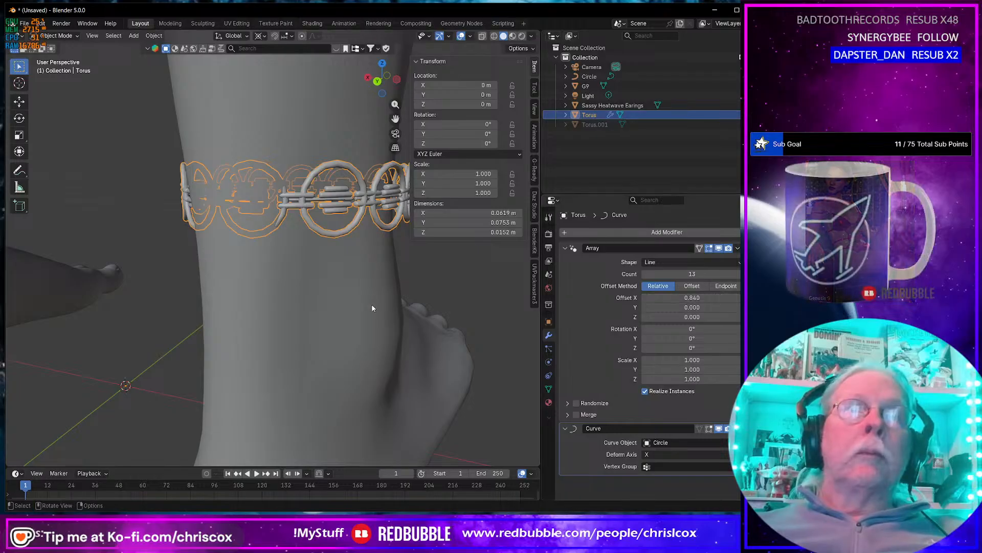
pyautogui.scroll(-3, 372, 307)
pyautogui.moveTo(425, 321); pyautogui.dragTo(415, 325, button='middle')
pyautogui.press('Tab')
pyautogui.press('Tab')
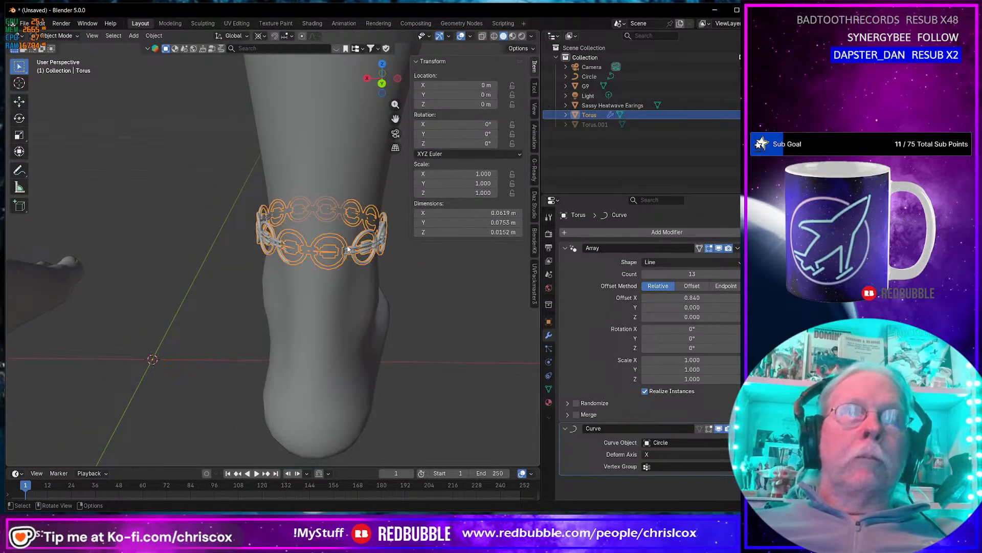
pyautogui.click(346, 248)
pyautogui.click(347, 253)
pyautogui.moveTo(346, 253); pyautogui.dragTo(346, 261, button='middle')
pyautogui.click(328, 264)
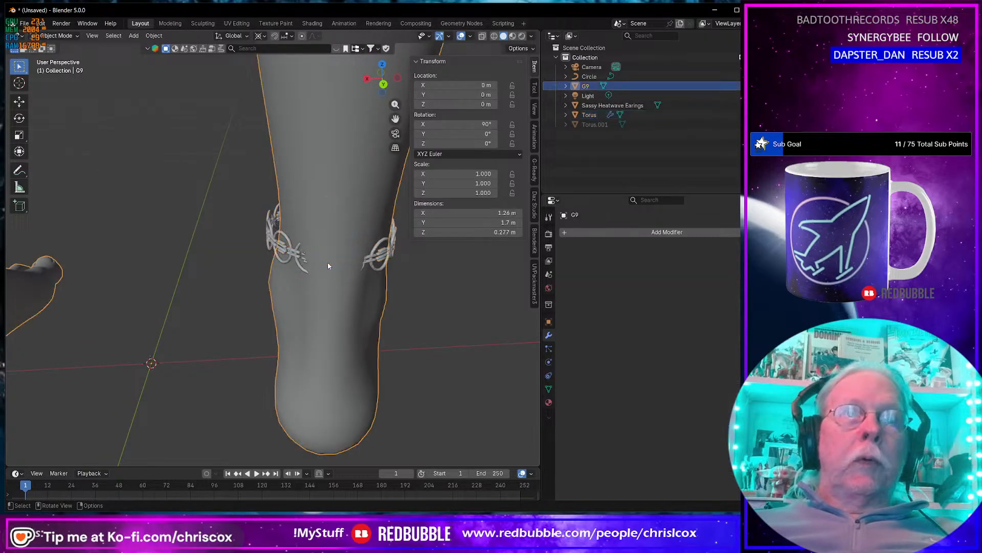
pyautogui.click(274, 247)
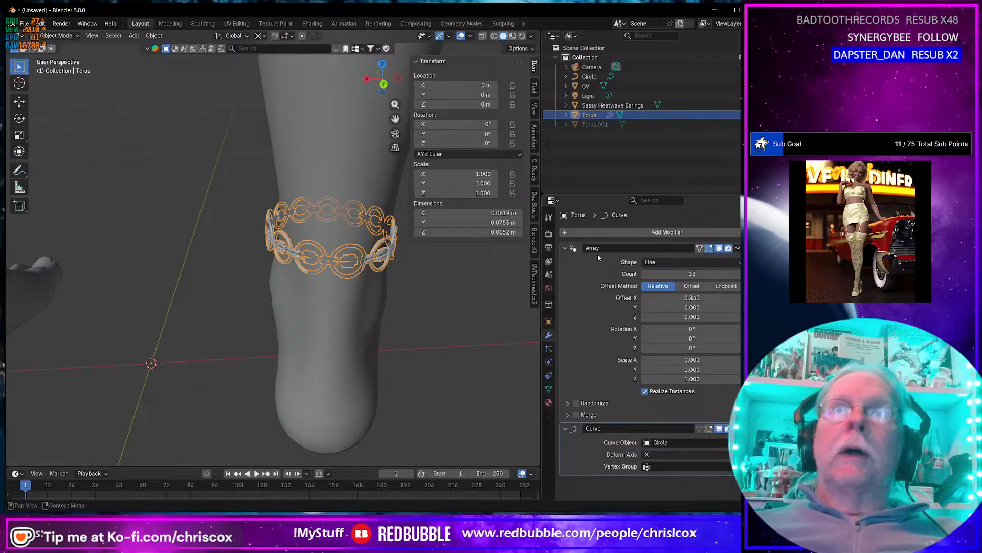
pyautogui.hotkey('ctrl', 'z')
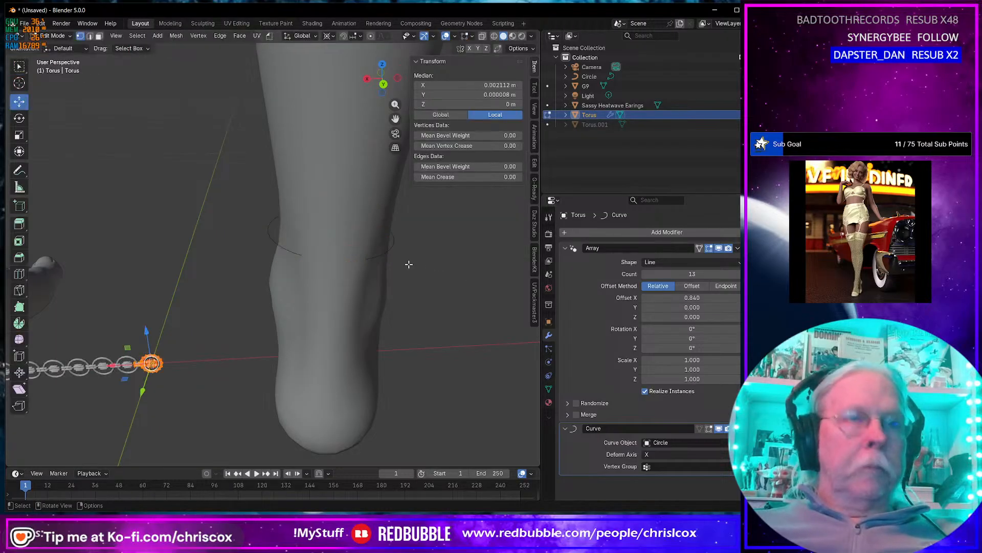
pyautogui.hotkey('ctrl', 'shift', 'z')
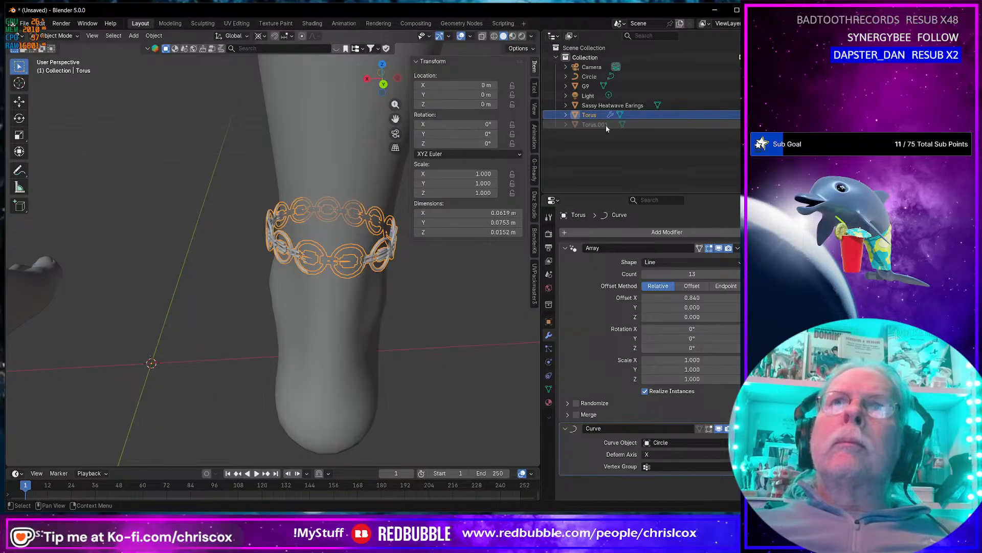
# Select the Circle curve's two rear control points in Edit Mode, with proportional editing, the Move tool and the Median Point pivot active.
pyautogui.click(588, 77)
pyautogui.press('Tab')
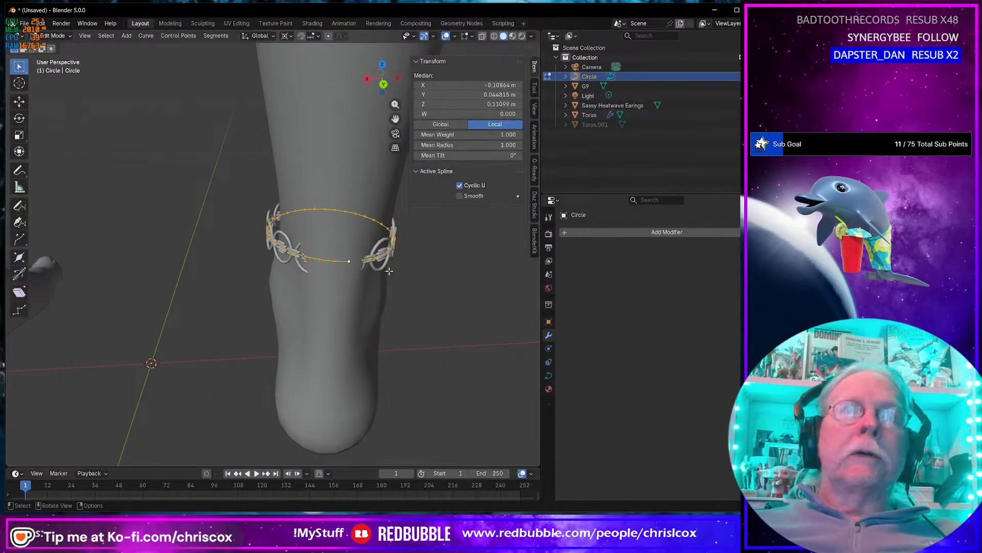
pyautogui.click(348, 262)
pyautogui.keyDown('shift'); pyautogui.click(362, 261); pyautogui.keyUp('shift')
pyautogui.moveTo(362, 261); pyautogui.dragTo(403, 307, button='middle')
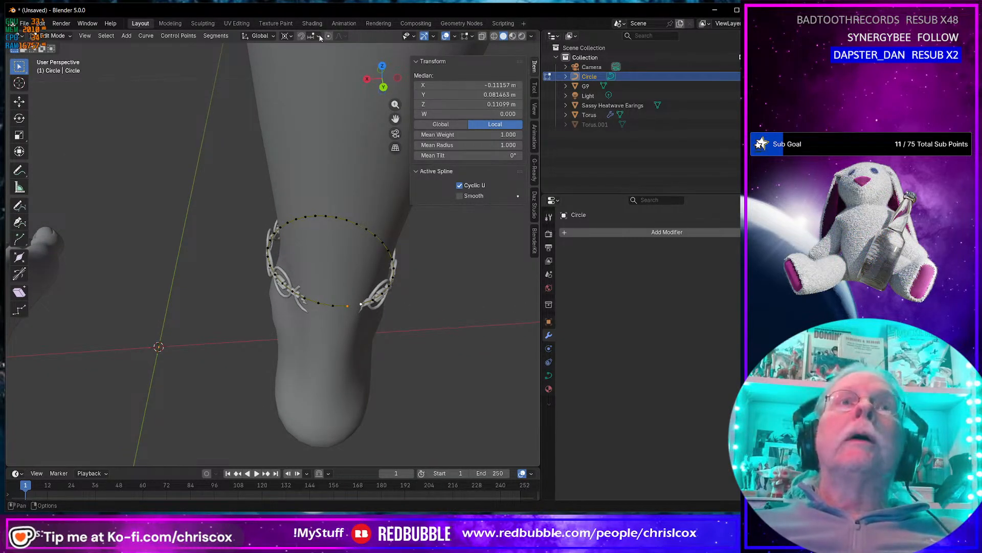
pyautogui.hotkey('shift', 'space')
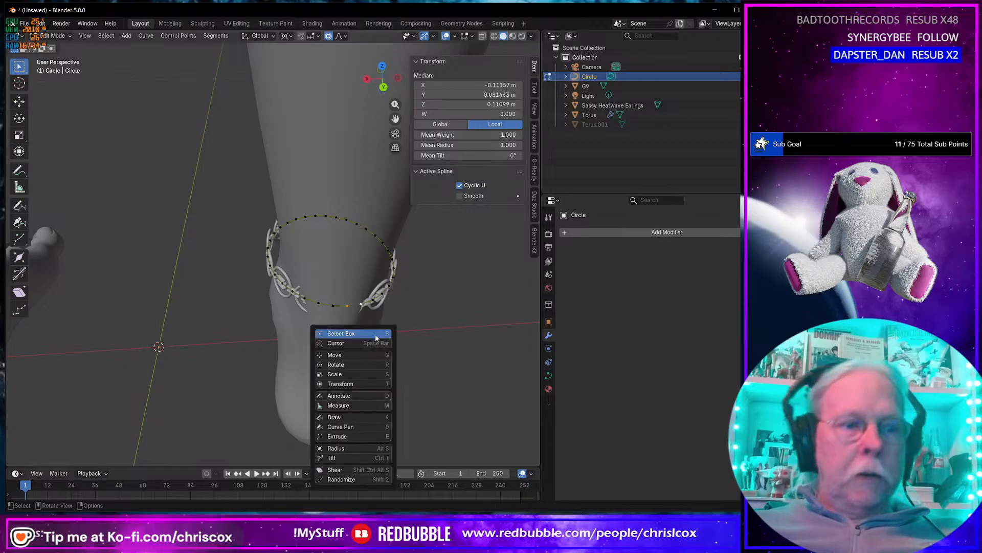
pyautogui.press('g')
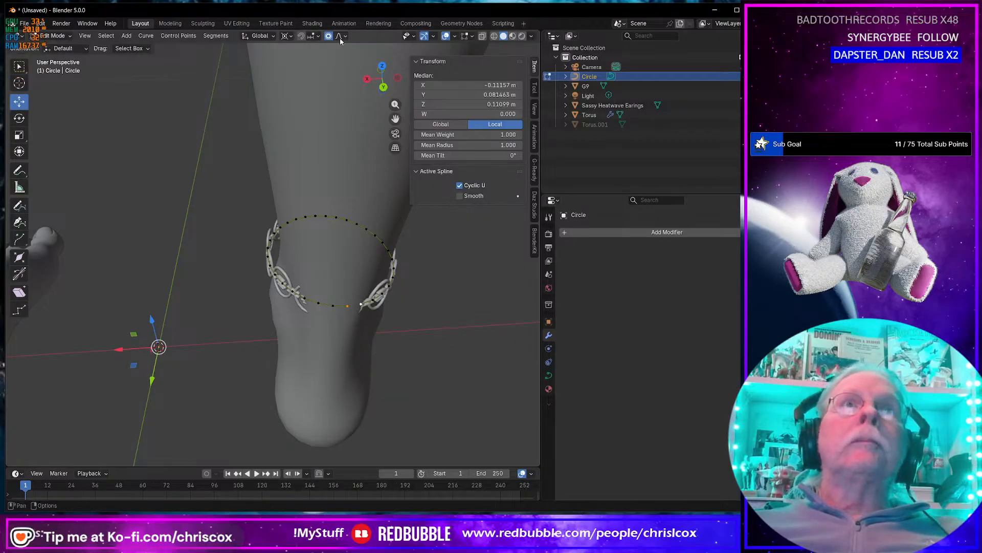
pyautogui.click(291, 36)
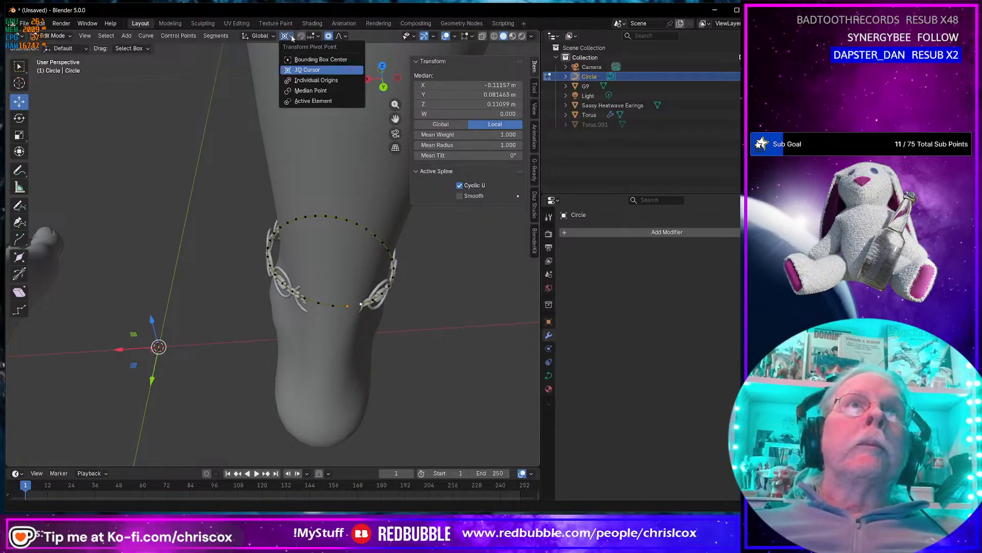
pyautogui.click(313, 91)
# Move the Circle curve's selected rear points outward behind the ankle with a reduced proportional falloff, and return to Object Mode.
pyautogui.moveTo(365, 335); pyautogui.dragTo(288, 323)
pyautogui.scroll(-14, 371, 342)
pyautogui.scroll(-4, 375, 347)
pyautogui.click(279, 282)
pyautogui.click(303, 303)
pyautogui.moveTo(381, 336); pyautogui.dragTo(194, 306, button='middle')
pyautogui.press('Tab')
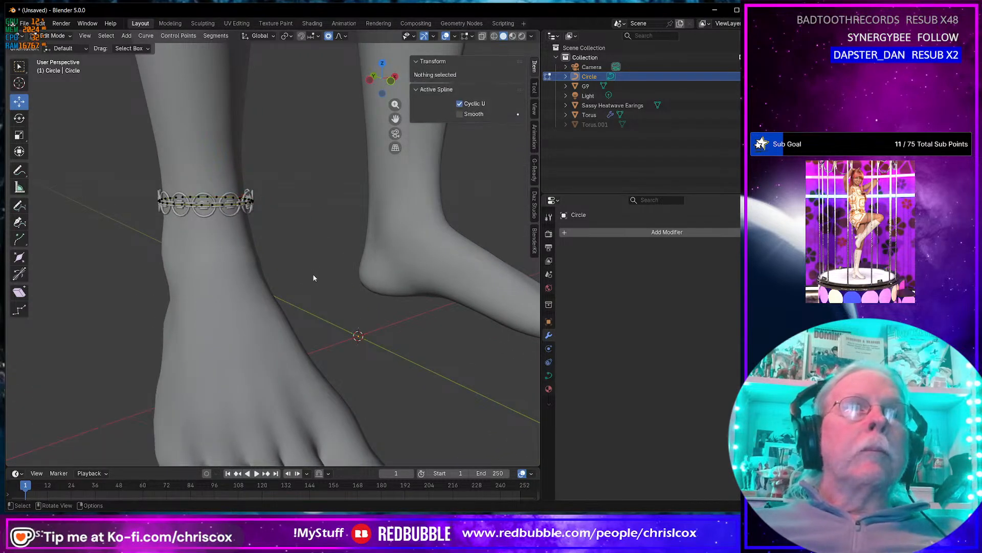
pyautogui.moveTo(310, 275); pyautogui.dragTo(361, 248, button='middle')
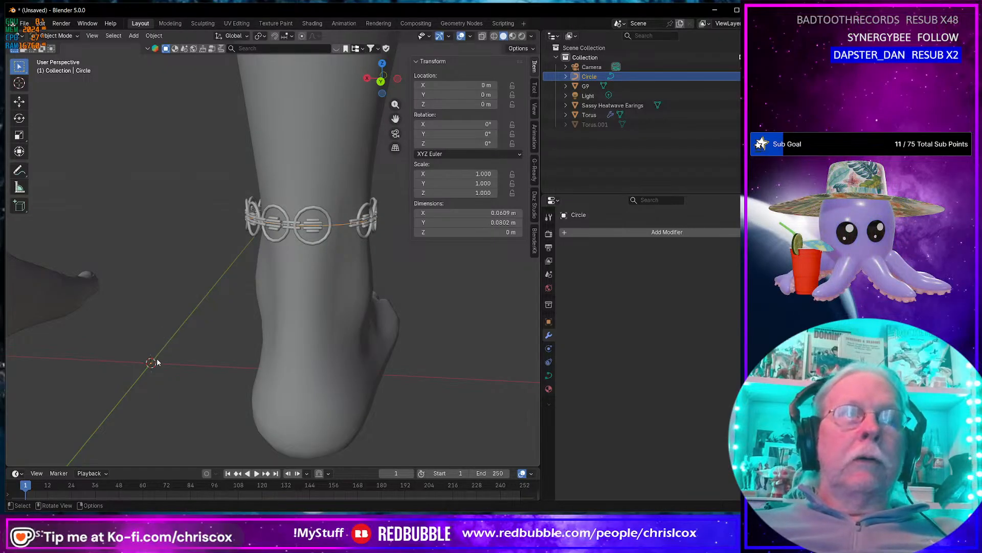
# Scale the Torus link's geometry uniformly to about 0.92 in Edit Mode.
pyautogui.click(320, 238)
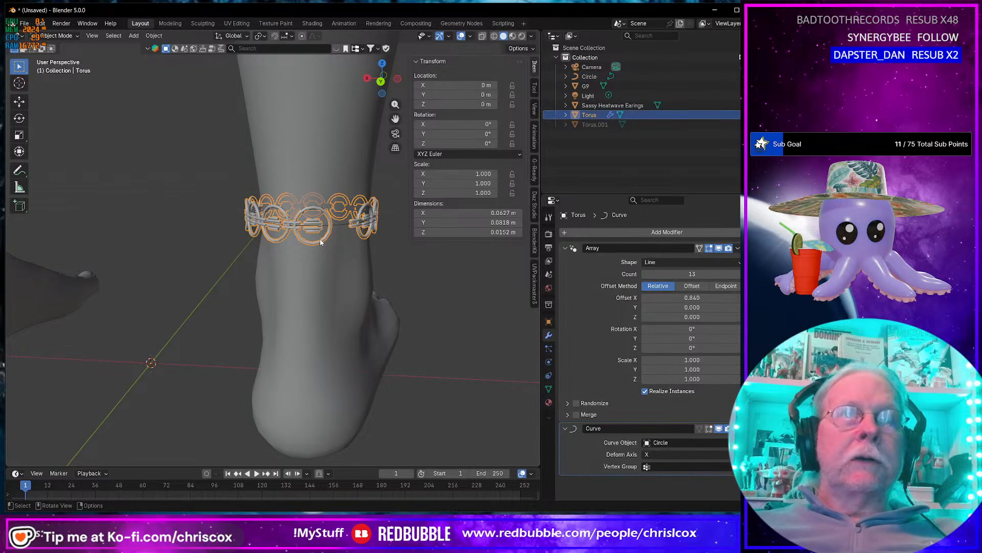
pyautogui.moveTo(320, 238); pyautogui.dragTo(353, 256, button='middle')
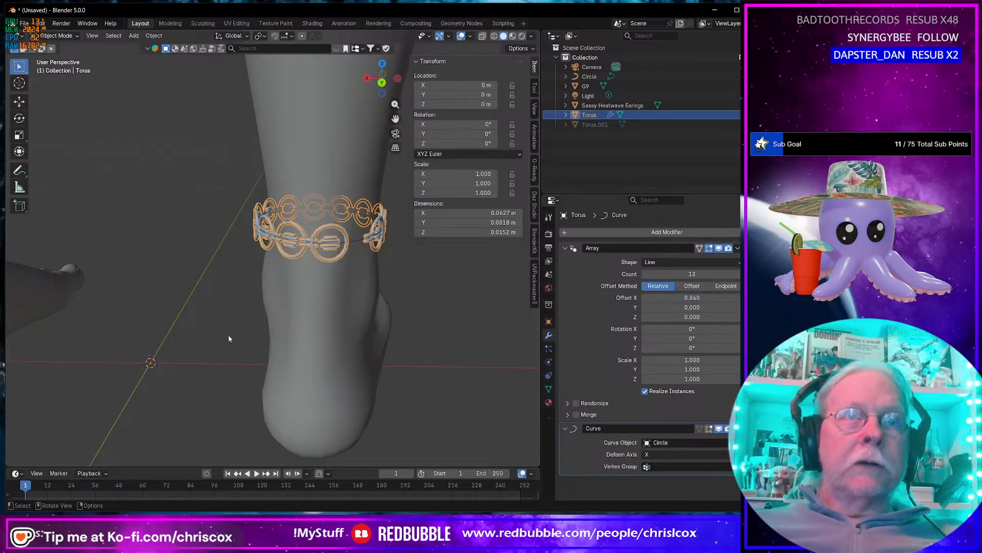
pyautogui.press('Tab')
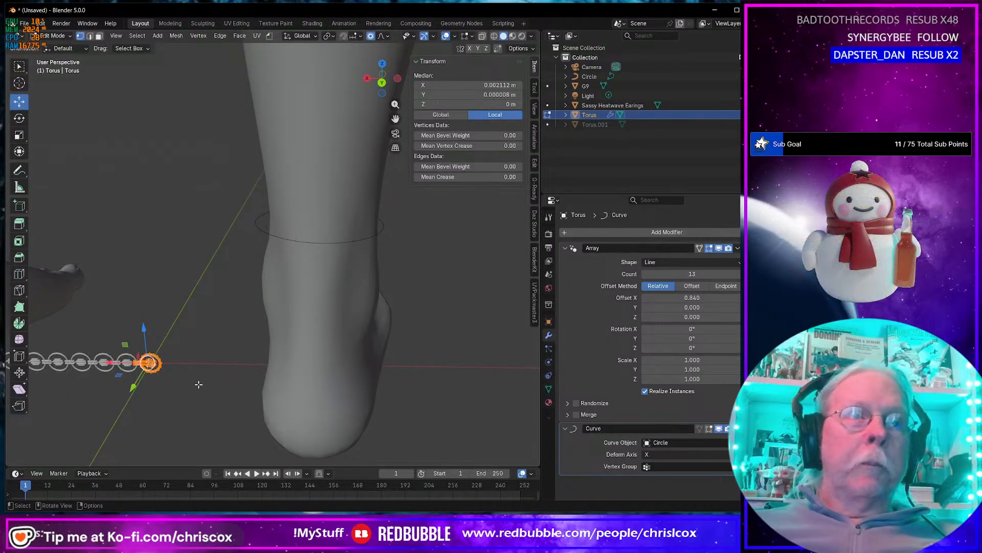
pyautogui.press('s')
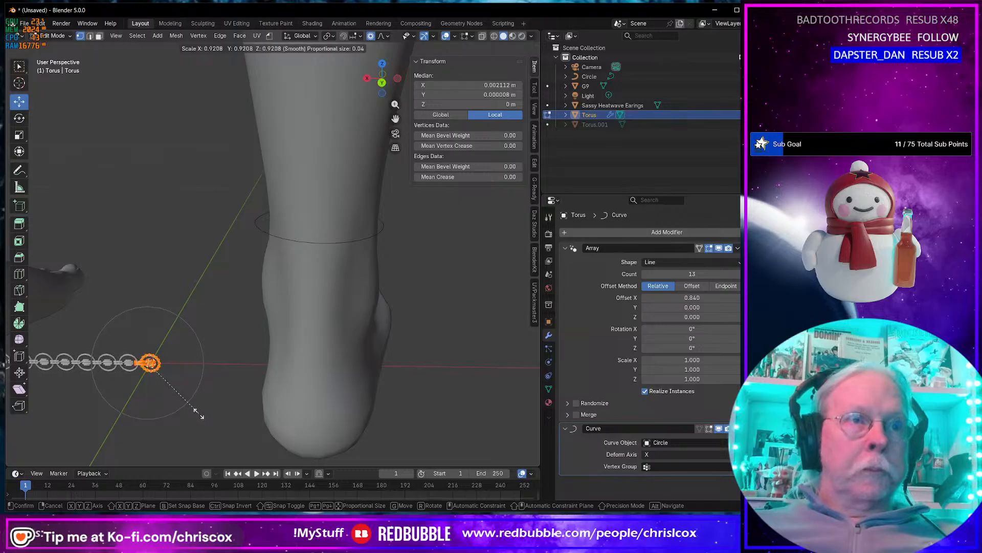
pyautogui.click(199, 416)
pyautogui.press('Tab')
pyautogui.press('Tab')
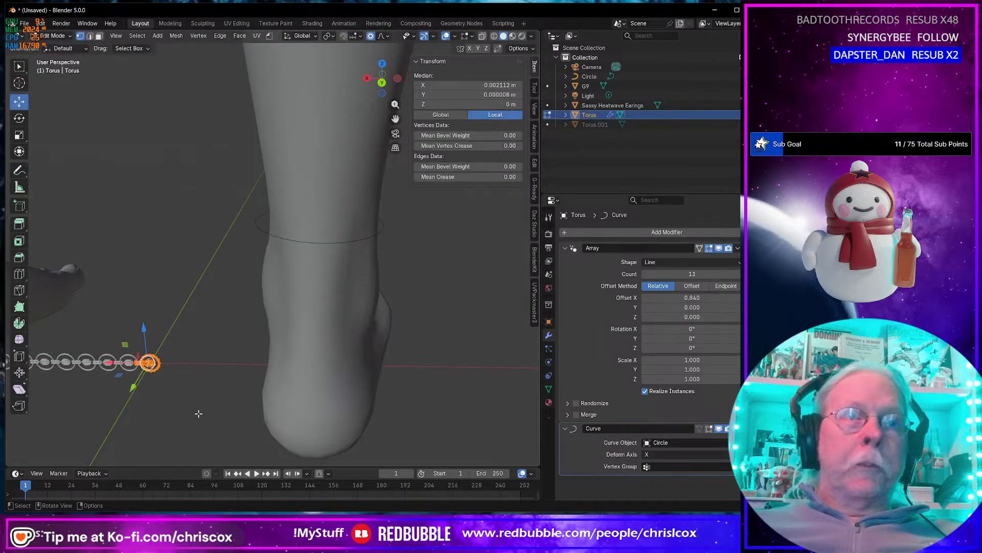
# Set the Array count to 15 to close the chain around the enlarged curve, trying 14 for comparison.
pyautogui.click(739, 274)
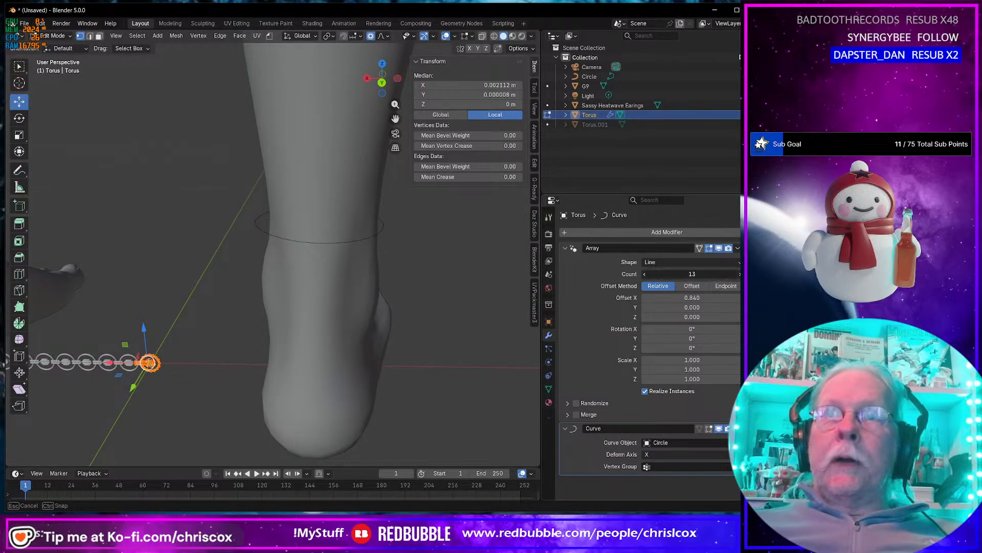
pyautogui.click(739, 274)
pyautogui.press('Tab')
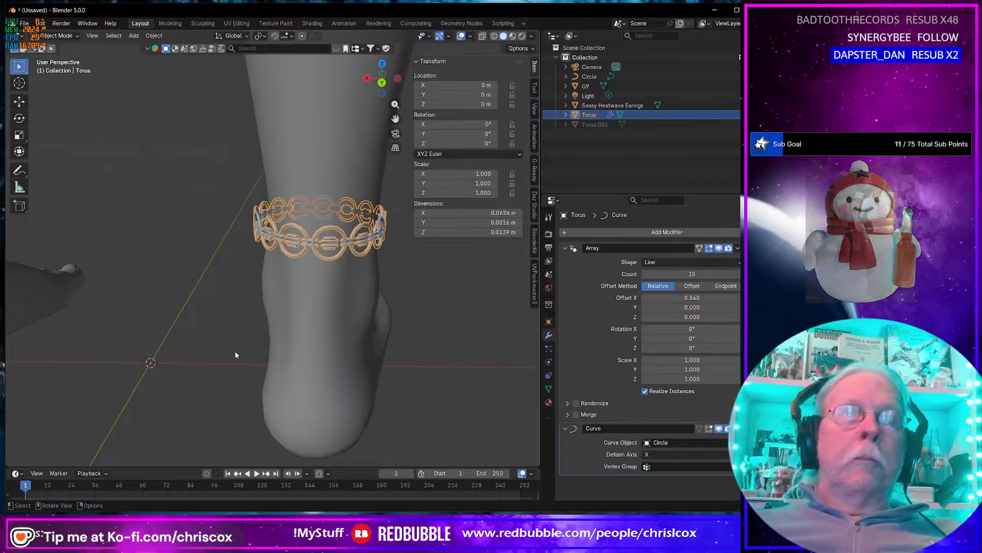
pyautogui.moveTo(235, 351); pyautogui.dragTo(265, 347, button='middle')
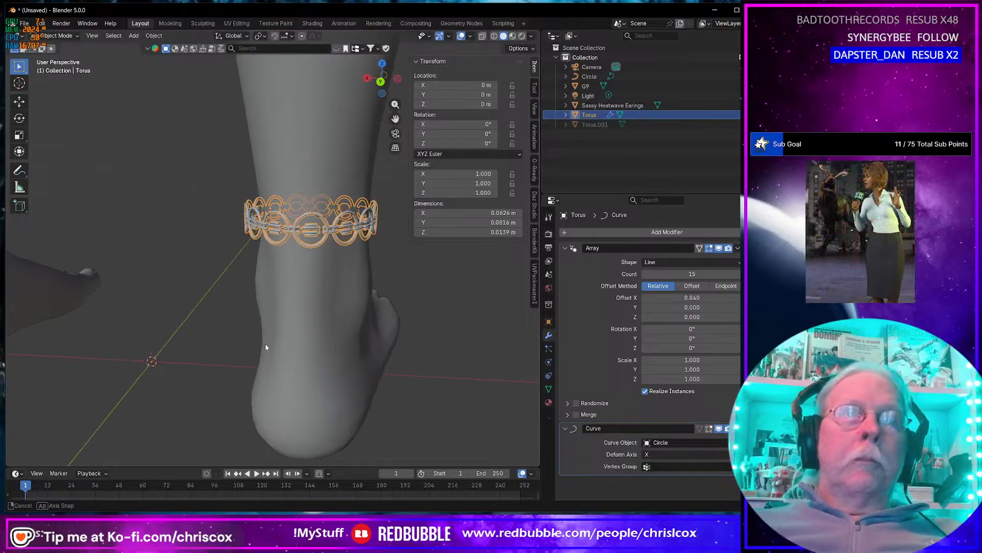
pyautogui.click(644, 275)
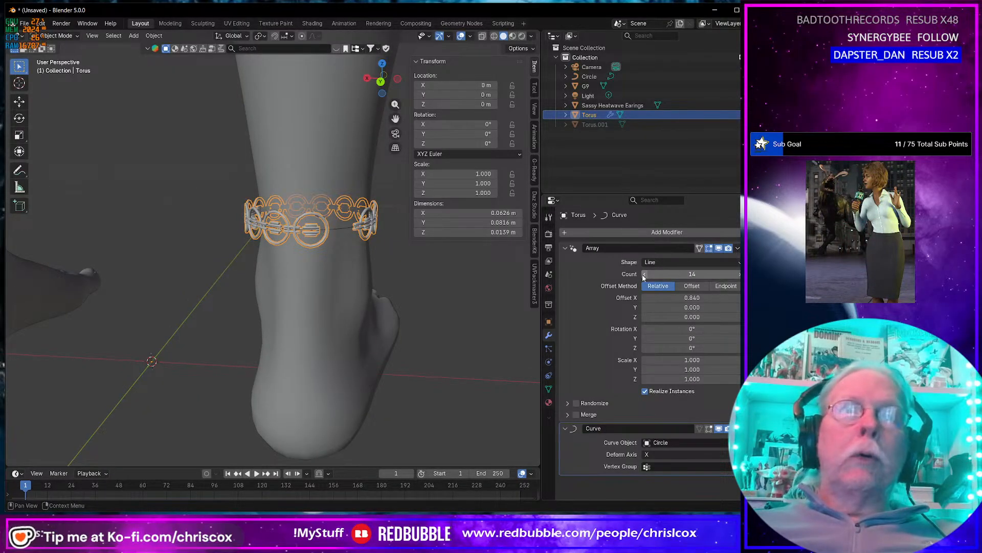
pyautogui.click(736, 274)
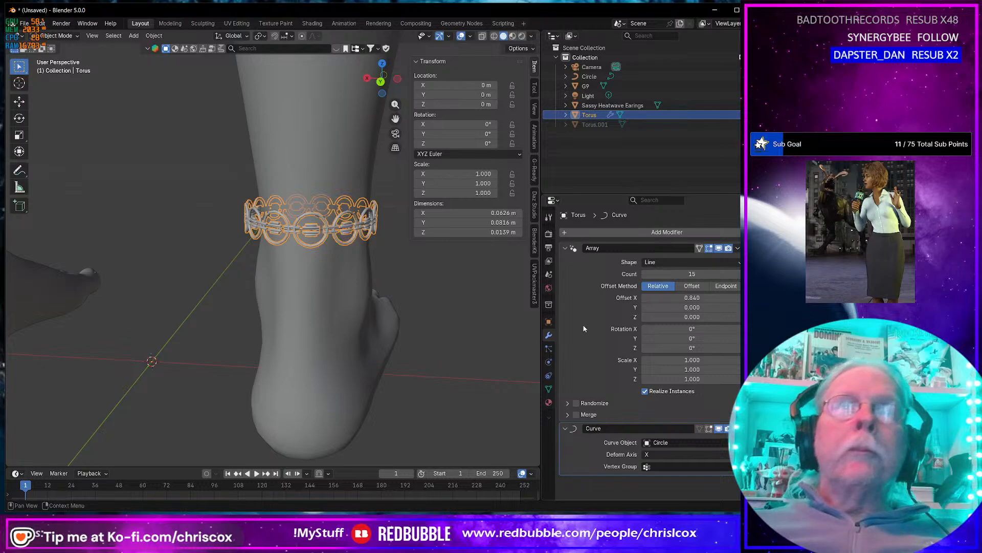
# Check the anklet from the front and at full-leg distance, and collapse the Array and Curve modifier settings.
pyautogui.moveTo(463, 334); pyautogui.dragTo(249, 331, button='middle')
pyautogui.scroll(3, 249, 331)
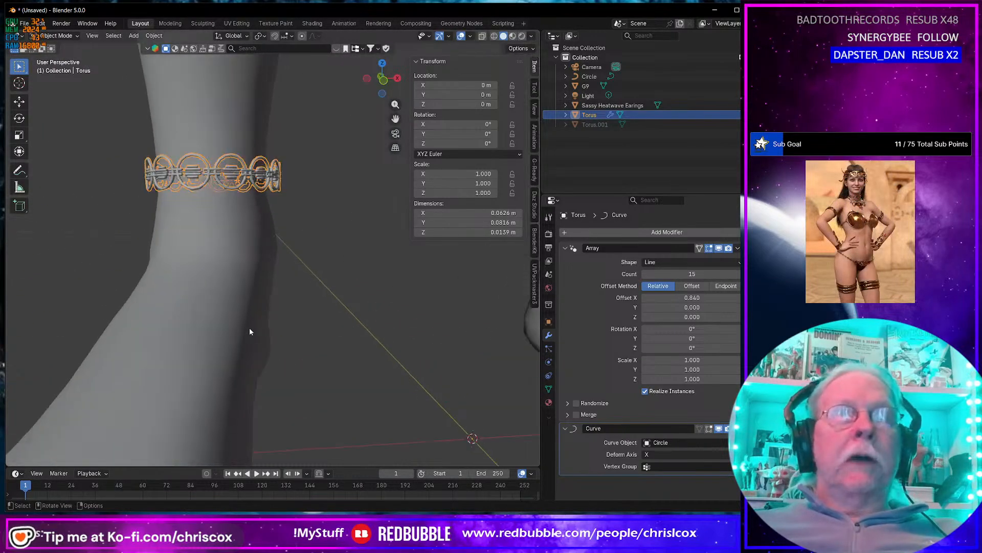
pyautogui.scroll(-9, 250, 331)
pyautogui.moveTo(292, 299); pyautogui.dragTo(313, 379, button='middle')
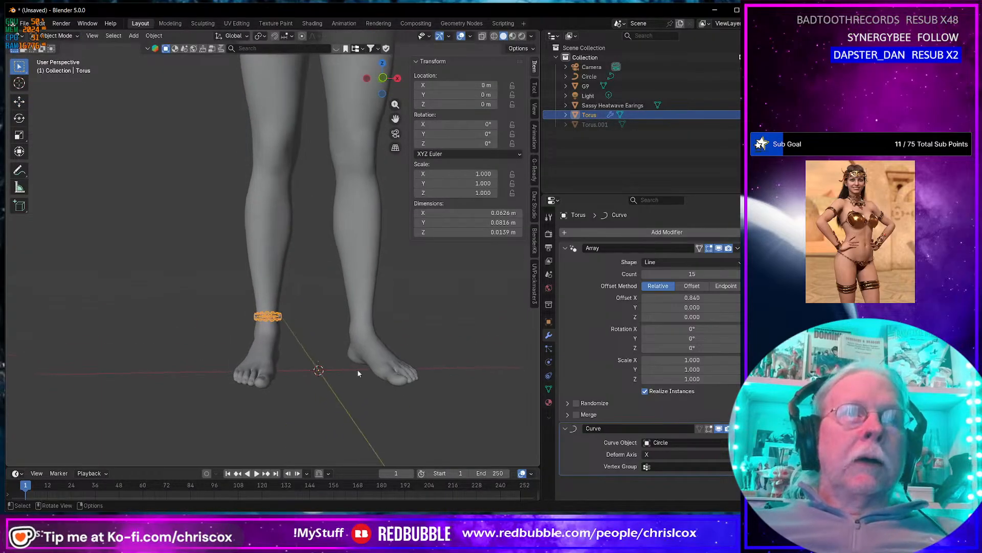
pyautogui.click(566, 248)
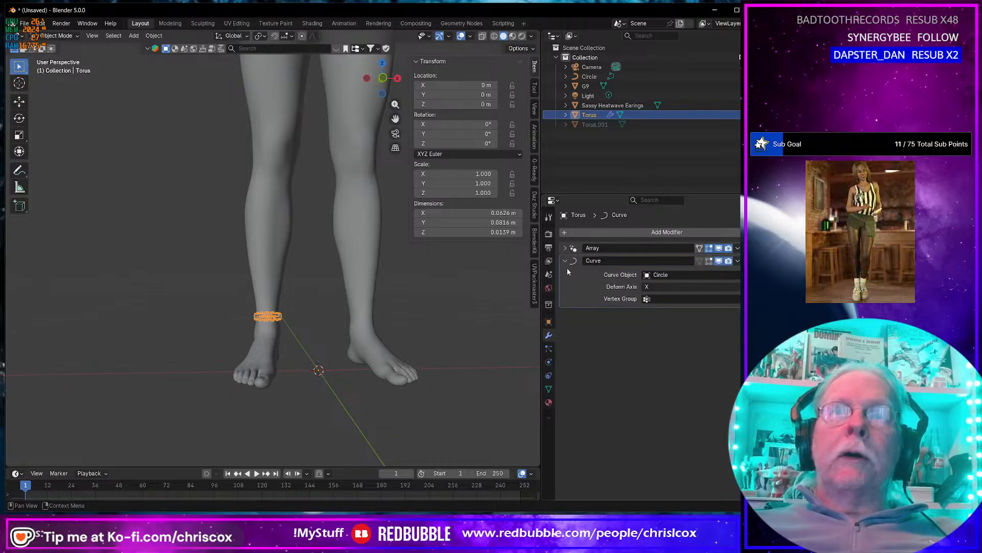
pyautogui.click(564, 260)
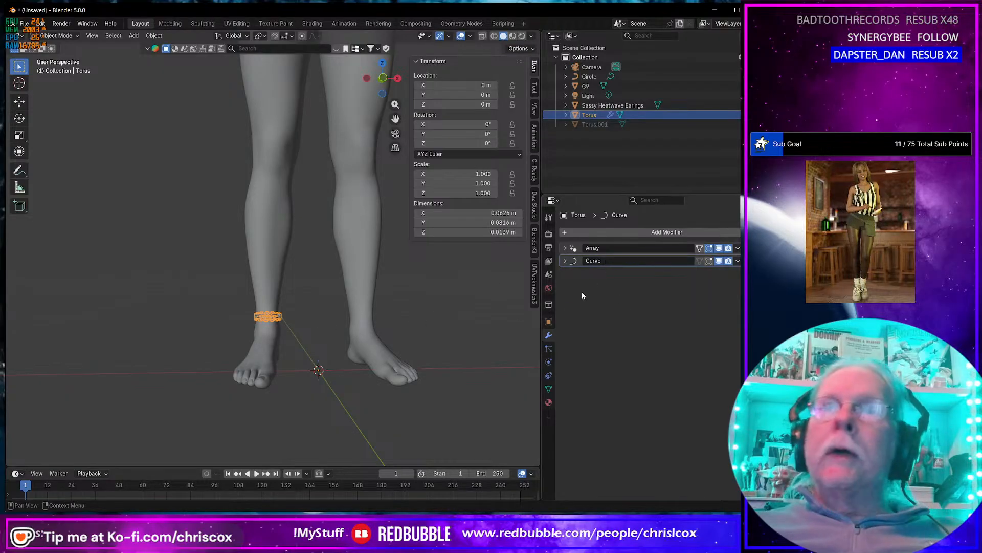
# Add a Mirror modifier on the X axis to the Torus anklet and check the copy on the other ankle.
pyautogui.click(623, 235)
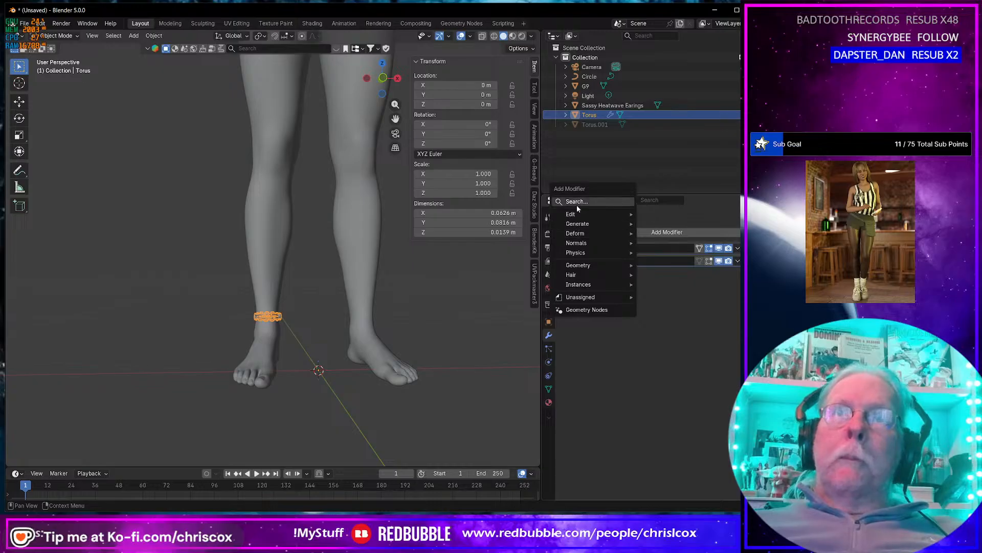
pyautogui.moveTo(581, 273)
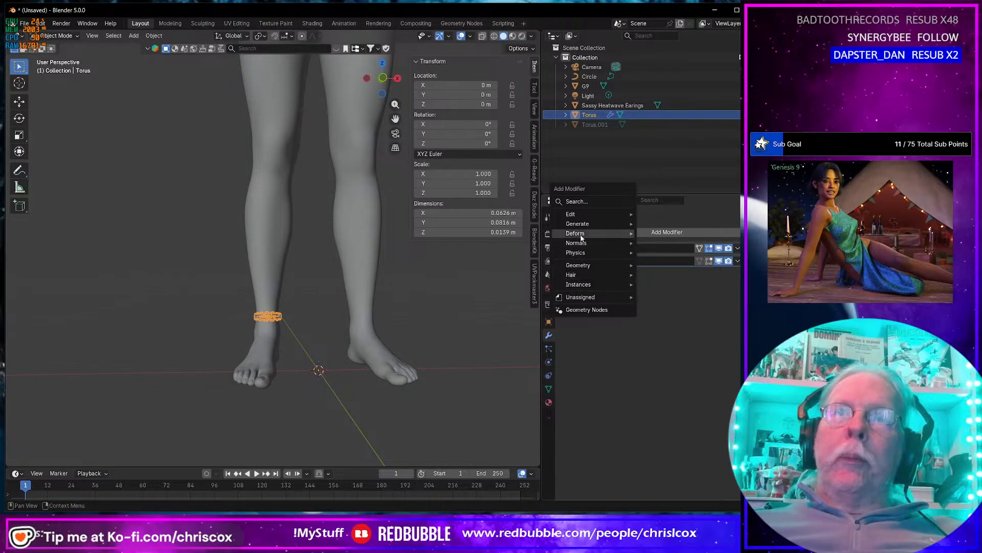
pyautogui.moveTo(578, 224)
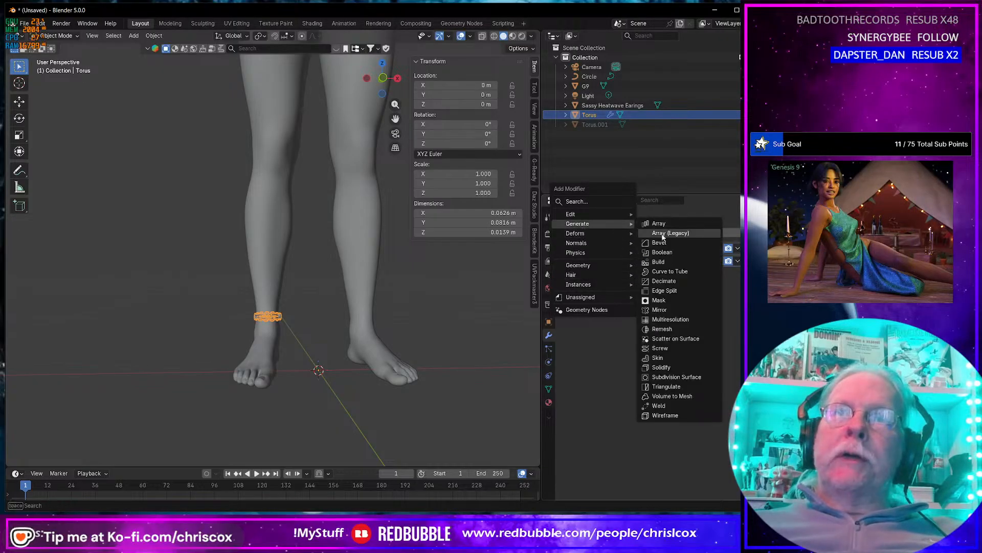
pyautogui.click(660, 309)
pyautogui.moveTo(341, 397); pyautogui.dragTo(295, 354, button='middle')
pyautogui.click(324, 393)
pyautogui.scroll(6, 361, 406)
pyautogui.scroll(3, 321, 370)
pyautogui.scroll(-11, 322, 370)
# Duplicate the Circle curve in place and, in Edit Mode, move all its points about -0.37 m in X and 0.94 m in Z to the forearm.
pyautogui.click(589, 77)
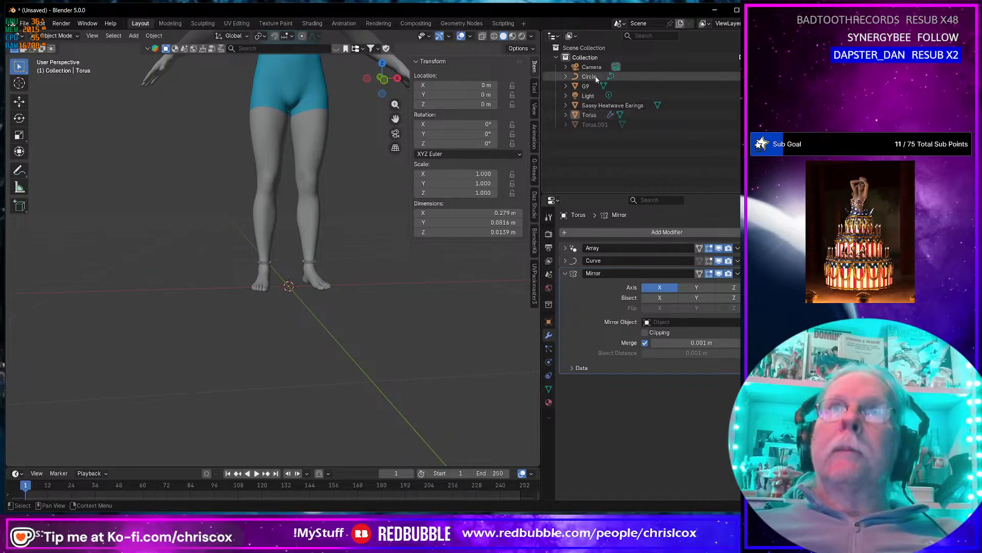
pyautogui.hotkey('shift', 'd')
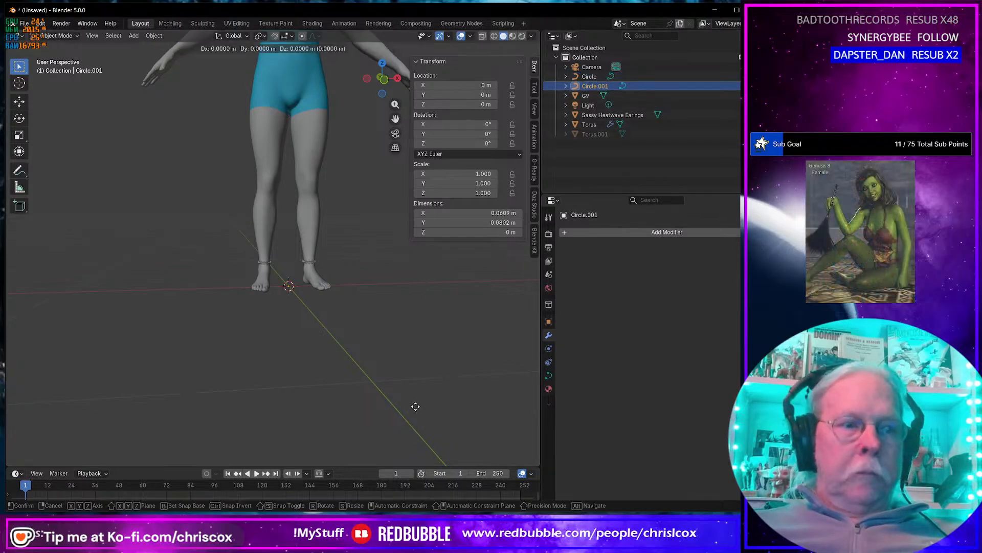
pyautogui.rightClick(415, 410)
pyautogui.press('Tab')
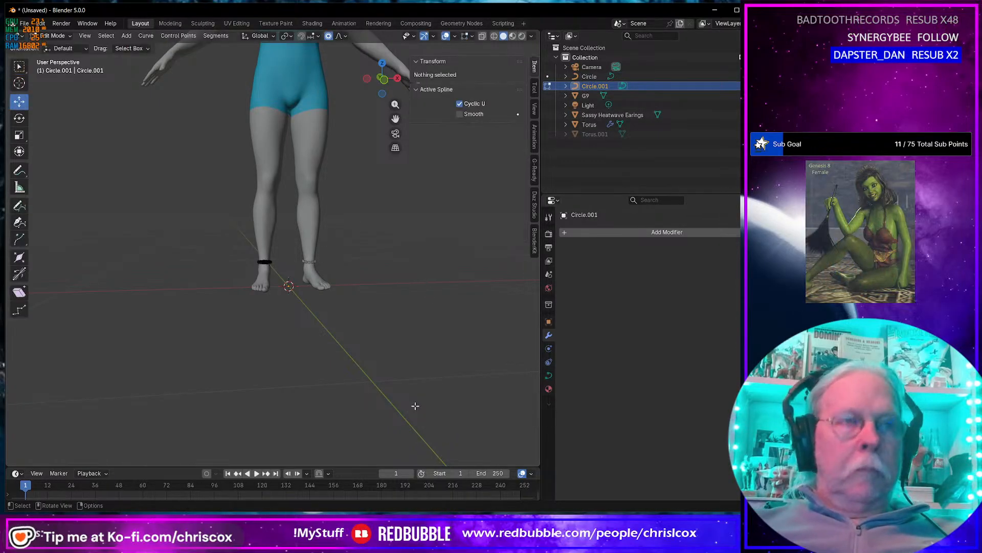
pyautogui.press('a')
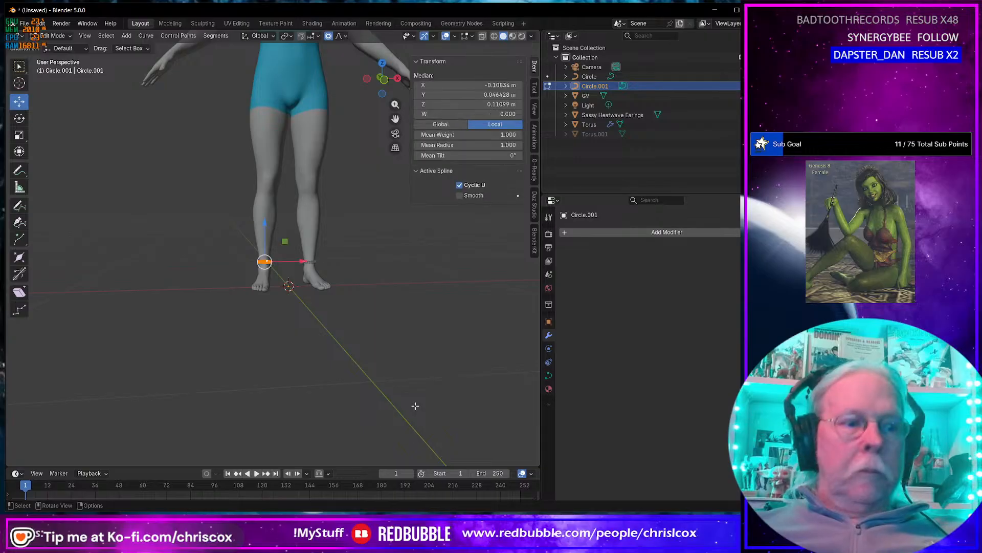
pyautogui.moveTo(379, 310); pyautogui.dragTo(366, 307, button='middle')
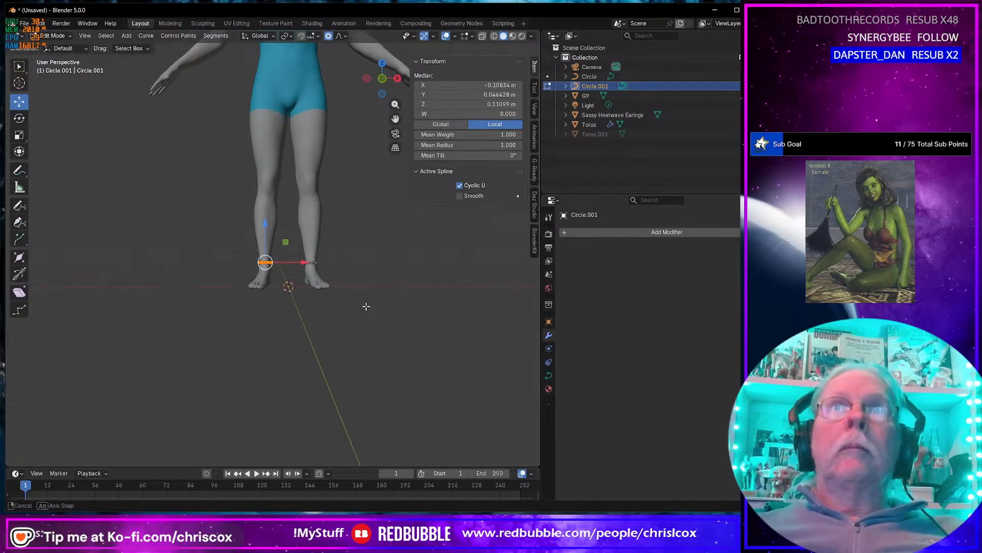
pyautogui.moveTo(282, 242); pyautogui.dragTo(200, 40)
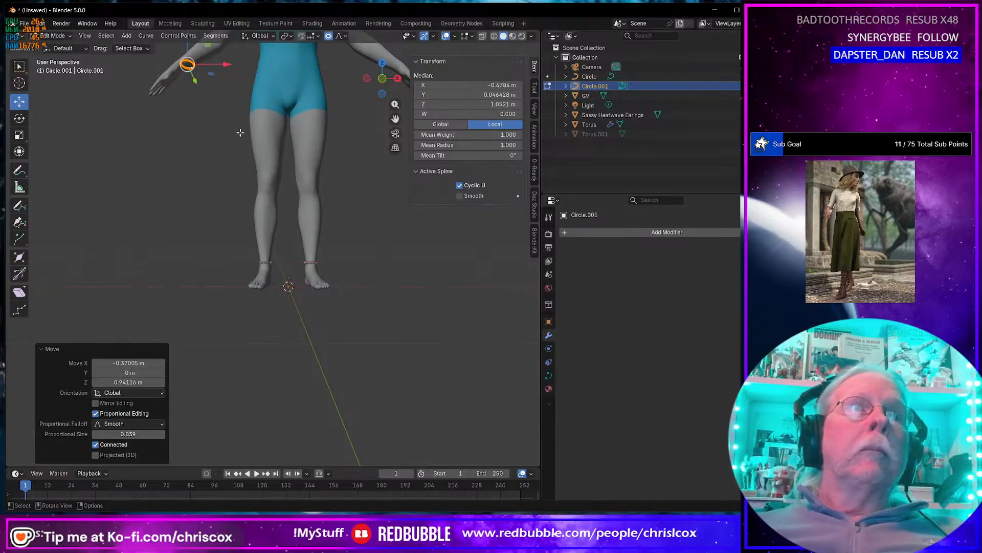
# Rotate all points of the duplicated curve 45° about the Y axis to tilt it across the forearm.
pyautogui.press('KP_1')
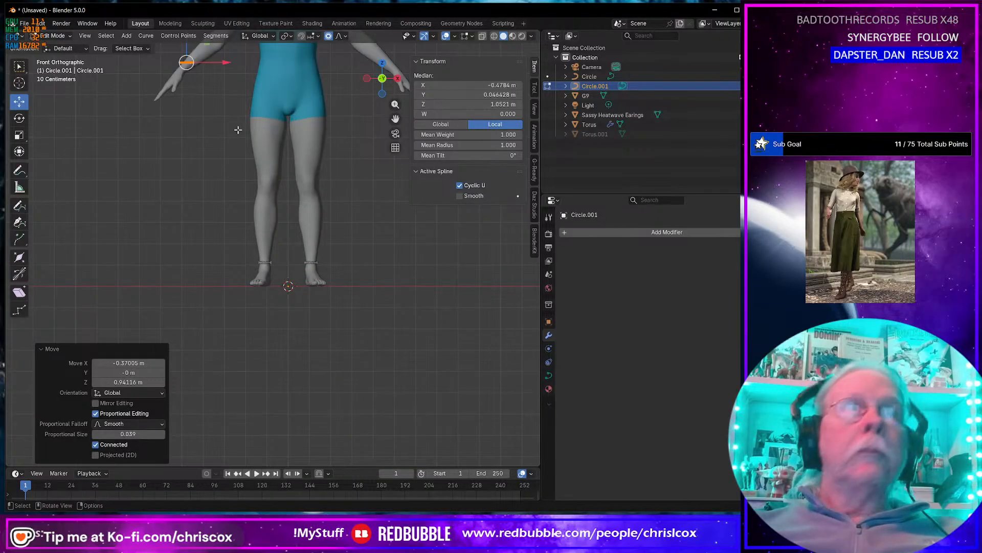
pyautogui.press('r')
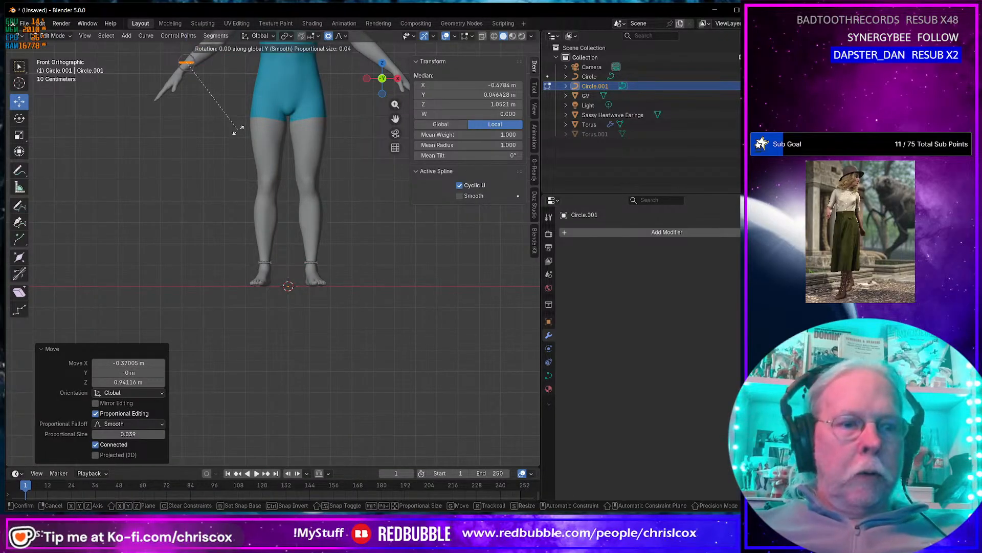
pyautogui.press('y')
pyautogui.press('4')
pyautogui.press('5')
pyautogui.press('Return')
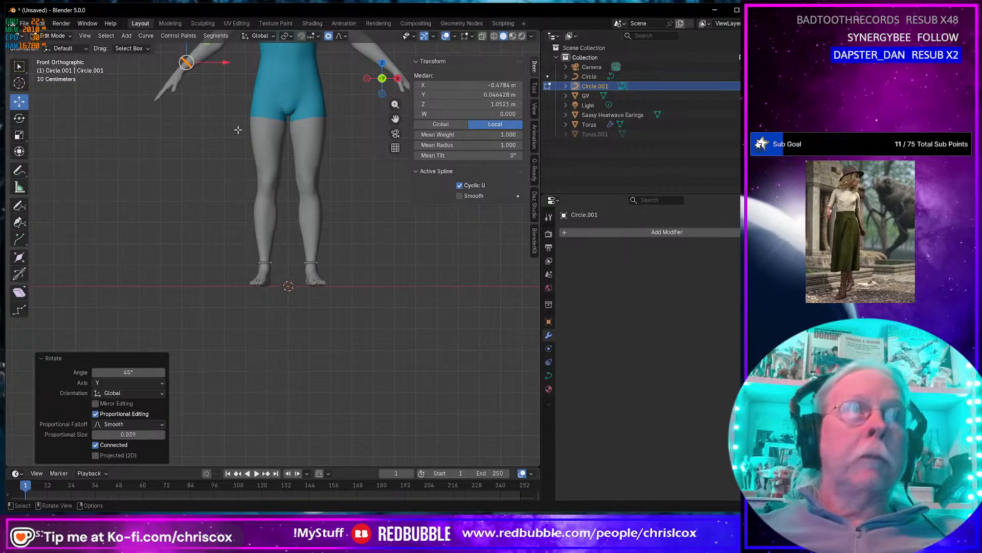
# Move the tilted curve down the forearm and about -0.058 m in Y so that it encircles the wrist.
pyautogui.press('KP_Decimal')
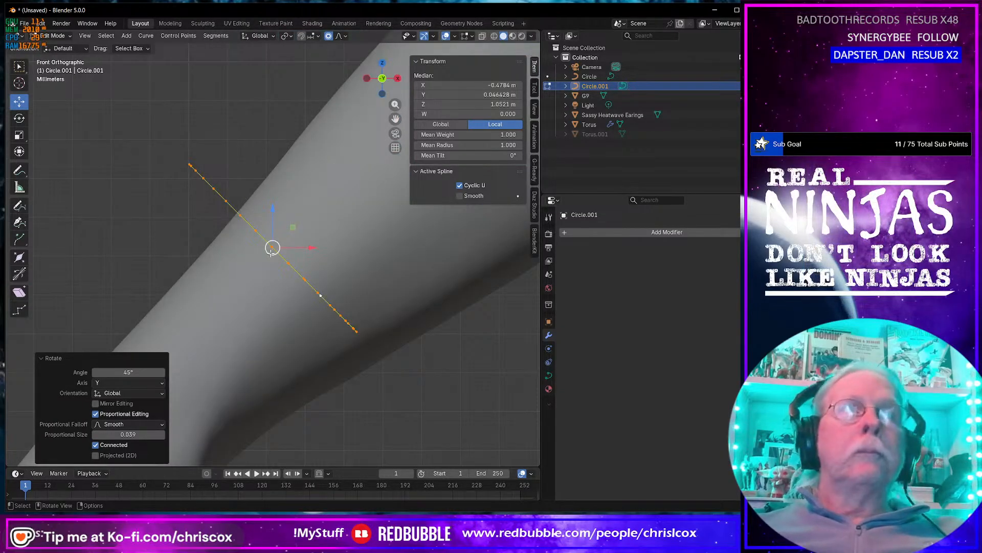
pyautogui.press('g')
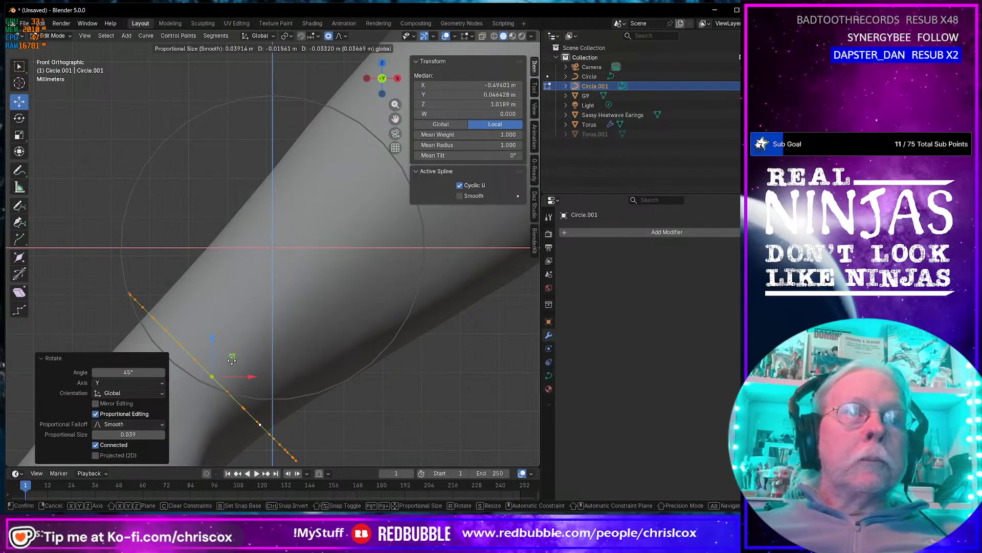
pyautogui.click(232, 360)
pyautogui.press('KP_7')
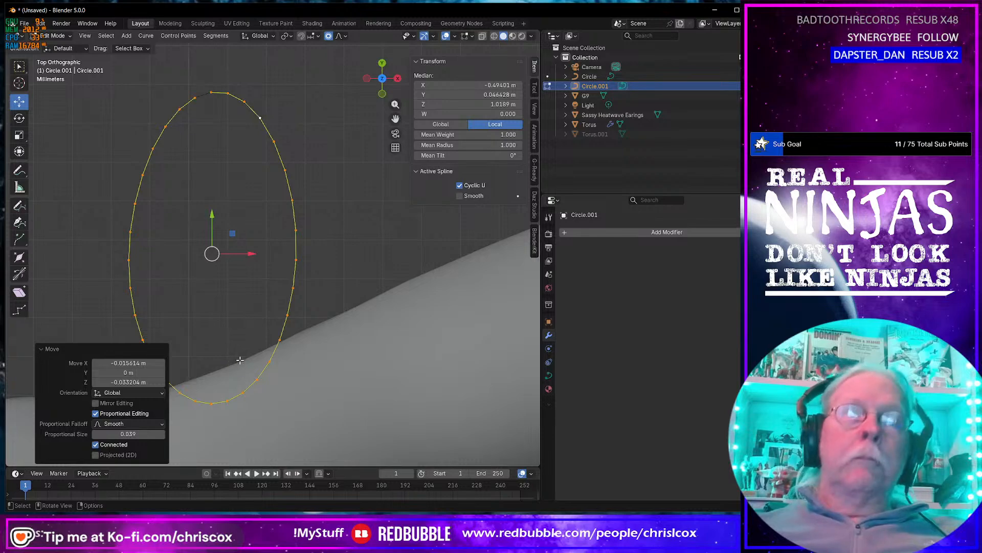
pyautogui.scroll(-7, 240, 360)
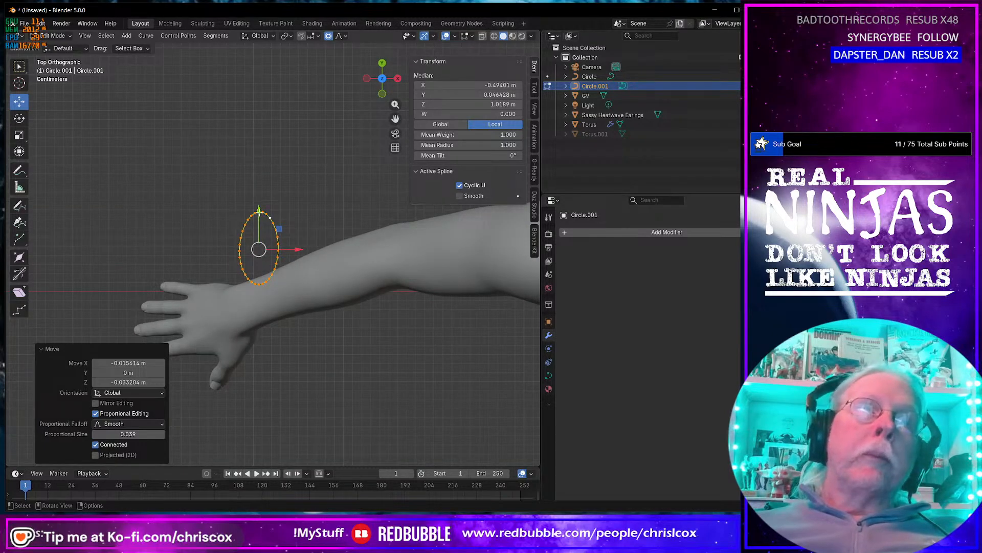
pyautogui.moveTo(259, 211); pyautogui.dragTo(260, 266)
pyautogui.moveTo(259, 267); pyautogui.dragTo(343, 291, button='middle')
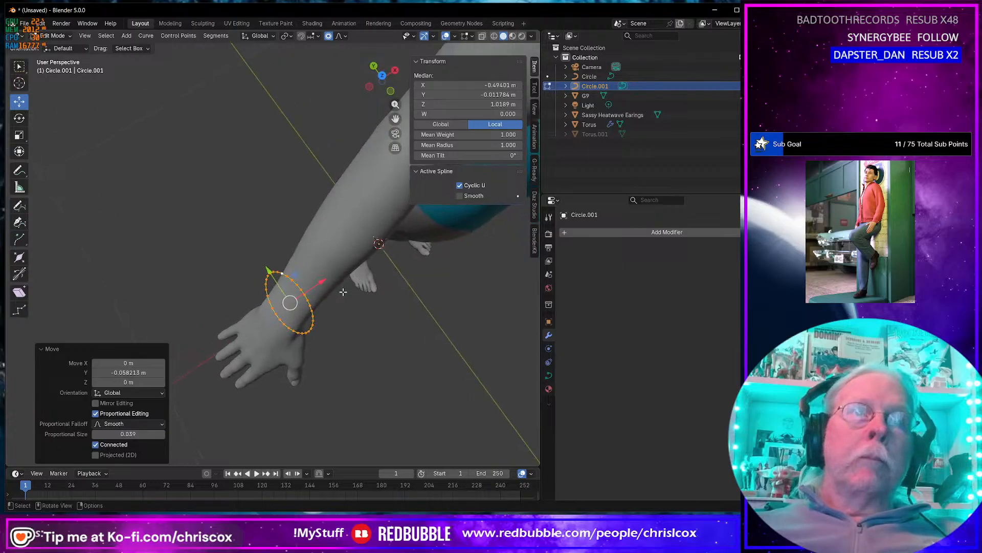
# Try to rotate the wrist curve from the top view, first its points in Edit Mode and then the whole object in Object Mode.
pyautogui.press('KP_7')
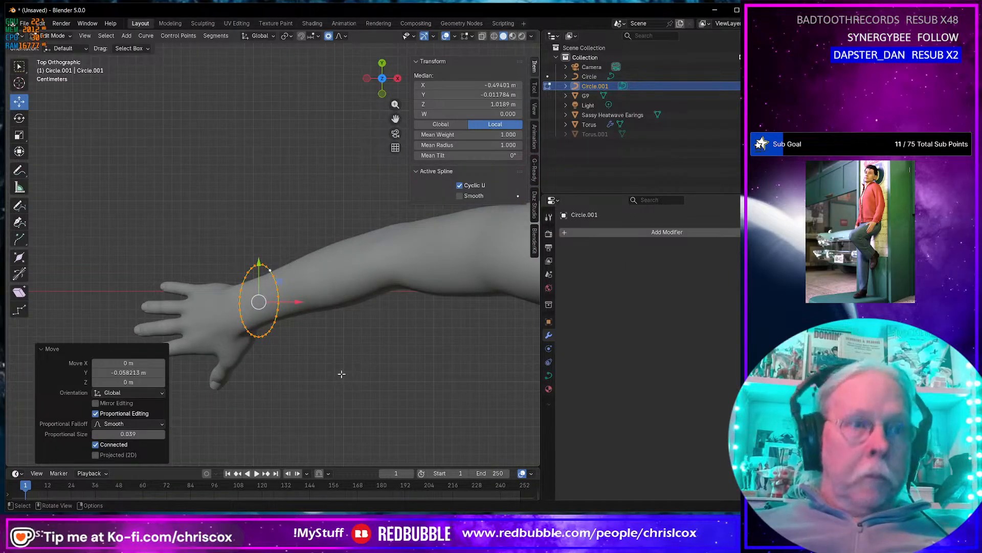
pyautogui.press('r')
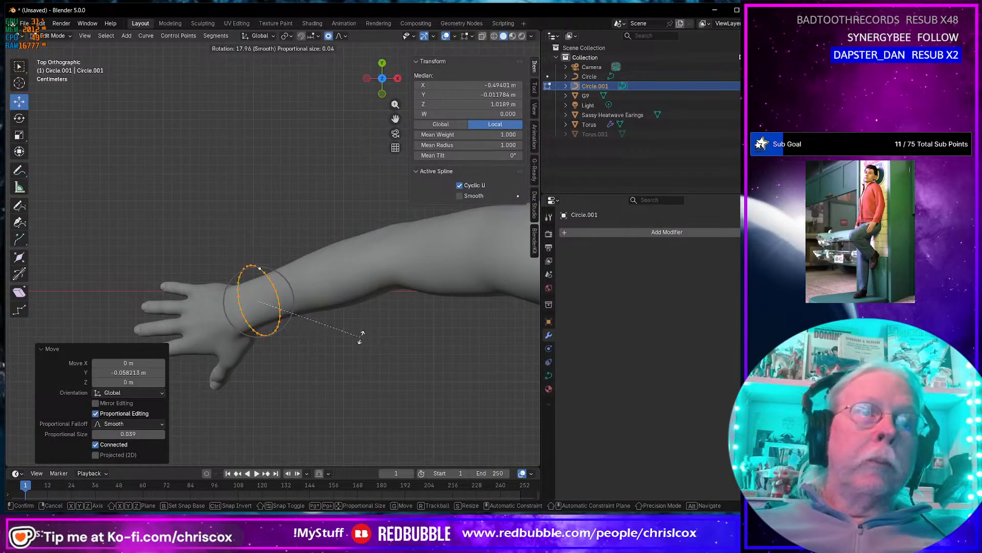
pyautogui.click(360, 336)
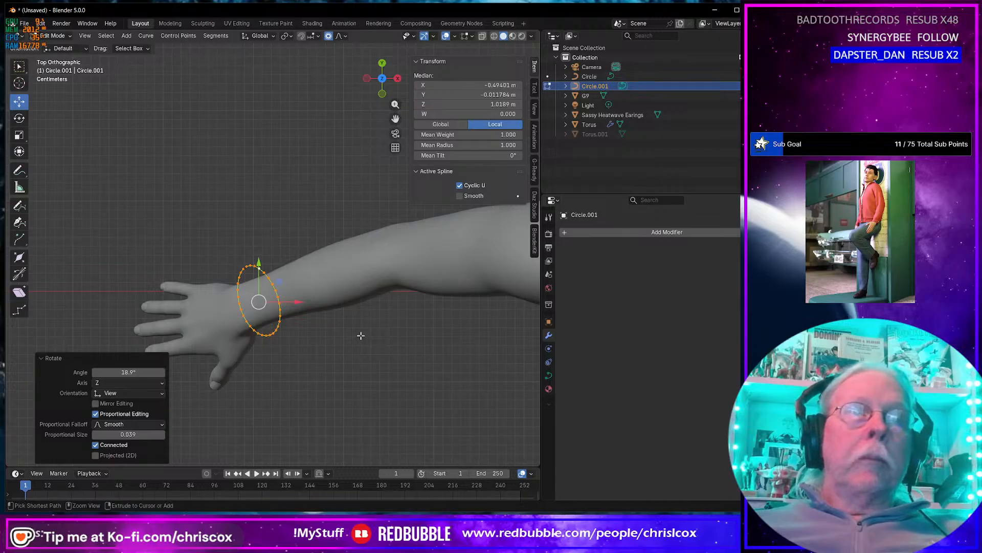
pyautogui.press('Tab')
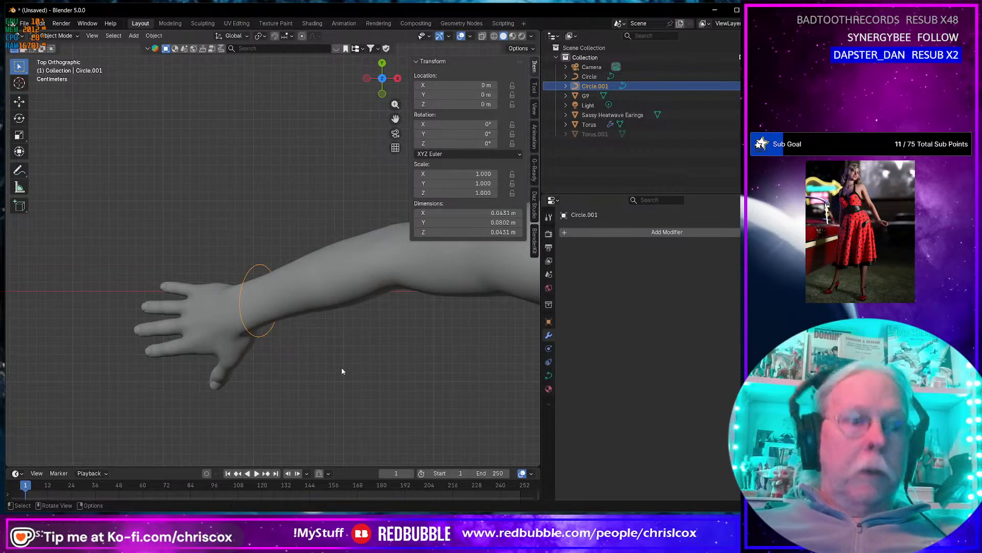
pyautogui.press('r')
pyautogui.click(345, 358)
pyautogui.hotkey('ctrl', 'z')
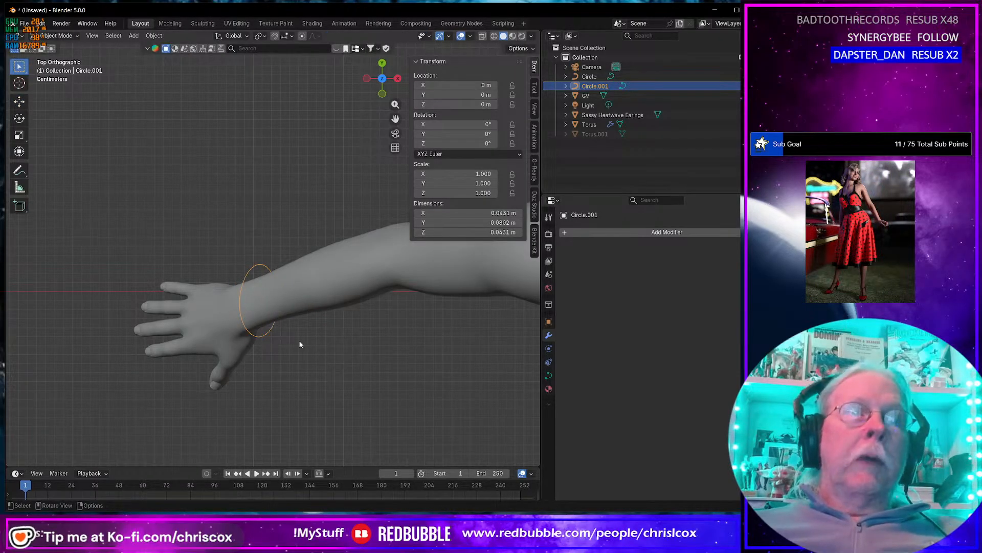
# Set the wrist curve's origin to its geometry and rotate the curve about 15° in top view to align with the forearm.
pyautogui.rightClick(262, 336)
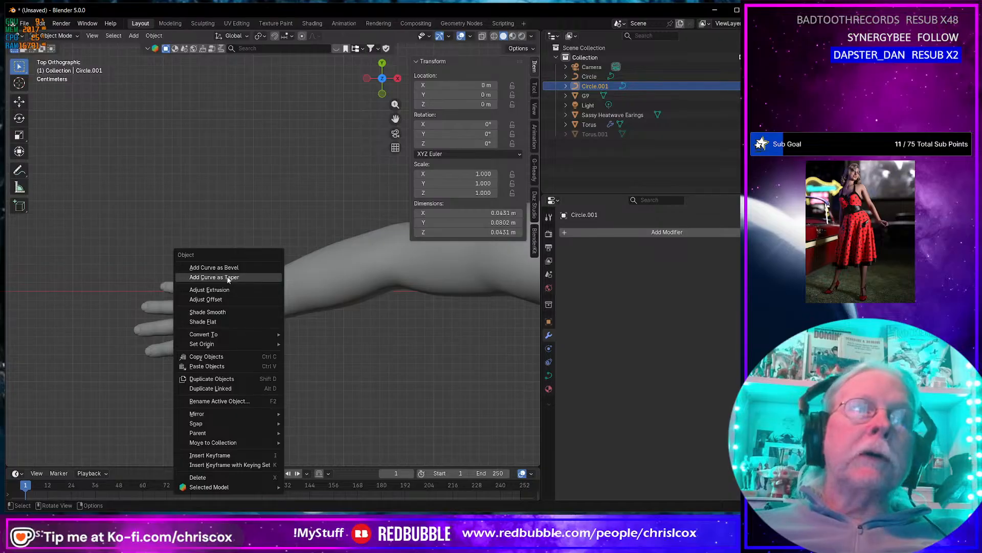
pyautogui.moveTo(225, 344)
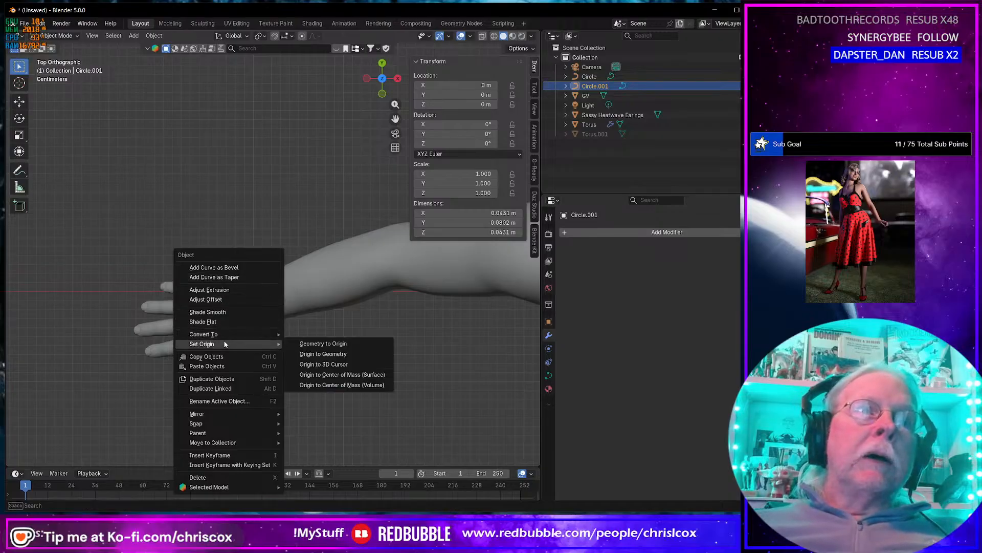
pyautogui.click(316, 355)
pyautogui.press('r')
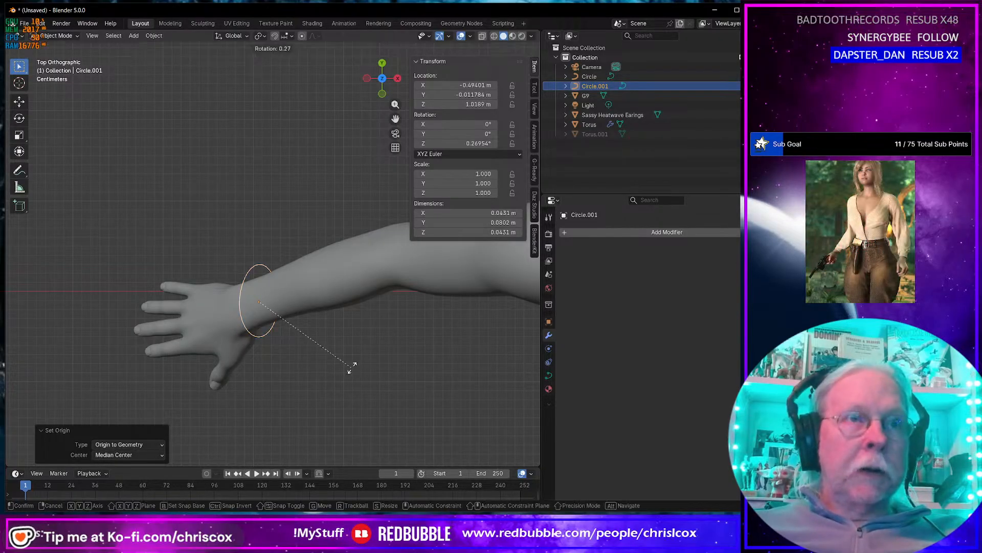
pyautogui.click(357, 342)
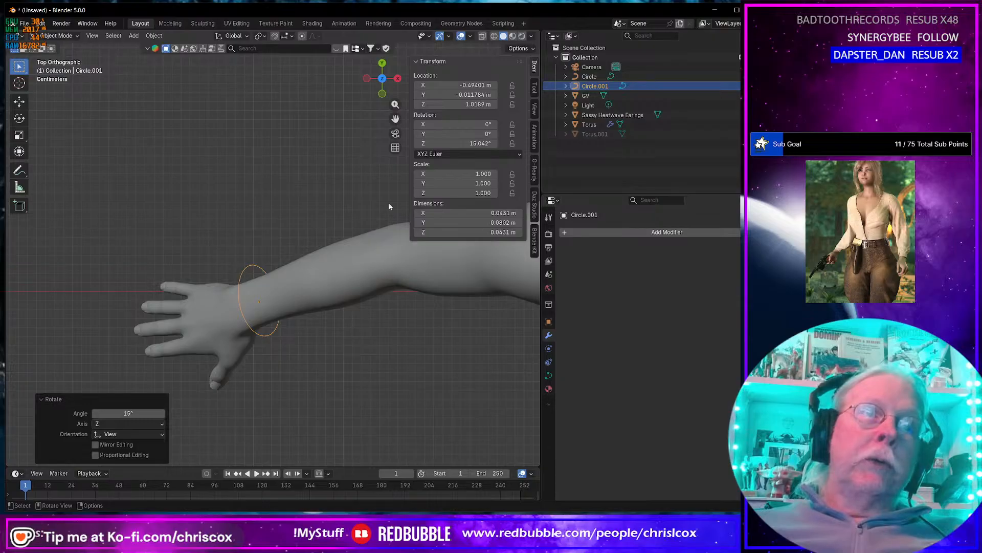
# Switch the transform orientation to Local and scale the wrist curve to about 0.772 along Y.
pyautogui.click(234, 36)
pyautogui.click(223, 77)
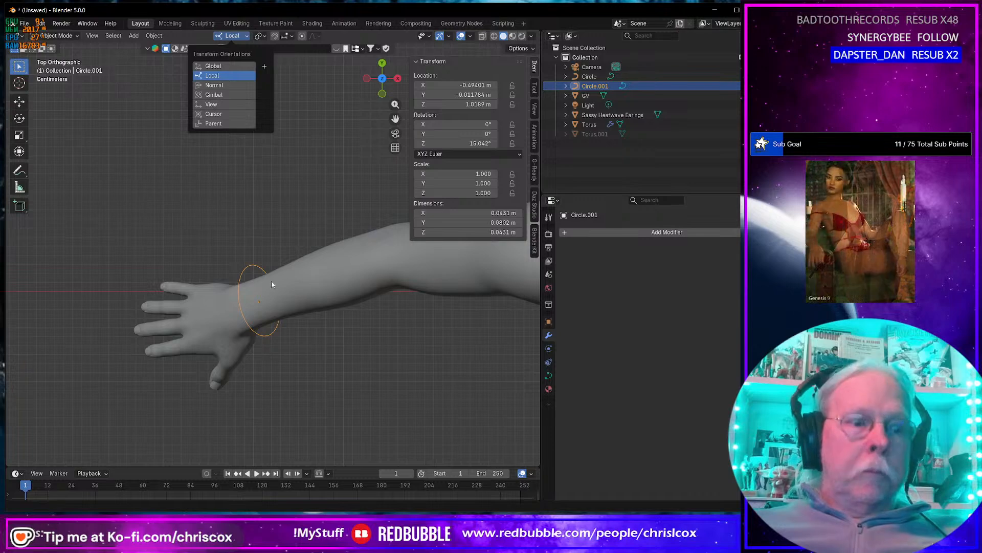
pyautogui.click(266, 336)
pyautogui.press('s')
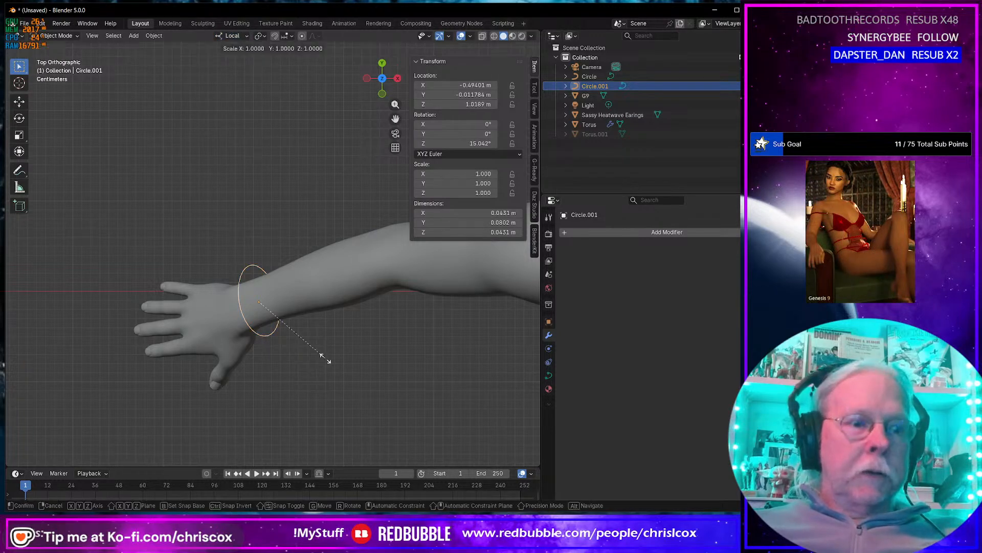
pyautogui.press('y')
pyautogui.click(315, 344)
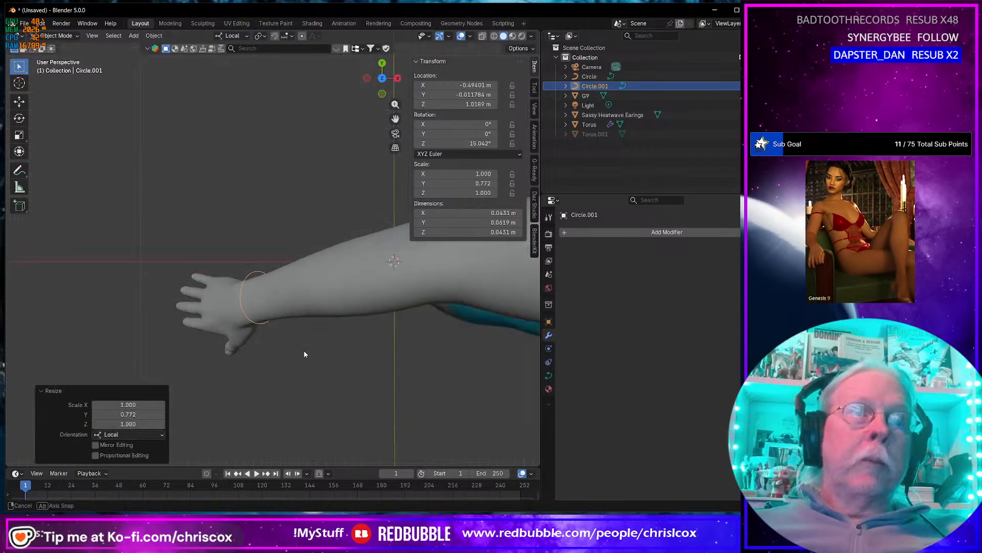
# Scale the wrist curve to about 0.872 along local Z and rotate it about -7.57° in the view to sit square to the wrist.
pyautogui.moveTo(305, 351); pyautogui.dragTo(289, 240, button='middle')
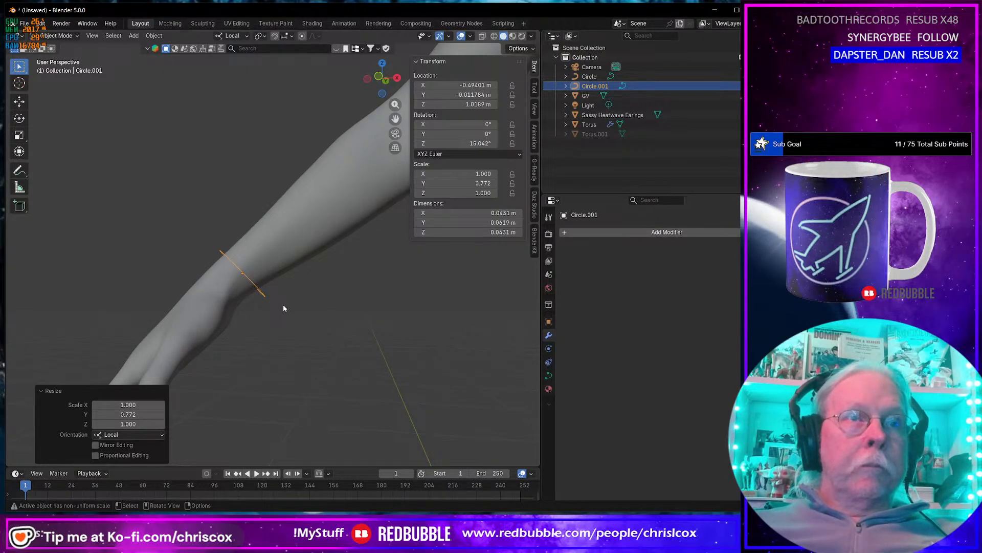
pyautogui.press('s')
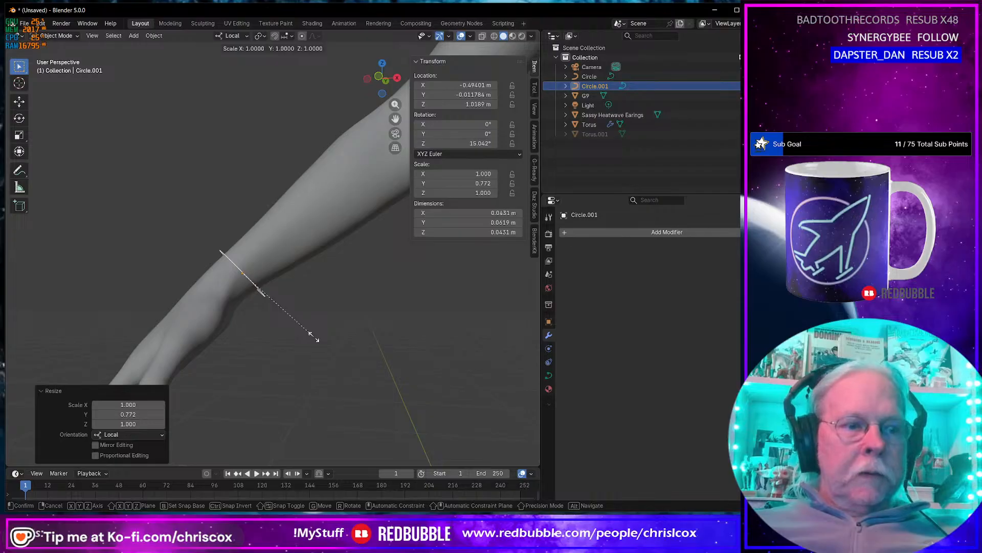
pyautogui.press('z')
pyautogui.click(303, 330)
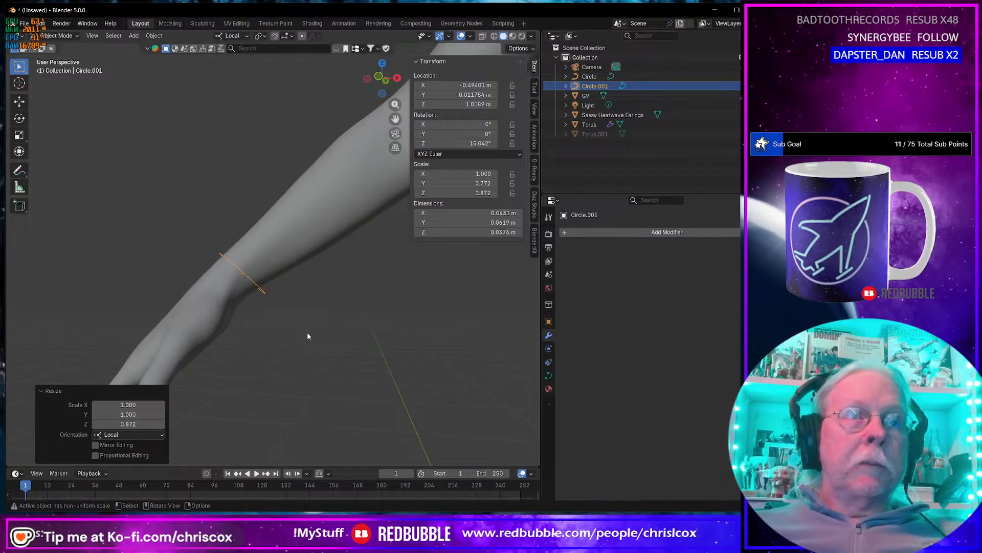
pyautogui.press('r')
pyautogui.click(299, 342)
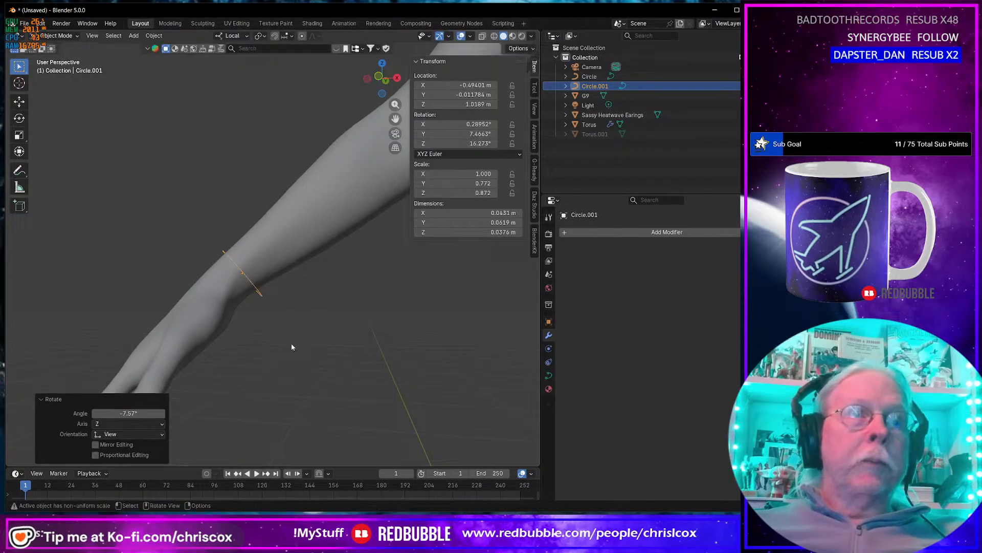
# Move the curve slightly across the wrist toward the thumb side and enter Edit Mode on it.
pyautogui.moveTo(290, 343); pyautogui.dragTo(401, 400, button='middle')
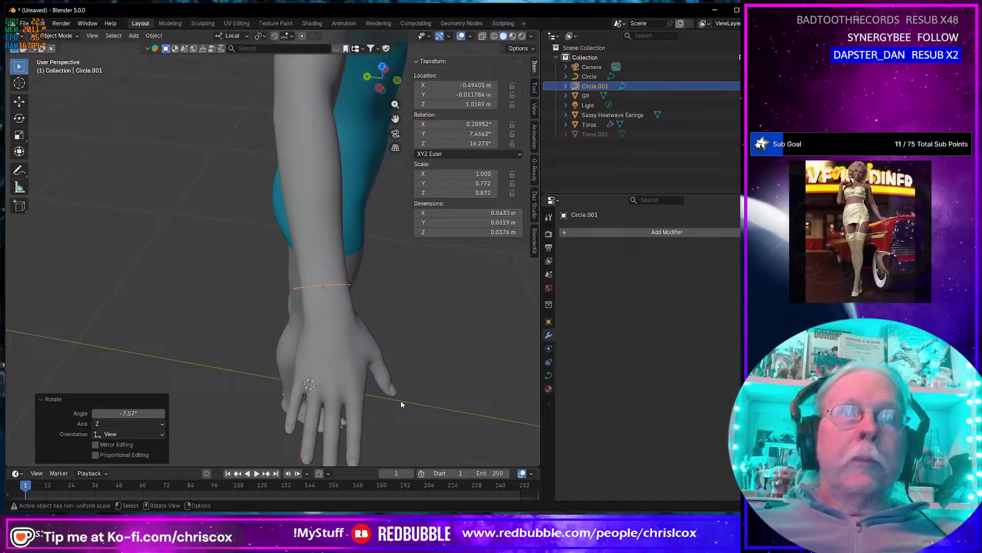
pyautogui.press('g')
pyautogui.click(376, 366)
pyautogui.press('Tab')
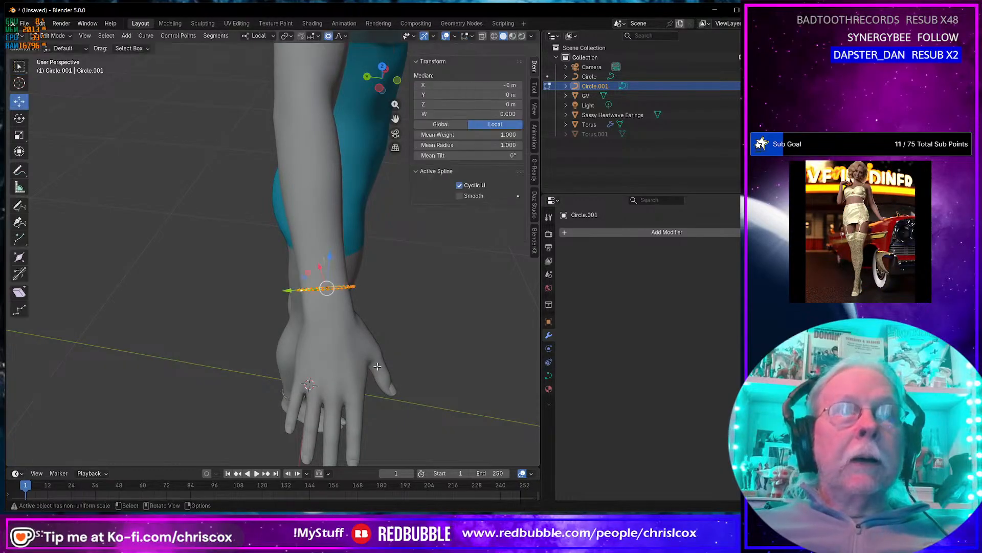
# Rename the anklet chain's Torus object to Link.
pyautogui.moveTo(377, 367); pyautogui.dragTo(346, 331, button='middle')
pyautogui.scroll(-3, 347, 345)
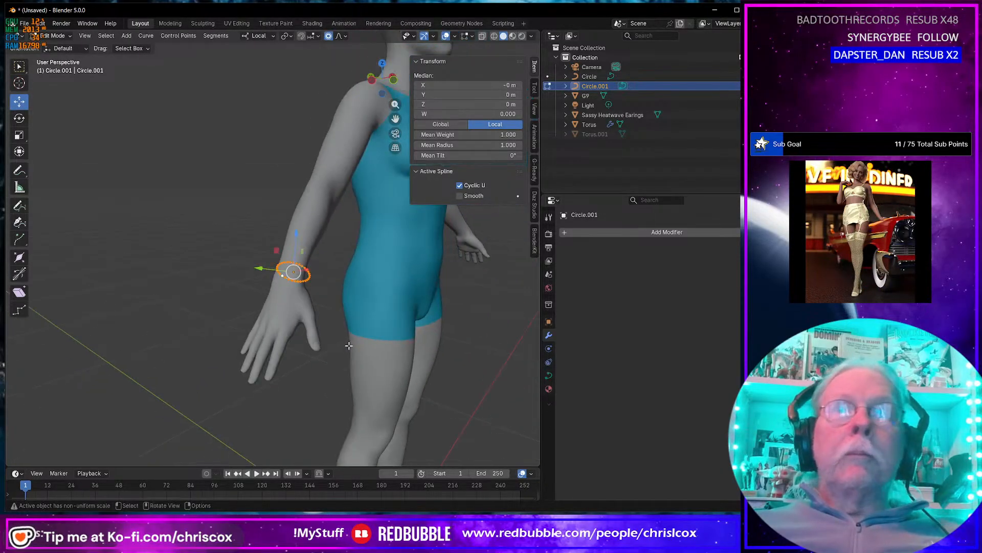
pyautogui.moveTo(347, 346); pyautogui.dragTo(277, 201, button='middle')
pyautogui.scroll(3, 324, 351)
pyautogui.scroll(-4, 351, 373)
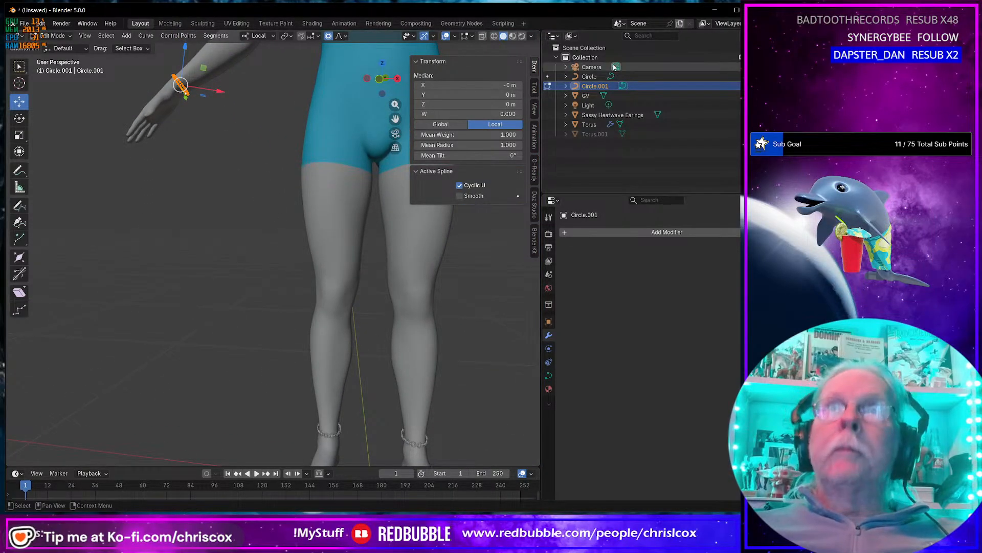
pyautogui.click(591, 126)
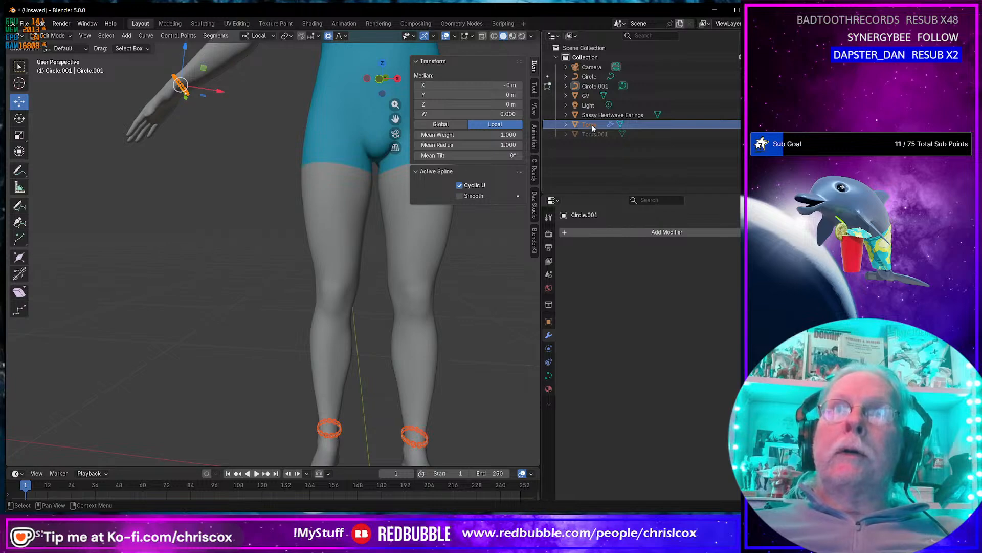
pyautogui.doubleClick(592, 124)
pyautogui.write('L')
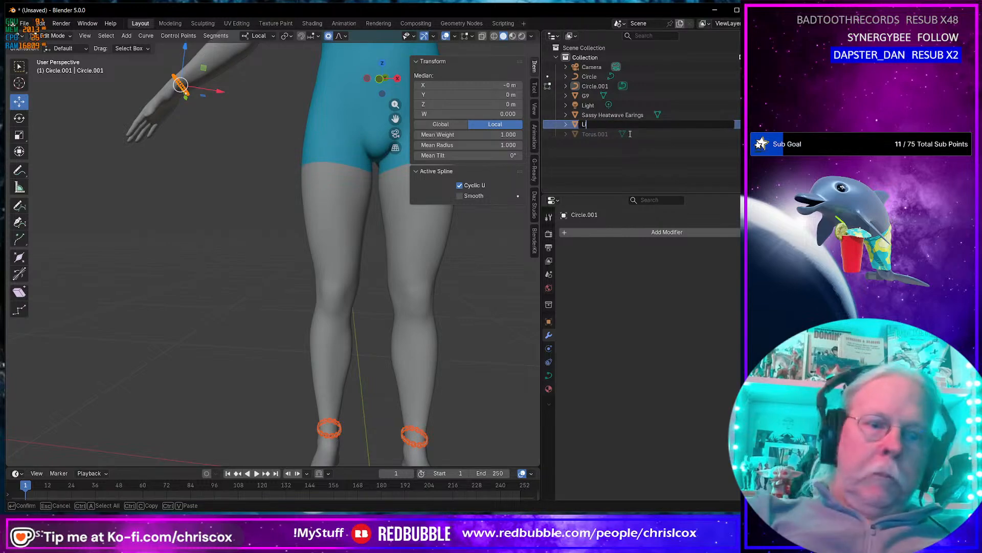
pyautogui.write('ink')
pyautogui.press('Return')
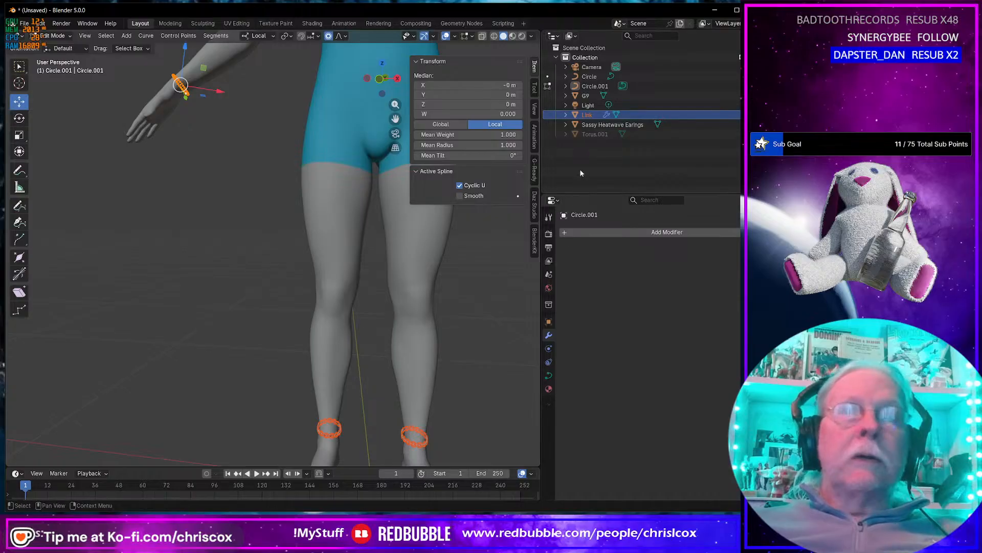
pyautogui.rightClick(649, 115)
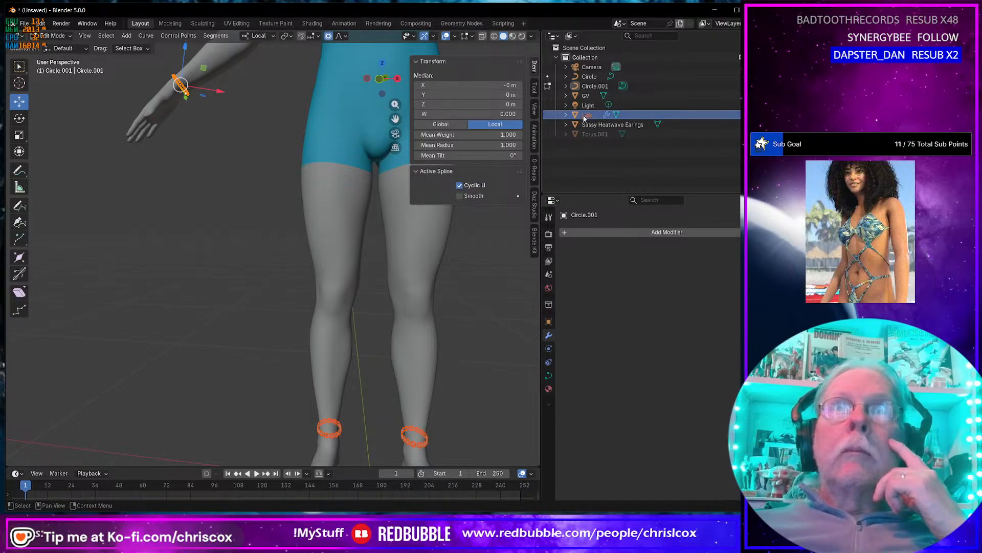
# Return to Object Mode and duplicate the mirrored anklet chain Link in place.
pyautogui.keyDown('shift'); pyautogui.moveTo(379, 408); pyautogui.dragTo(381, 301, button='middle'); pyautogui.keyUp('shift')
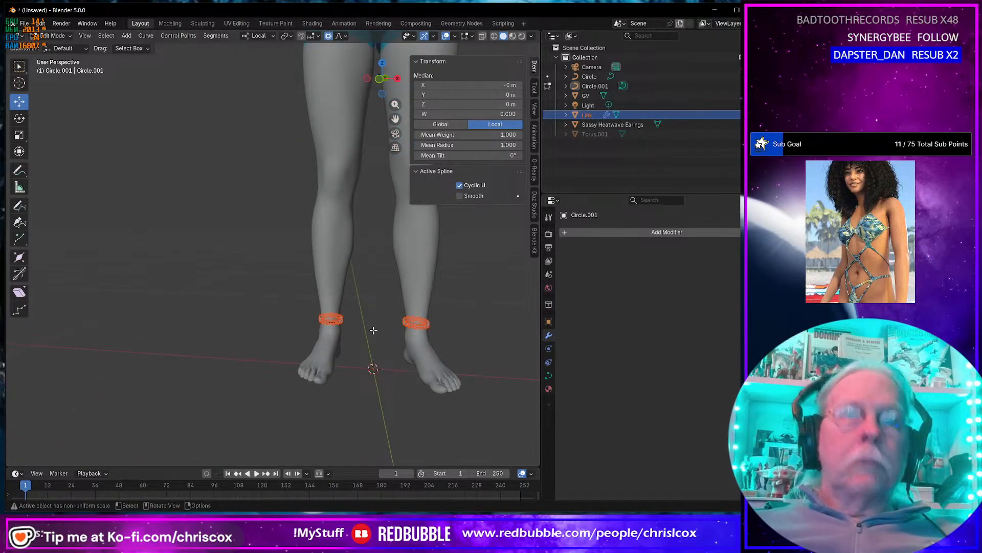
pyautogui.press('Tab')
pyautogui.click(336, 323)
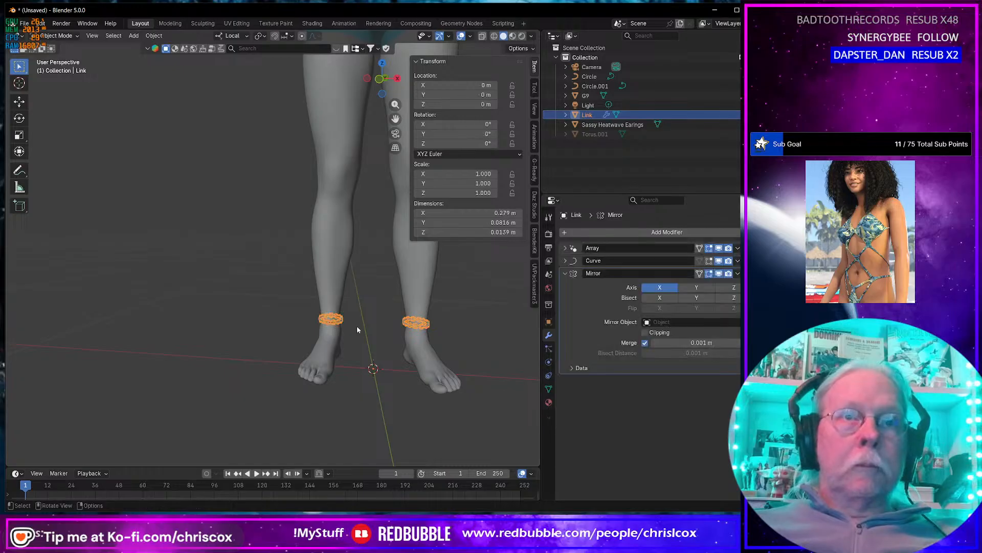
pyautogui.hotkey('shift', 'd')
pyautogui.rightClick(364, 330)
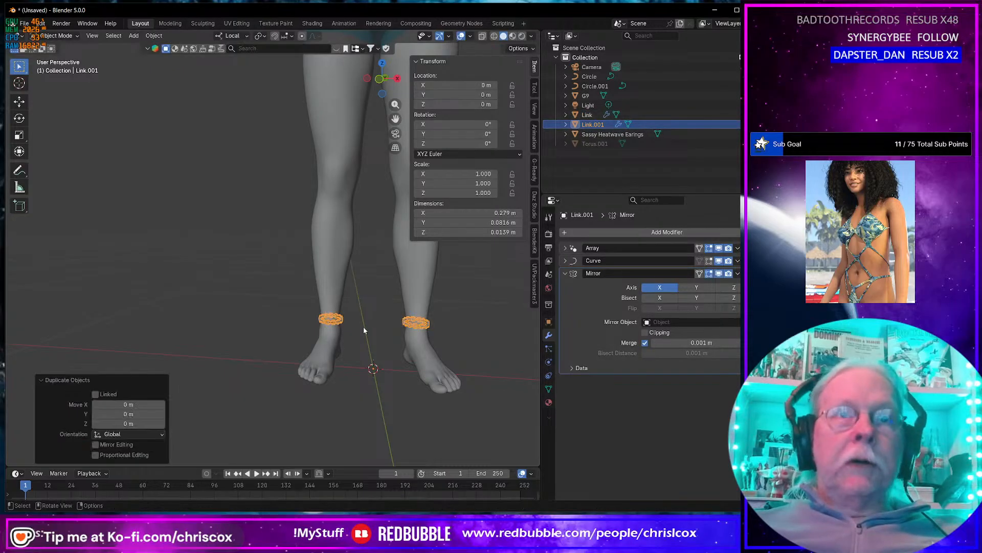
# Set the duplicated chain's Curve modifier to follow the wrist curve Circle.001.
pyautogui.click(572, 262)
pyautogui.click(705, 275)
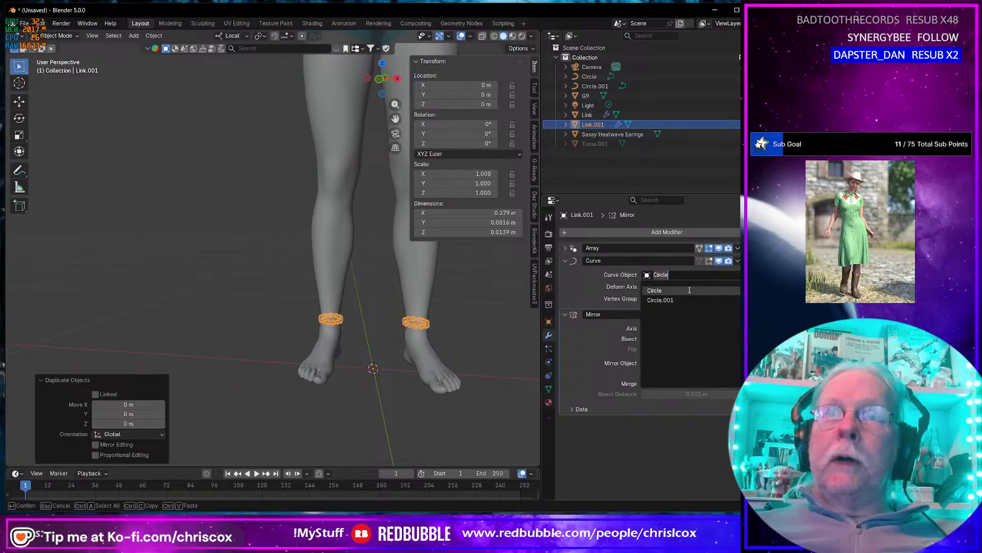
pyautogui.click(685, 300)
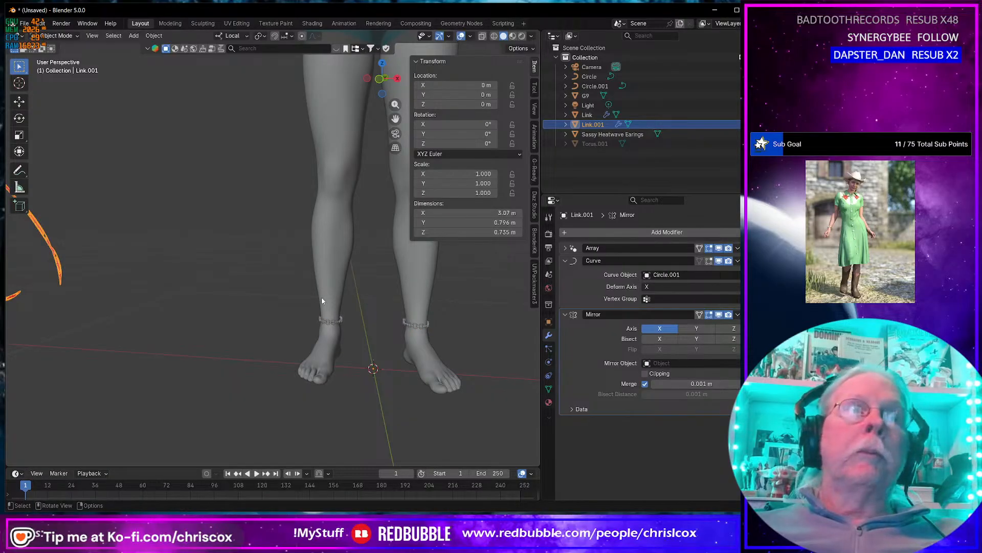
# Select the wrist curve and apply all its transforms (location, rotation and scale) so the duplicated chain sits on the wrist.
pyautogui.keyDown('shift'); pyautogui.moveTo(297, 286); pyautogui.dragTo(488, 382, button='middle'); pyautogui.keyUp('shift')
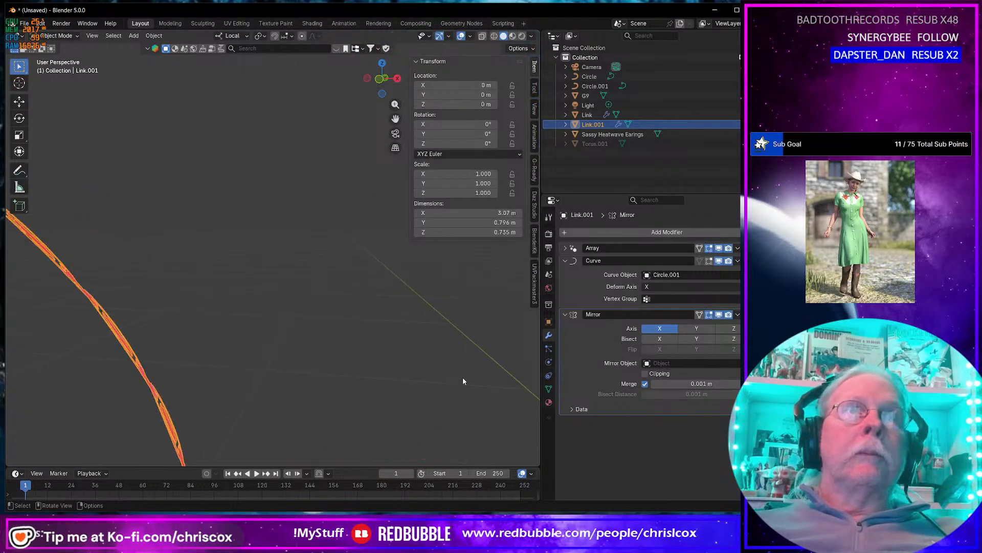
pyautogui.scroll(-4, 463, 377)
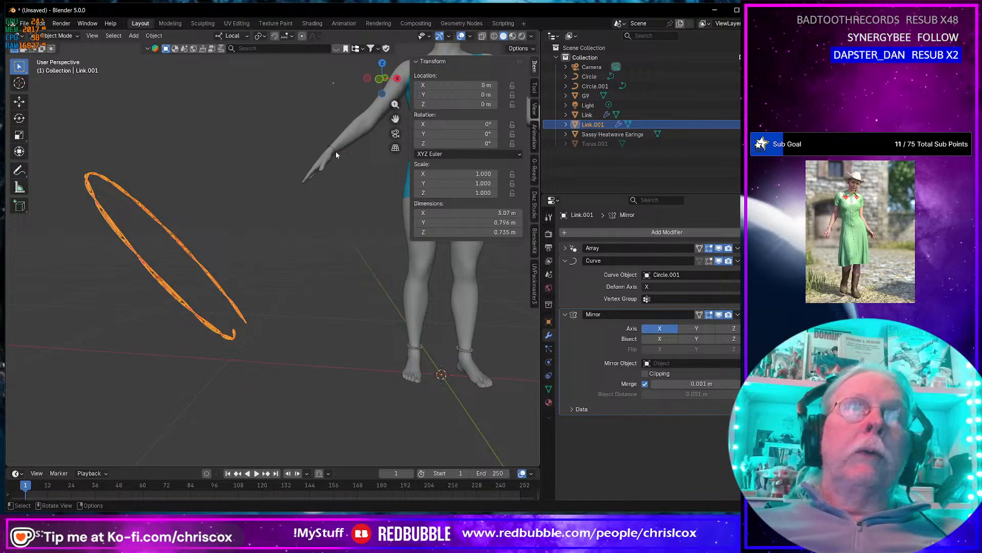
pyautogui.click(334, 149)
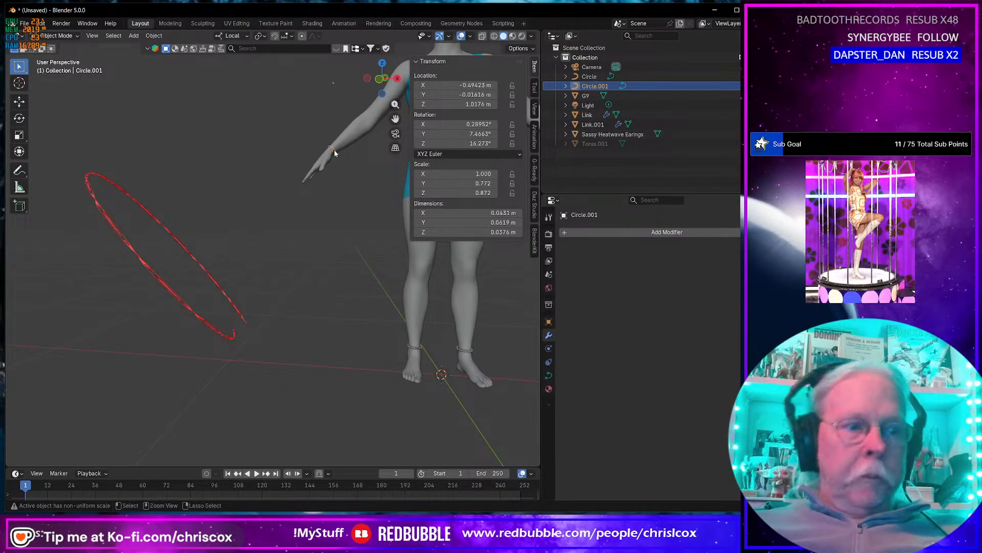
pyautogui.hotkey('ctrl', 'a')
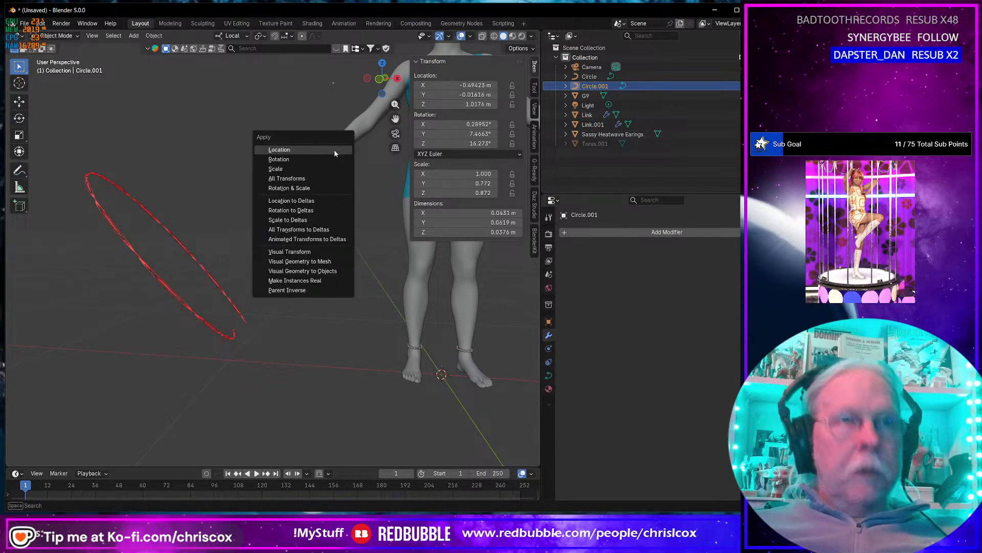
pyautogui.click(311, 180)
pyautogui.scroll(-4, 332, 164)
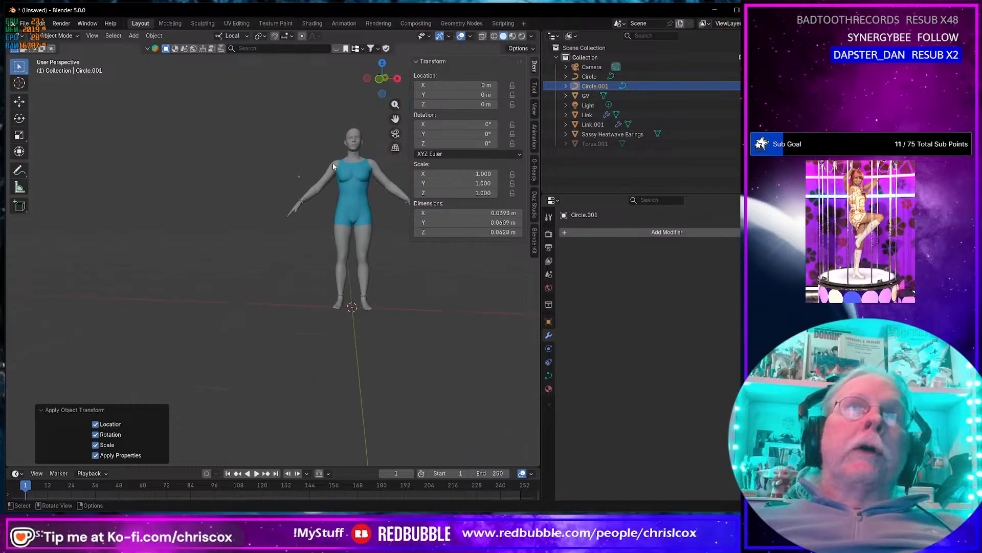
pyautogui.scroll(6, 332, 160)
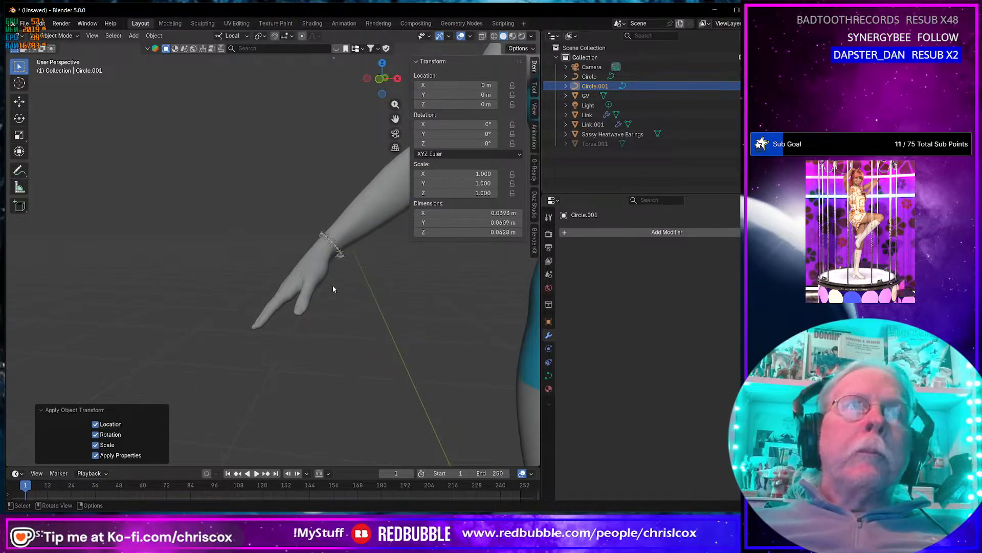
# Select the bracelet chain and set its Array modifier count to 13.
pyautogui.scroll(2, 332, 285)
pyautogui.scroll(-4, 333, 286)
pyautogui.scroll(6, 333, 285)
pyautogui.keyDown('shift'); pyautogui.moveTo(335, 283); pyautogui.dragTo(92, 376, button='middle'); pyautogui.keyUp('shift')
pyautogui.scroll(5, 293, 329)
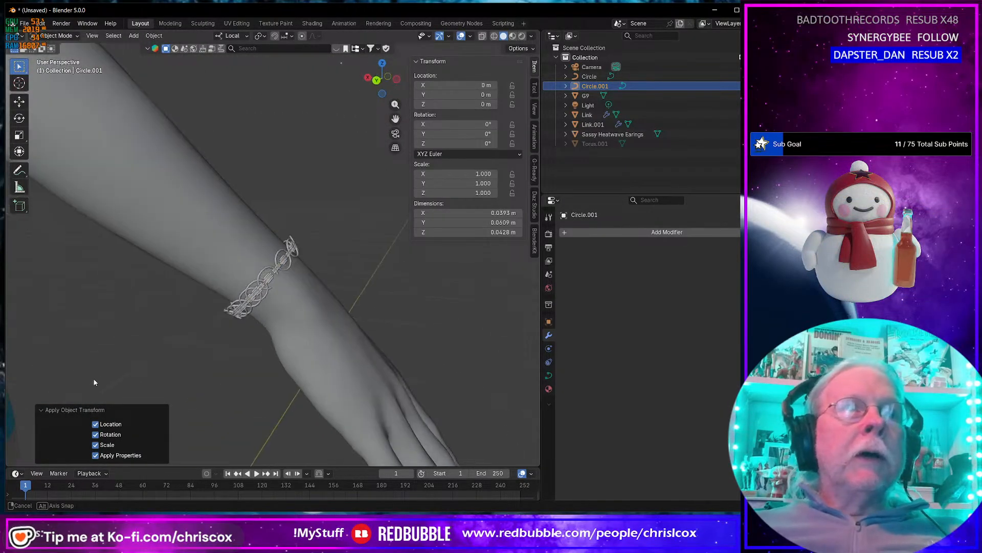
pyautogui.scroll(3, 270, 289)
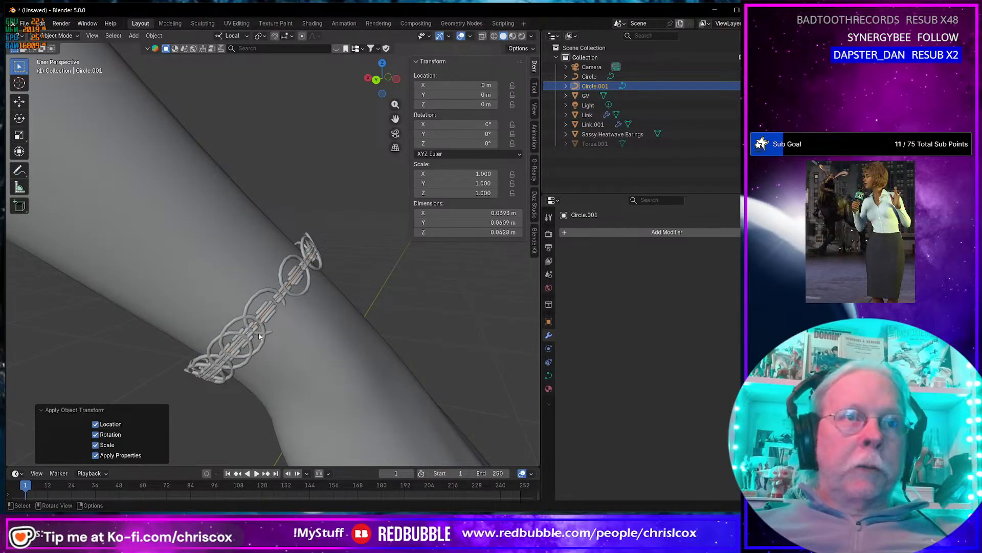
pyautogui.click(266, 314)
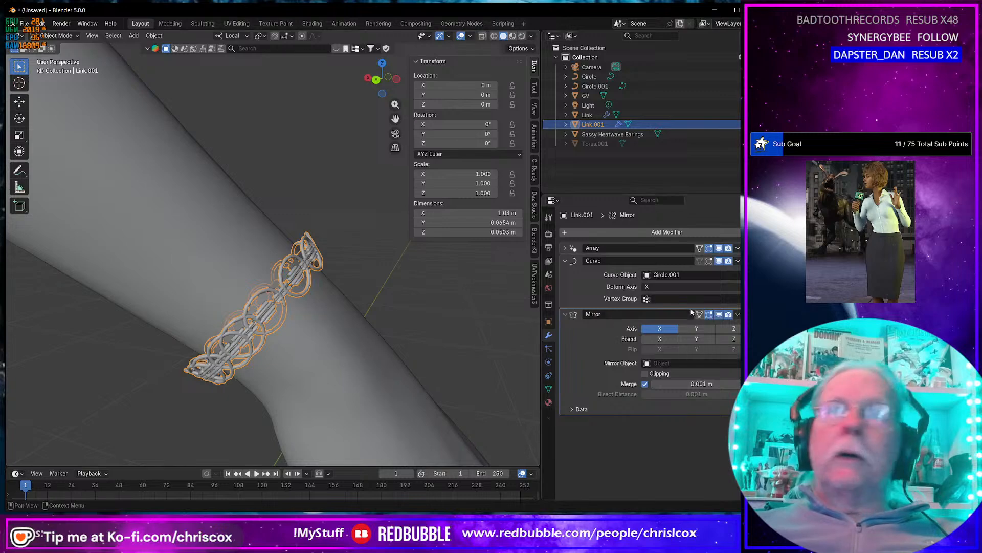
pyautogui.click(566, 249)
pyautogui.click(644, 275)
pyautogui.click(645, 275)
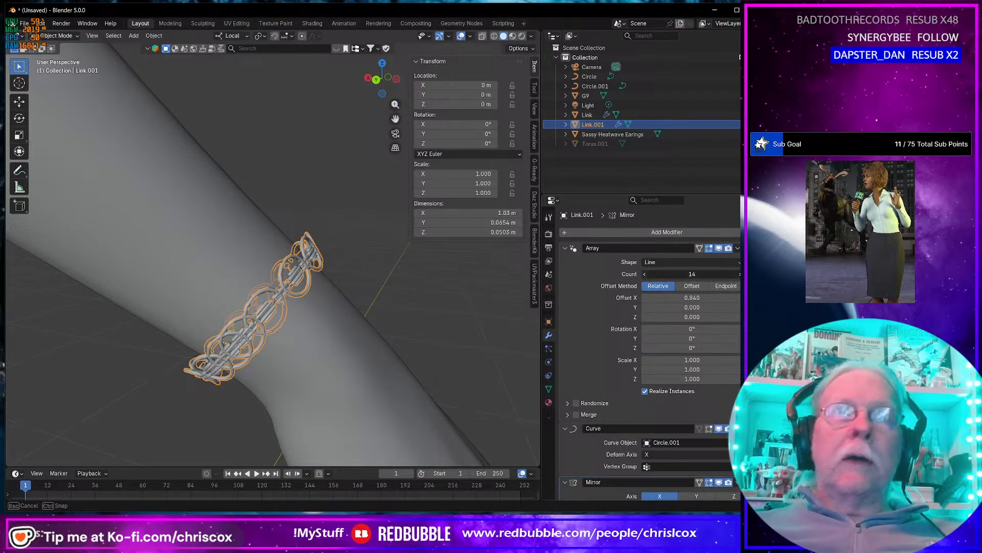
pyautogui.click(645, 274)
pyautogui.click(644, 274)
pyautogui.click(645, 274)
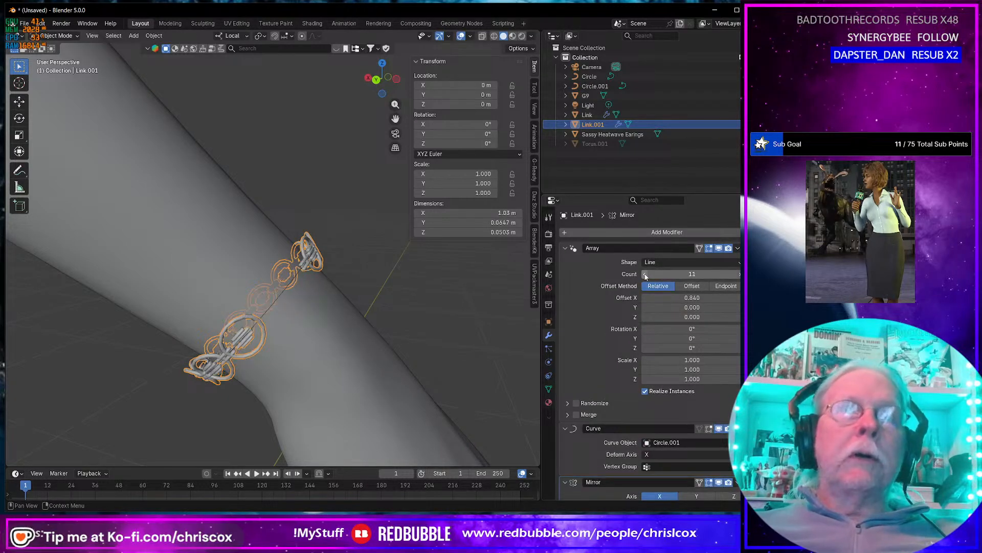
pyautogui.click(739, 275)
pyautogui.click(738, 274)
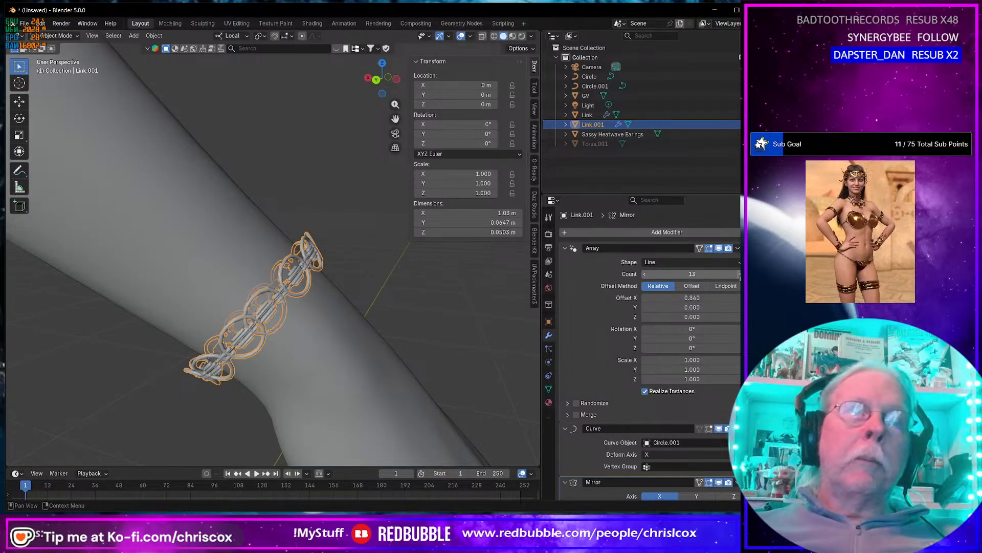
# Try relative X offsets of 0.8, 0.81 and 0.82 in the bracelet's Array modifier to adjust the link spacing.
pyautogui.click(691, 298)
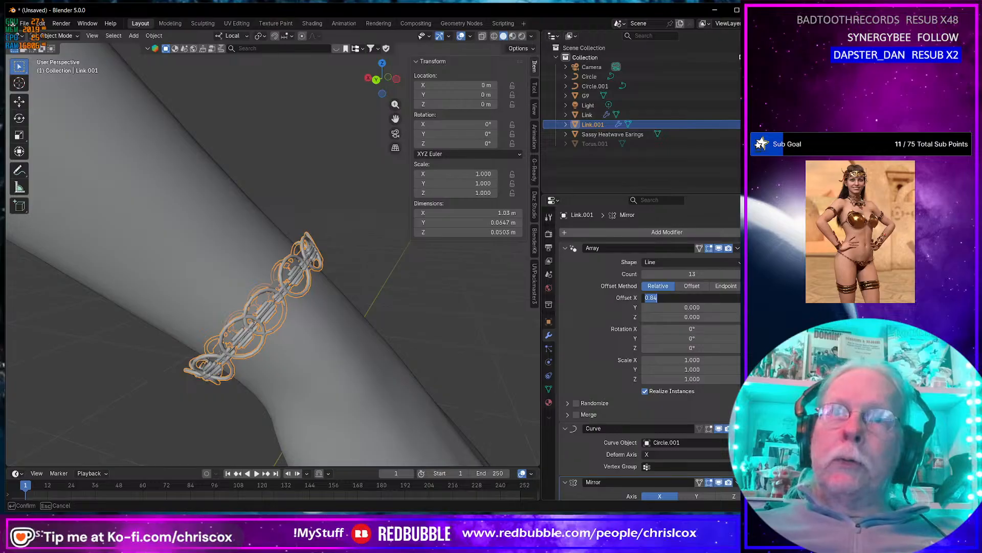
pyautogui.write('.8')
pyautogui.press('Return')
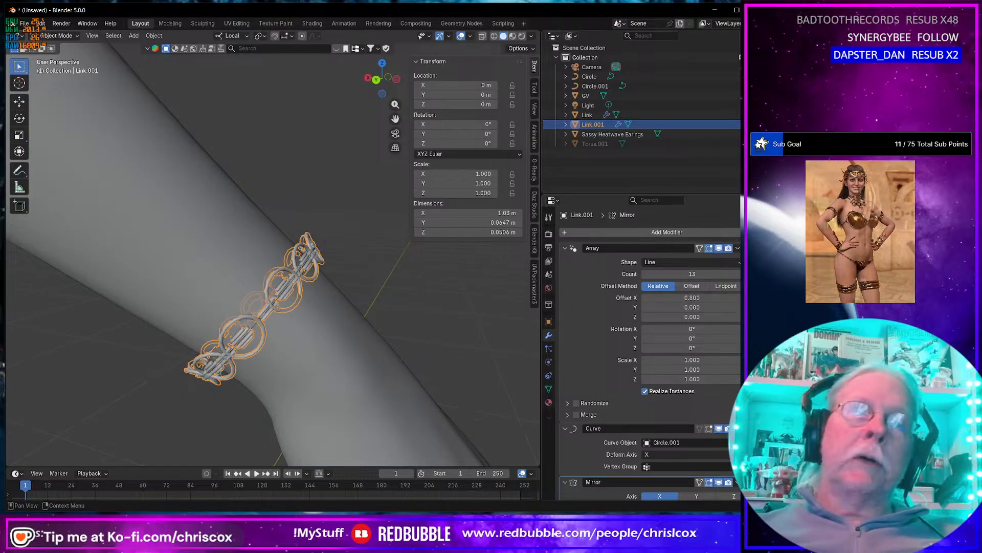
pyautogui.moveTo(703, 297); pyautogui.dragTo(700, 295)
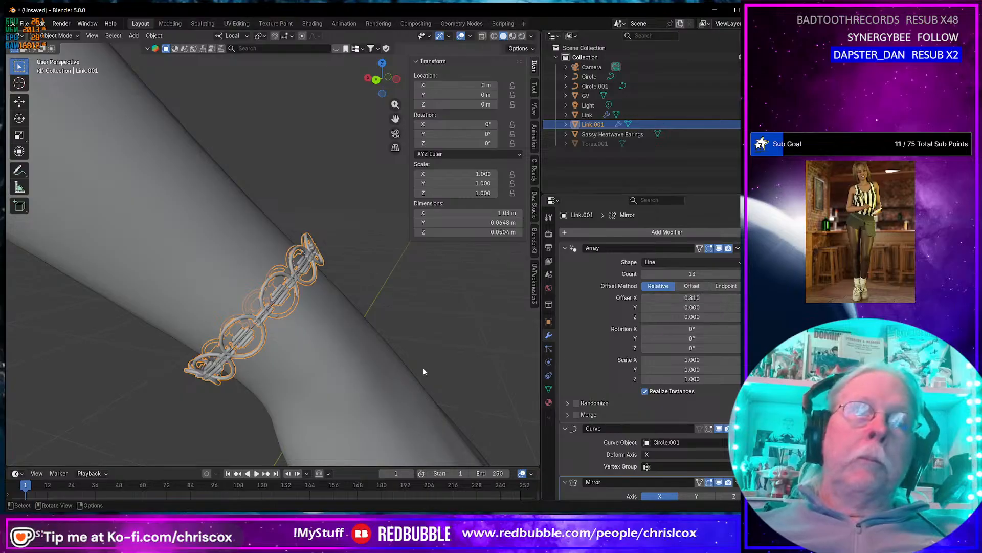
pyautogui.moveTo(422, 368); pyautogui.dragTo(401, 363, button='middle')
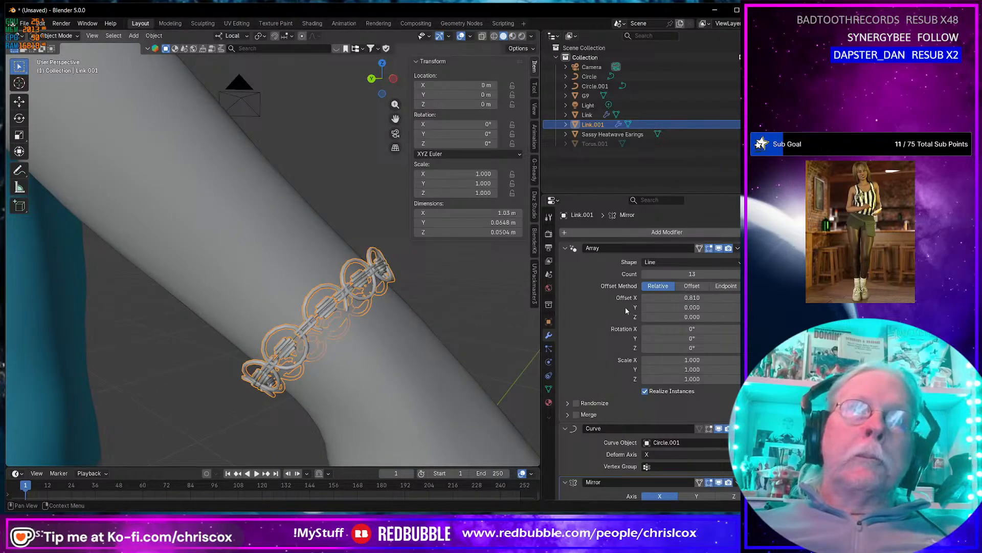
pyautogui.click(697, 298)
pyautogui.press('BackSpace')
pyautogui.write('0.82')
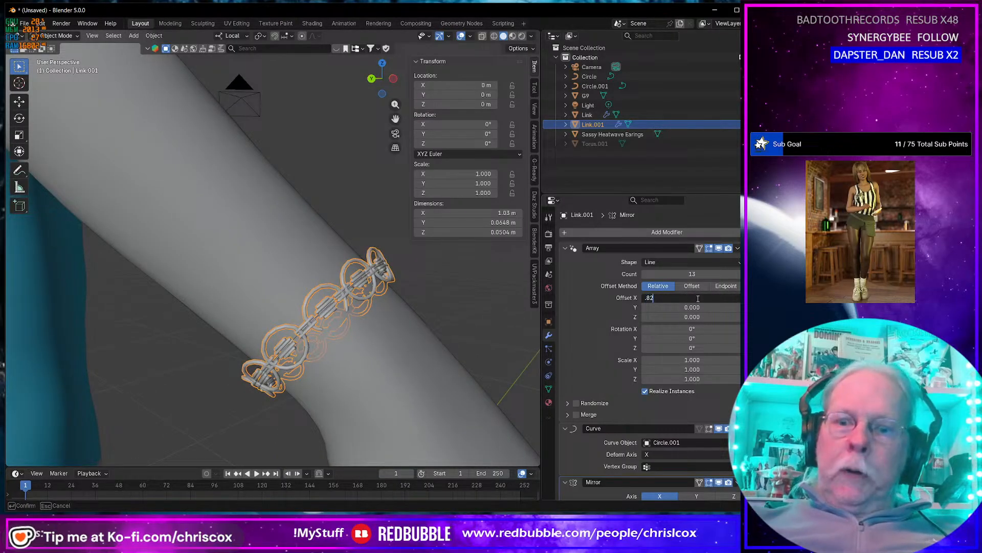
pyautogui.press('Return')
# Set the relative X offset of the bracelet's Array modifier to 0.818.
pyautogui.moveTo(394, 358); pyautogui.dragTo(513, 340, button='middle')
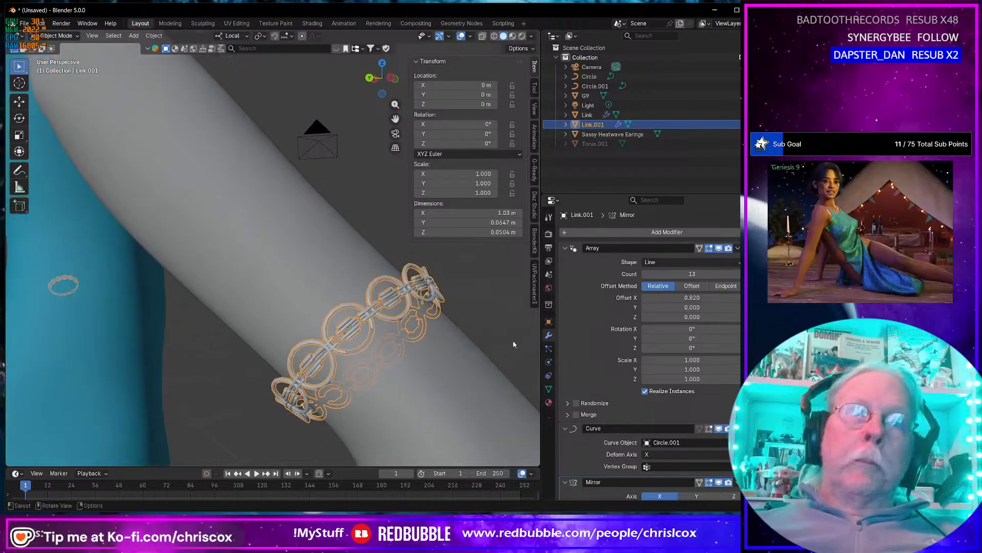
pyautogui.click(701, 297)
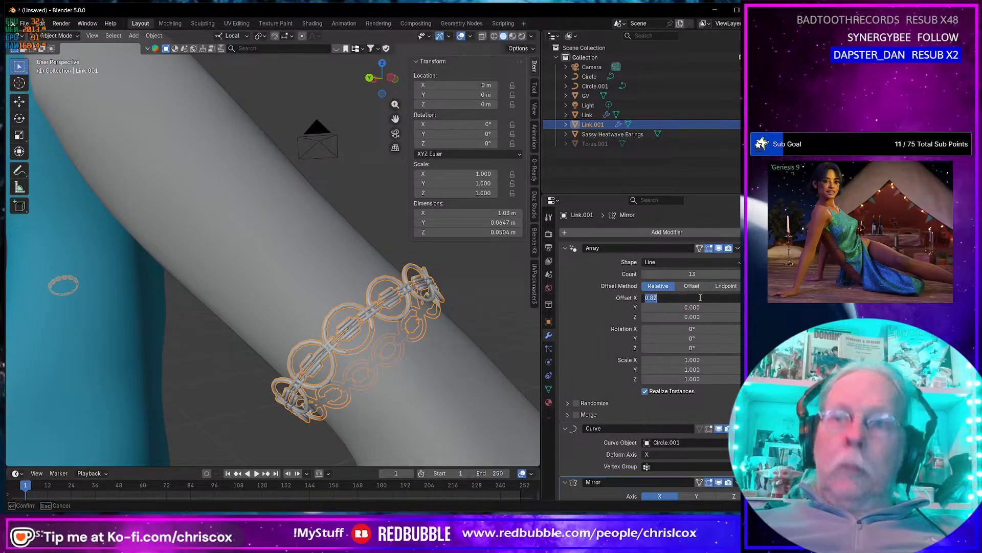
pyautogui.write('.818')
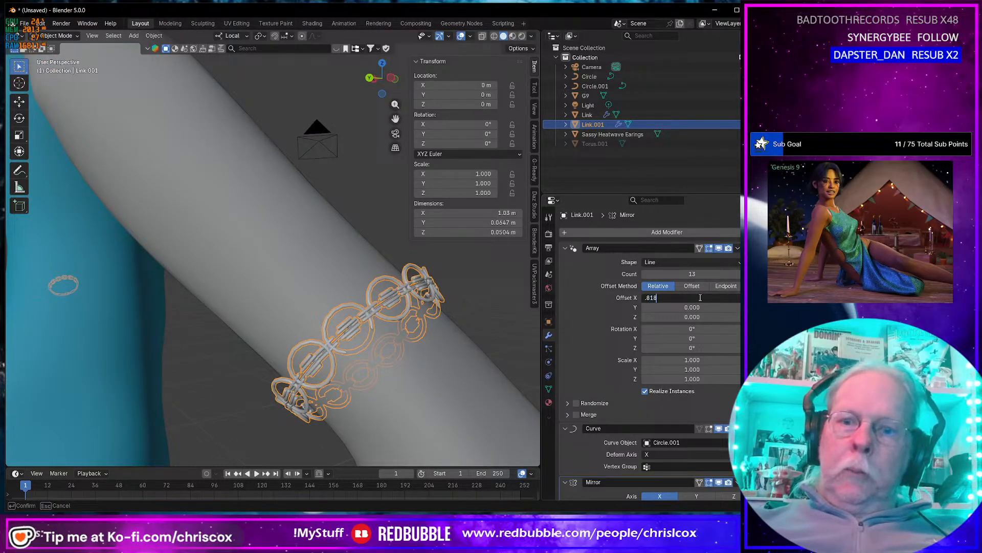
pyautogui.press('Return')
pyautogui.moveTo(376, 335); pyautogui.dragTo(371, 355, button='middle')
pyautogui.press('Tab')
pyautogui.press('Tab')
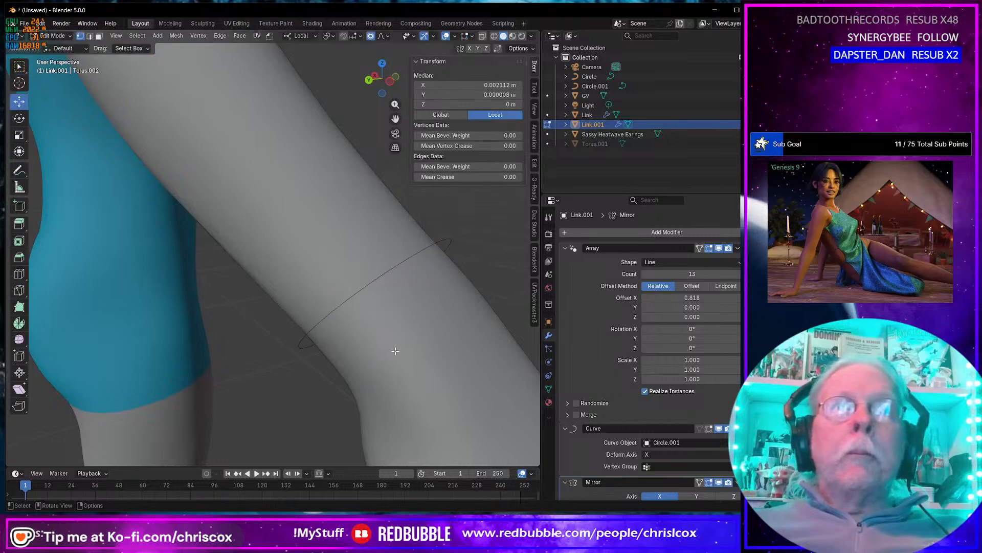
pyautogui.click(503, 296)
pyautogui.moveTo(433, 328); pyautogui.dragTo(475, 326, button='middle')
pyautogui.click(277, 299)
pyautogui.press('Tab')
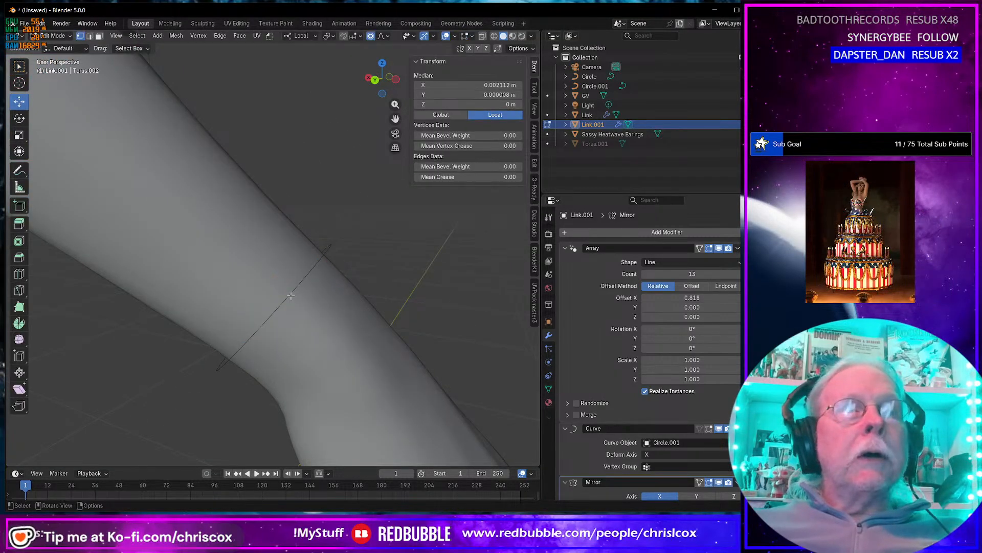
pyautogui.press('Tab')
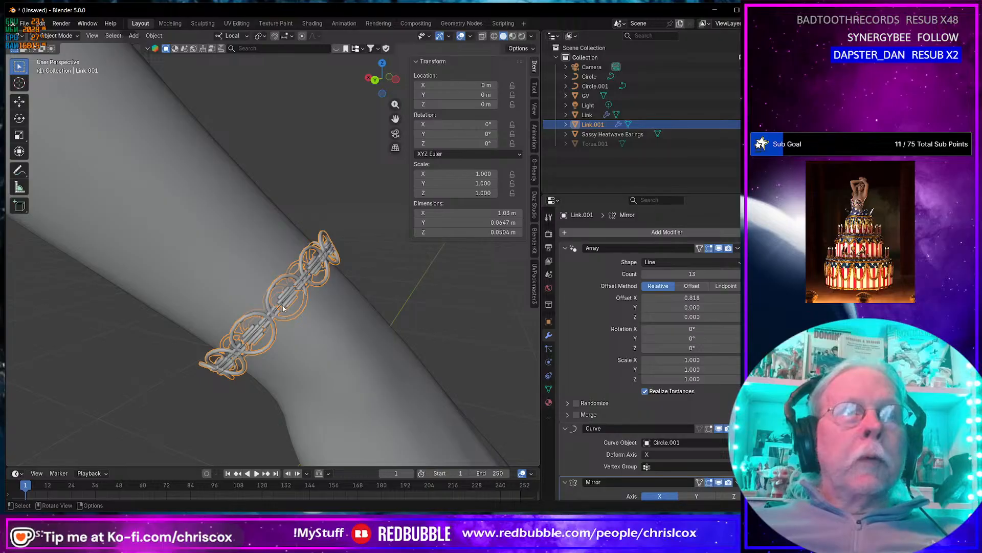
# Select the wrist curve Circle.001 and enter Edit Mode on it.
pyautogui.click(595, 86)
pyautogui.moveTo(276, 317); pyautogui.dragTo(377, 420, button='middle')
pyautogui.press('Tab')
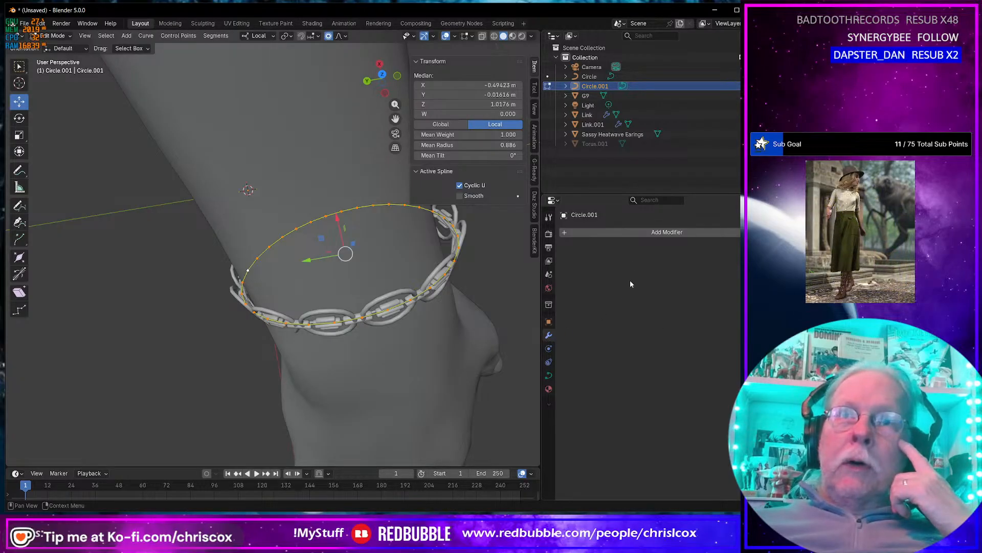
# Examine the chain bracelet's fit around the wrist from several angles and distances.
pyautogui.click(576, 231)
pyautogui.moveTo(568, 231)
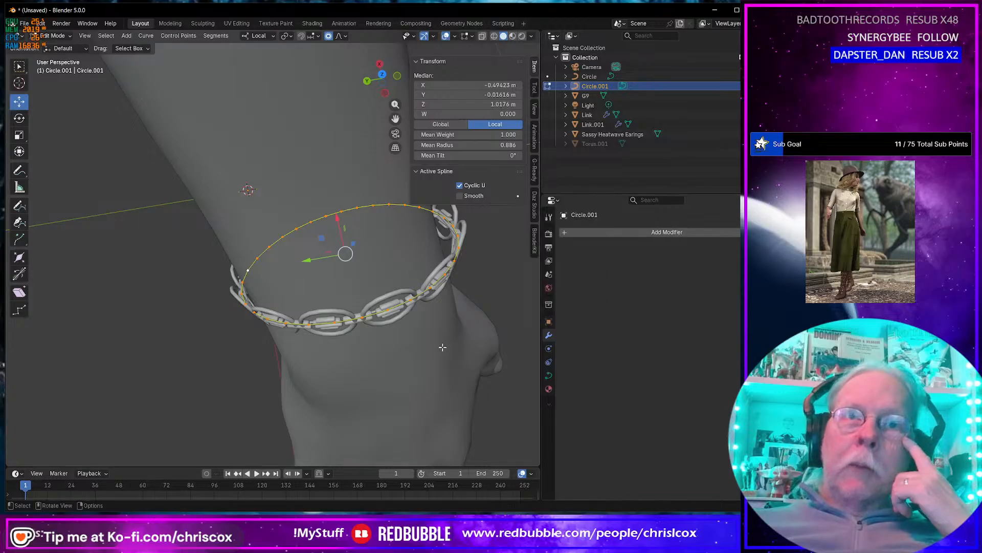
pyautogui.moveTo(439, 347); pyautogui.dragTo(455, 272, button='middle')
pyautogui.scroll(-8, 446, 308)
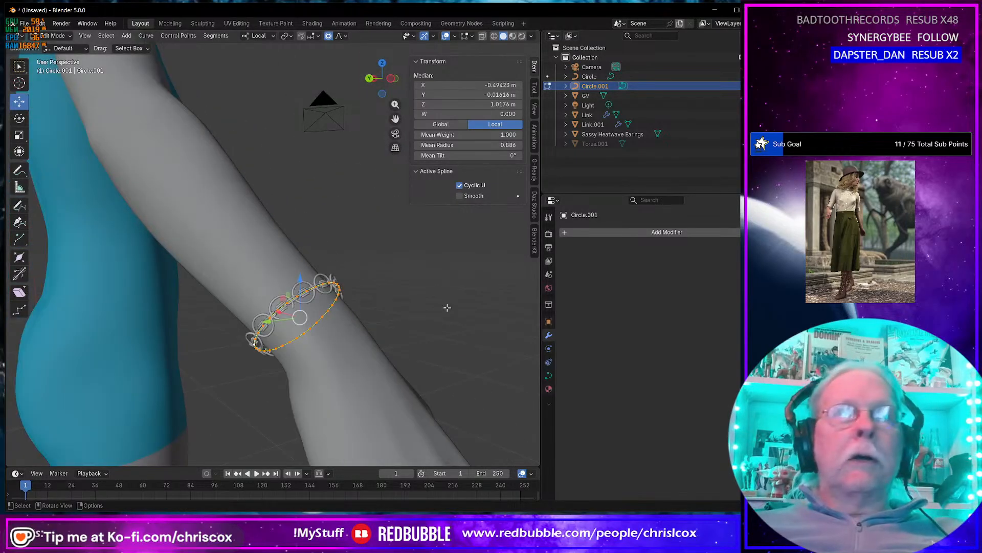
pyautogui.moveTo(447, 308); pyautogui.dragTo(328, 325, button='middle')
pyautogui.scroll(4, 327, 325)
pyautogui.scroll(2, 333, 343)
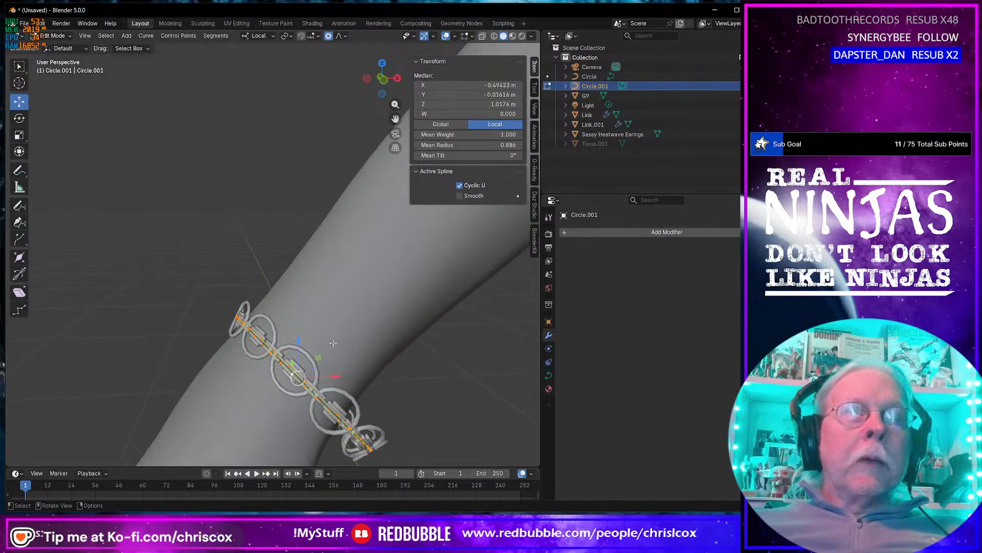
pyautogui.scroll(2, 331, 293)
pyautogui.scroll(-2, 336, 293)
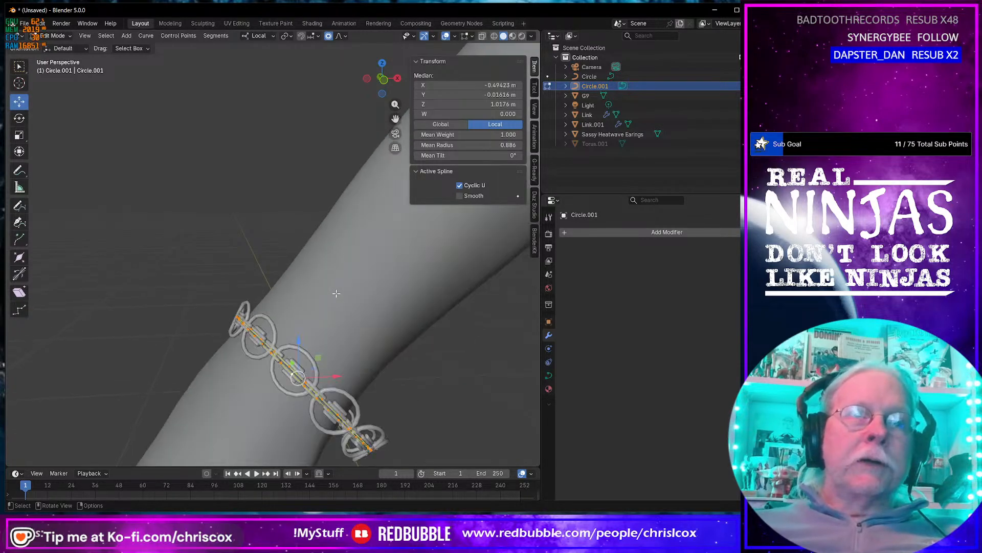
# Examine the earring on the figure's ear and the overall figure with its jewelry from head to knees.
pyautogui.keyDown('shift'); pyautogui.moveTo(338, 228); pyautogui.dragTo(300, 347, button='middle'); pyautogui.keyUp('shift')
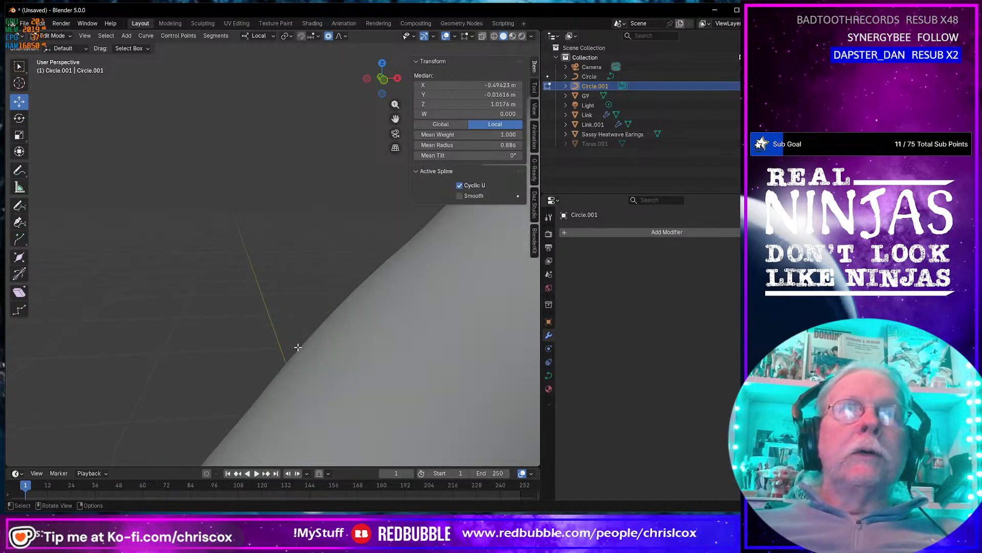
pyautogui.scroll(-8, 300, 346)
pyautogui.scroll(-5, 301, 343)
pyautogui.keyDown('shift'); pyautogui.moveTo(309, 302); pyautogui.dragTo(288, 379, button='middle'); pyautogui.keyUp('shift')
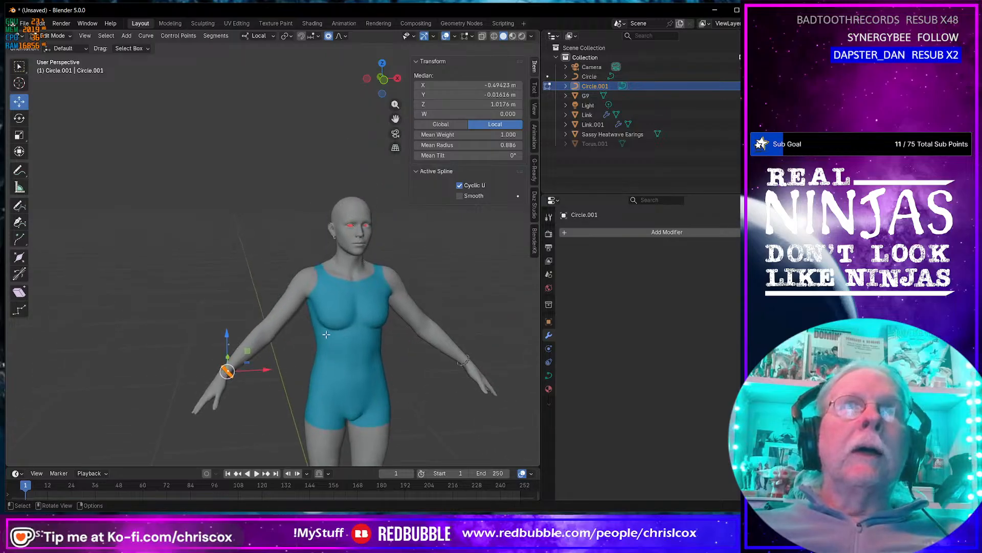
pyautogui.scroll(6, 292, 369)
pyautogui.keyDown('shift'); pyautogui.moveTo(316, 250); pyautogui.dragTo(239, 364, button='middle'); pyautogui.keyUp('shift')
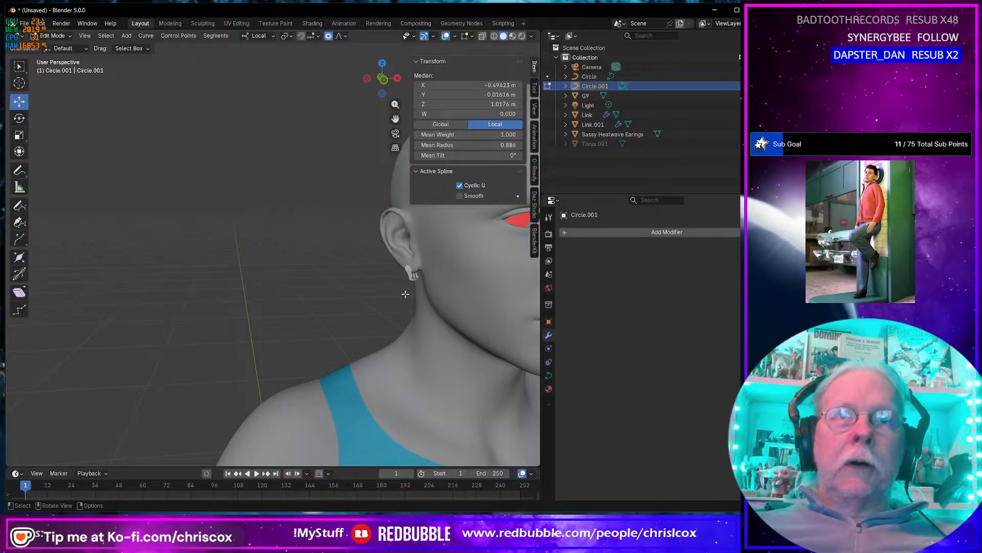
pyautogui.scroll(3, 417, 320)
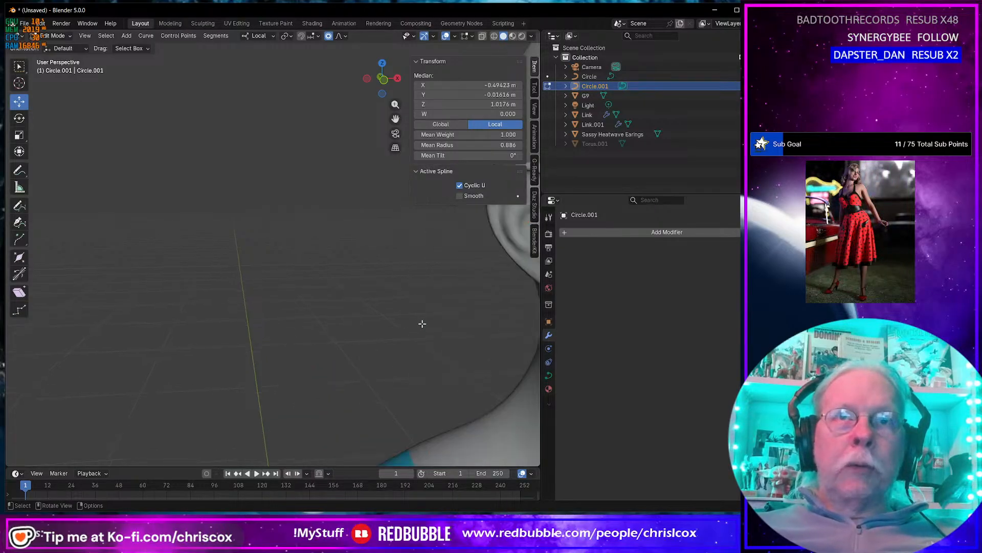
pyautogui.scroll(-4, 422, 323)
pyautogui.scroll(-2, 370, 272)
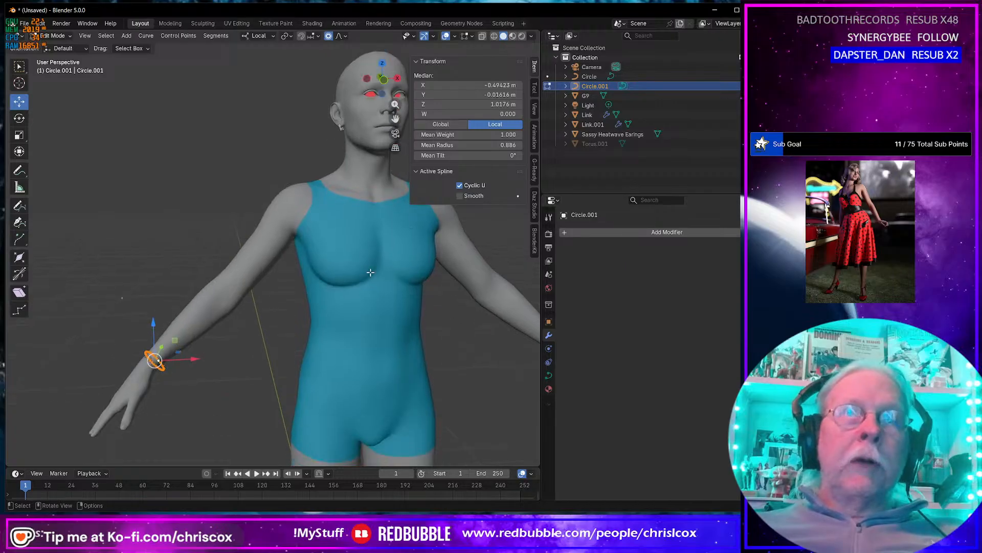
pyautogui.moveTo(370, 272); pyautogui.dragTo(441, 183, button='middle')
pyautogui.moveTo(415, 321)
pyautogui.mouseDown(button='middle')
pyautogui.moveTo(406, 309)
pyautogui.moveTo(405, 318)
pyautogui.mouseUp(button='middle')
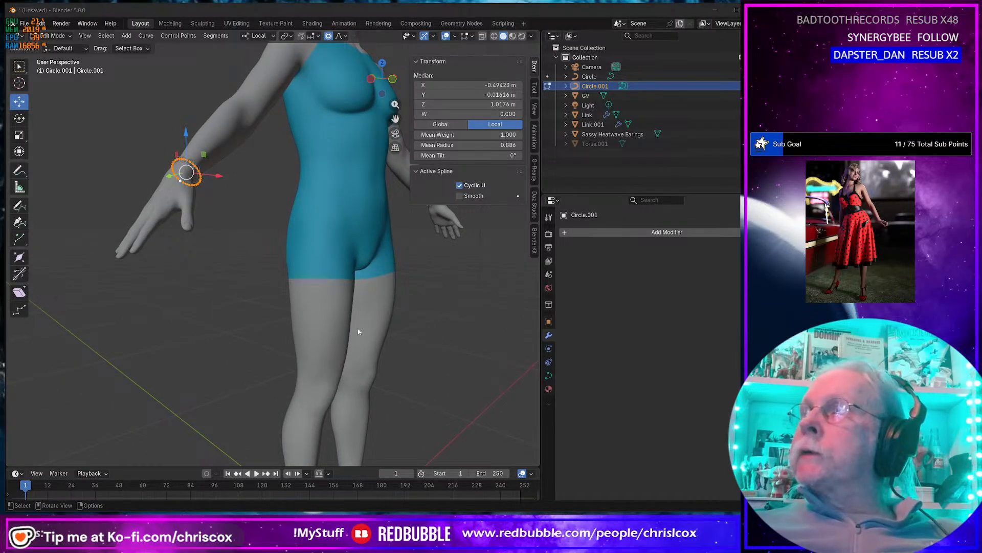
# Switch to Daz Studio and examine the figure in the white dress and earrings from the front, side and legs.
pyautogui.hotkey('alt', 'Tab')
pyautogui.scroll(-8, 392, 324)
pyautogui.scroll(-2, 390, 327)
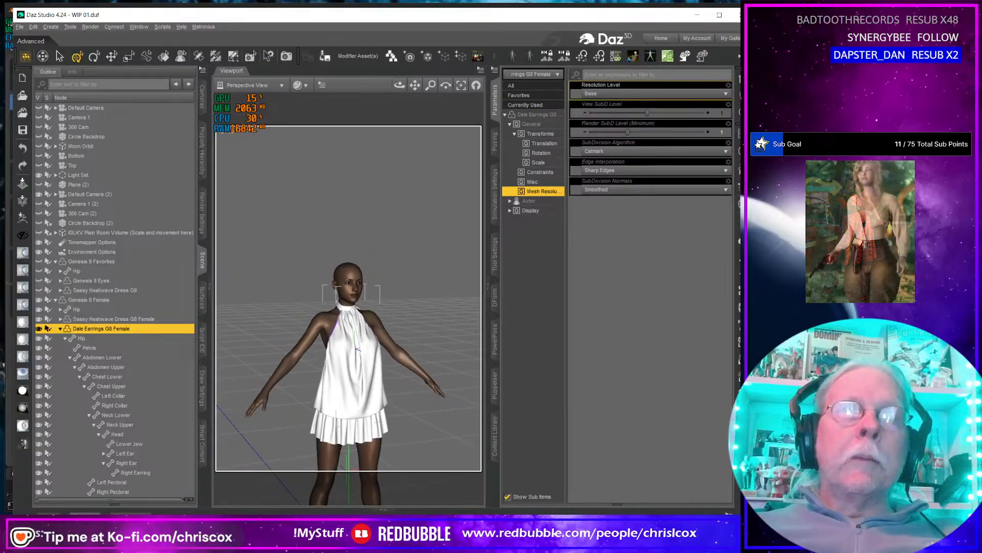
pyautogui.moveTo(320, 496); pyautogui.dragTo(314, 444, button='middle')
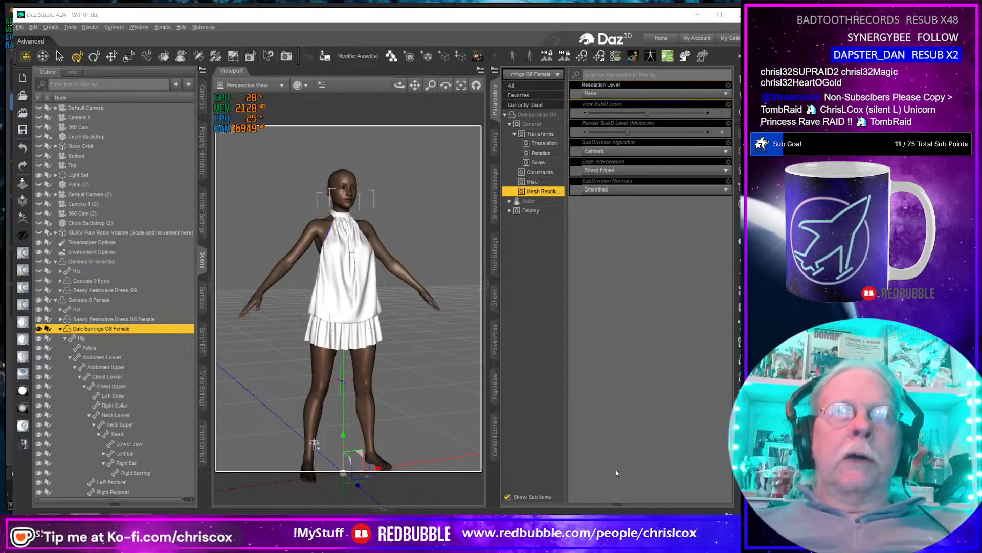
pyautogui.moveTo(418, 401)
pyautogui.mouseDown(button='middle')
pyautogui.moveTo(522, 408)
pyautogui.moveTo(435, 397)
pyautogui.mouseUp(button='middle')
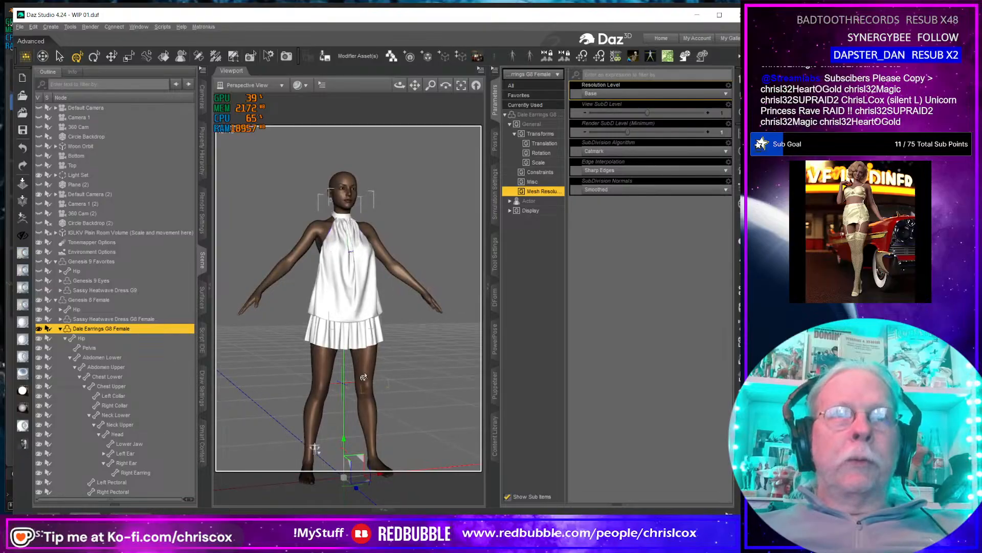
pyautogui.scroll(4, 311, 290)
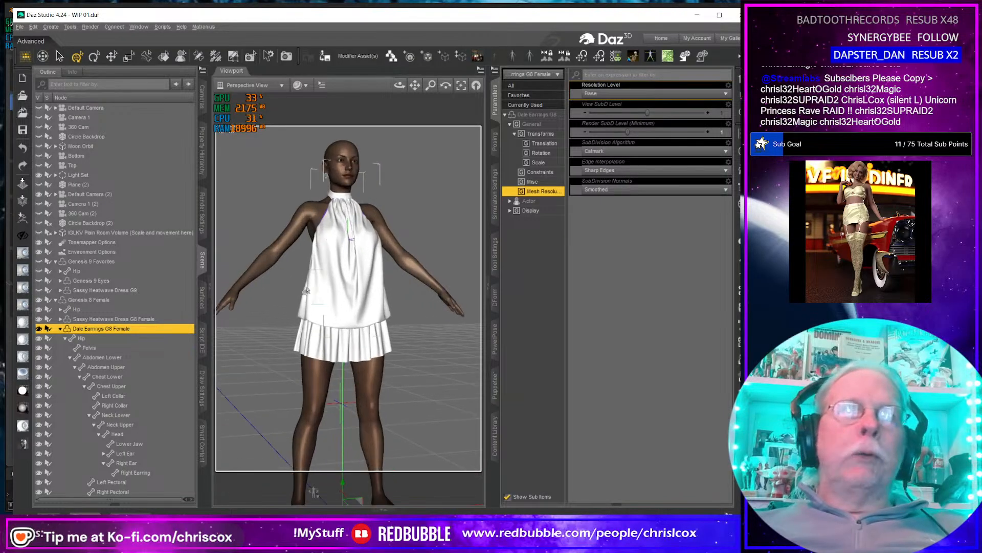
pyautogui.moveTo(295, 295); pyautogui.dragTo(341, 310, button='middle')
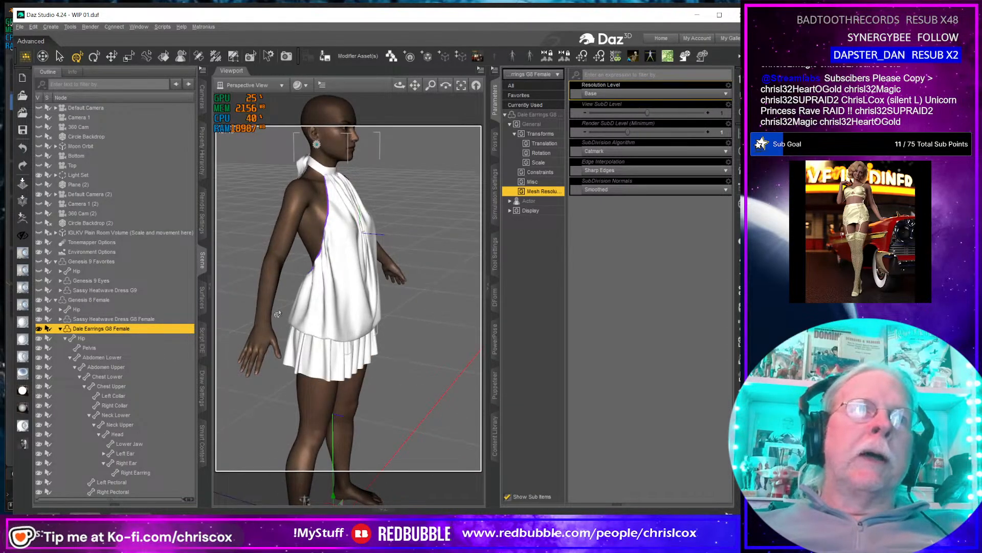
pyautogui.moveTo(486, 409); pyautogui.dragTo(407, 492, button='middle')
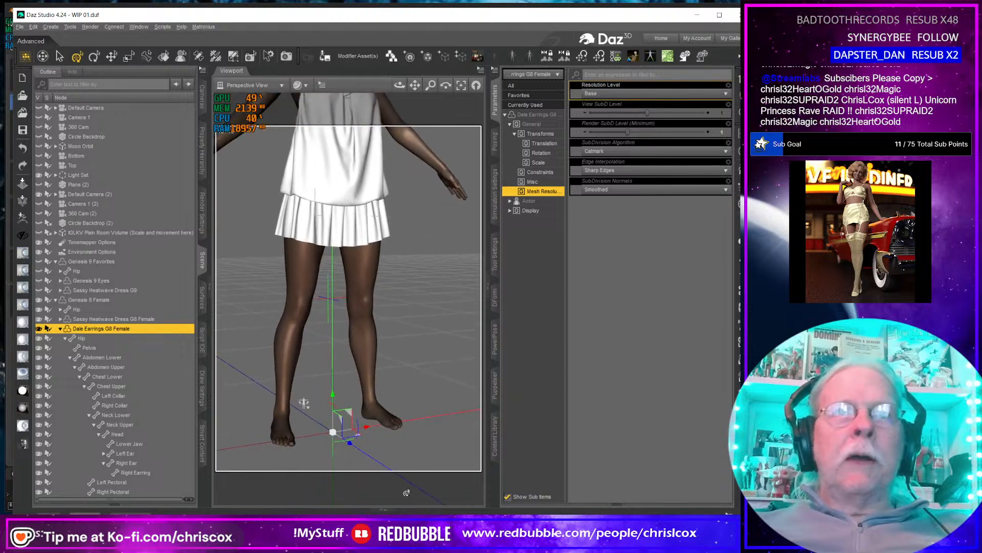
pyautogui.moveTo(407, 443); pyautogui.dragTo(400, 275, button='middle')
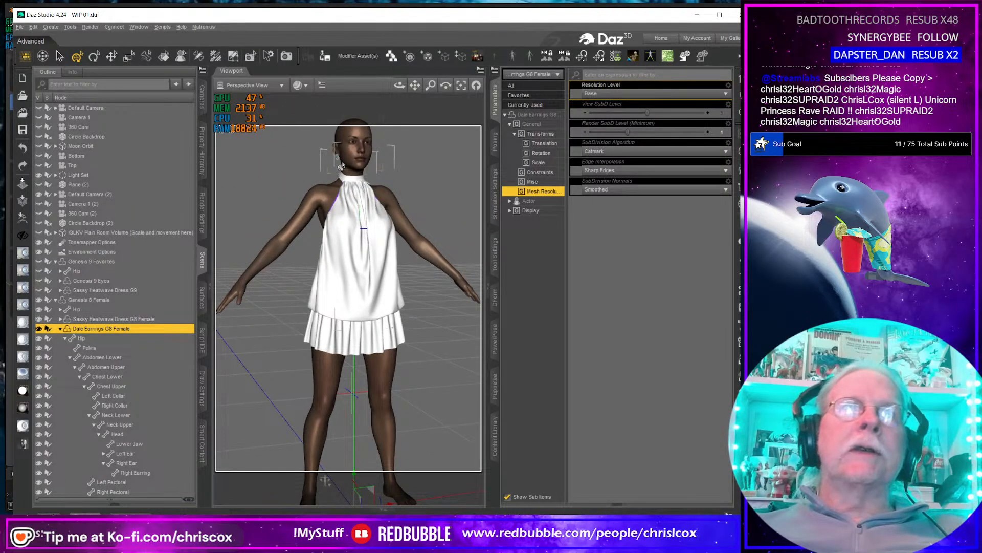
pyautogui.moveTo(341, 166); pyautogui.dragTo(358, 188, button='middle')
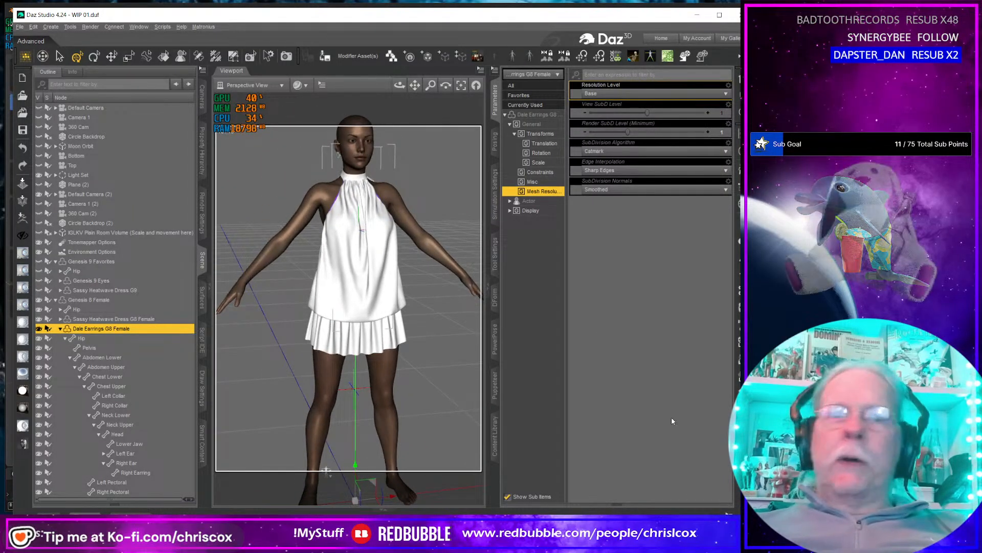